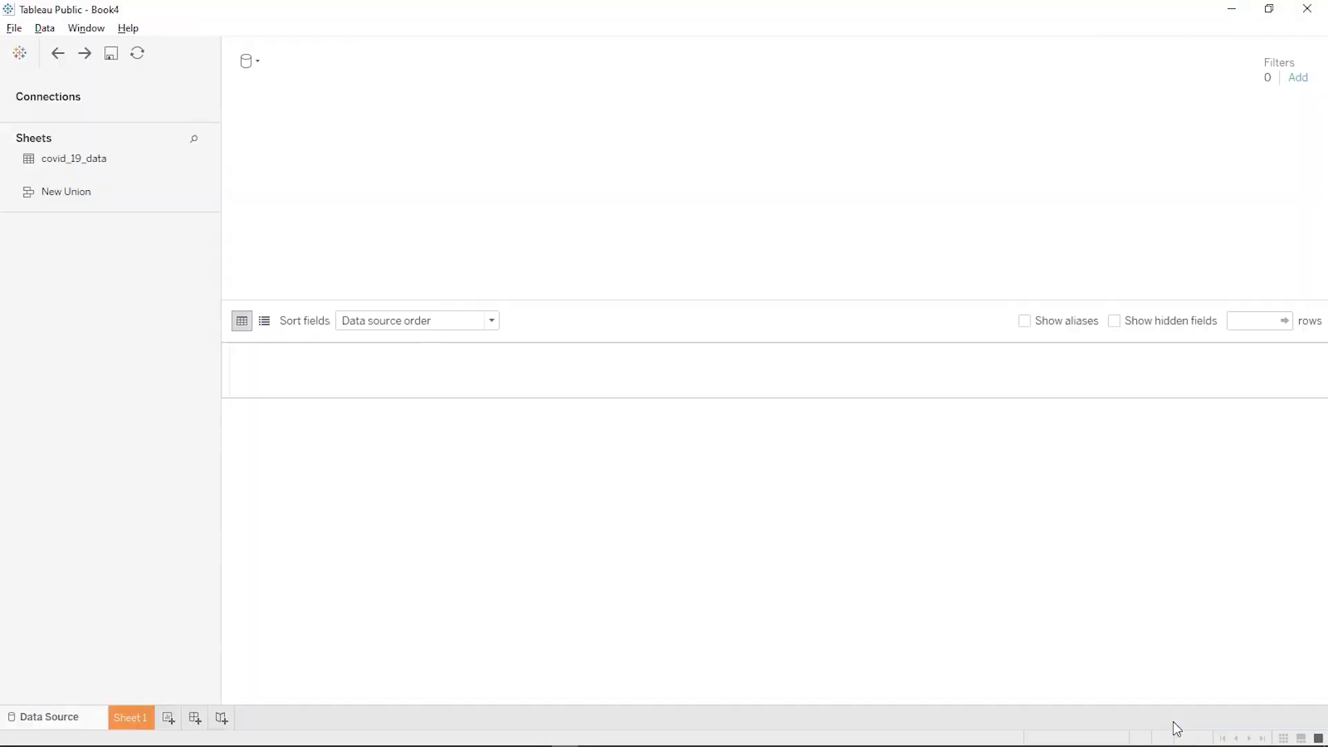
# Examine the rows and columns of the covid_19_data table in the data source preview
pyautogui.click(848, 544)
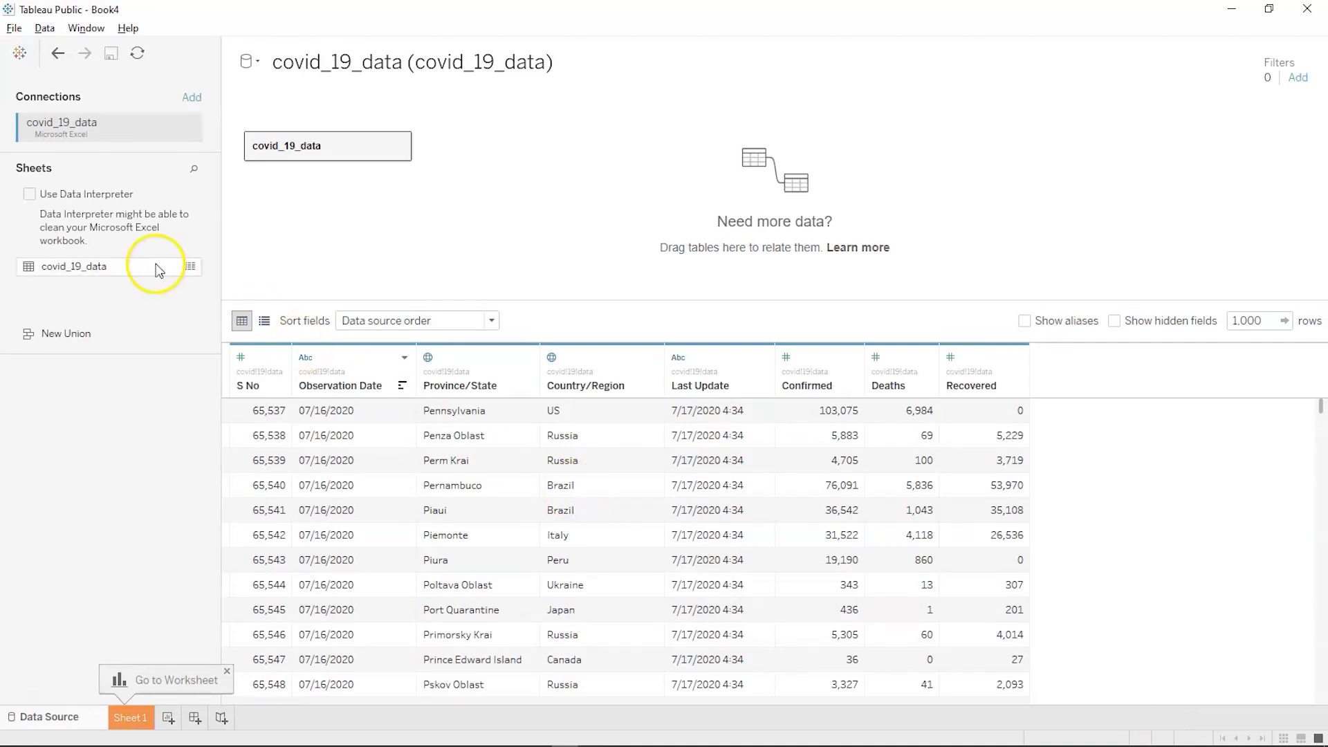
pyautogui.scroll(-4, 415, 511)
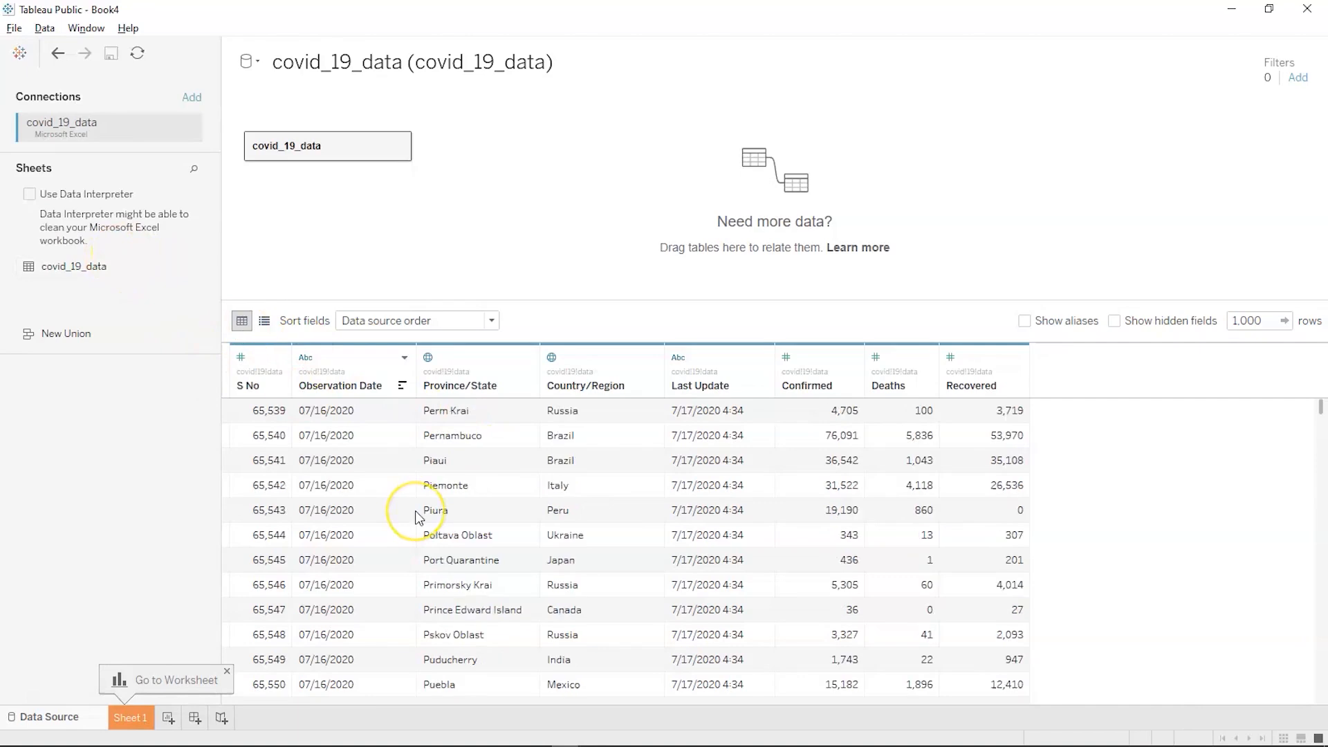
pyautogui.scroll(-10, 415, 511)
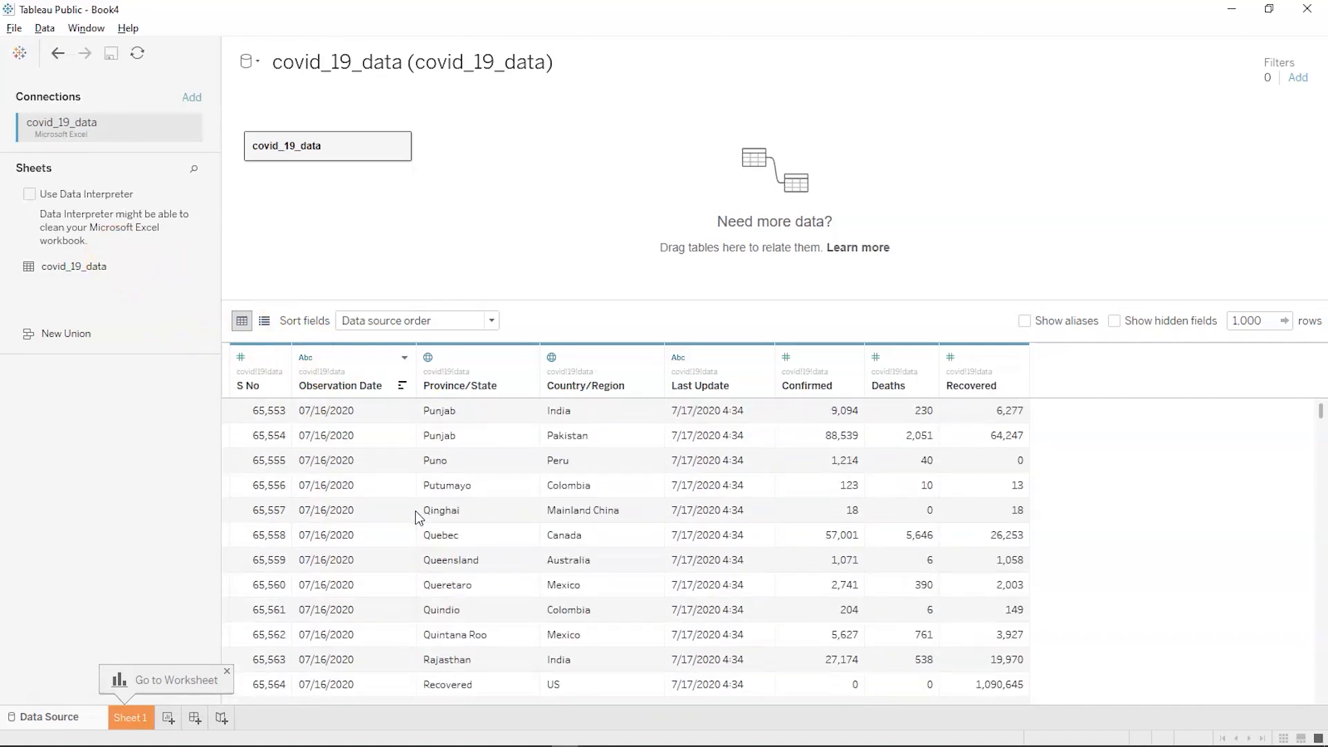
pyautogui.scroll(-12, 415, 512)
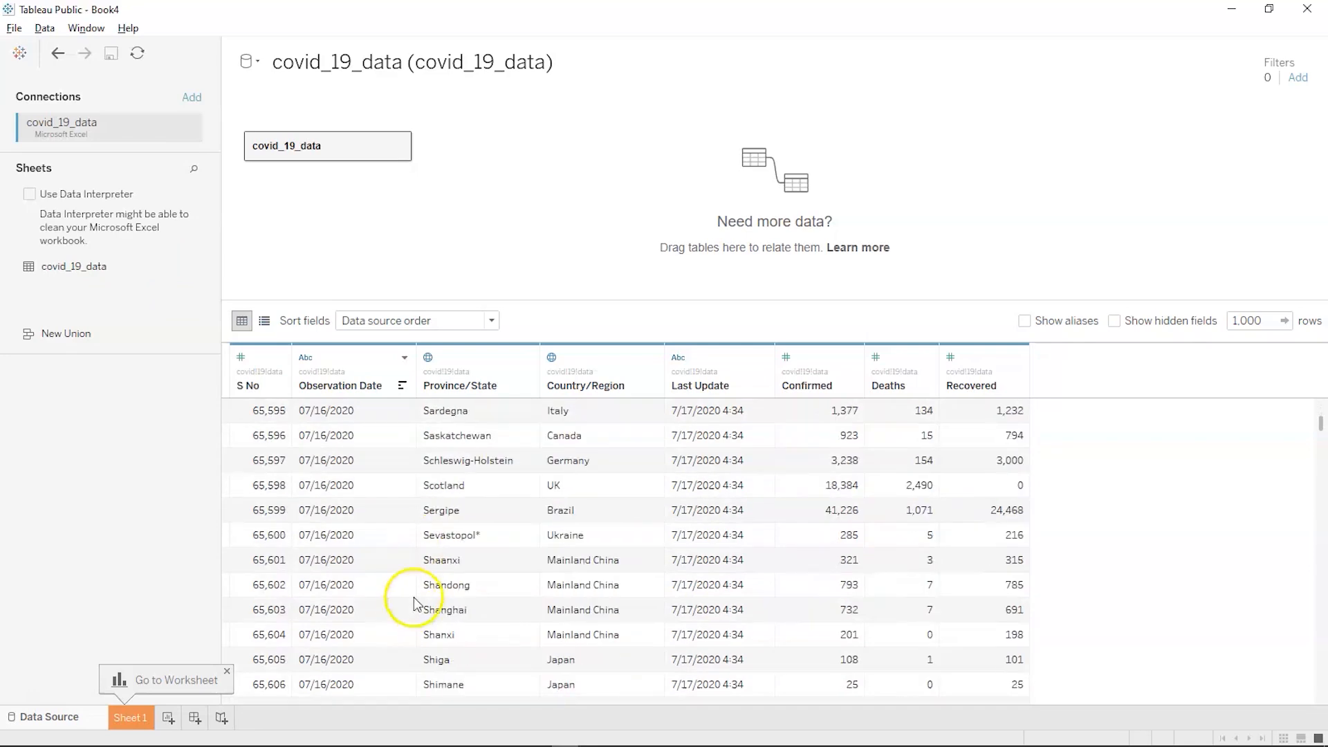
pyautogui.scroll(4, 505, 538)
pyautogui.scroll(5, 505, 538)
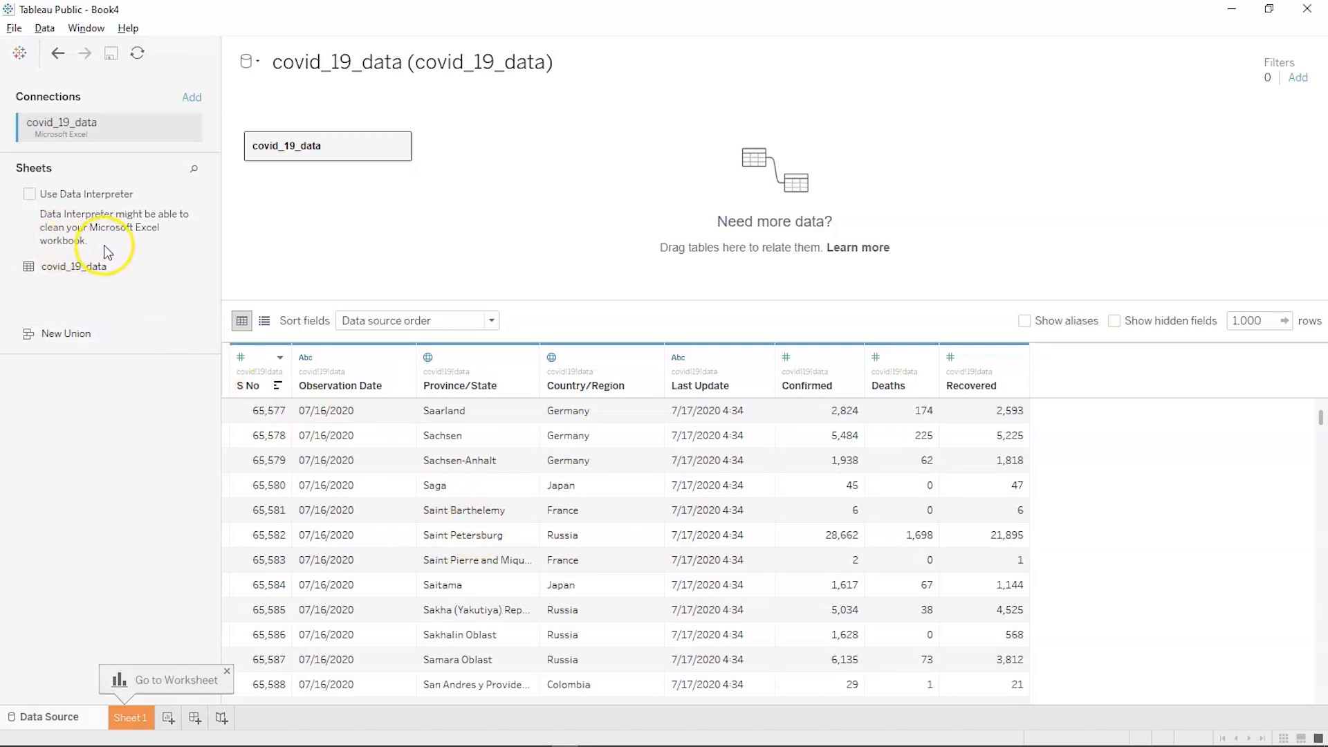
# Clean the covid_19_data source with the Data Interpreter and show aliases and hidden fields in the preview
pyautogui.click(29, 195)
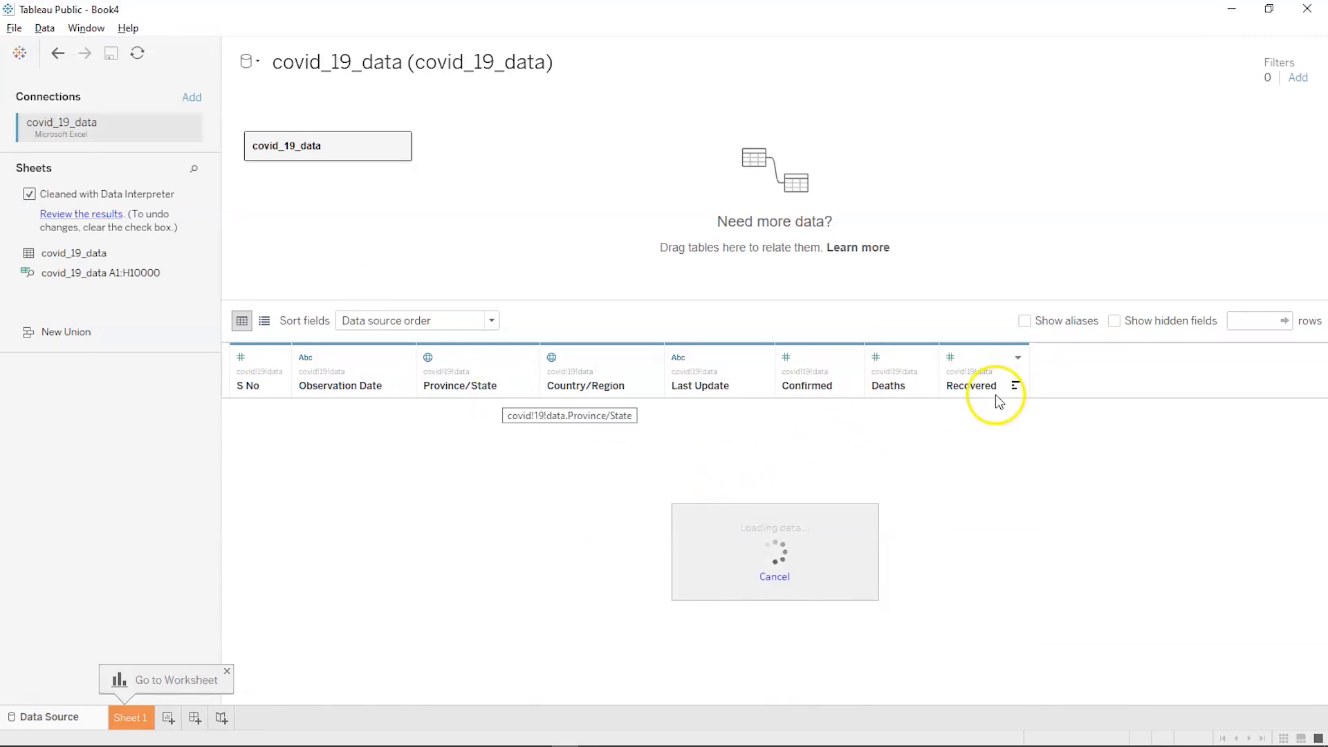
pyautogui.click(1025, 321)
pyautogui.click(1116, 321)
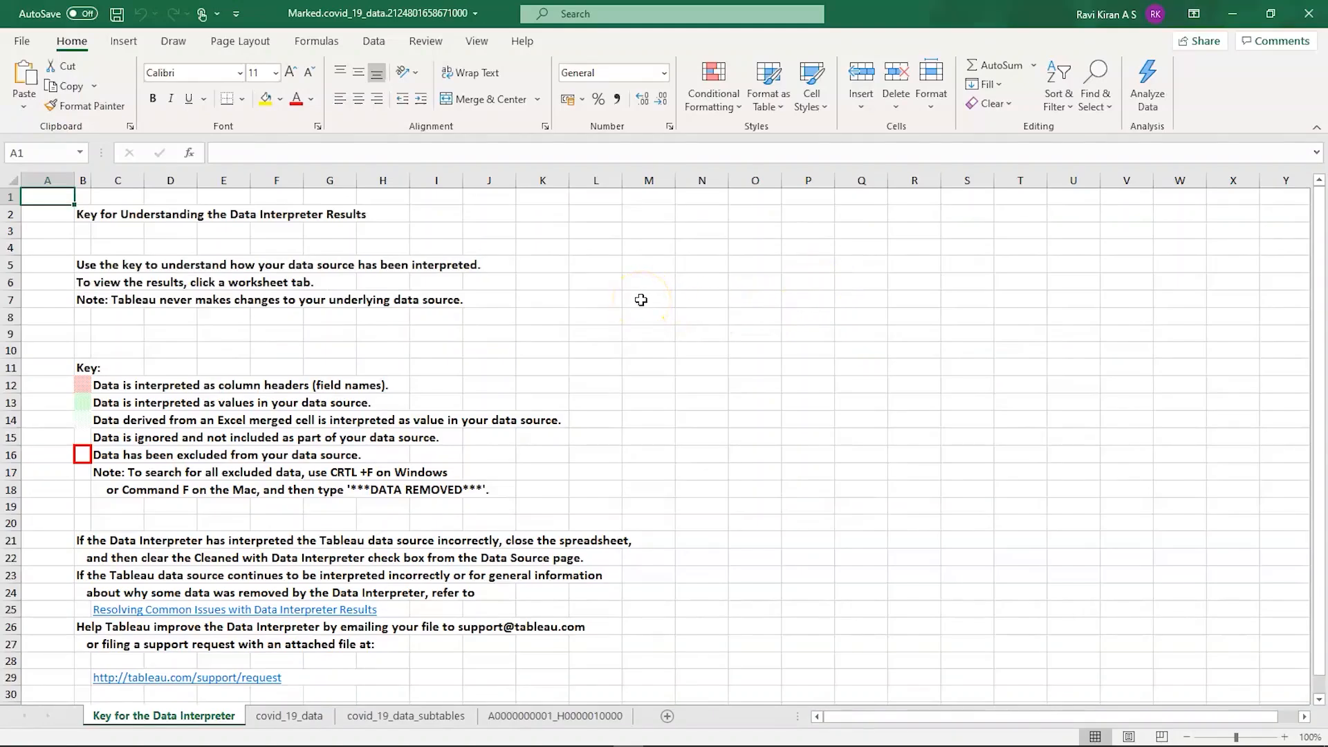
# Review the Data Interpreter's key and marked-up covid_19_data sheets in Excel, and return to the Tableau data source
pyautogui.hotkey('alt', 'Tab')
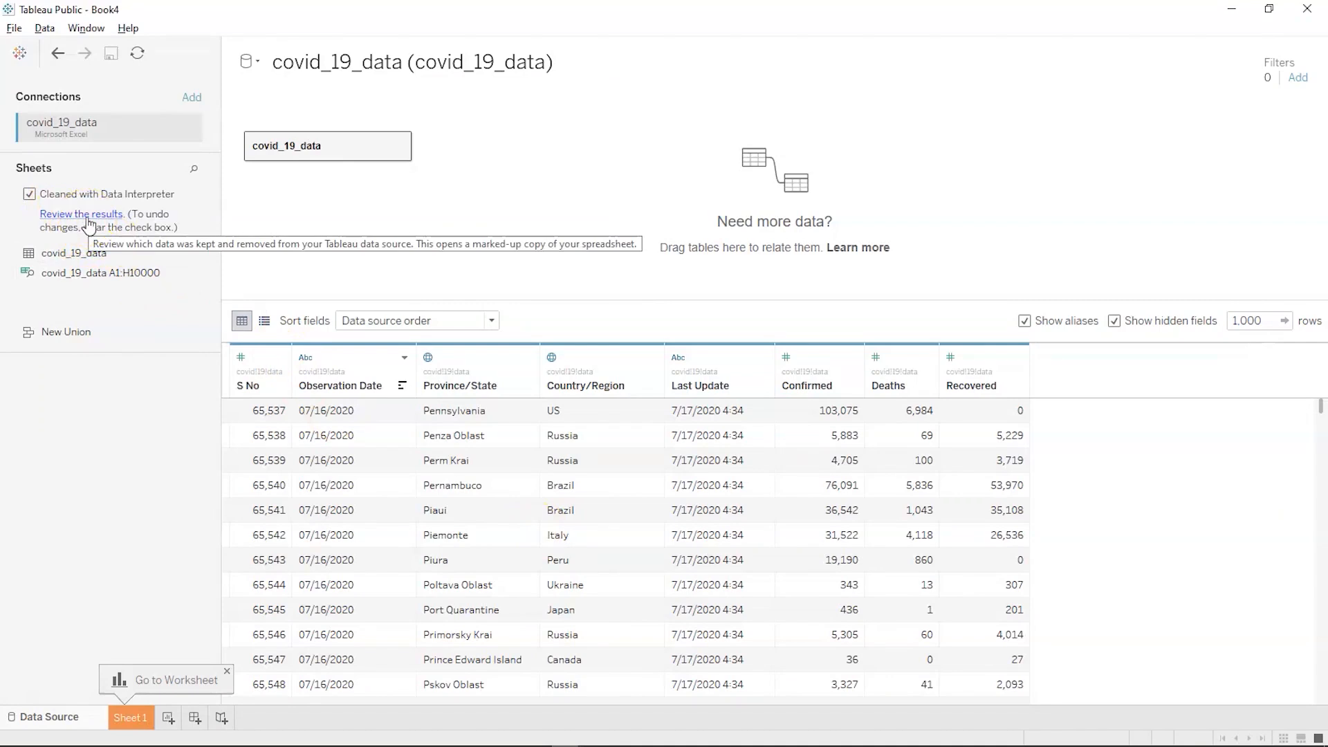
pyautogui.hotkey('alt', 'Tab')
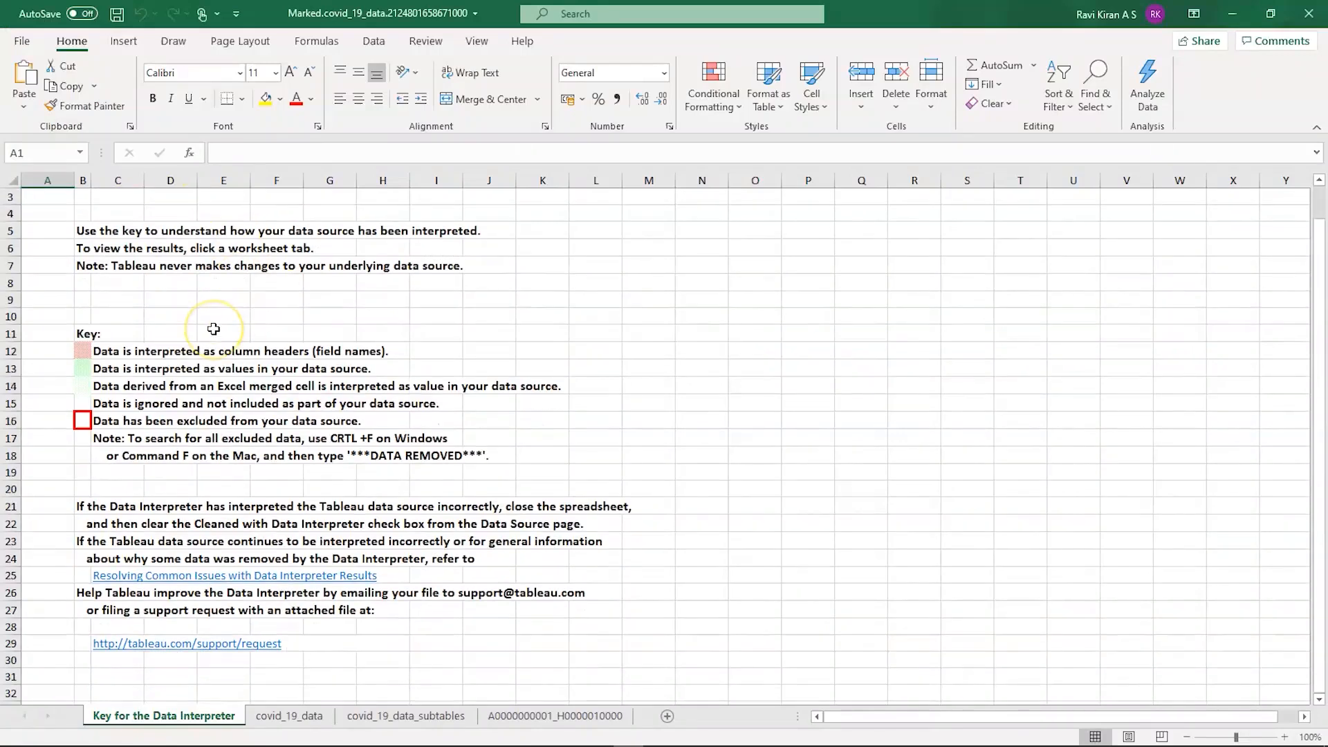
pyautogui.scroll(1, 213, 330)
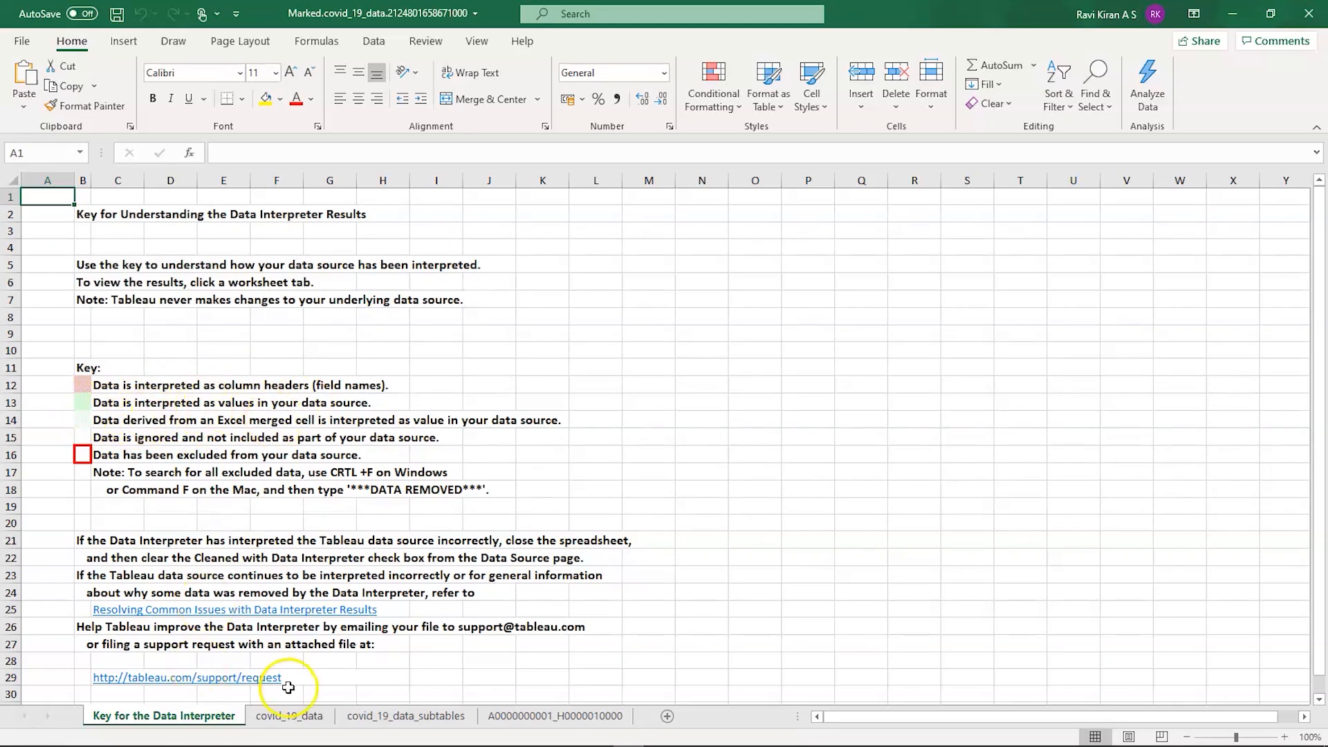
pyautogui.click(284, 718)
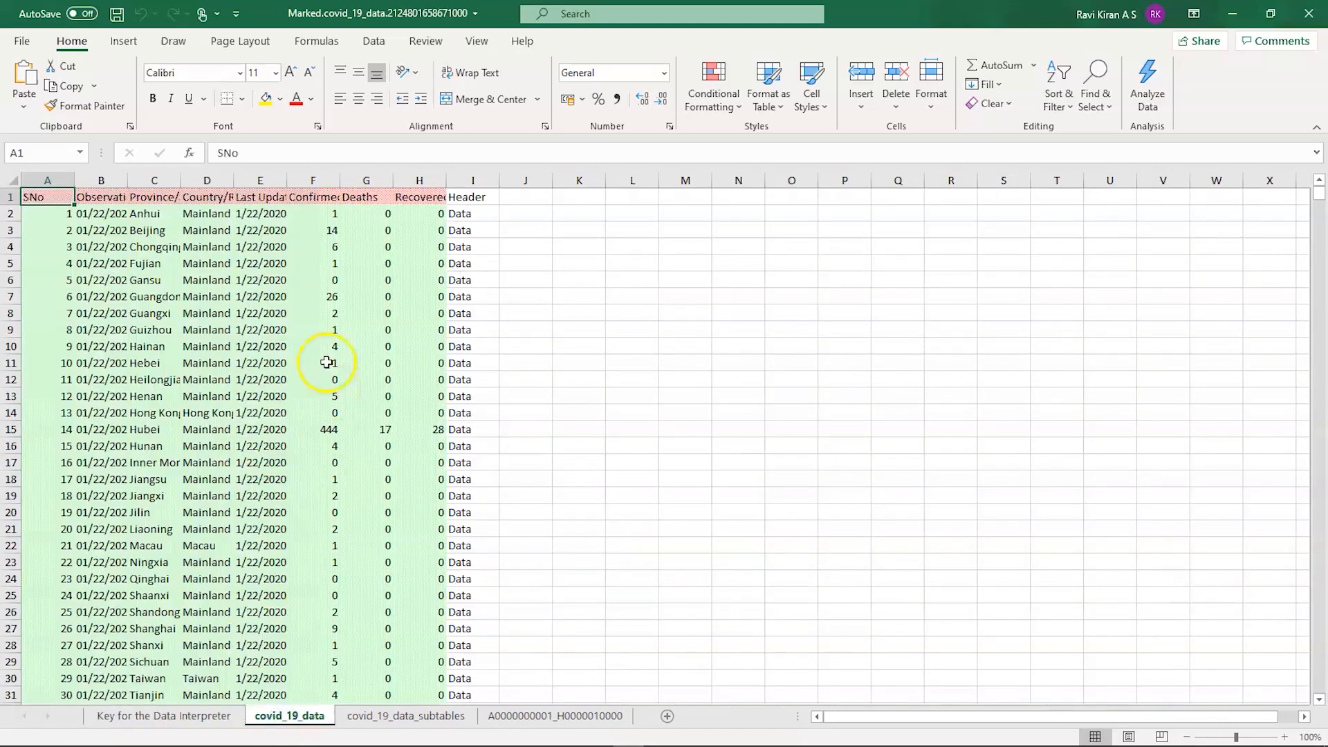
pyautogui.click(360, 718)
pyautogui.click(537, 734)
pyautogui.click(32, 707)
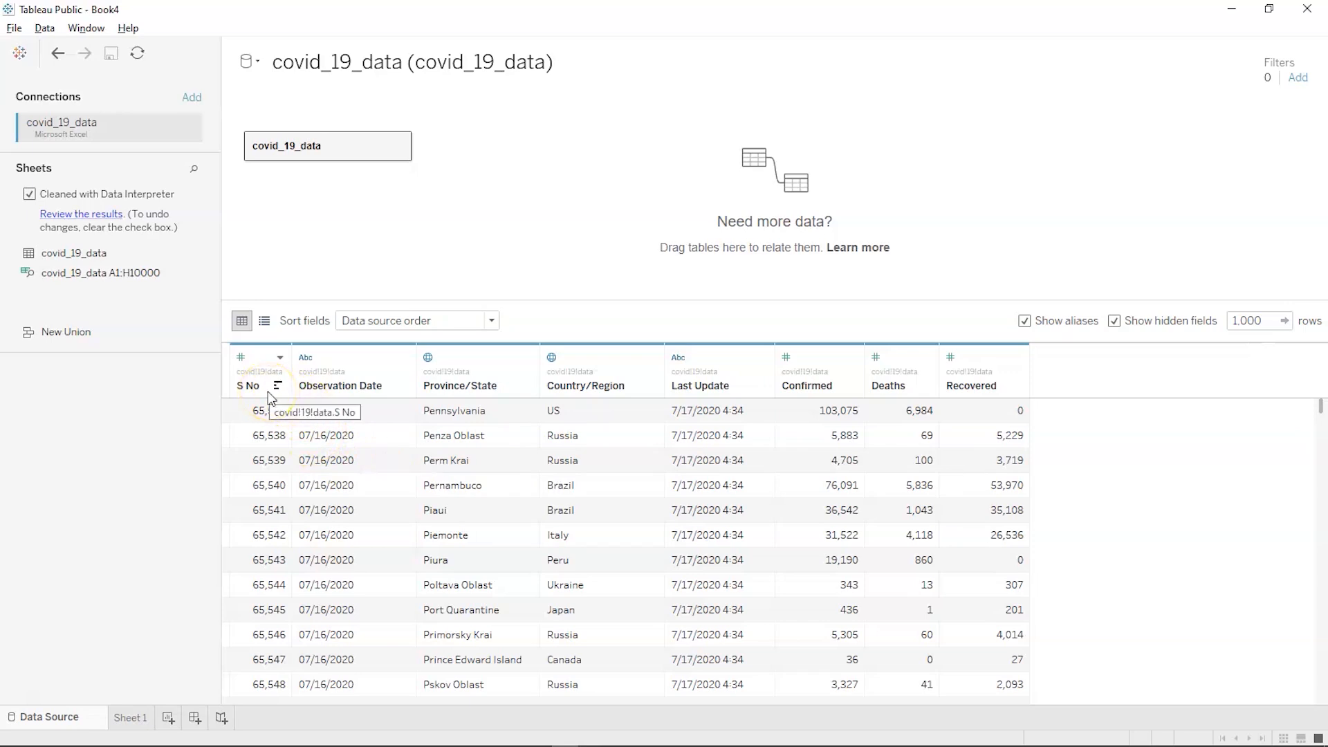
pyautogui.click(302, 486)
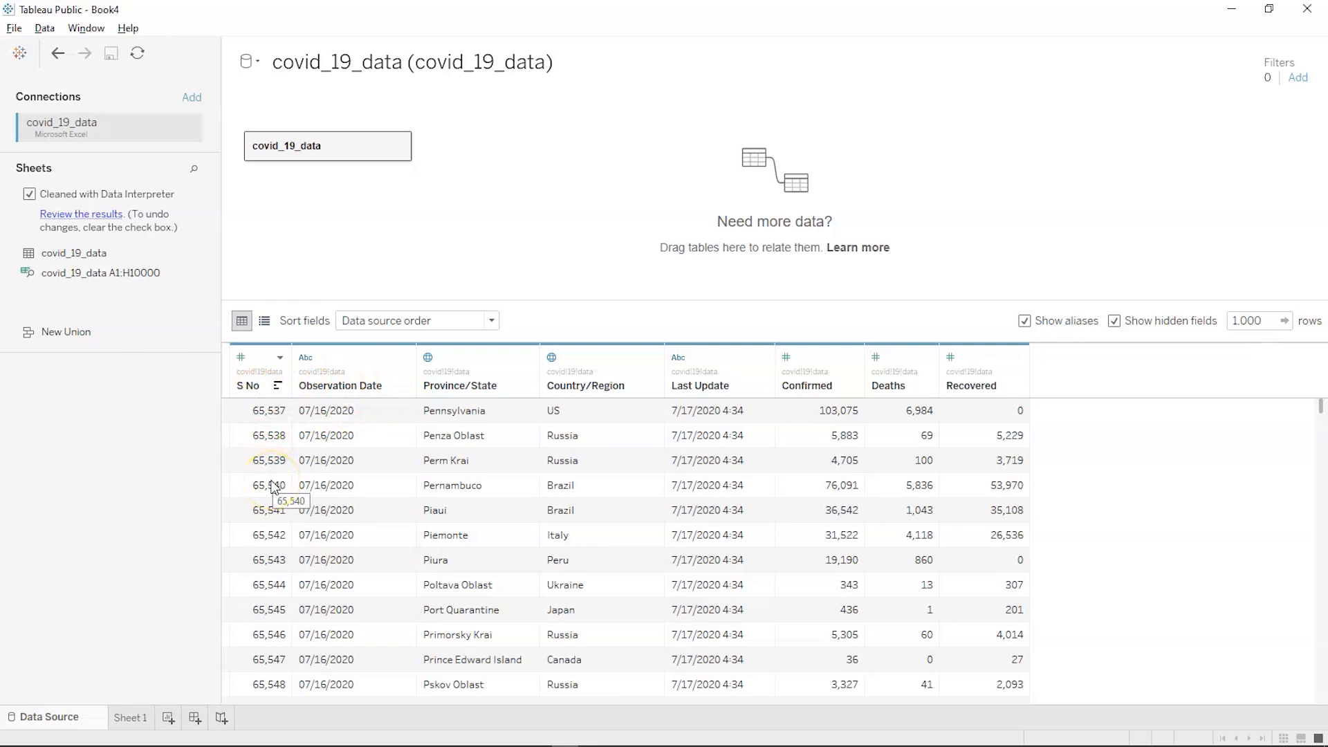
# Build a filled world map on Sheet 1 from the Country/Region and Confirmed fields
pyautogui.click(131, 719)
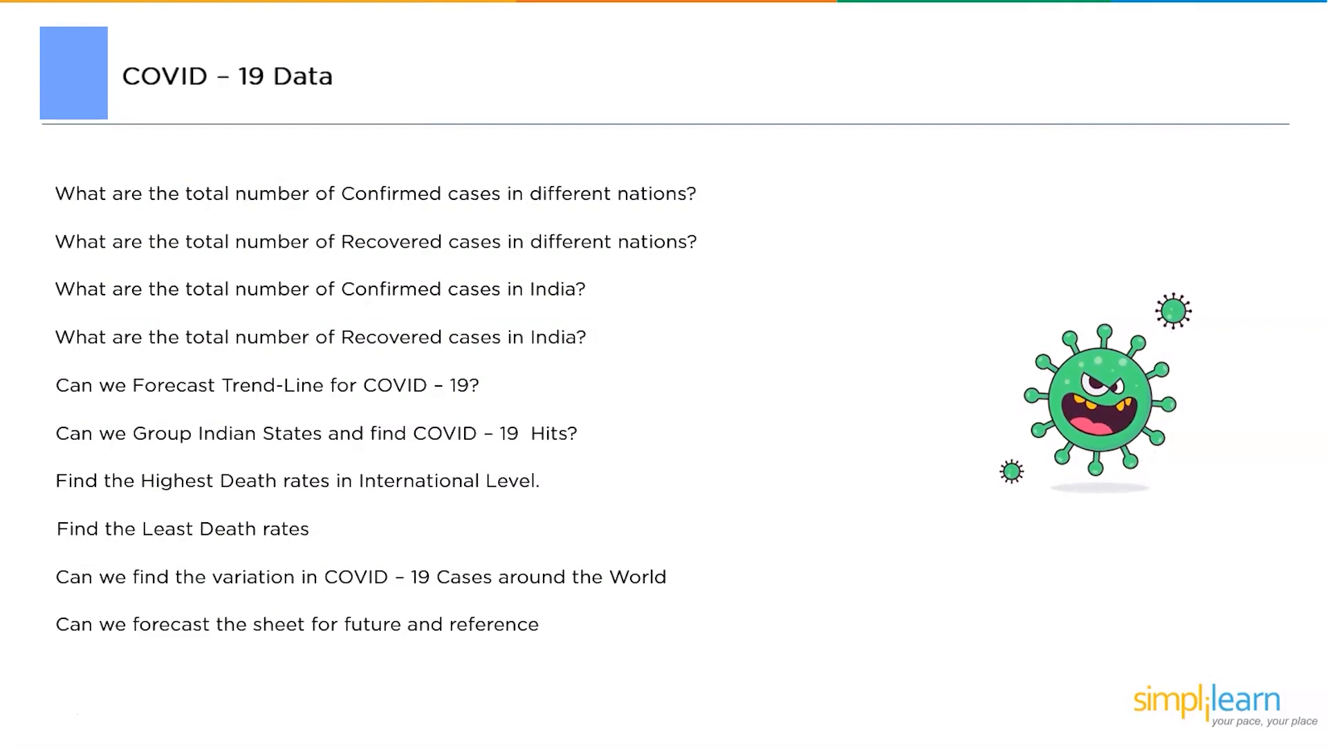
pyautogui.hotkey('alt', 'Tab')
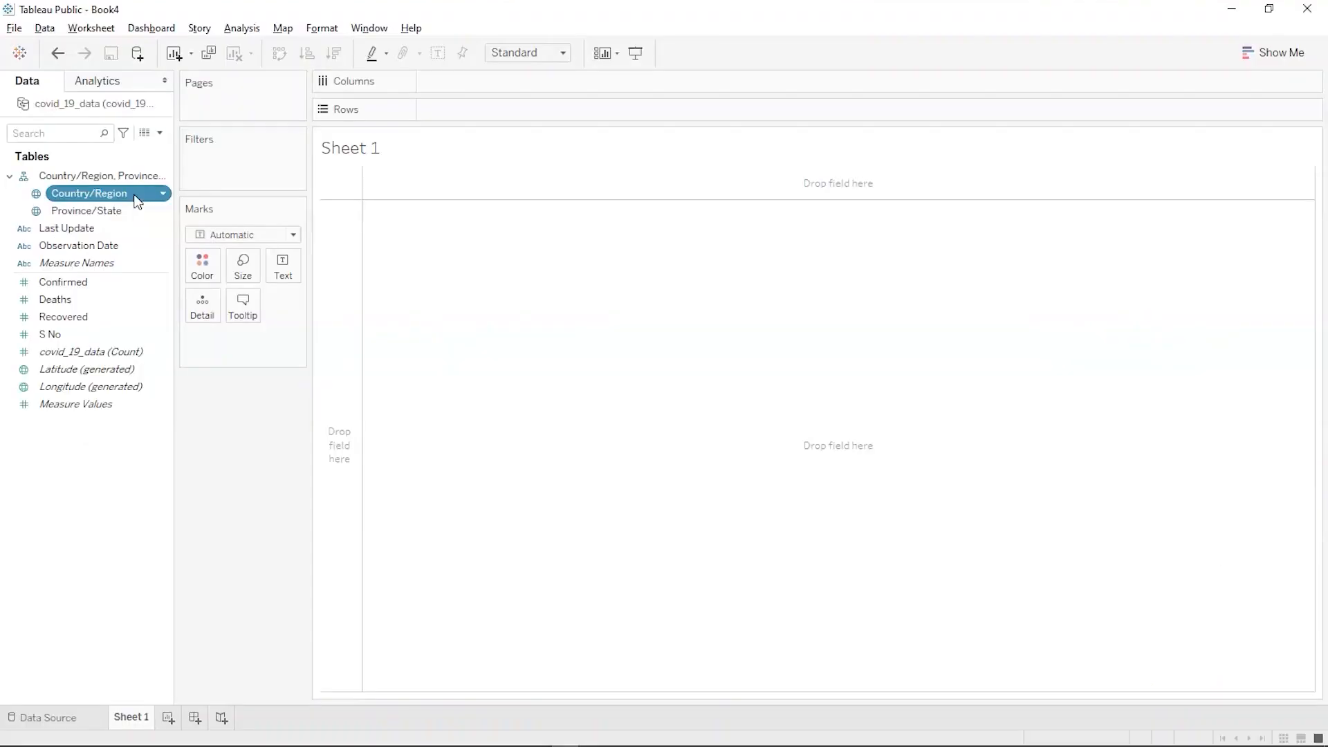
pyautogui.keyDown('ctrl'); pyautogui.click(87, 280); pyautogui.keyUp('ctrl')
pyautogui.click(1273, 52)
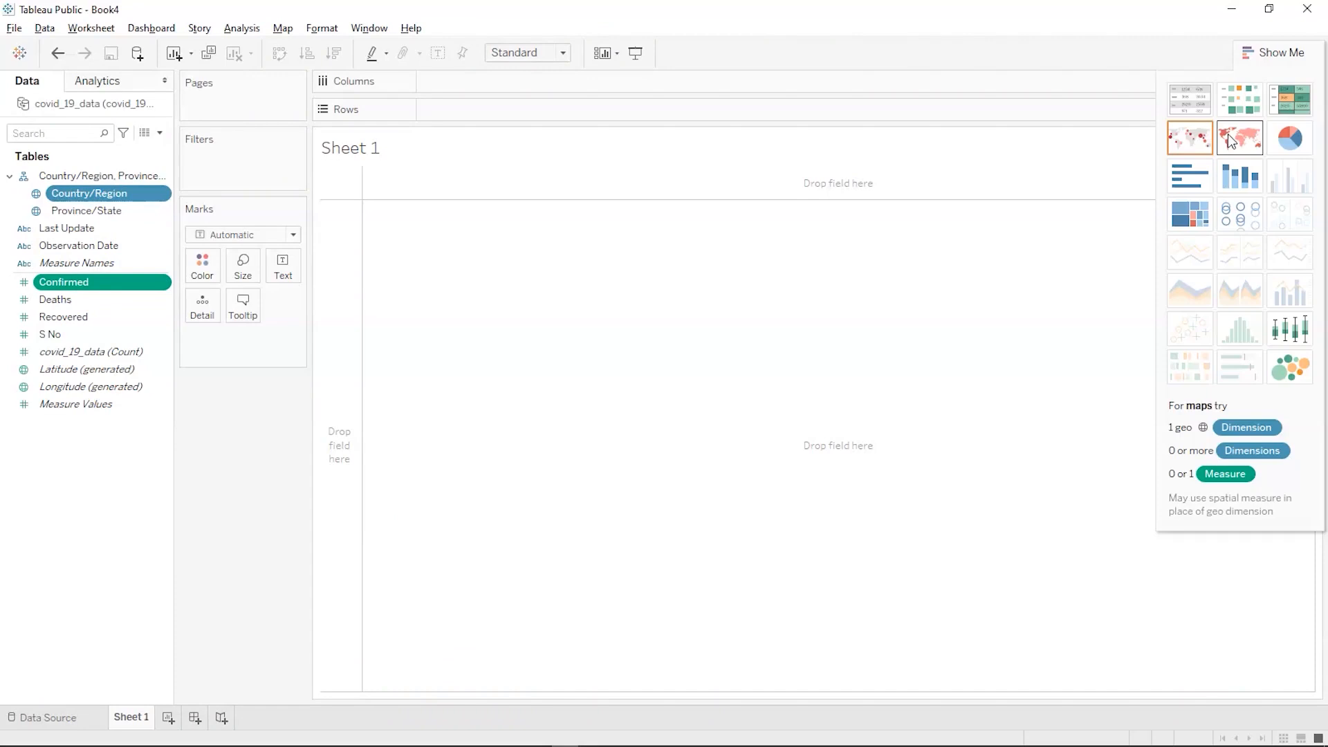
pyautogui.click(1229, 138)
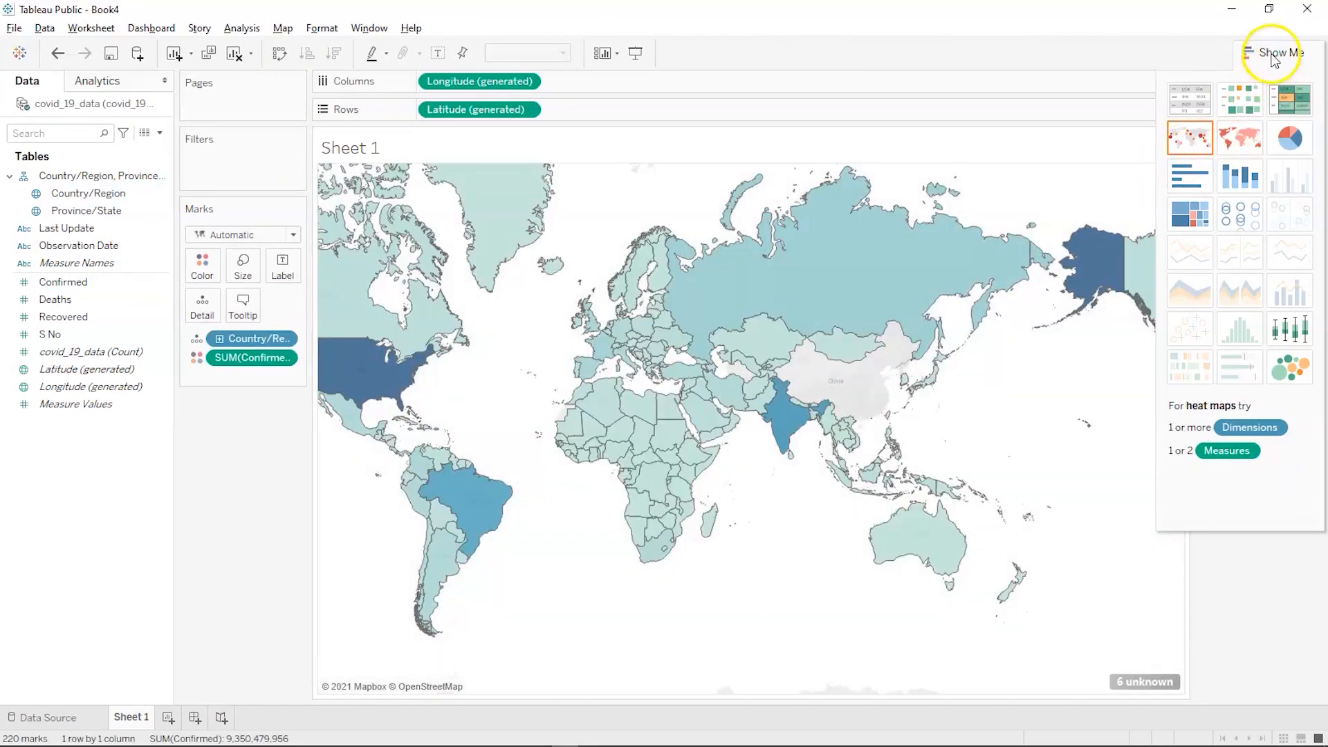
pyautogui.click(1271, 58)
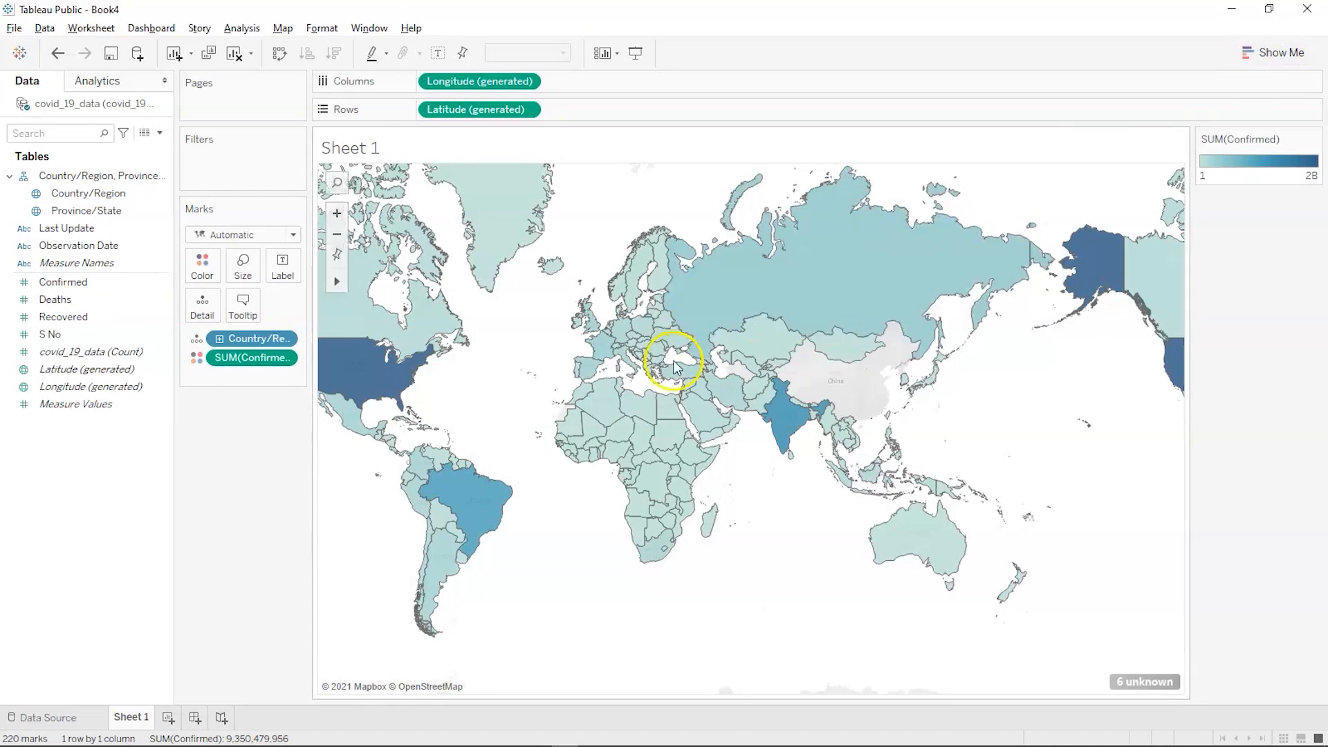
# Inspect the confirmed case total of the United States on the map
pyautogui.moveTo(408, 377)
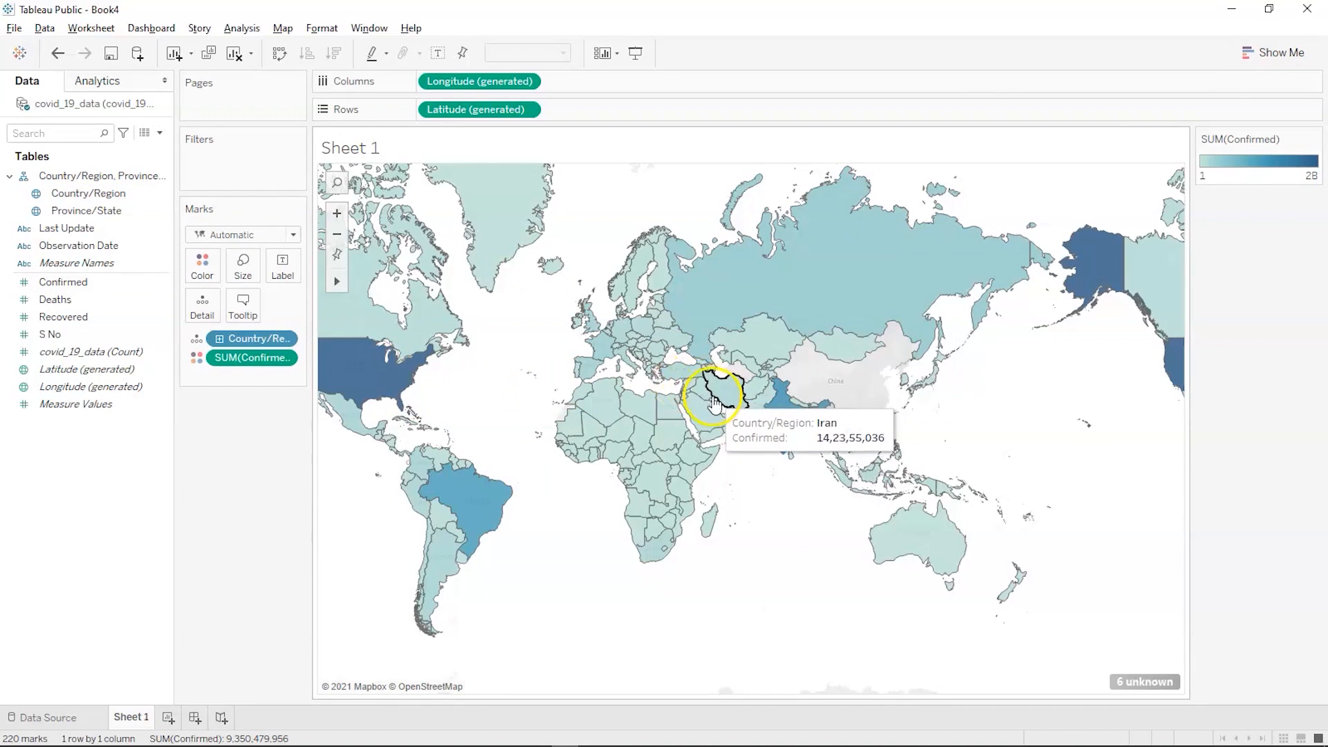
pyautogui.moveTo(368, 392)
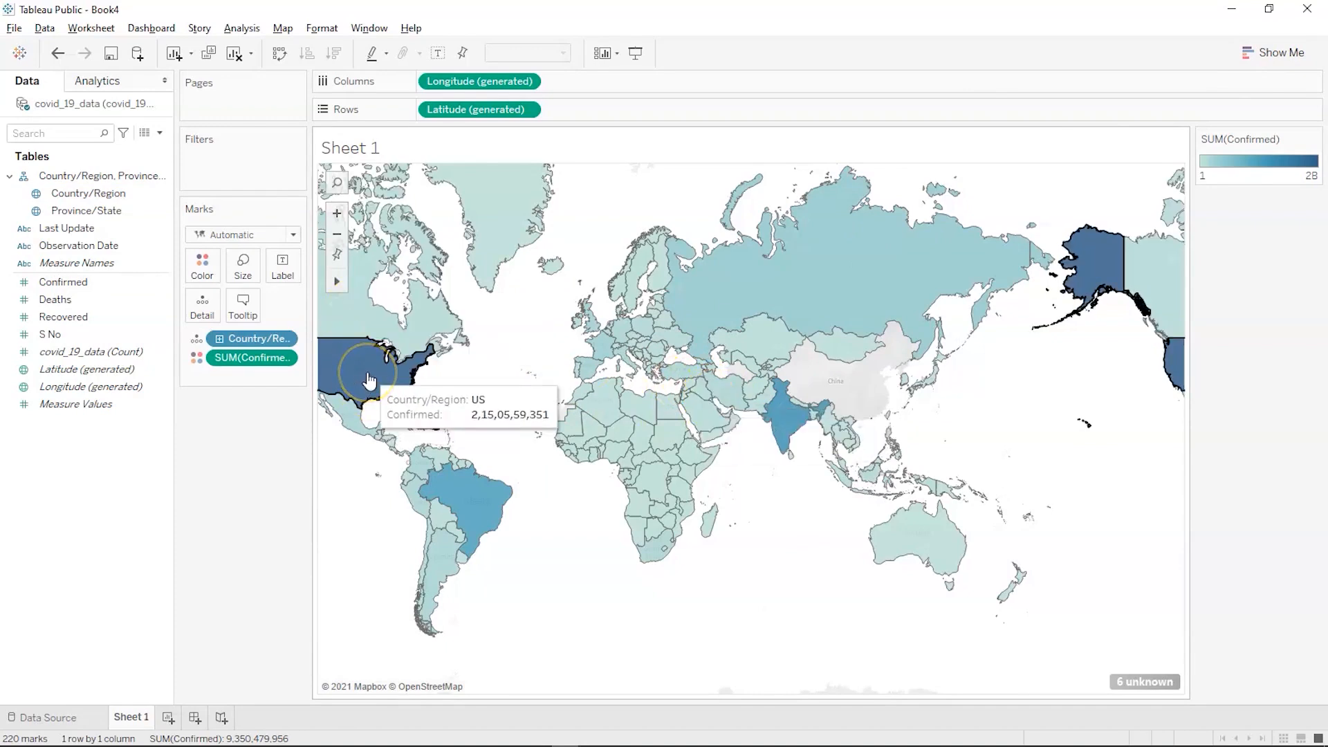
pyautogui.click(413, 378)
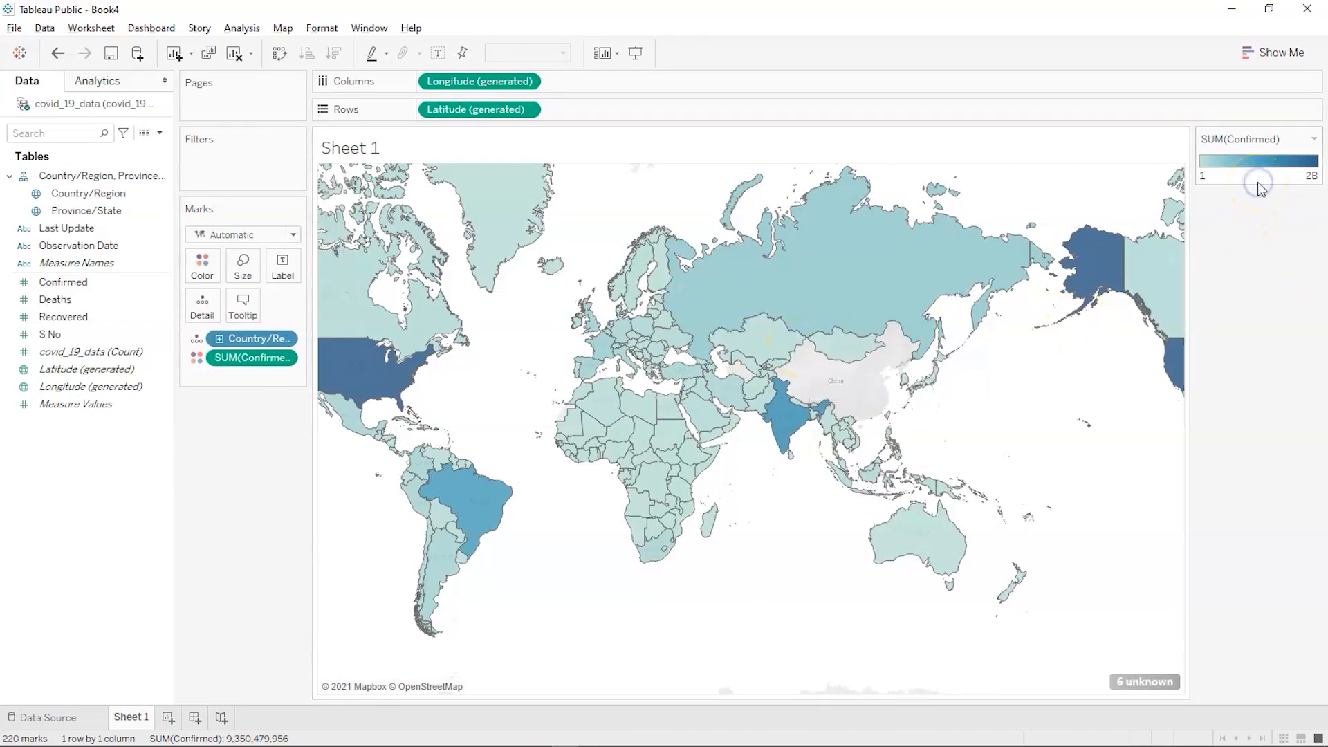
# Edit the colors of the Confirmed legend and choose the Red-Green-White Diverging palette
pyautogui.click(1314, 144)
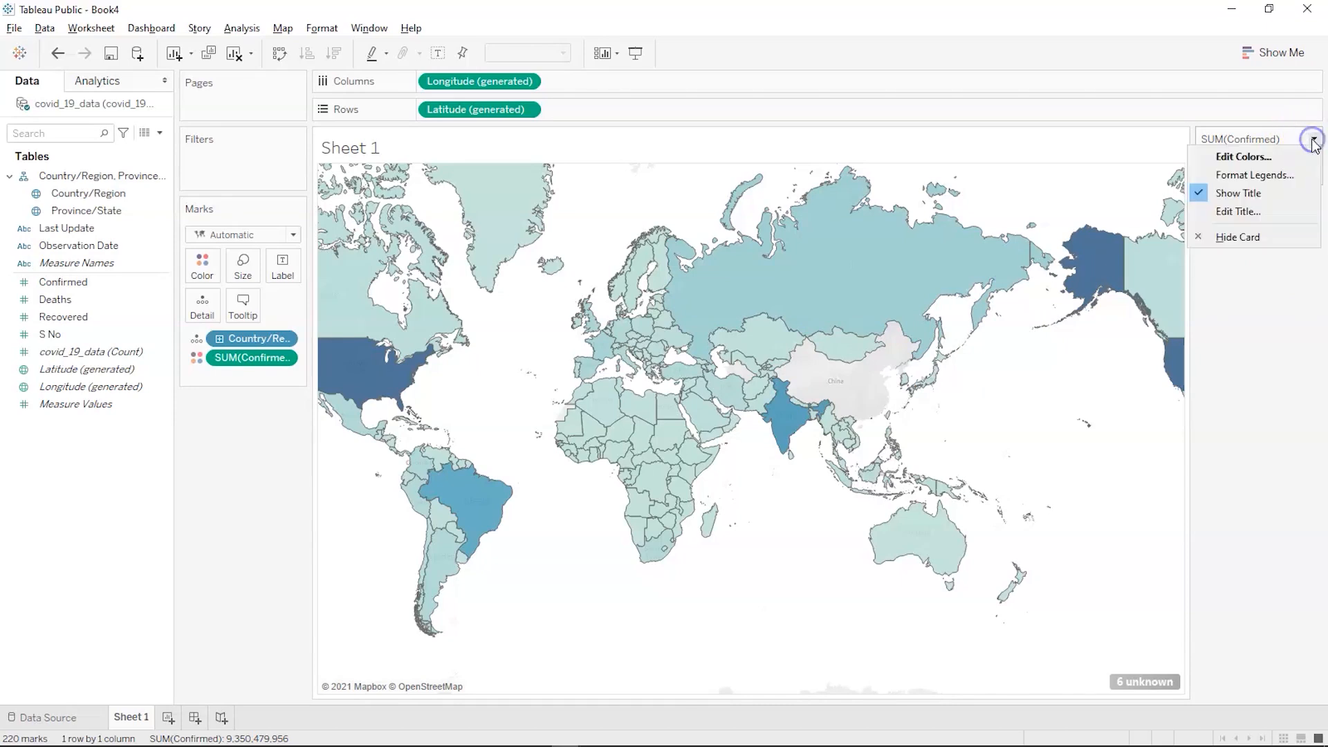
pyautogui.click(1270, 152)
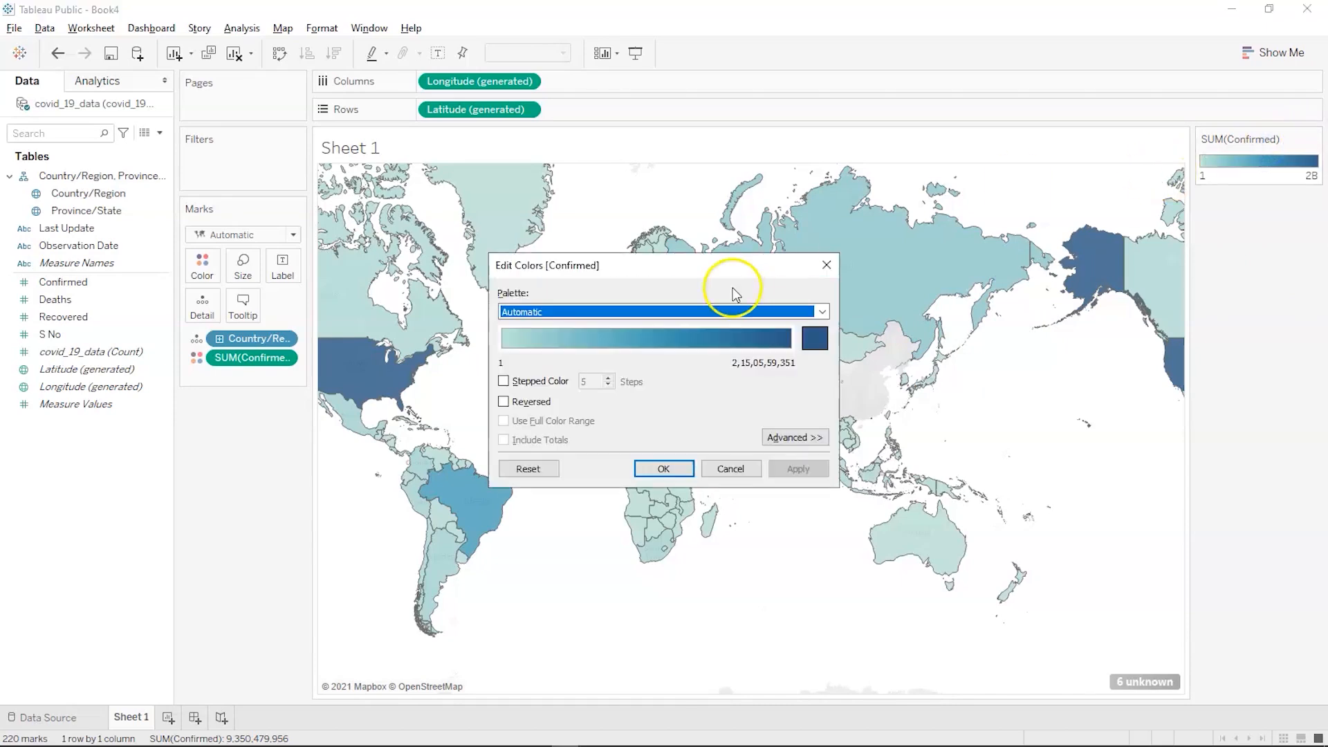
pyautogui.click(821, 313)
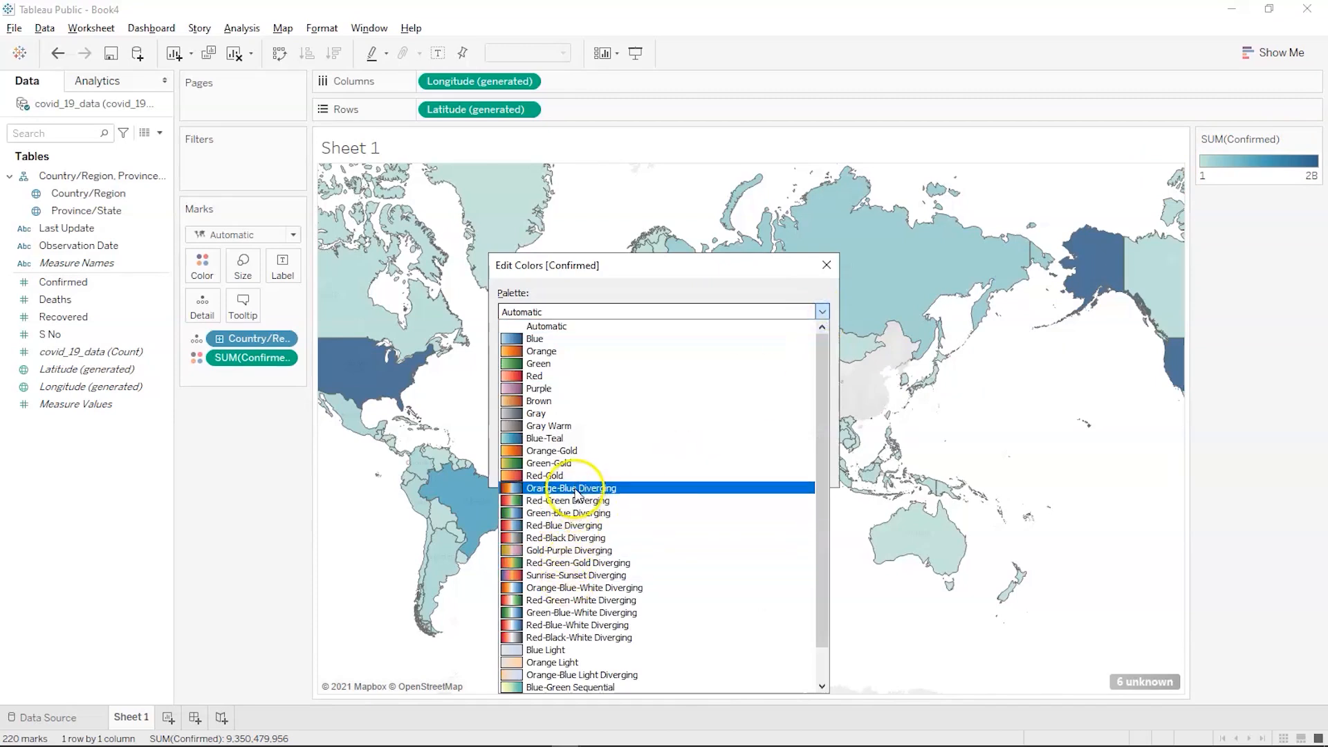
pyautogui.click(550, 604)
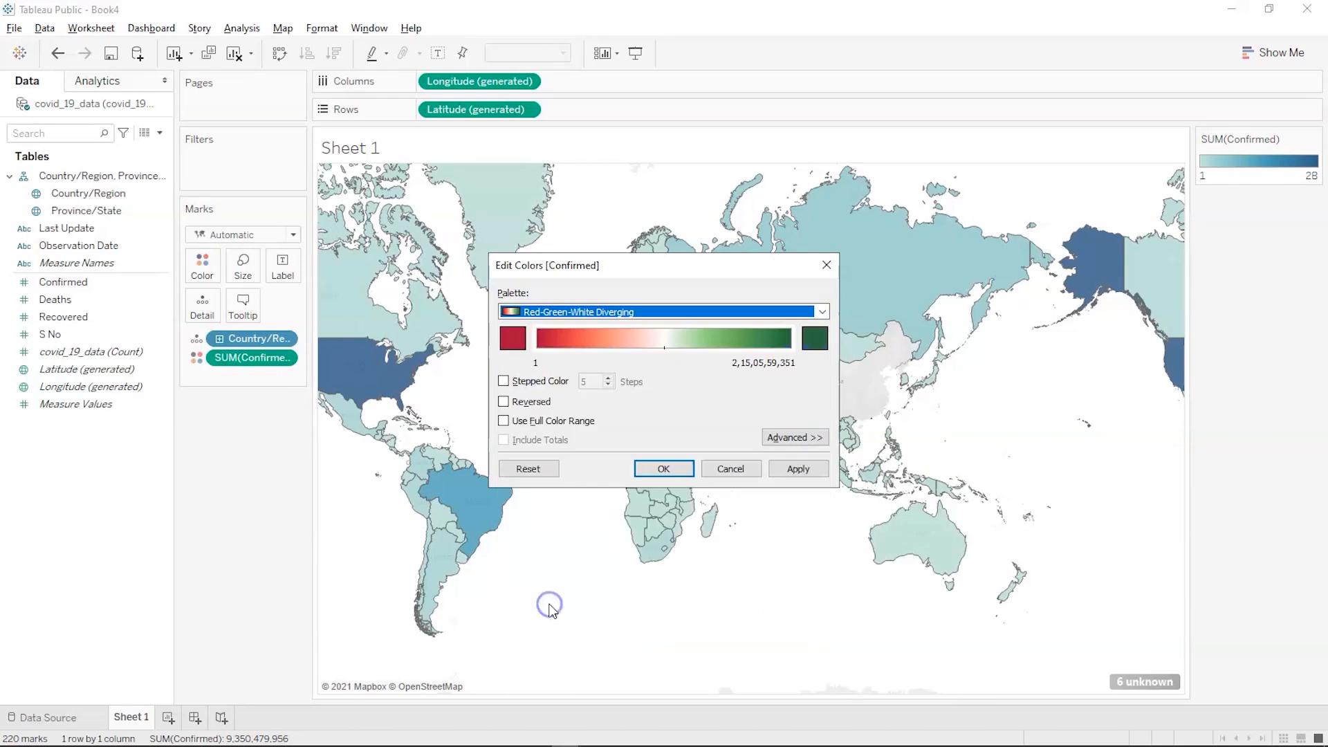
# Set the low-value end color of the Confirmed palette to green #00aa00
pyautogui.click(515, 338)
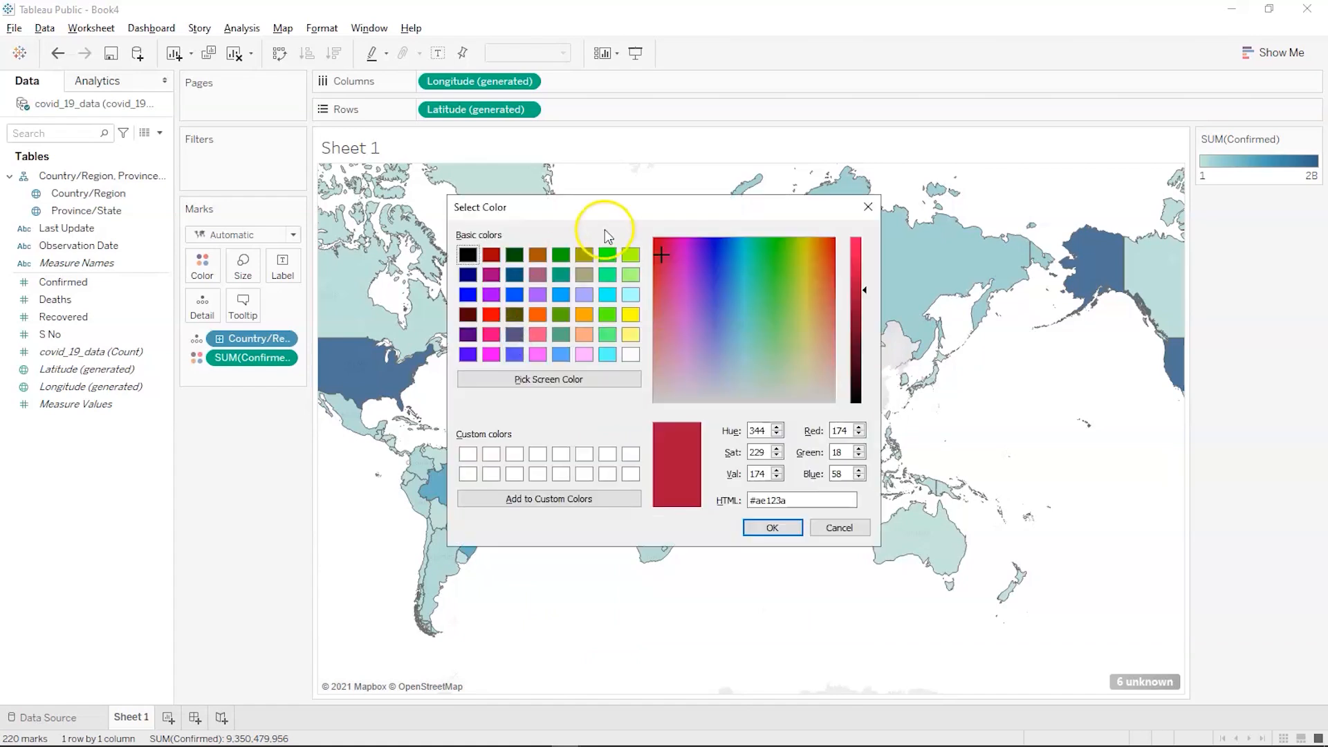
pyautogui.click(558, 256)
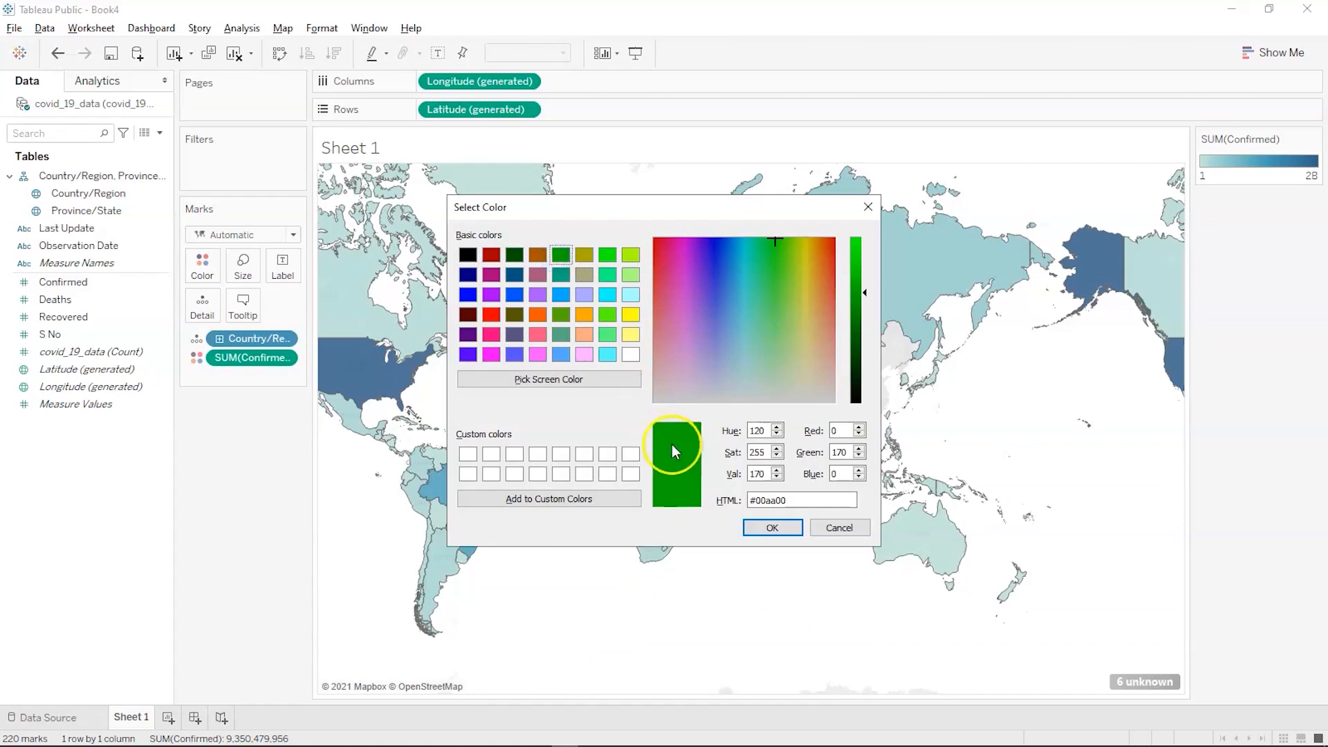
pyautogui.click(756, 527)
# Set the high-value end color of the palette to red #e10000 and apply the custom colors to the map
pyautogui.click(804, 338)
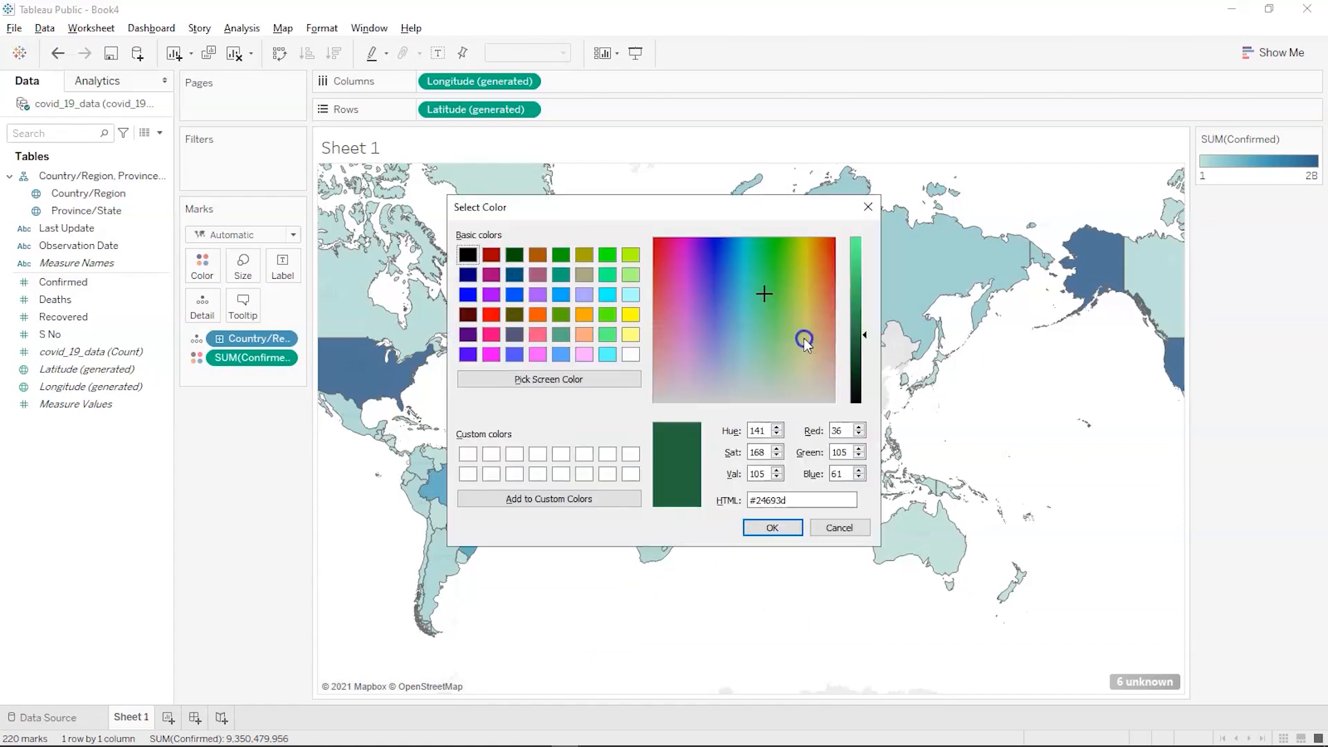
pyautogui.click(491, 316)
pyautogui.click(855, 265)
pyautogui.click(857, 257)
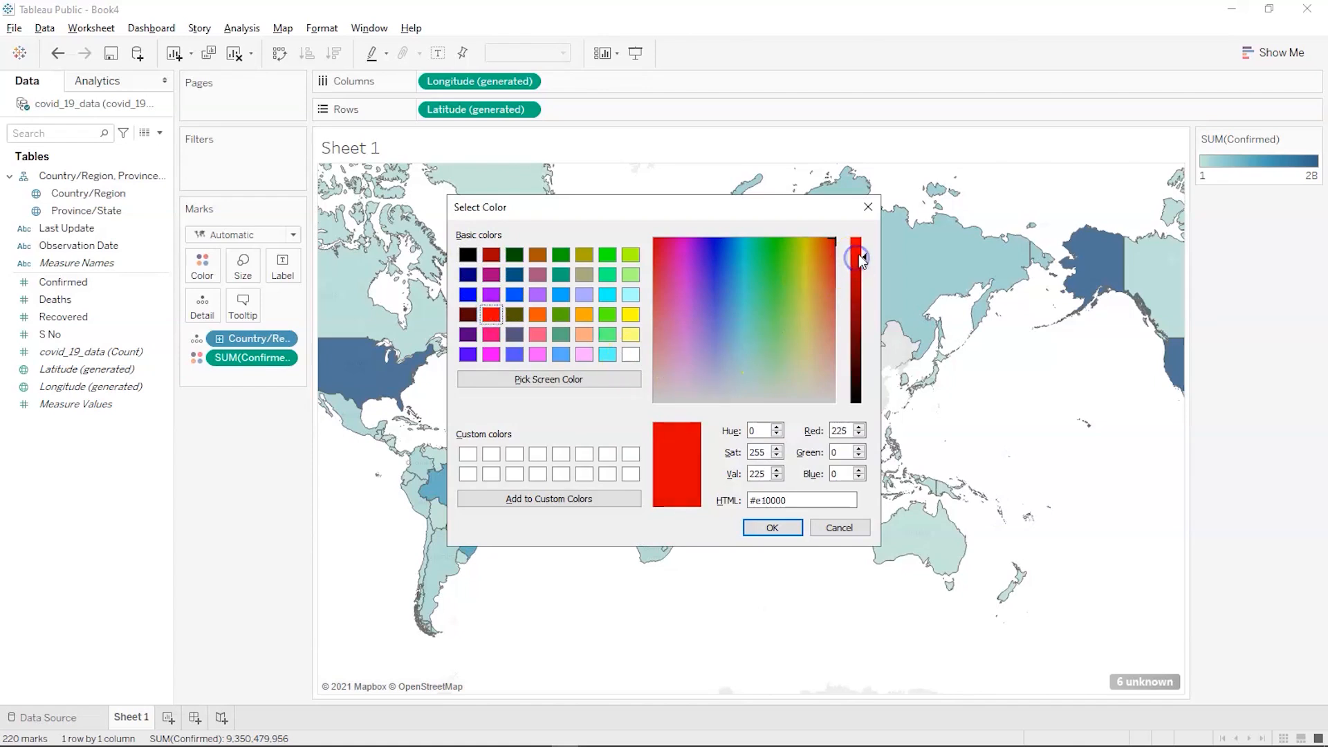
pyautogui.click(773, 530)
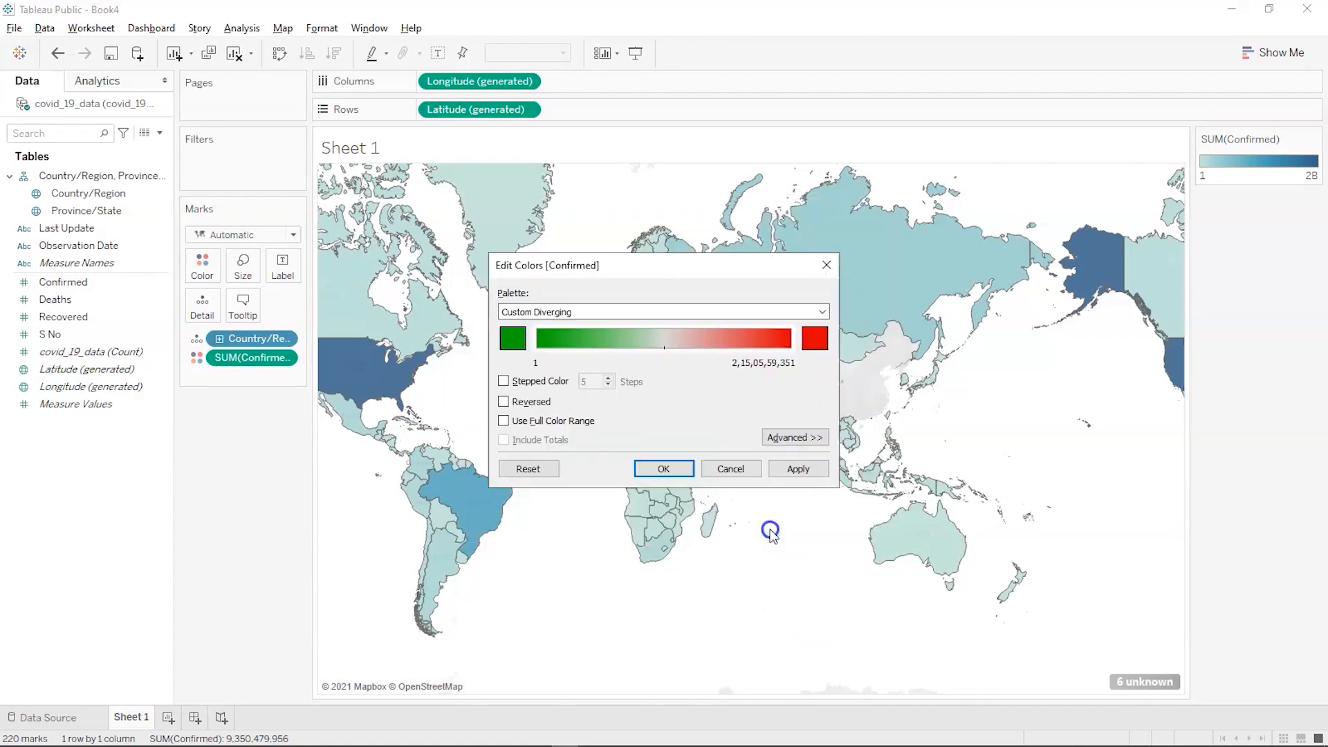
pyautogui.click(779, 476)
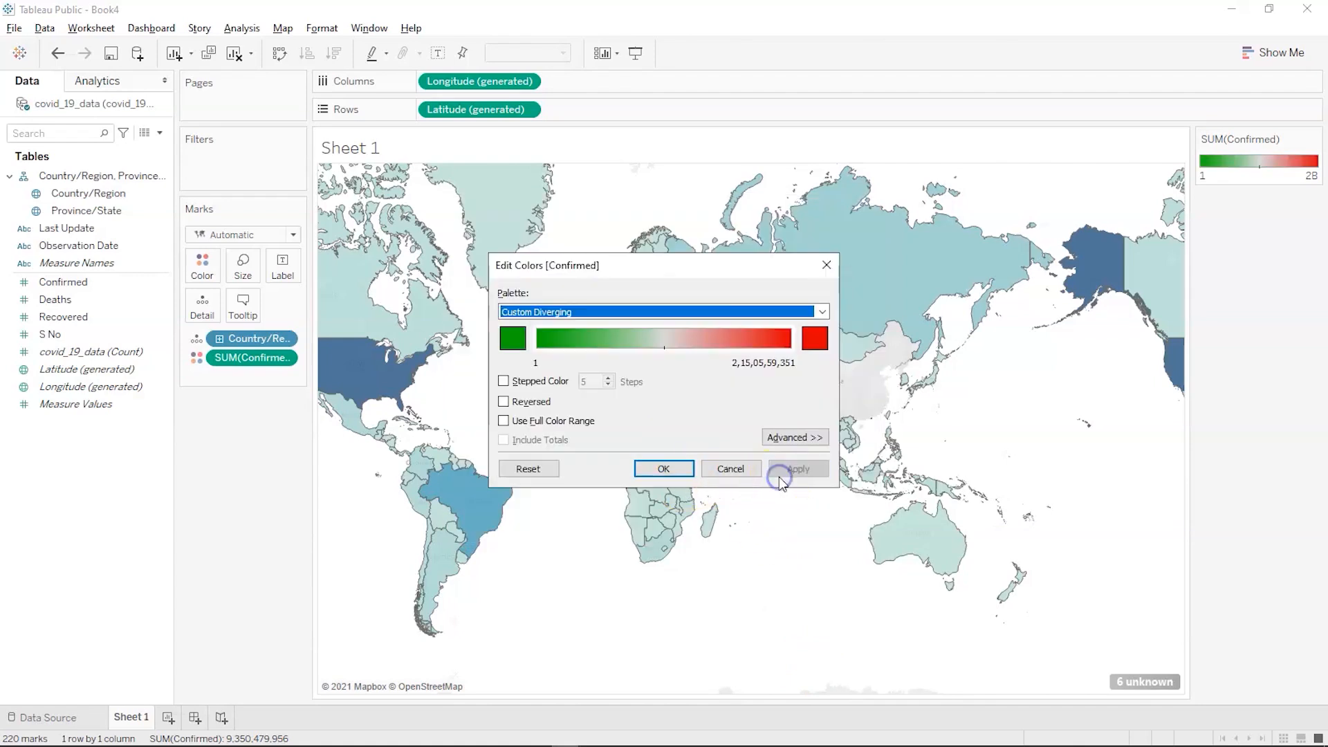
pyautogui.click(685, 477)
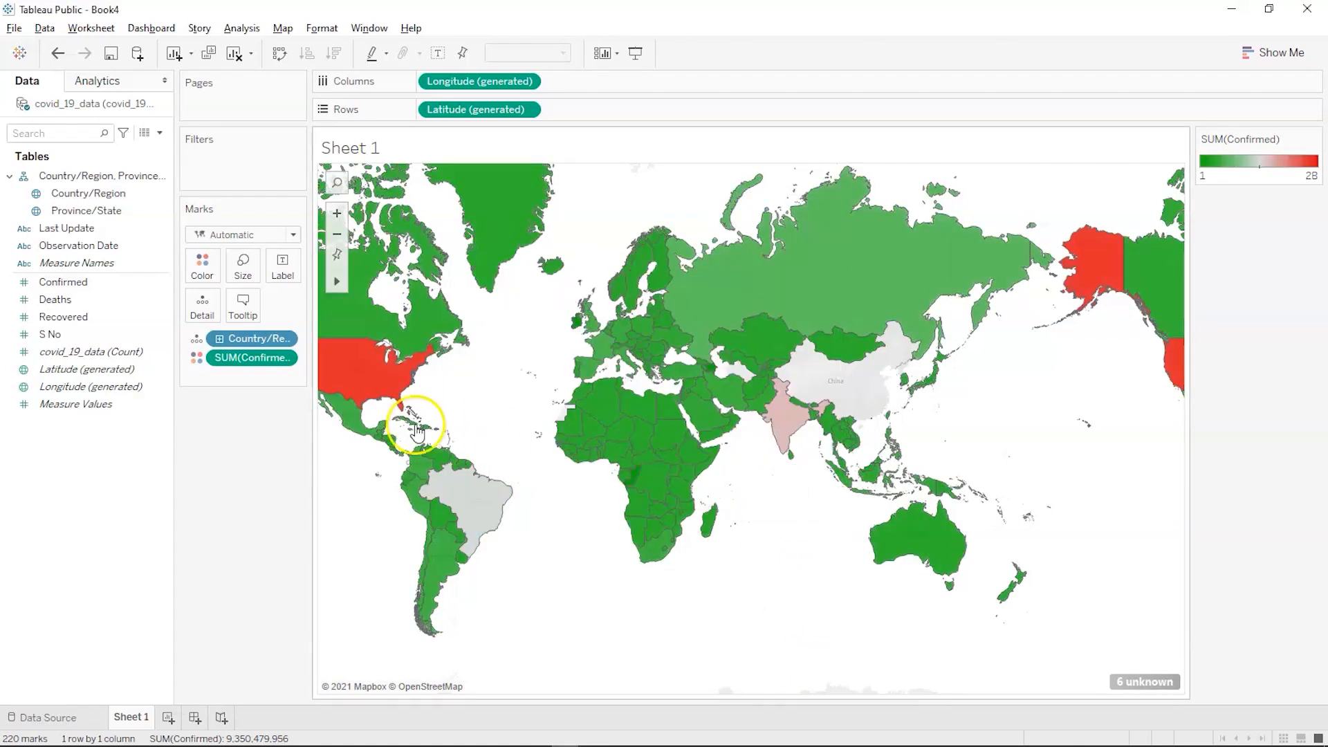
# Check the confirmed case totals of the United States, India and Brazil on the recolored map
pyautogui.moveTo(357, 381)
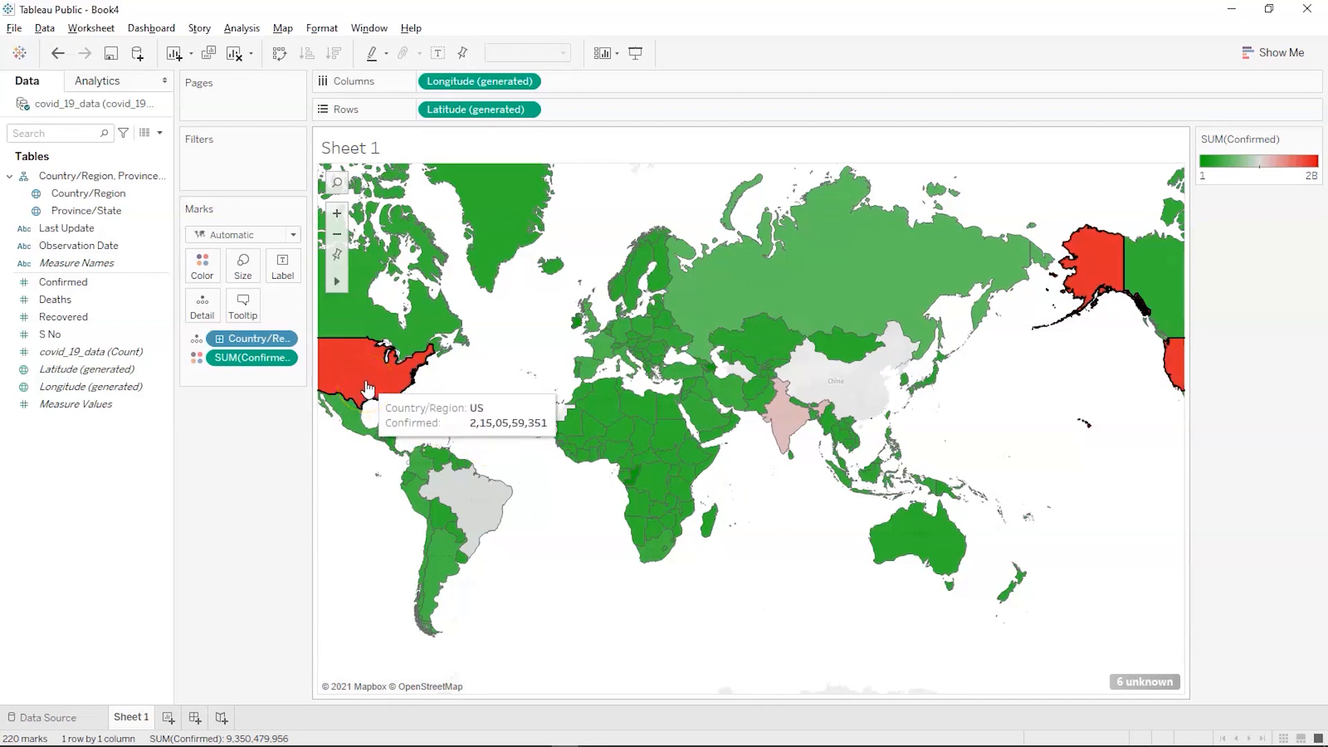
pyautogui.moveTo(778, 412)
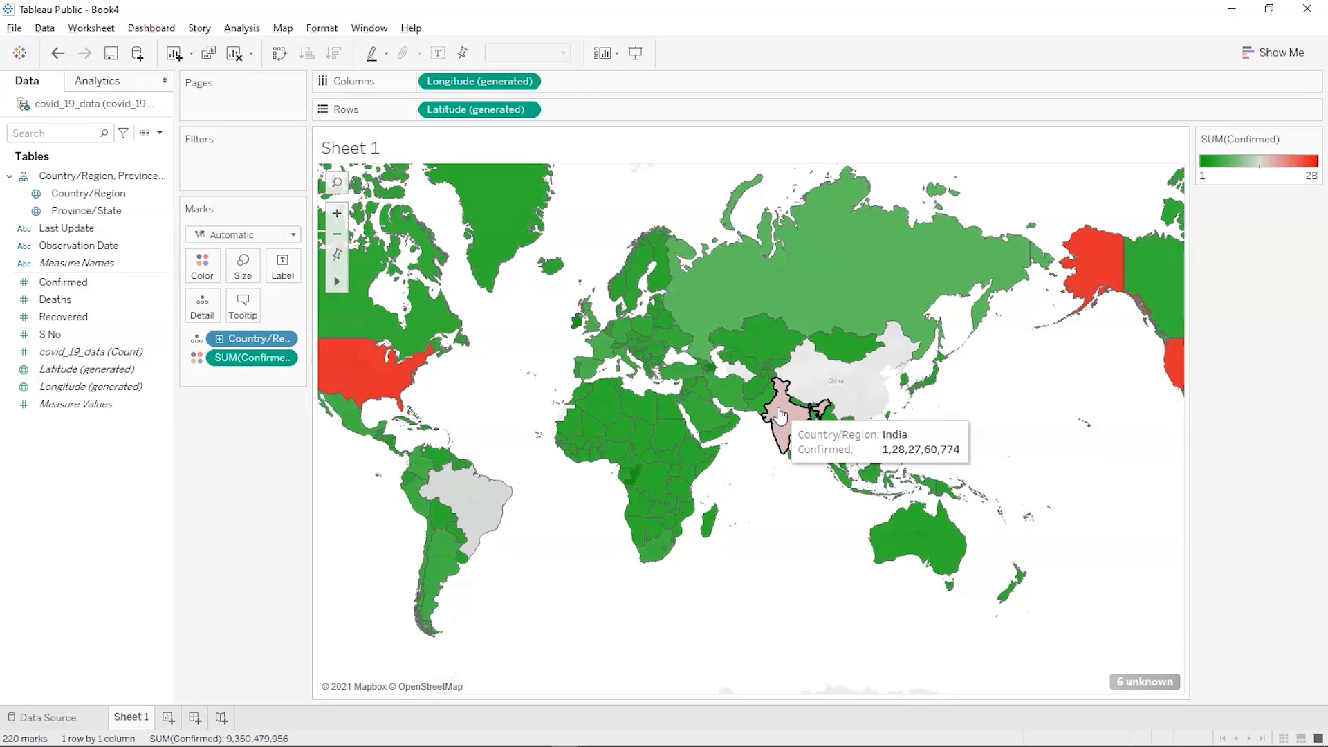
pyautogui.moveTo(470, 517)
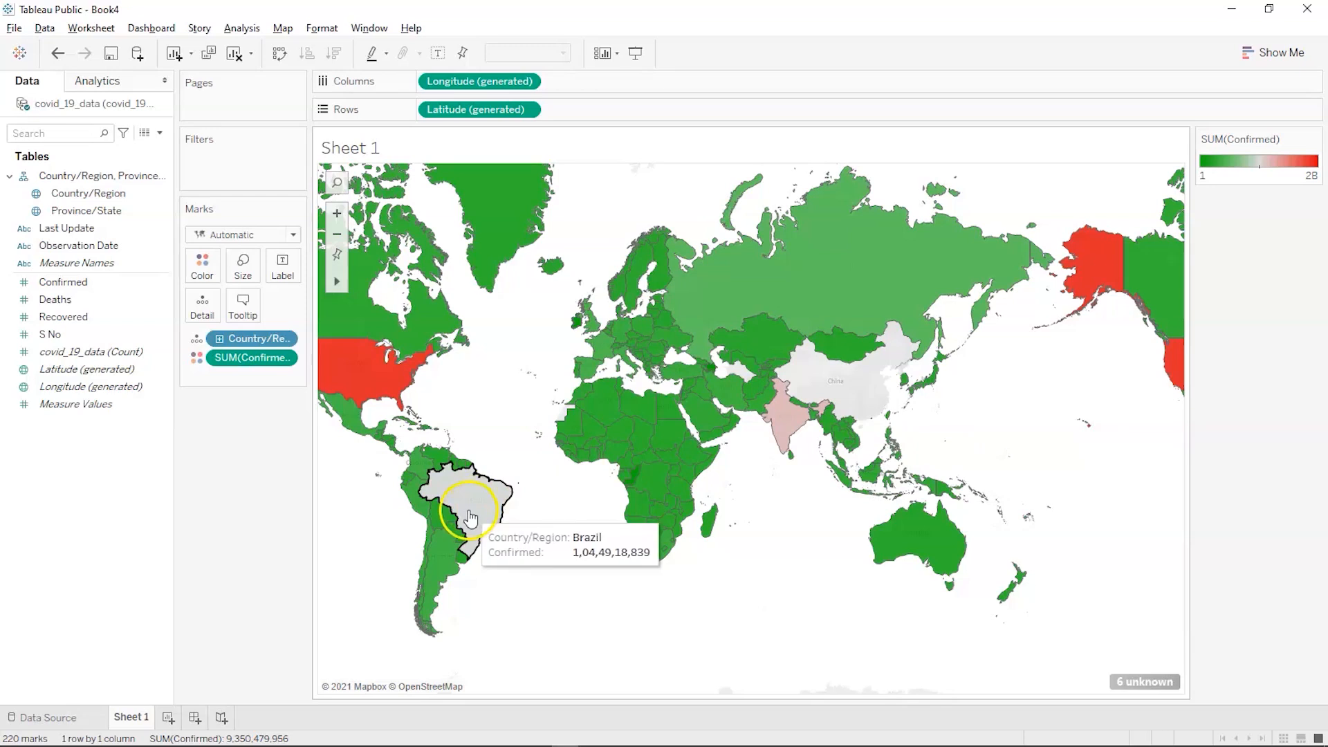
# Rename the confirmed cases map sheet as Confirmed Cases (INTL)
pyautogui.moveTo(935, 303)
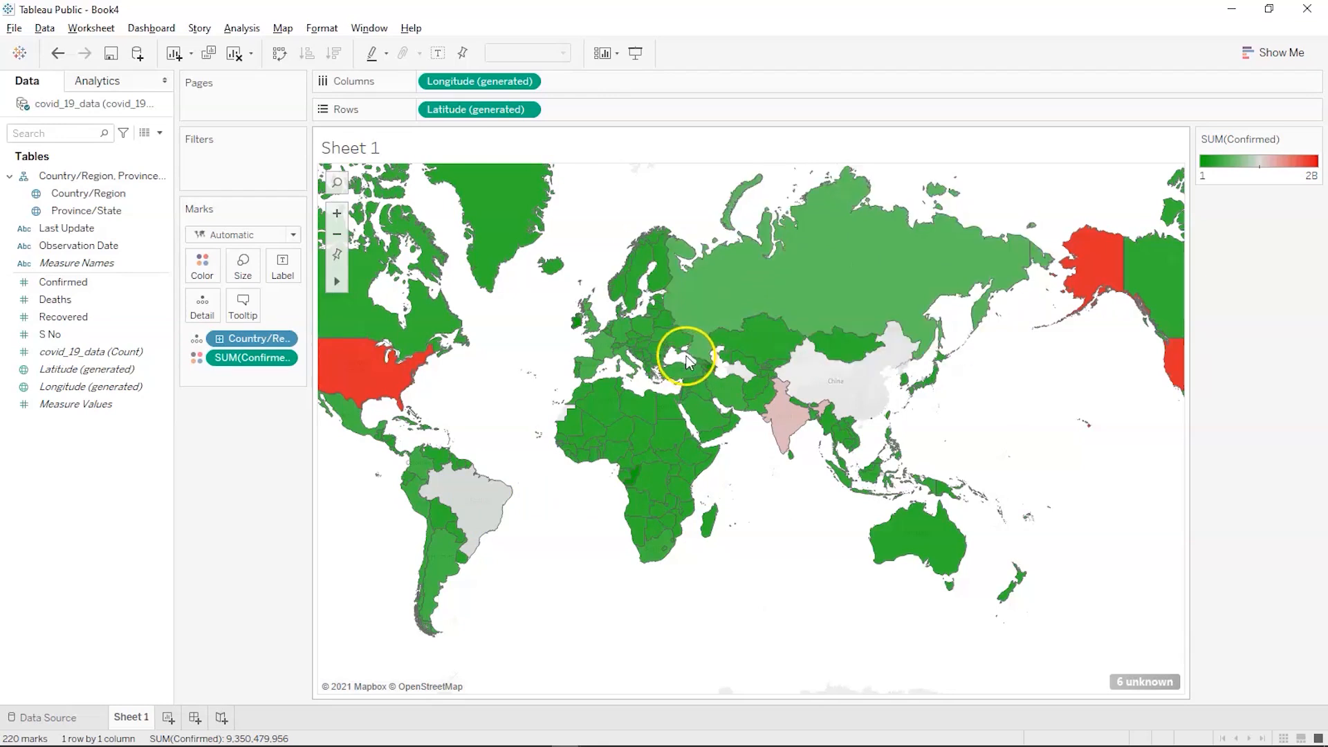
pyautogui.moveTo(671, 349)
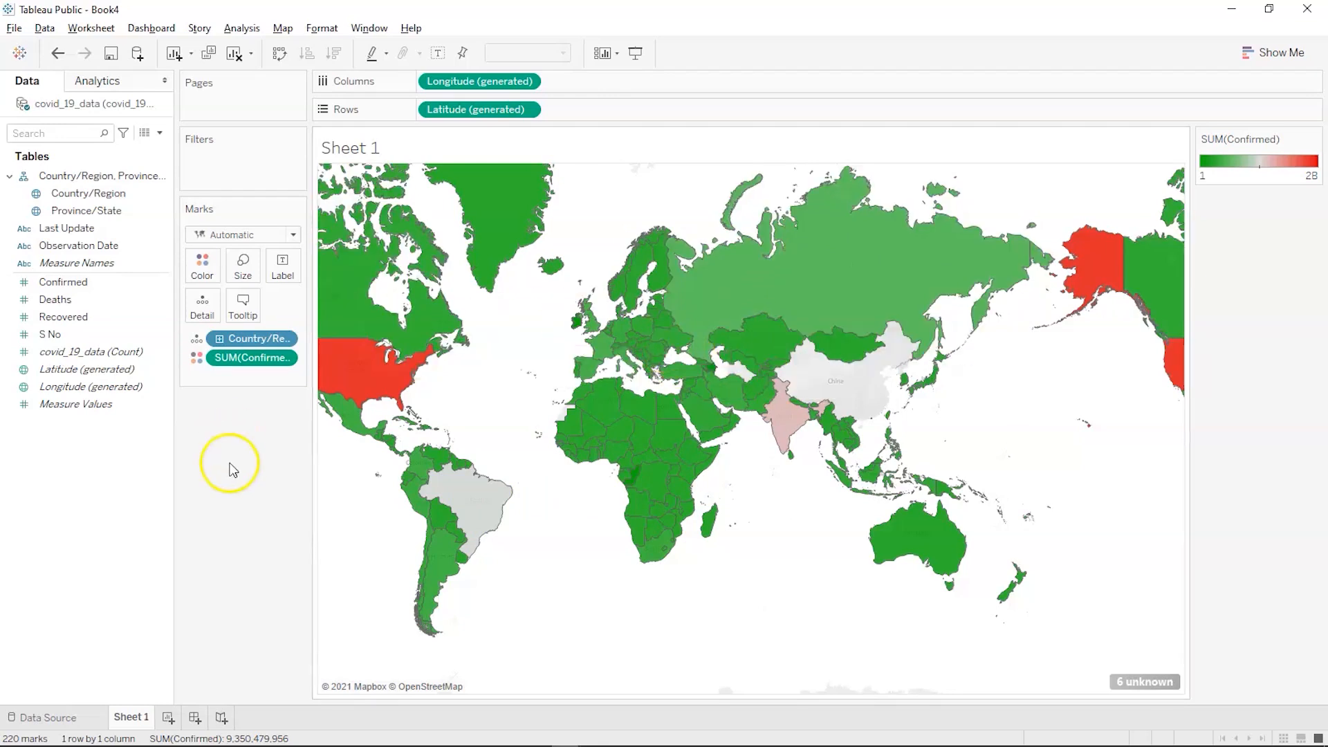
pyautogui.doubleClick(138, 718)
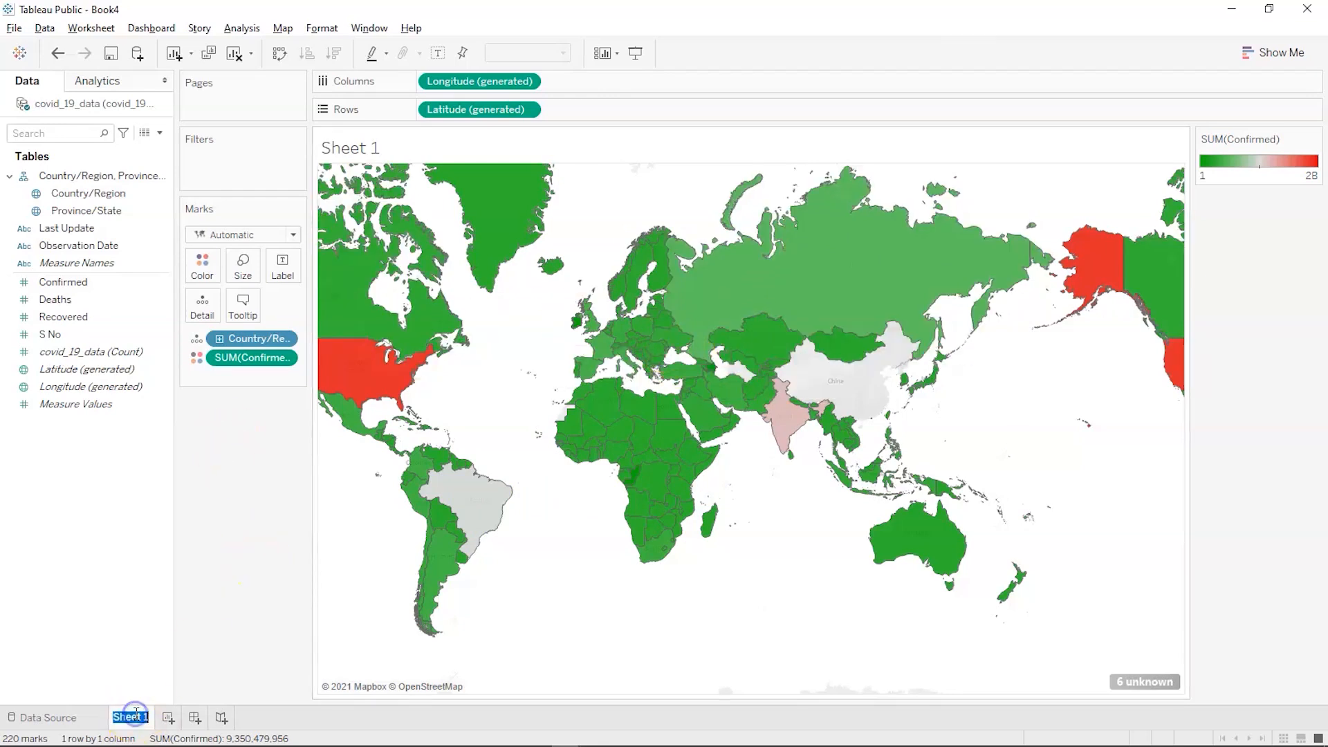
pyautogui.write('Confirmed Cases ()')
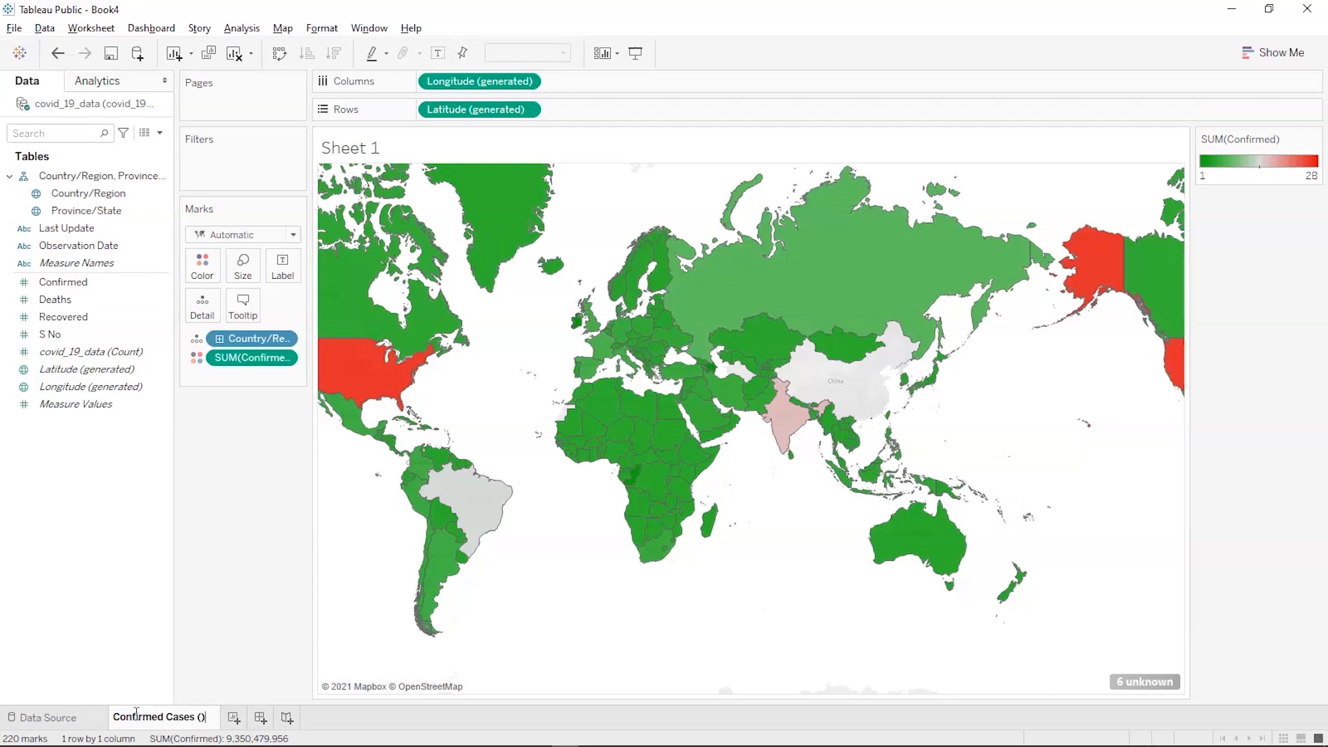
pyautogui.write('INTL')
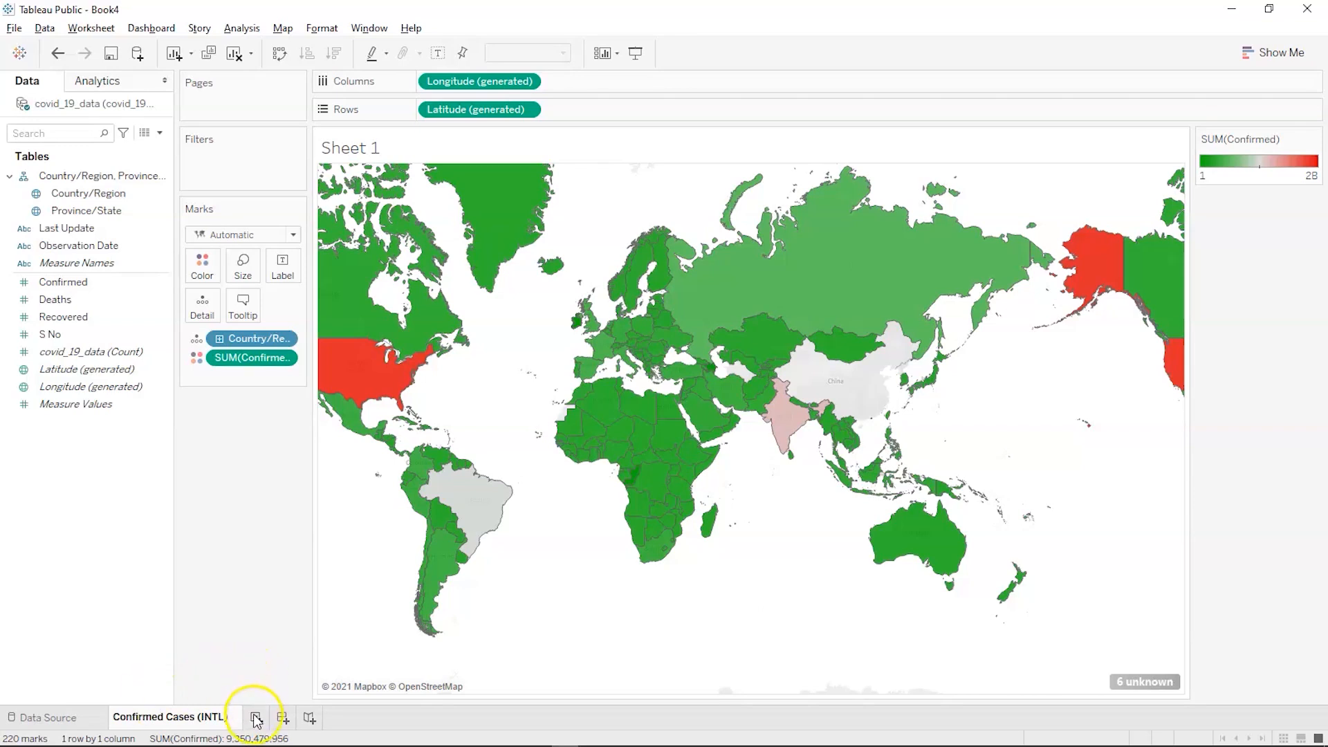
# Check the COVID-19 question list in the slides, return to Tableau and add a new worksheet
pyautogui.hotkey('alt', 'Tab')
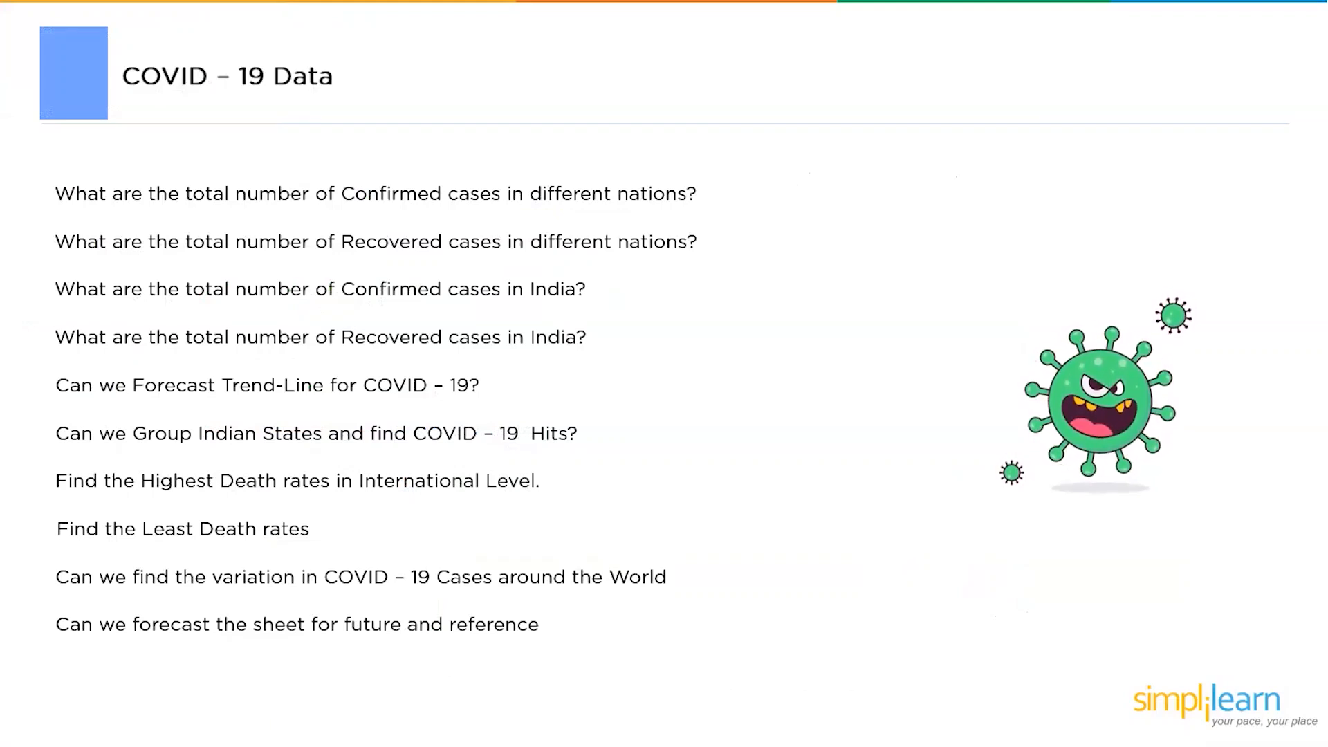
pyautogui.hotkey('alt', 'Tab')
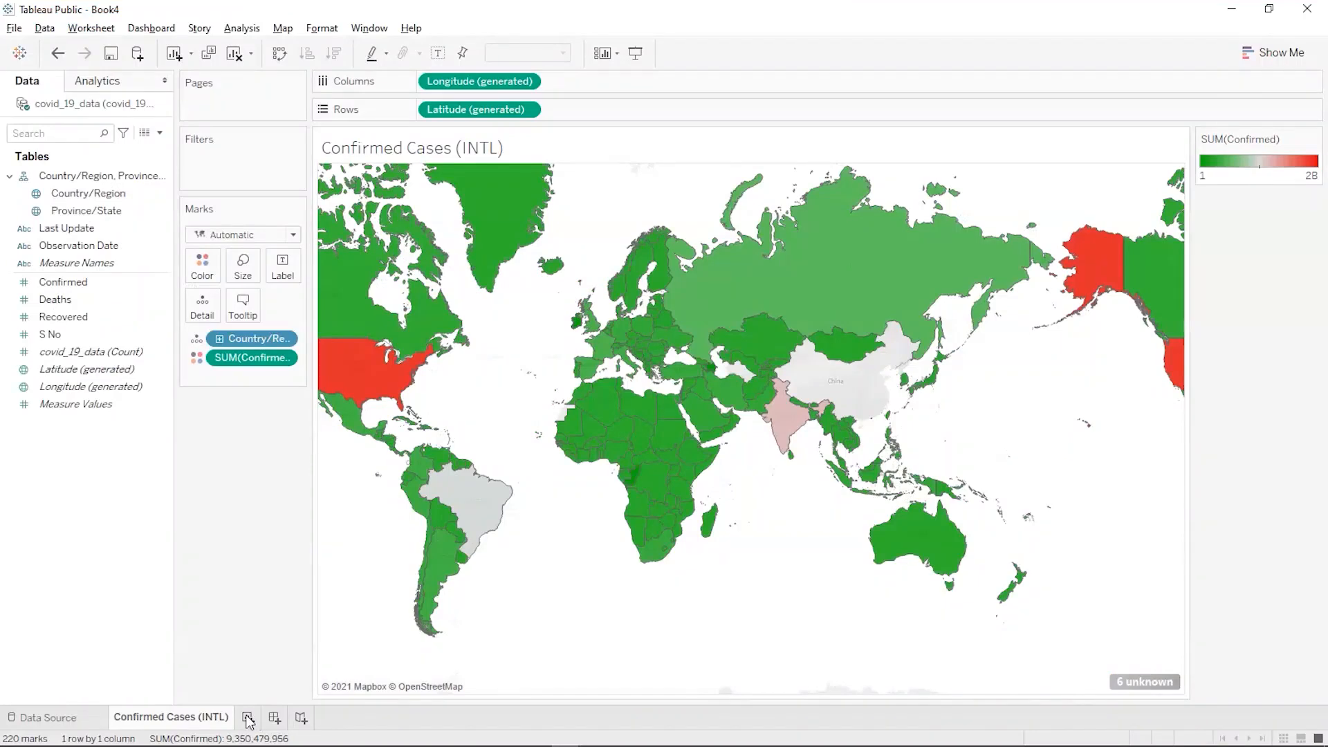
pyautogui.click(248, 718)
# Build a filled world map of Recovered by Country/Region on the new sheet using Show Me
pyautogui.click(65, 229)
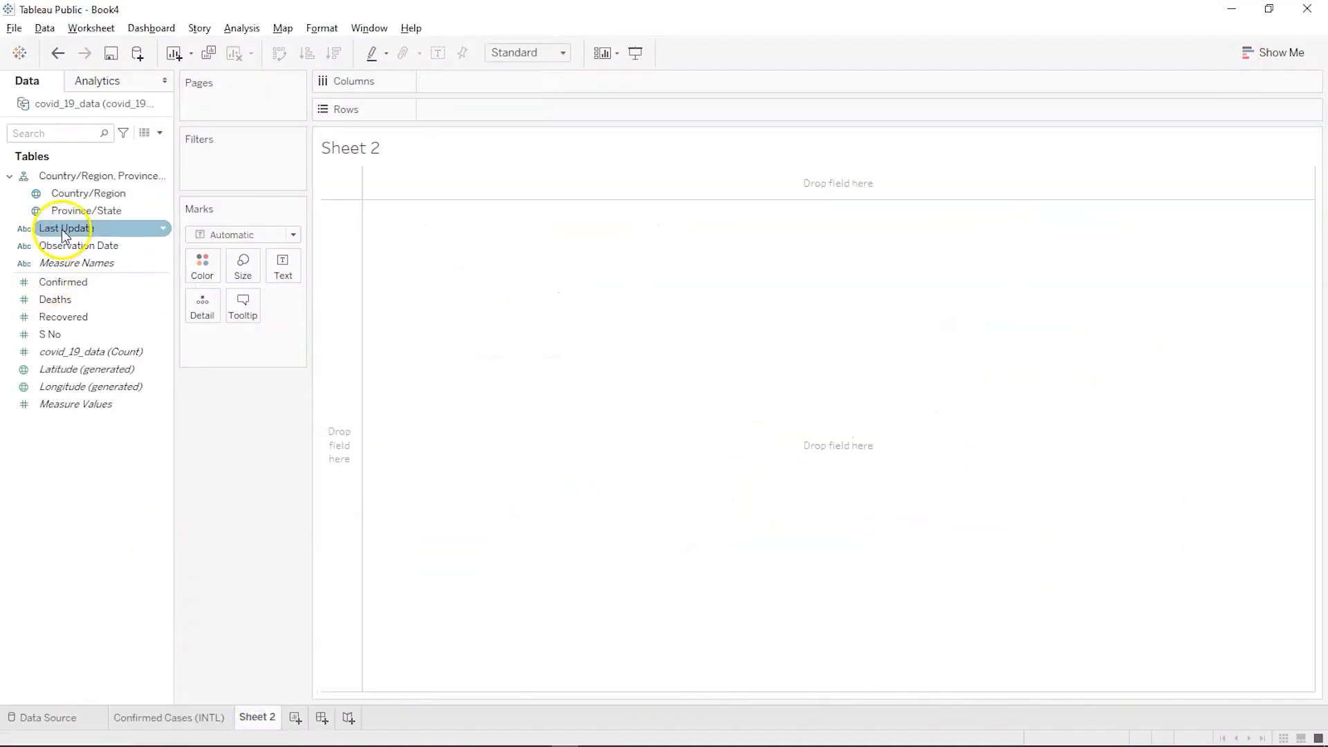
pyautogui.click(74, 196)
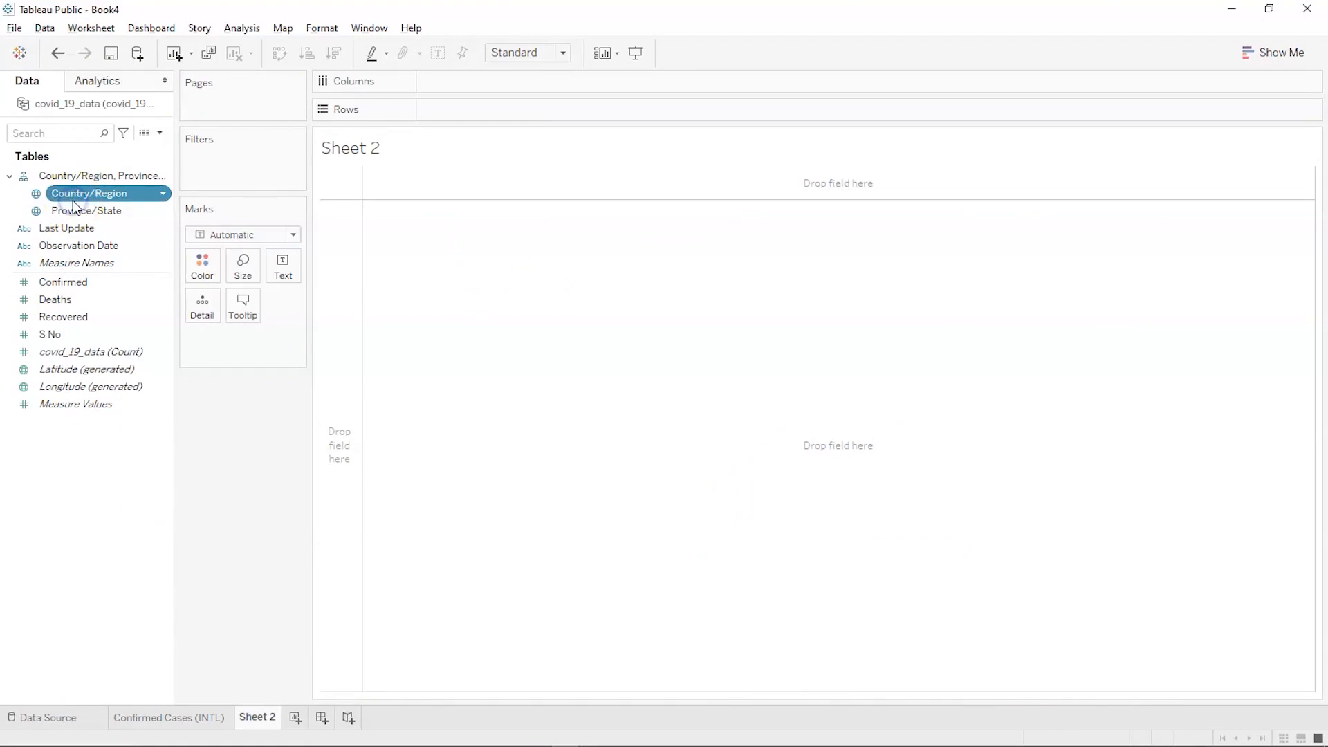
pyautogui.click(61, 282)
pyautogui.click(55, 300)
pyautogui.click(65, 317)
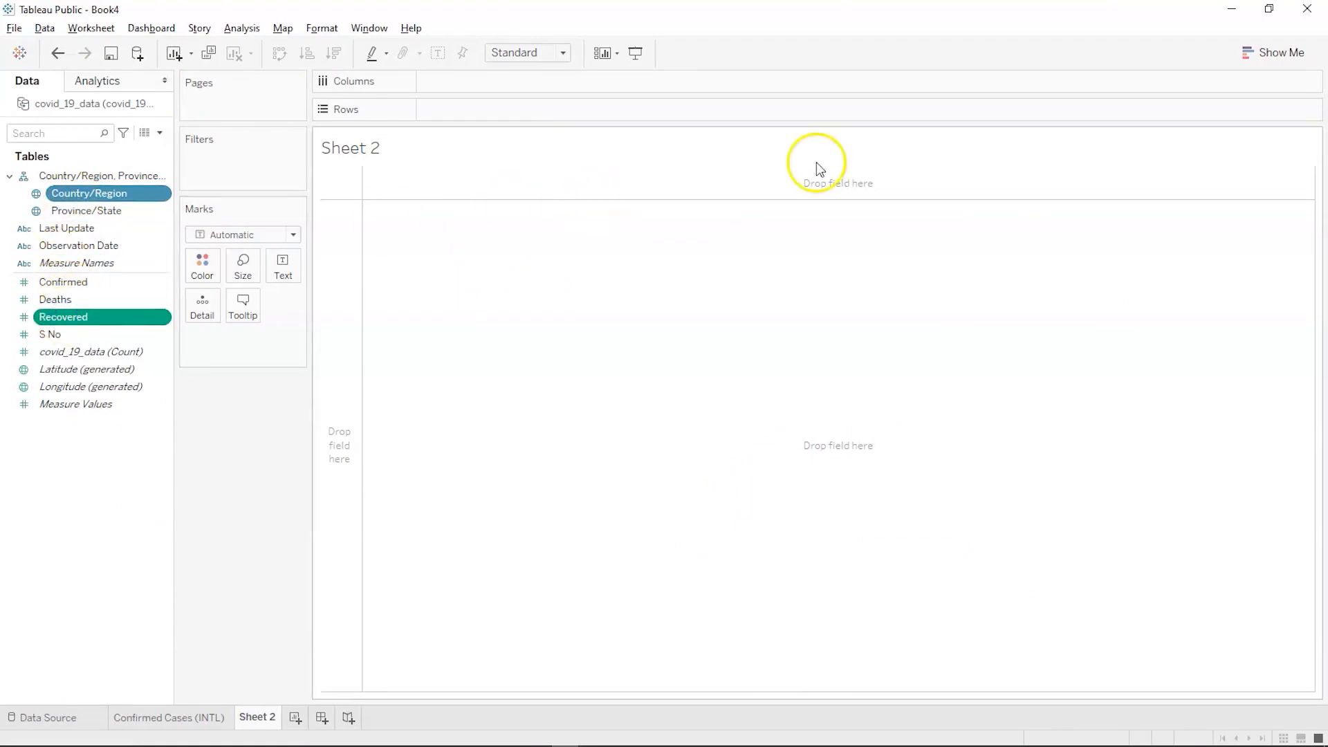
pyautogui.click(1281, 55)
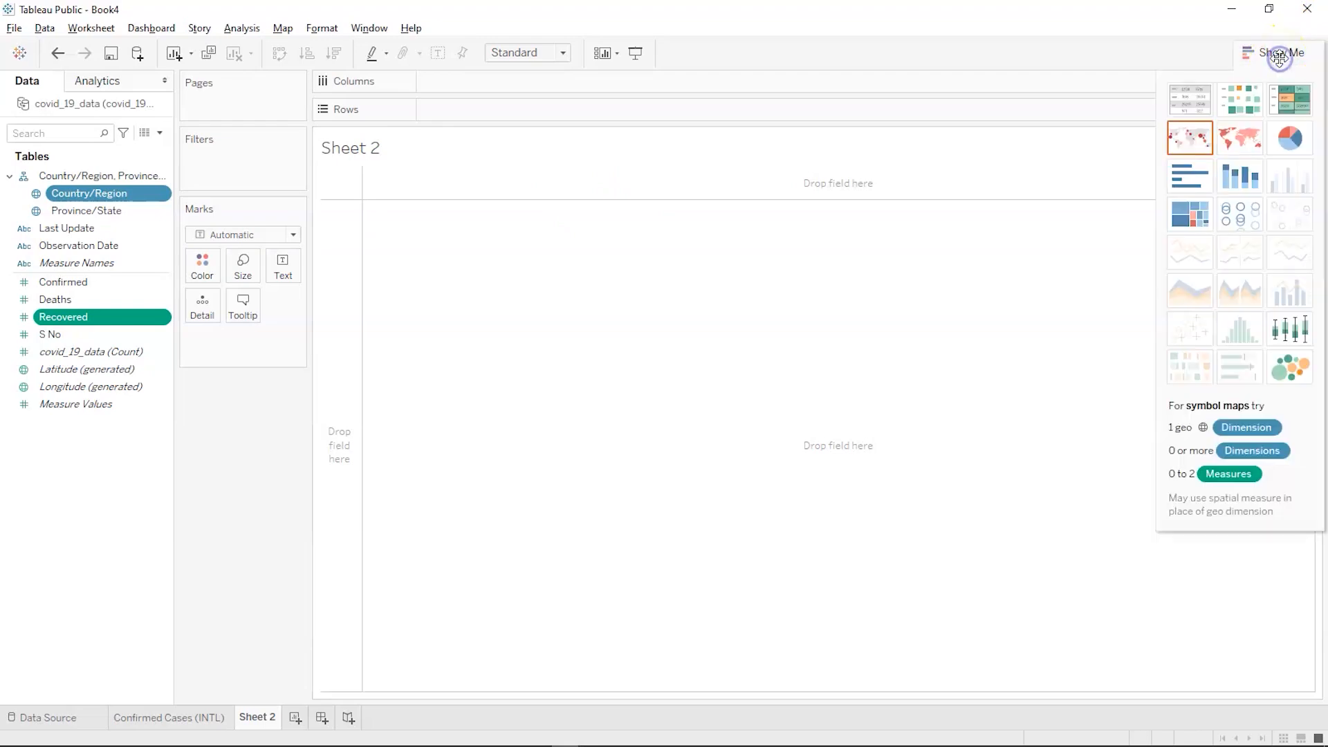
pyautogui.click(1244, 150)
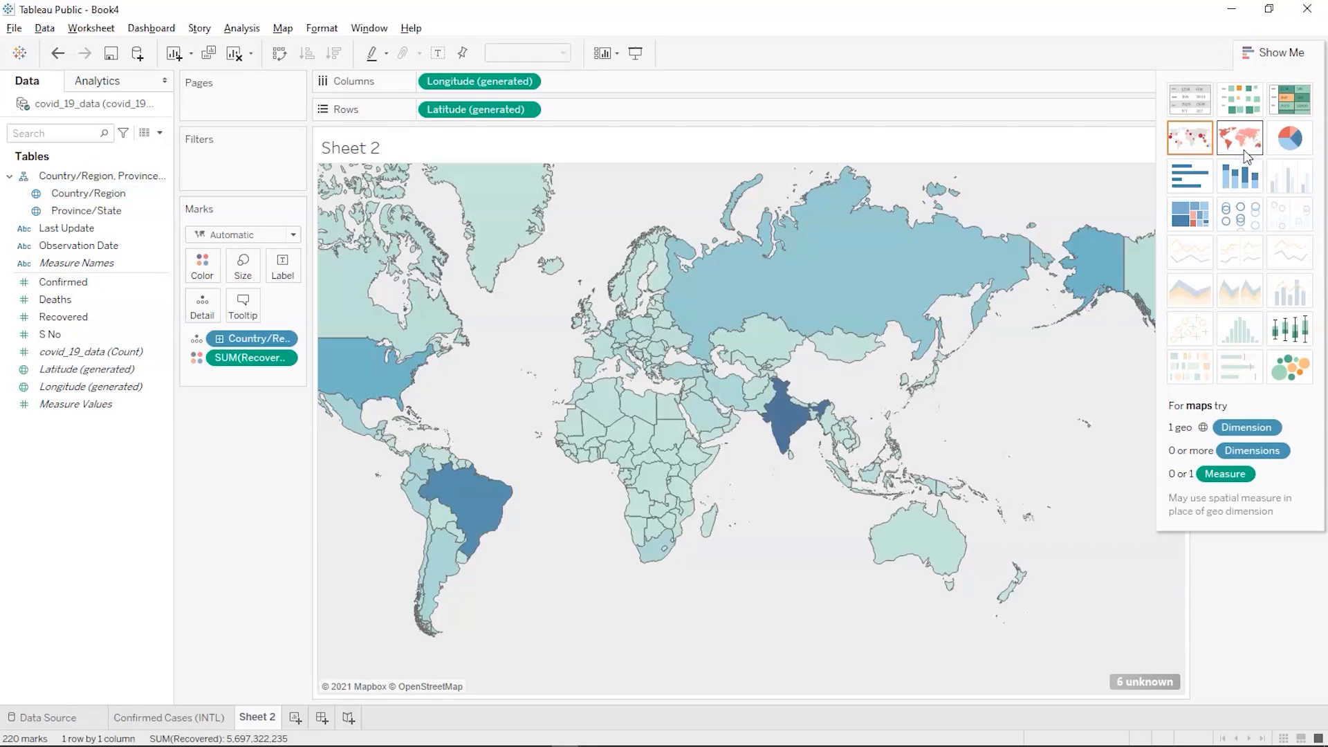
pyautogui.click(1272, 53)
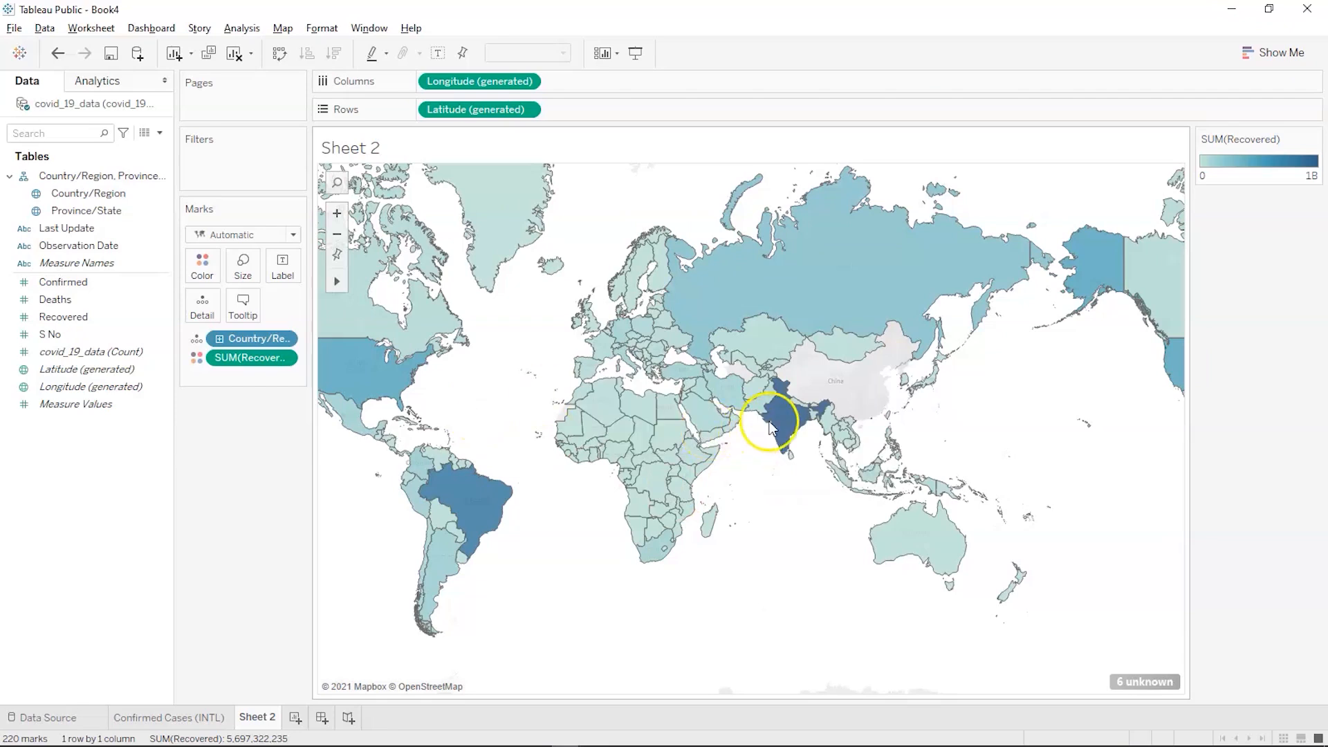
pyautogui.moveTo(788, 427)
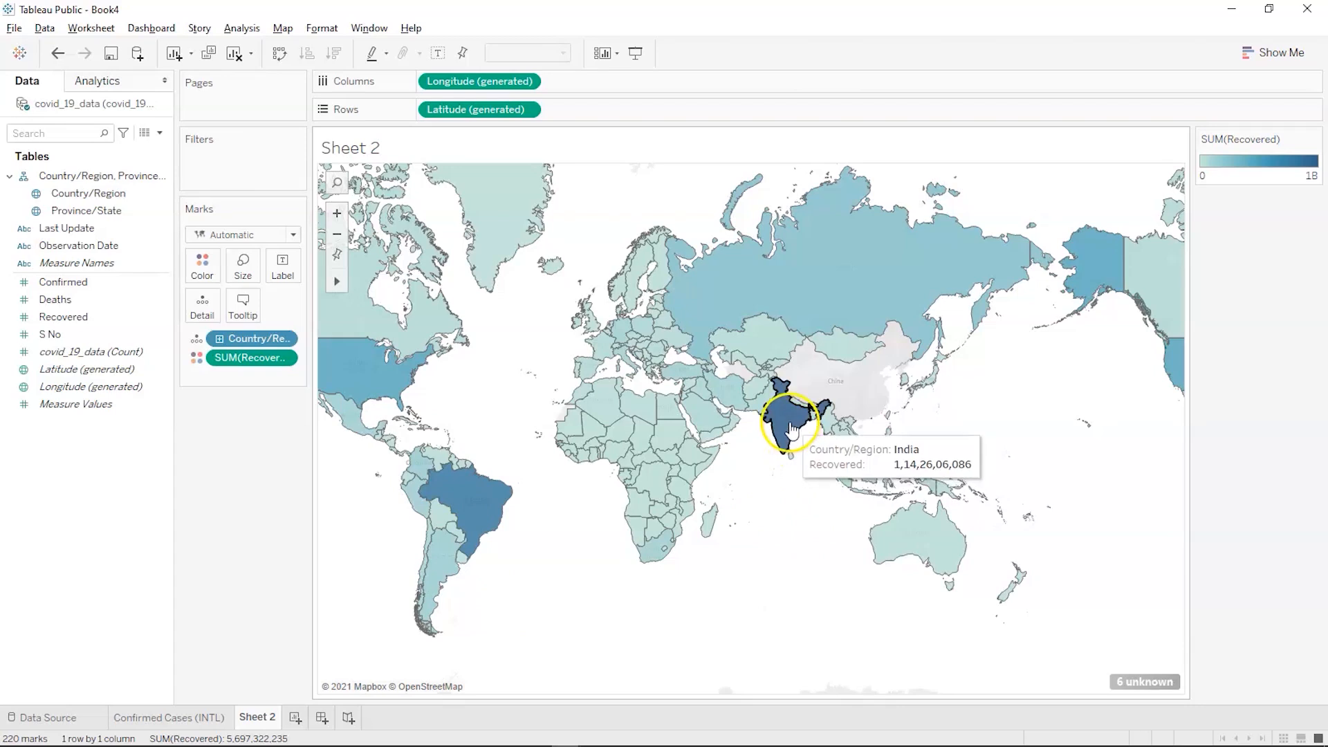
# Rename the recovered cases map sheet as Recovered Cases (INTL)
pyautogui.click(254, 717)
pyautogui.doubleClick(255, 717)
pyautogui.write('Recovery')
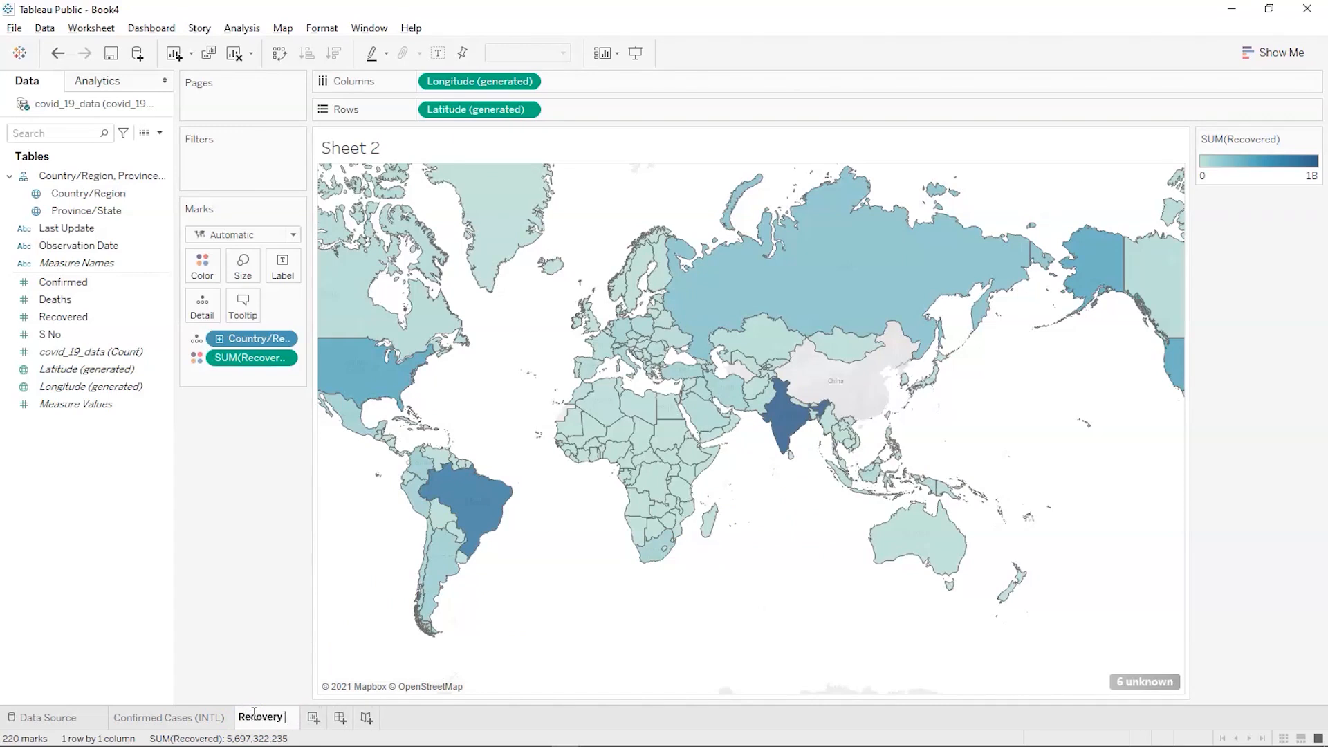
pyautogui.press('BackSpace')
pyautogui.press('BackSpace')
pyautogui.write('ed ca')
pyautogui.press('BackSpace')
pyautogui.press('BackSpace')
pyautogui.write('Cases ()')
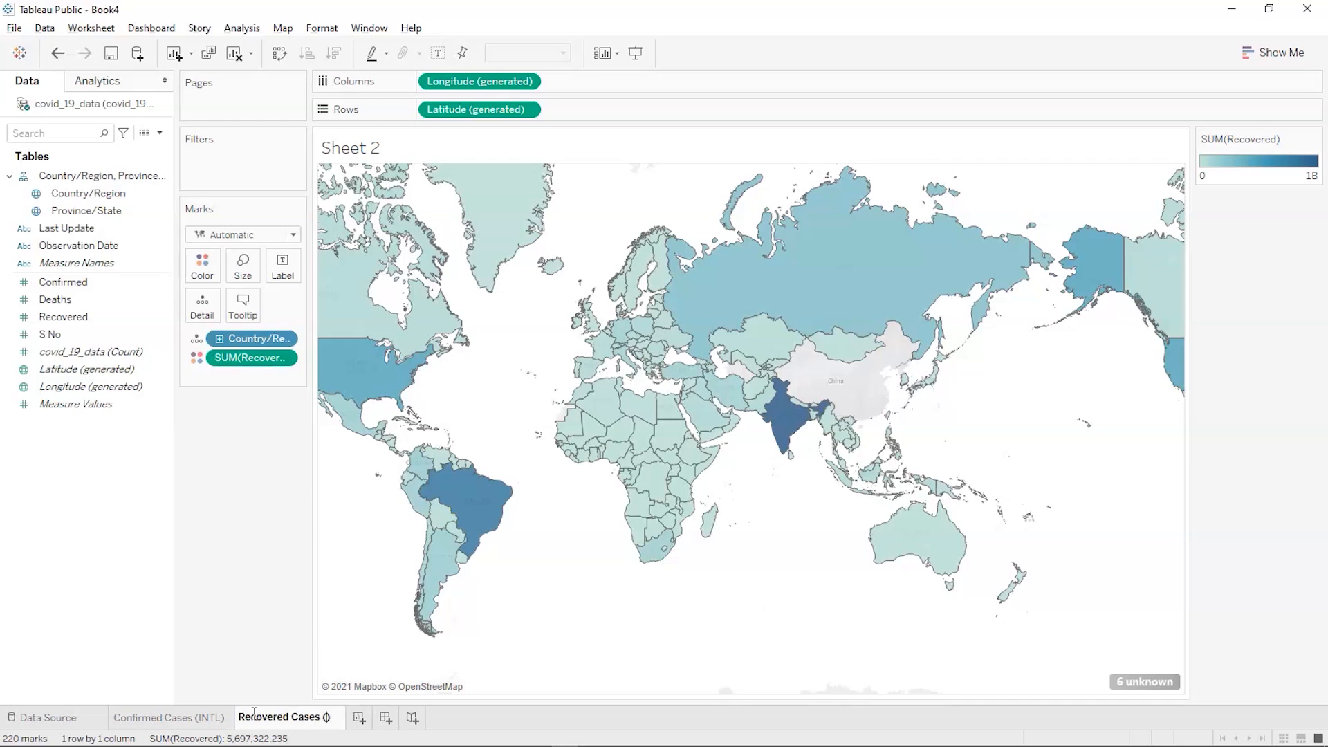
pyautogui.write('INTL')
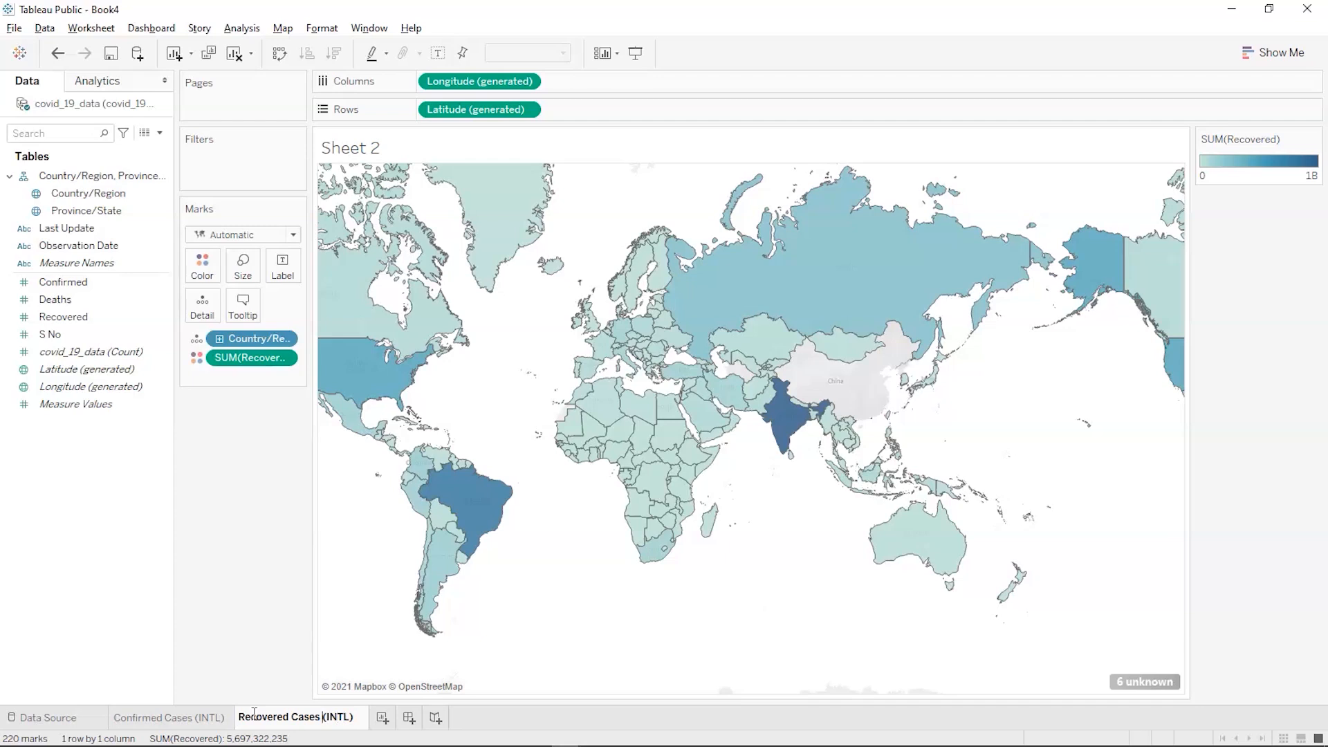
pyautogui.press('Return')
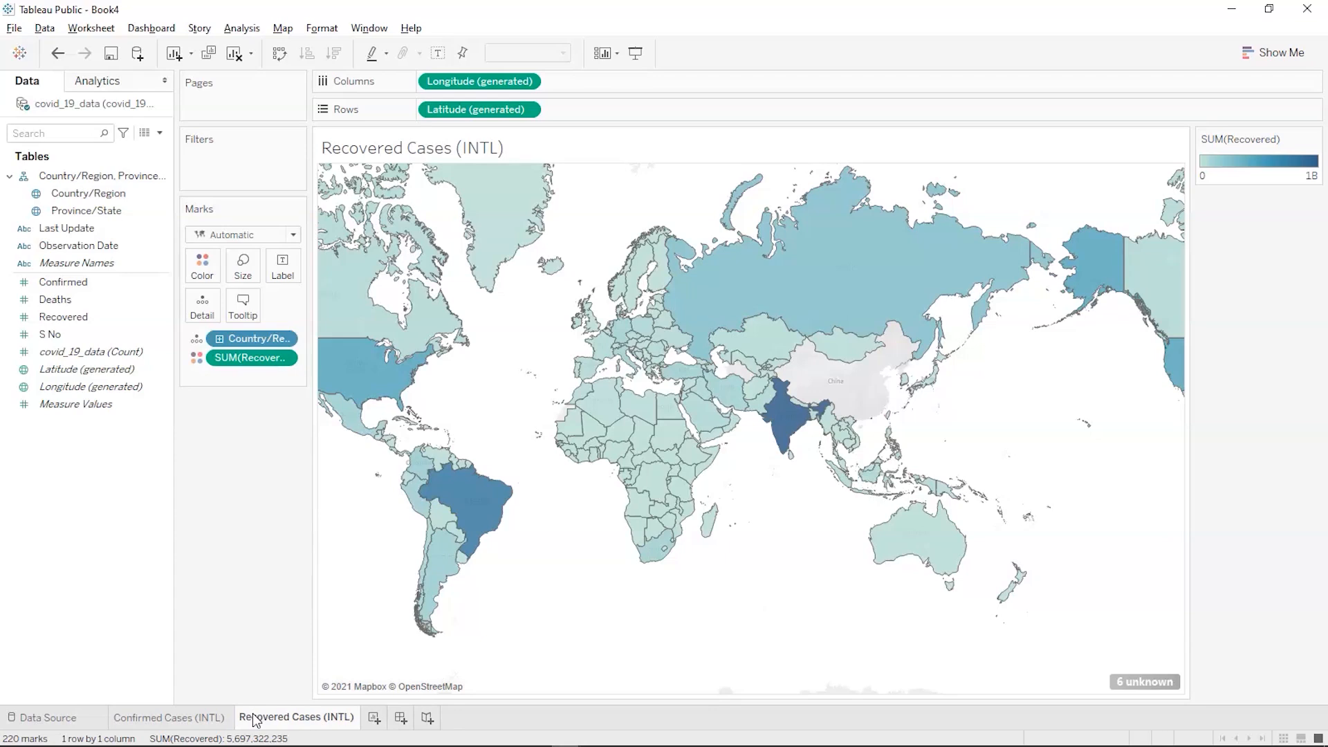
# Consult the slides for the question on confirmed cases in India, return to Tableau and add a third worksheet
pyautogui.hotkey('alt', 'Tab')
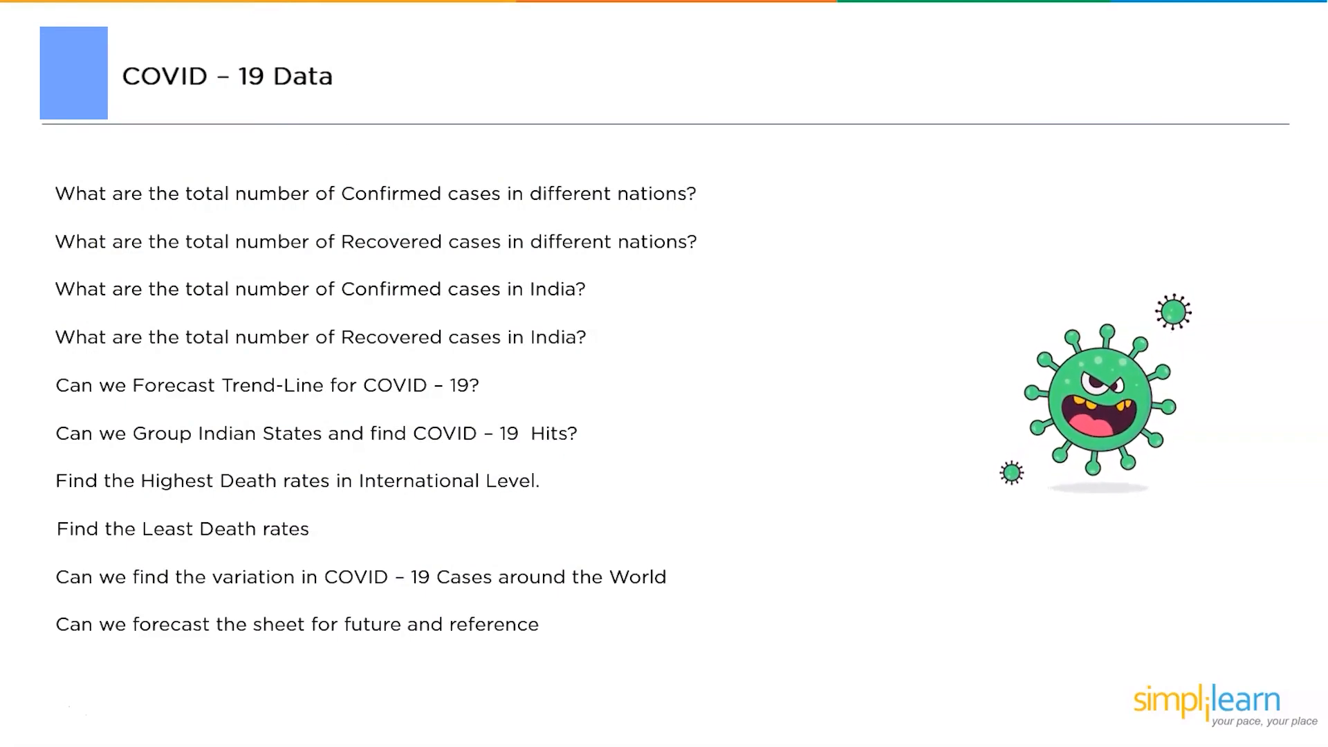
pyautogui.hotkey('alt', 'Tab')
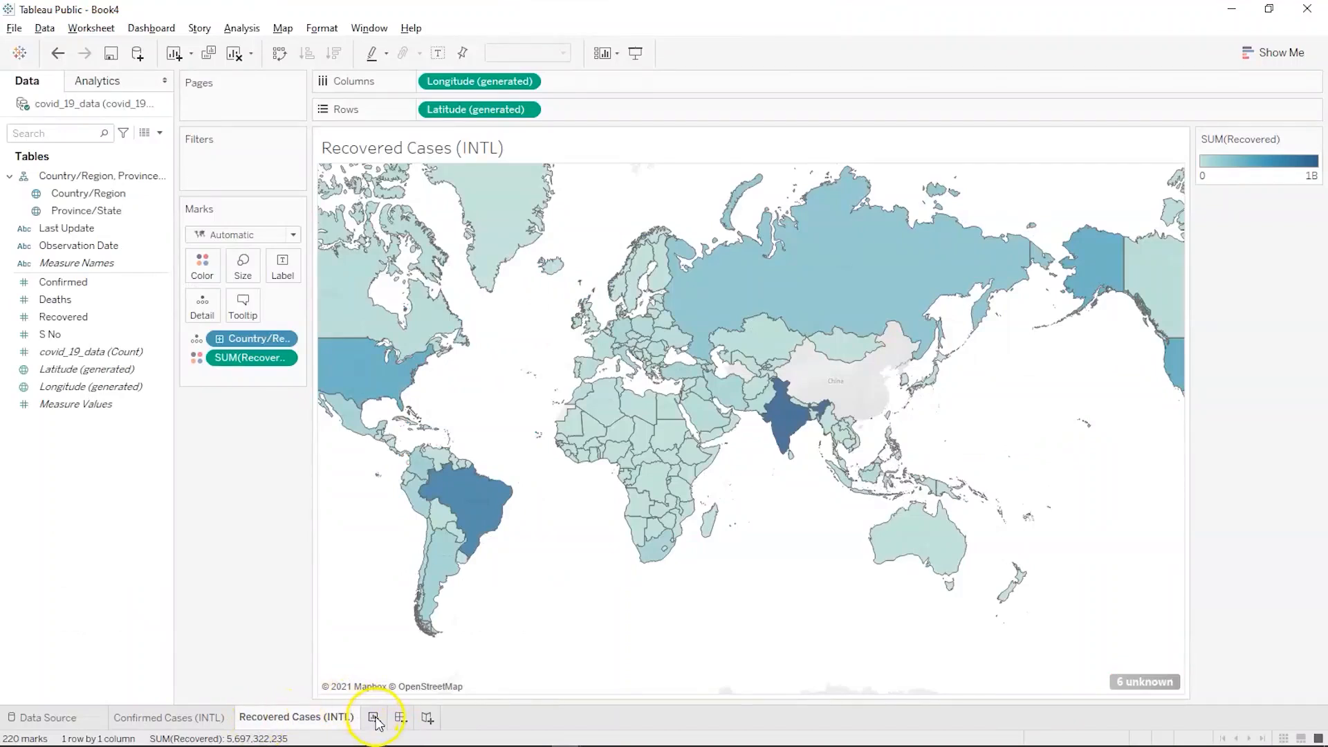
pyautogui.click(374, 719)
# Create a text table of Confirmed by Country/Region on the blank sheet using Show Me
pyautogui.click(95, 177)
pyautogui.click(91, 193)
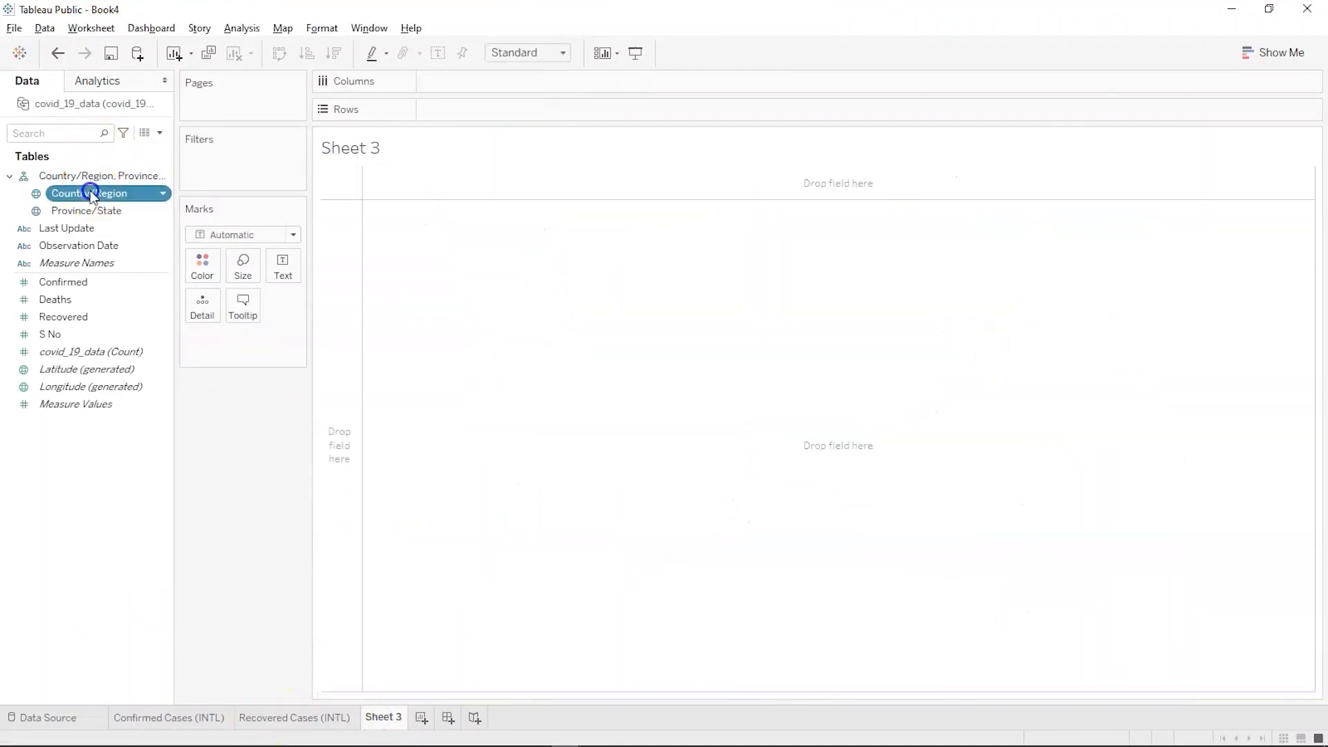
pyautogui.keyDown('ctrl'); pyautogui.click(61, 289); pyautogui.keyUp('ctrl')
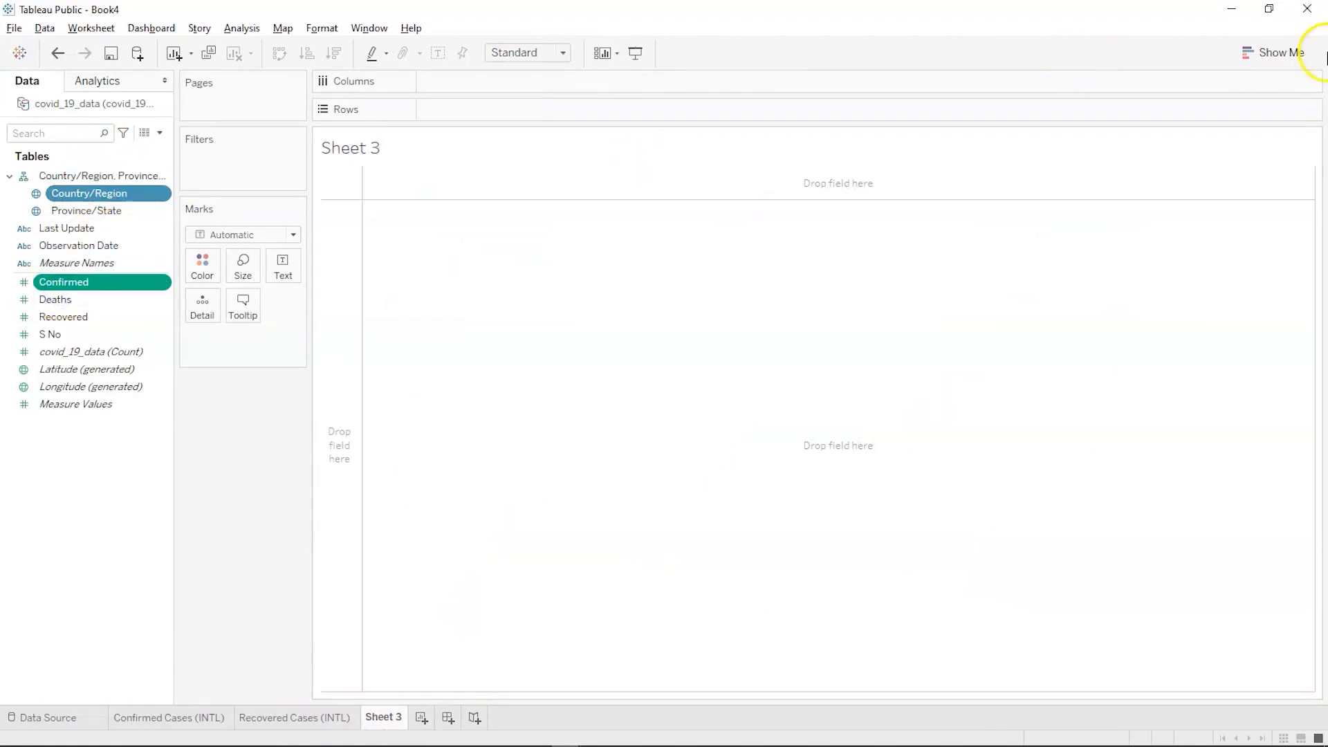
pyautogui.click(1267, 56)
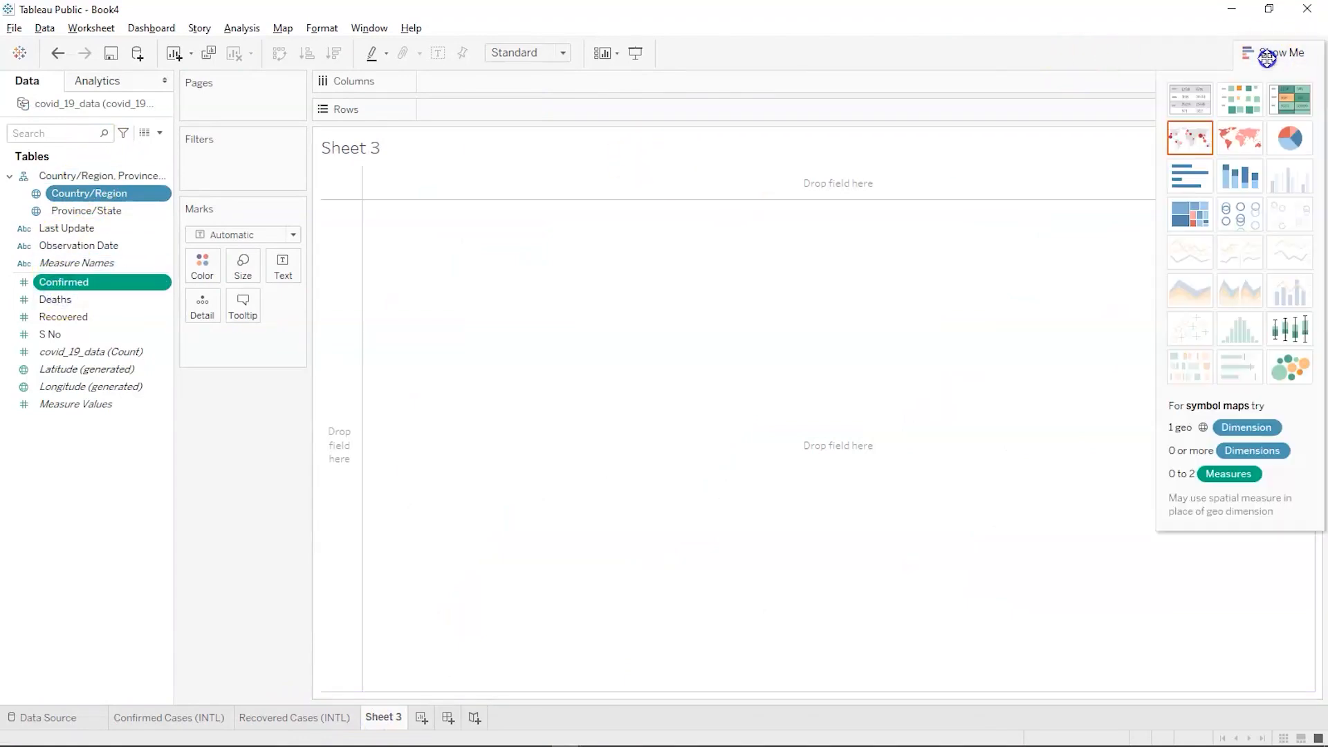
pyautogui.click(1179, 109)
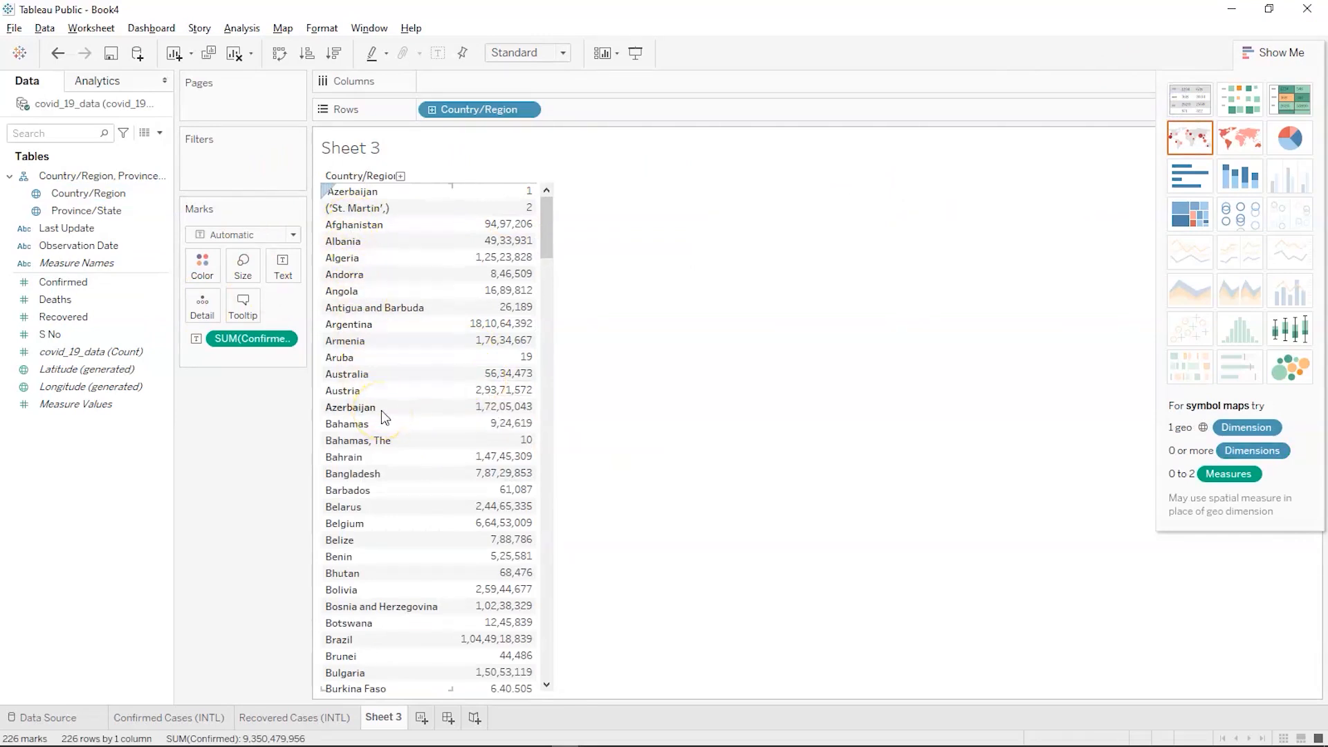
pyautogui.click(1259, 52)
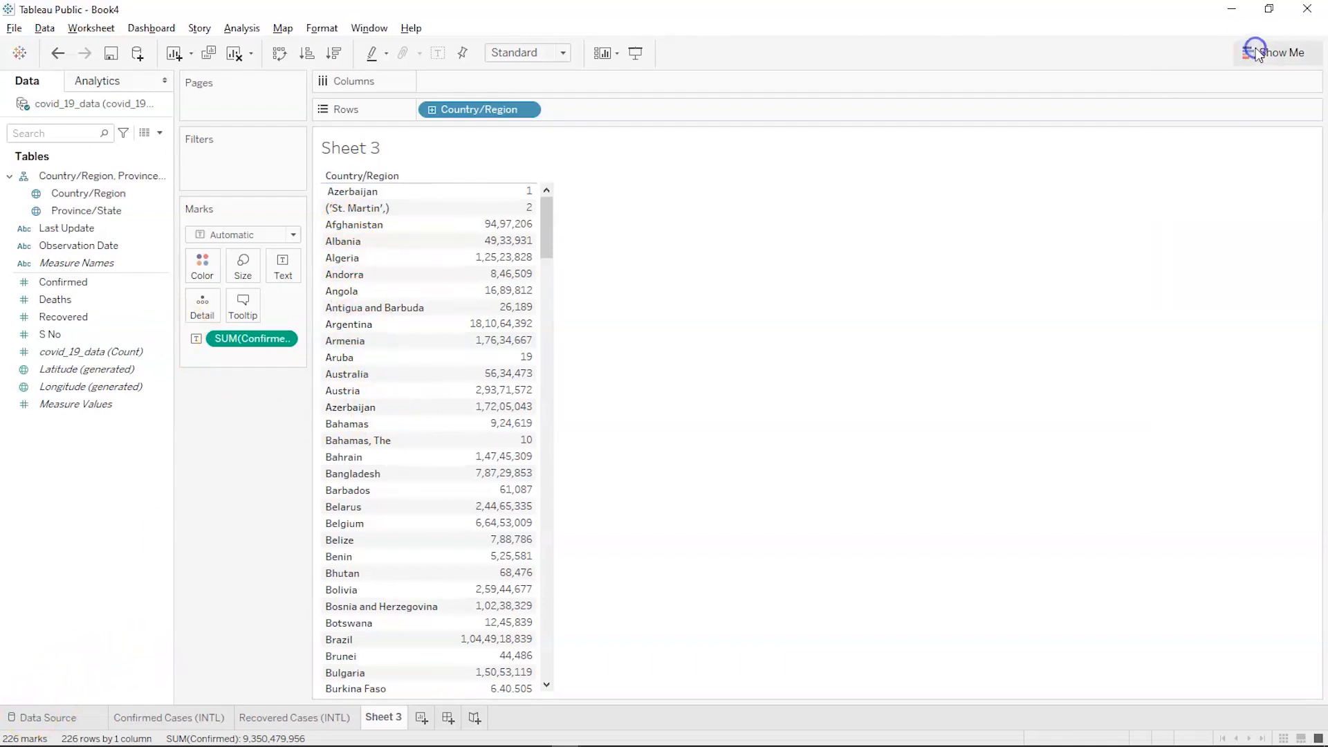
# Filter the table by Country/Region, clearing all values and keeping only India
pyautogui.click(53, 211)
pyautogui.click(60, 193)
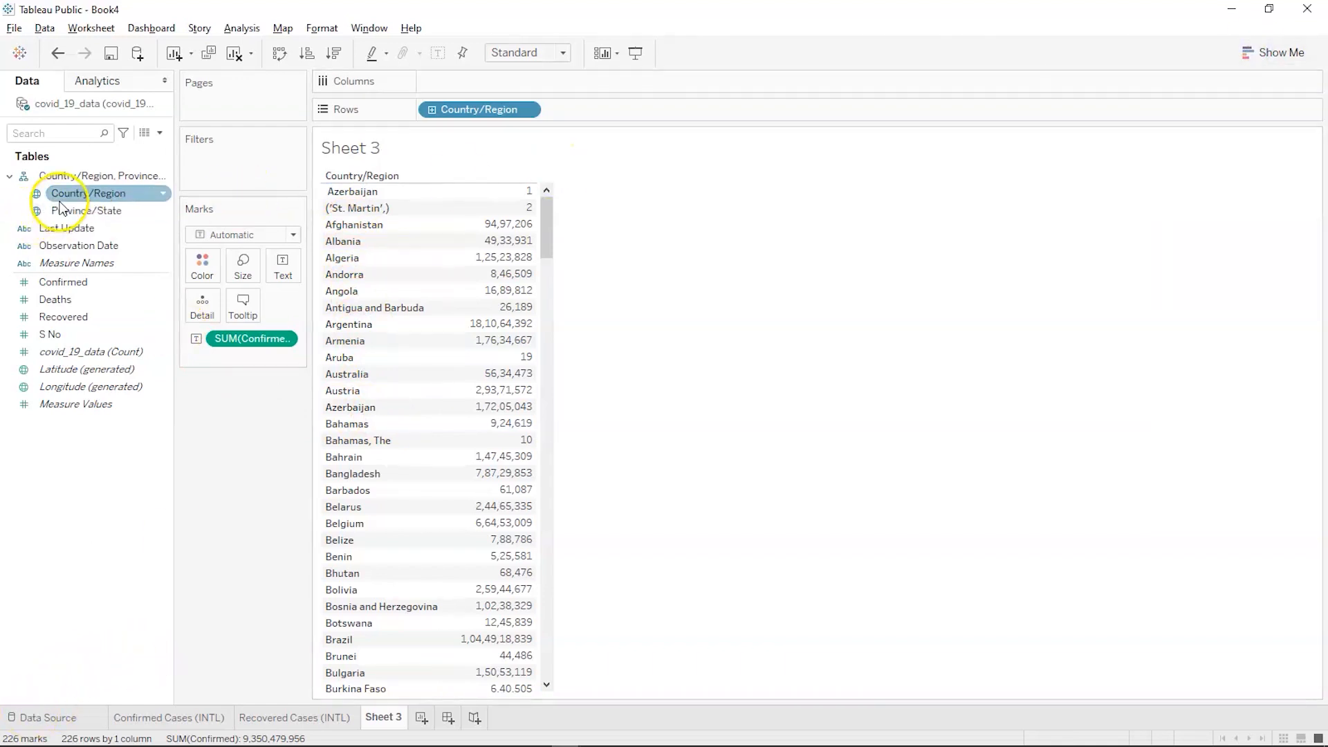
pyautogui.moveTo(60, 193); pyautogui.dragTo(184, 165)
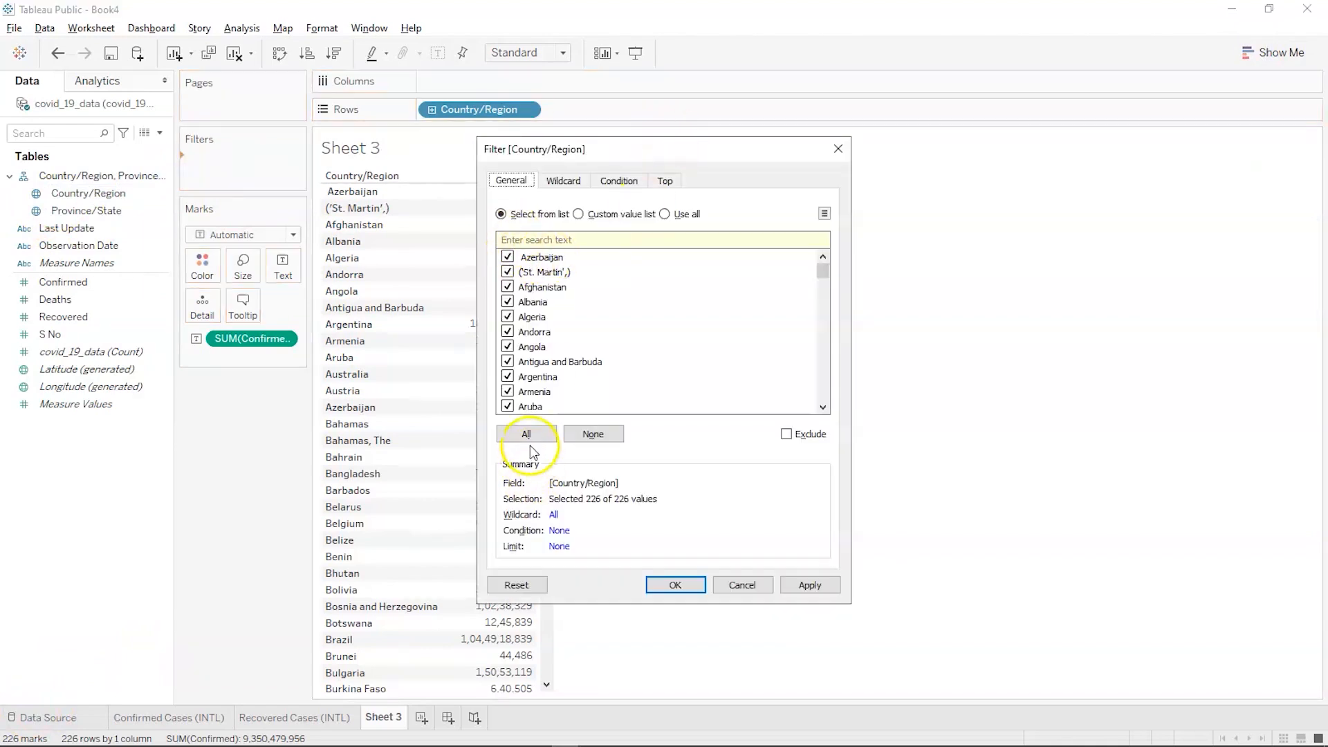
pyautogui.click(581, 436)
pyautogui.scroll(-3, 611, 346)
pyautogui.scroll(-15, 611, 346)
pyautogui.scroll(-9, 611, 346)
pyautogui.scroll(-1, 611, 347)
pyautogui.click(507, 316)
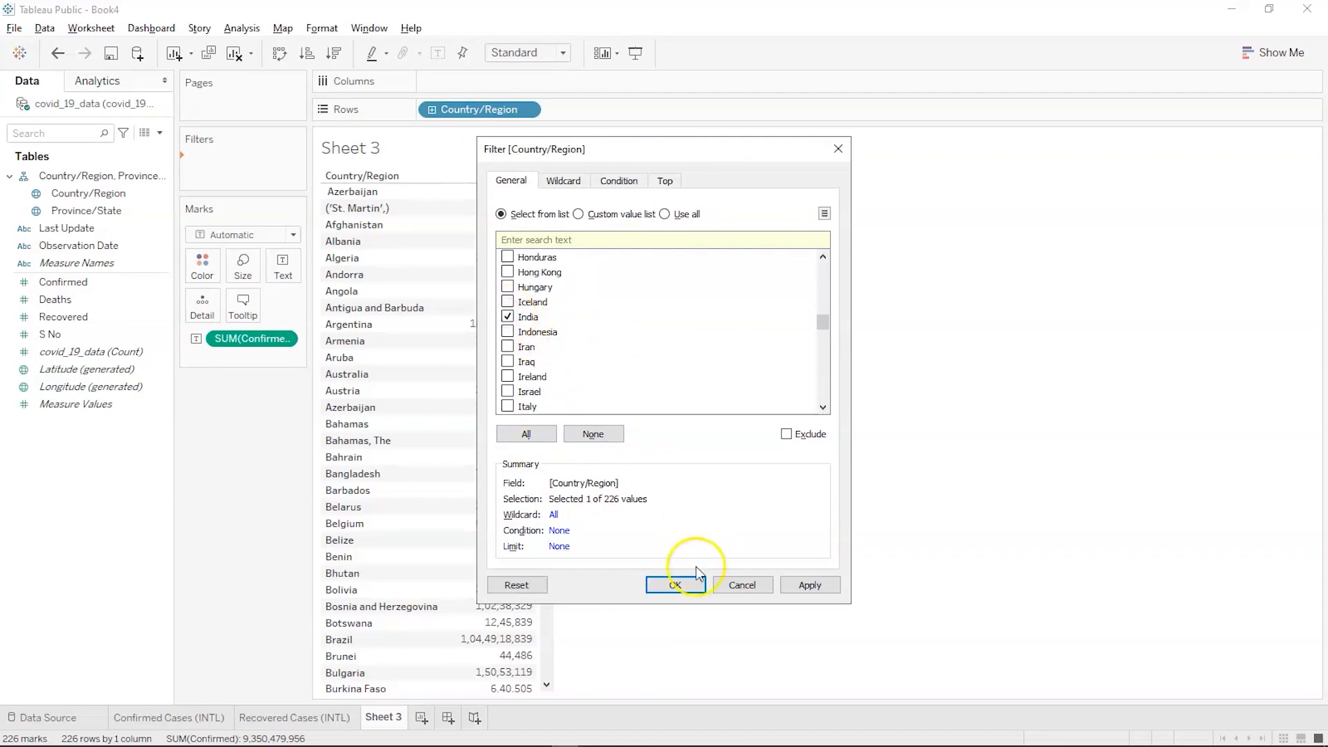
pyautogui.click(675, 584)
# Add Province/State to the rows after Country/Region and review the confirmed cases listed for each Indian state
pyautogui.moveTo(396, 186)
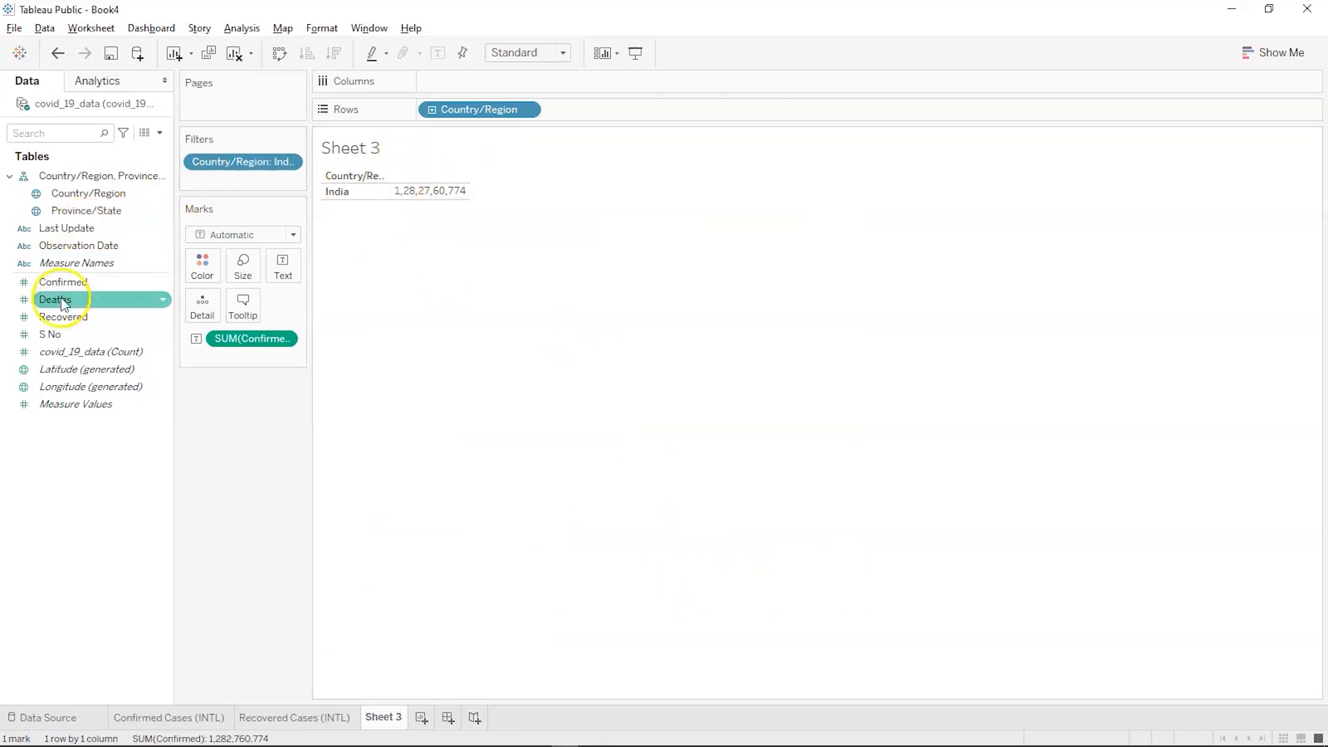
pyautogui.moveTo(90, 211); pyautogui.dragTo(592, 111)
pyautogui.click(628, 371)
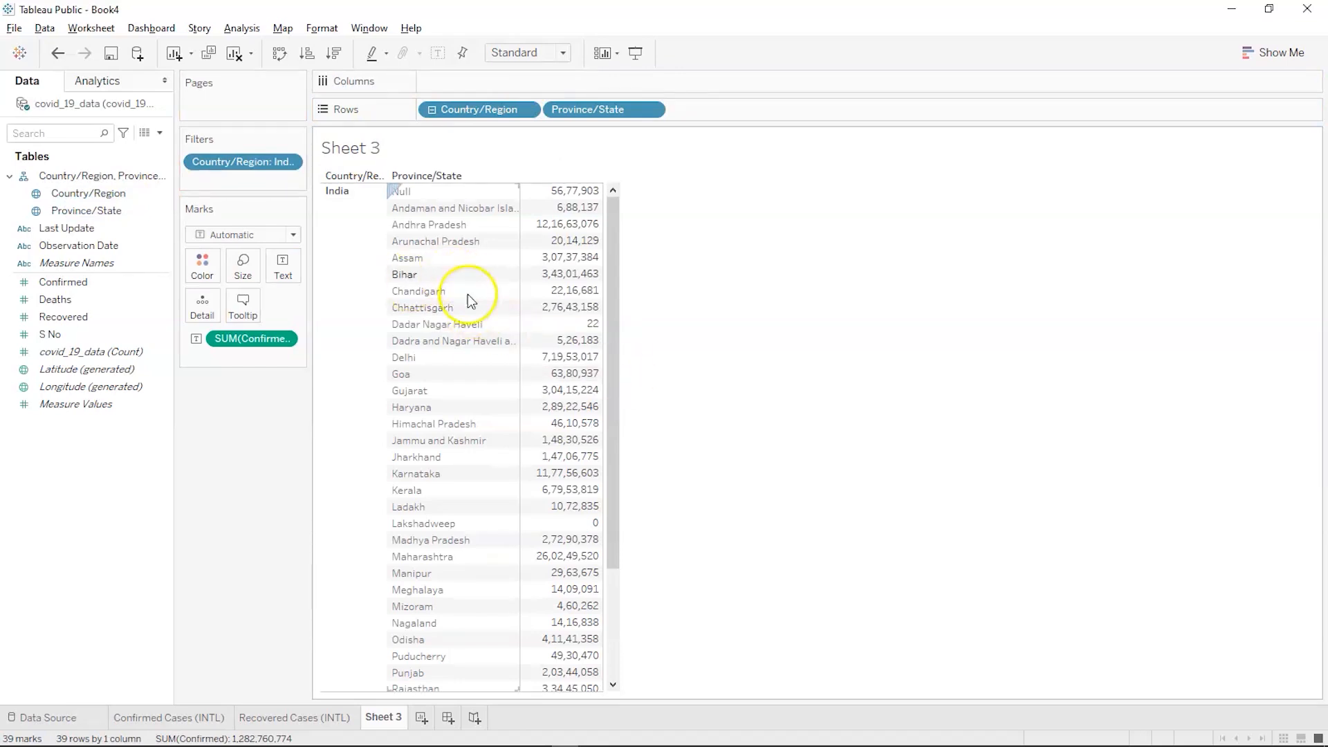
pyautogui.scroll(-4, 430, 488)
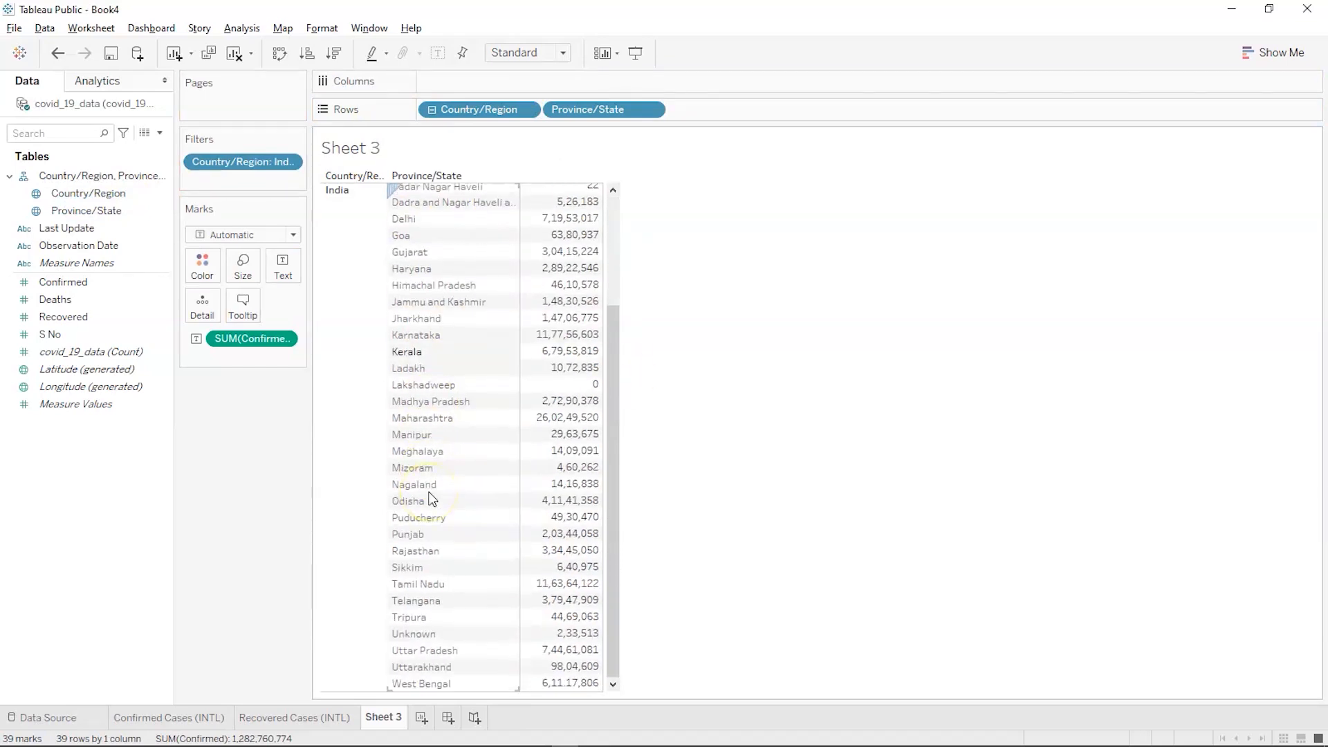
pyautogui.scroll(4, 431, 498)
pyautogui.moveTo(560, 193)
pyautogui.scroll(-4, 562, 244)
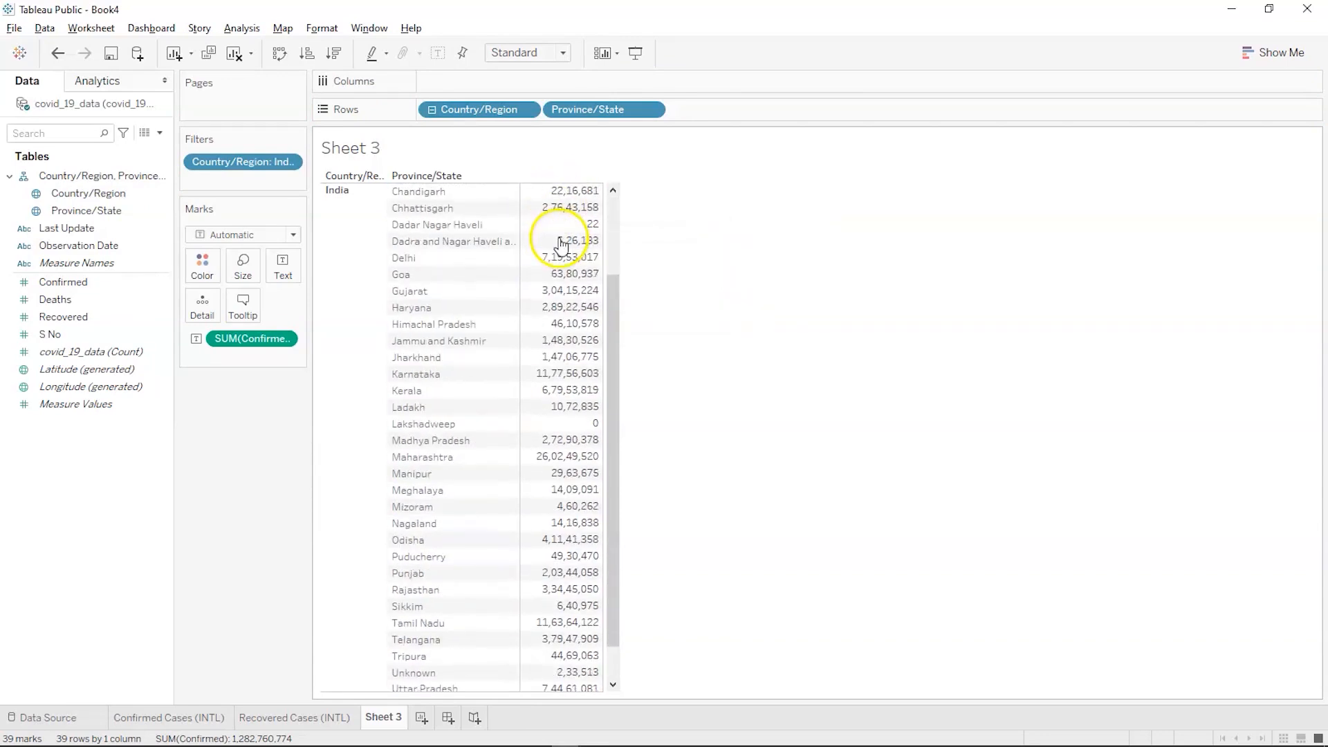
pyautogui.scroll(4, 562, 245)
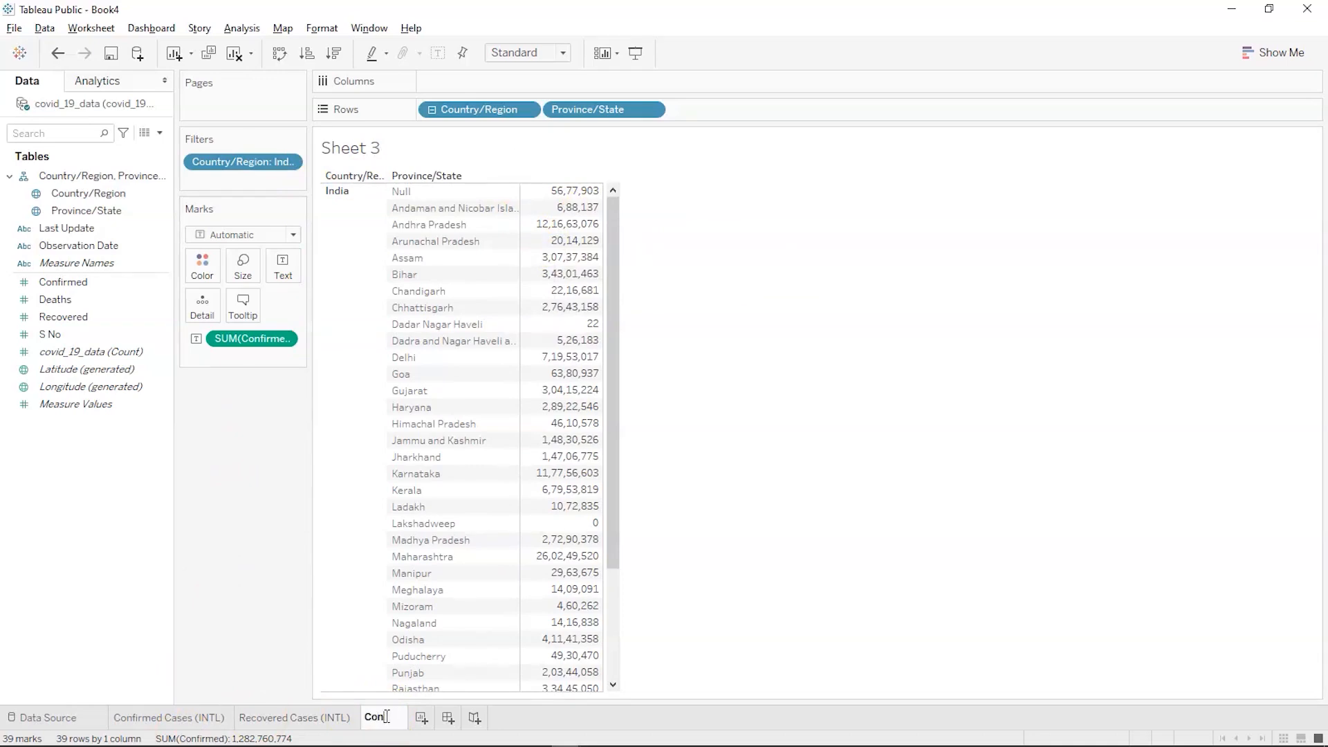
# Rename the state-wise confirmed cases sheet as "Confirmed Cases India"
pyautogui.write('md')
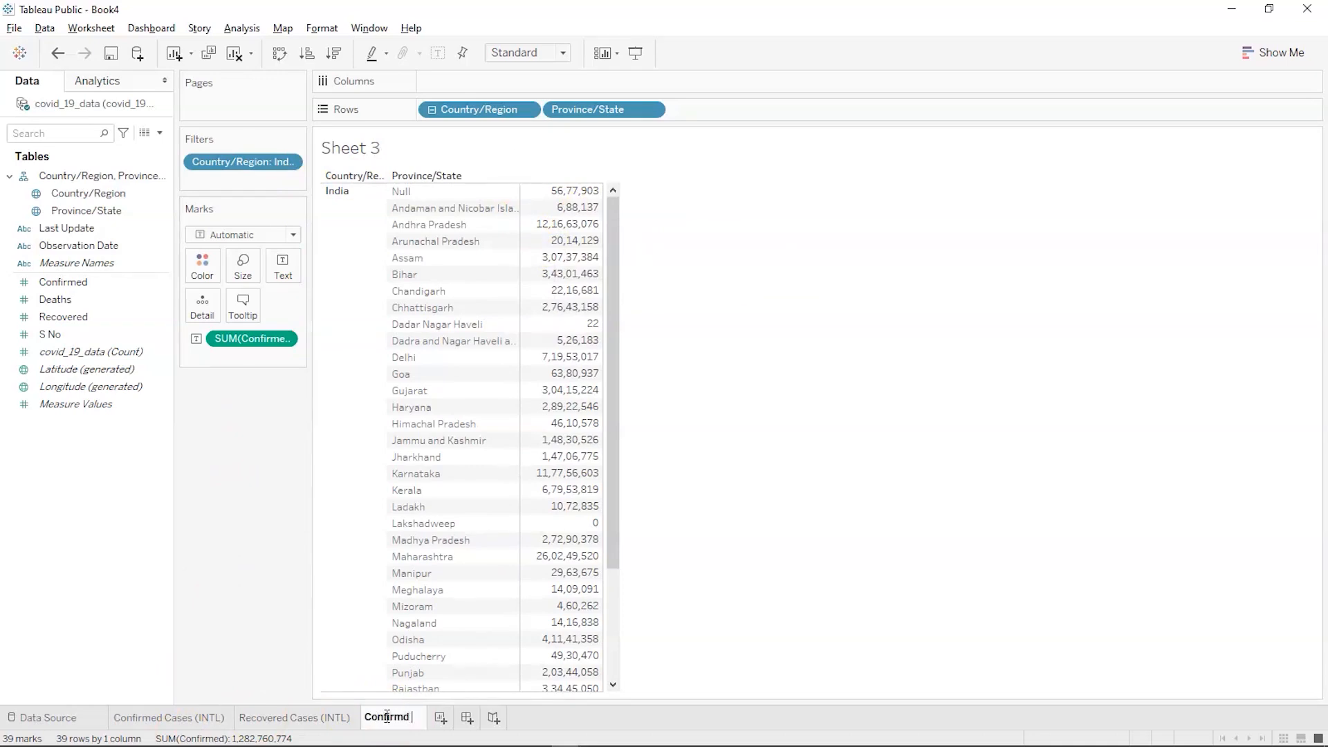
pyautogui.press('BackSpace')
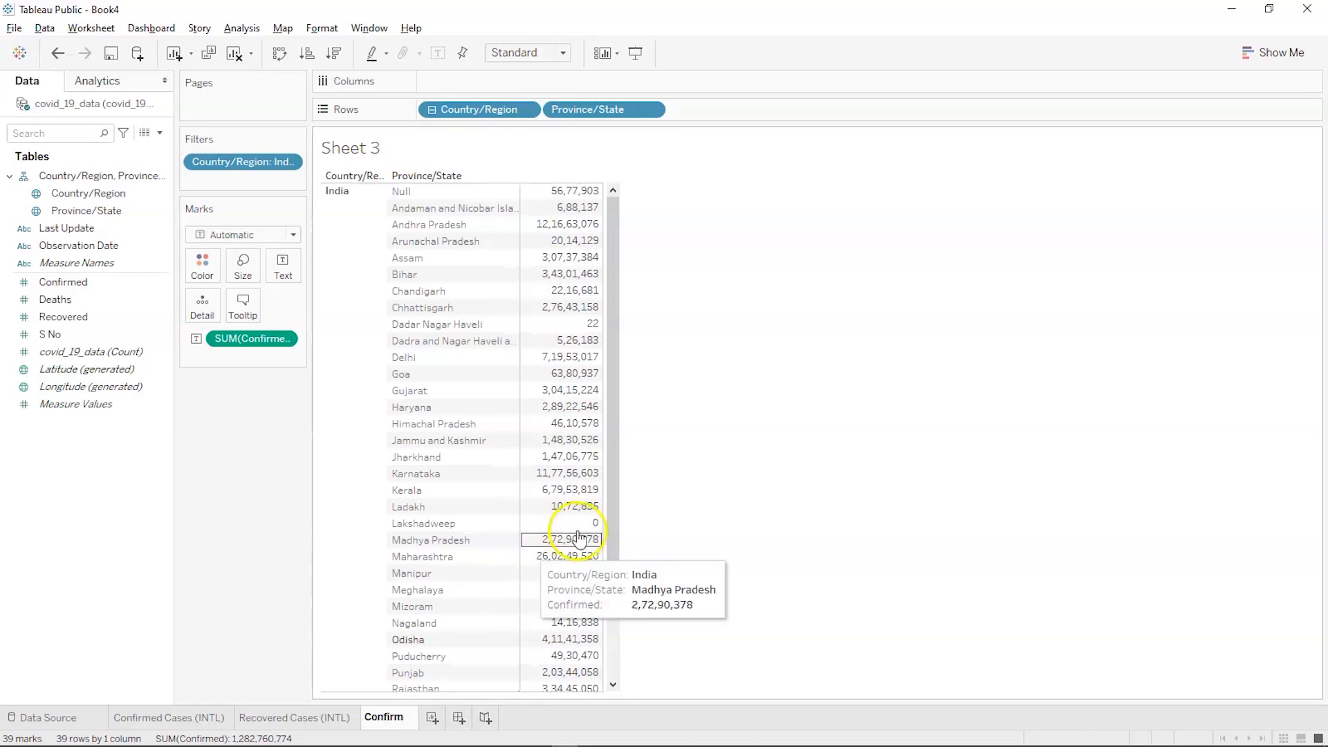
pyautogui.write('ed ases')
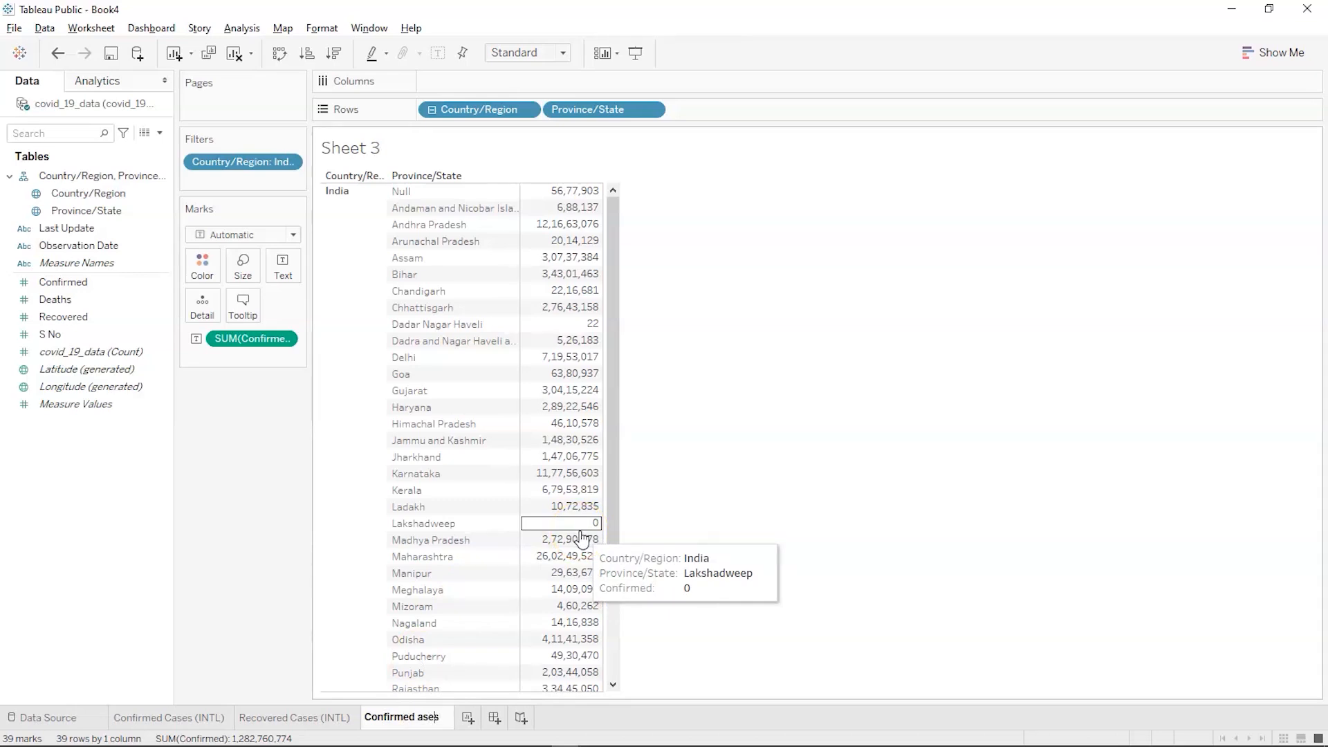
pyautogui.write('C')
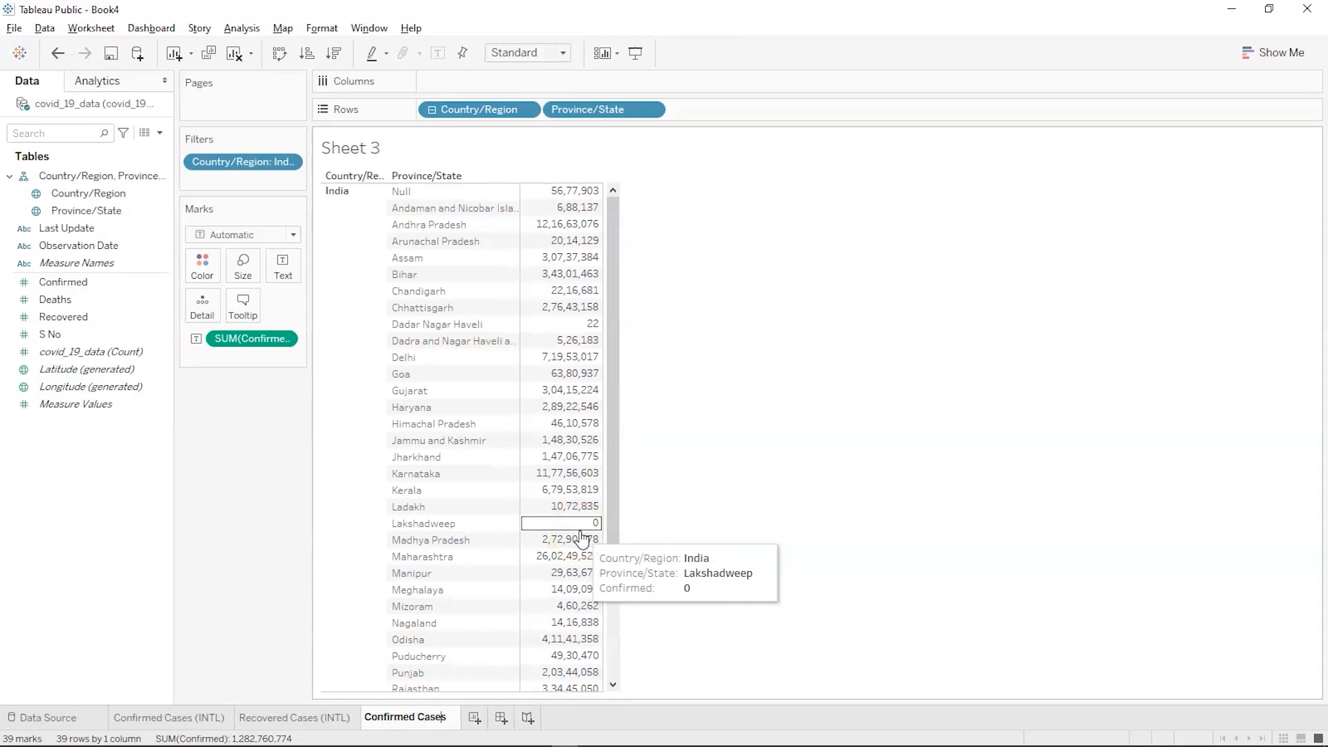
pyautogui.write(' India')
pyautogui.press('Return')
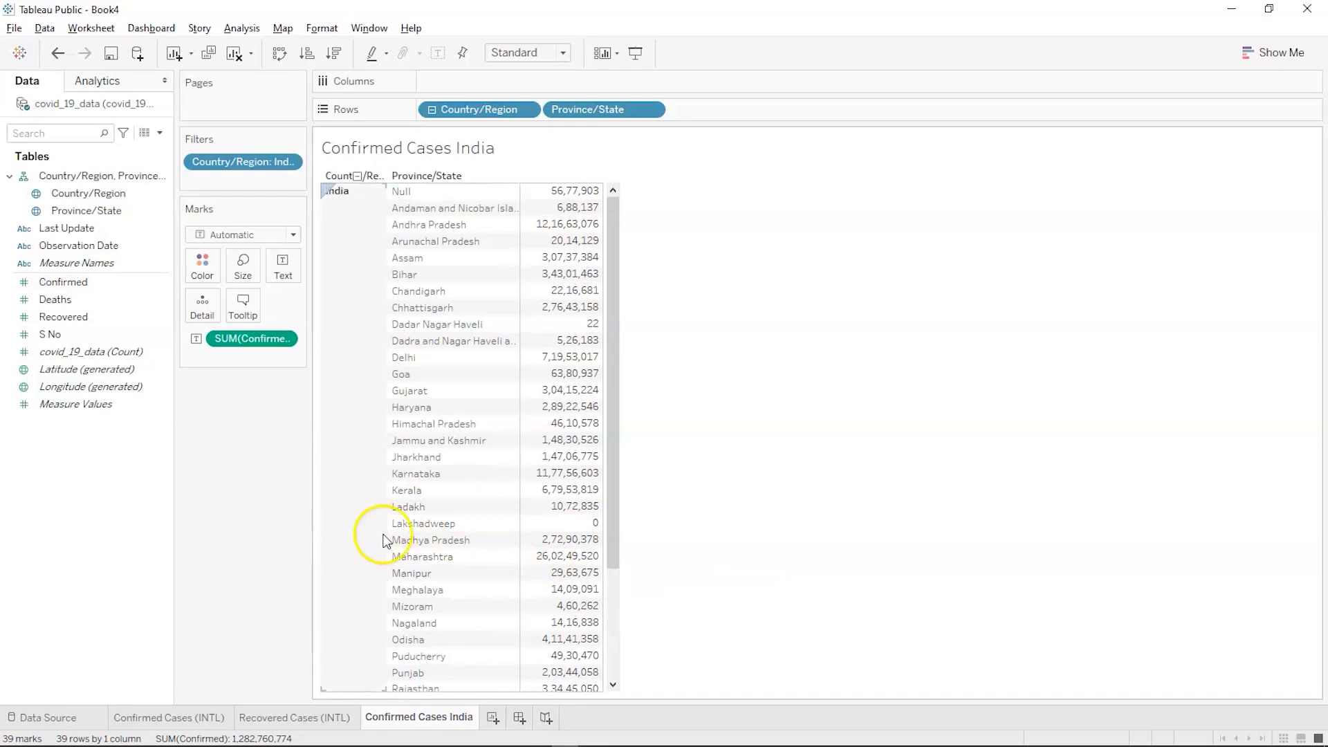
# Add a new worksheet and name it "Recovery Cases in India"
pyautogui.click(489, 718)
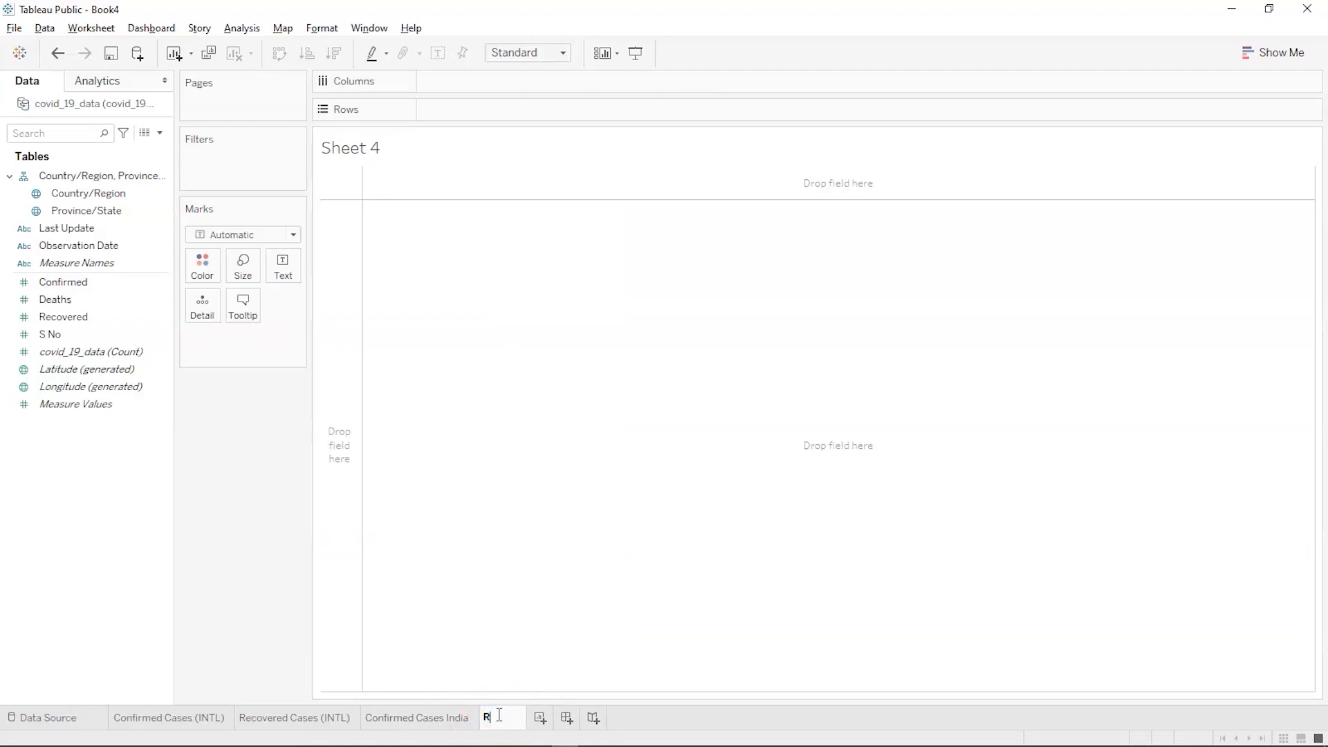
pyautogui.write('Recovery')
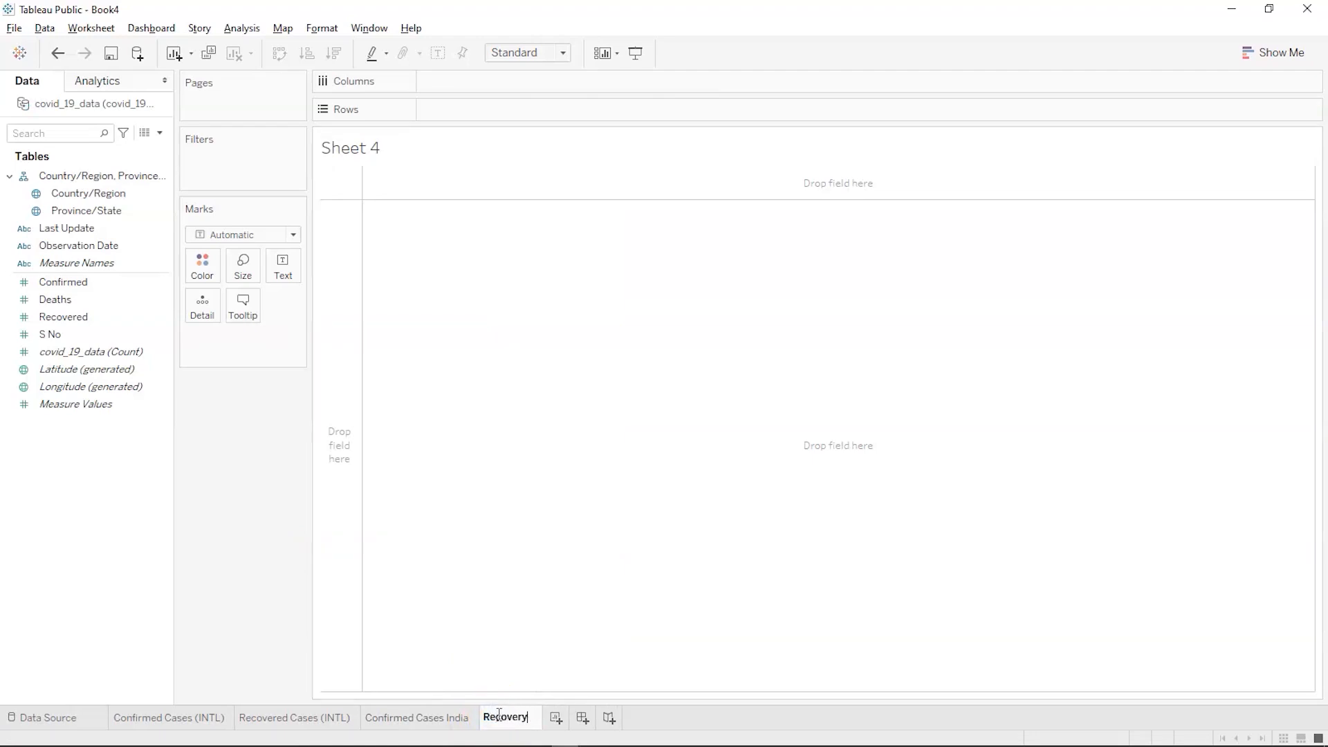
pyautogui.write(' Cases in Ind')
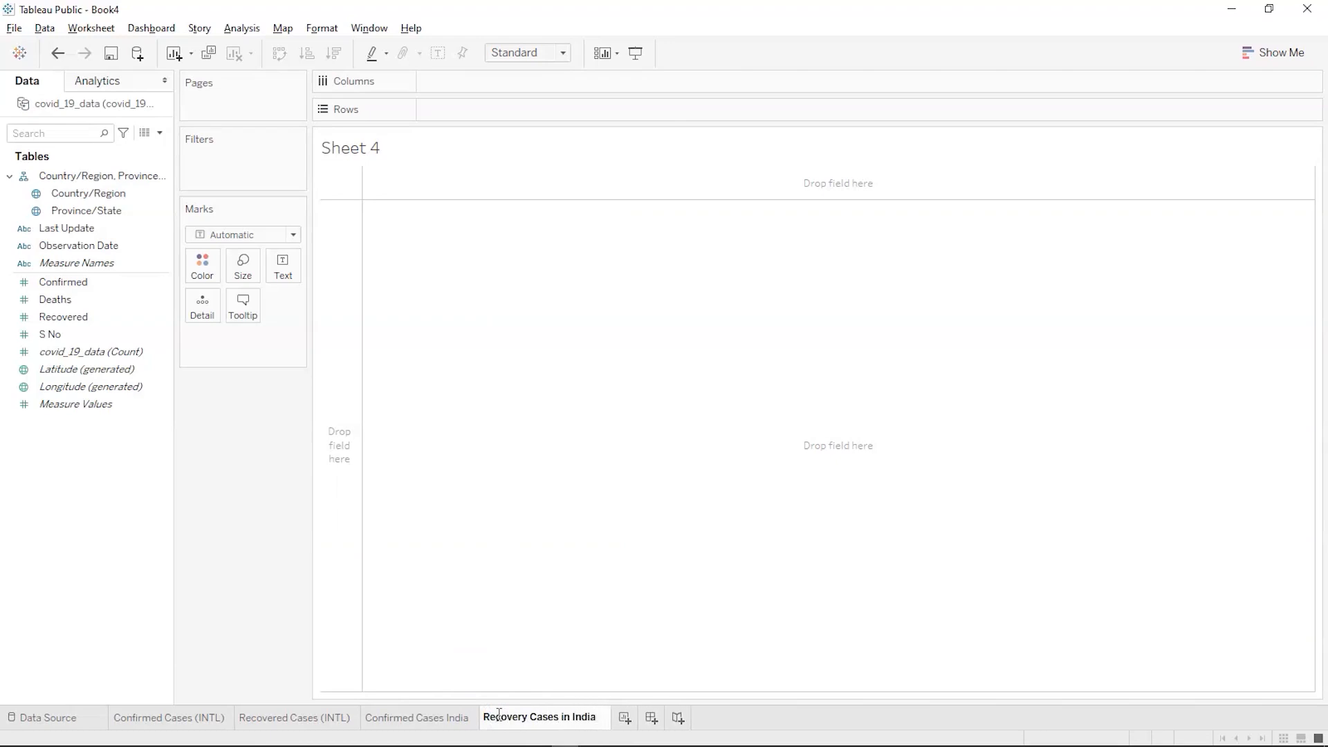
pyautogui.write('ia')
pyautogui.click(407, 536)
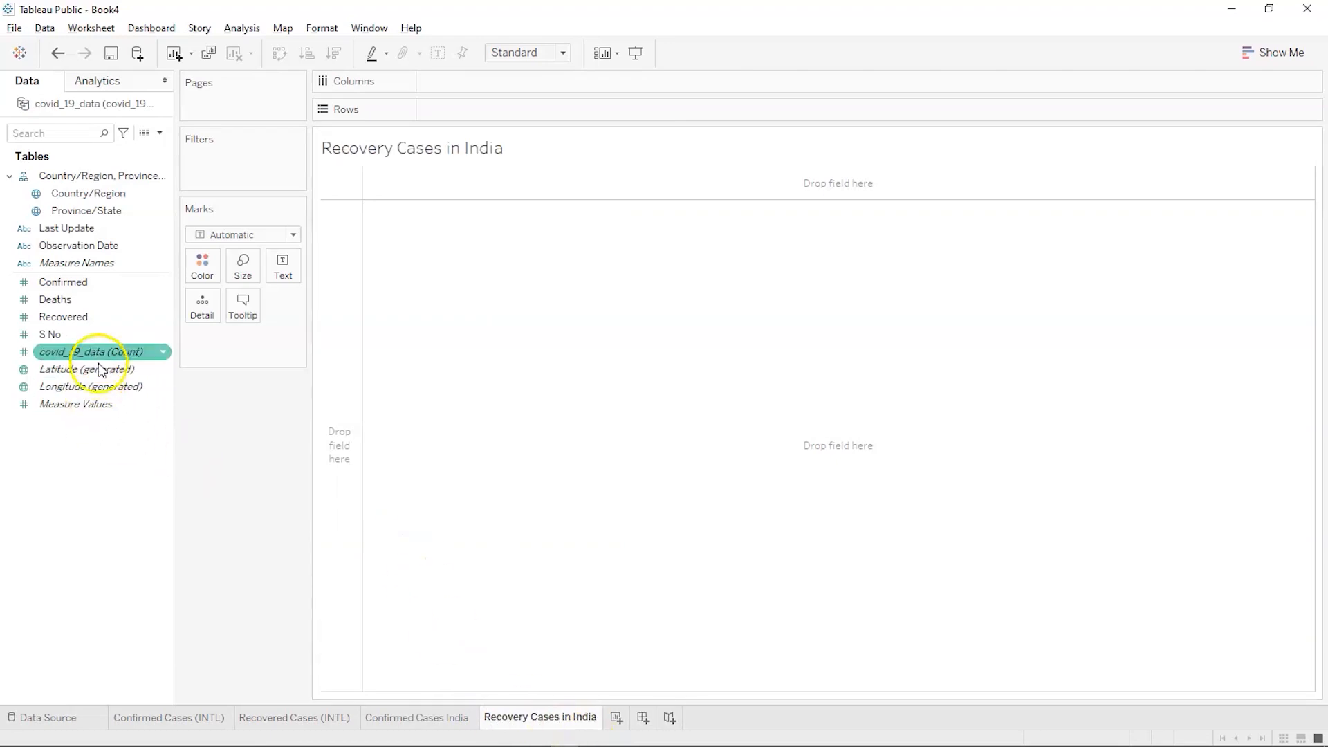
# Create a text table of Recovered by Country/Region on the new sheet using Show Me
pyautogui.click(90, 196)
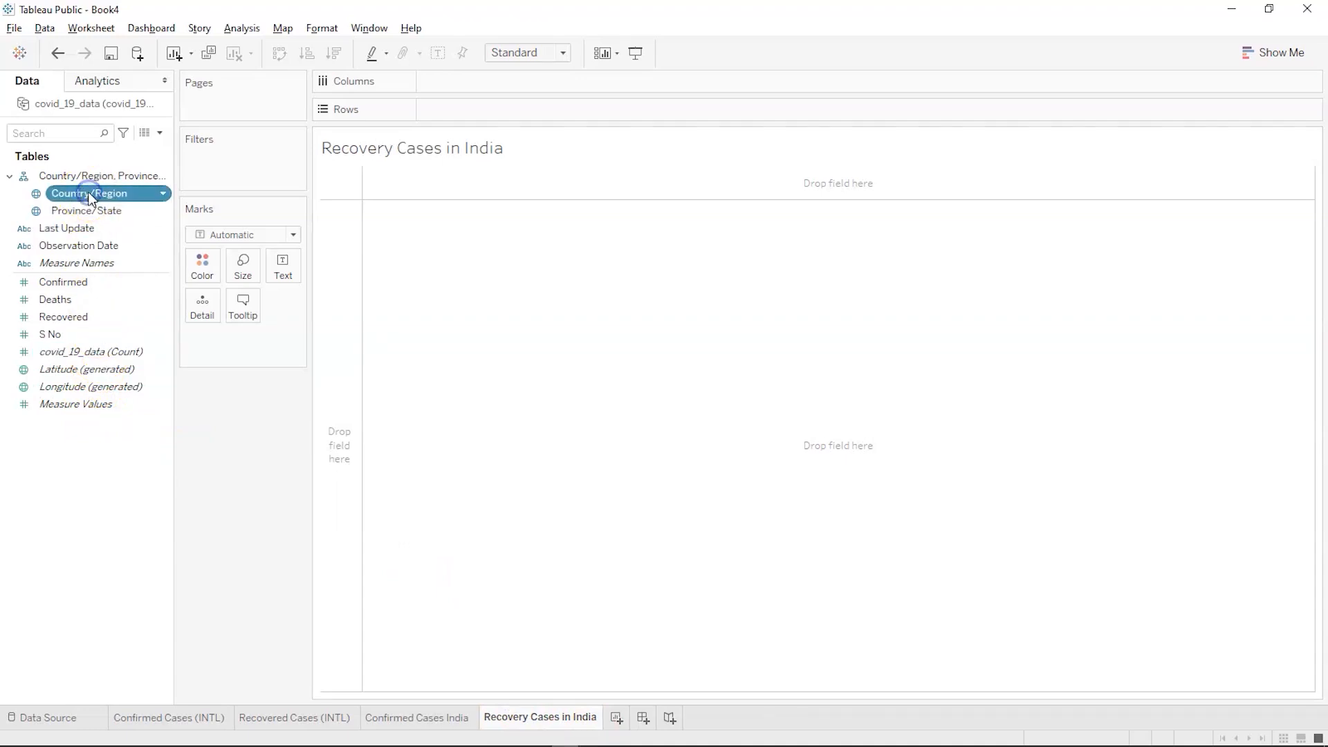
pyautogui.keyDown('ctrl'); pyautogui.click(65, 317); pyautogui.keyUp('ctrl')
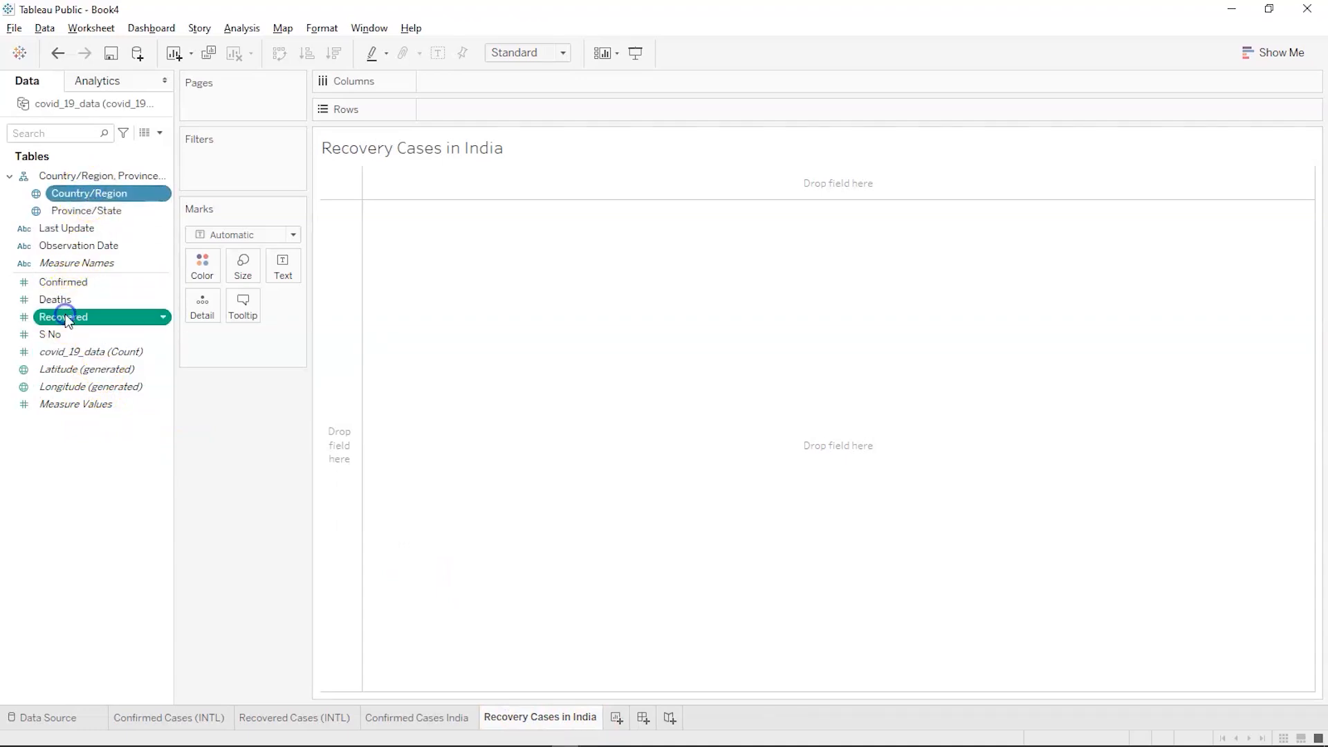
pyautogui.click(1279, 53)
pyautogui.click(1196, 105)
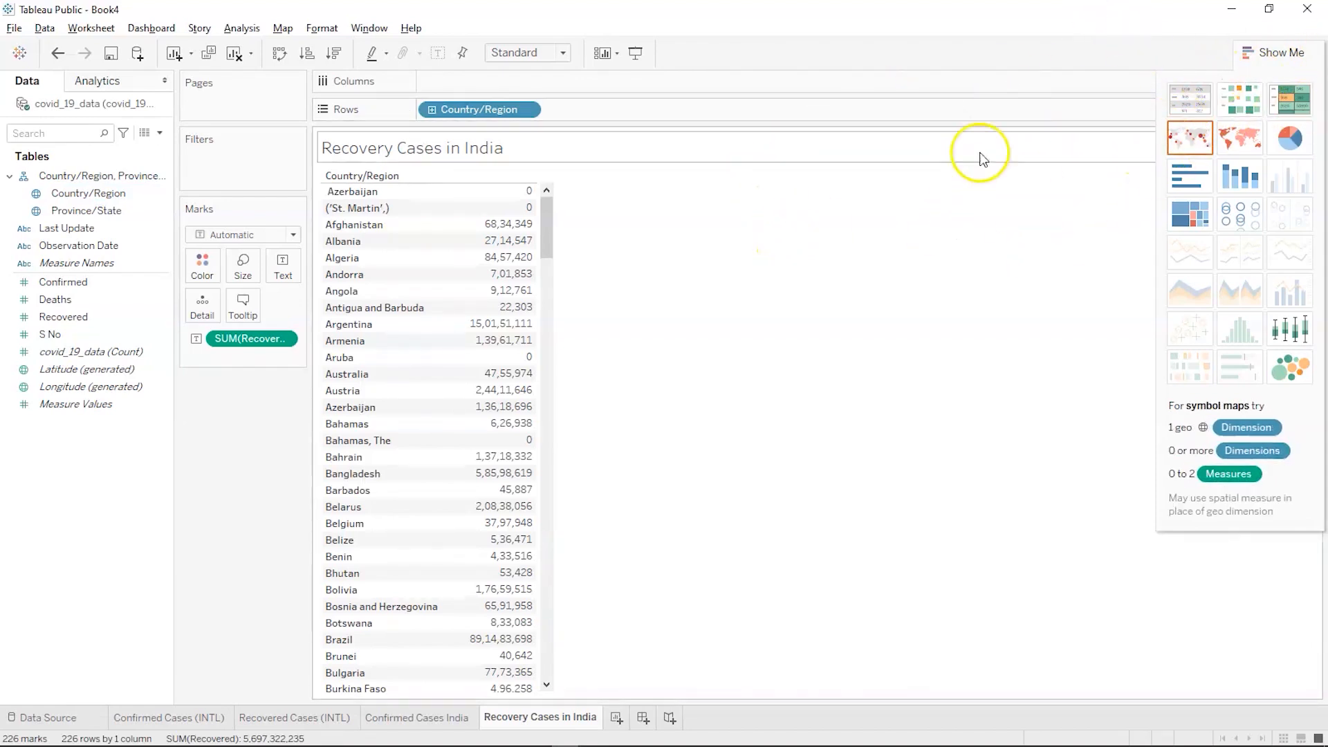
pyautogui.click(1277, 52)
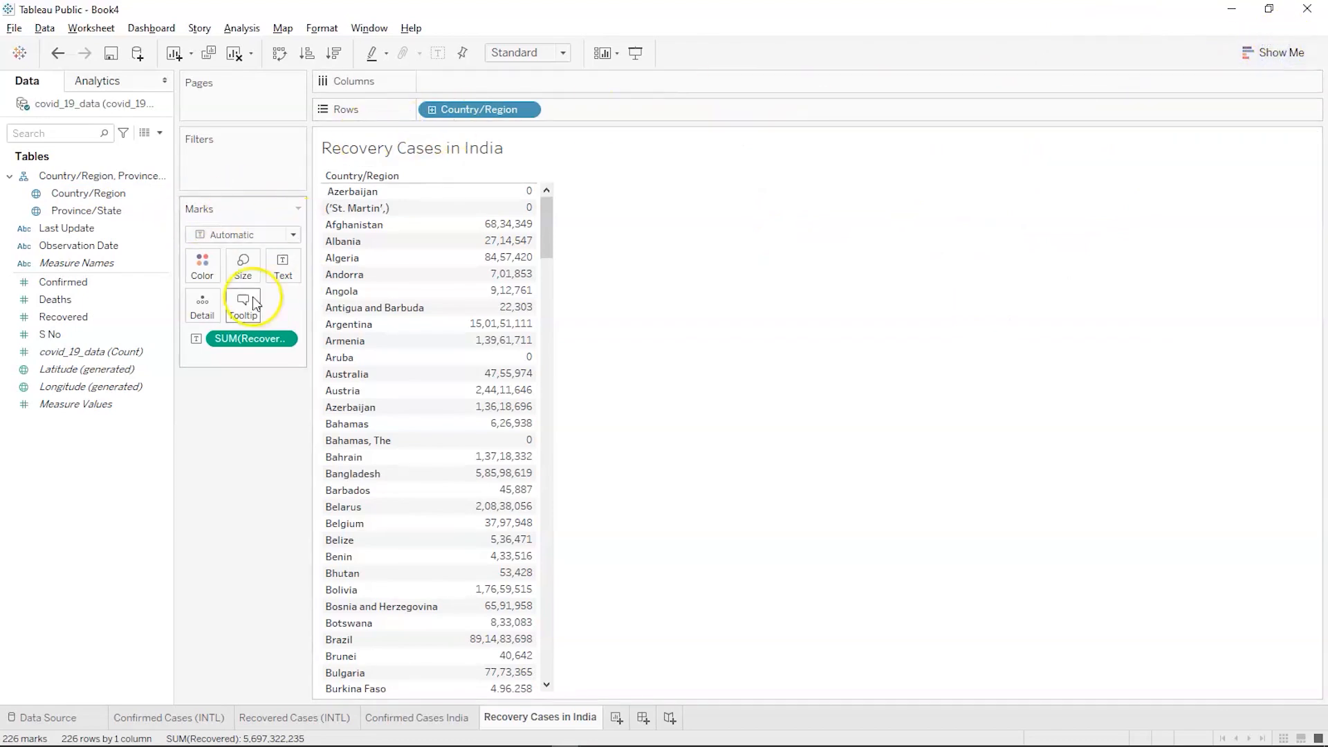
# Filter the recovered table by Country/Region, clearing all values and keeping only India
pyautogui.click(48, 177)
pyautogui.moveTo(46, 192); pyautogui.dragTo(212, 179)
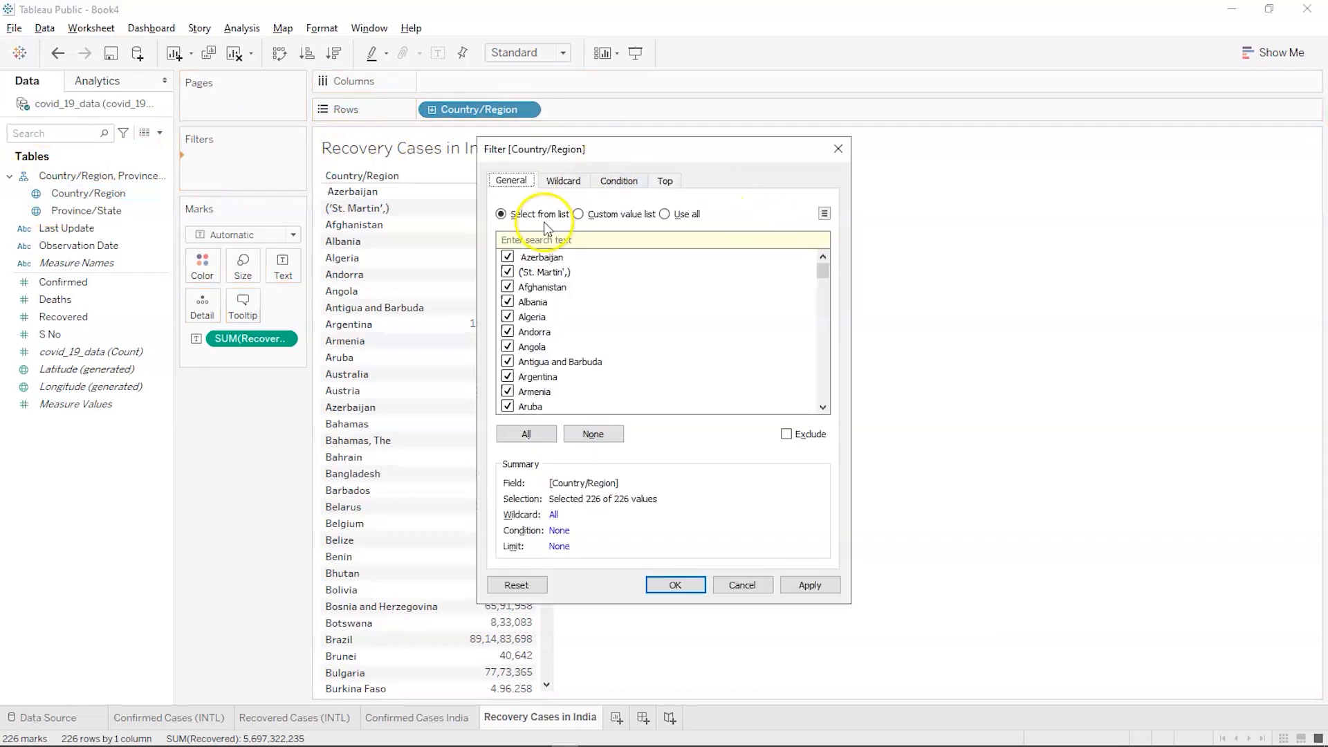
pyautogui.click(576, 434)
pyautogui.scroll(-15, 525, 398)
pyautogui.scroll(-13, 521, 393)
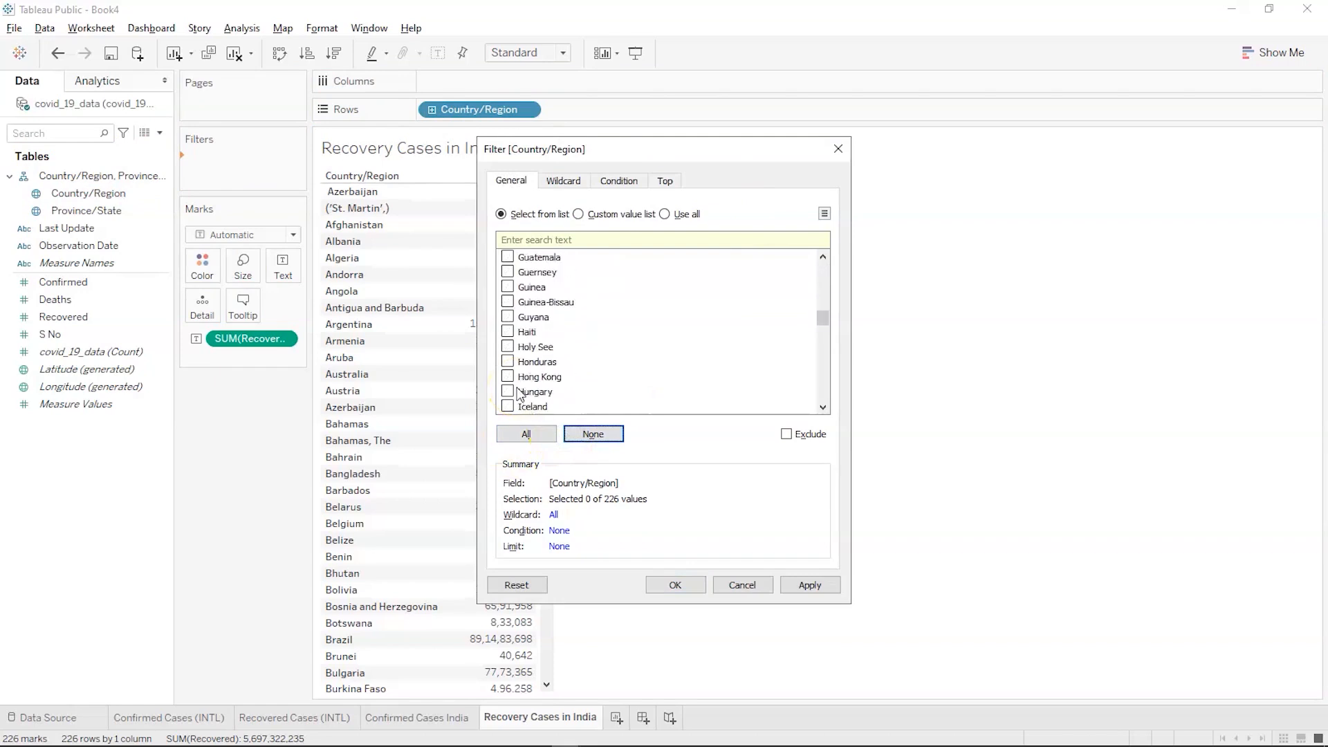
pyautogui.click(508, 346)
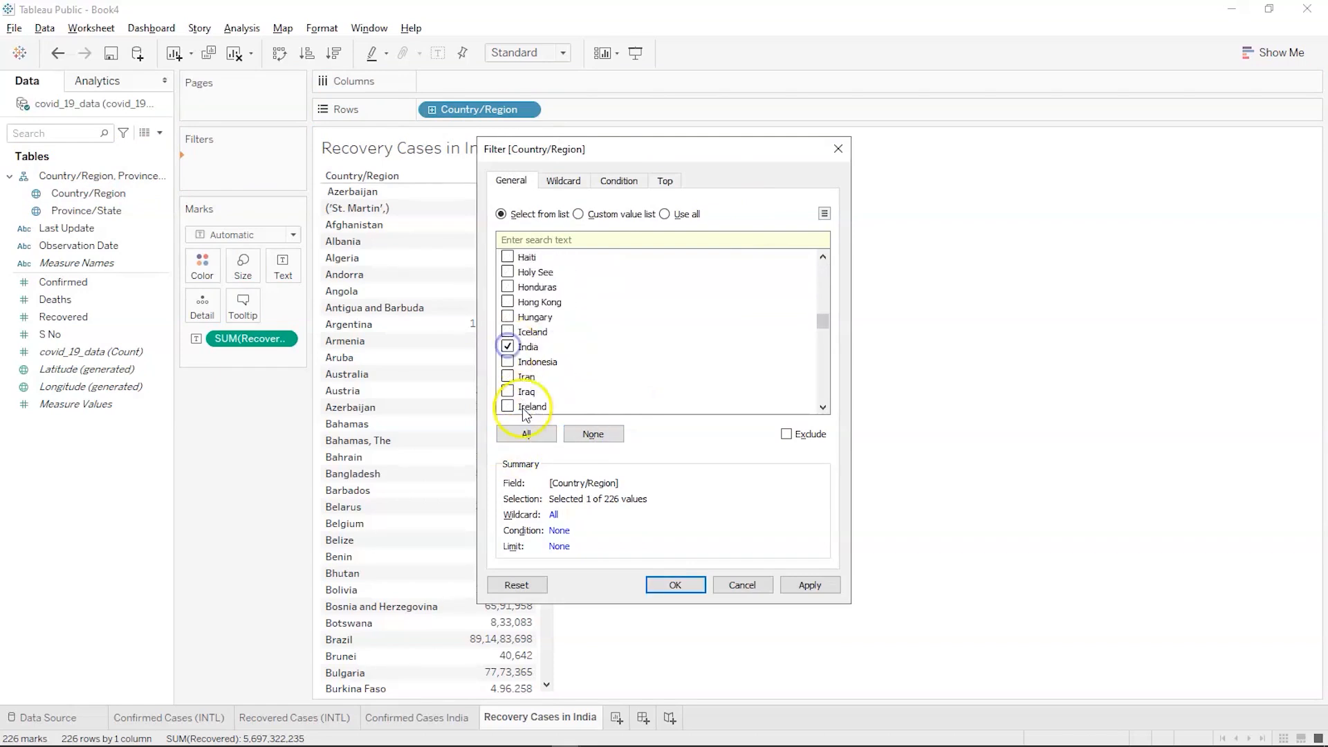
pyautogui.click(809, 584)
pyautogui.click(690, 585)
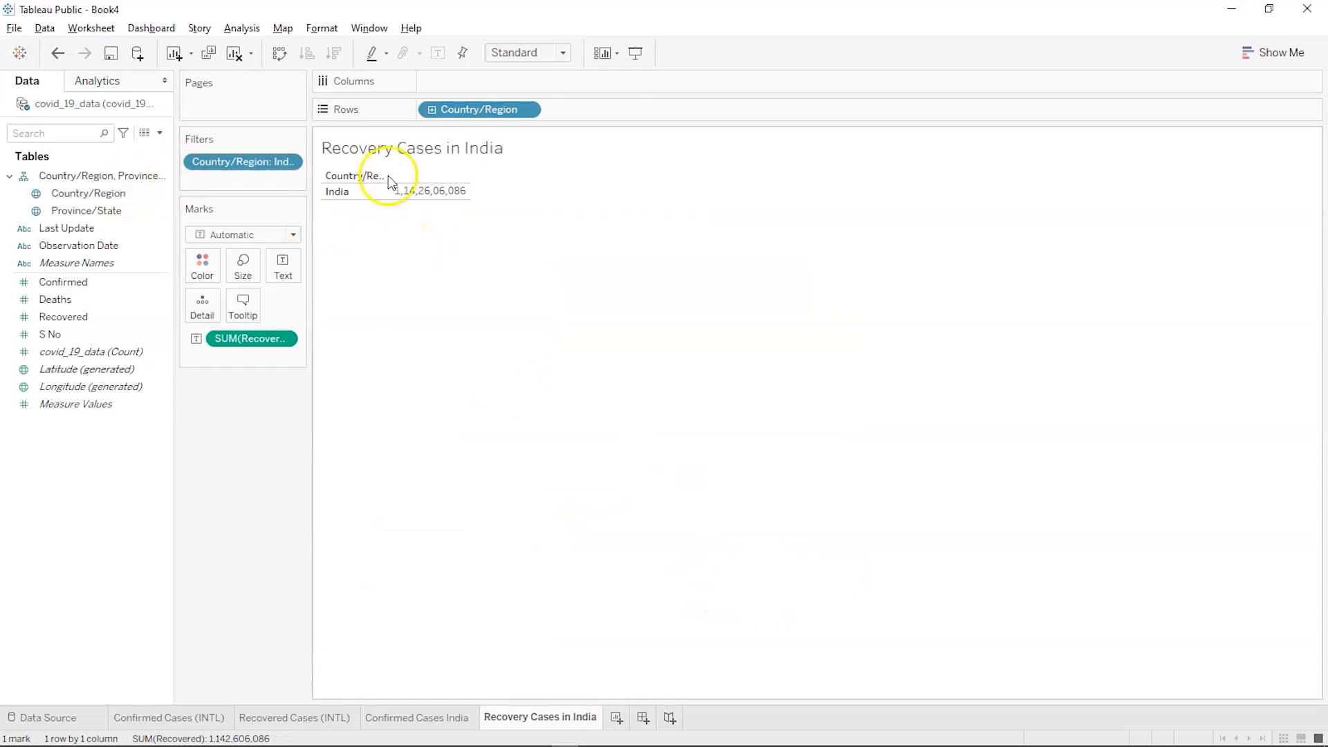
# Add Province/State with all its members to the rows after Country/Region and review the recovered cases per Indian state
pyautogui.moveTo(96, 209)
pyautogui.mouseDown()
pyautogui.moveTo(430, 150)
pyautogui.moveTo(658, 59)
pyautogui.moveTo(627, 108)
pyautogui.mouseUp()
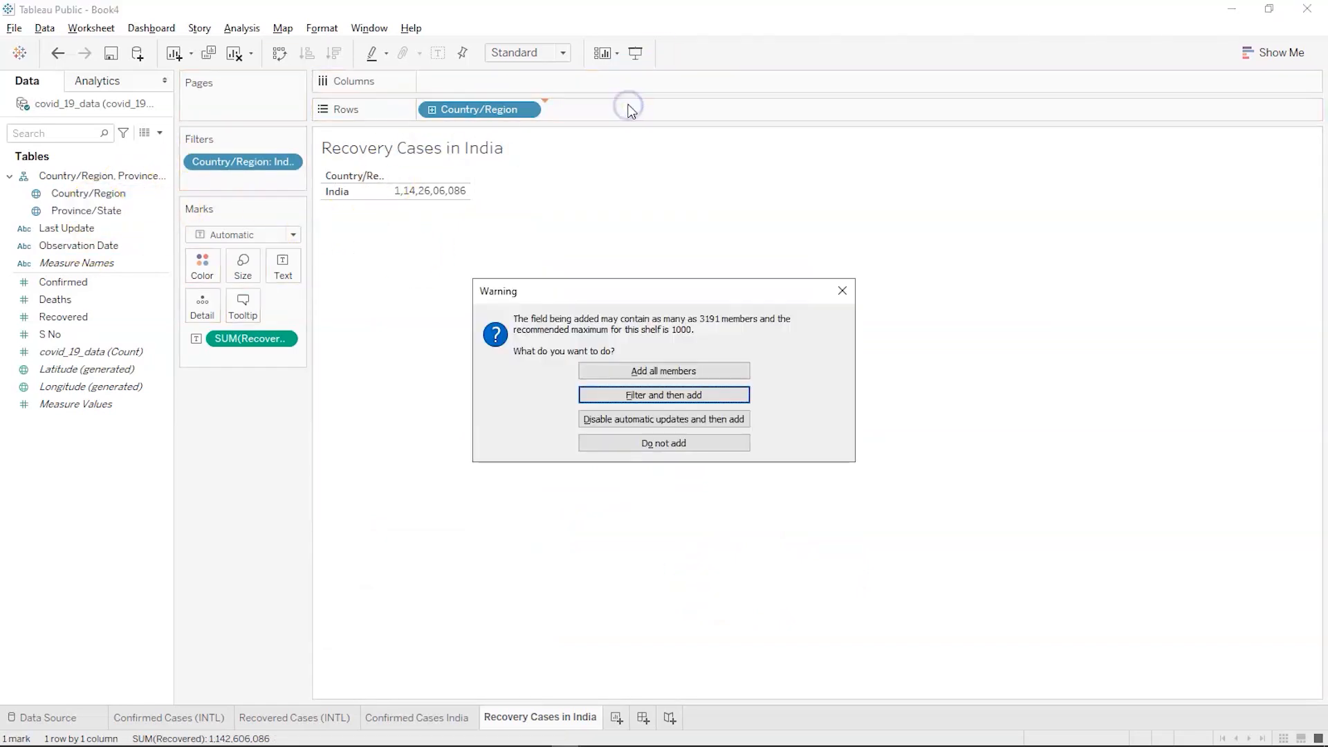
pyautogui.click(660, 376)
pyautogui.moveTo(537, 347)
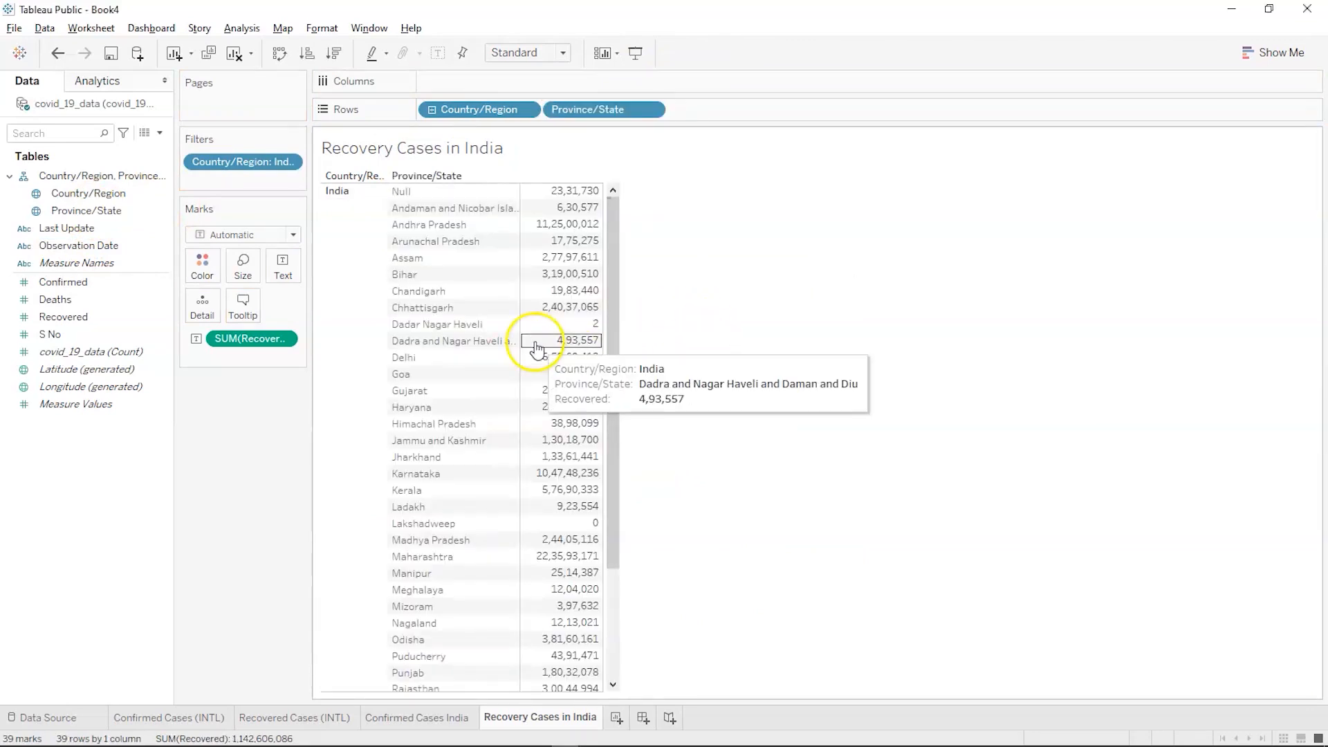
pyautogui.scroll(-3, 536, 347)
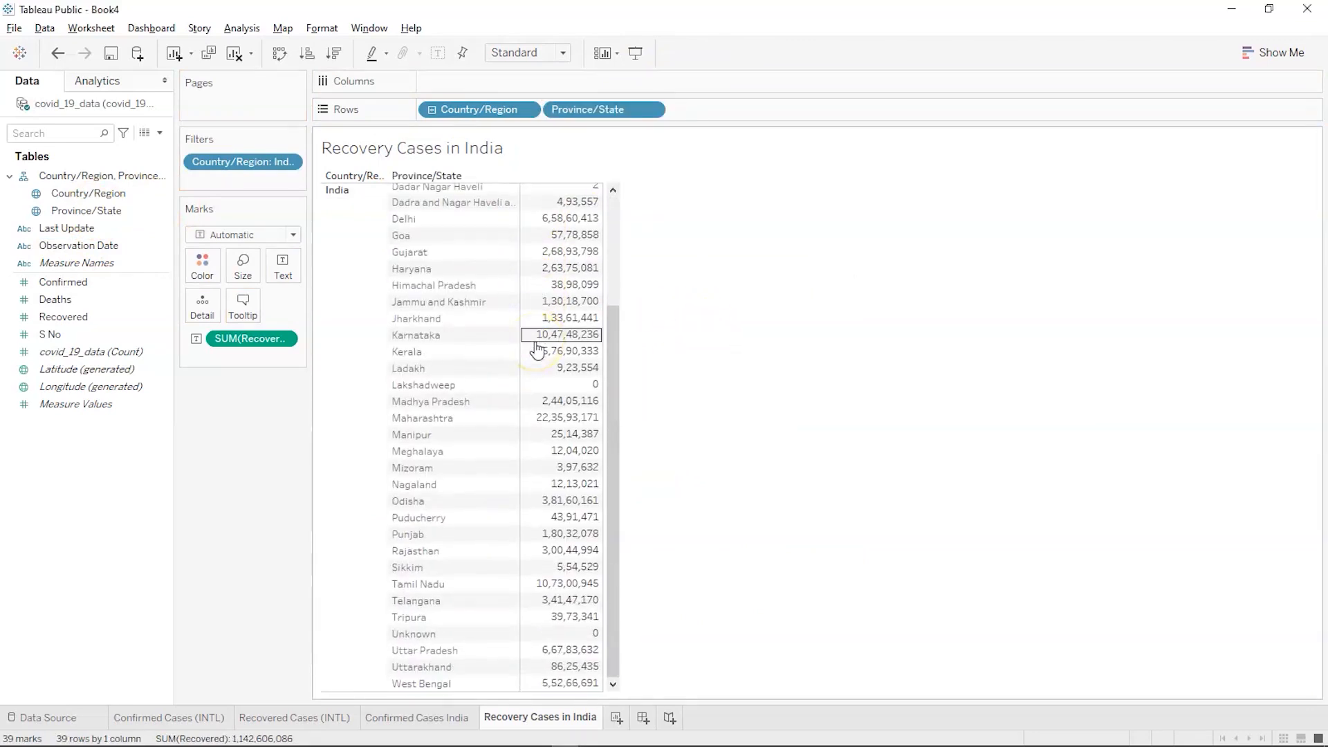
pyautogui.scroll(3, 537, 347)
pyautogui.moveTo(563, 218)
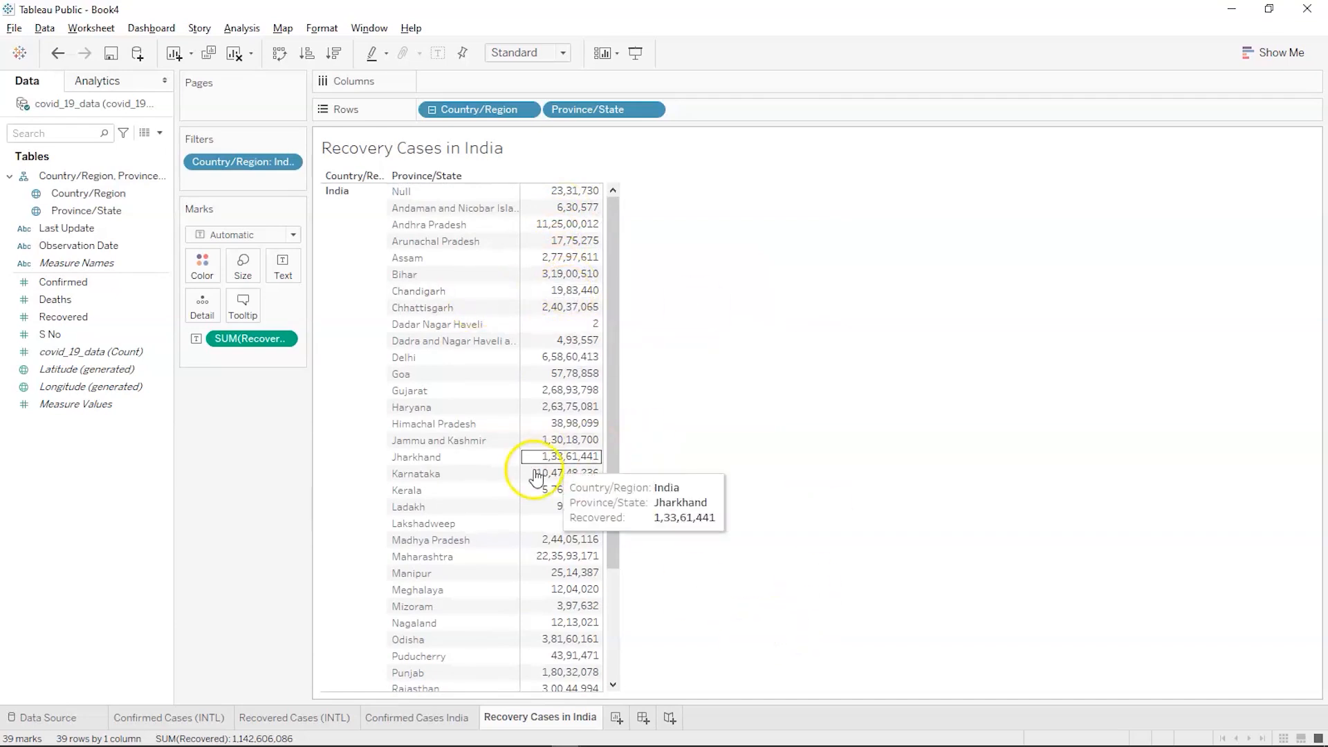
# Duplicate the Confirmed Cases India sheet and the Recovery Cases in India sheet
pyautogui.click(409, 715)
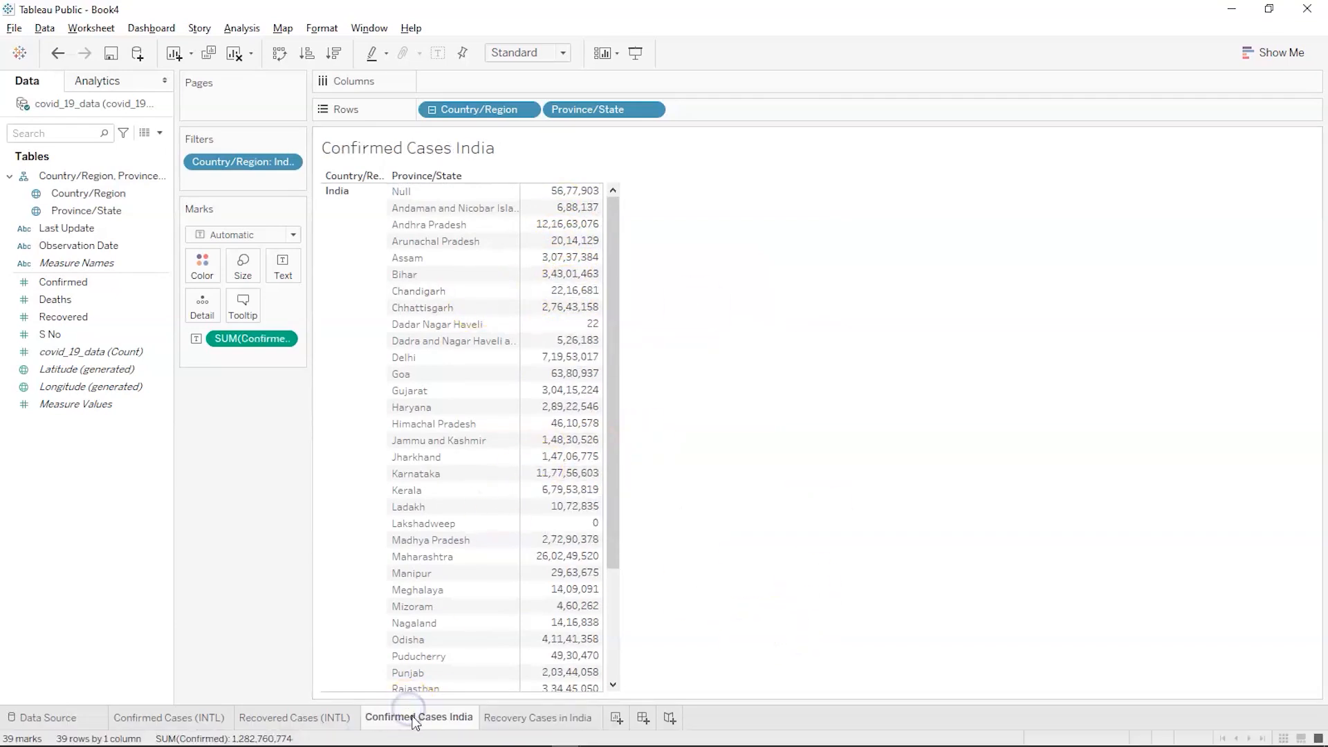
pyautogui.rightClick(418, 720)
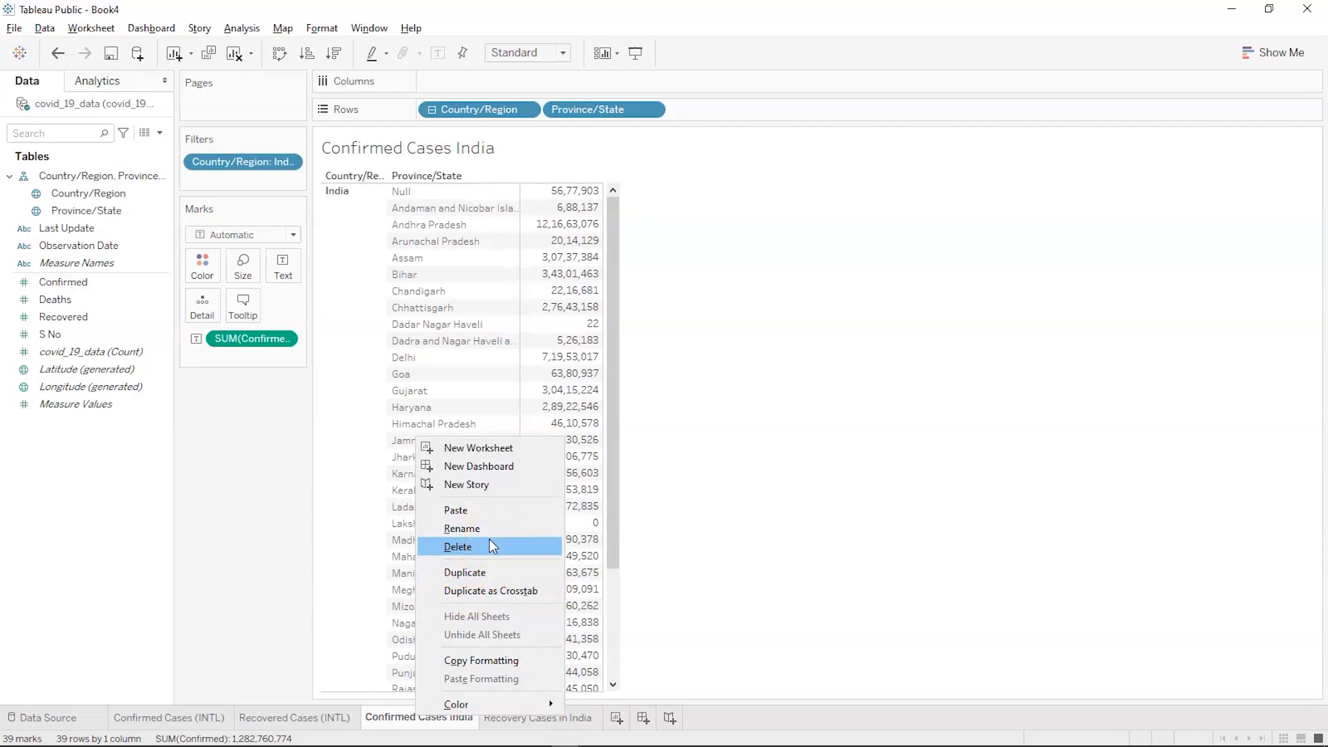
pyautogui.click(482, 574)
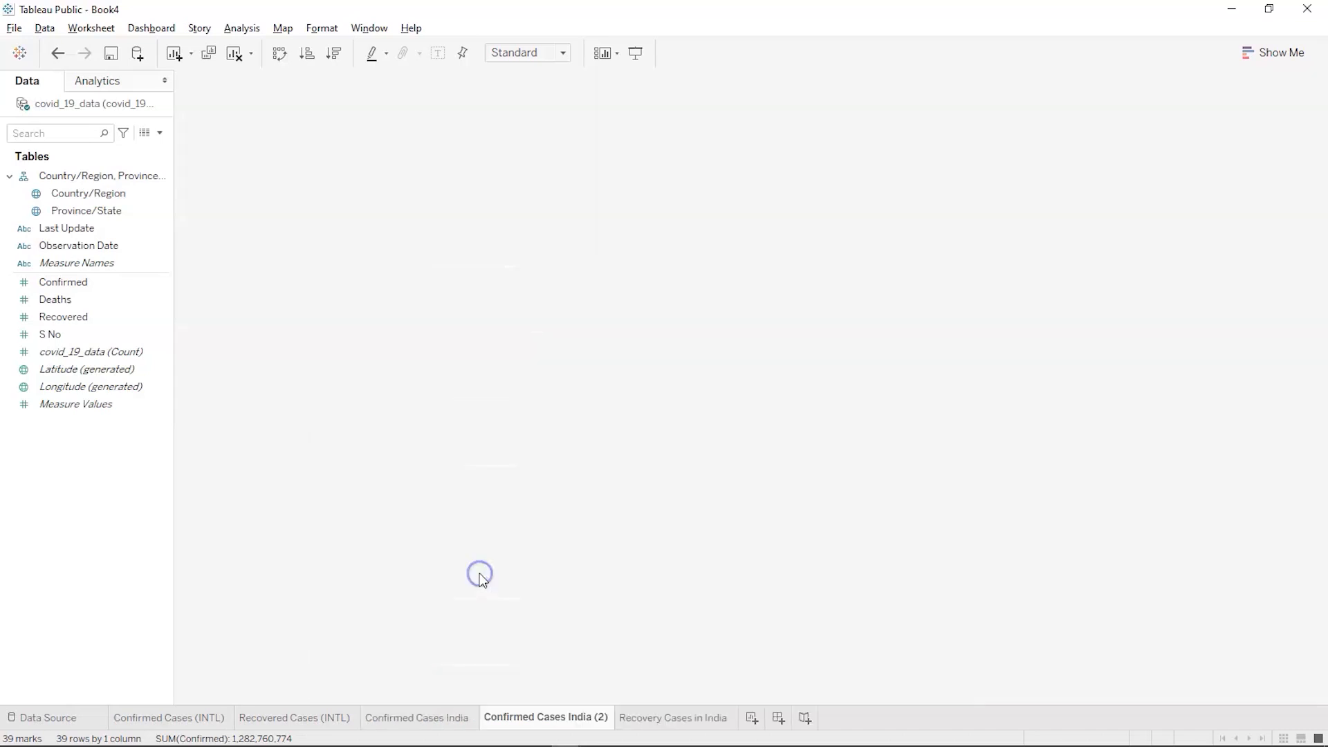
pyautogui.click(647, 721)
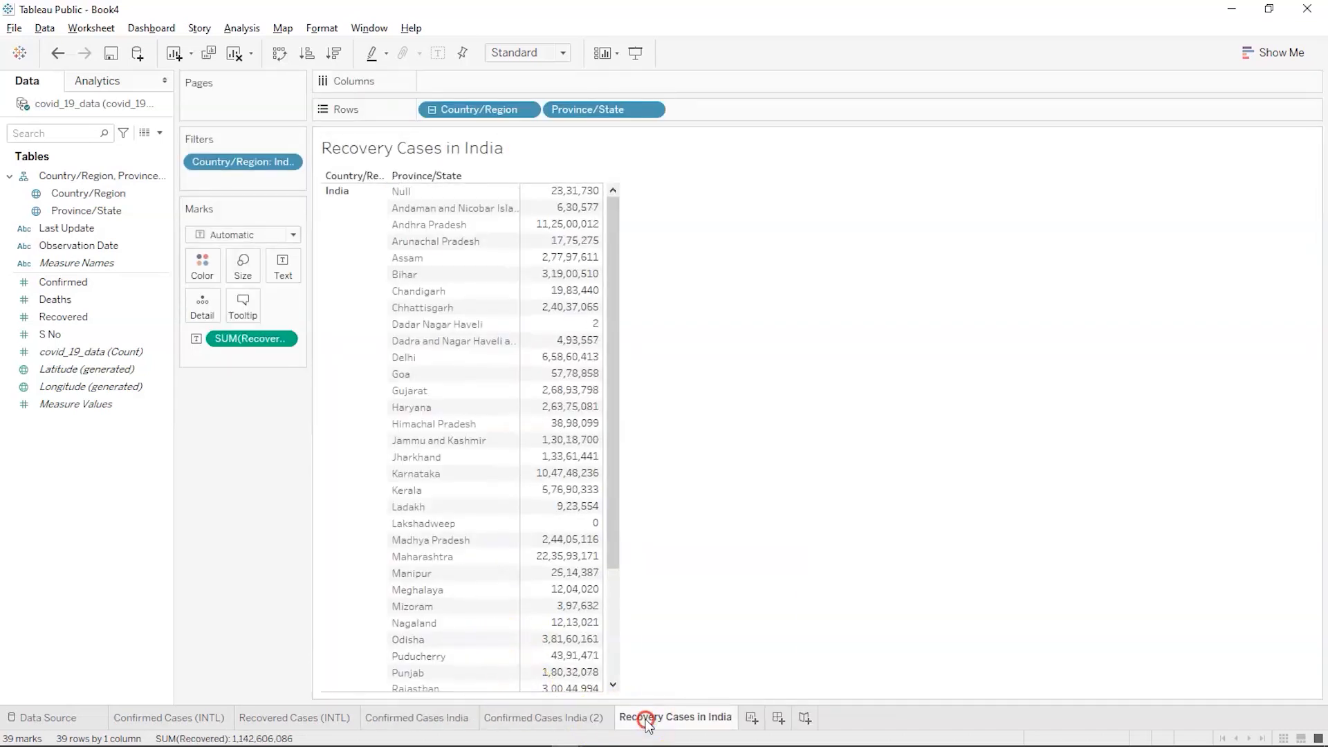
pyautogui.rightClick(647, 723)
pyautogui.click(712, 581)
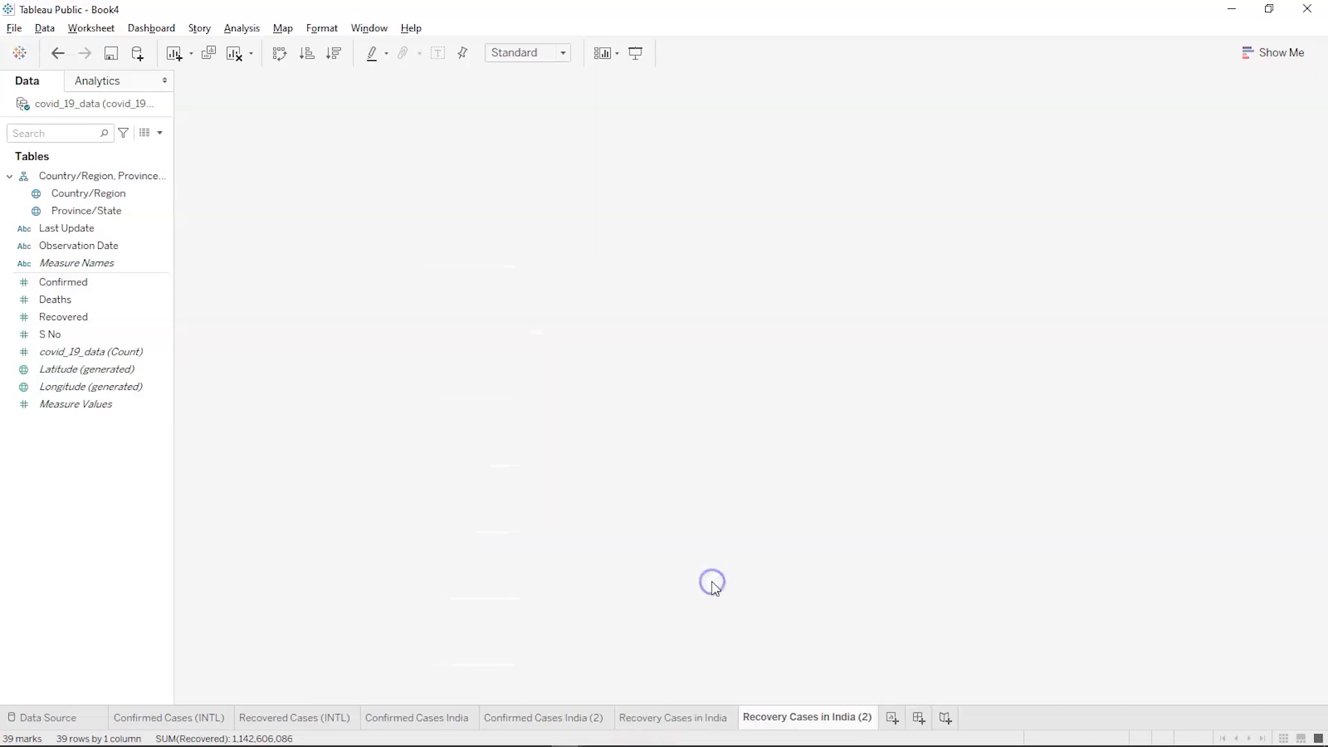
# Turn the table on the Confirmed Cases India (2) sheet into a pie chart and fit it to Entire View
pyautogui.click(515, 723)
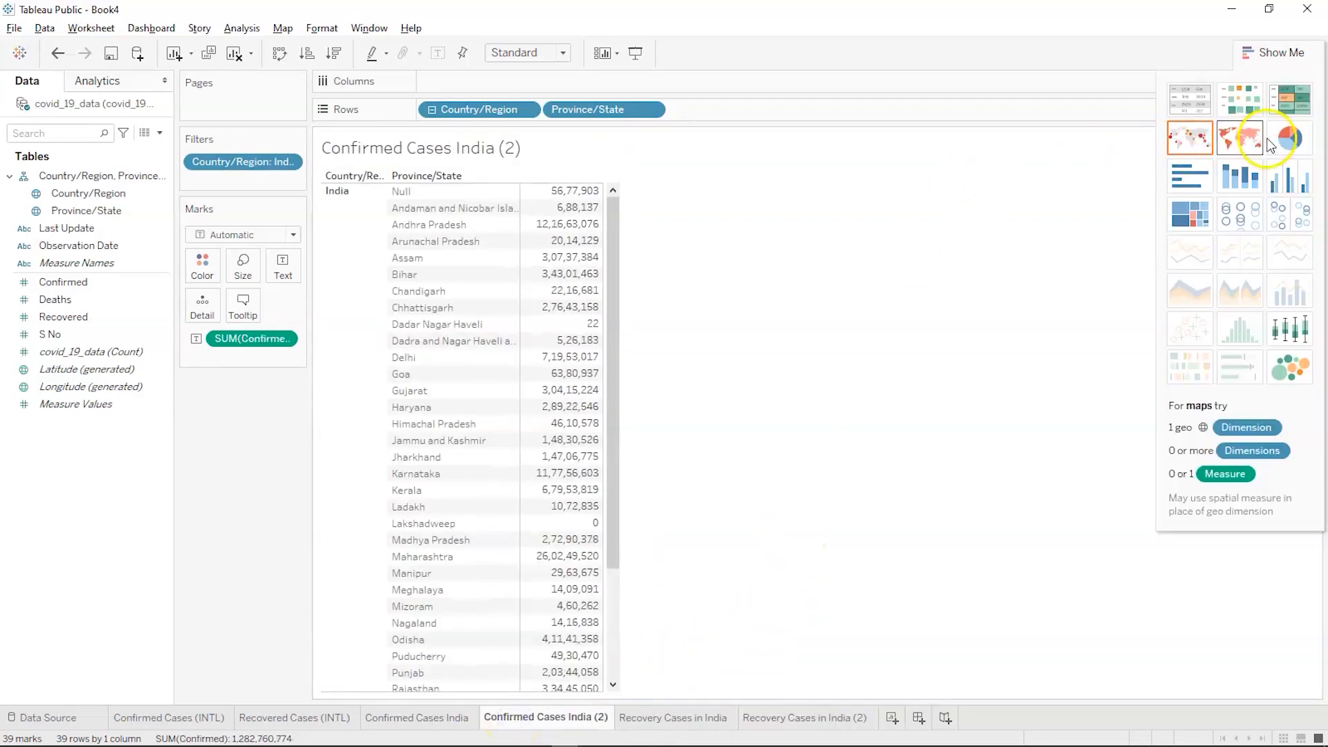
pyautogui.click(1299, 138)
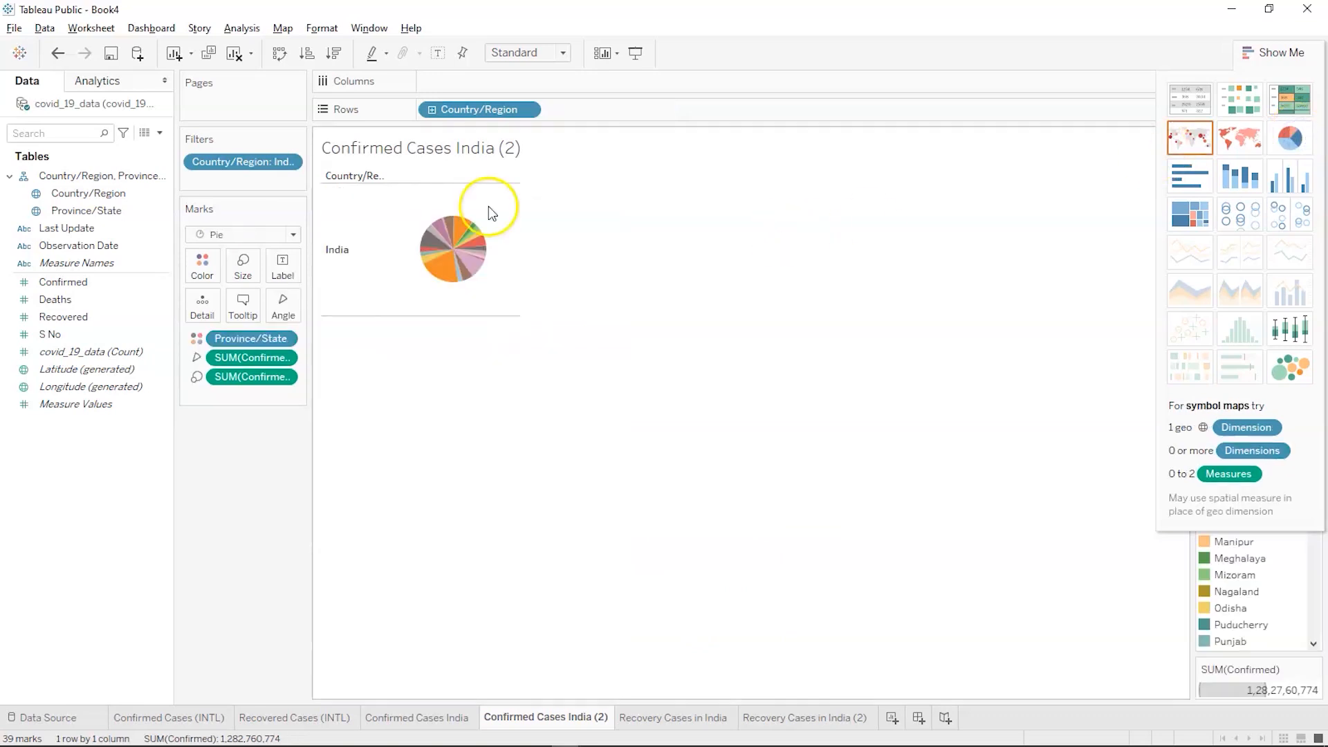
pyautogui.click(516, 53)
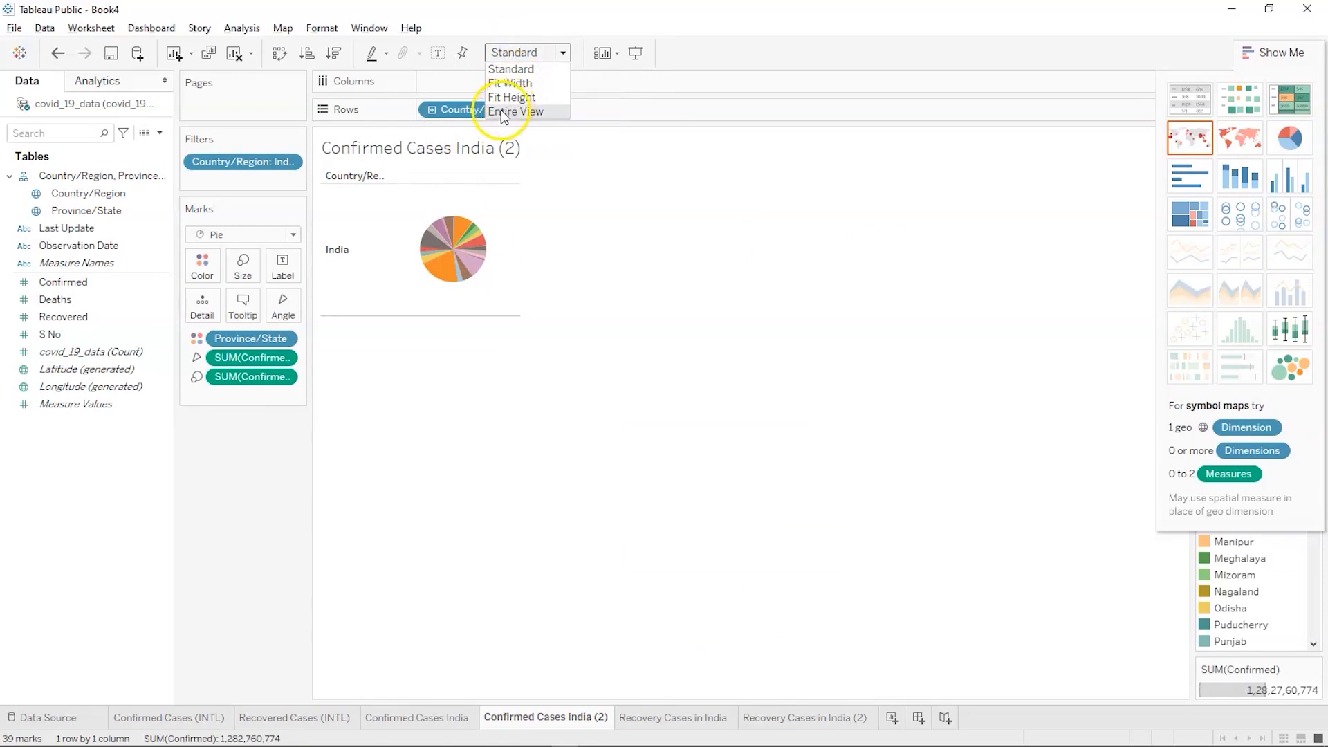
pyautogui.click(503, 114)
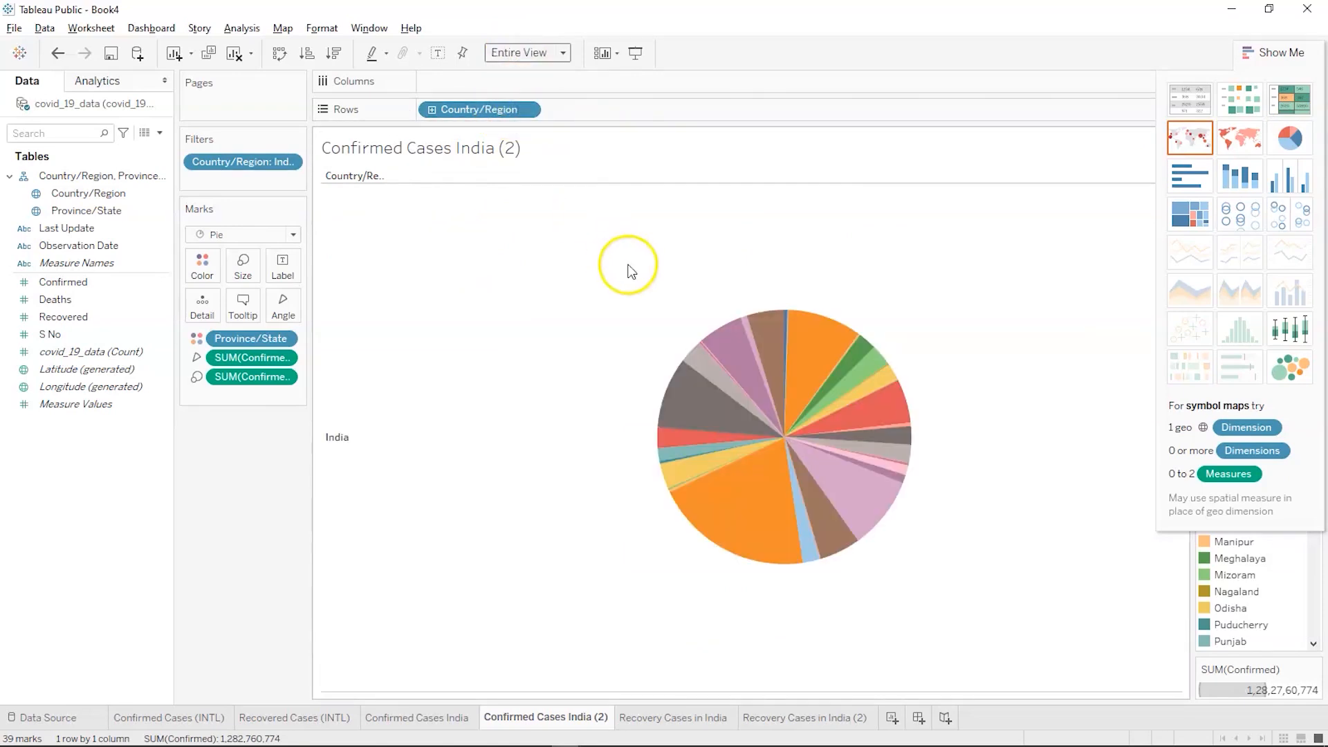
pyautogui.click(1288, 53)
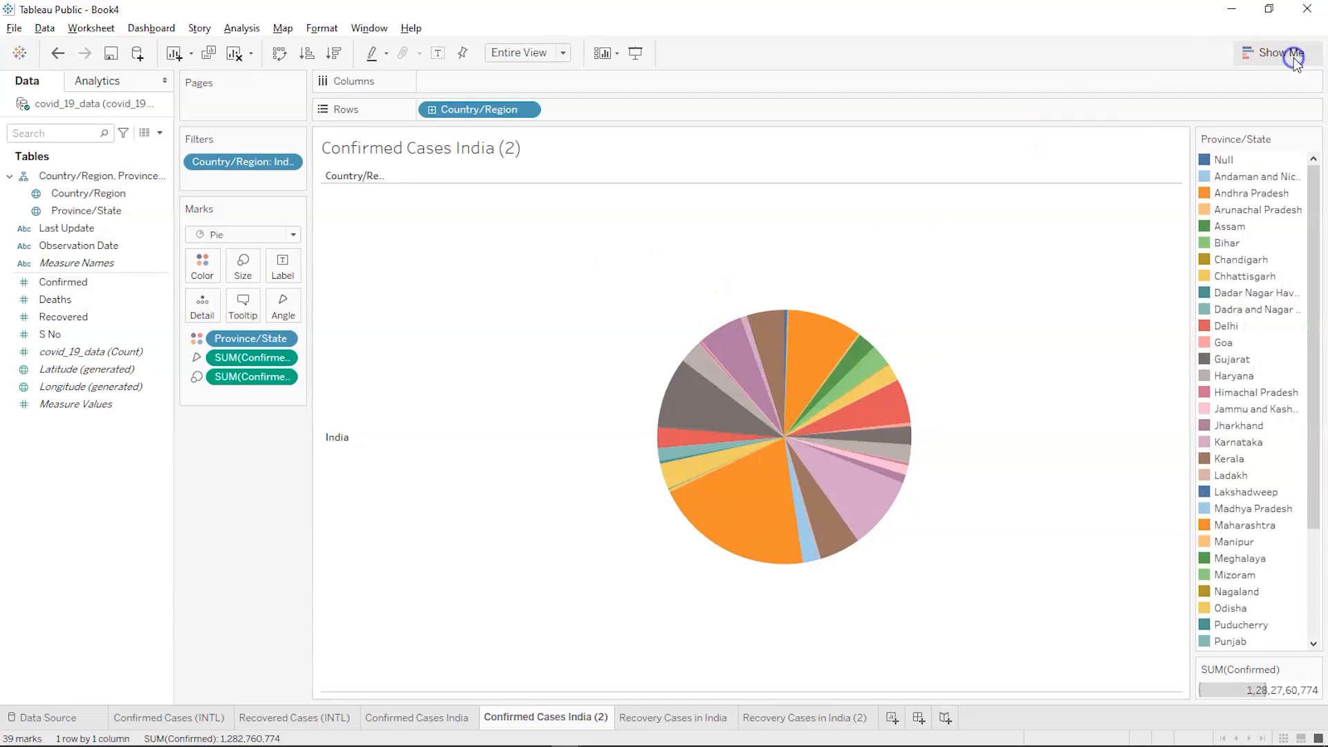
# Enlarge the confirmed cases pie chart and show mark labels on its slices
pyautogui.click(244, 268)
pyautogui.click(292, 307)
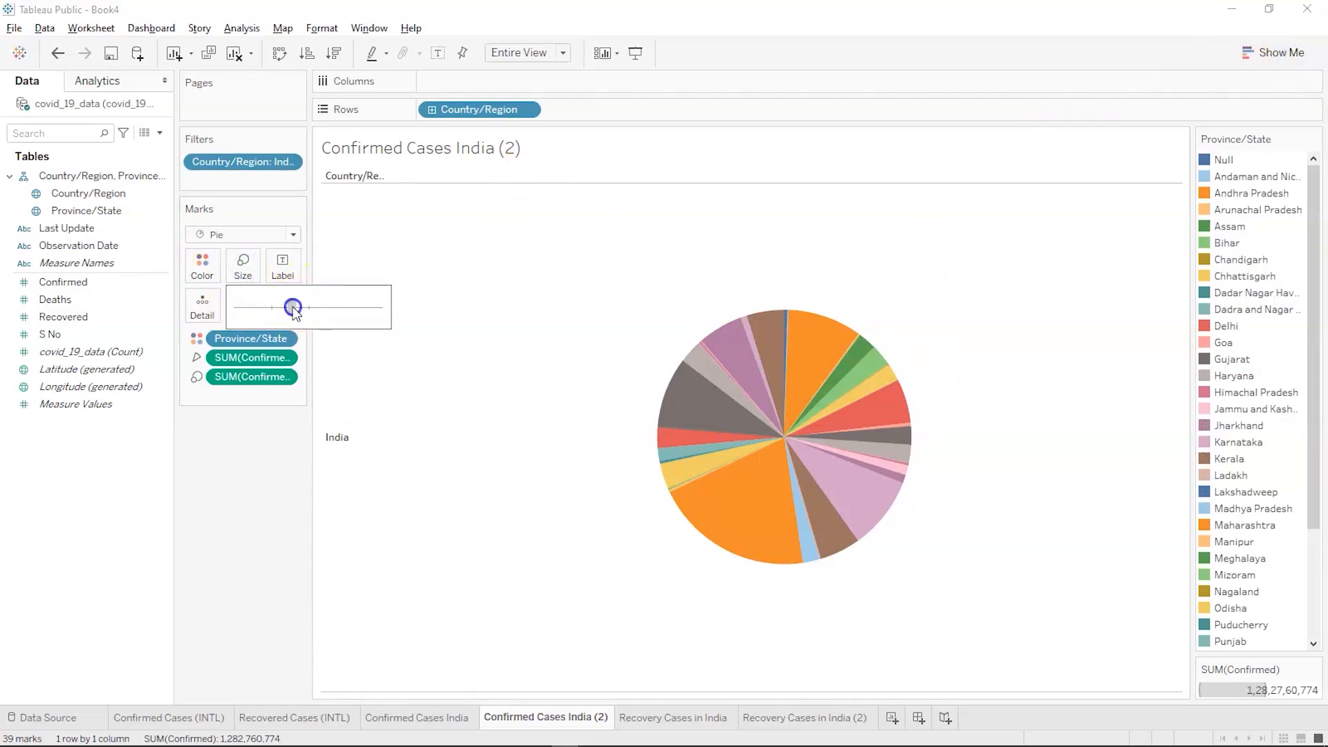
pyautogui.click(282, 267)
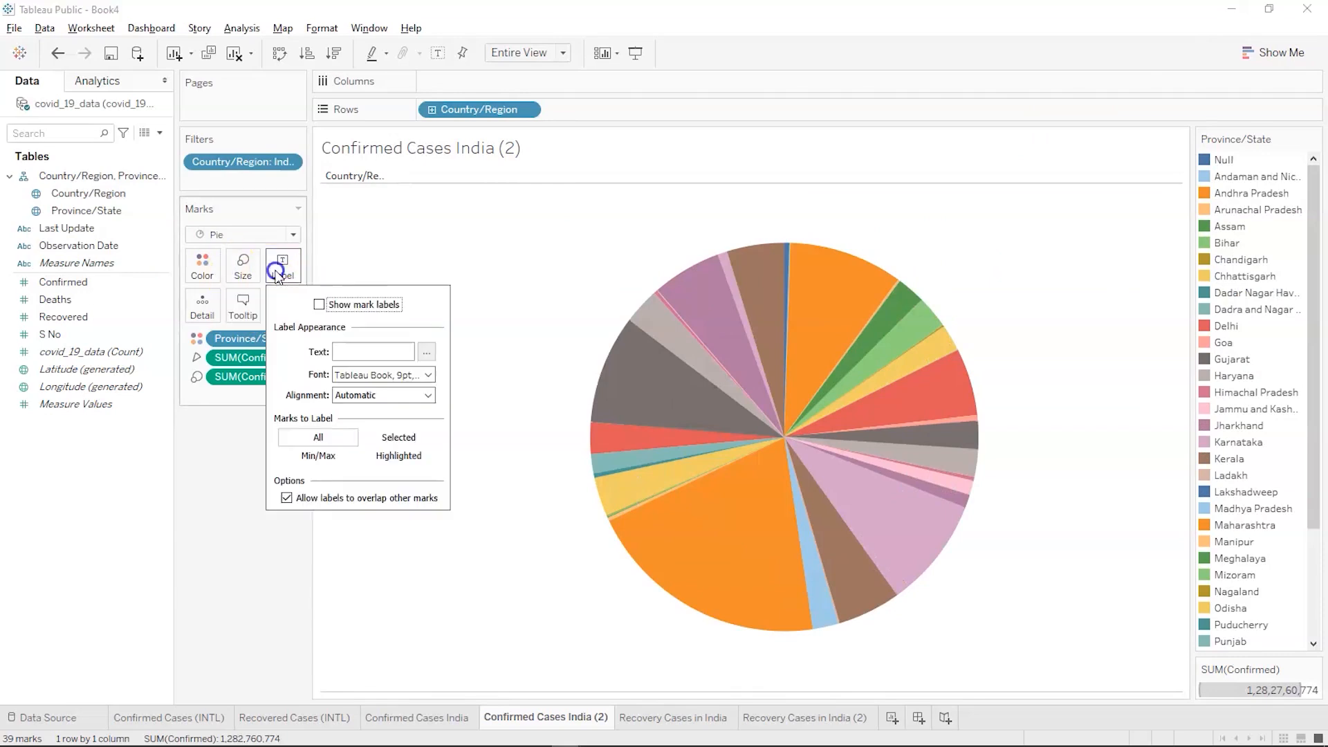
pyautogui.click(317, 306)
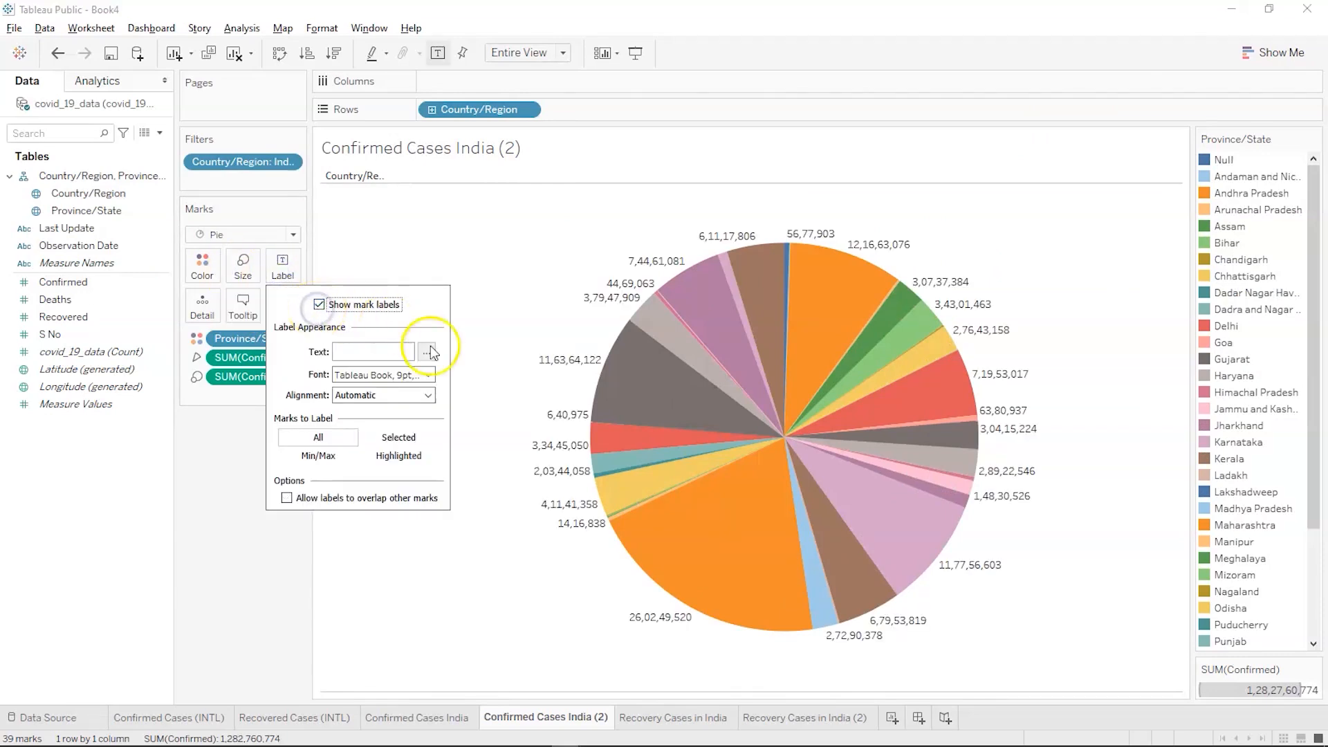
pyautogui.click(467, 578)
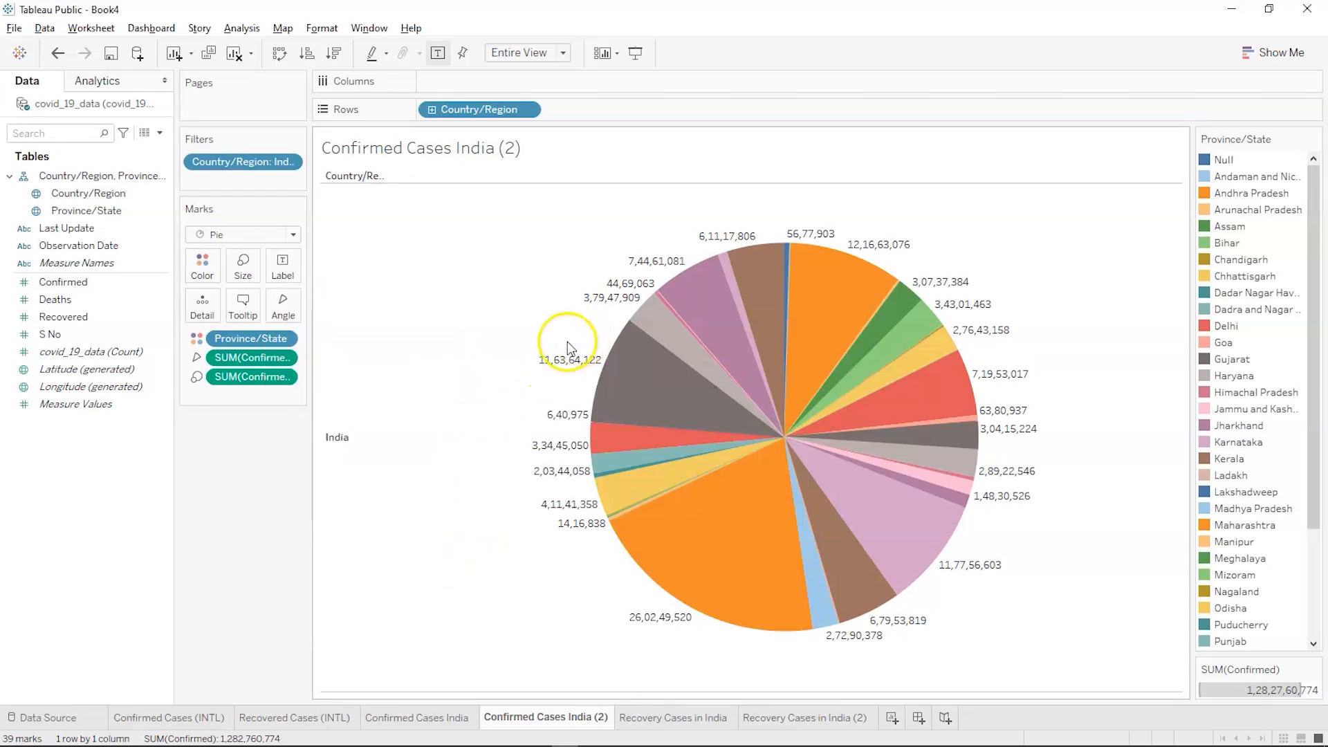
# Add Province/State as detail and label the confirmed cases pie slices with Province/State and Recovered
pyautogui.click(56, 282)
pyautogui.click(69, 245)
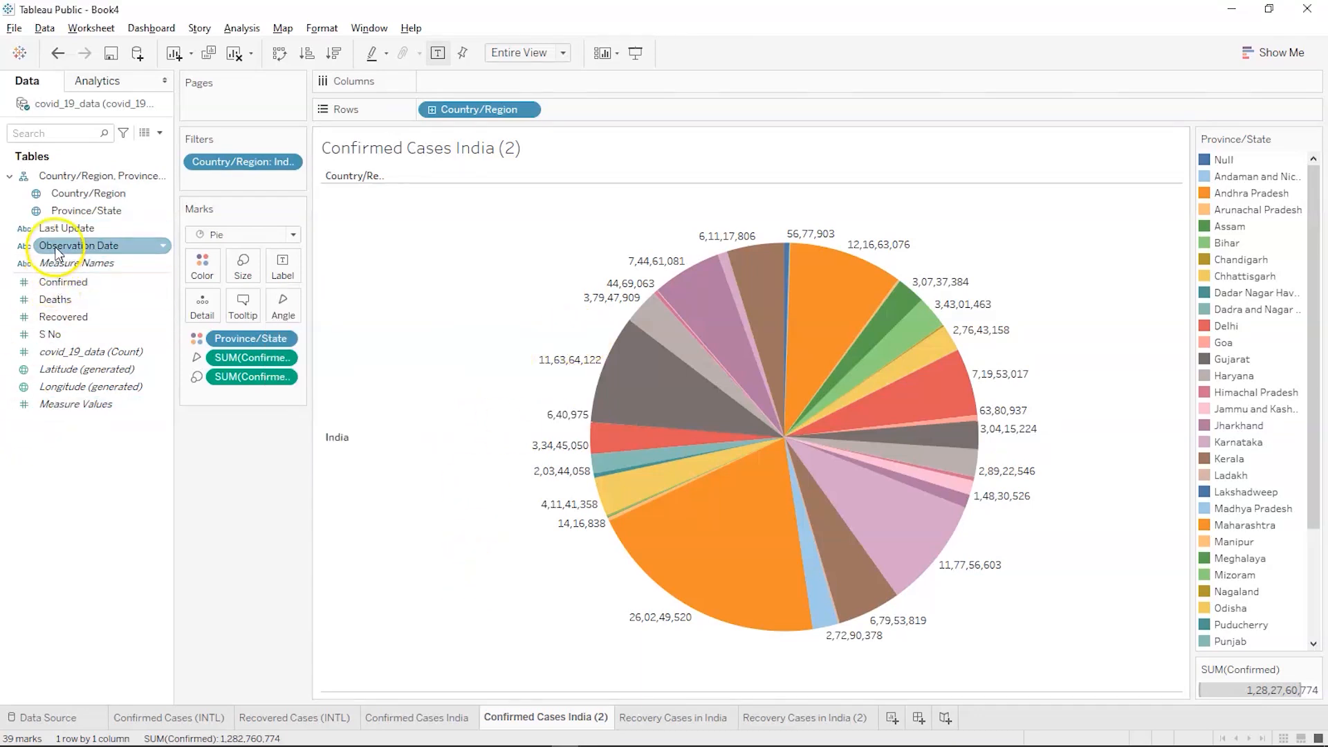
pyautogui.click(65, 210)
pyautogui.click(65, 211)
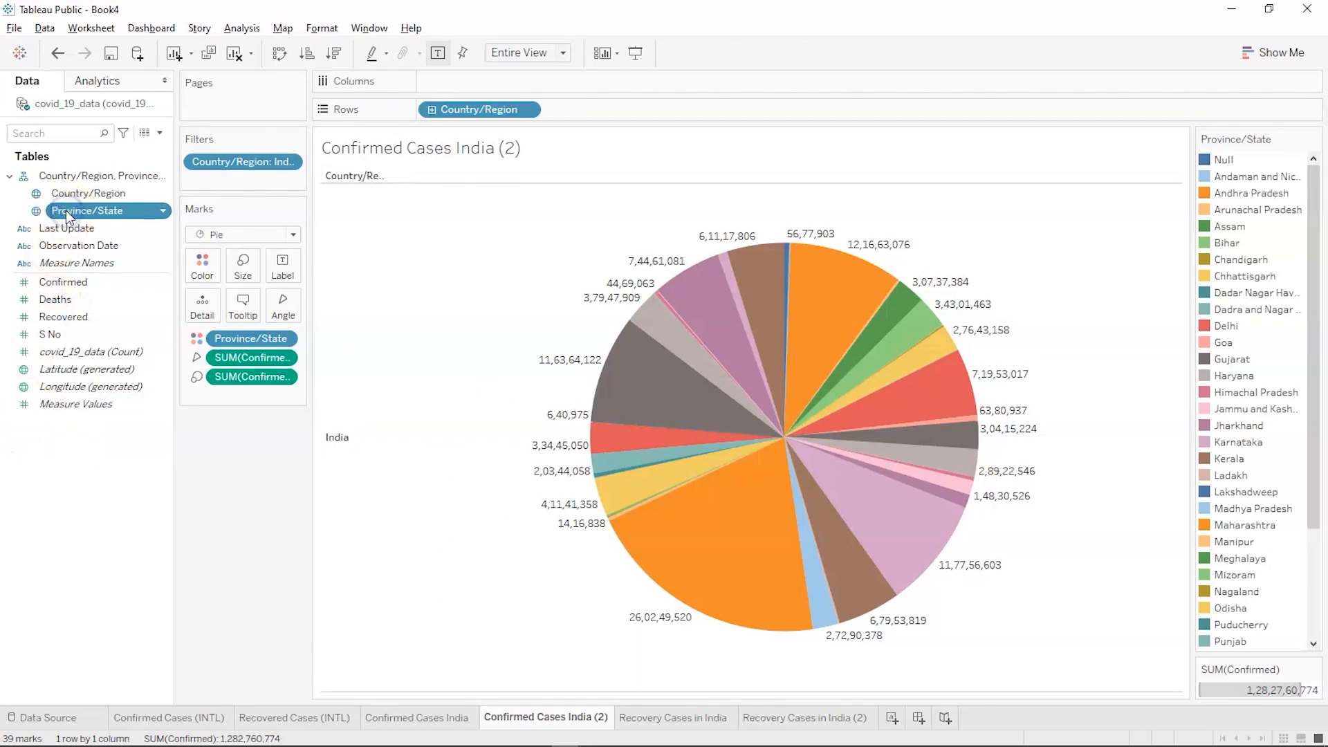
pyautogui.moveTo(65, 211); pyautogui.dragTo(197, 302)
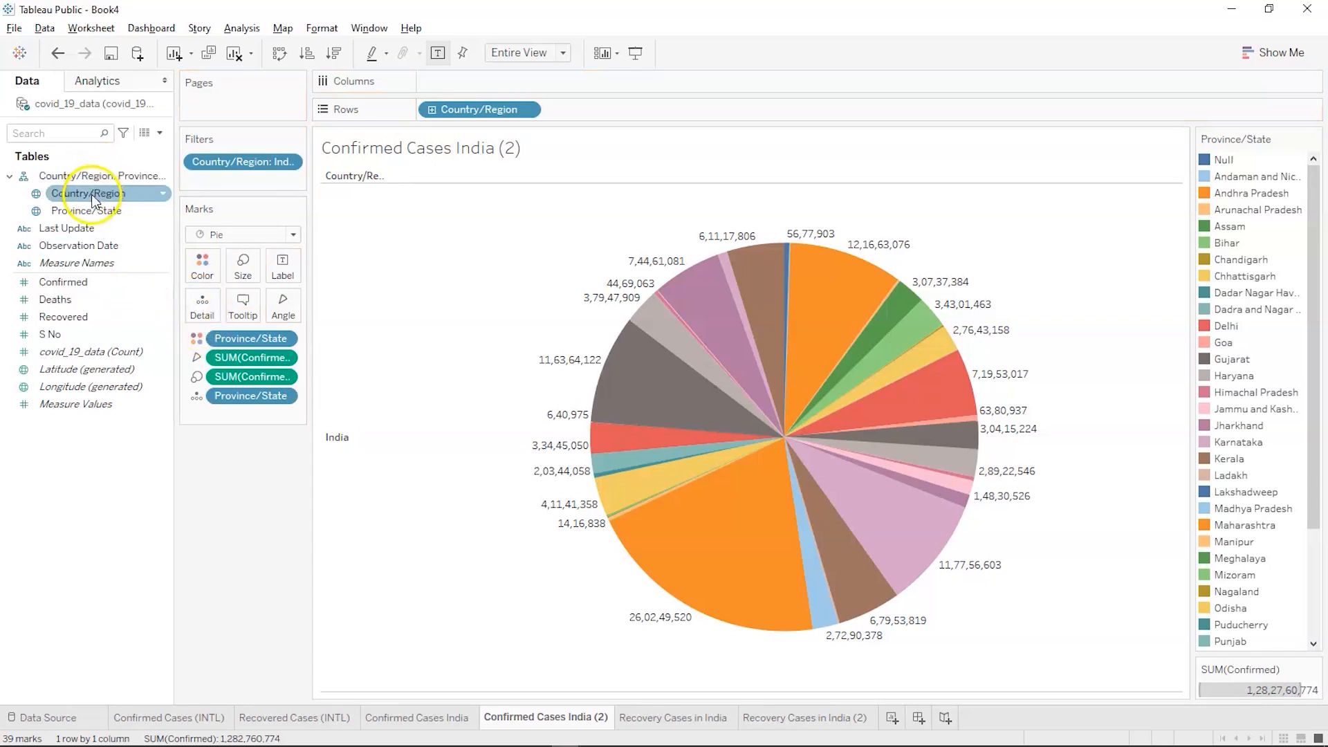
pyautogui.moveTo(91, 210); pyautogui.dragTo(289, 266)
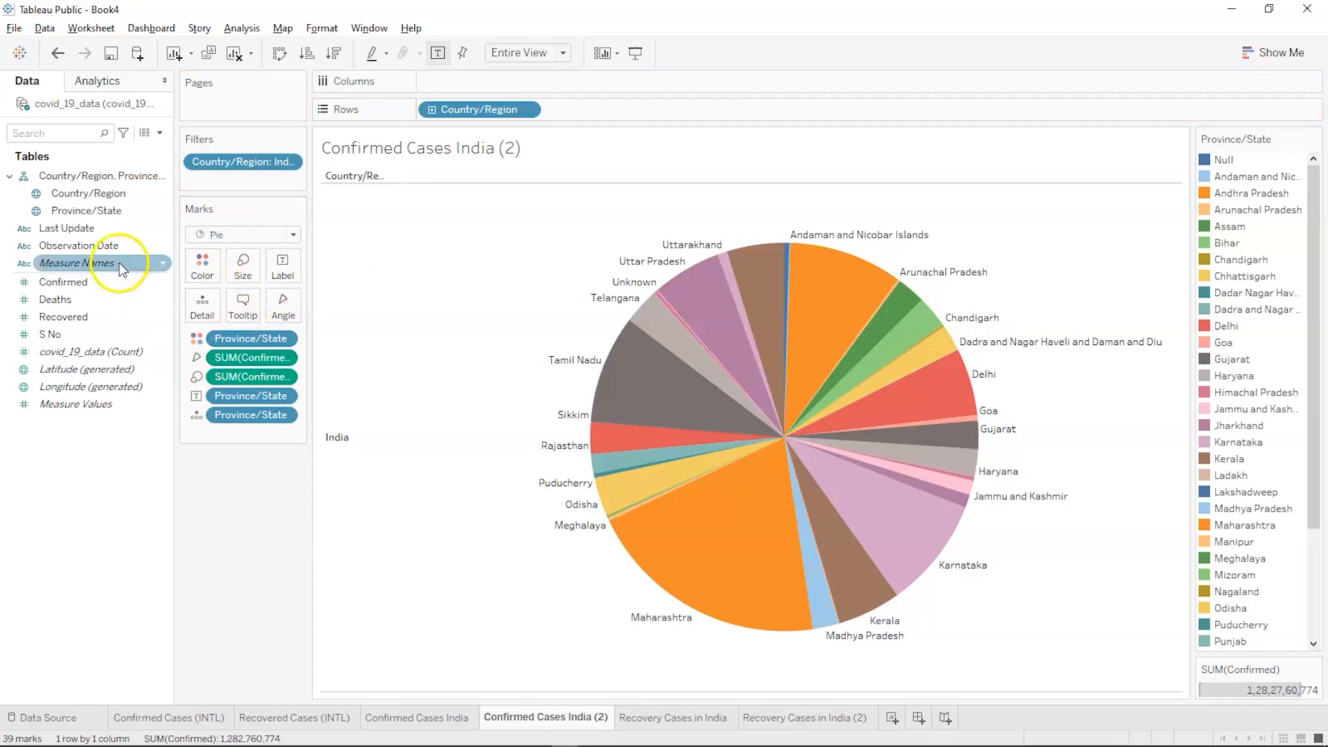
pyautogui.moveTo(81, 315); pyautogui.dragTo(274, 264)
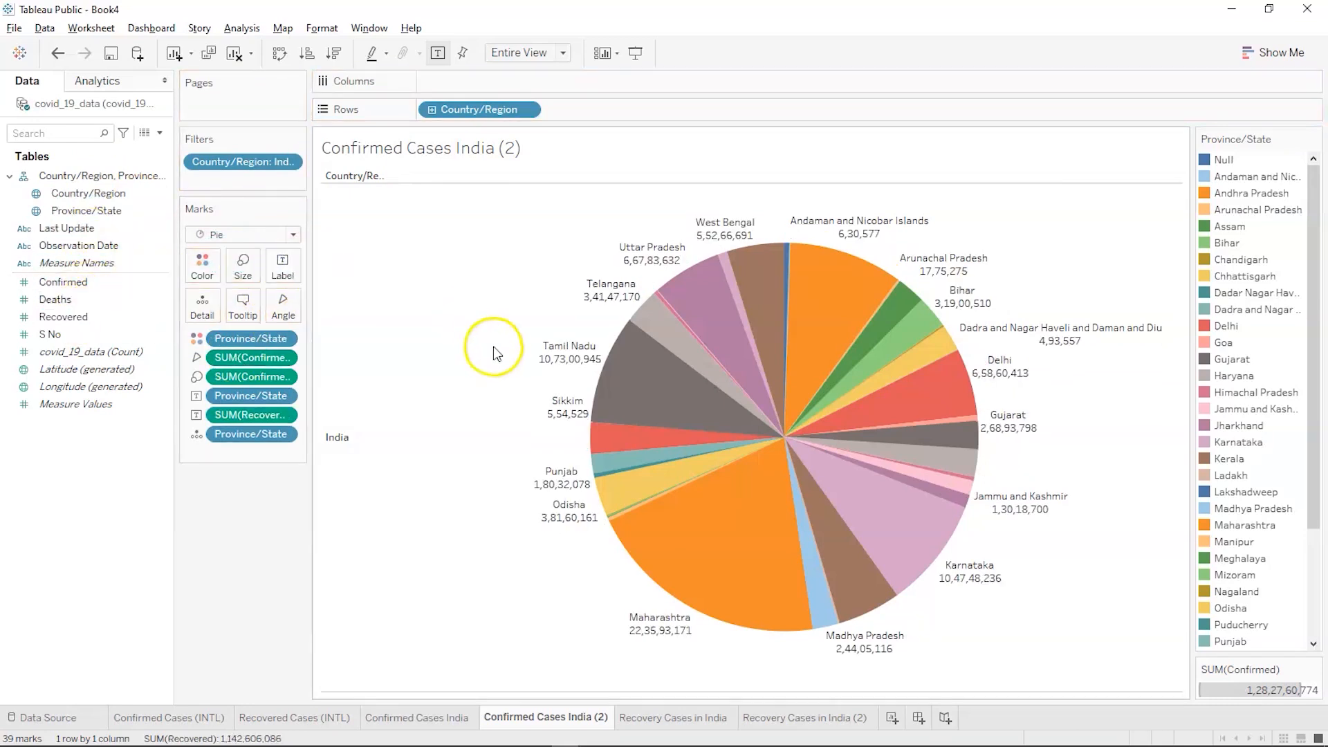
# Turn the table on the Recovery Cases in India (2) sheet into a packed bubbles chart
pyautogui.moveTo(640, 253)
pyautogui.click(758, 712)
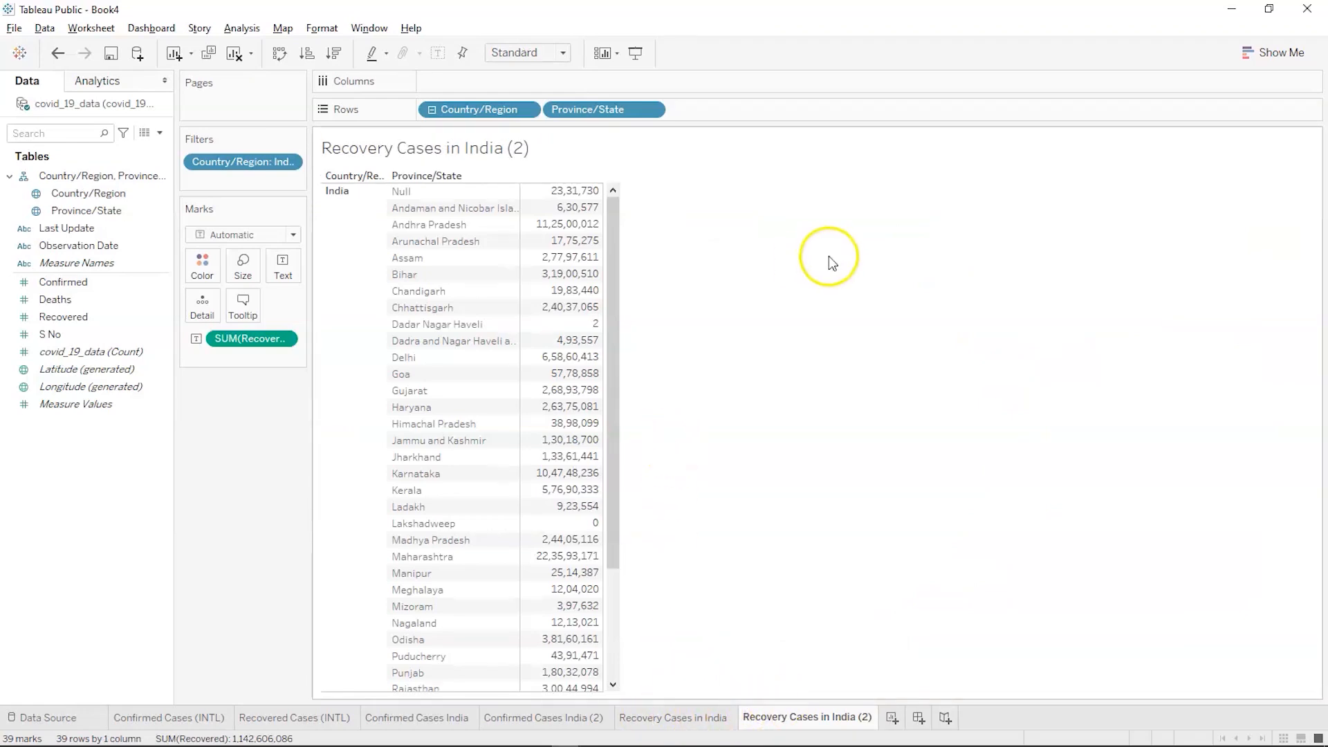
pyautogui.click(1273, 56)
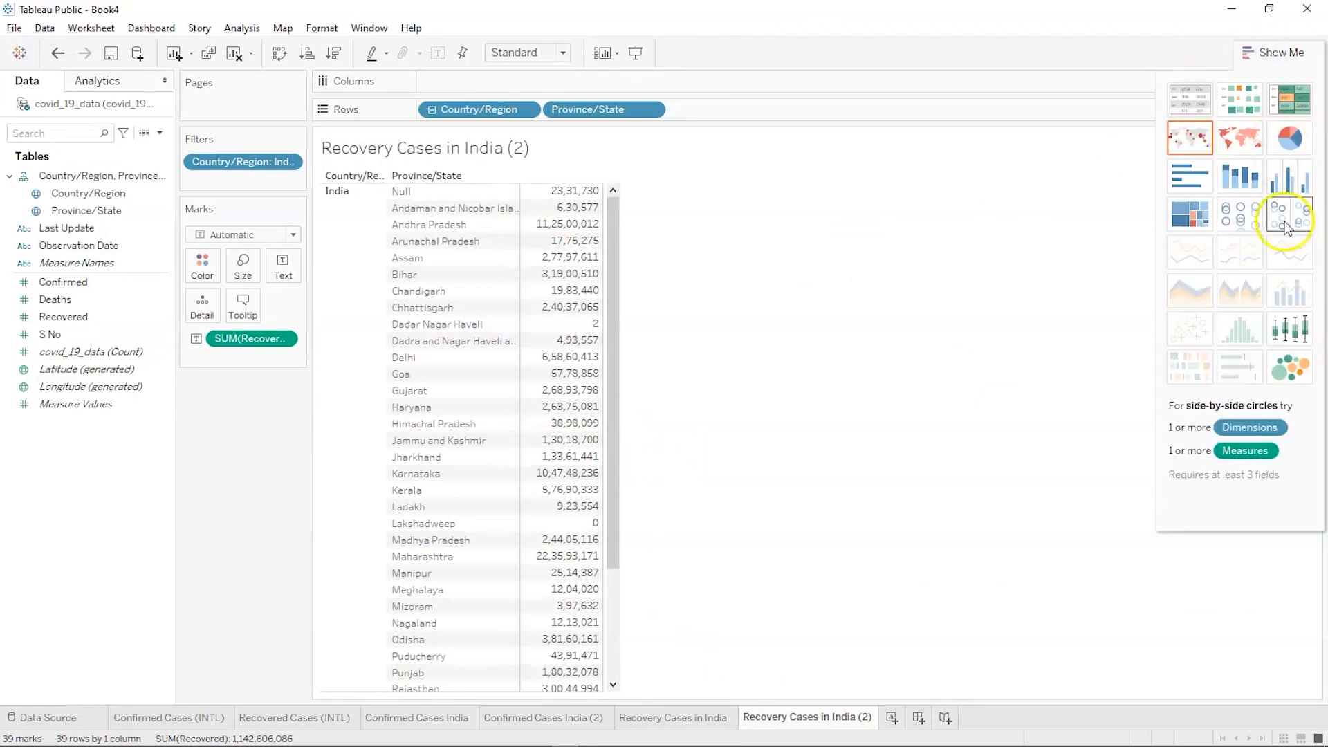
pyautogui.click(1289, 374)
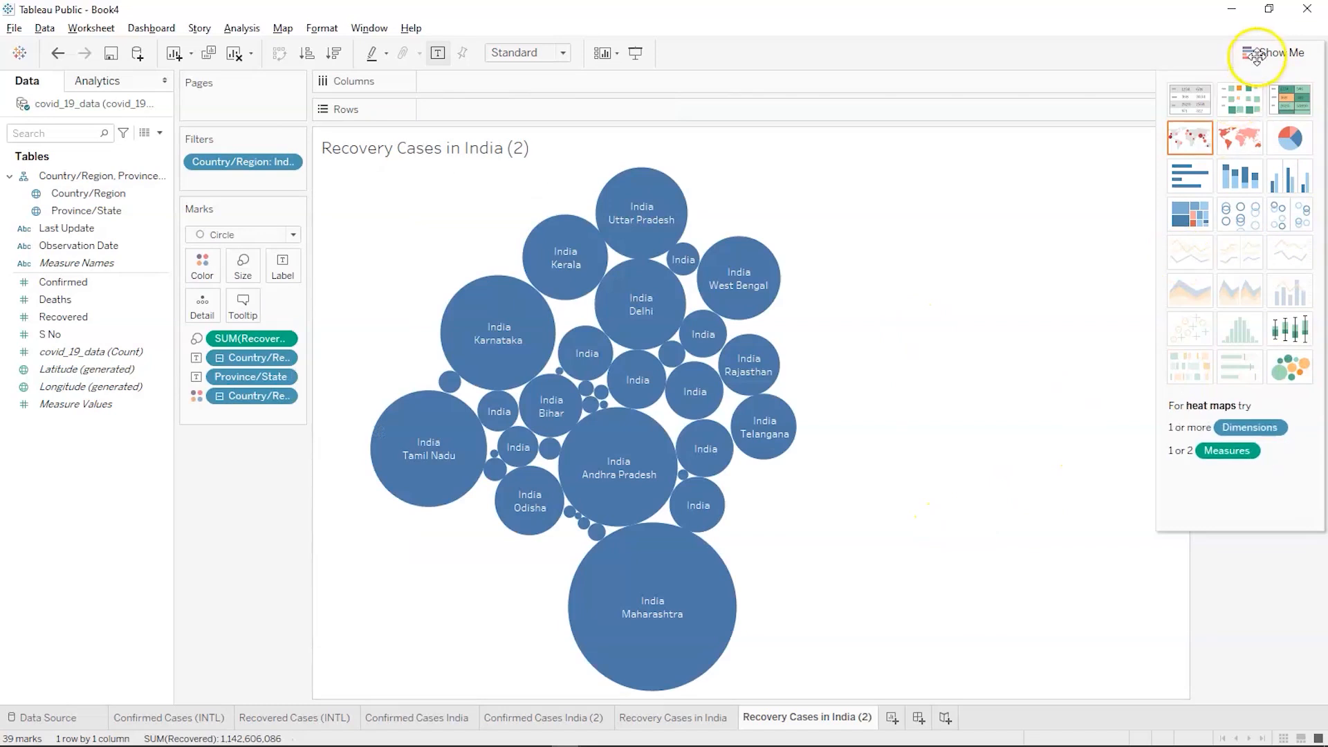
pyautogui.click(1257, 56)
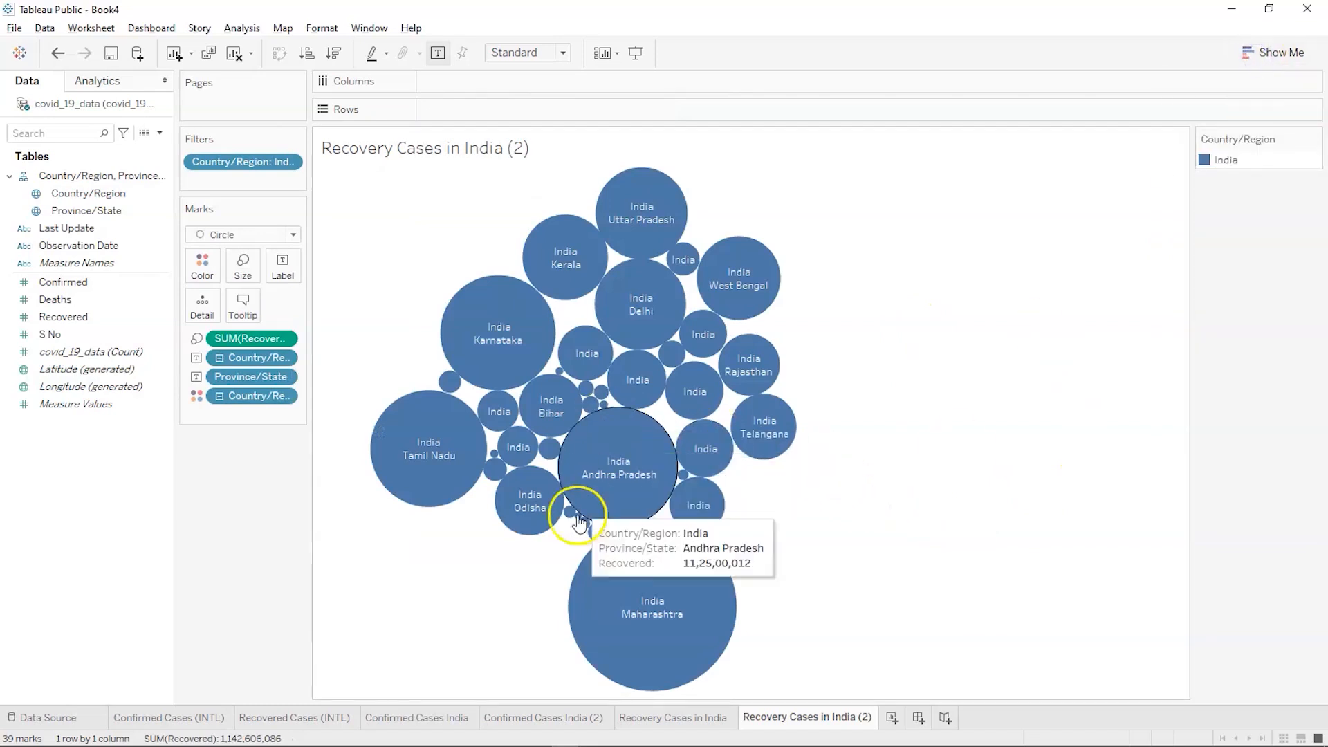
# Color the recovery bubbles by Province/State instead of Country/Region
pyautogui.moveTo(675, 581)
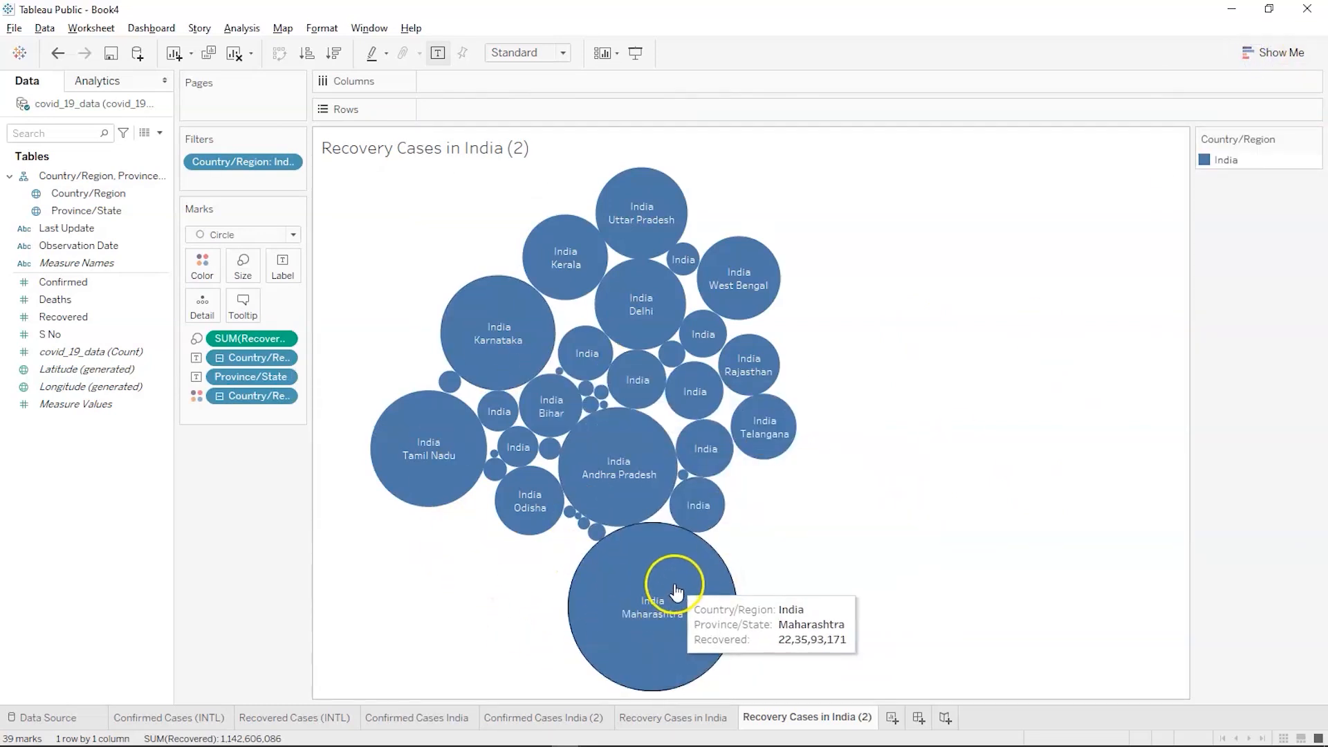
pyautogui.moveTo(653, 525)
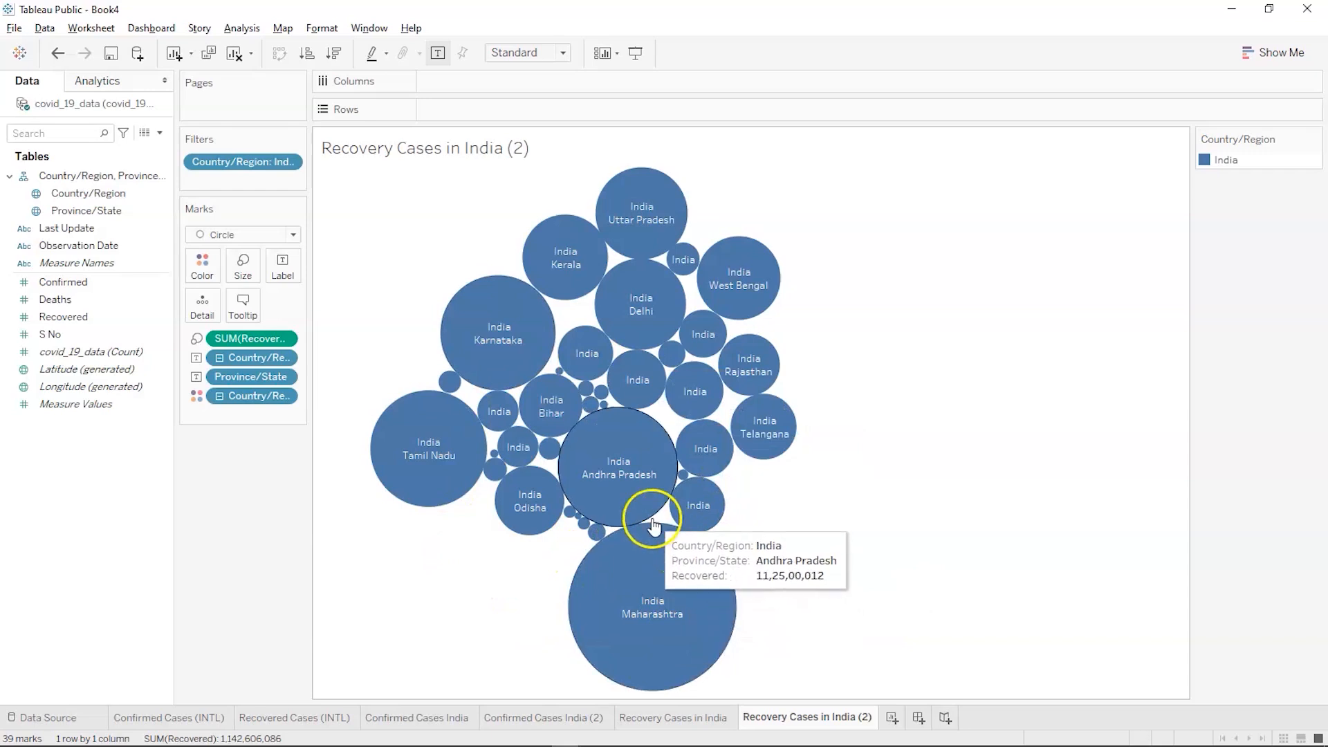
pyautogui.moveTo(637, 554)
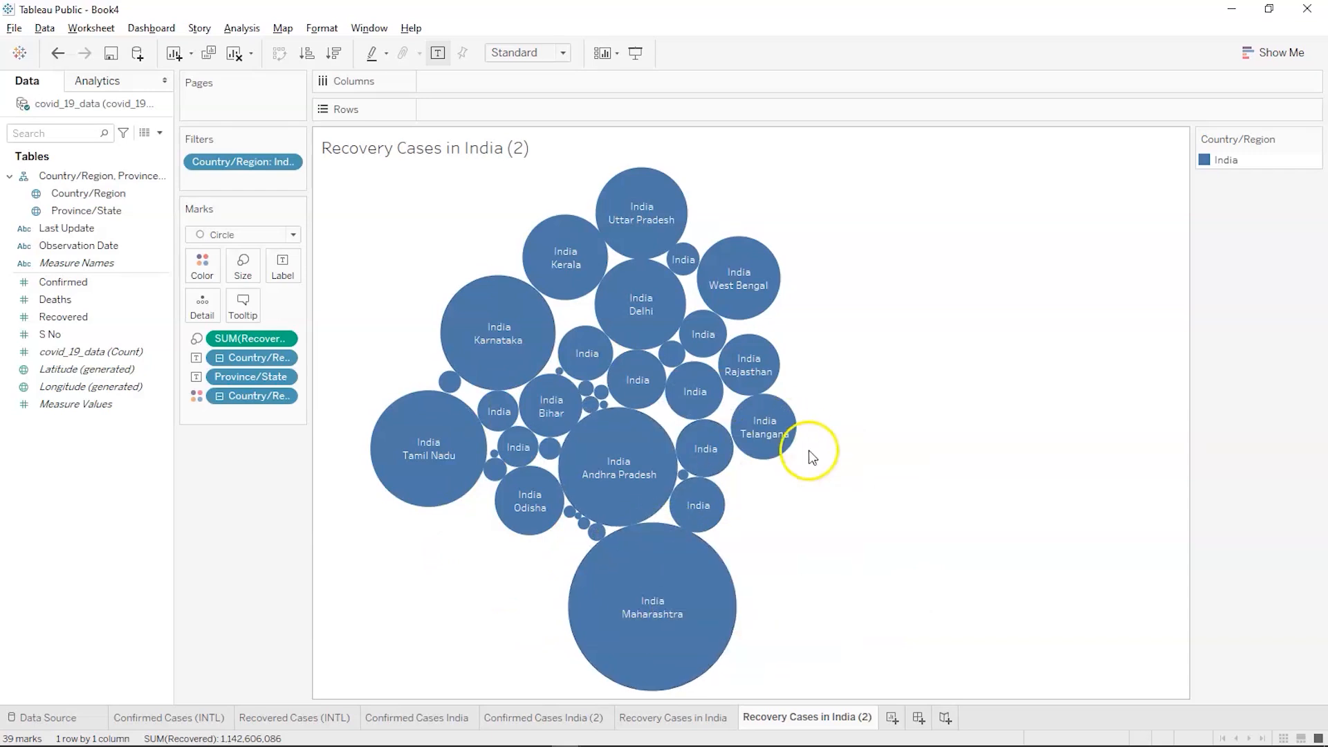
pyautogui.moveTo(561, 531)
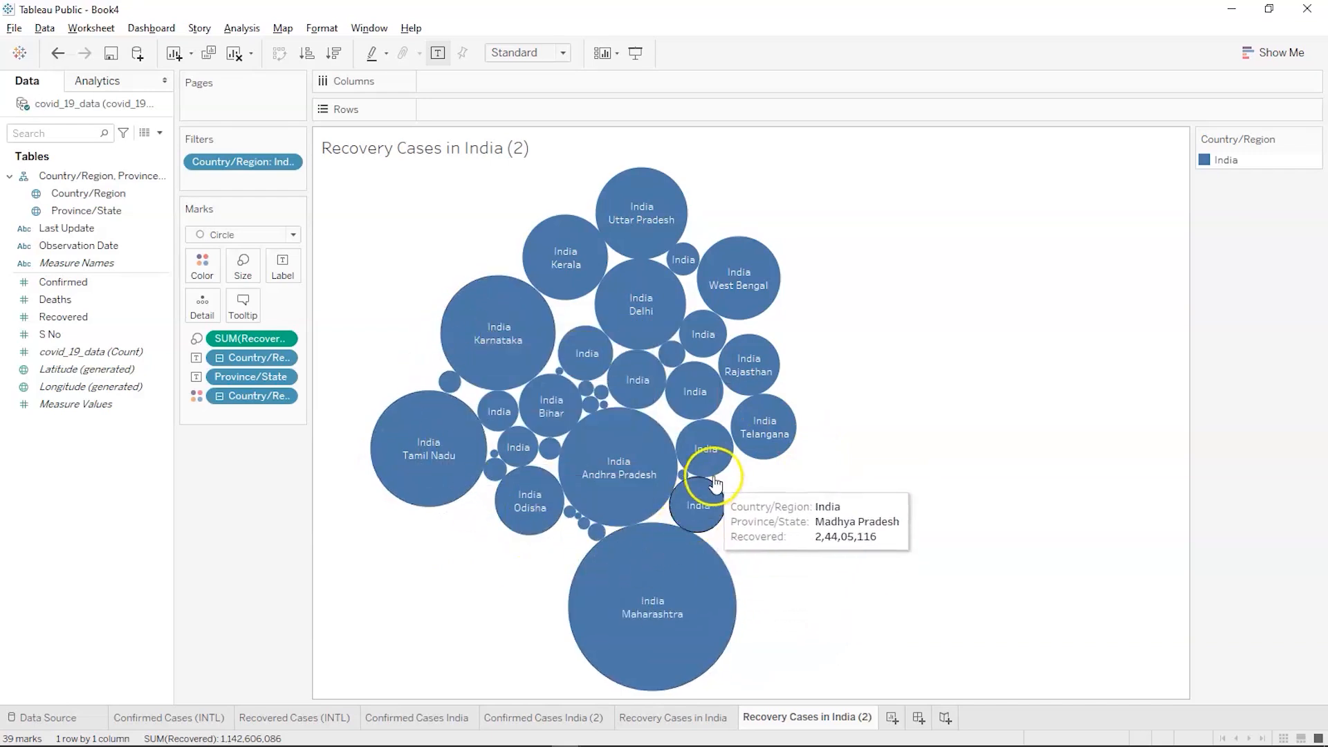
pyautogui.moveTo(599, 399)
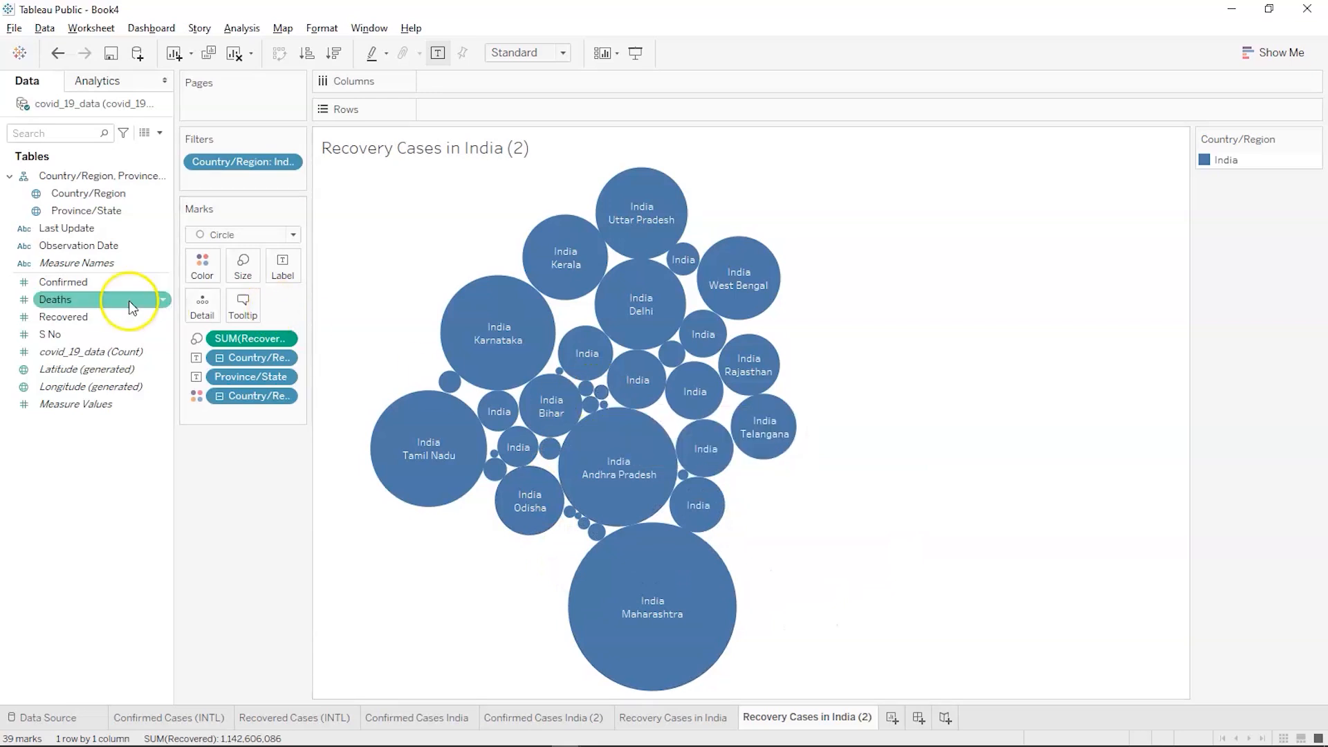
pyautogui.click(110, 213)
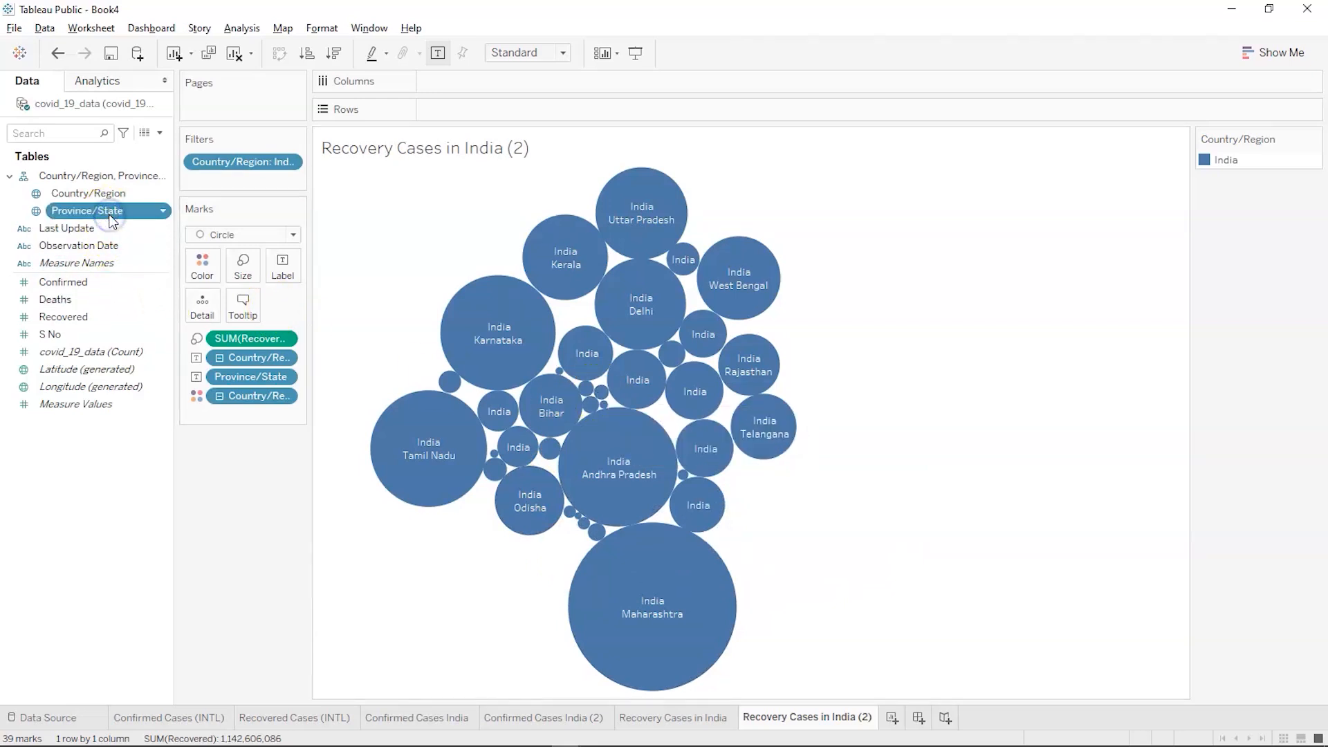
pyautogui.moveTo(111, 219); pyautogui.dragTo(205, 265)
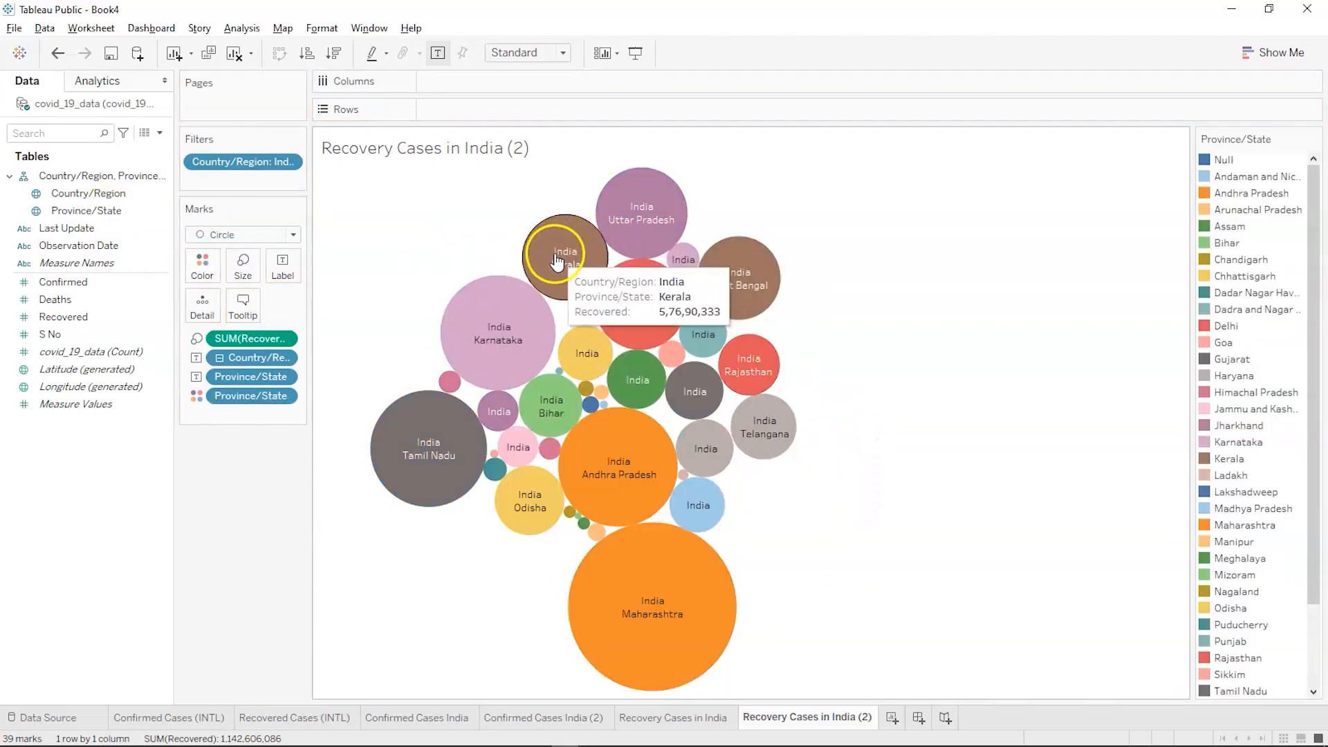
# Add Recovered to the bubble labels and inspect the state bubbles
pyautogui.moveTo(553, 256)
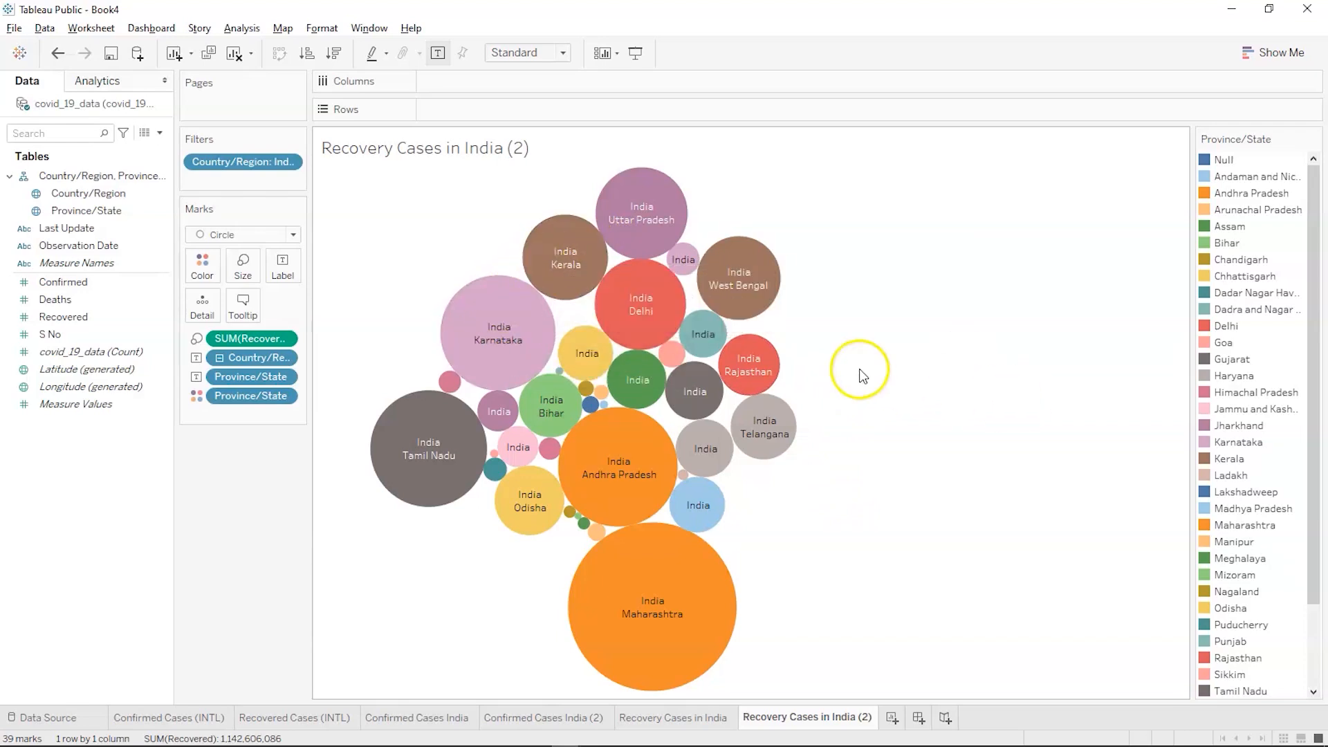
pyautogui.moveTo(543, 453)
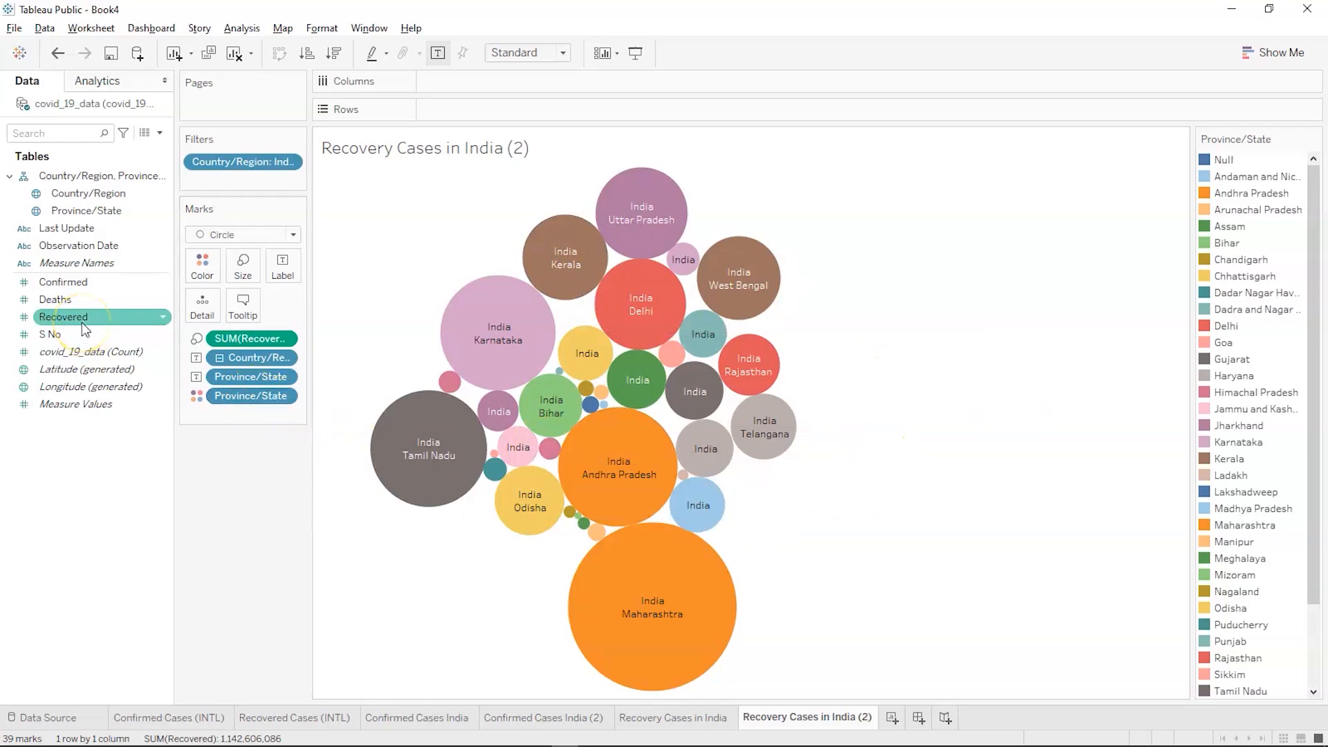
pyautogui.moveTo(85, 330); pyautogui.dragTo(283, 271)
pyautogui.moveTo(478, 343)
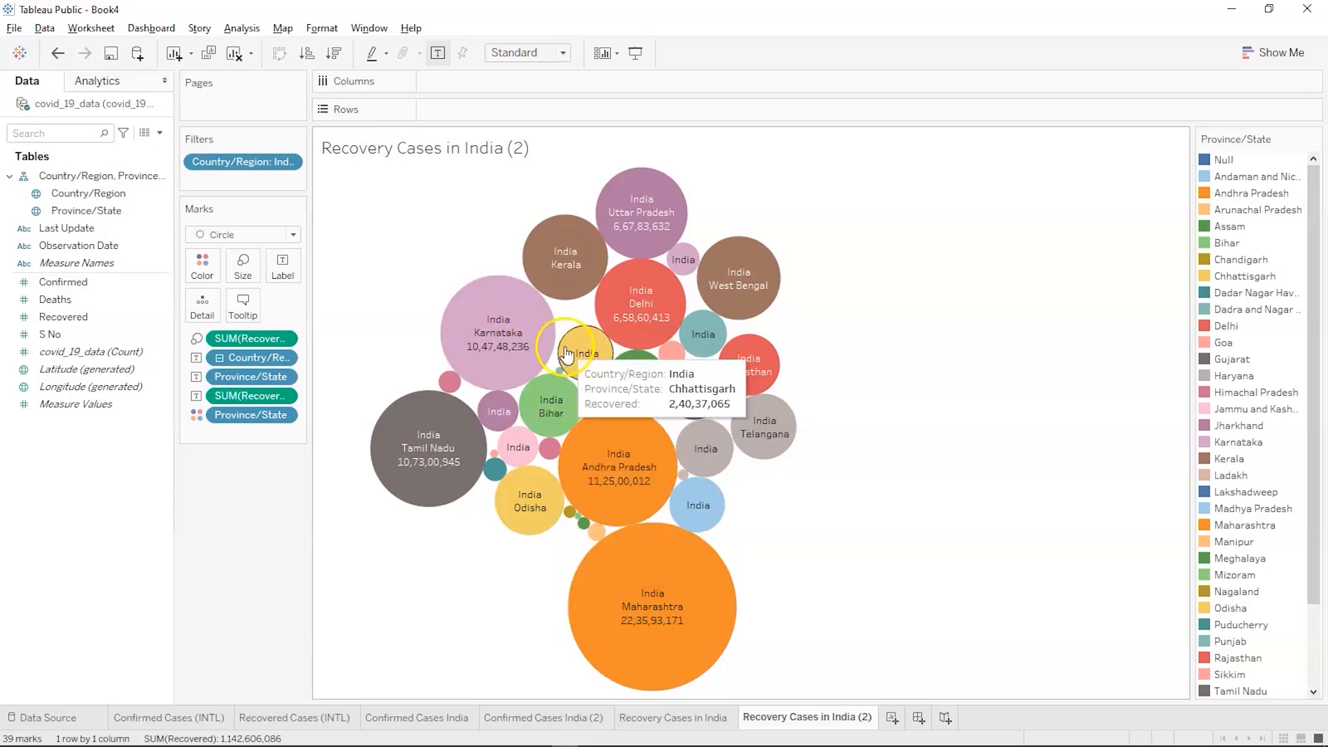
pyautogui.moveTo(612, 602)
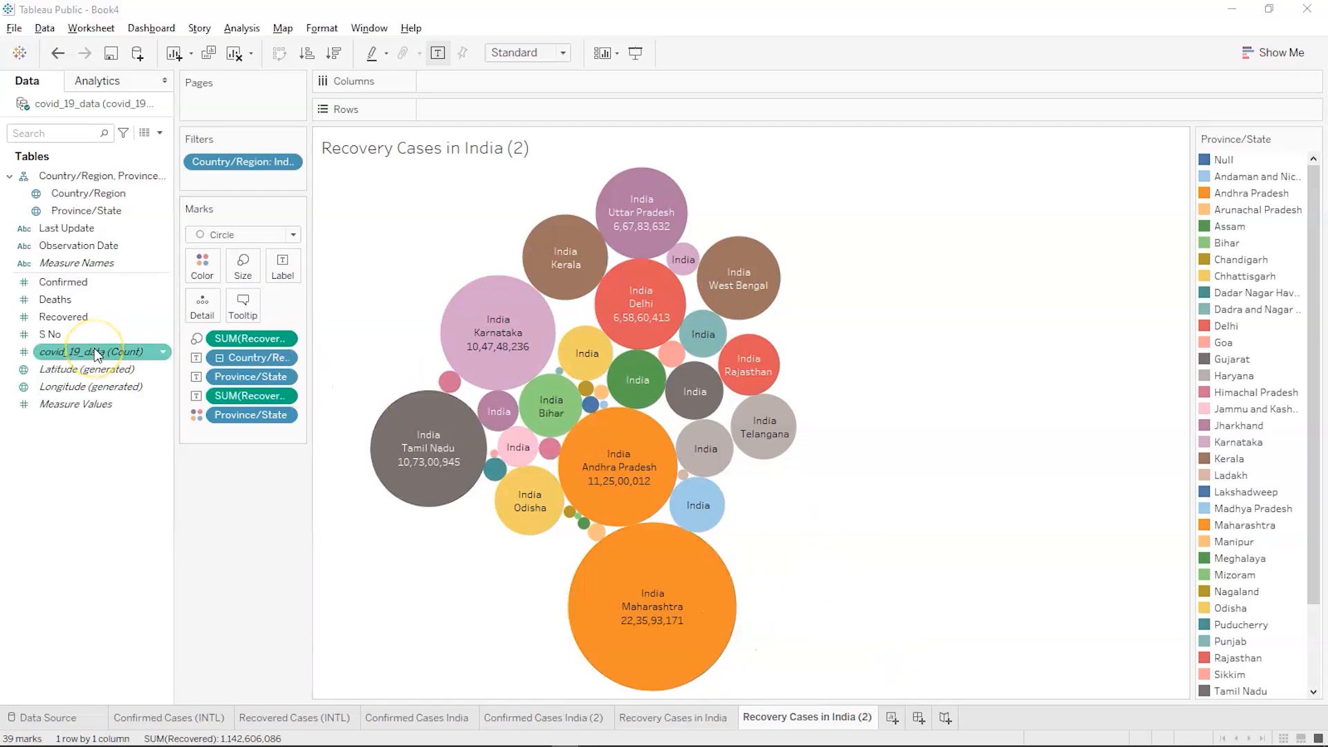
# Switch to the PowerPoint slide show, review the COVID-19 data questions, and return to the Book4 workbook in Tableau
pyautogui.hotkey('alt', 'Tab')
pyautogui.press('Tab')
pyautogui.hotkey('shift', 'Tab')
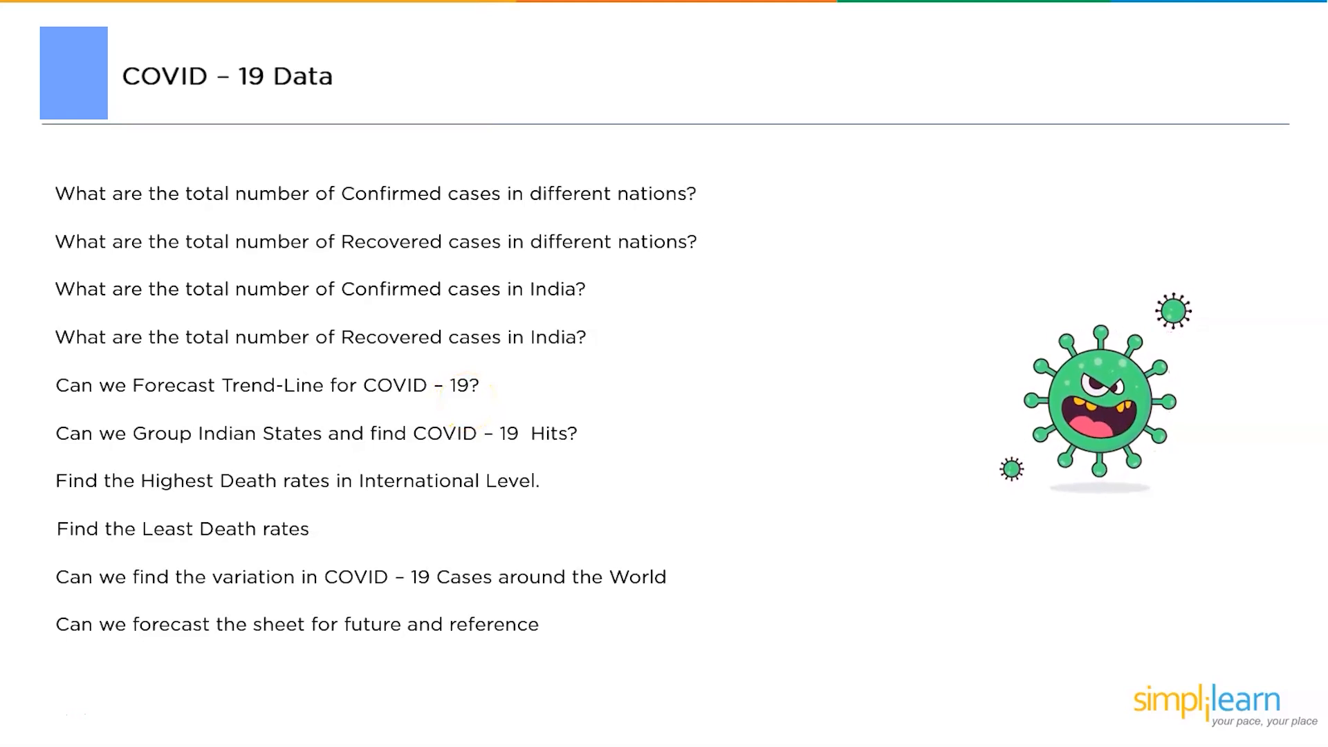
pyautogui.hotkey('alt', 'Tab')
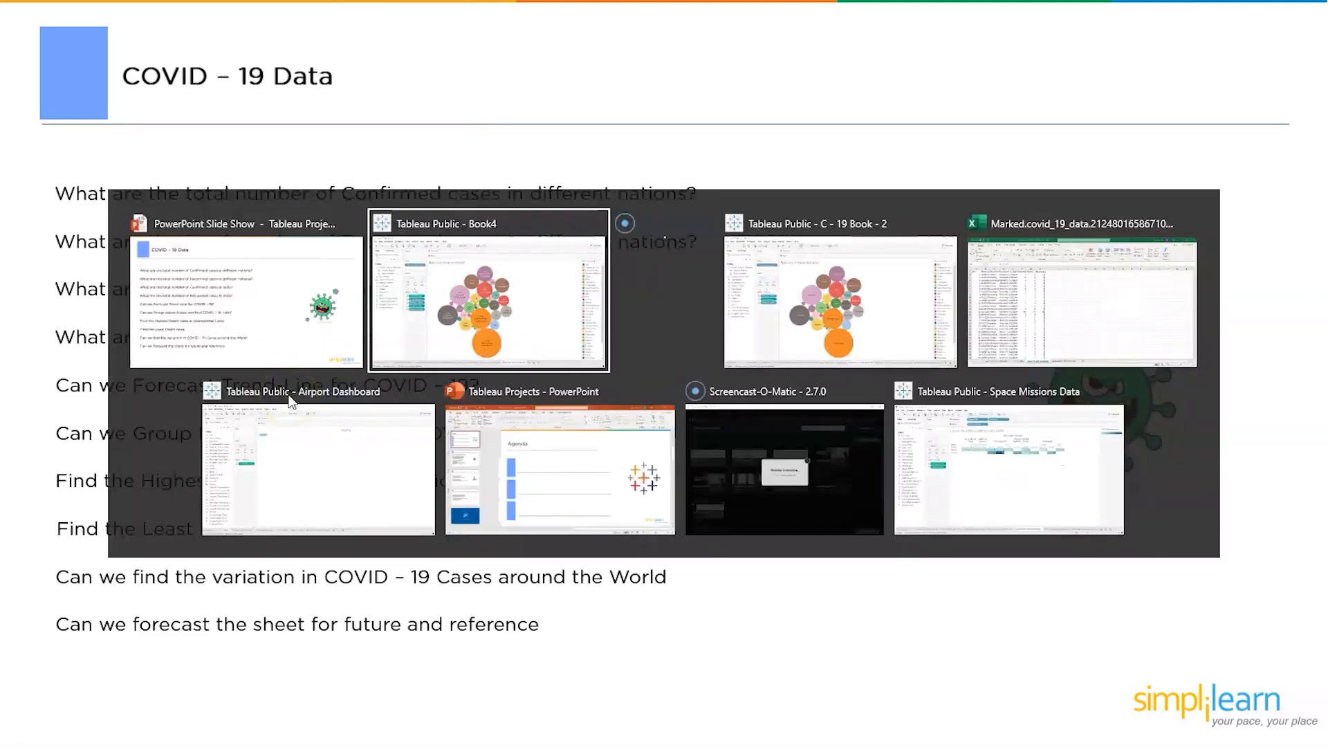
# Add a new worksheet and name it Trend Line
pyautogui.hotkey('ctrl', 'm')
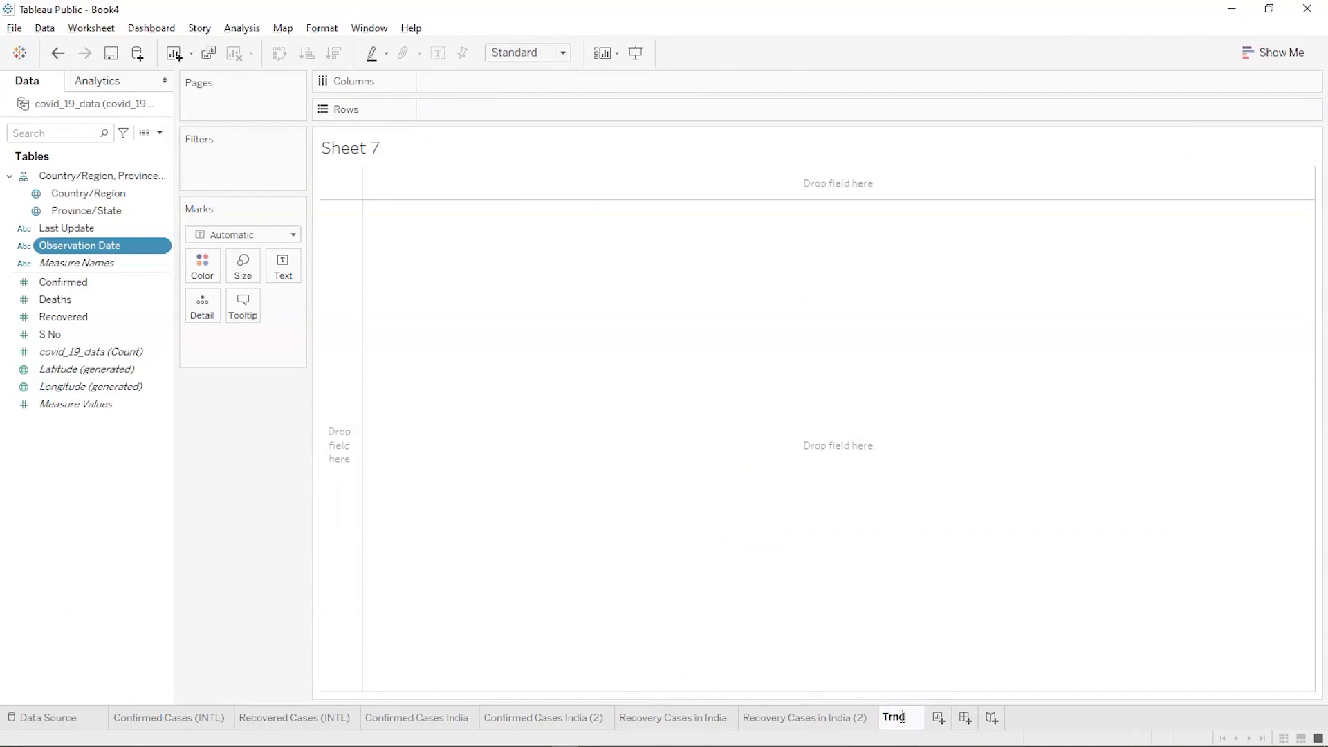
pyautogui.write('Line')
pyautogui.press('Return')
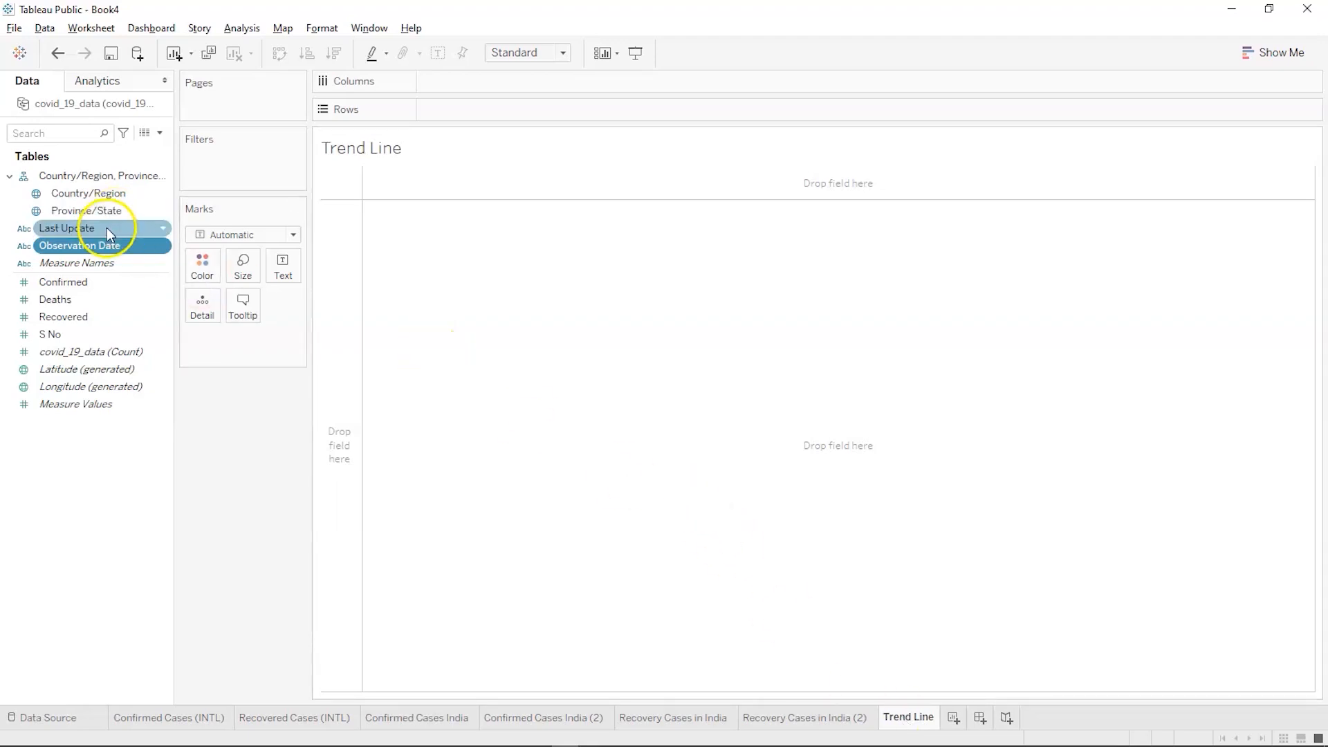
# Select the Last Update and Confirmed fields together and set the mark type to Line
pyautogui.click(98, 243)
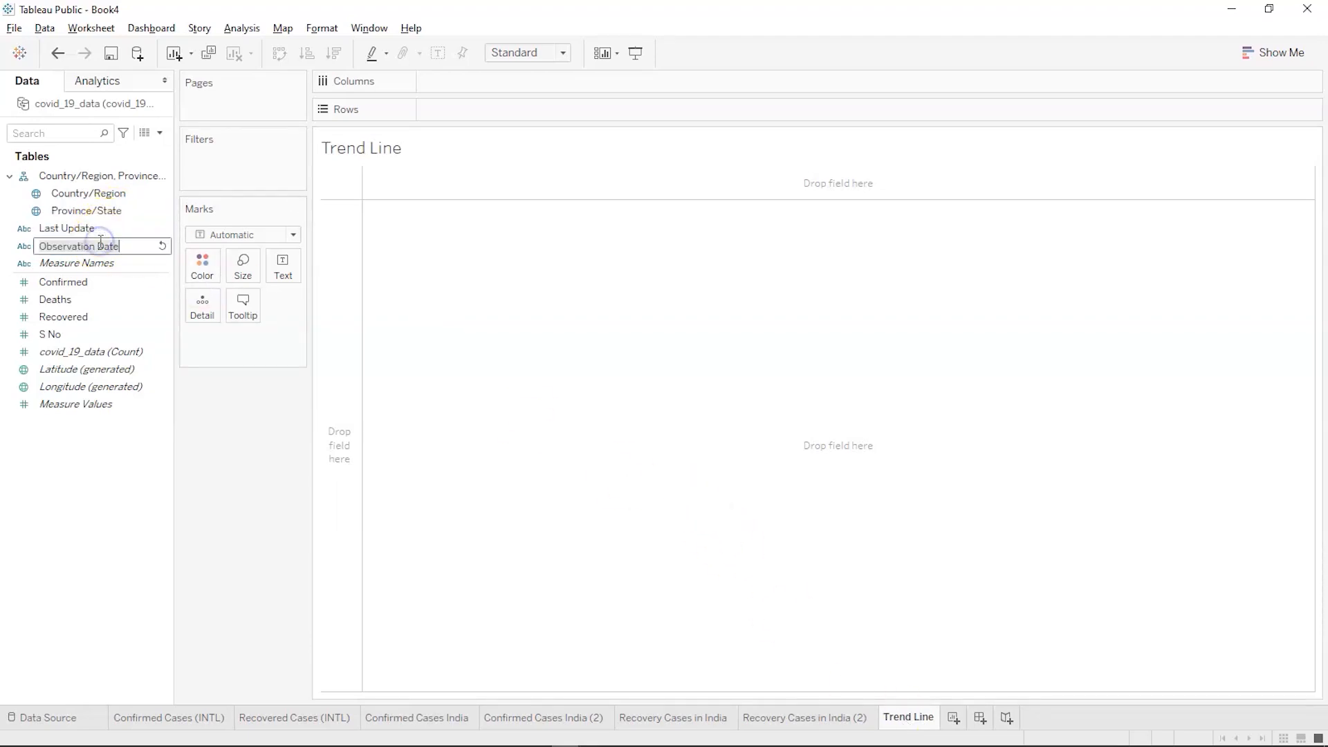
pyautogui.click(98, 301)
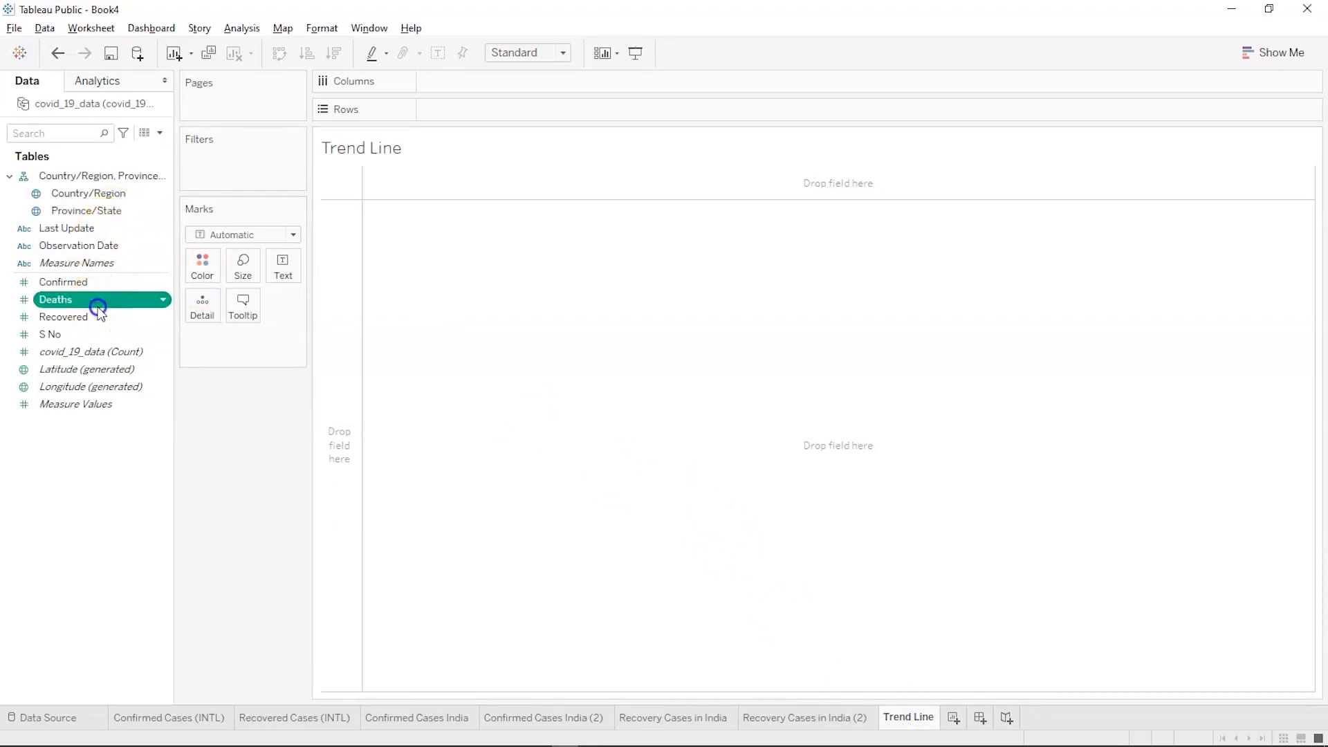
pyautogui.click(98, 250)
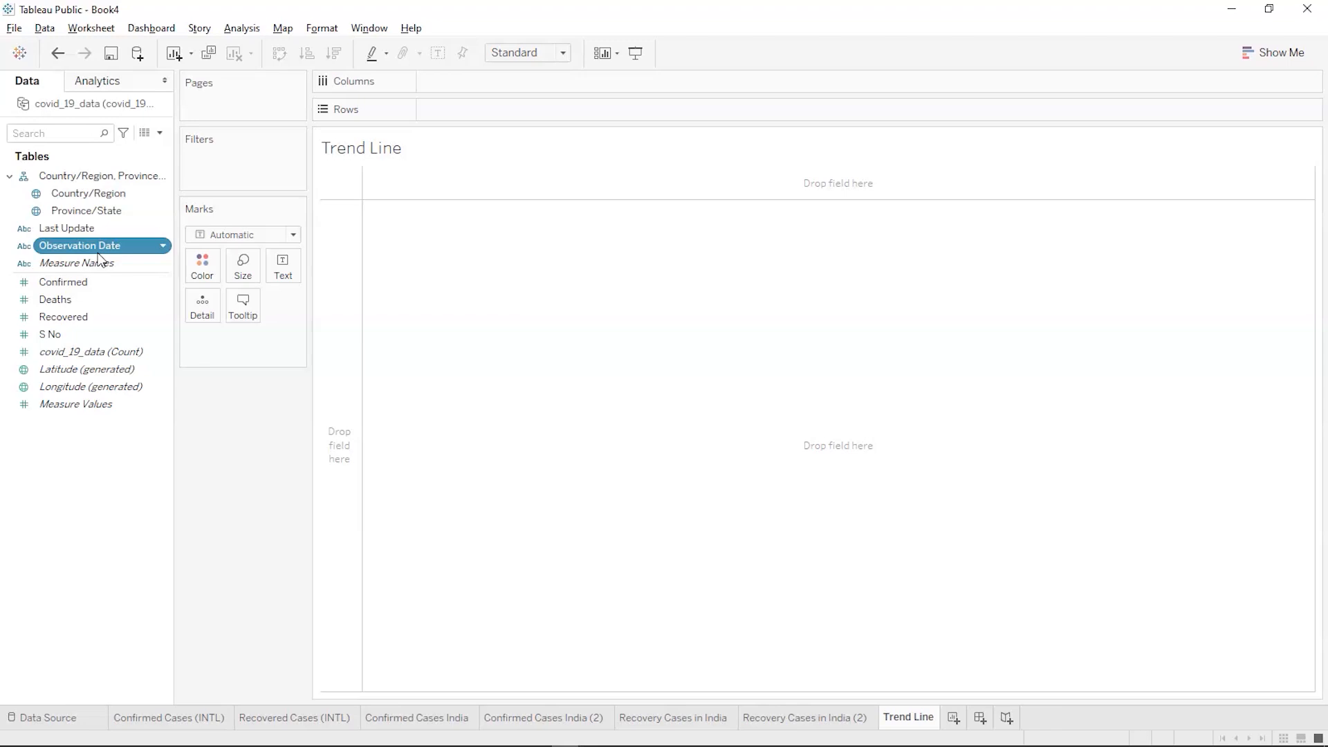
pyautogui.click(70, 227)
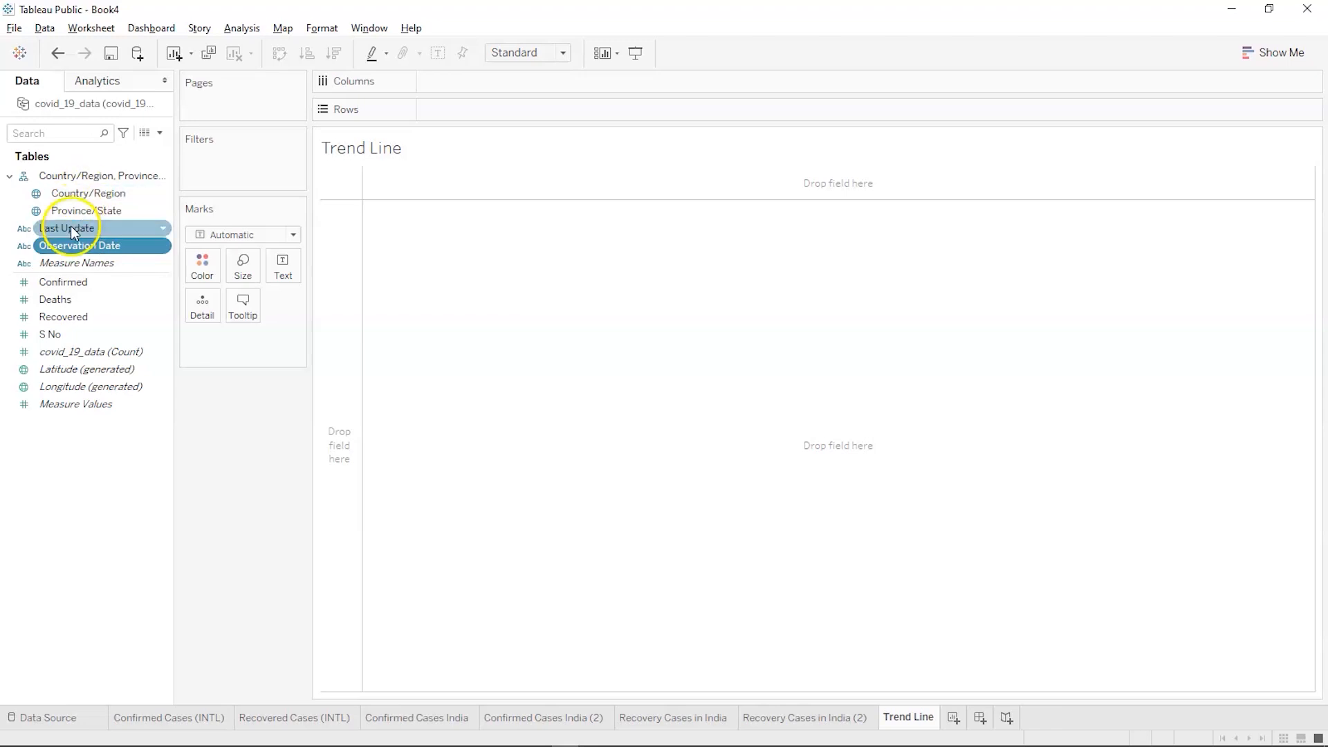
pyautogui.keyDown('ctrl'); pyautogui.click(73, 285); pyautogui.keyUp('ctrl')
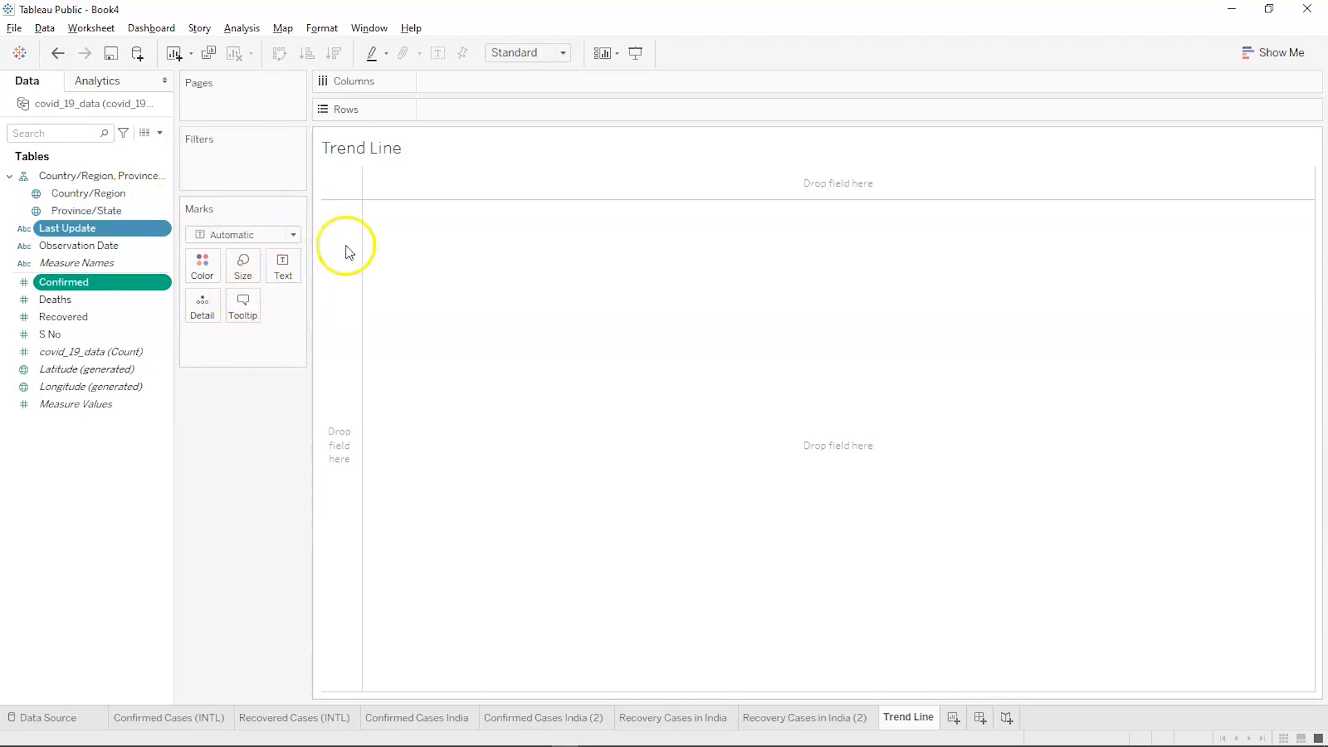
pyautogui.click(294, 236)
pyautogui.click(252, 287)
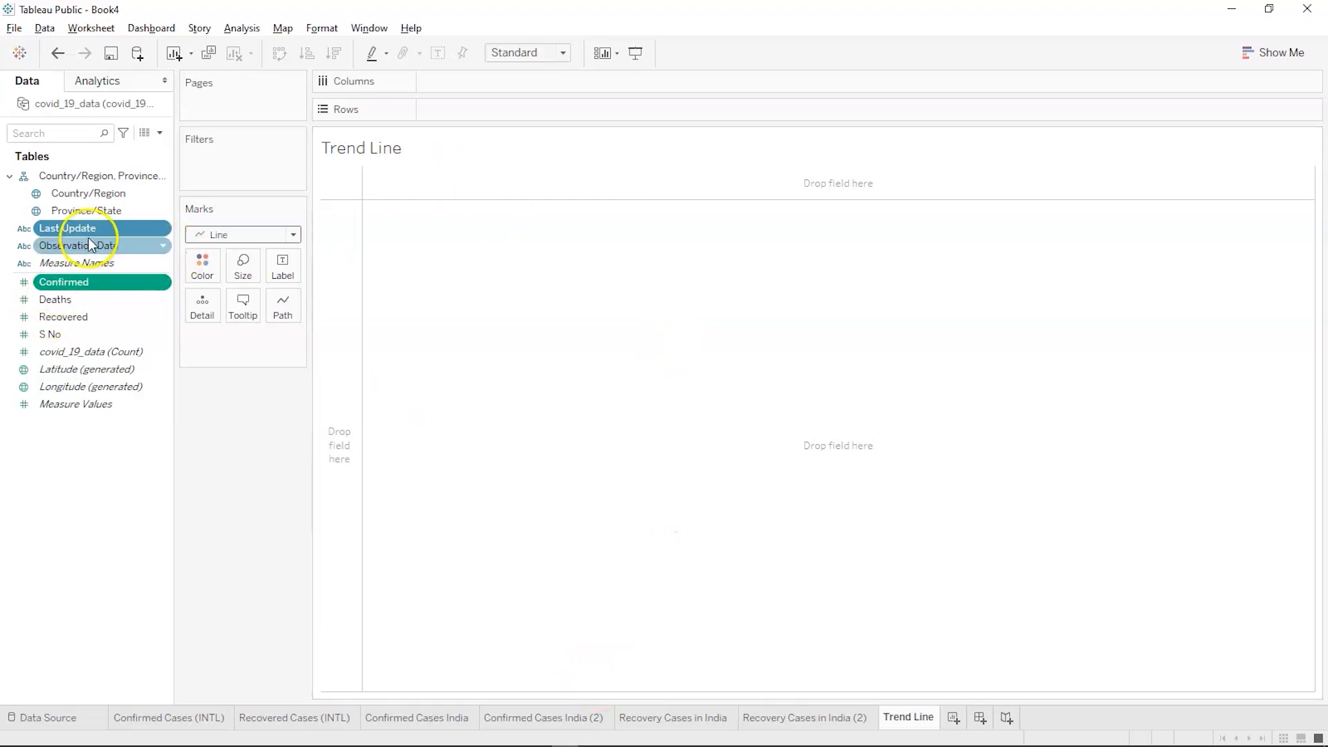
pyautogui.click(1253, 44)
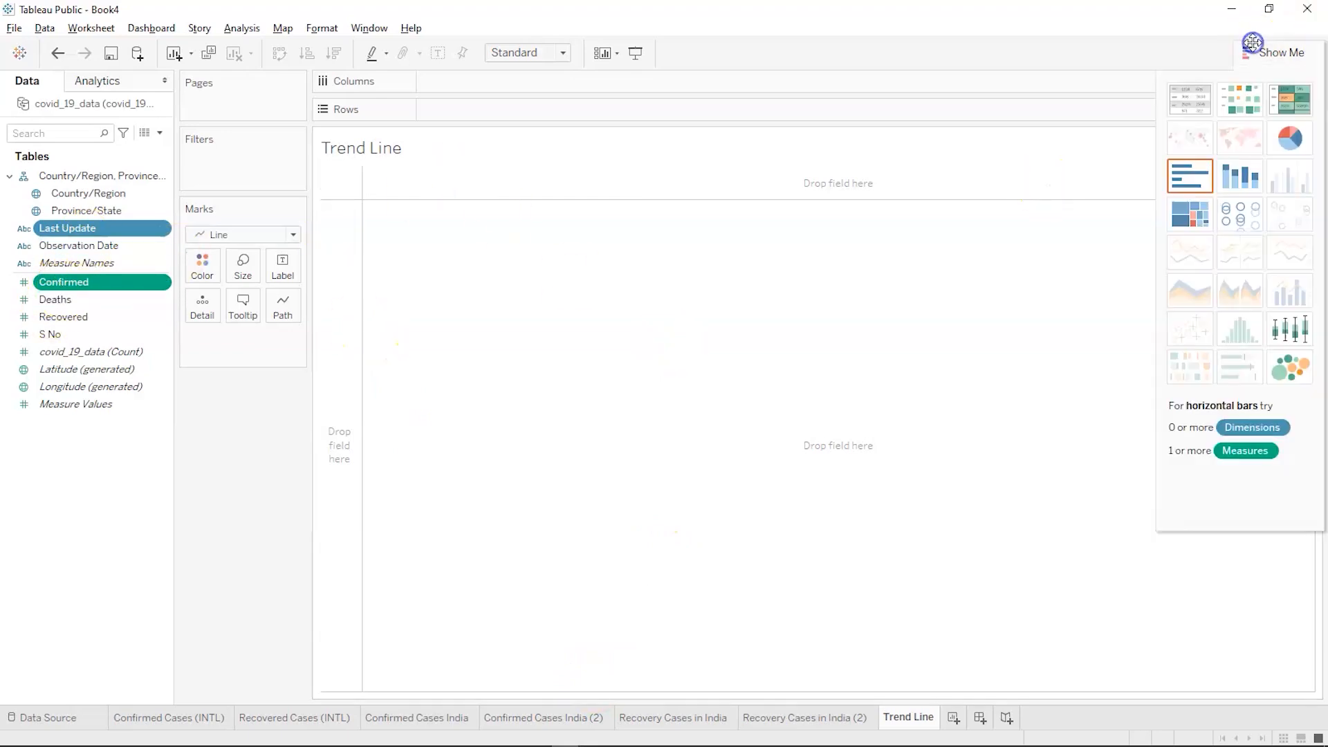
pyautogui.click(597, 357)
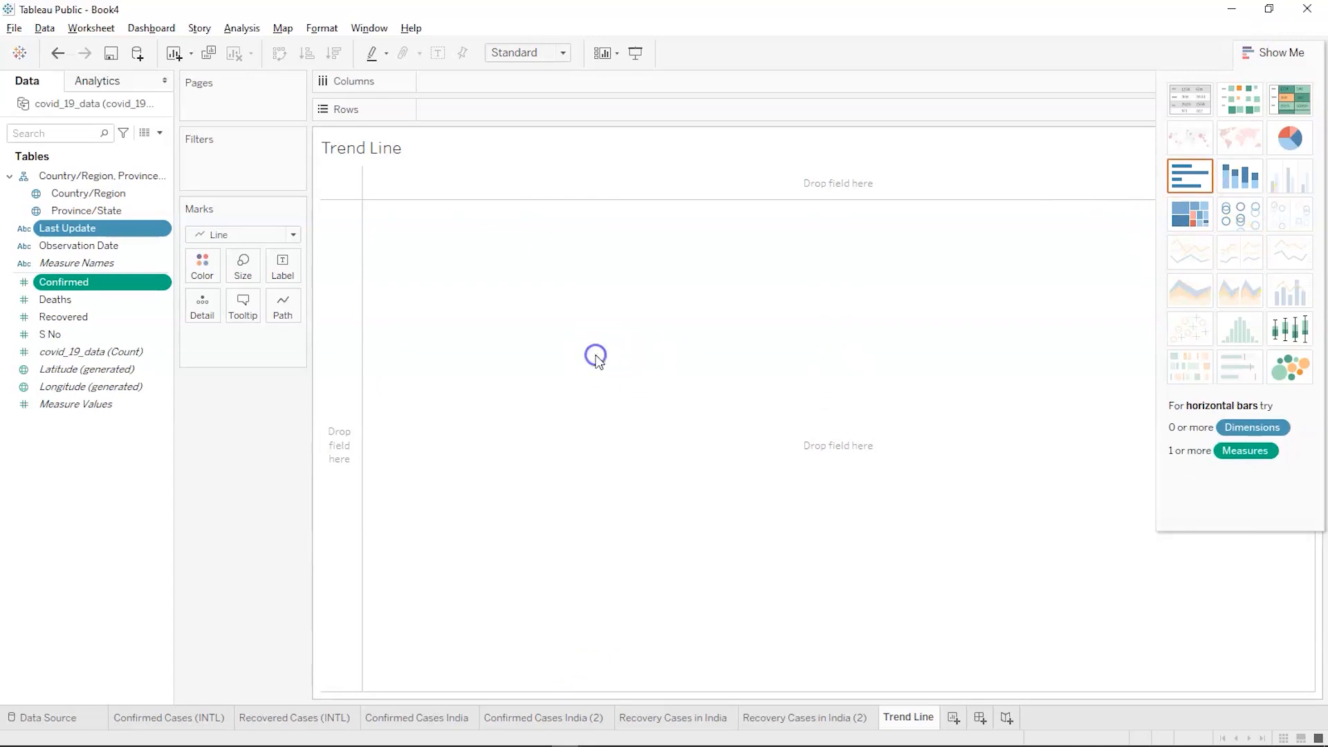
pyautogui.click(1289, 48)
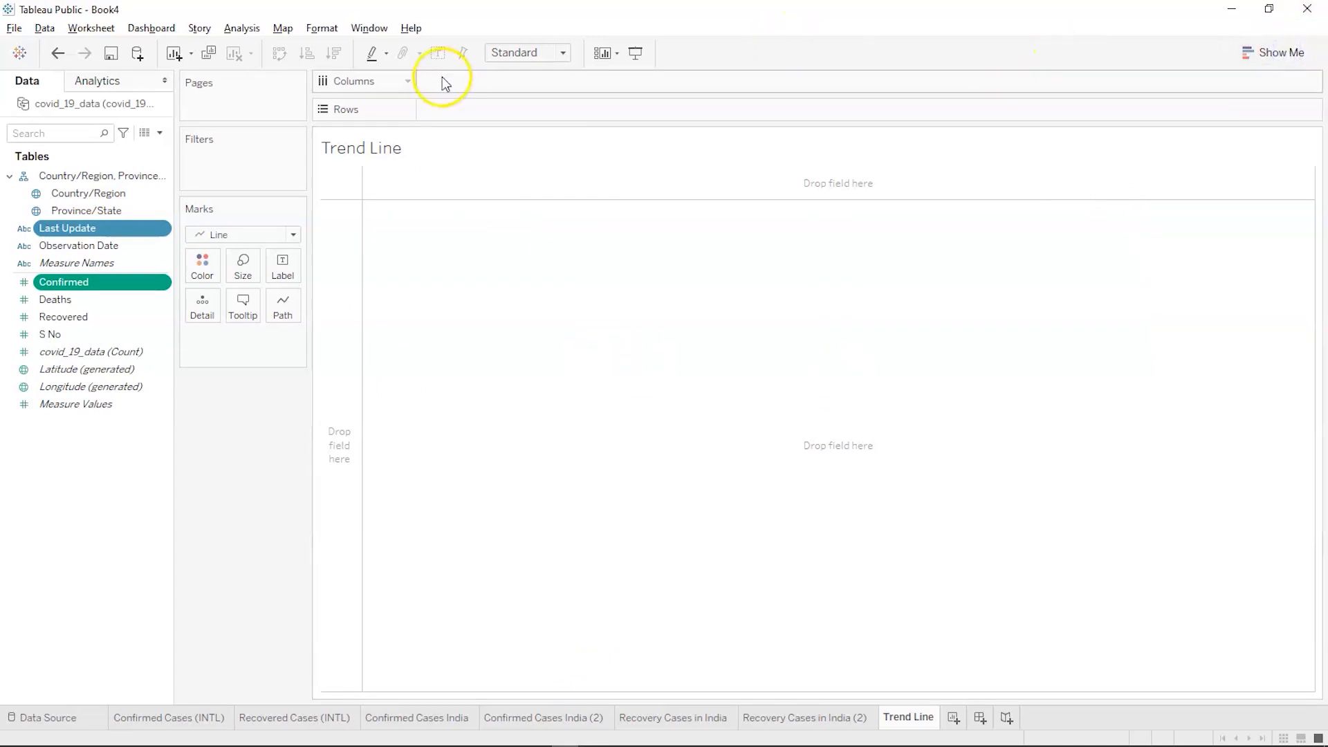
# Place Last Update and Confirmed on the columns of the Trend Line sheet
pyautogui.moveTo(94, 227); pyautogui.dragTo(486, 79)
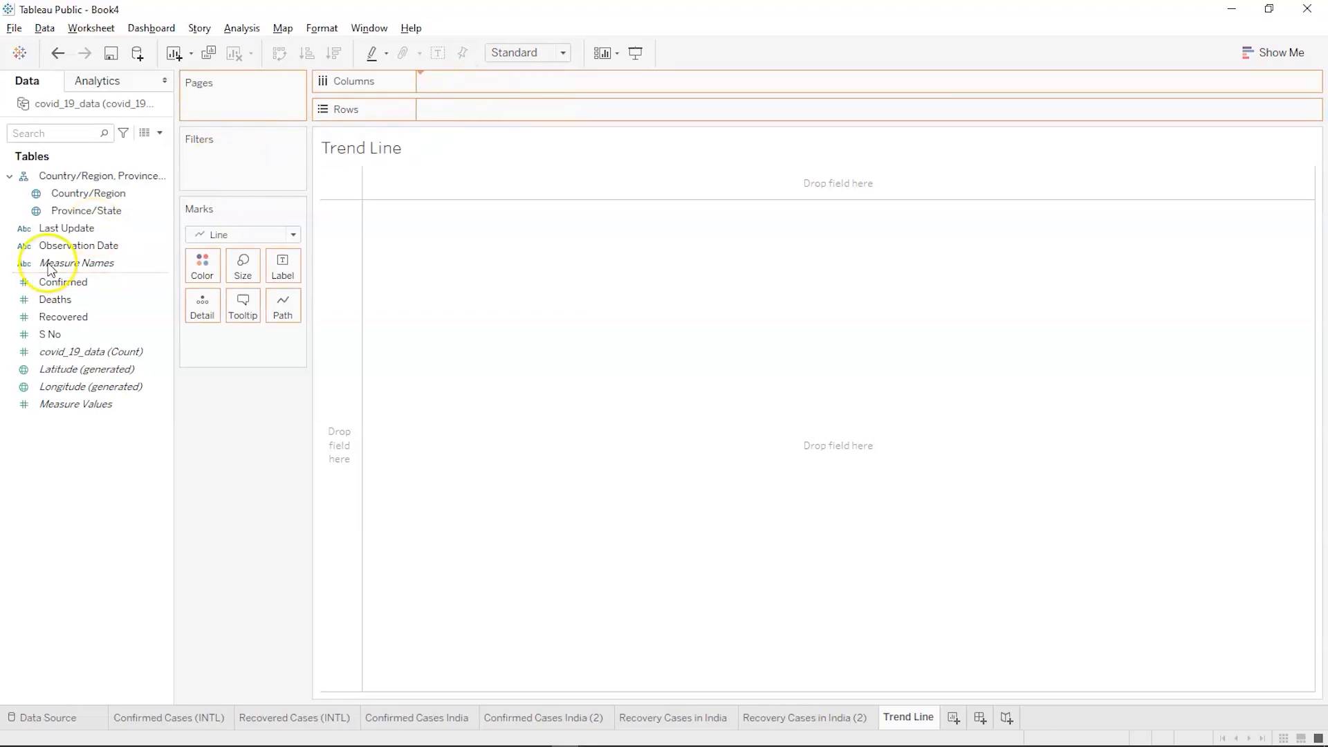
pyautogui.click(78, 228)
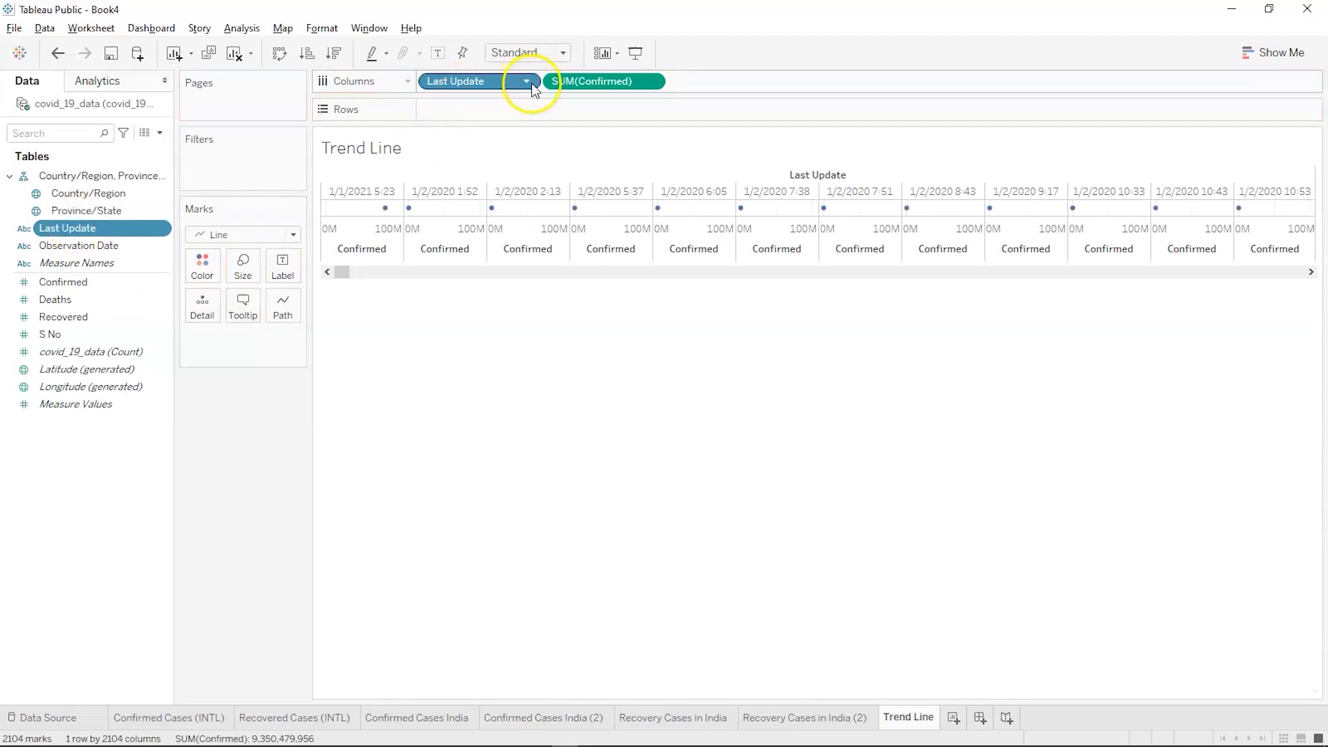
# Move Confirmed from the columns to the rows of the Trend Line sheet
pyautogui.moveTo(557, 82); pyautogui.dragTo(471, 109)
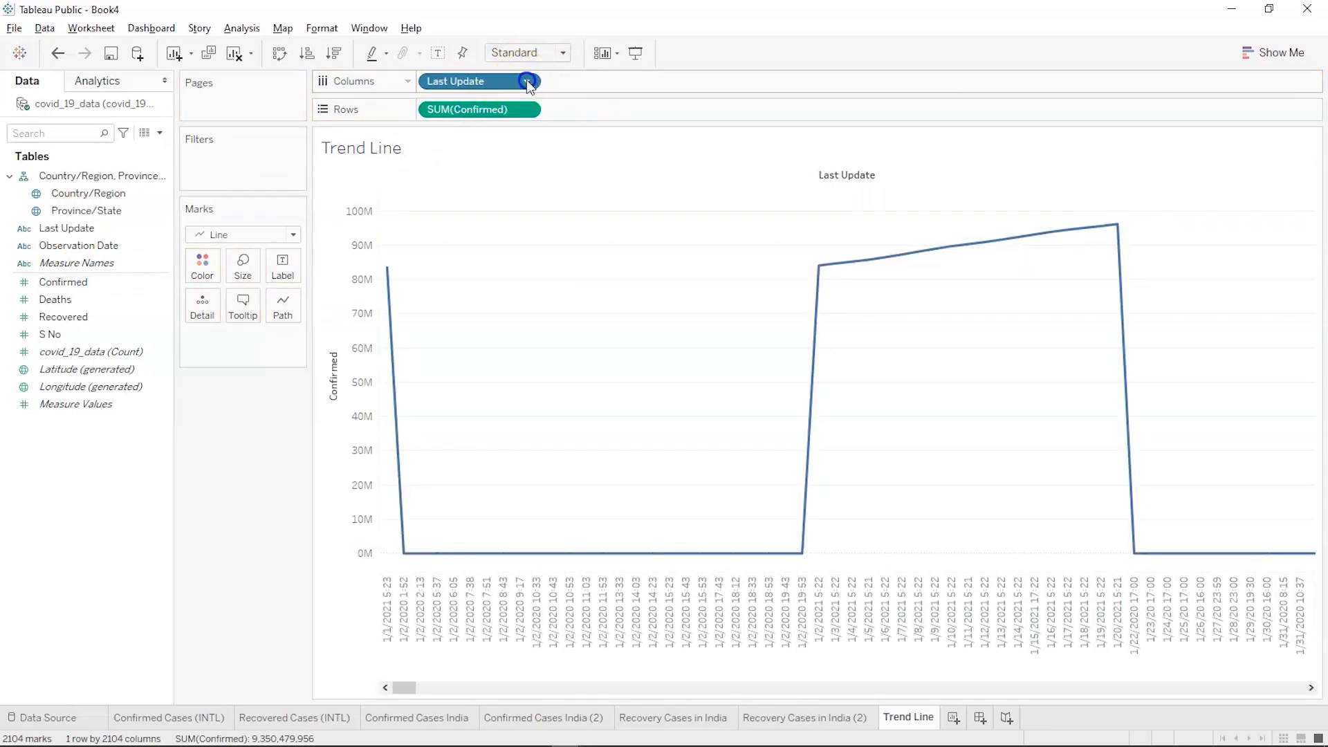
pyautogui.click(525, 82)
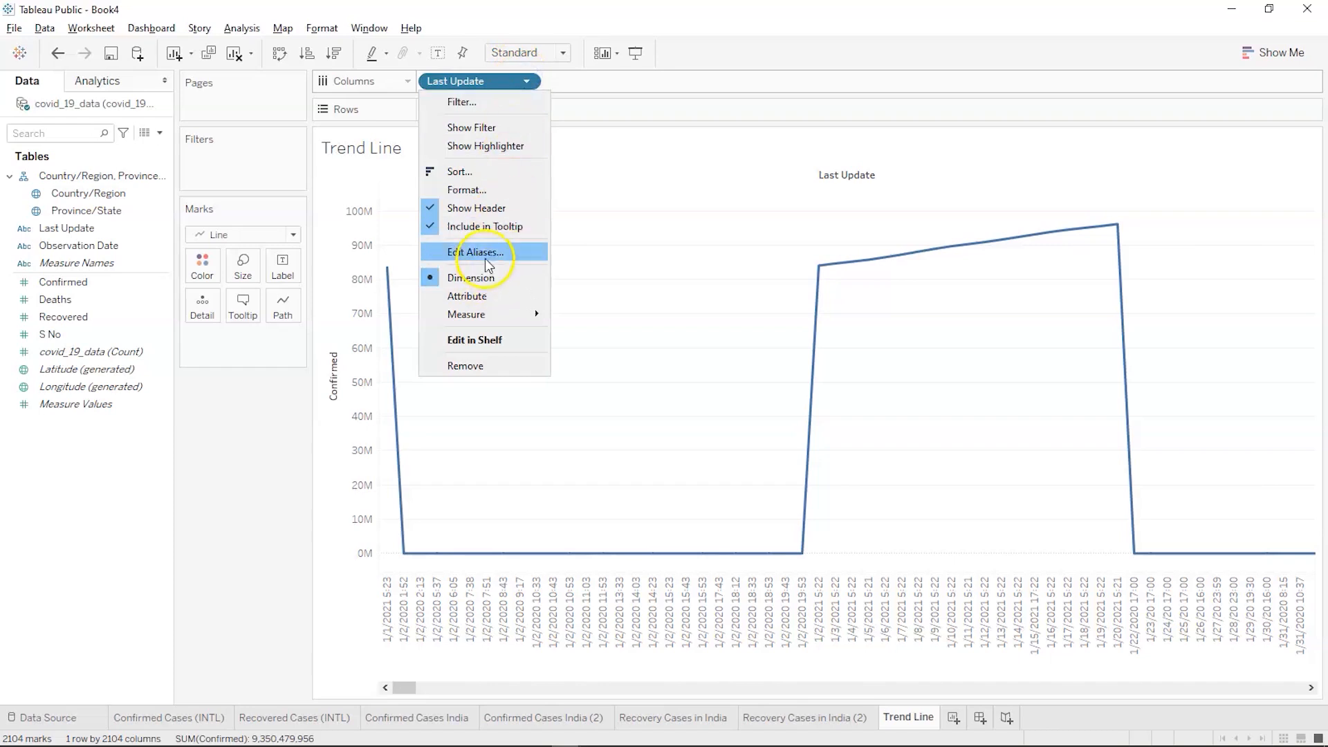
pyautogui.click(29, 711)
pyautogui.click(525, 82)
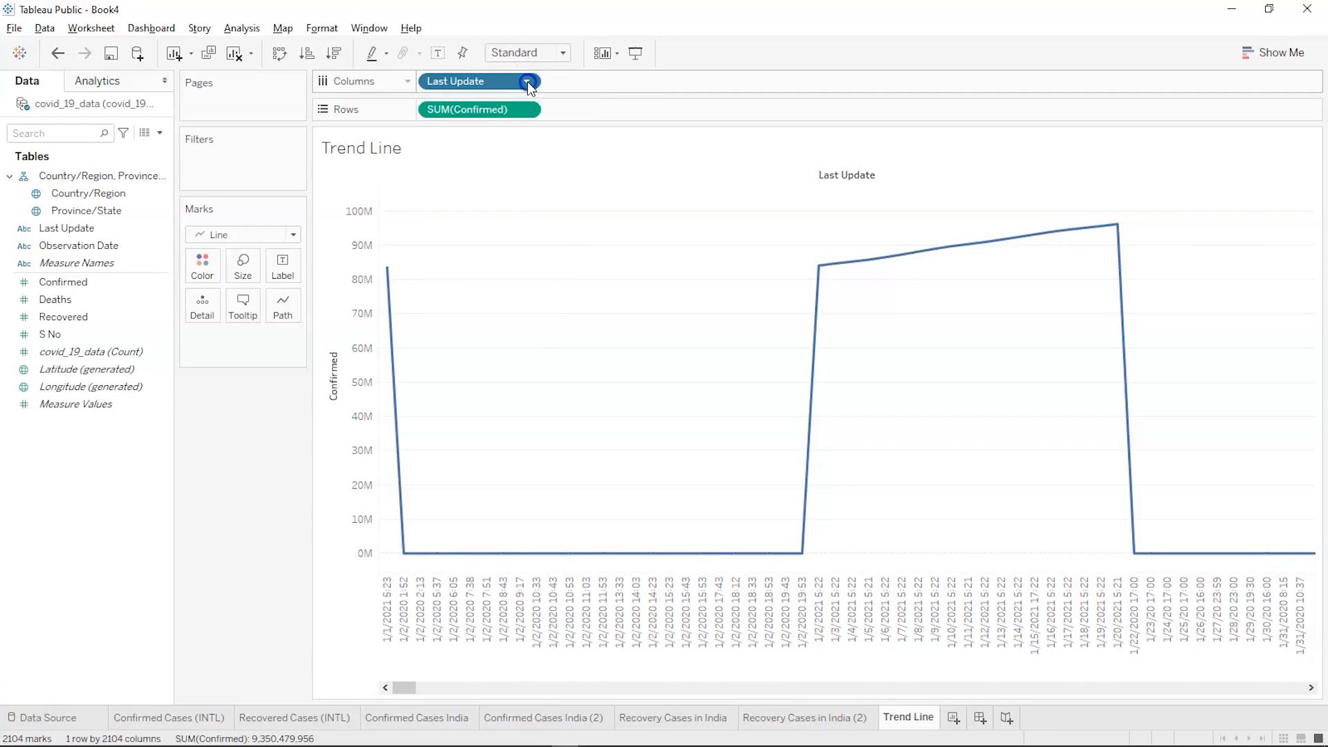
pyautogui.click(527, 82)
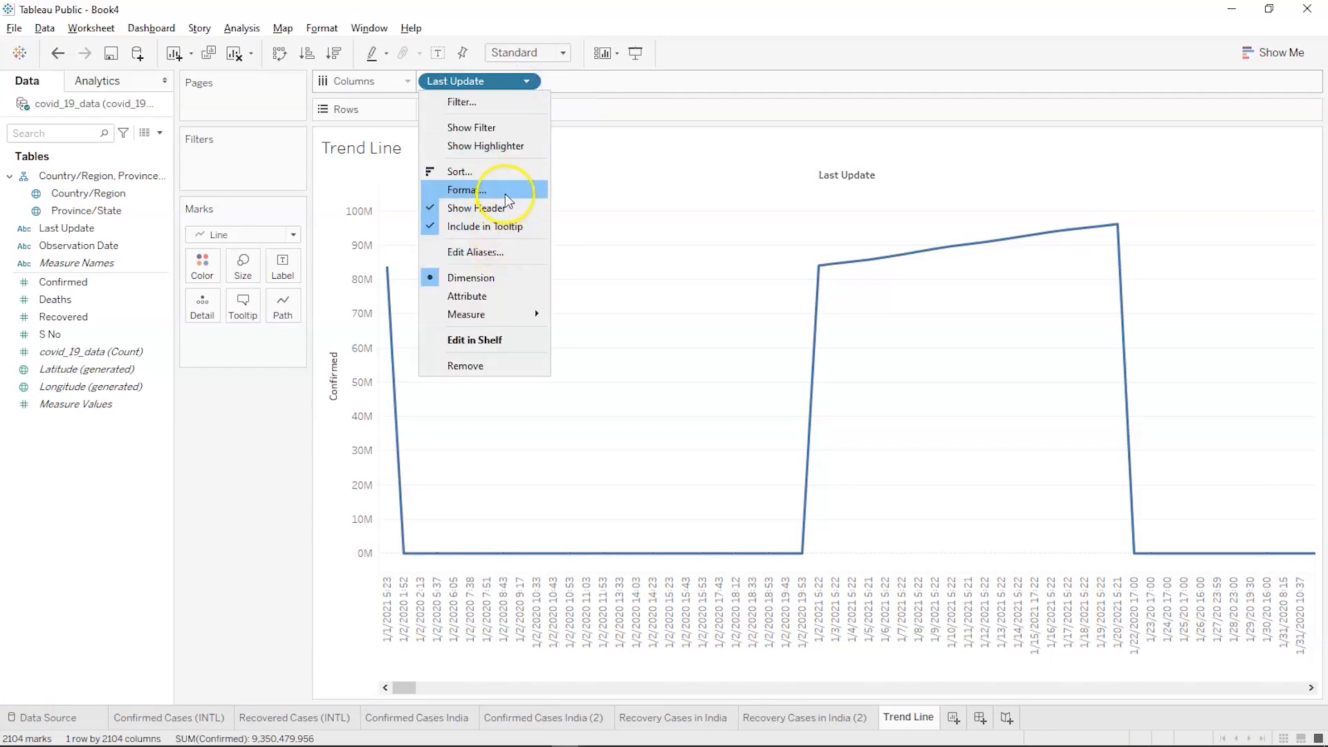
# Change the data type of the Last Update field to Date & Time
pyautogui.click(110, 232)
pyautogui.click(110, 232)
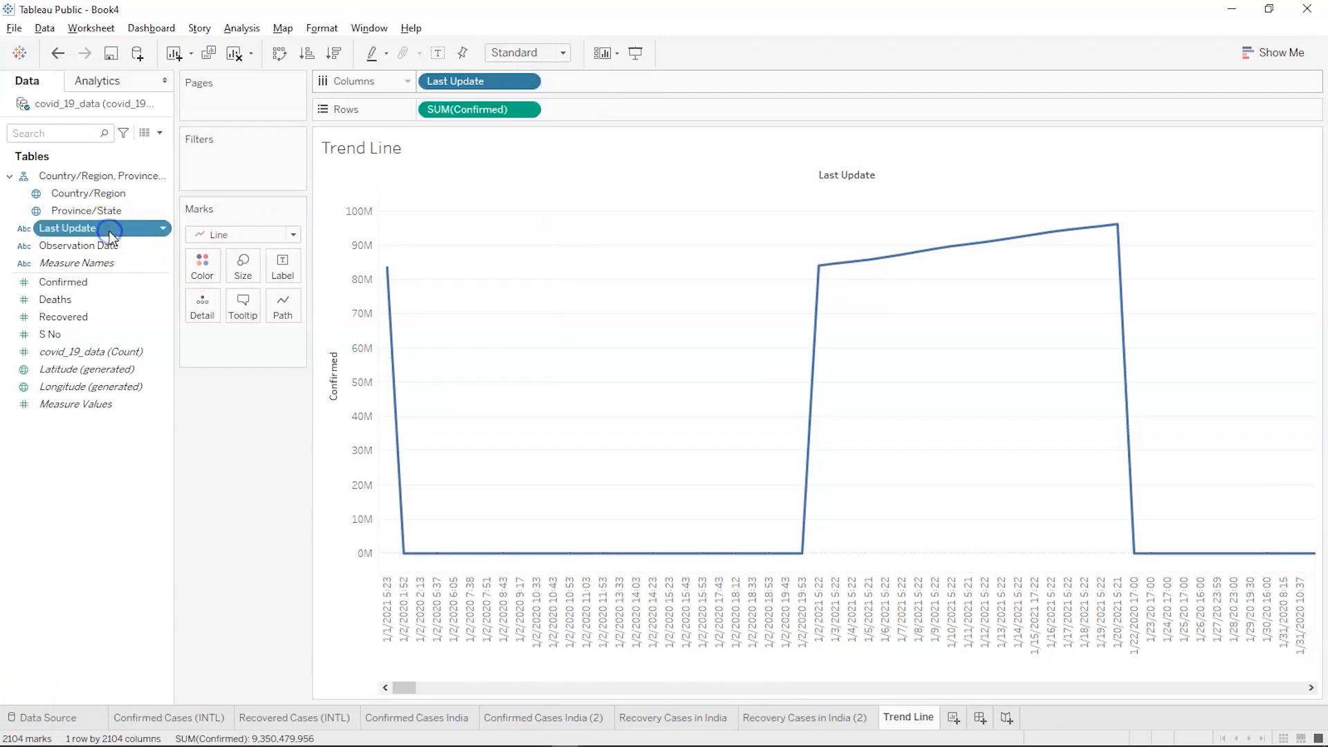
pyautogui.rightClick(110, 235)
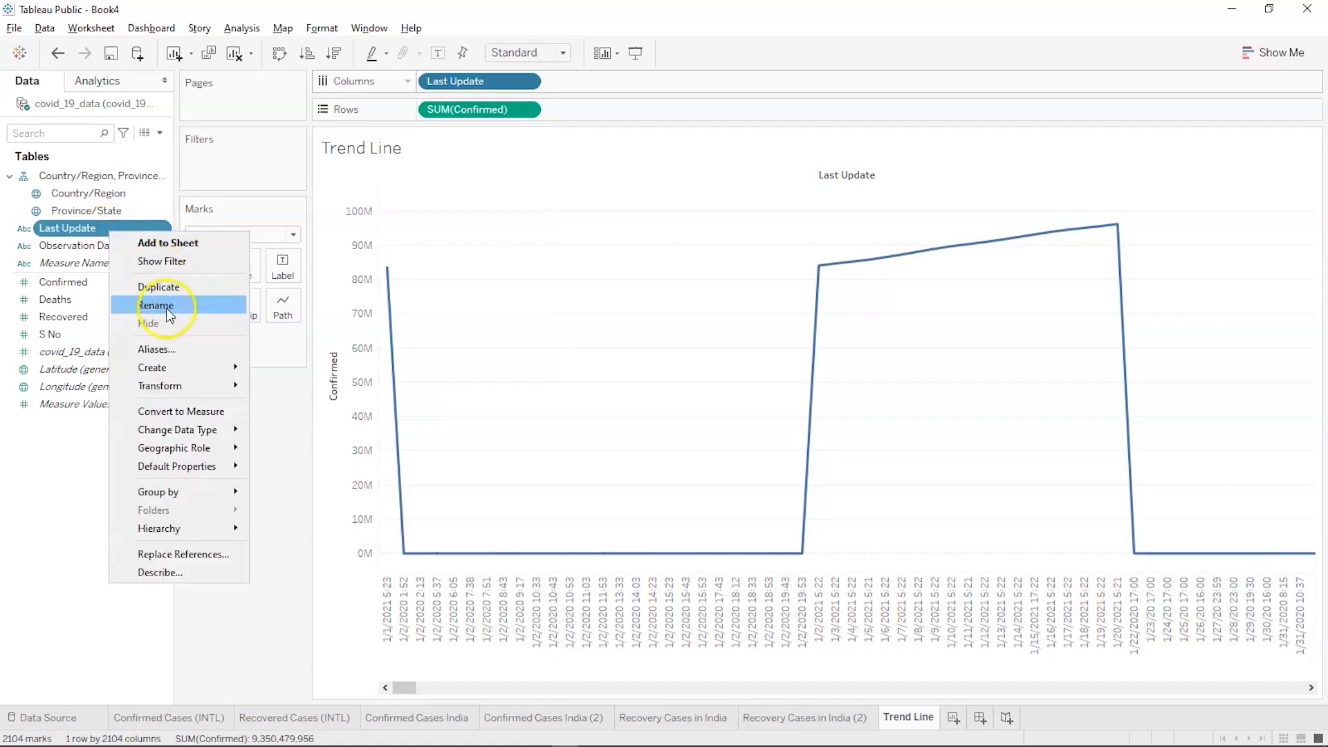
pyautogui.moveTo(166, 427)
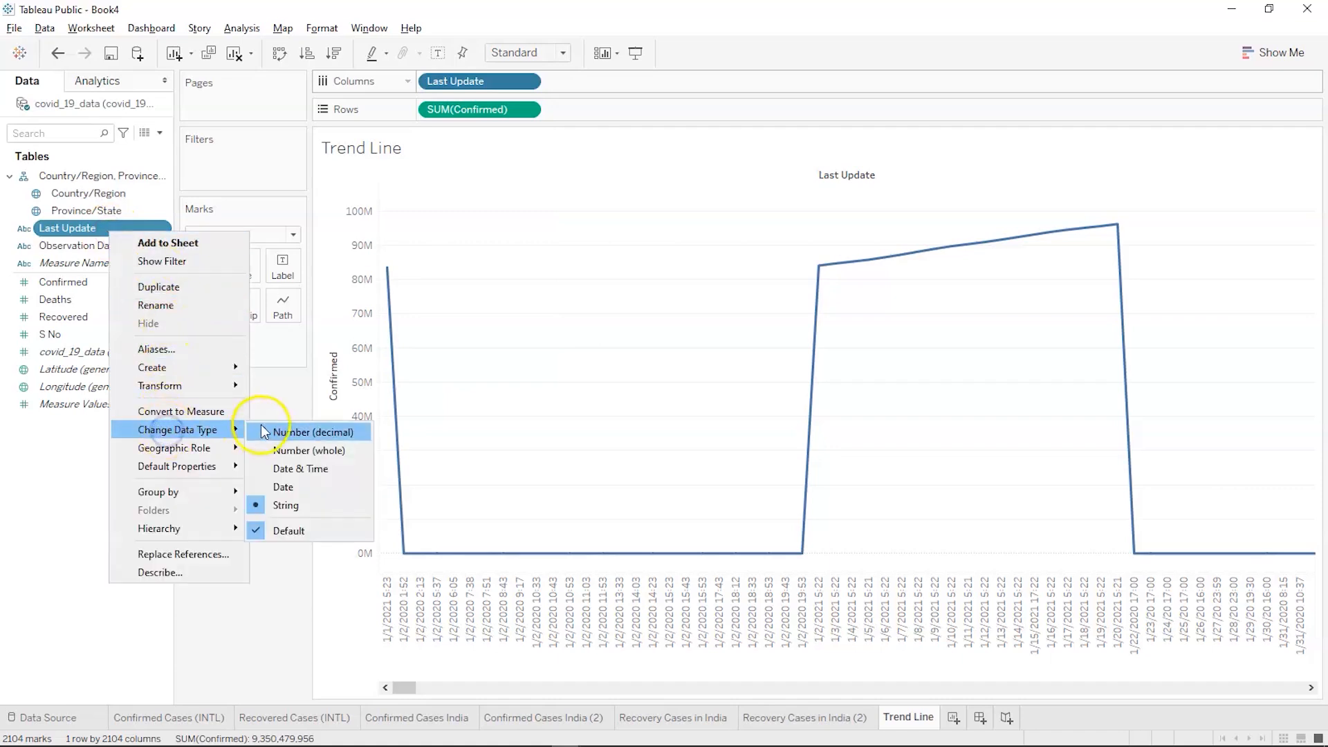
pyautogui.click(281, 475)
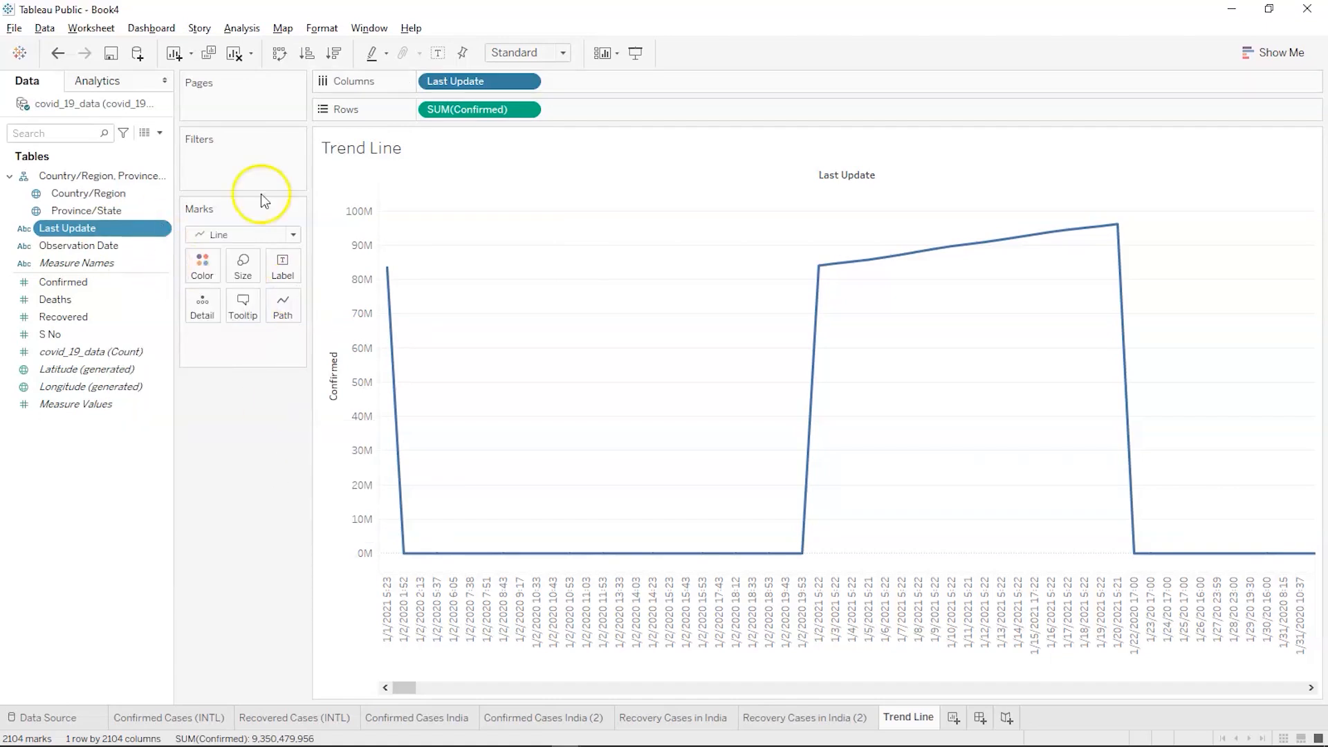
# Replace the old Last Update pill on the columns with the converted Last Update date field
pyautogui.moveTo(471, 81); pyautogui.dragTo(11, 442)
pyautogui.click(67, 231)
pyautogui.moveTo(67, 231); pyautogui.dragTo(460, 82)
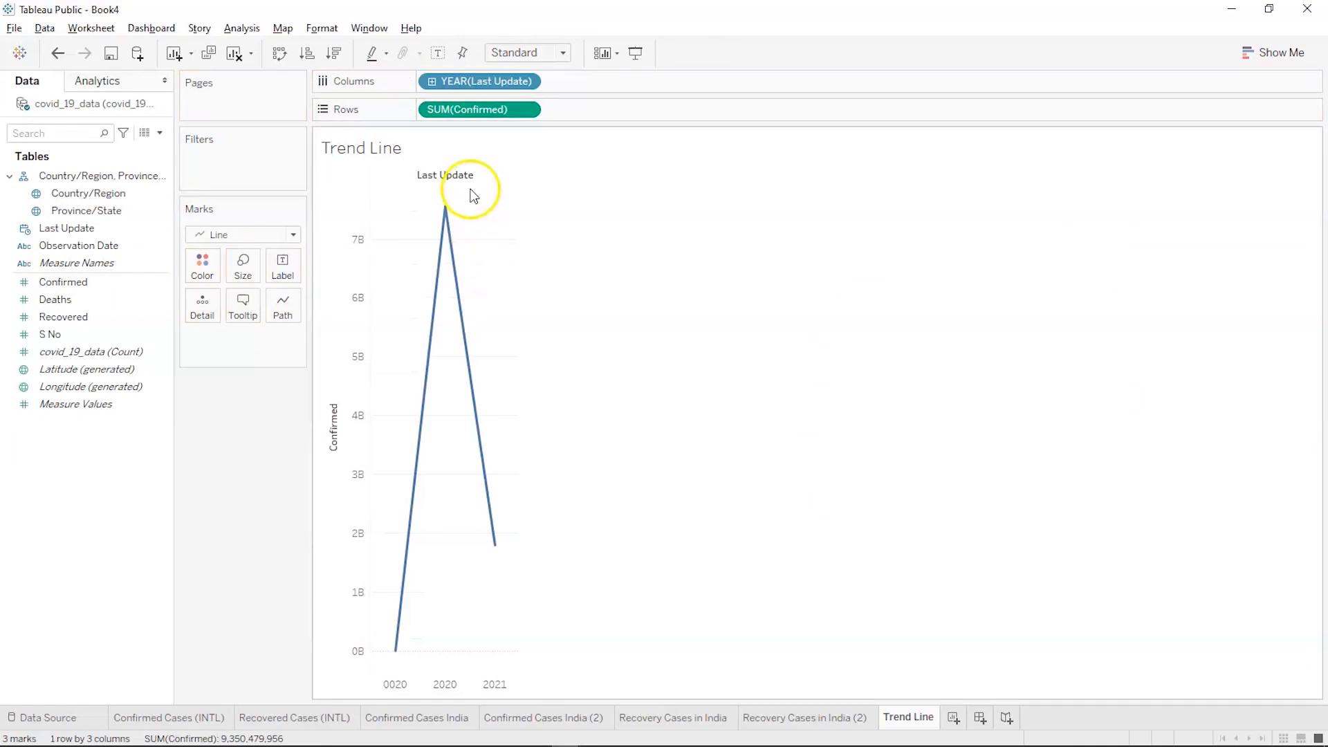
# Drill Last Update on the columns down from year to quarter and month
pyautogui.click(430, 81)
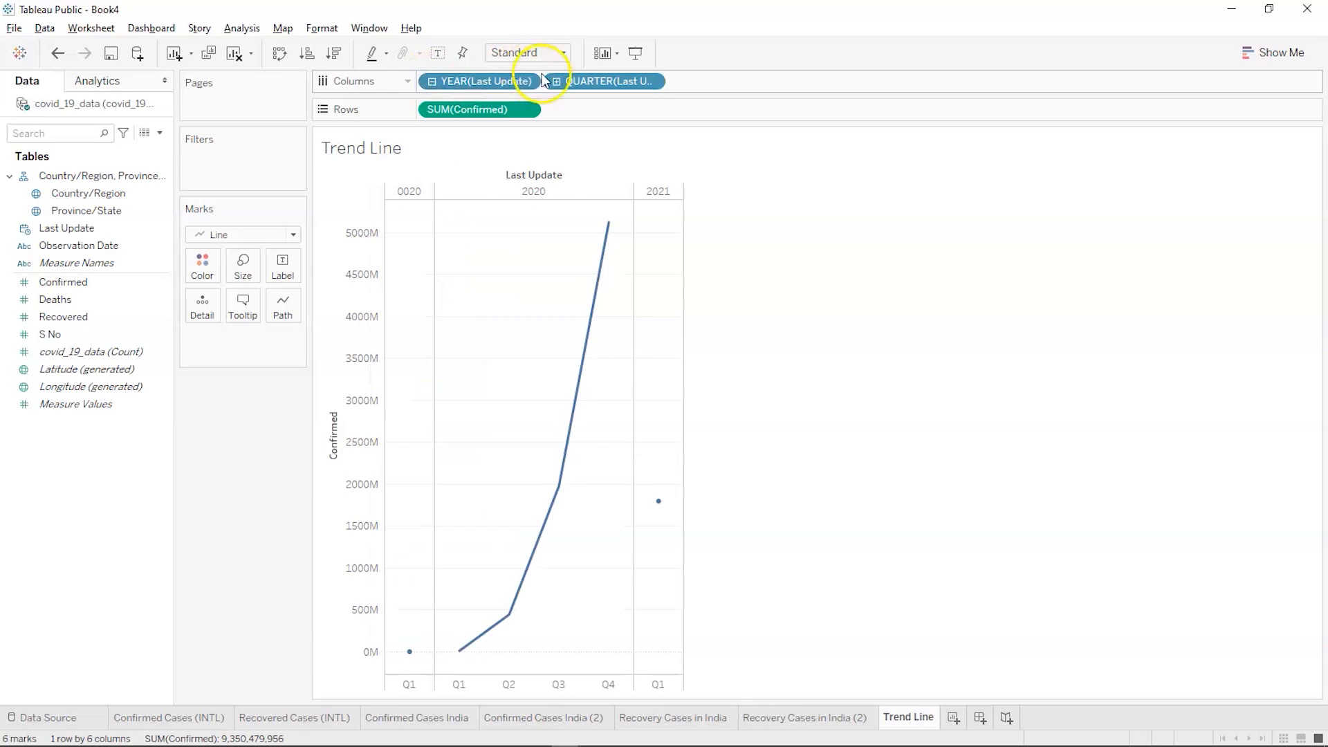
pyautogui.click(557, 82)
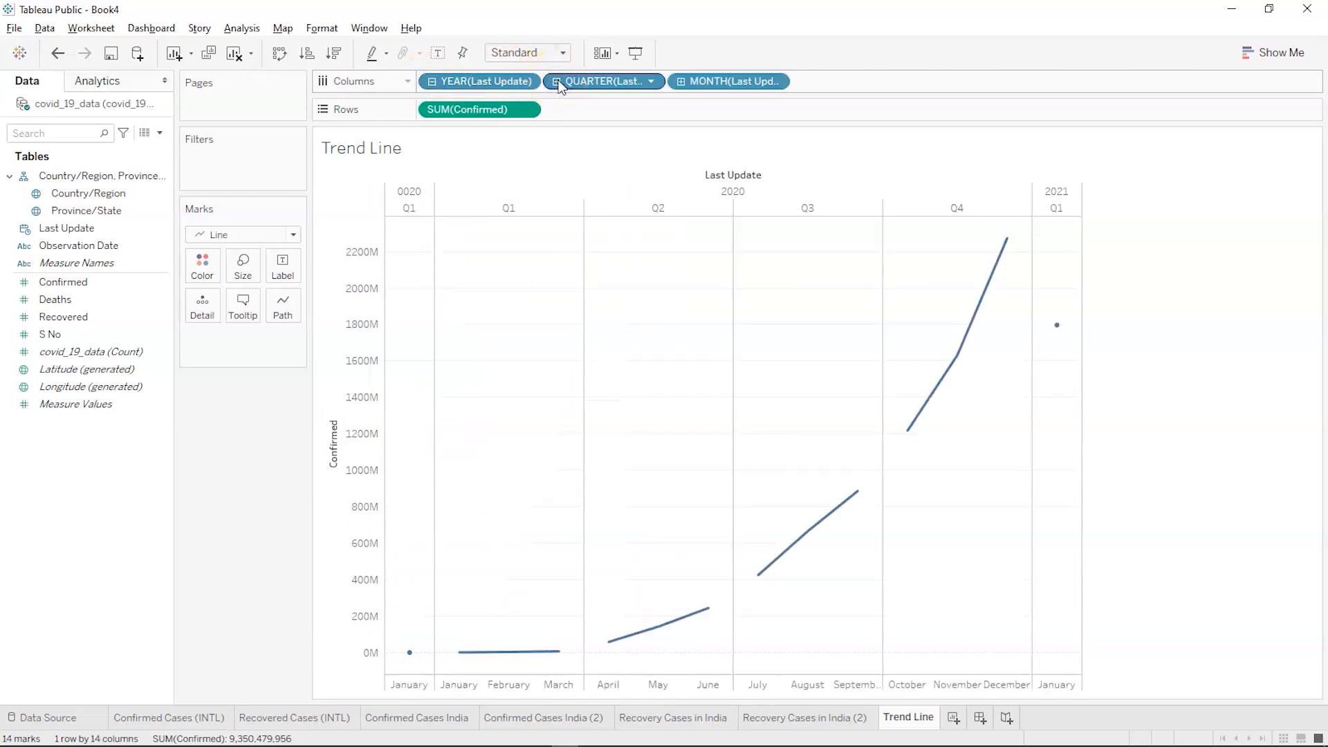
# Try to drill Last Update down to day level and remove the day pill from the columns
pyautogui.click(681, 82)
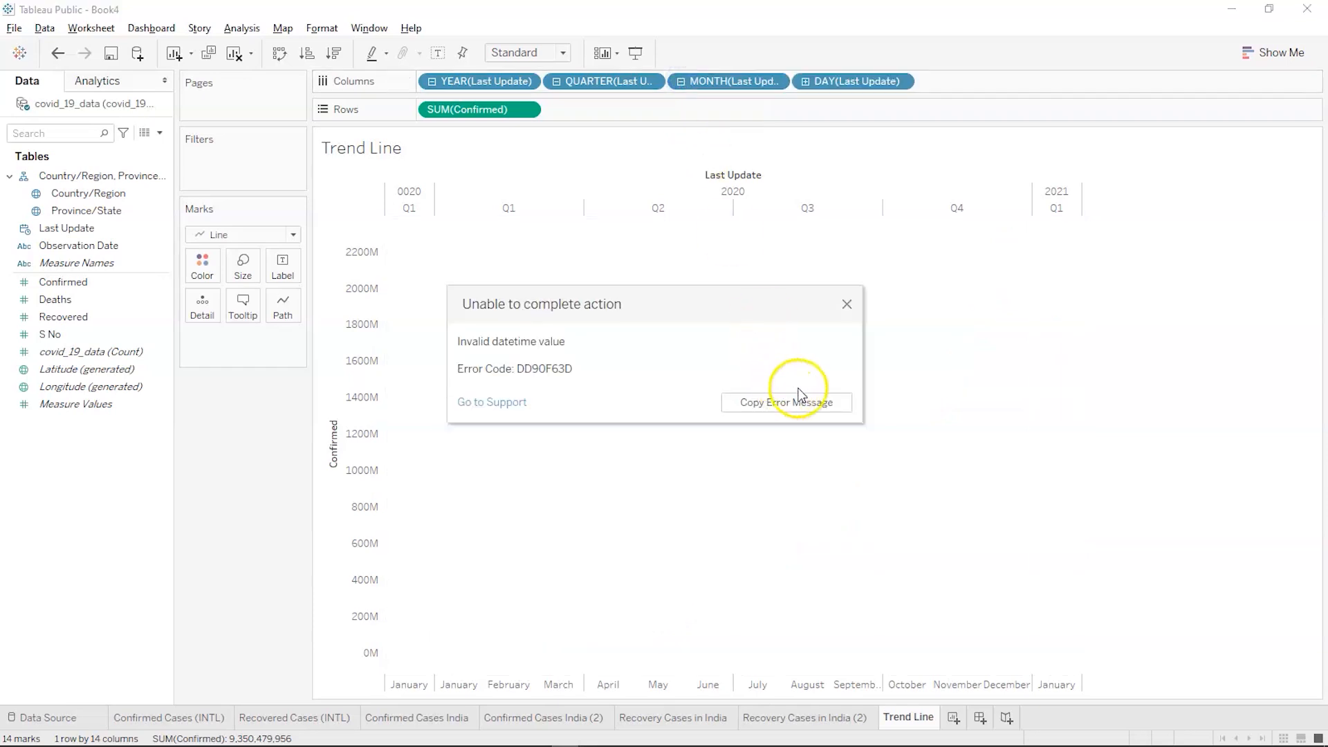
pyautogui.click(847, 304)
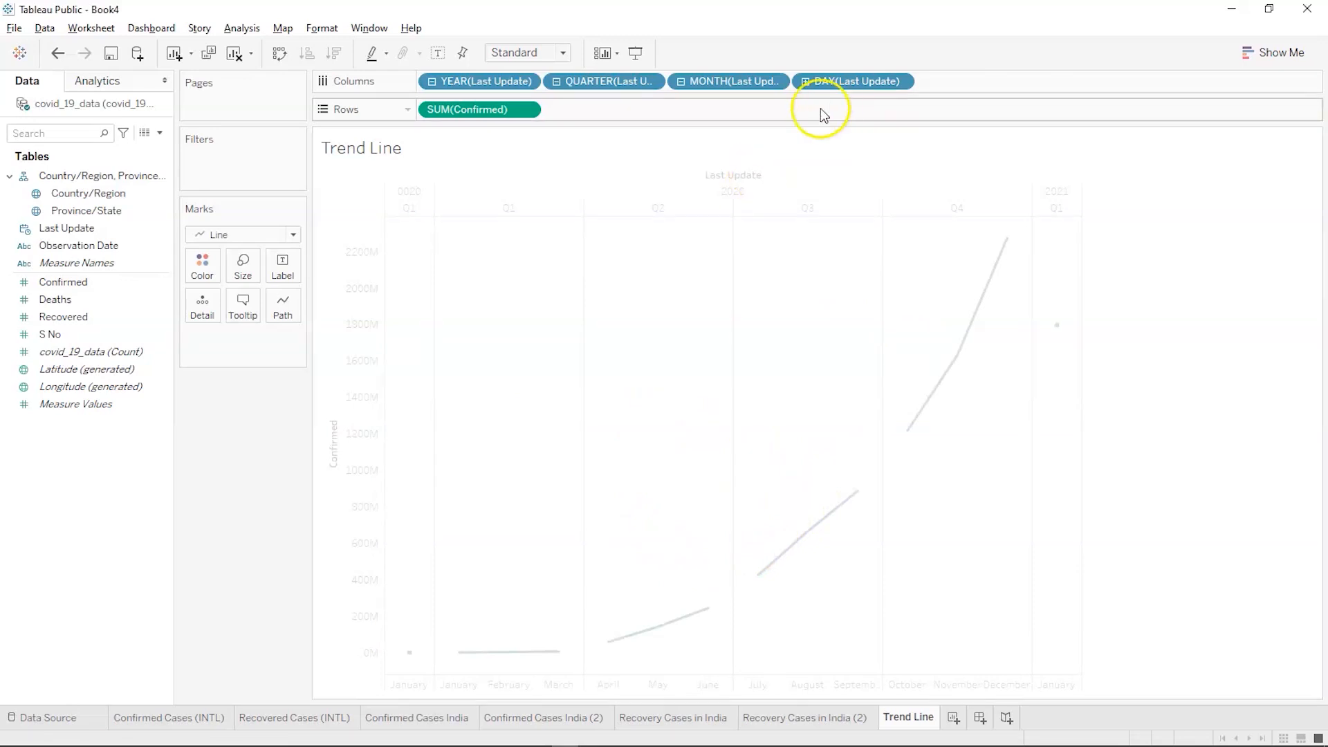
pyautogui.rightClick(880, 81)
pyautogui.click(957, 645)
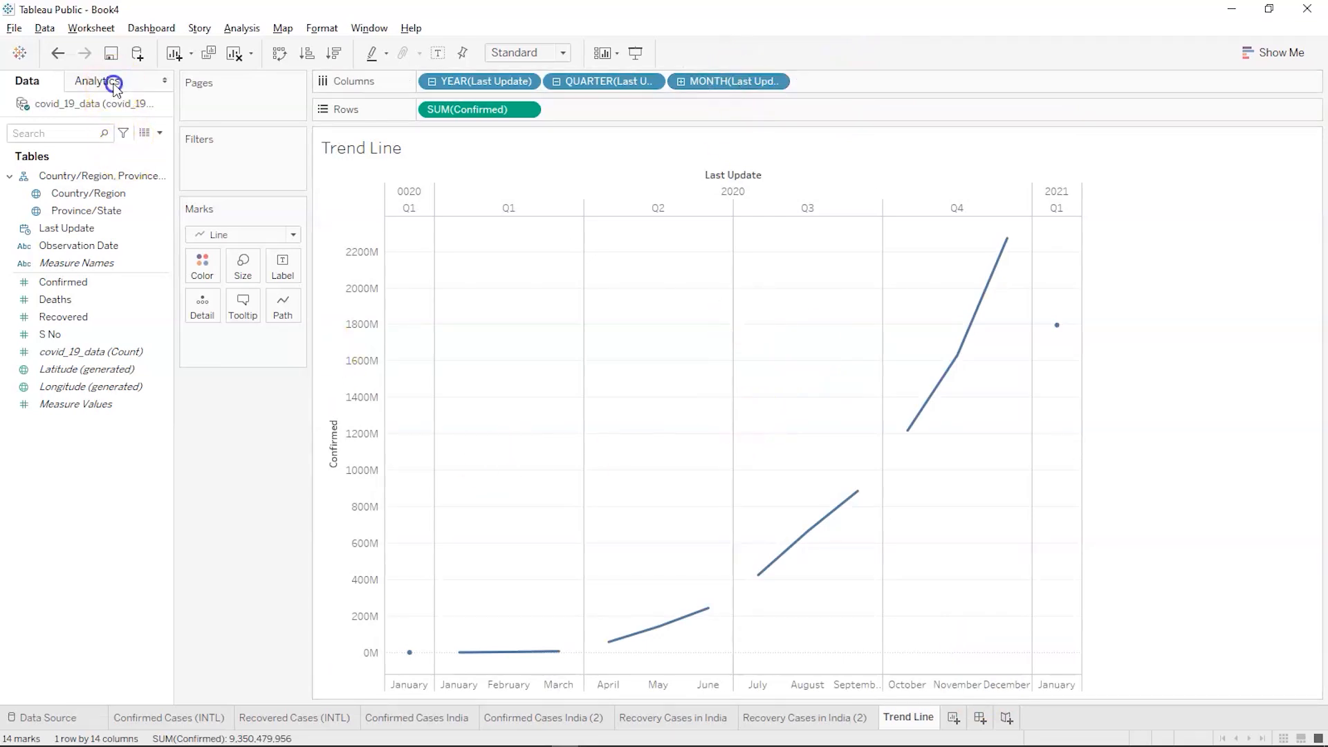
# Add a trend line model to the chart of confirmed cases by month
pyautogui.click(111, 82)
pyautogui.click(74, 291)
pyautogui.moveTo(74, 293); pyautogui.dragTo(467, 194)
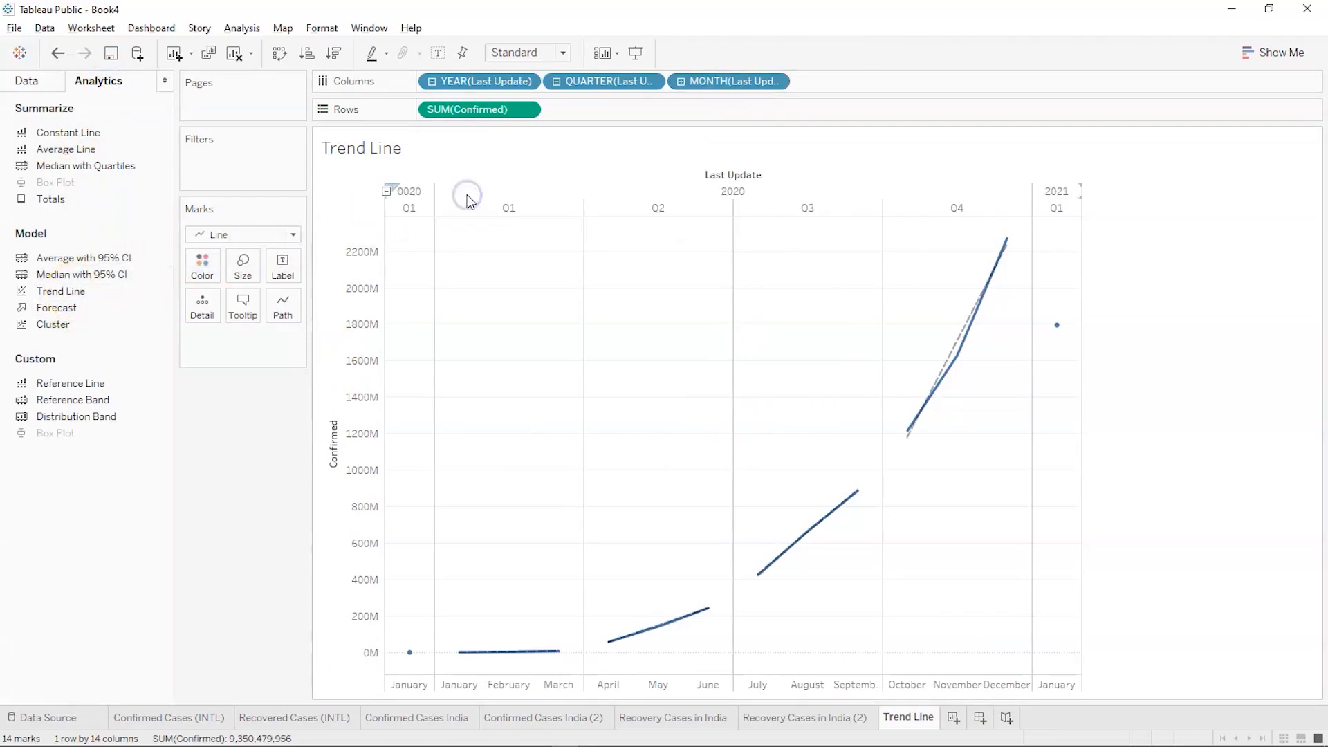
pyautogui.moveTo(943, 378)
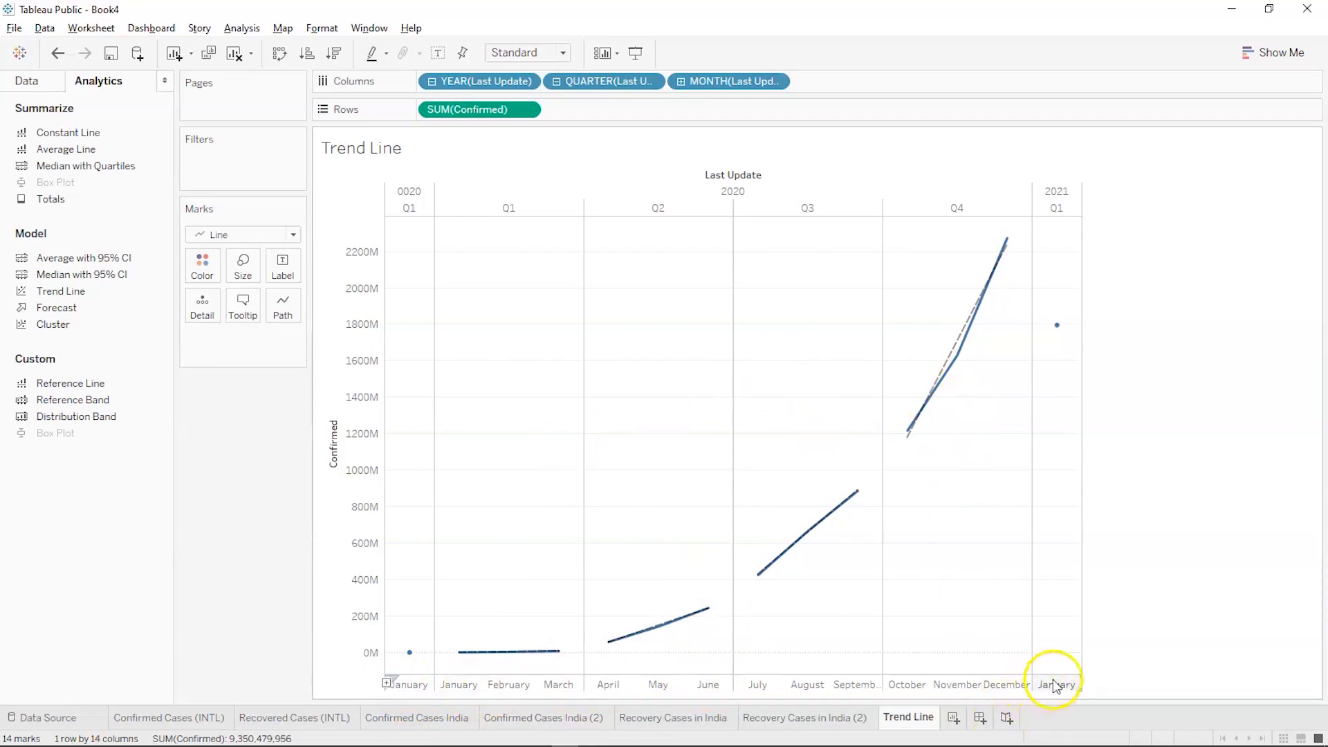
pyautogui.moveTo(1058, 325)
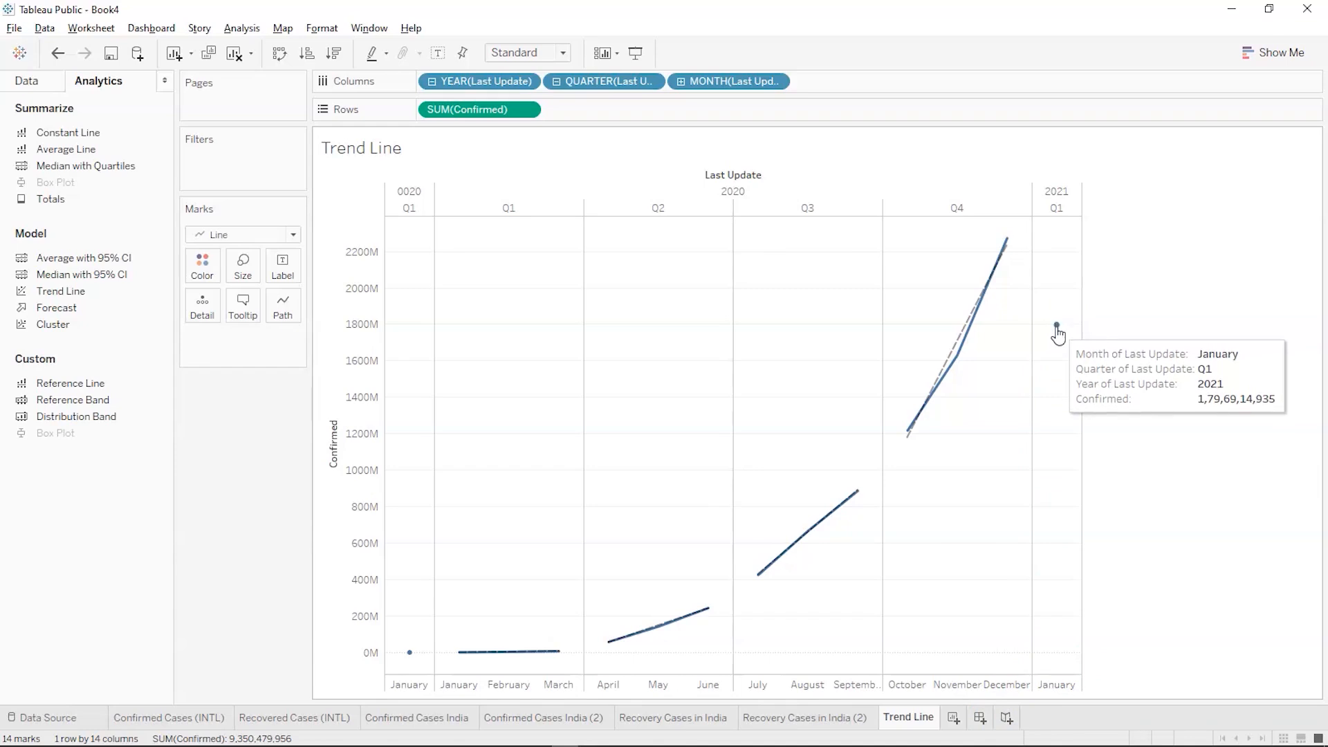
pyautogui.moveTo(1015, 258)
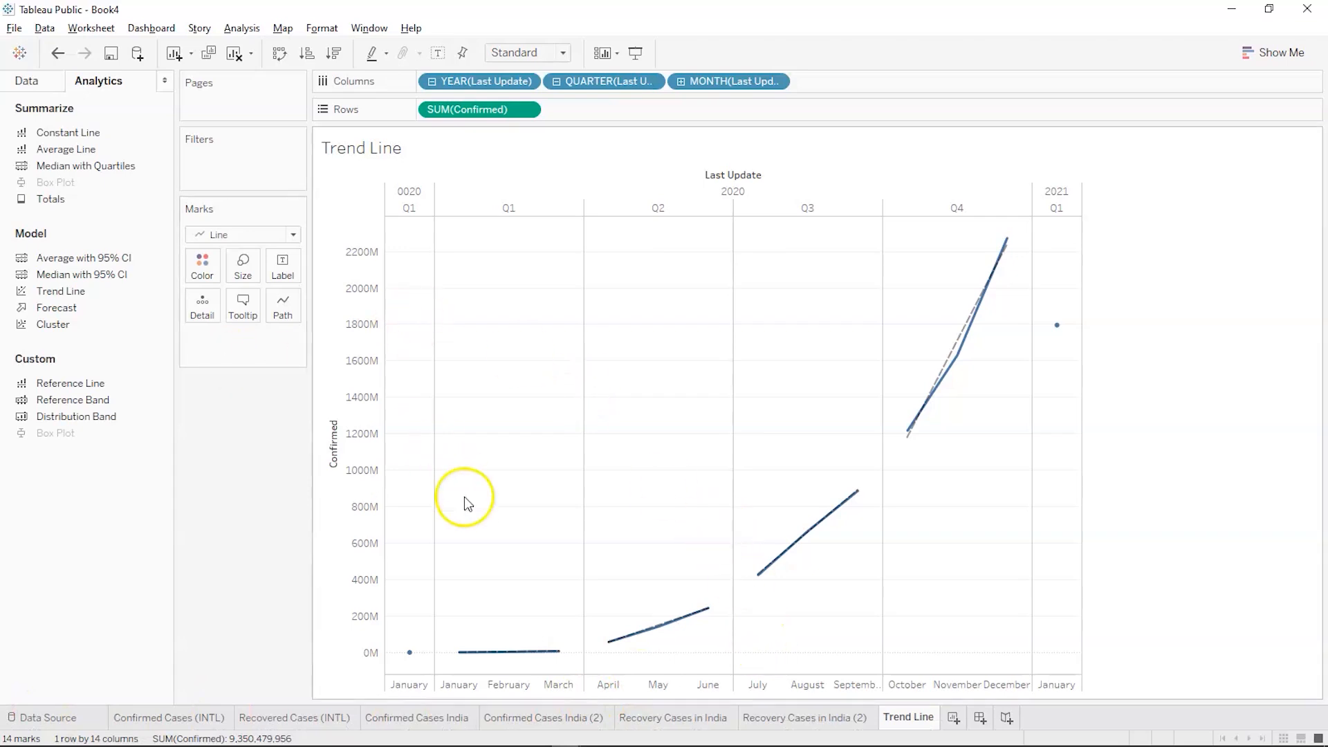
# Duplicate the Trend Line worksheet
pyautogui.click(35, 85)
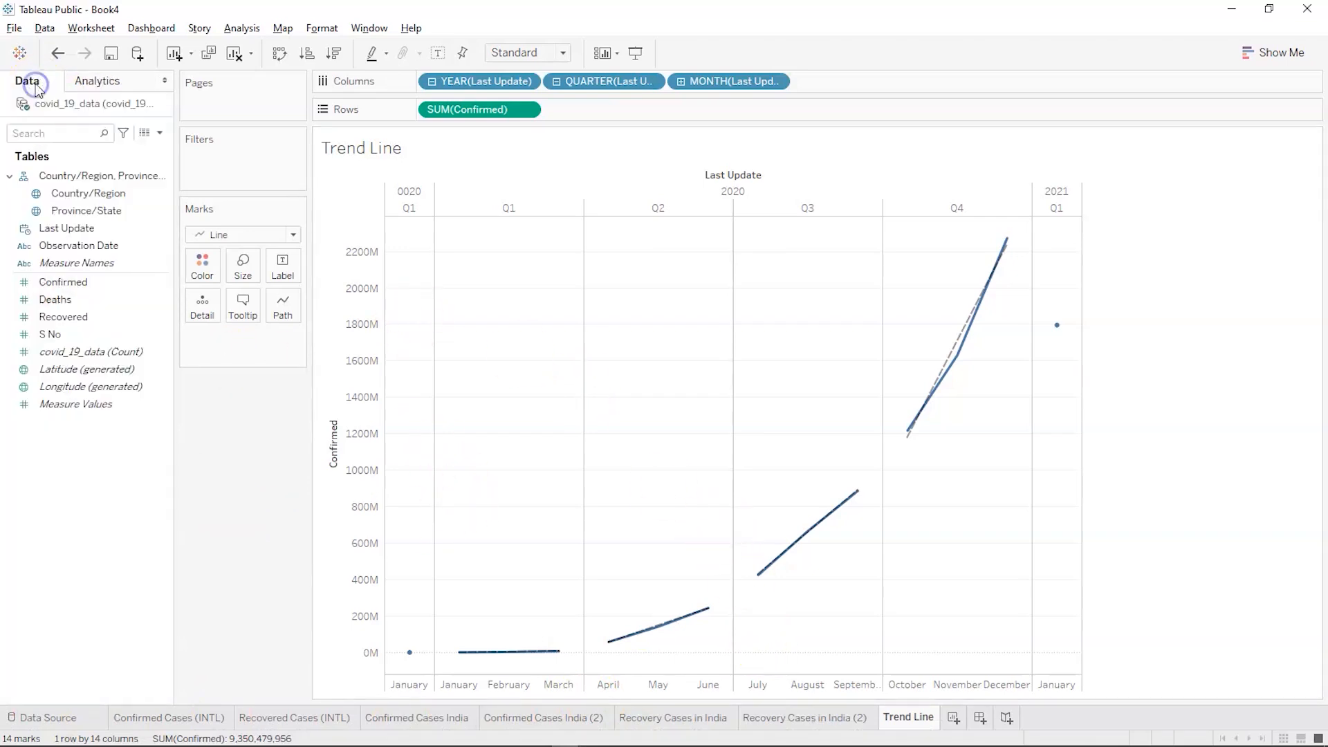
pyautogui.rightClick(920, 717)
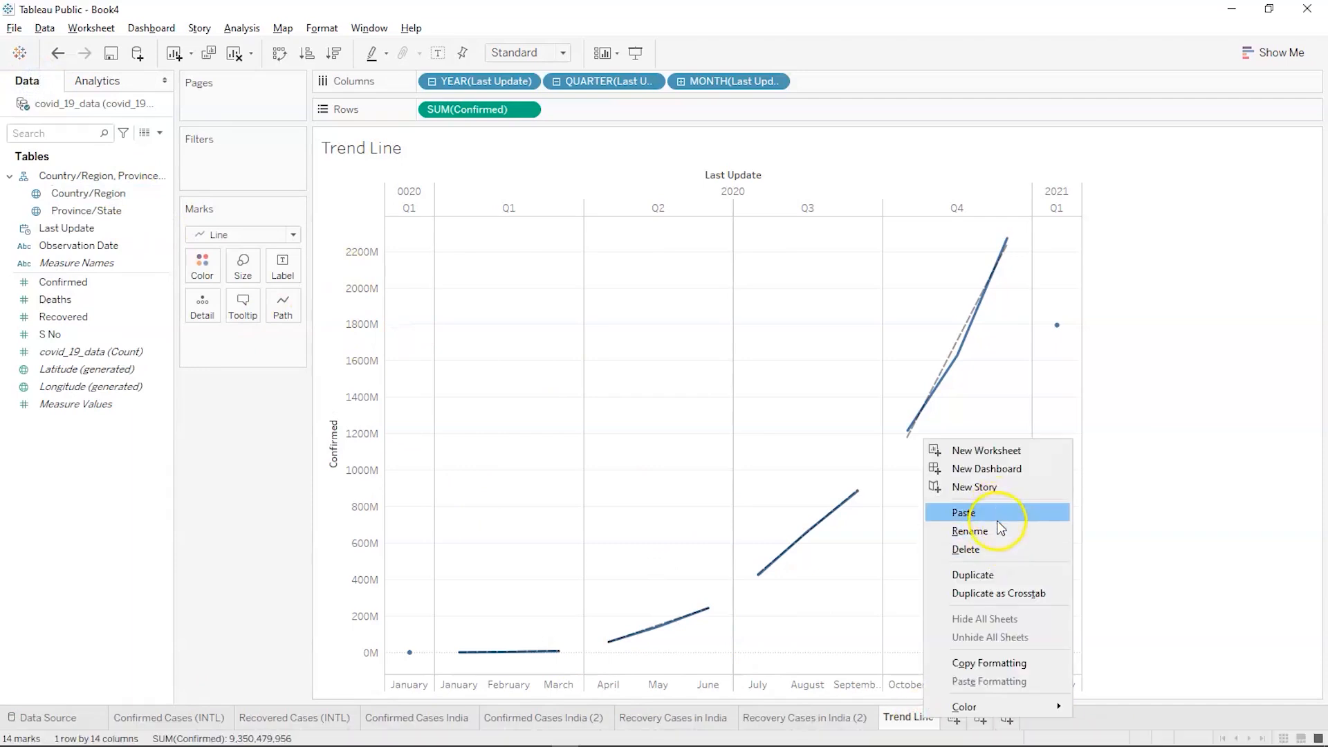
pyautogui.click(990, 576)
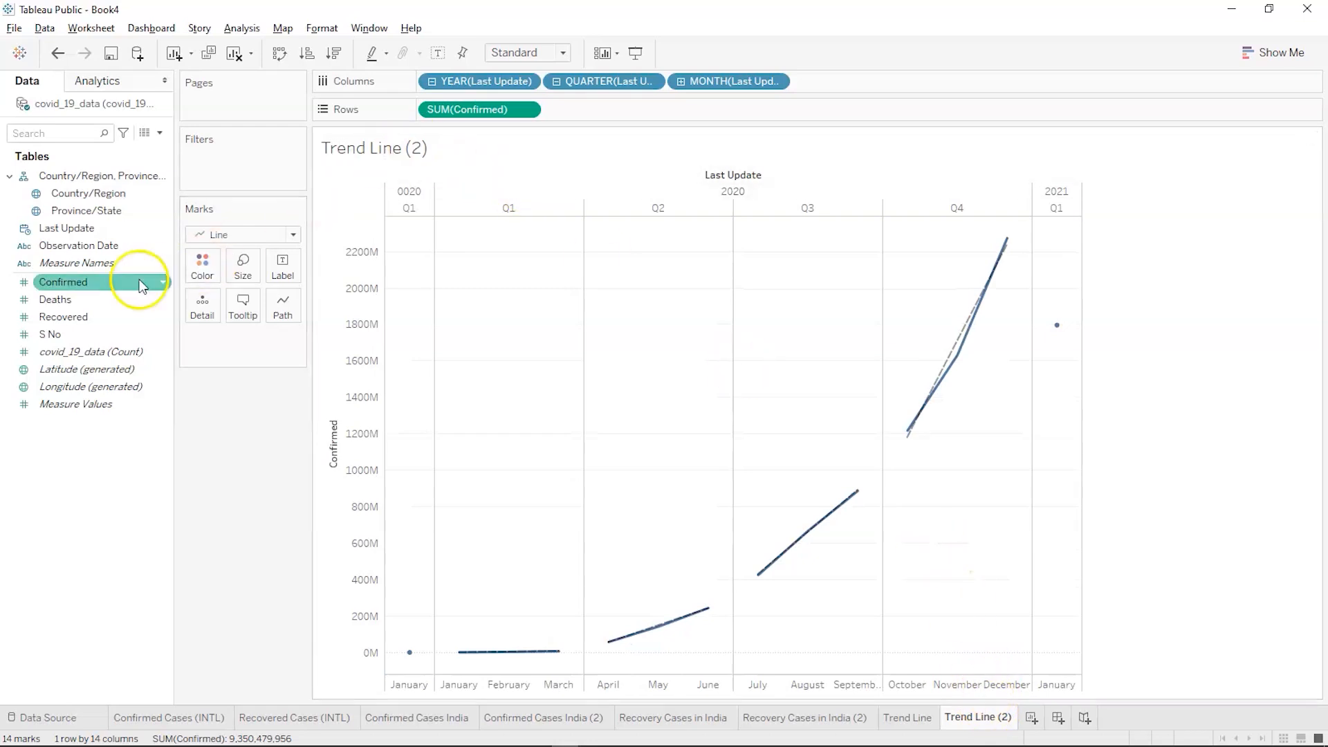
# Filter the duplicated trend line sheet by Country/Region to include only India
pyautogui.moveTo(64, 200); pyautogui.dragTo(201, 166)
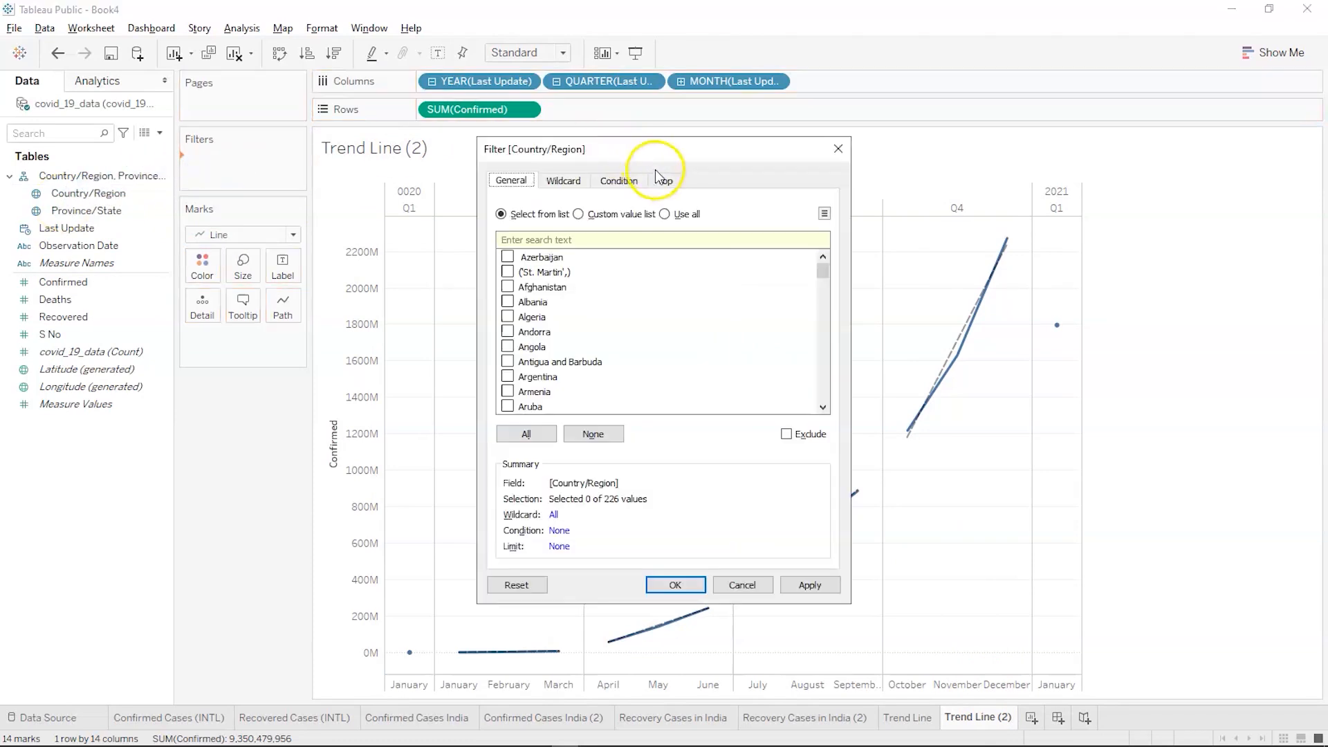
pyautogui.scroll(-3, 513, 360)
pyautogui.scroll(-20, 513, 359)
pyautogui.click(533, 434)
pyautogui.click(575, 434)
pyautogui.scroll(-20, 533, 388)
pyautogui.scroll(-8, 534, 389)
pyautogui.scroll(20, 533, 390)
pyautogui.scroll(4, 533, 389)
pyautogui.click(507, 331)
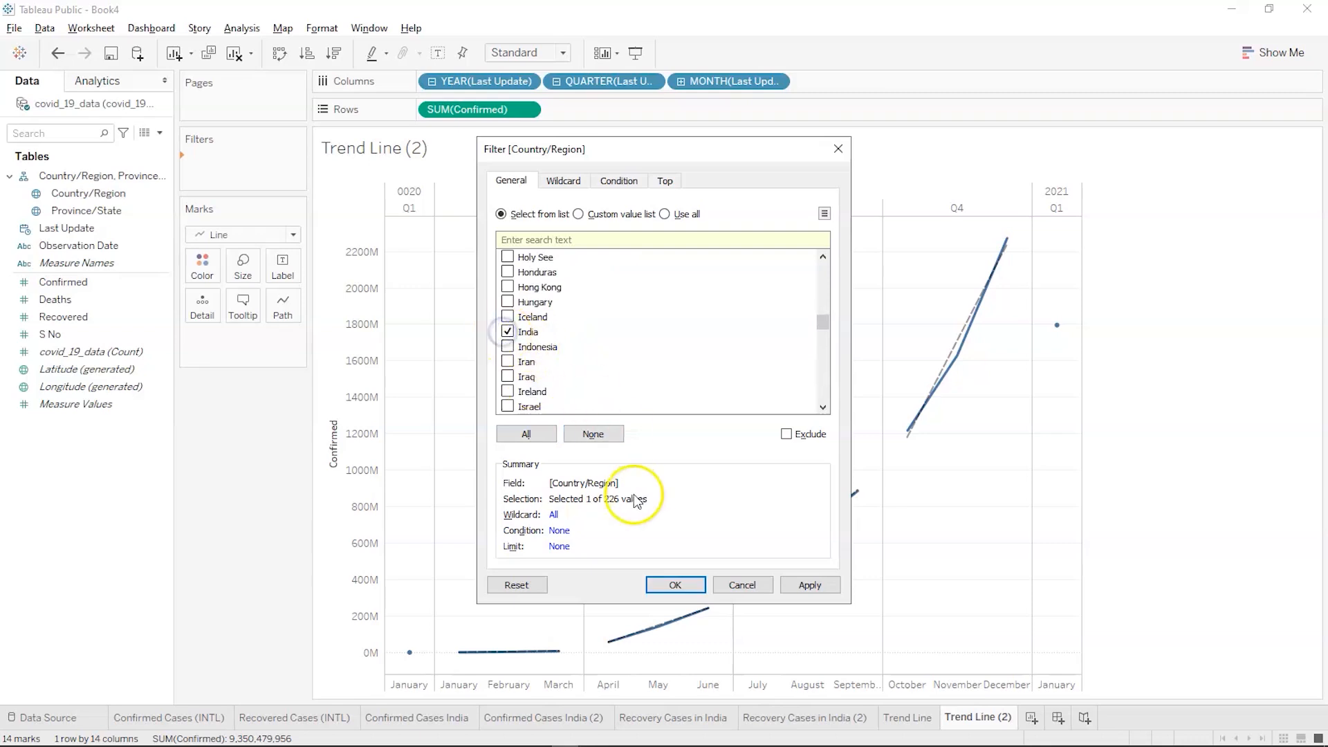
pyautogui.click(789, 584)
pyautogui.click(685, 585)
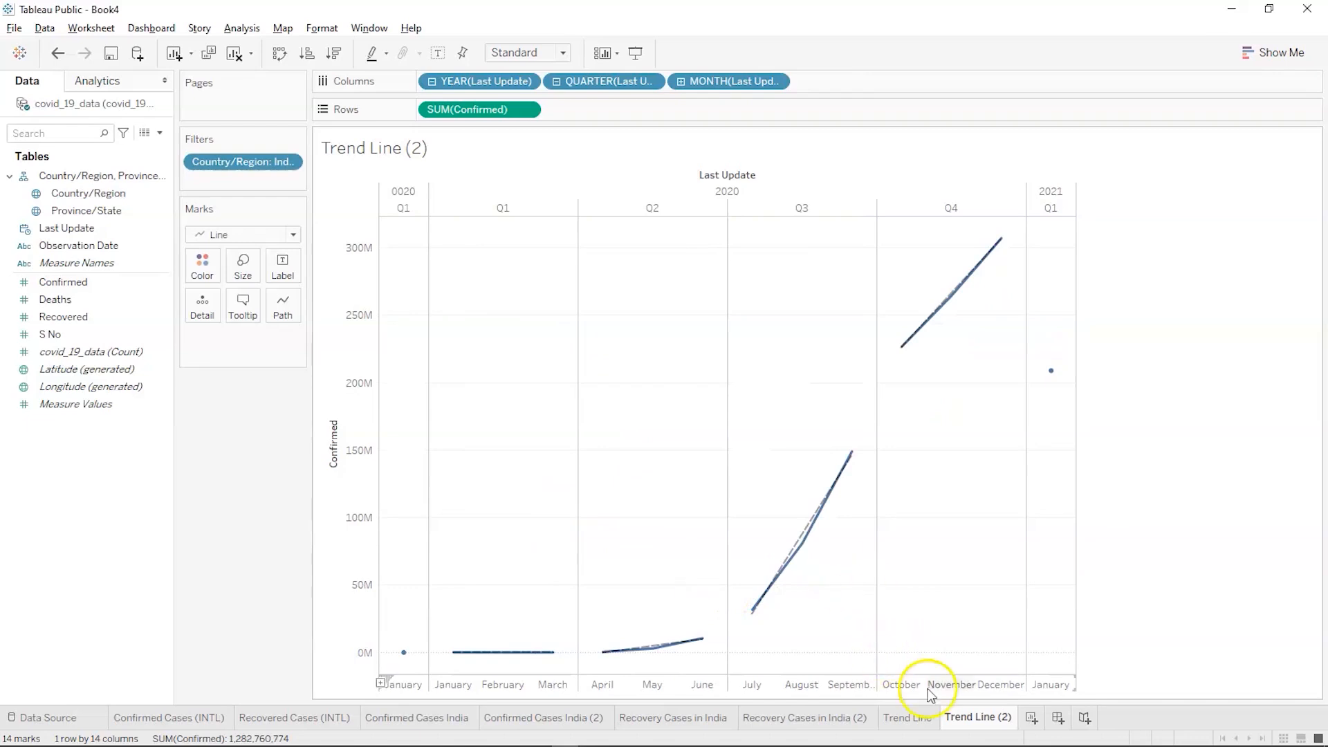
# Rename the duplicated worksheet as Trend Line India
pyautogui.doubleClick(987, 720)
pyautogui.click(1010, 718)
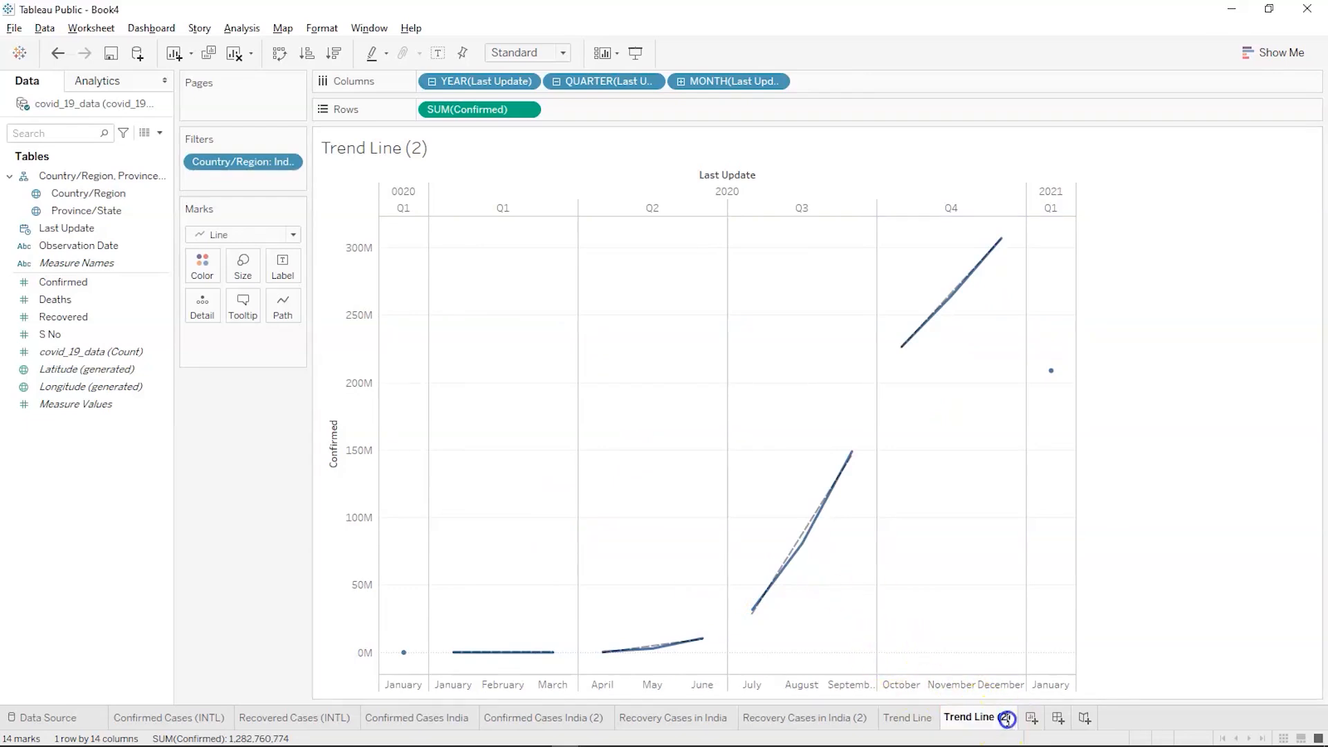
pyautogui.press('BackSpace')
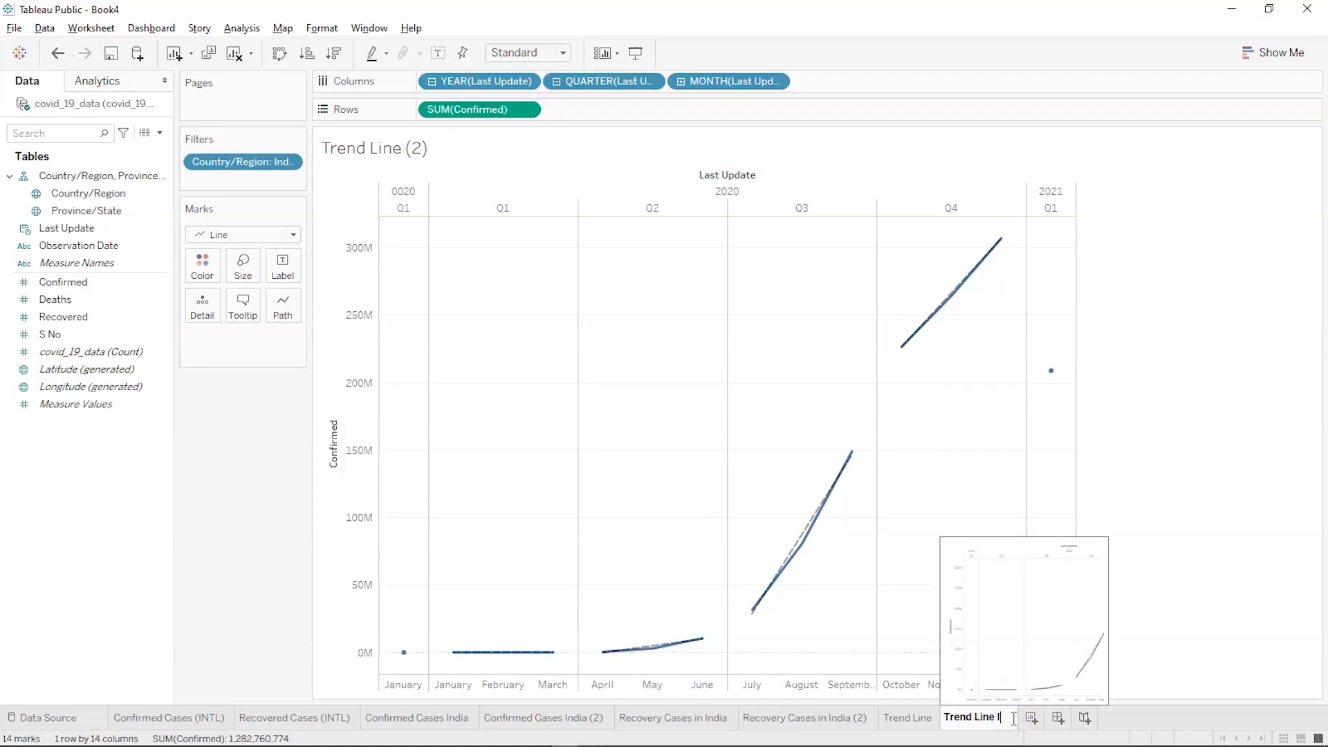
pyautogui.write('India')
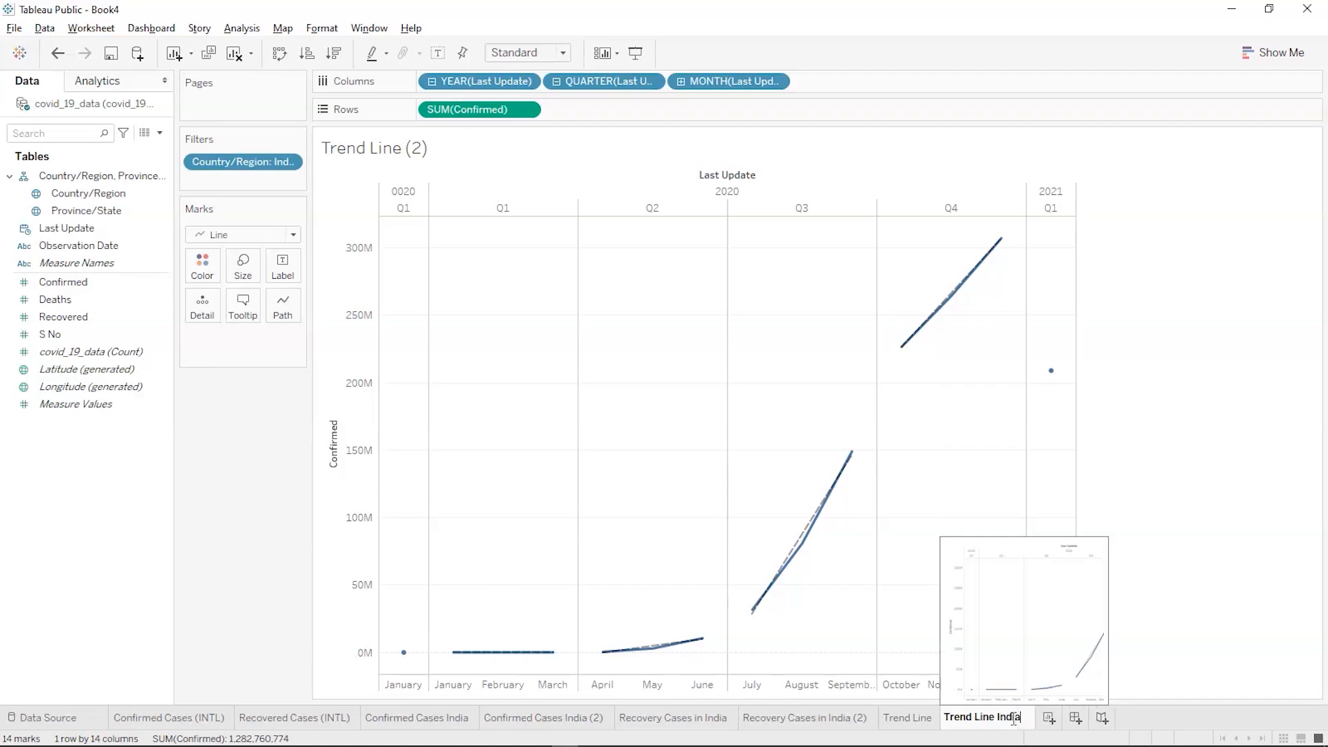
pyautogui.click(1175, 593)
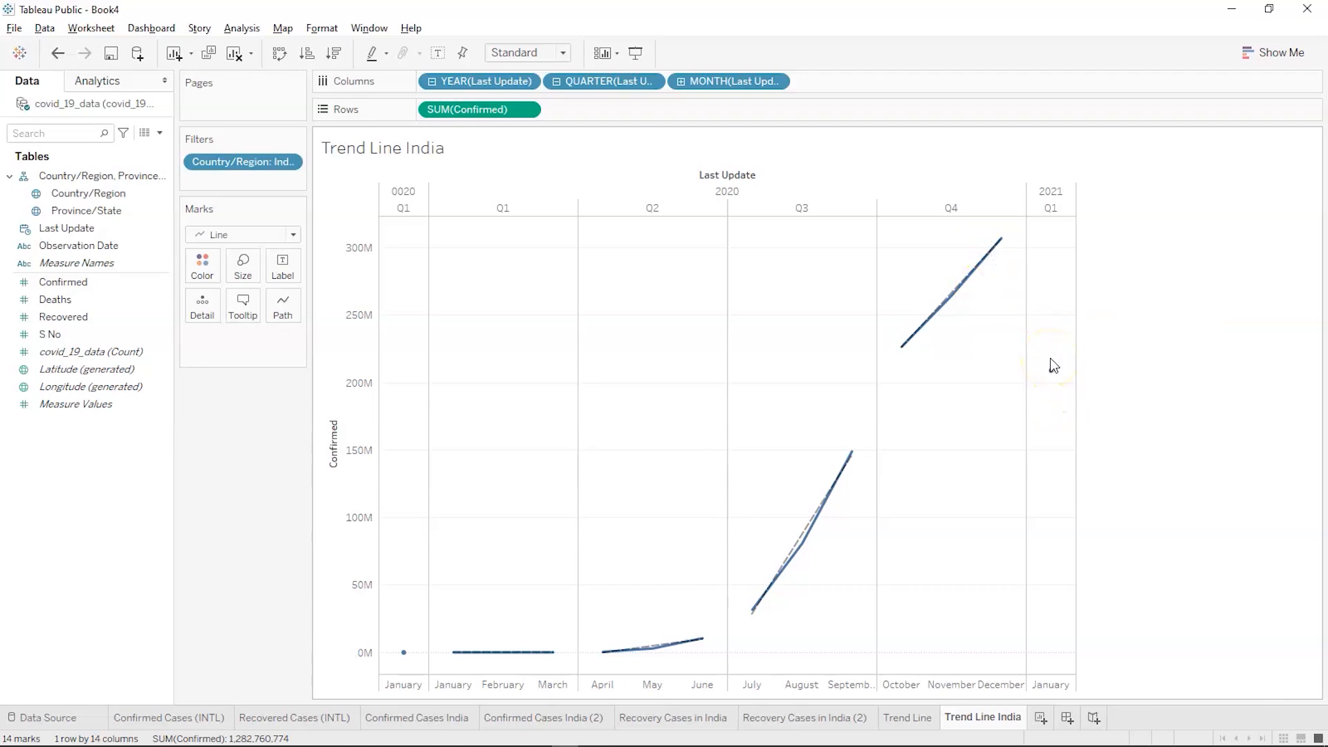
# Switch to the PowerPoint slide show to check the next COVID-19 data question, and return to the Tableau workbook
pyautogui.moveTo(1051, 375)
pyautogui.moveTo(1003, 243)
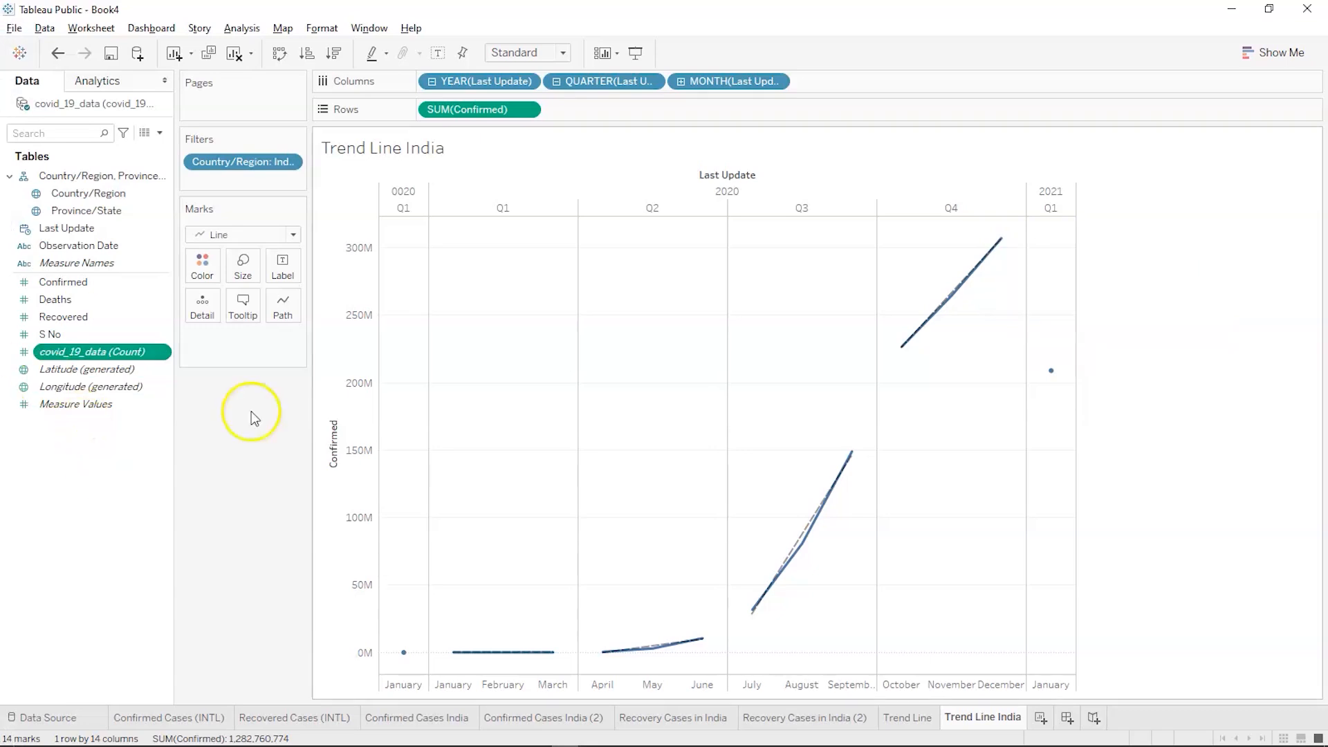
pyautogui.moveTo(1055, 379)
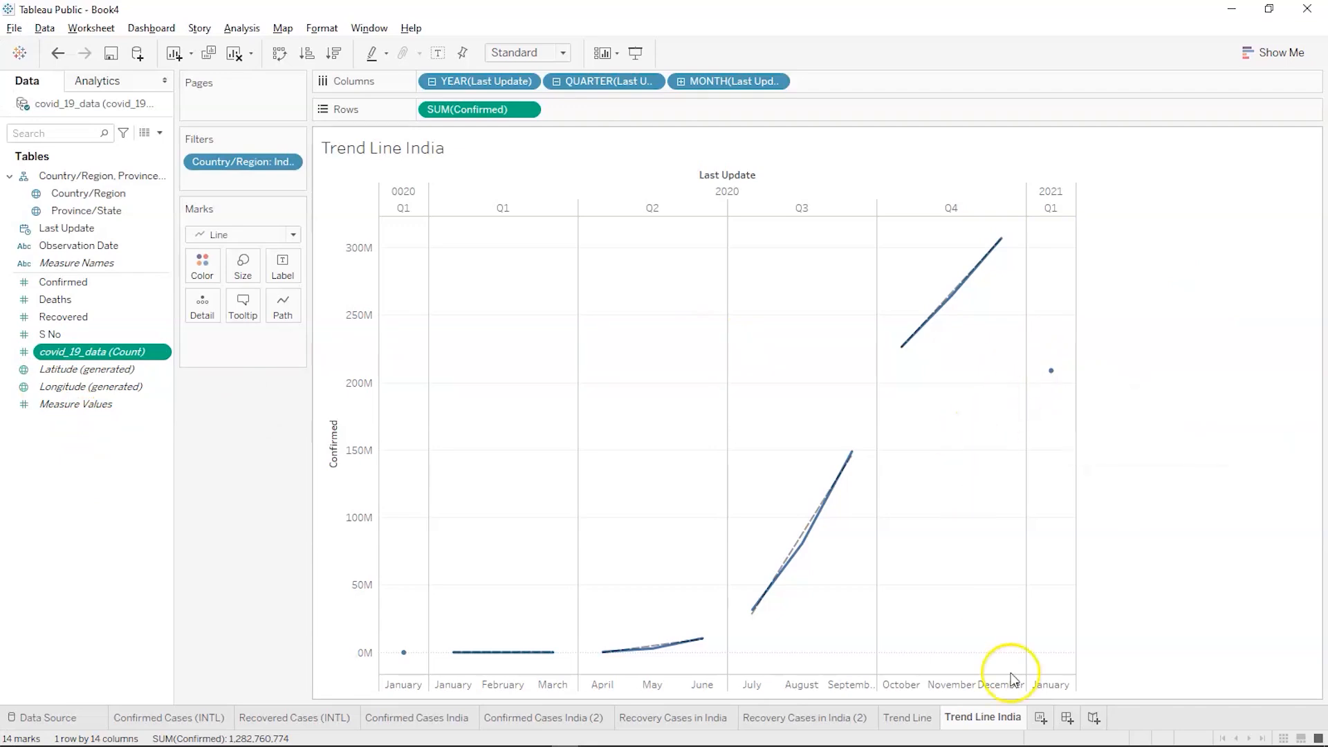
pyautogui.click(73, 571)
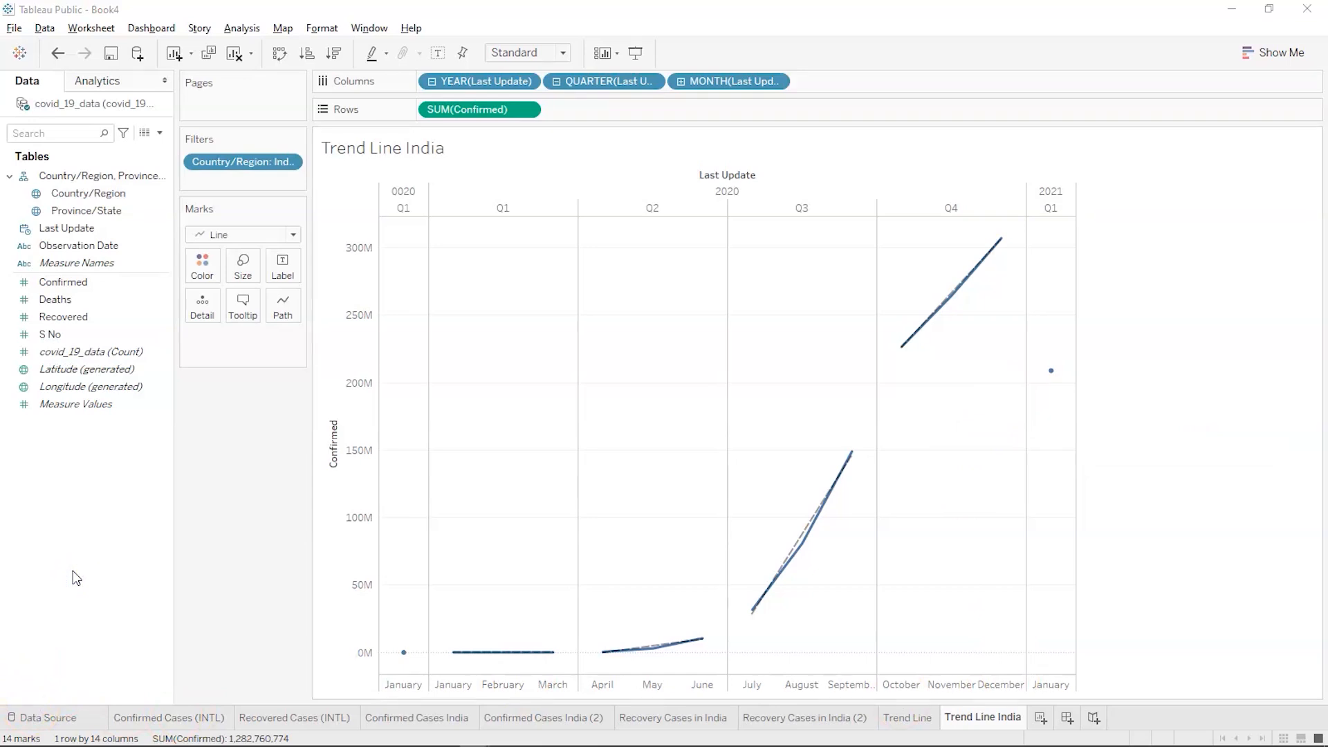
pyautogui.hotkey('alt', 'Tab')
pyautogui.hotkey('alt', 'Tab')
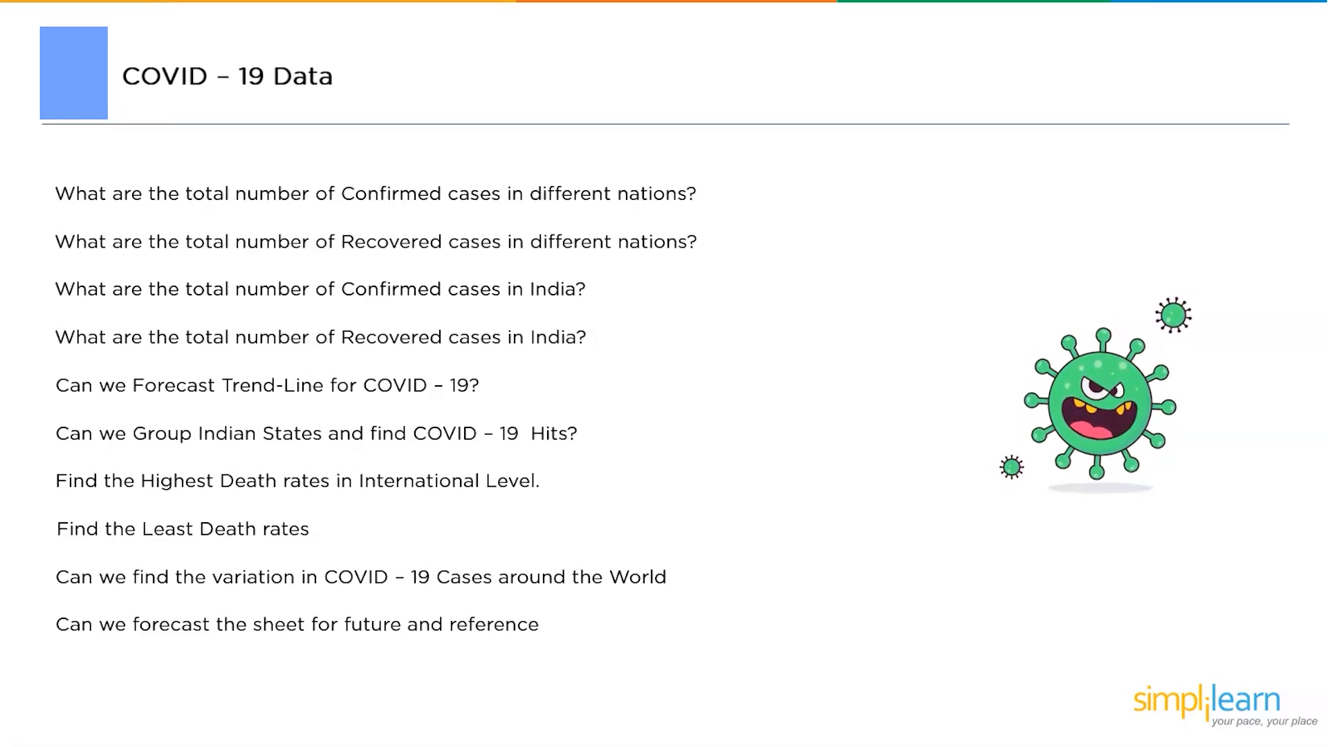
pyautogui.hotkey('alt', 'Tab')
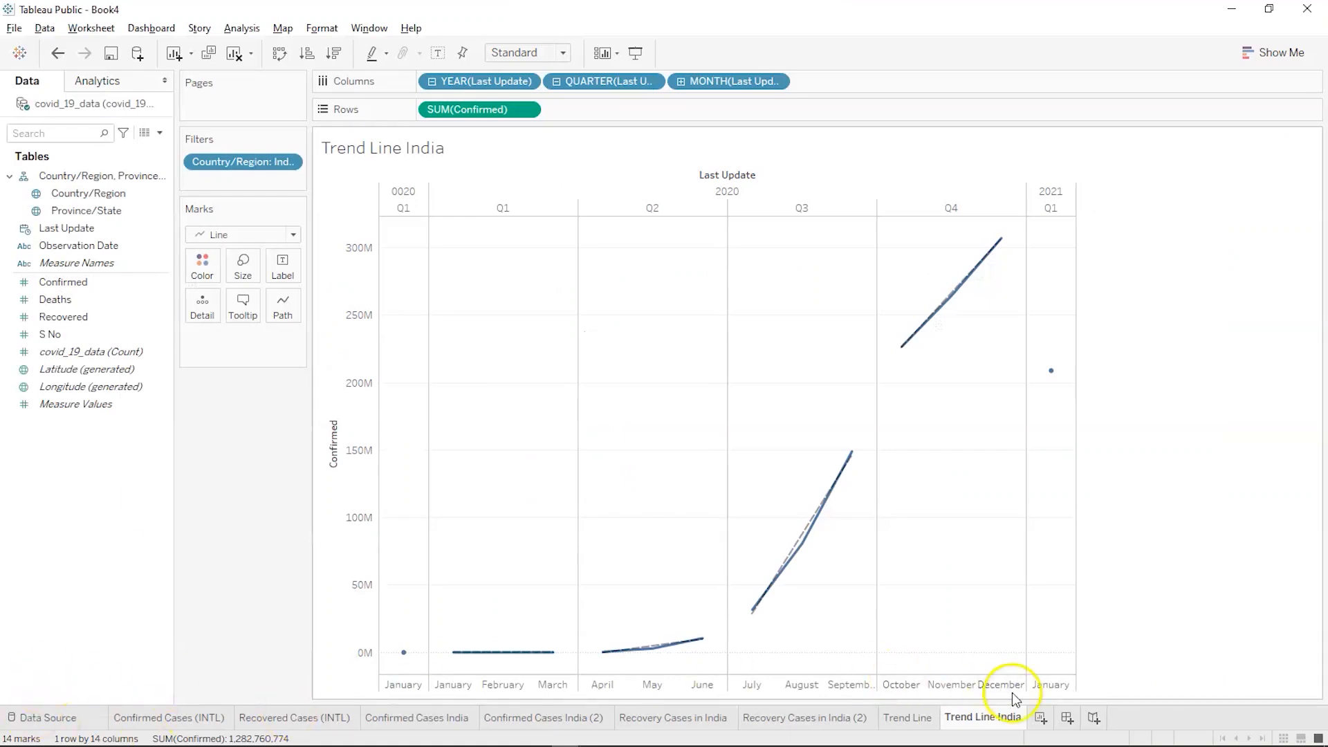
# Add a new worksheet and name it Grouped
pyautogui.click(1039, 717)
pyautogui.doubleClick(1050, 718)
pyautogui.write('Gro')
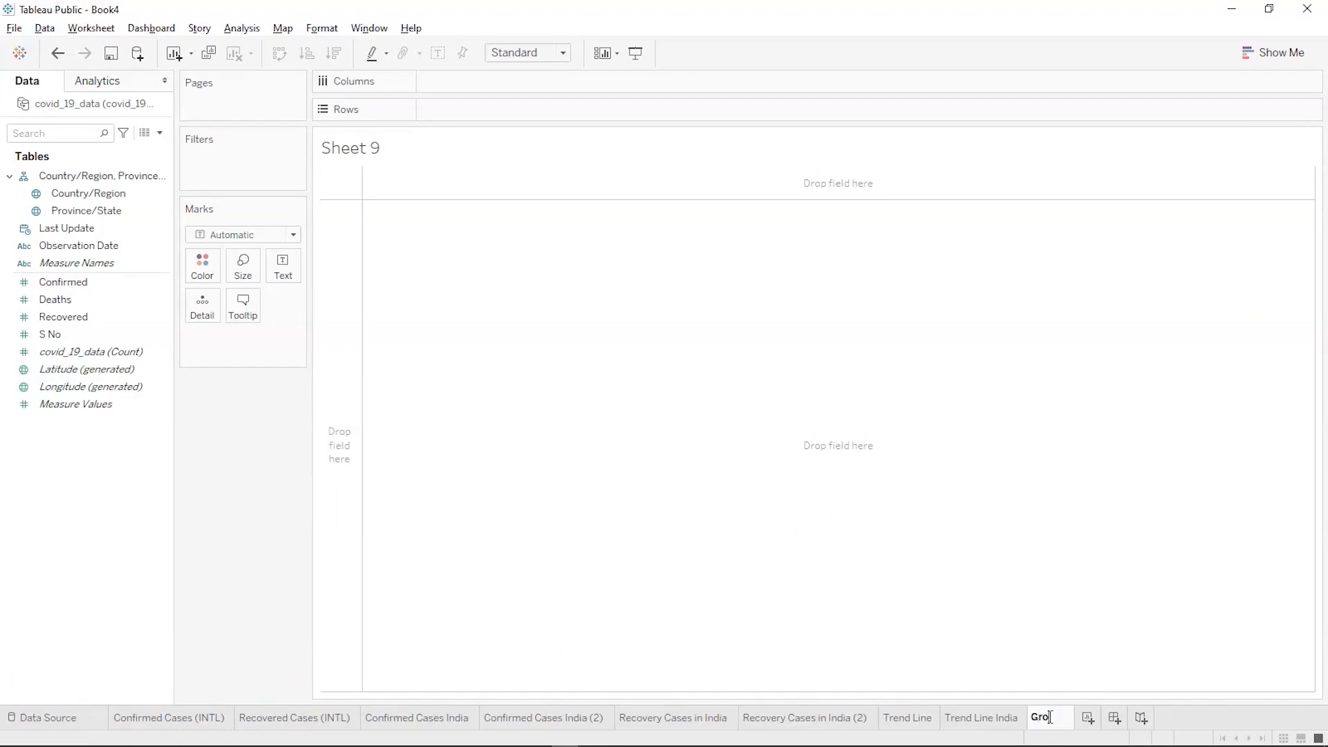
pyautogui.write('uped')
pyautogui.click(381, 377)
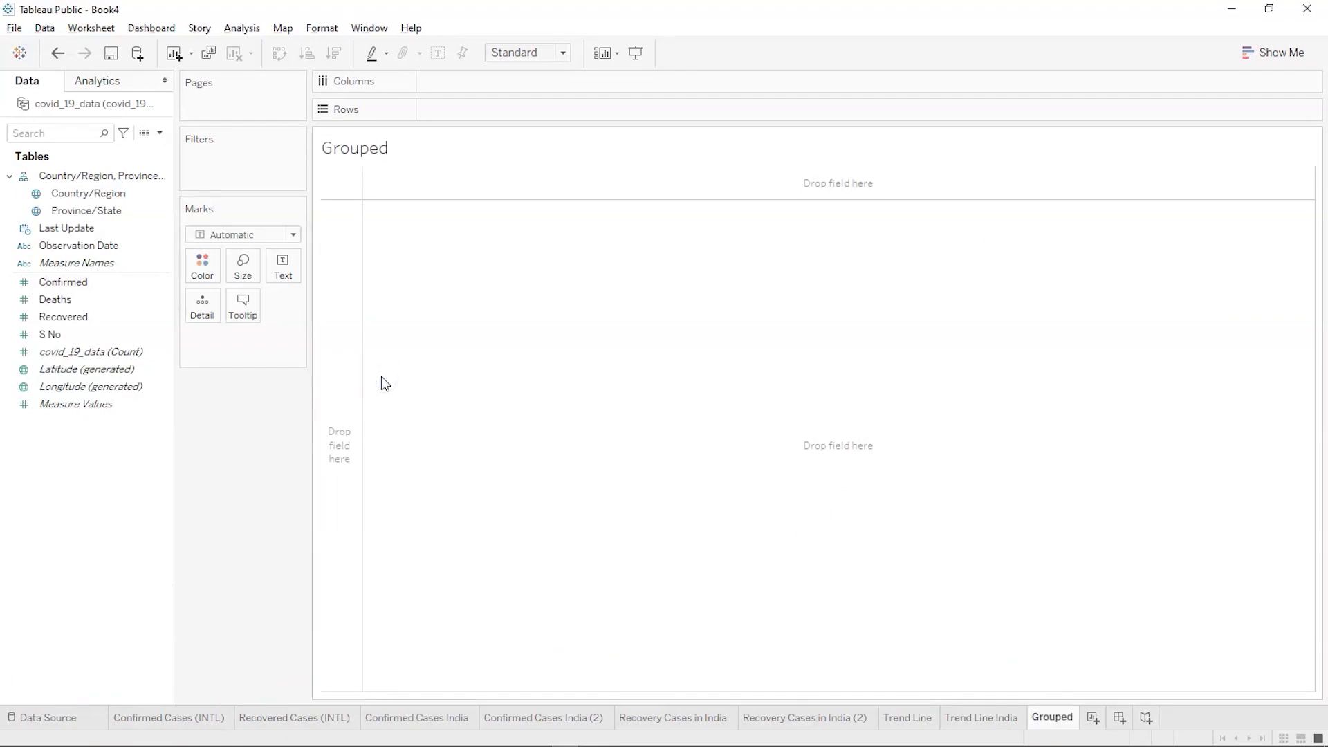
# Start creating a new group from the Province/State field
pyautogui.click(124, 197)
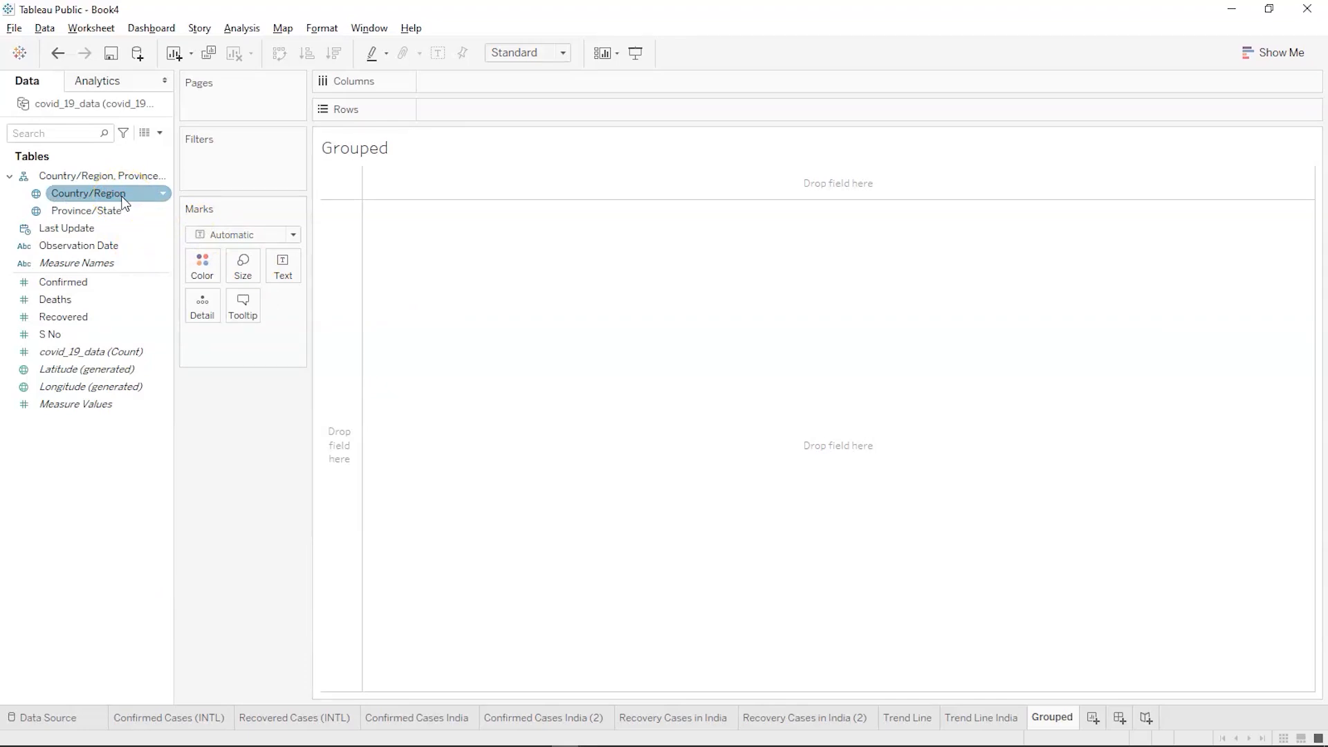
pyautogui.click(113, 216)
pyautogui.rightClick(113, 218)
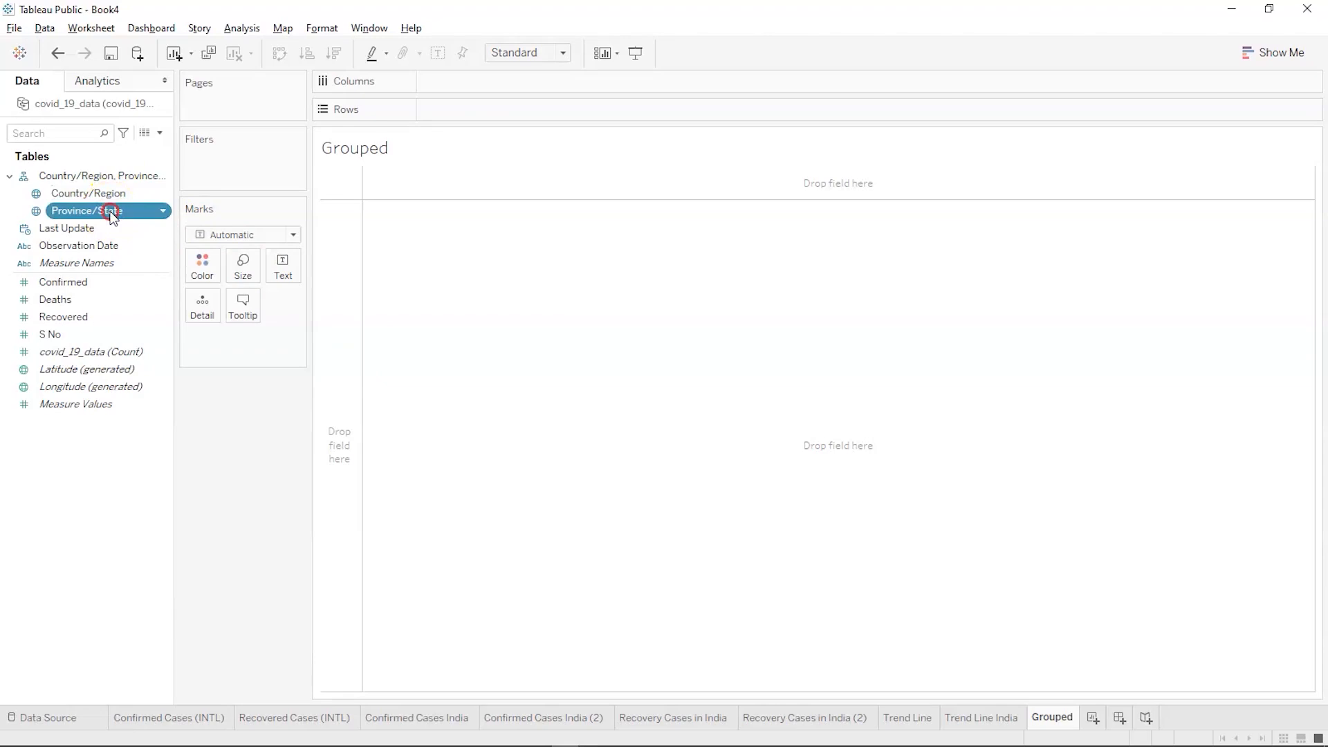
pyautogui.rightClick(113, 216)
pyautogui.click(147, 266)
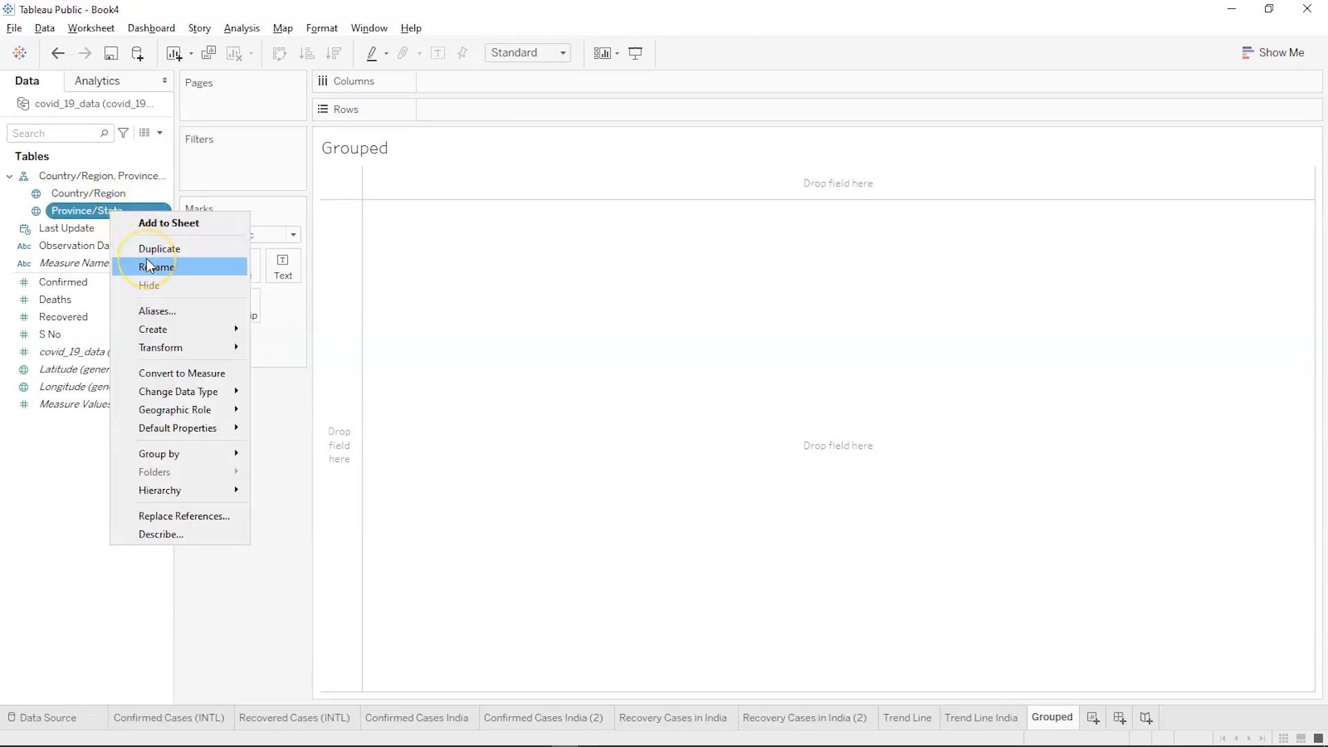
pyautogui.moveTo(155, 328)
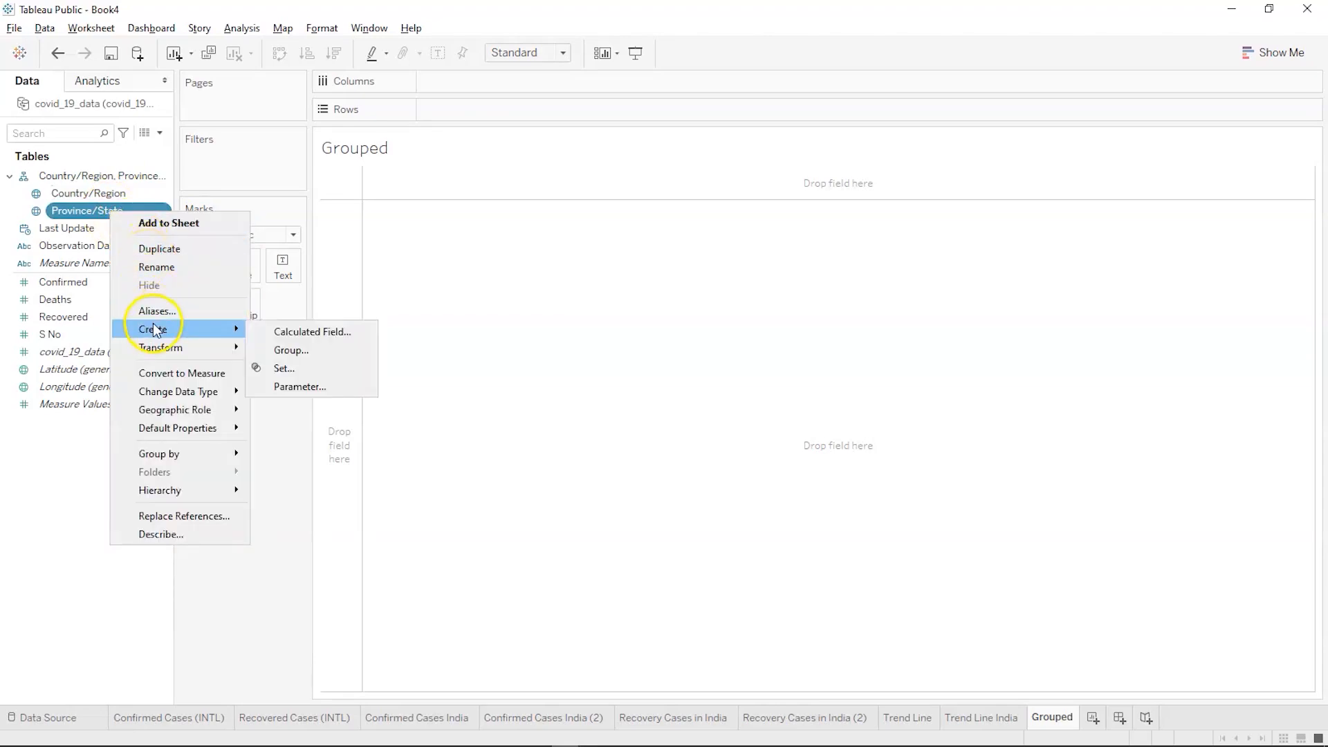
pyautogui.click(270, 348)
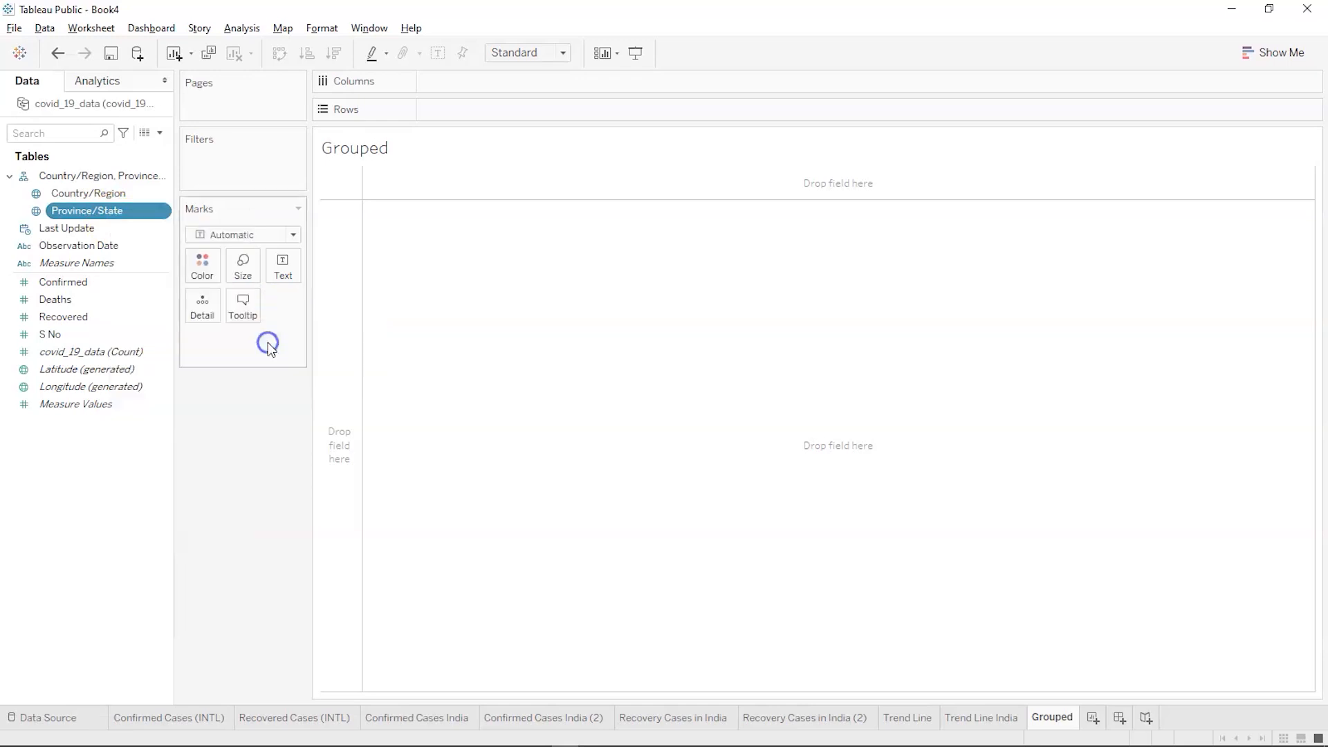
# Select Andaman and Nicobar Islands and Andhra Pradesh among the Province/State members to group
pyautogui.scroll(-3, 610, 382)
pyautogui.scroll(-12, 611, 383)
pyautogui.scroll(15, 611, 382)
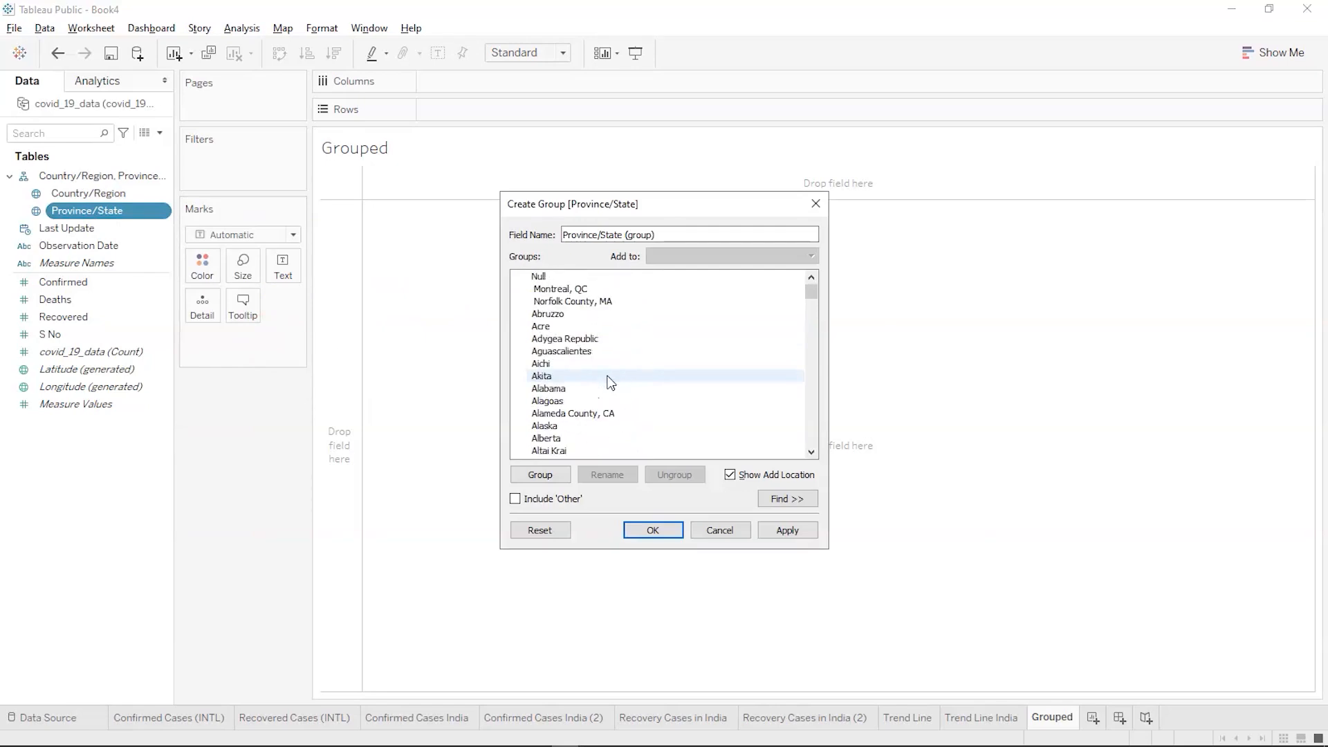
pyautogui.scroll(-2, 574, 410)
pyautogui.scroll(-3, 575, 410)
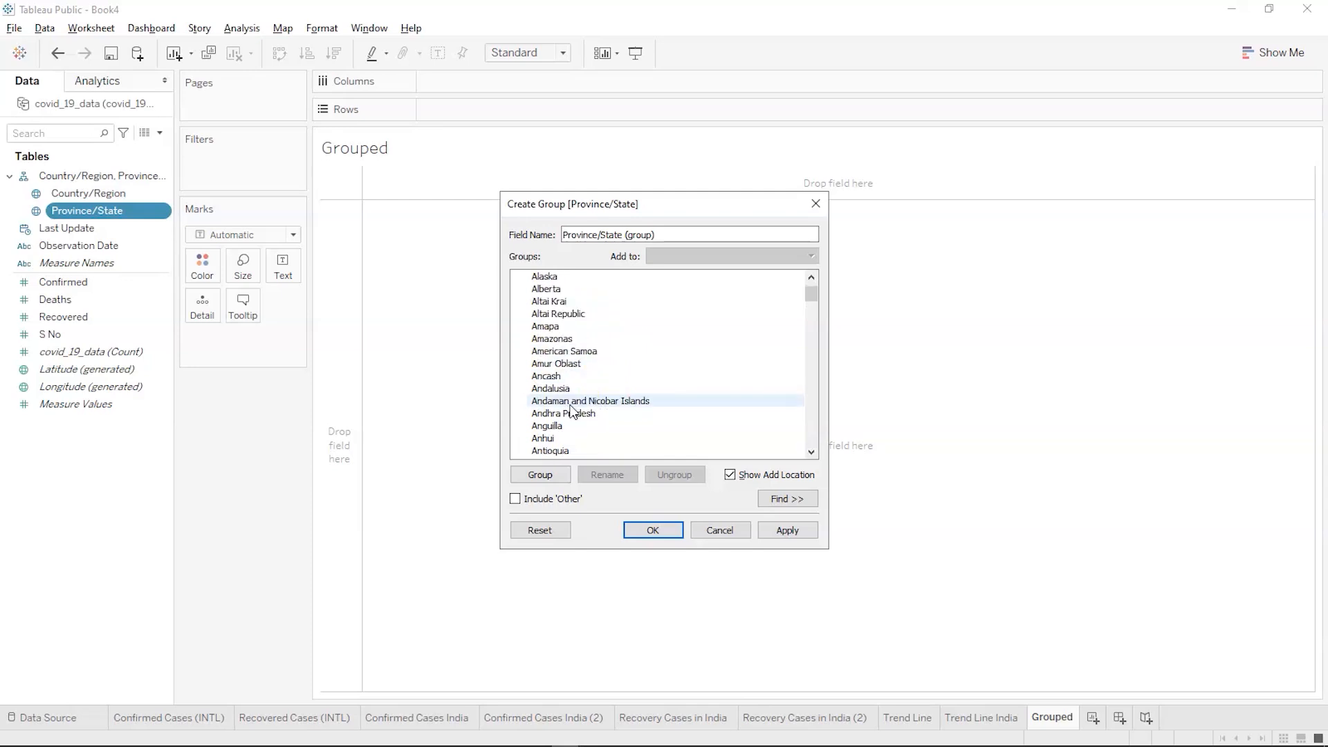
pyautogui.click(571, 406)
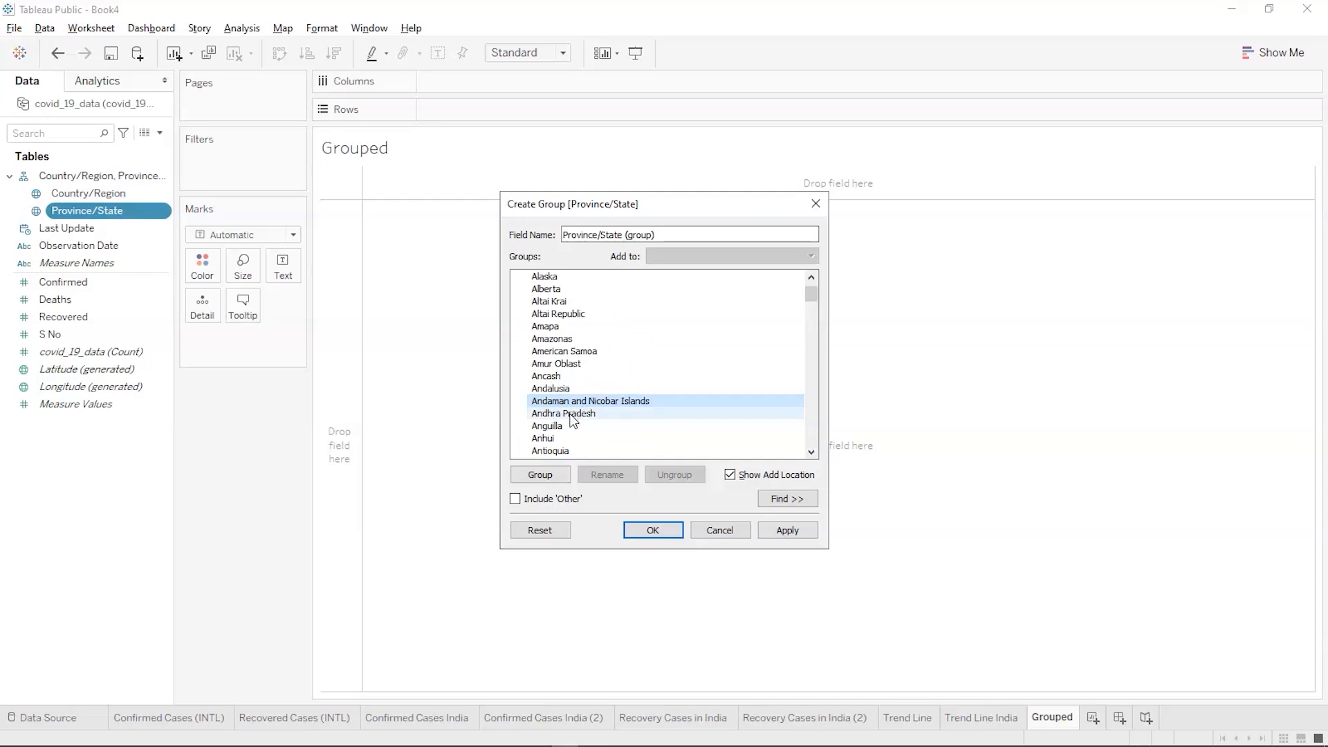
pyautogui.keyDown('ctrl'); pyautogui.click(570, 414); pyautogui.keyUp('ctrl')
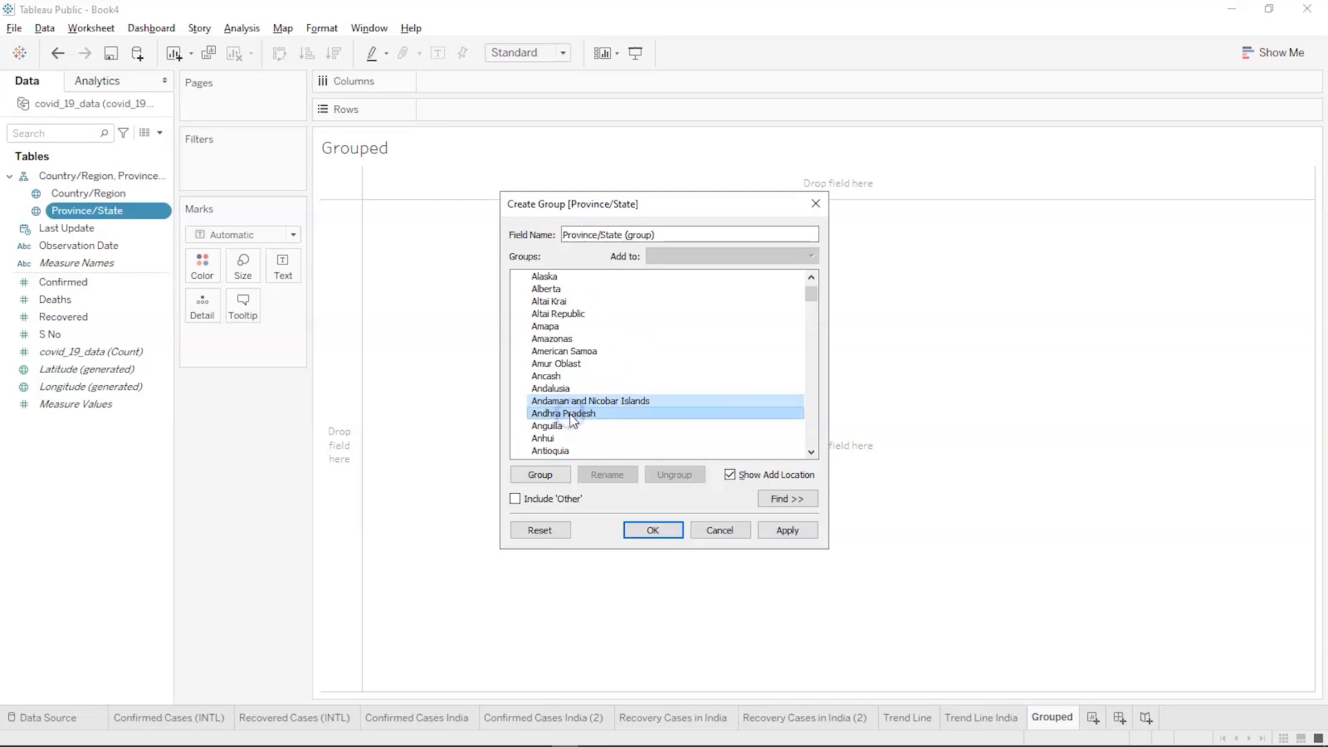
# Try to add Arunachal Pradesh and Assam to the members selected for the group
pyautogui.scroll(-1, 570, 418)
pyautogui.scroll(-7, 572, 418)
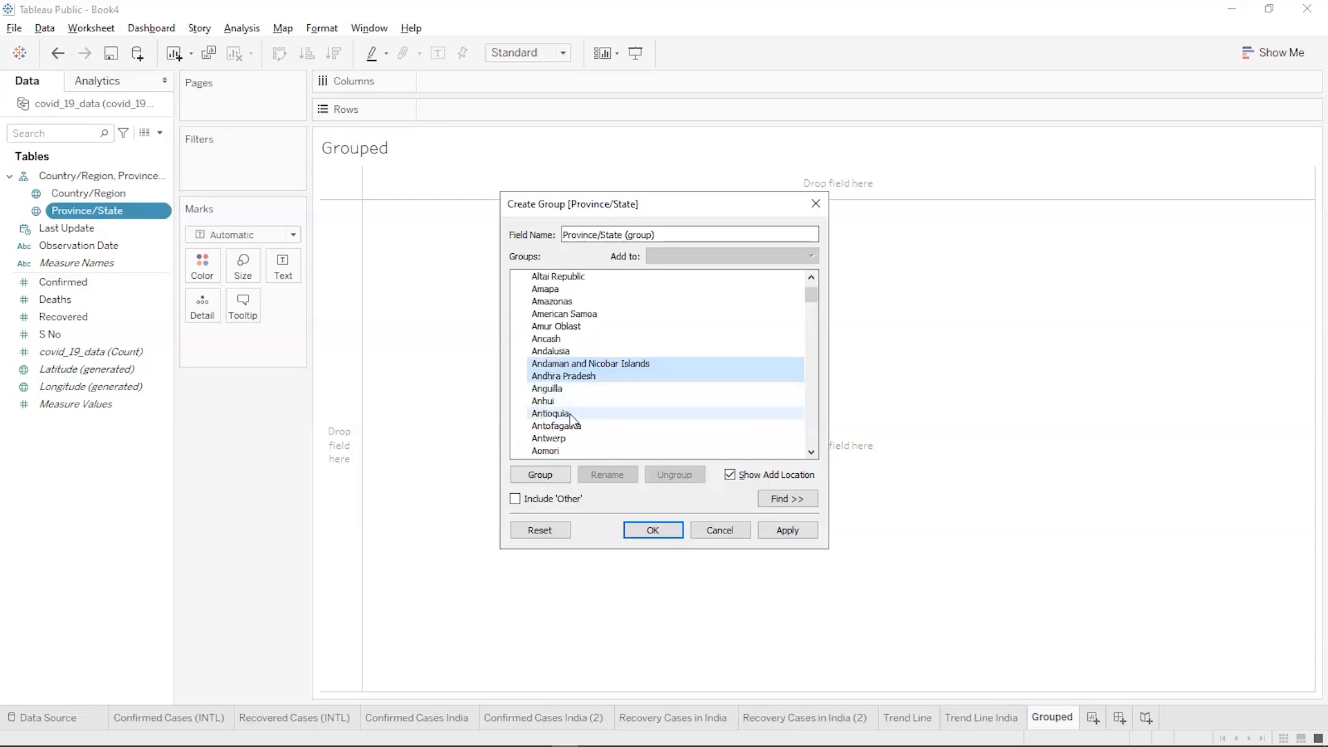
pyautogui.scroll(-7, 572, 419)
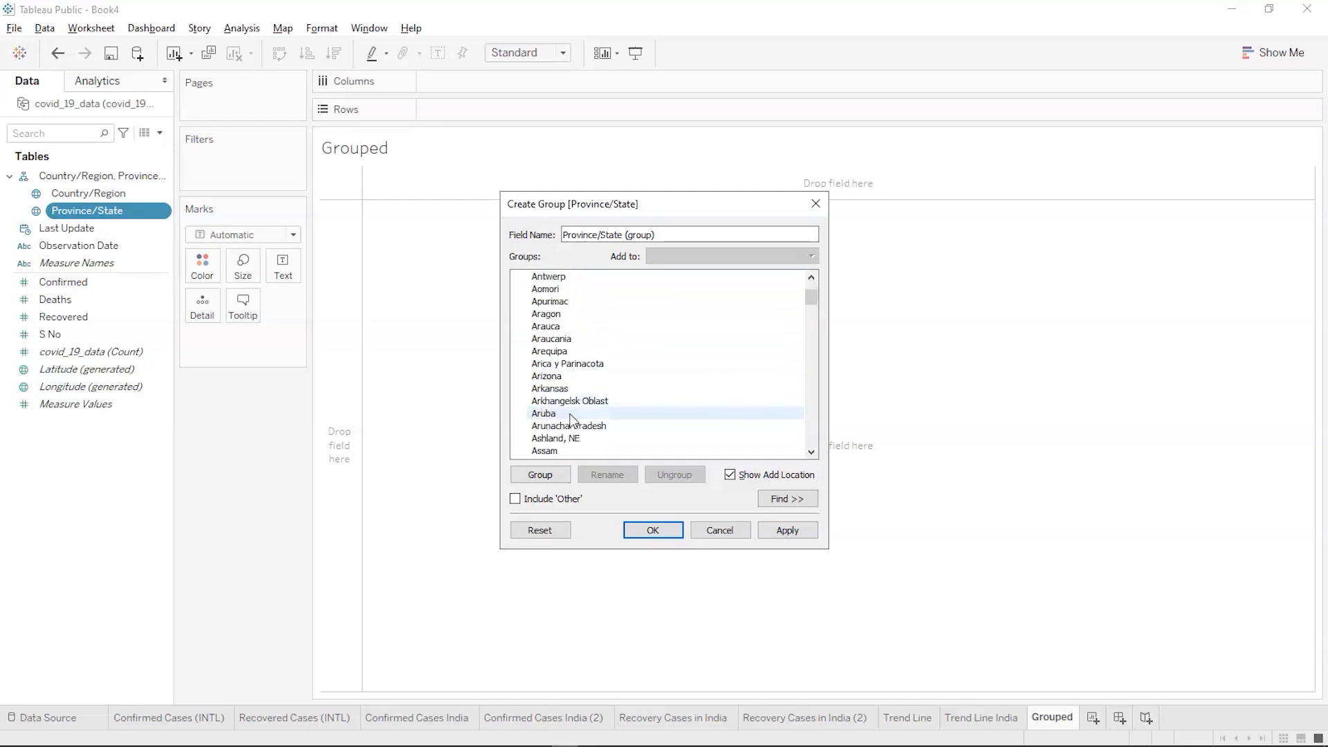
pyautogui.scroll(-5, 578, 377)
pyautogui.click(579, 377)
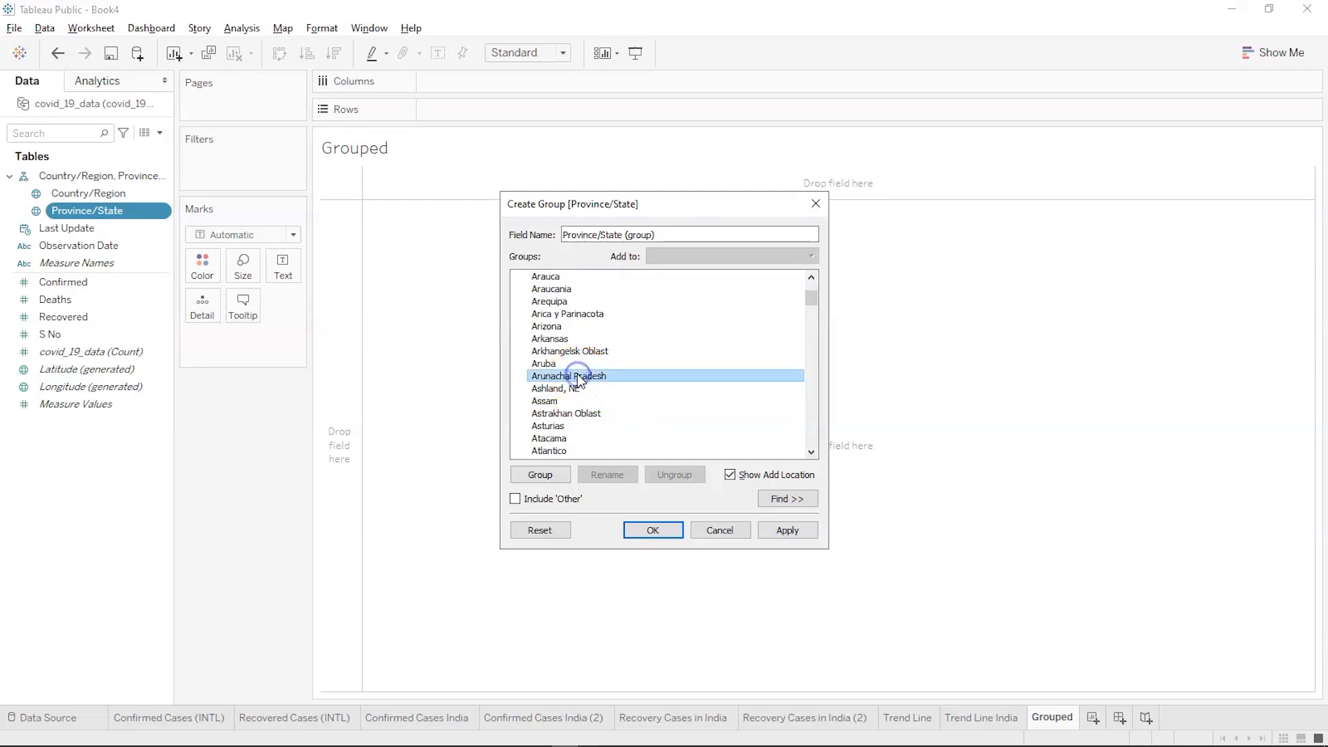
pyautogui.keyDown('ctrl'); pyautogui.click(559, 401); pyautogui.keyUp('ctrl')
pyautogui.click(560, 401)
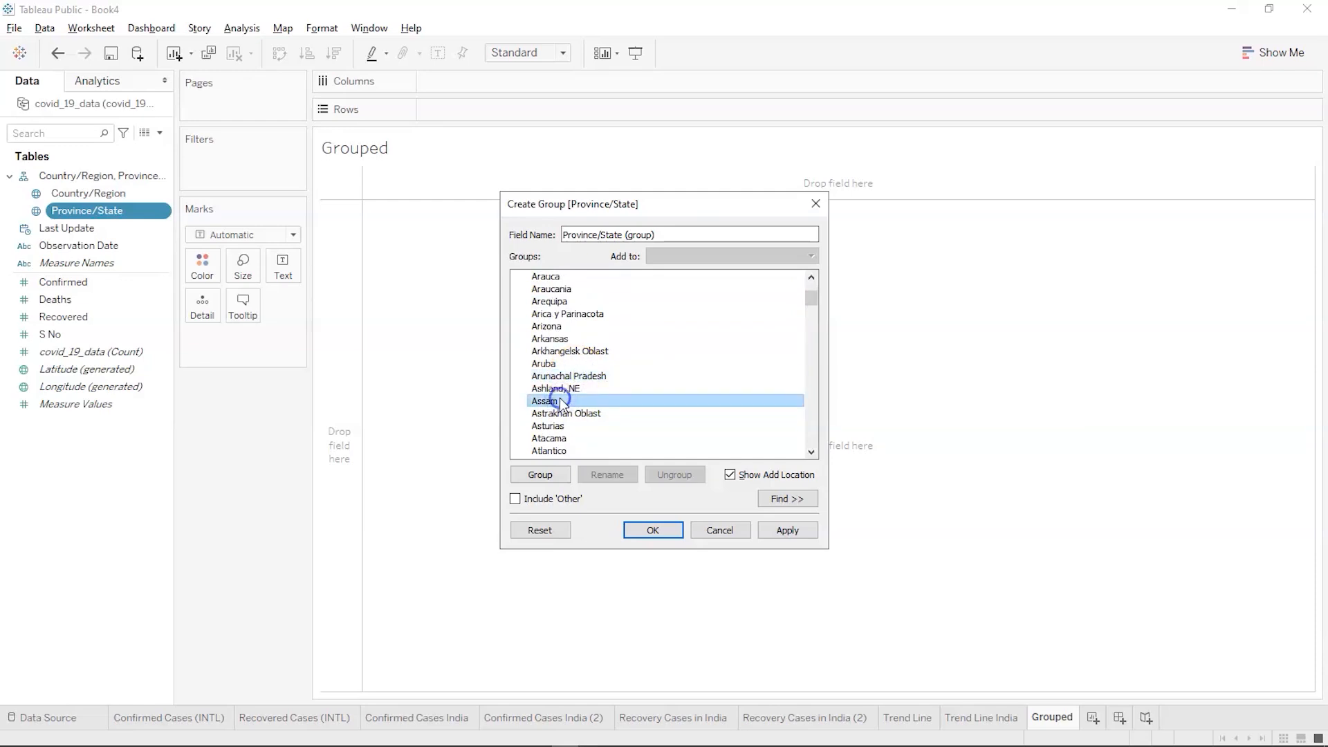
# Select Andaman and Nicobar Islands and Andhra Pradesh again as members for the group
pyautogui.scroll(-3, 561, 401)
pyautogui.keyDown('ctrl'); pyautogui.click(571, 339); pyautogui.keyUp('ctrl')
pyautogui.scroll(3, 573, 342)
pyautogui.scroll(3, 571, 344)
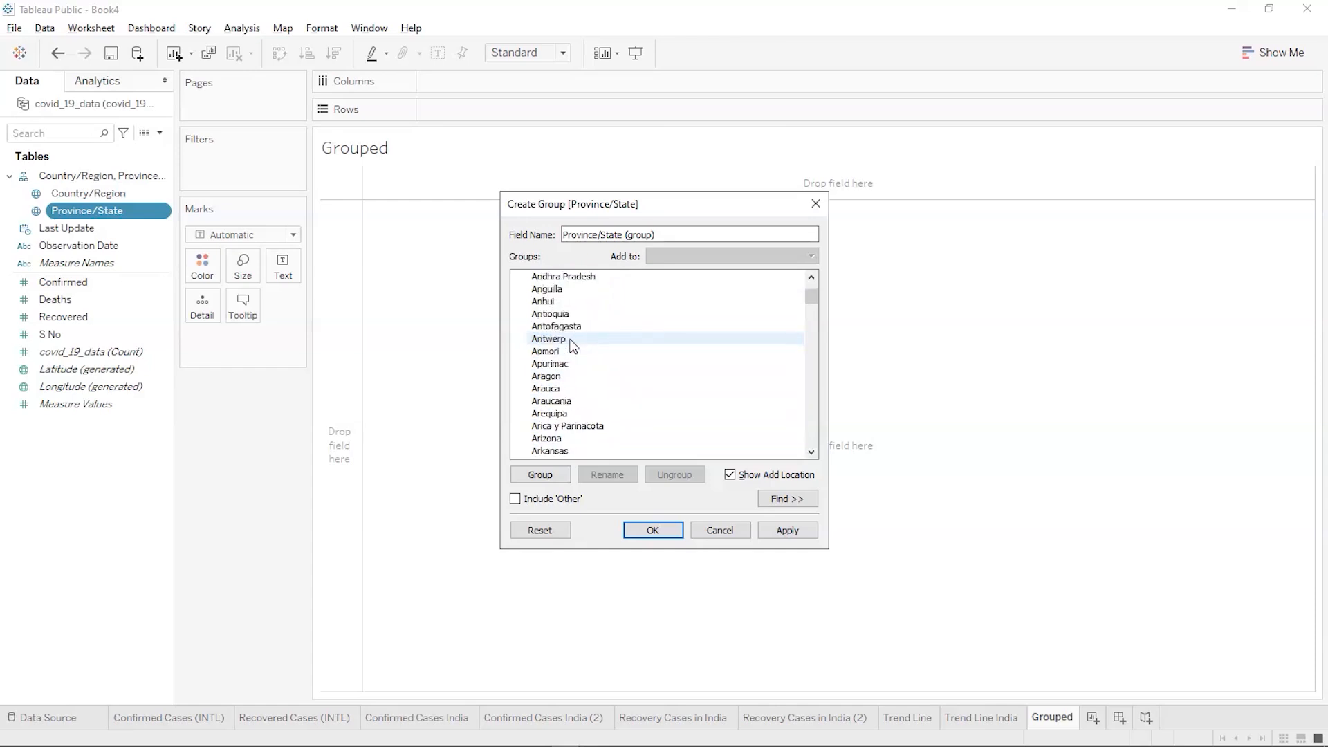
pyautogui.keyDown('ctrl'); pyautogui.click(571, 339); pyautogui.keyUp('ctrl')
pyautogui.keyDown('ctrl'); pyautogui.click(567, 350); pyautogui.keyUp('ctrl')
pyautogui.scroll(6, 569, 353)
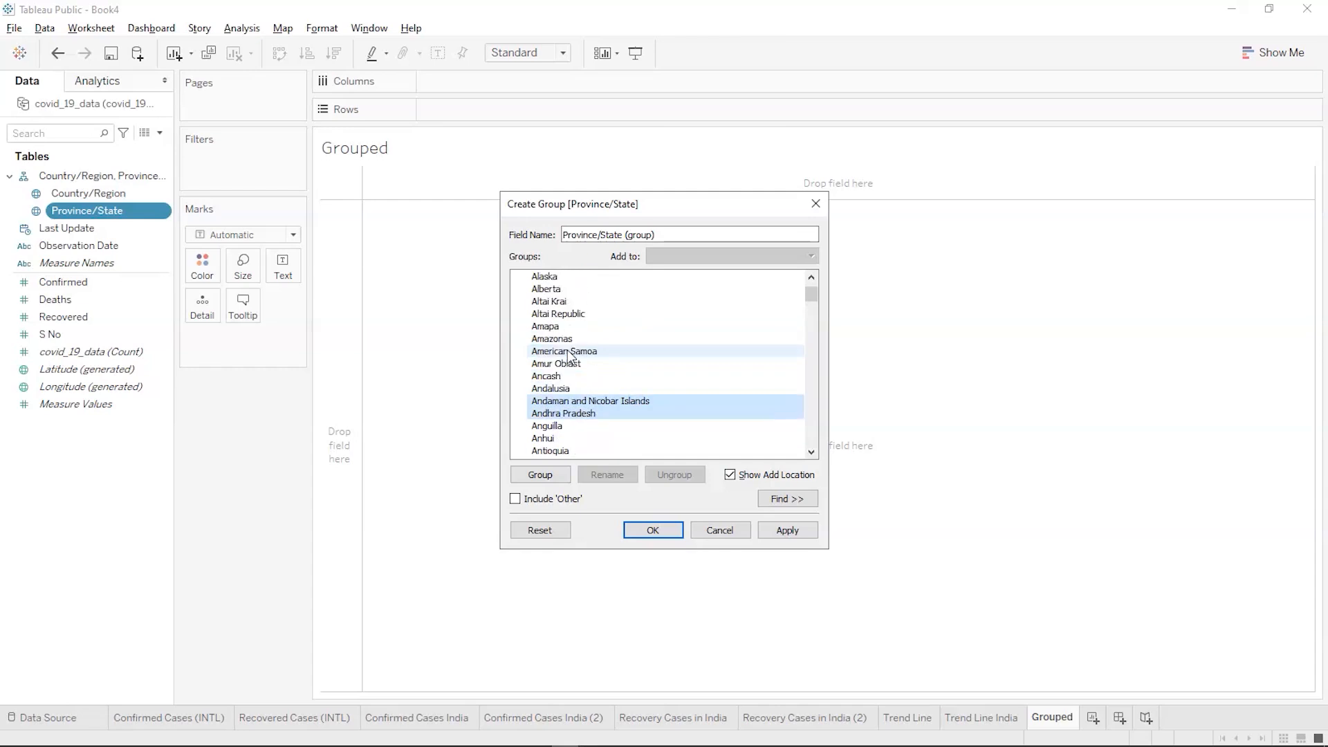
# Add Bihar to the Province/State members selected for the group
pyautogui.scroll(1, 571, 356)
pyautogui.scroll(-7, 569, 354)
pyautogui.scroll(3, 570, 355)
pyautogui.scroll(-9, 570, 355)
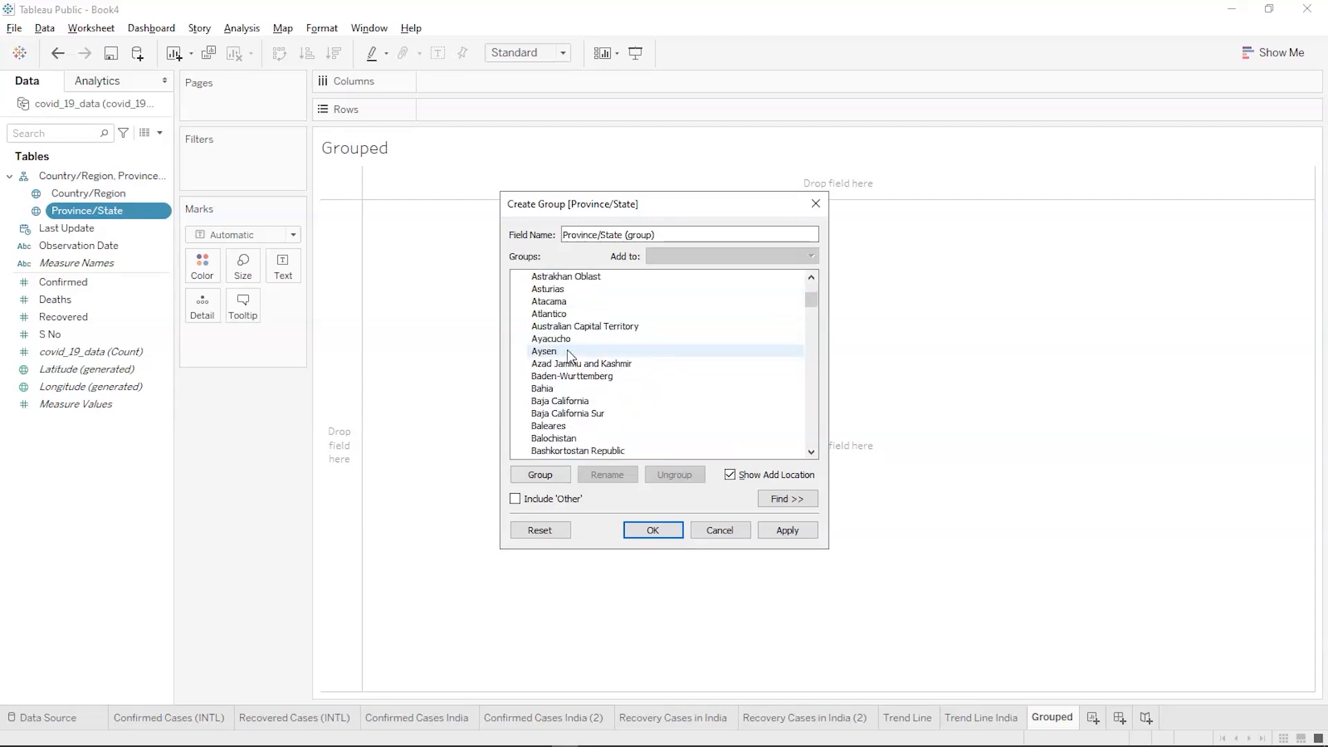
pyautogui.scroll(-2, 551, 424)
pyautogui.scroll(-2, 551, 425)
pyautogui.scroll(-2, 552, 425)
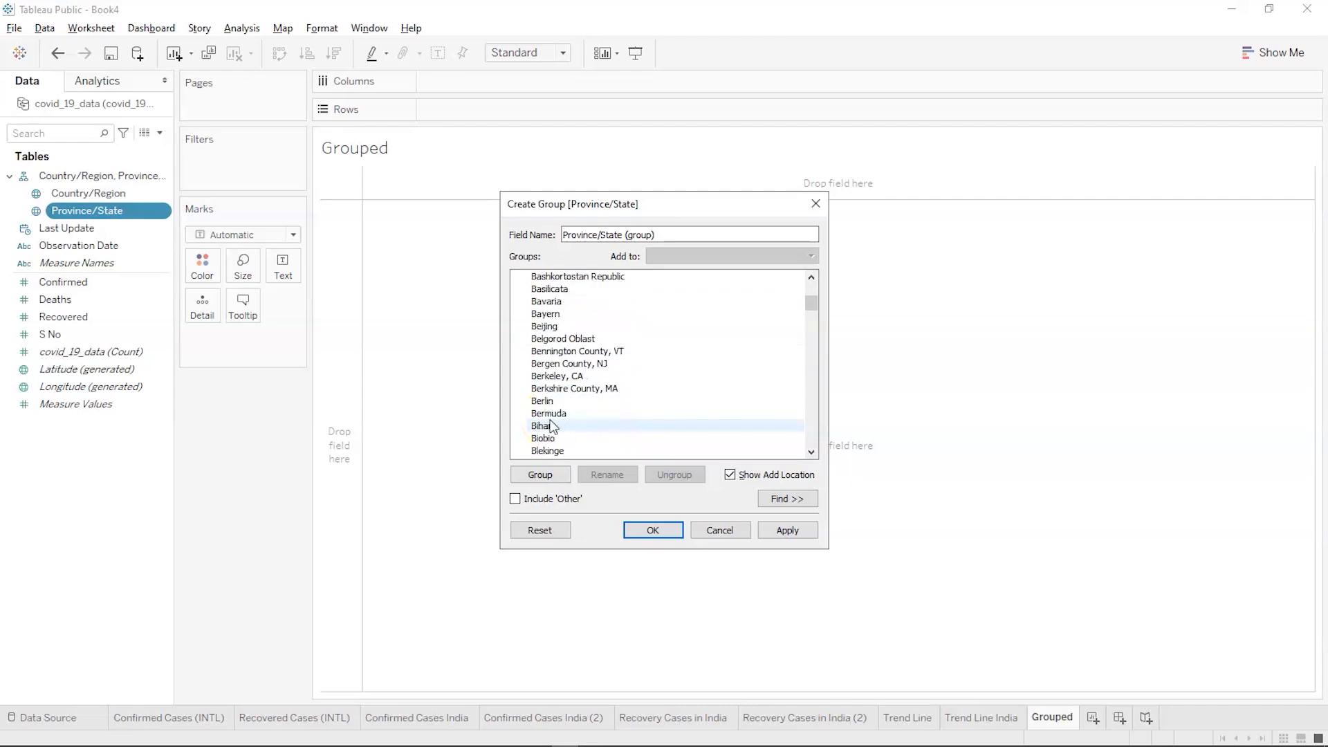
pyautogui.scroll(-2, 553, 426)
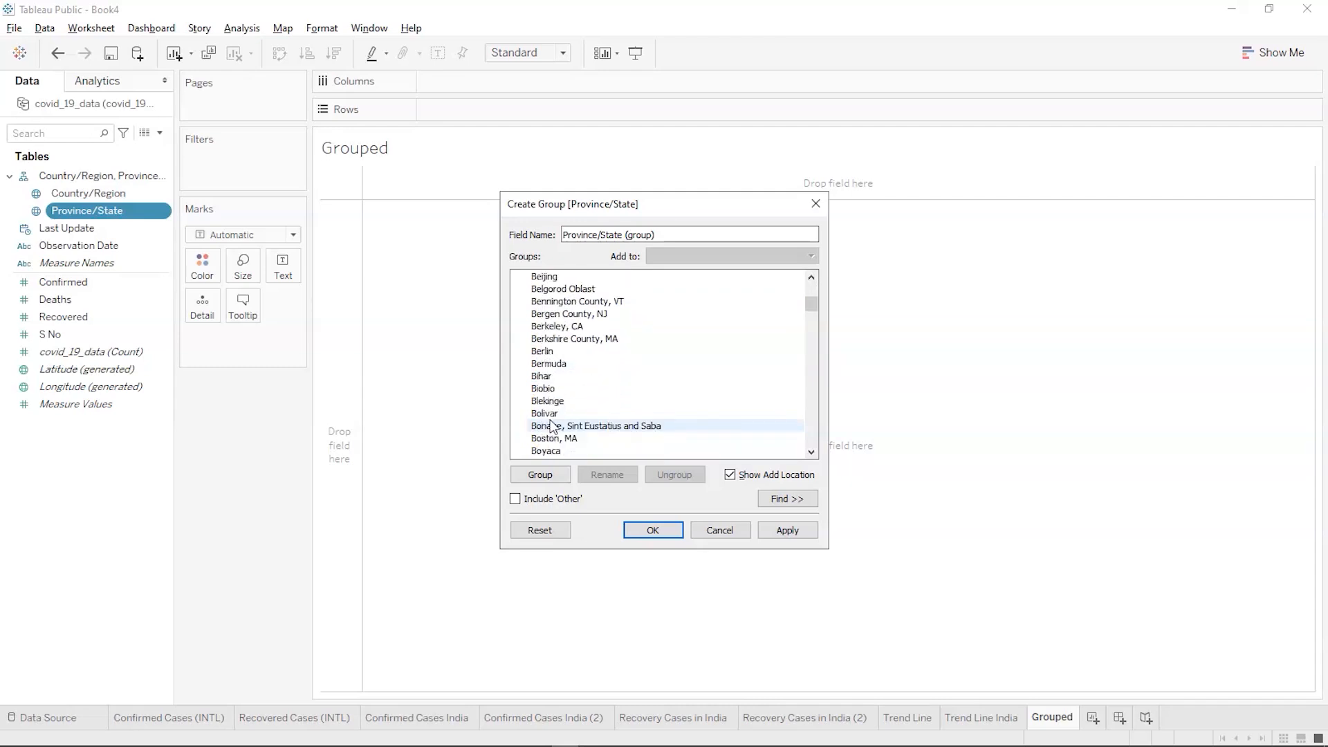
pyautogui.click(550, 375)
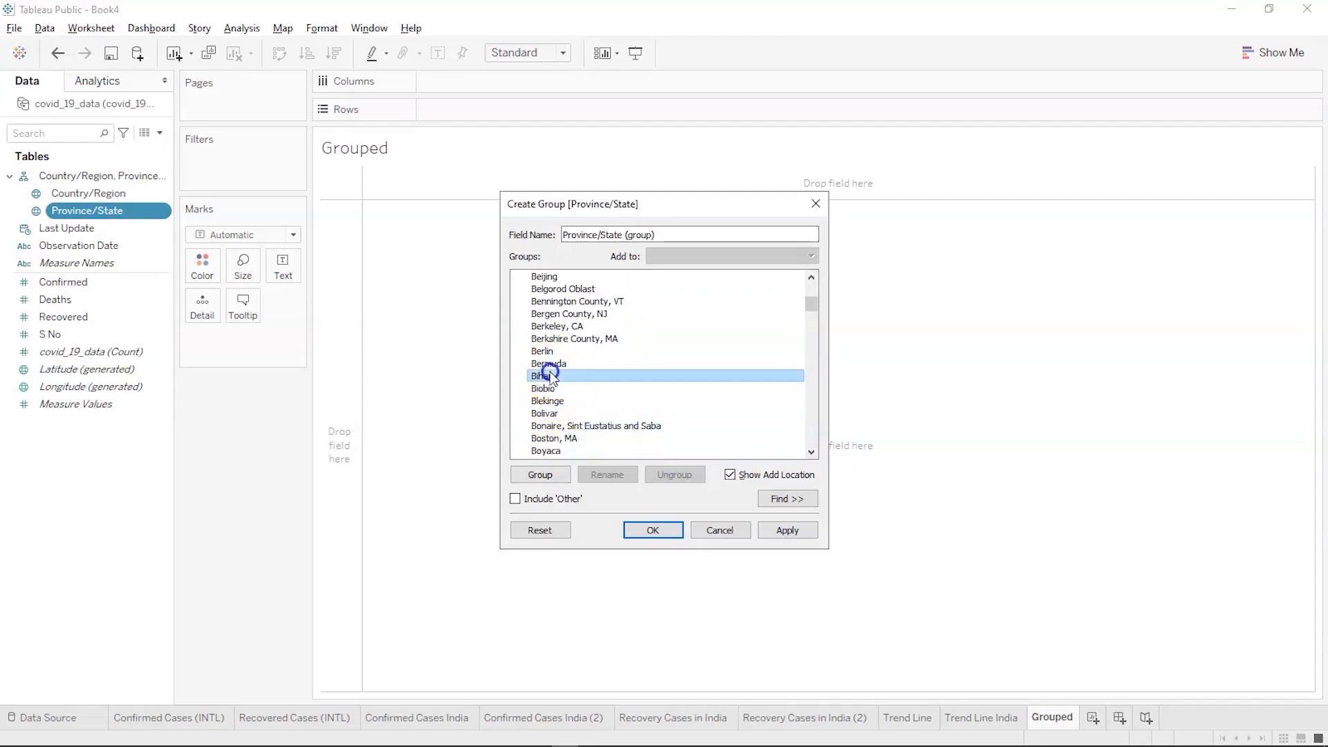
# Add Chandigarh and Chhattisgarh to the Province/State members selected for the group
pyautogui.scroll(-3, 552, 378)
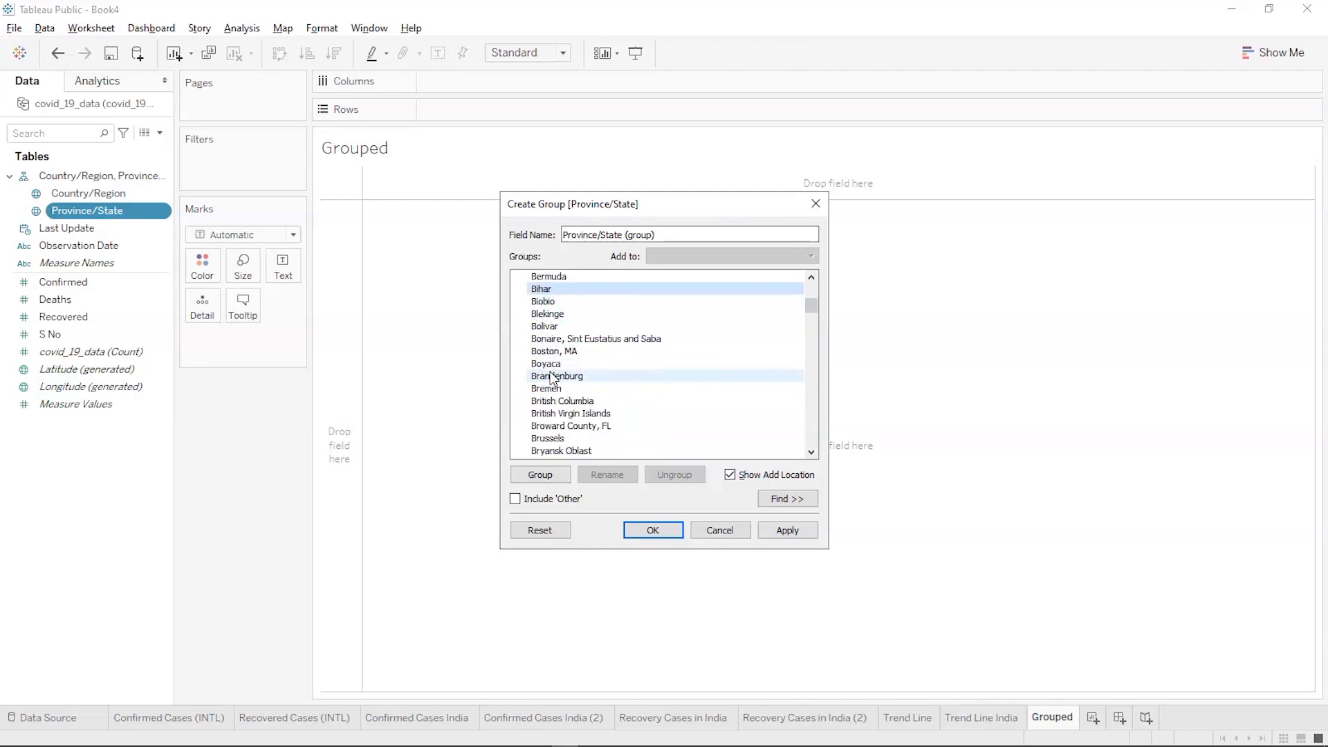
pyautogui.scroll(-6, 553, 378)
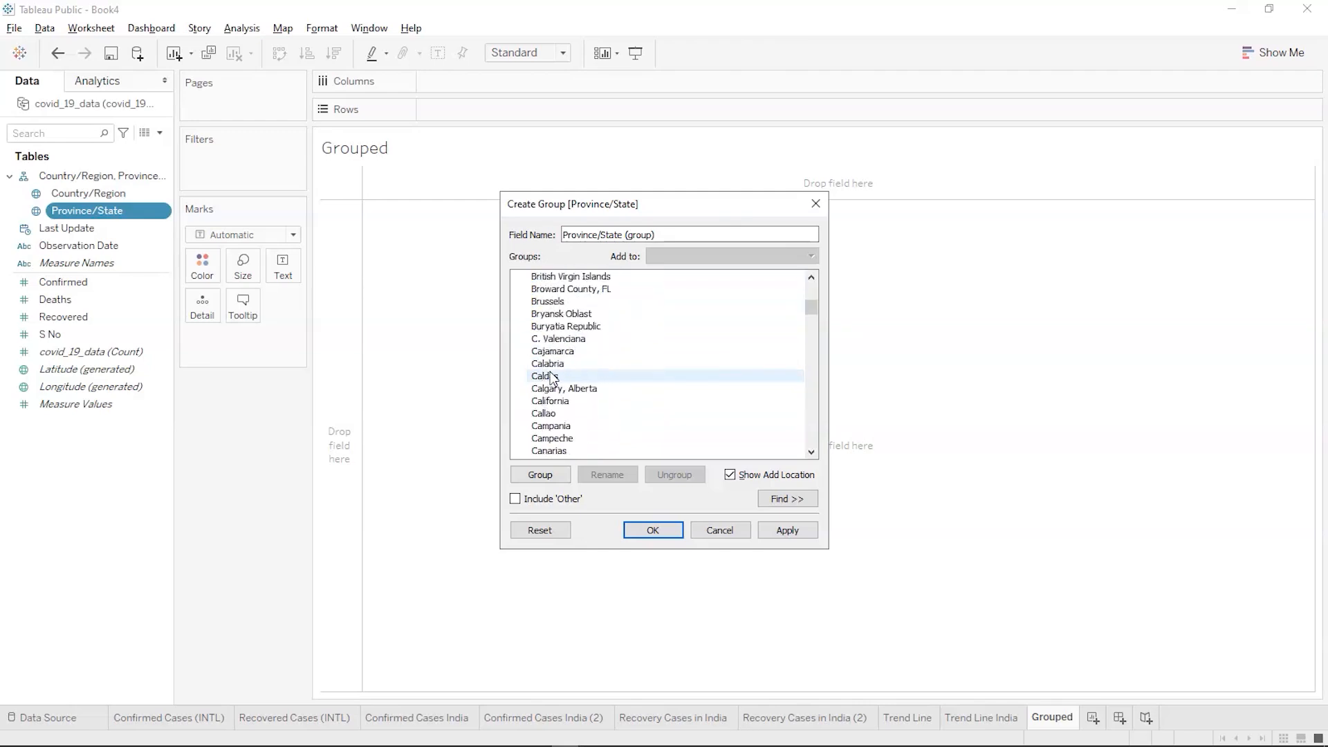
pyautogui.scroll(-3, 552, 378)
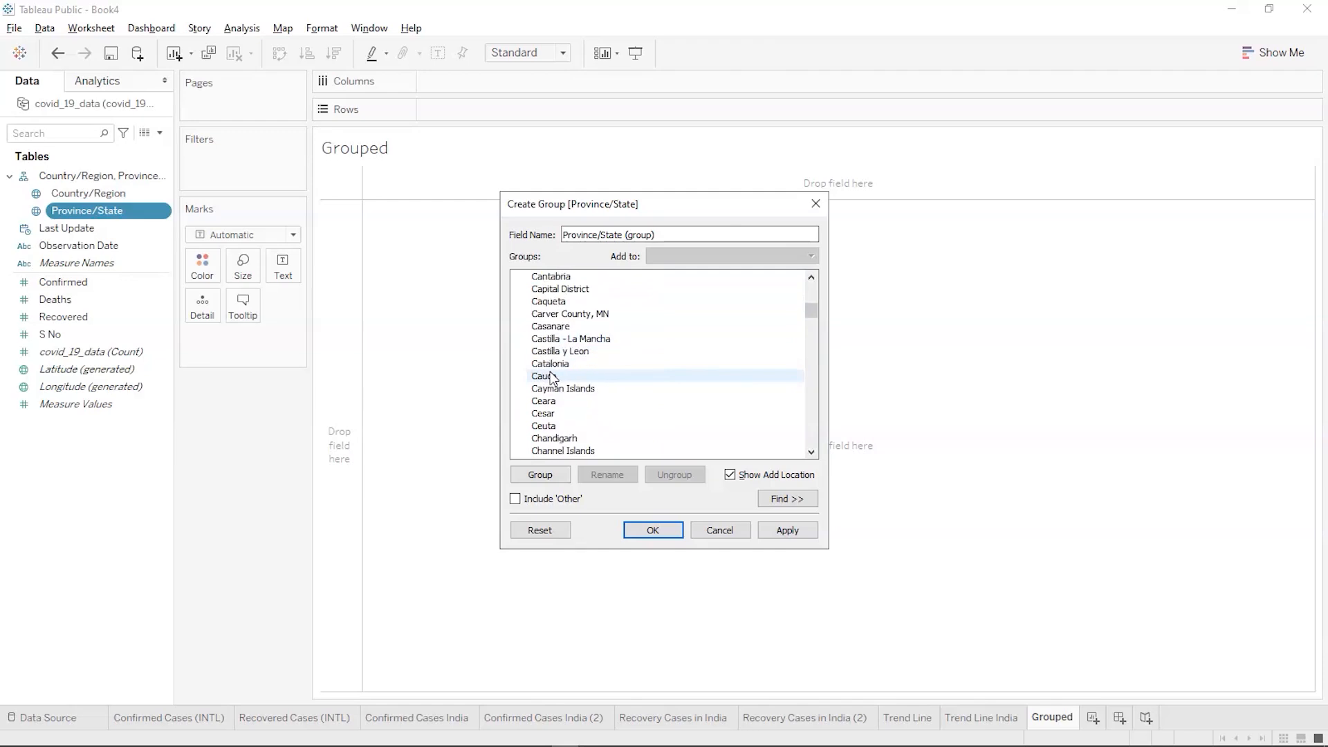
pyautogui.click(553, 423)
pyautogui.scroll(-2, 553, 425)
pyautogui.scroll(-3, 553, 428)
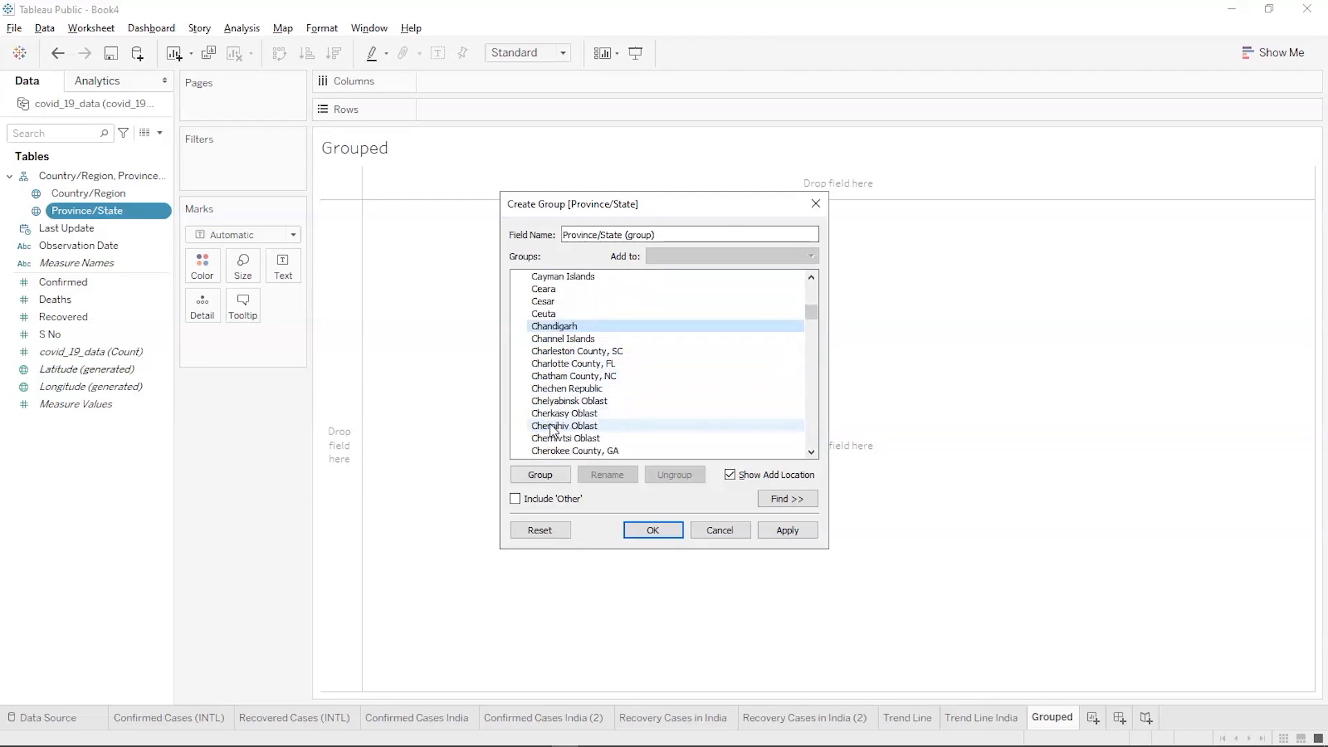
pyautogui.scroll(-1, 552, 429)
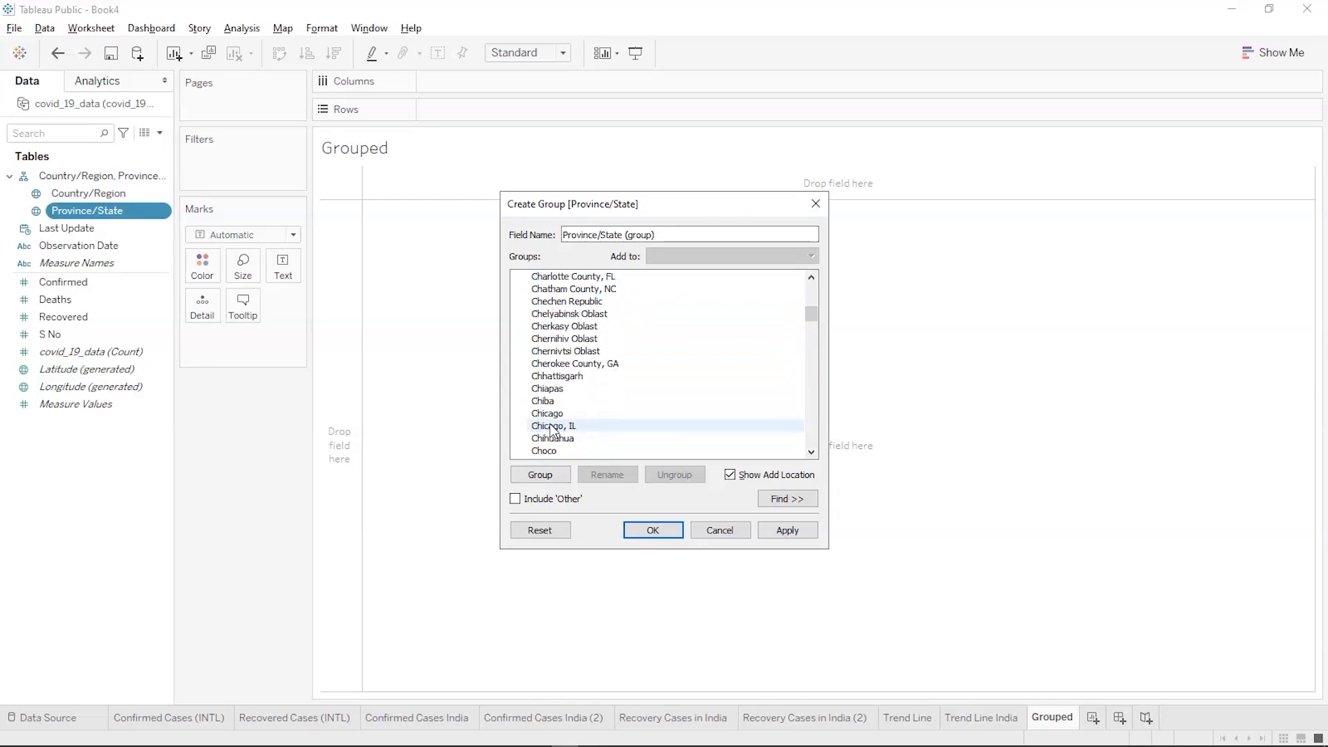
pyautogui.click(558, 377)
# Add Dadar Nagar Haveli, Dadra and Nagar Haveli and Daman and Diu, and Delhi to the members selected for the group
pyautogui.scroll(-3, 558, 379)
pyautogui.scroll(-5, 558, 379)
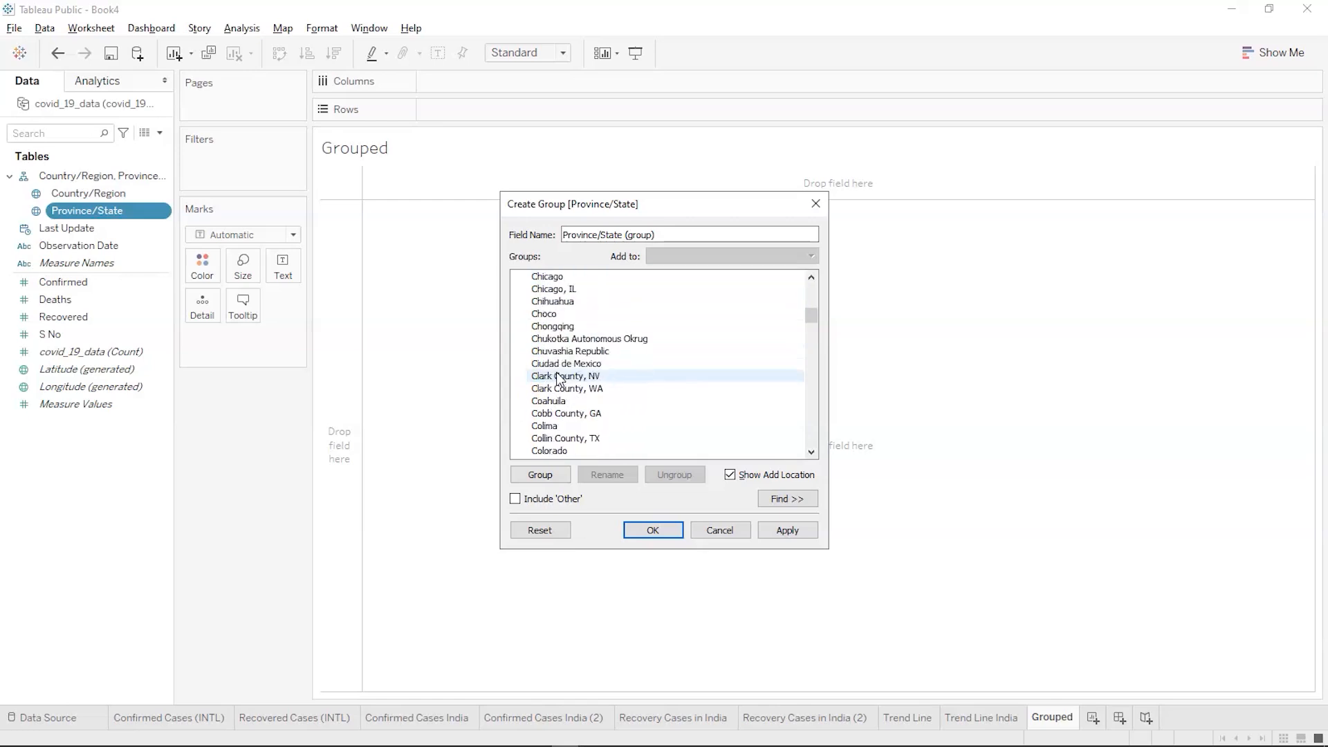
pyautogui.scroll(-4, 557, 379)
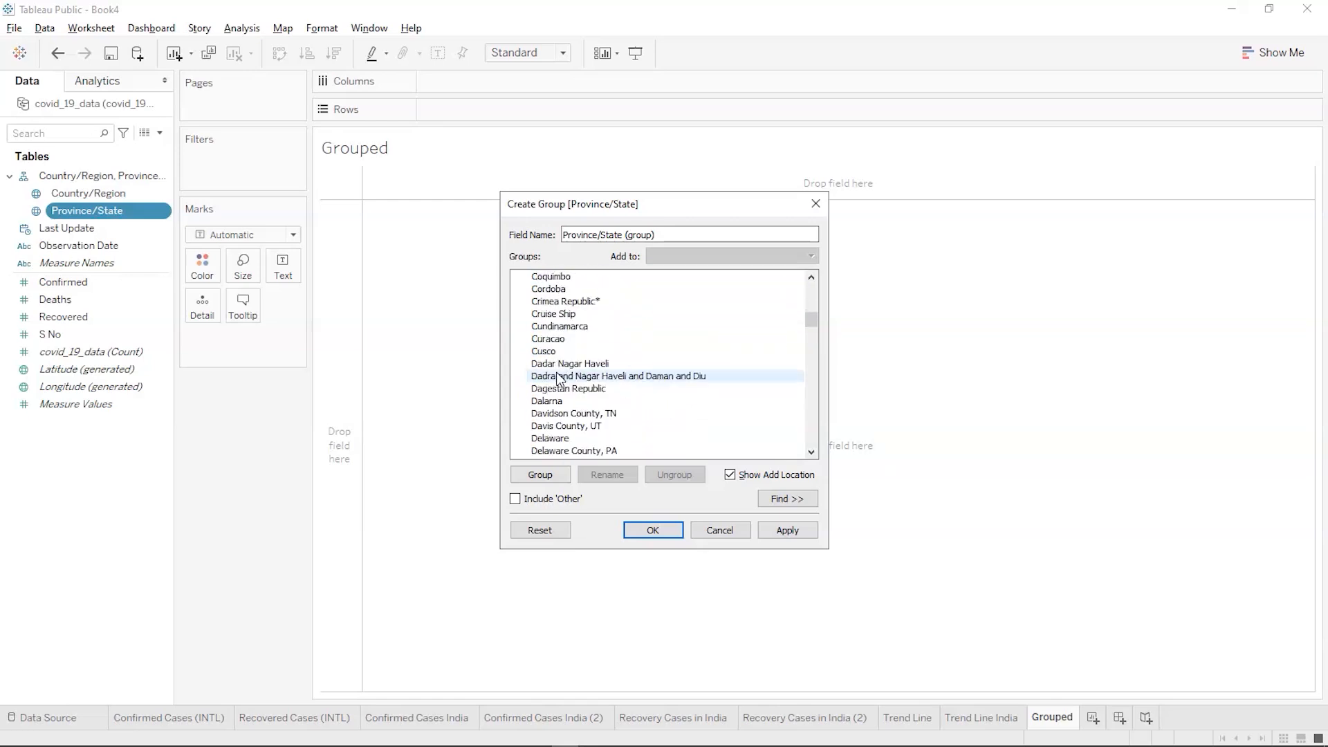
pyautogui.scroll(-1, 558, 374)
pyautogui.click(559, 367)
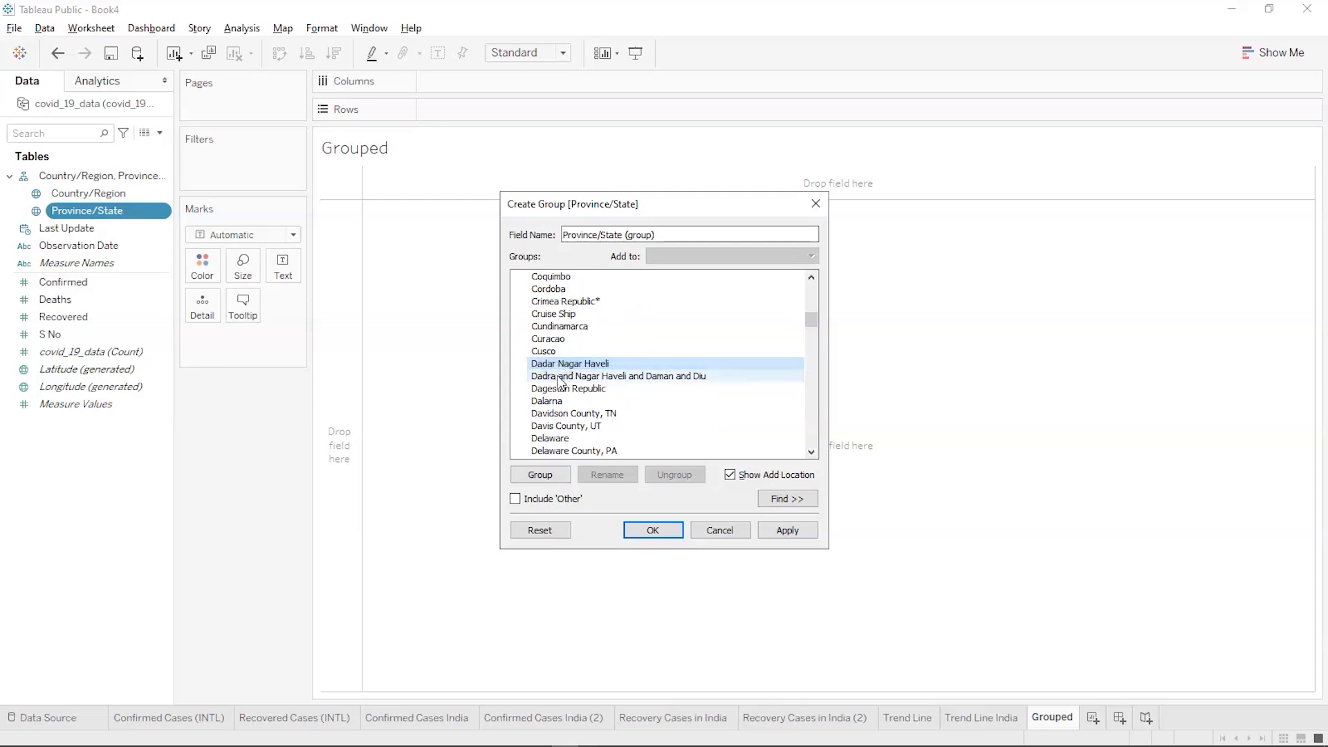
pyautogui.keyDown('ctrl'); pyautogui.click(558, 376); pyautogui.keyUp('ctrl')
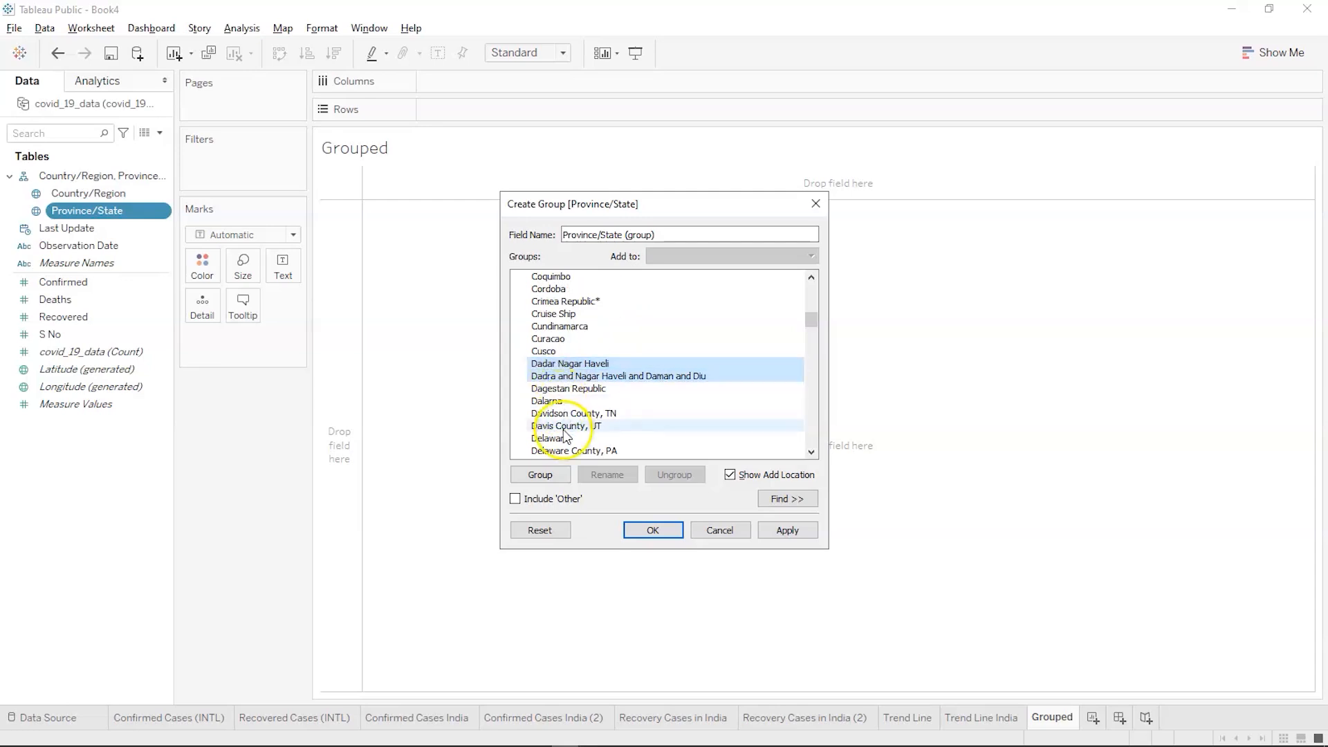
pyautogui.scroll(-3, 564, 430)
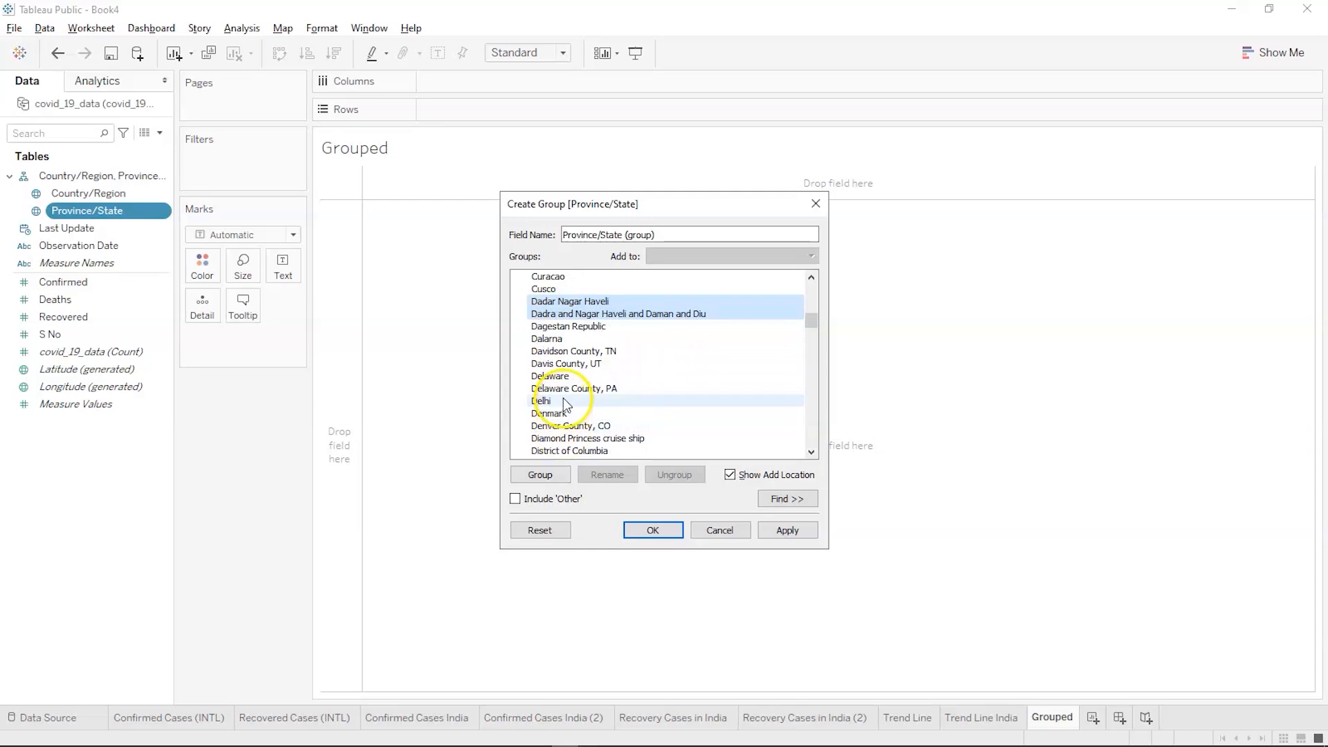
pyautogui.click(566, 402)
# Add Goa to the Province/State members selected for the group
pyautogui.scroll(-3, 566, 405)
pyautogui.scroll(-1, 565, 404)
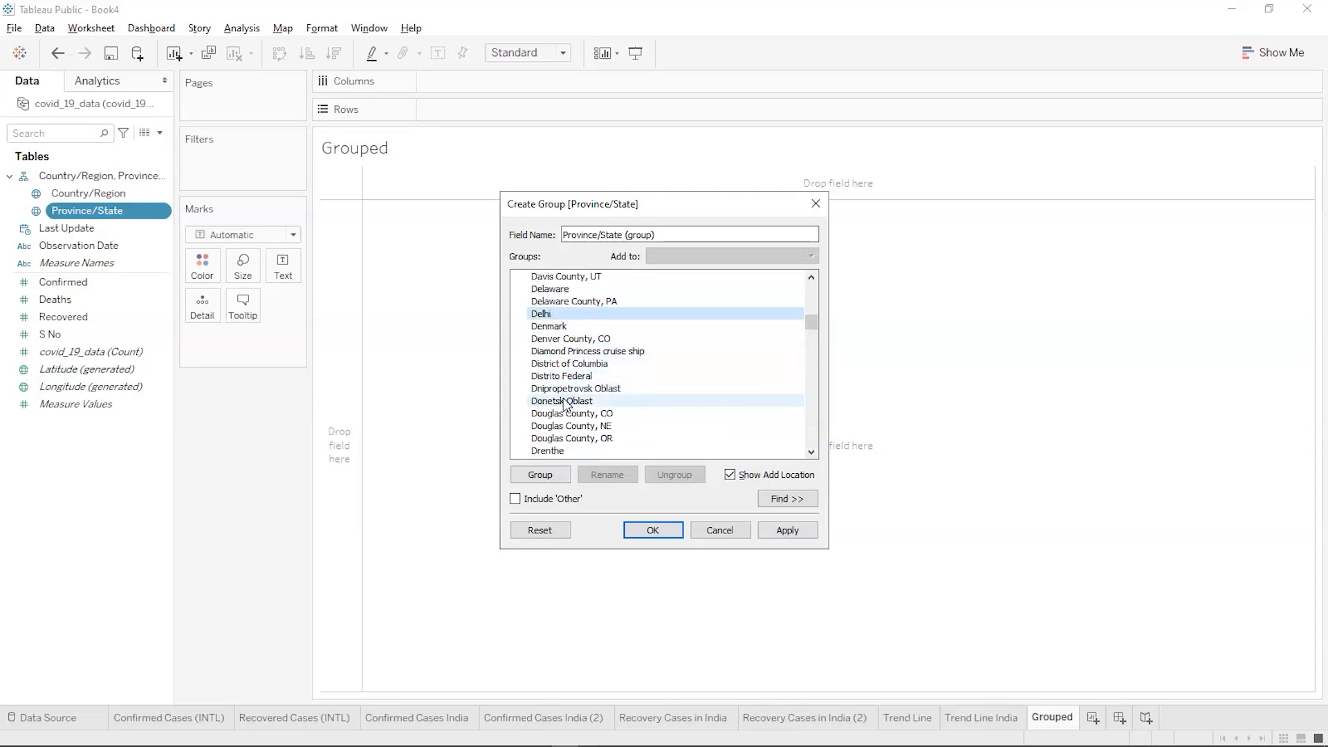
pyautogui.scroll(-1, 565, 405)
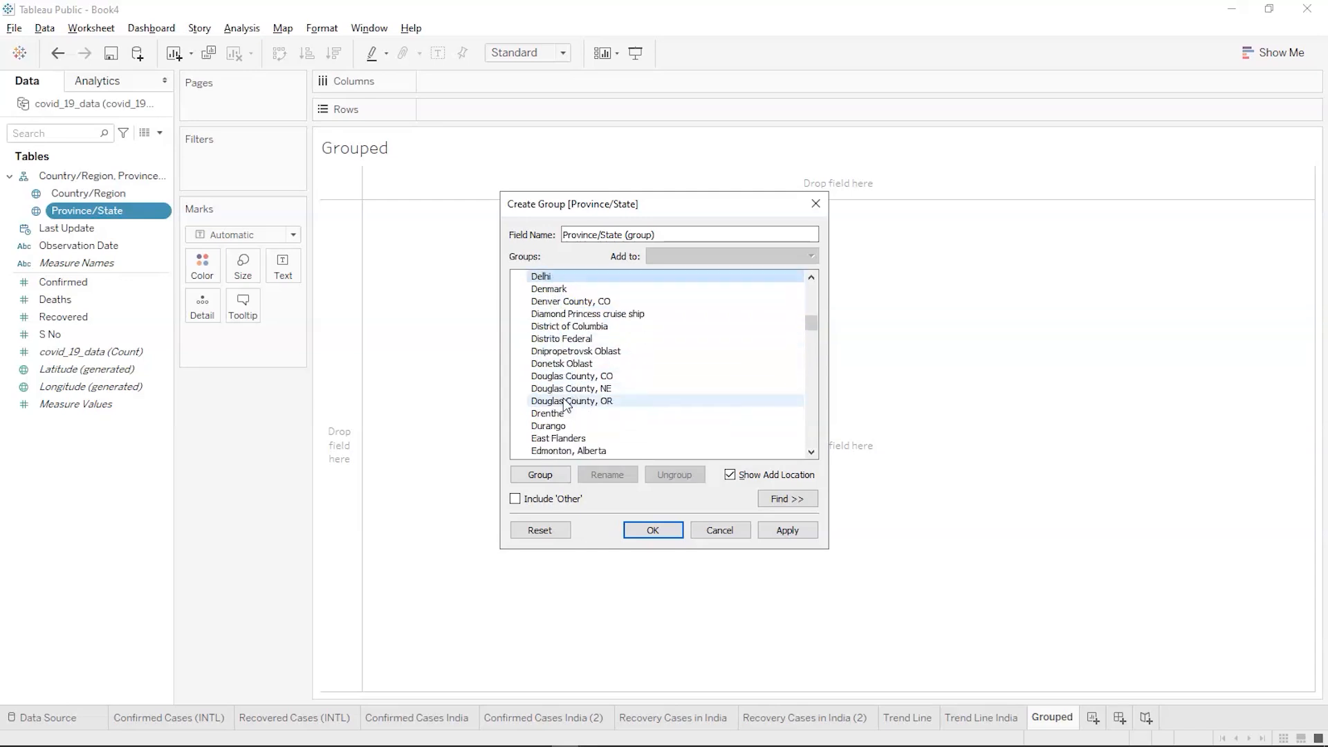
pyautogui.scroll(-2, 566, 405)
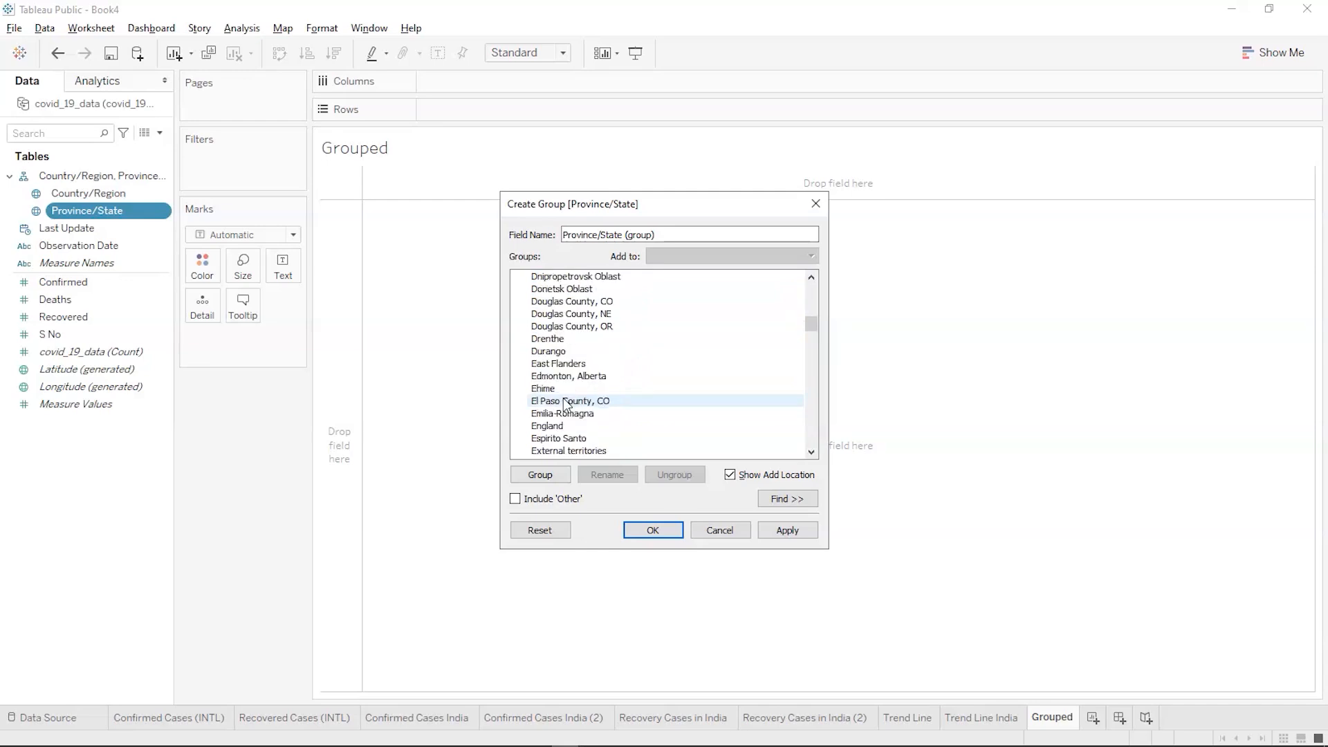
pyautogui.scroll(-4, 564, 401)
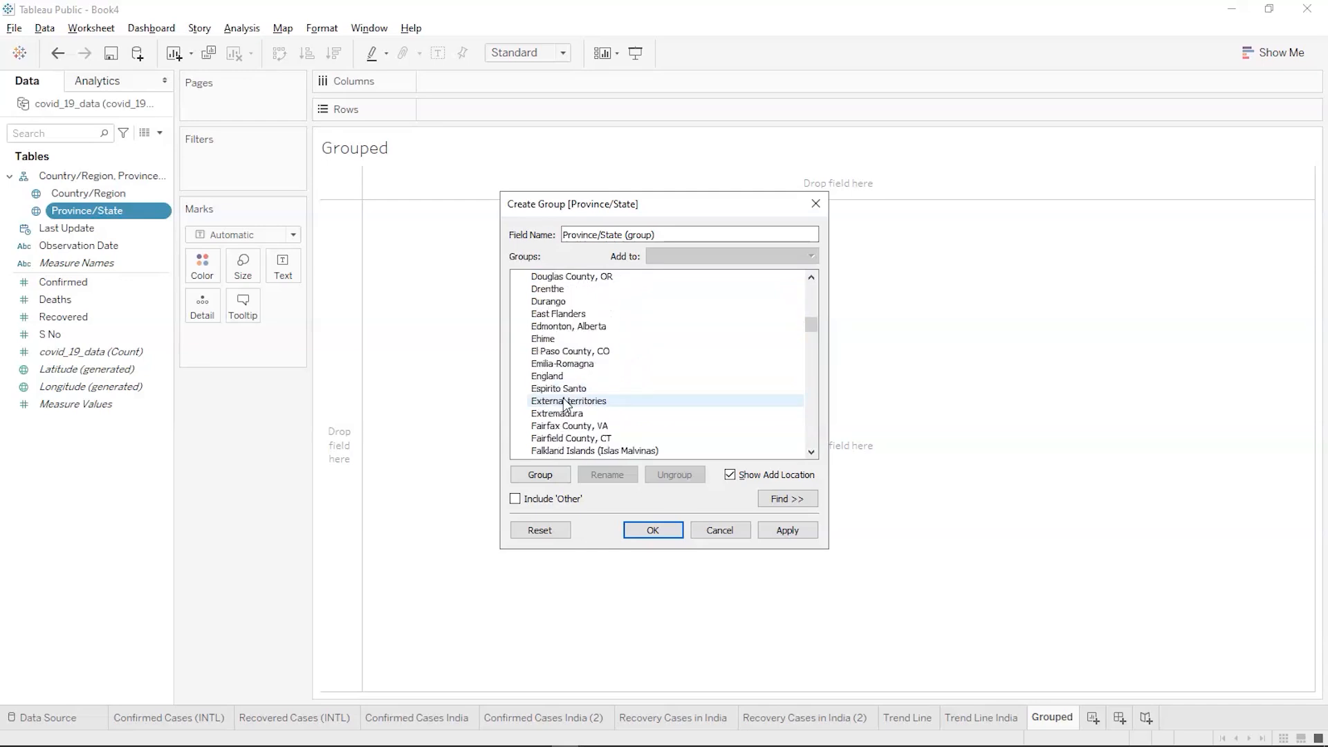
pyautogui.scroll(-4, 563, 397)
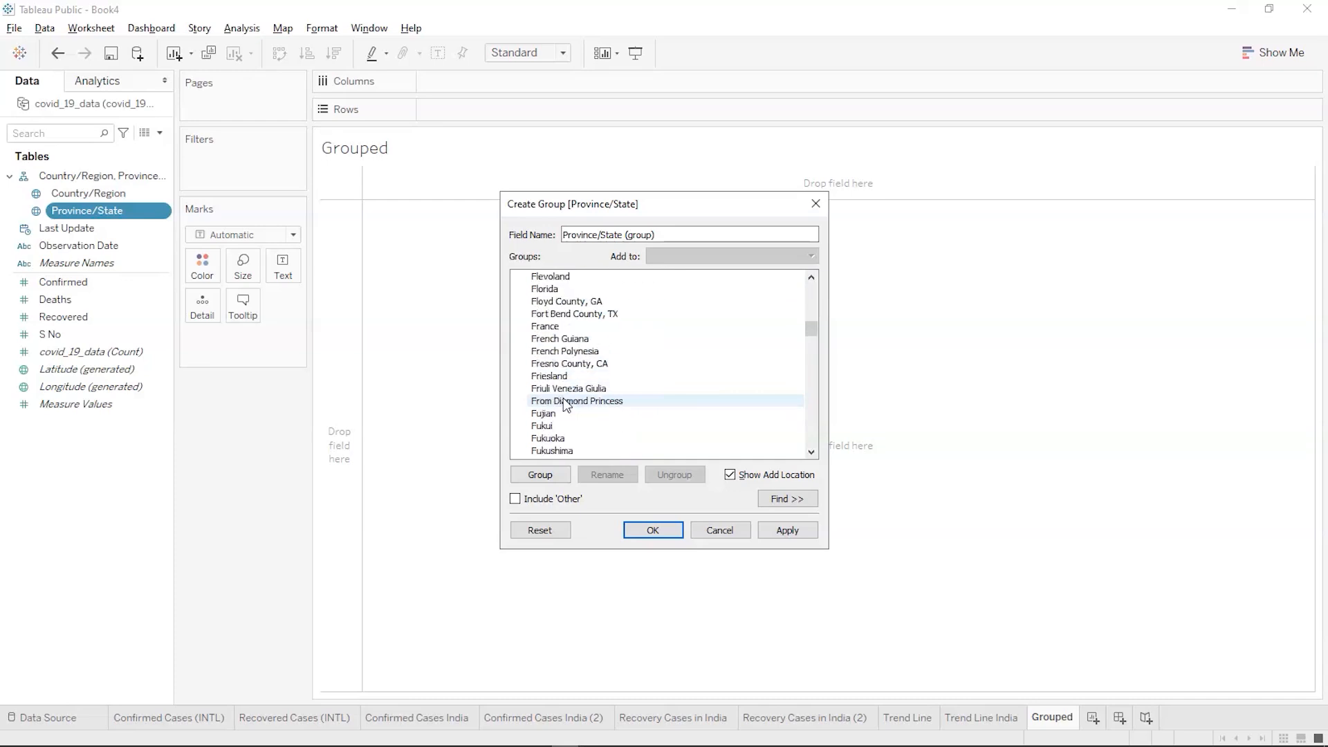
pyautogui.scroll(-2, 563, 397)
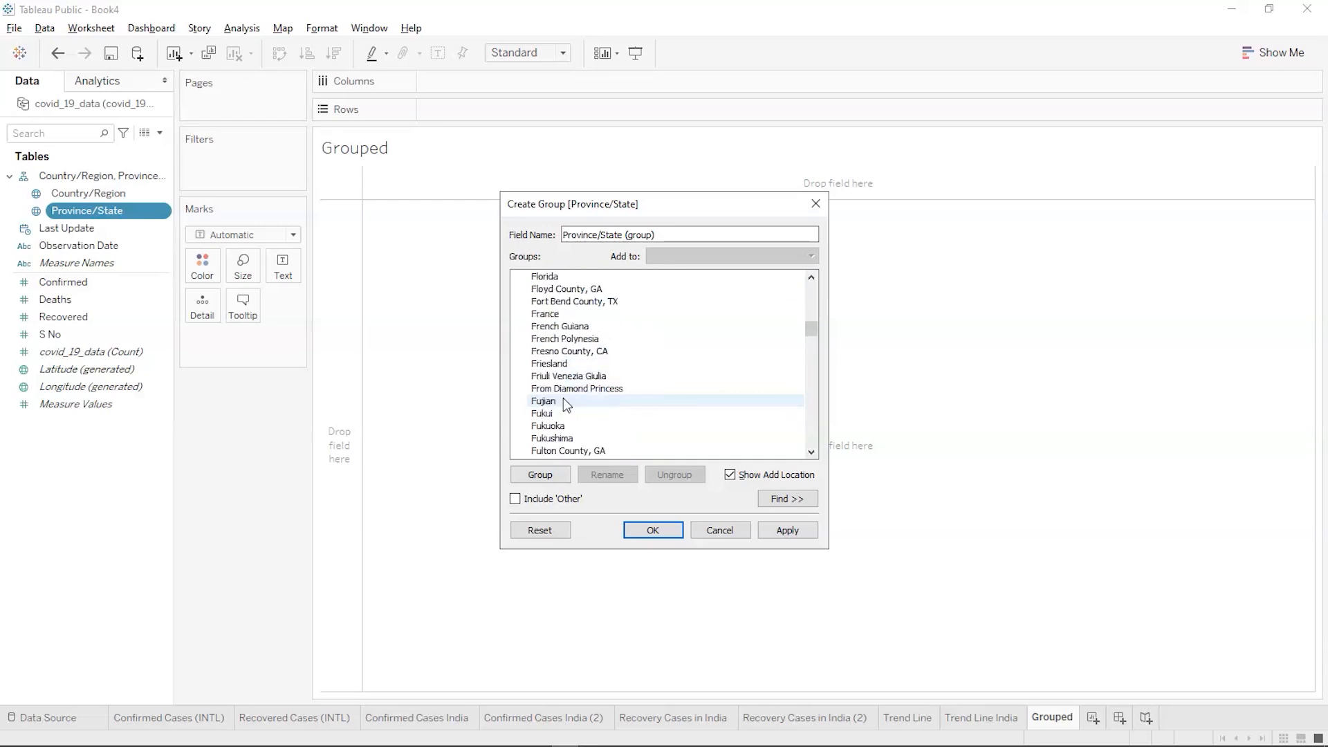
pyautogui.scroll(-2, 563, 401)
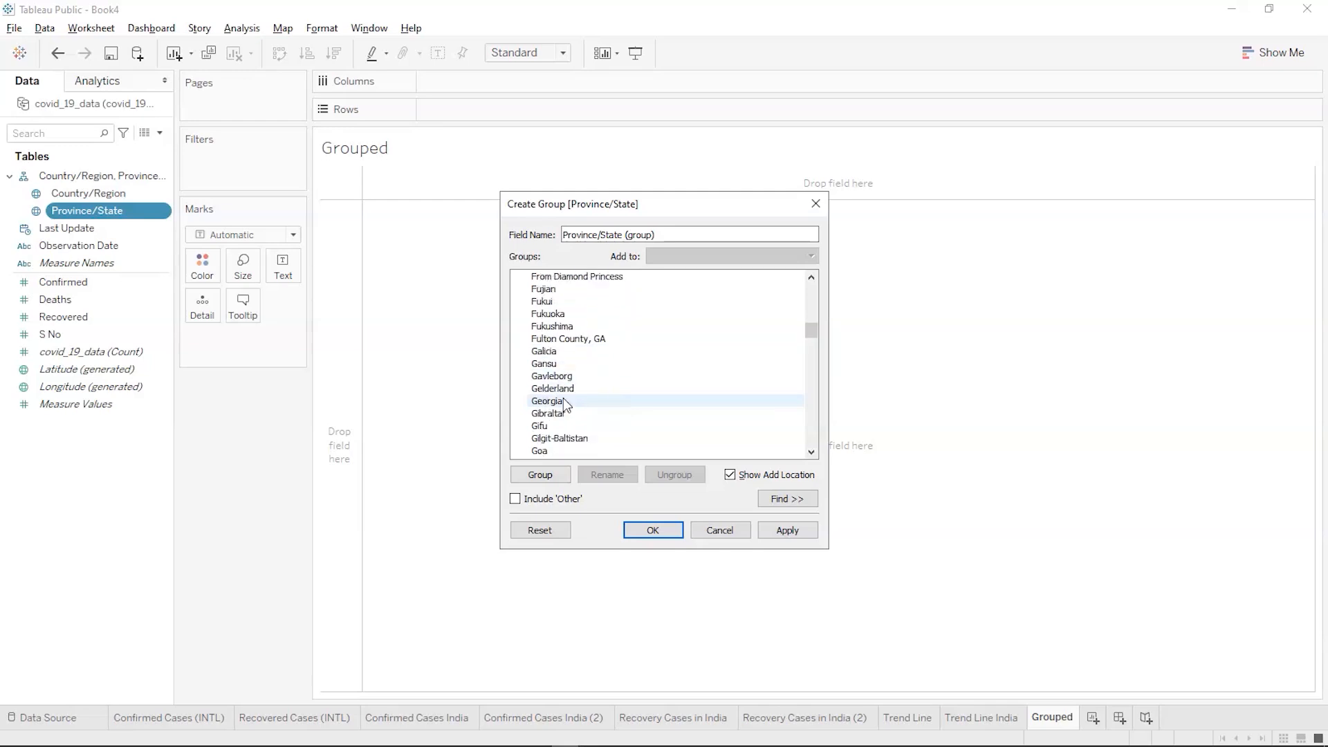
pyautogui.scroll(-1, 563, 401)
pyautogui.click(559, 401)
# Add Gujarat and Haryana to the Province/State members selected for the group
pyautogui.scroll(-3, 558, 401)
pyautogui.scroll(-4, 558, 401)
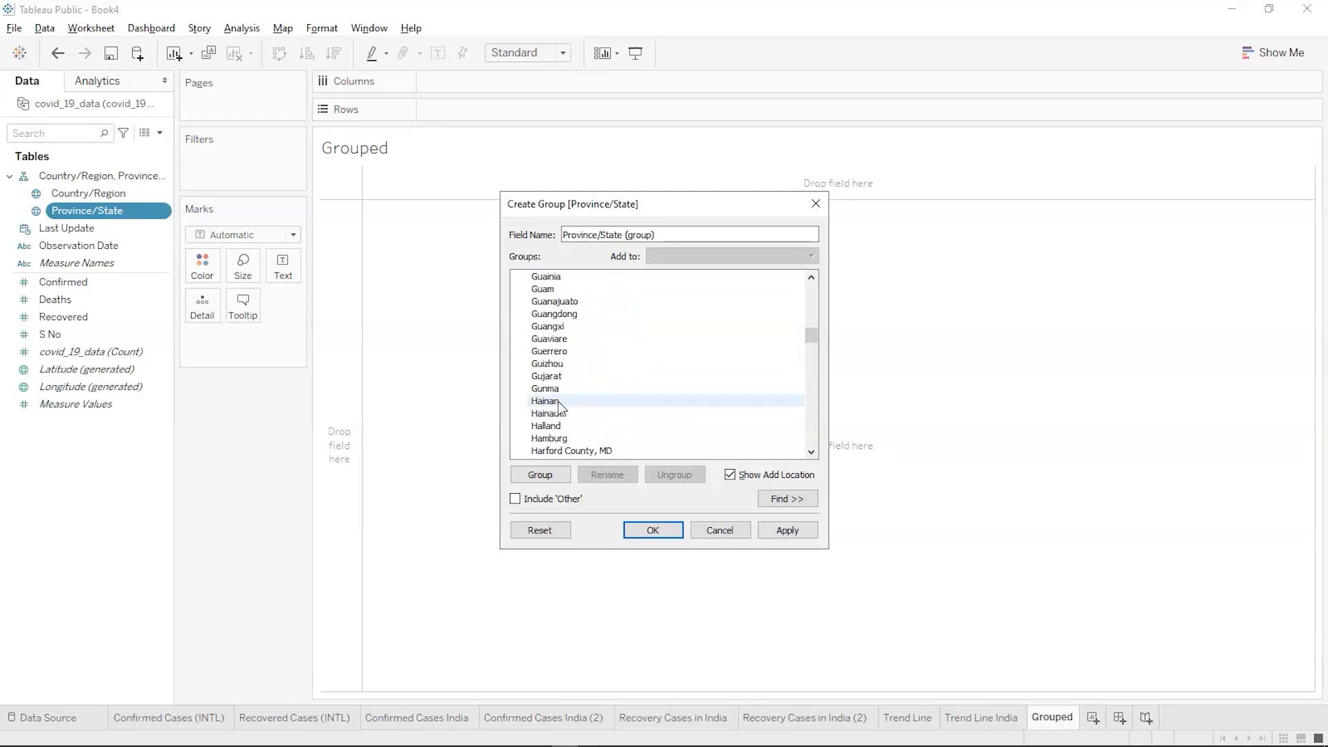
pyautogui.click(560, 376)
pyautogui.scroll(-1, 560, 380)
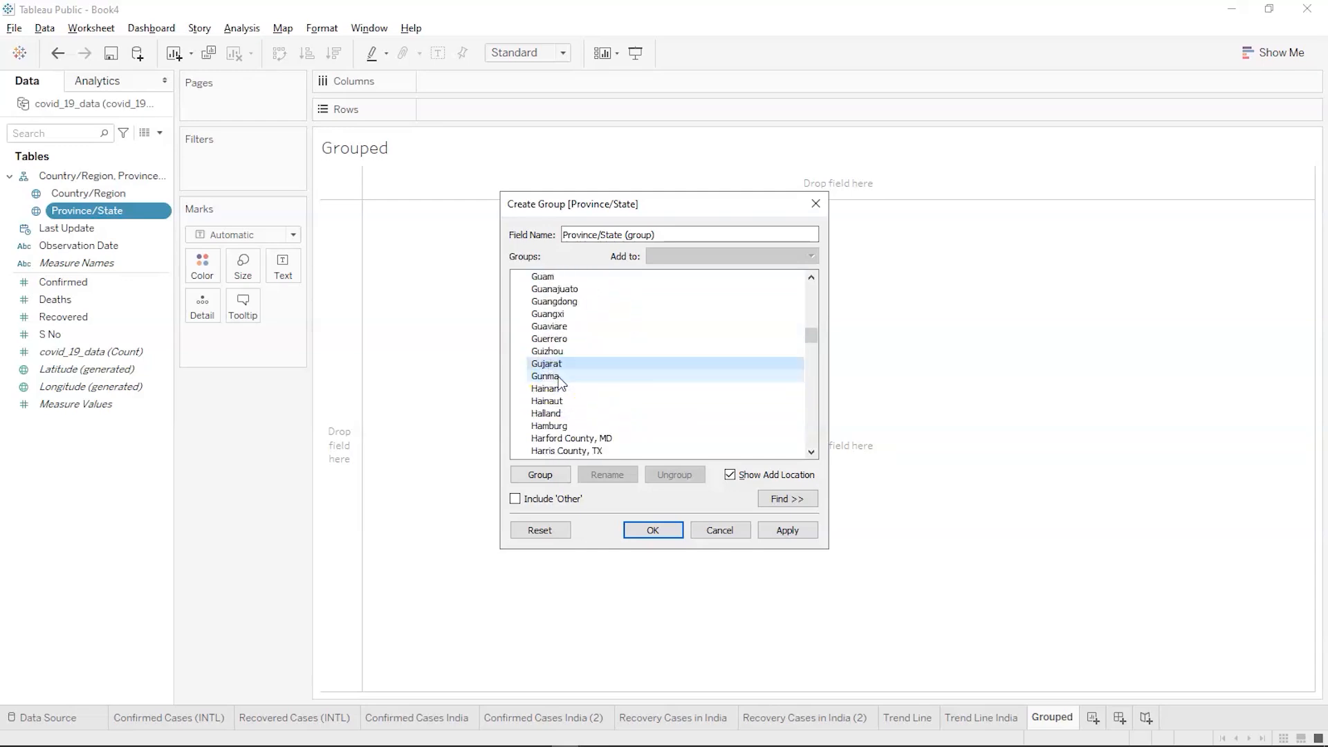
pyautogui.scroll(-1, 559, 377)
pyautogui.scroll(-1, 549, 424)
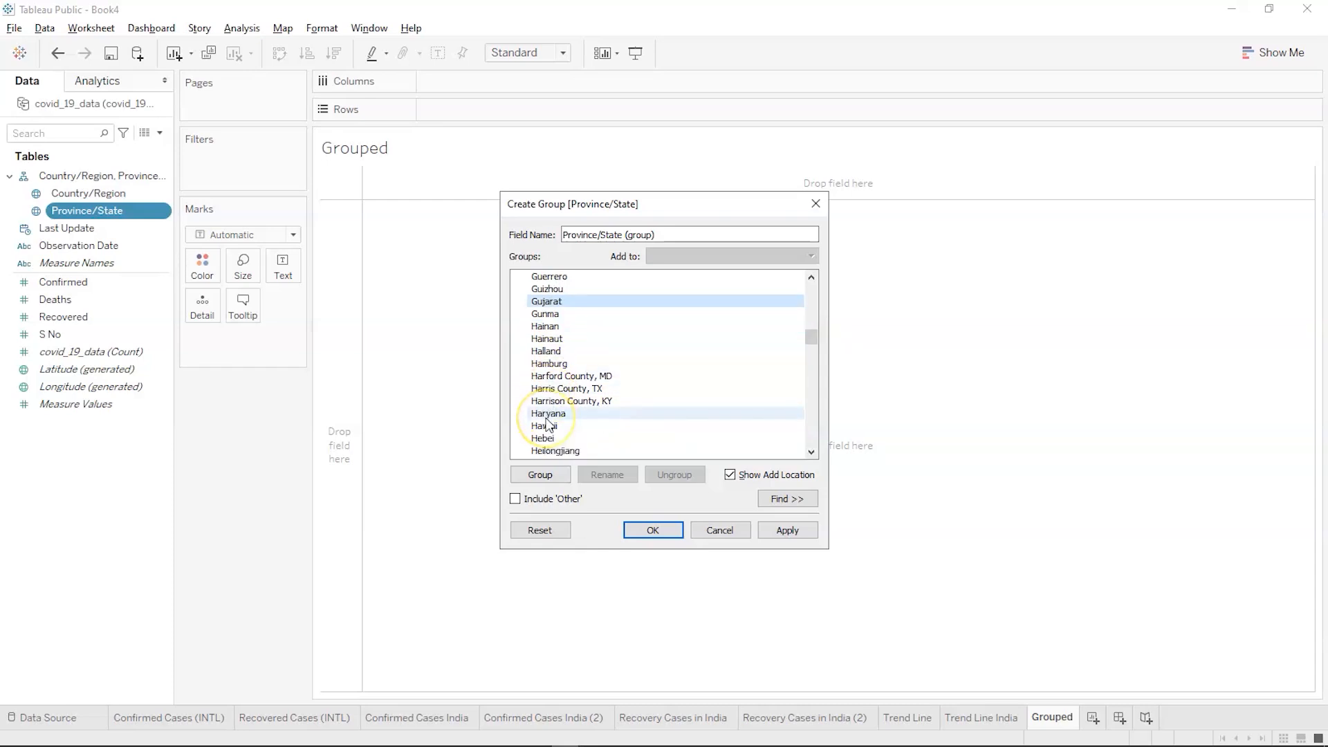
pyautogui.scroll(-2, 548, 423)
pyautogui.scroll(-1, 550, 415)
pyautogui.click(545, 377)
# Add Islamabad to the Province/State members selected for the group
pyautogui.scroll(-3, 551, 390)
pyautogui.scroll(-4, 551, 390)
pyautogui.scroll(-2, 552, 389)
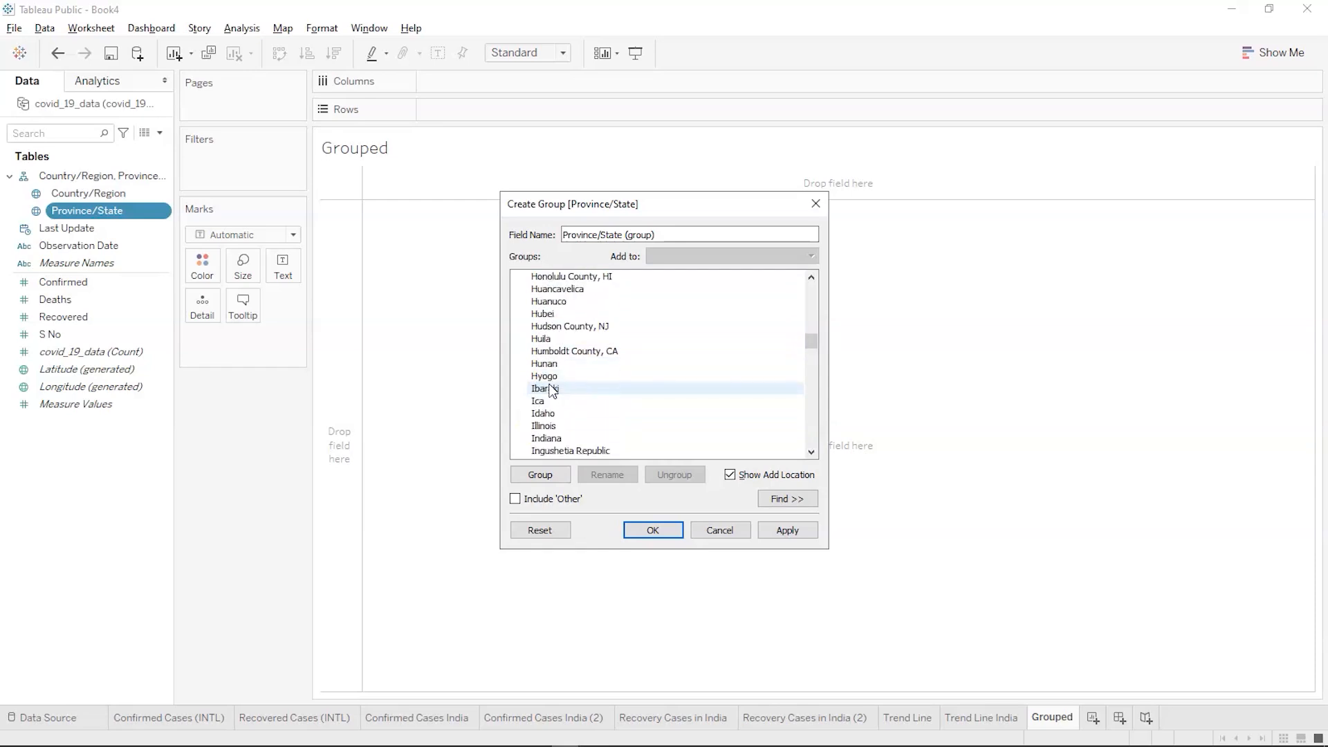
pyautogui.scroll(-2, 551, 390)
pyautogui.scroll(-2, 552, 390)
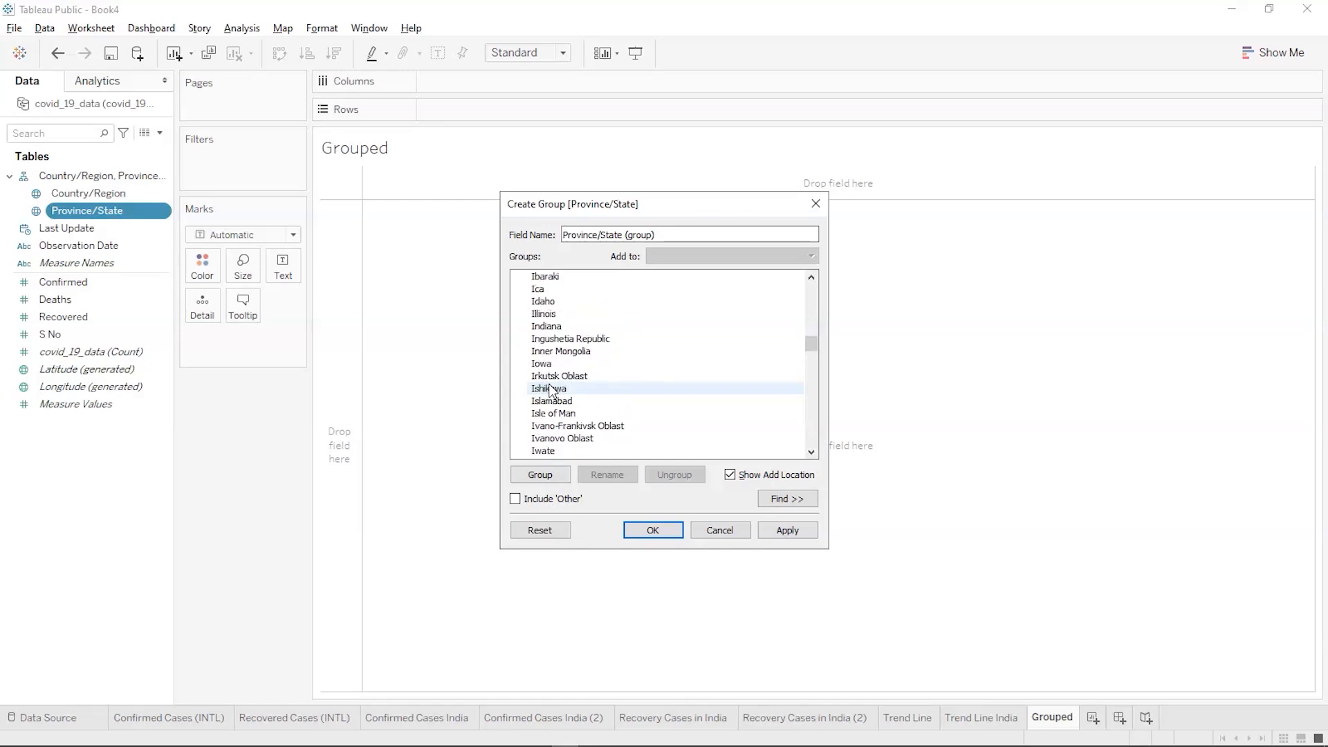
pyautogui.click(551, 401)
pyautogui.scroll(-2, 548, 403)
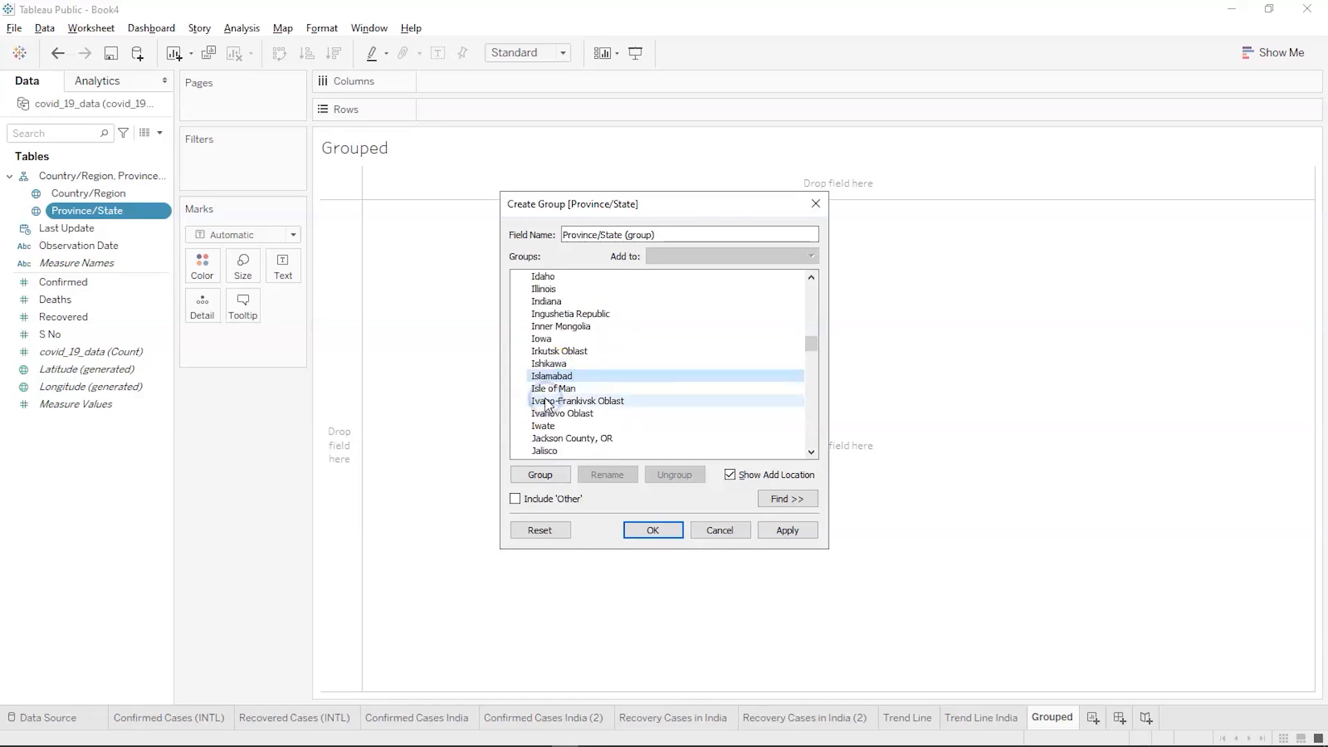
# Add Jammu and Kashmir and Jharkhand to the Province/State members selected for the group
pyautogui.scroll(-2, 548, 402)
pyautogui.click(547, 401)
pyautogui.scroll(-2, 548, 440)
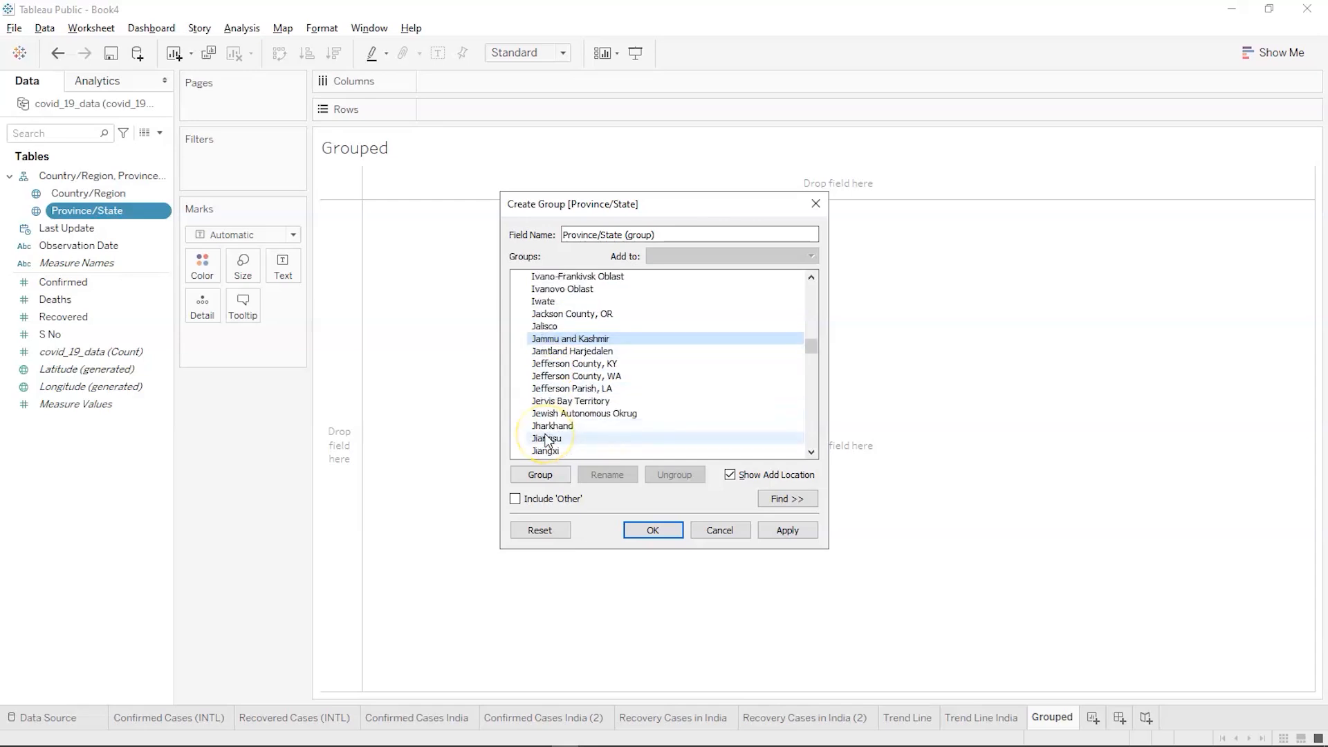
pyautogui.keyDown('ctrl'); pyautogui.click(548, 426); pyautogui.keyUp('ctrl')
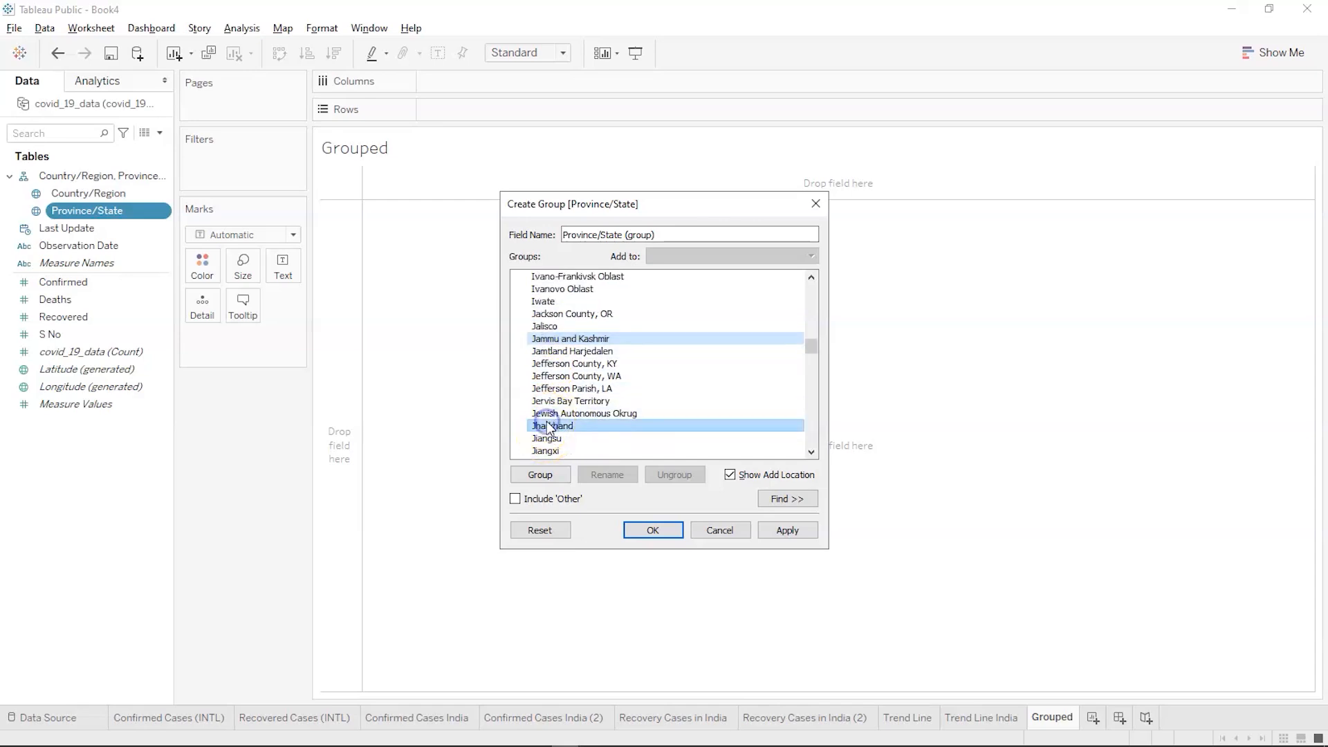
# Add Karnataka and Kerala to the Province/State members selected for the group
pyautogui.scroll(-2, 548, 426)
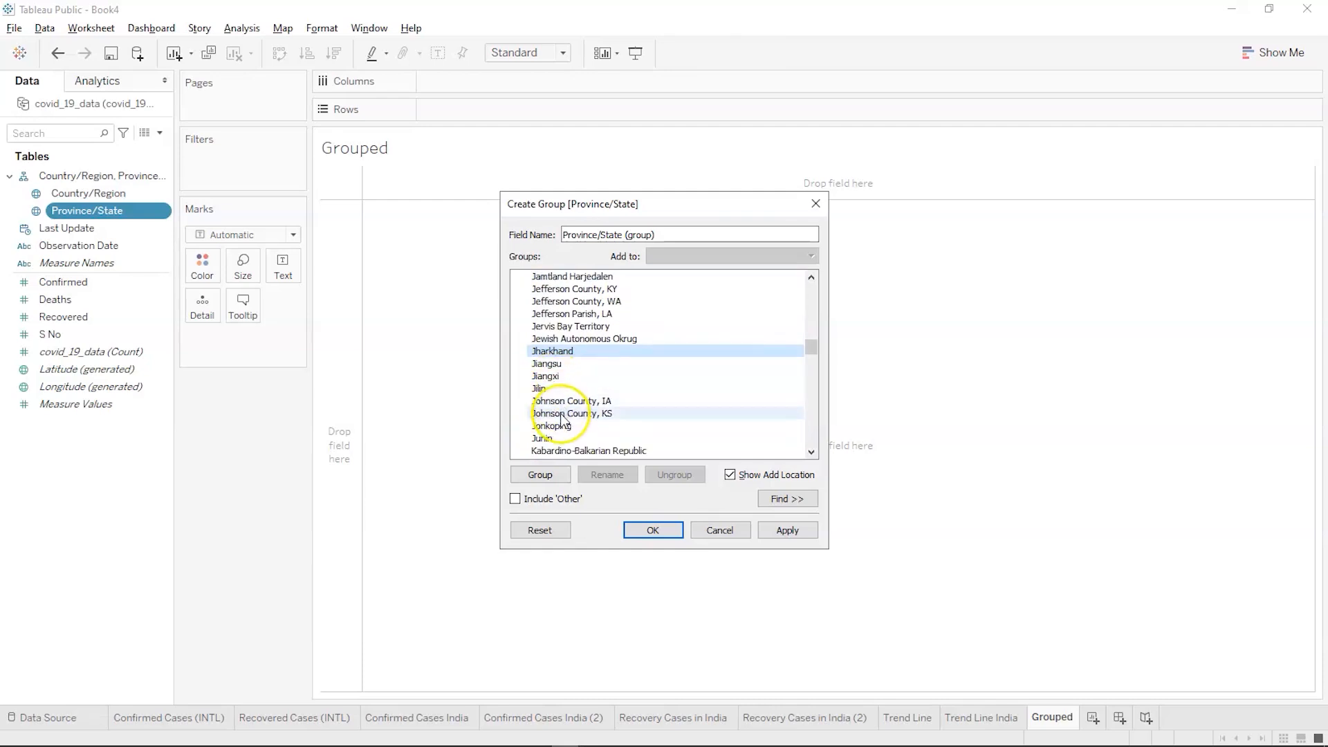
pyautogui.scroll(-1, 562, 418)
pyautogui.scroll(-2, 561, 419)
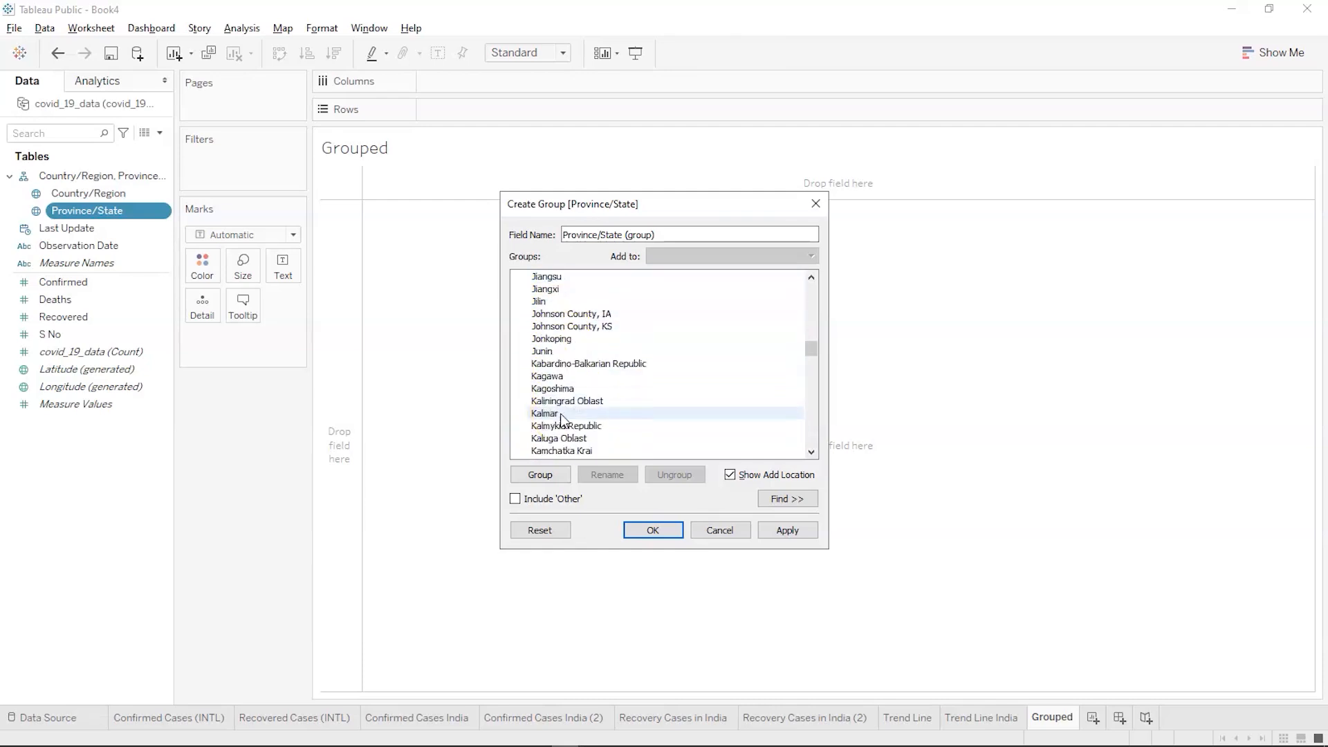
pyautogui.scroll(-1, 562, 418)
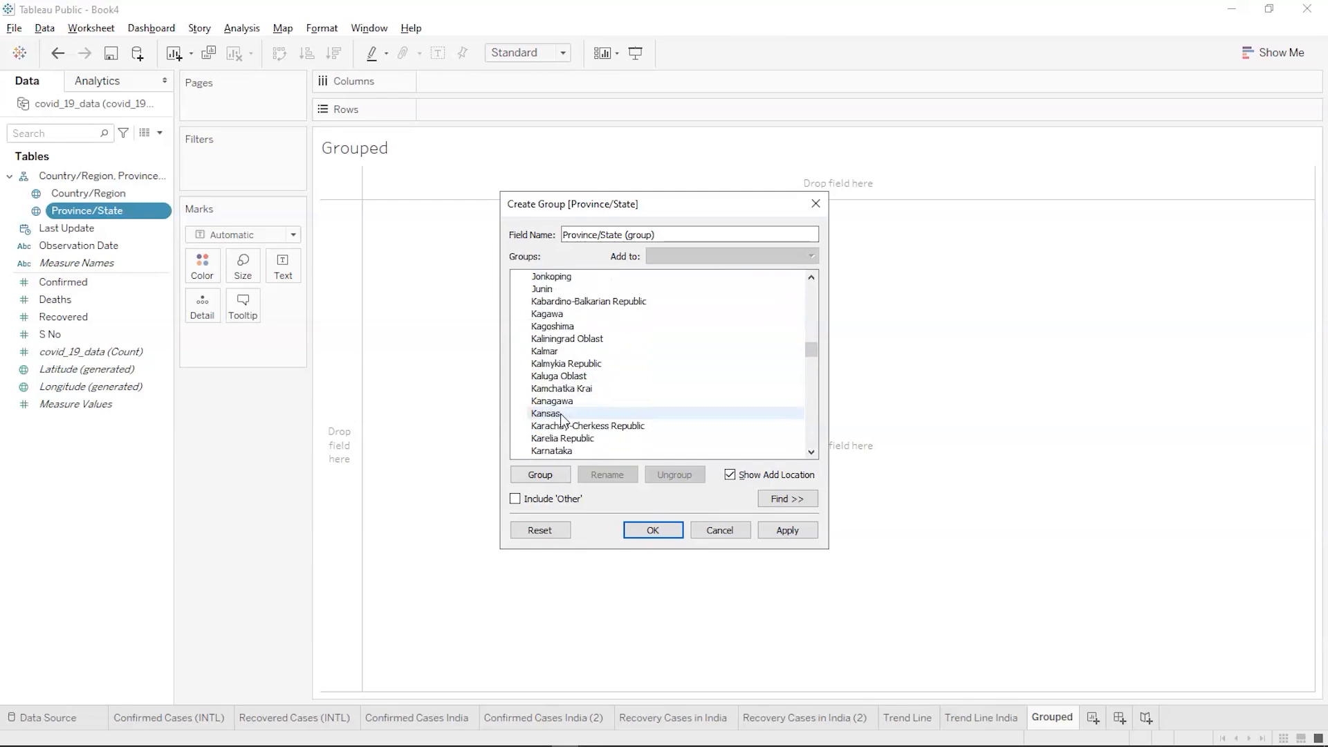
pyautogui.scroll(-2, 562, 418)
pyautogui.click(559, 425)
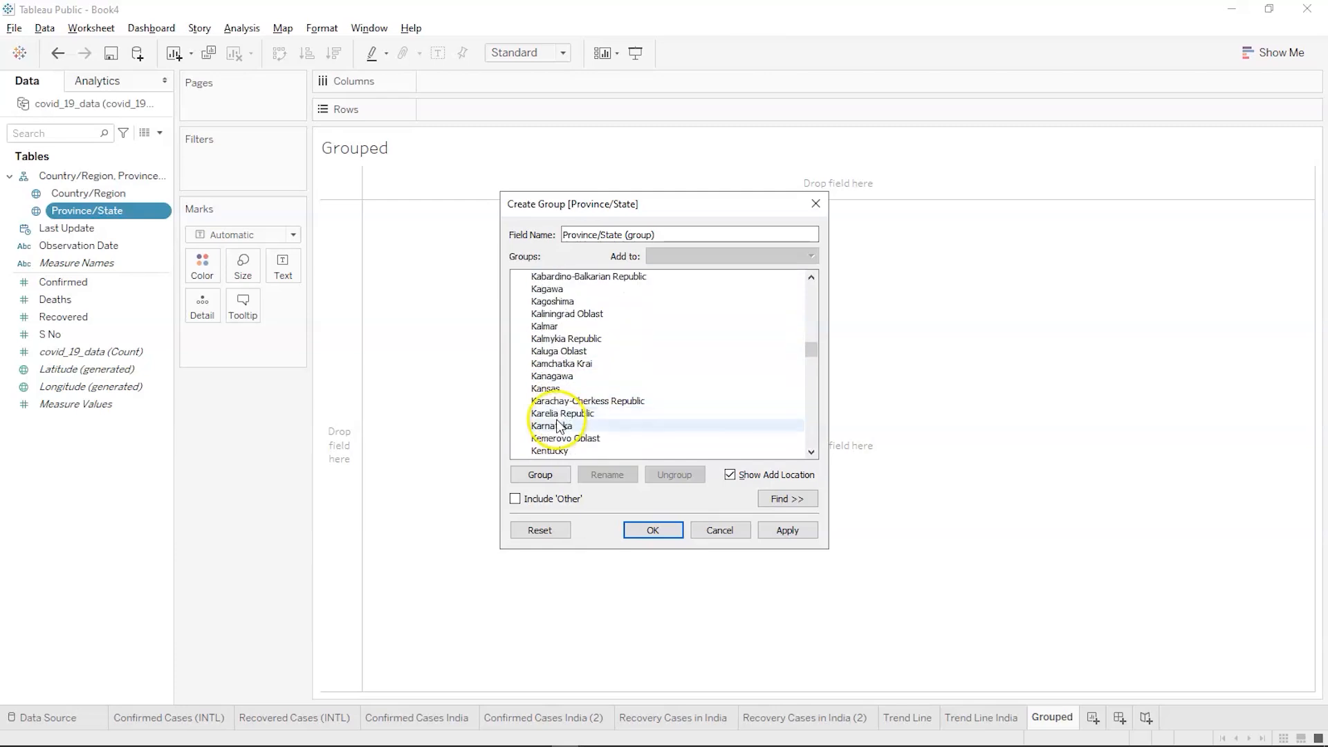
pyautogui.scroll(-2, 559, 426)
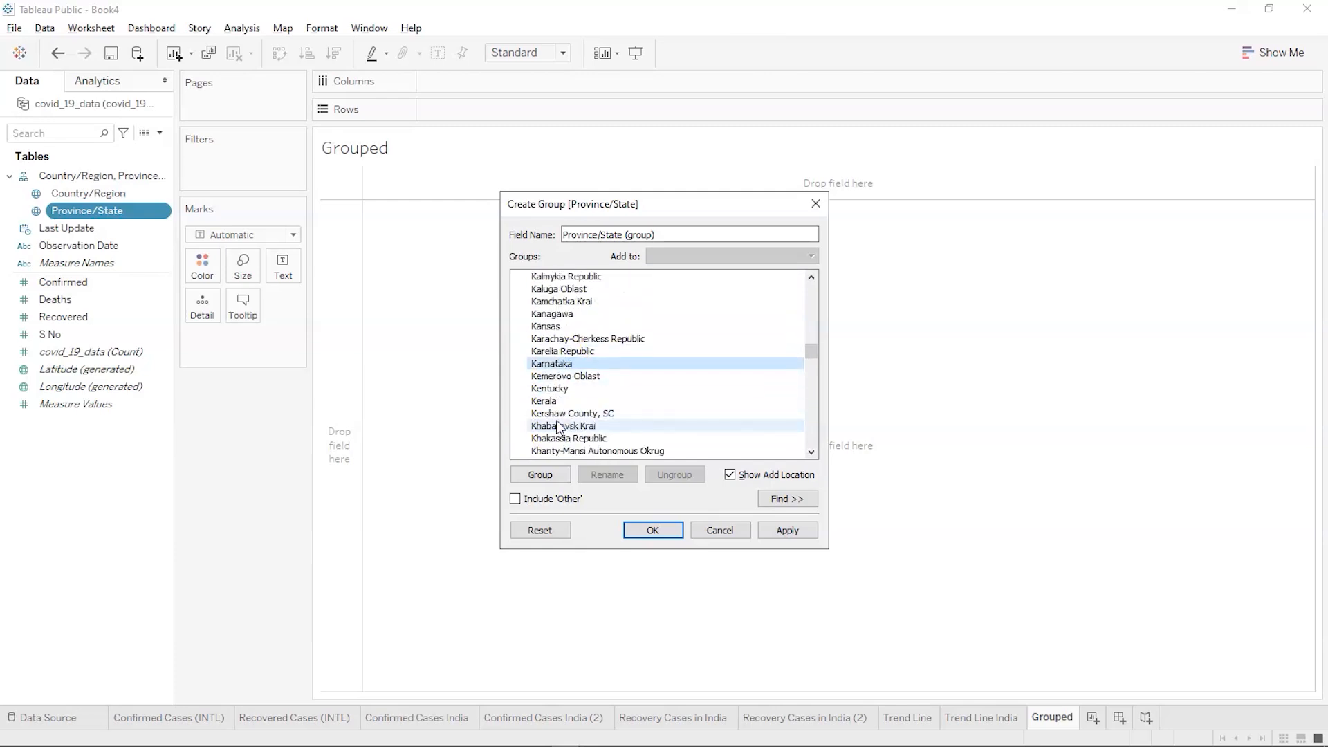
pyautogui.keyDown('ctrl'); pyautogui.click(559, 401); pyautogui.keyUp('ctrl')
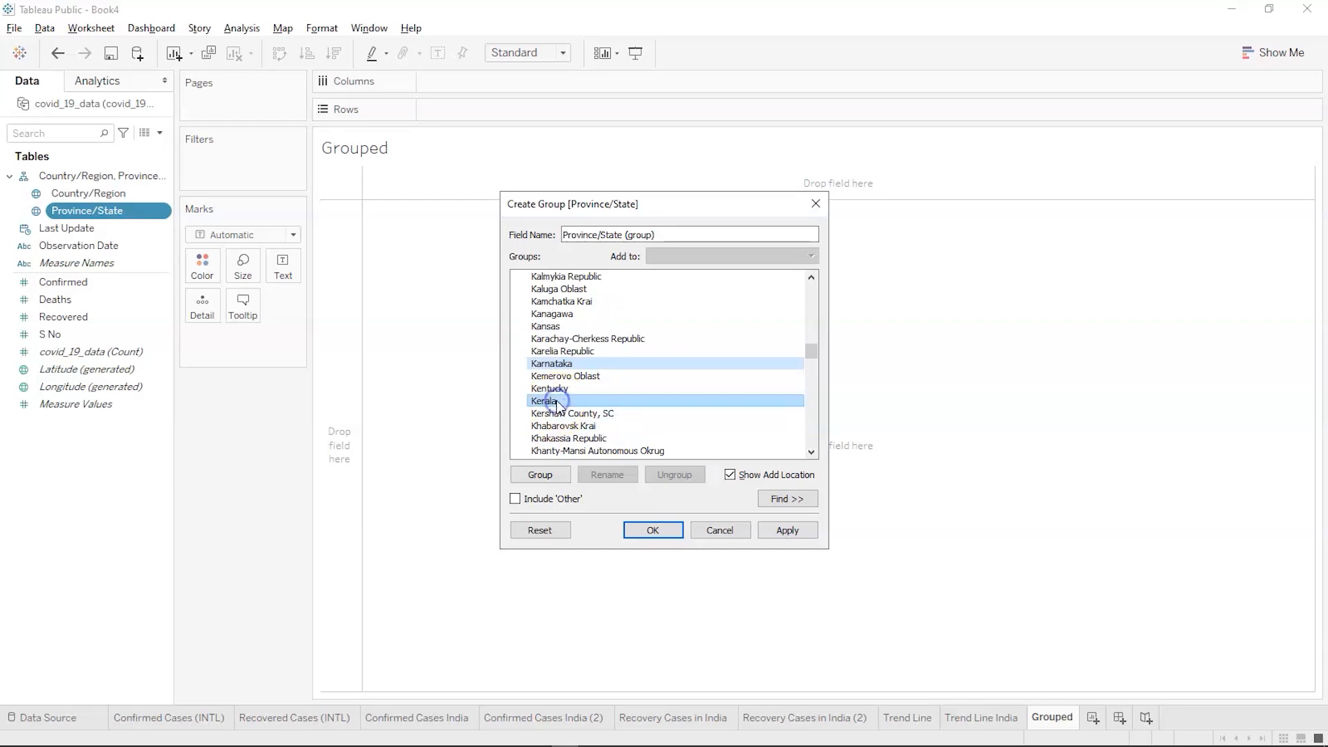
# Add Lakshadweep and Ladakh to the Province/State members selected for the group
pyautogui.scroll(-2, 559, 405)
pyautogui.scroll(-5, 559, 404)
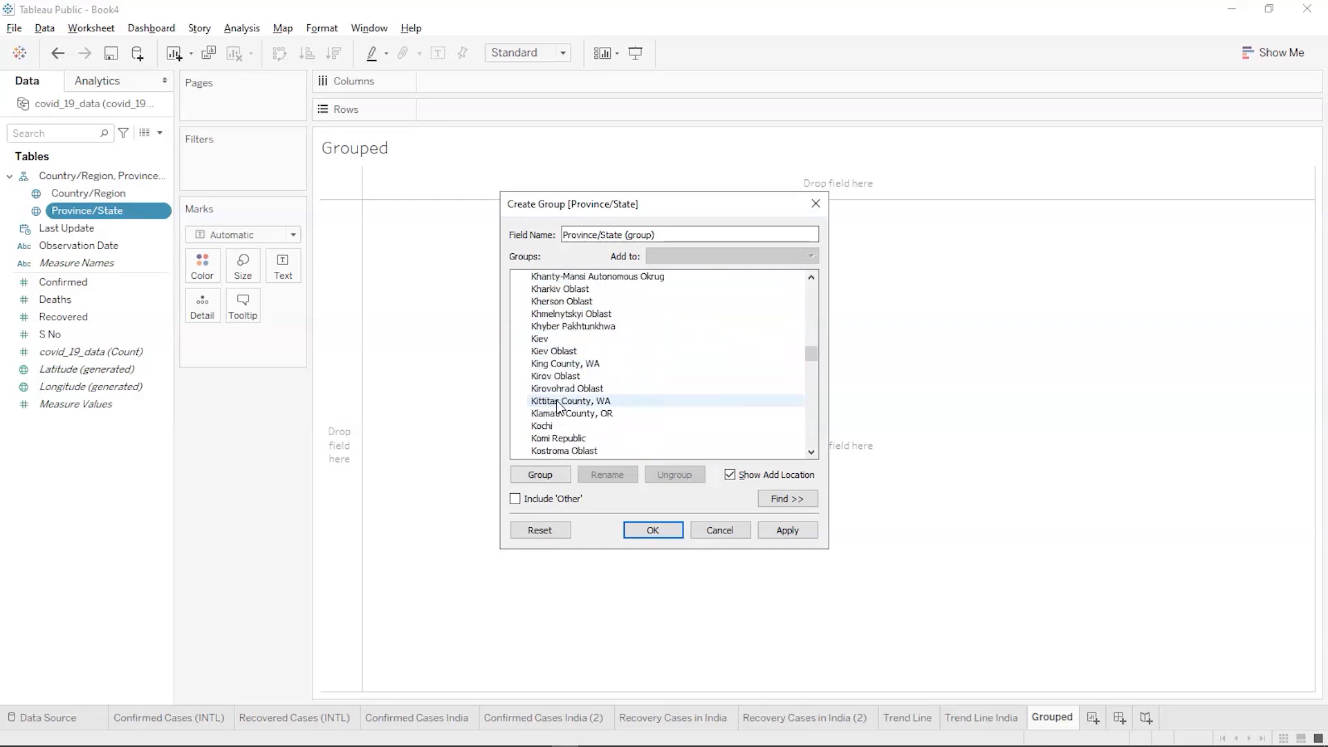
pyautogui.scroll(-5, 559, 405)
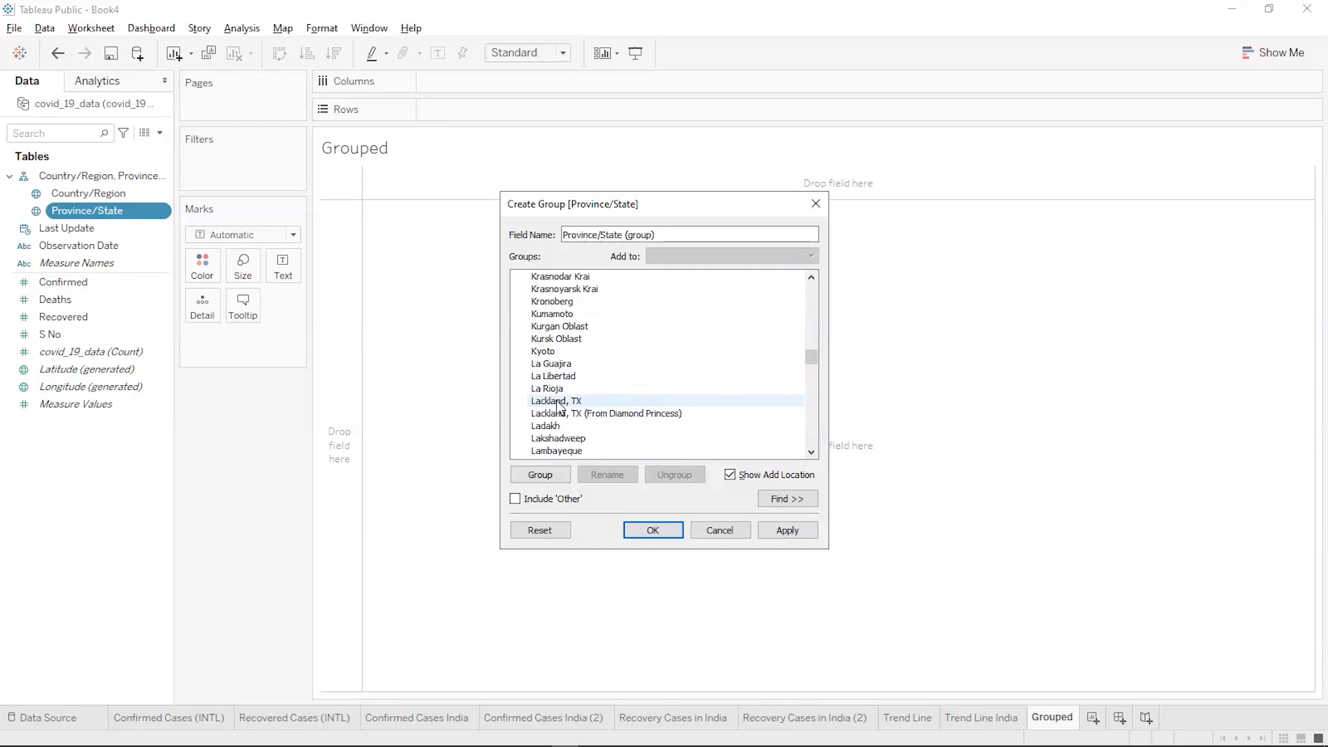
pyautogui.keyDown('ctrl'); pyautogui.click(559, 399); pyautogui.keyUp('ctrl')
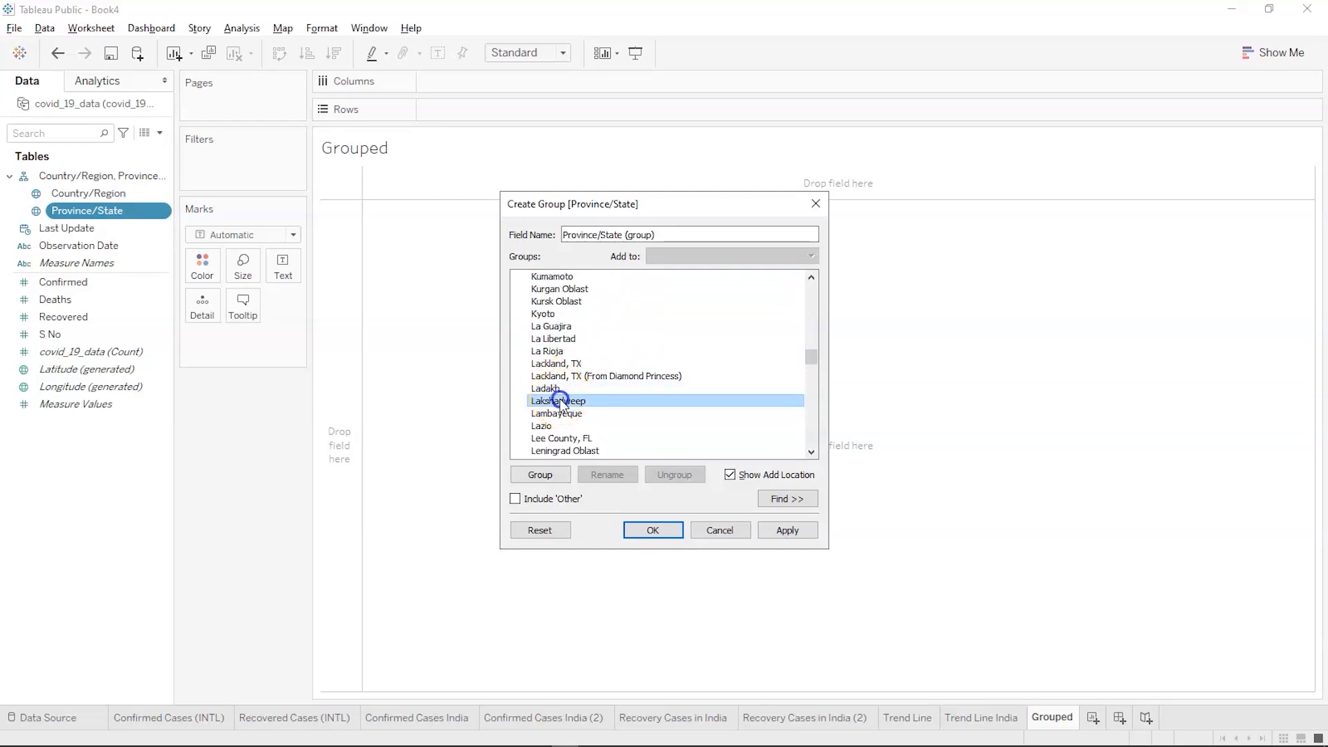
pyautogui.keyDown('ctrl'); pyautogui.click(559, 387); pyautogui.keyUp('ctrl')
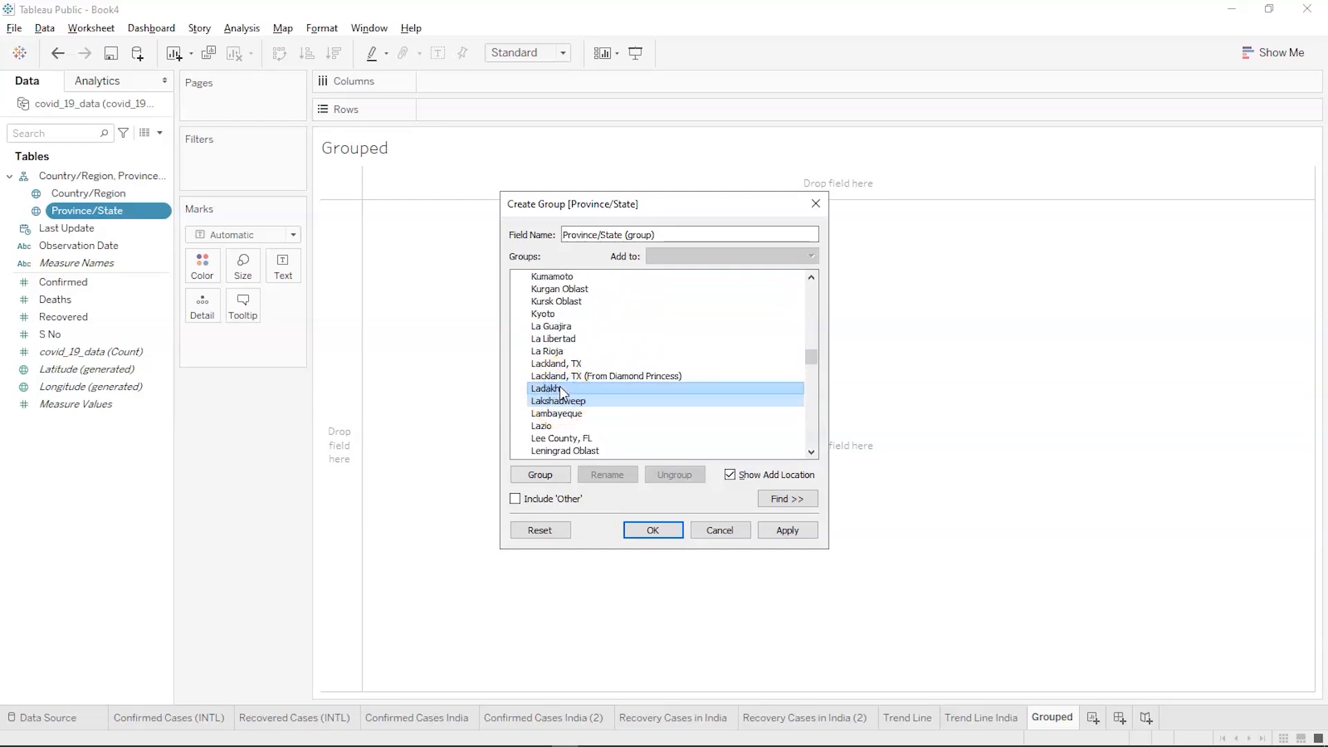
# Add Madhya Pradesh and Maharashtra to the Province/State members selected for the group
pyautogui.scroll(-4, 559, 386)
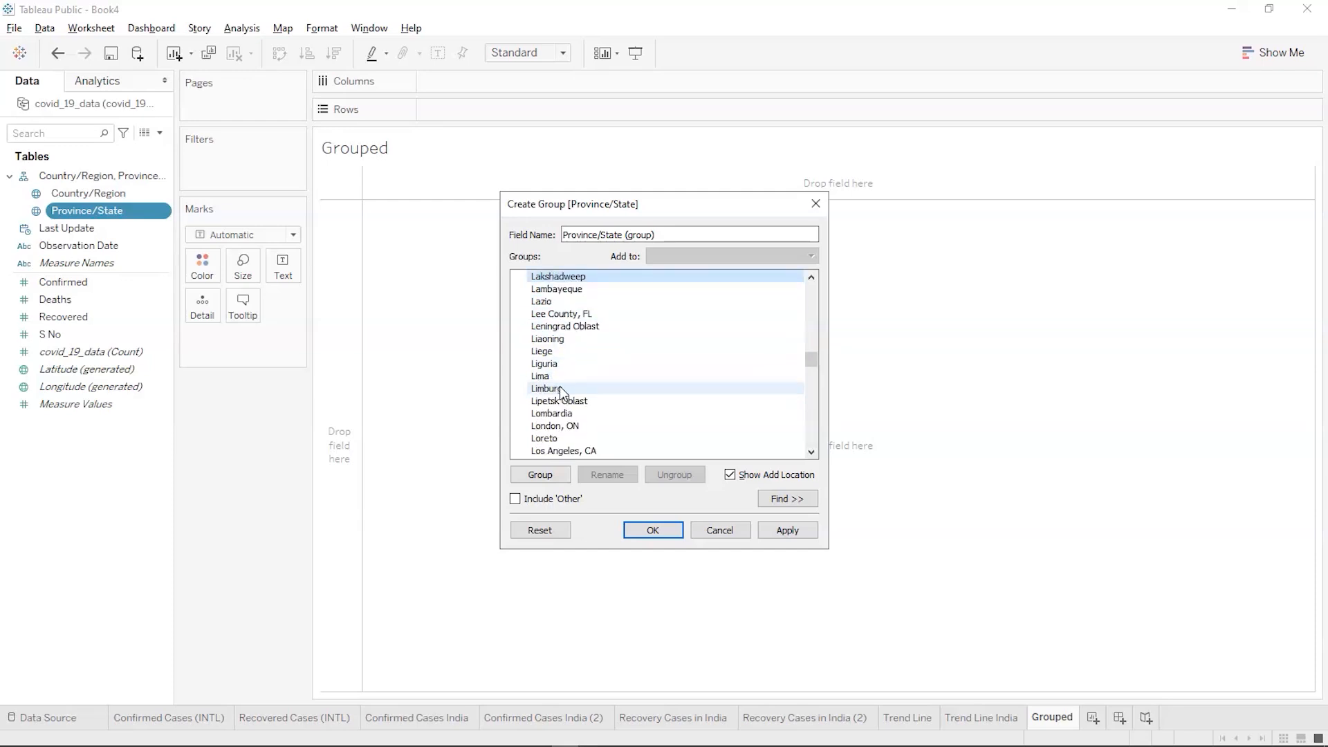
pyautogui.scroll(-4, 559, 386)
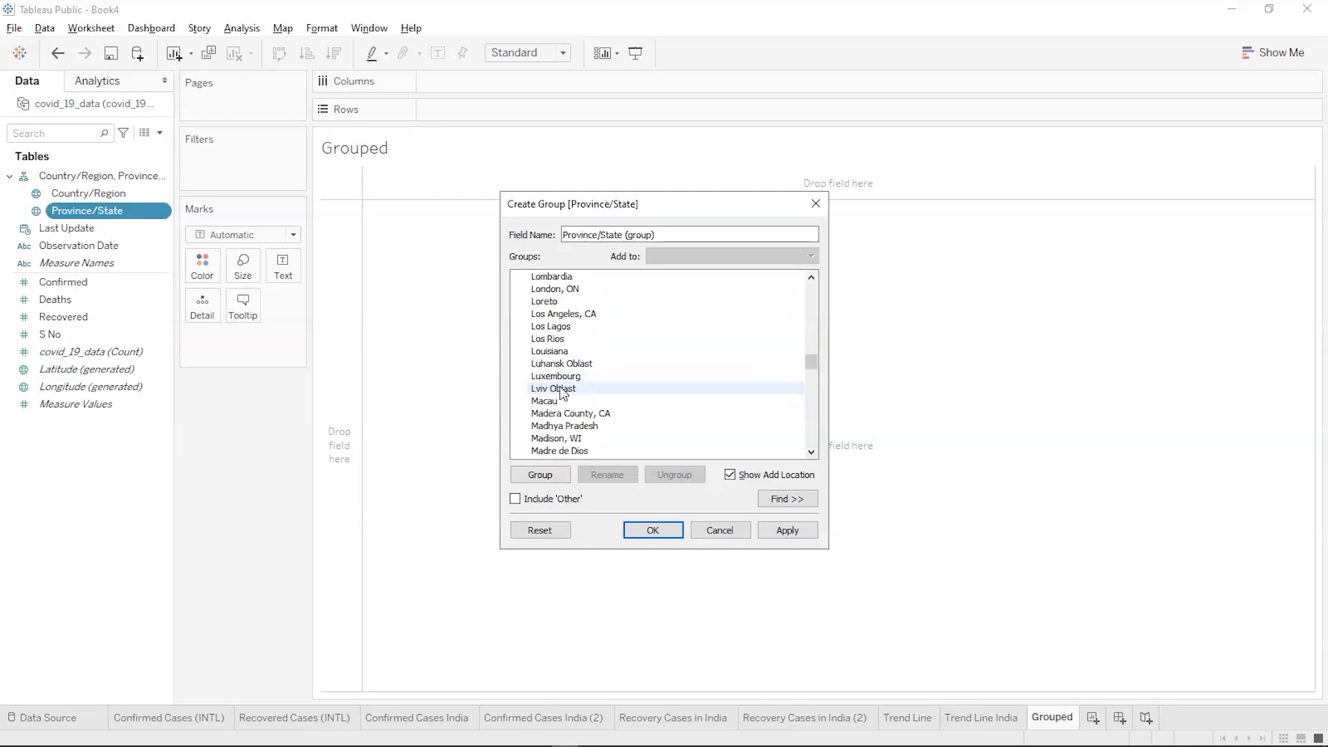
pyautogui.keyDown('ctrl'); pyautogui.click(559, 426); pyautogui.keyUp('ctrl')
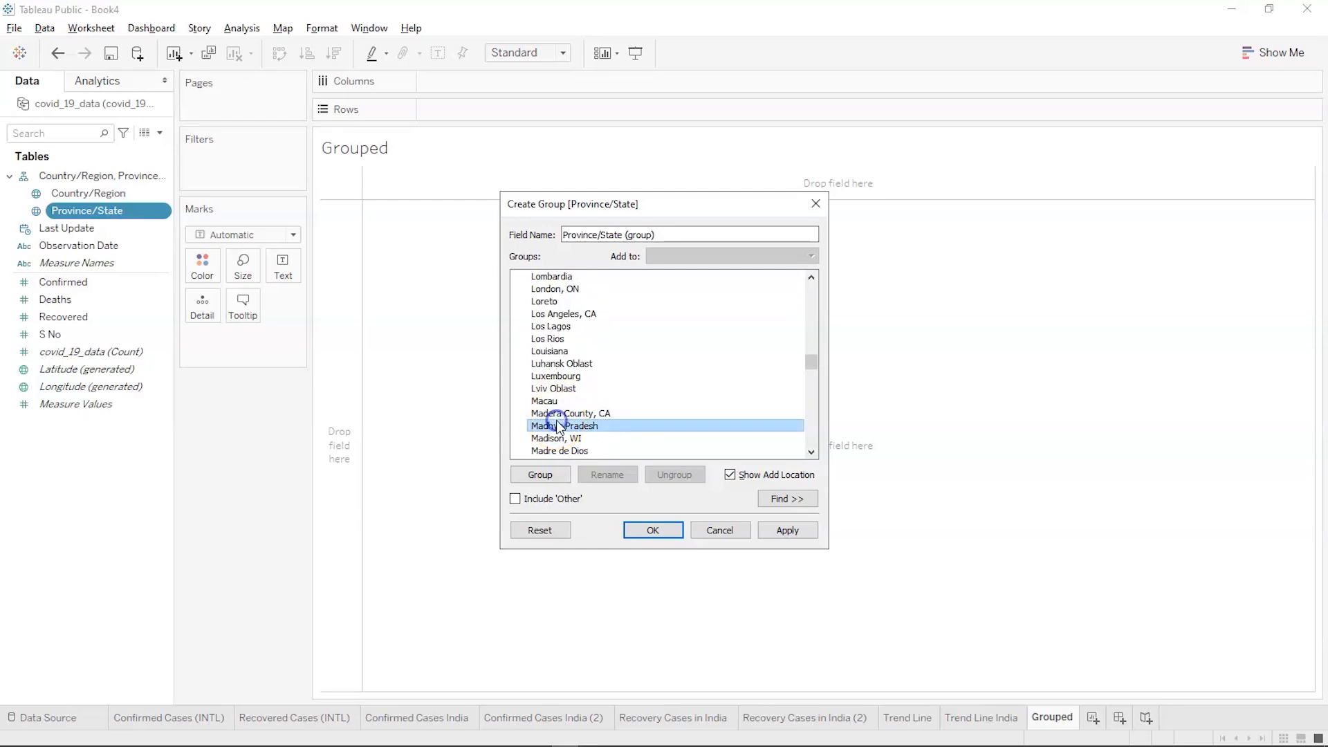
pyautogui.scroll(-2, 559, 427)
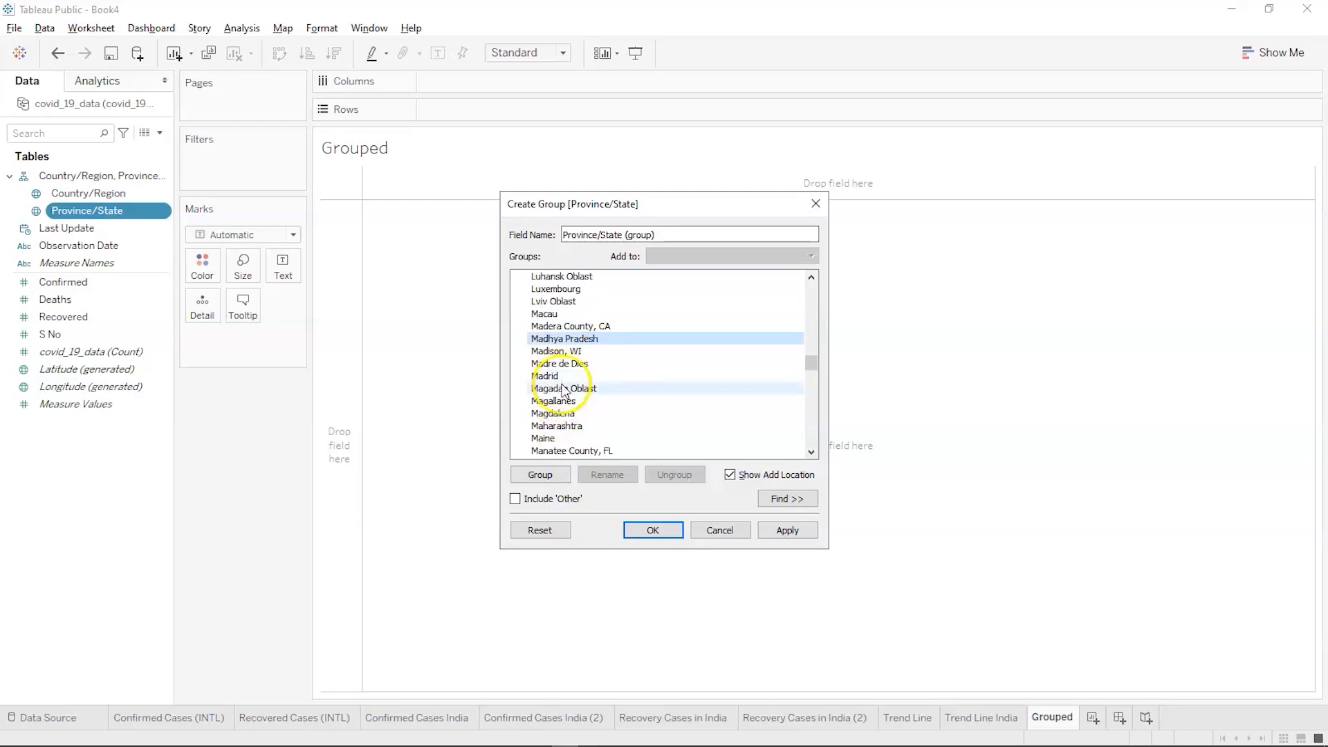
pyautogui.keyDown('ctrl'); pyautogui.click(562, 425); pyautogui.keyUp('ctrl')
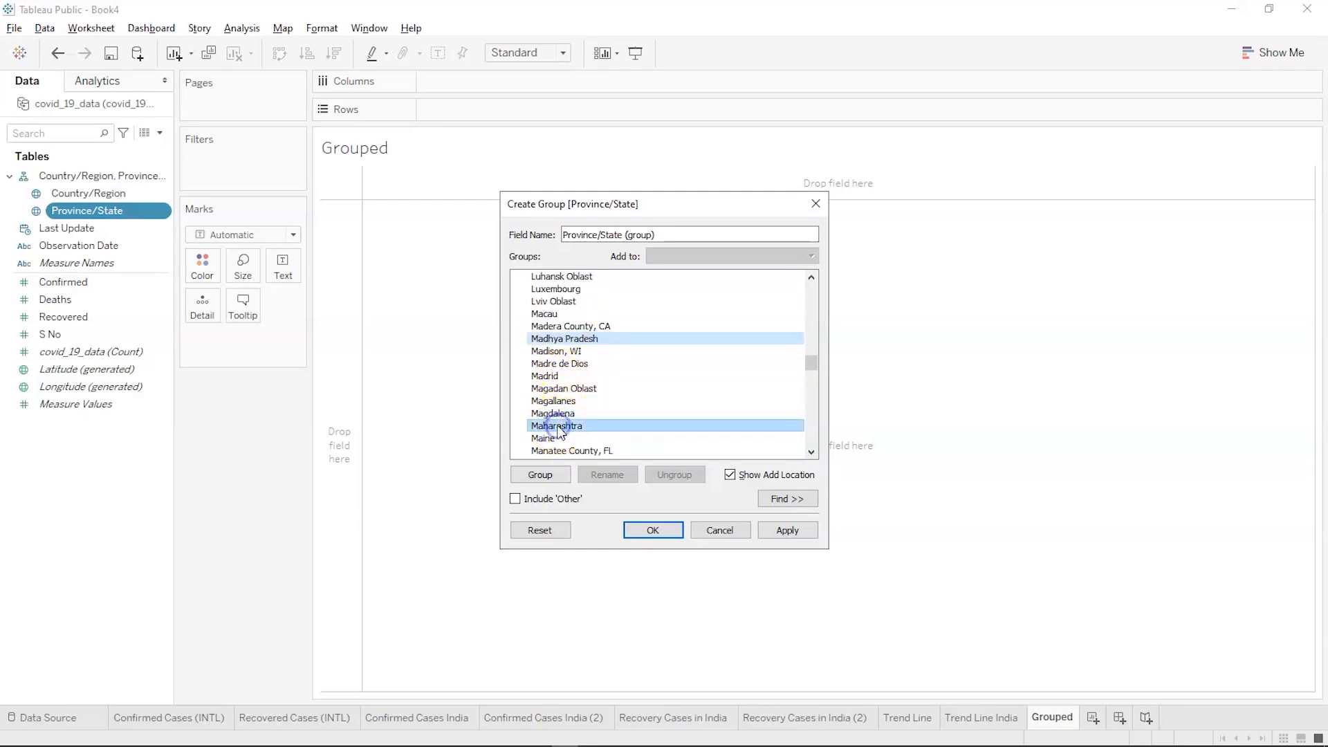
# Add Nagaland to the Province/State members selected for the group
pyautogui.scroll(-7, 560, 425)
pyautogui.scroll(-9, 560, 431)
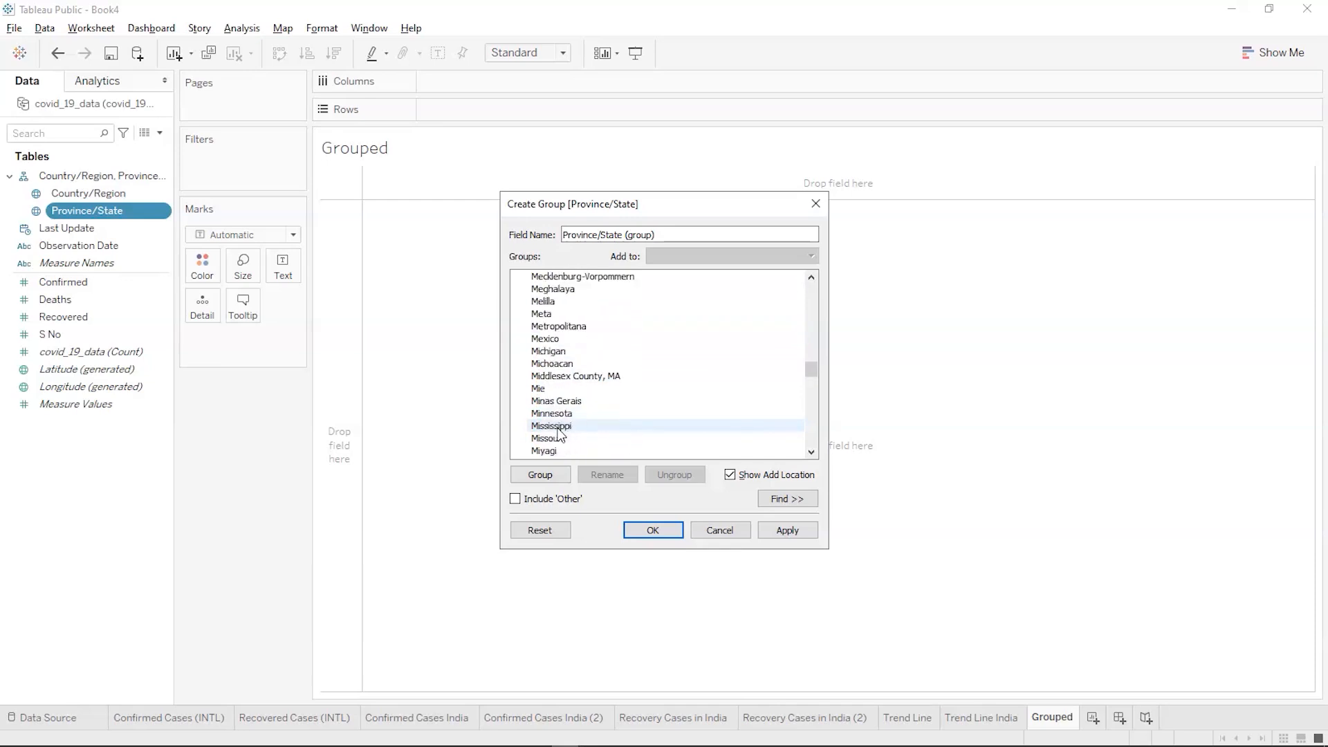
pyautogui.scroll(-3, 561, 425)
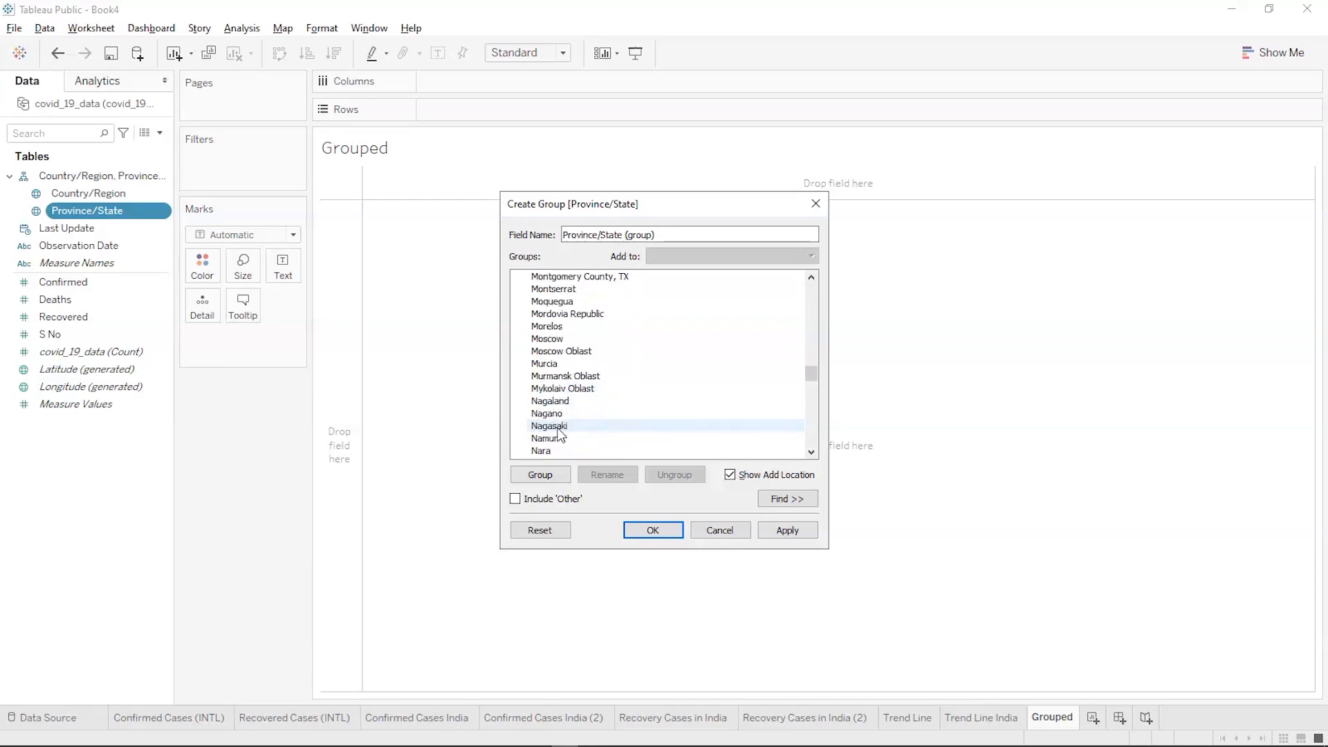
pyautogui.keyDown('ctrl'); pyautogui.click(559, 403); pyautogui.keyUp('ctrl')
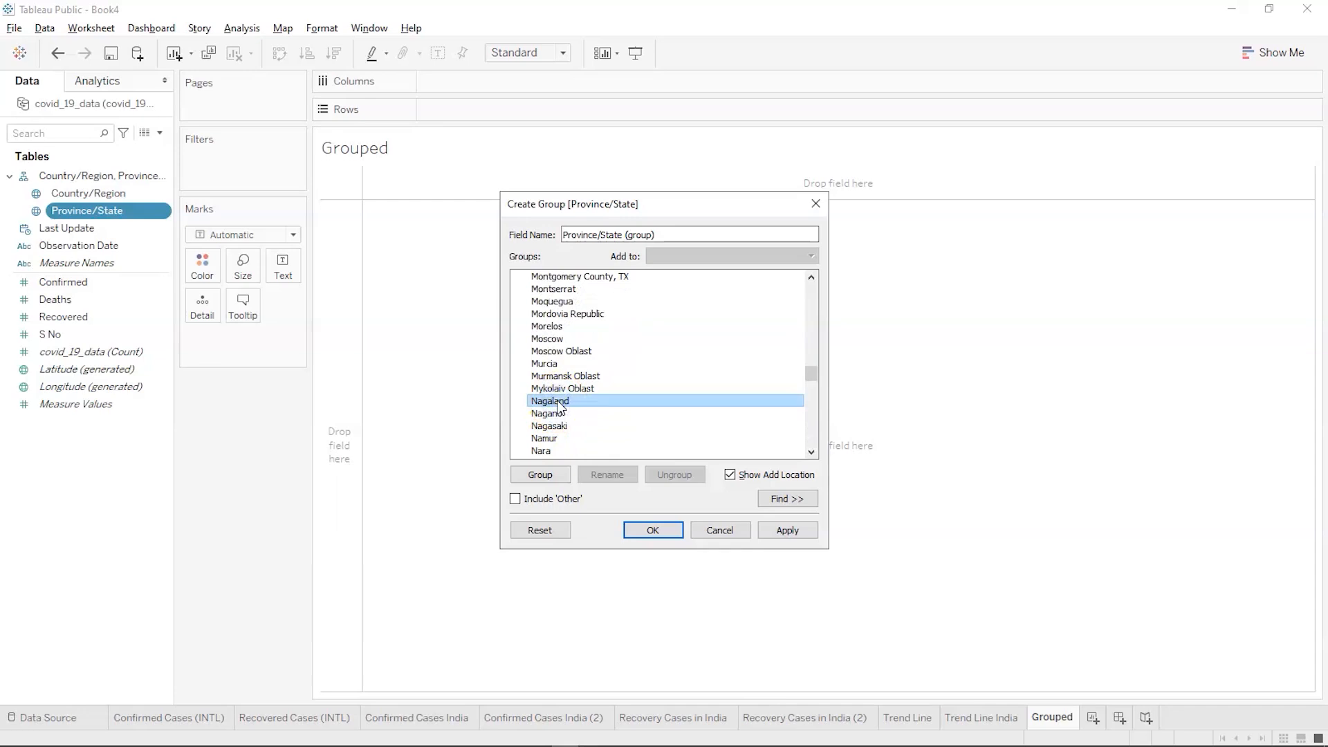
# Add Punjab and Rajasthan to the Province/State members selected for the group
pyautogui.scroll(-3, 560, 407)
pyautogui.scroll(-7, 559, 407)
pyautogui.scroll(-10, 559, 406)
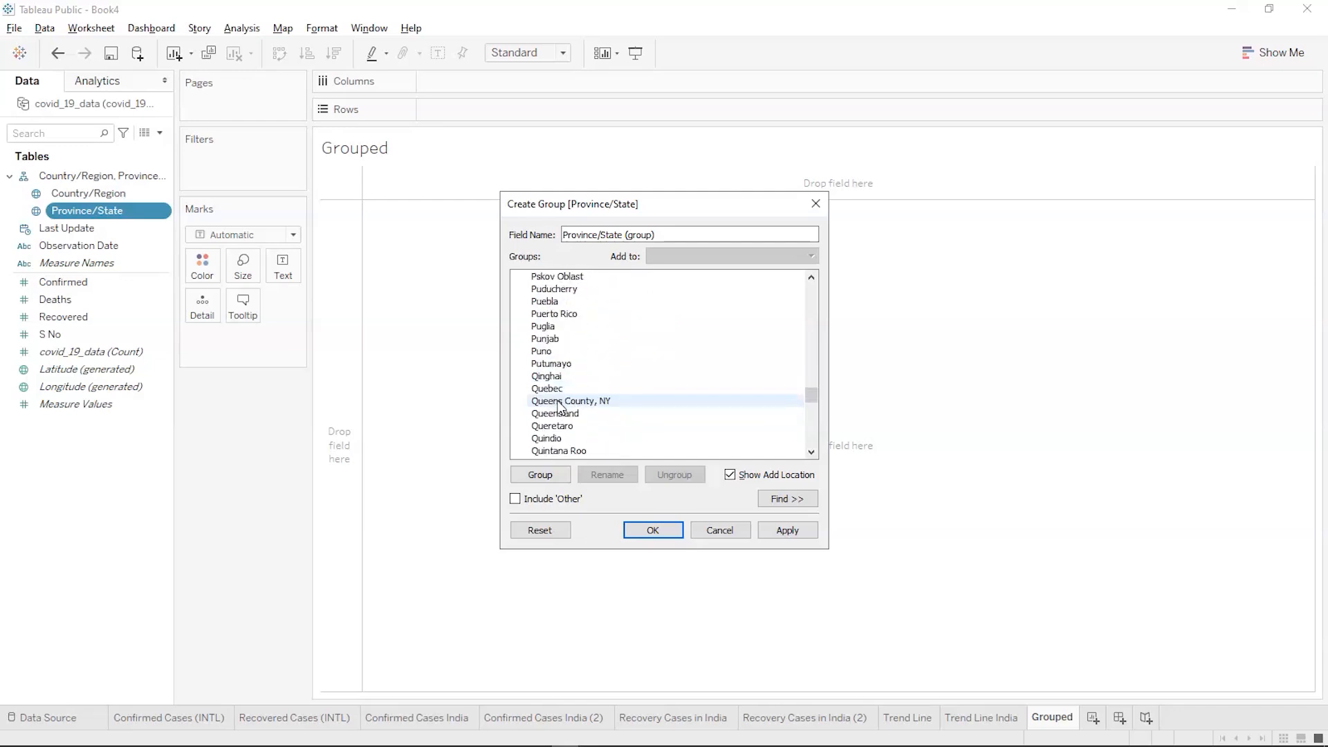
pyautogui.click(550, 338)
pyautogui.scroll(-1, 560, 342)
pyautogui.scroll(-1, 561, 342)
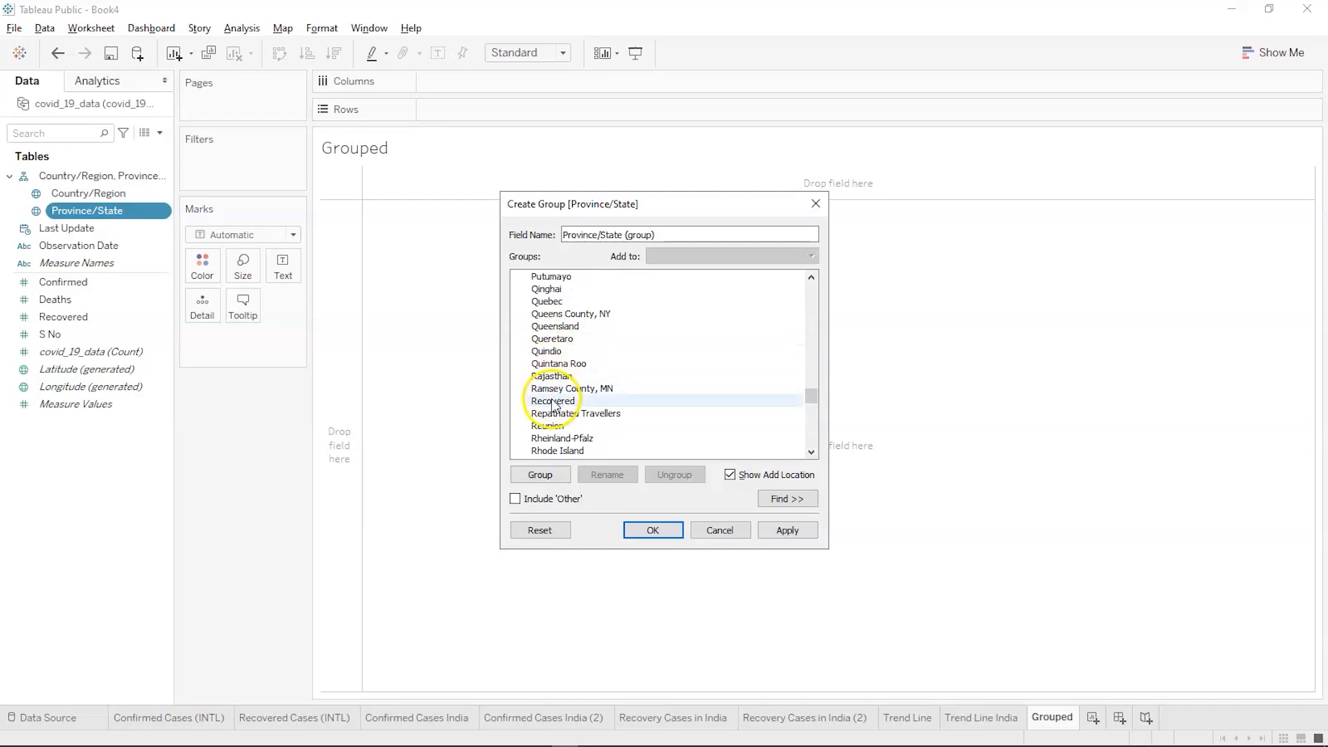
pyautogui.scroll(-4, 553, 384)
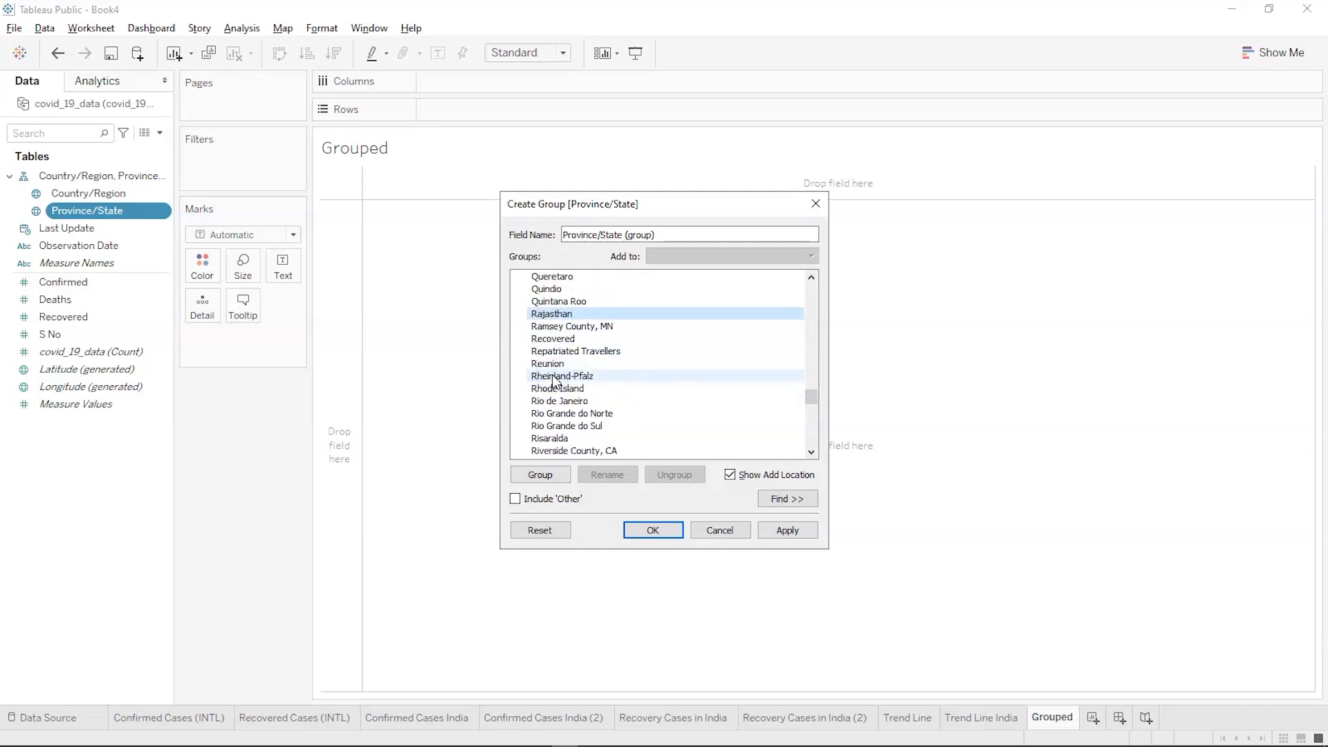
# Add the Indian states listed between Rajasthan and Tianjin to the Province/State members selected for the group
pyautogui.scroll(-4, 554, 381)
pyautogui.scroll(-4, 554, 380)
pyautogui.scroll(-7, 554, 381)
pyautogui.scroll(-9, 553, 381)
pyautogui.scroll(-7, 553, 380)
pyautogui.click(558, 353)
pyautogui.keyDown('ctrl'); pyautogui.click(552, 400); pyautogui.keyUp('ctrl')
# Add Uttar Pradesh and West Bengal to the Province/State members selected for the group
pyautogui.scroll(-2, 554, 409)
pyautogui.scroll(-8, 553, 408)
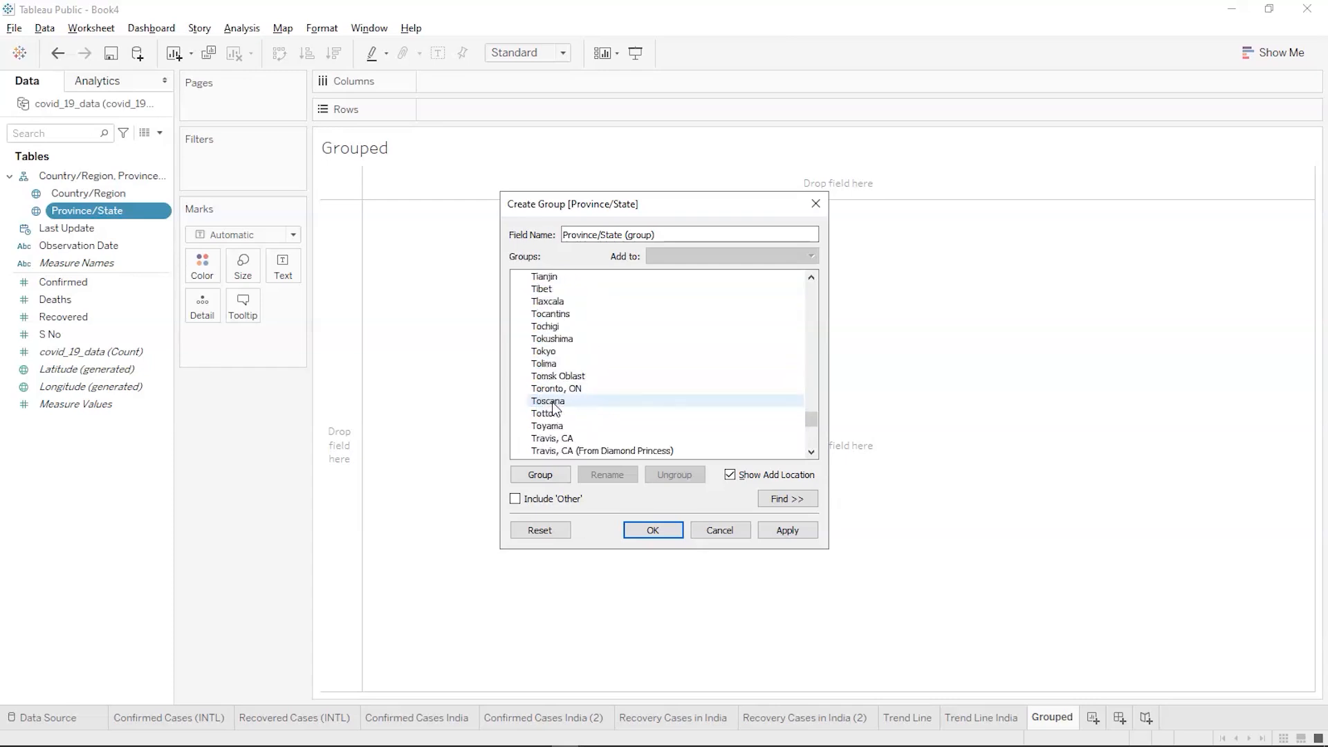
pyautogui.scroll(-10, 554, 407)
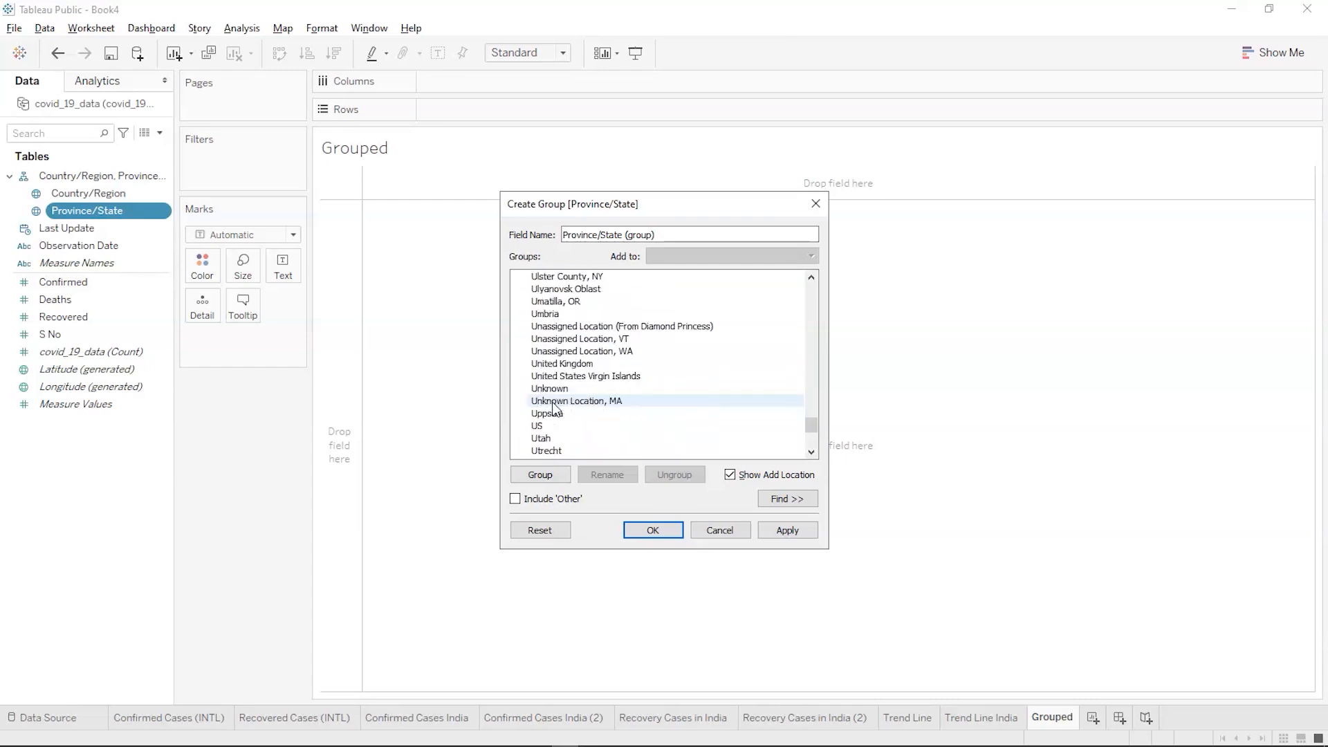
pyautogui.keyDown('ctrl'); pyautogui.click(554, 406); pyautogui.keyUp('ctrl')
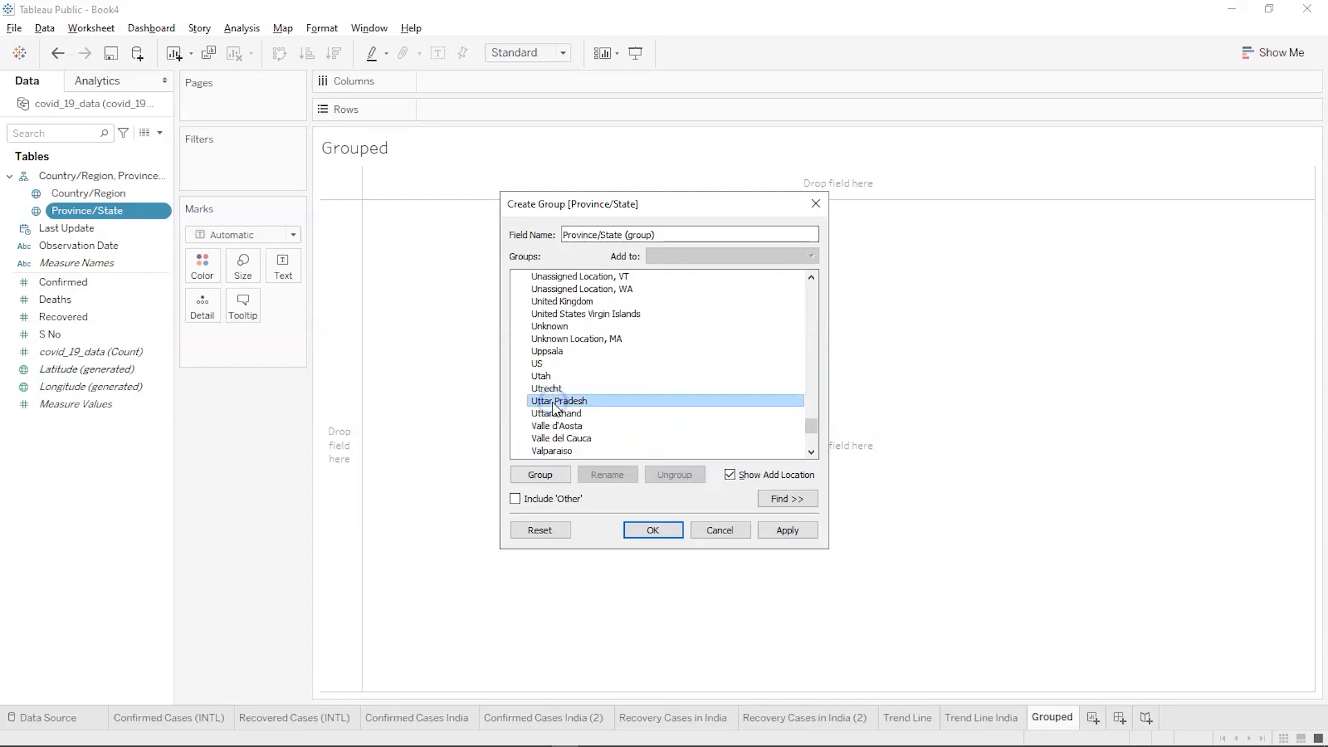
pyautogui.scroll(-8, 553, 407)
pyautogui.scroll(-6, 553, 408)
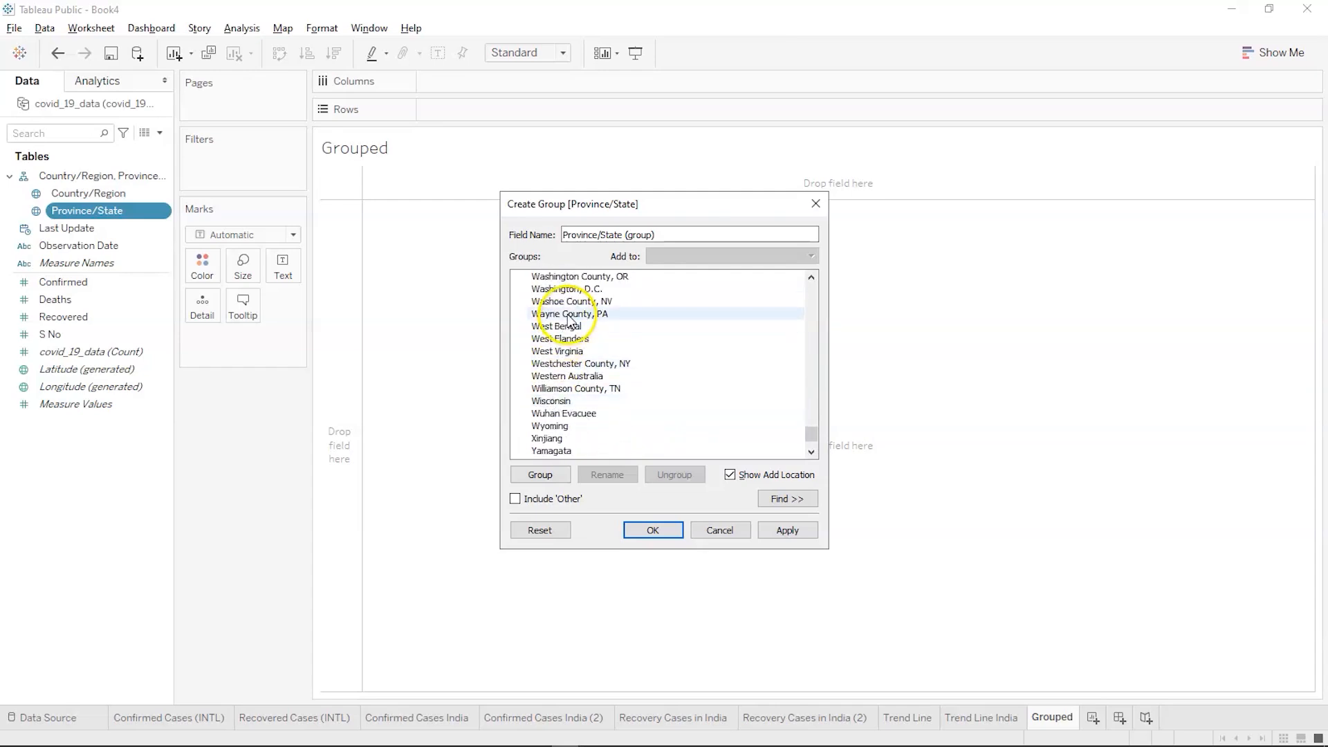
pyautogui.scroll(1, 570, 329)
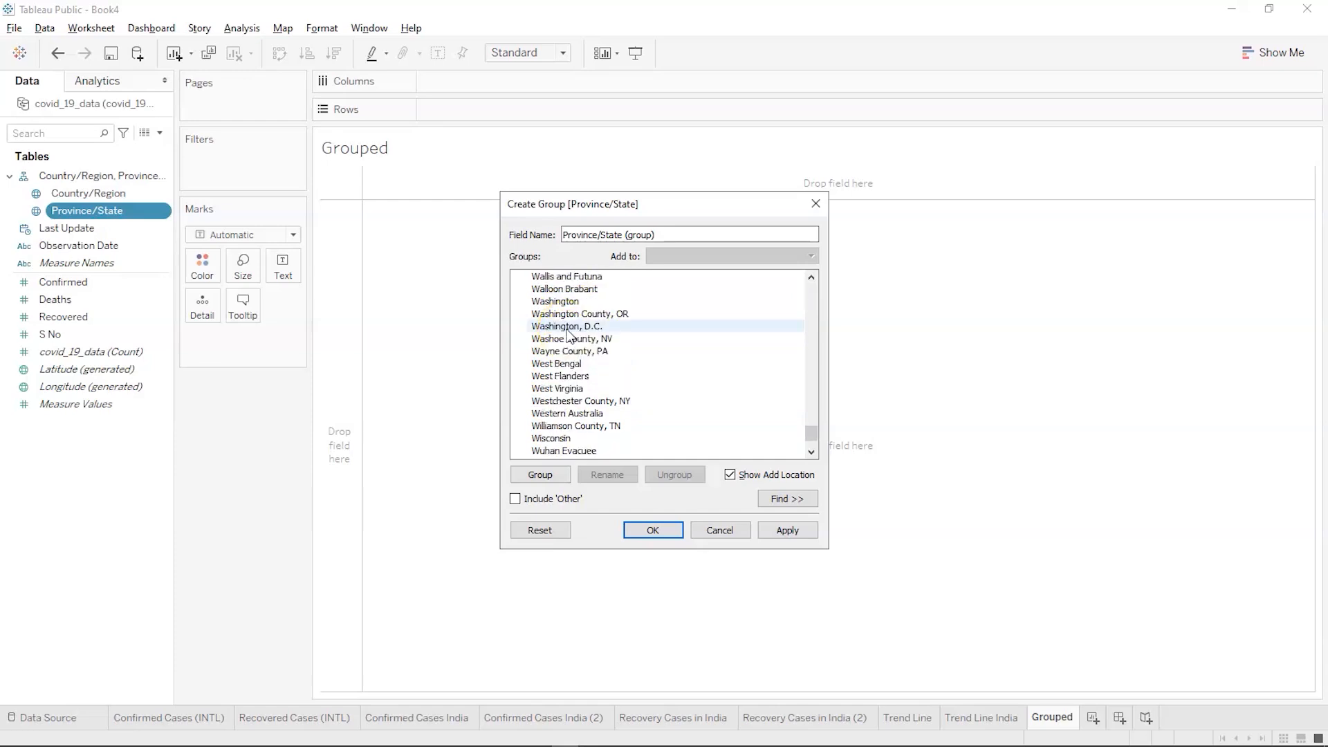
pyautogui.keyDown('ctrl'); pyautogui.click(573, 366); pyautogui.keyUp('ctrl')
pyautogui.scroll(-7, 574, 369)
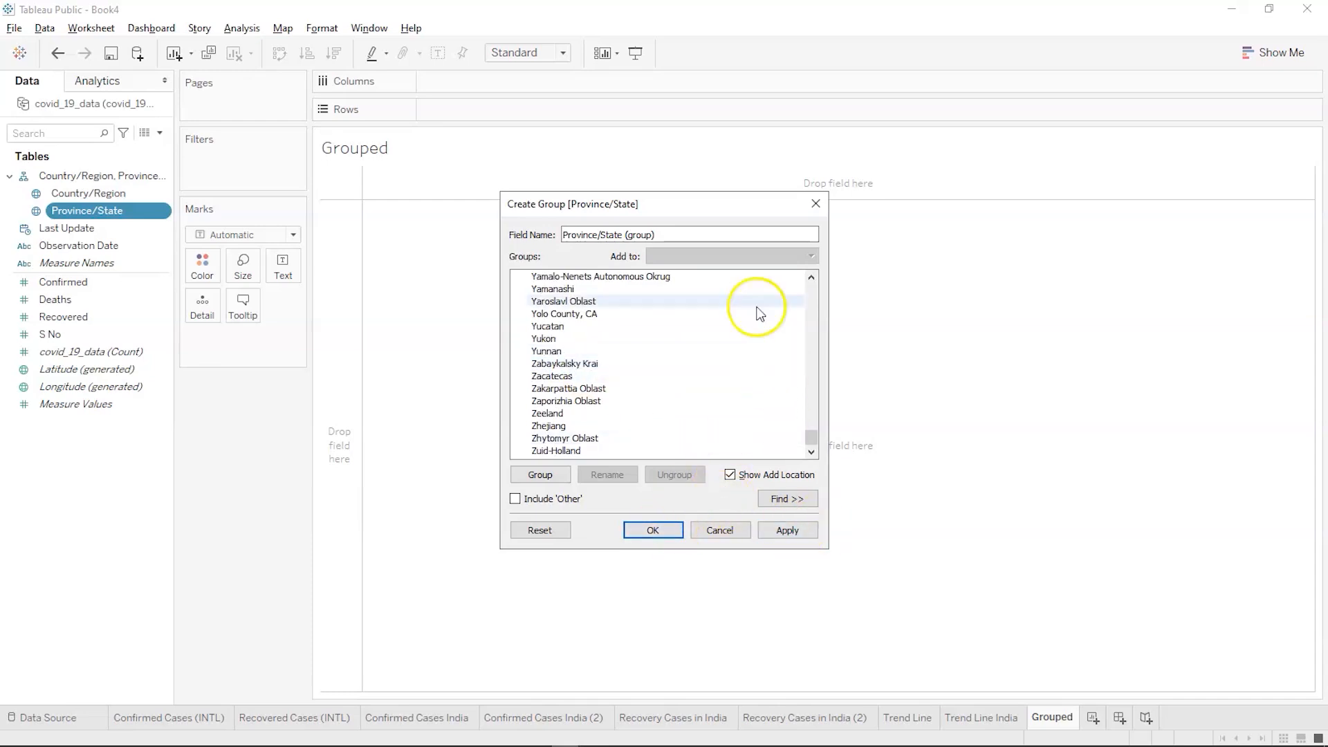
# Name the group field Indian States Group, apply it and finish creating the group
pyautogui.click(702, 233)
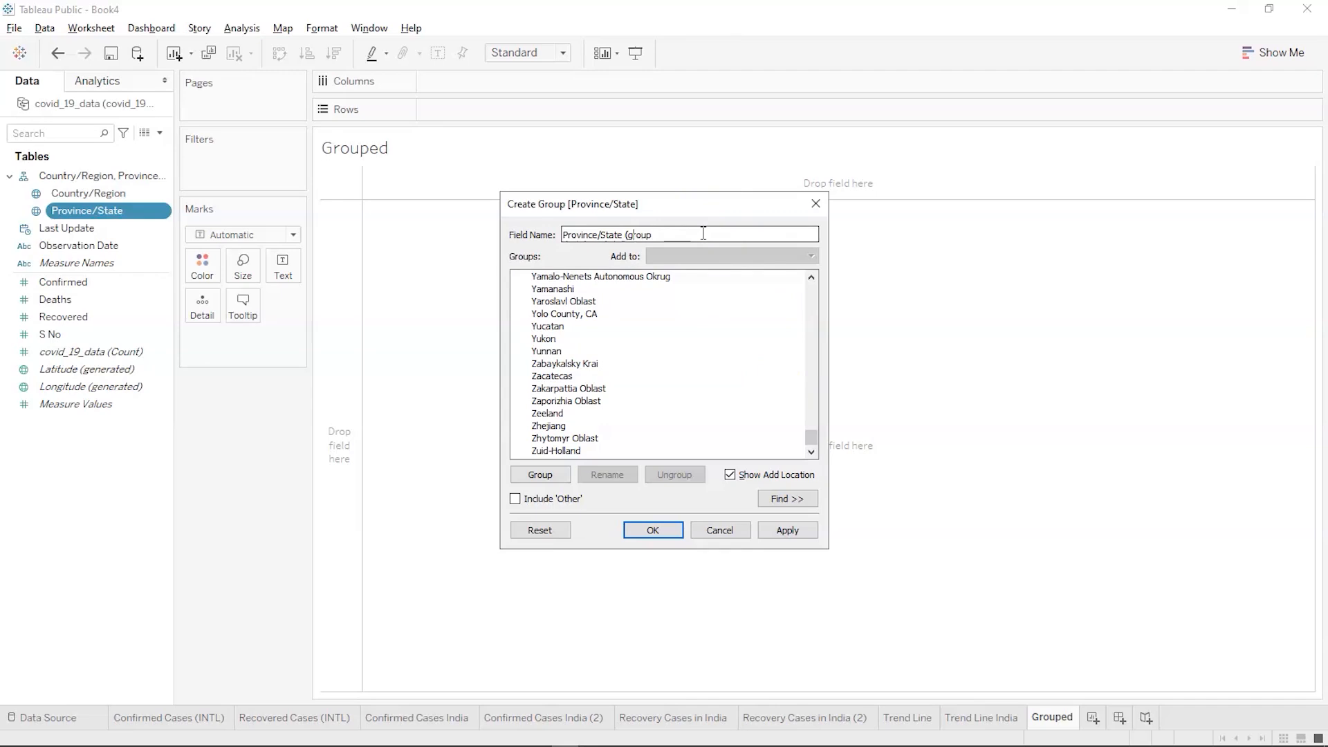
pyautogui.press('BackSpace')
pyautogui.press('BackSpace')
pyautogui.press('BackSpace')
pyautogui.press('BackSpace')
pyautogui.press('BackSpace')
pyautogui.press('BackSpace')
pyautogui.press('BackSpace')
pyautogui.press('BackSpace')
pyautogui.press('BackSpace')
pyautogui.press('BackSpace')
pyautogui.press('BackSpace')
pyautogui.press('BackSpace')
pyautogui.press('BackSpace')
pyautogui.press('BackSpace')
pyautogui.press('BackSpace')
pyautogui.write('India')
pyautogui.click(794, 534)
pyautogui.click(650, 531)
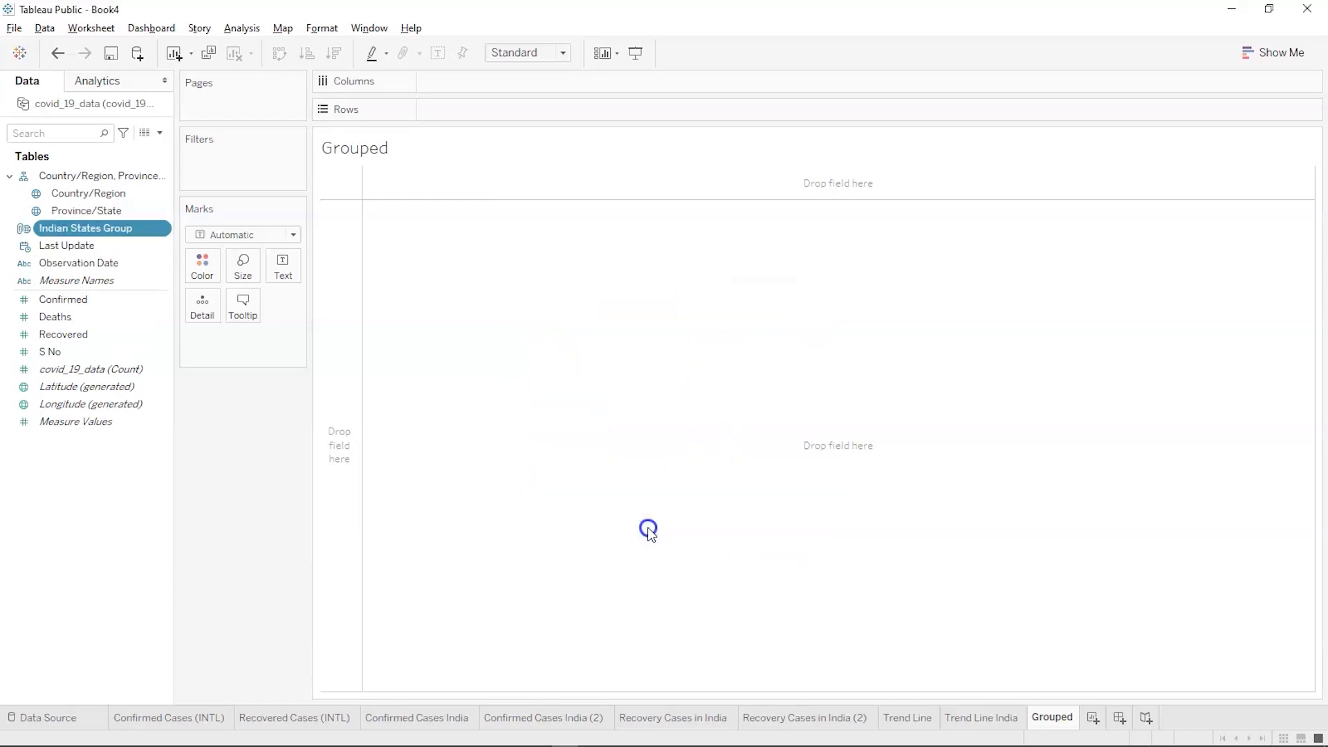
# Plot Indian States Group on the Grouped sheet by assigning it to the Detail mark
pyautogui.click(76, 253)
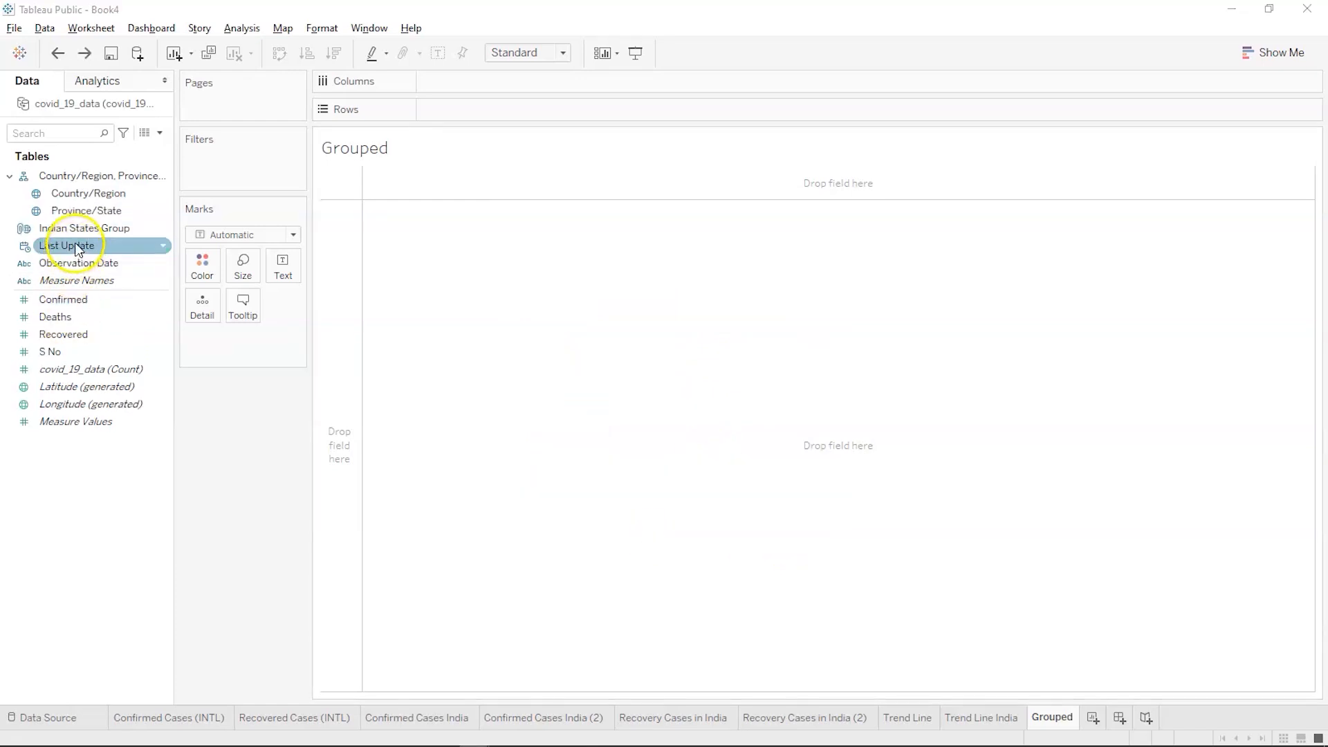
pyautogui.click(75, 232)
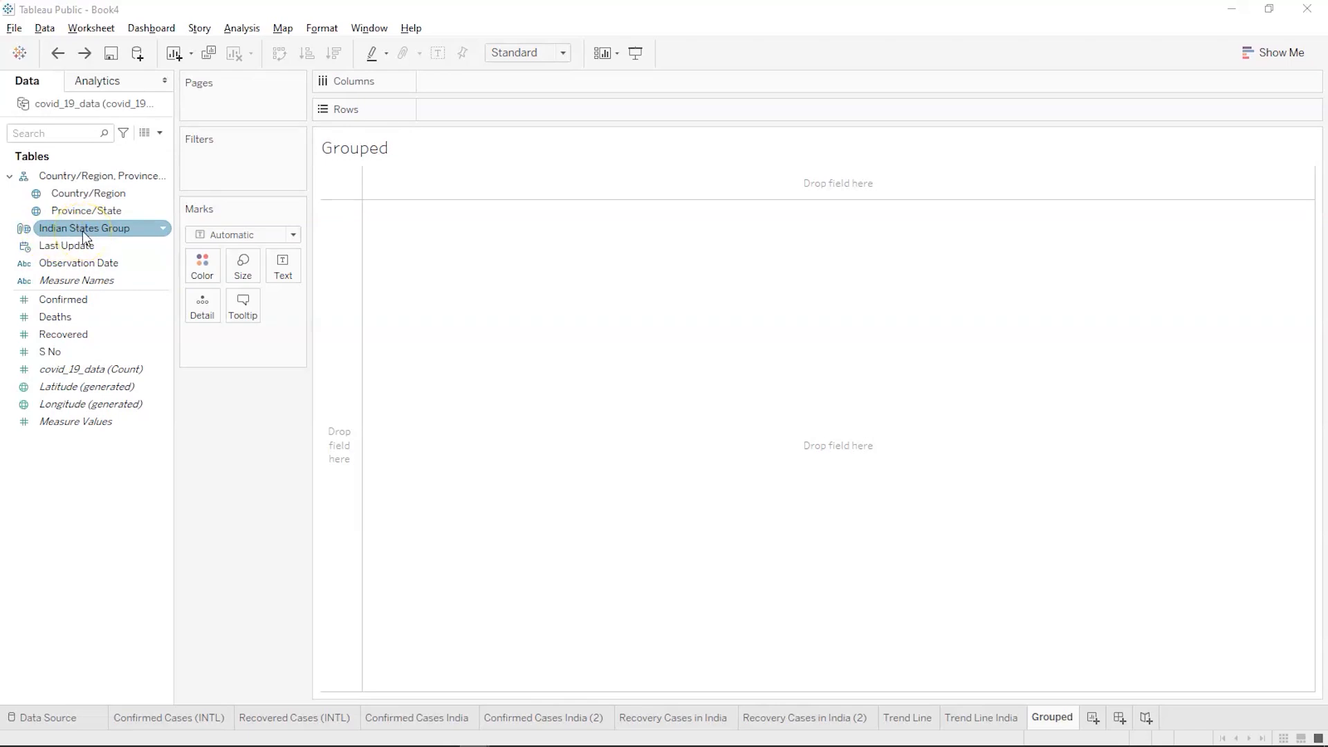
pyautogui.moveTo(82, 231); pyautogui.dragTo(198, 308)
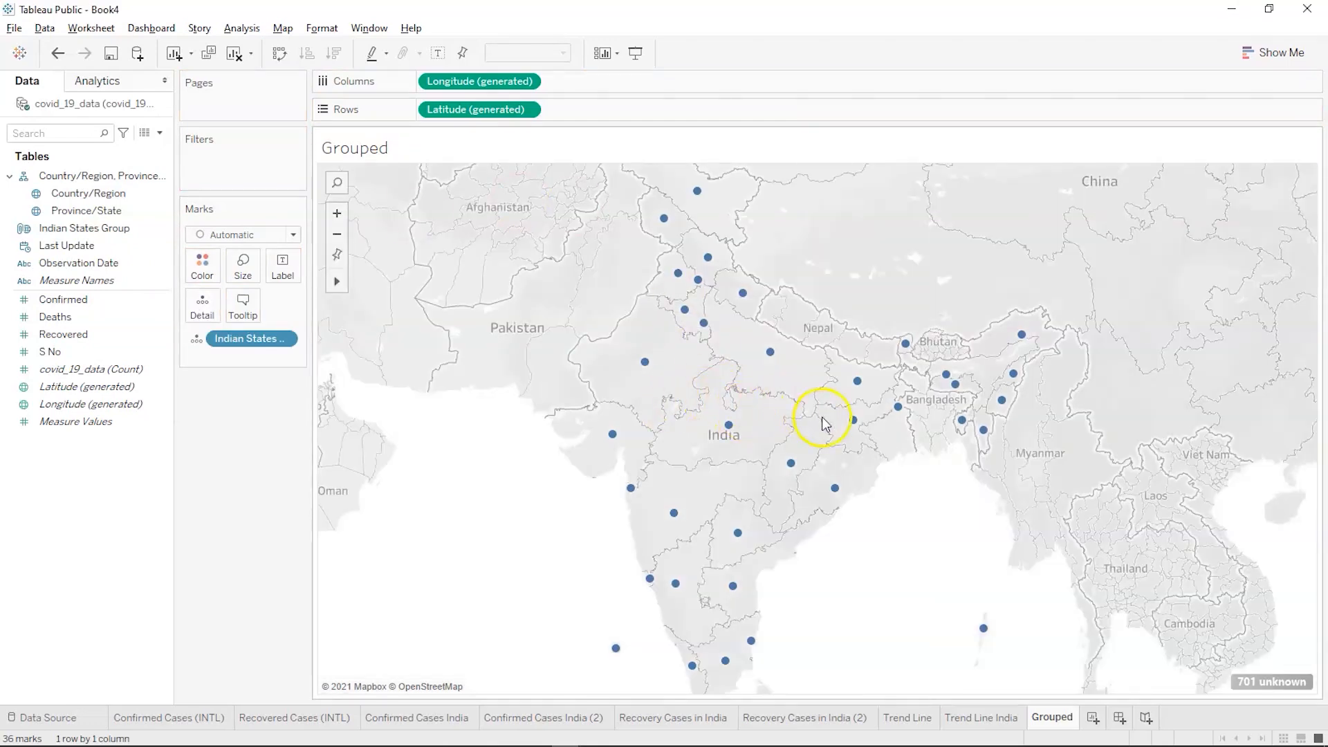
# Examine the Indian state and island markers on the map at different zoom levels
pyautogui.moveTo(707, 198)
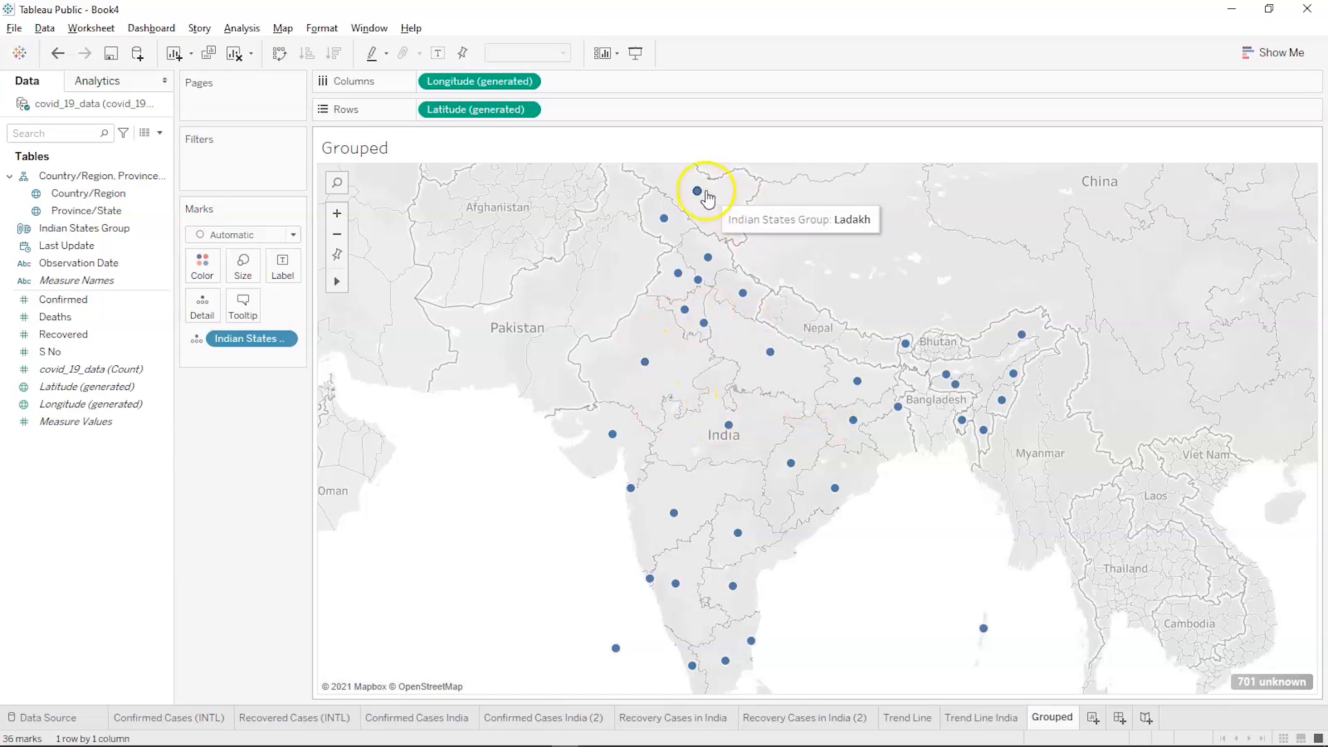
pyautogui.moveTo(693, 287)
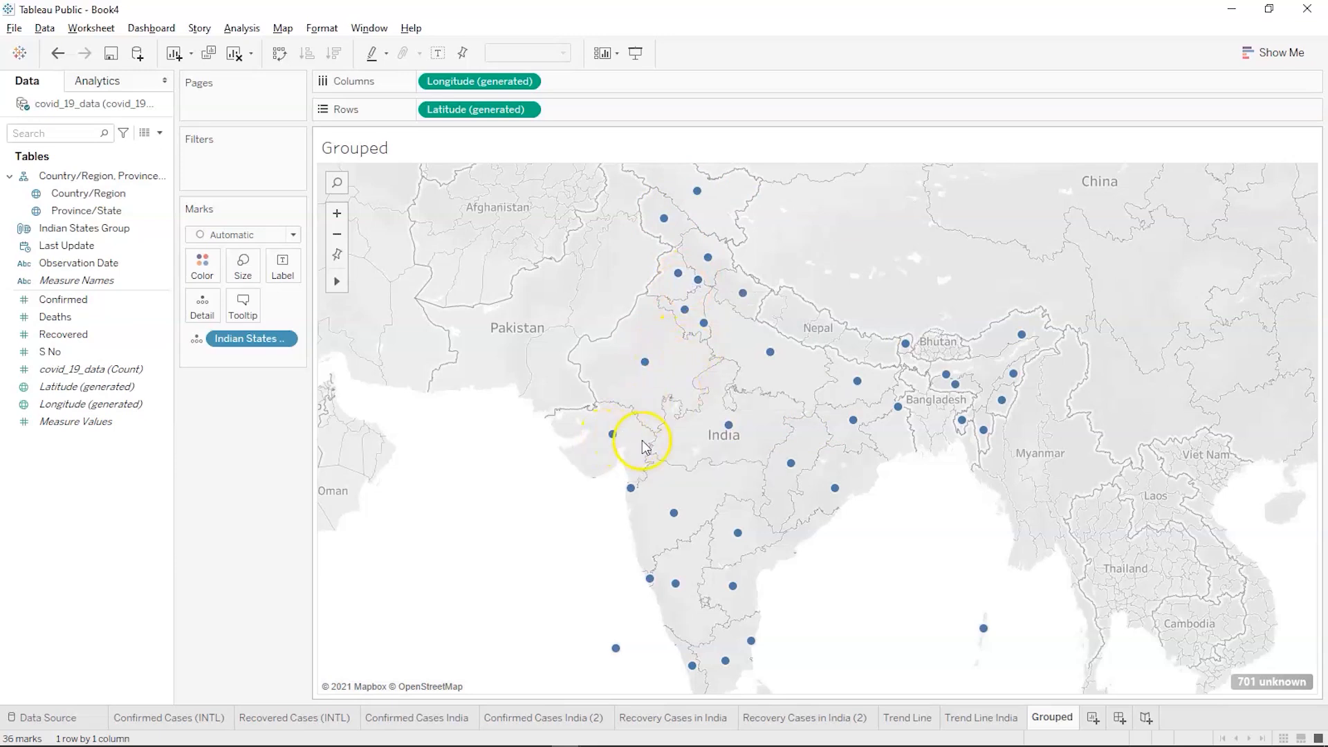
pyautogui.moveTo(625, 650)
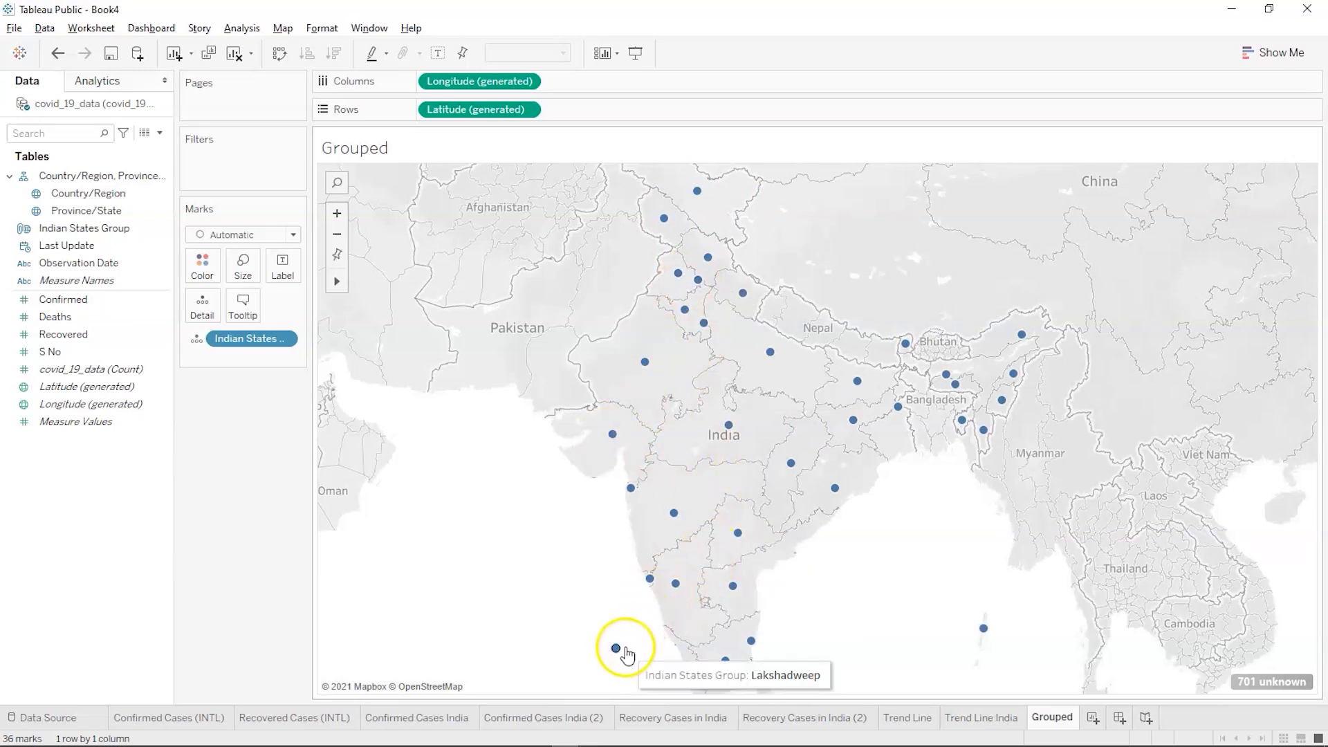
pyautogui.moveTo(985, 631)
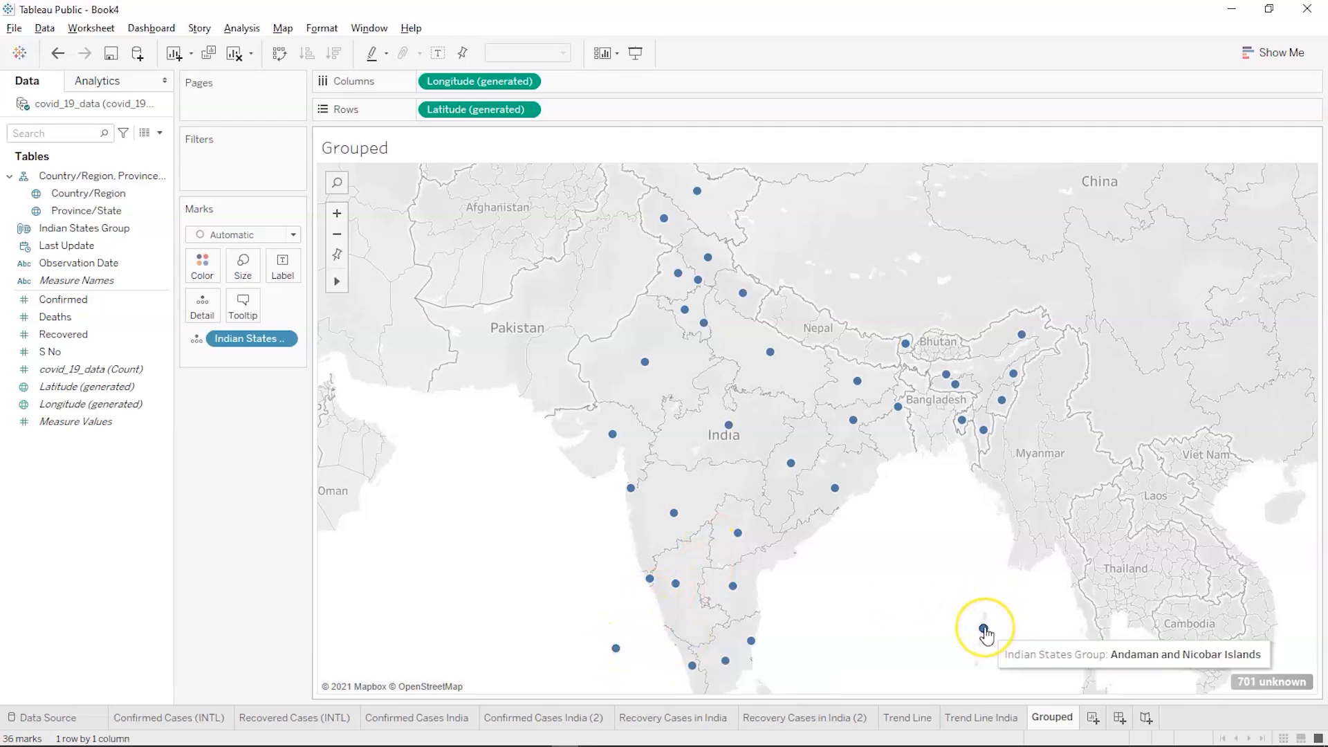
pyautogui.scroll(-3, 985, 631)
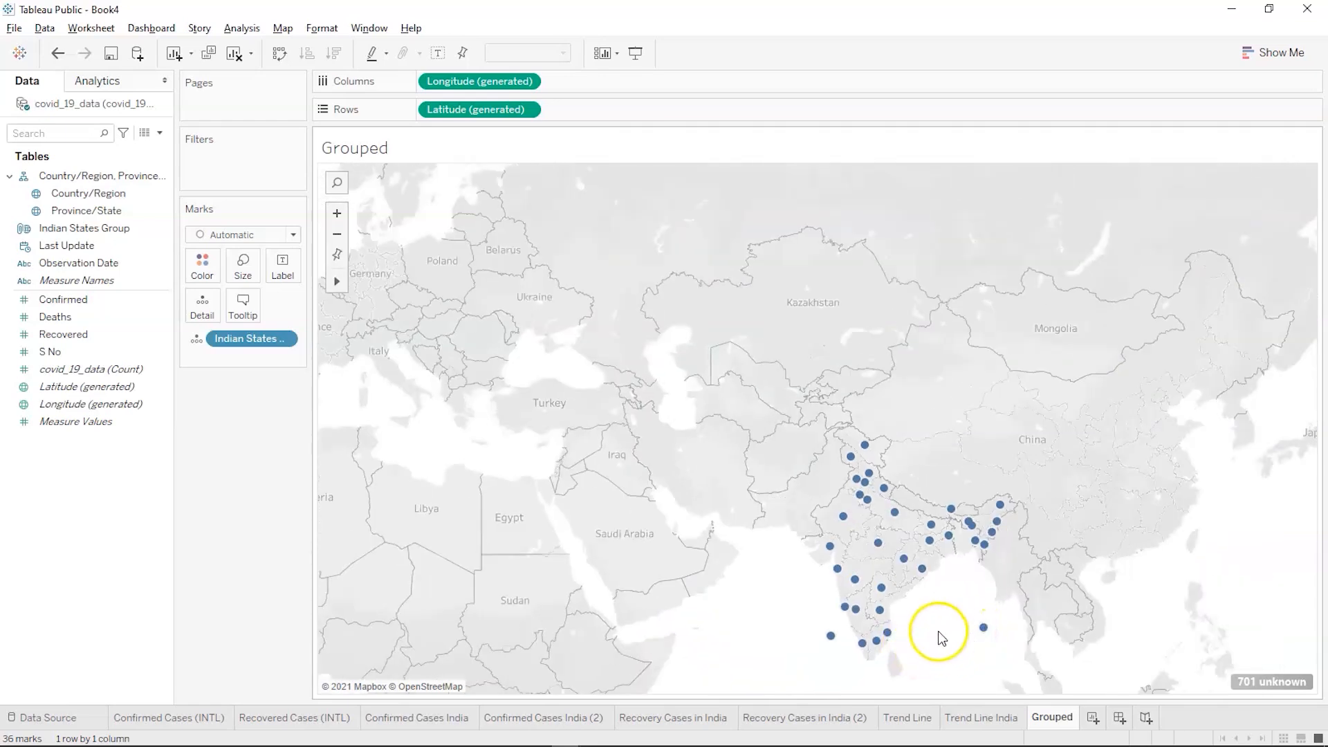
pyautogui.click(337, 216)
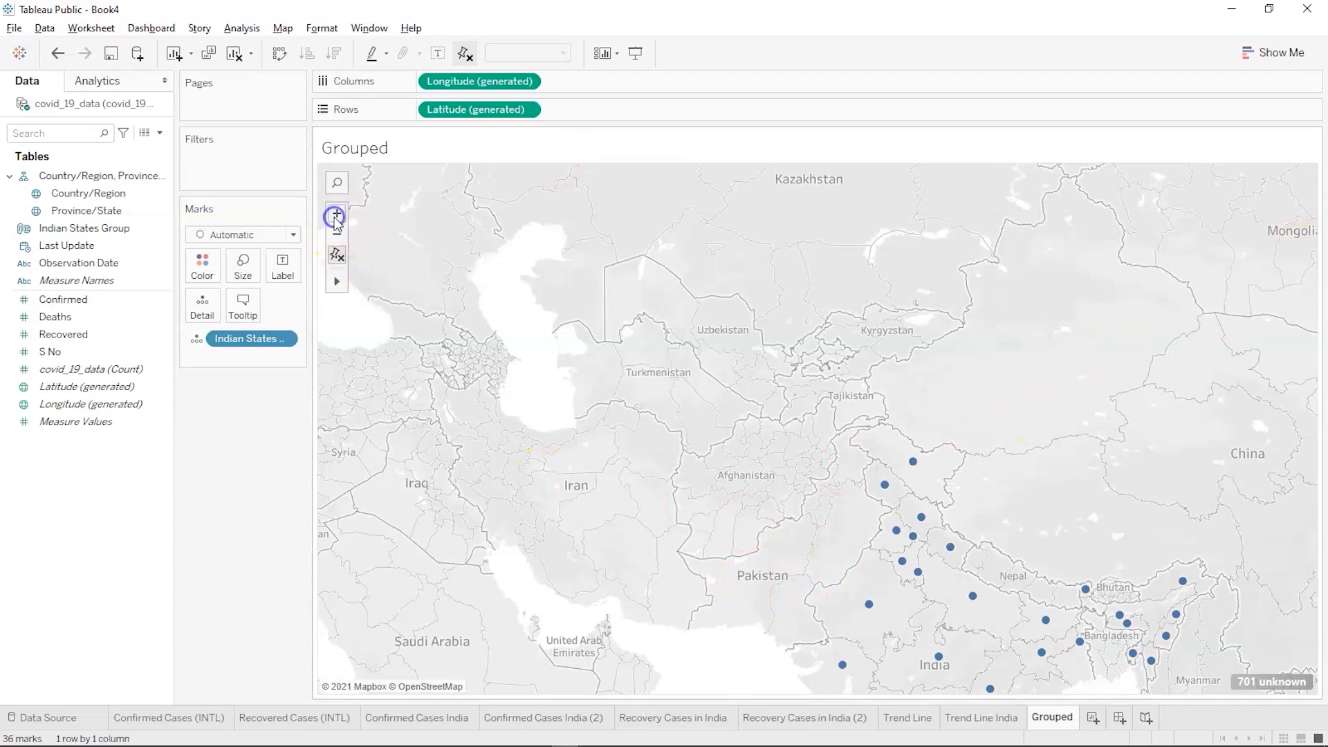
pyautogui.click(336, 215)
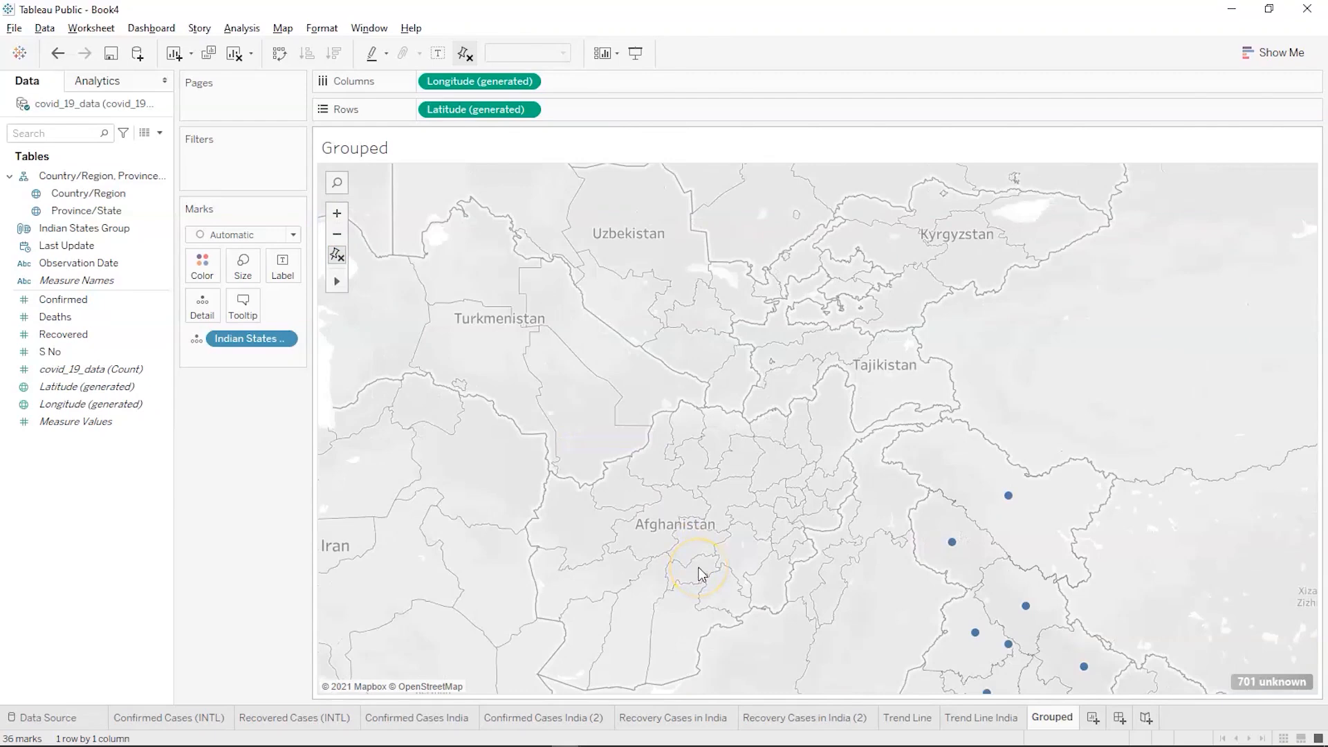
pyautogui.scroll(-1, 700, 573)
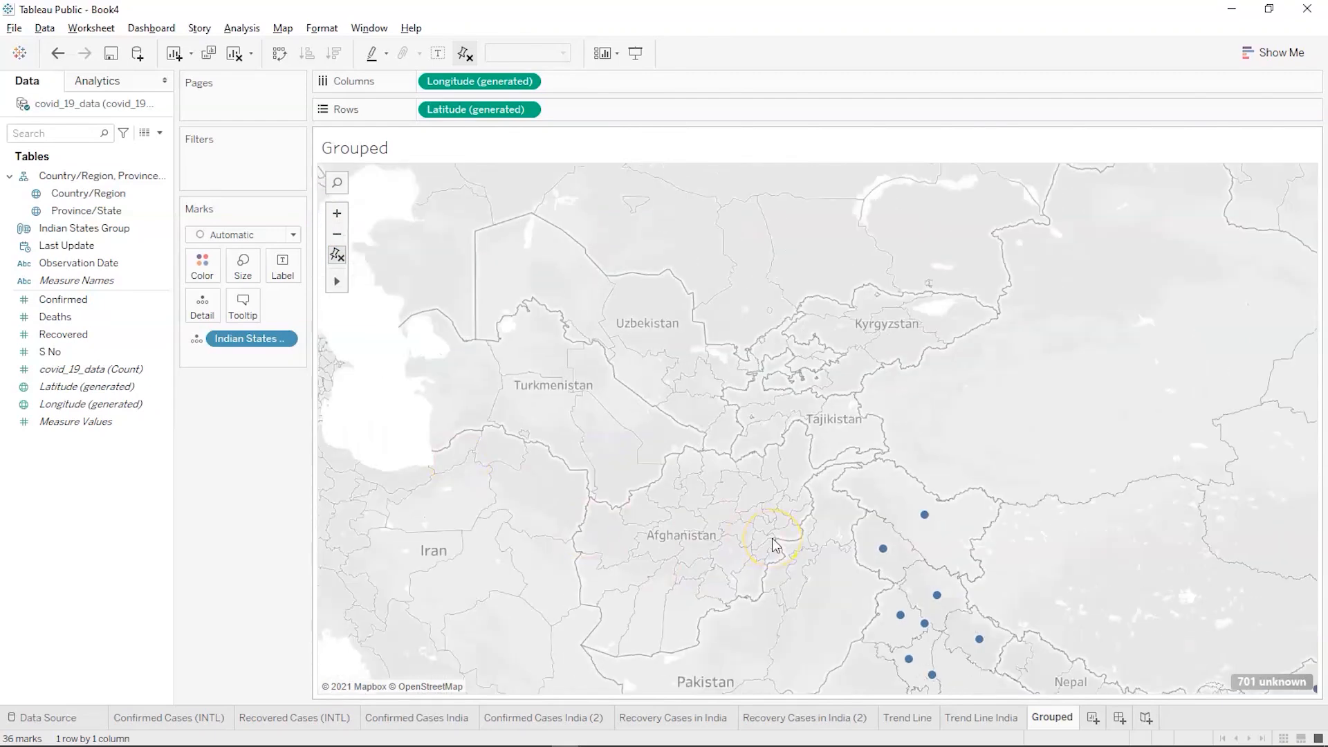
pyautogui.scroll(-5, 1102, 501)
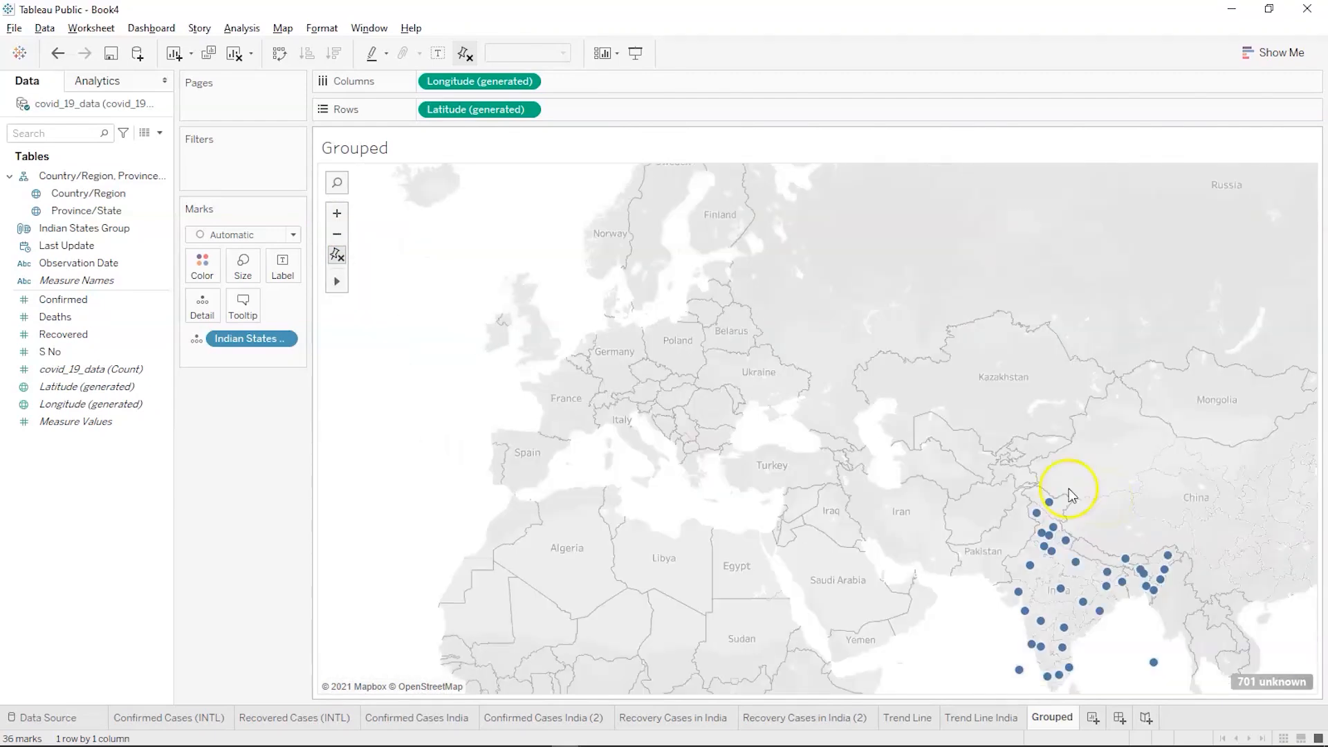
pyautogui.scroll(-1, 675, 370)
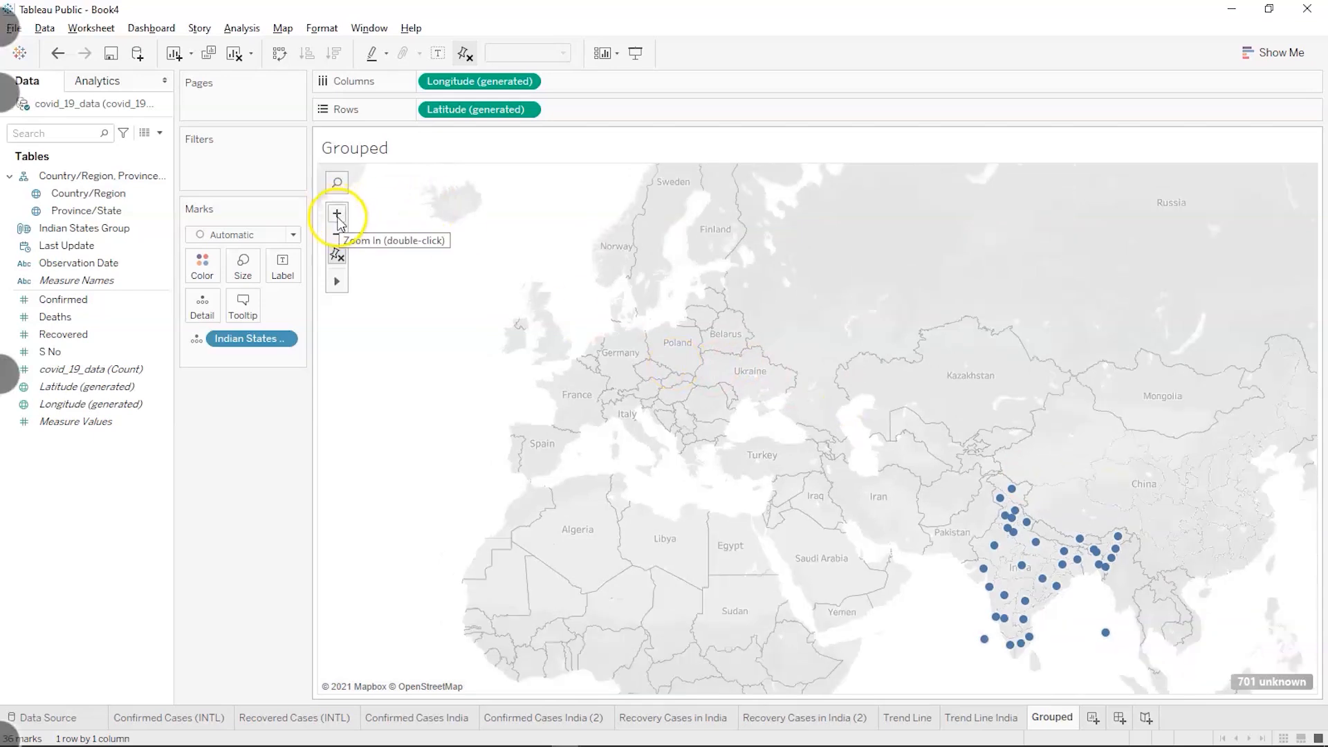
pyautogui.click(337, 214)
pyautogui.rightClick(97, 369)
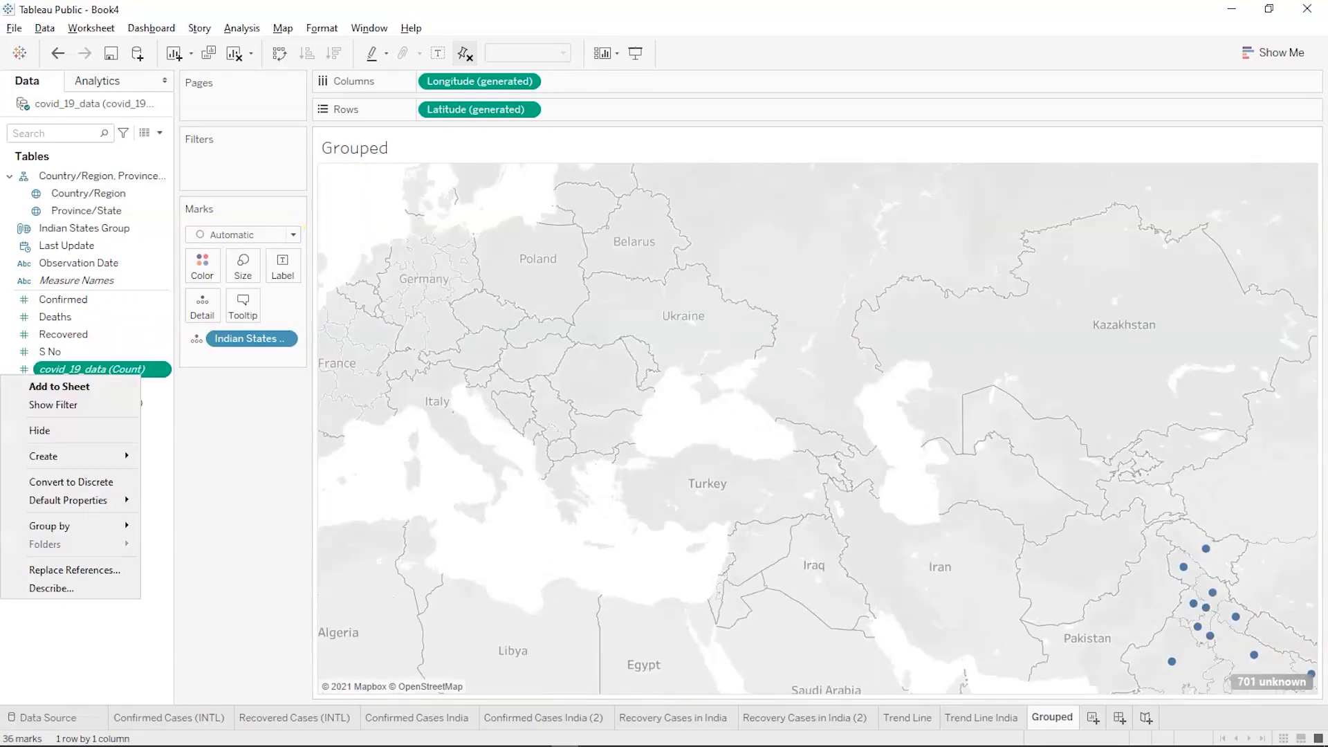
pyautogui.click(112, 631)
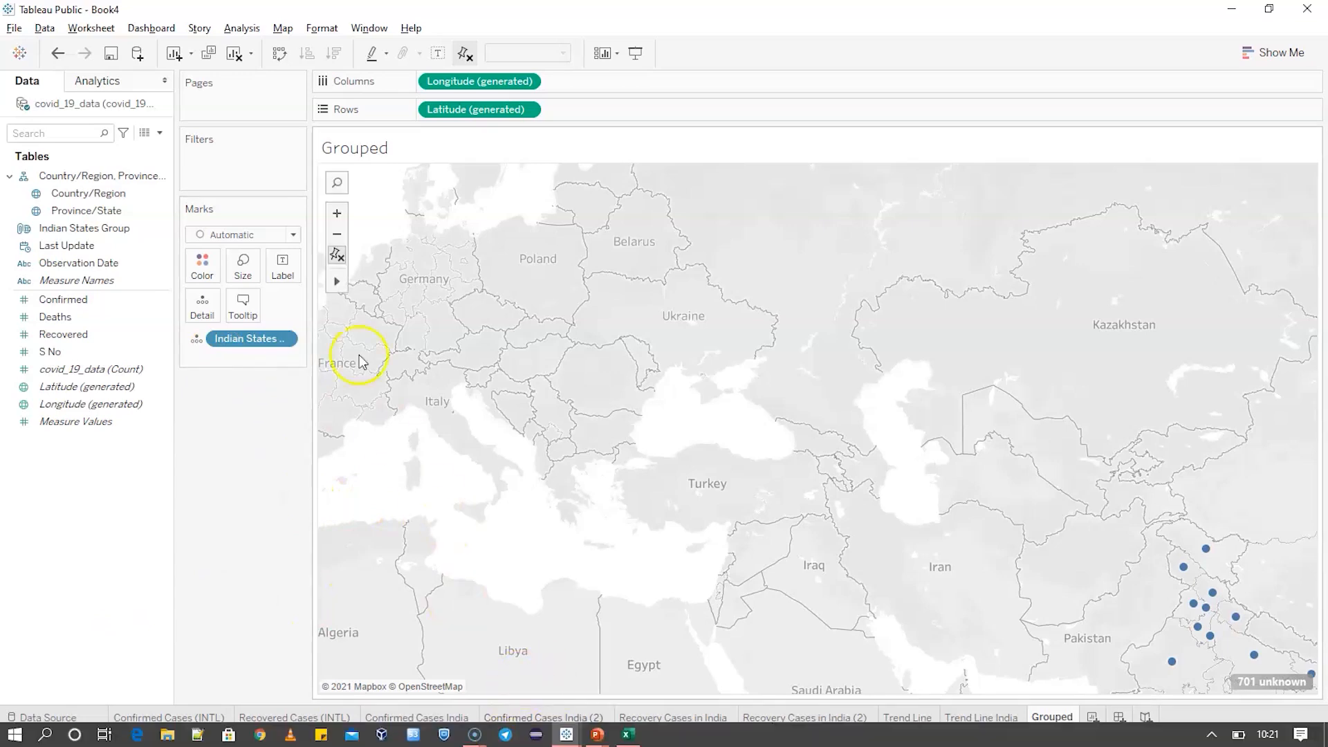
pyautogui.click(337, 216)
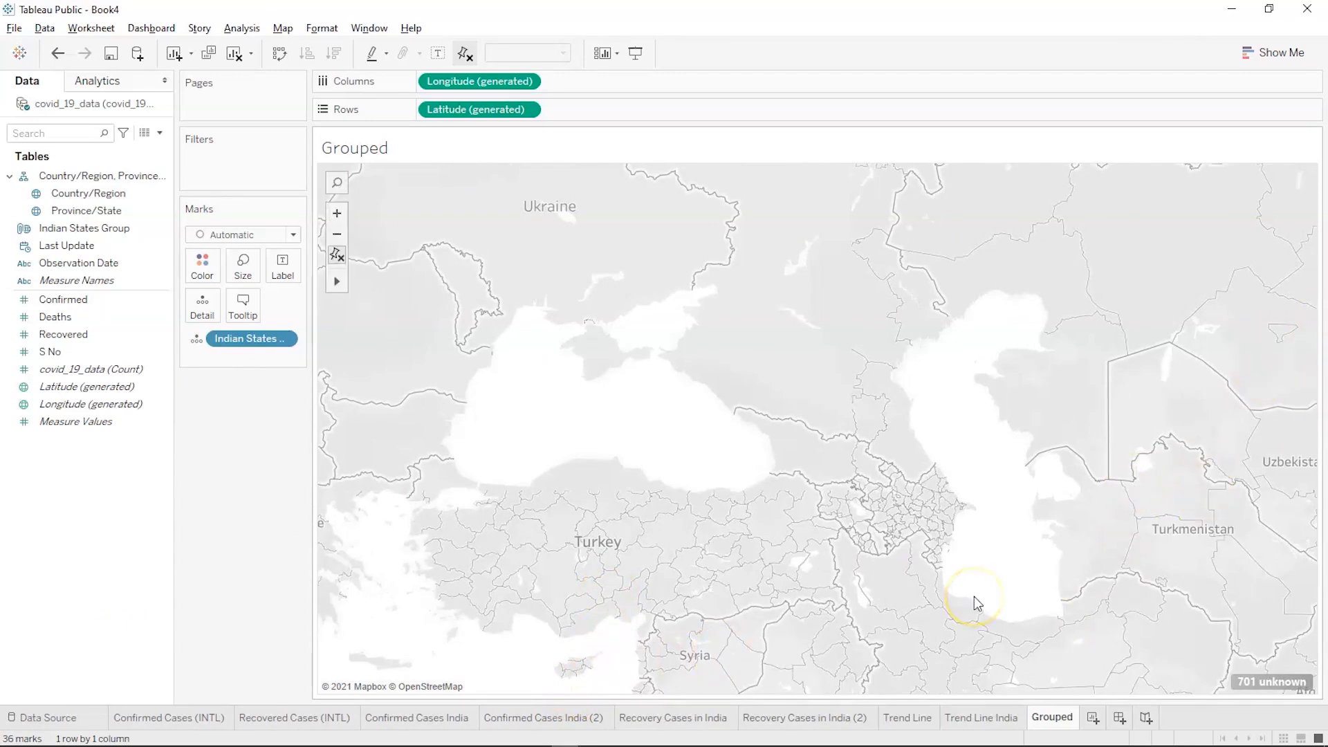
# Remove Indian States Group, Longitude (generated) and Latitude (generated) from the Grouped sheet
pyautogui.moveTo(223, 342); pyautogui.dragTo(13, 262)
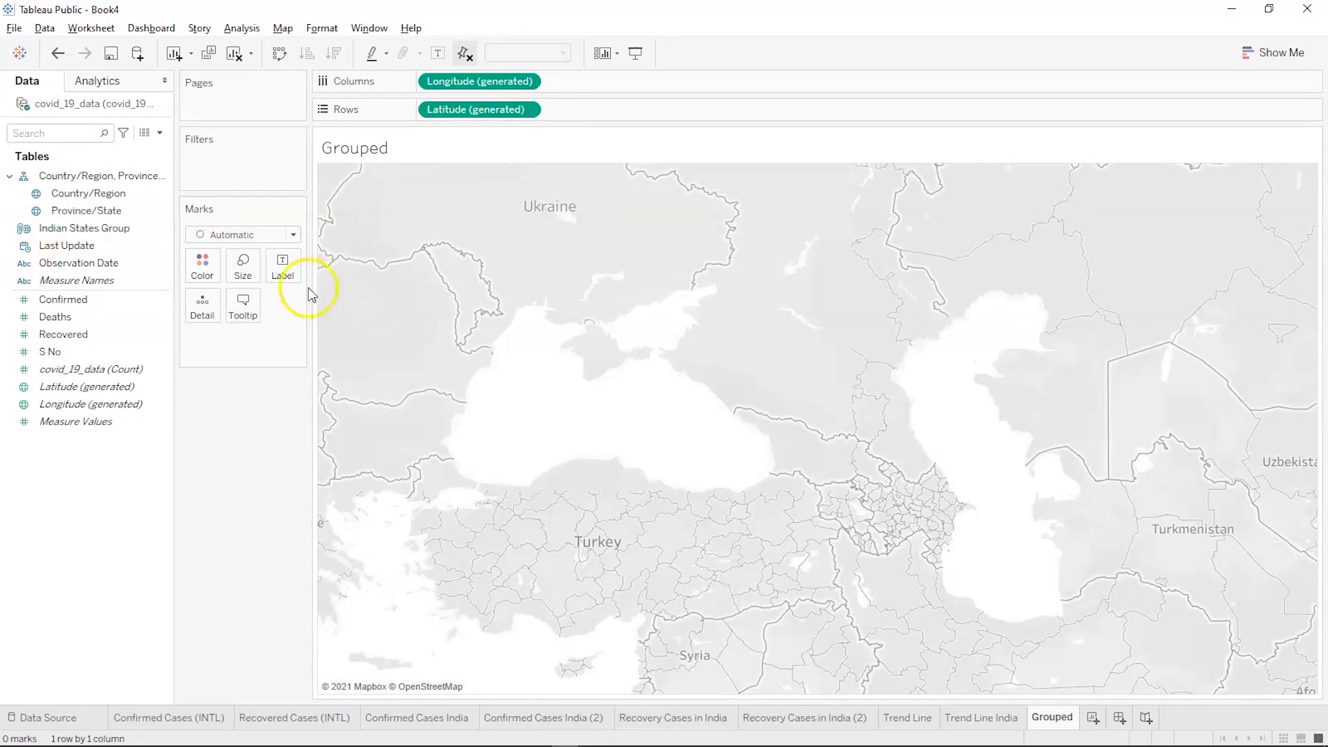
pyautogui.moveTo(478, 81); pyautogui.dragTo(95, 550)
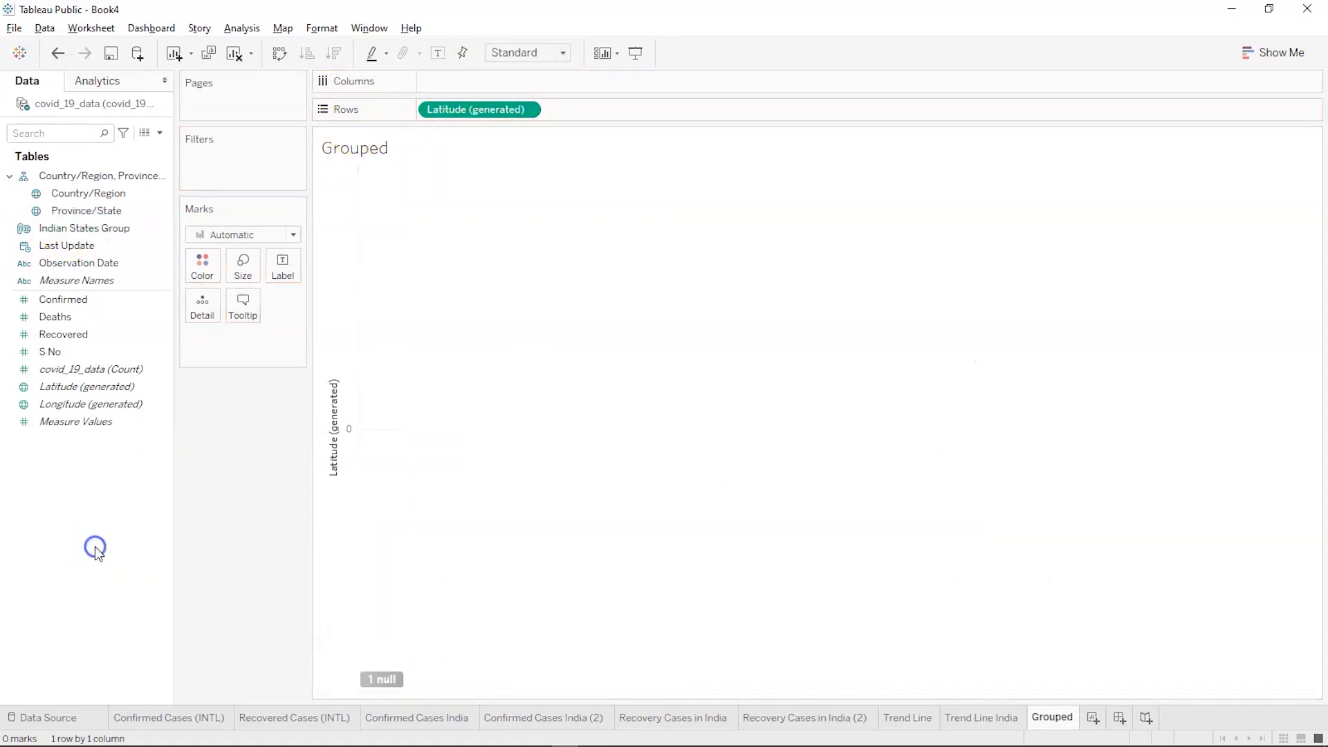
pyautogui.moveTo(470, 112); pyautogui.dragTo(50, 439)
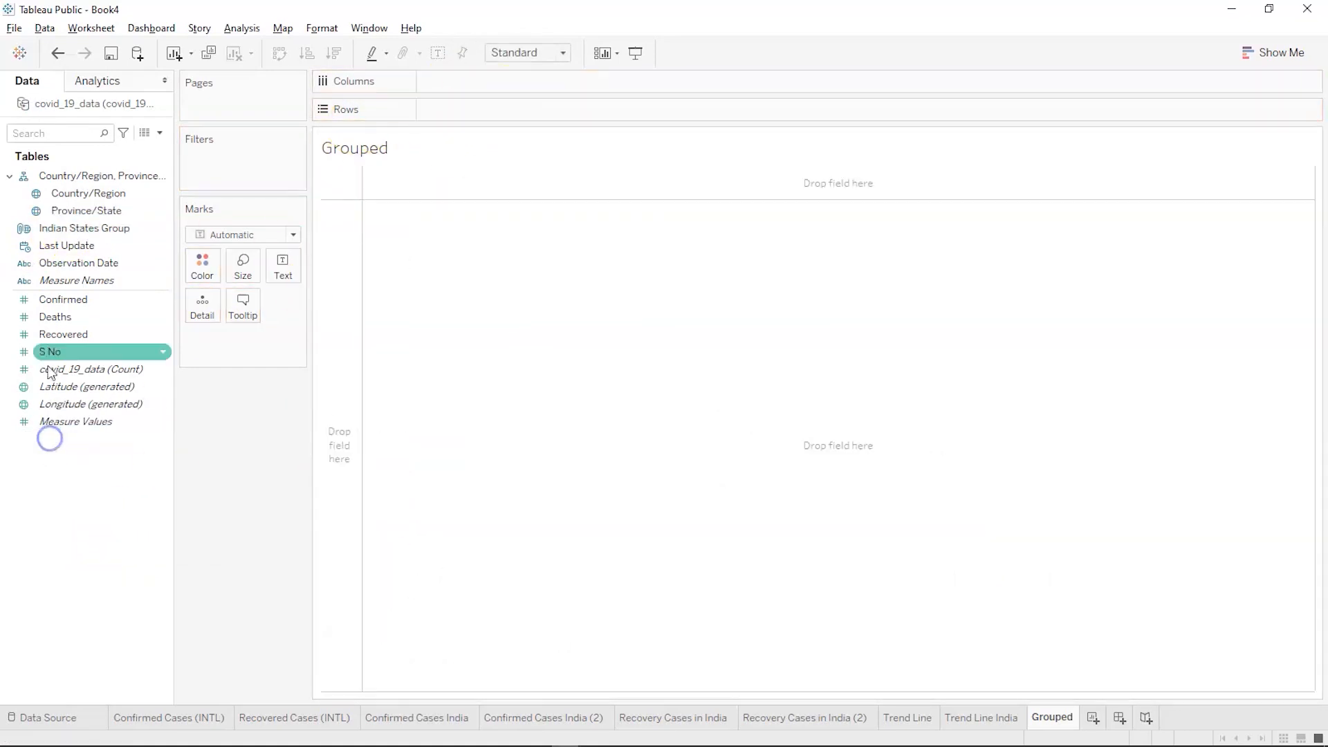
# Assign Indian States Group to the Detail mark of the empty Grouped sheet to map the states
pyautogui.click(77, 227)
pyautogui.moveTo(77, 230); pyautogui.dragTo(202, 308)
pyautogui.click(200, 304)
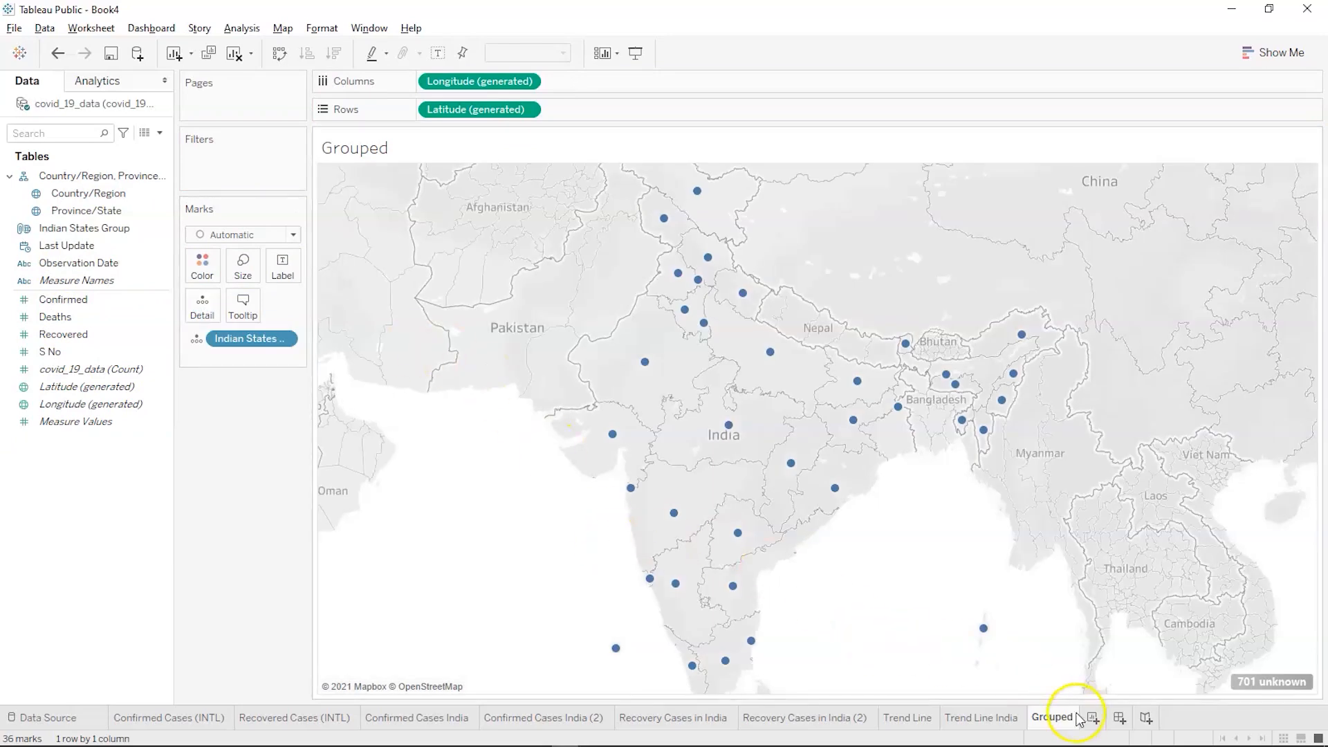
# Switch to the slides to review the COVID-19 data questions, and add a new worksheet to the Tableau workbook
pyautogui.moveTo(1082, 724)
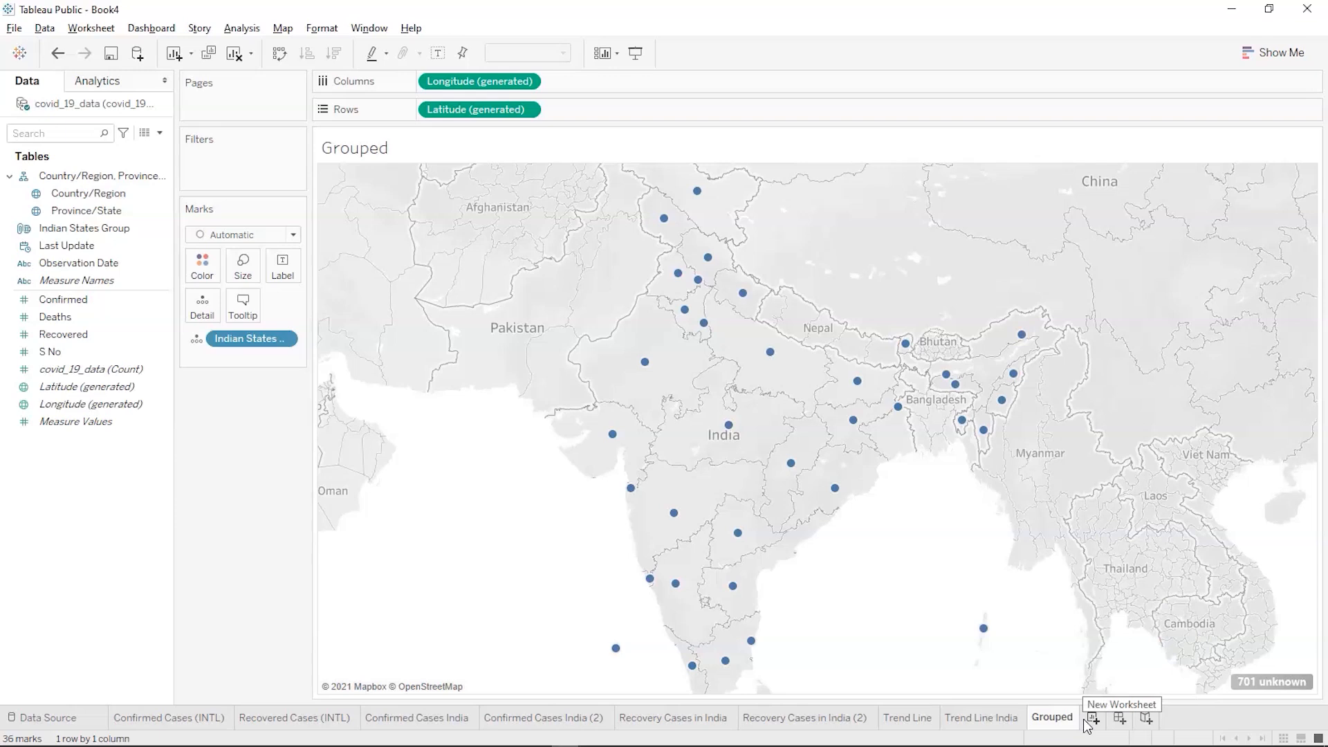
pyautogui.hotkey('alt', 'Tab')
pyautogui.hotkey('alt', 'Tab')
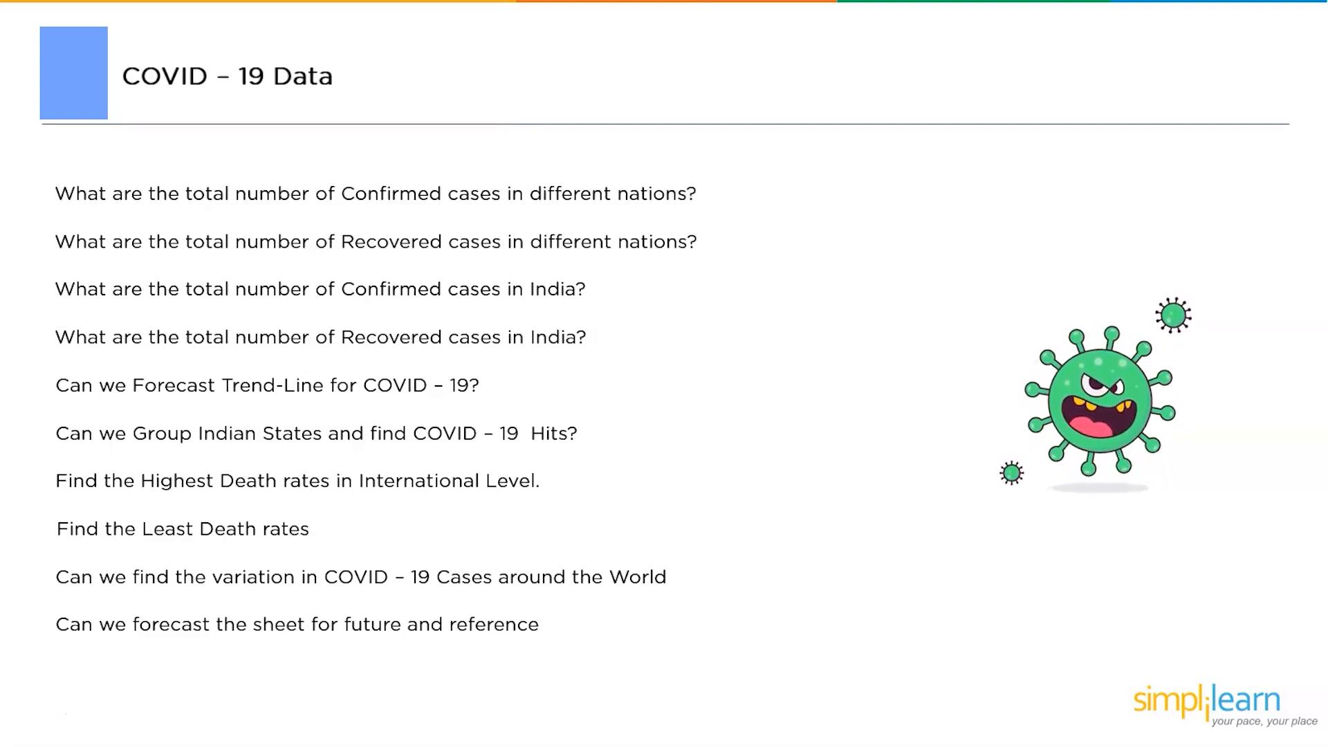
pyautogui.hotkey('alt', 'Tab')
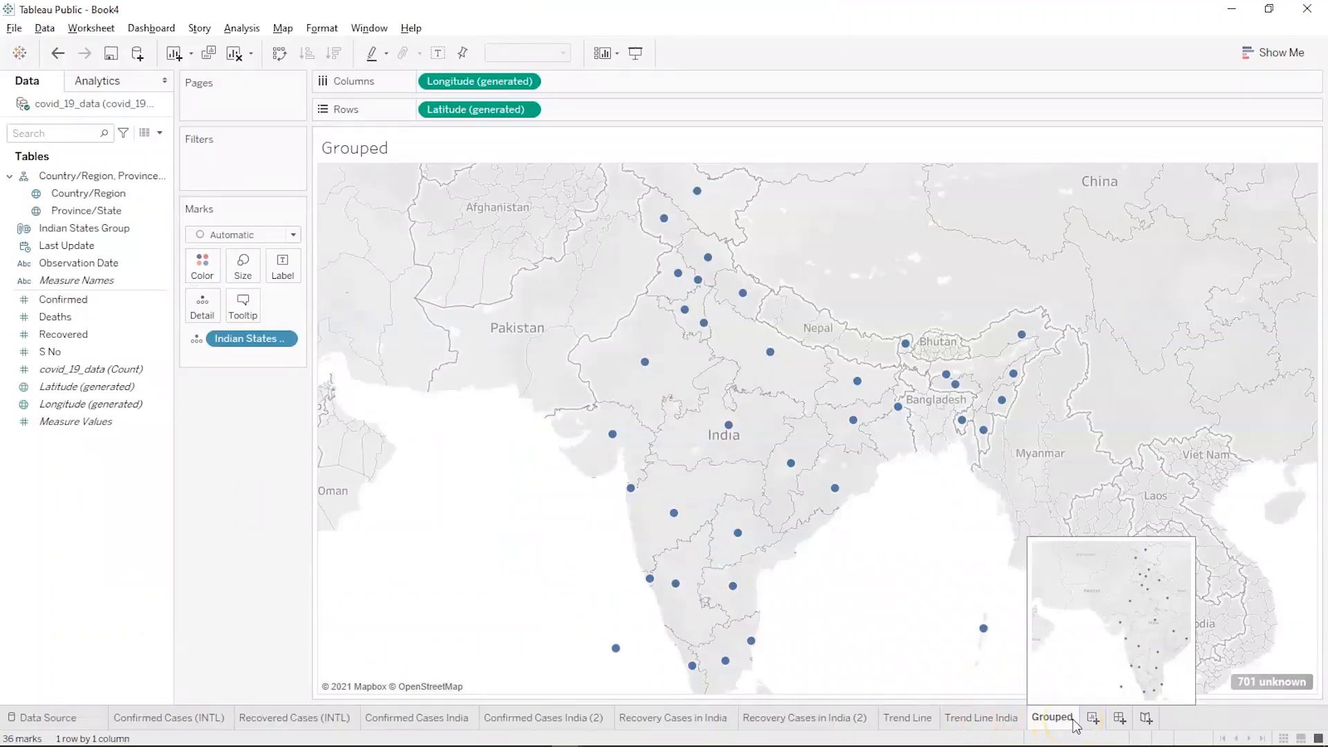
pyautogui.click(1092, 717)
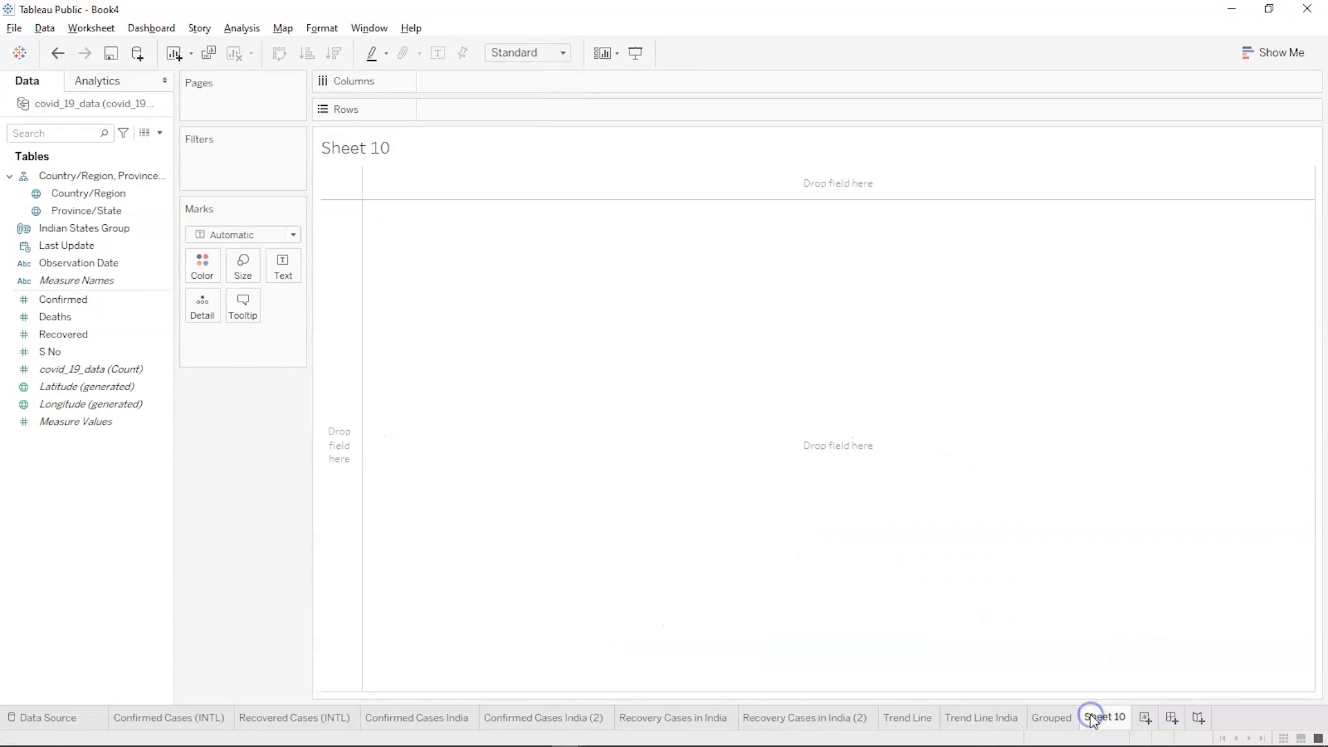
# Rename the new worksheet as Highest Death Rates (INTL)
pyautogui.doubleClick(1092, 723)
pyautogui.write('H')
pyautogui.write('ighest De')
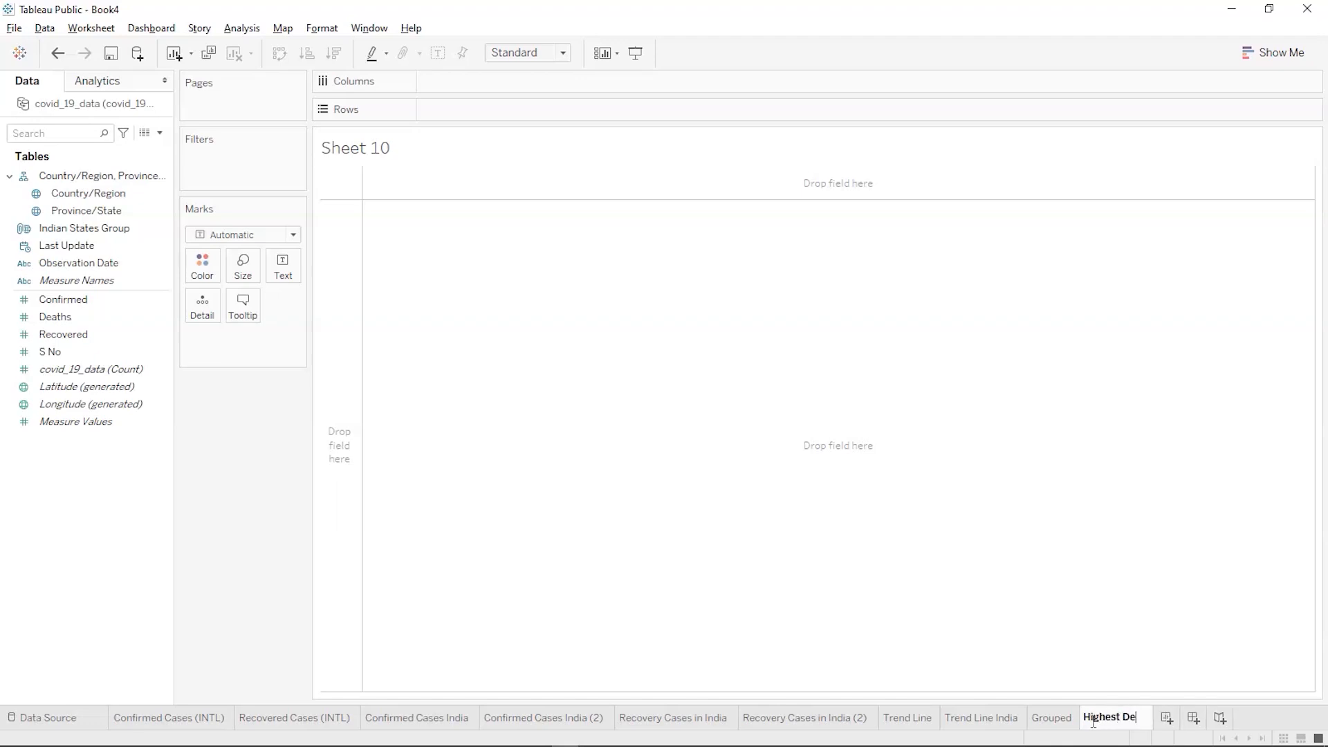
pyautogui.write('ath Rates')
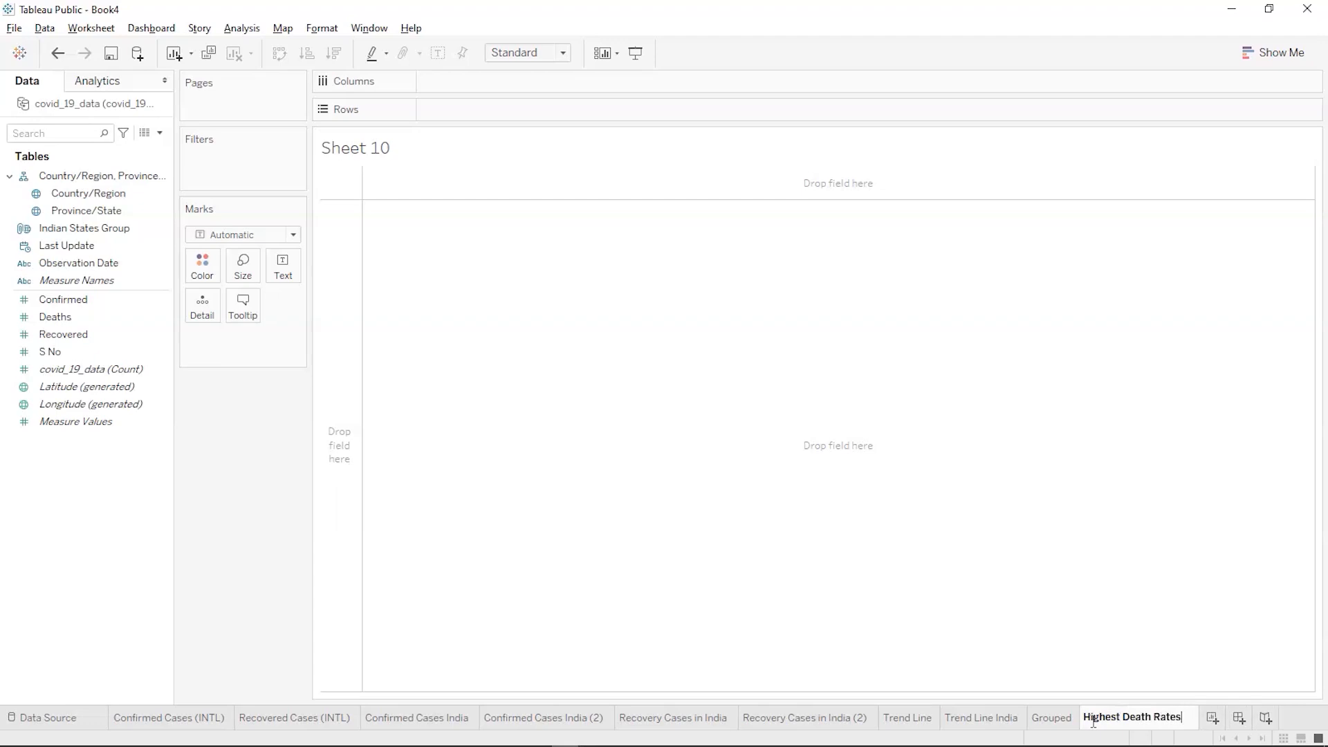
pyautogui.write(' ()')
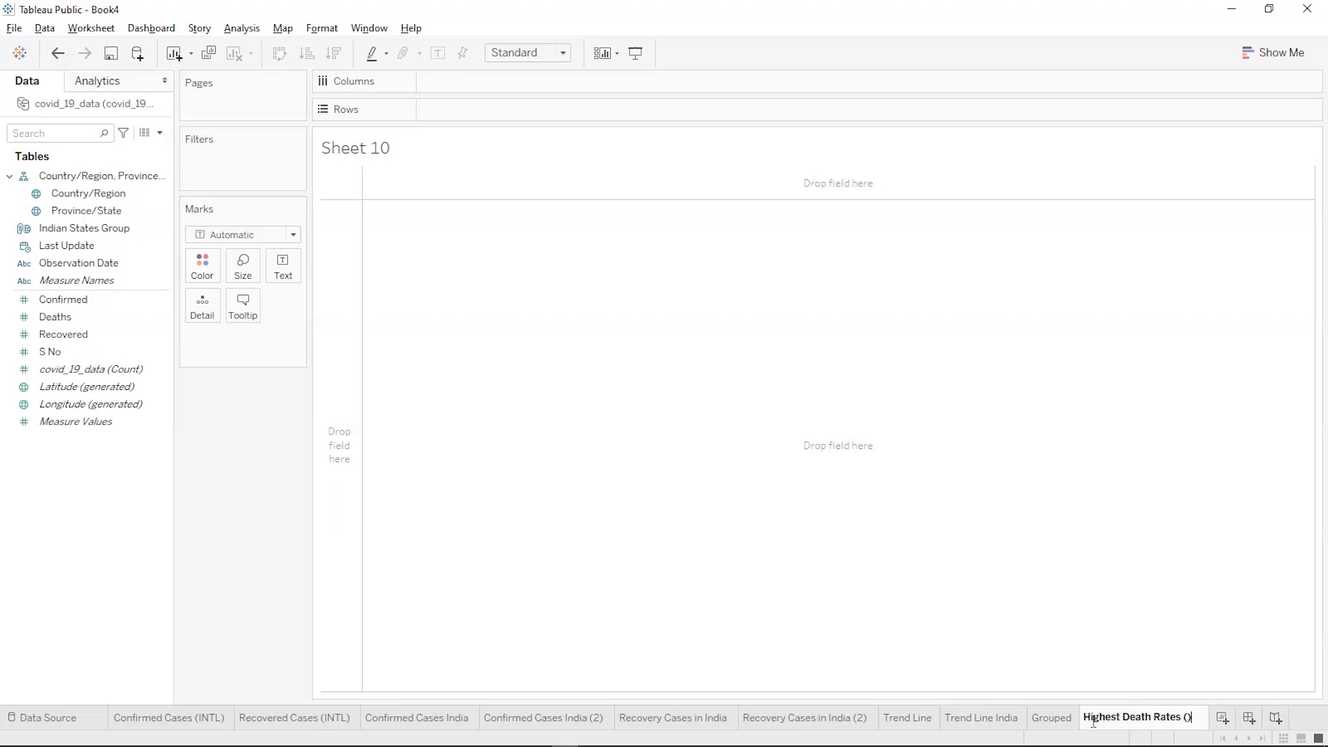
pyautogui.write('INTL')
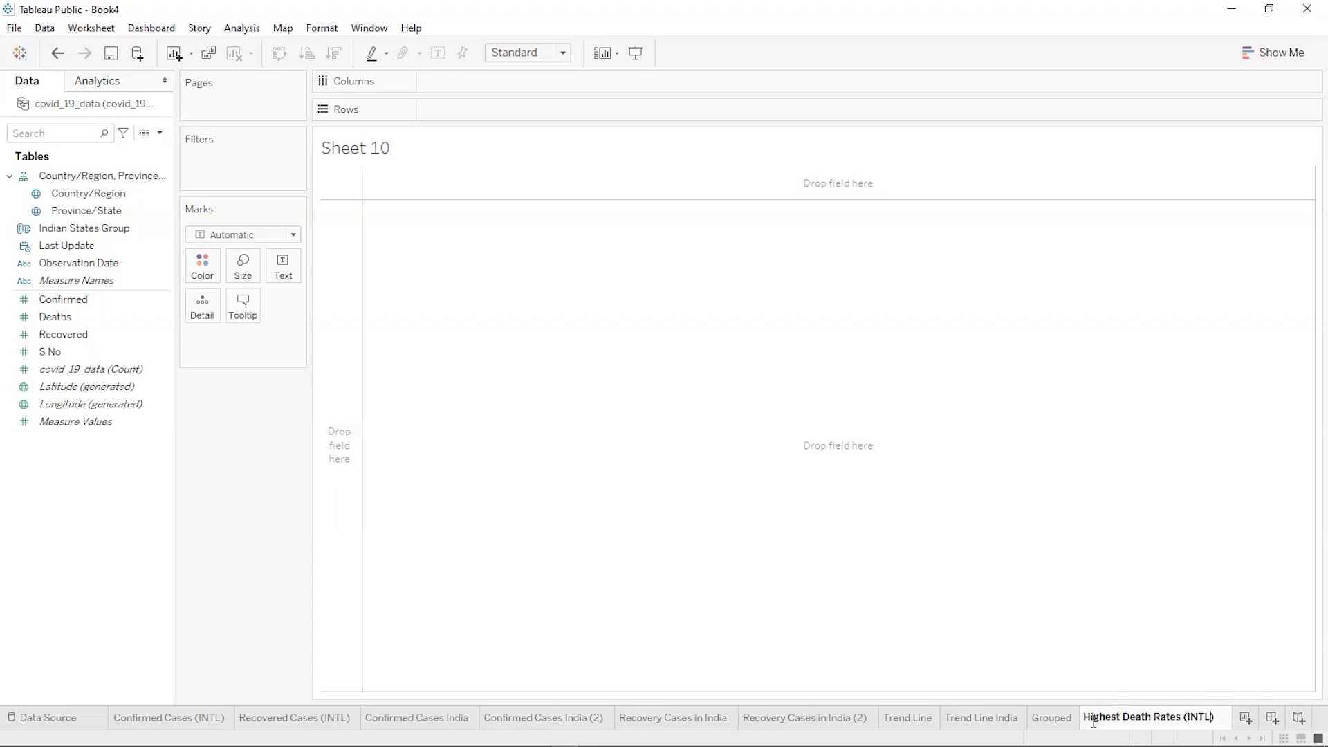
pyautogui.press('Return')
pyautogui.click(944, 595)
pyautogui.click(574, 446)
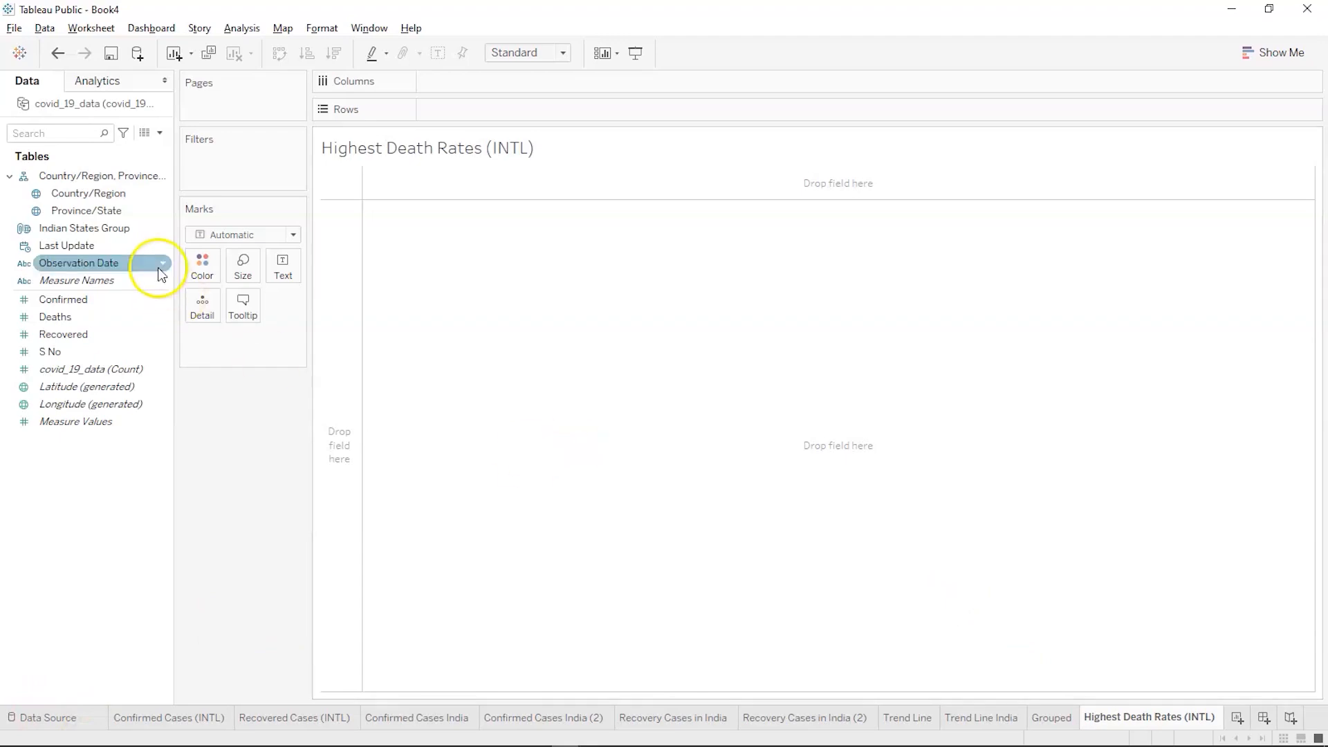
# Map Country/Region in the empty view and add Confirmed so that it sizes the country marks
pyautogui.moveTo(111, 196)
pyautogui.mouseDown()
pyautogui.moveTo(289, 251)
pyautogui.moveTo(421, 260)
pyautogui.mouseUp()
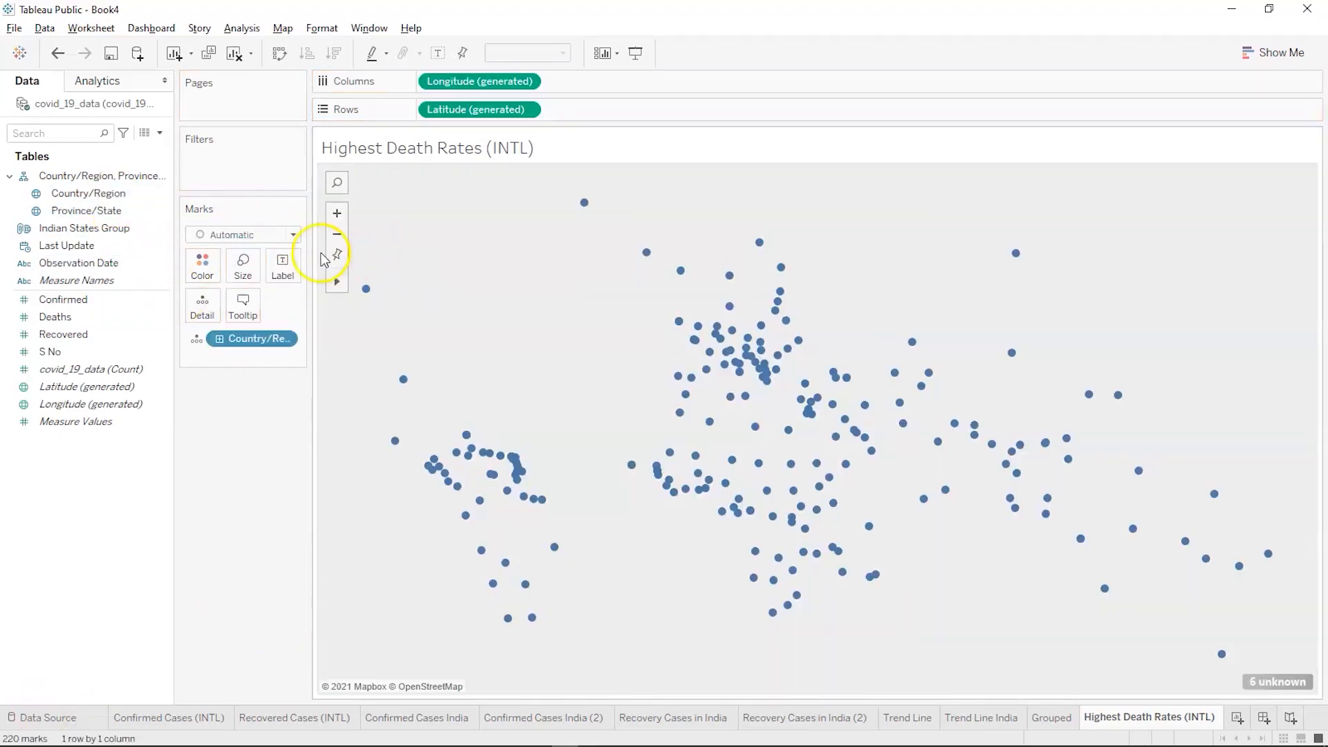
pyautogui.moveTo(131, 299); pyautogui.dragTo(178, 321)
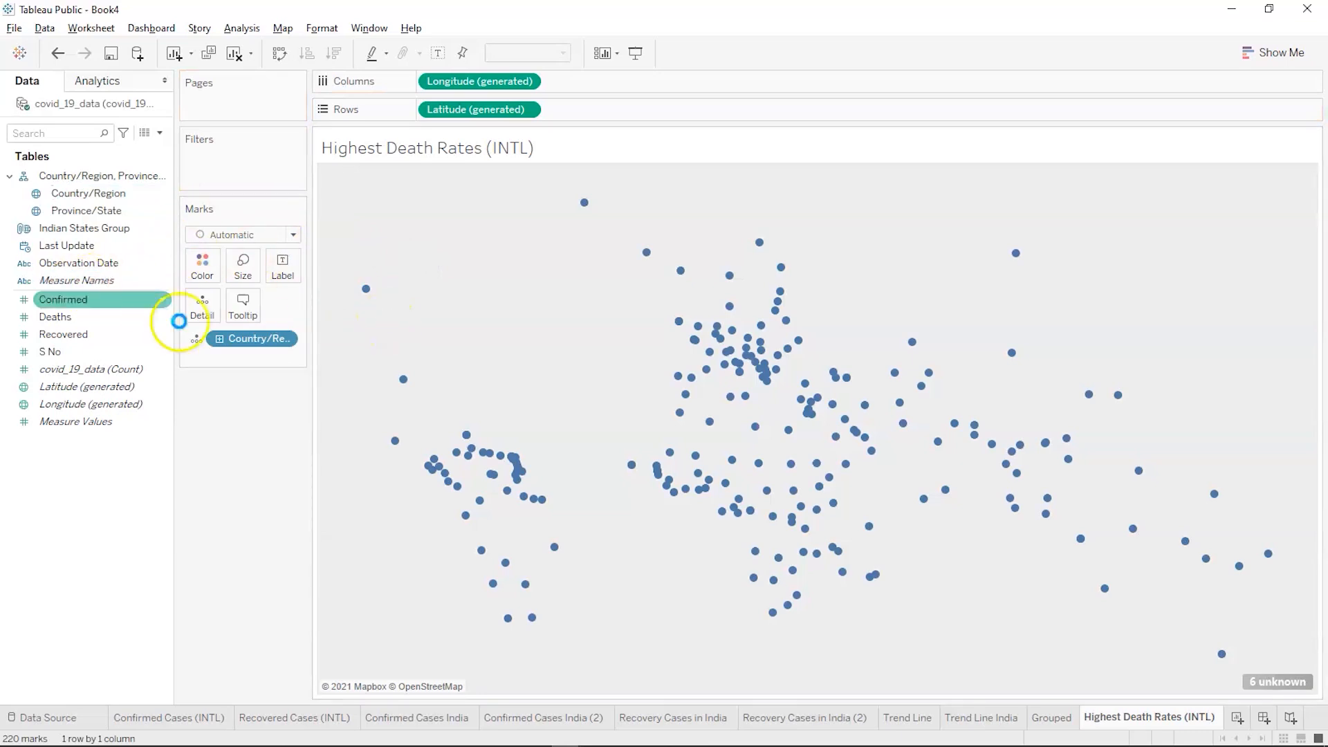
pyautogui.click(82, 300)
pyautogui.moveTo(81, 300); pyautogui.dragTo(459, 376)
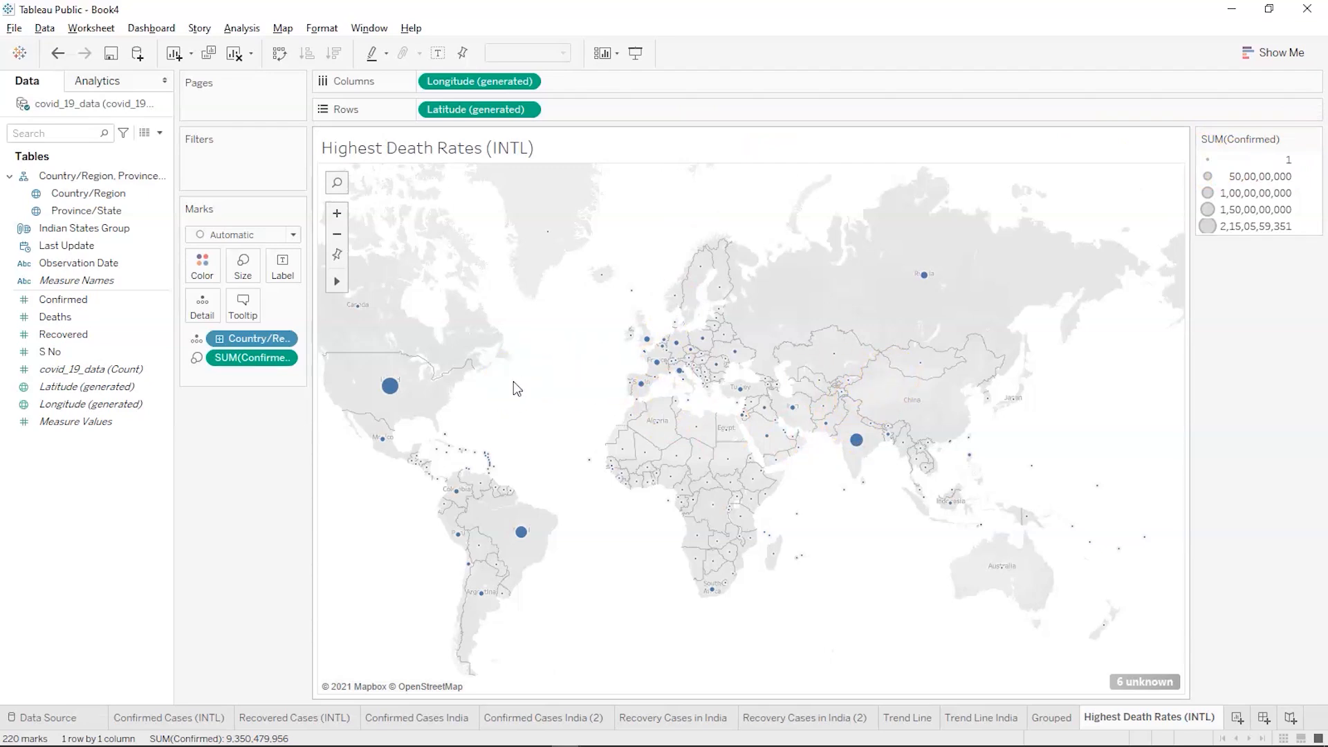
# Add Deaths to the map view alongside Confirmed and convert the visualization to a text table
pyautogui.click(74, 261)
pyautogui.click(76, 247)
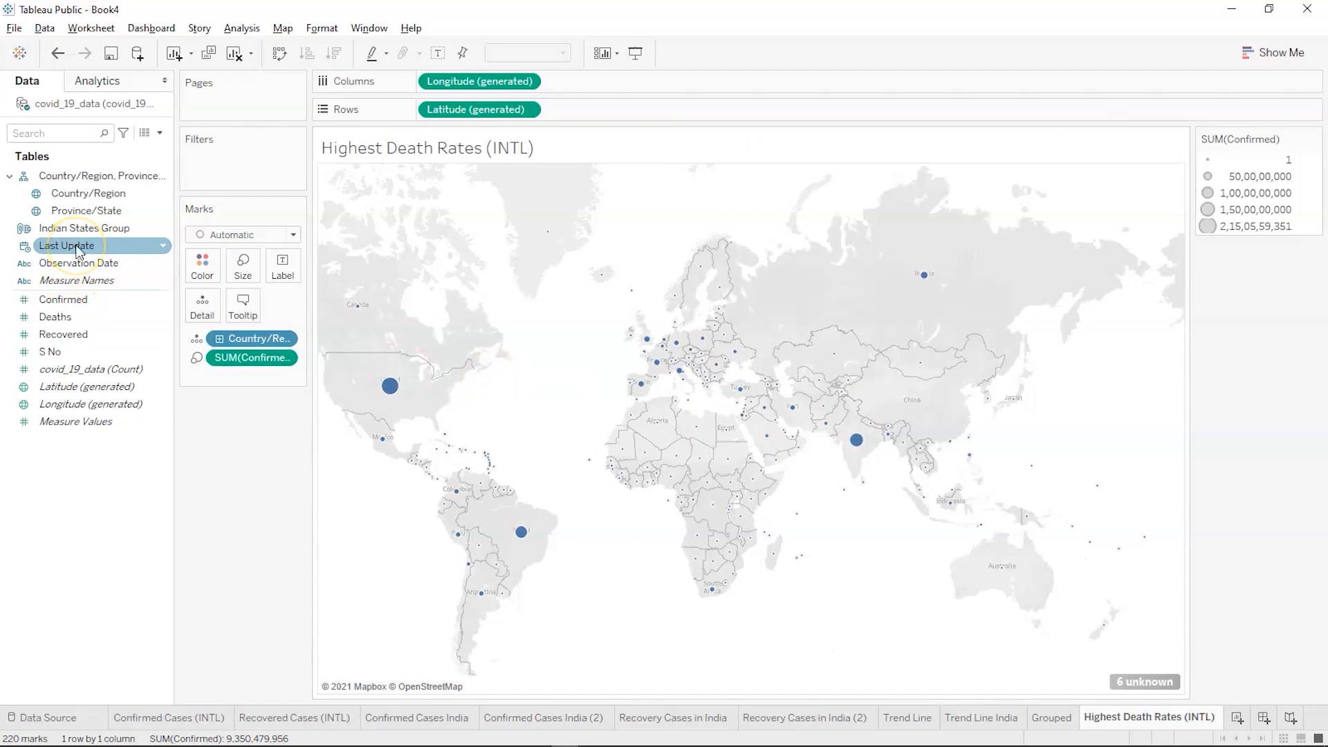
pyautogui.click(70, 299)
pyautogui.moveTo(67, 313); pyautogui.dragTo(348, 325)
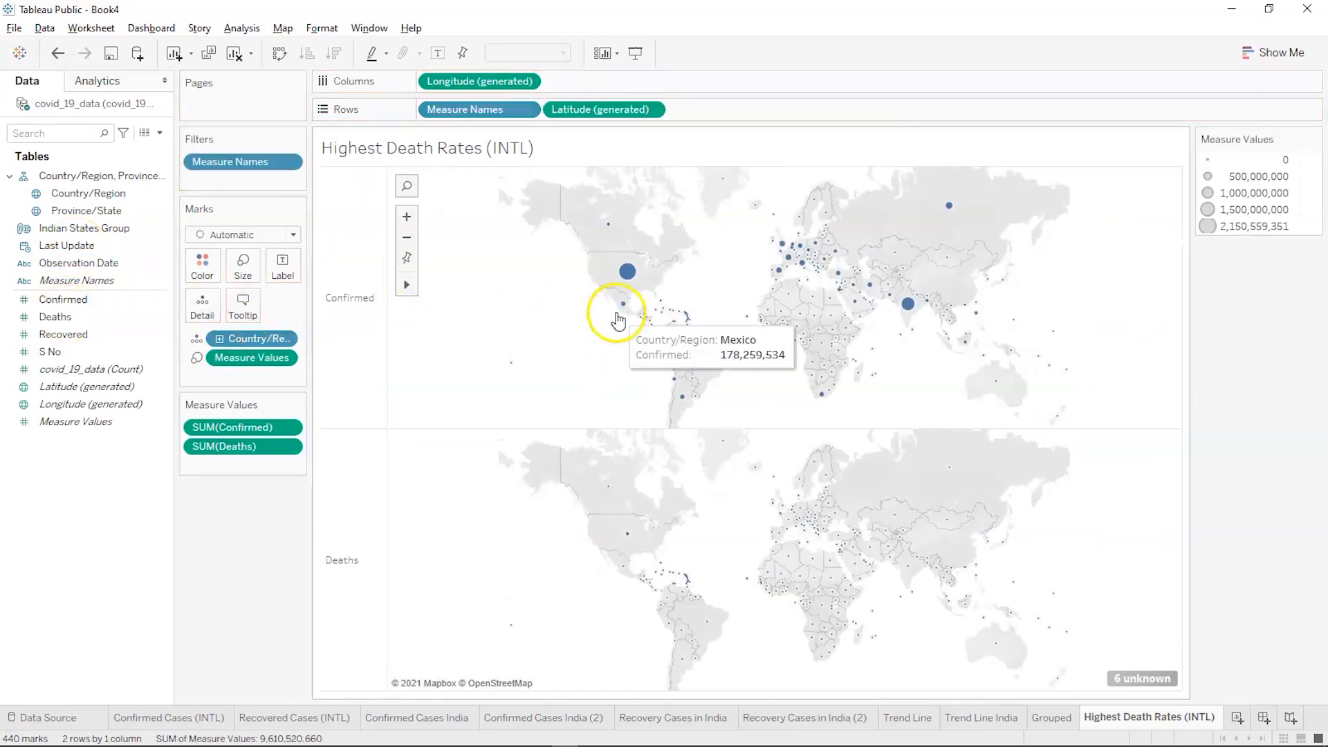
pyautogui.click(1286, 54)
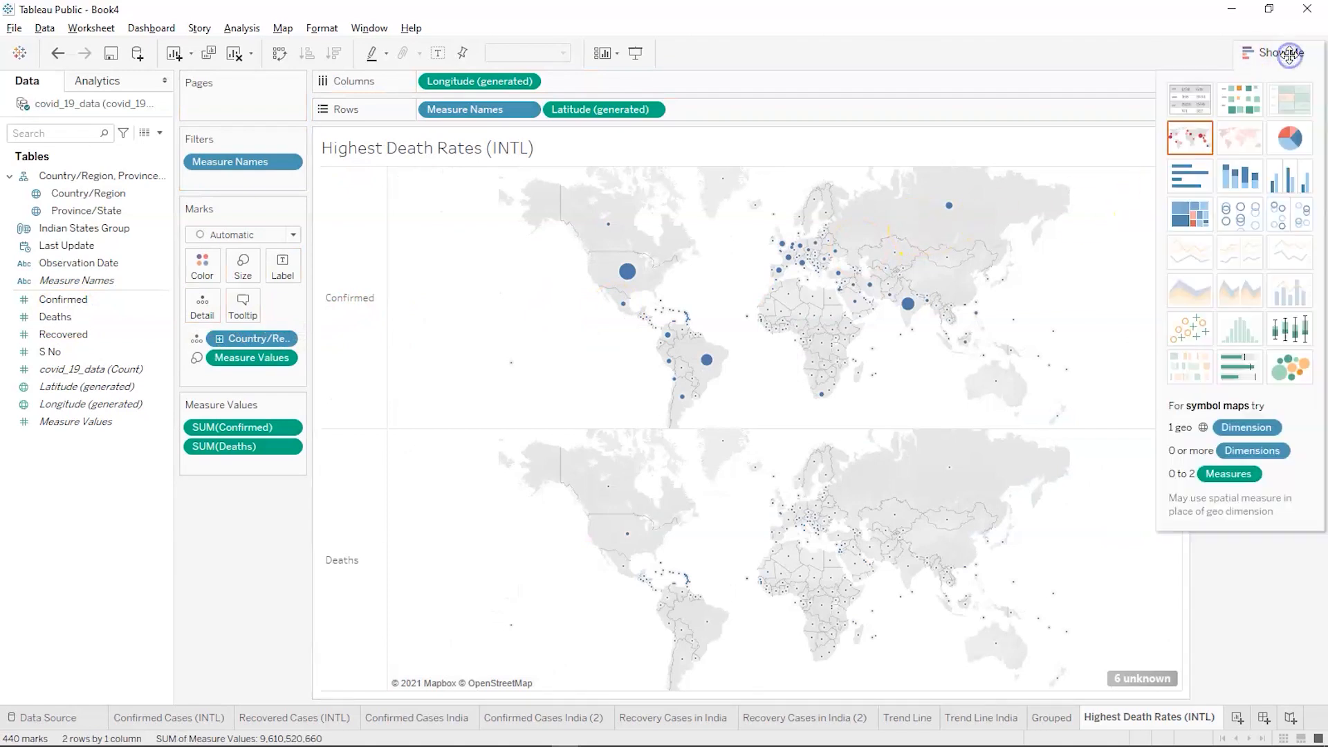
pyautogui.click(1200, 110)
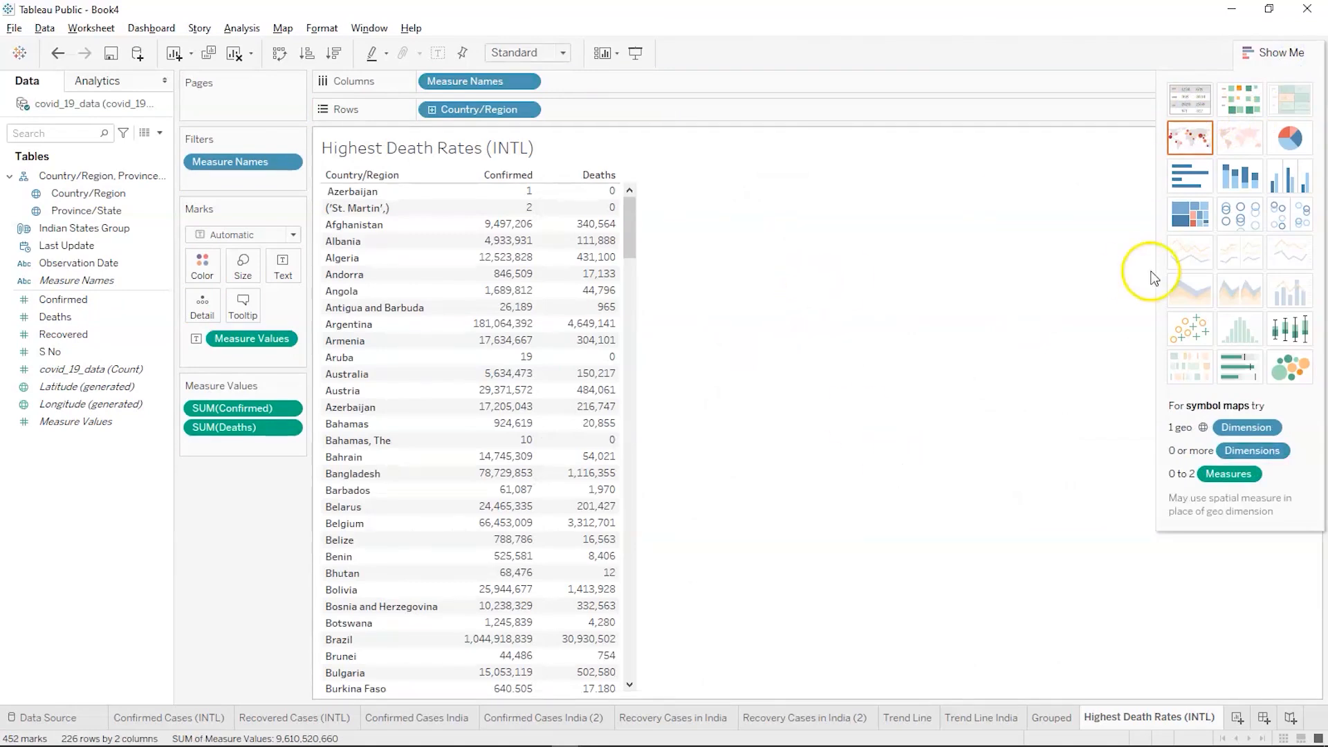
pyautogui.click(1278, 55)
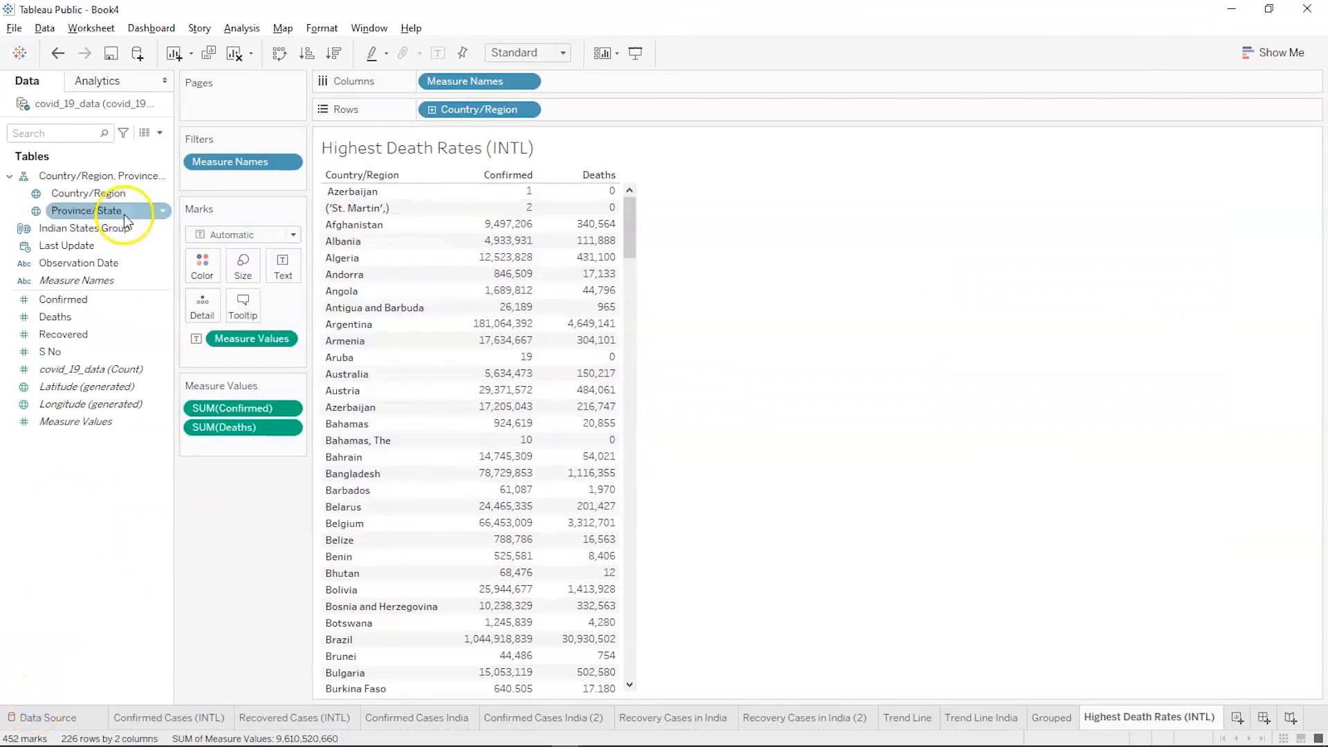
# Add Measure Names to Rows after Country/Region and sort the measures in descending order
pyautogui.moveTo(96, 283); pyautogui.dragTo(579, 101)
pyautogui.moveTo(611, 109); pyautogui.dragTo(612, 109)
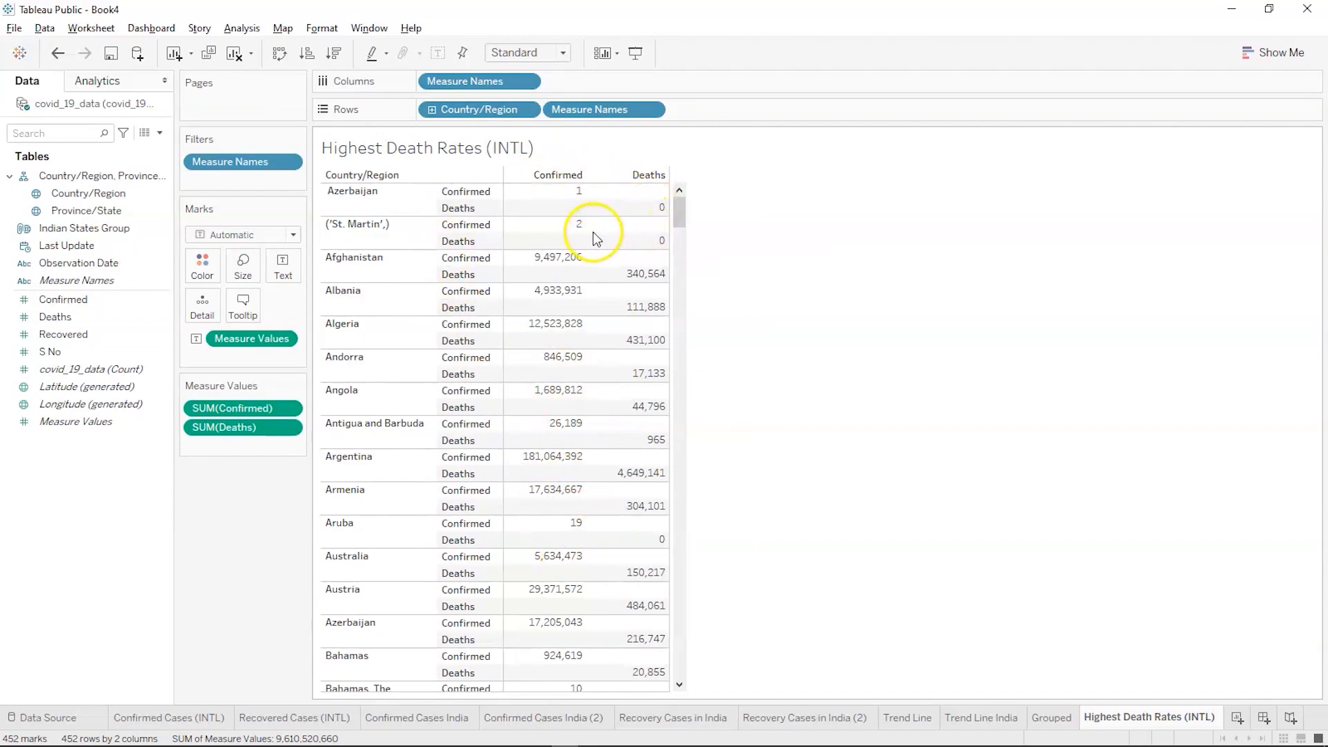
pyautogui.click(336, 61)
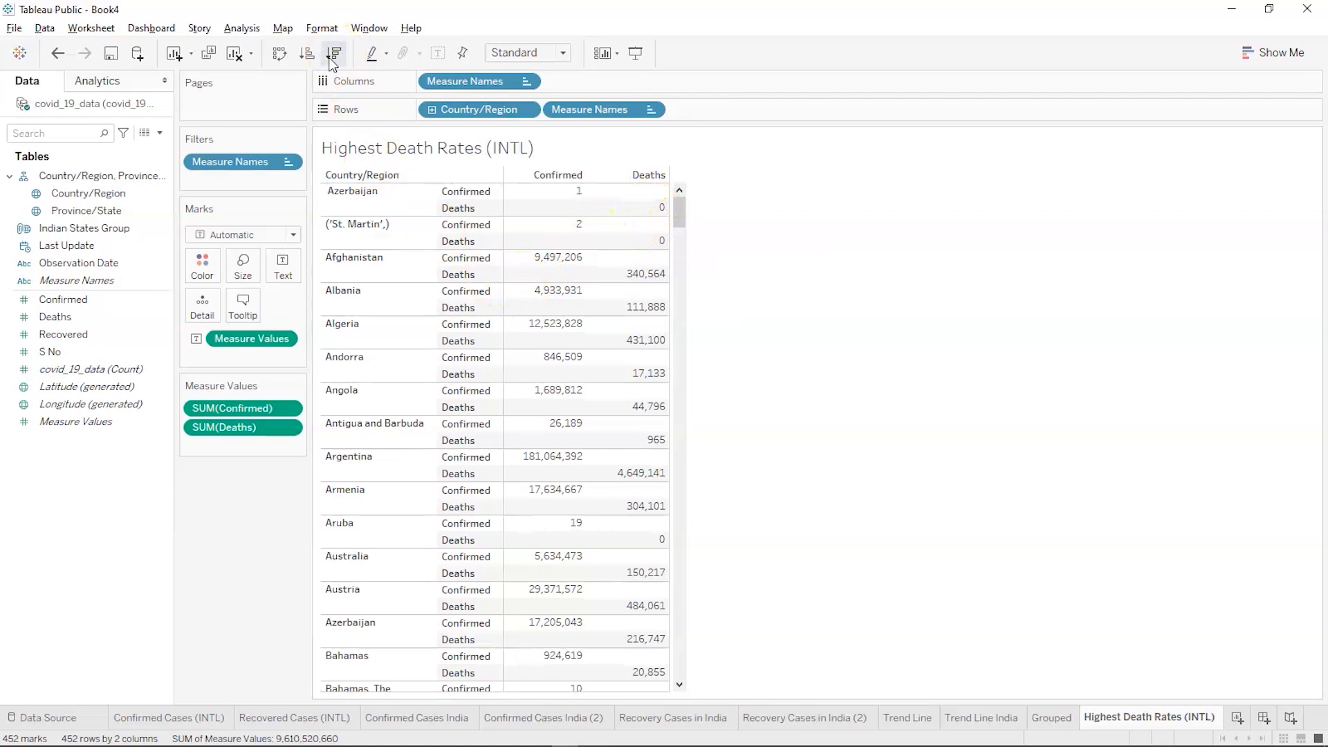
pyautogui.scroll(-1, 497, 404)
pyautogui.scroll(-14, 497, 404)
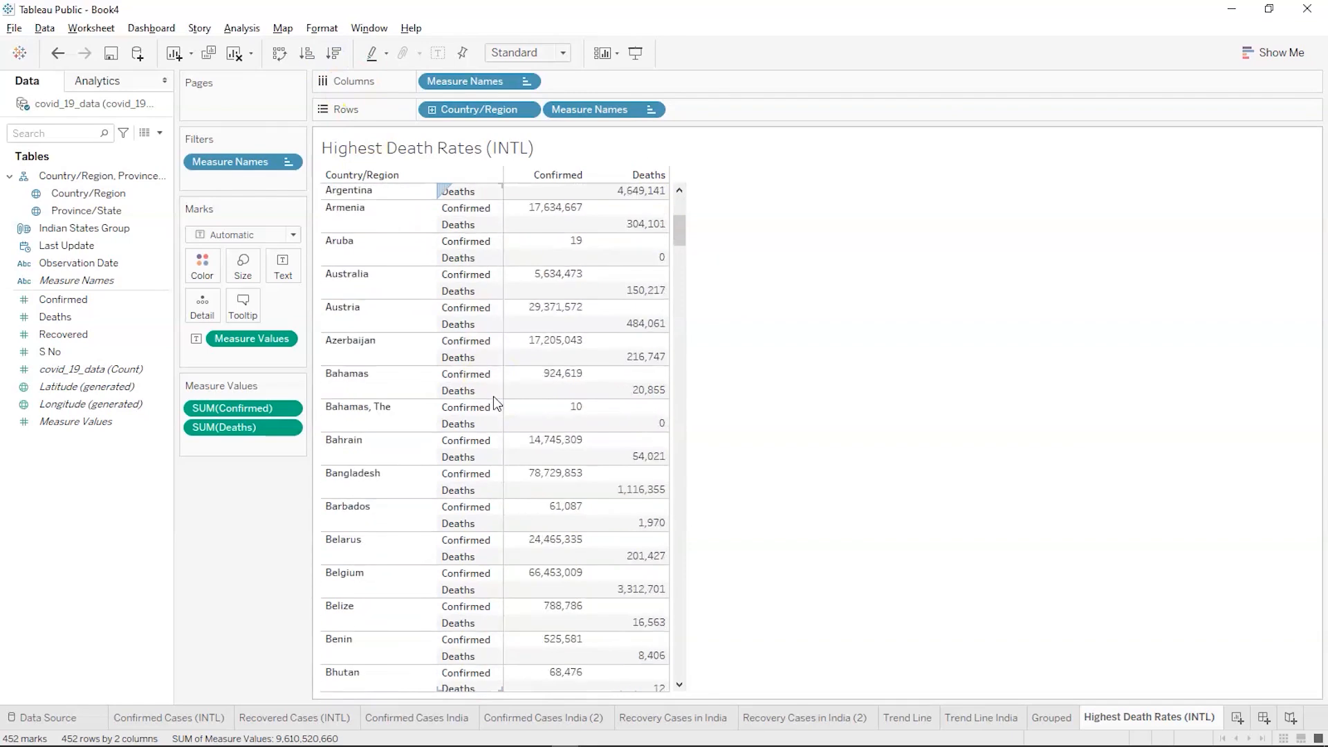
pyautogui.scroll(-9, 494, 403)
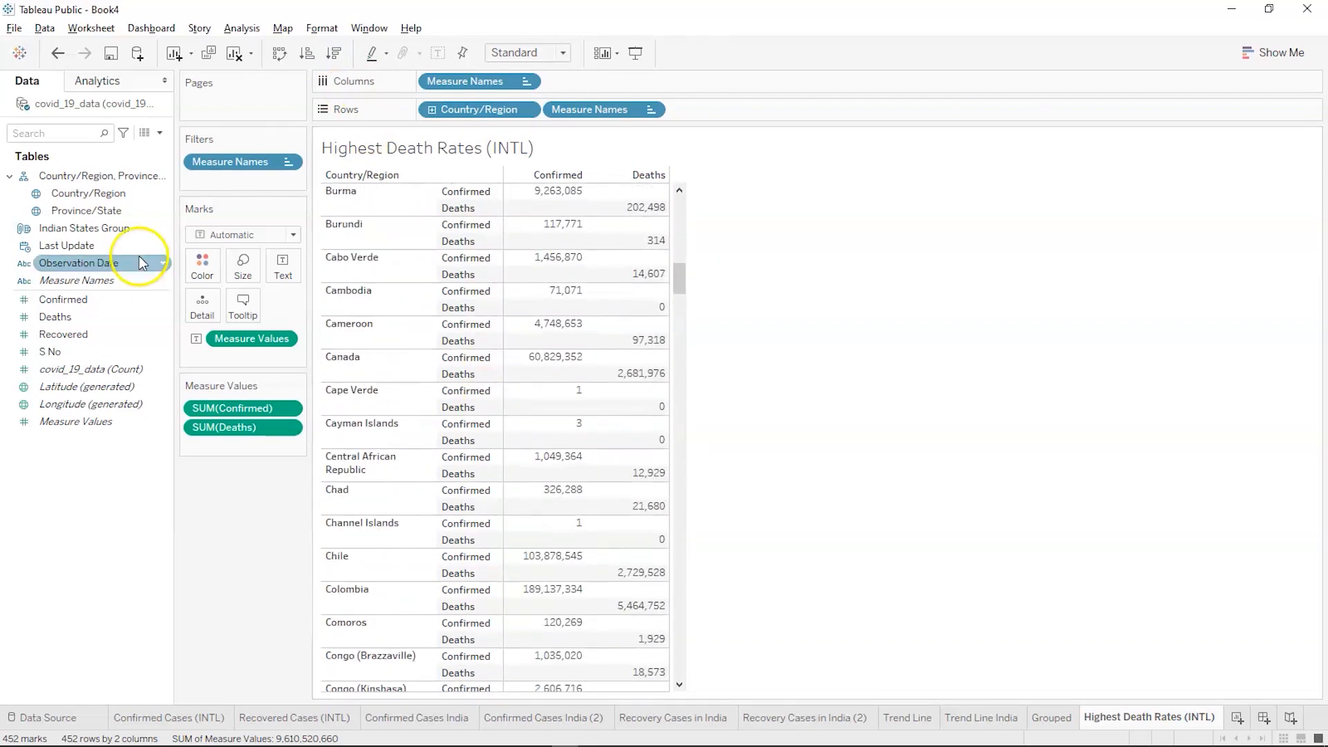
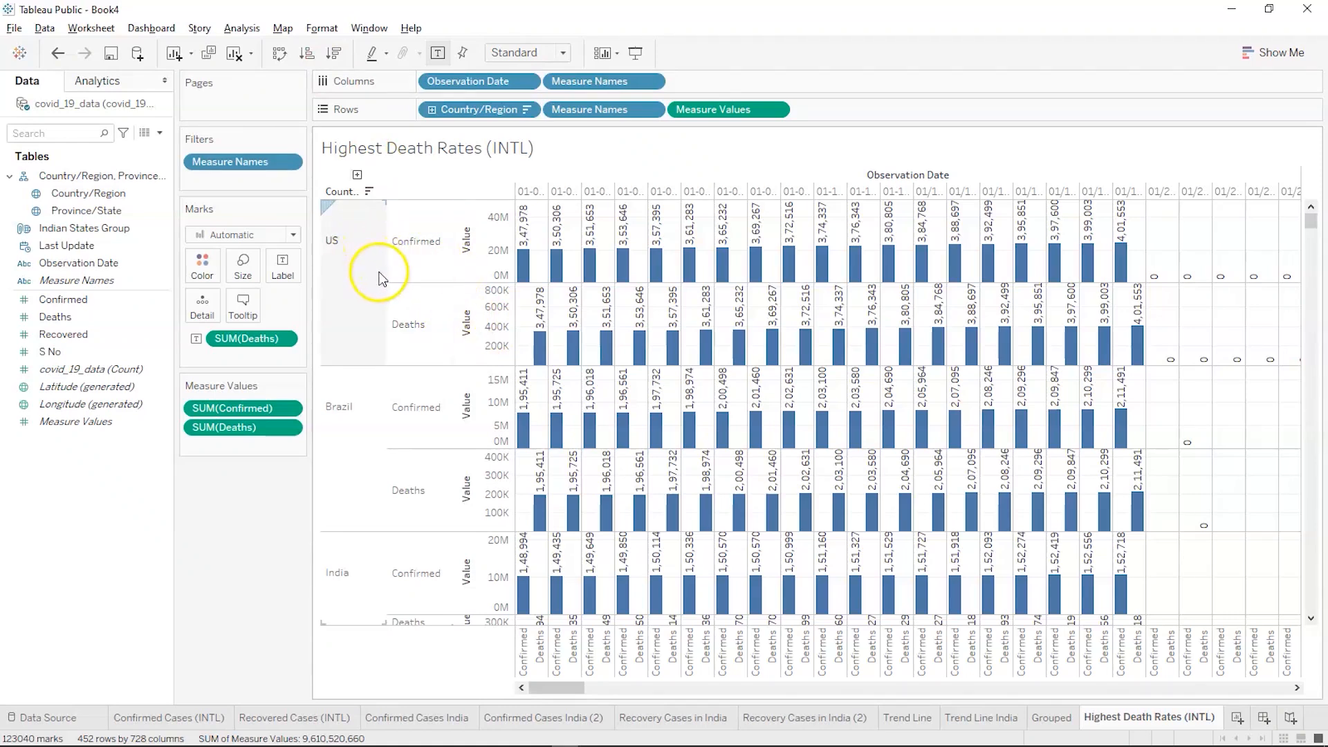
pyautogui.click(160, 133)
pyautogui.click(150, 170)
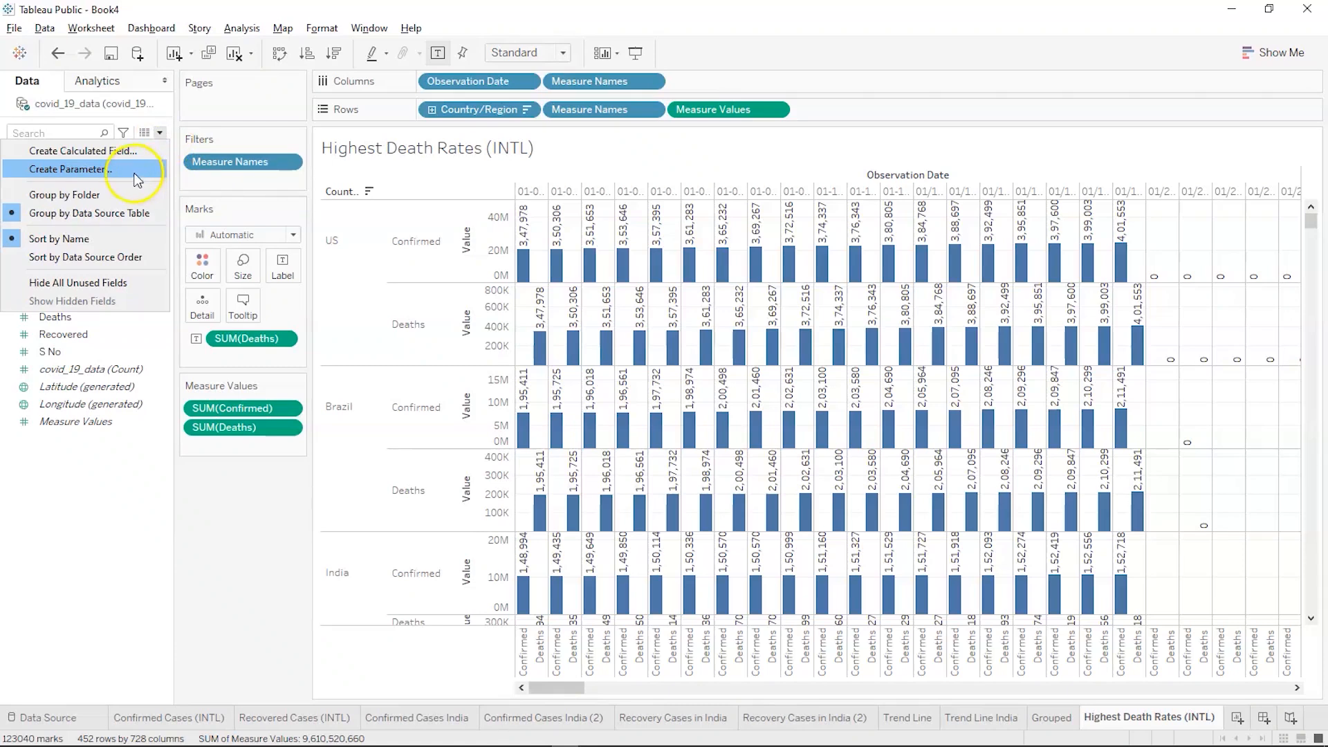
pyautogui.click(112, 490)
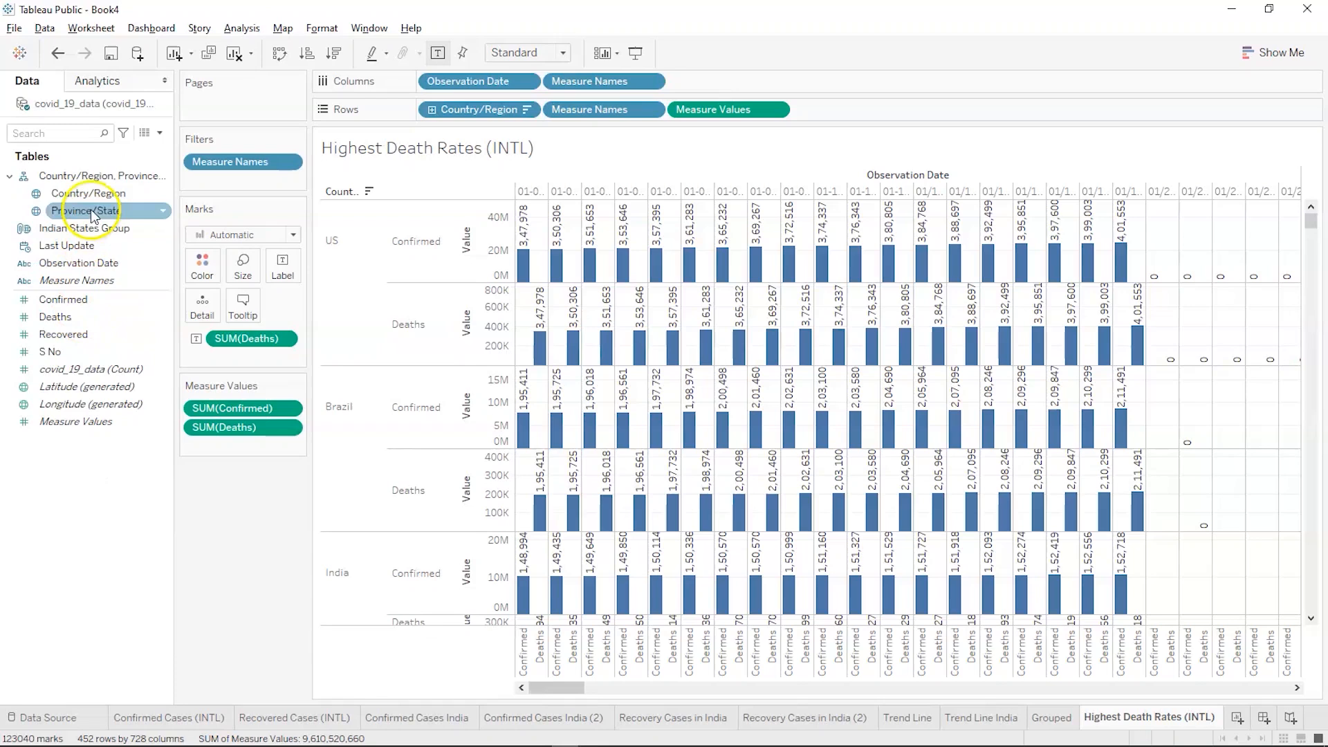
pyautogui.click(154, 132)
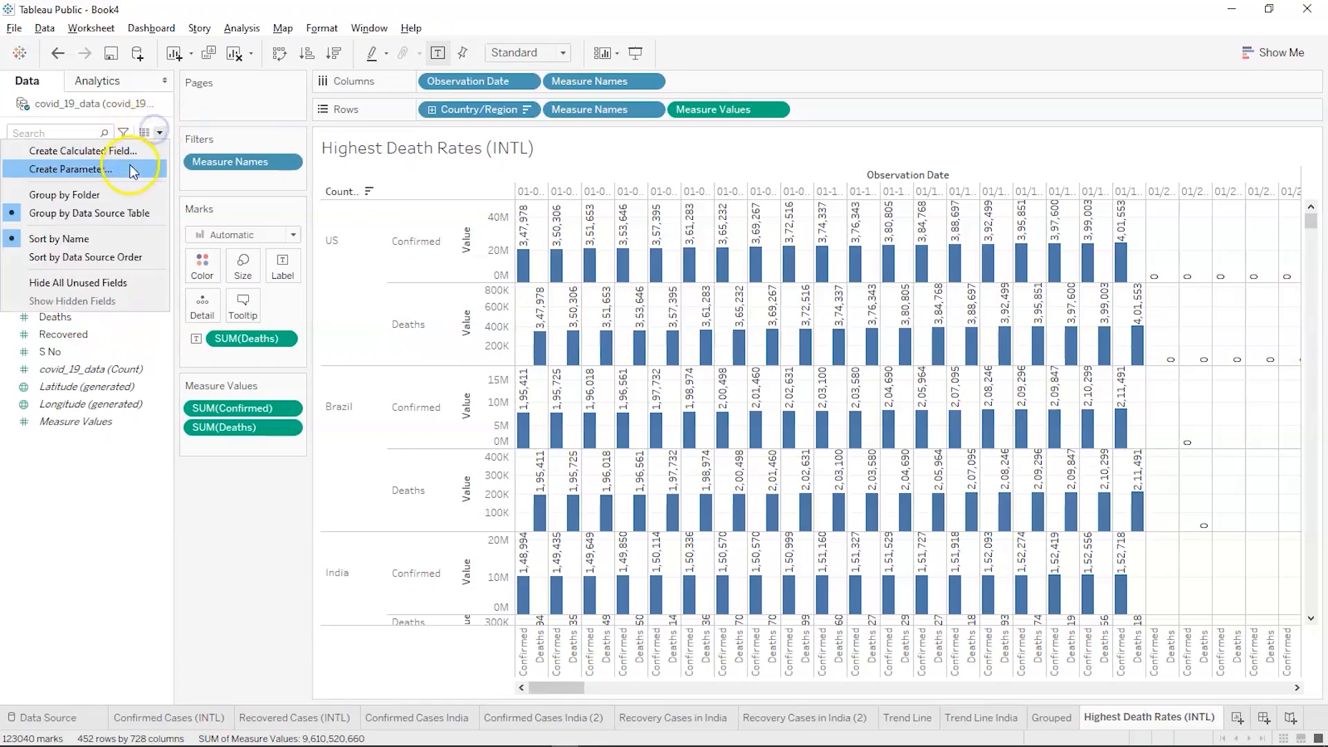
pyautogui.click(129, 151)
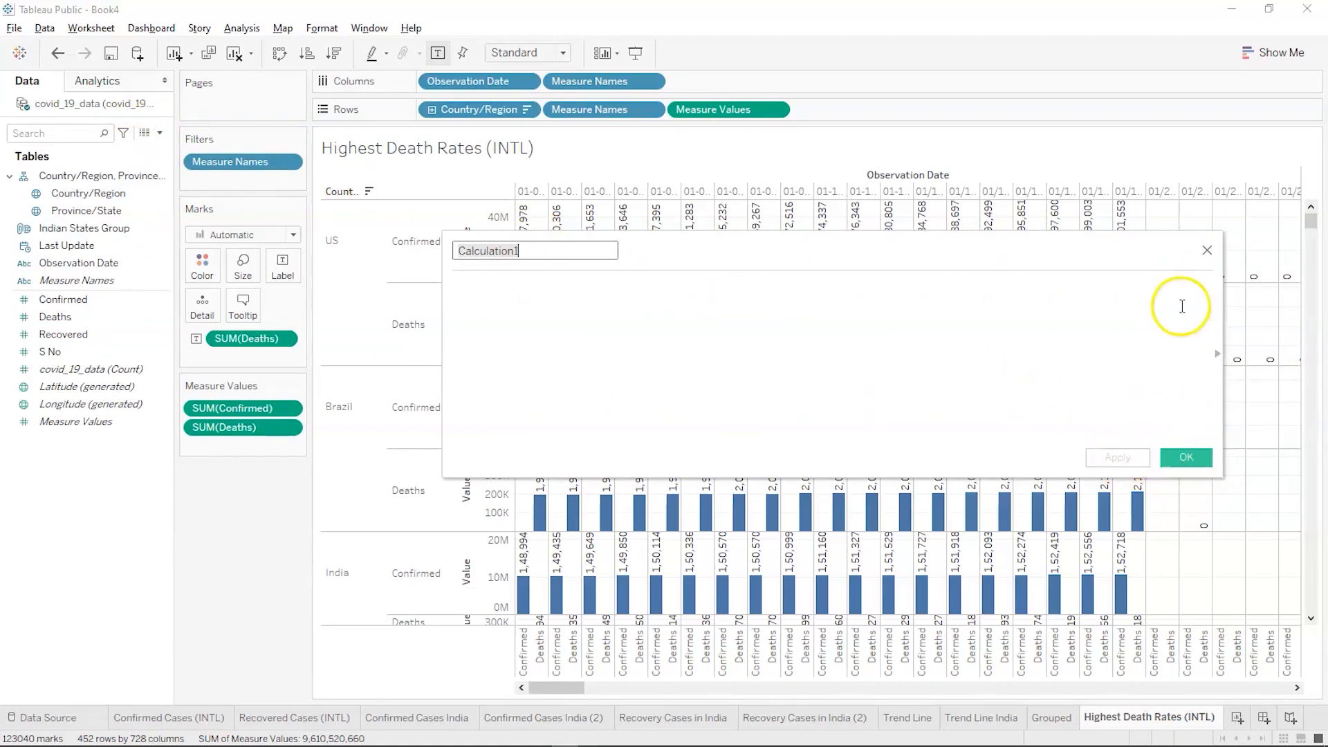
pyautogui.click(1206, 251)
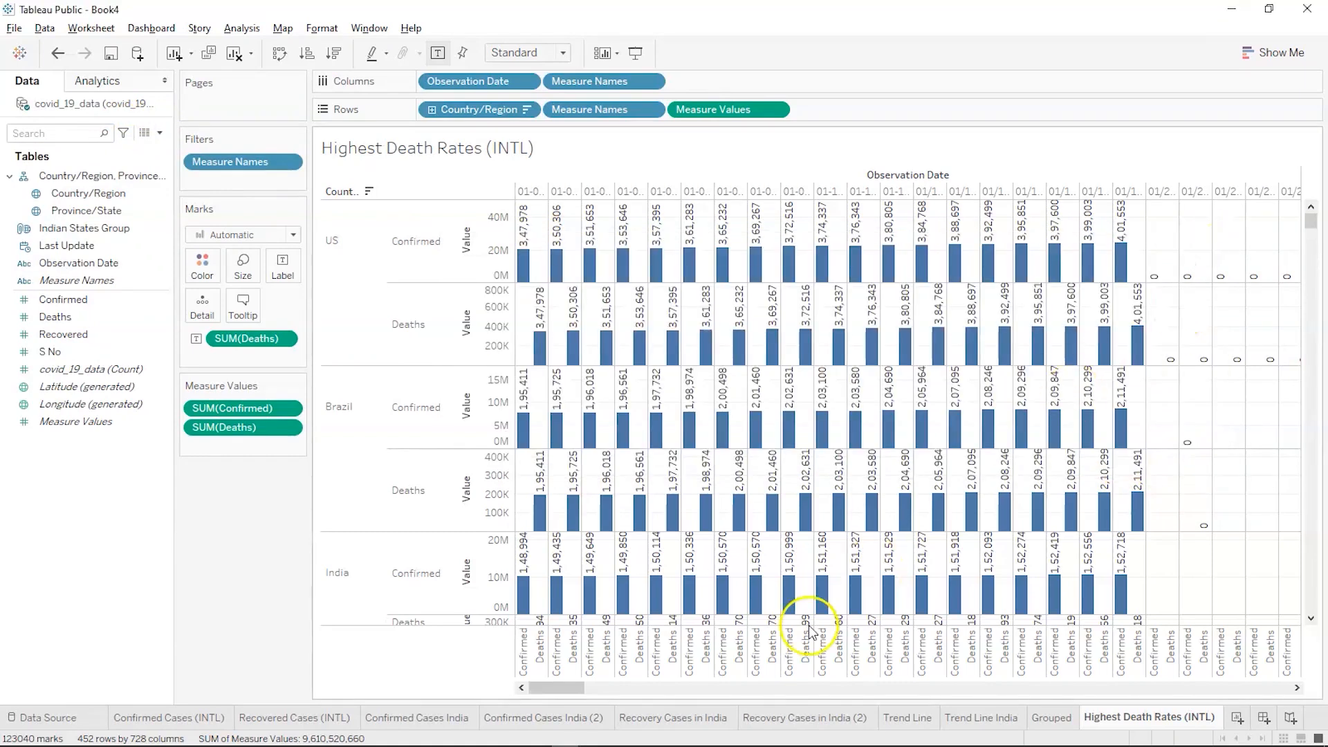
# Duplicate the Highest Death Rates (INTL) sheet and rename the copy as Least Death Rates (INTL) (2)
pyautogui.rightClick(1122, 723)
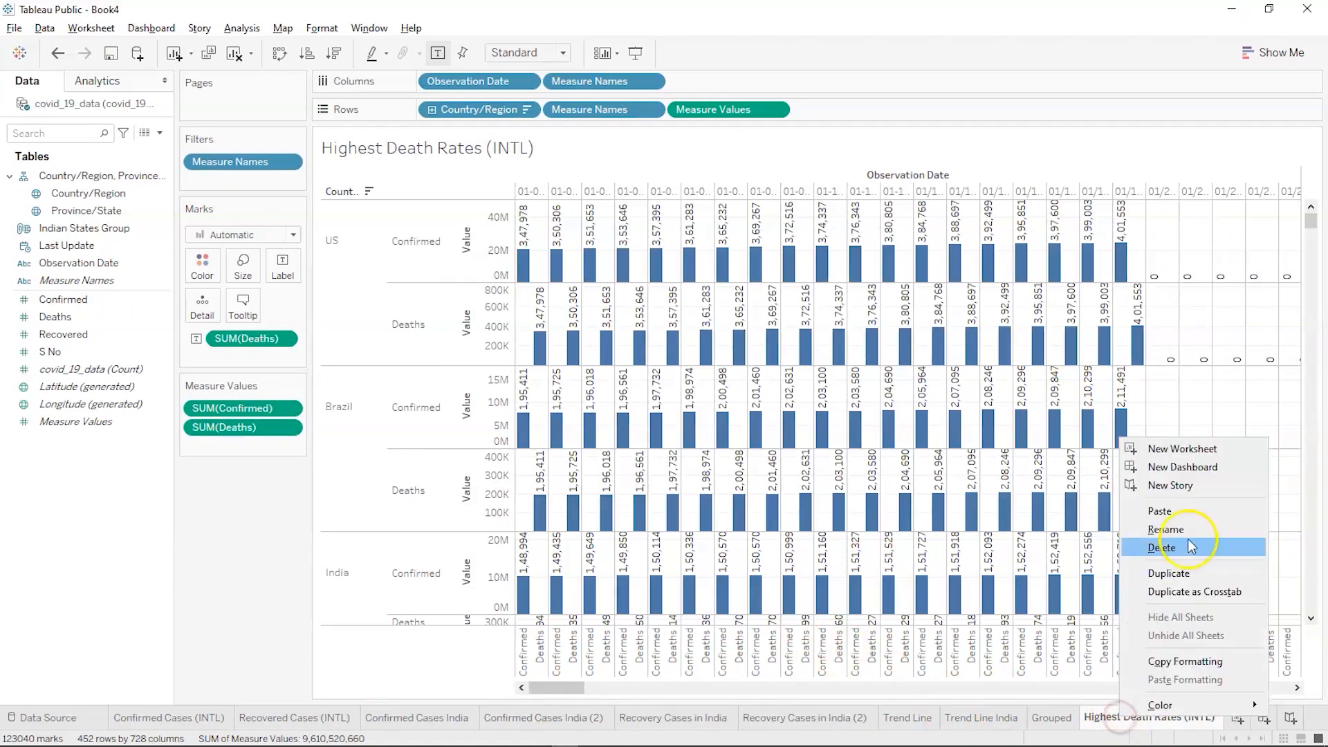
pyautogui.click(1183, 574)
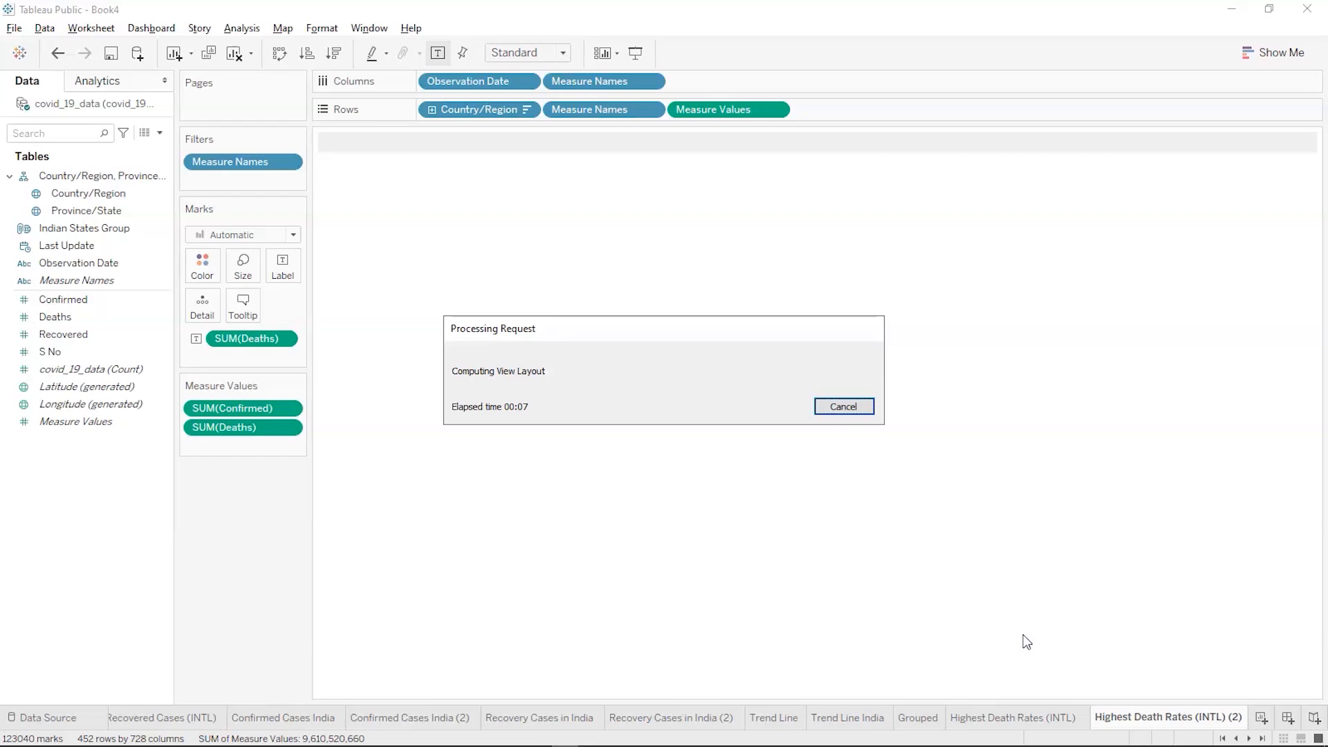
pyautogui.click(1111, 703)
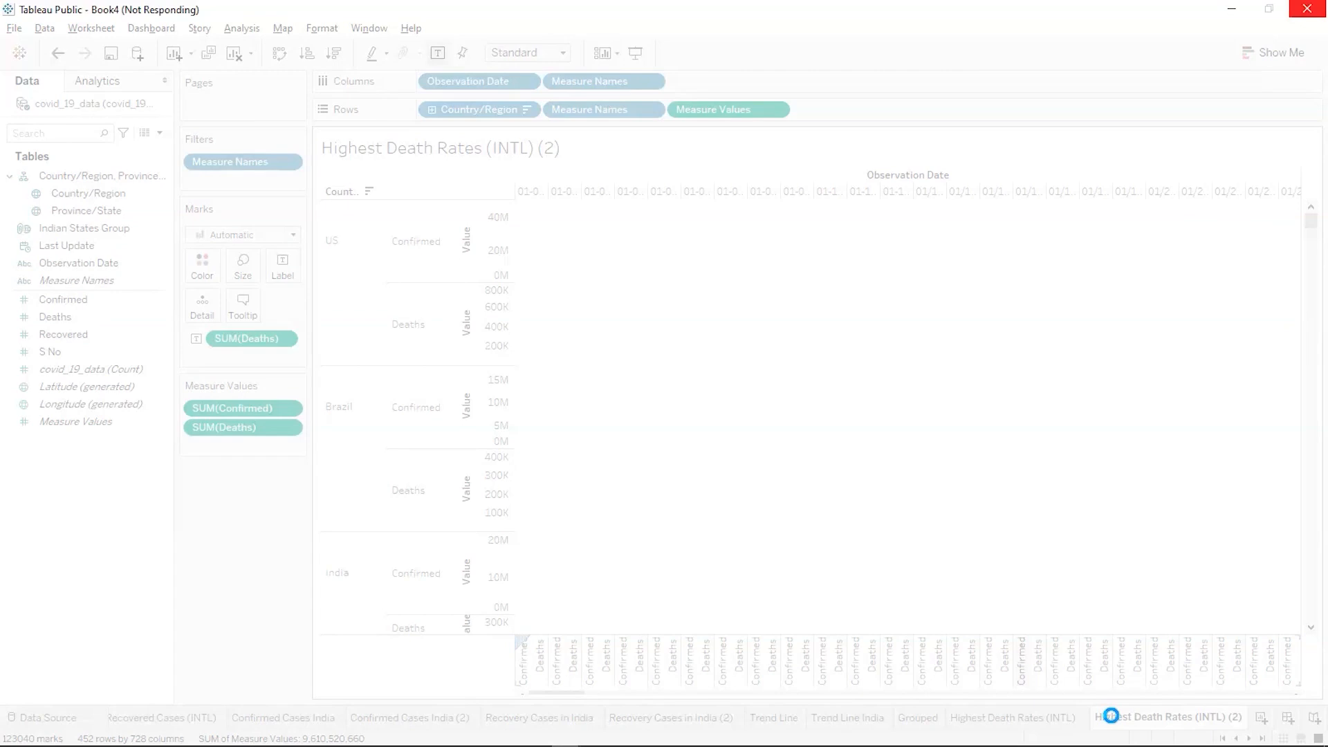
pyautogui.doubleClick(1111, 717)
pyautogui.write('L')
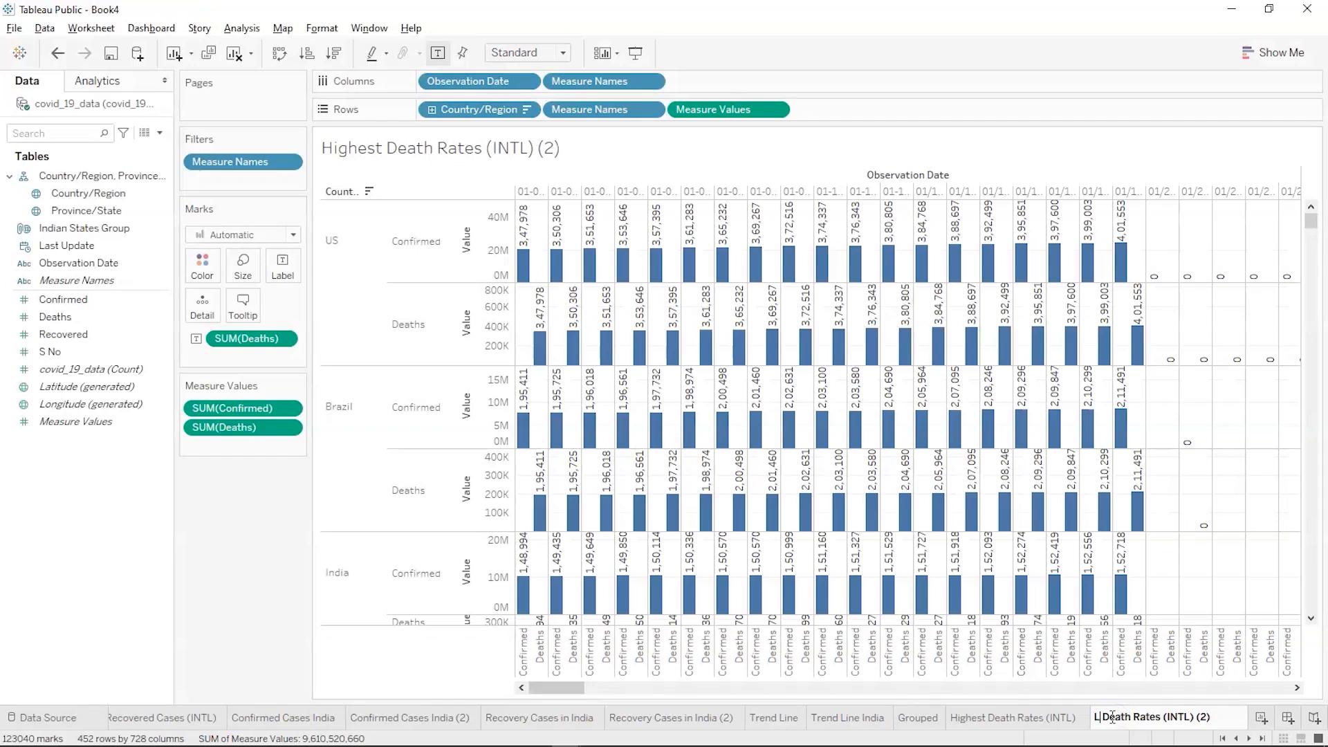
pyautogui.write('east')
pyautogui.press('Return')
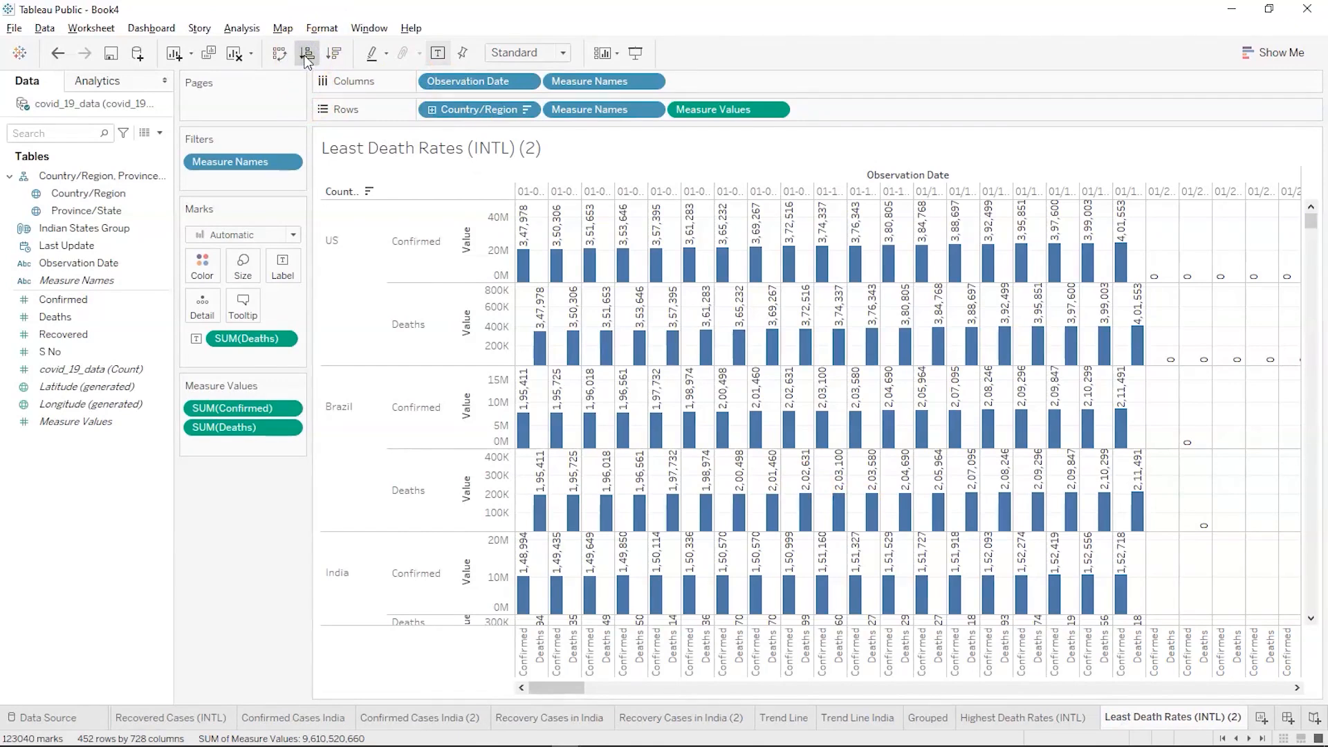
# Sort the Least Death Rates (INTL) (2) sheet in ascending order, checking the COVID-19 question list in the slides
pyautogui.click(316, 55)
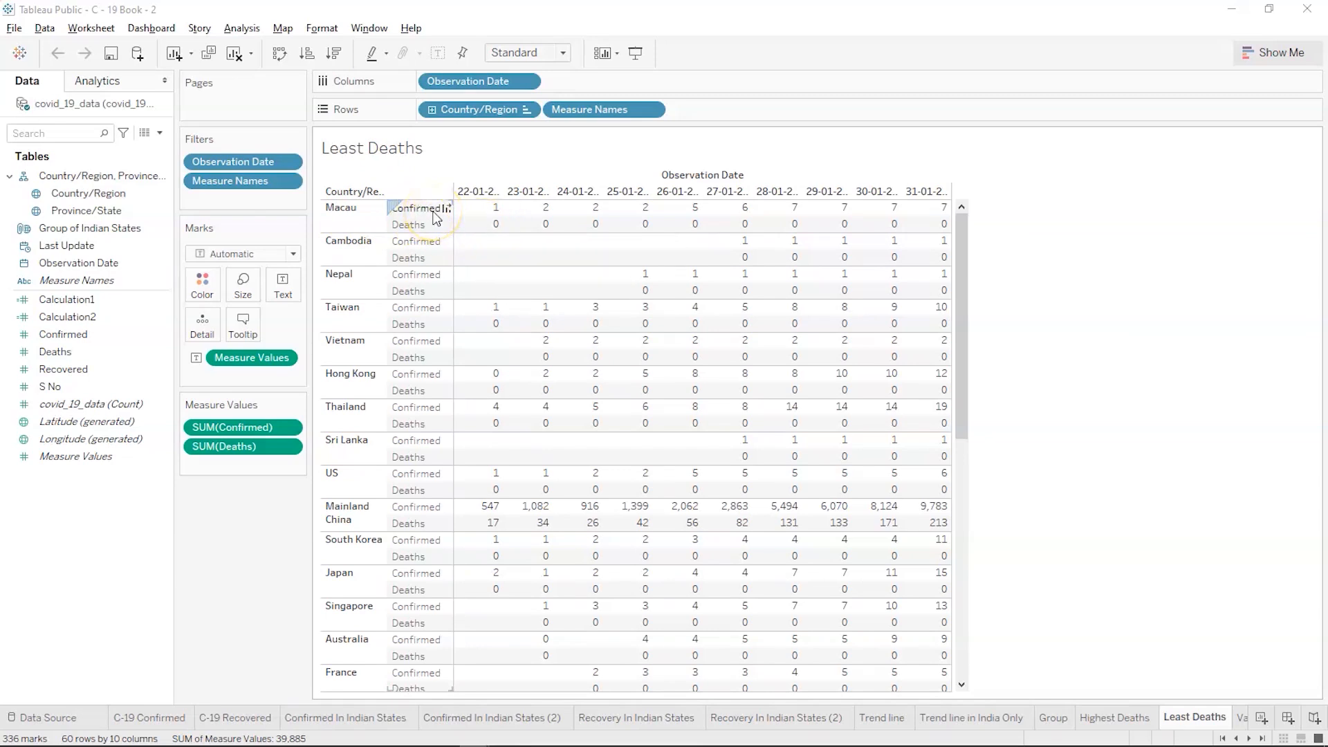
pyautogui.hotkey('alt', 'Tab')
pyautogui.hotkey('alt', 'Tab')
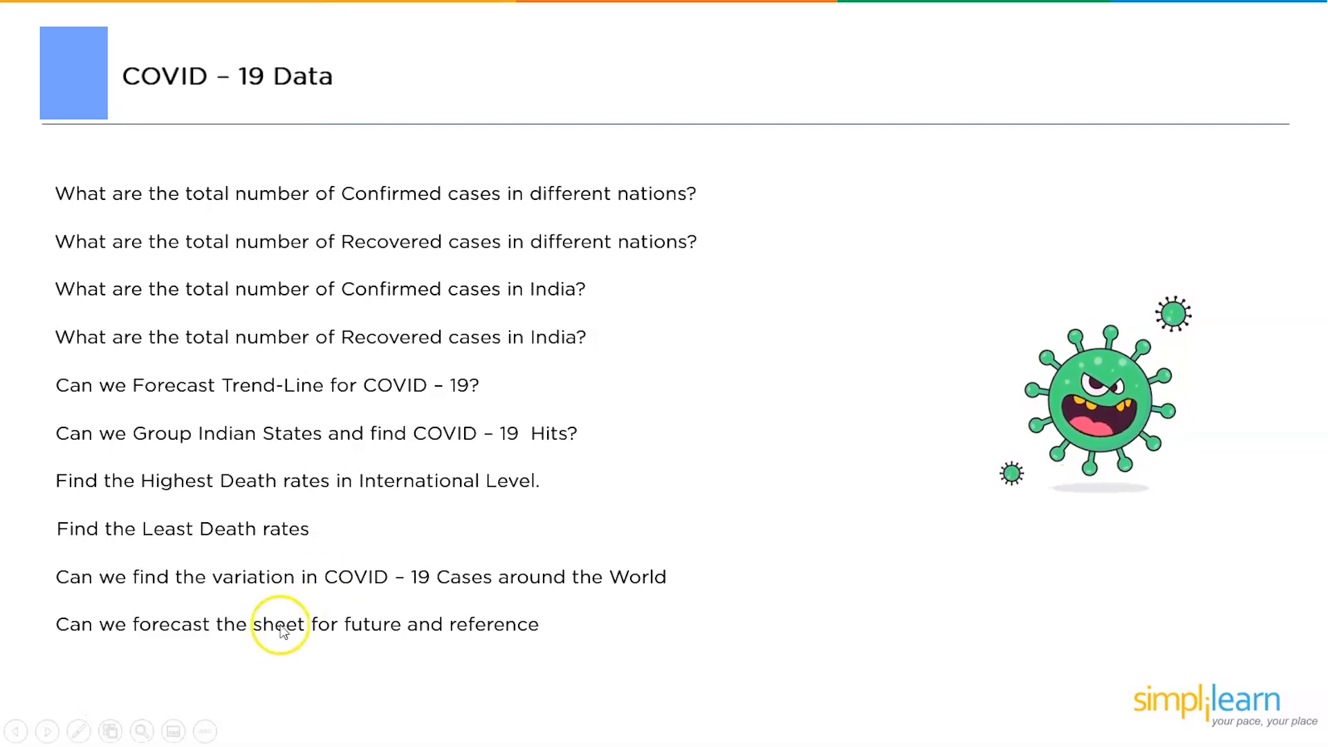
pyautogui.hotkey('alt', 'Tab')
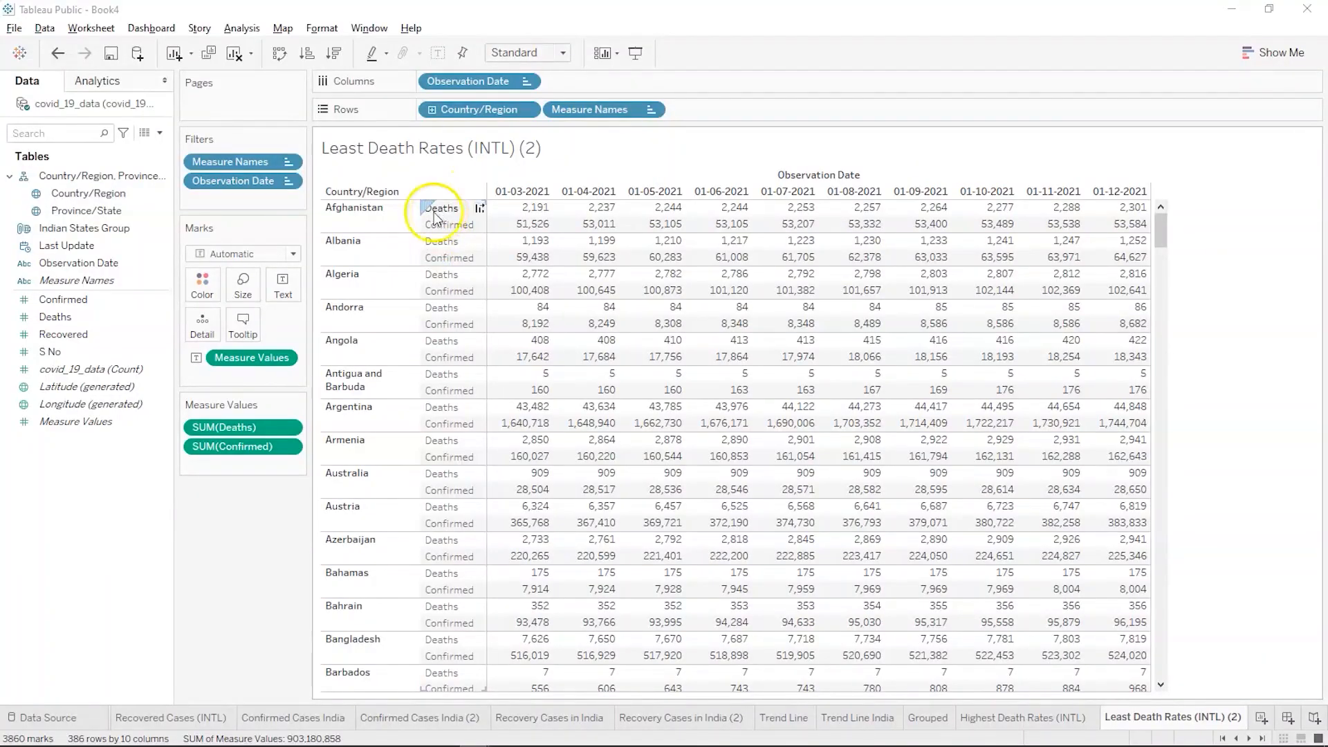
pyautogui.click(308, 56)
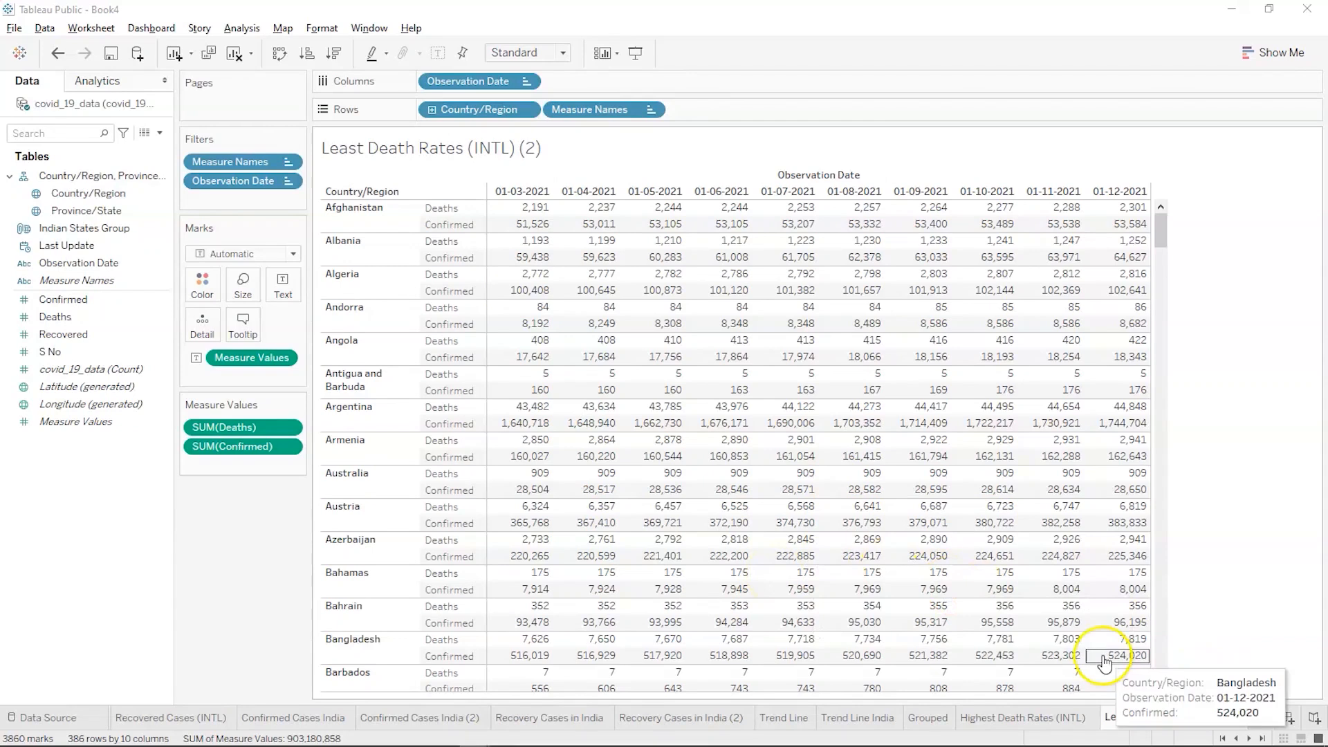
# Switch to the slides to read the remaining COVID-19 questions, and add another new worksheet to the Tableau workbook
pyautogui.hotkey('alt', 'Tab')
pyautogui.hotkey('alt', 'Tab')
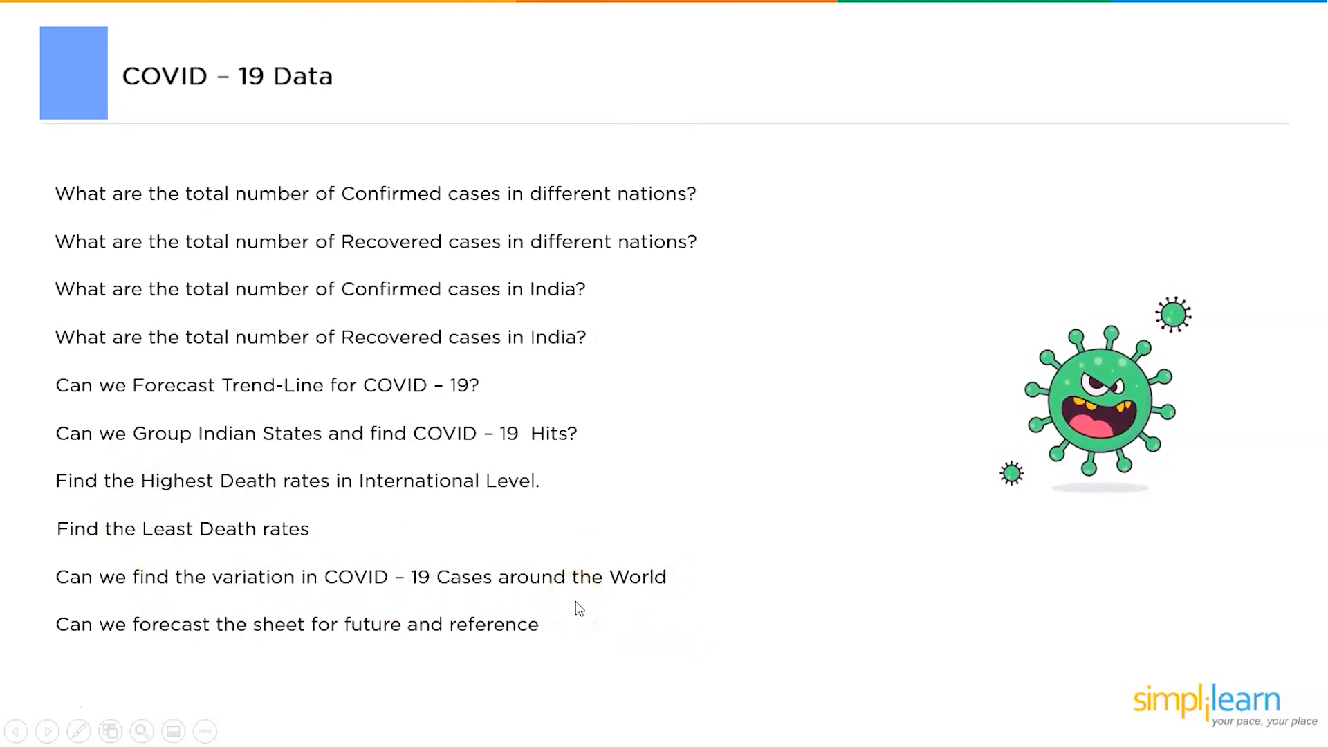
pyautogui.hotkey('alt', 'Tab')
pyautogui.hotkey('alt', 'Tab')
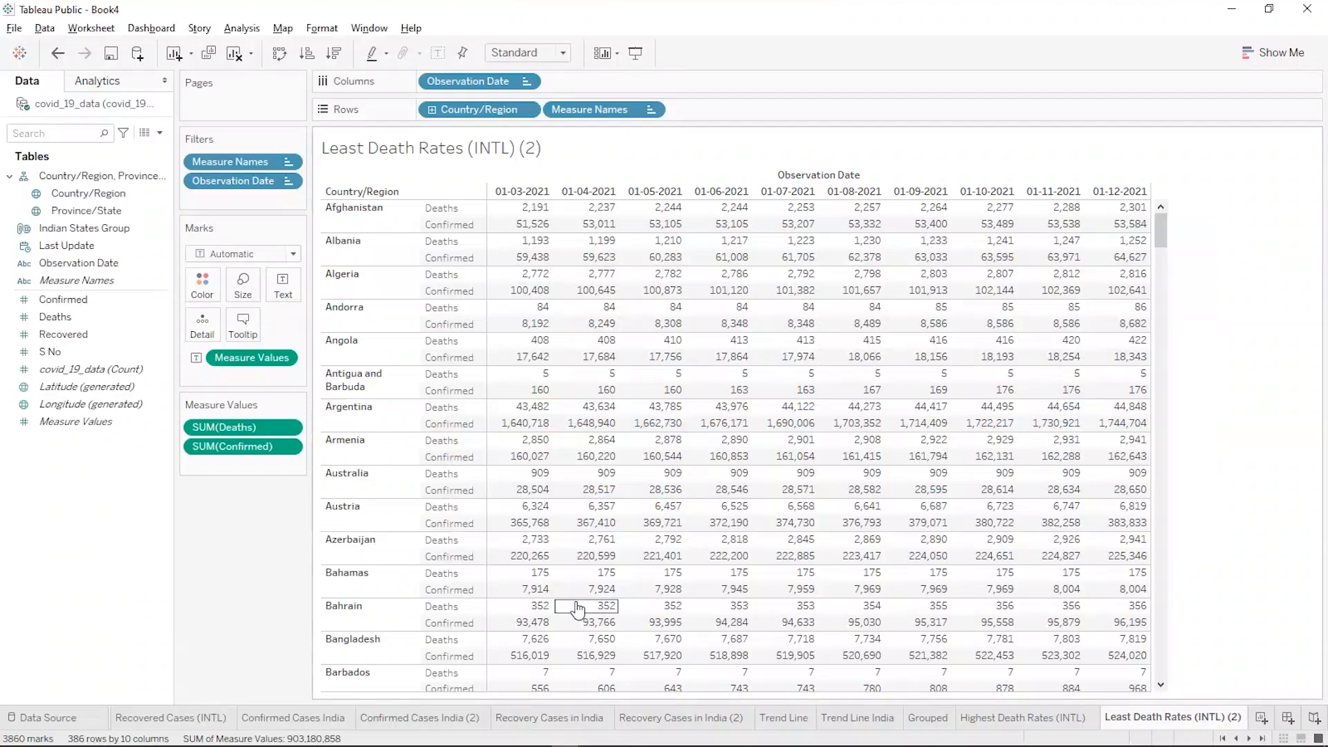
pyautogui.click(1259, 717)
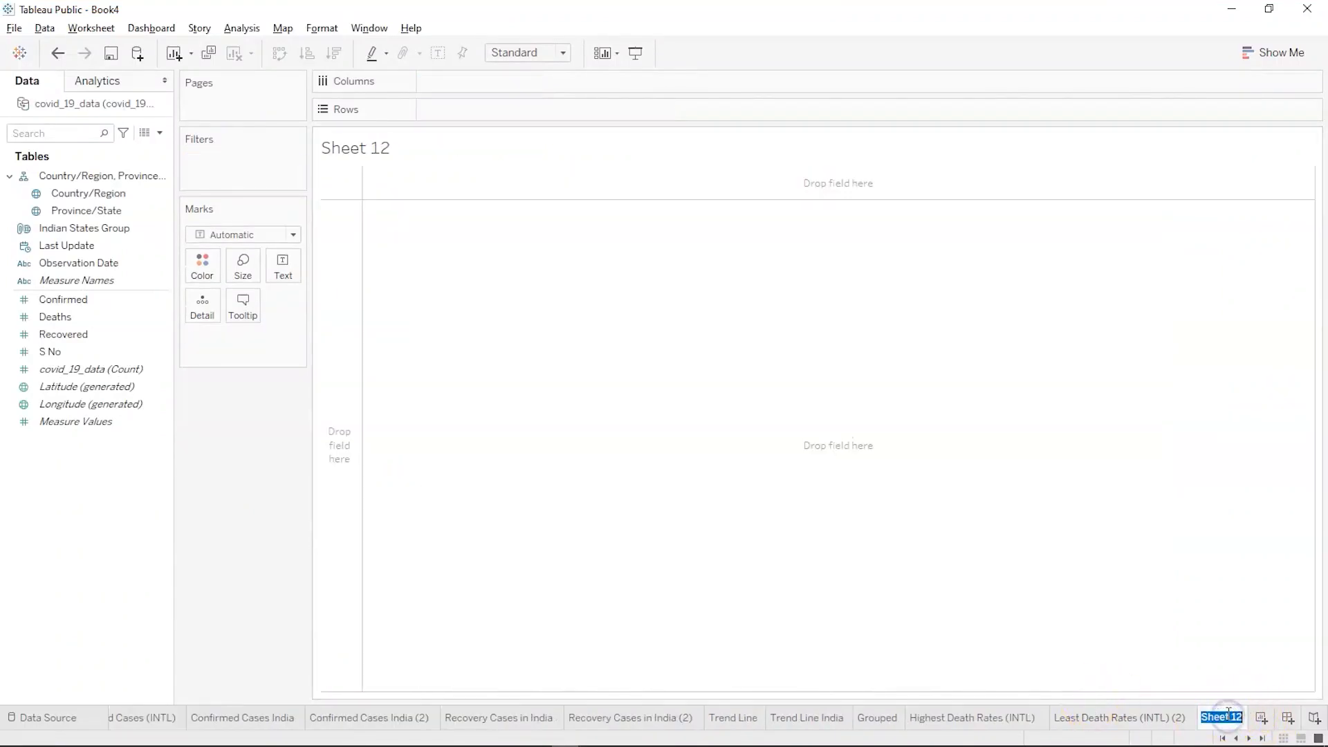
# Rename the new Sheet 12 as Variation of C - 19
pyautogui.click(1229, 713)
pyautogui.write('Variation')
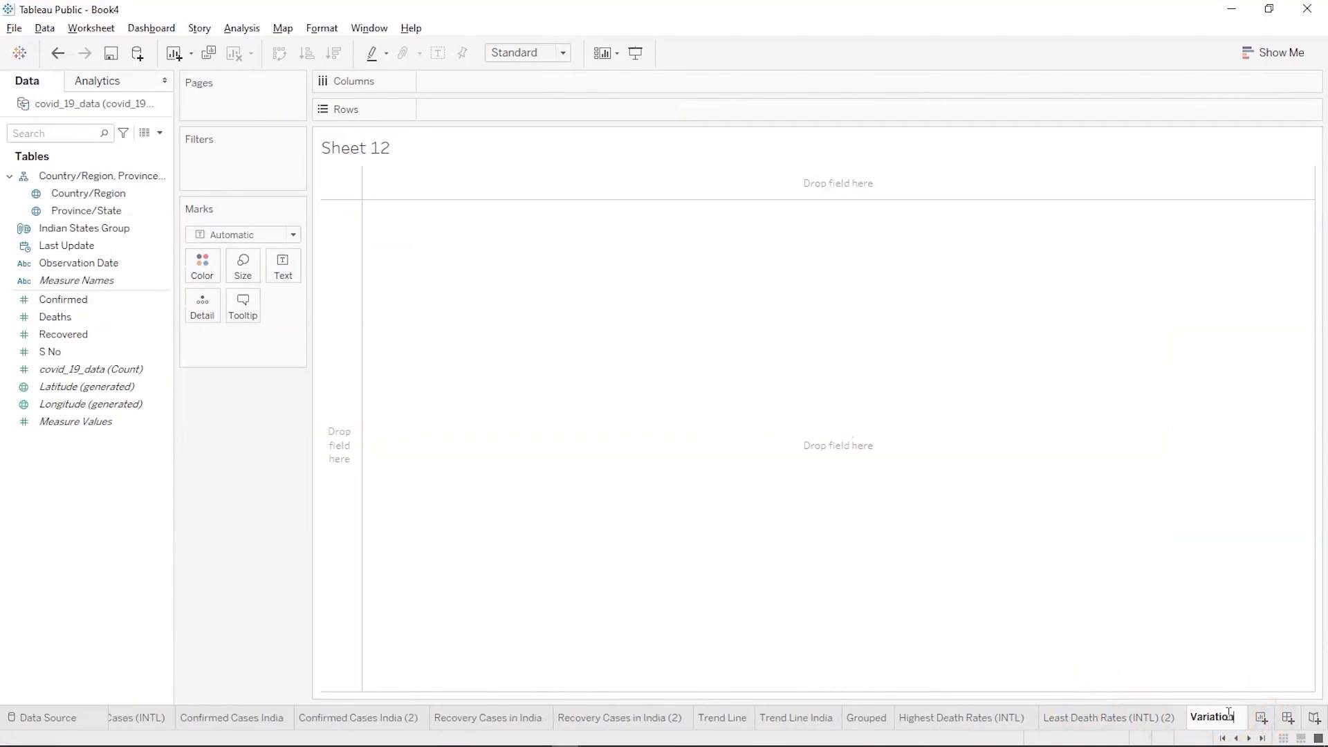
pyautogui.write(' o')
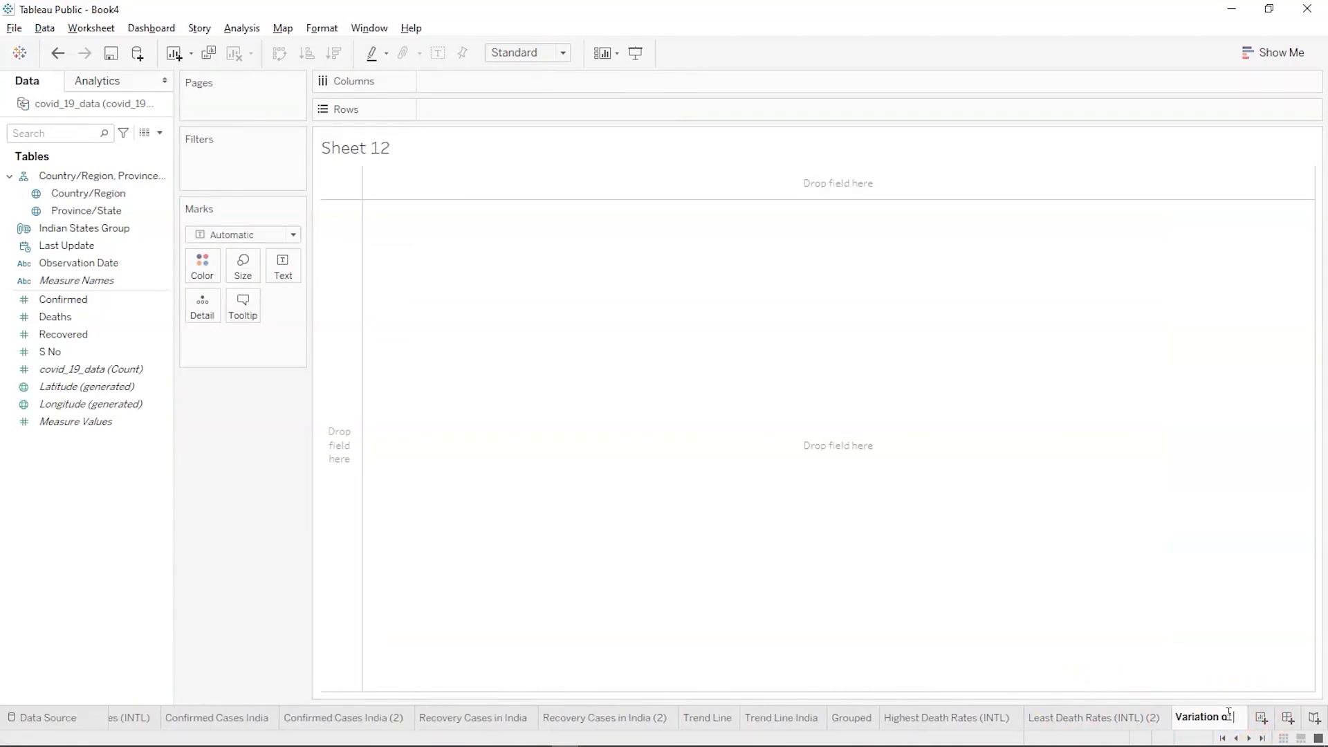
pyautogui.write('f C - 19')
pyautogui.click(251, 616)
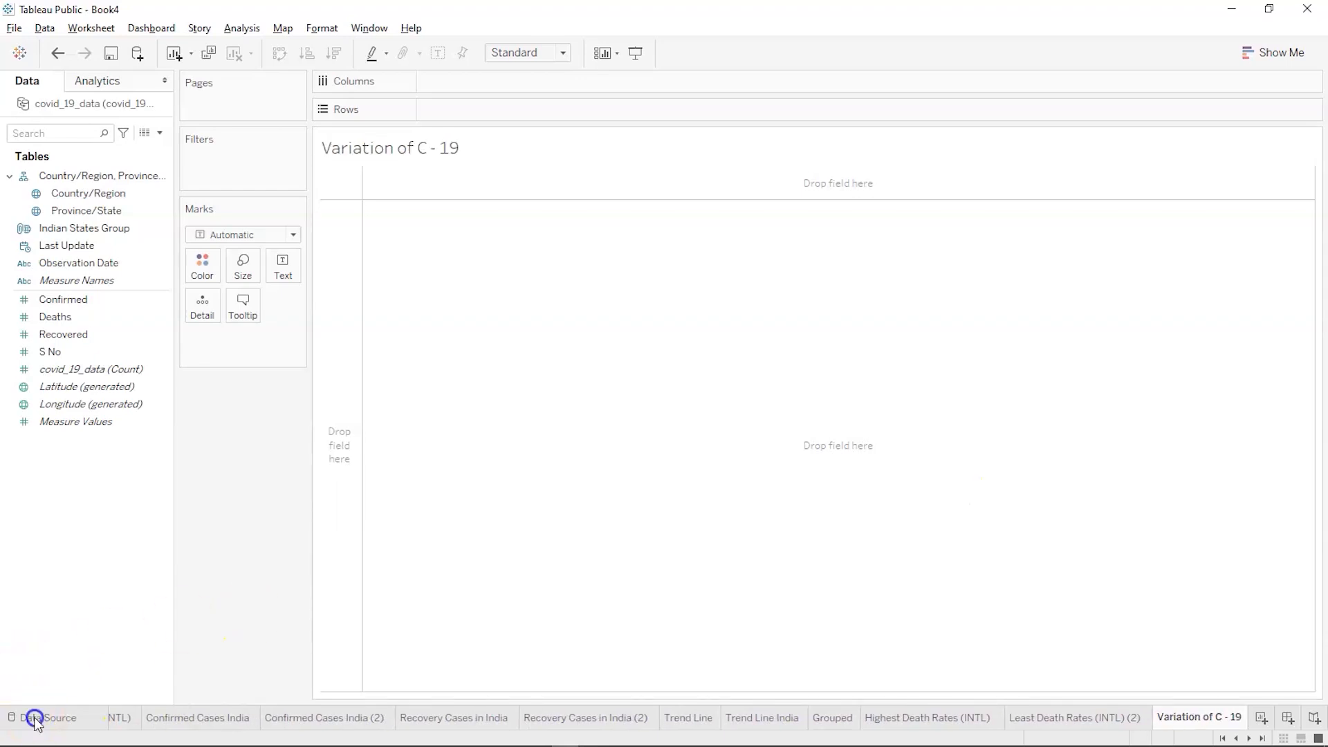
# Select Country/Region and Confirmed and build a box-and-whisker plot from them on the Variation of C - 19 sheet
pyautogui.click(161, 392)
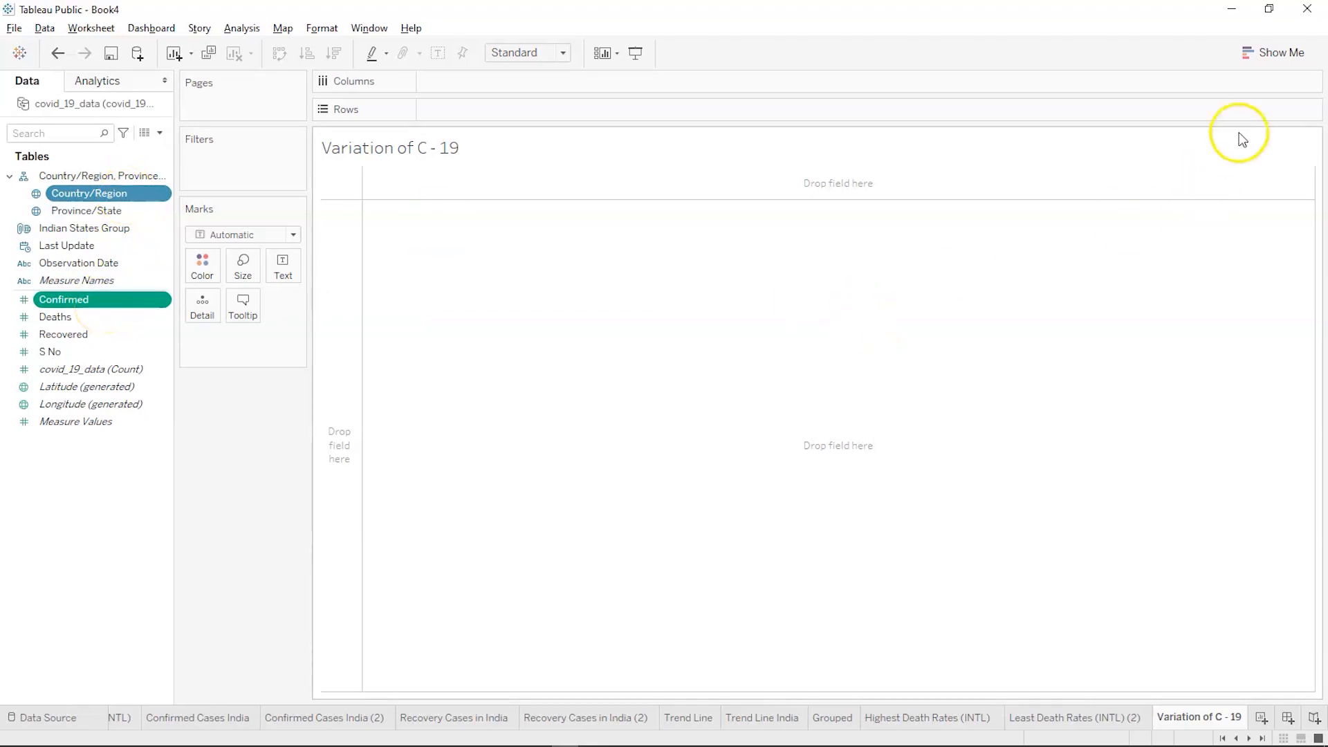
pyautogui.click(1260, 59)
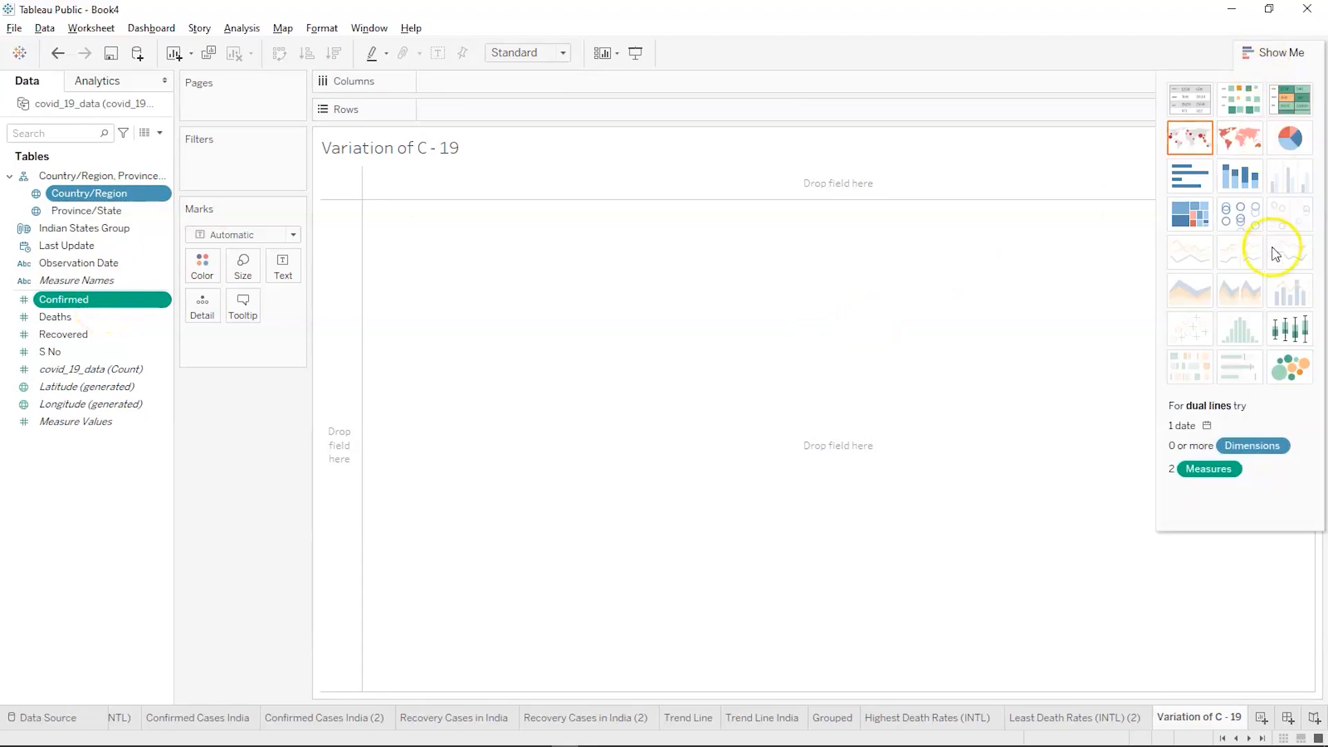
pyautogui.click(1290, 331)
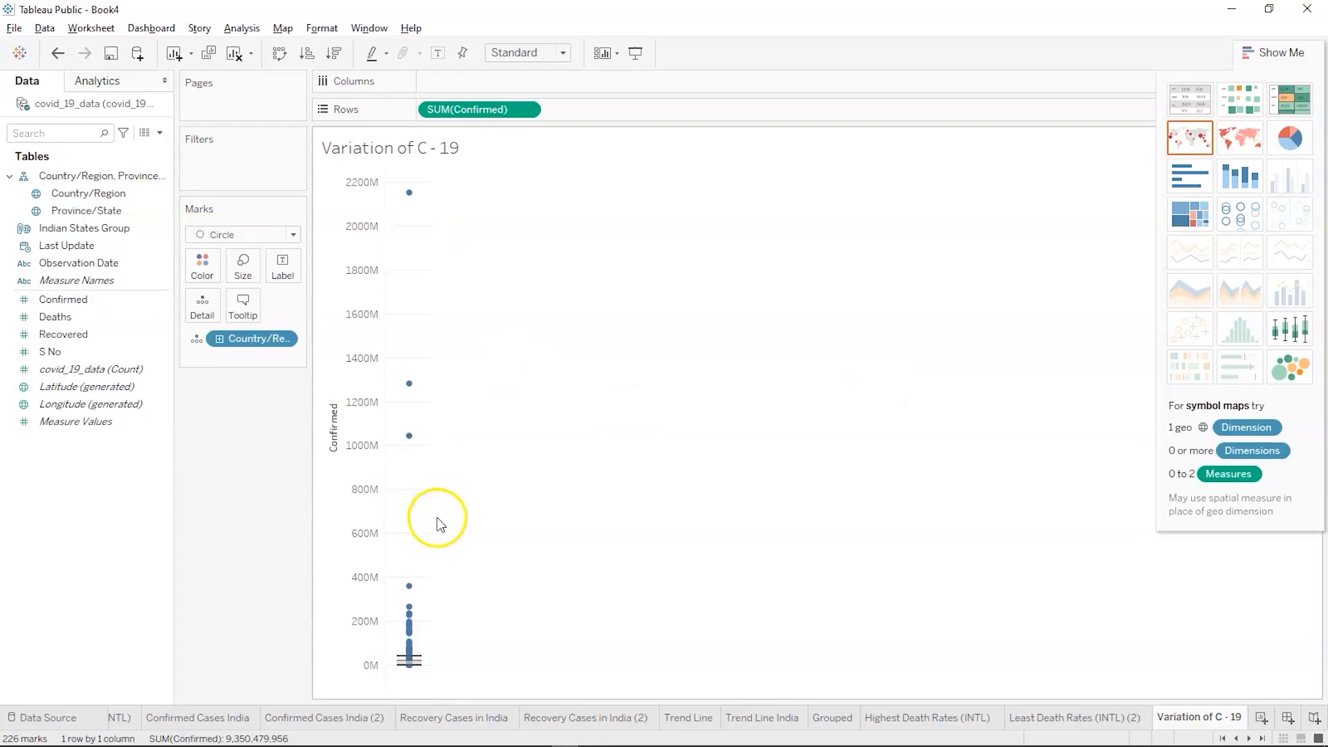
# Turn off Aggregate Measures for the box plot and close the chart type suggestions
pyautogui.moveTo(407, 672)
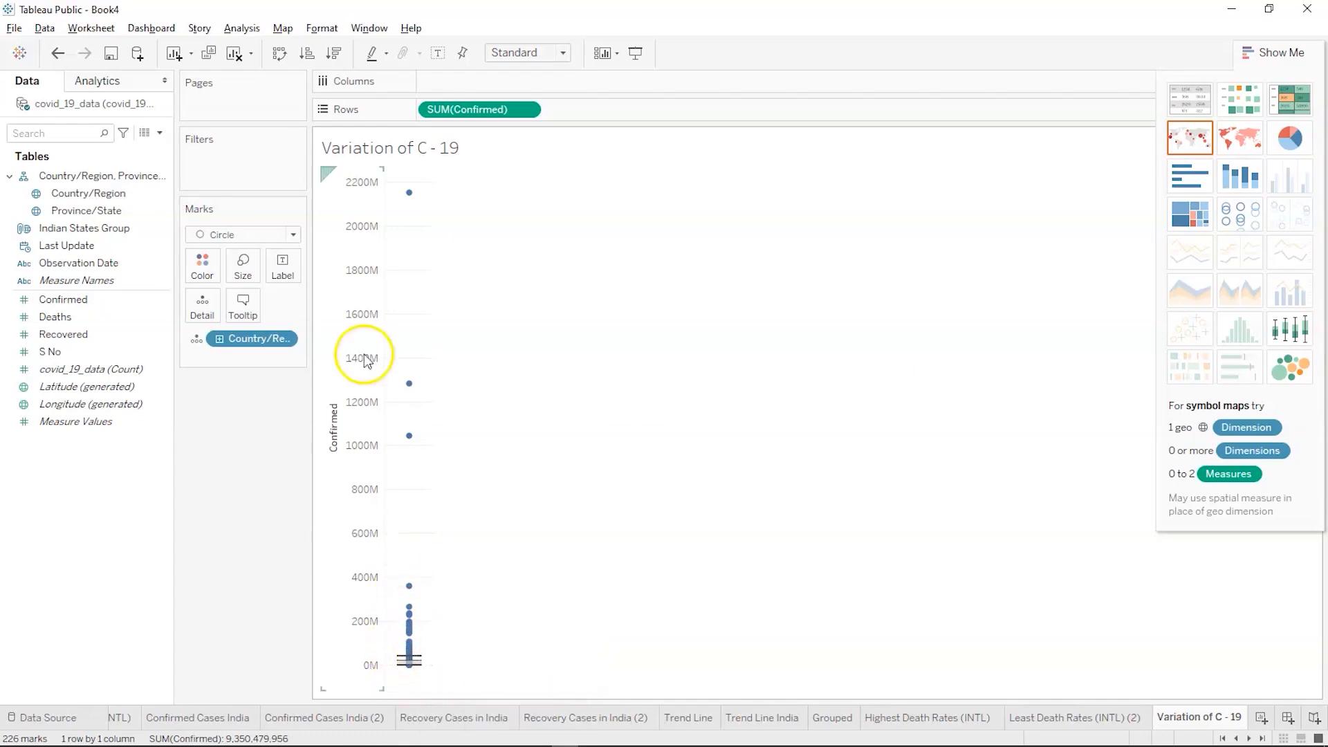
pyautogui.click(242, 28)
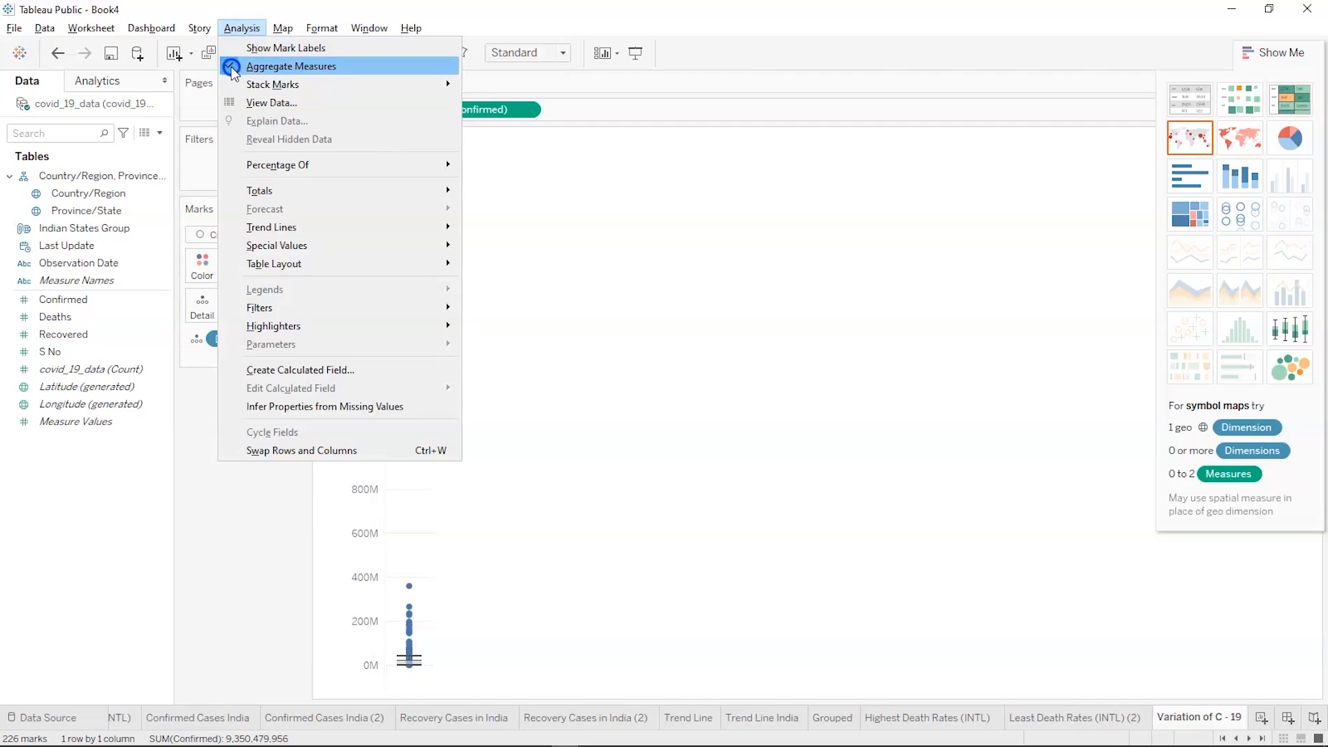
pyautogui.click(263, 66)
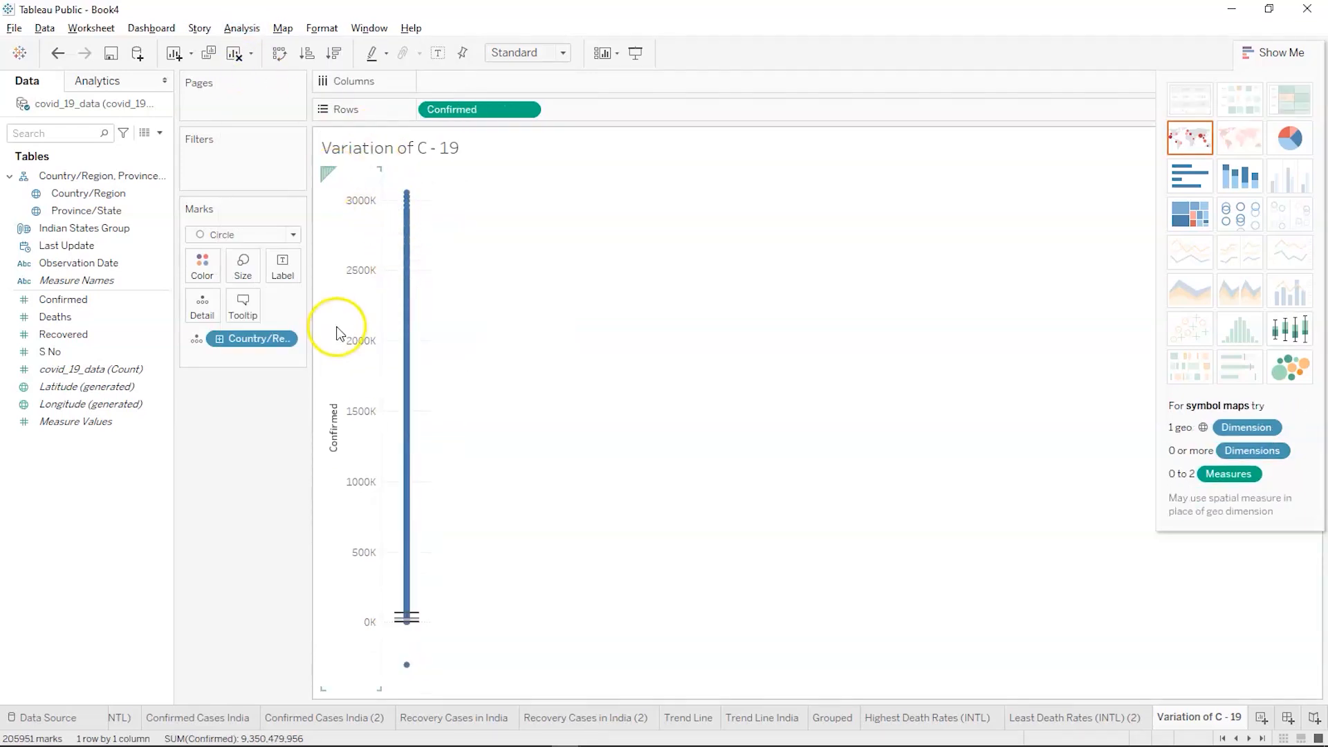
pyautogui.click(1261, 53)
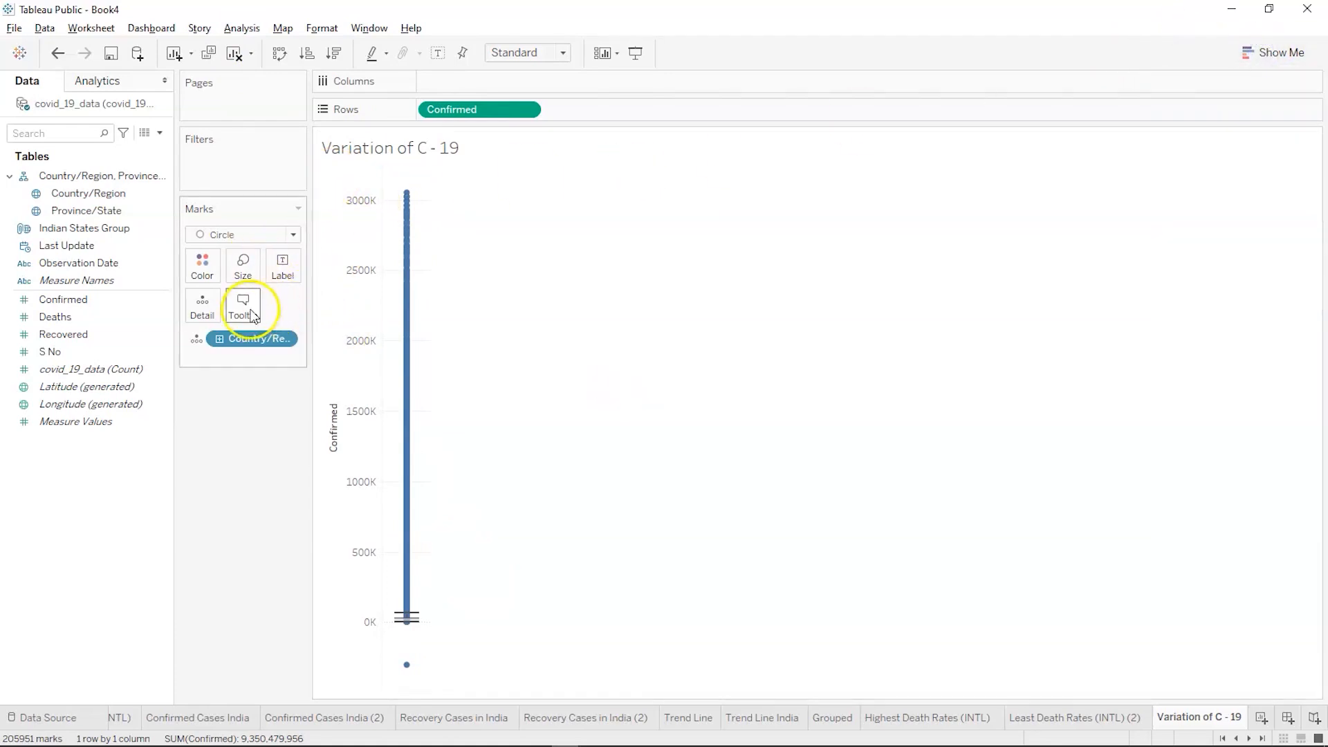
# Add Country/Region to Columns to split the box plot by country, and sort the countries in descending order of Confirmed
pyautogui.click(108, 231)
pyautogui.click(104, 193)
pyautogui.moveTo(113, 193); pyautogui.dragTo(494, 84)
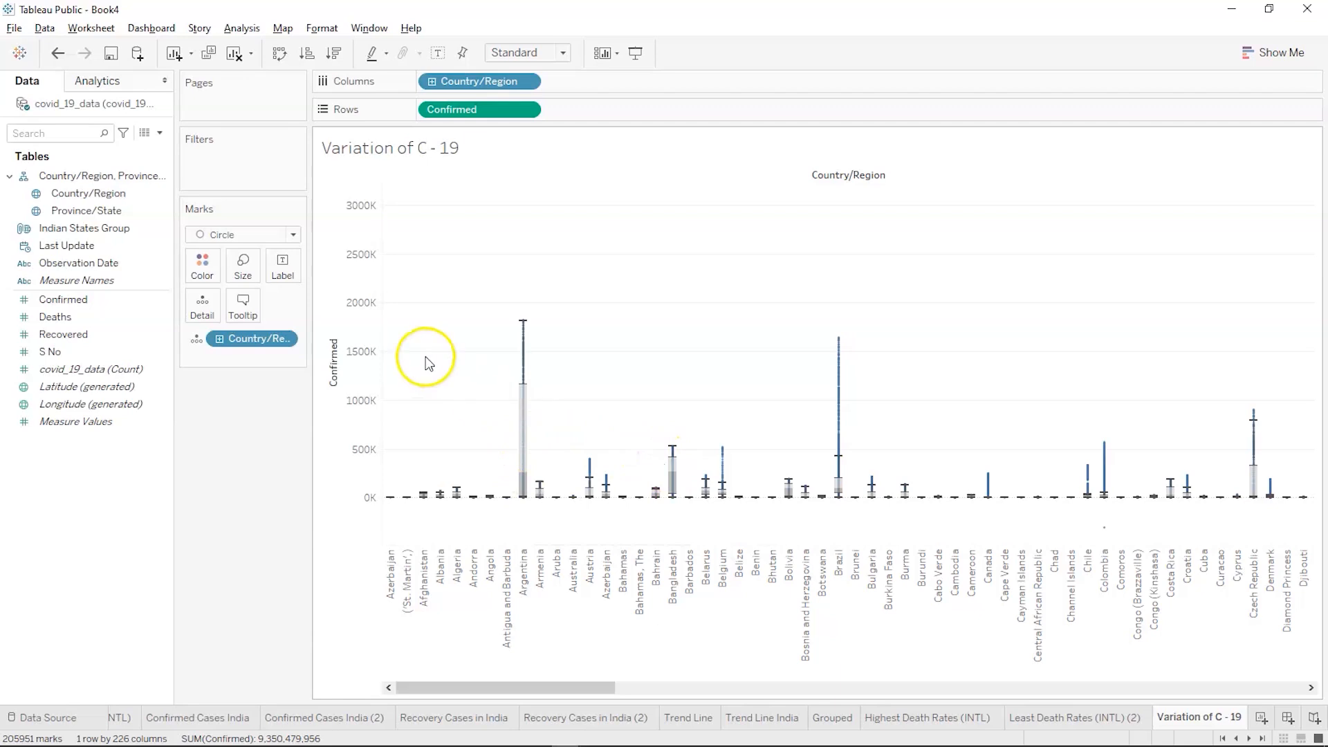
pyautogui.click(330, 62)
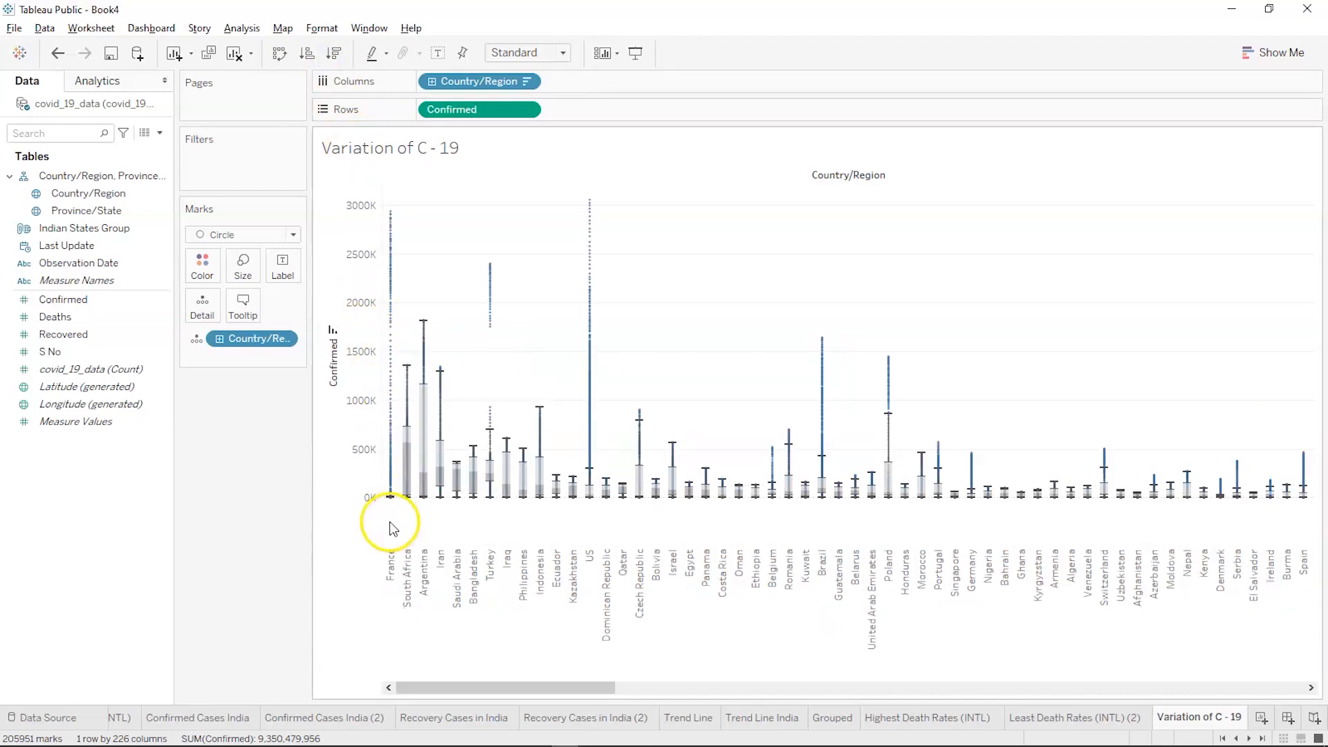
pyautogui.moveTo(395, 418)
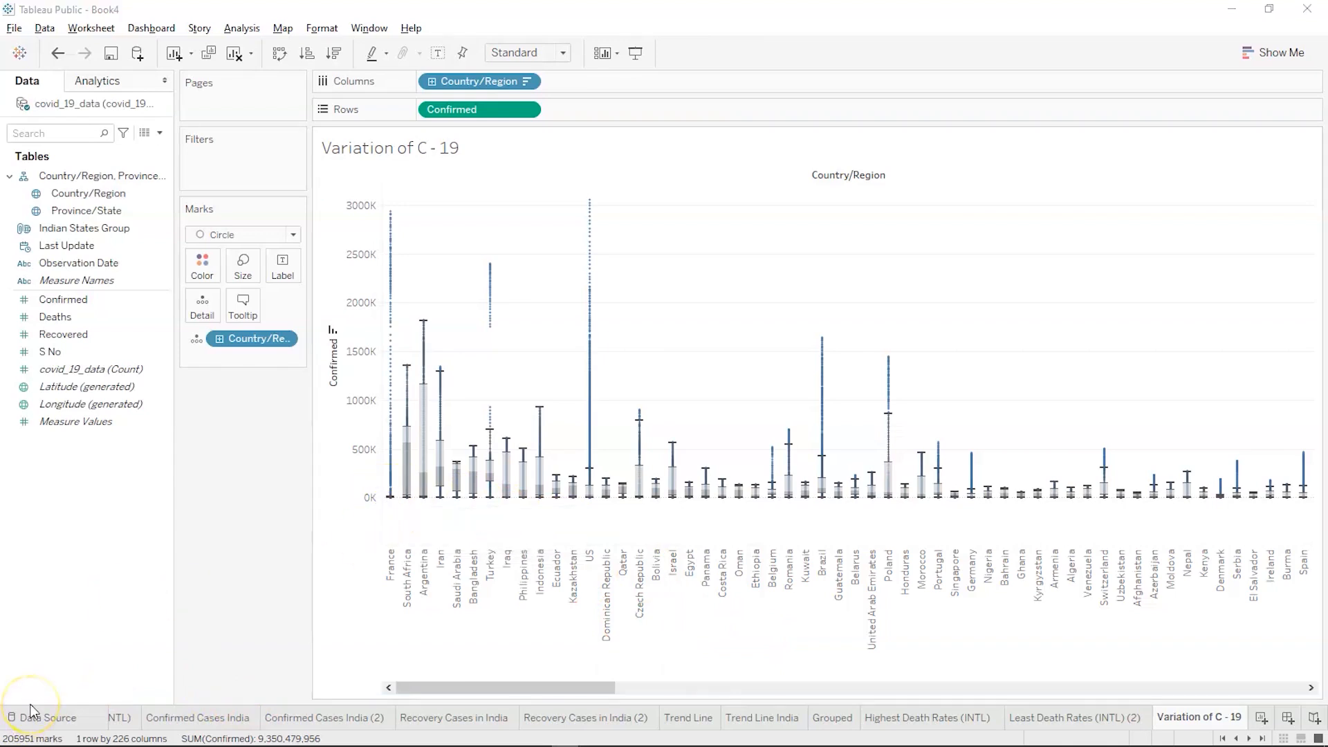
# Switch to the slides to read the remaining COVID-19 question, and return to the Book4 workbook in Tableau
pyautogui.hotkey('alt', 'Tab')
pyautogui.hotkey('alt', 'Tab')
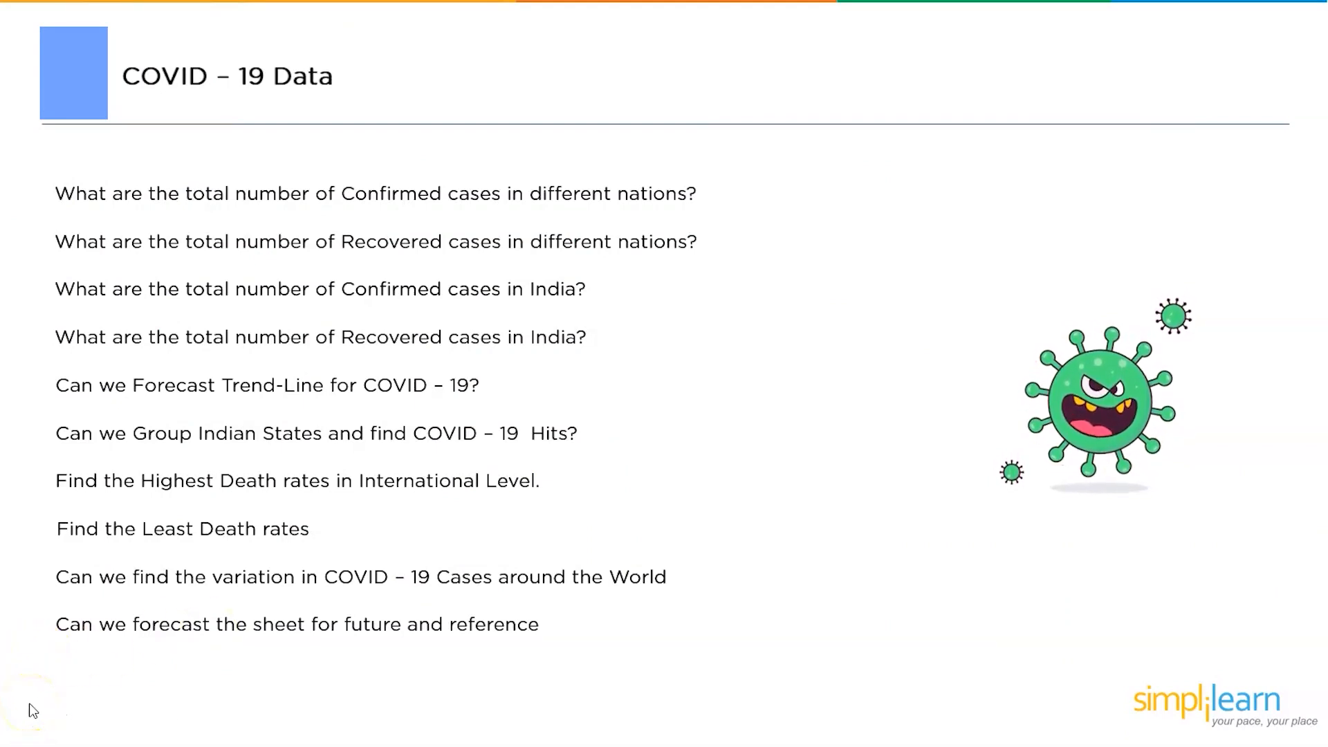
pyautogui.hotkey('alt', 'Tab')
pyautogui.hotkey('alt', 'Tab')
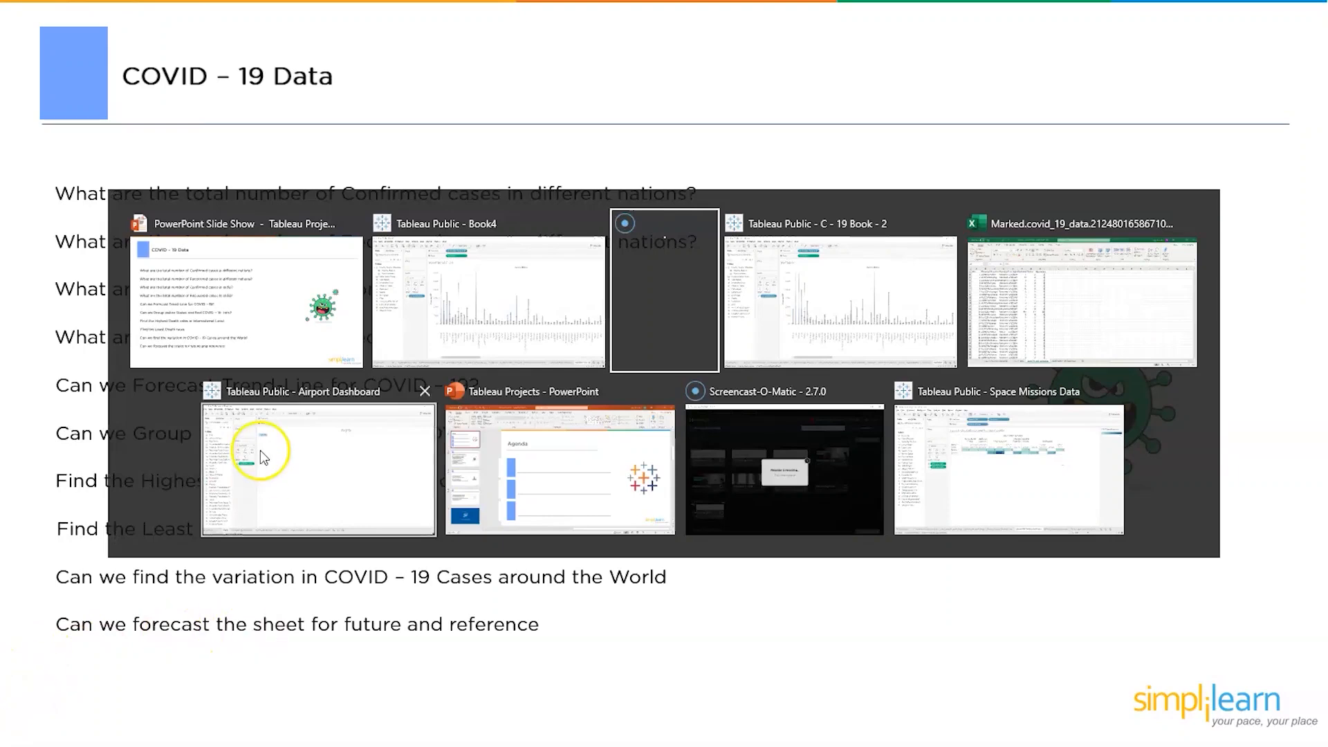
pyautogui.click(476, 301)
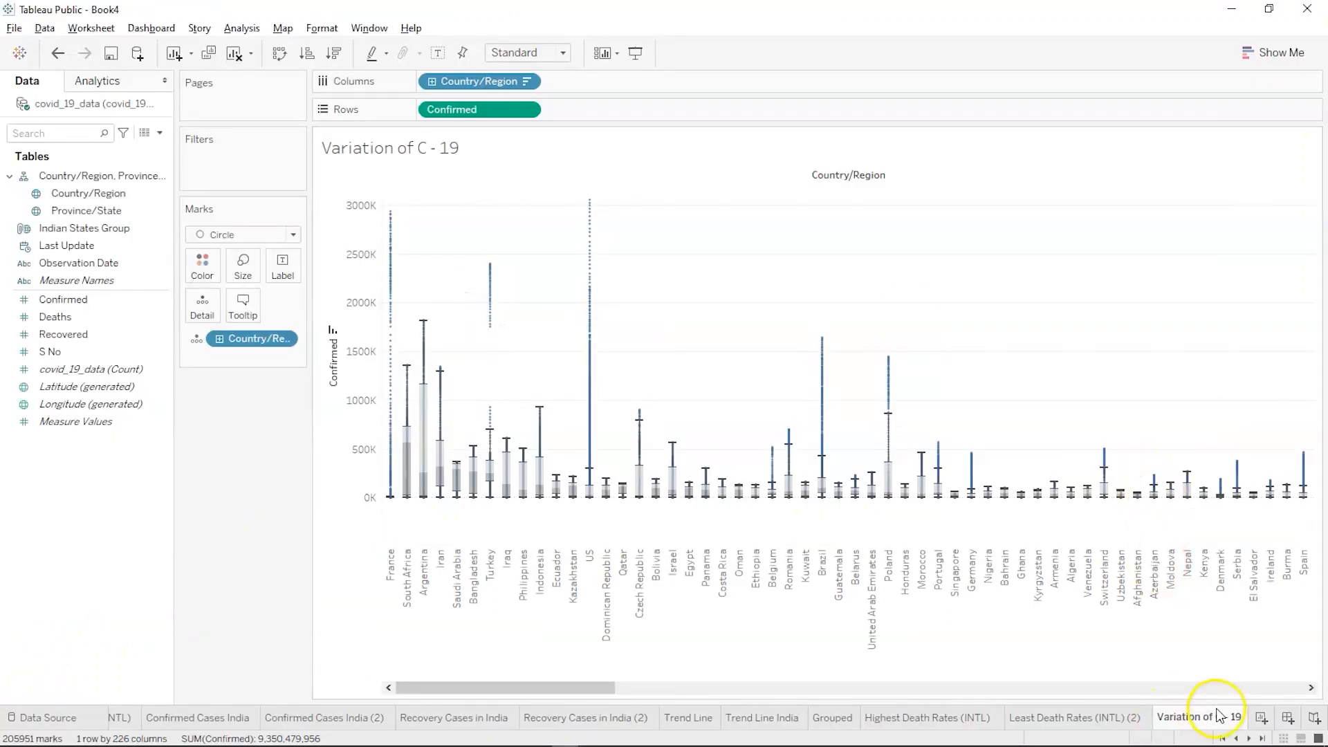
# Add a new worksheet and name it Forecast of C - 19 Presence
pyautogui.click(1261, 721)
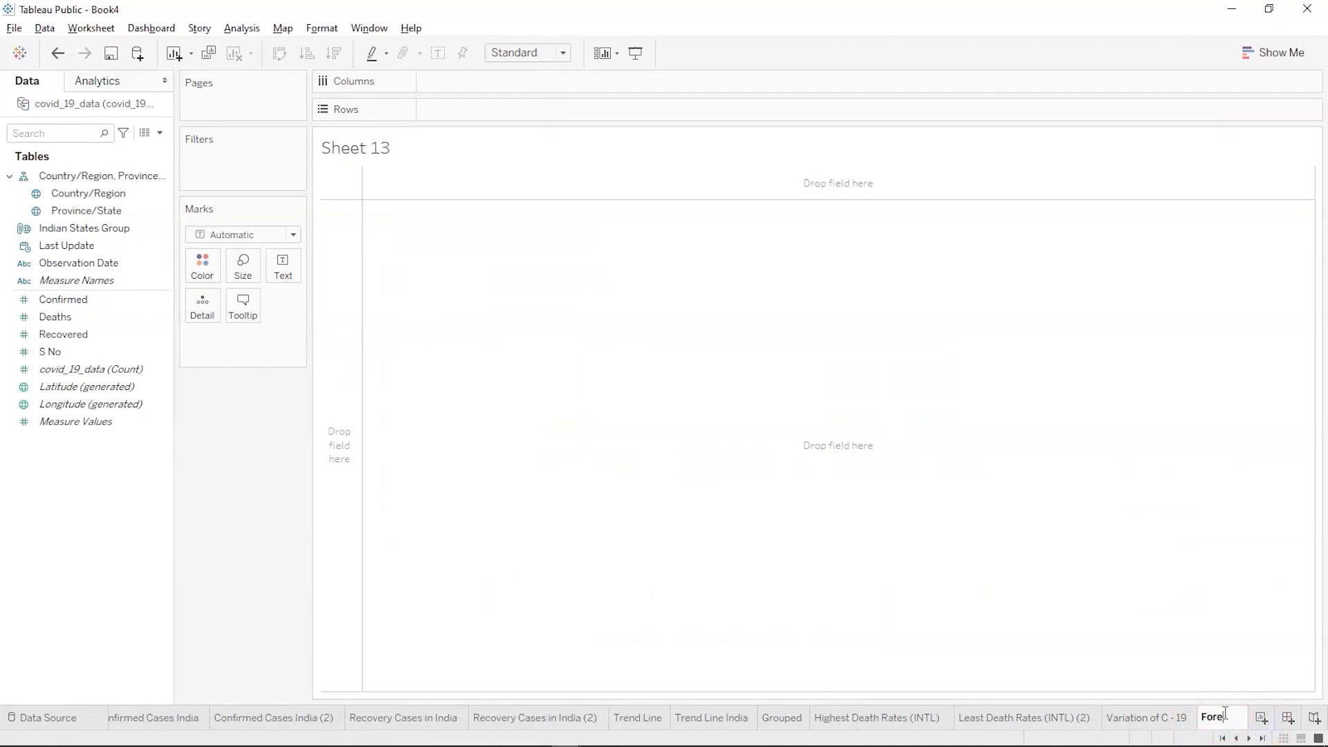
pyautogui.write('st of CO')
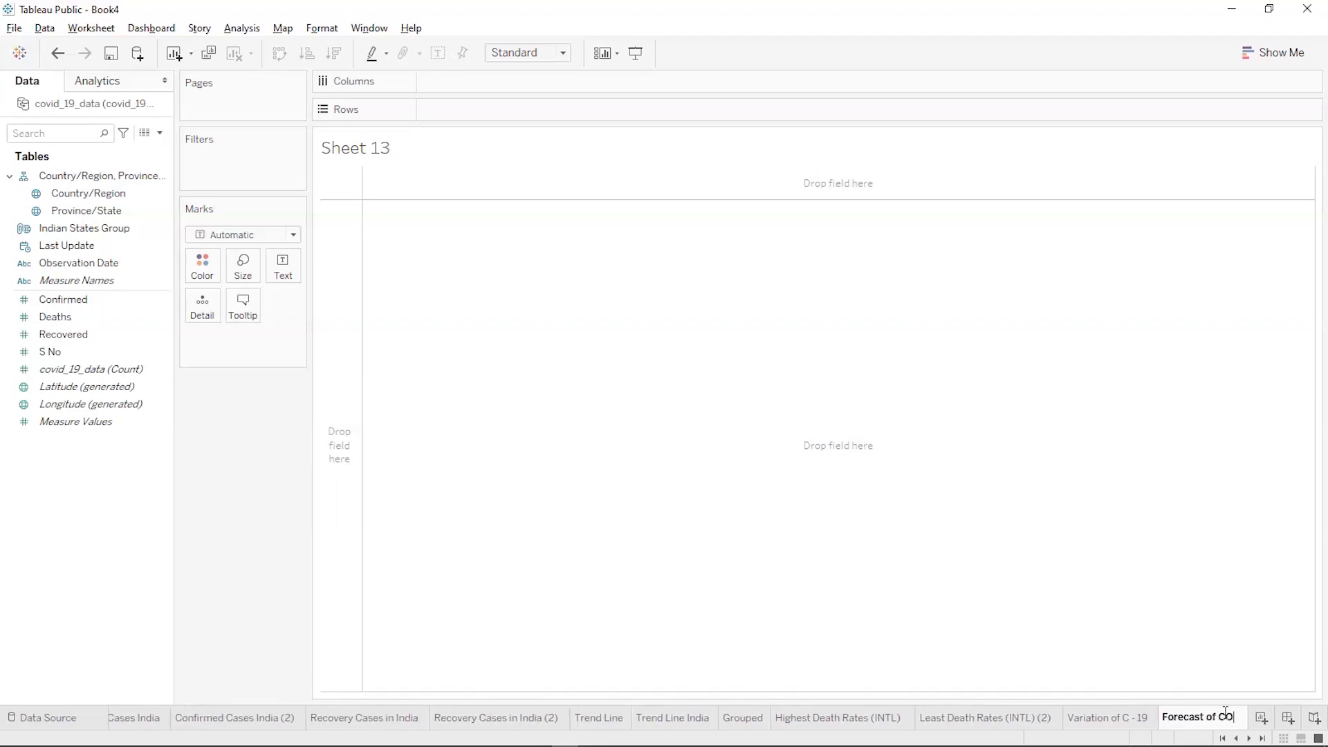
pyautogui.press('BackSpace')
pyautogui.write('-')
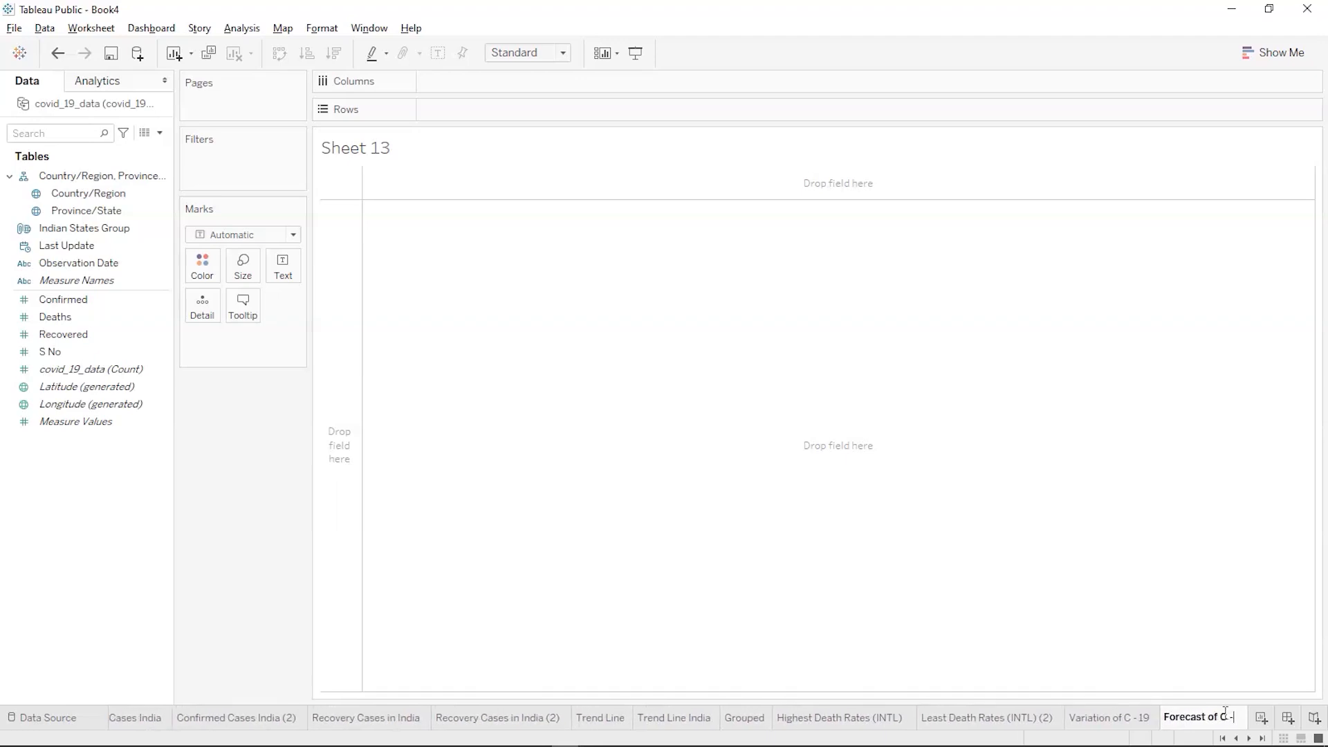
pyautogui.write(' 19 Presence')
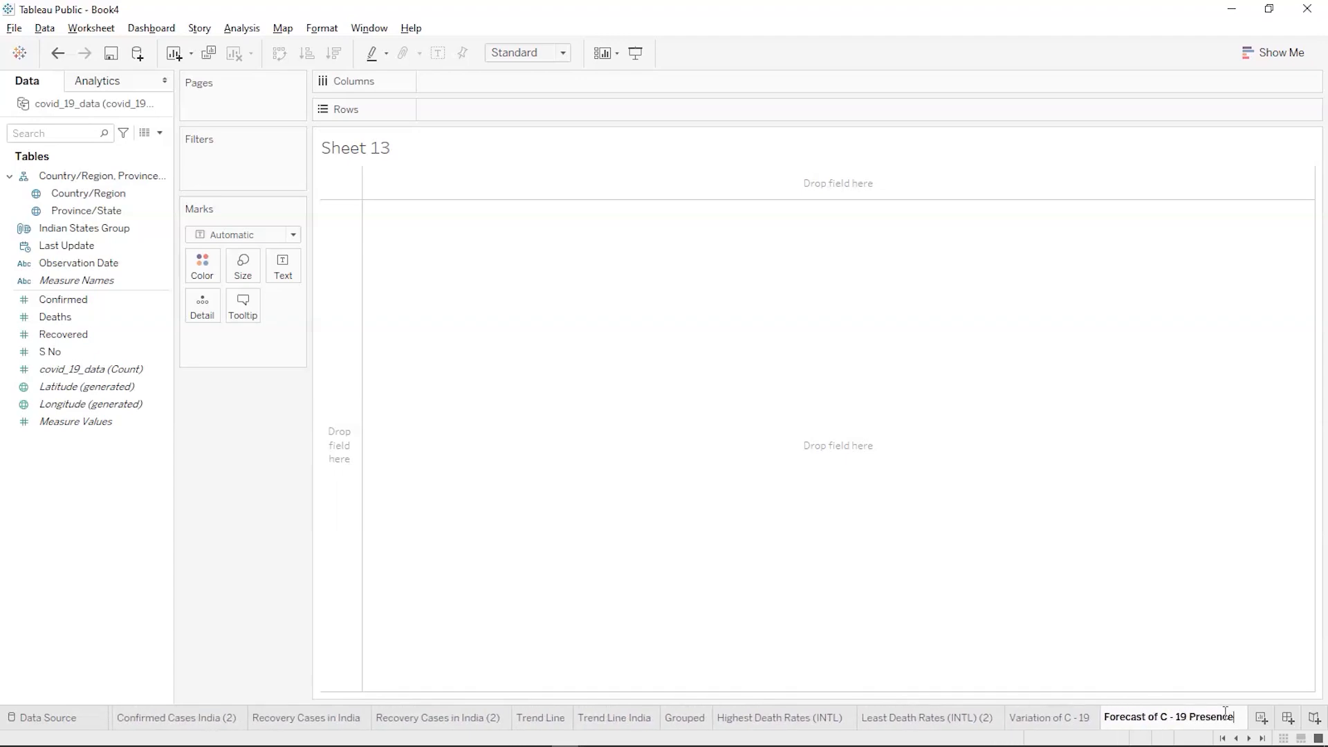
pyautogui.press('Return')
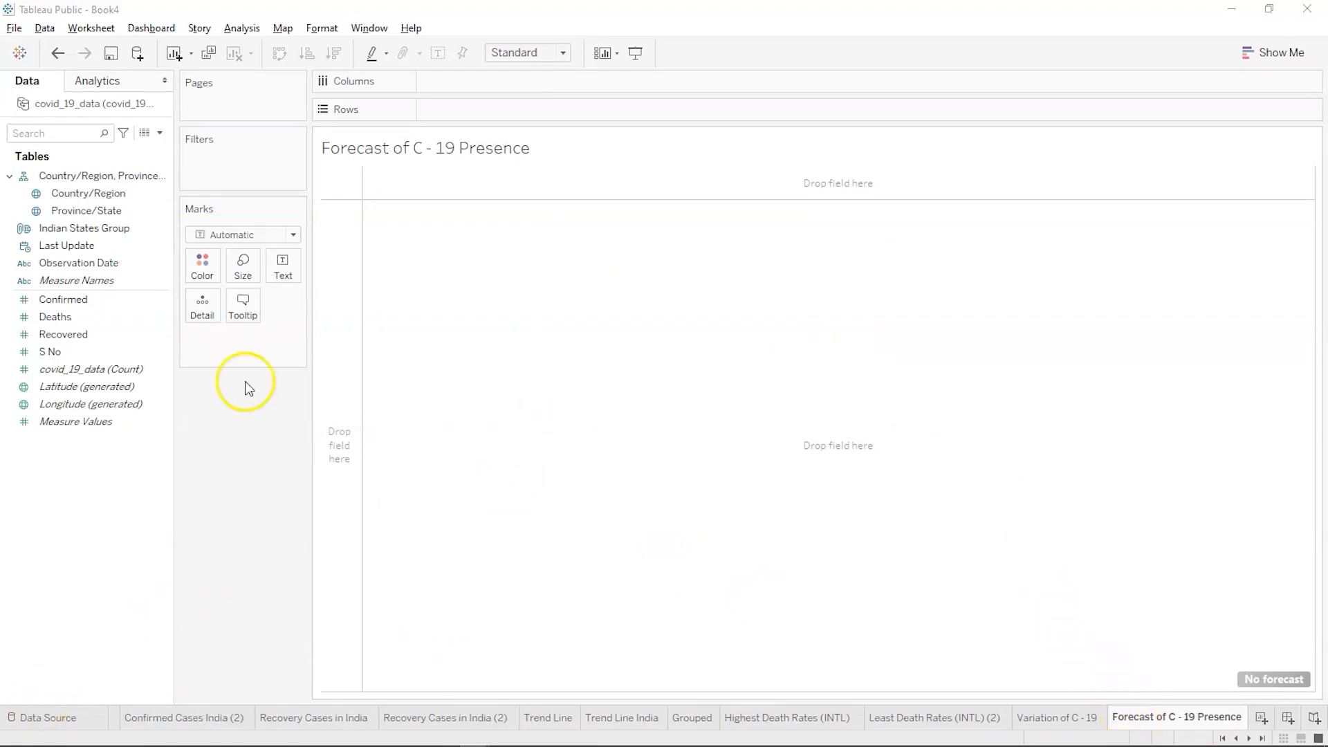
pyautogui.click(73, 266)
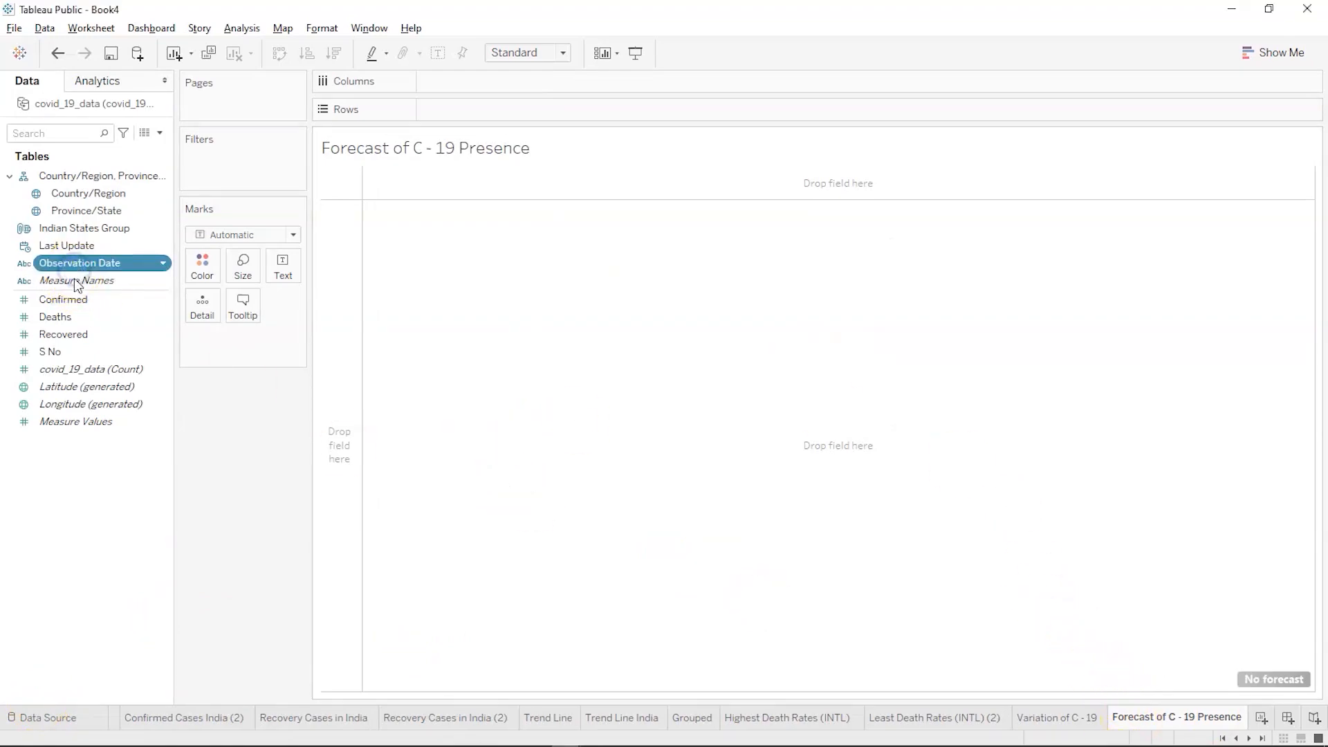
pyautogui.keyDown('ctrl'); pyautogui.click(81, 302); pyautogui.keyUp('ctrl')
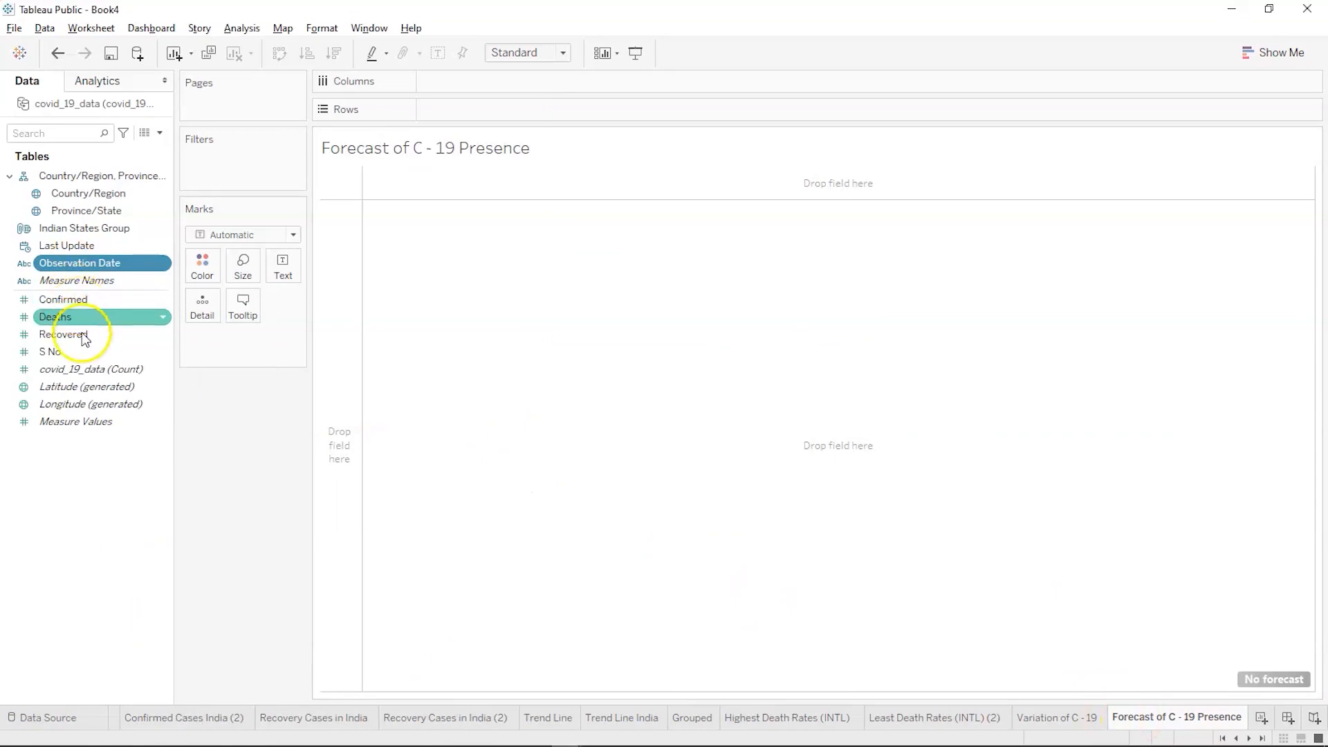
pyautogui.click(65, 477)
# Place Observation Date on Columns and Confirmed on Rows of the forecast sheet
pyautogui.click(119, 271)
pyautogui.moveTo(119, 271)
pyautogui.mouseDown()
pyautogui.moveTo(459, 131)
pyautogui.moveTo(494, 86)
pyautogui.moveTo(508, 92)
pyautogui.mouseUp()
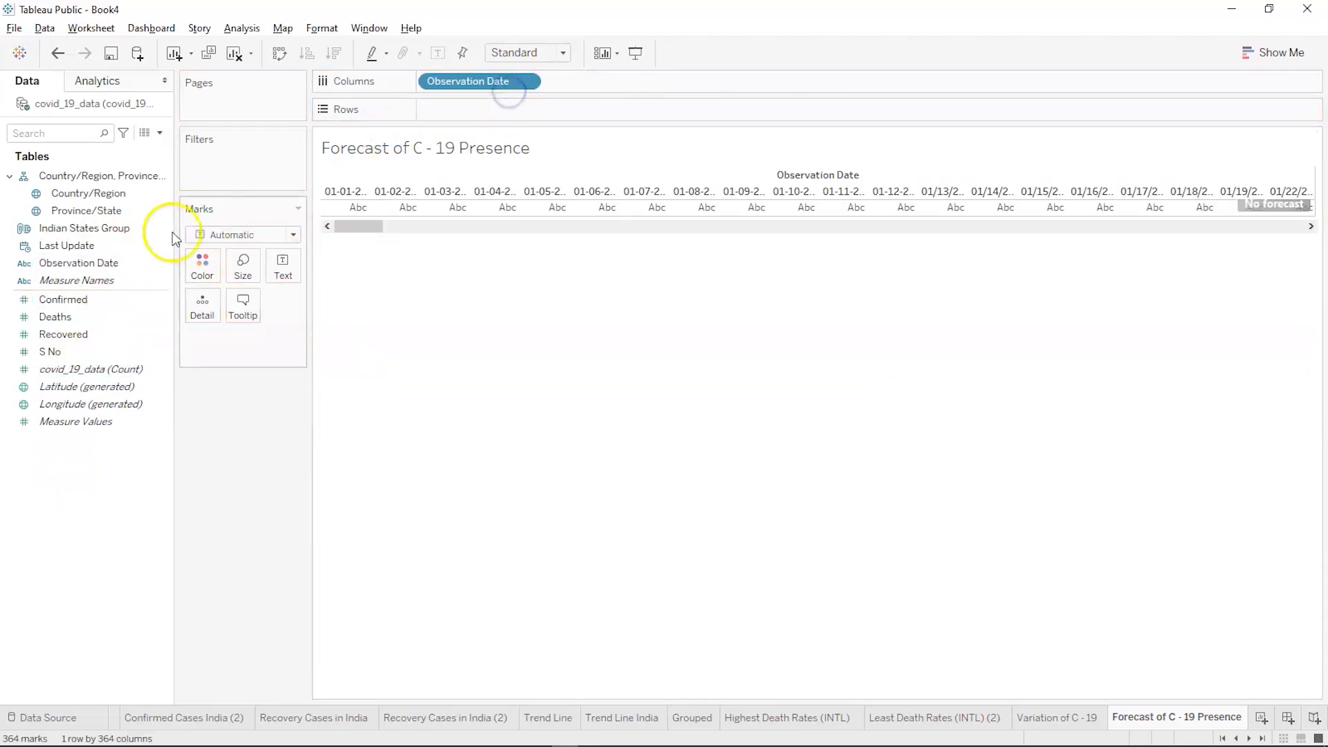
pyautogui.moveTo(70, 299)
pyautogui.mouseDown()
pyautogui.moveTo(85, 308)
pyautogui.moveTo(277, 260)
pyautogui.moveTo(491, 110)
pyautogui.mouseUp()
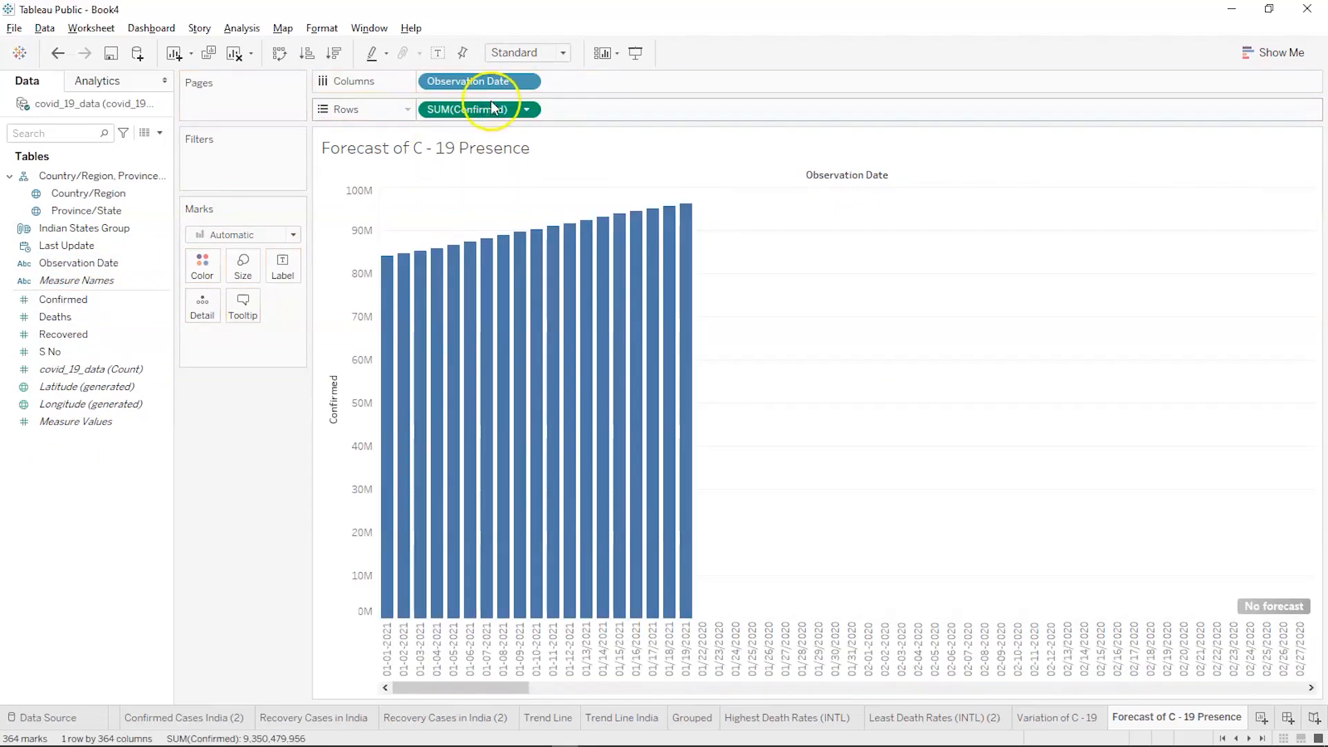
# Change the data type of the Observation Date field from String to Date
pyautogui.click(527, 81)
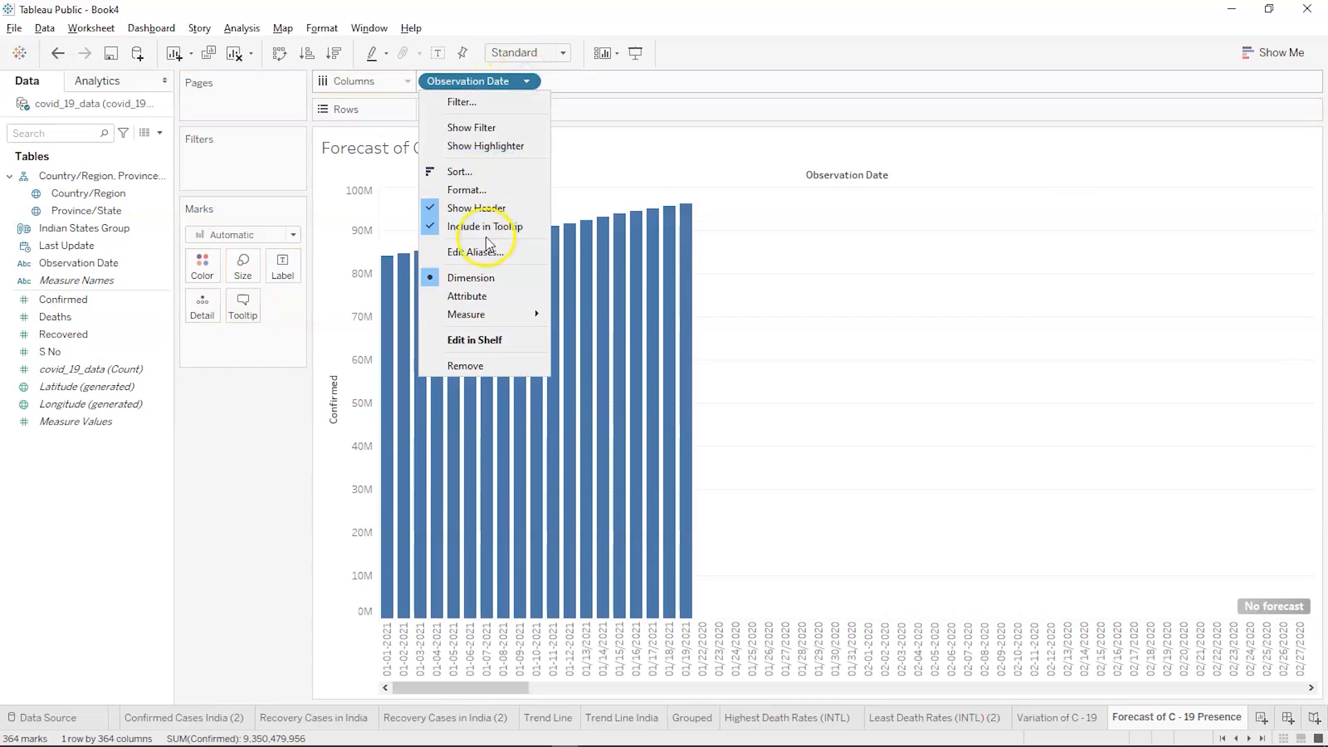
pyautogui.click(588, 166)
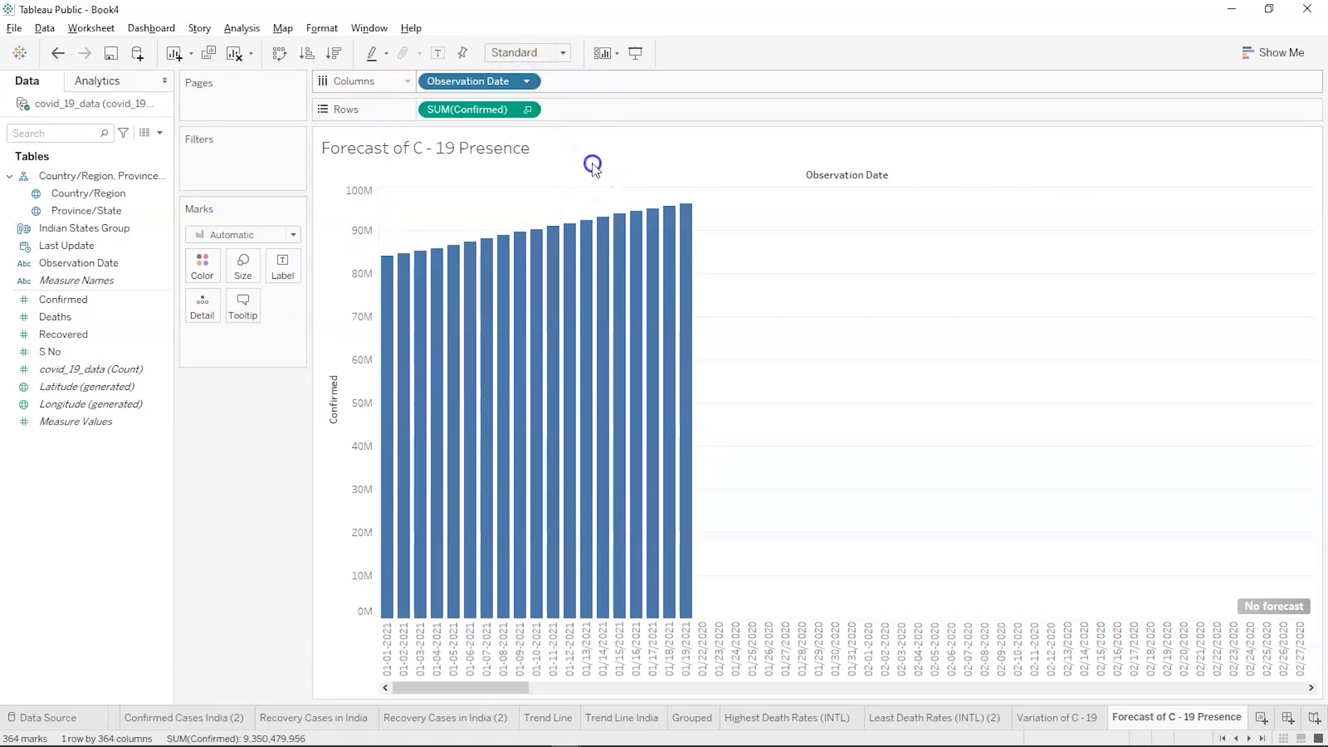
pyautogui.rightClick(66, 267)
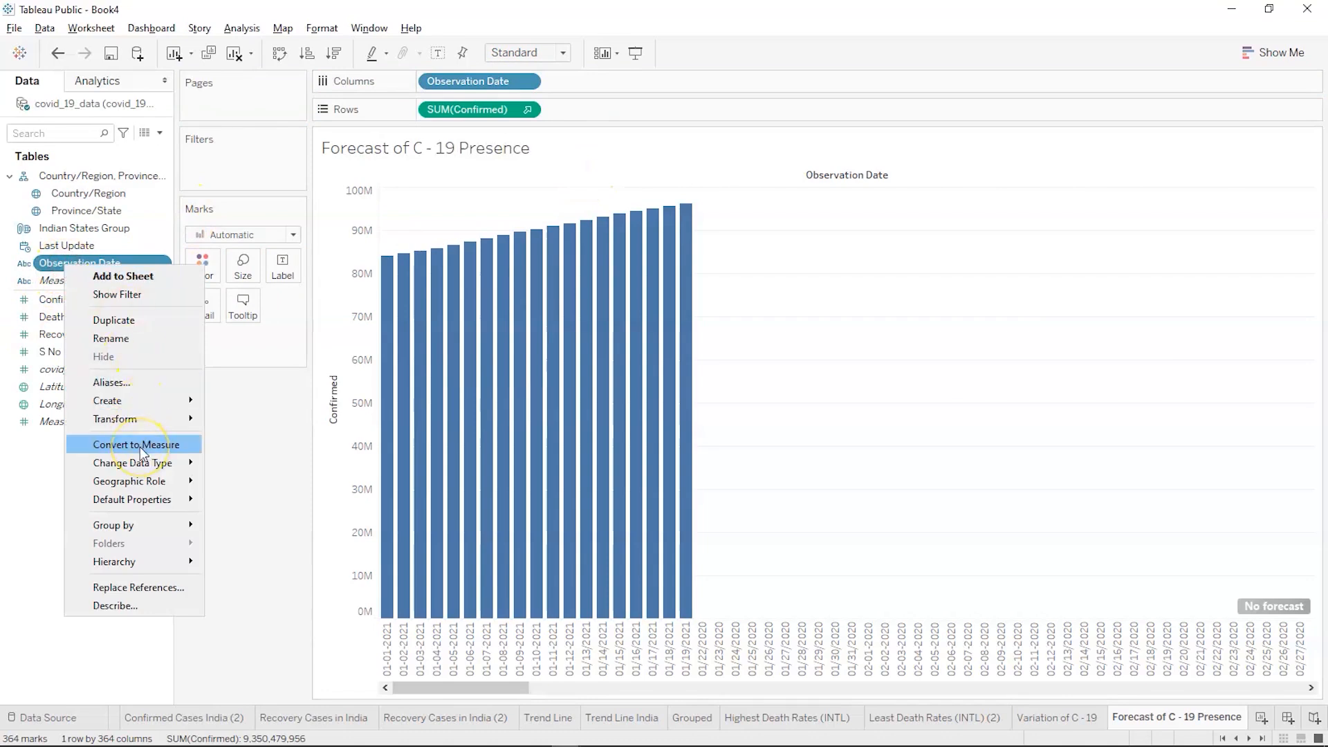
pyautogui.moveTo(139, 462)
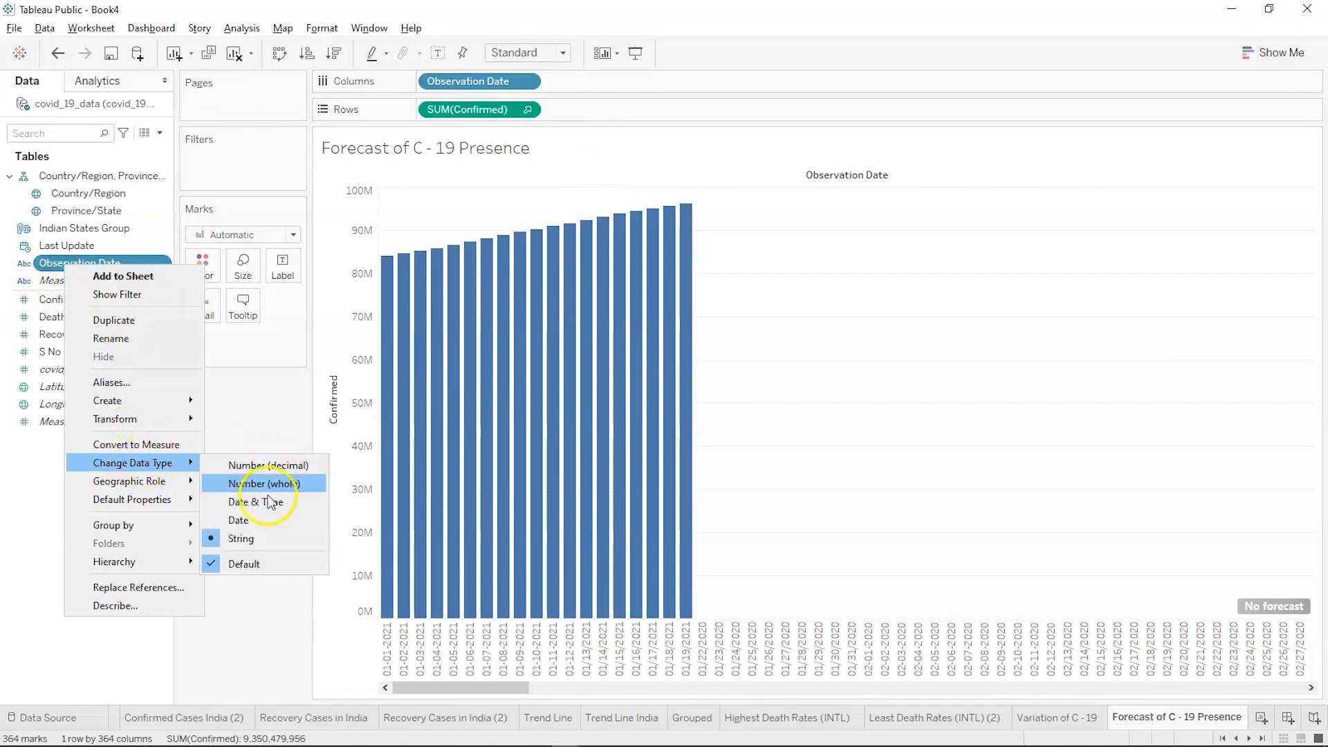
pyautogui.click(250, 518)
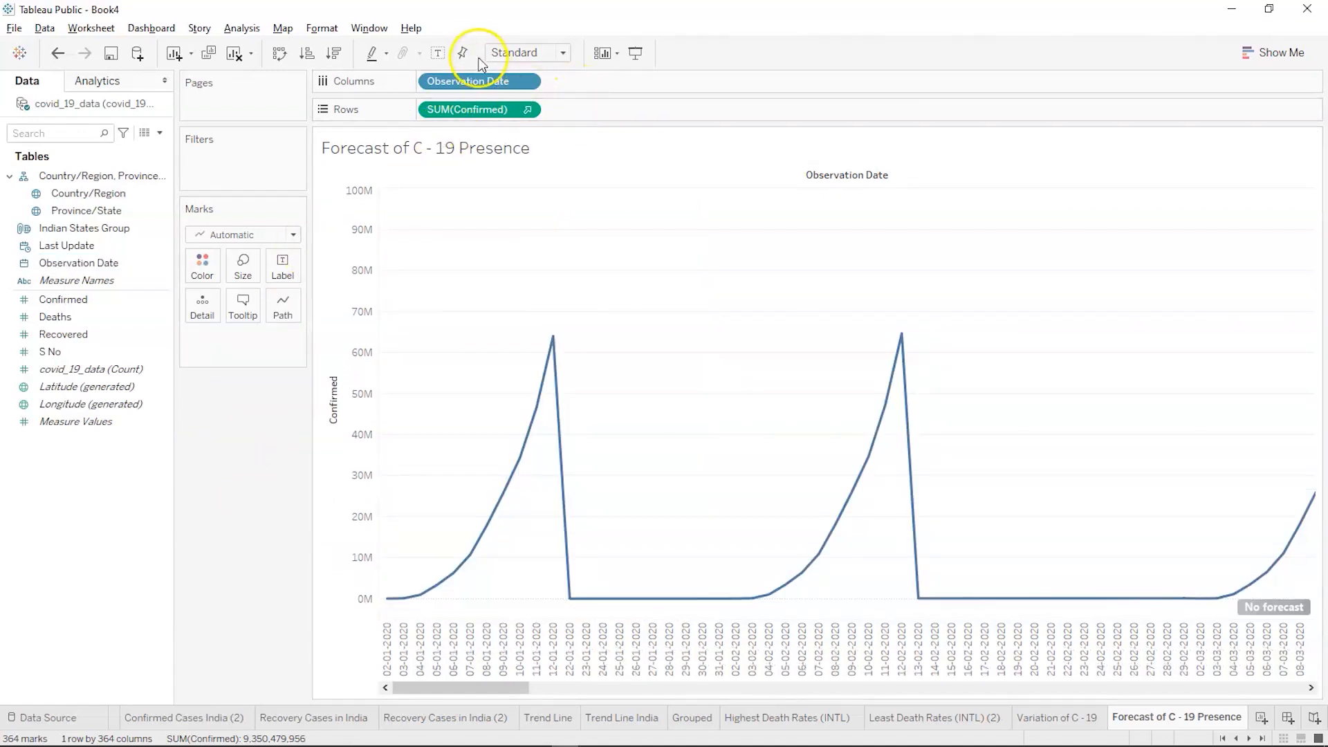
# Try the continuous Day level for Observation Date on Columns, and set it to continuous Year
pyautogui.rightClick(520, 81)
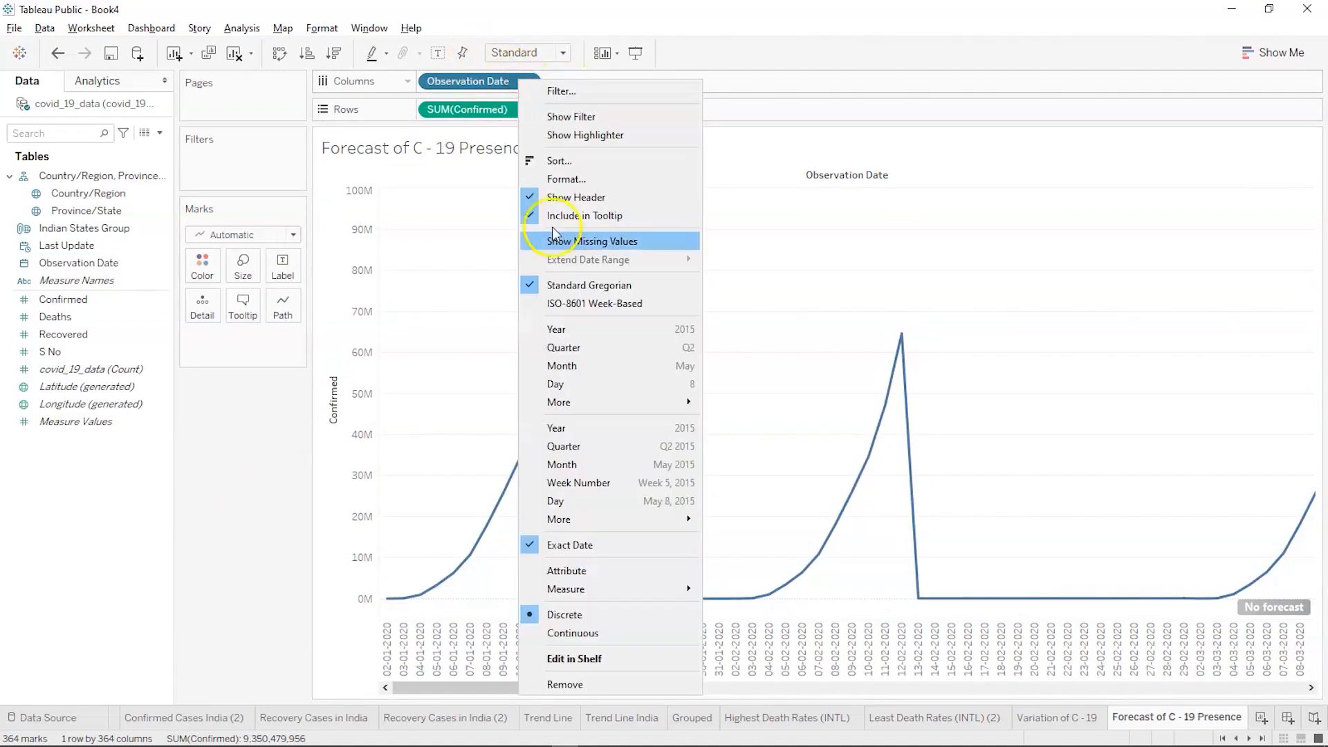
pyautogui.click(566, 501)
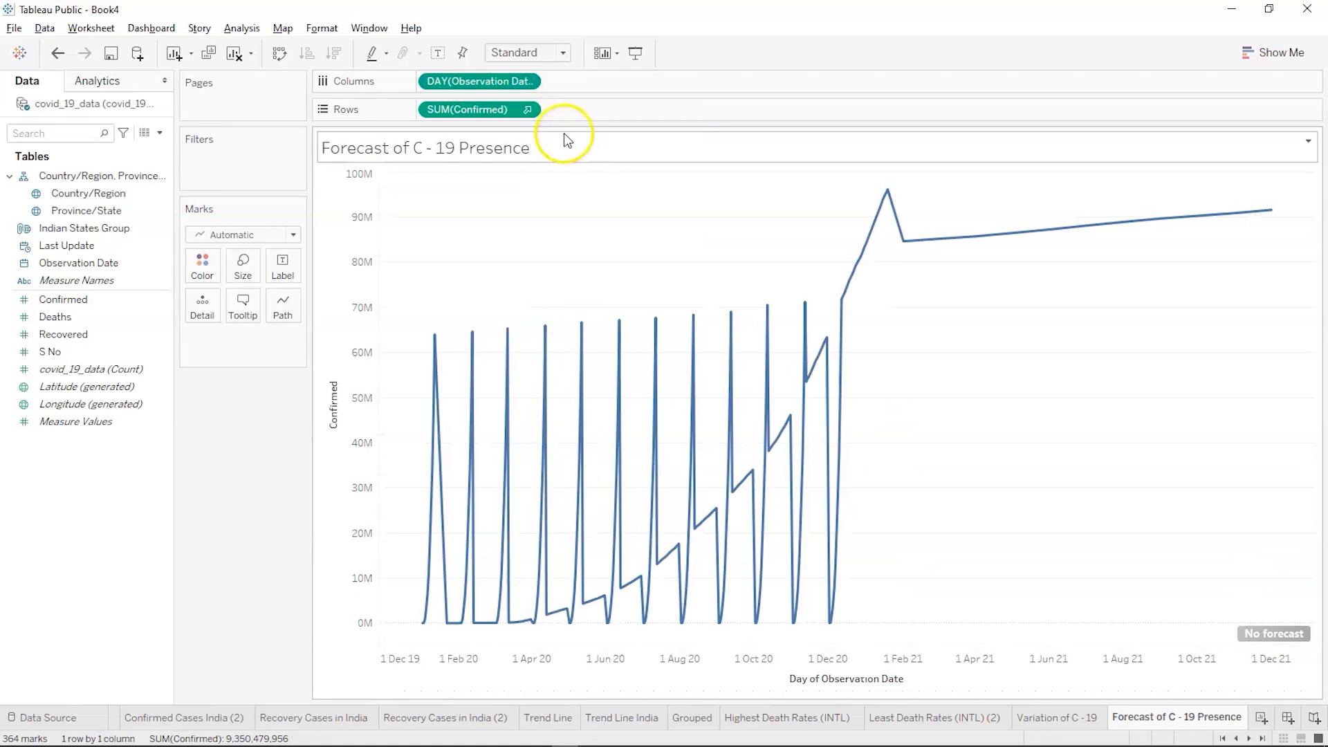
pyautogui.click(509, 82)
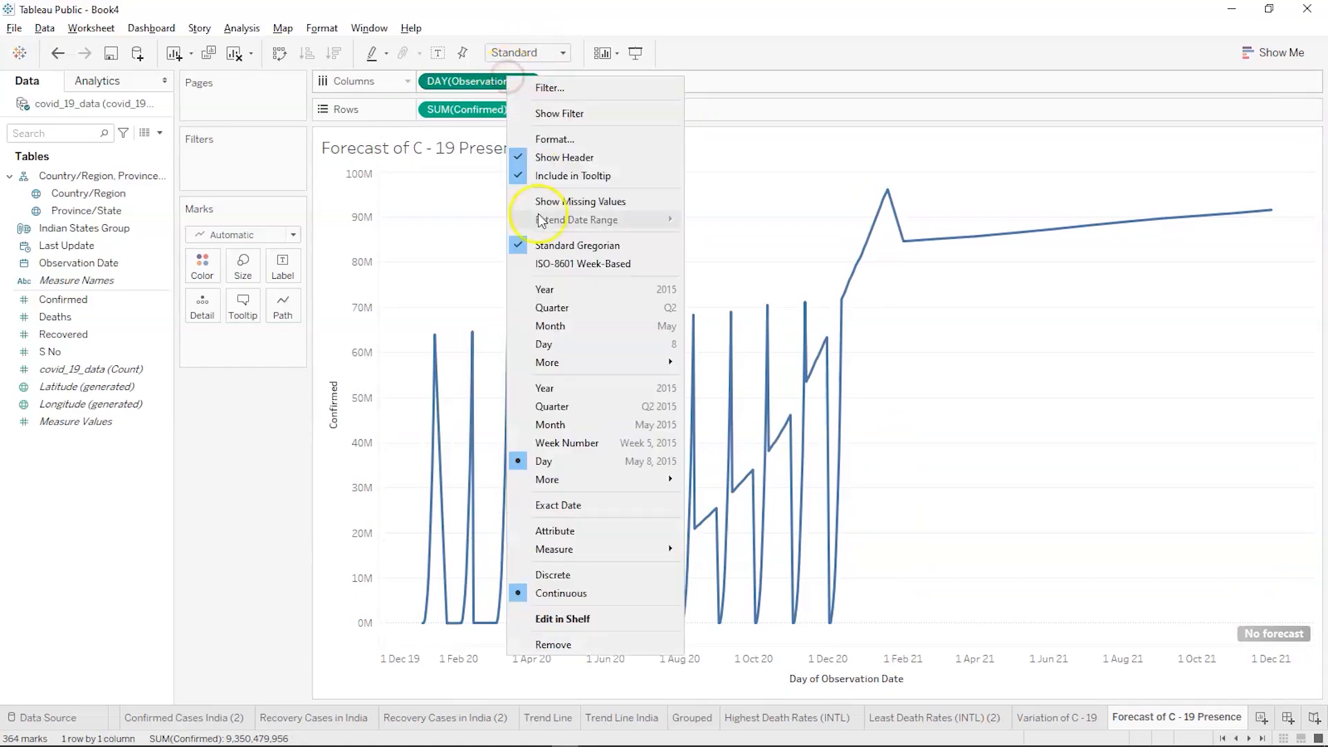
pyautogui.click(550, 391)
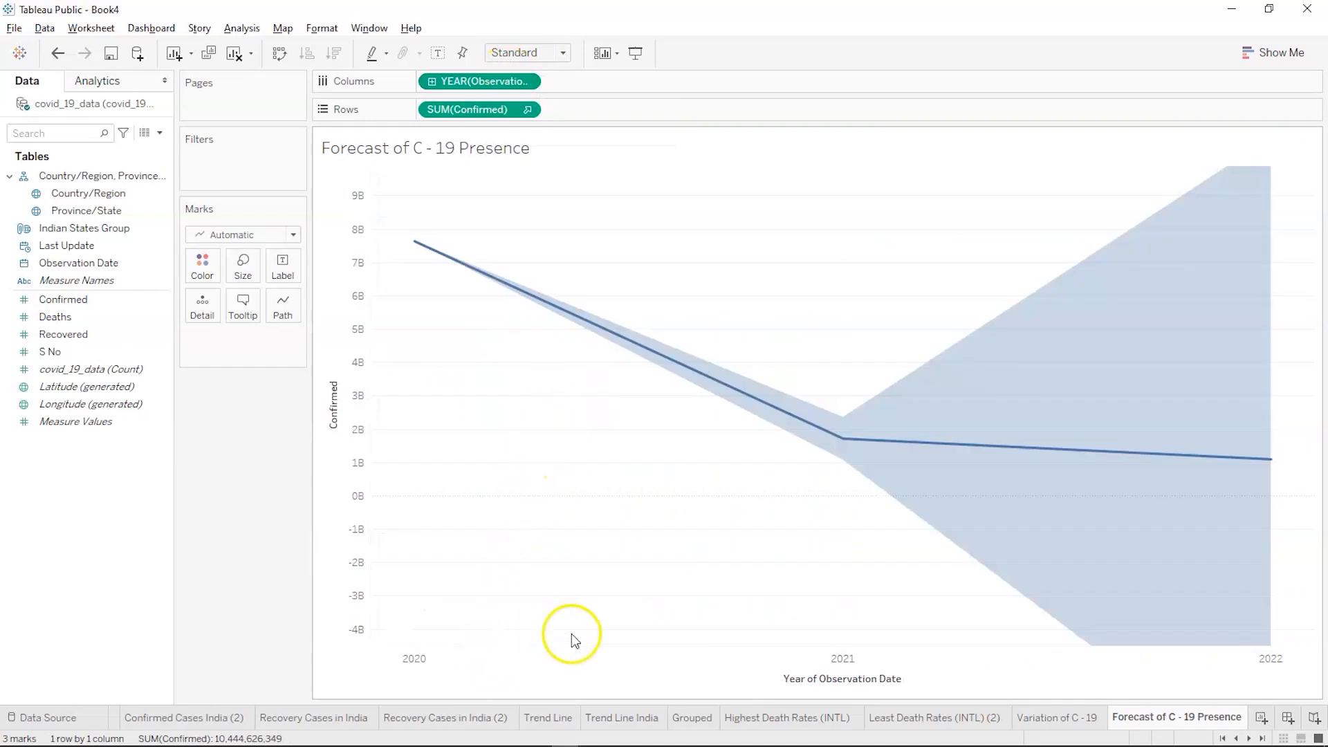
# Add a Forecast model to the confirmed cases line and inspect the 2020 actual value and the forecast estimates
pyautogui.click(116, 80)
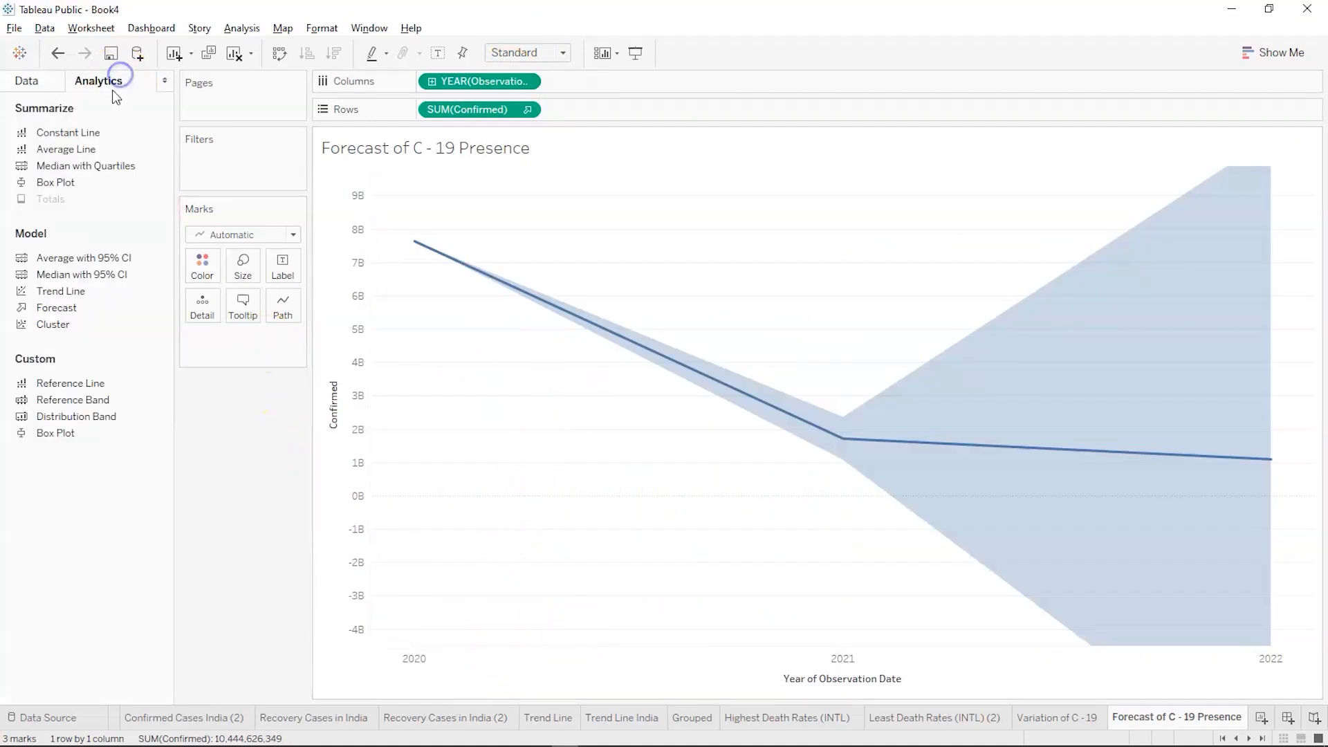
pyautogui.doubleClick(59, 308)
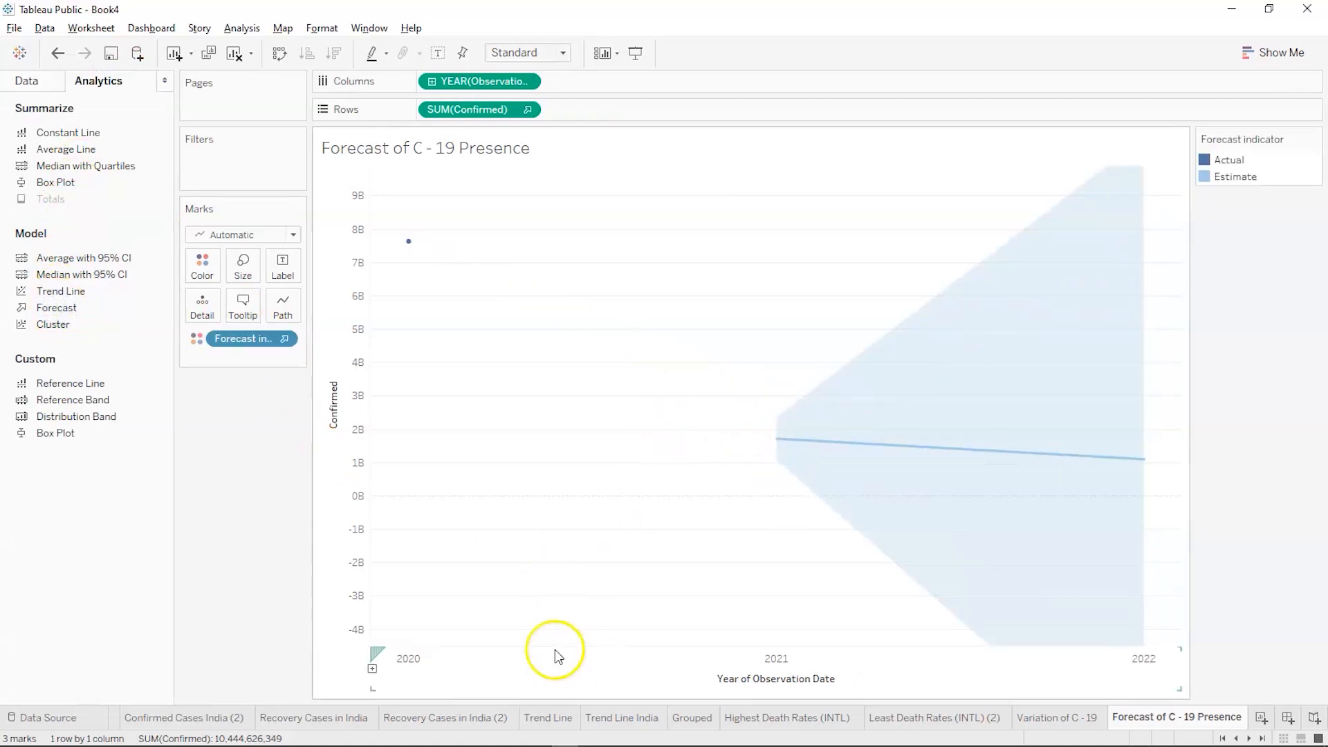
pyautogui.moveTo(409, 245)
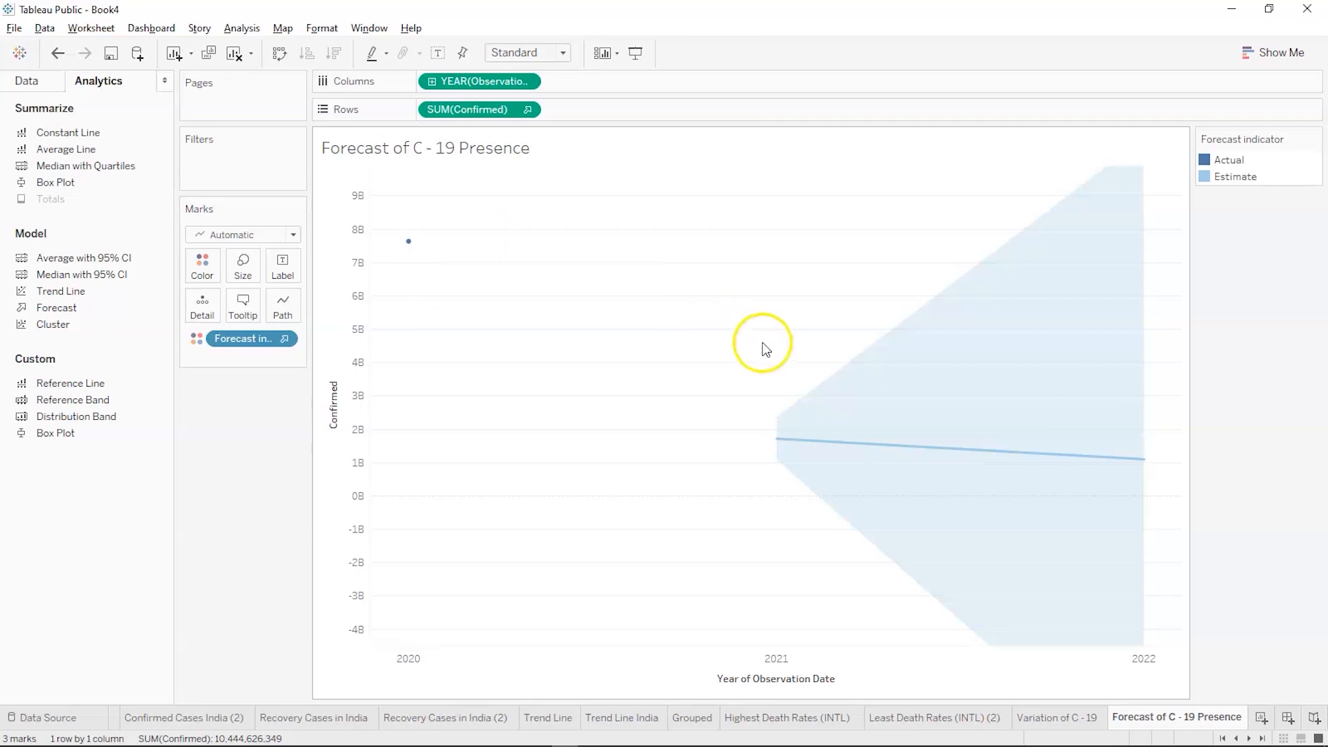
pyautogui.moveTo(776, 444)
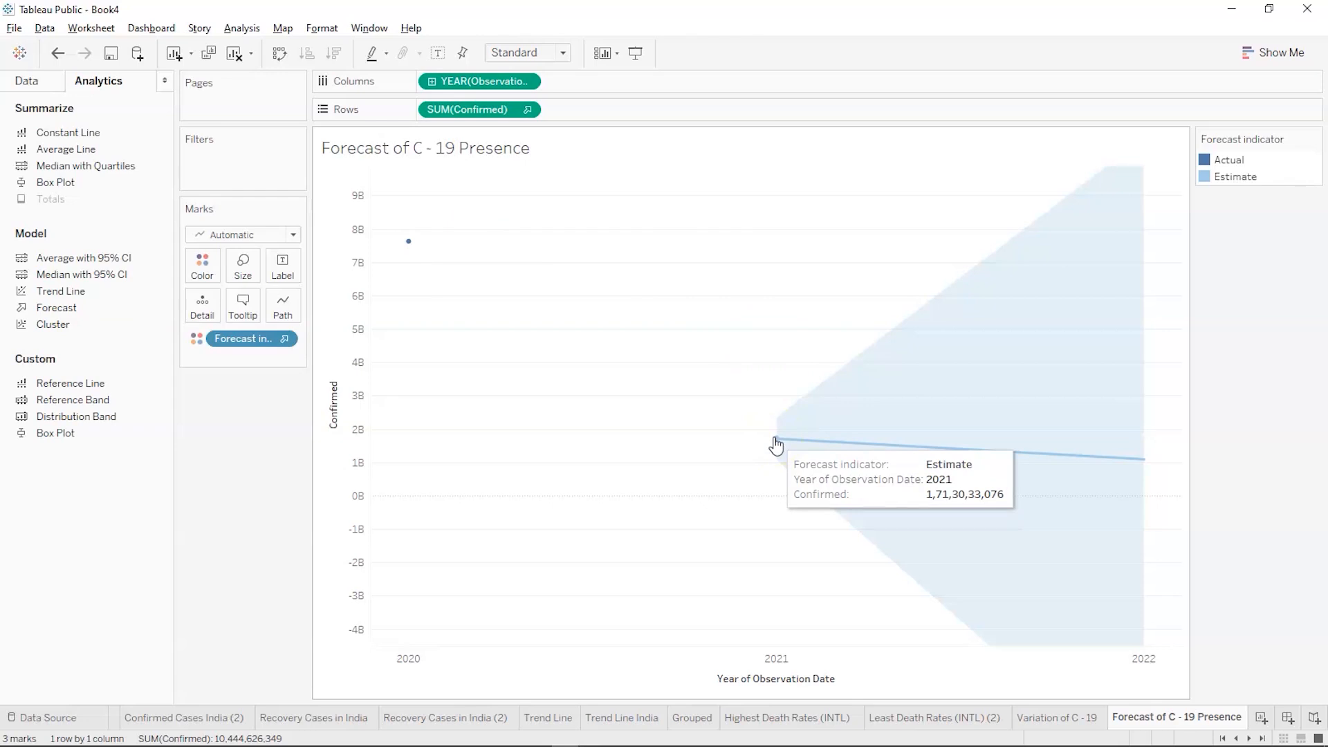
pyautogui.moveTo(1095, 454)
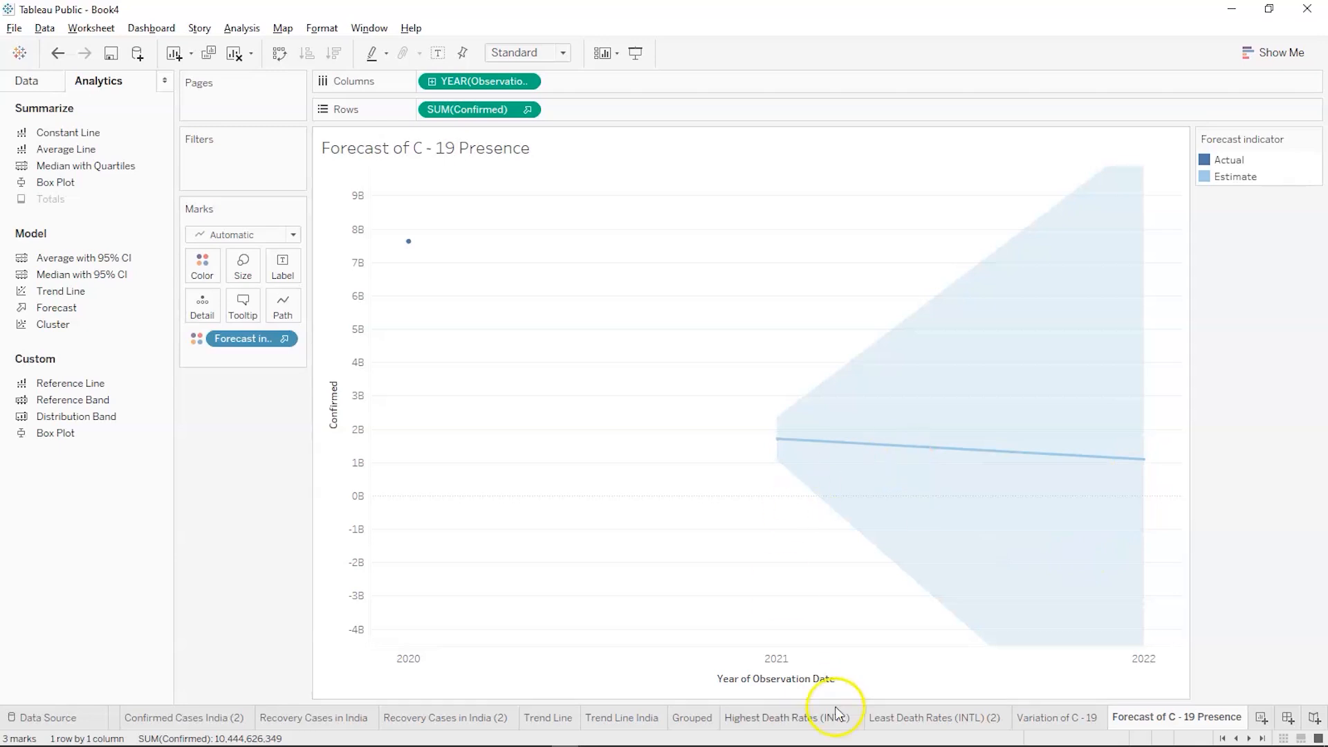
# Try the step and jump line types for the forecast line, and set it back to linear
pyautogui.click(282, 315)
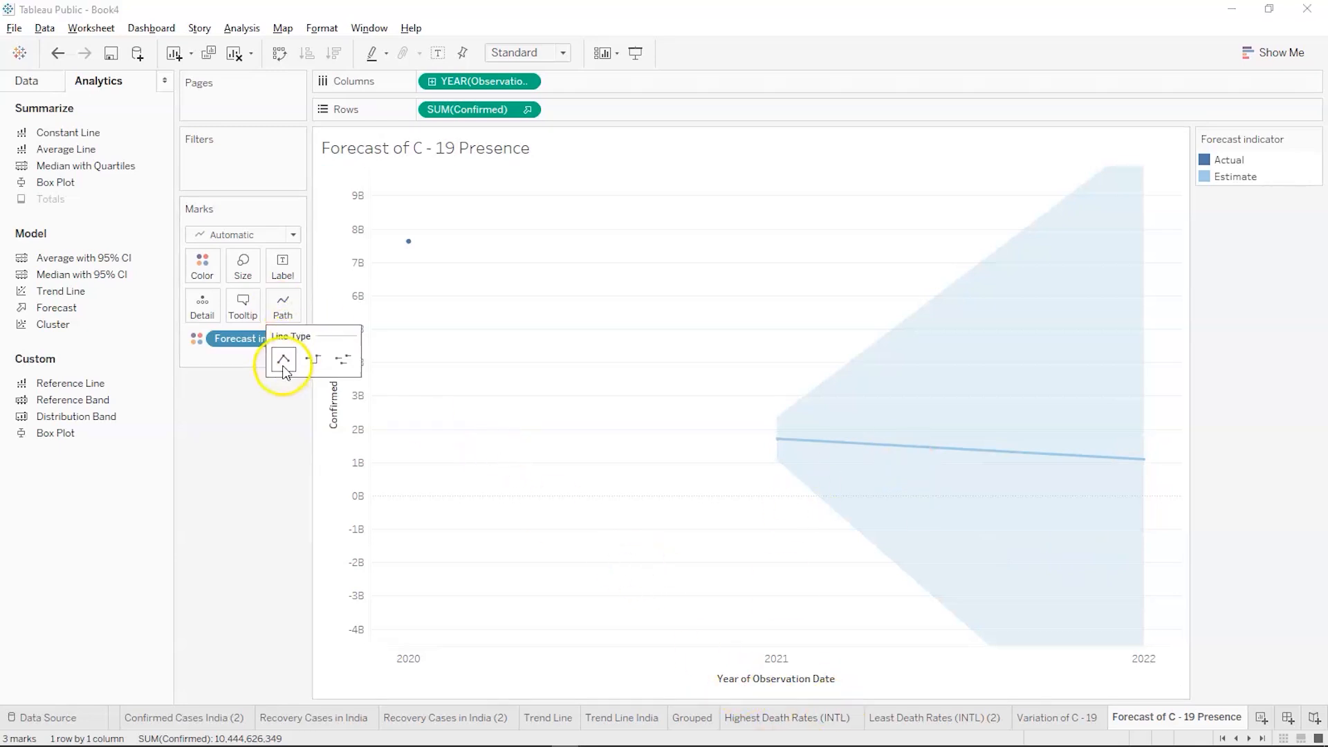
pyautogui.click(315, 360)
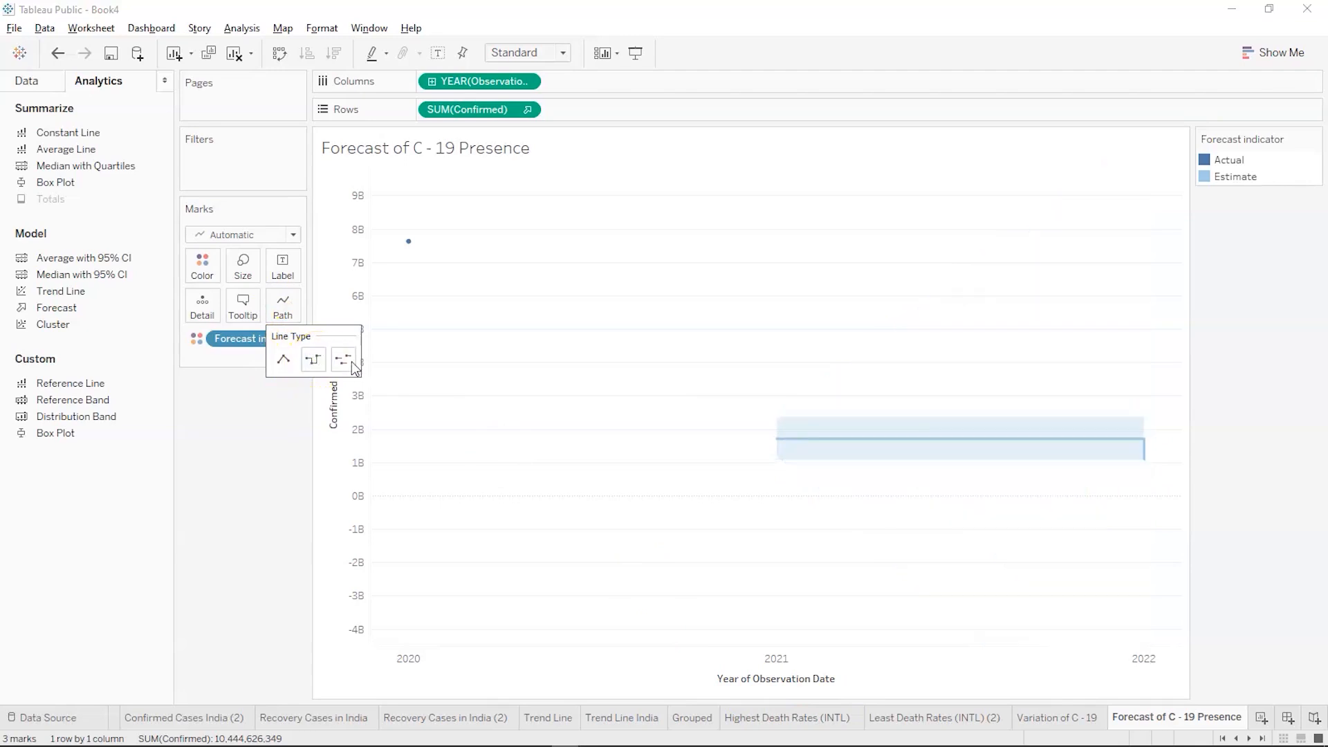
pyautogui.click(342, 361)
pyautogui.click(285, 360)
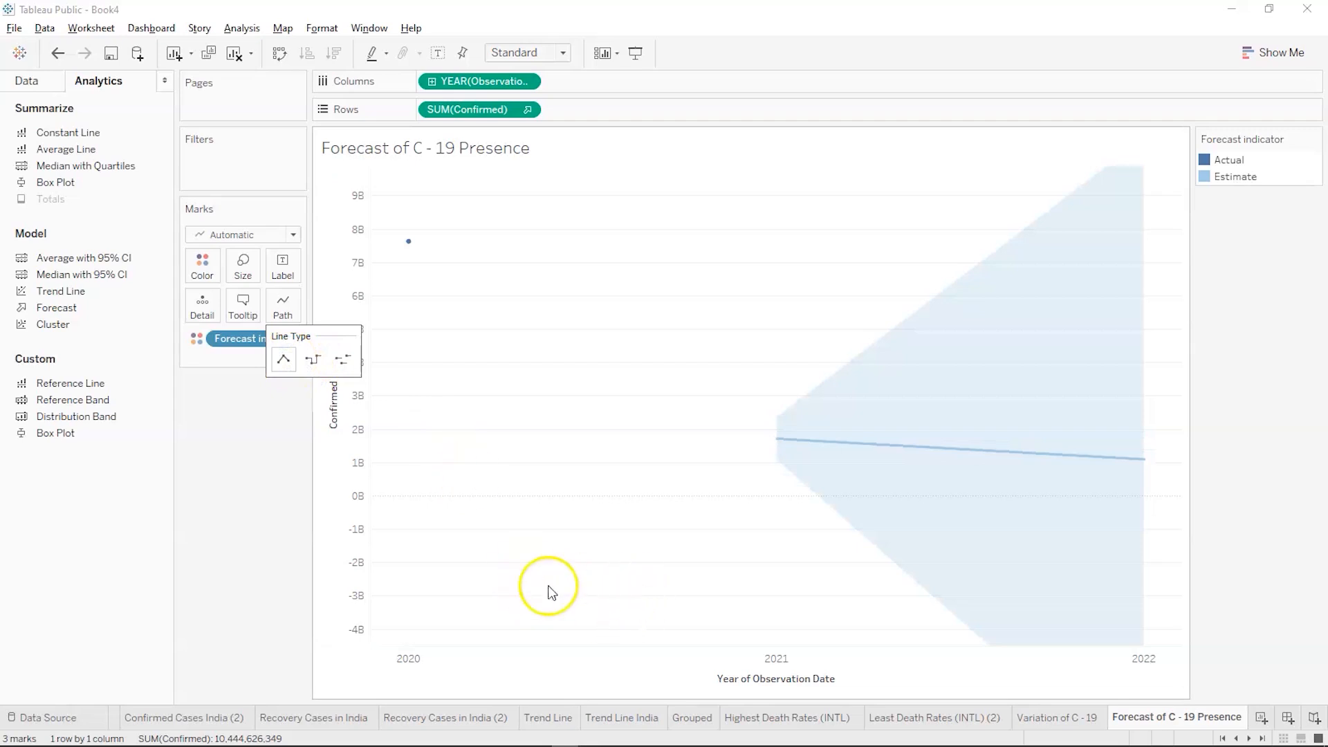
pyautogui.click(251, 555)
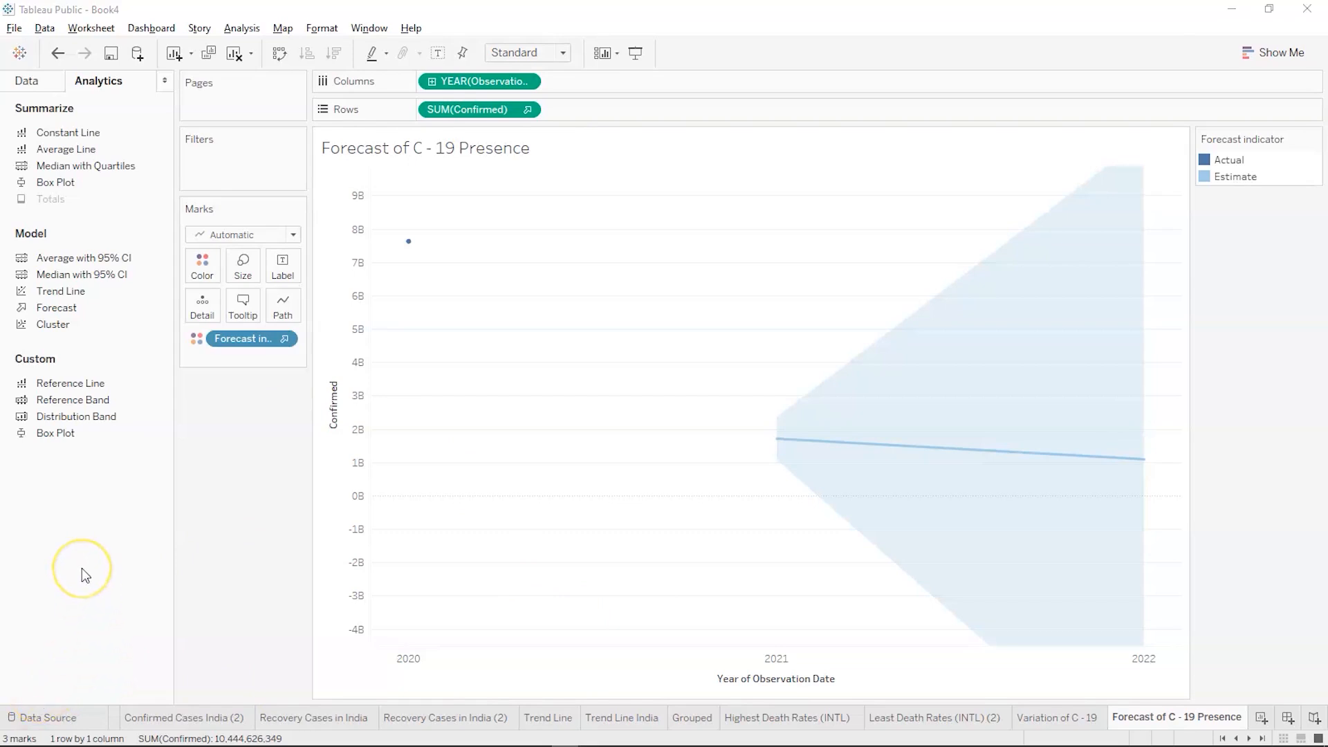
# Switch to the presentation slide to check the list of COVID-19 analysis questions, and return to Tableau
pyautogui.hotkey('alt', 'Tab')
pyautogui.press('Tab')
pyautogui.press('Tab')
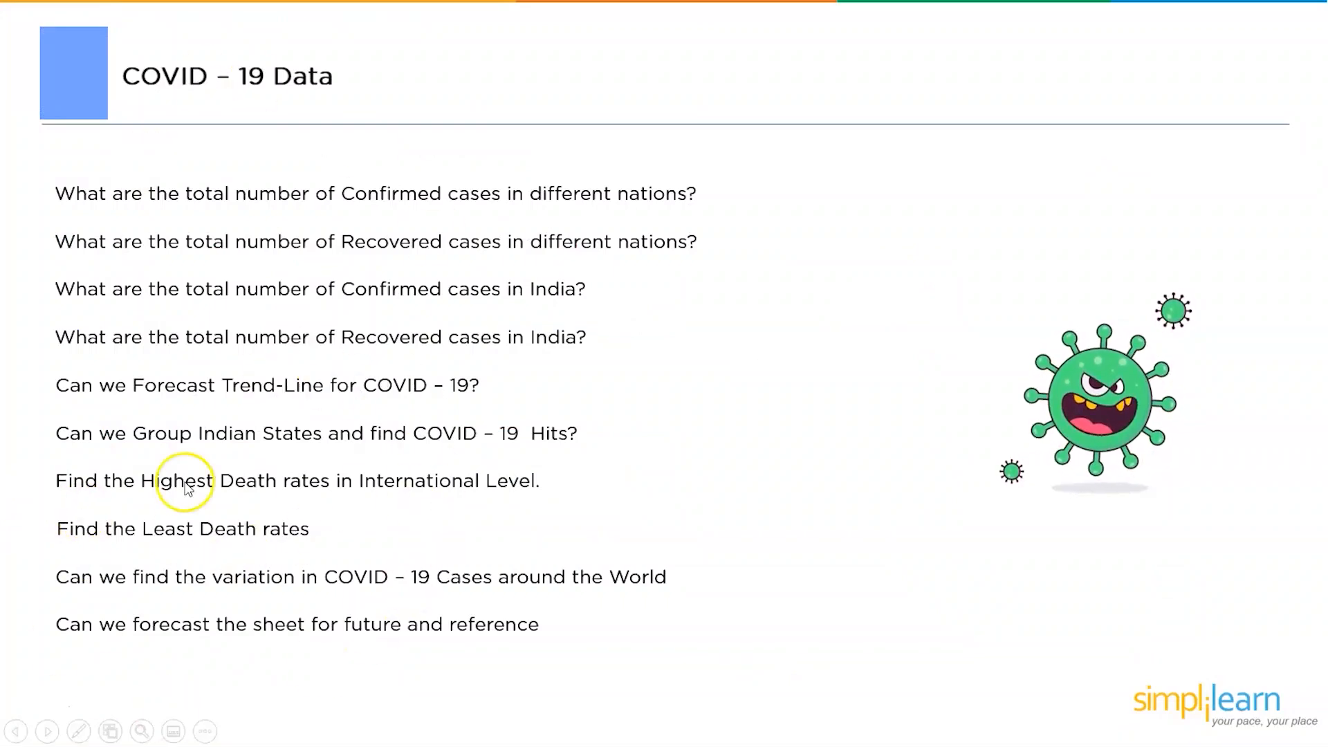
pyautogui.hotkey('alt', 'Tab')
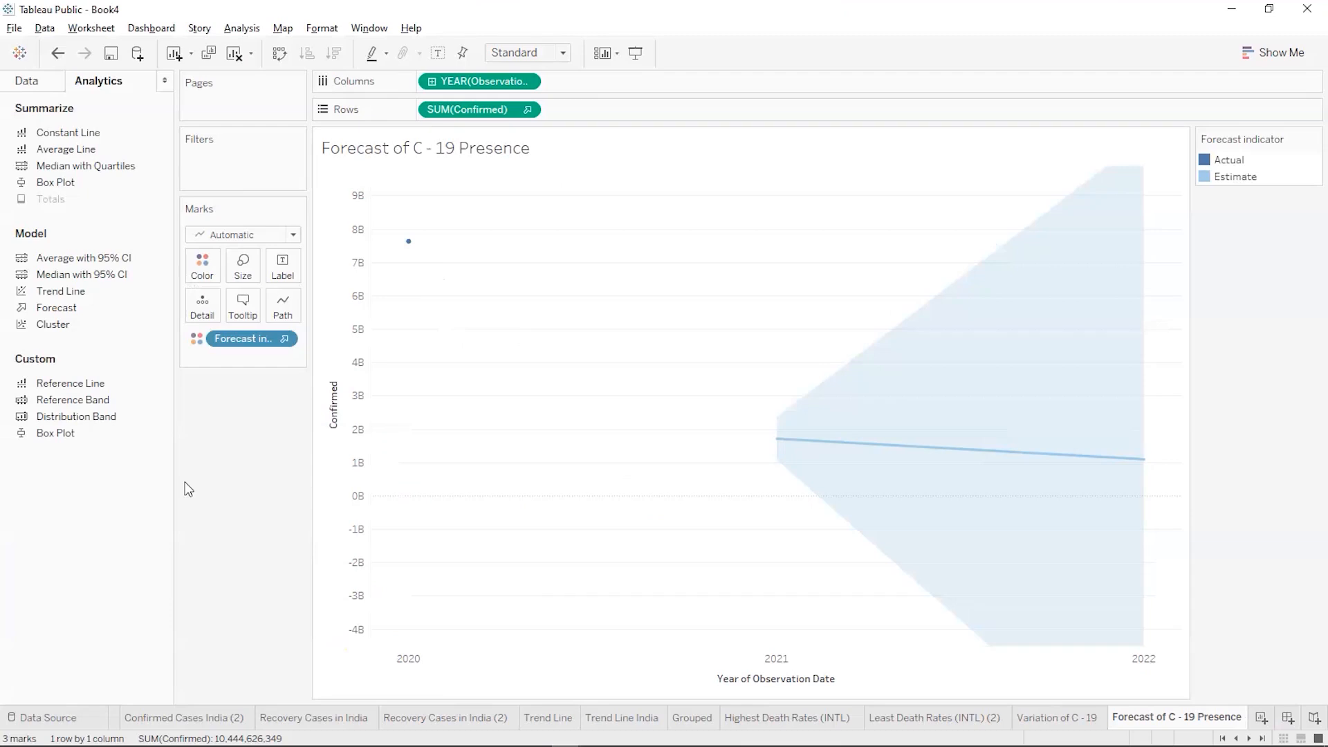
# Add a new dashboard and set its size range to a 1320 px width and a 760 px maximum height
pyautogui.click(1288, 720)
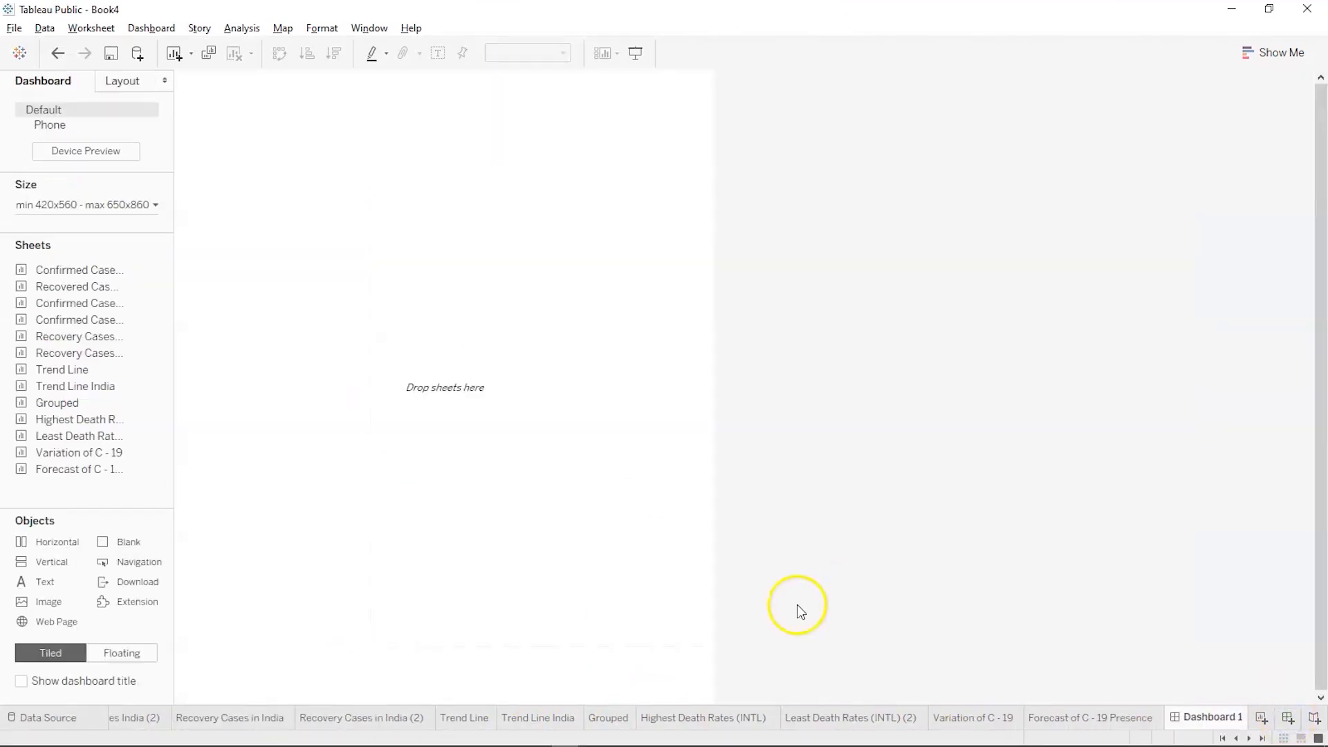
pyautogui.click(111, 206)
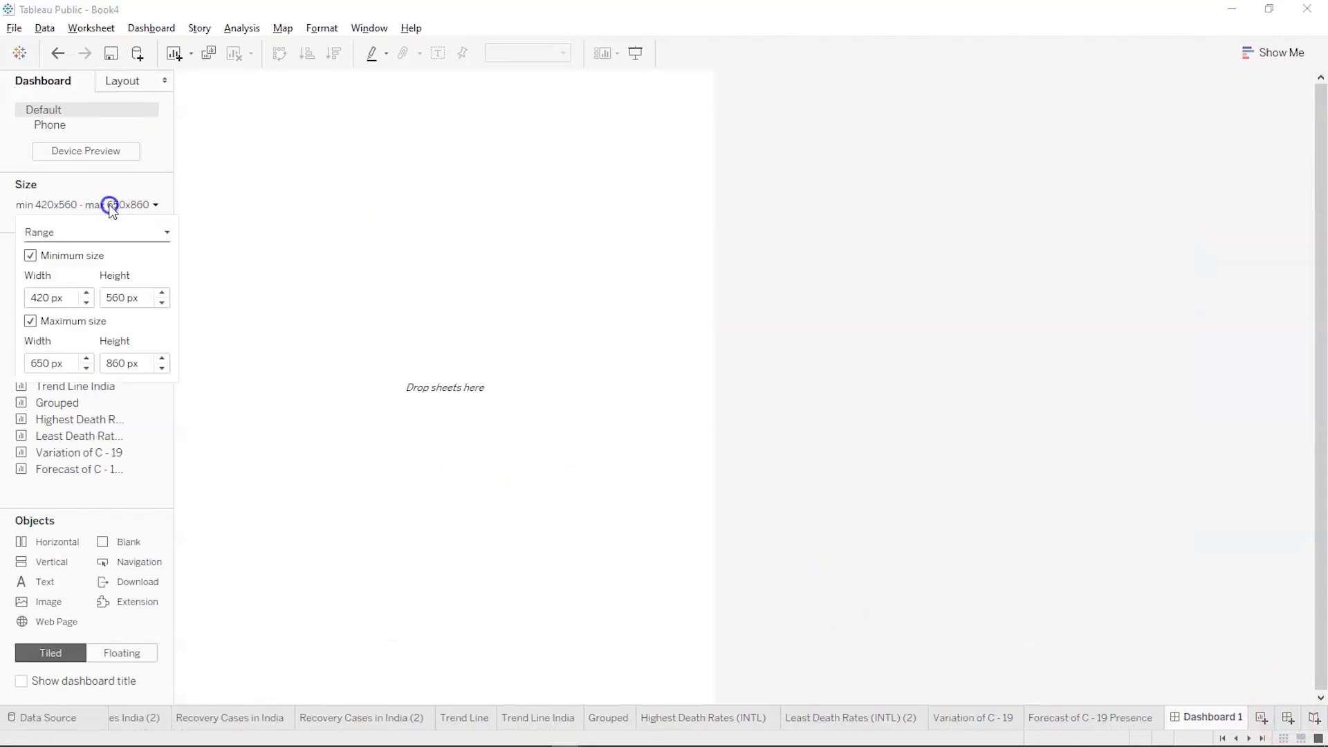
pyautogui.click(88, 293)
pyautogui.click(88, 293)
pyautogui.click(87, 293)
pyautogui.click(87, 294)
pyautogui.click(88, 293)
pyautogui.click(88, 293)
pyautogui.click(88, 293)
pyautogui.click(86, 293)
pyautogui.click(86, 293)
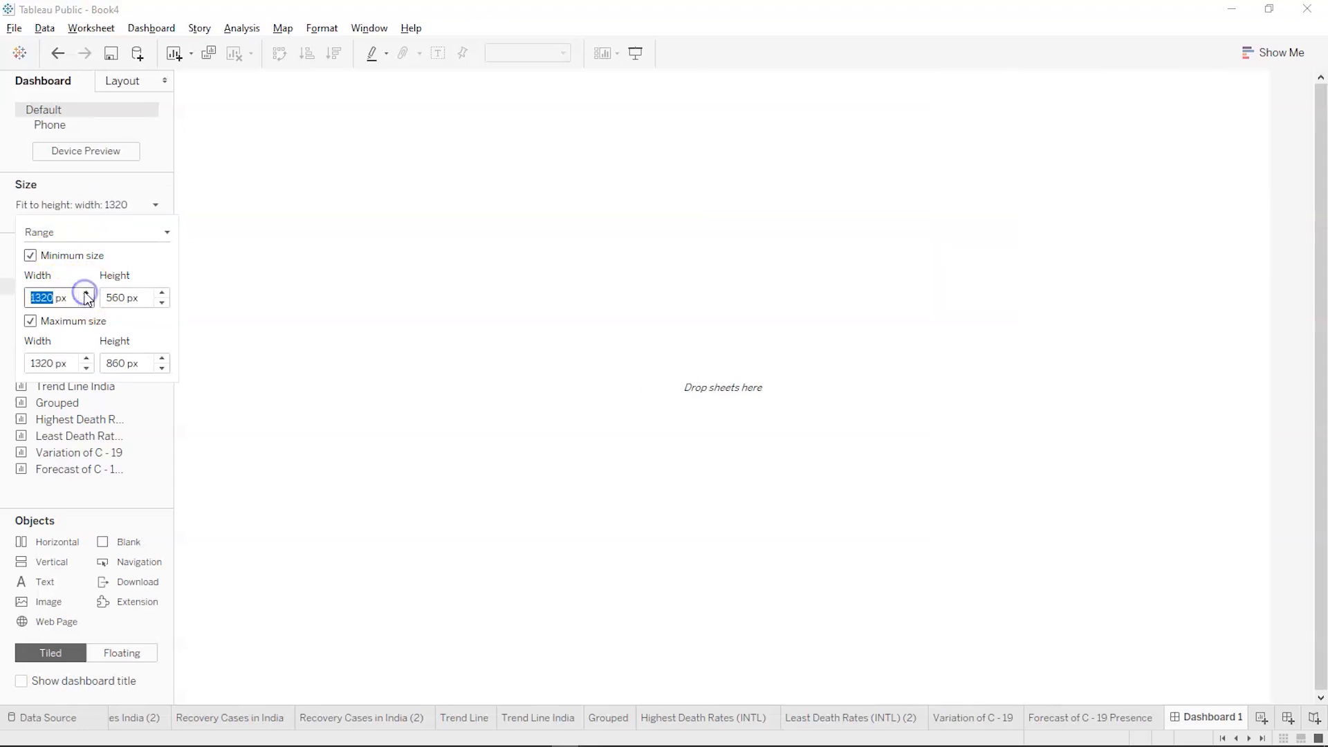
pyautogui.click(161, 368)
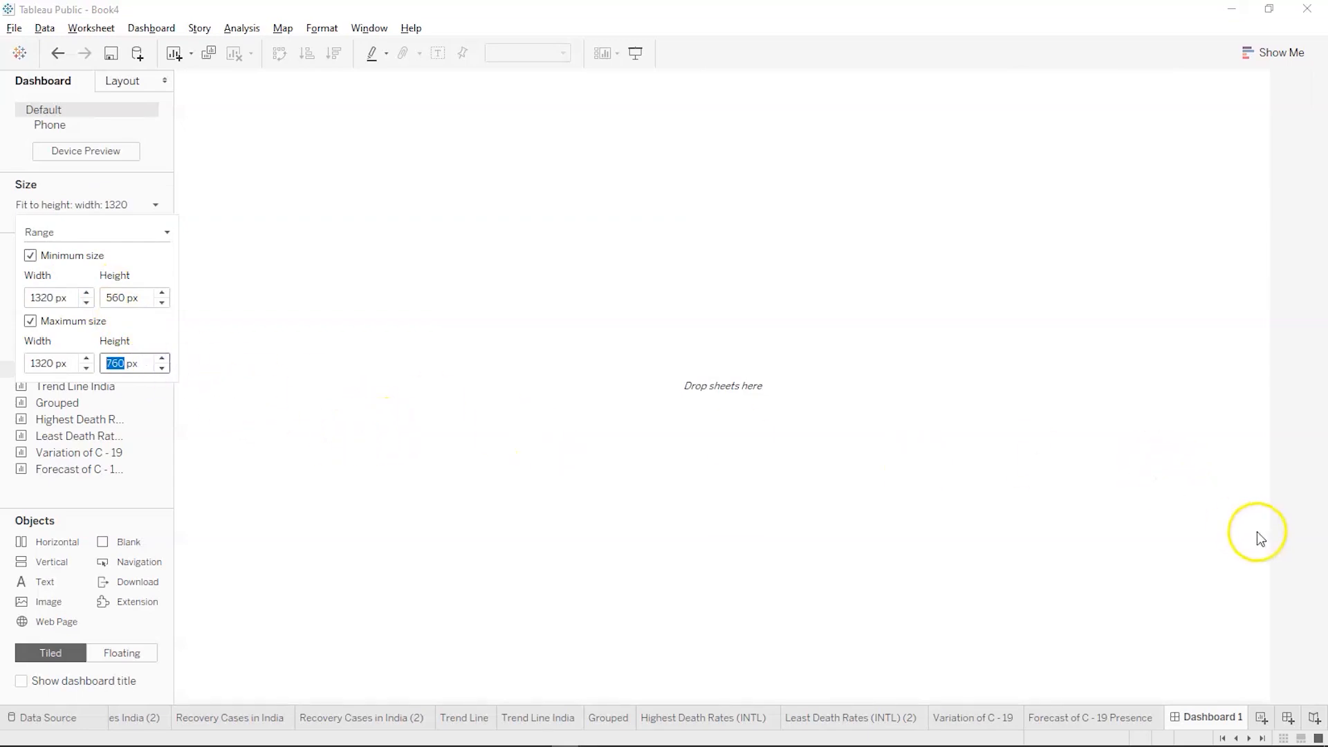
pyautogui.click(1301, 538)
# Place the Confirmed Cases (INTL) and Recovered Cases (INTL) sheets on the dashboard
pyautogui.moveTo(84, 287)
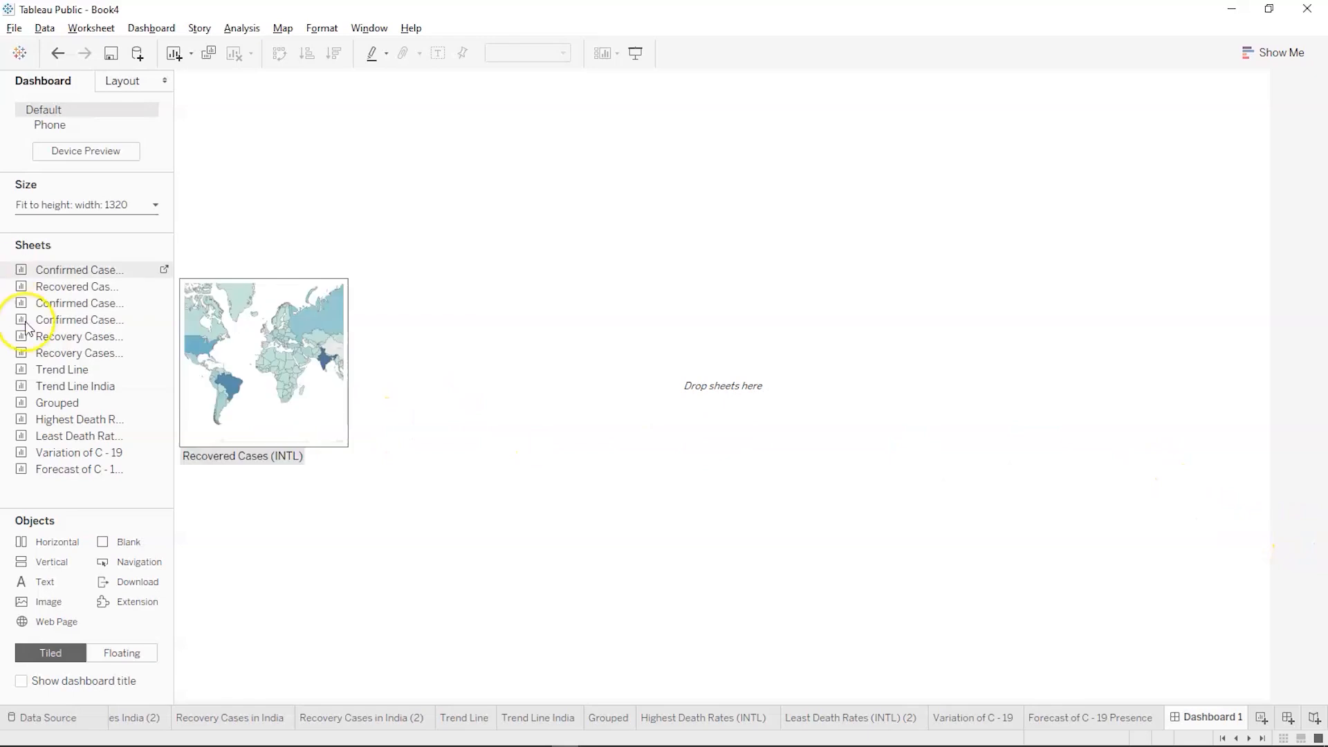
pyautogui.moveTo(83, 275); pyautogui.dragTo(280, 264)
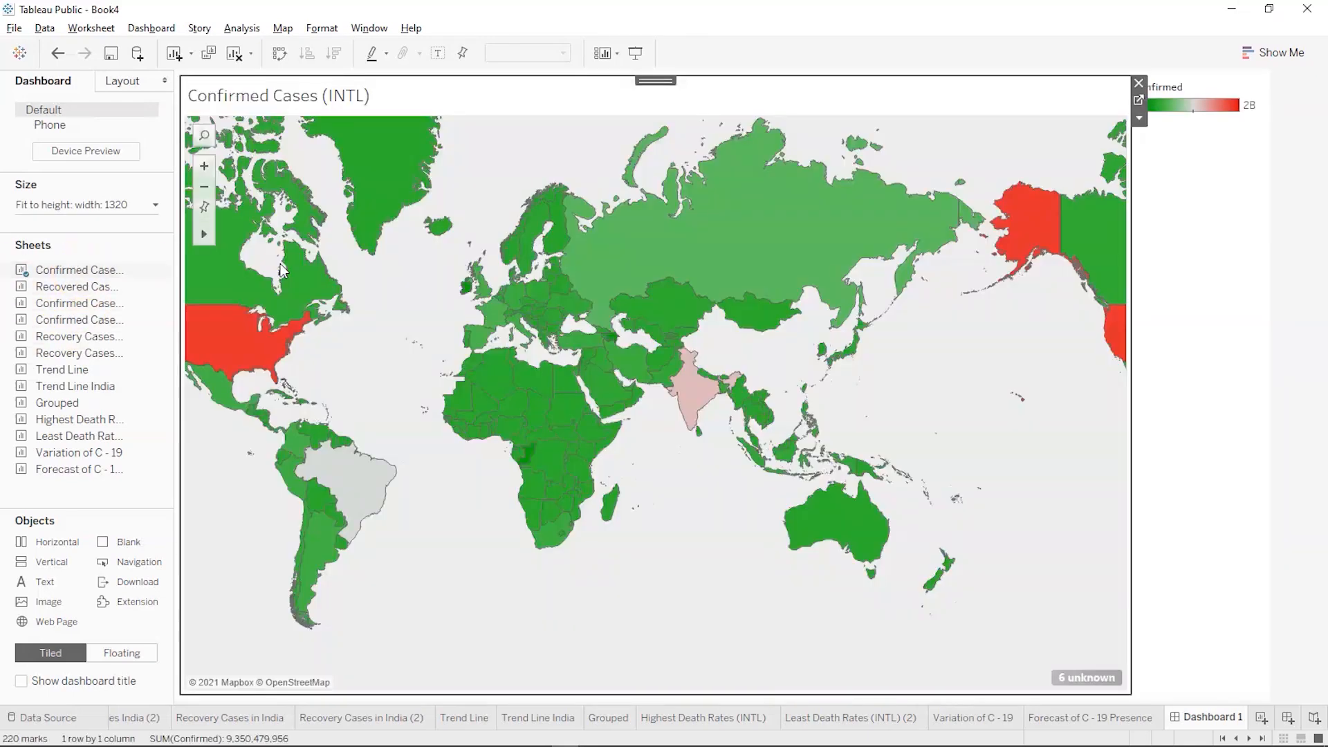
pyautogui.moveTo(70, 298)
pyautogui.moveTo(70, 286); pyautogui.dragTo(415, 415)
# Rearrange the two maps so that Confirmed Cases (INTL) is stacked above Recovered Cases (INTL)
pyautogui.moveTo(418, 477); pyautogui.dragTo(630, 294)
pyautogui.click(629, 287)
pyautogui.click(601, 114)
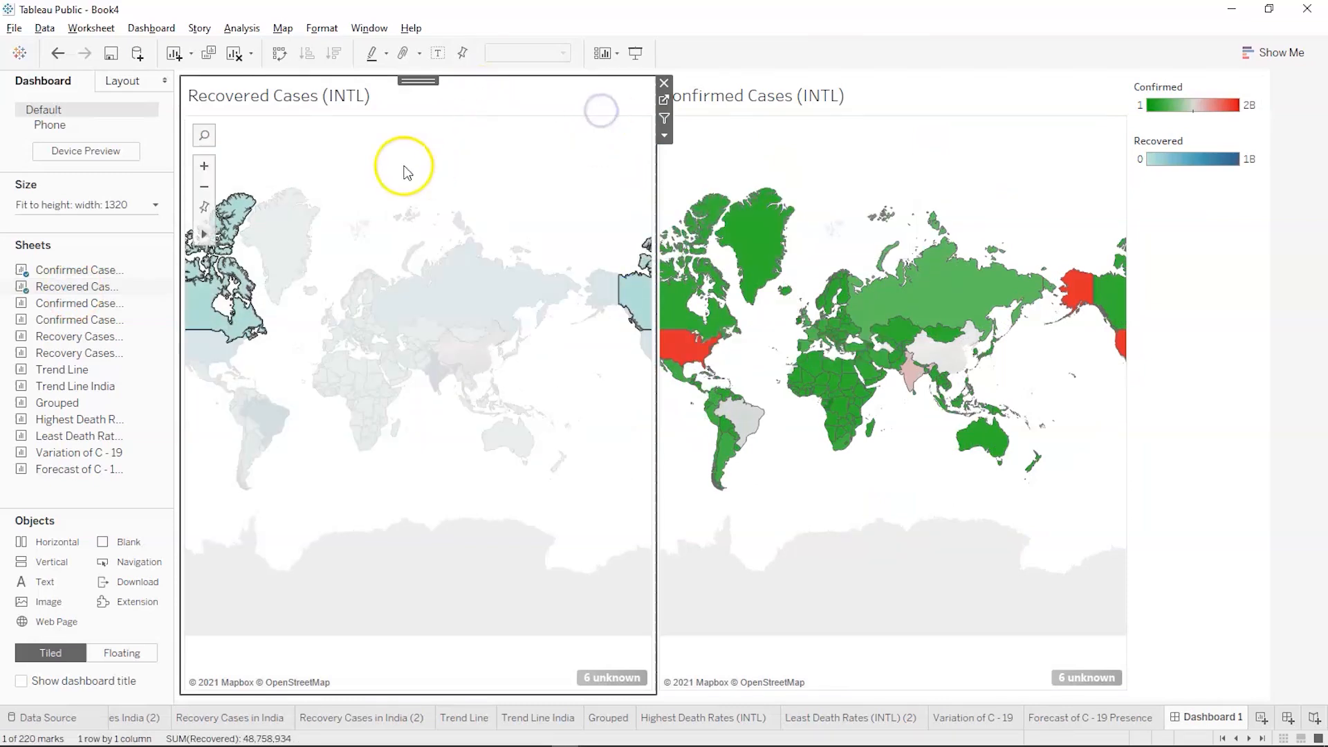
pyautogui.click(356, 140)
pyautogui.moveTo(404, 84); pyautogui.dragTo(715, 119)
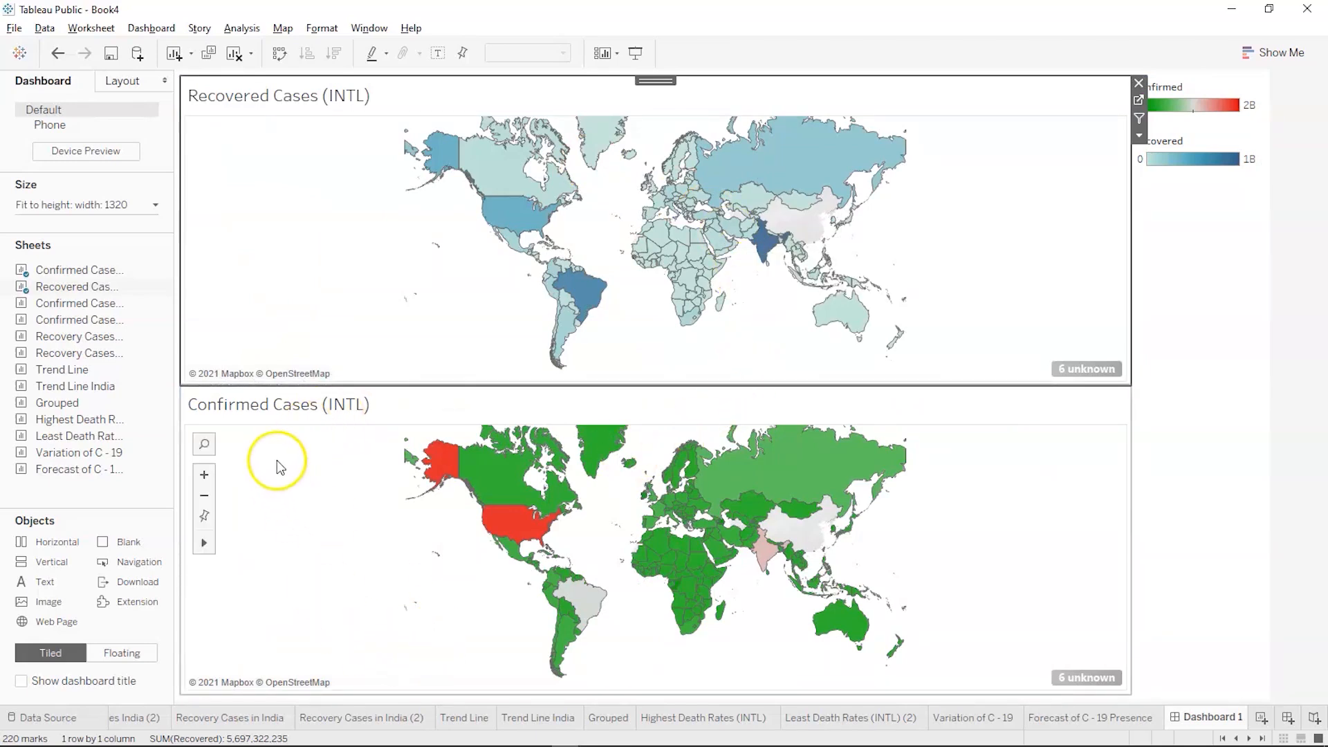
pyautogui.click(447, 406)
pyautogui.moveTo(650, 380); pyautogui.dragTo(668, 137)
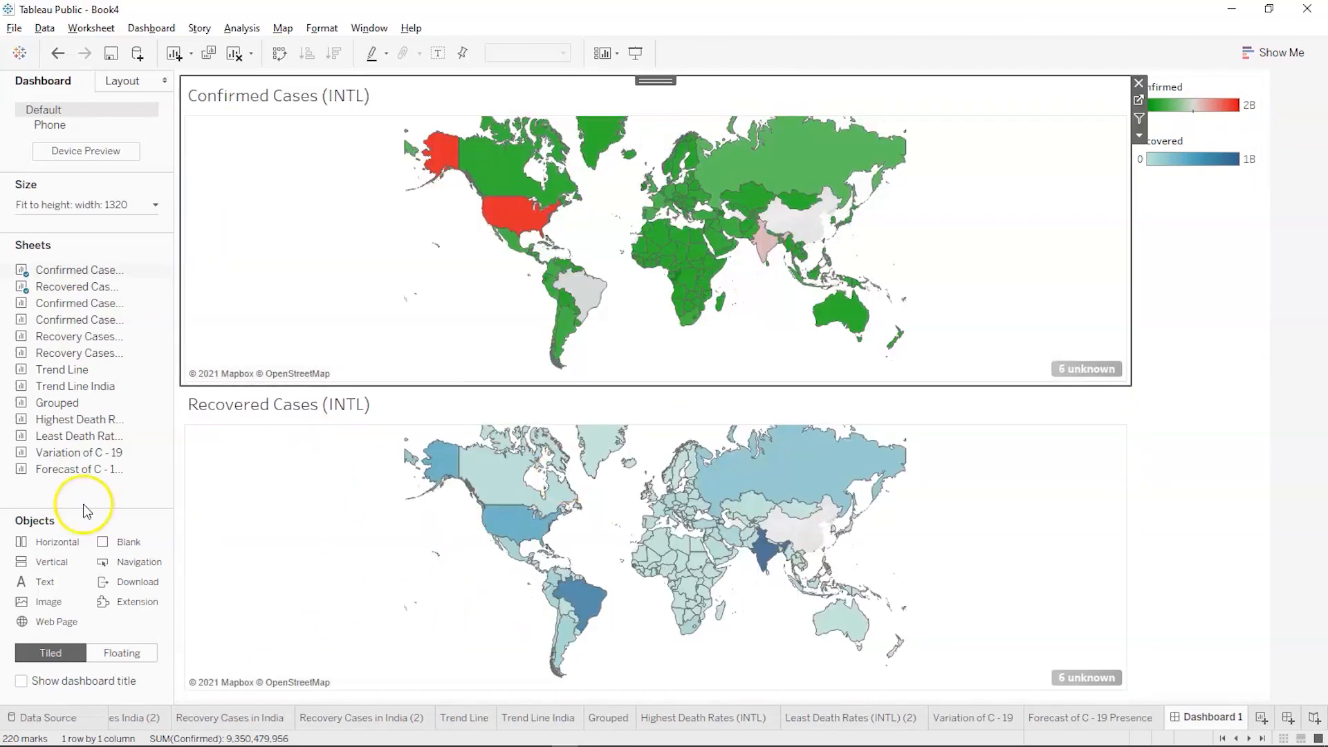
# Place the Trend Line sheet on the dashboard to the right of the Confirmed Cases (INTL) map
pyautogui.moveTo(56, 341)
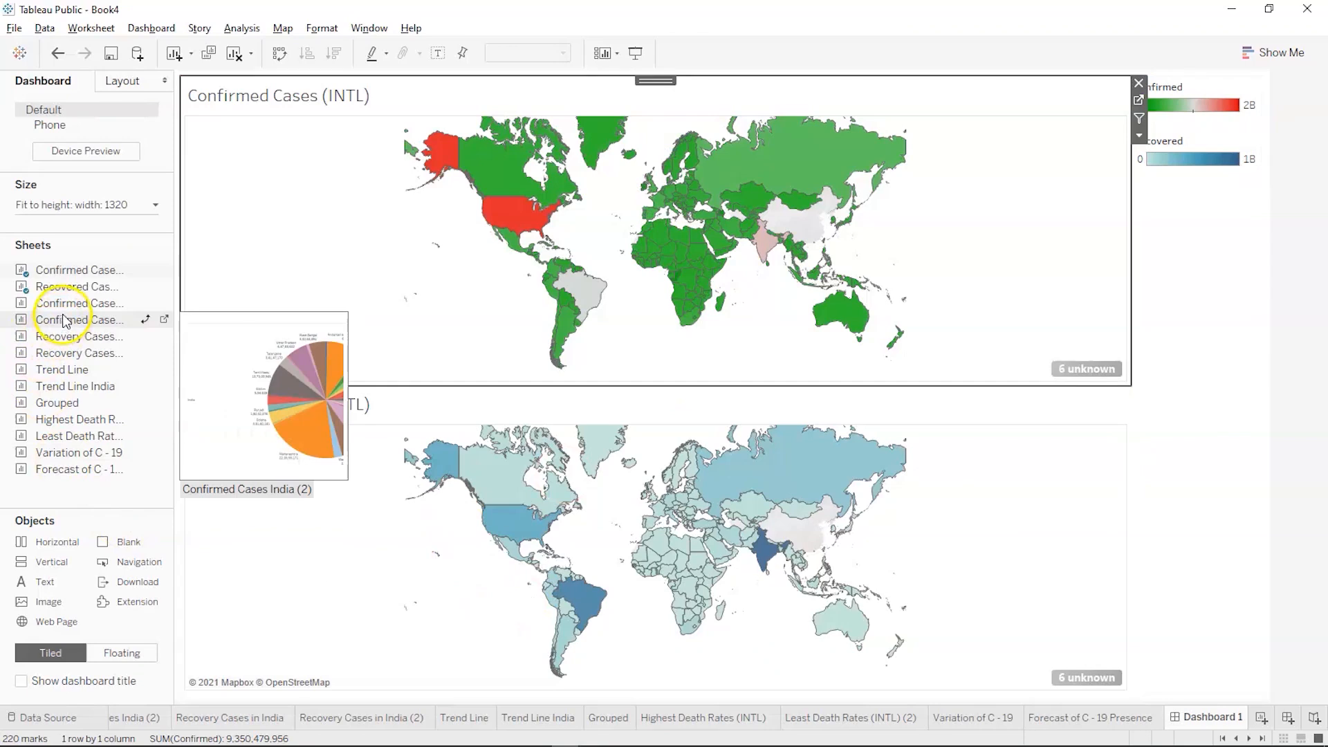
pyautogui.moveTo(77, 372)
pyautogui.moveTo(77, 374); pyautogui.dragTo(757, 242)
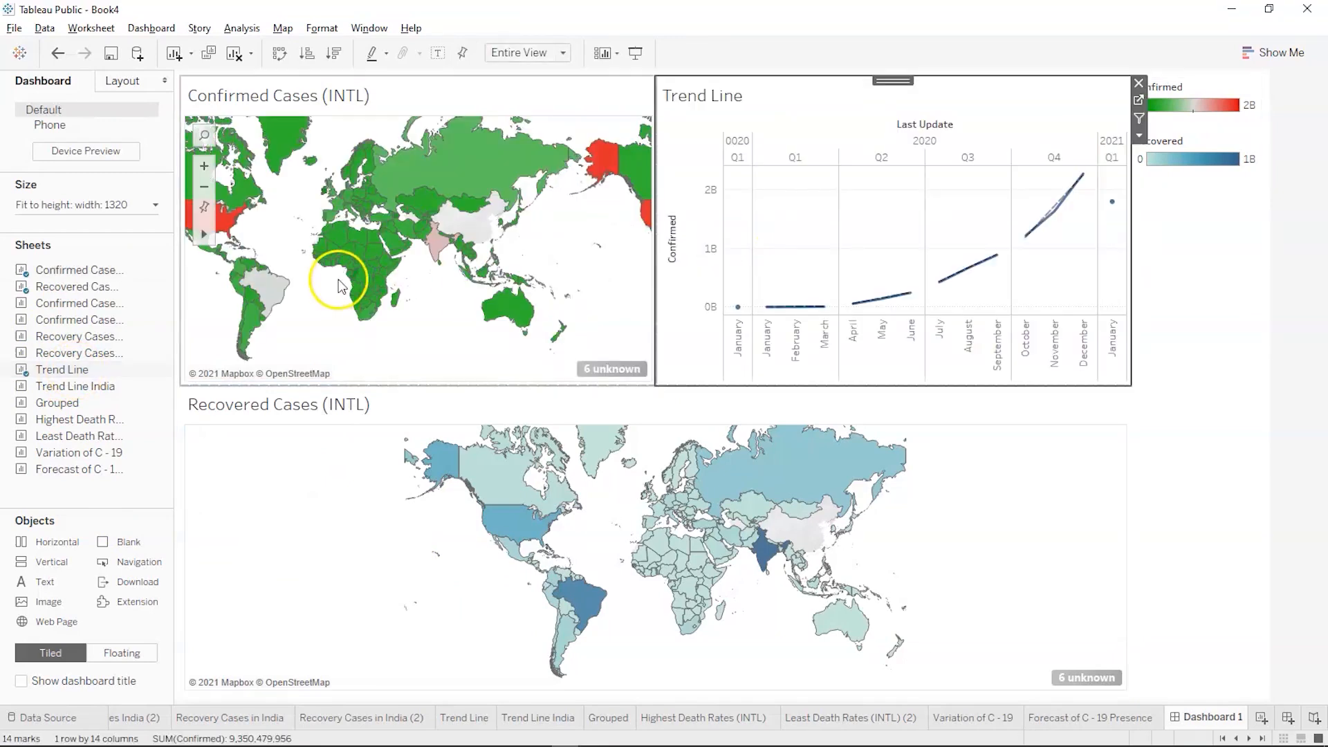
# Try placing the Highest Death Rates (INTL) sheet to the right of the Recovered Cases (INTL) map
pyautogui.moveTo(57, 424)
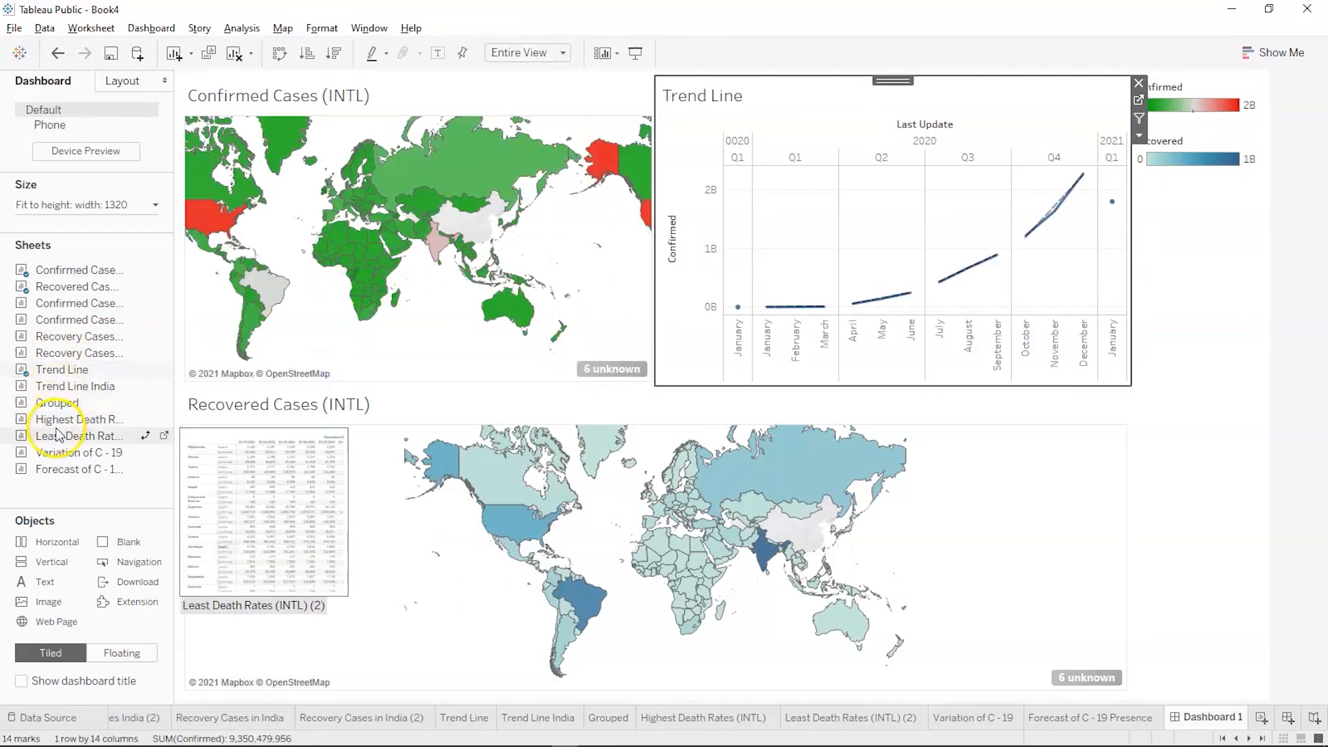
pyautogui.moveTo(109, 417); pyautogui.dragTo(1016, 495)
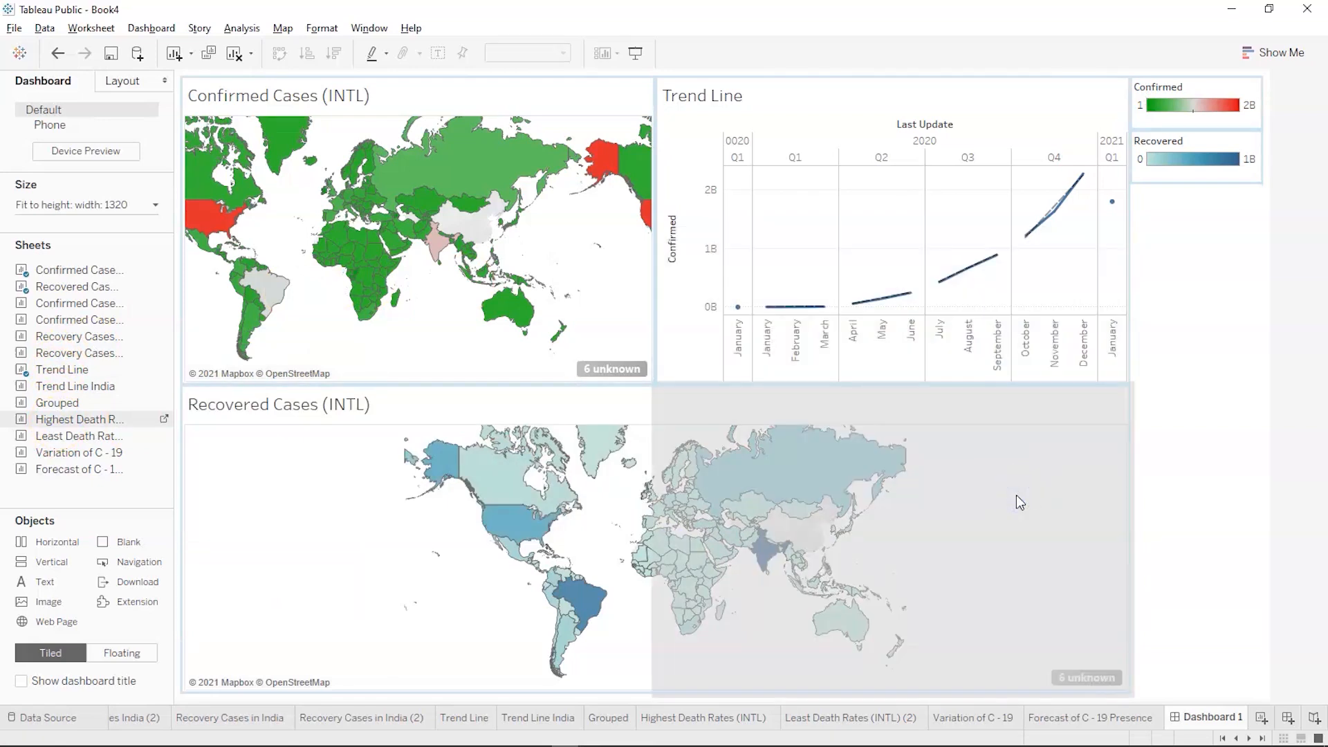
pyautogui.moveTo(715, 564); pyautogui.dragTo(749, 509)
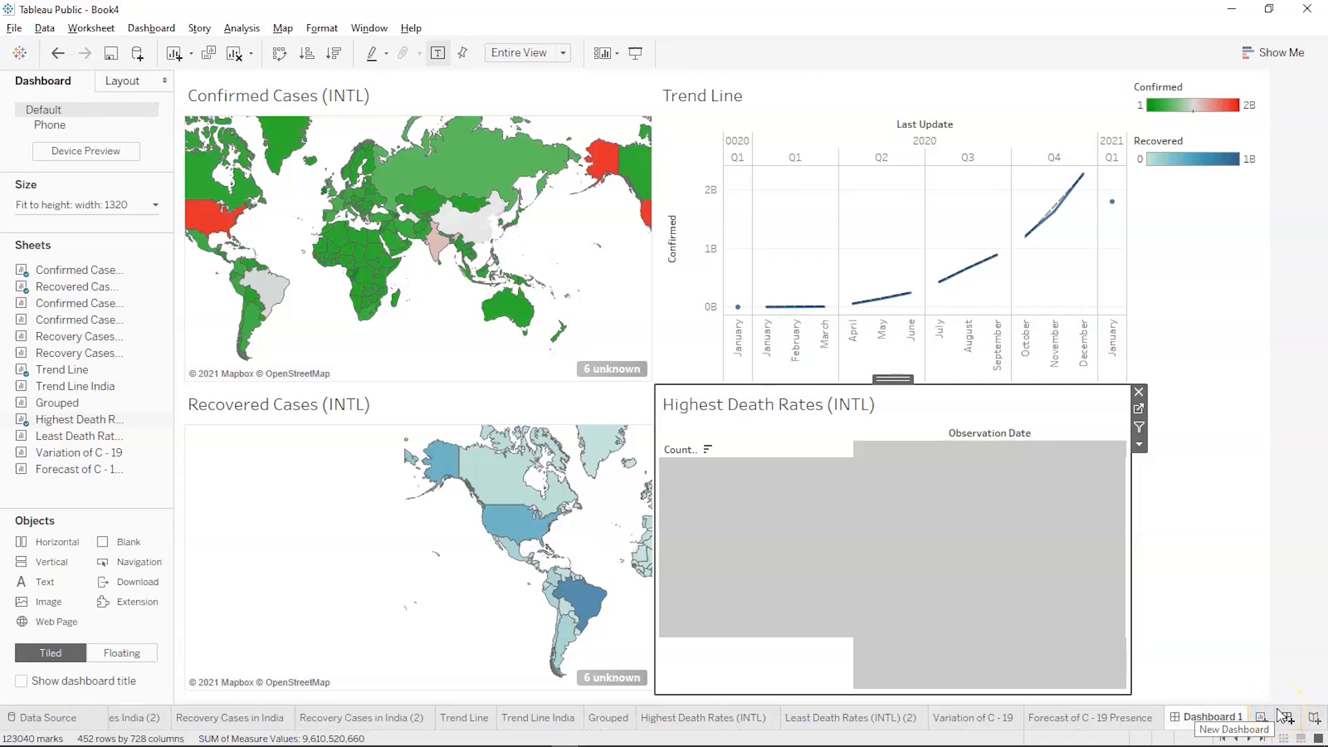
pyautogui.click(1119, 598)
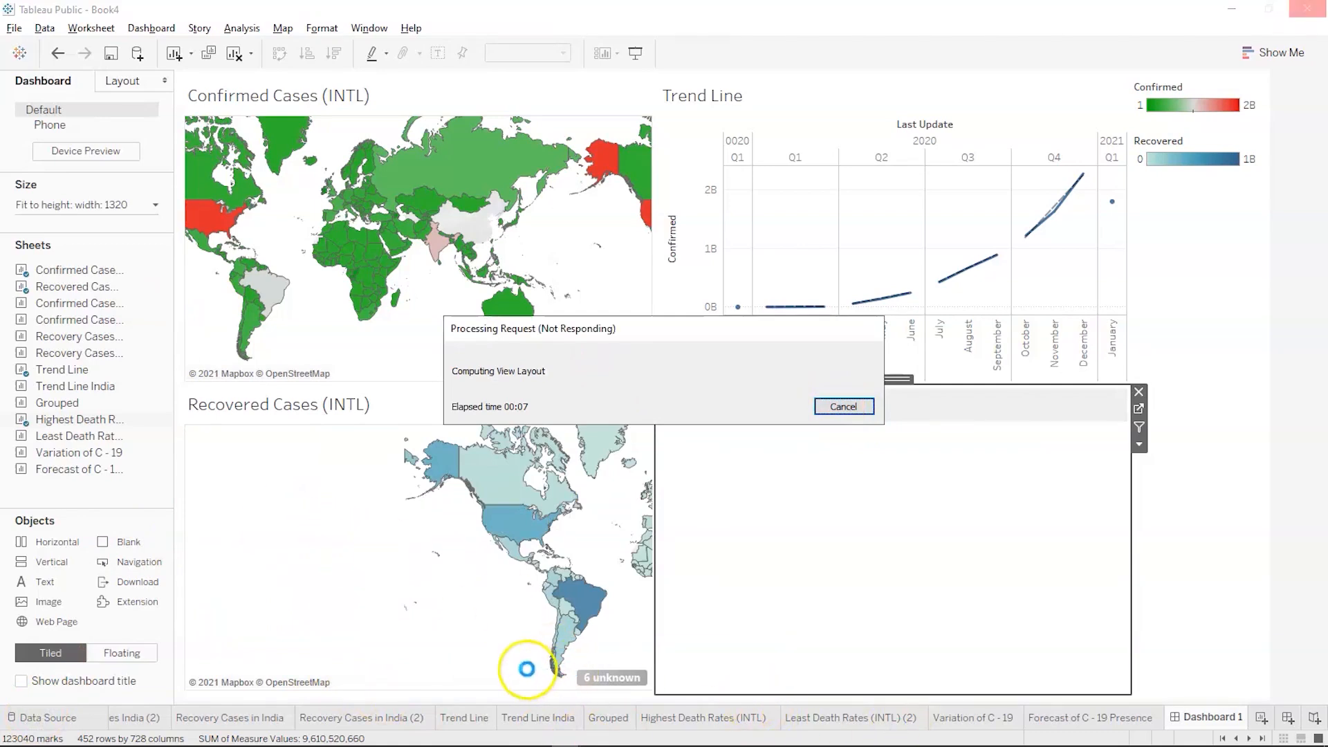
# Examine the Highest Death Rates (INTL) sheet and its Measure Names filter options, and return to Dashboard 1
pyautogui.moveTo(973, 745)
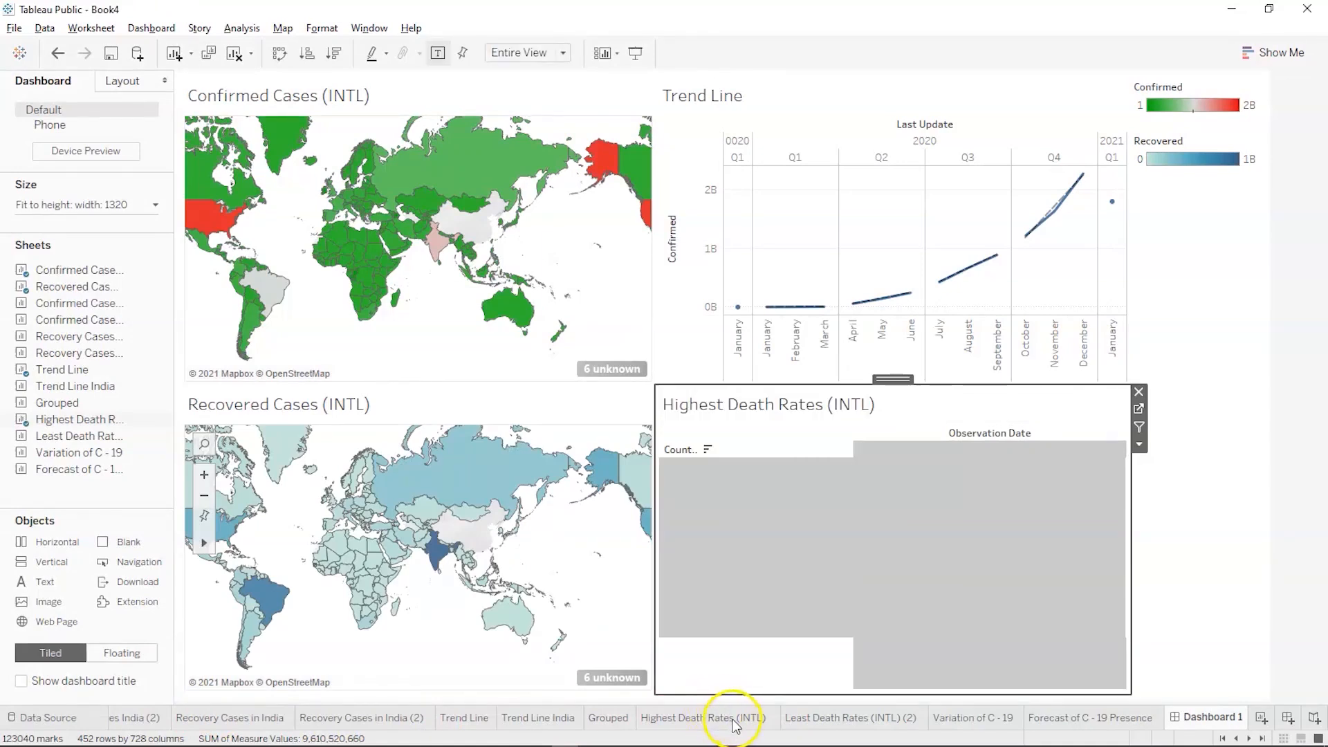
pyautogui.click(725, 724)
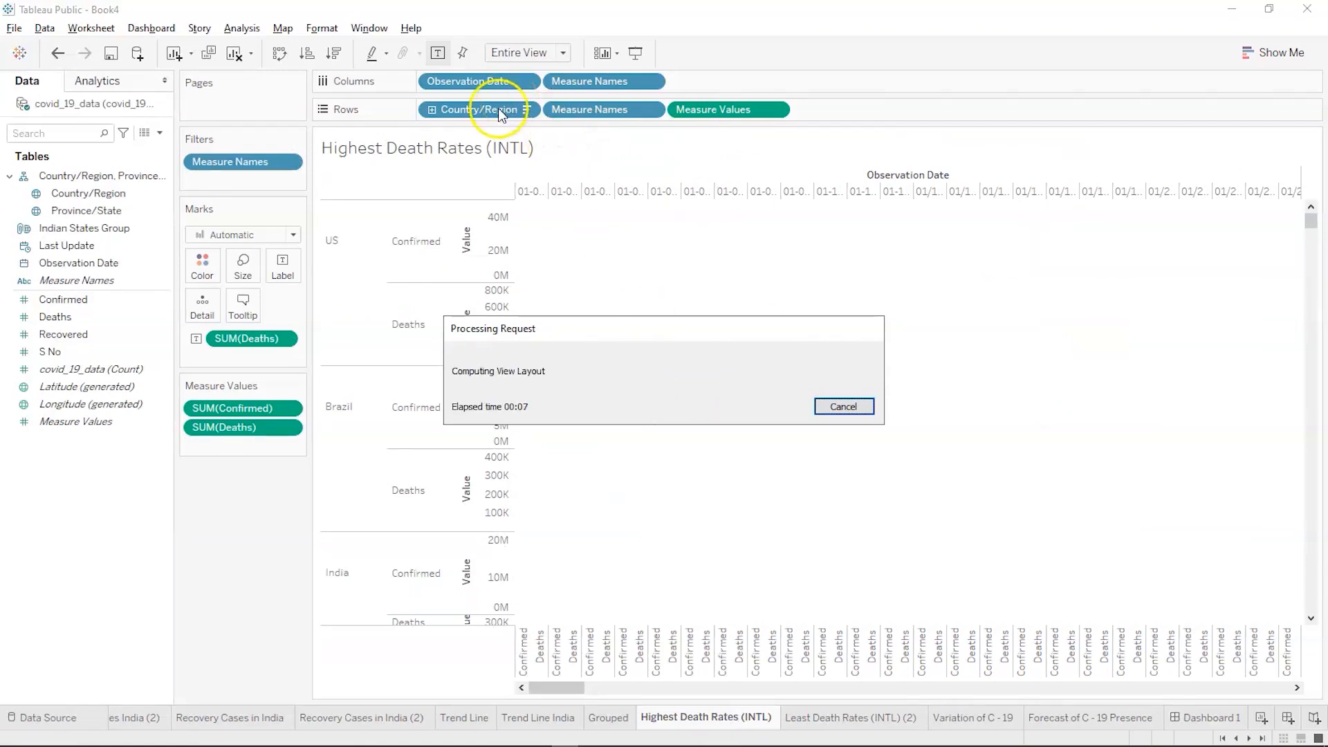
pyautogui.click(267, 164)
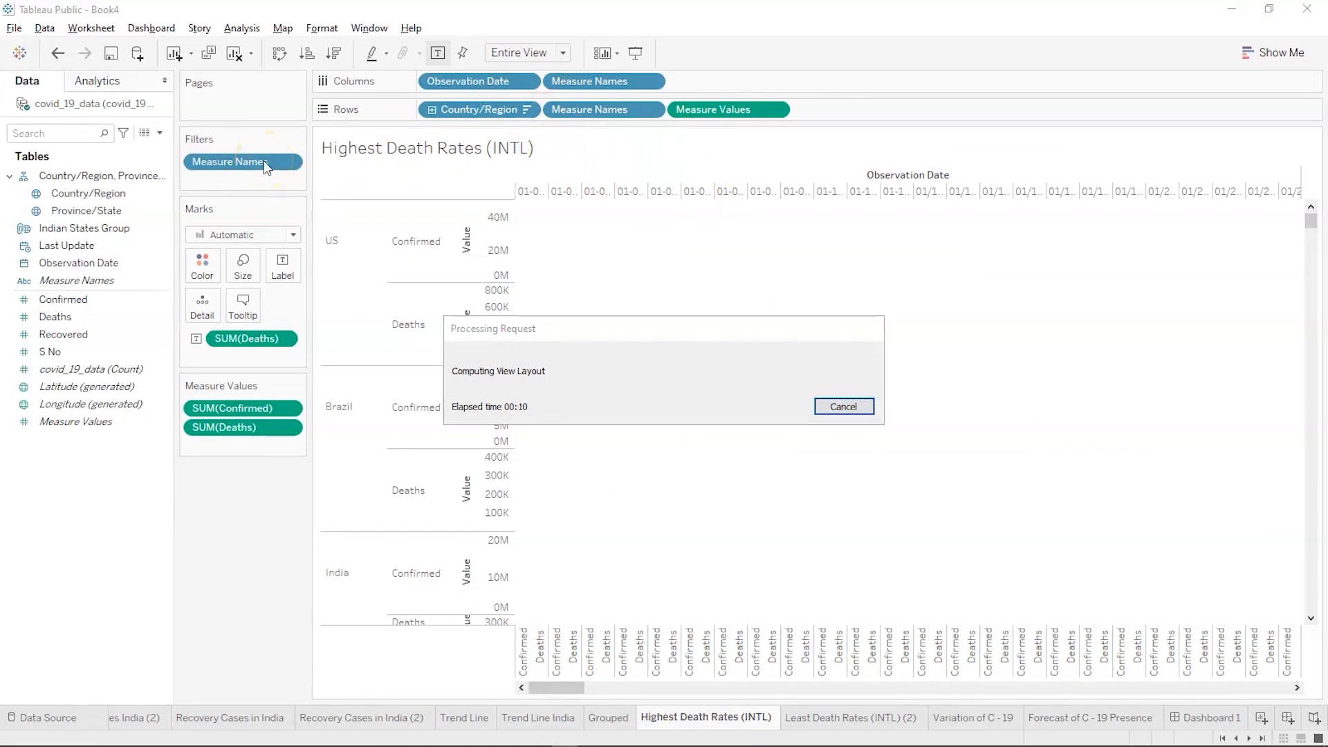
pyautogui.click(847, 410)
pyautogui.click(1060, 713)
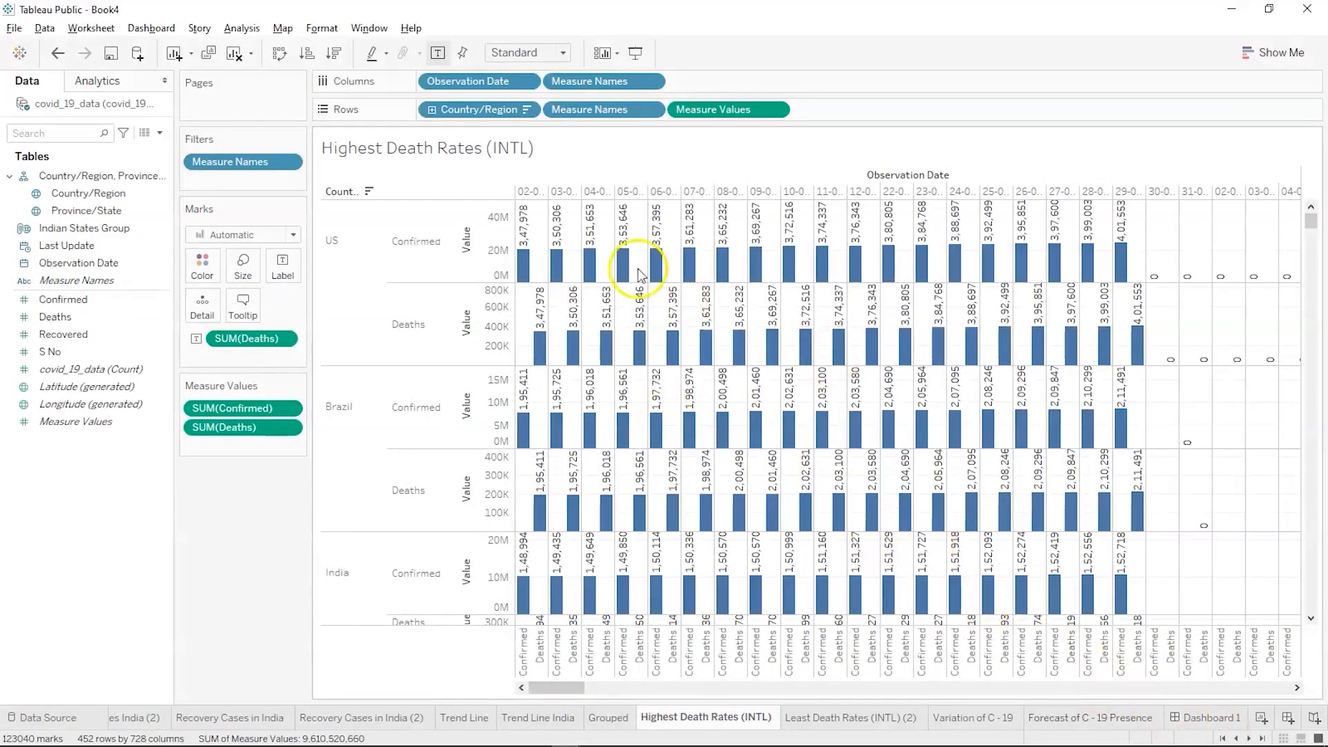
pyautogui.rightClick(231, 159)
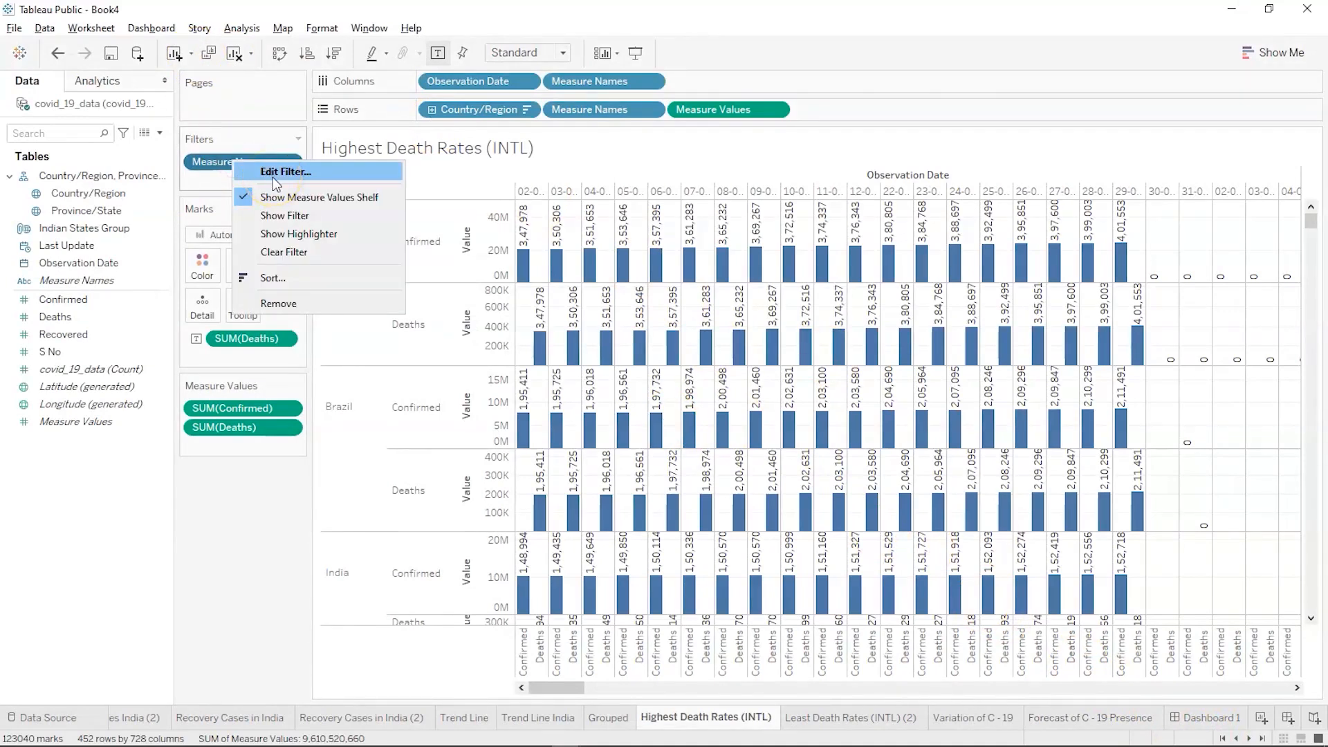
pyautogui.click(1207, 722)
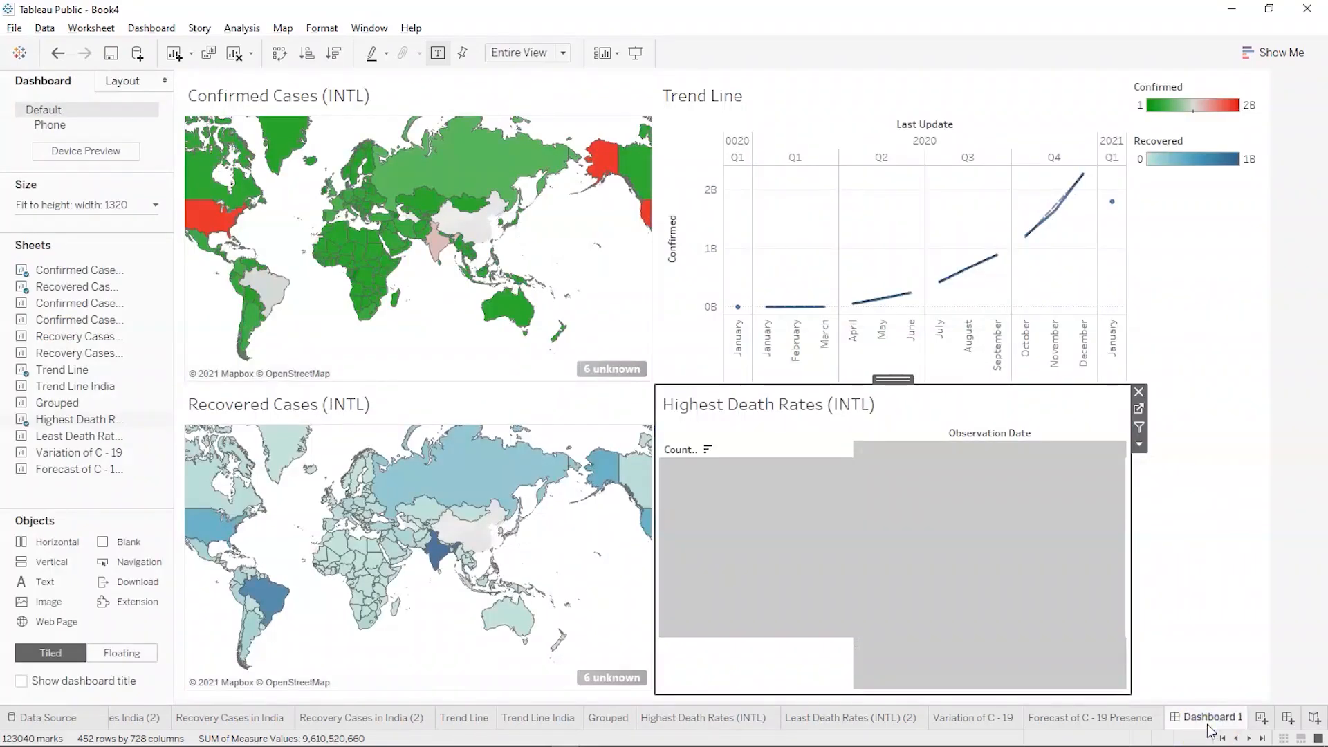
# Replace Highest Death Rates (INTL) on the dashboard with the Least Death Rates (INTL) (2) sheet
pyautogui.click(1138, 393)
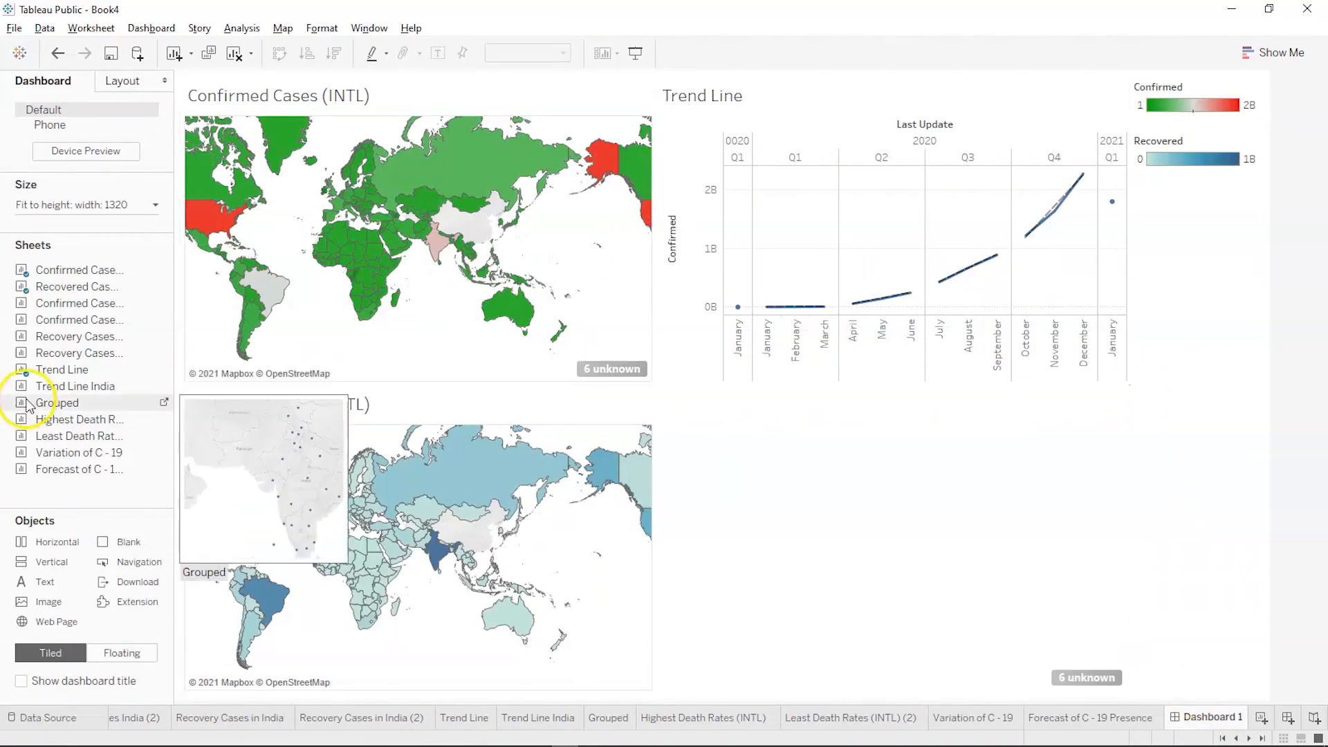
pyautogui.moveTo(52, 436); pyautogui.dragTo(767, 549)
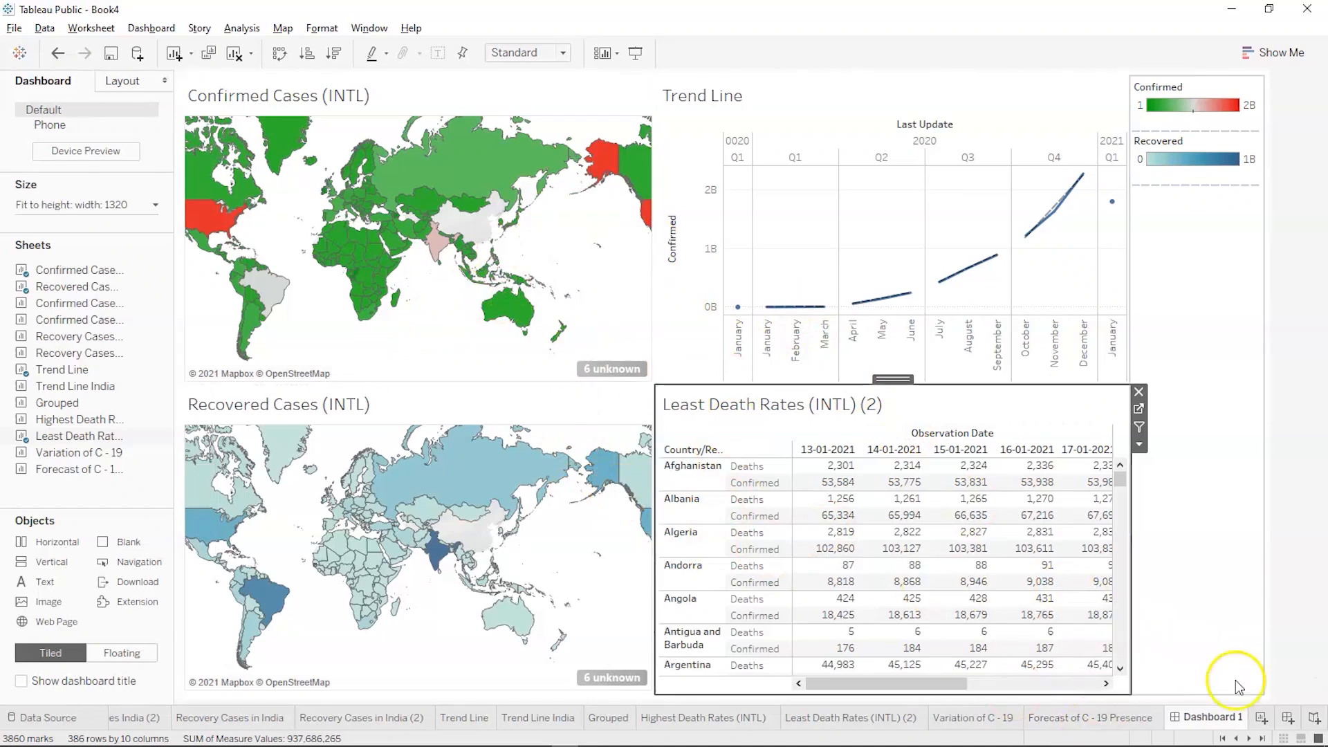
# Create a second dashboard with a size range of 1320 px minimum and maximum width and 760 px maximum height
pyautogui.click(1286, 718)
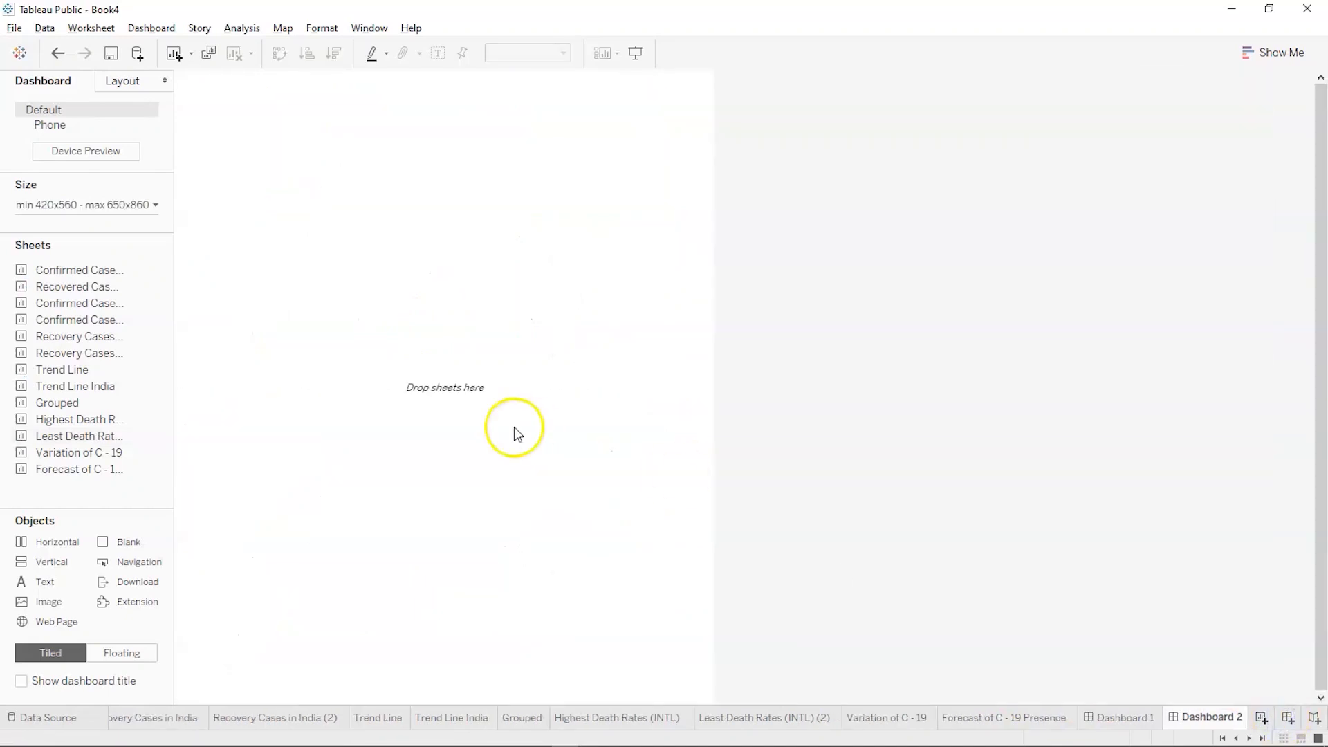
pyautogui.click(118, 206)
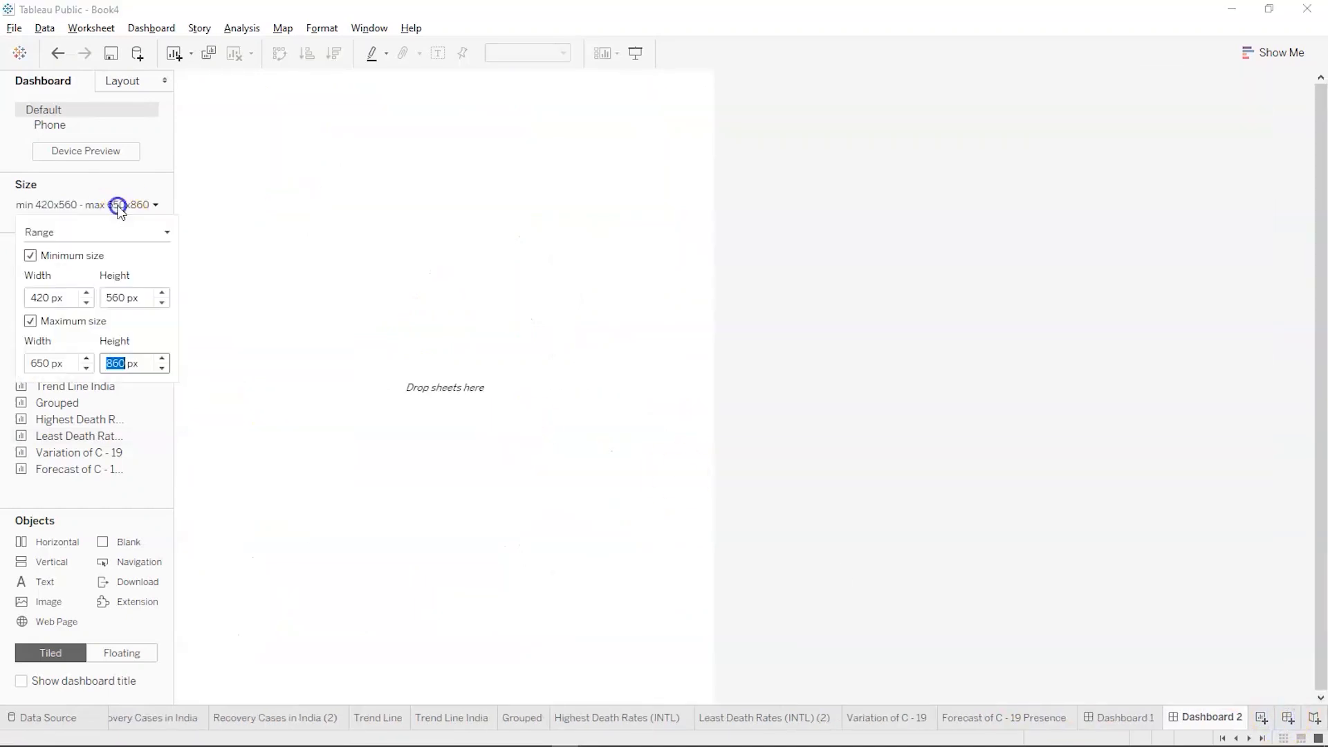
pyautogui.click(86, 293)
pyautogui.click(86, 293)
pyautogui.click(86, 293)
pyautogui.click(87, 294)
pyautogui.click(86, 293)
pyautogui.click(87, 293)
pyautogui.click(86, 293)
pyautogui.click(86, 293)
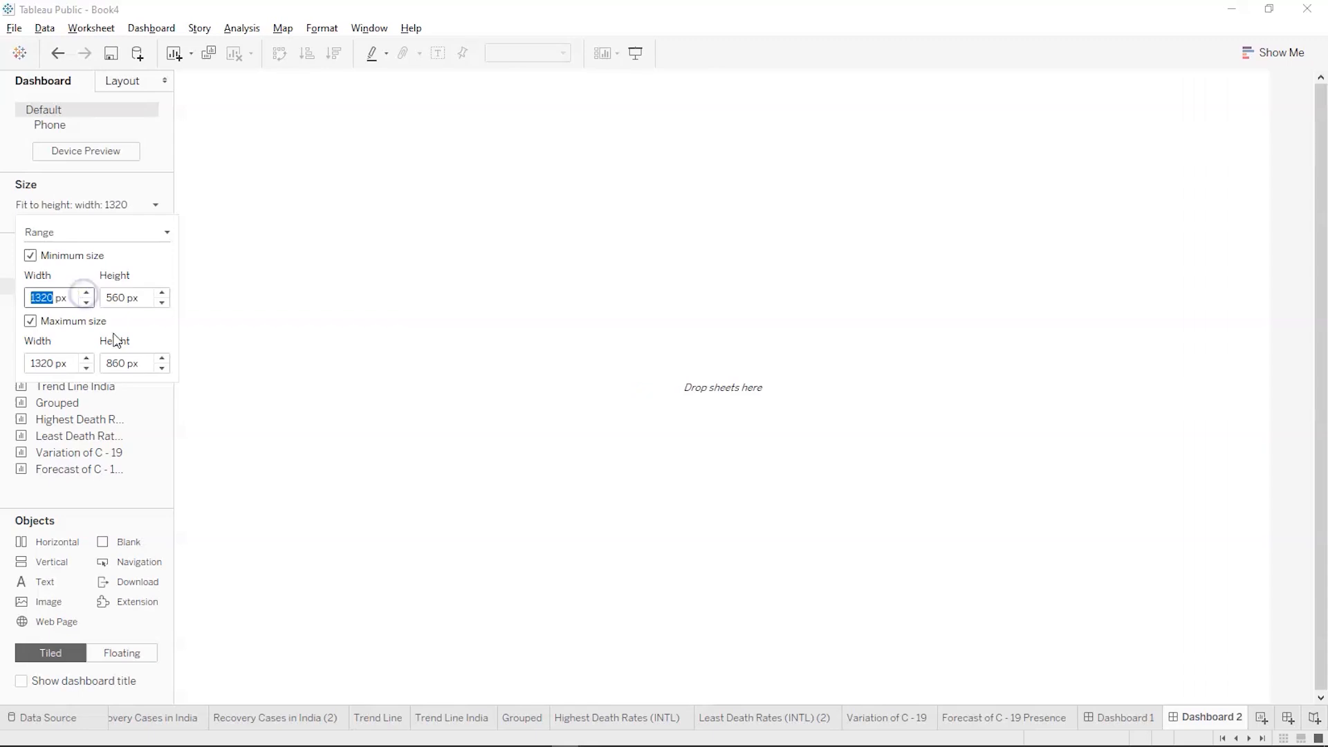
pyautogui.click(163, 368)
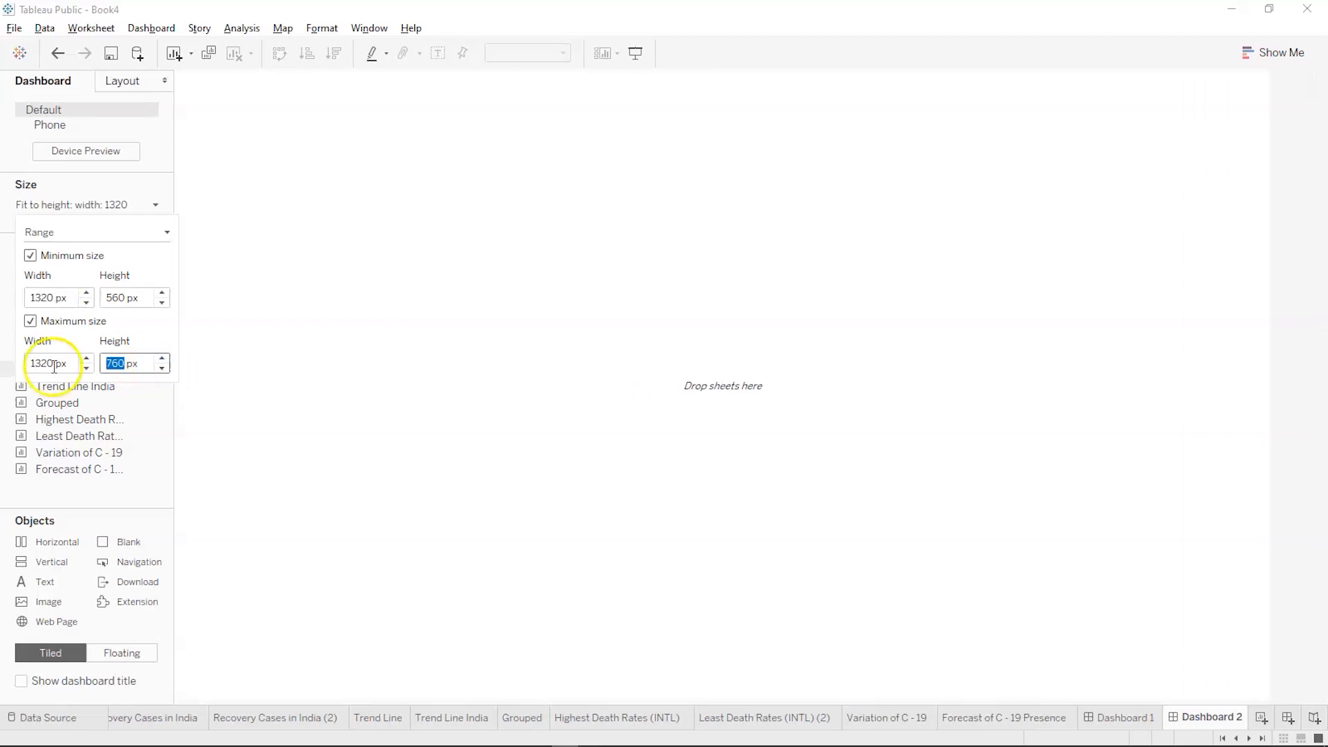
pyautogui.click(118, 494)
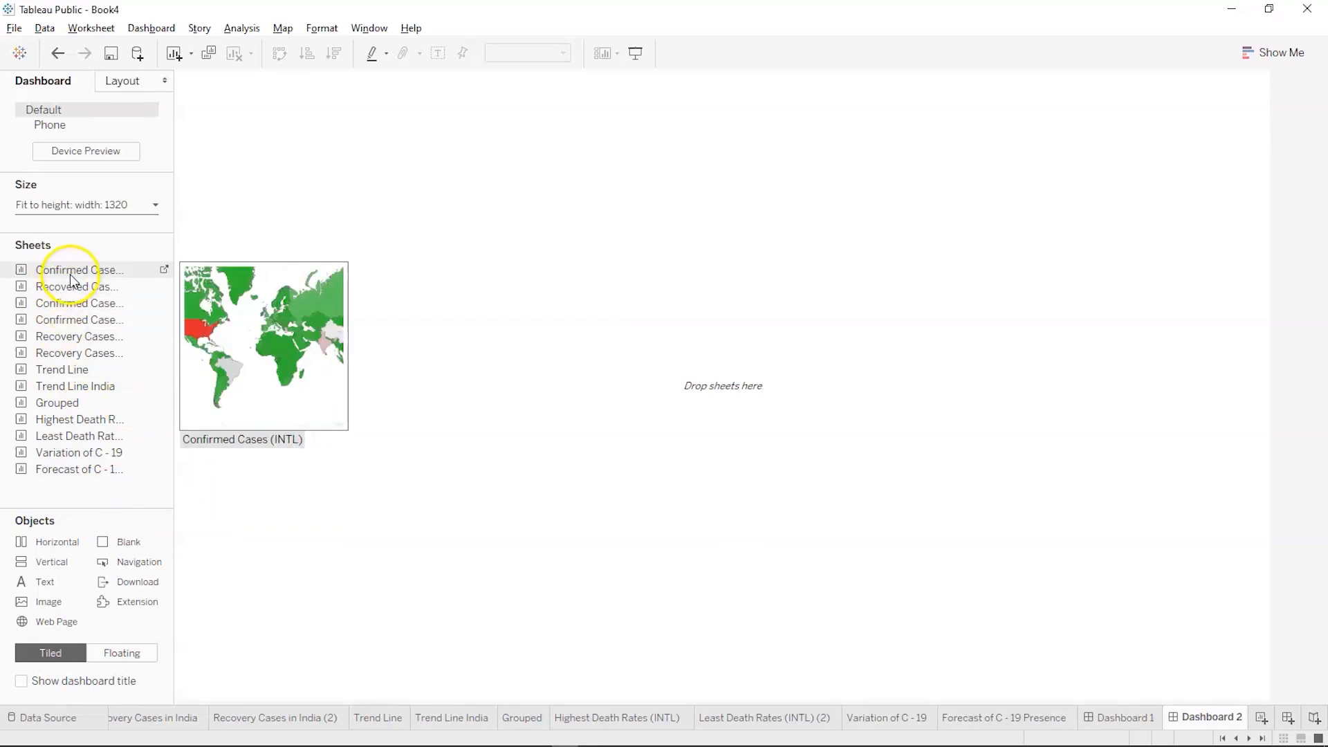
# Place the Confirmed Cases India (2) pie chart sheet on the empty dashboard
pyautogui.click(71, 302)
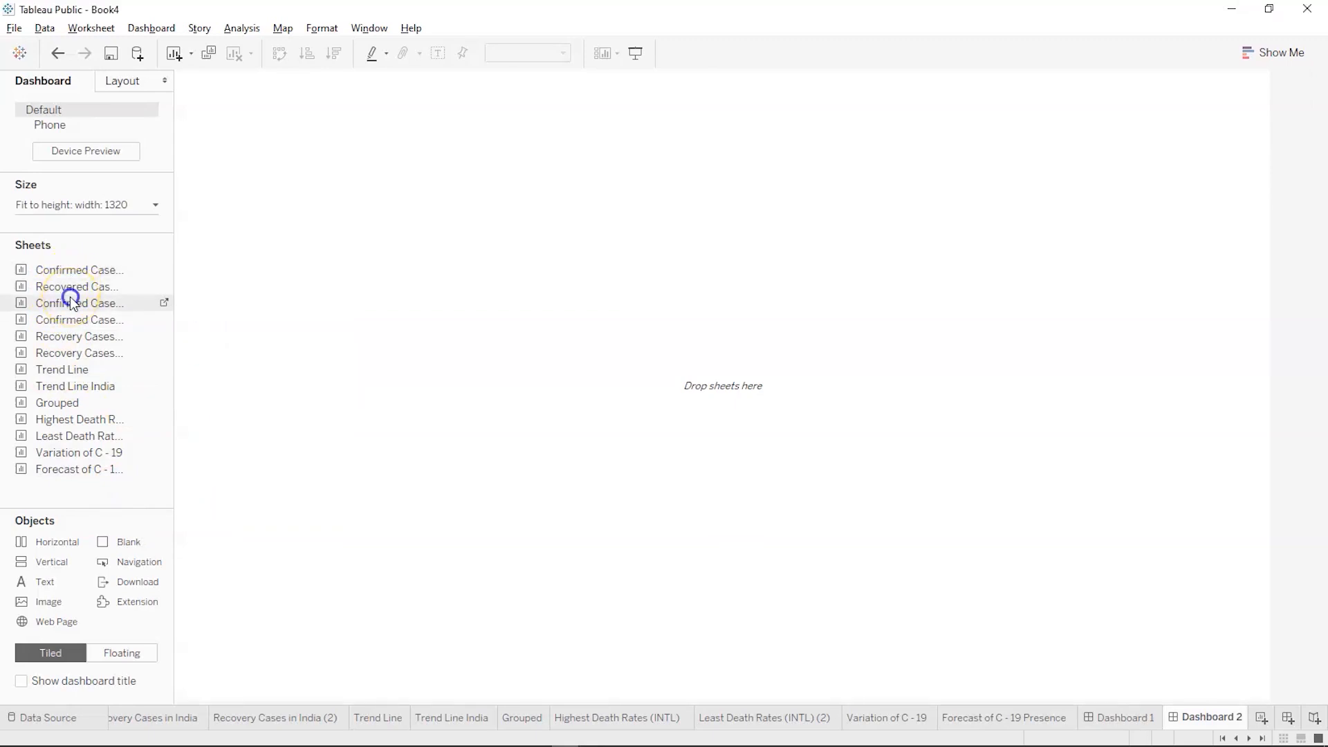
pyautogui.click(62, 318)
pyautogui.moveTo(61, 318); pyautogui.dragTo(303, 302)
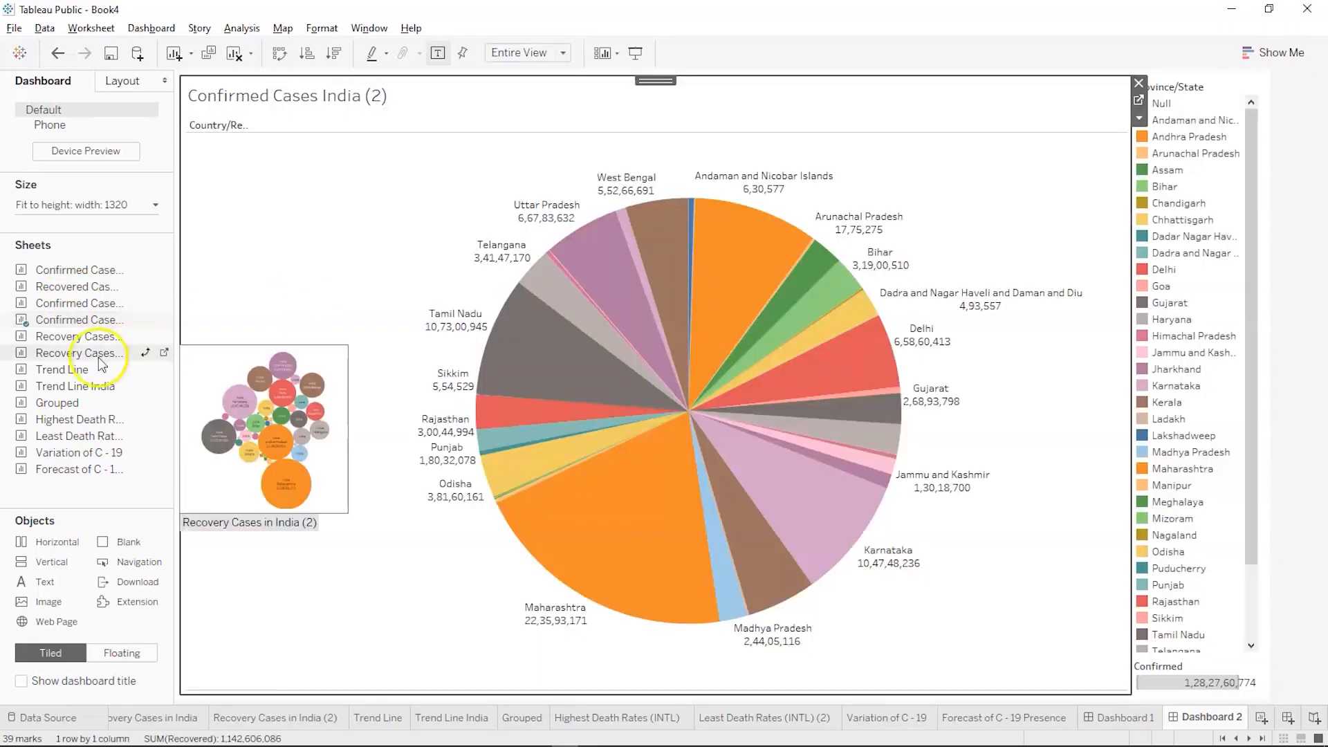
# Add Recovery Cases in India (2) to the right of the pie chart and Trend Line India below the pie chart
pyautogui.moveTo(168, 353); pyautogui.dragTo(783, 351)
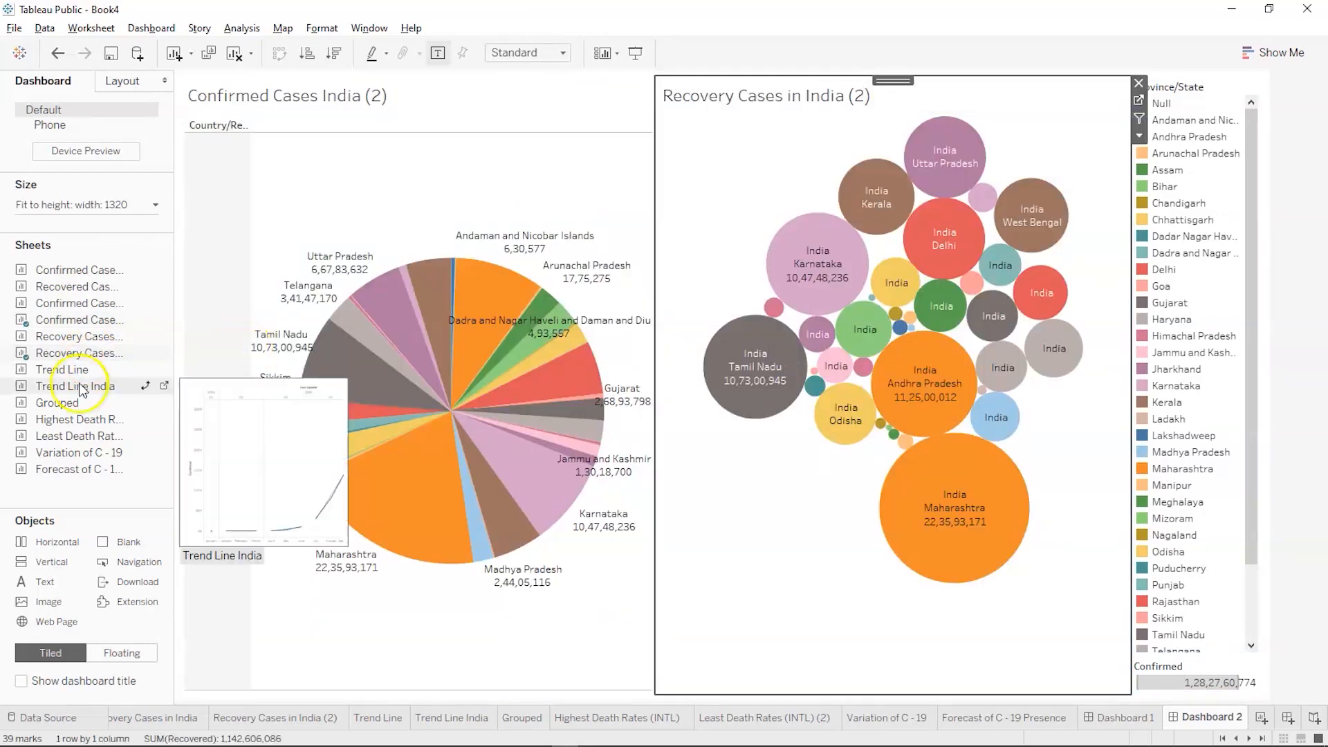
pyautogui.moveTo(50, 386); pyautogui.dragTo(362, 553)
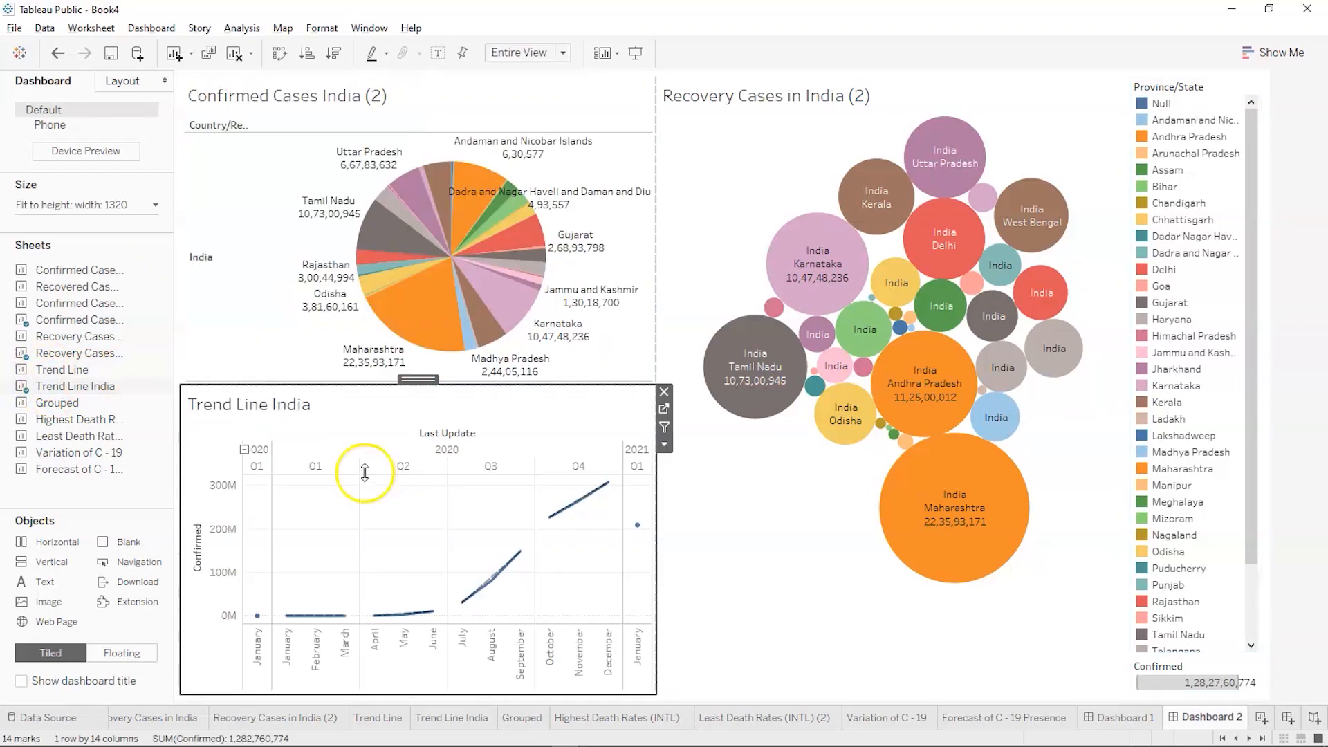
# Add the Grouped map beside Trend Line India and Forecast of C - 19 Presence beside the recovery bubble chart in Dashboard 2
pyautogui.moveTo(92, 408); pyautogui.dragTo(816, 561)
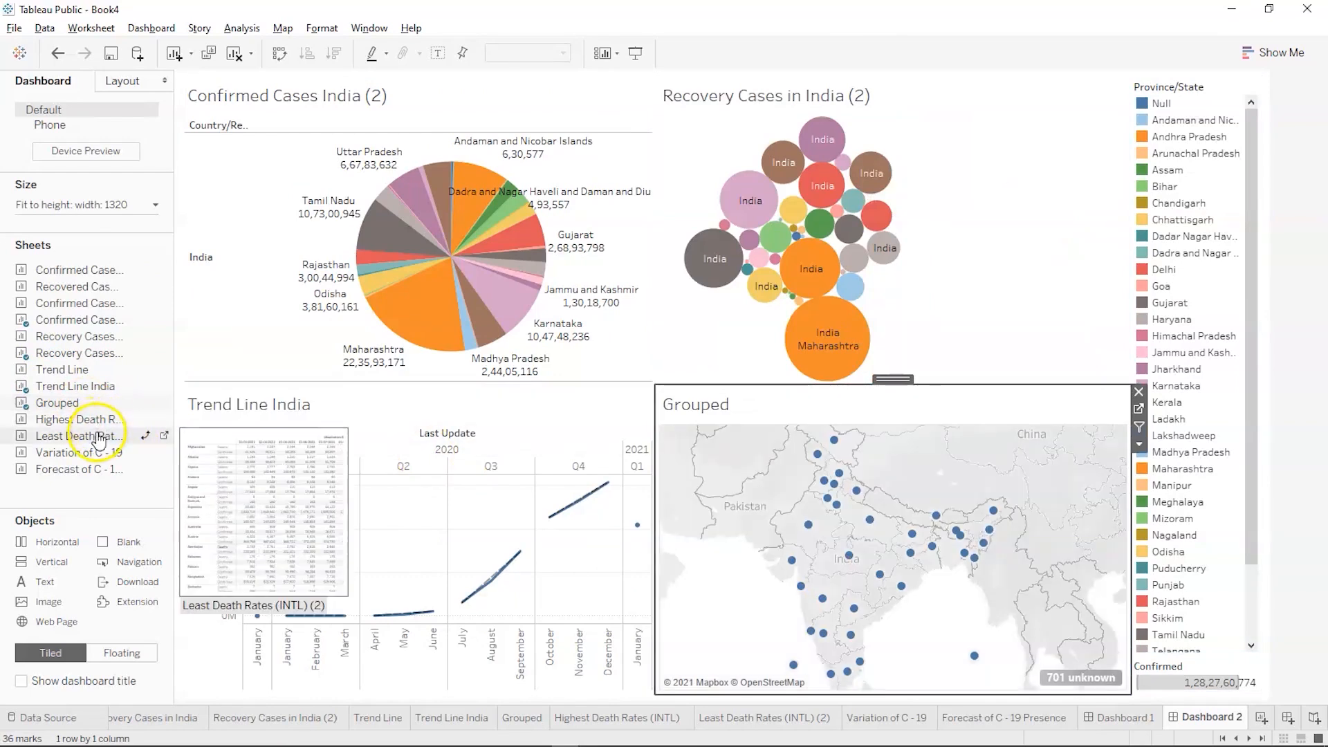
pyautogui.moveTo(85, 477)
pyautogui.mouseDown()
pyautogui.moveTo(436, 507)
pyautogui.moveTo(458, 536)
pyautogui.moveTo(864, 429)
pyautogui.moveTo(969, 217)
pyautogui.moveTo(1020, 183)
pyautogui.mouseUp()
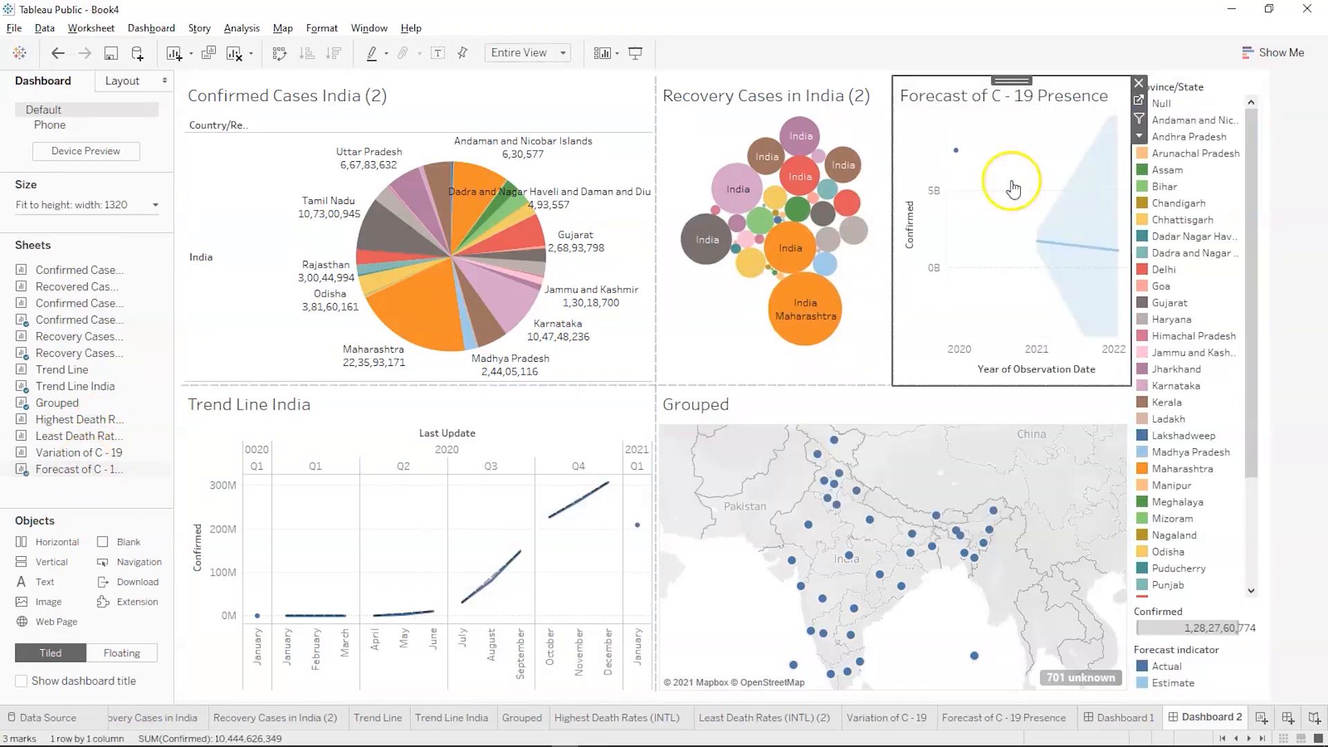
# Widen Forecast of C - 19 Presence slightly and narrow Confirmed Cases India (2) to give the recovery bubble chart more width
pyautogui.click(647, 217)
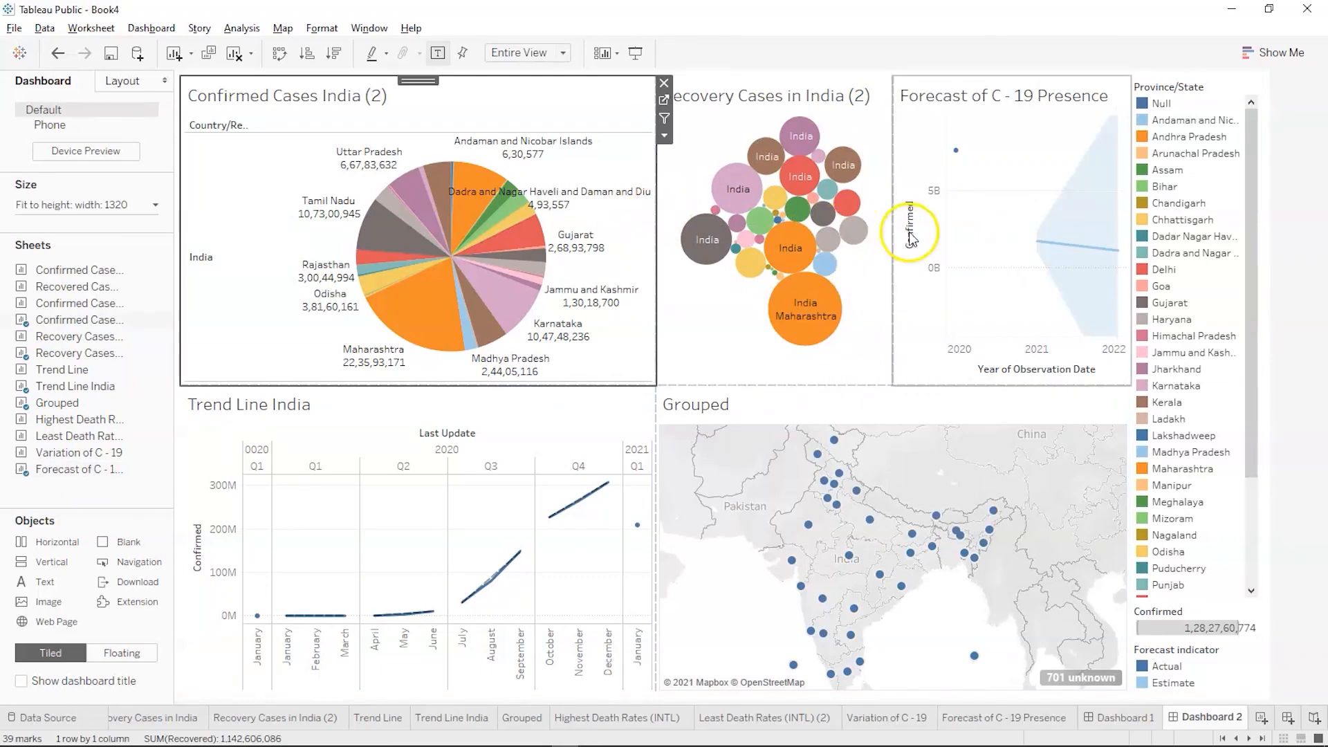
pyautogui.moveTo(893, 233); pyautogui.dragTo(871, 233)
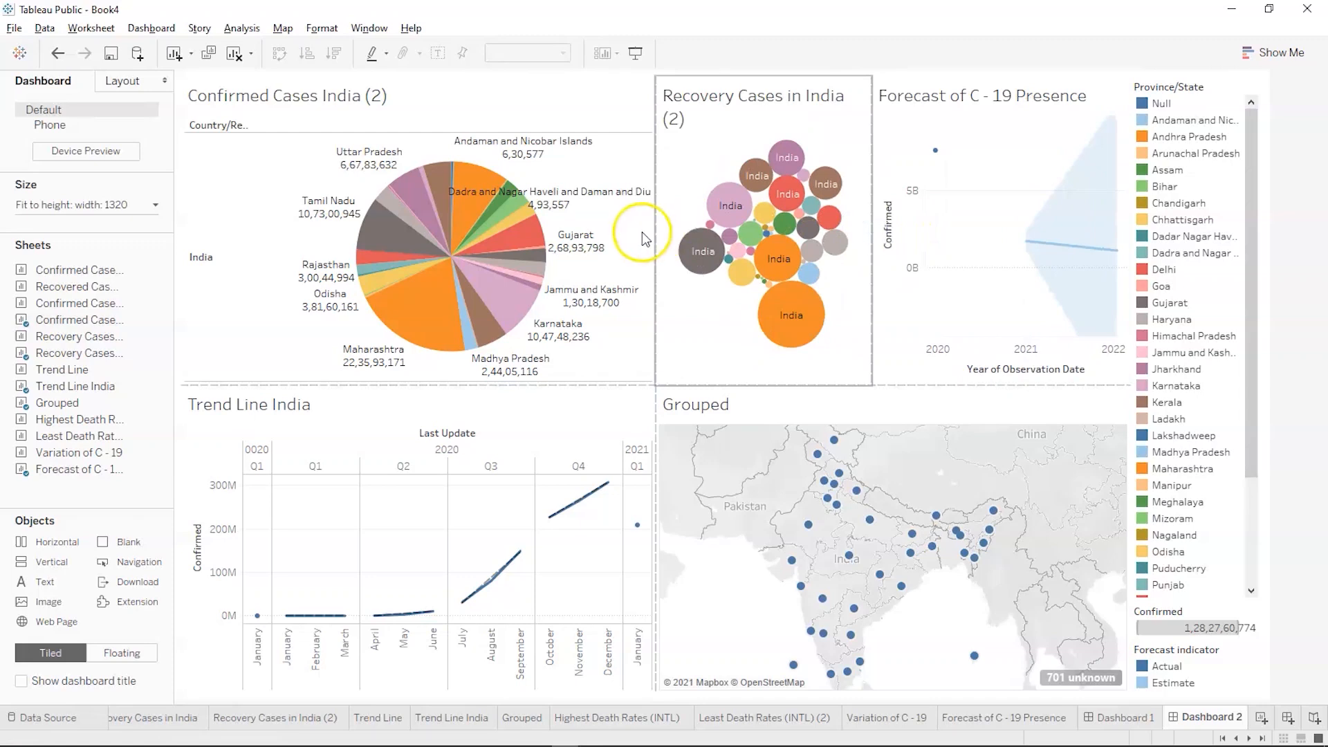
pyautogui.click(668, 233)
pyautogui.moveTo(668, 233); pyautogui.dragTo(624, 233)
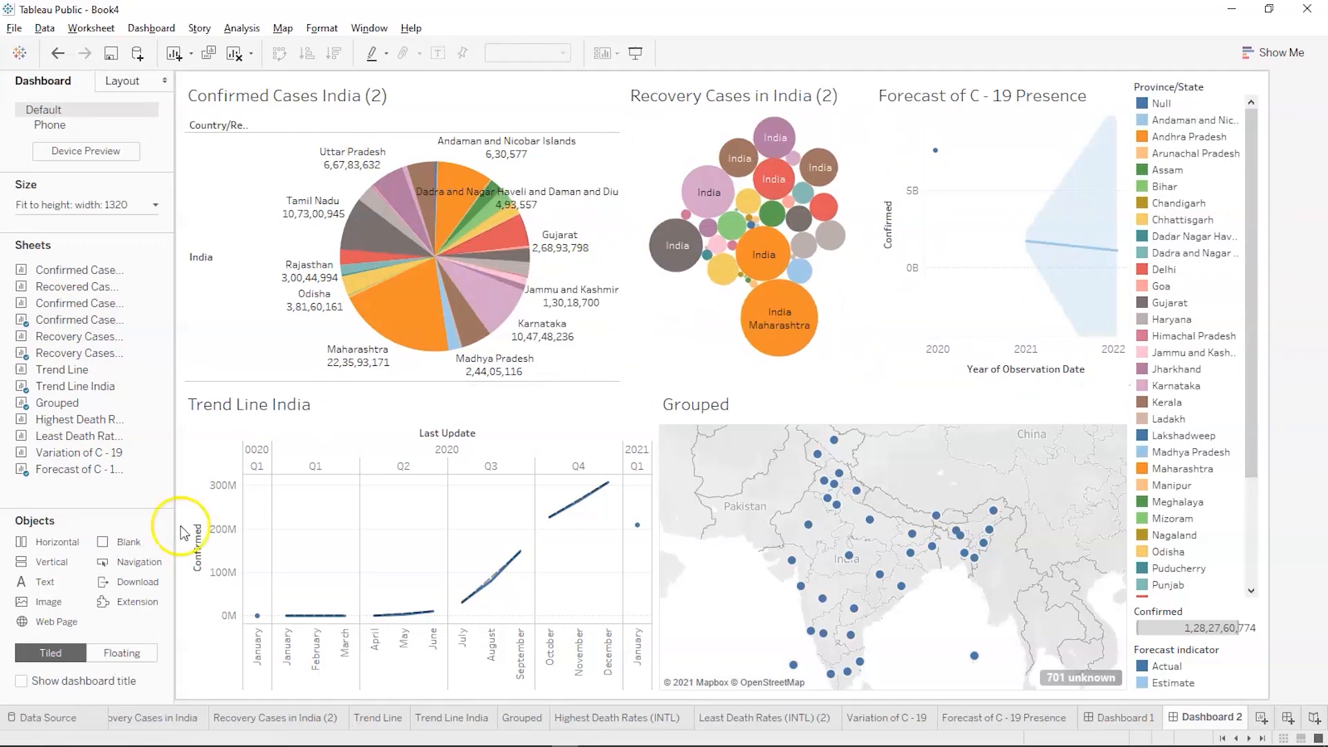
# Add Variation of C - 19 above Trend Line in Dashboard 1 and rebalance the heights of the sheets stacked in that column
pyautogui.click(1122, 723)
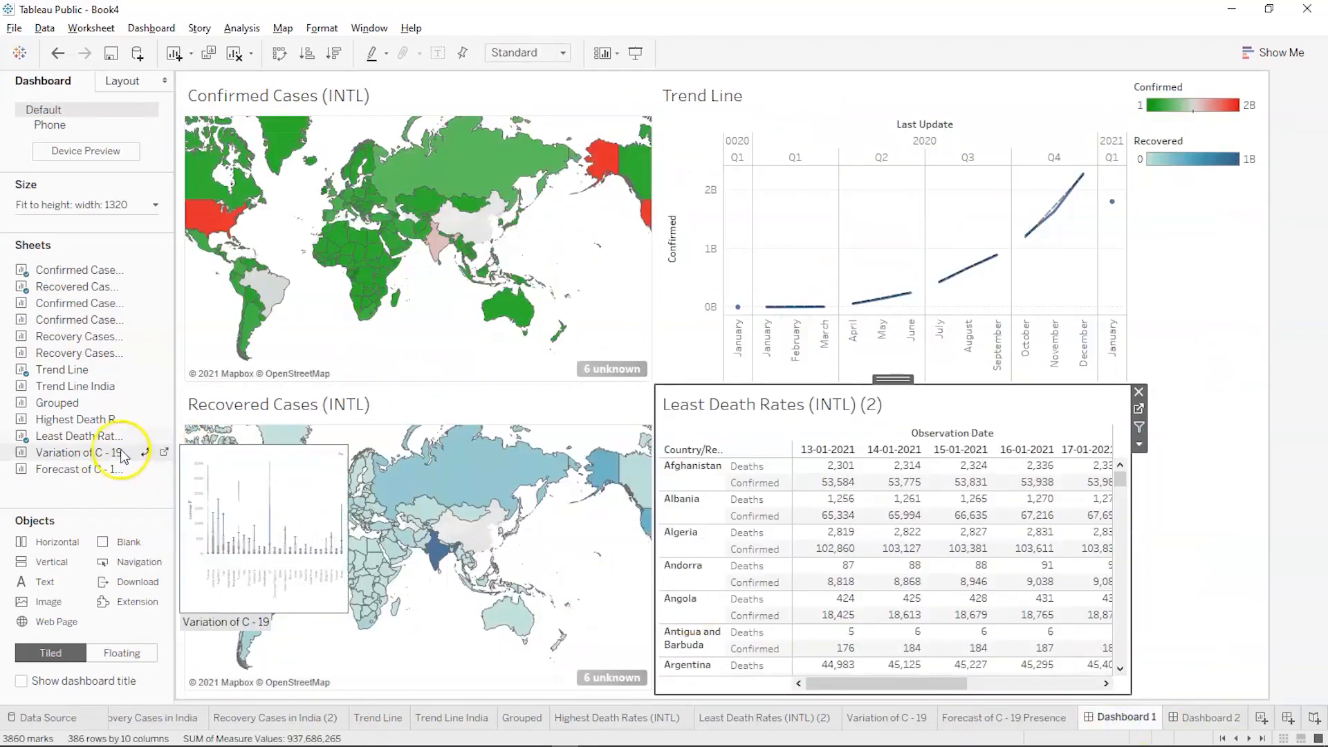
pyautogui.moveTo(100, 470)
pyautogui.mouseDown()
pyautogui.moveTo(533, 417)
pyautogui.moveTo(546, 428)
pyautogui.moveTo(61, 466)
pyautogui.moveTo(367, 405)
pyautogui.moveTo(750, 376)
pyautogui.moveTo(784, 424)
pyautogui.moveTo(795, 207)
pyautogui.moveTo(862, 177)
pyautogui.mouseUp()
pyautogui.click(839, 403)
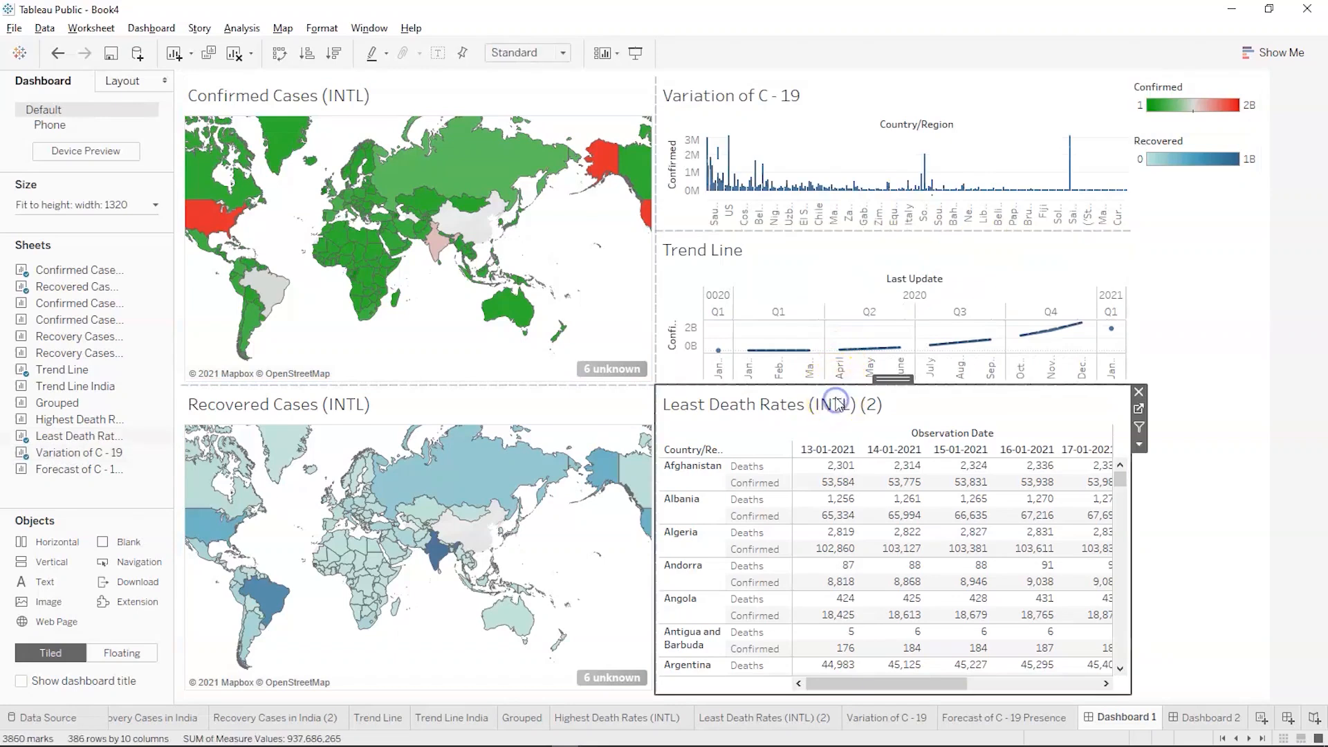
pyautogui.moveTo(839, 403); pyautogui.dragTo(844, 465)
pyautogui.click(857, 223)
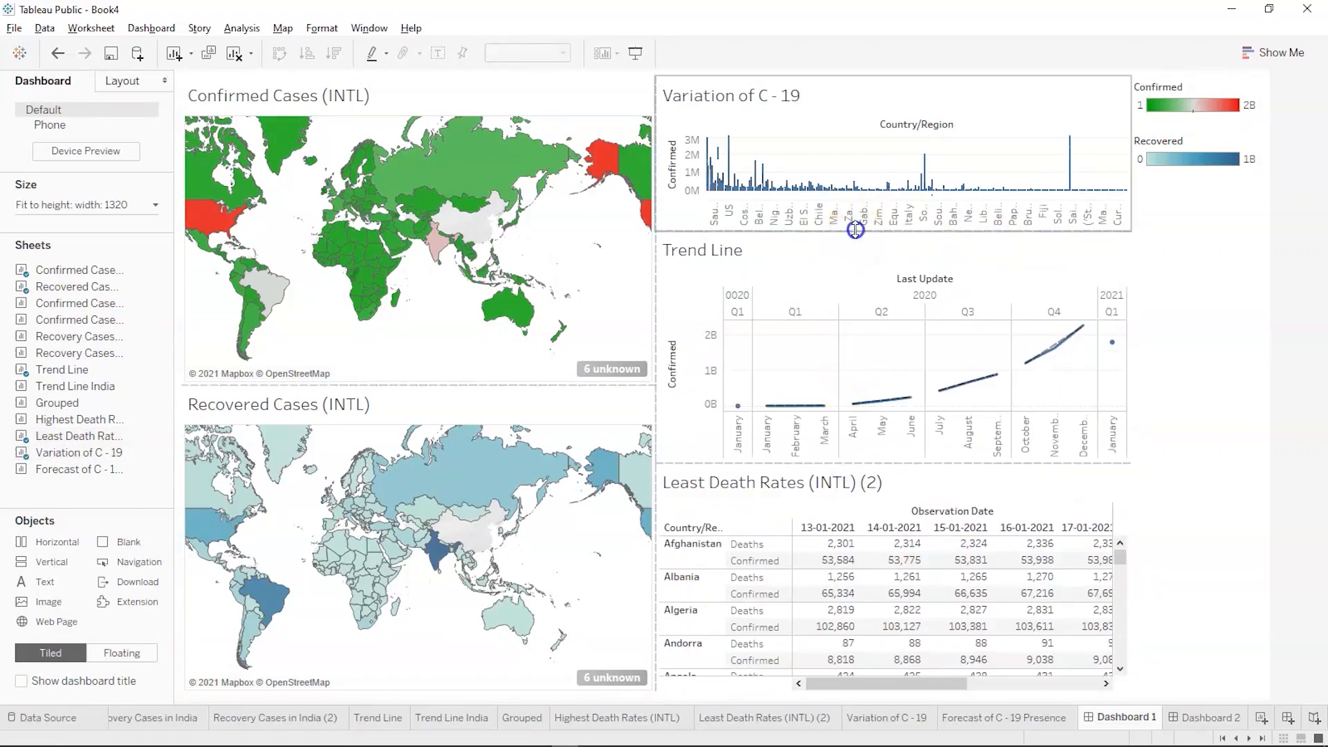
pyautogui.moveTo(858, 223); pyautogui.dragTo(860, 271)
pyautogui.click(1205, 503)
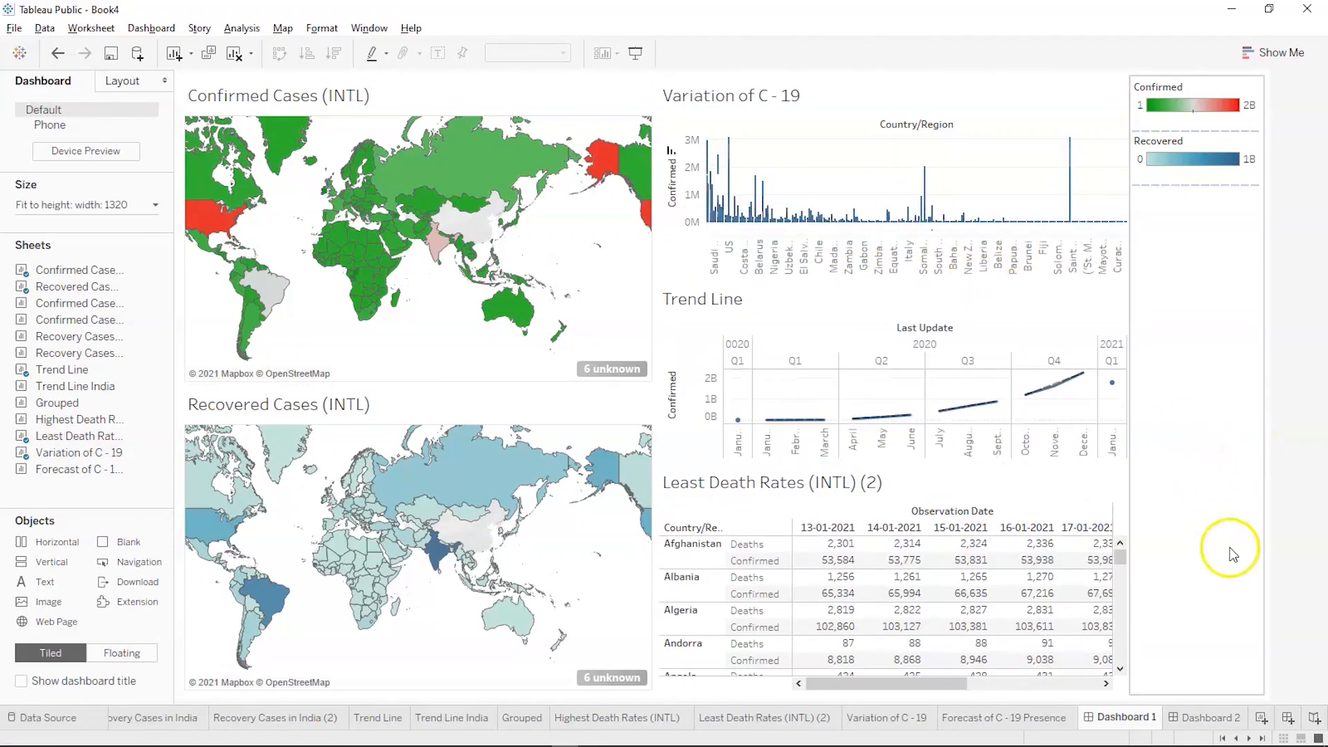
# Rename Dashboard 1 as "C - 19 INTL Dashboard"
pyautogui.click(1138, 720)
pyautogui.doubleClick(1138, 718)
pyautogui.press('End')
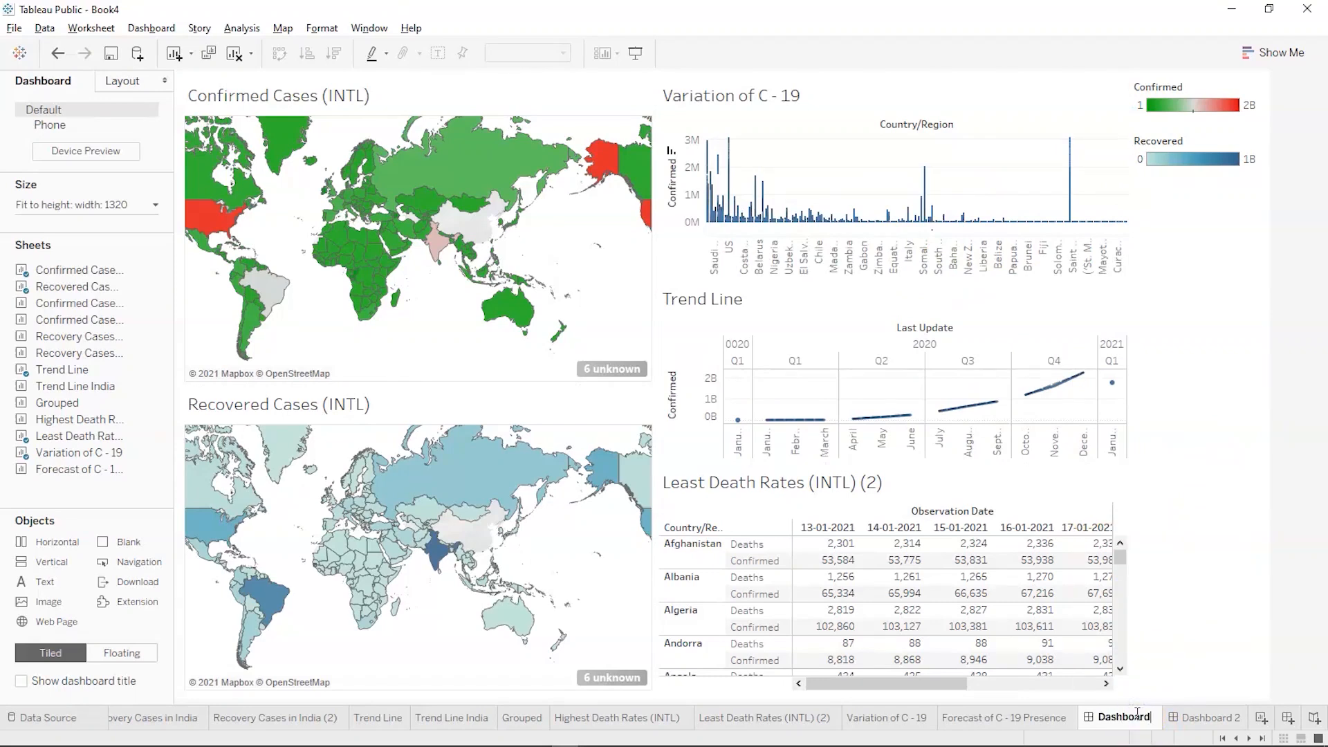
pyautogui.press('Home')
pyautogui.write('C - ')
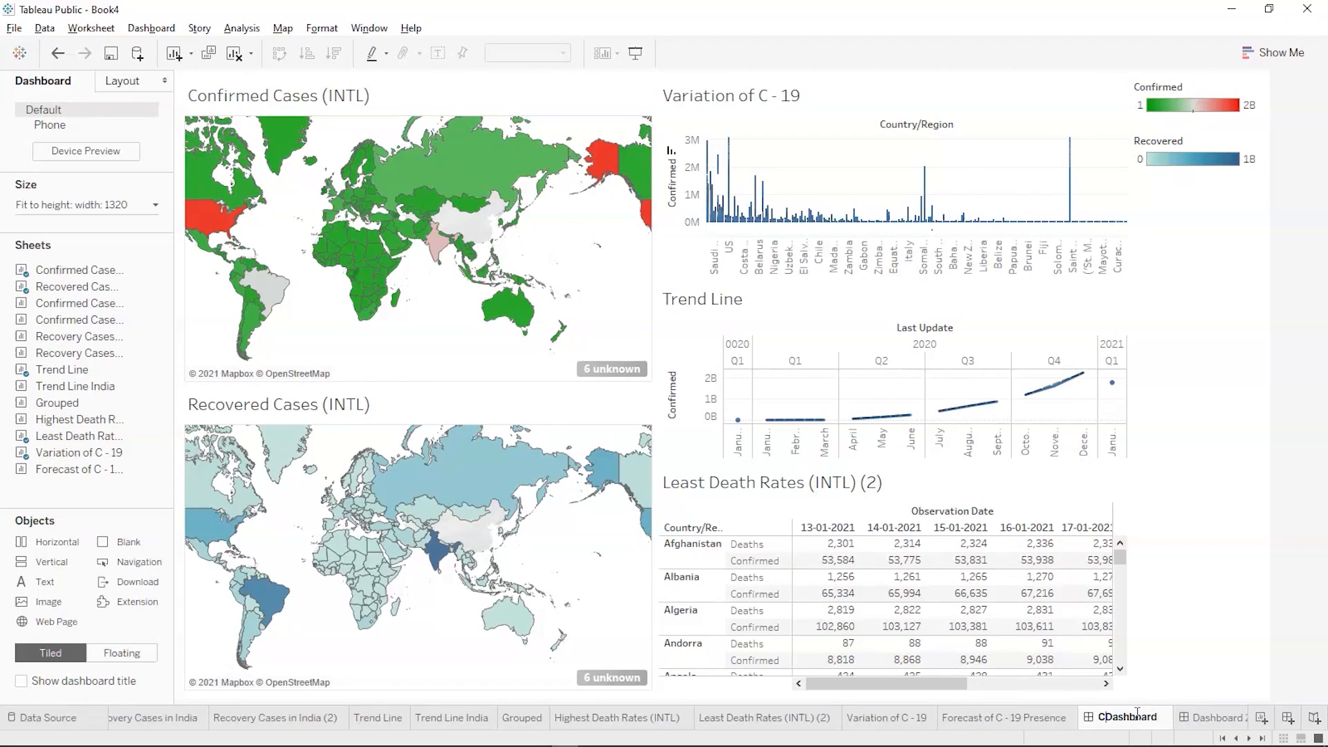
pyautogui.write('19 ')
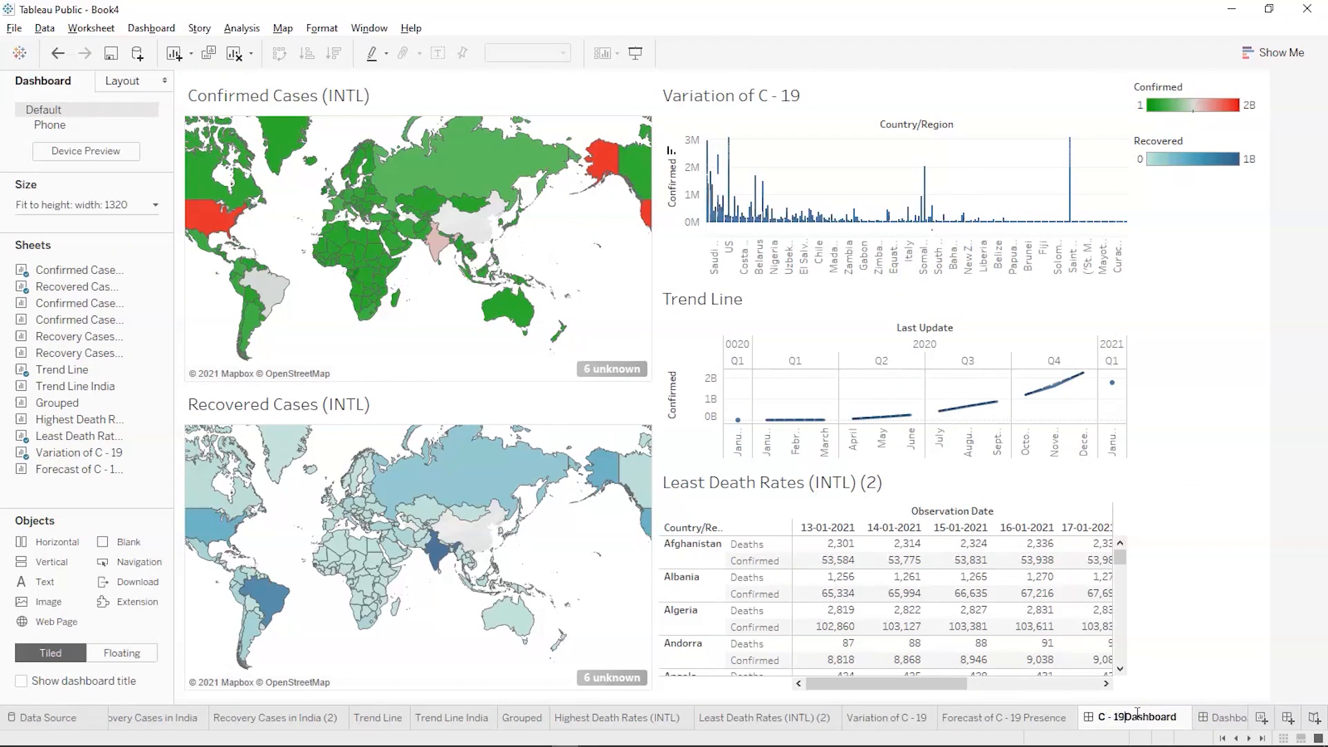
pyautogui.write('INTL')
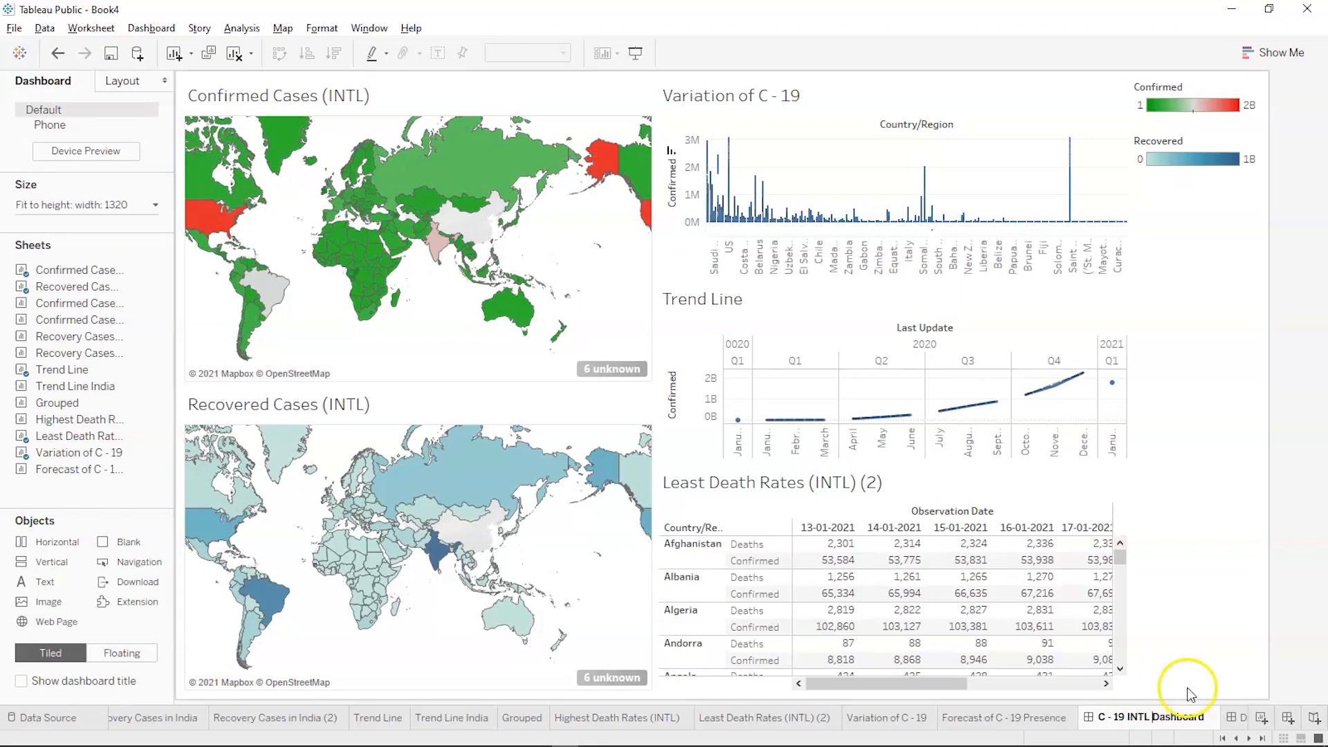
# Rename Dashboard 2 as "C - 19 Indian Dashboard"
pyautogui.click(1242, 717)
pyautogui.doubleClick(1217, 720)
pyautogui.press('Right')
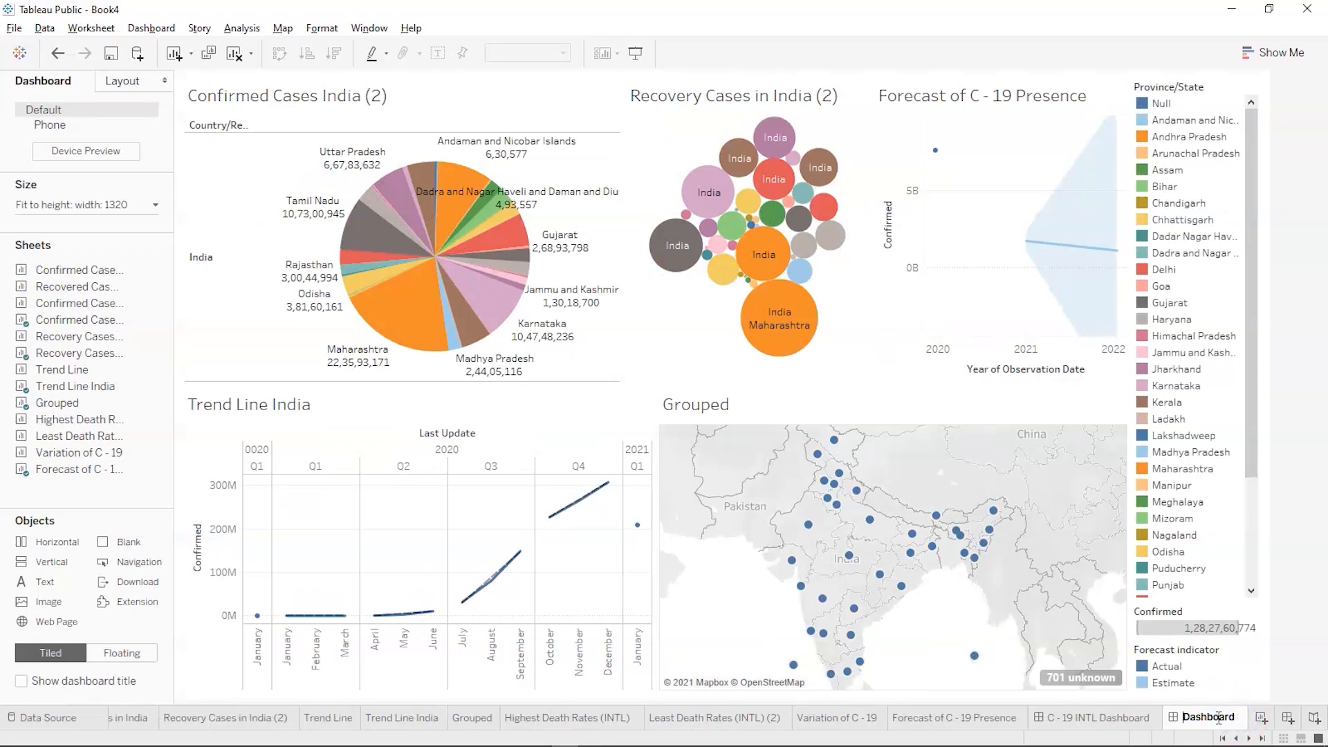
pyautogui.write('C - 19 ')
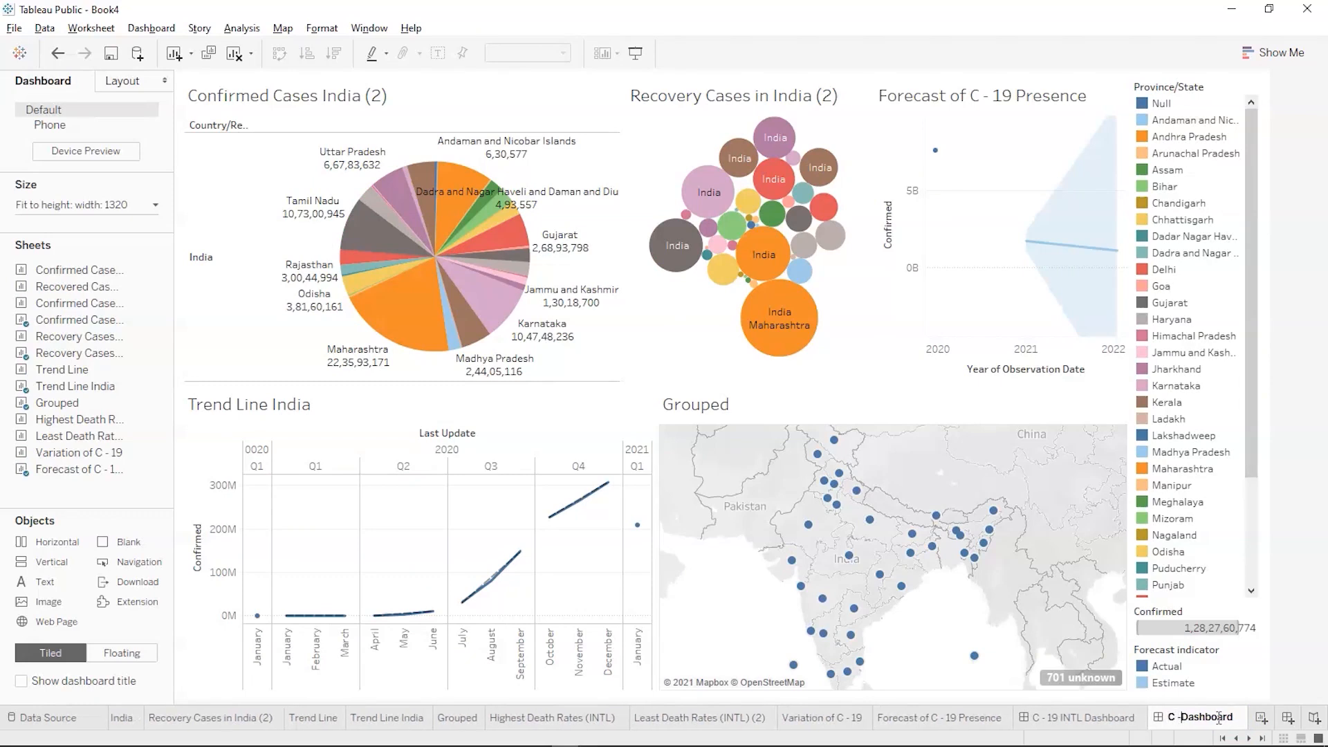
pyautogui.write('Indian')
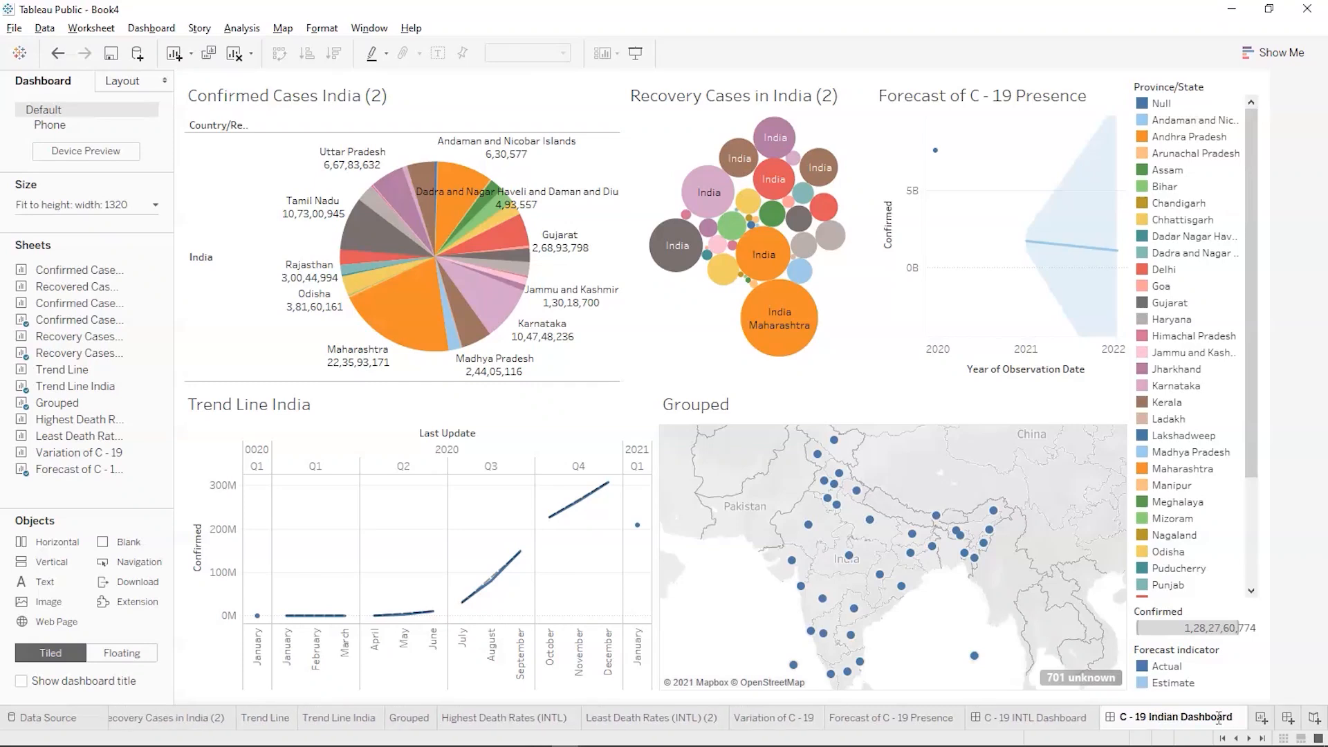
pyautogui.click(1288, 680)
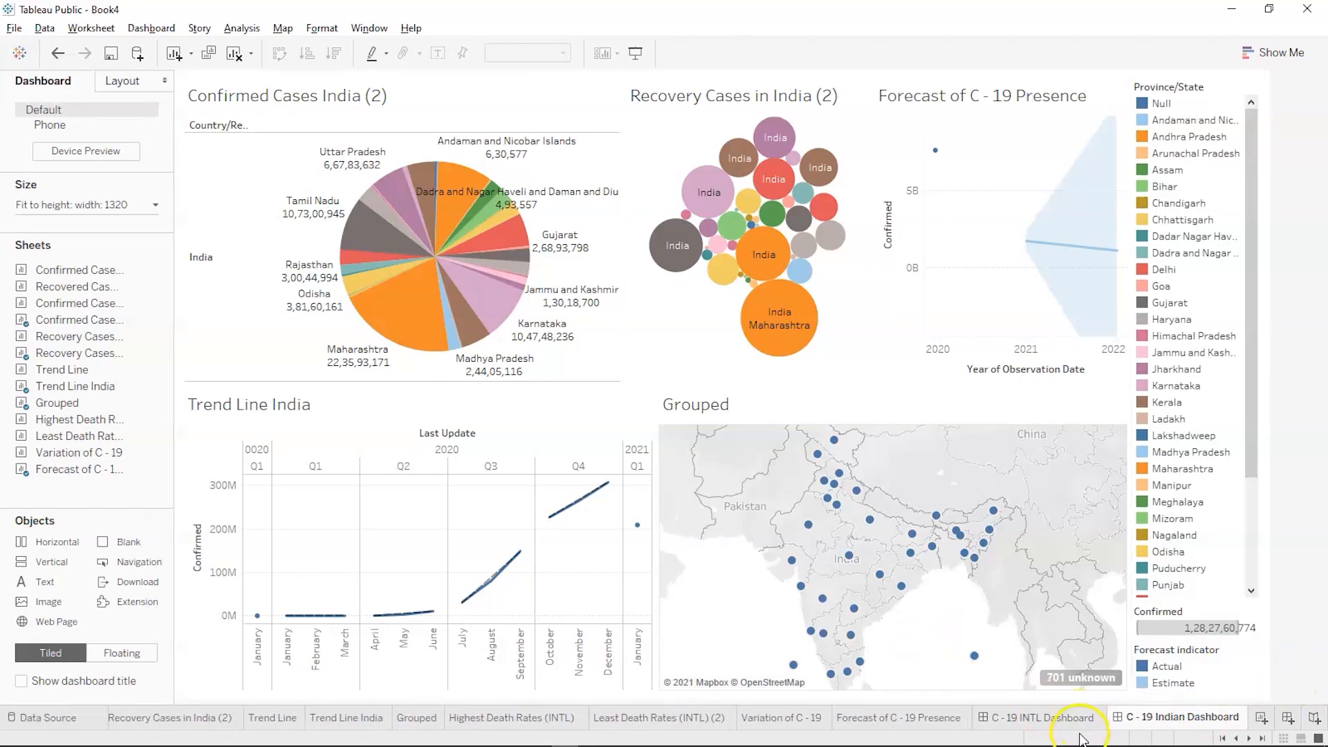
pyautogui.hotkey('alt', 'Tab')
pyautogui.hotkey('alt', 'Tab')
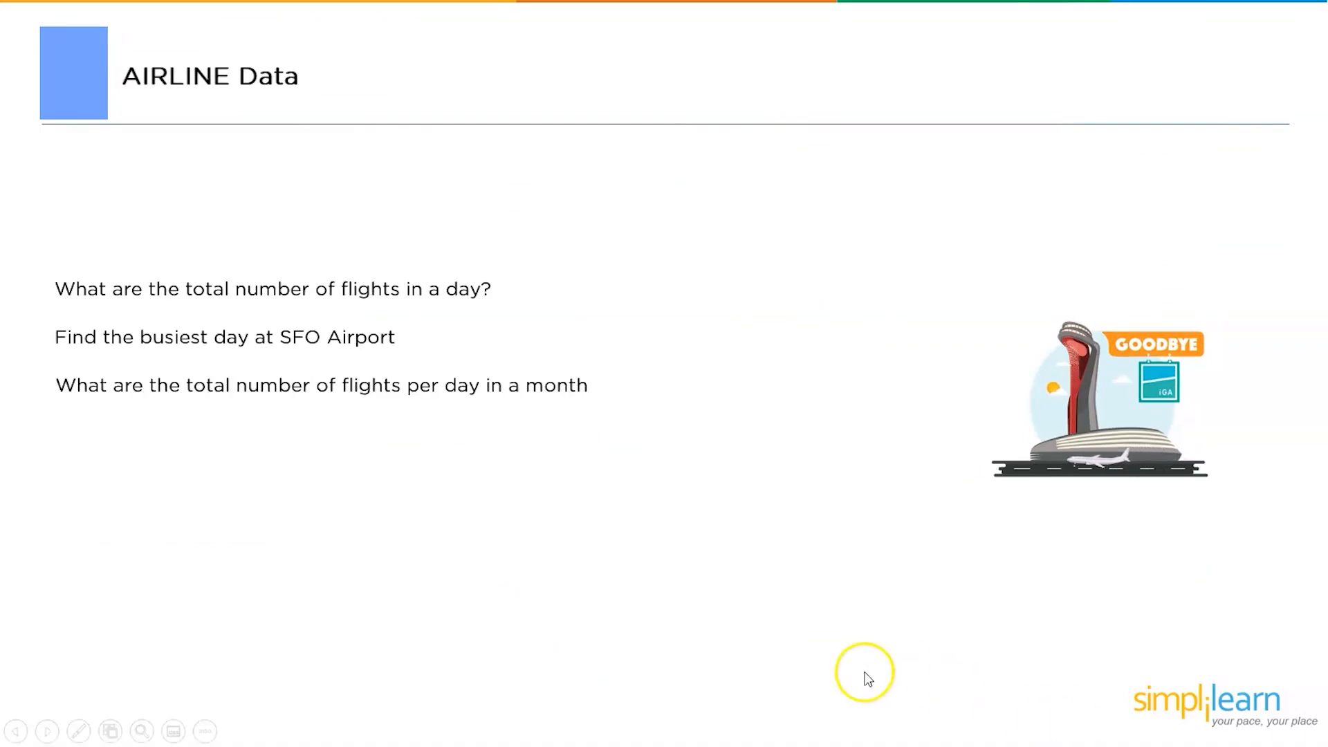
pyautogui.press('Left')
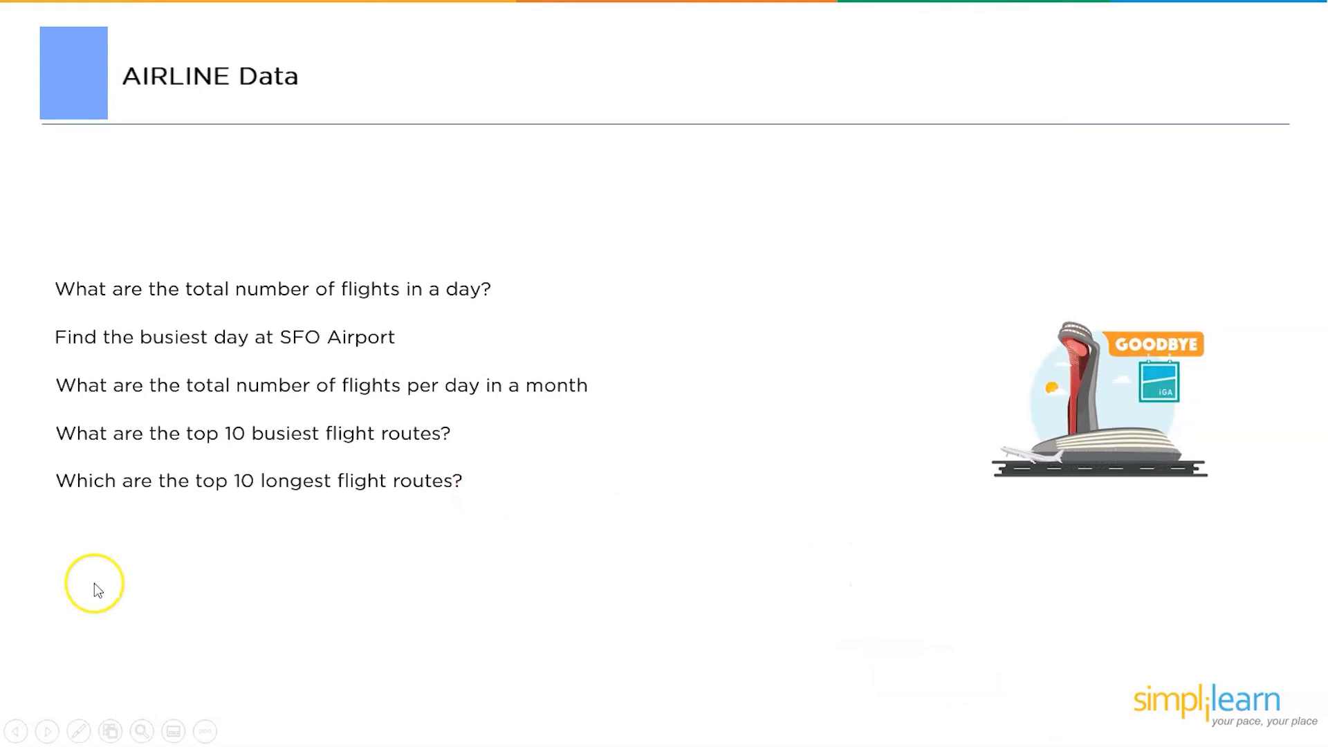
pyautogui.press('Right')
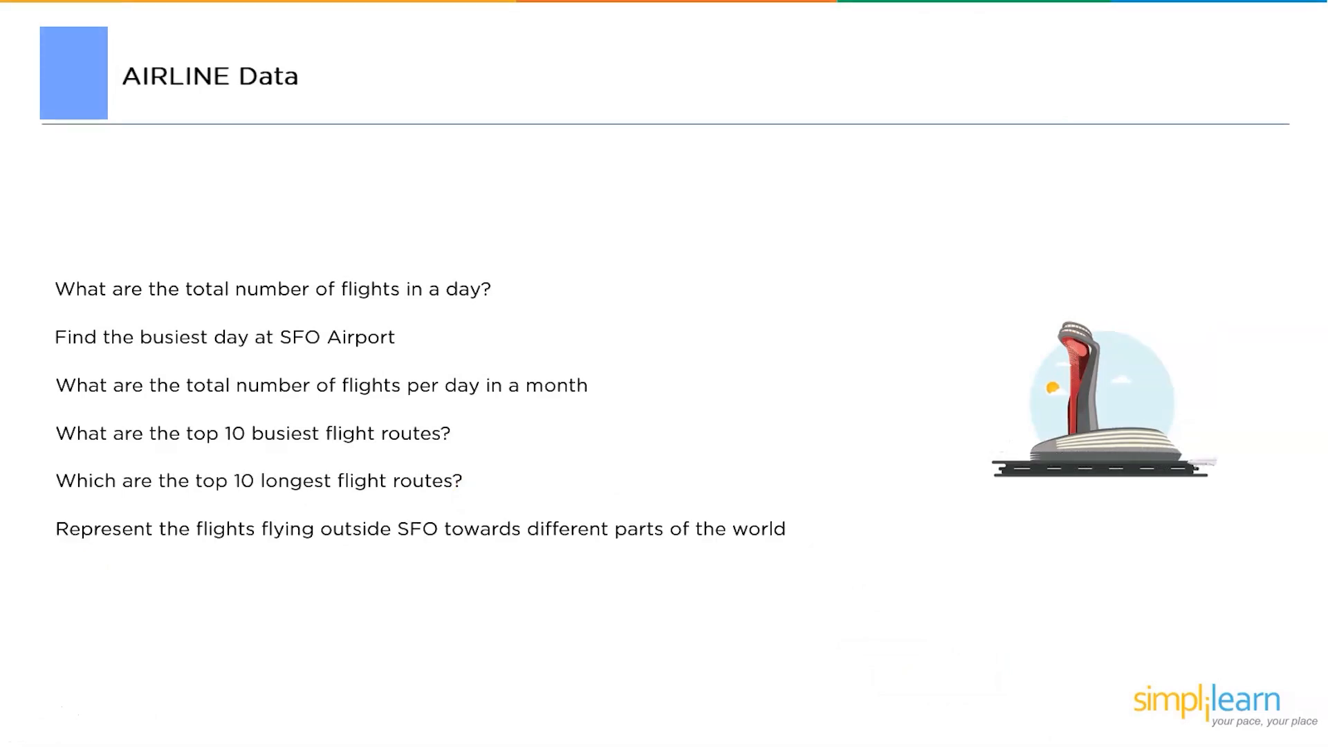
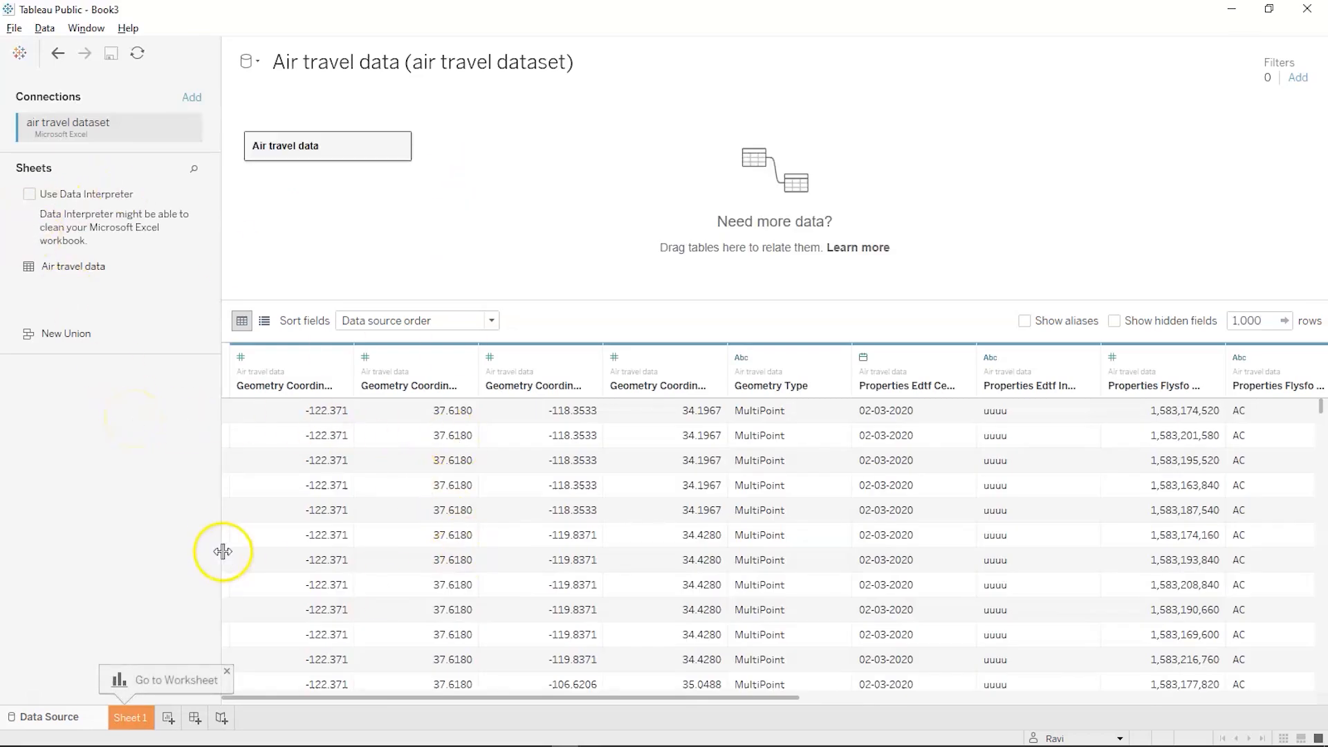
# Clean the air travel dataset with Data Interpreter
pyautogui.click(29, 195)
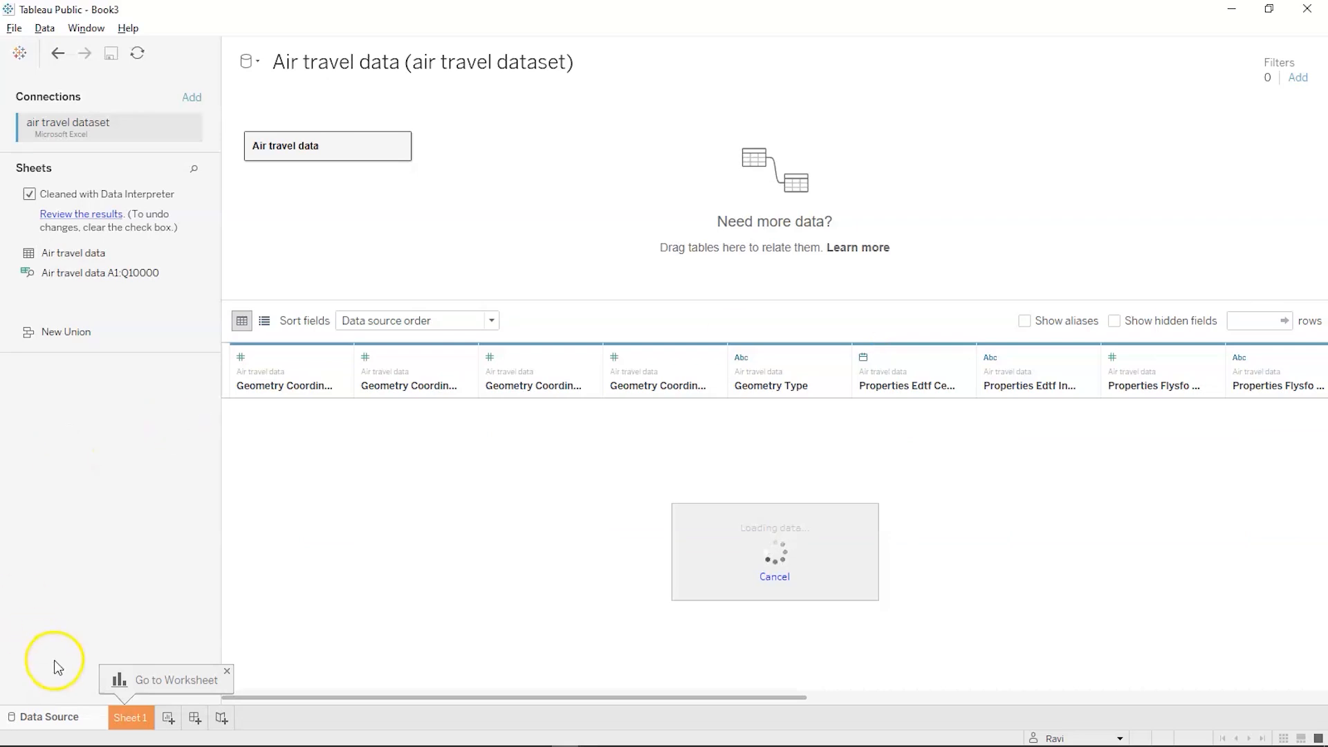
pyautogui.click(43, 696)
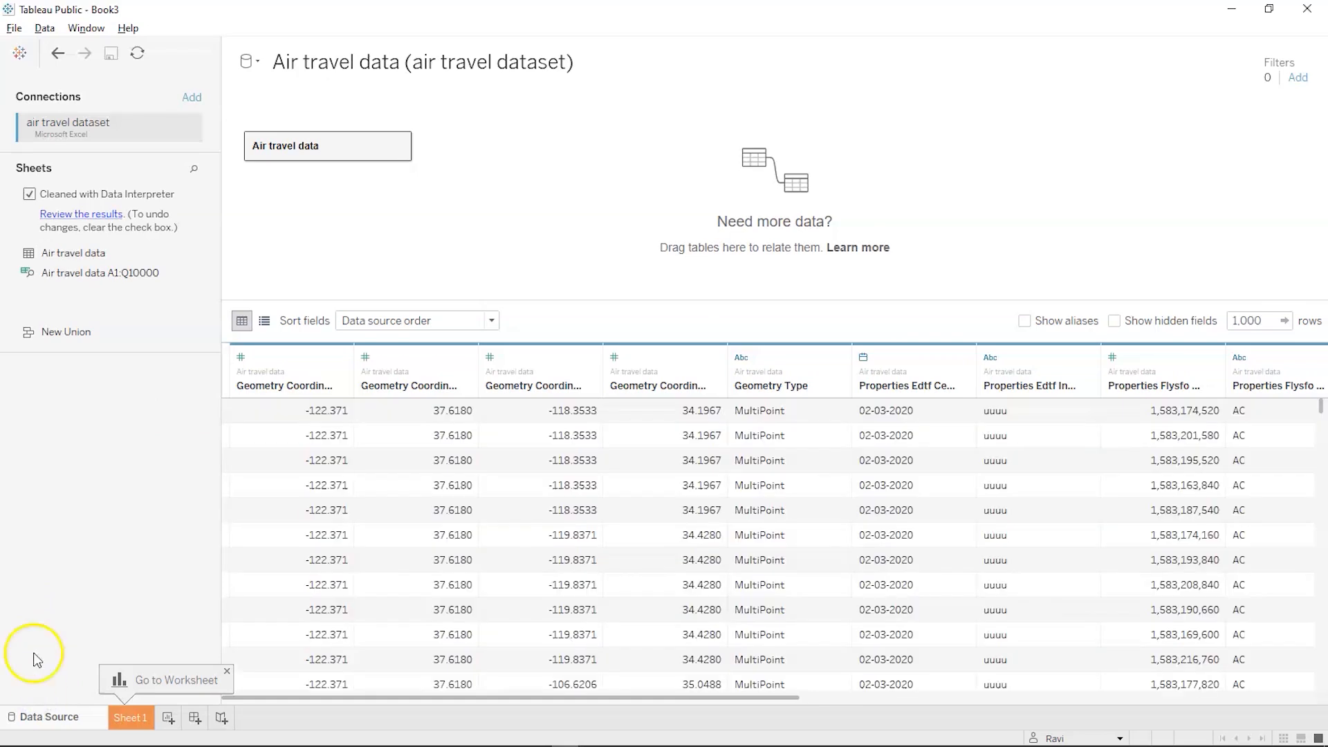
# Review the Data Interpreter results in Excel, examining the Route column of the Air travel data sheet
pyautogui.click(54, 217)
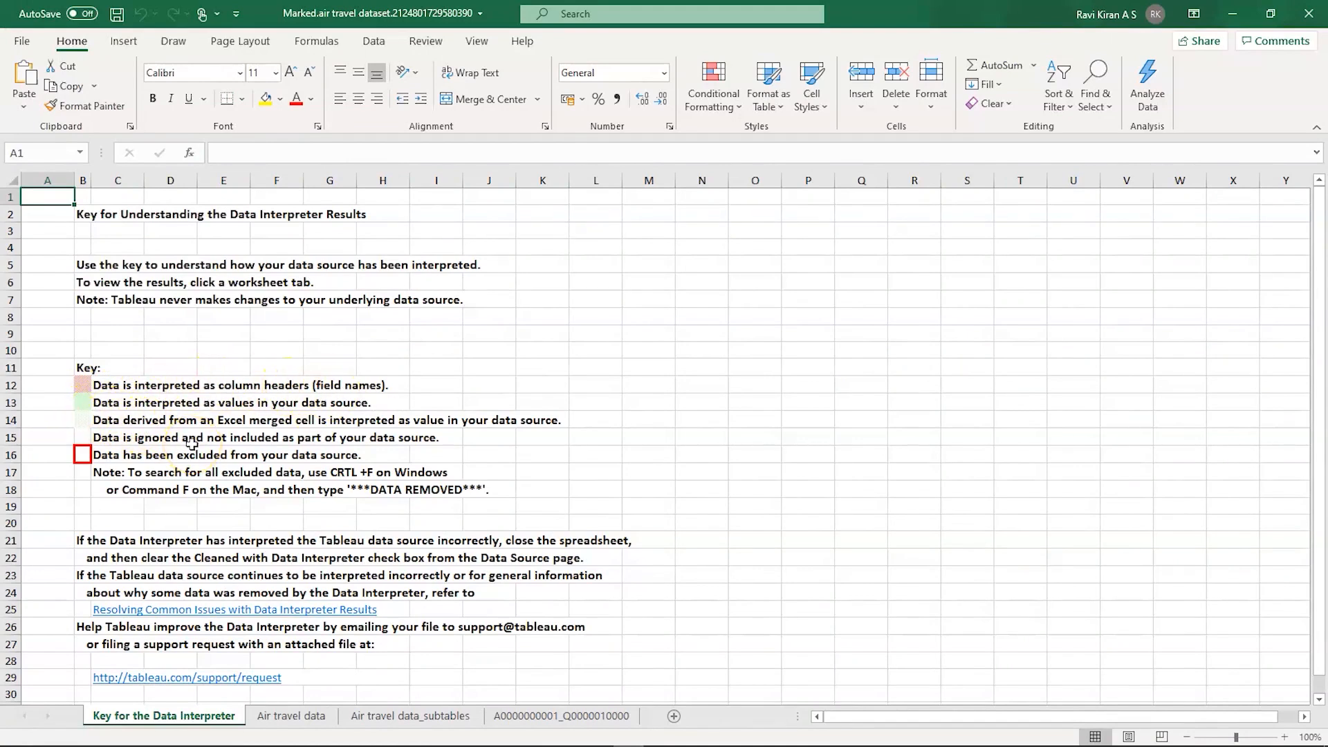
pyautogui.click(274, 718)
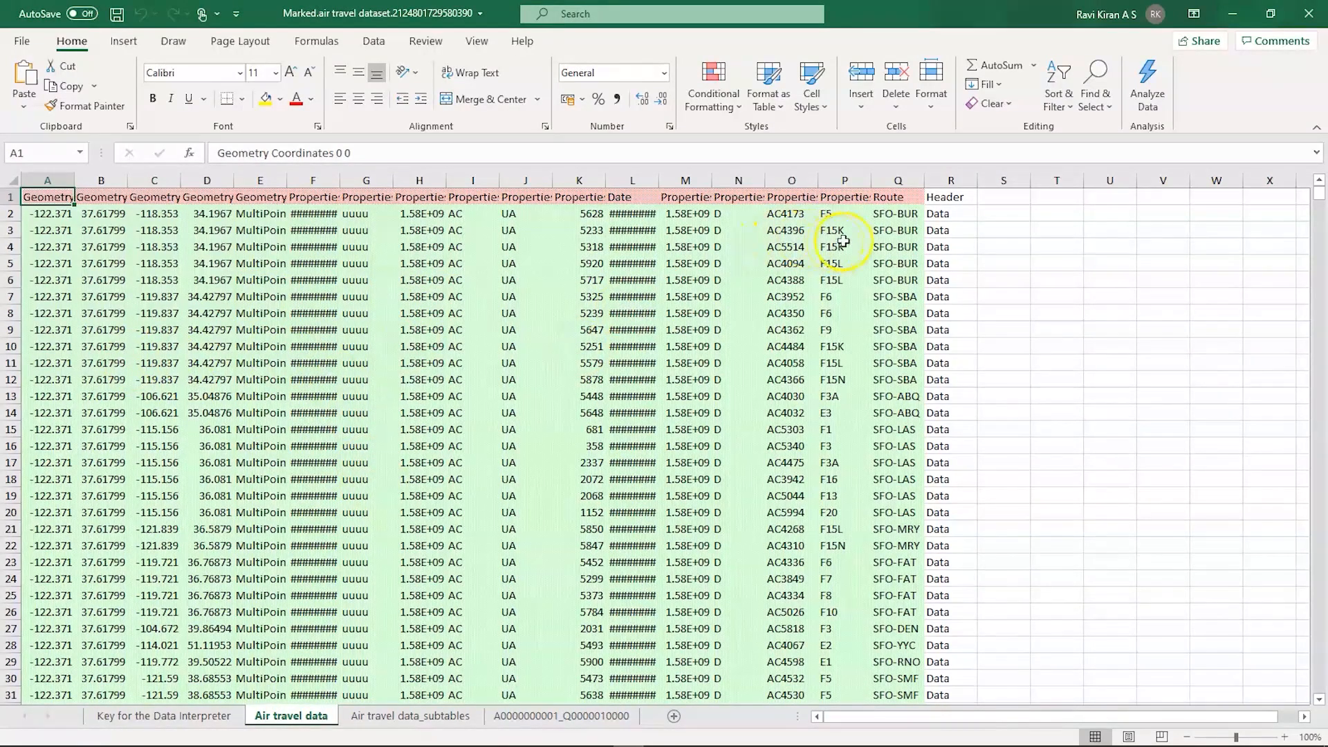
pyautogui.click(895, 199)
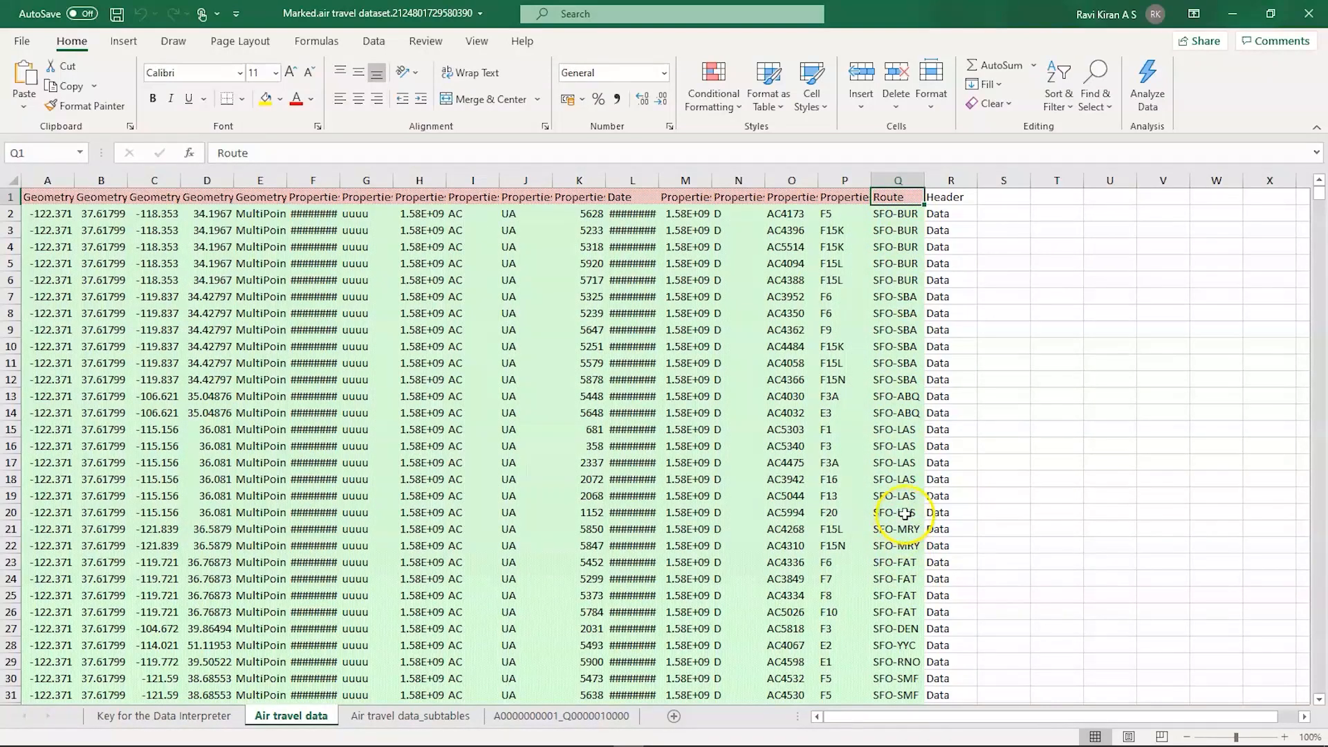
pyautogui.scroll(-4, 896, 627)
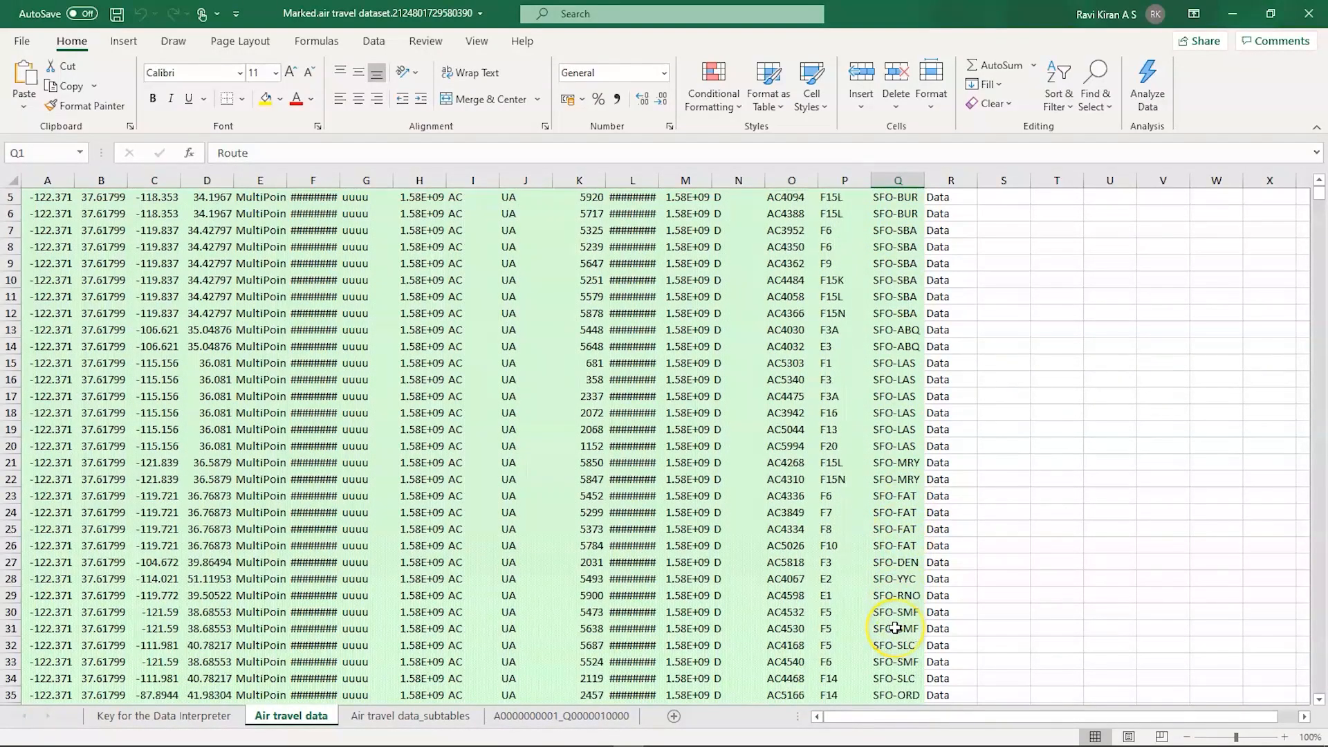
pyautogui.scroll(4, 895, 628)
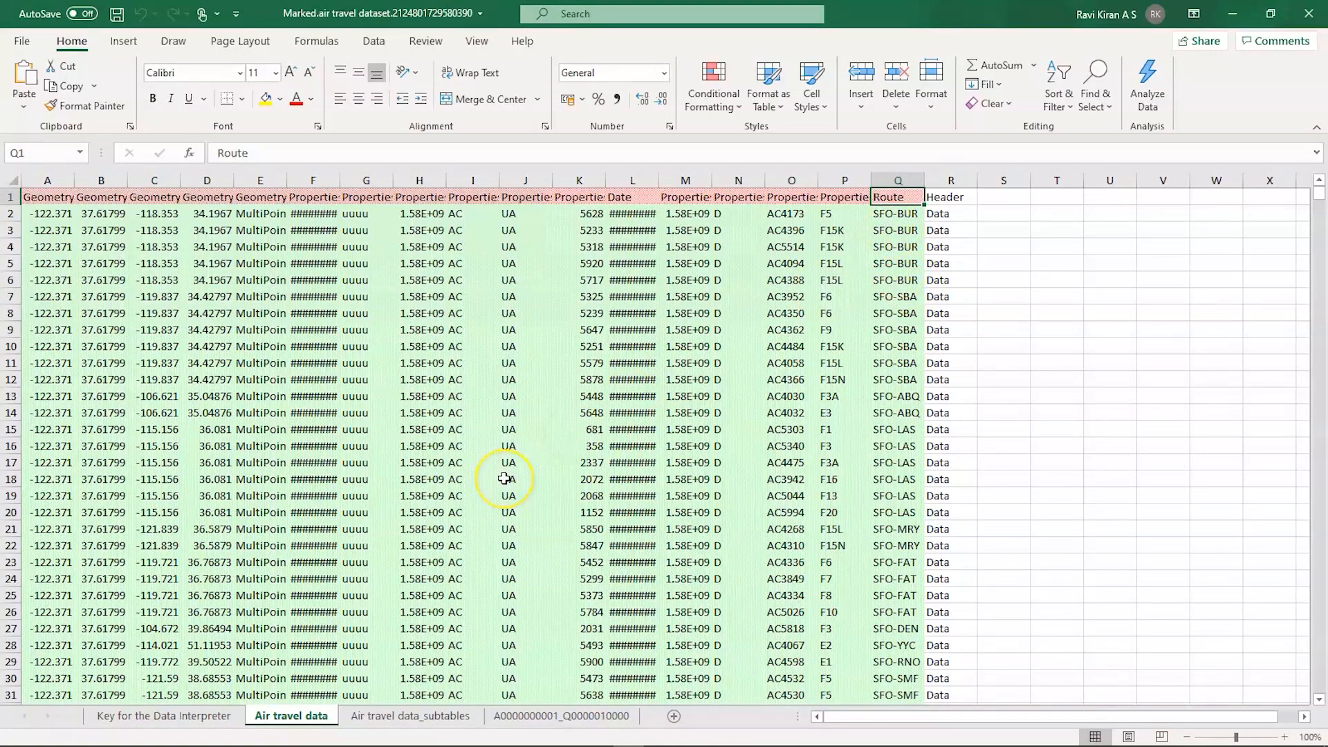
# Switch back to Tableau Public and split the Route column of Air travel data into separate fields
pyautogui.hotkey('alt', 'Tab')
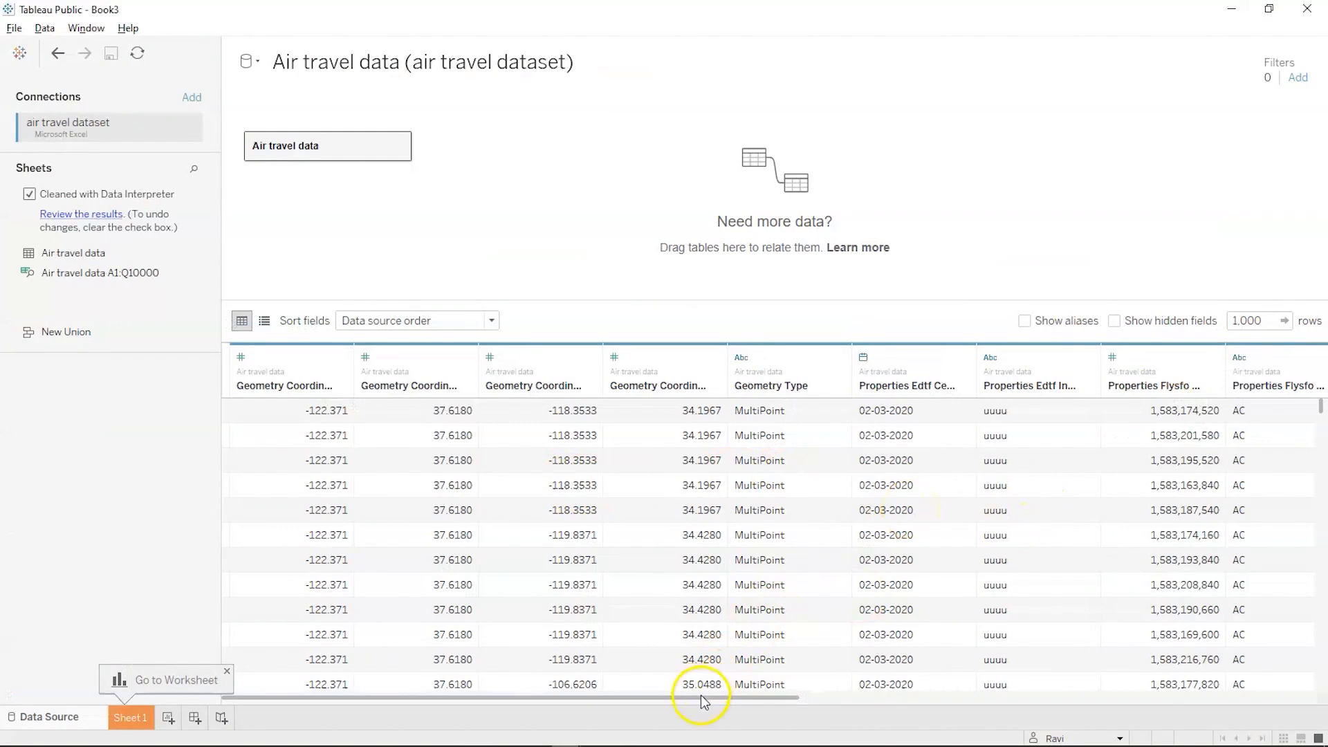
pyautogui.moveTo(739, 698); pyautogui.dragTo(1308, 670)
pyautogui.click(1291, 364)
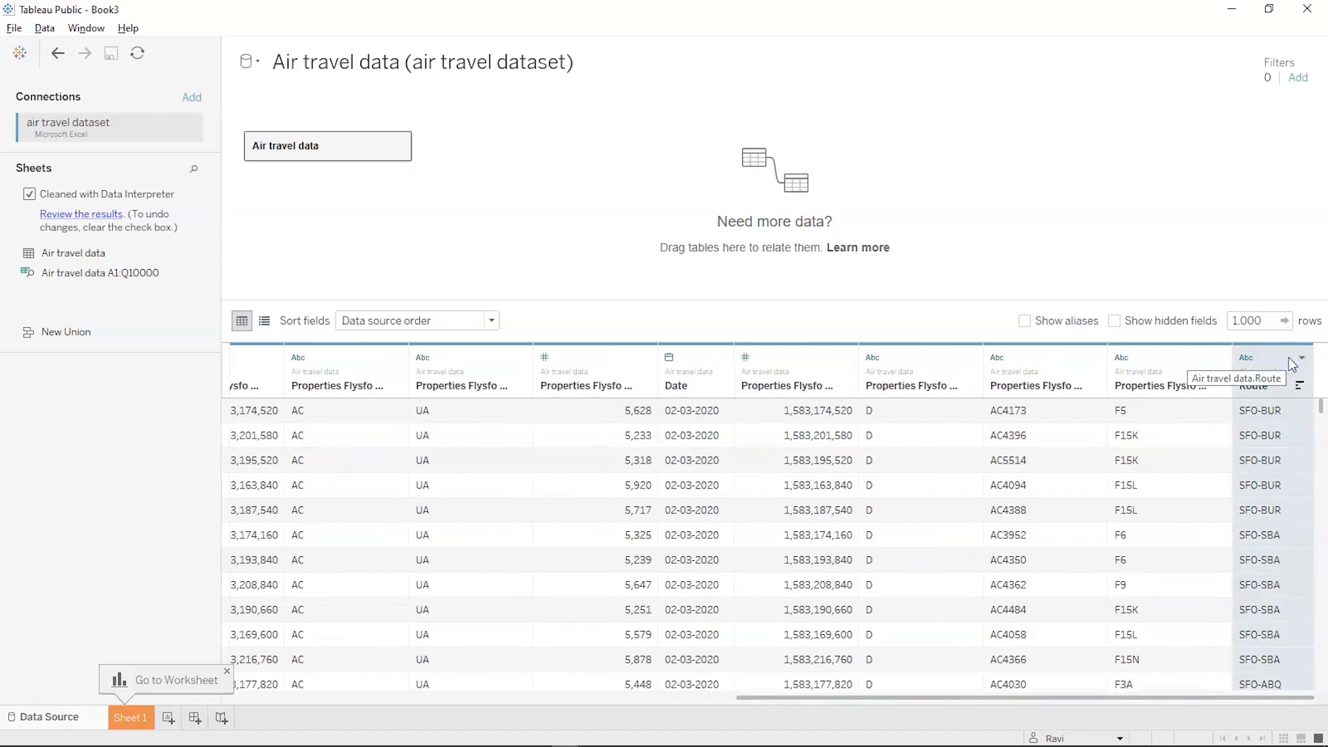
pyautogui.rightClick(1290, 359)
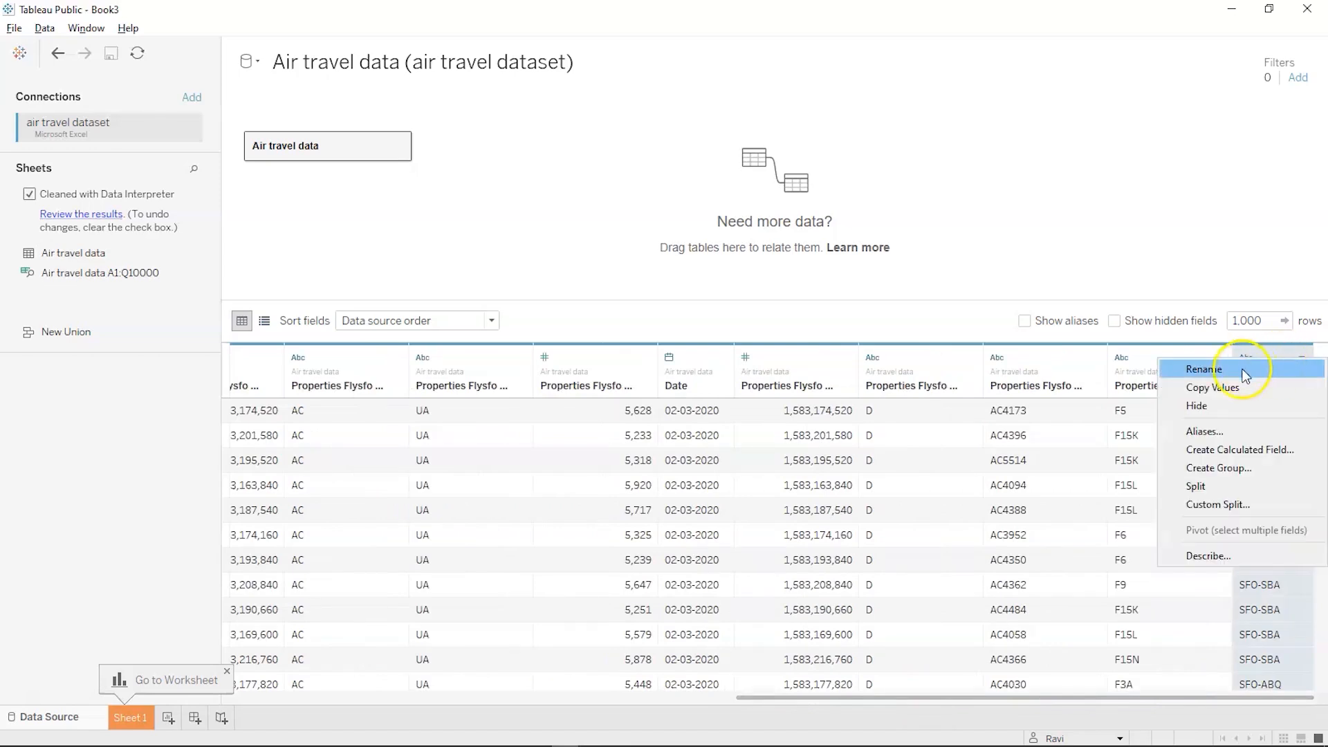
pyautogui.click(1207, 483)
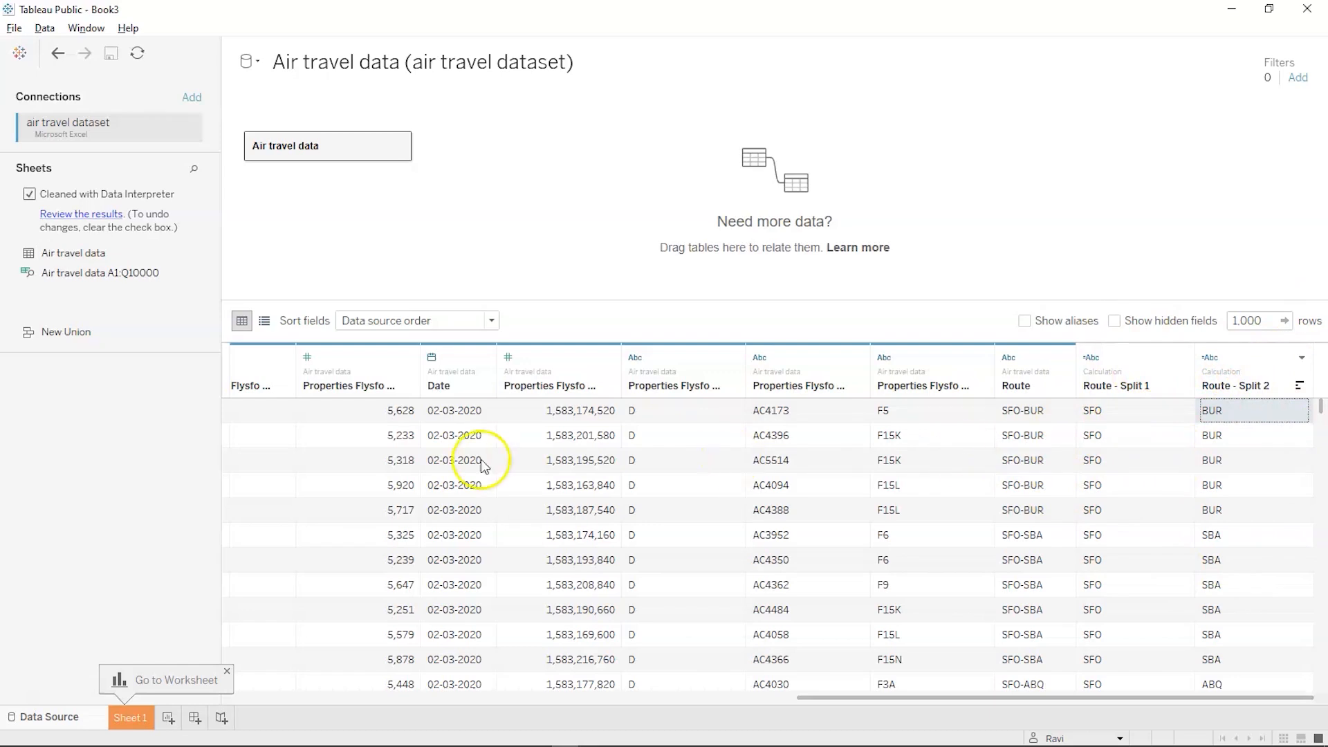
# Return to the first column of the data grid and open the empty Sheet 1 worksheet
pyautogui.press('Left')
pyautogui.press('Left')
pyautogui.press('Left')
pyautogui.press('Left')
pyautogui.press('Left')
pyautogui.press('Left')
pyautogui.press('Left')
pyautogui.press('Left')
pyautogui.press('Left')
pyautogui.press('Left')
pyautogui.press('Left')
pyautogui.press('Left')
pyautogui.press('Left')
pyautogui.press('Left')
pyautogui.press('Left')
pyautogui.press('Left')
pyautogui.press('Left')
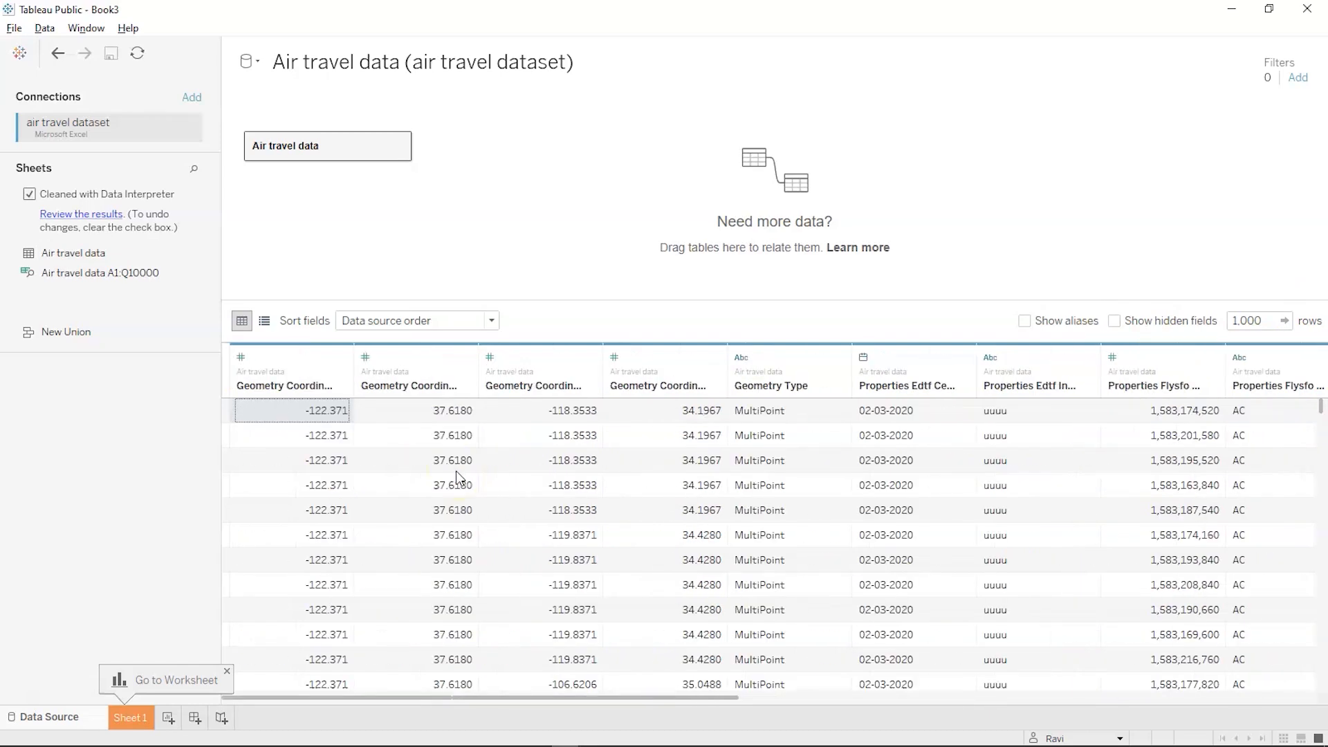
pyautogui.click(133, 722)
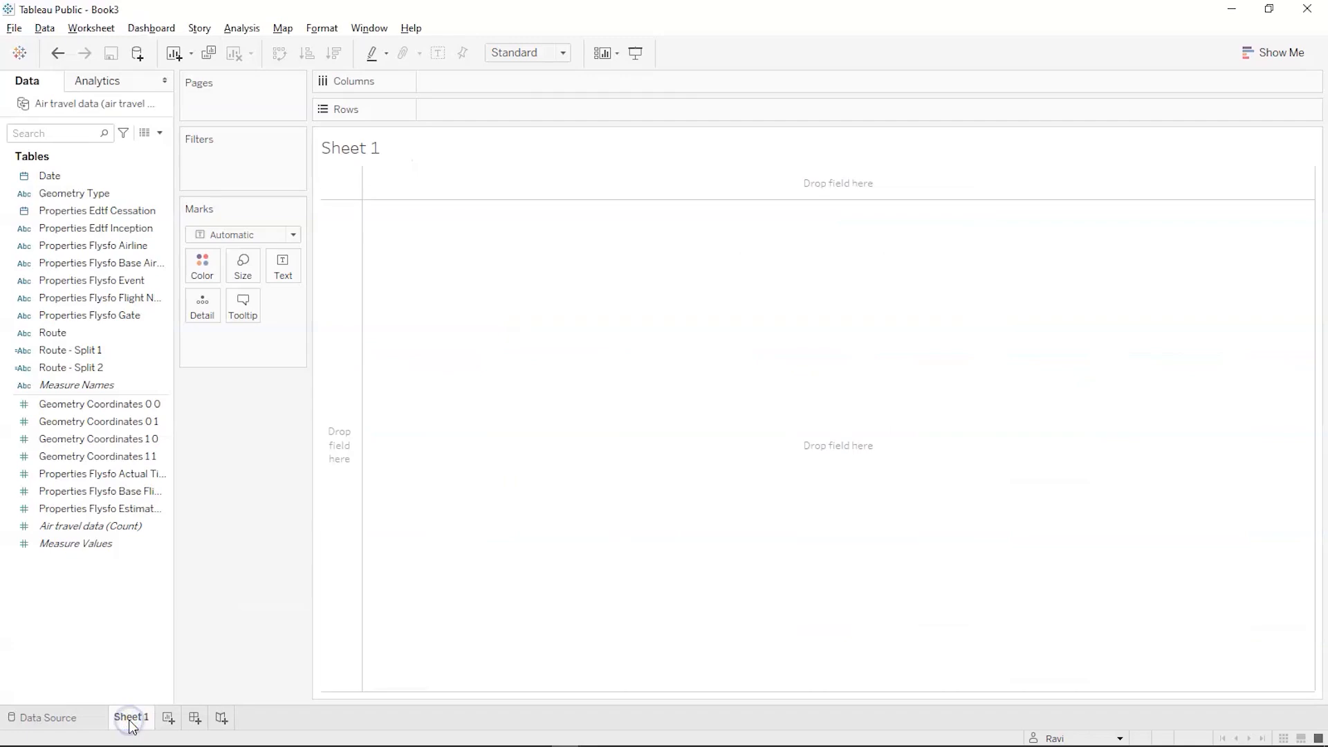
pyautogui.click(492, 379)
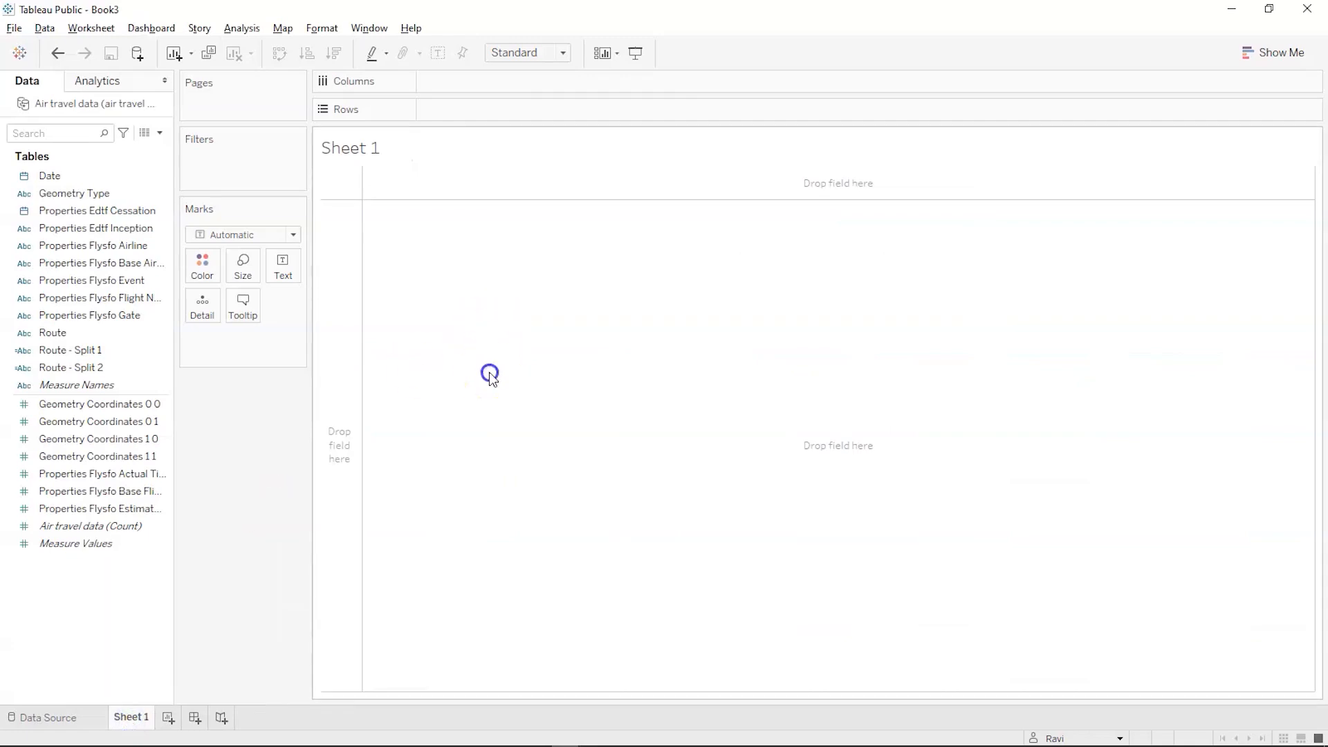
# Review the AIRLINE Data questions on the presentation slide, then return to the Tableau Public worksheet
pyautogui.hotkey('alt', 'Tab')
pyautogui.hotkey('alt', 'Tab')
pyautogui.hotkey('alt', 'Tab')
pyautogui.hotkey('alt', 'Tab')
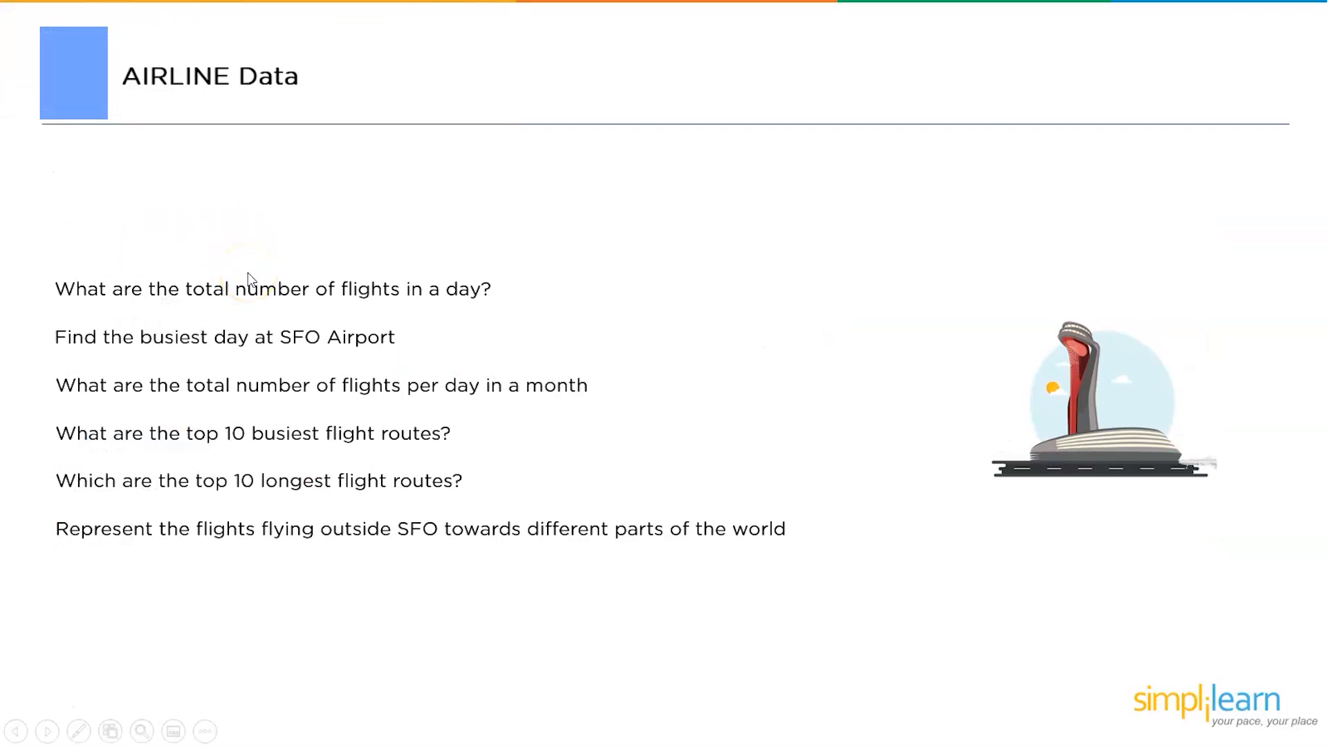
pyautogui.hotkey('alt', 'Tab')
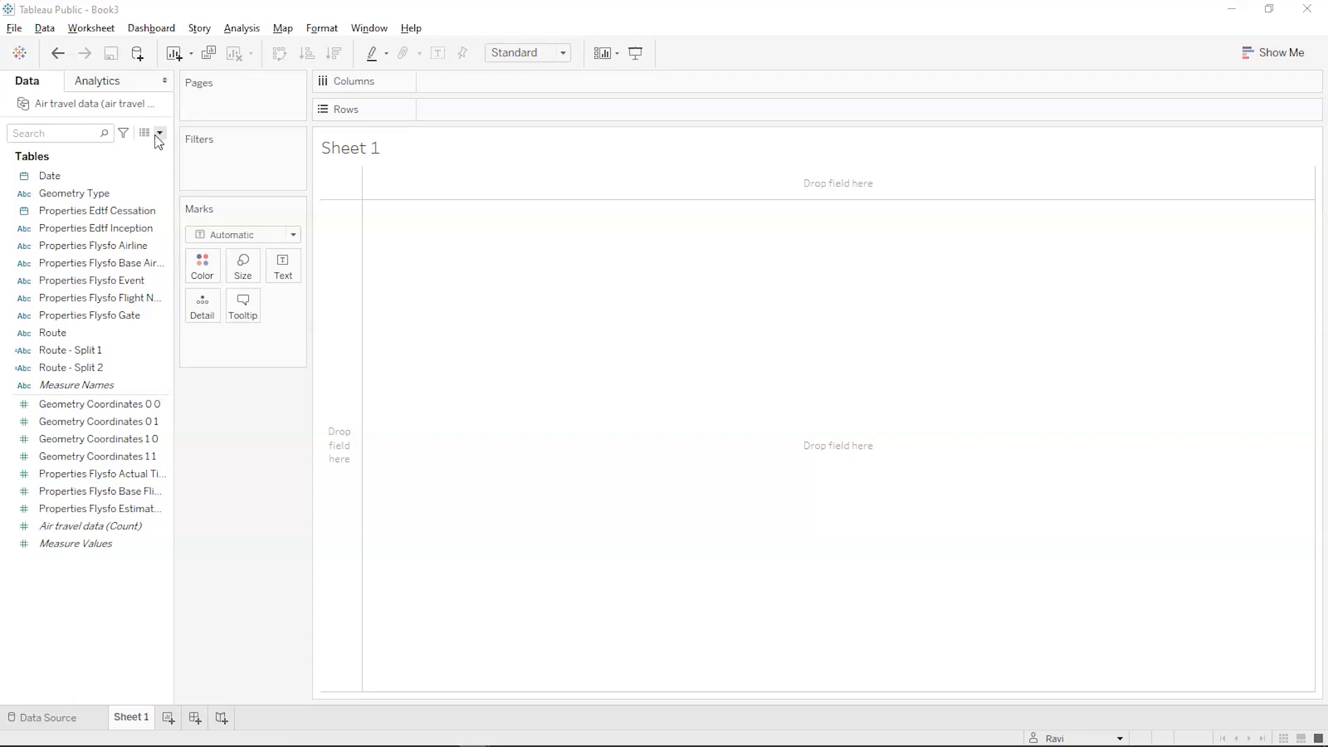
# Create a calculated field named "Number of Flights" with the formula 1
pyautogui.click(158, 134)
pyautogui.click(147, 153)
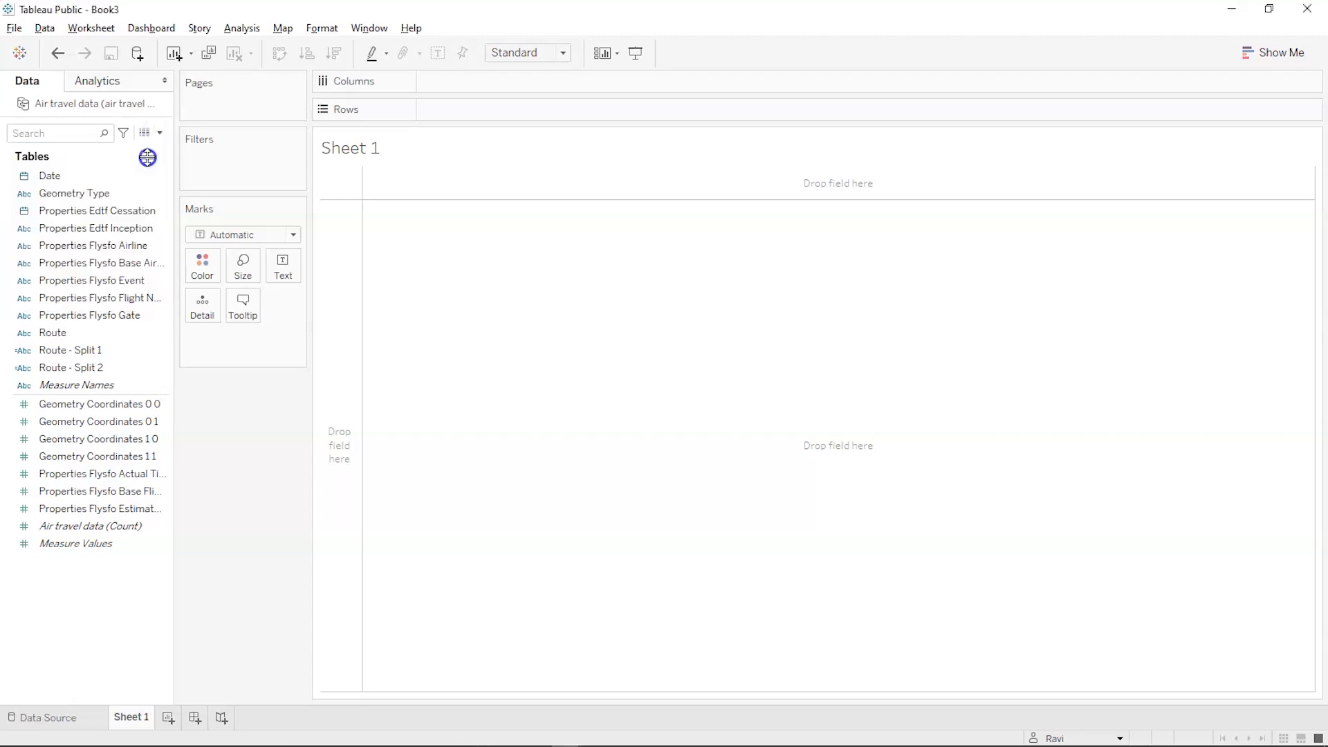
pyautogui.write('Number of ro')
pyautogui.press('BackSpace')
pyautogui.press('BackSpace')
pyautogui.press('BackSpace')
pyautogui.press('BackSpace')
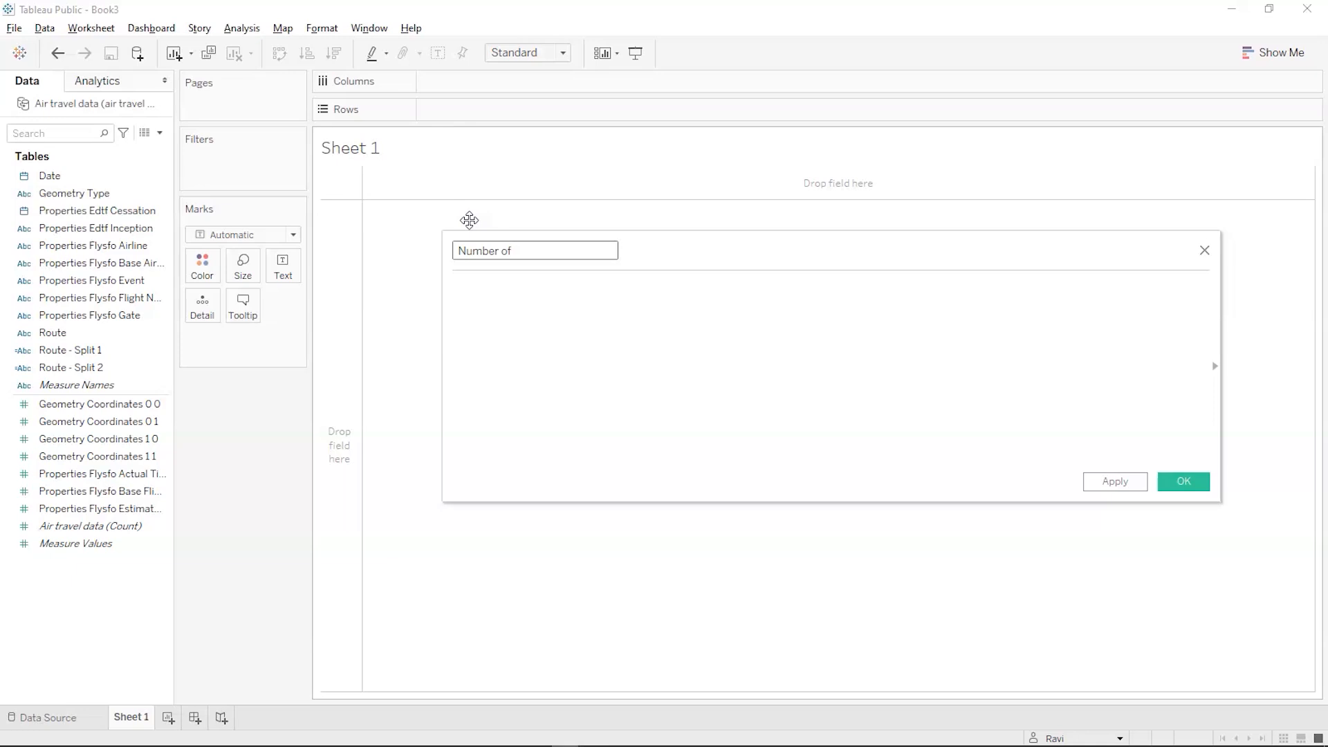
pyautogui.write('Flights')
pyautogui.click(459, 316)
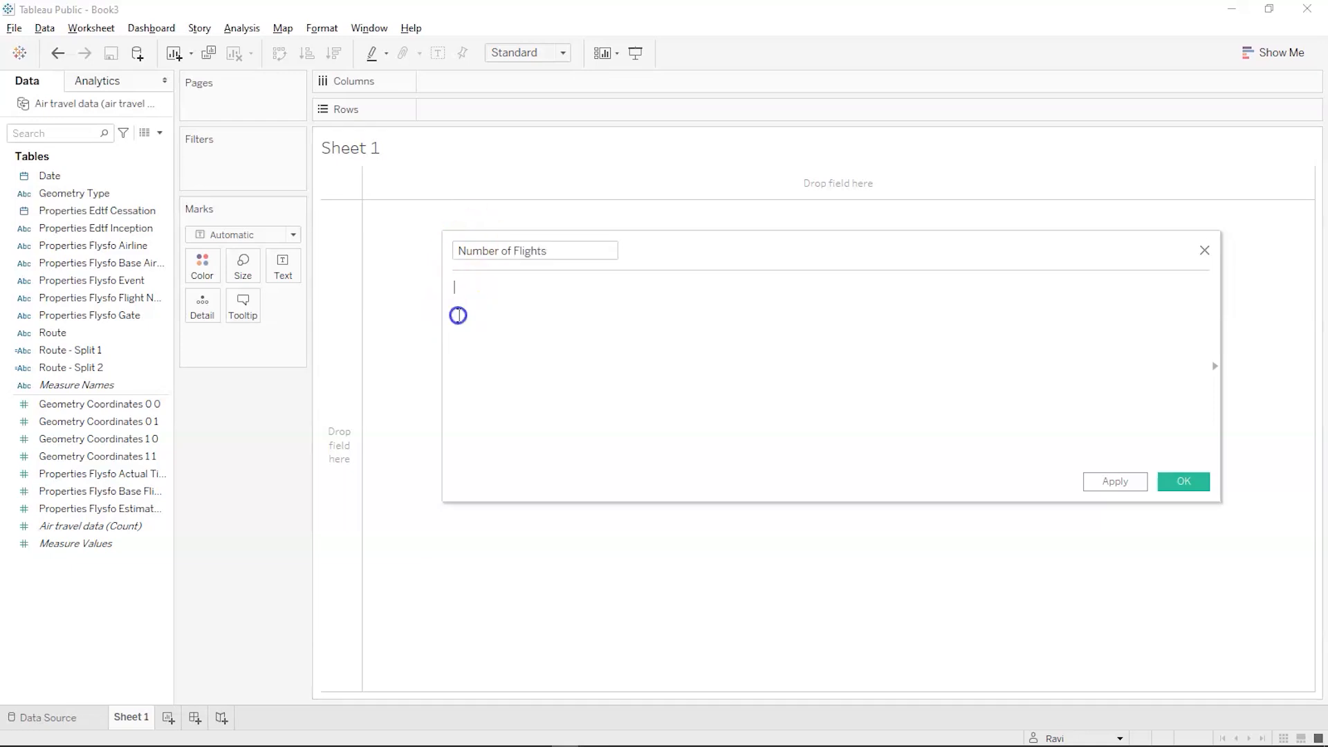
pyautogui.write('1')
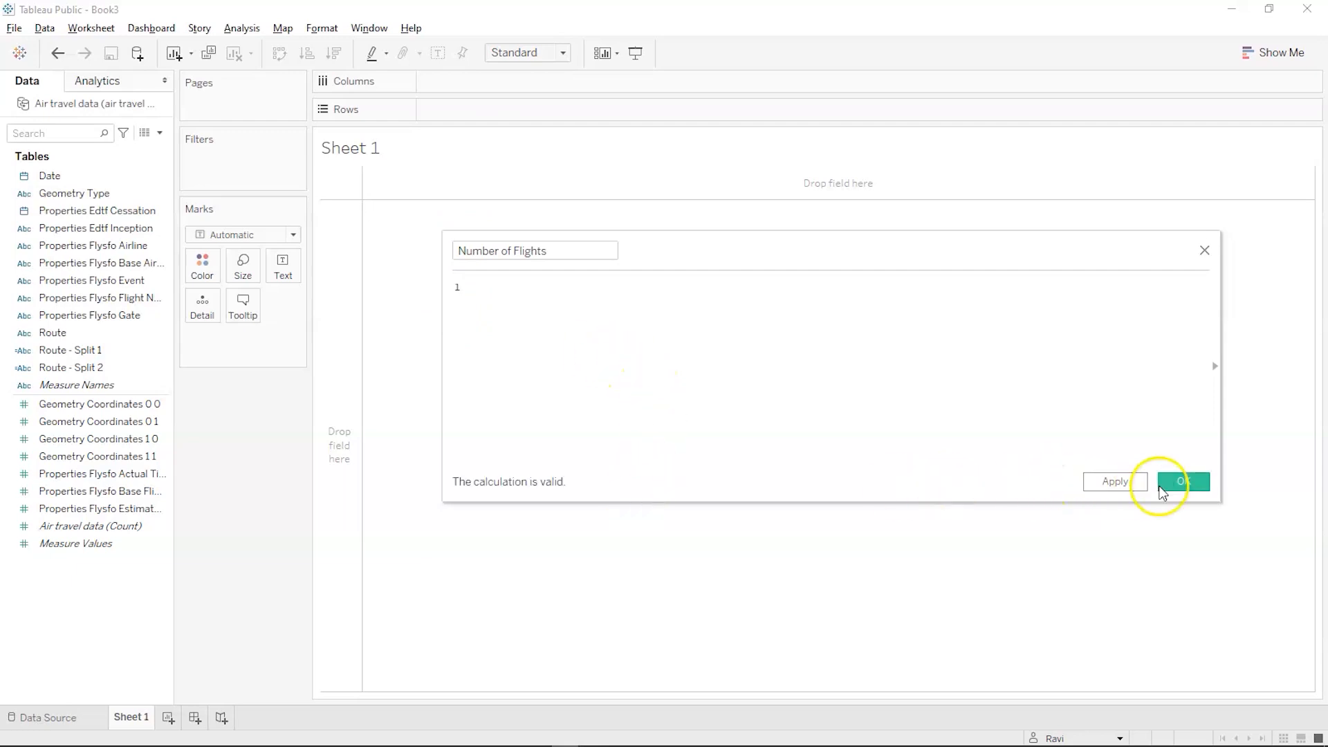
pyautogui.click(1166, 483)
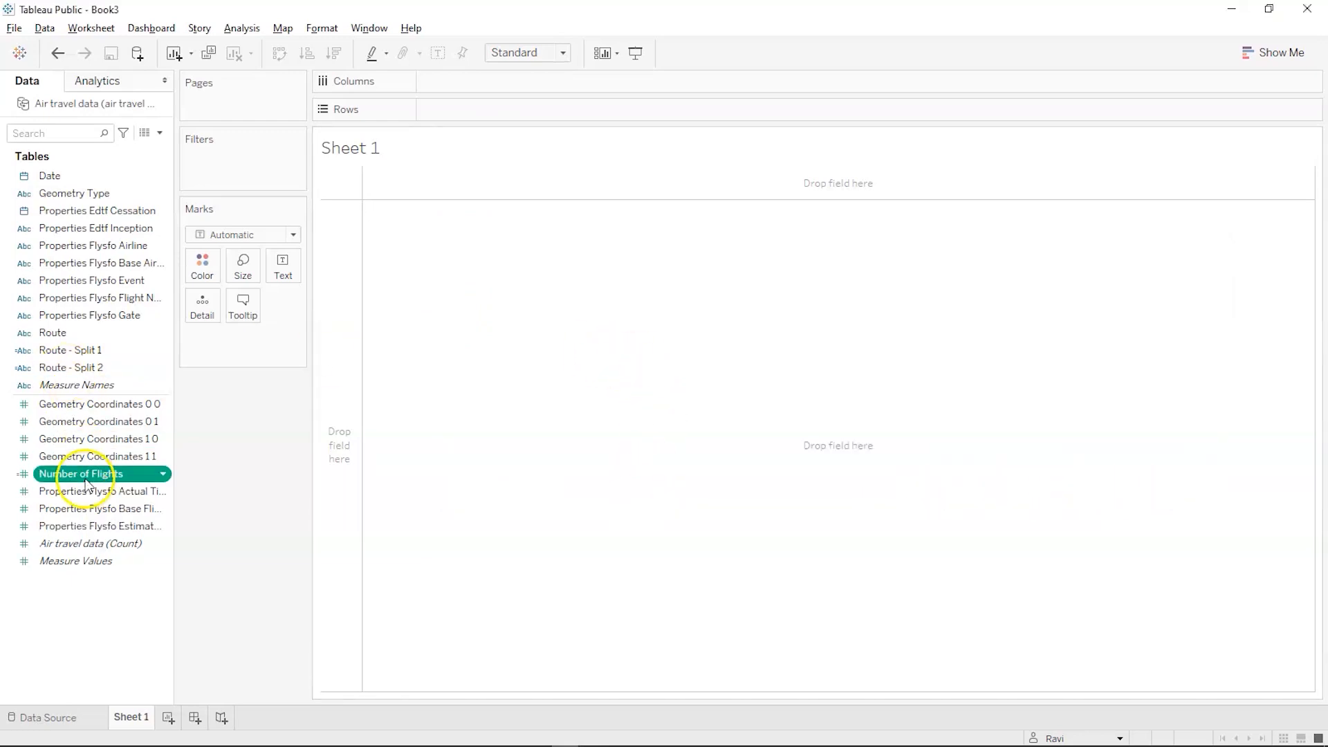
# Show Number of Flights as text on Sheet 1, enlarge the figure, and widen its cell so it fits
pyautogui.moveTo(86, 476); pyautogui.dragTo(282, 260)
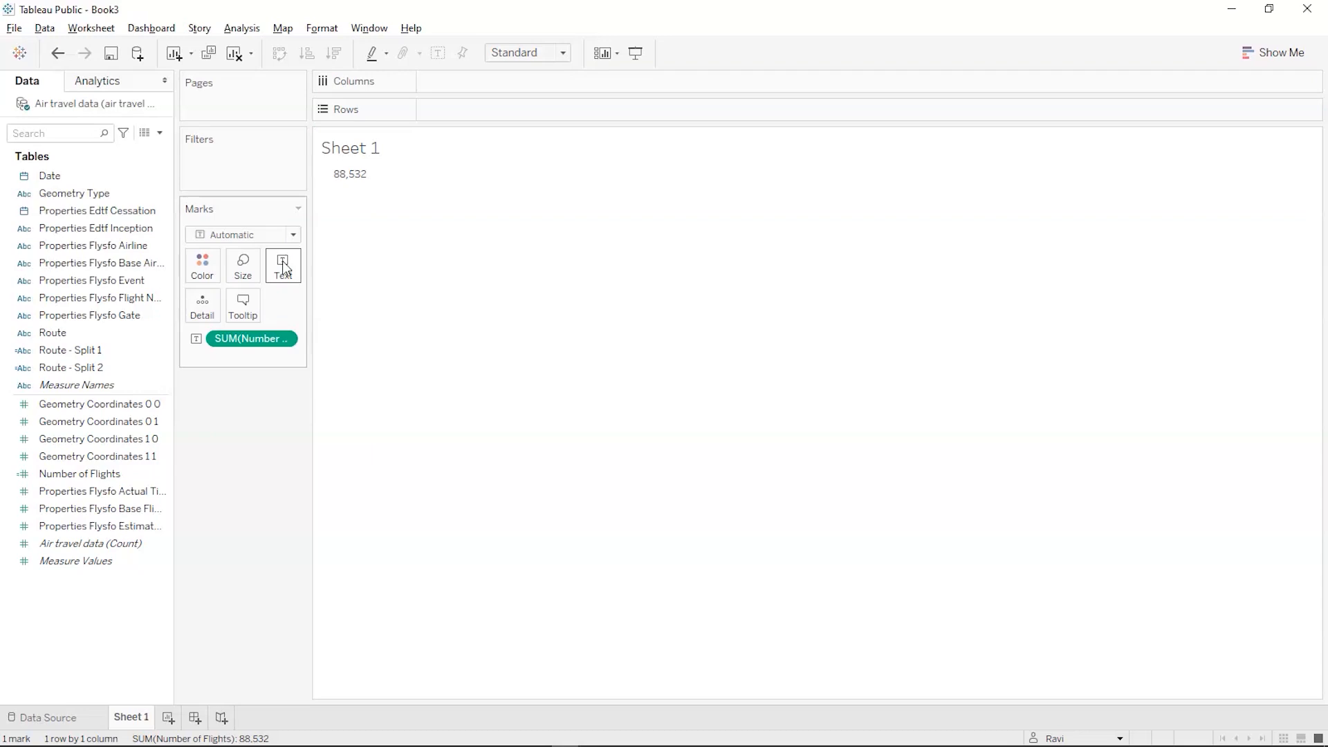
pyautogui.click(357, 176)
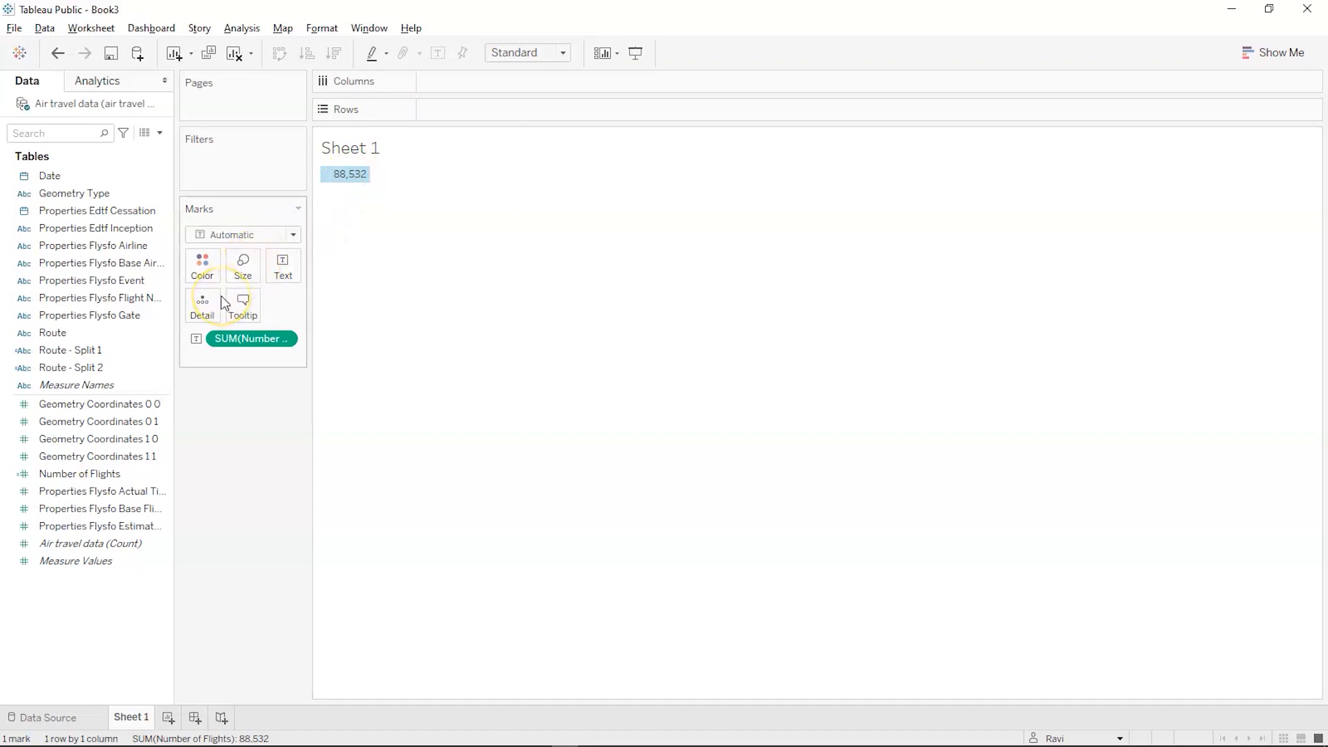
pyautogui.click(243, 263)
pyautogui.click(310, 312)
pyautogui.click(344, 309)
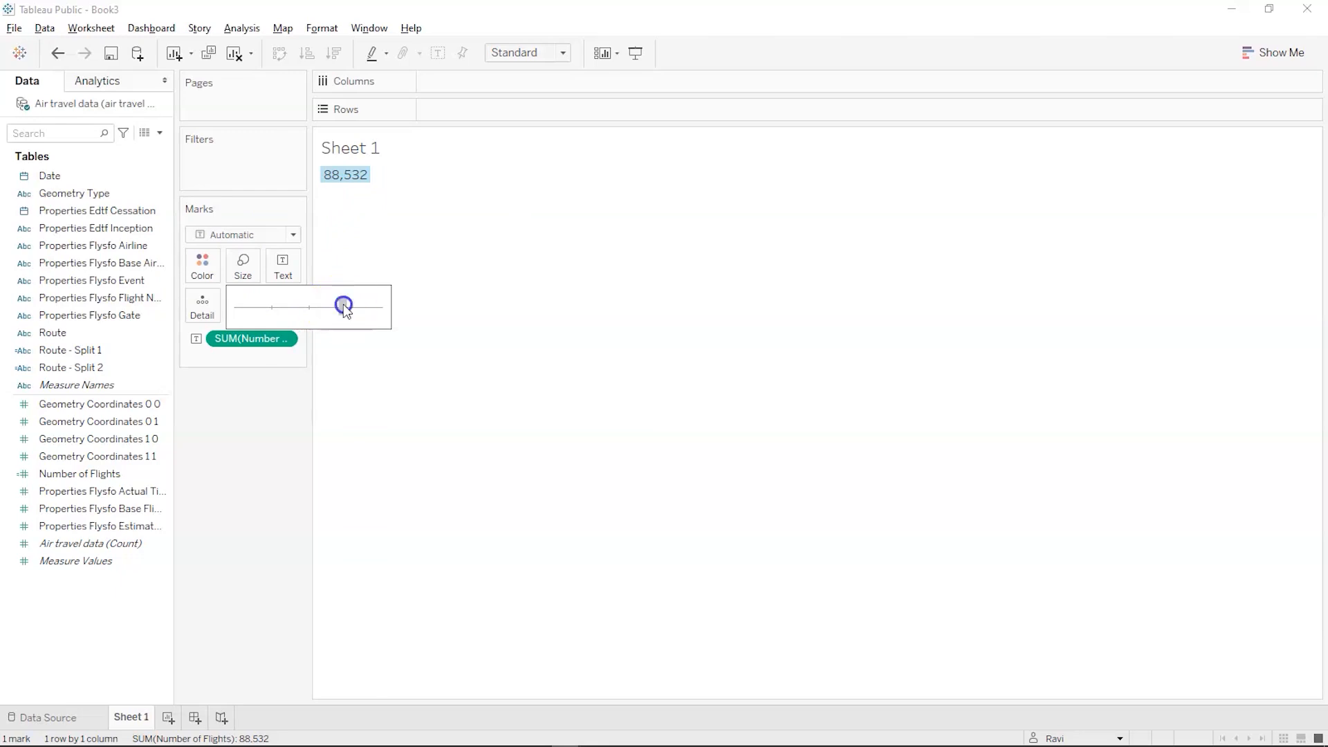
pyautogui.click(367, 174)
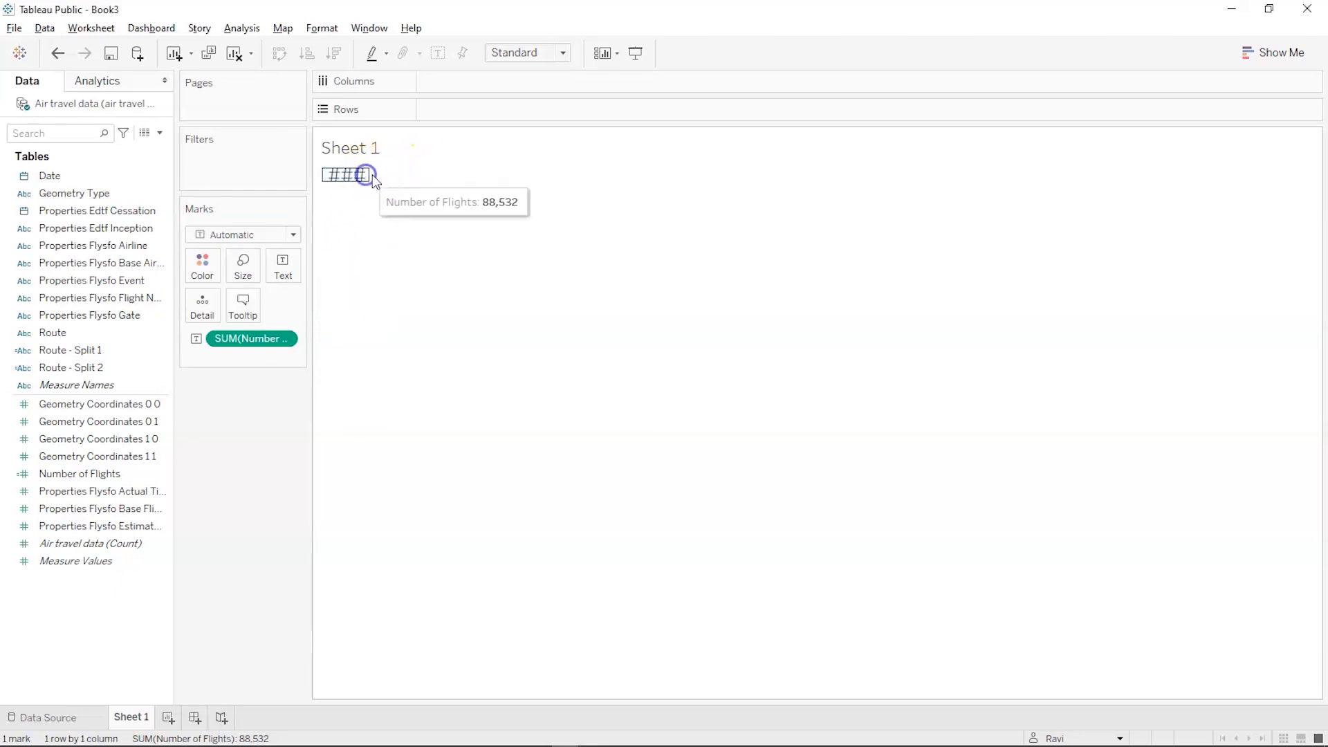
pyautogui.click(404, 172)
pyautogui.moveTo(487, 178); pyautogui.dragTo(487, 177)
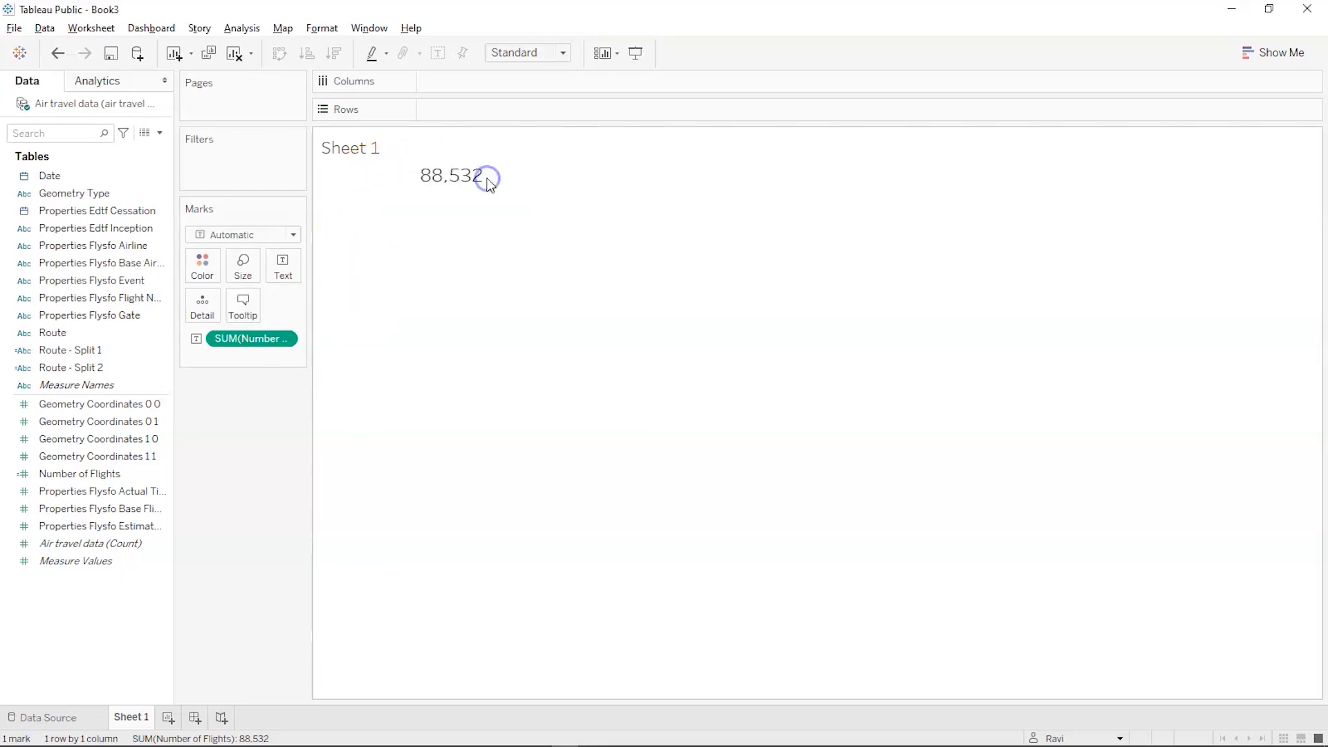
# Rename Sheet 1 as "Total number of flights"
pyautogui.doubleClick(361, 148)
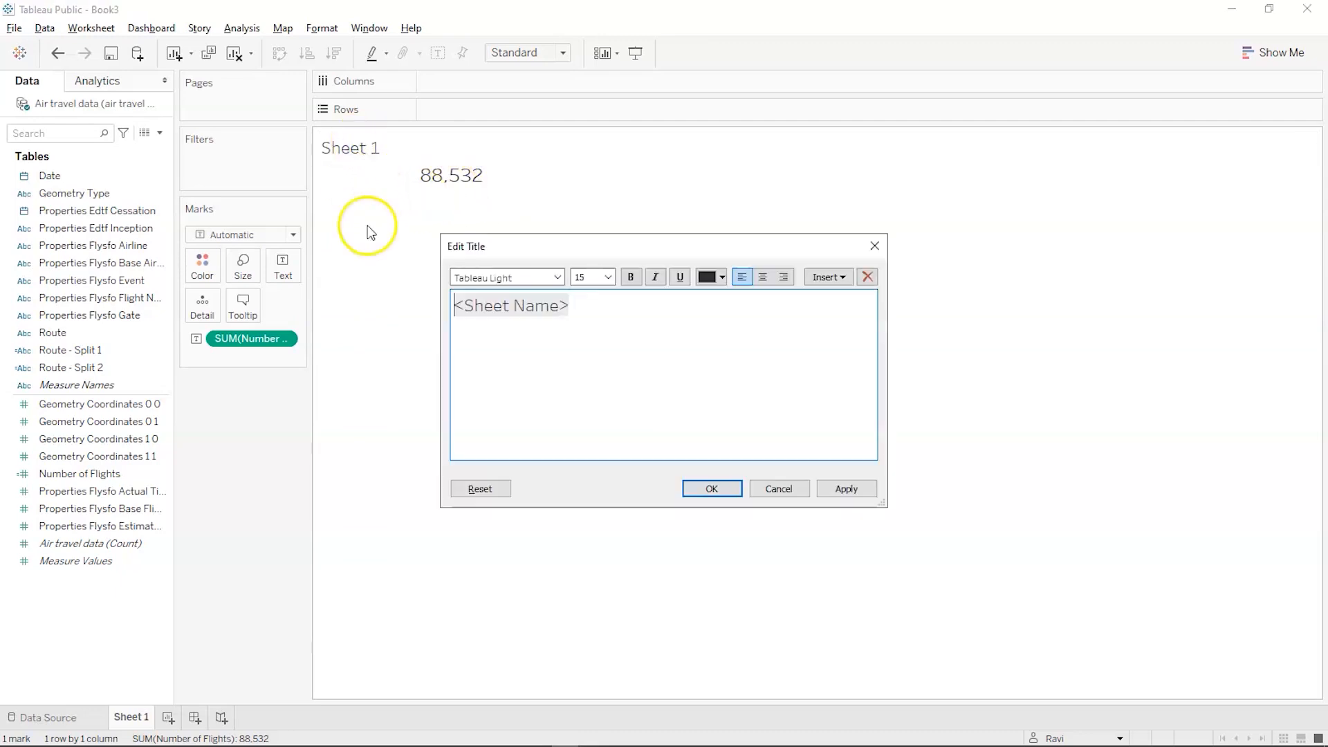
pyautogui.click(773, 489)
pyautogui.doubleClick(127, 718)
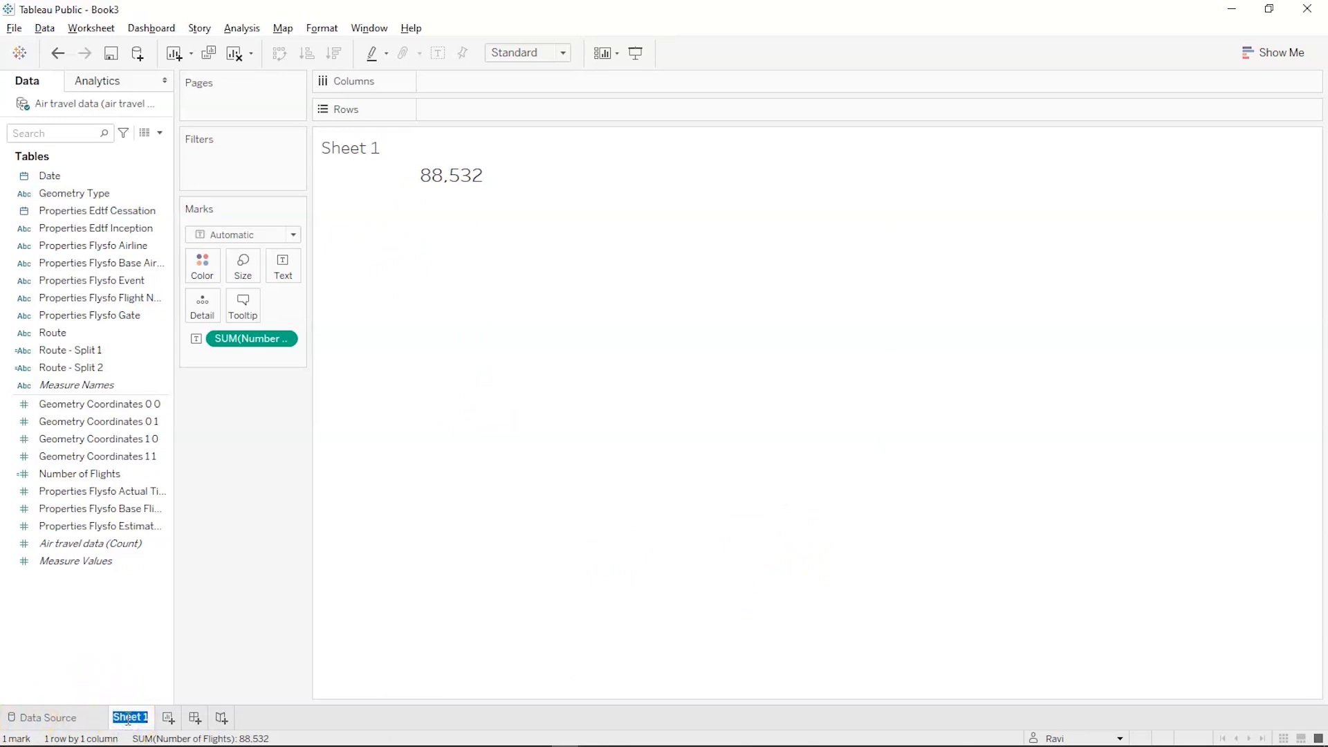
pyautogui.write('Notal num')
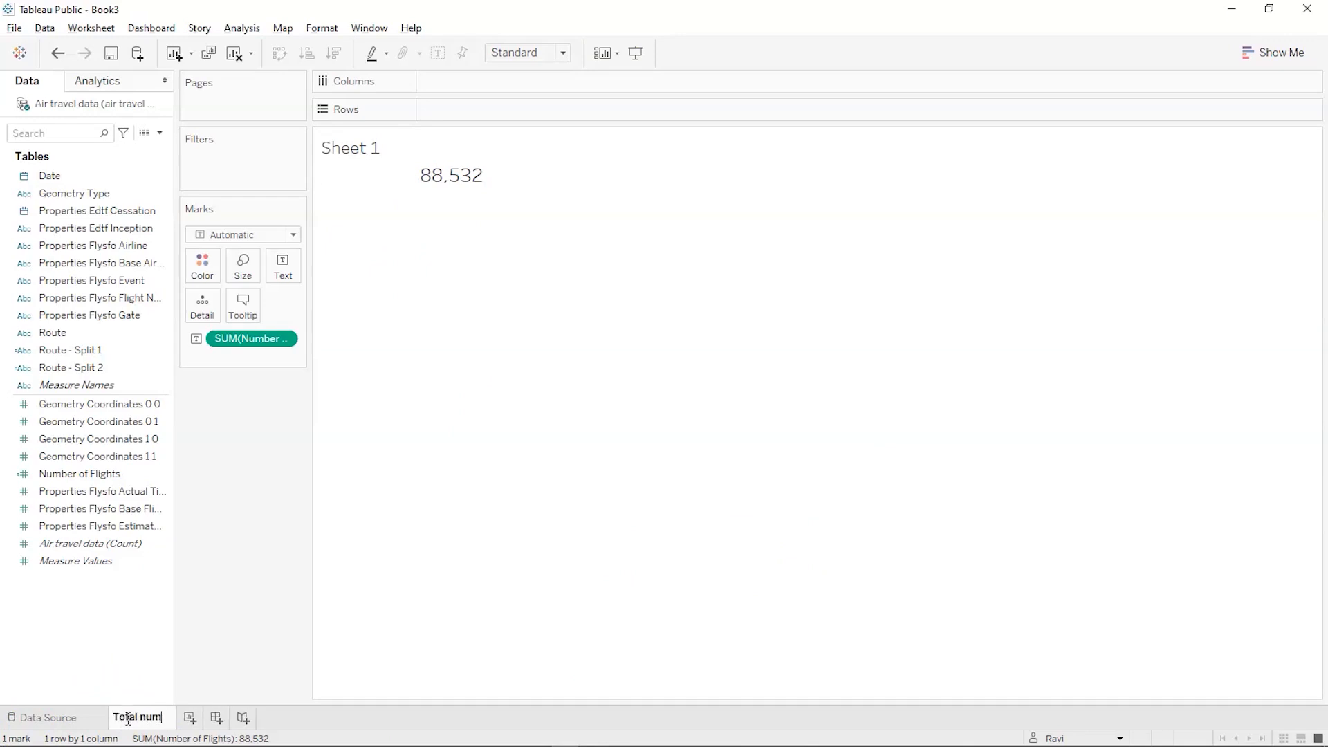
pyautogui.write('ber of flights')
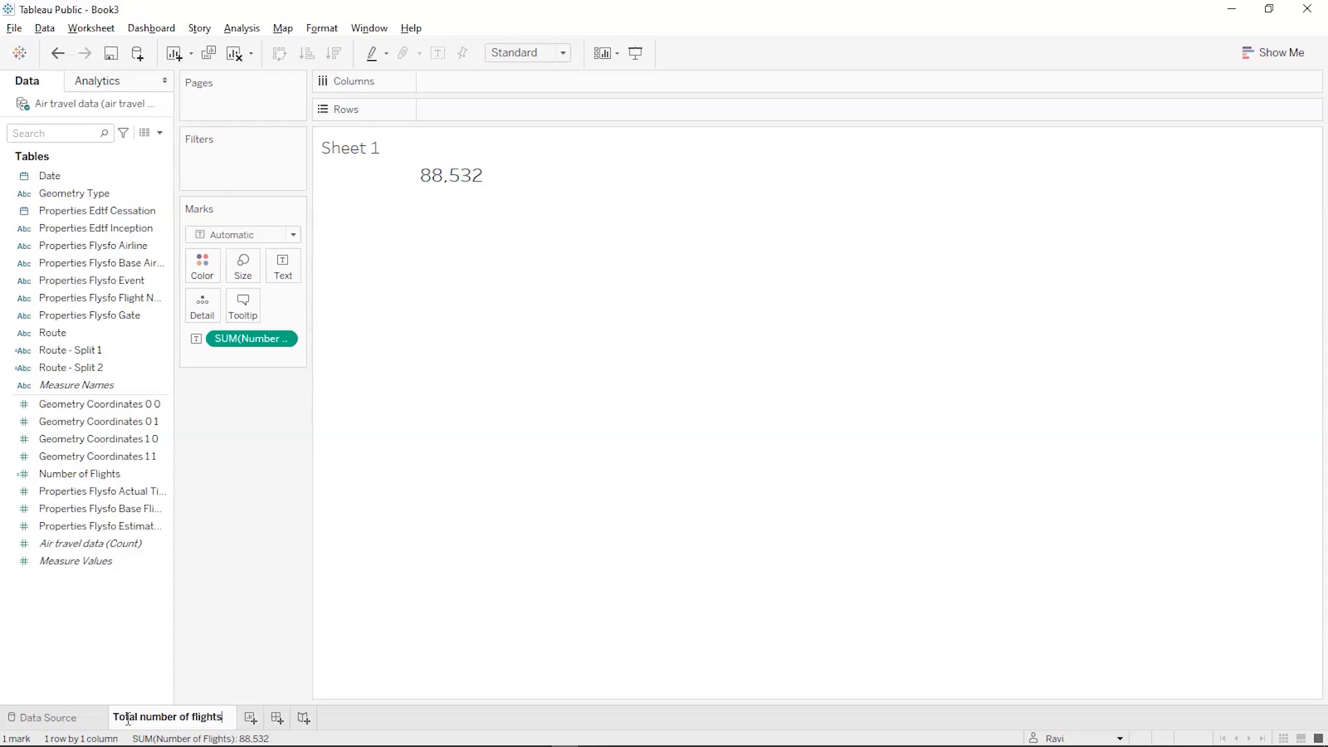
pyautogui.press('Return')
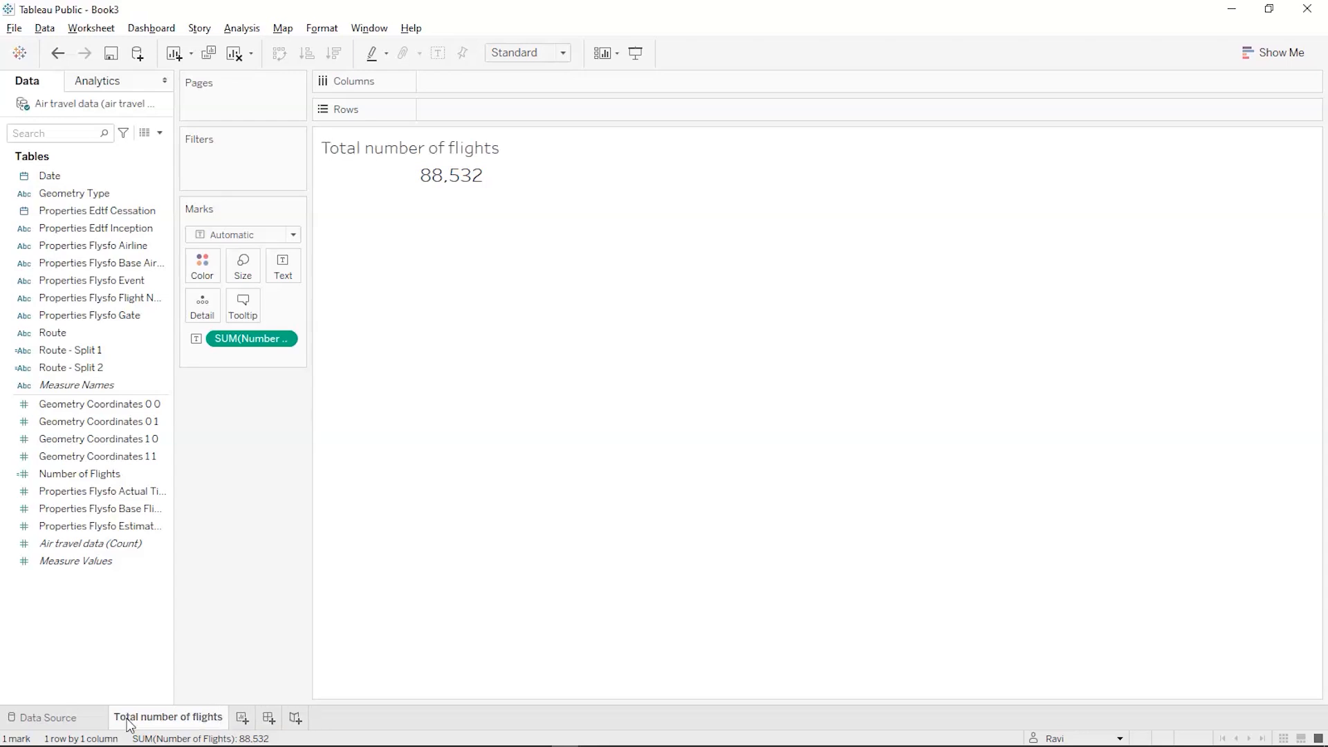
# Duplicate the Total number of flights worksheet and rename the copy "Flights Taking off"
pyautogui.hotkey('alt', 'Tab')
pyautogui.hotkey('alt', 'Tab')
pyautogui.rightClick(202, 723)
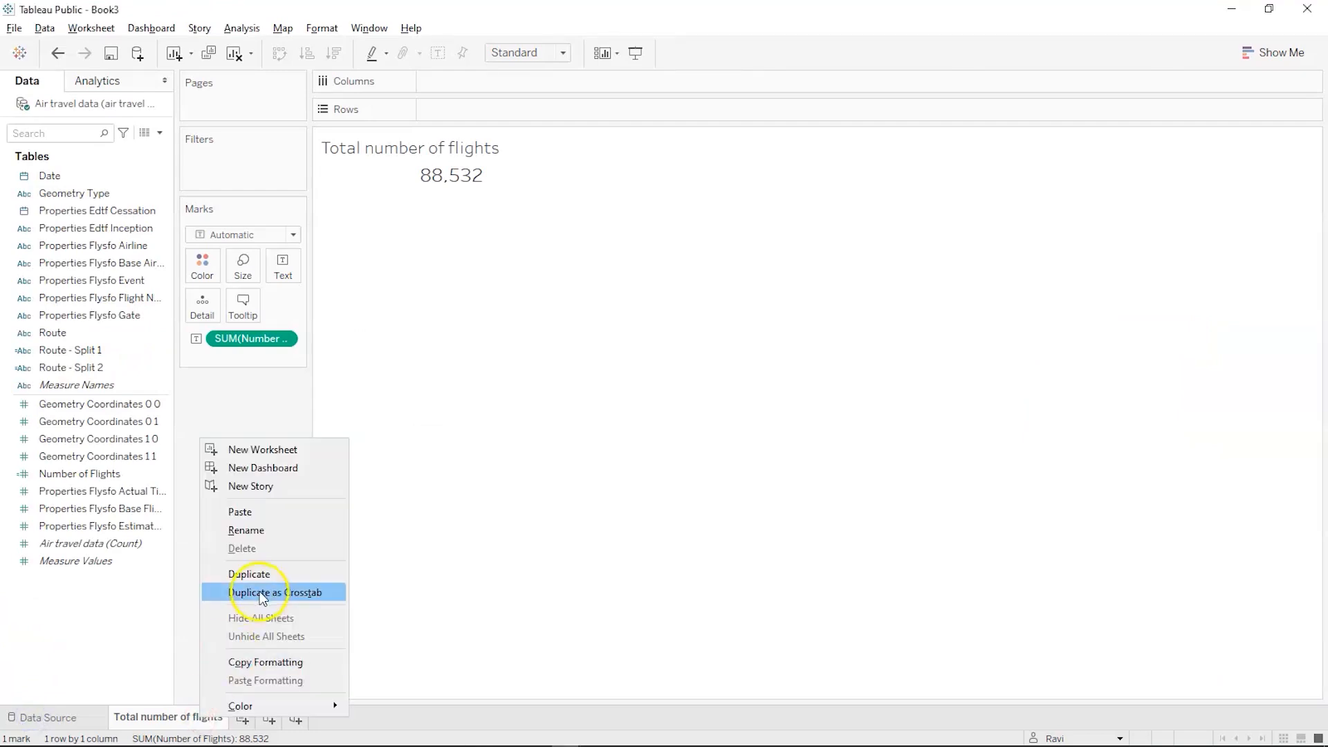
pyautogui.click(249, 574)
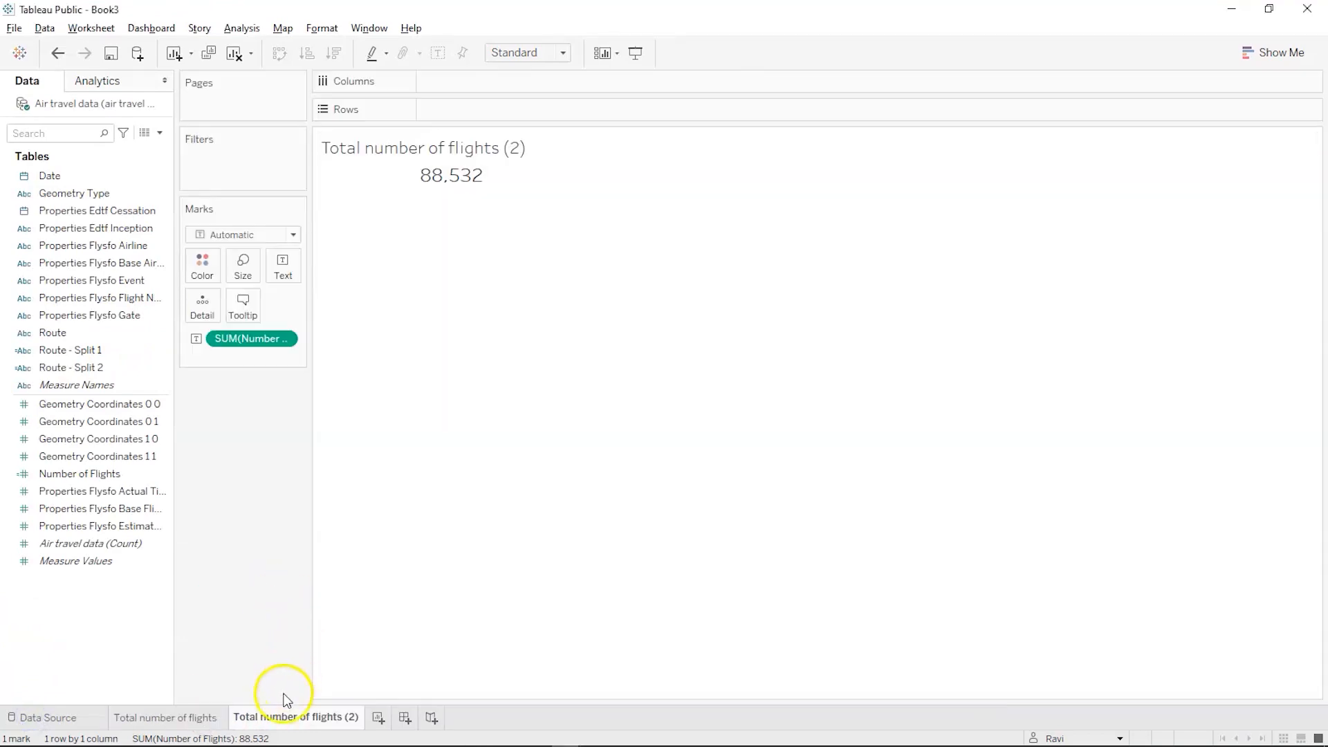
pyautogui.doubleClick(284, 719)
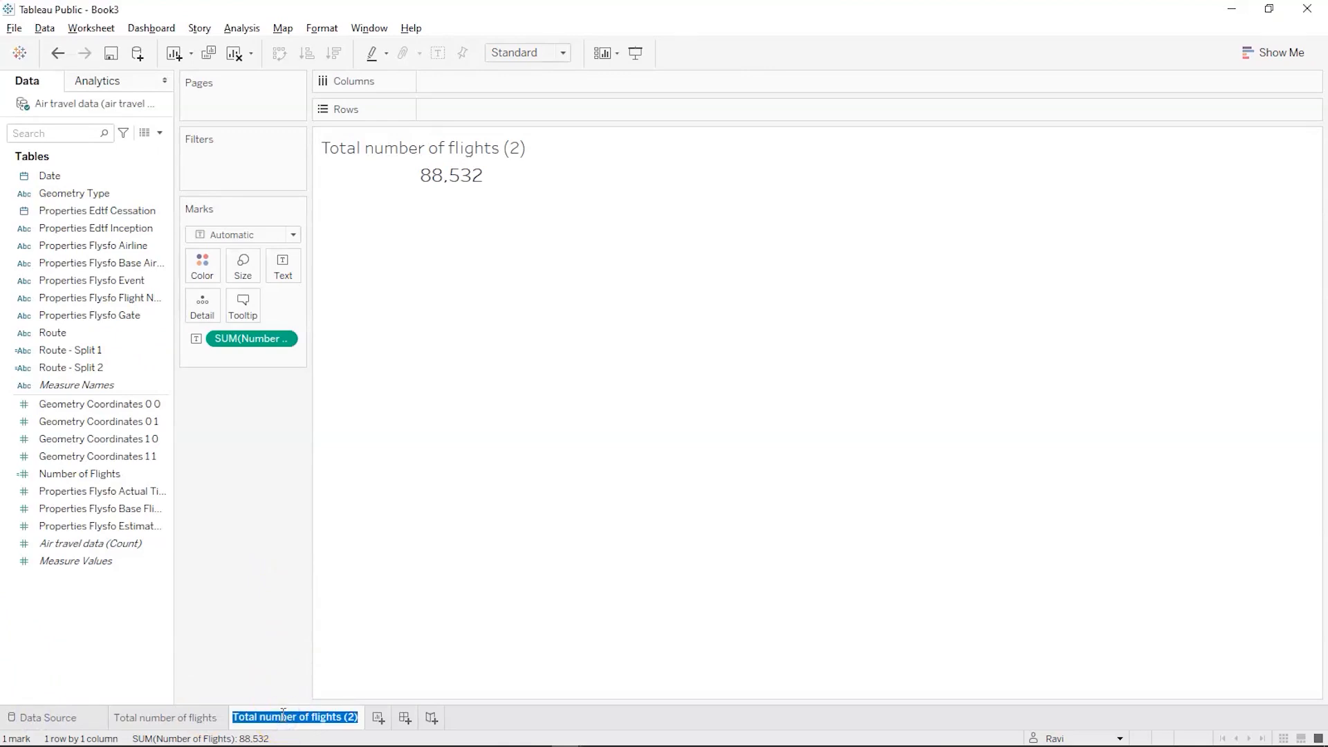
pyautogui.write('B')
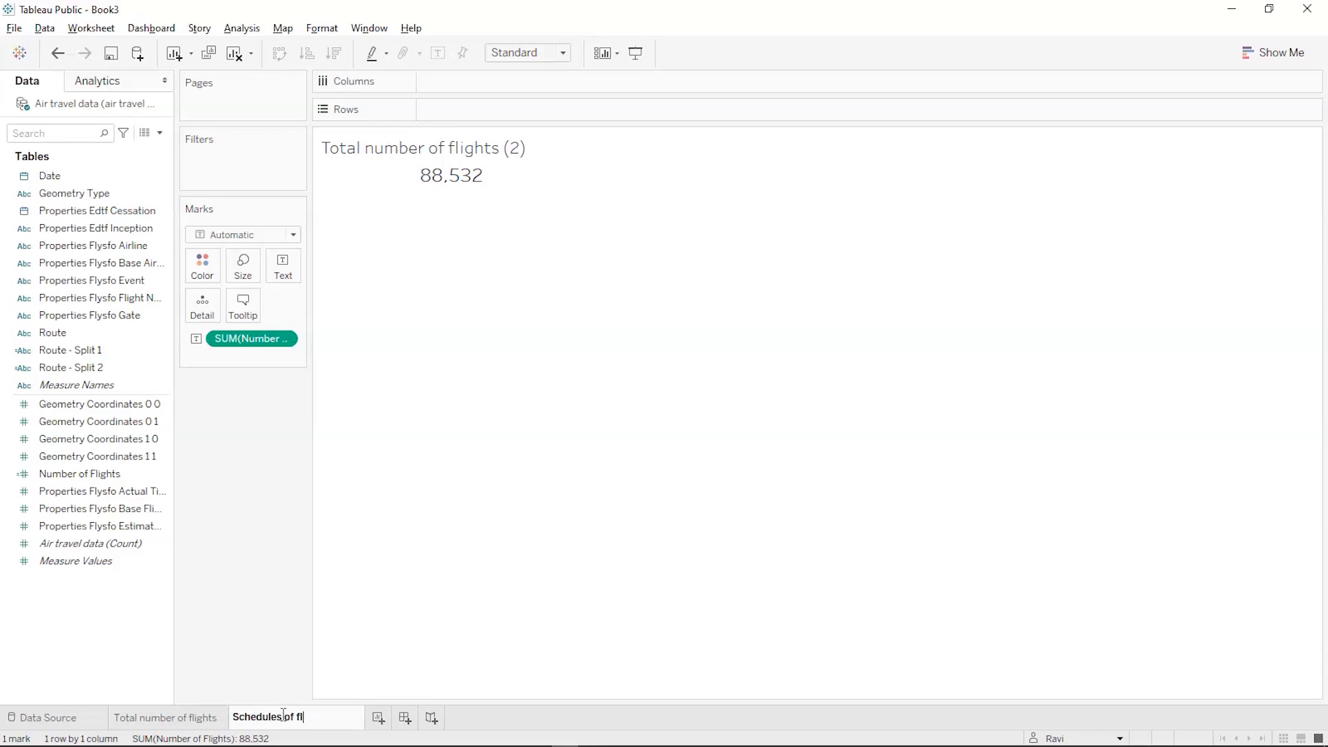
pyautogui.doubleClick(284, 715)
pyautogui.write('number')
pyautogui.doubleClick(277, 714)
pyautogui.write('Flights Taking off')
pyautogui.press('Return')
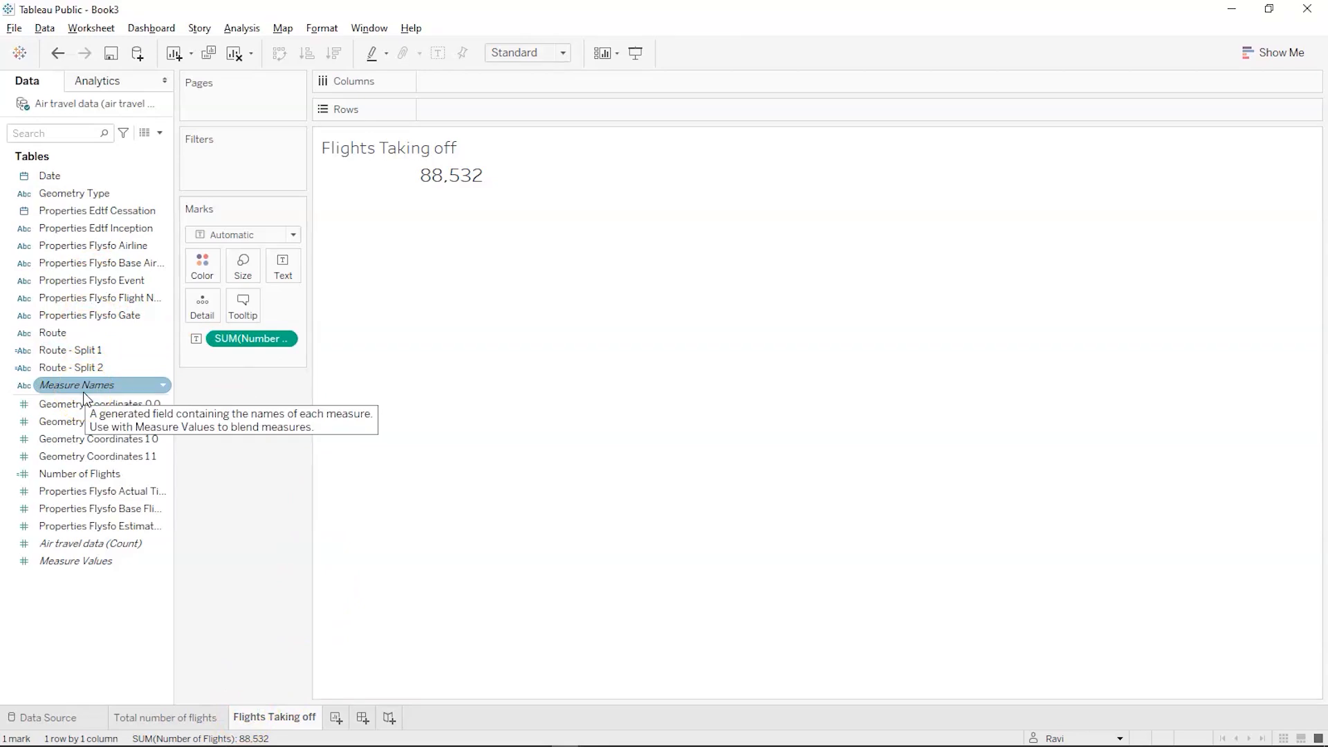
# Set the Date field's data type to Date and place the field on Columns
pyautogui.click(83, 351)
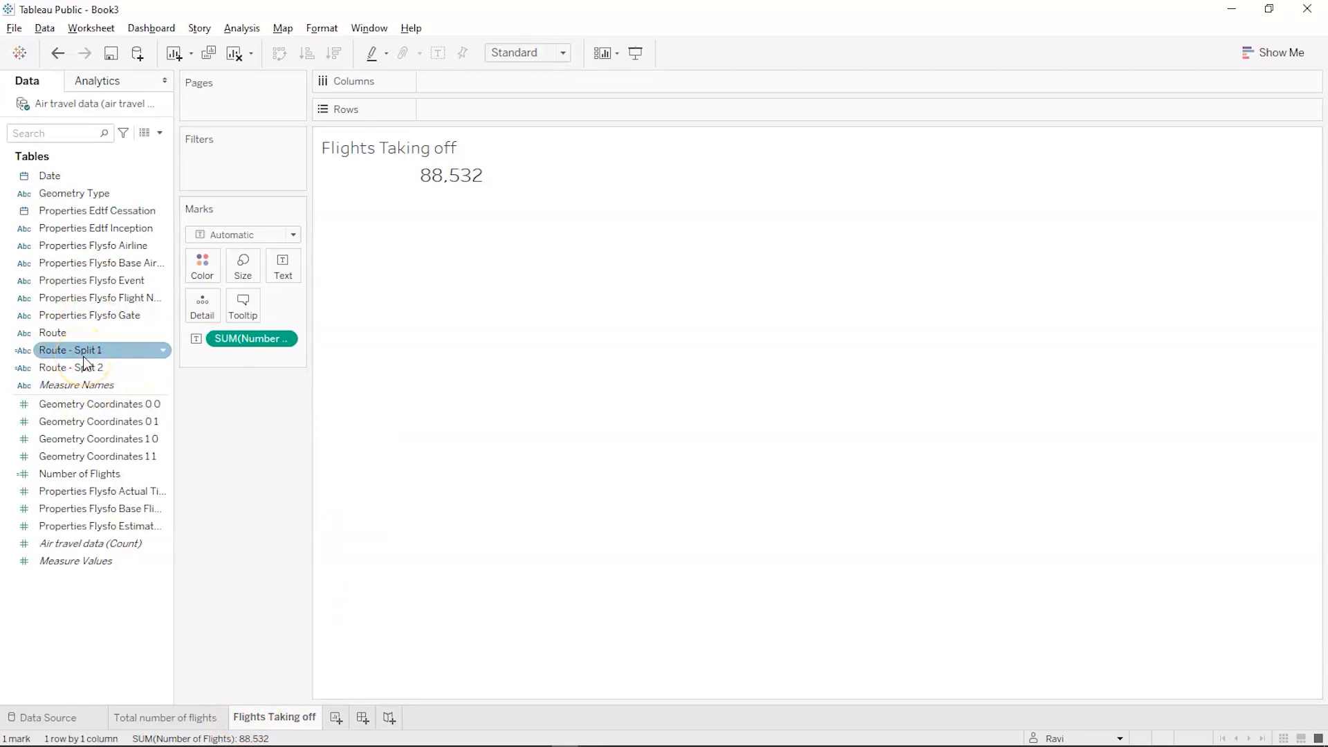
pyautogui.click(84, 179)
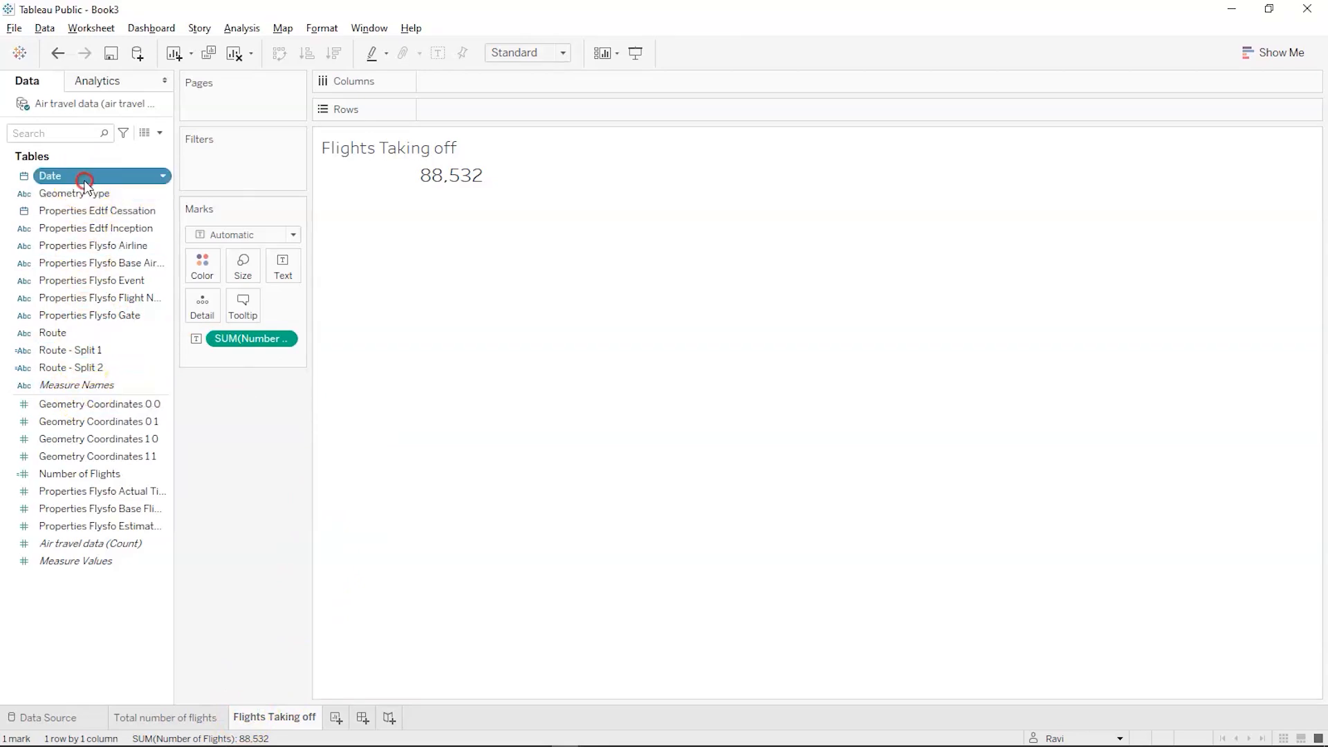
pyautogui.rightClick(84, 180)
pyautogui.moveTo(139, 360)
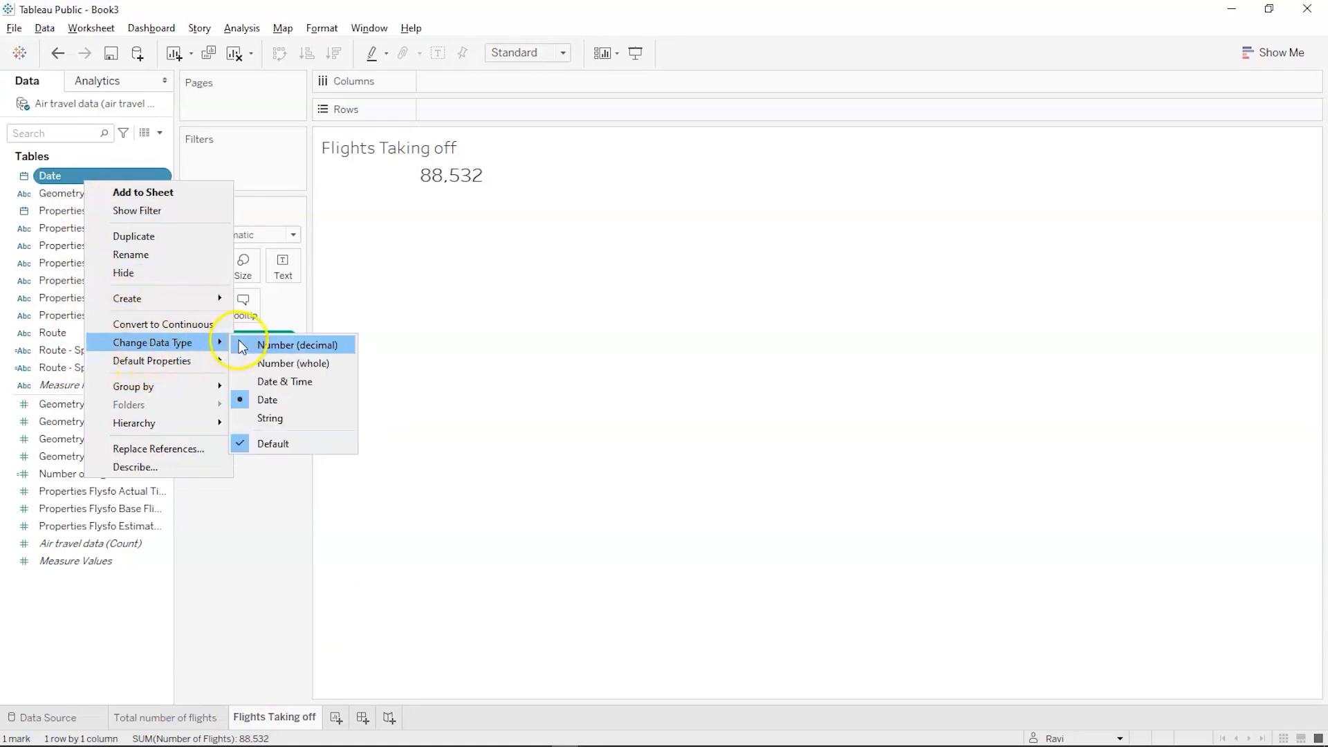
pyautogui.click(267, 399)
pyautogui.click(84, 179)
pyautogui.moveTo(84, 182); pyautogui.dragTo(476, 89)
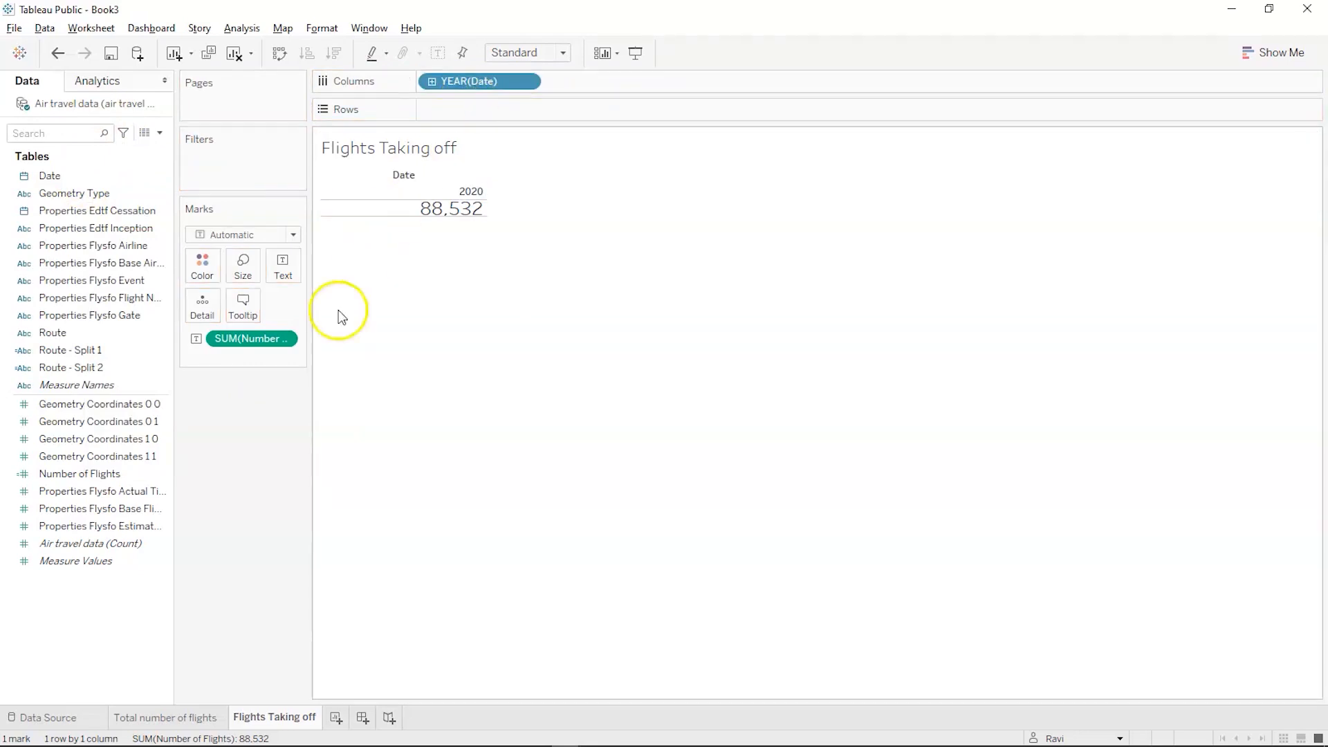
# Move Number of Flights from the text mark to Rows and turn off Aggregate Measures
pyautogui.moveTo(271, 342)
pyautogui.mouseDown()
pyautogui.moveTo(303, 330)
pyautogui.moveTo(504, 107)
pyautogui.moveTo(494, 117)
pyautogui.mouseUp()
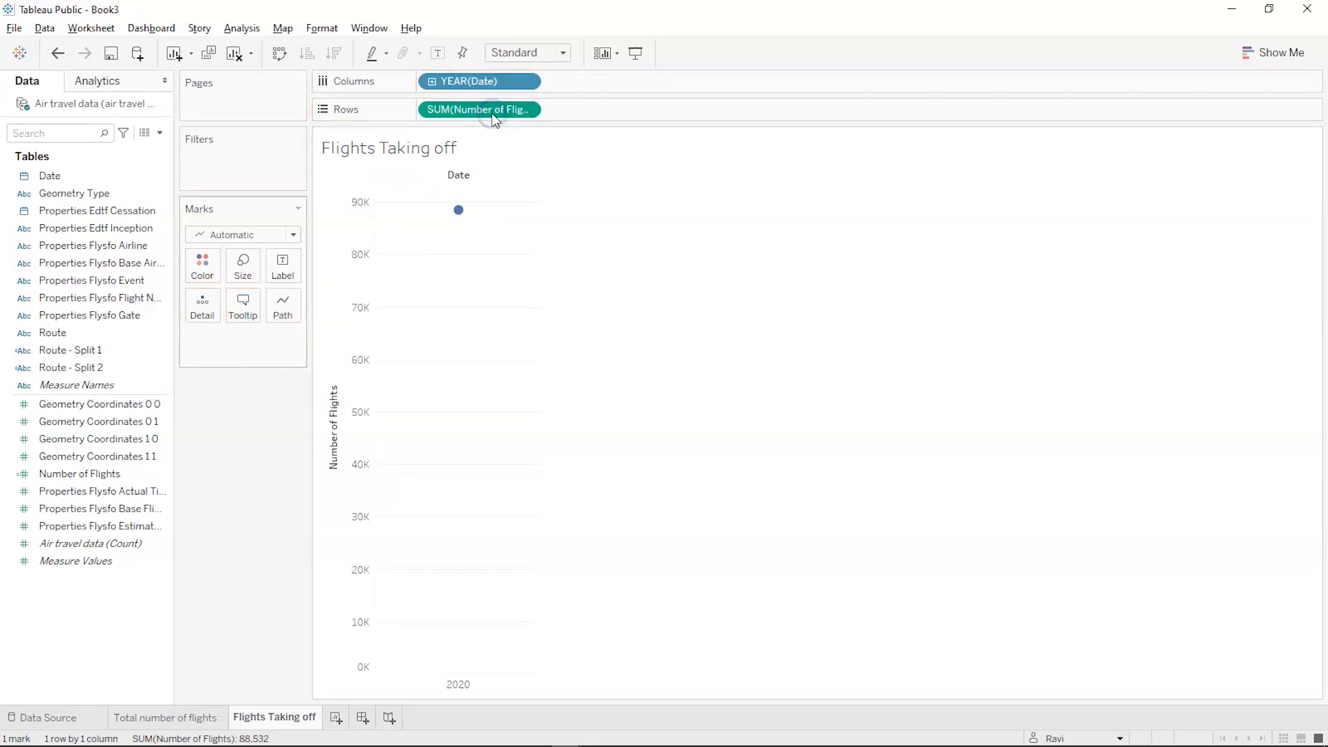
pyautogui.click(460, 118)
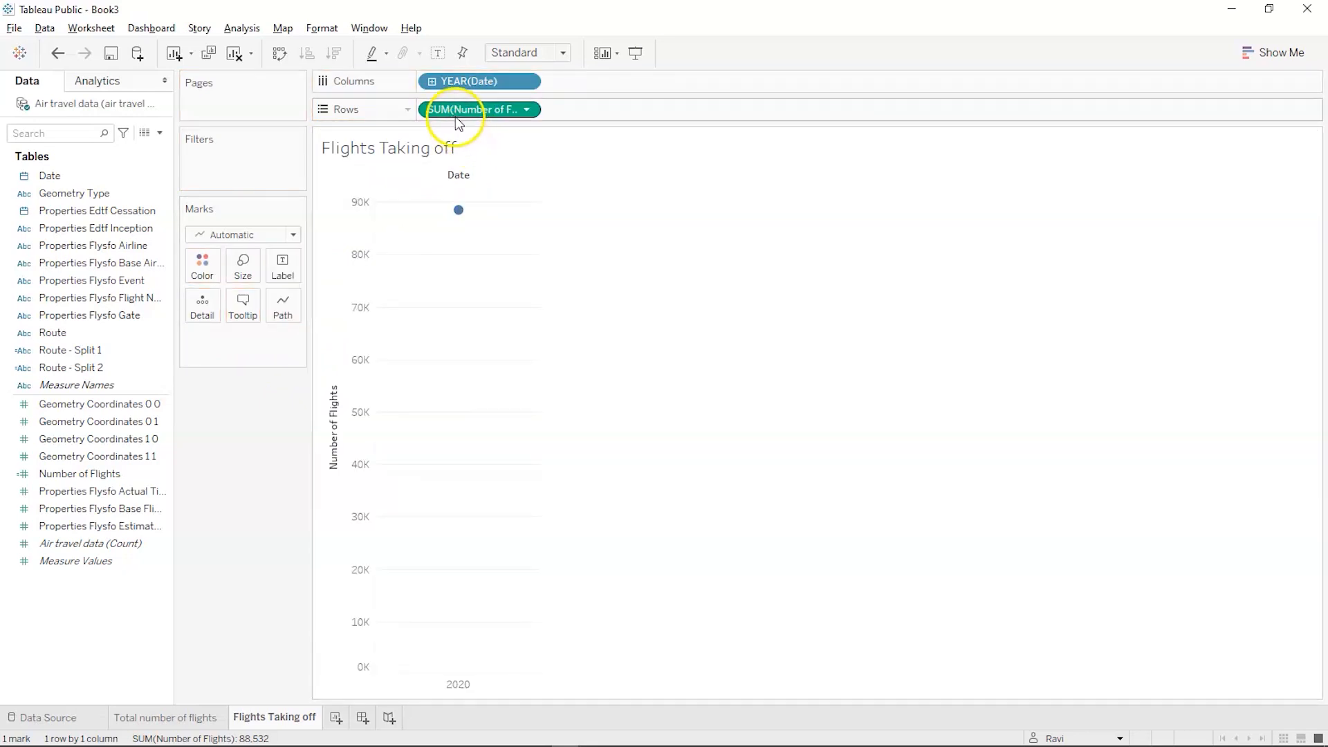
pyautogui.click(241, 27)
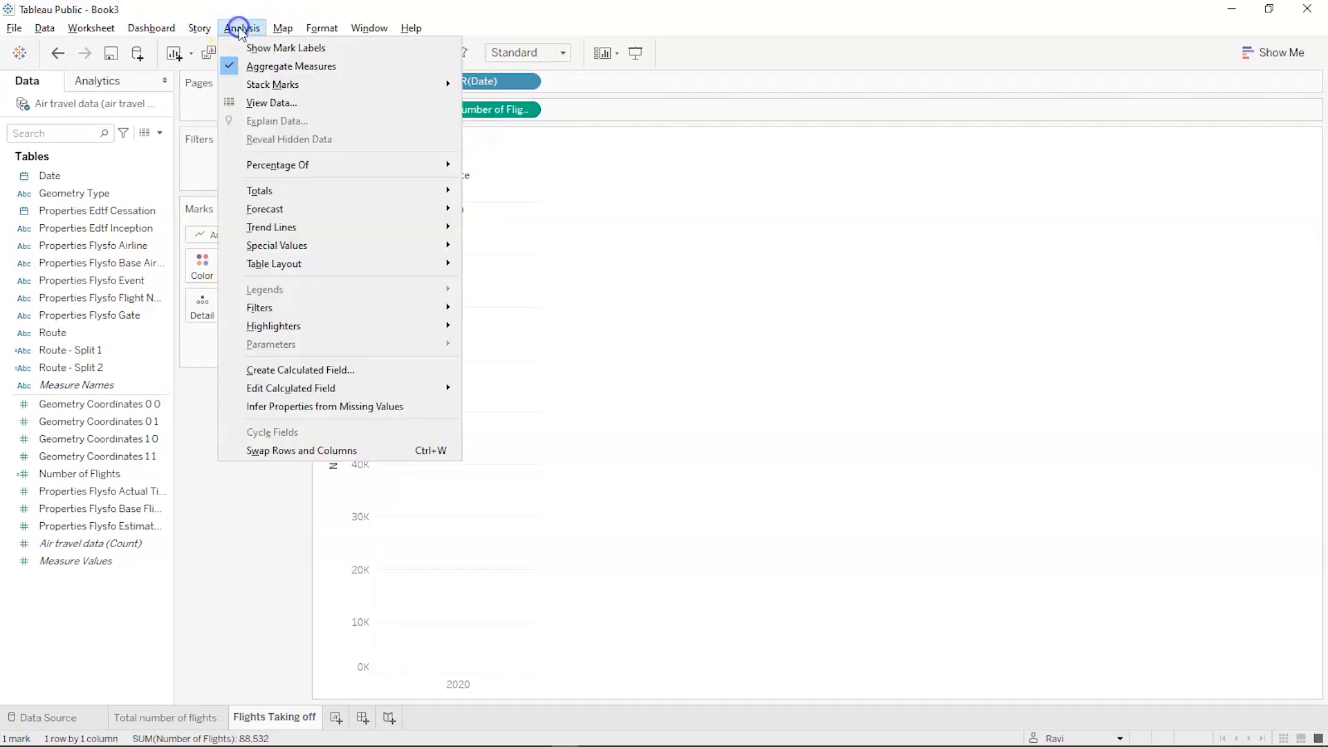
pyautogui.click(232, 67)
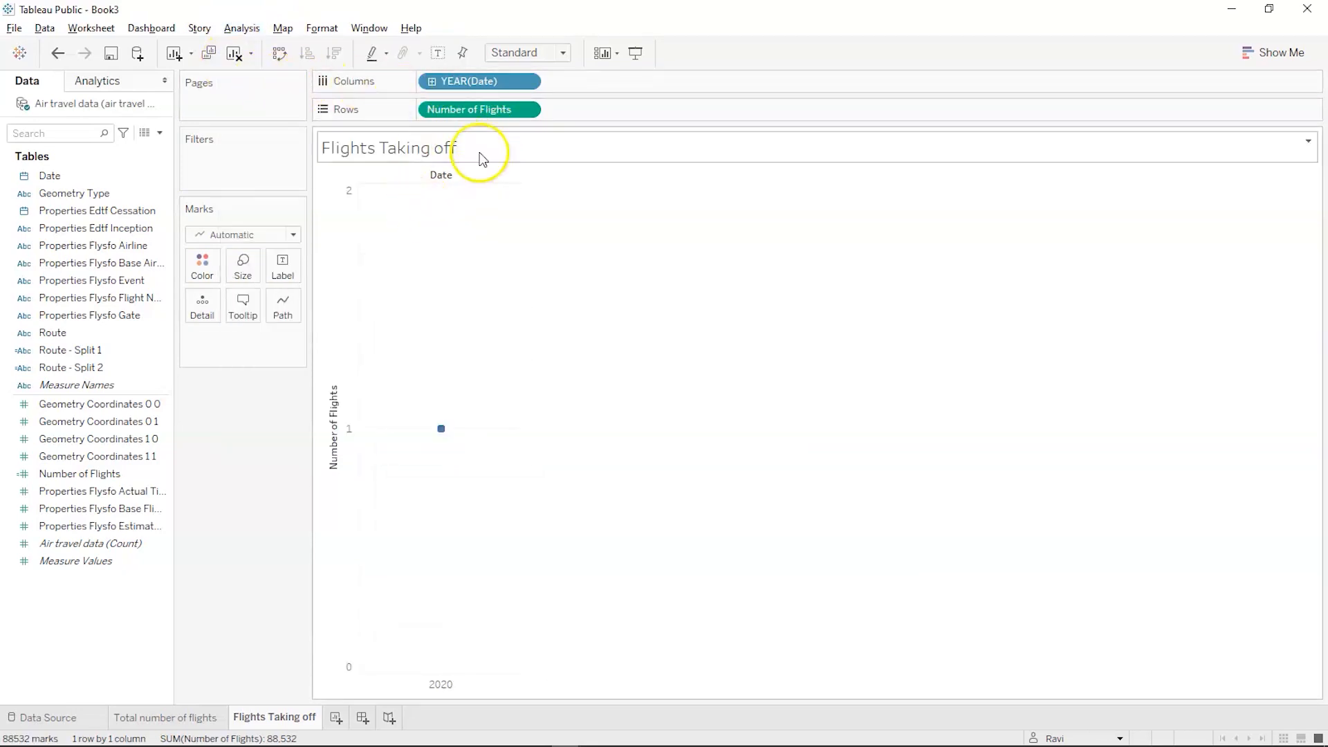
# Drill the Date hierarchy on Columns down from year through quarter and month to day
pyautogui.click(435, 81)
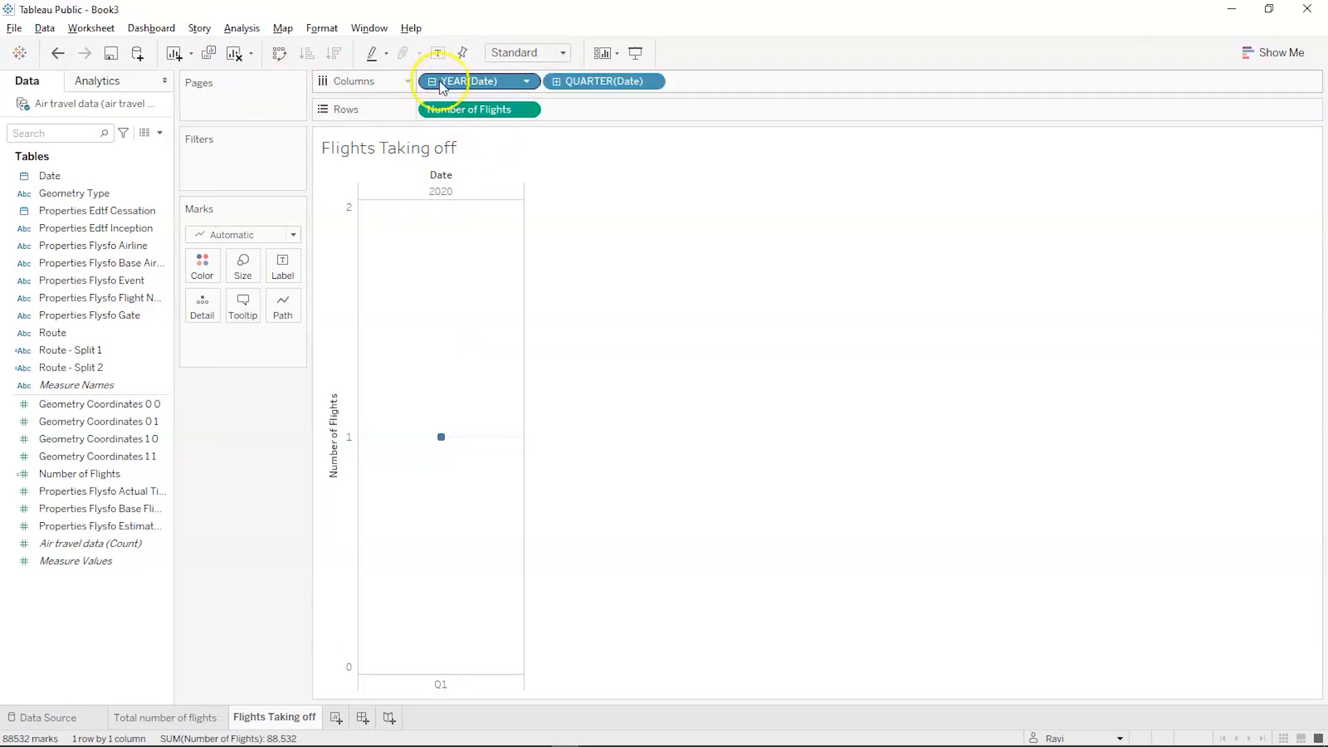
pyautogui.click(554, 80)
pyautogui.click(583, 81)
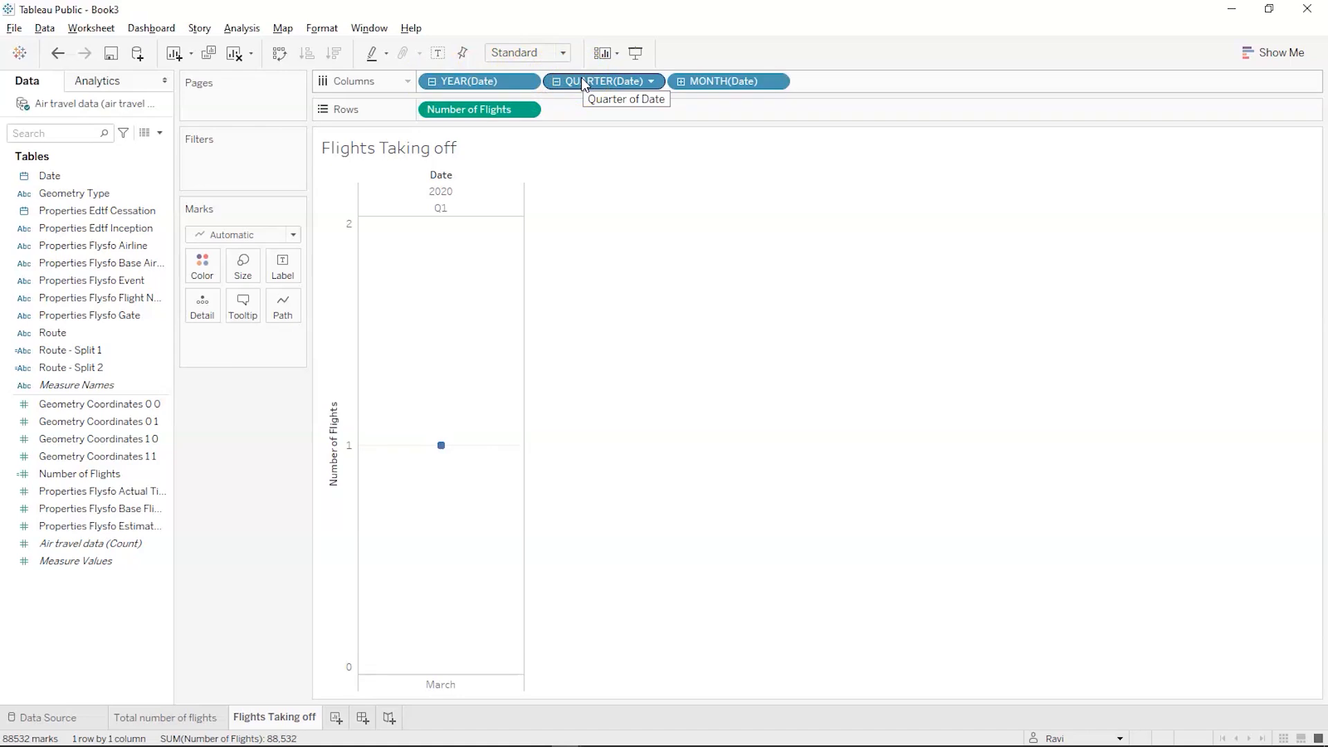
pyautogui.click(680, 82)
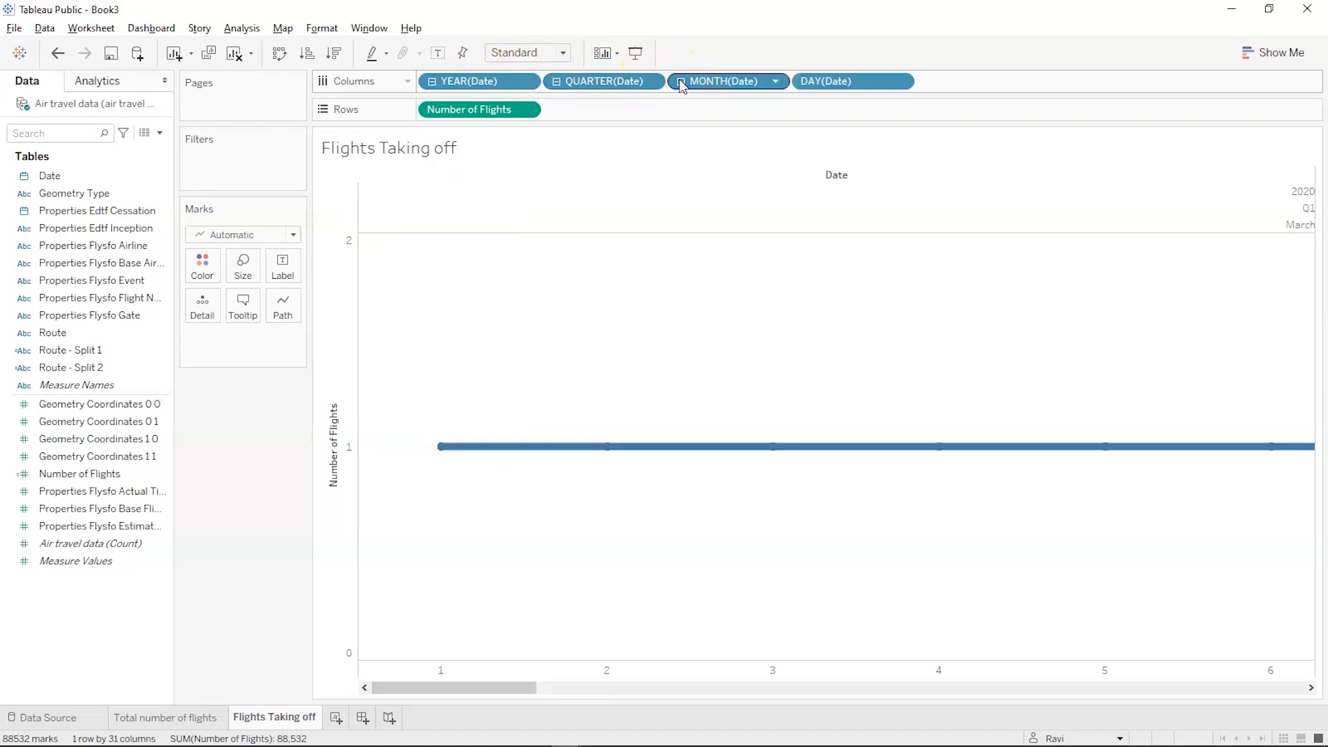
# Remove the month, quarter and year levels of Date from Columns, leaving only DAY(Date)
pyautogui.rightClick(679, 79)
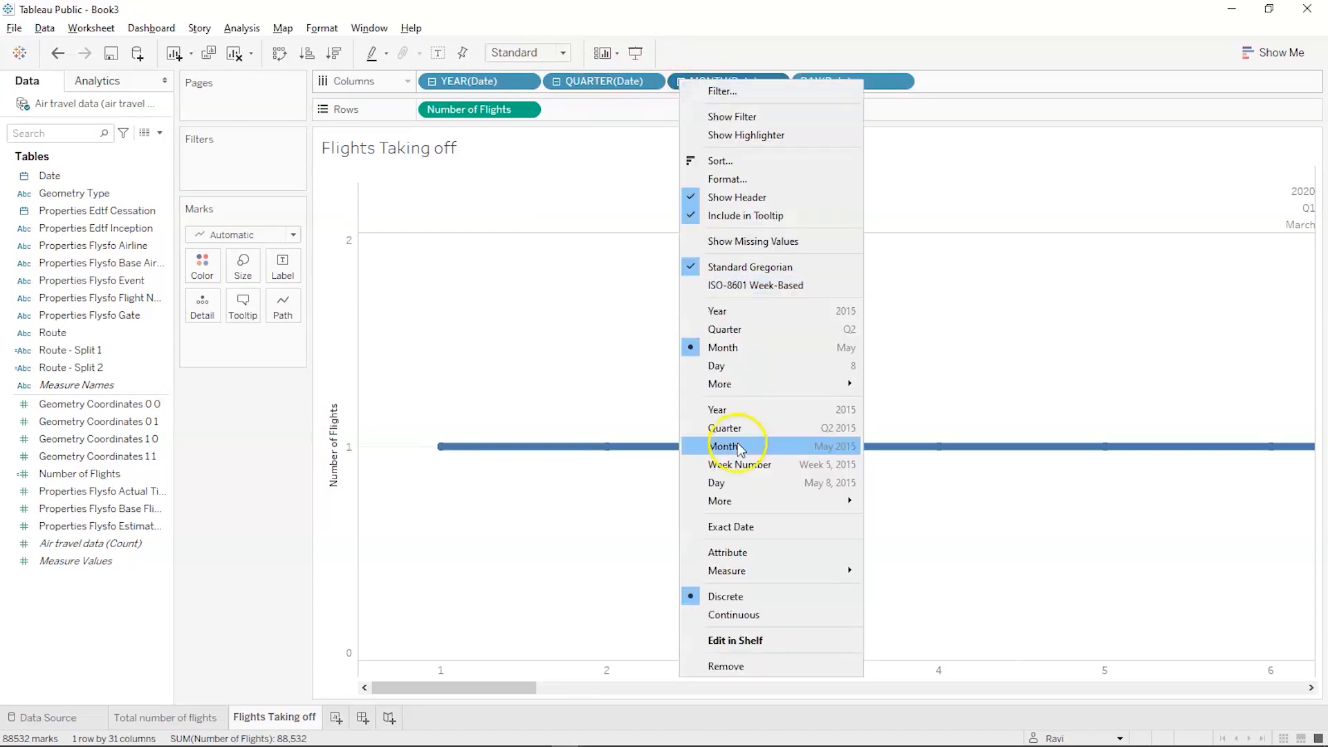
pyautogui.click(726, 666)
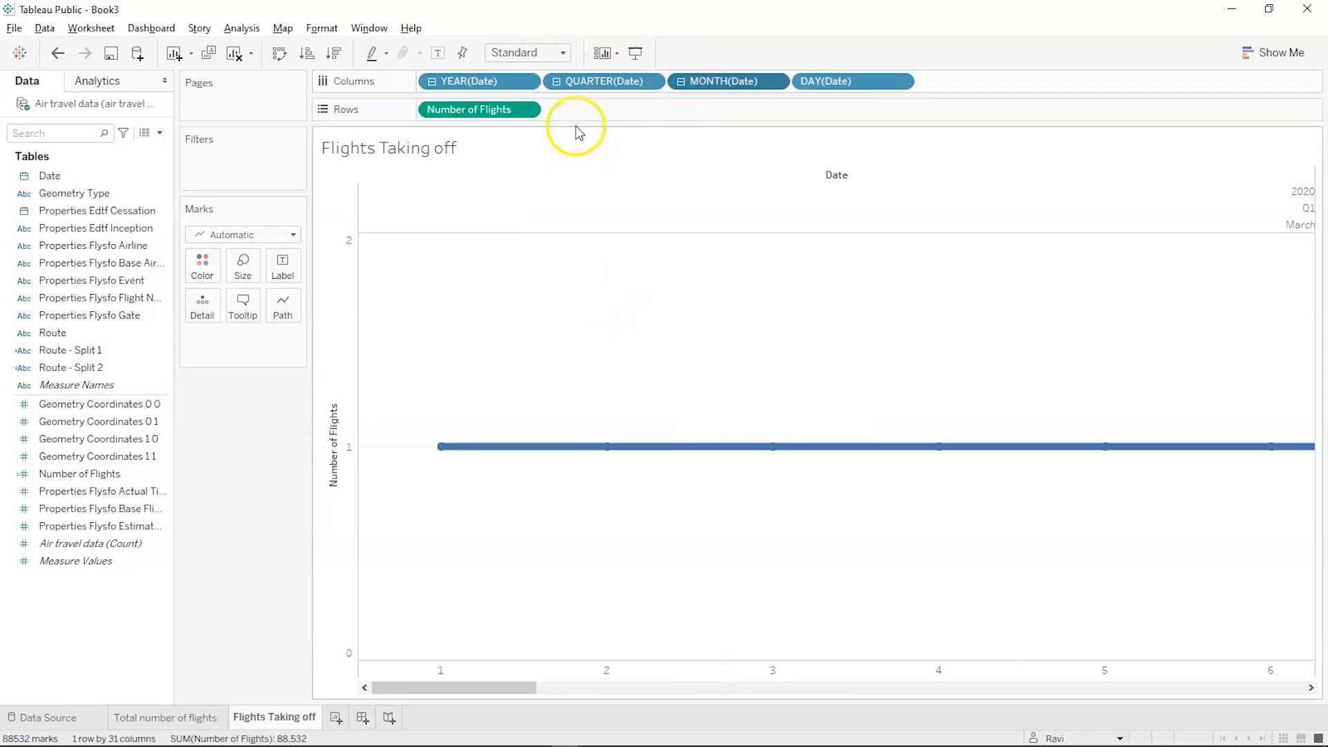
pyautogui.rightClick(587, 83)
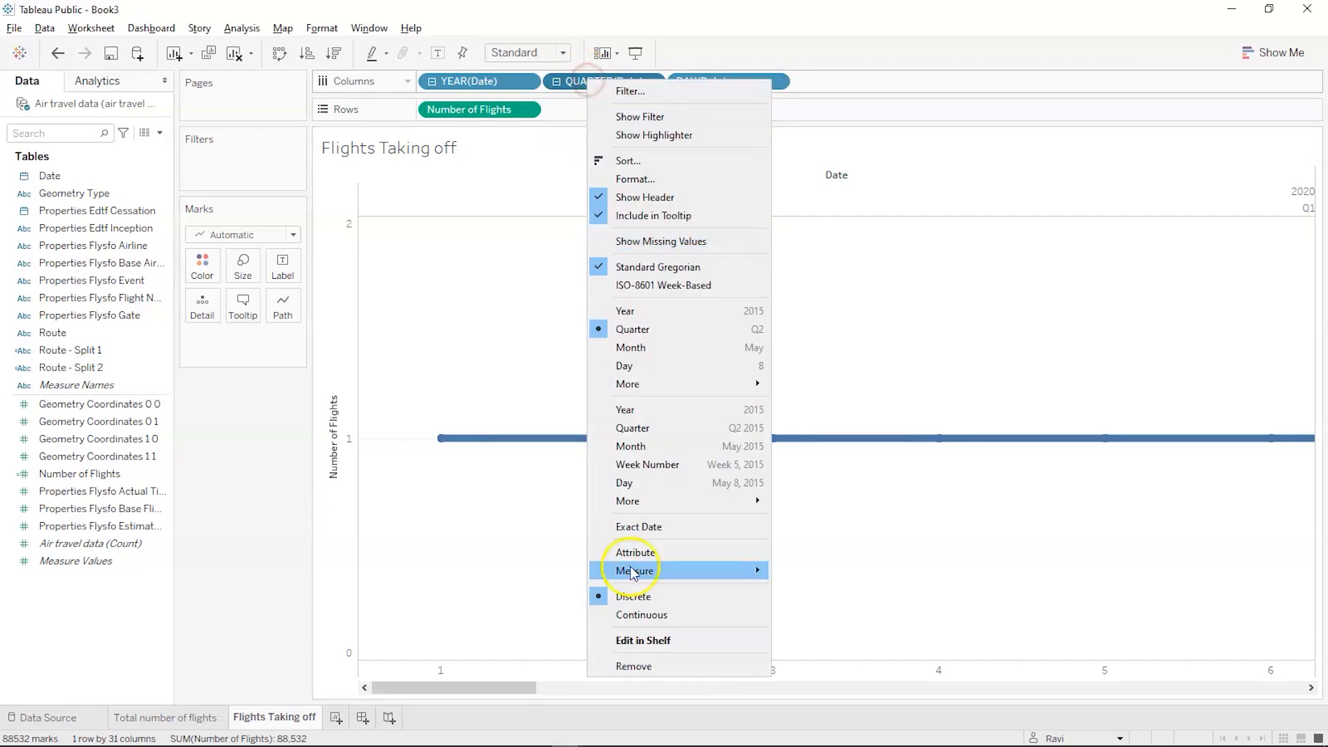
pyautogui.click(624, 667)
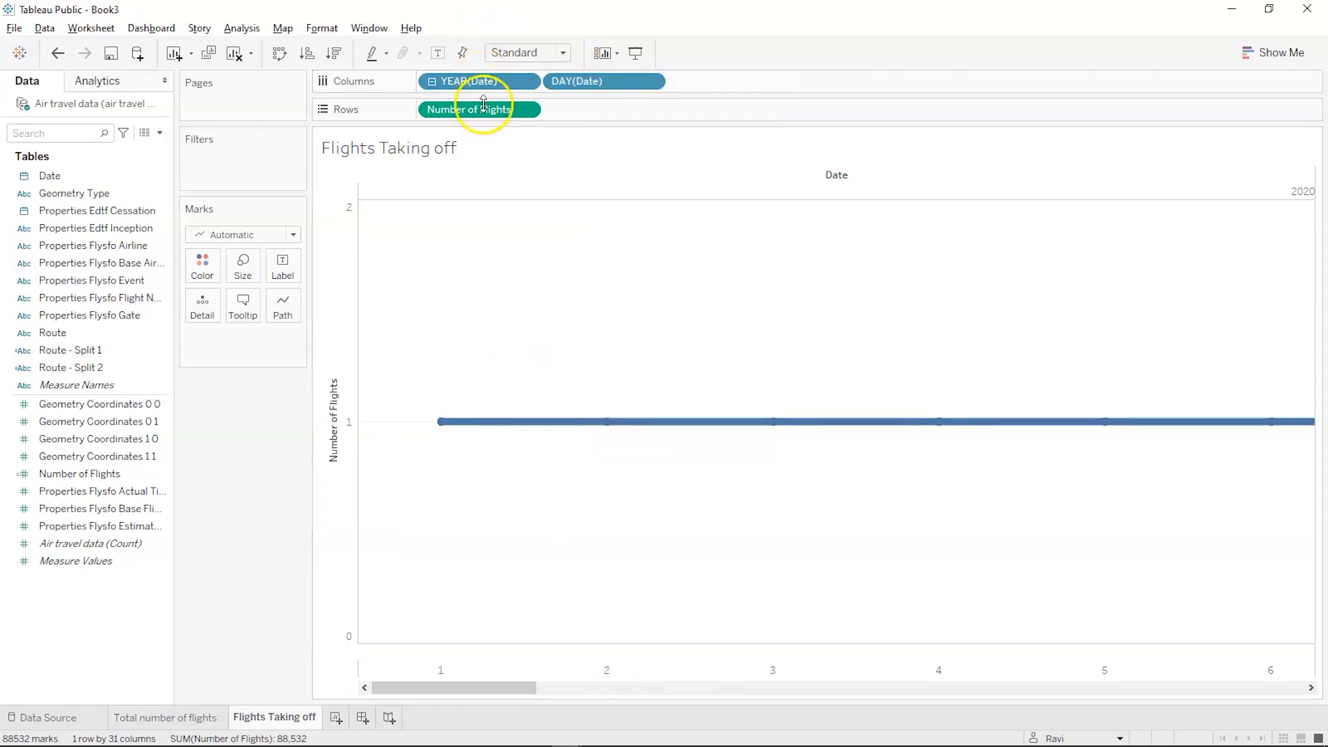
pyautogui.rightClick(477, 84)
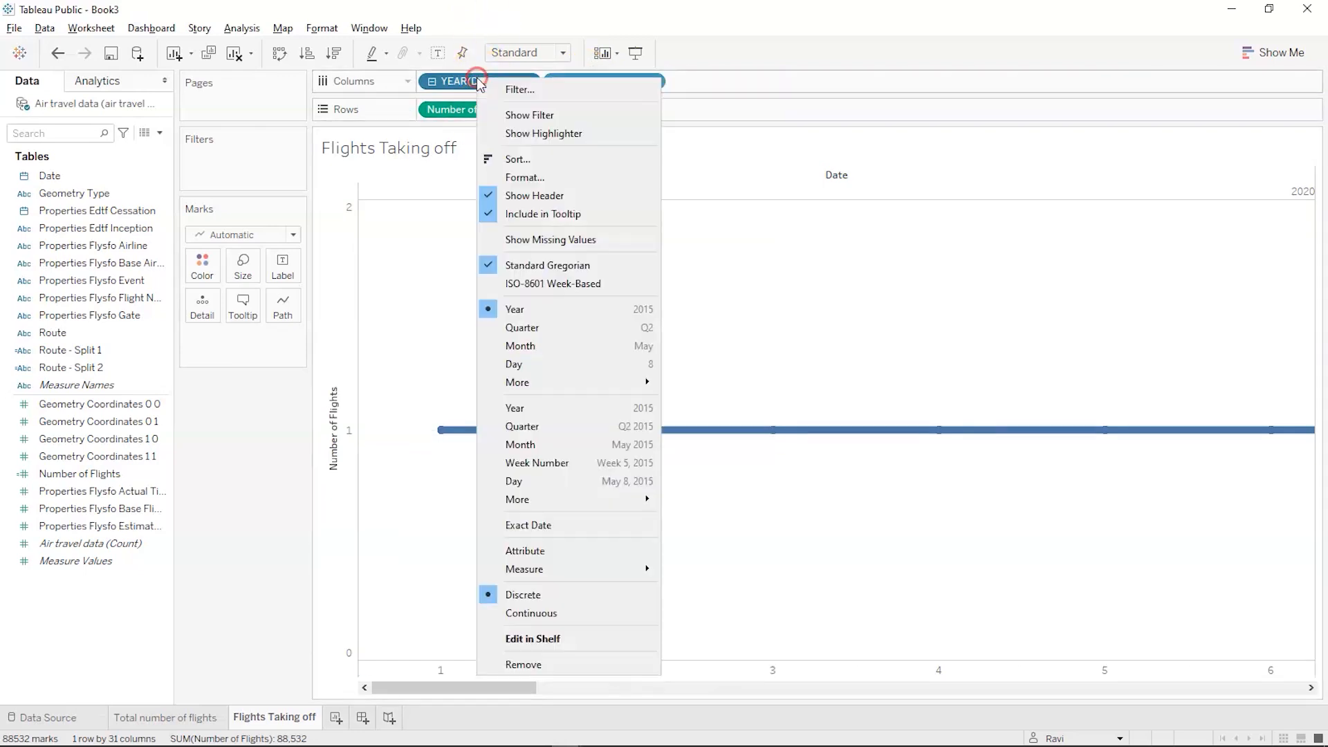
pyautogui.click(530, 671)
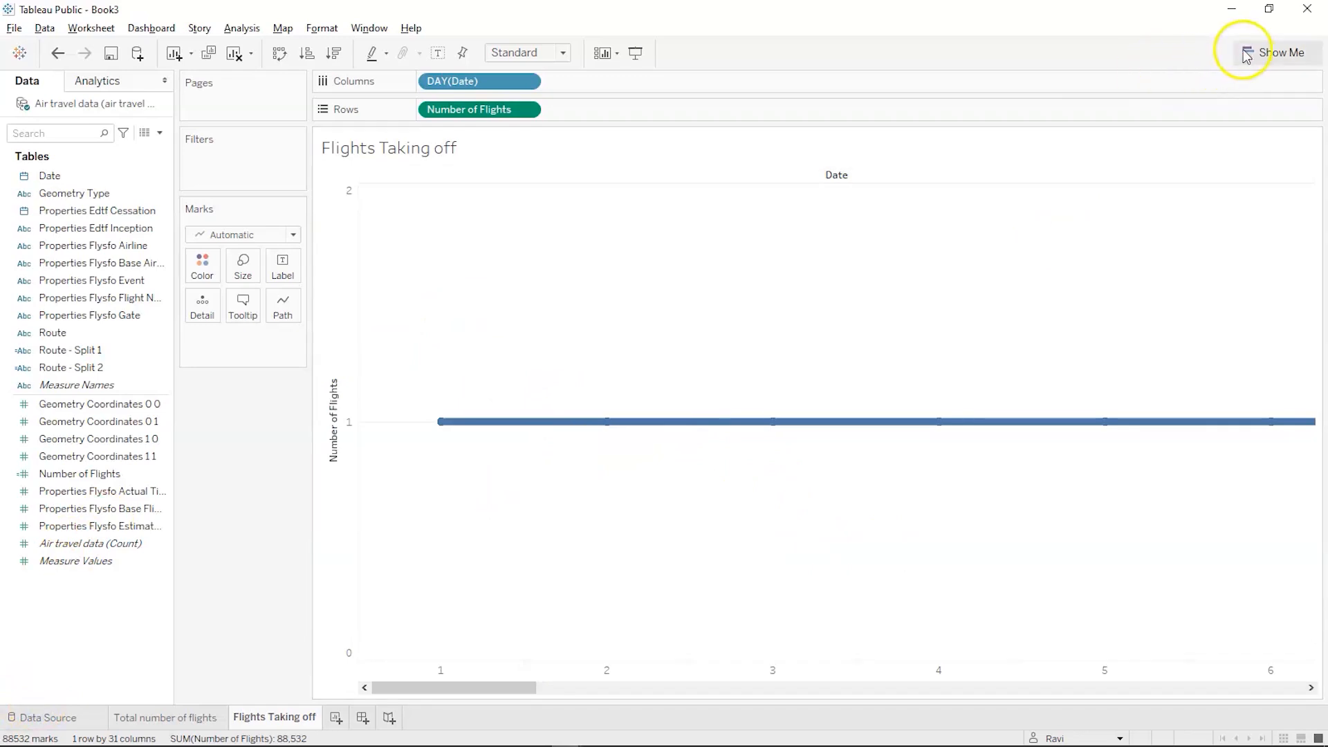
# Change the Flights Taking off chart to circle views so each day is plotted as a shape mark
pyautogui.click(231, 234)
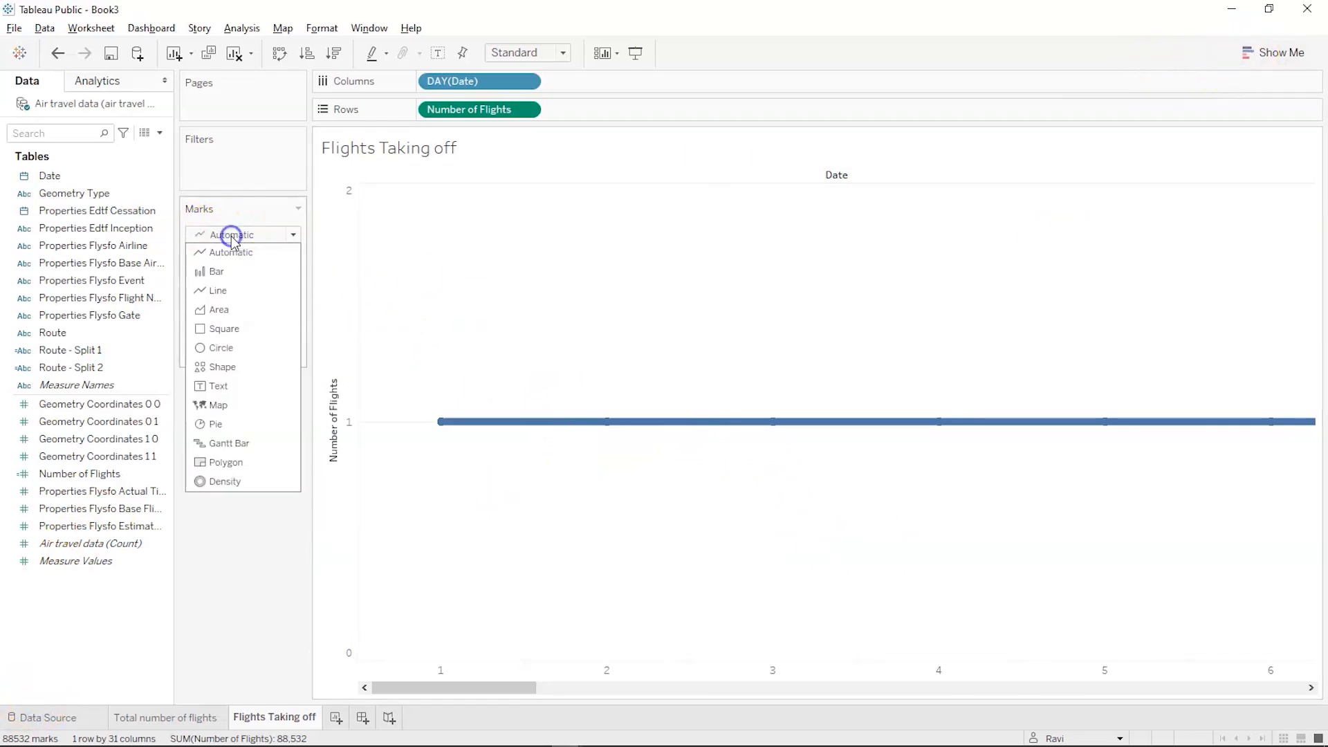
pyautogui.click(189, 542)
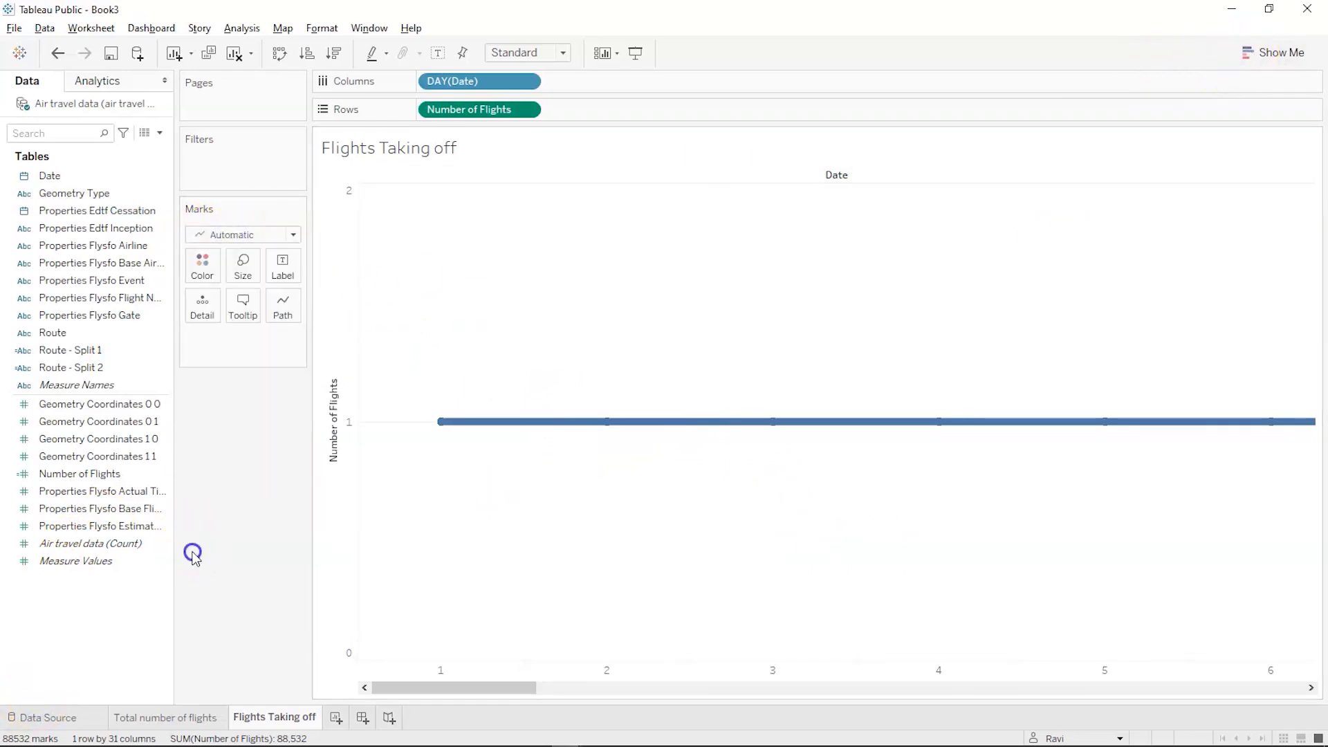
pyautogui.click(1249, 52)
pyautogui.click(1238, 214)
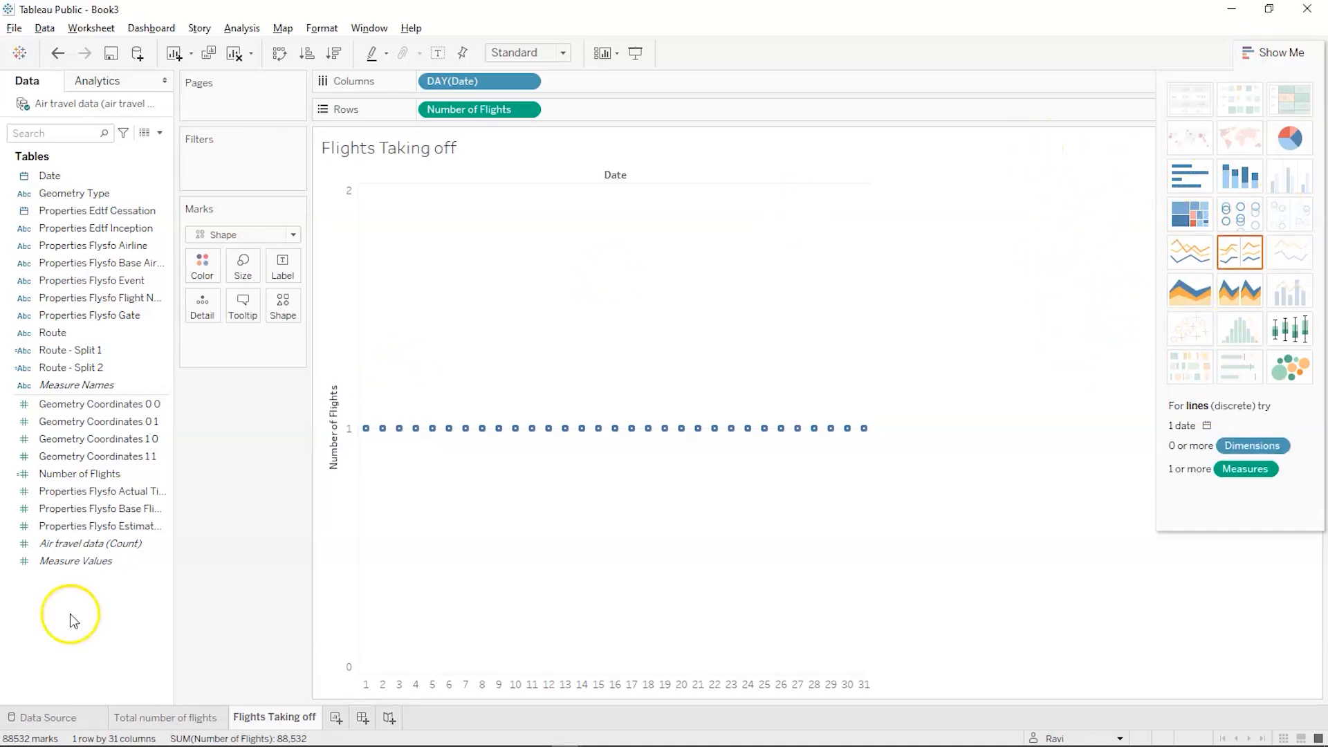
# Check the Total Flights (Busiest Days) worksheet in the Airport Dashboard workbook, then return to Book3 and hide the chart suggestions
pyautogui.hotkey('alt', 'Tab')
pyautogui.hotkey('alt', 'Tab')
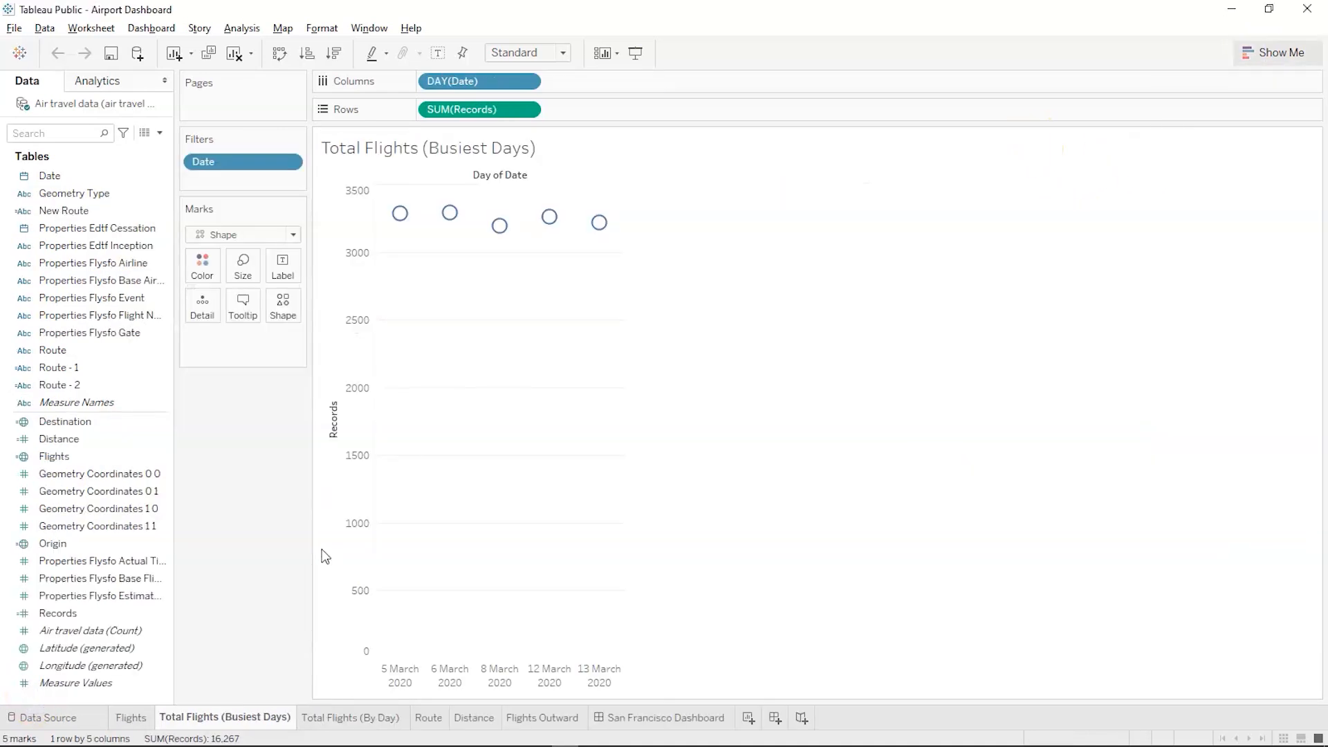
pyautogui.hotkey('alt', 'Tab')
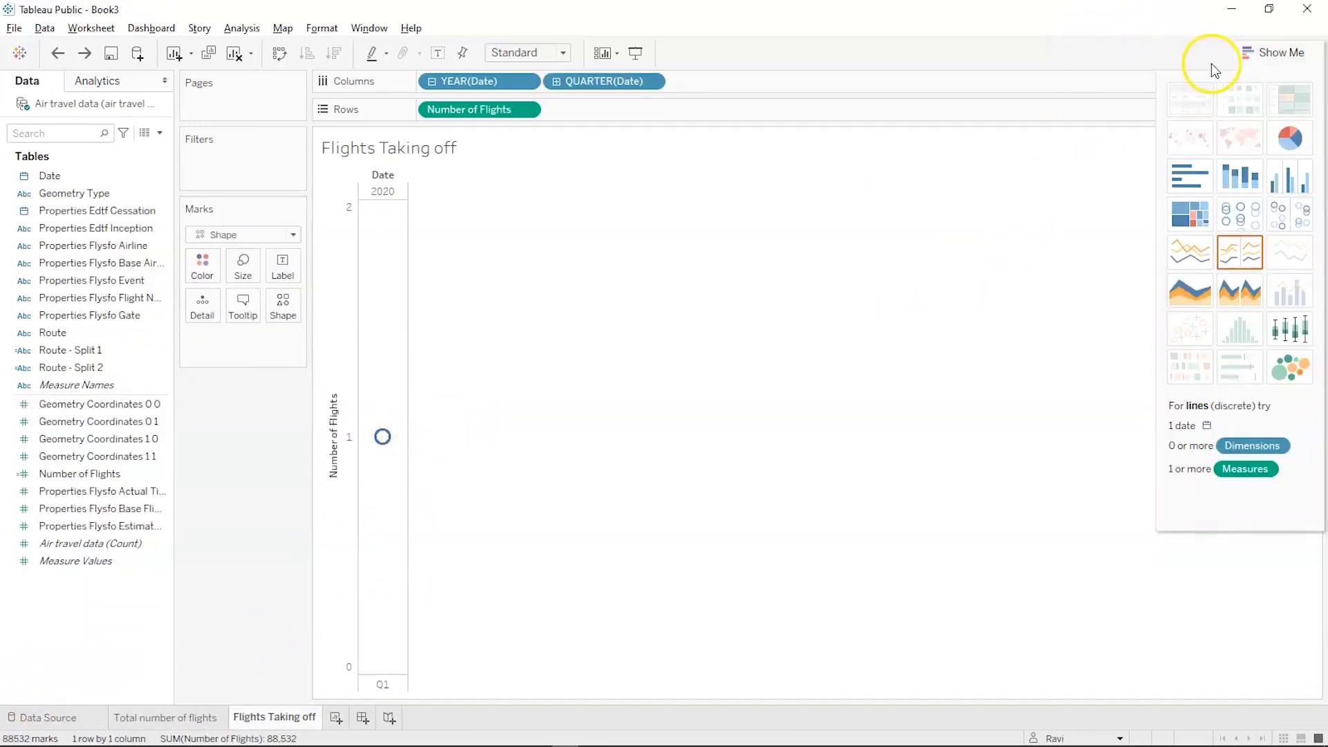
pyautogui.click(1245, 62)
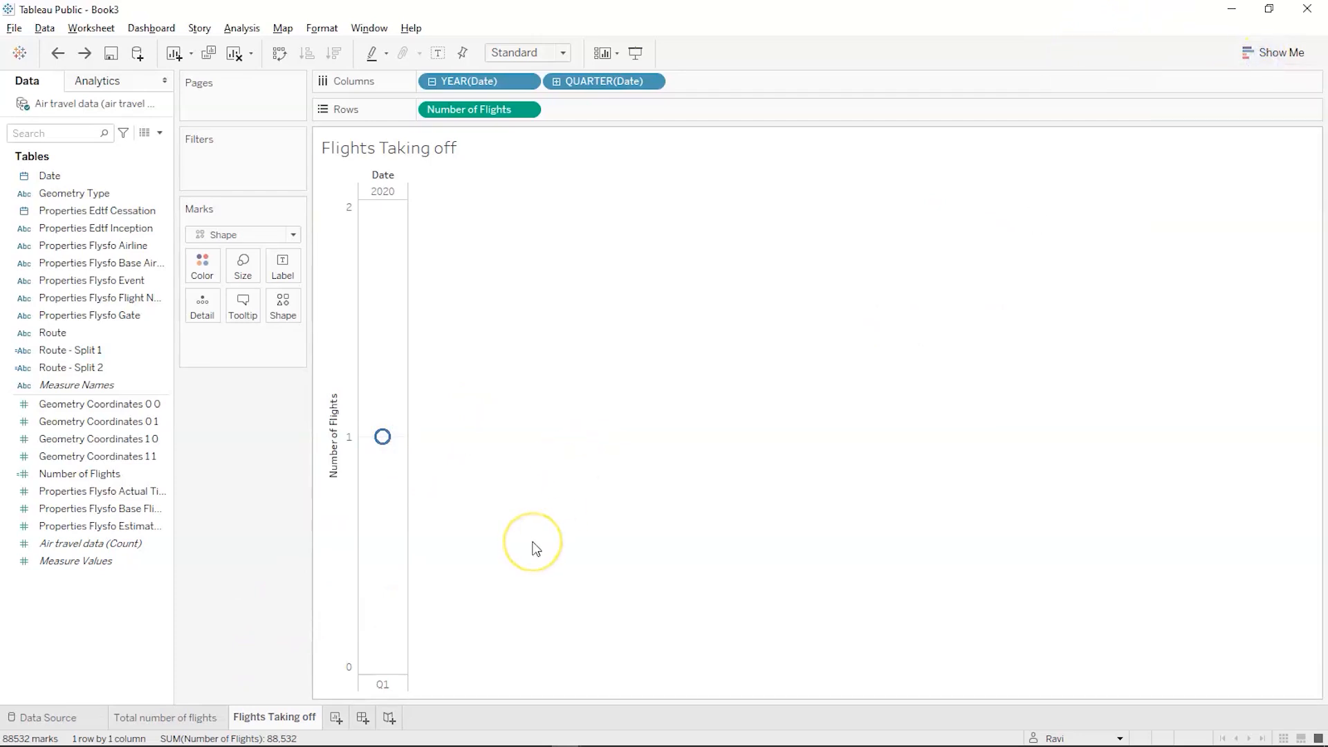
# Step through the change history to restore the year, quarter, month and day levels of Date on Columns
pyautogui.hotkey('ctrl', 'z')
pyautogui.hotkey('ctrl', 'z')
pyautogui.hotkey('ctrl', 'y')
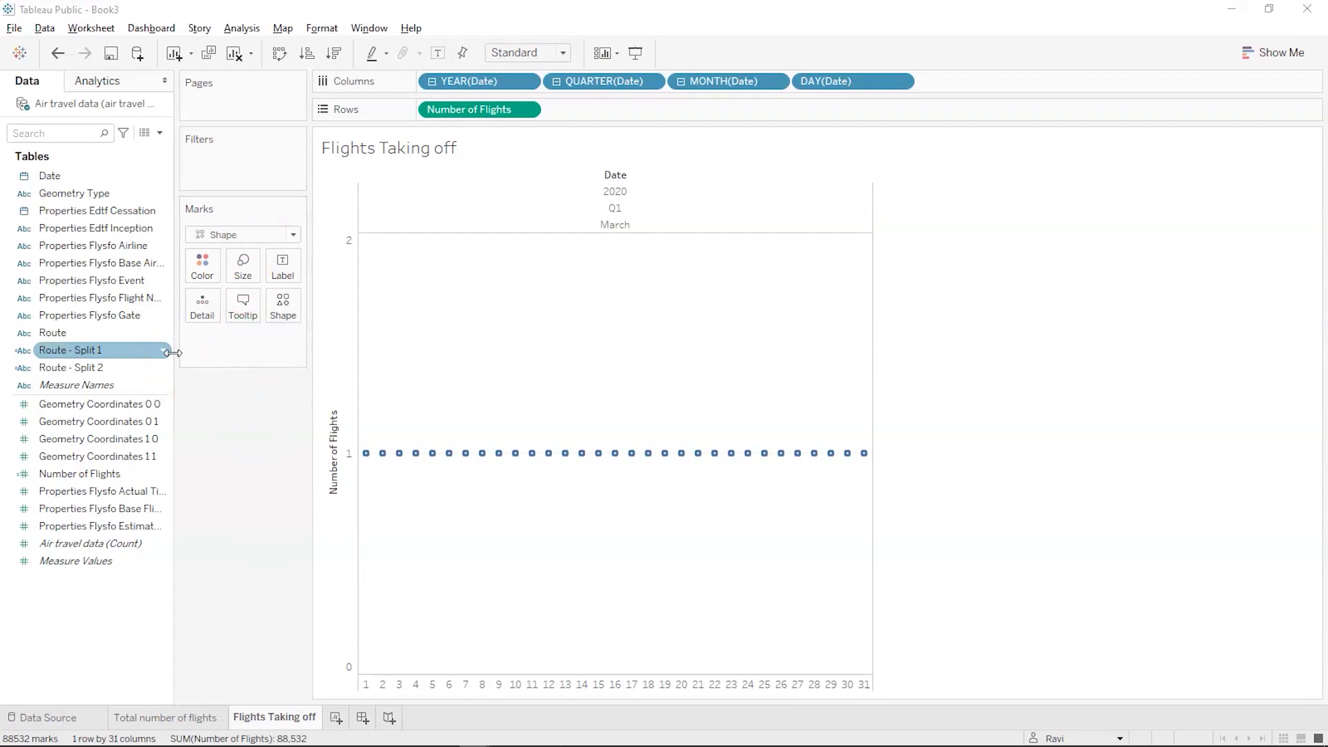
# Filter the worksheet by individual dates of Date, limited to the top 10 by the sum of Number of Flights
pyautogui.click(72, 181)
pyautogui.moveTo(72, 185); pyautogui.dragTo(218, 177)
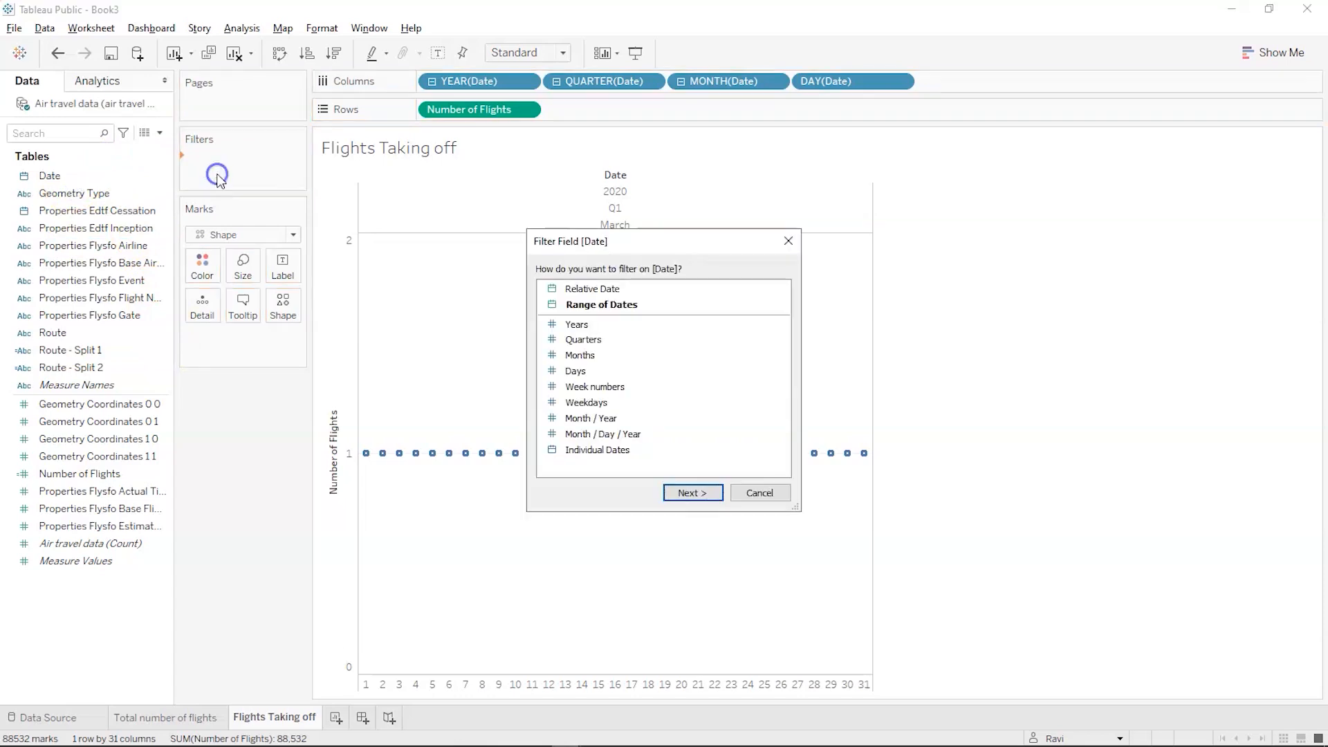
pyautogui.click(609, 449)
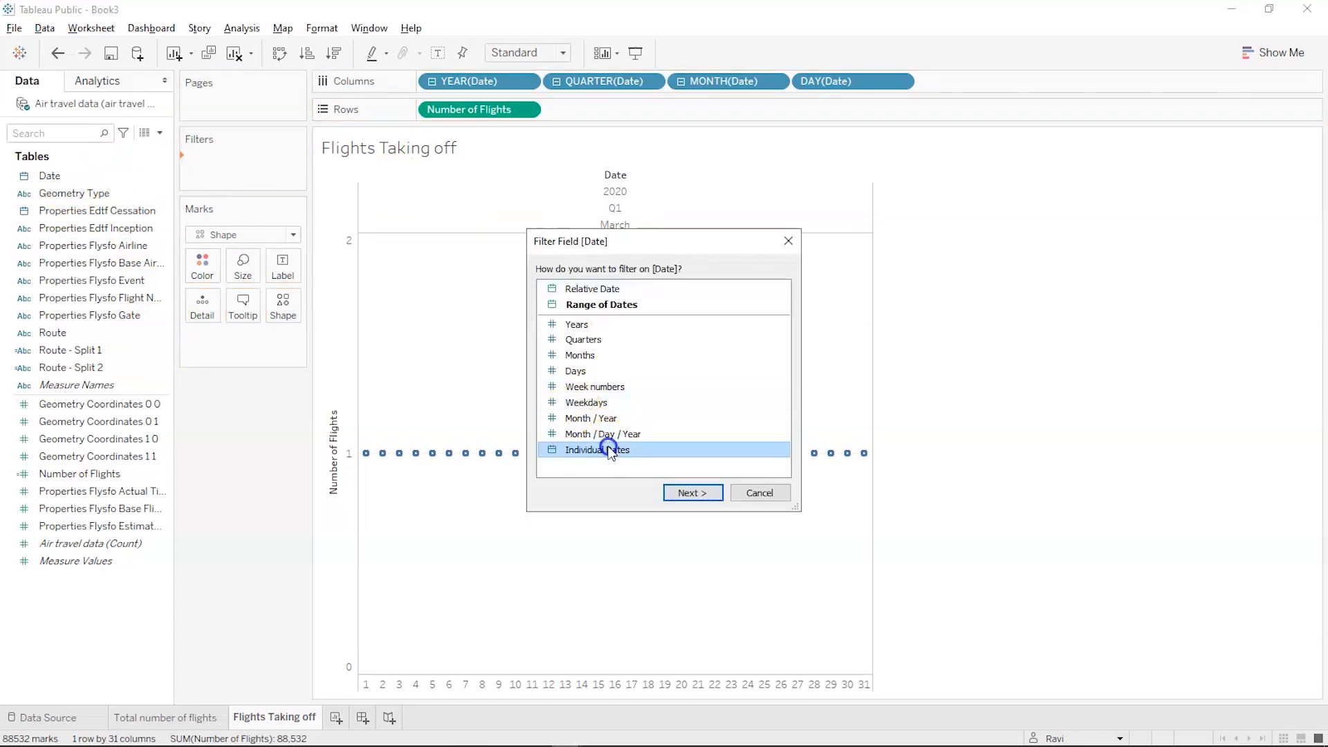
pyautogui.click(680, 493)
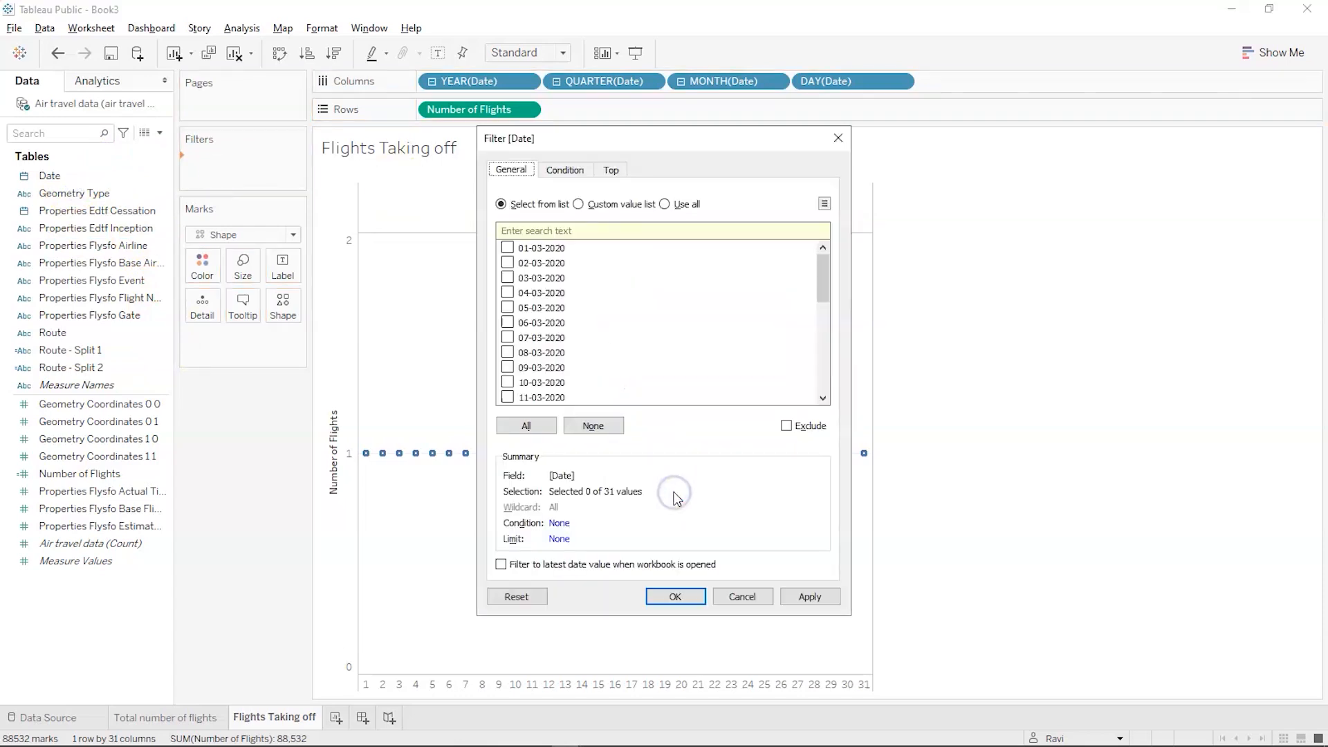
pyautogui.click(610, 169)
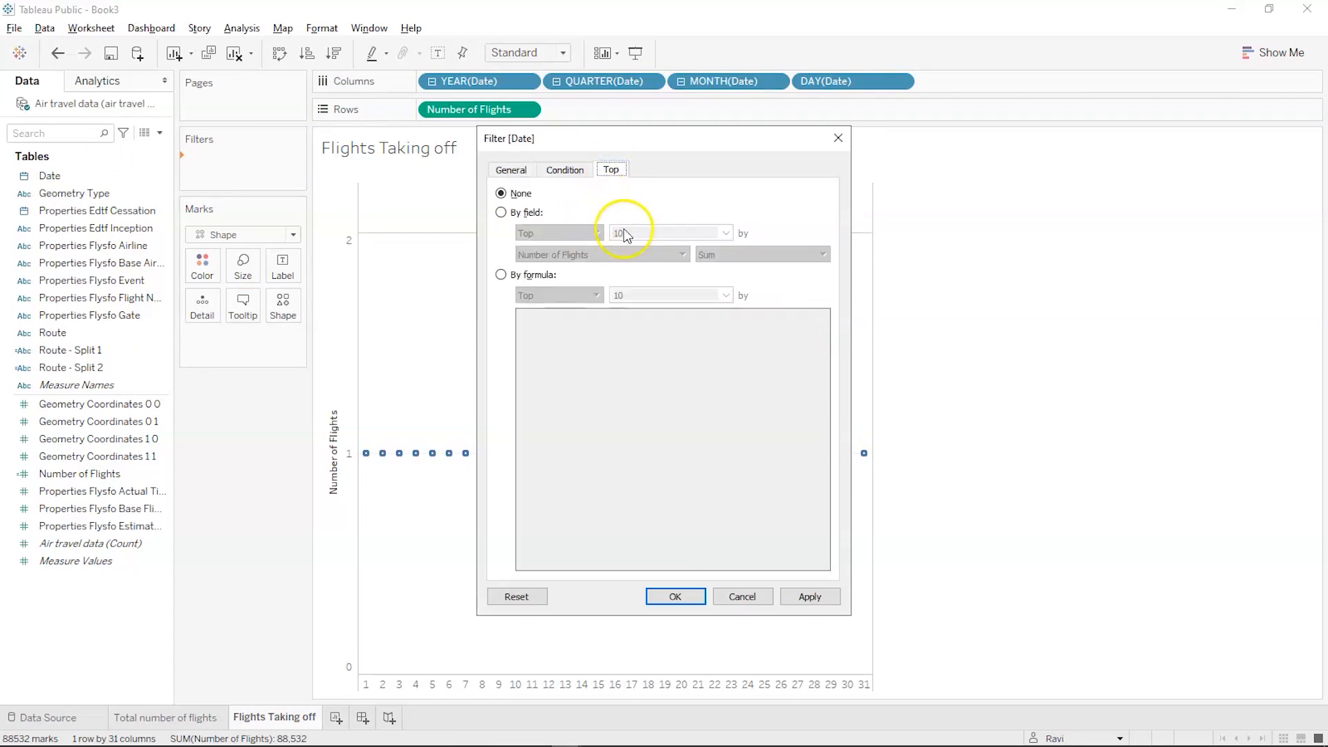
pyautogui.click(501, 214)
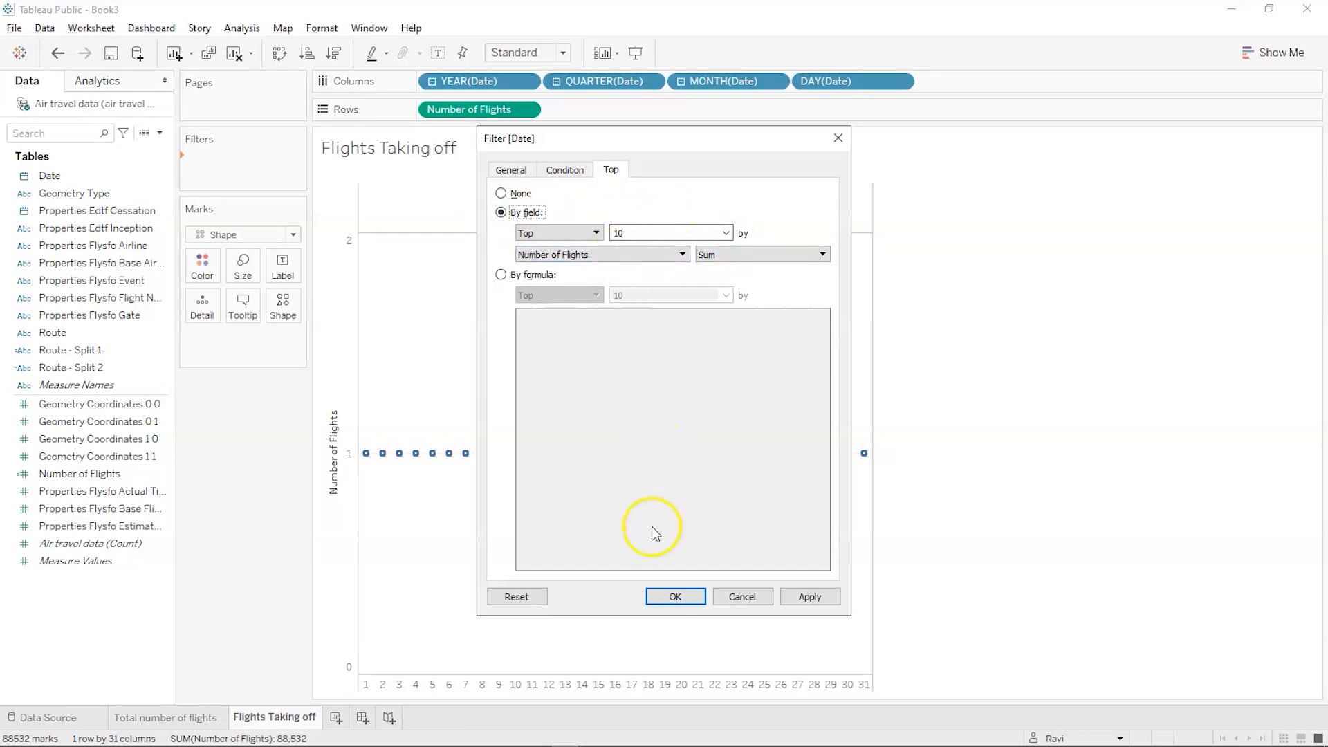
pyautogui.click(806, 598)
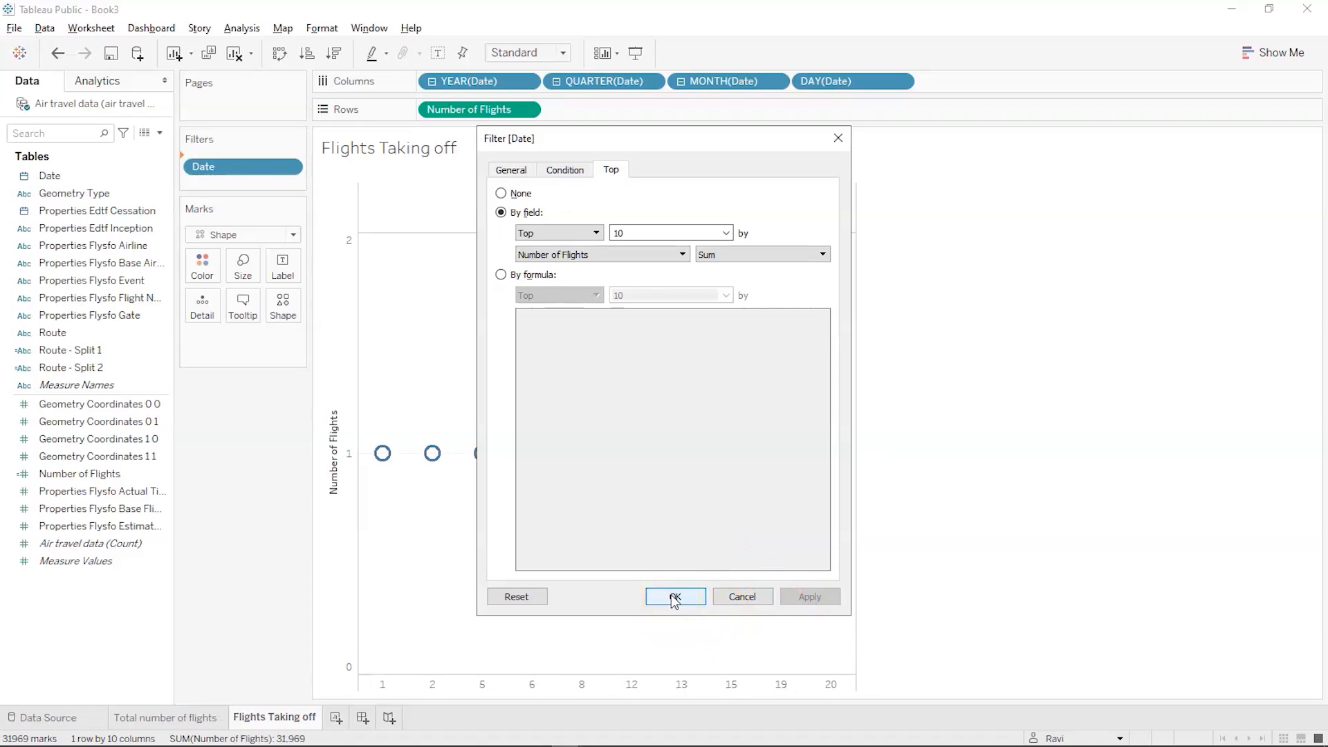
pyautogui.click(675, 597)
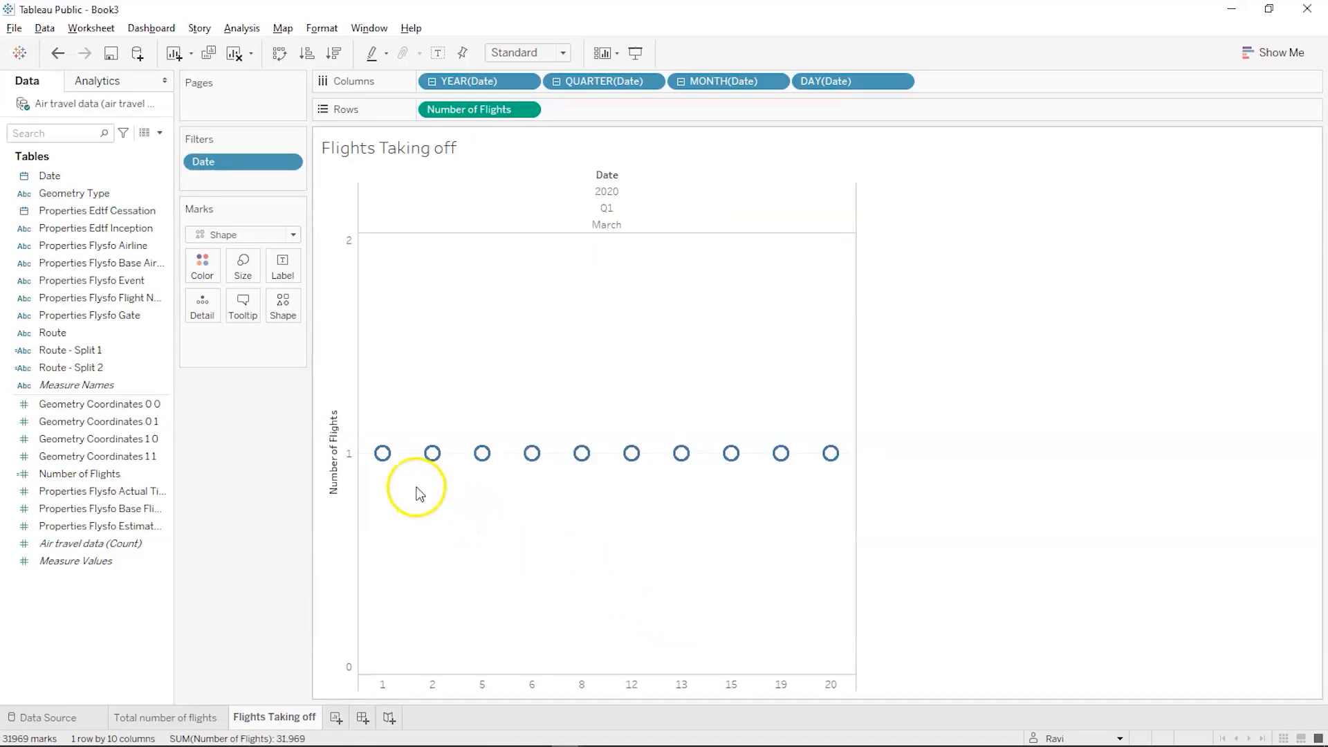
# Sort the days in descending order by Number of Flights and inspect the first marks
pyautogui.moveTo(382, 463)
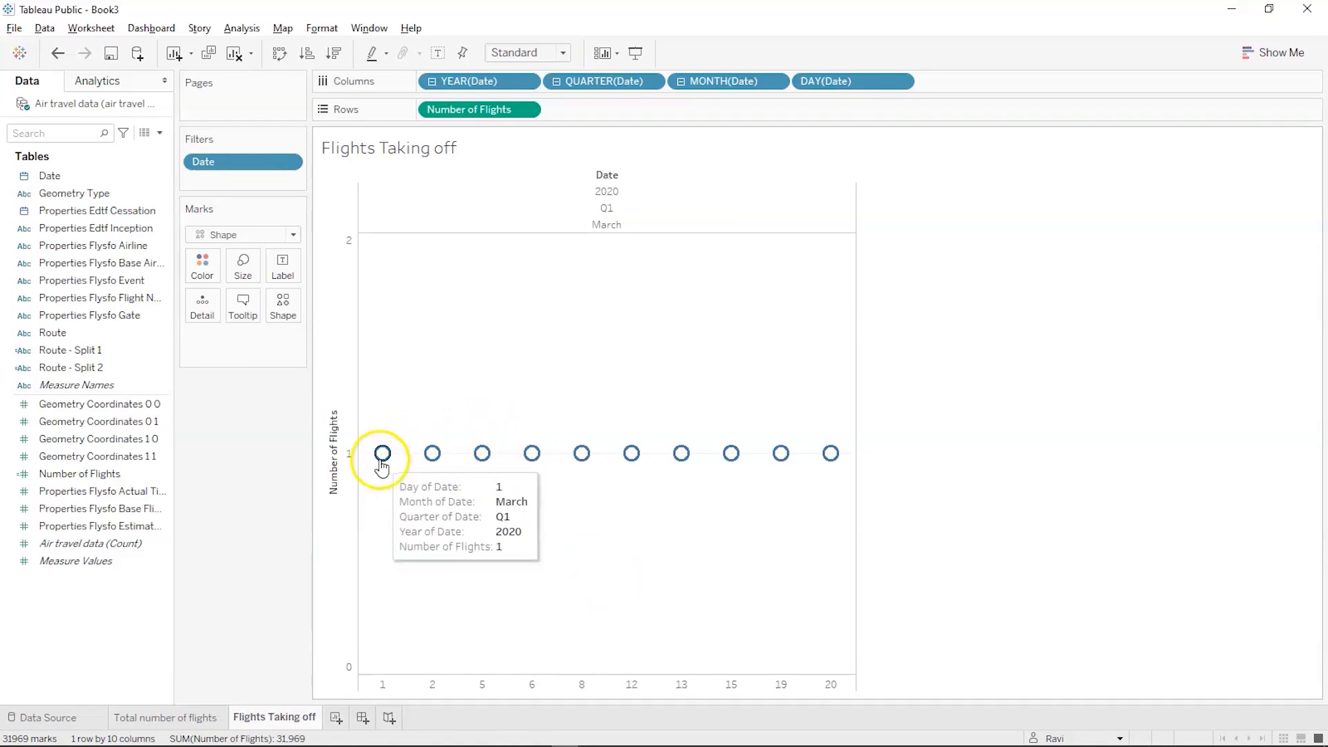
pyautogui.click(326, 65)
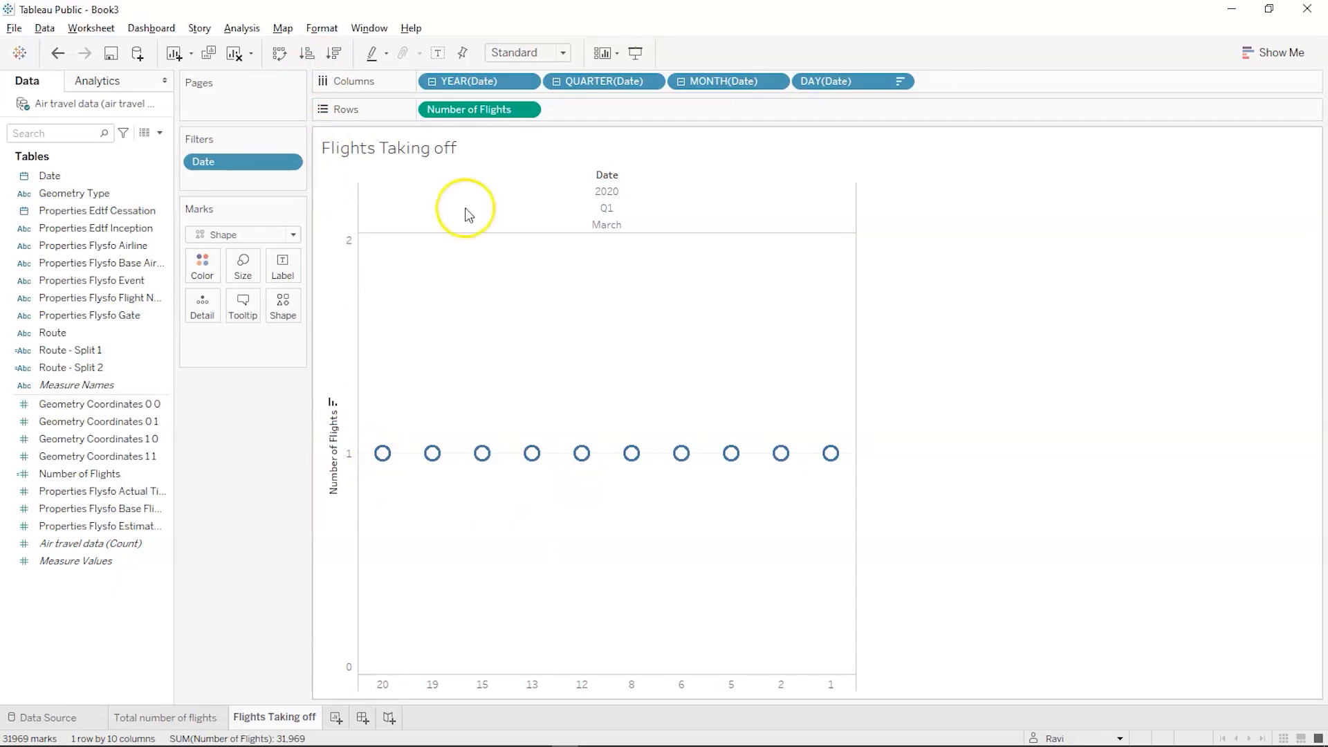
pyautogui.moveTo(380, 453)
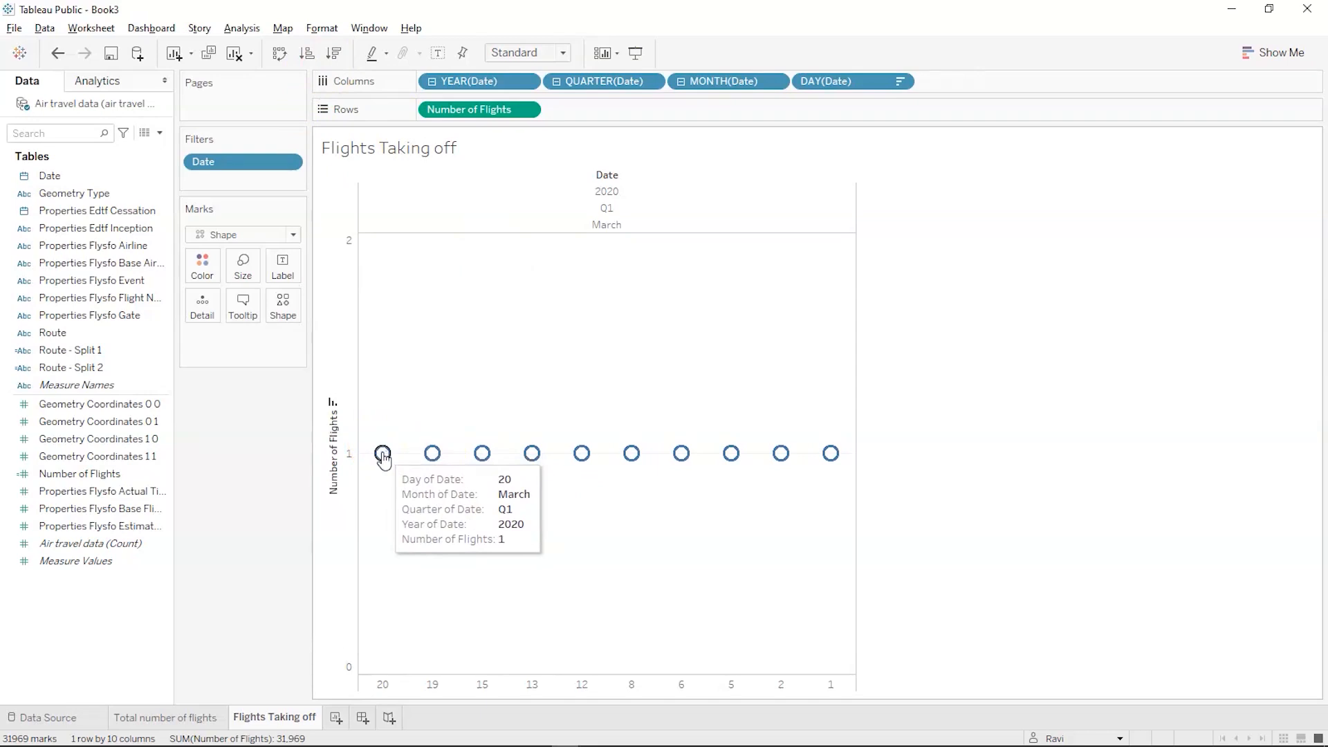
pyautogui.click(136, 262)
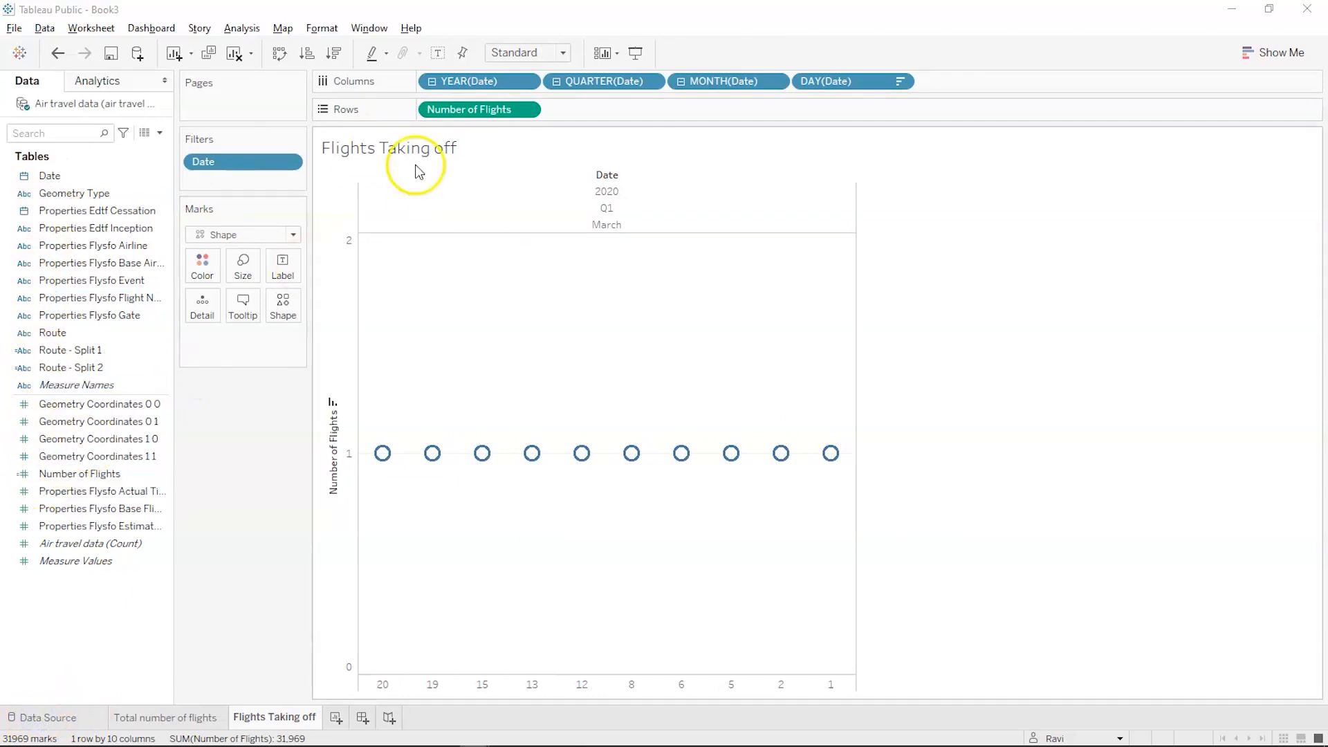
# Set the aggregation of the Number of Flights measure on Rows to Sum
pyautogui.rightClick(502, 110)
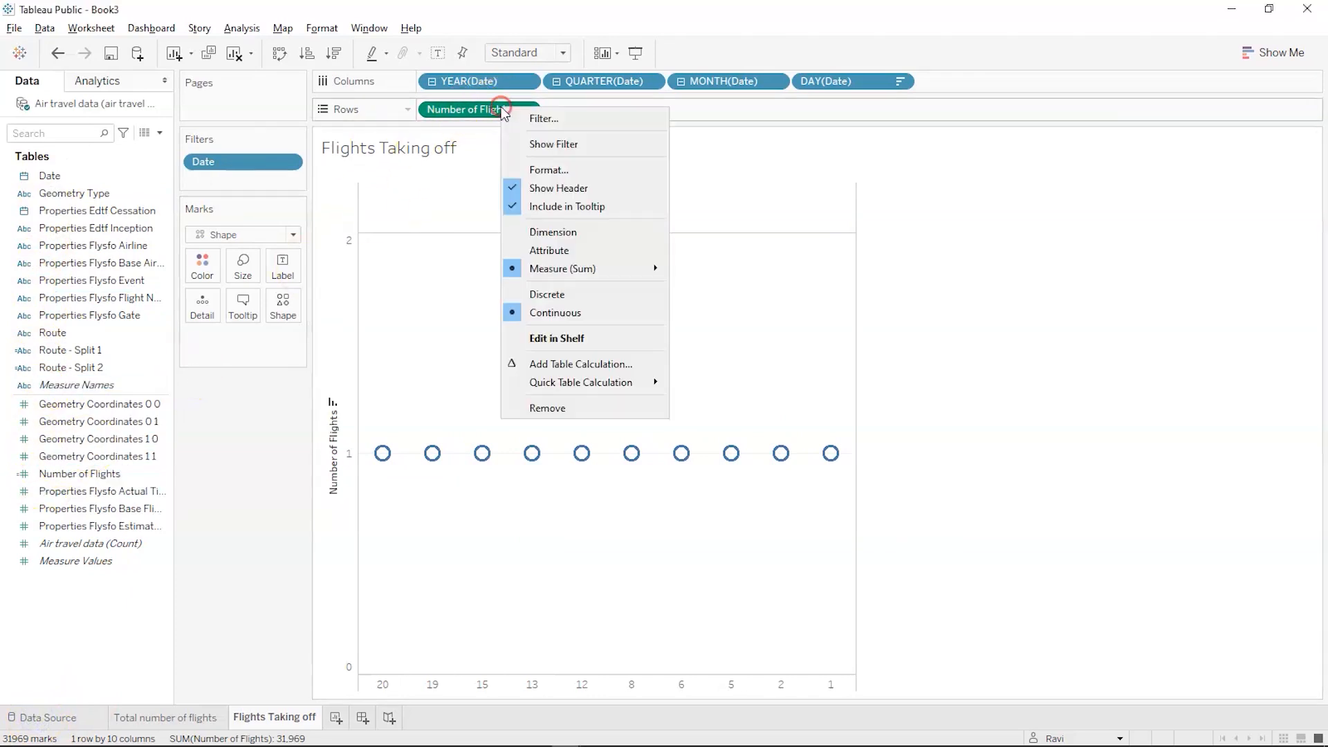
pyautogui.click(551, 270)
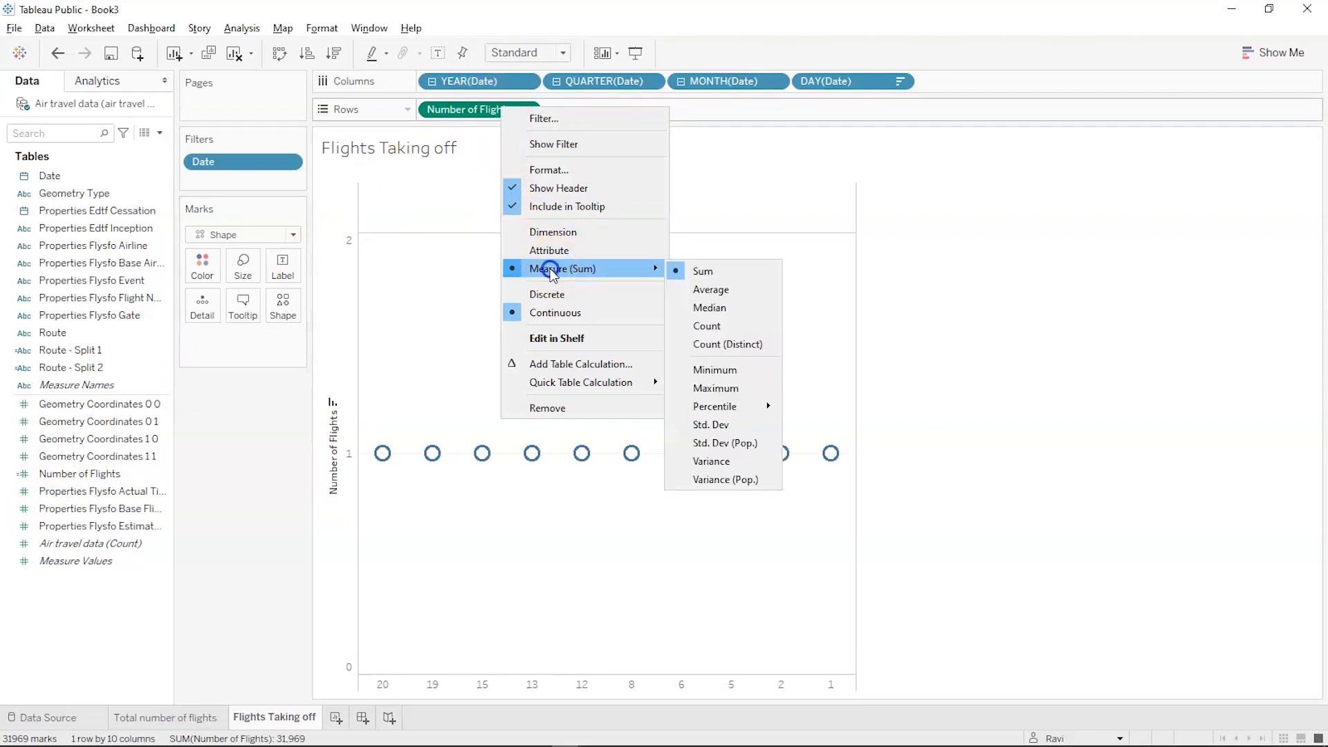
pyautogui.click(700, 276)
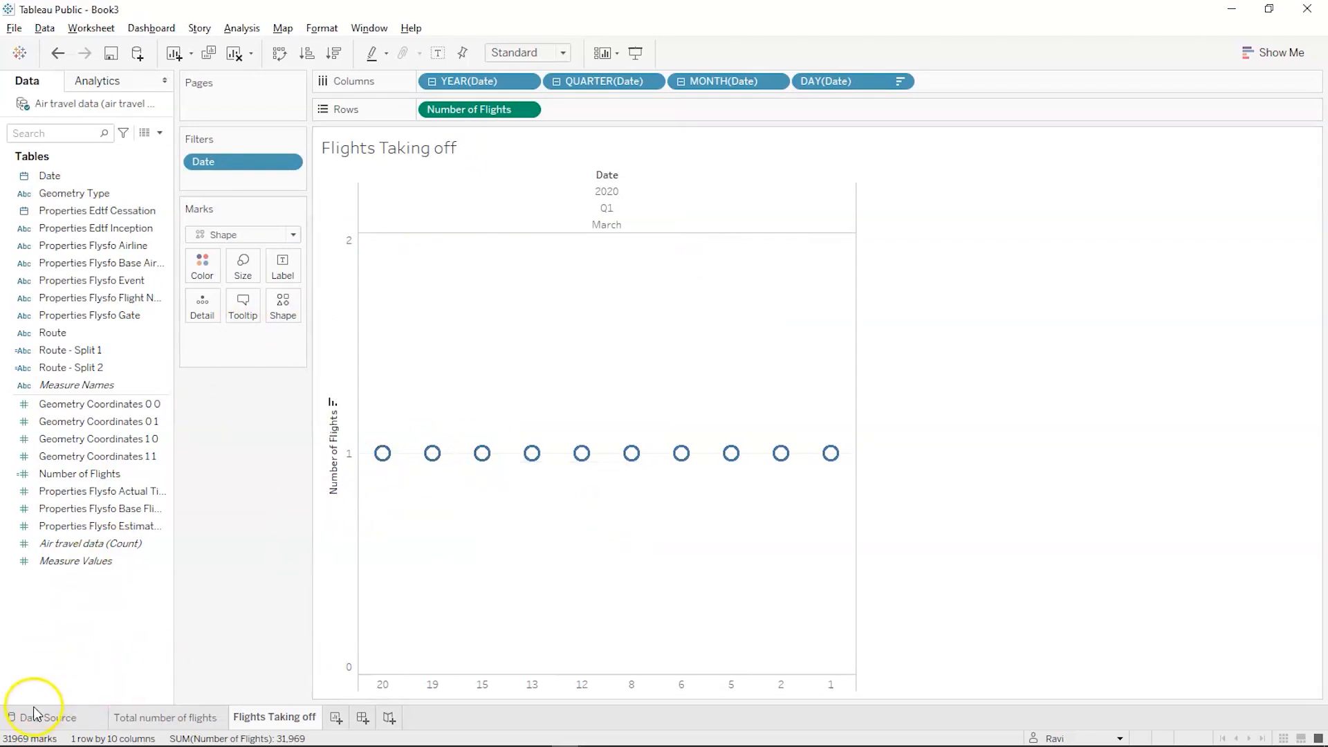
# Reduce Columns to a single continuous DAY(Date) field and turn Aggregate Measures on
pyautogui.click(468, 496)
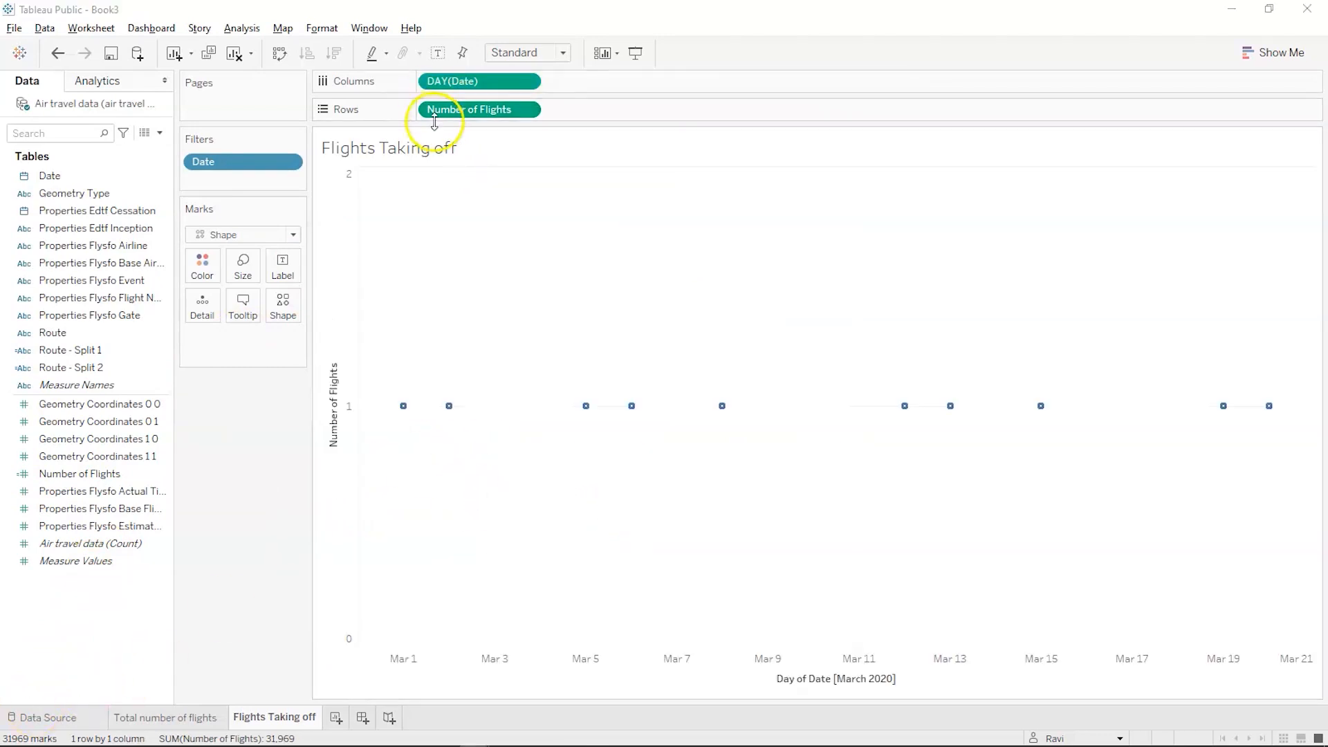
pyautogui.click(242, 28)
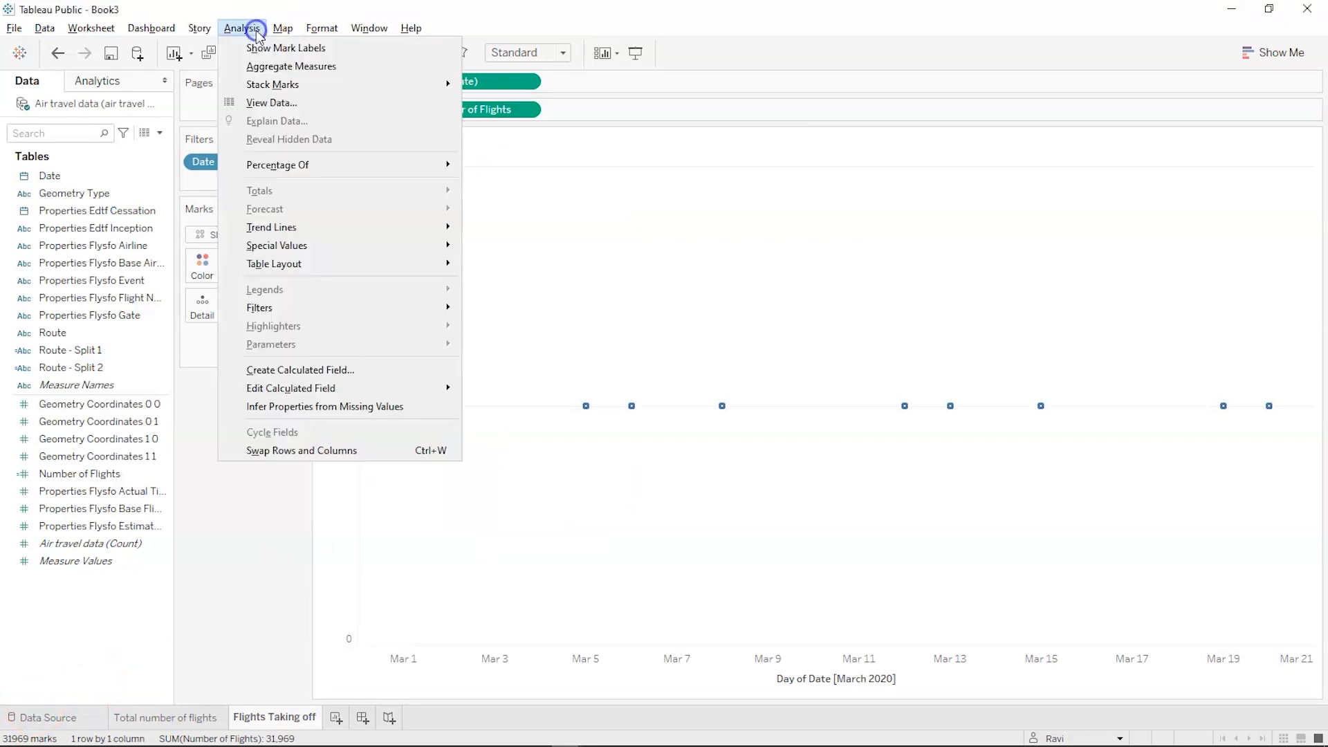
pyautogui.click(235, 66)
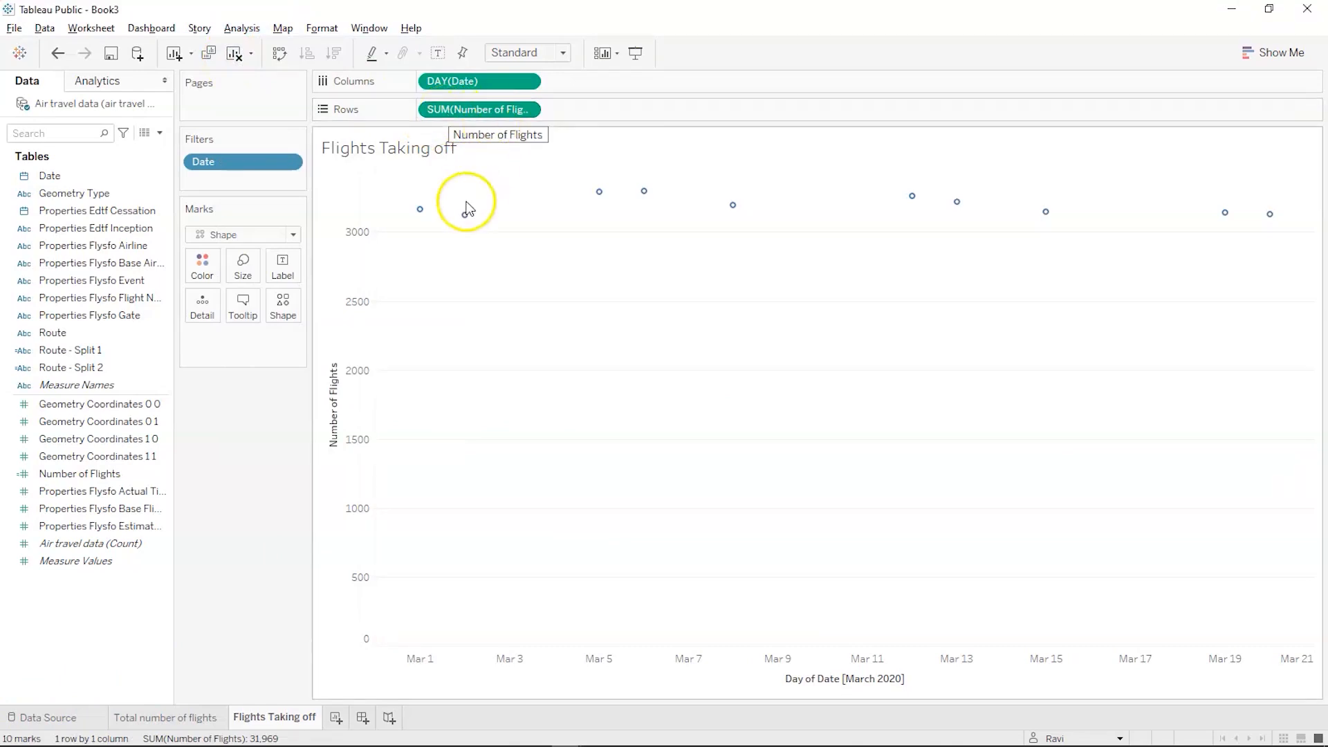
# Examine the daily flight counts of the busiest days and select the marks for 5, 6 and 8 March
pyautogui.moveTo(425, 209)
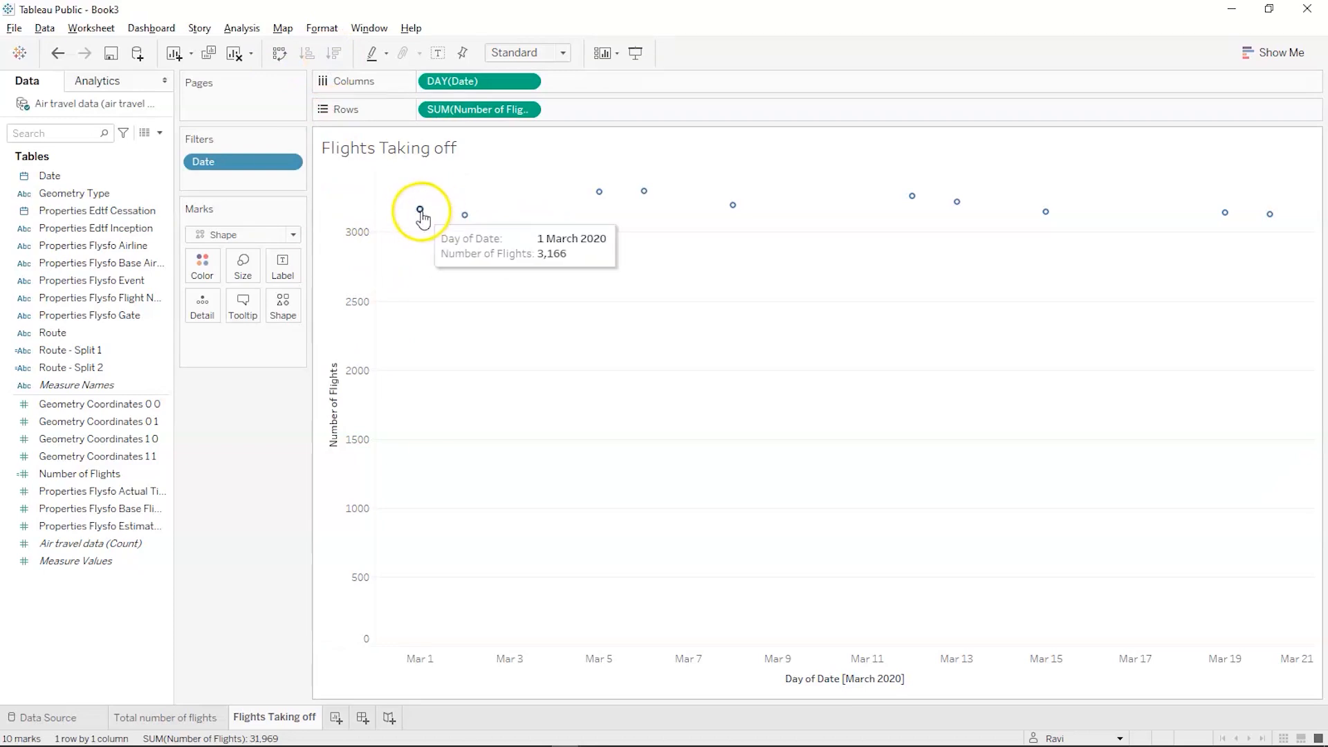
pyautogui.moveTo(595, 191)
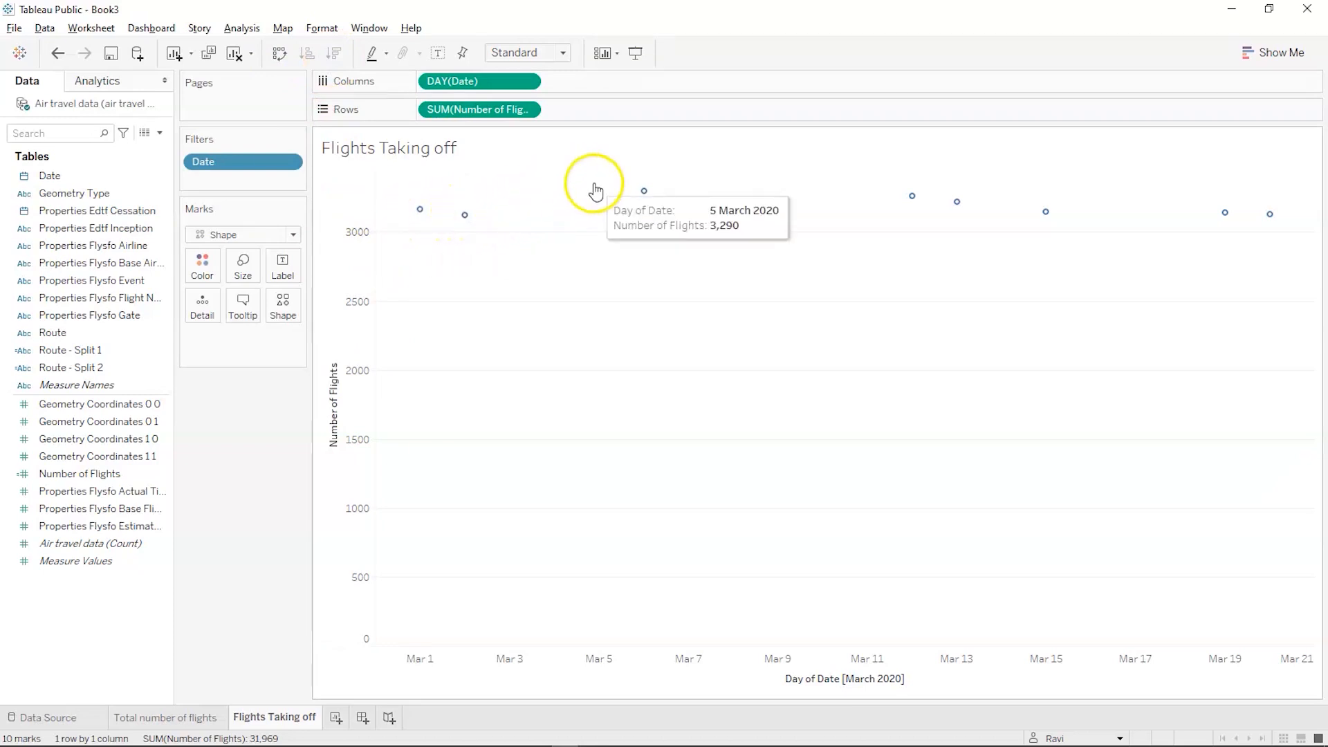
pyautogui.moveTo(646, 196)
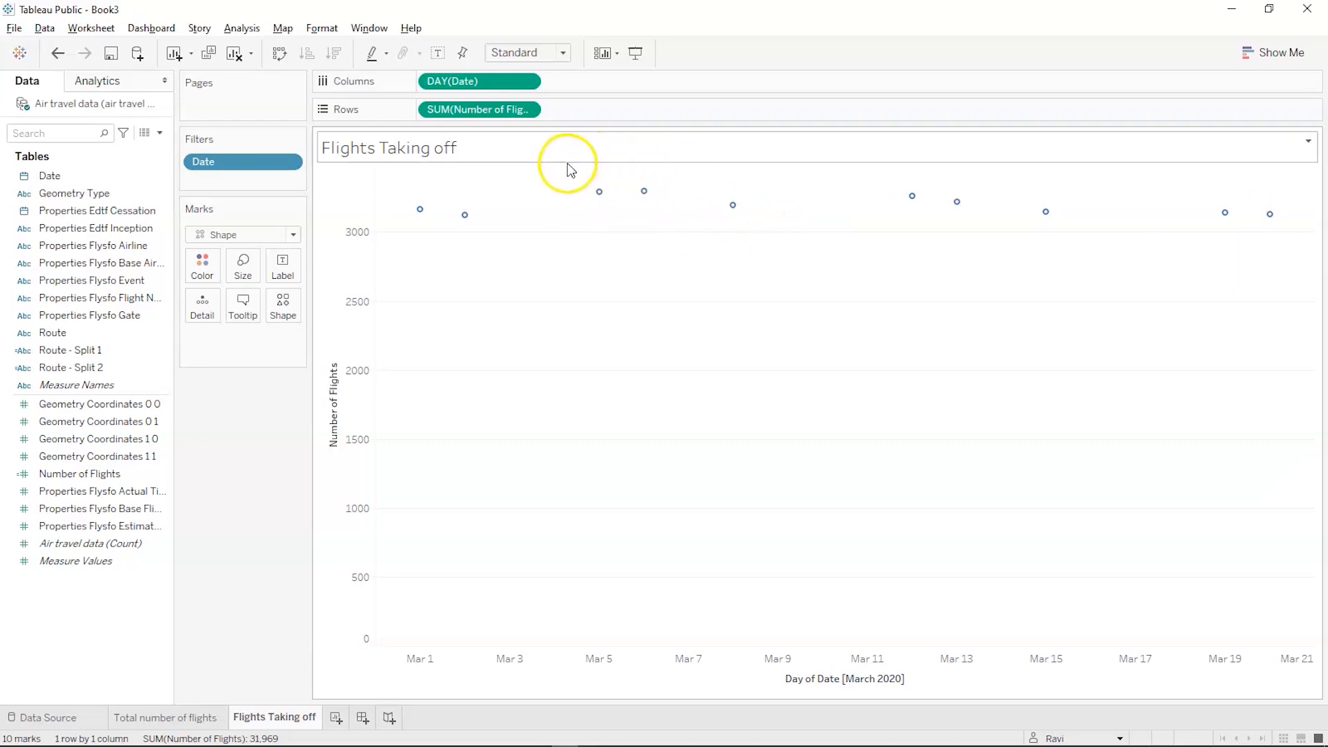
pyautogui.moveTo(574, 224); pyautogui.dragTo(766, 180)
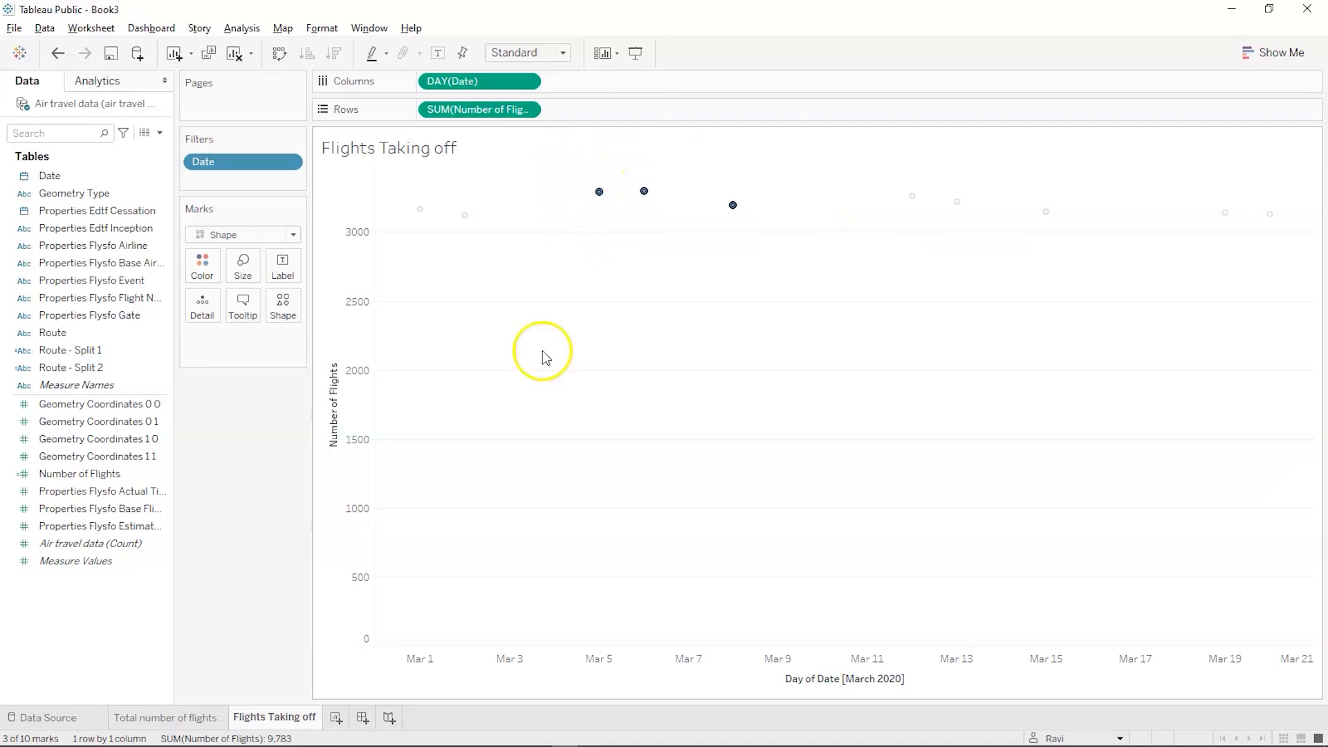
# Add a new worksheet, switch to the PowerPoint slide show to check the AIRLINE Data questions, and return to Tableau
pyautogui.click(335, 718)
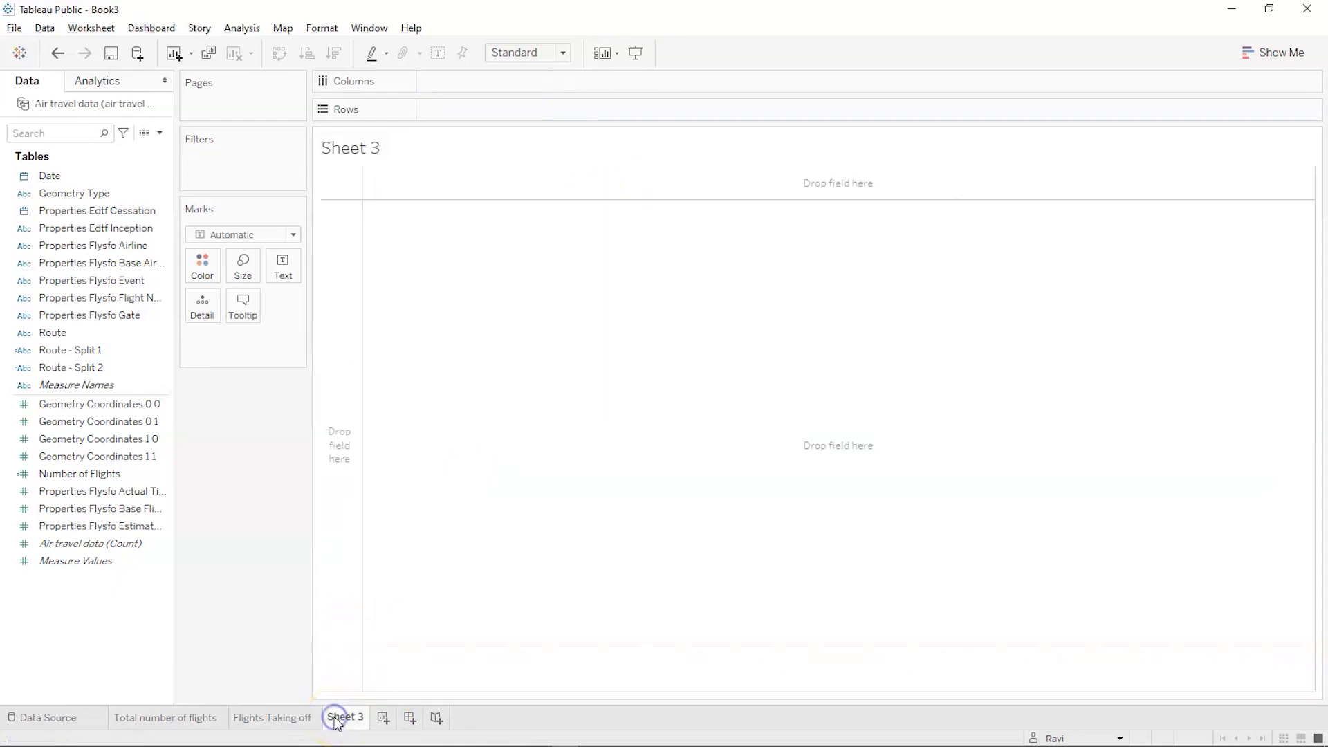
pyautogui.hotkey('alt', 'Tab')
pyautogui.press('Tab')
pyautogui.press('Tab')
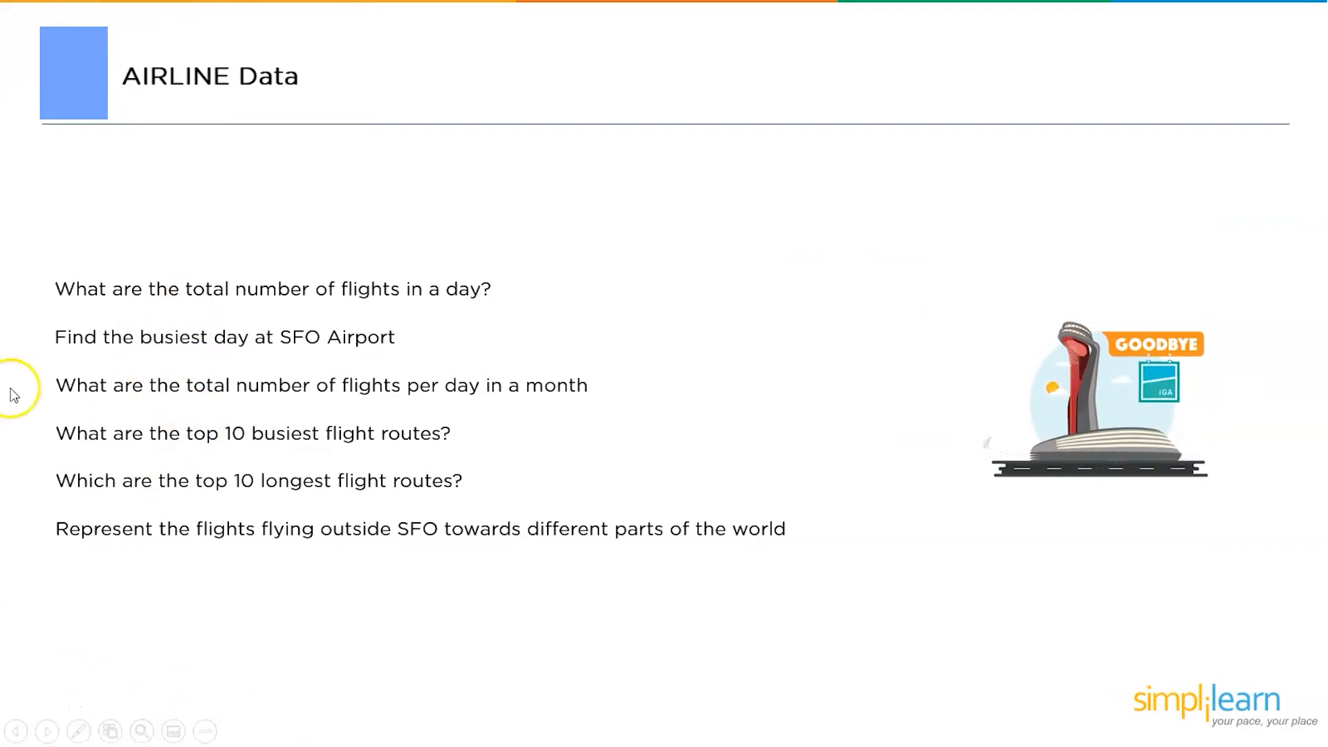
pyautogui.hotkey('alt', 'Tab')
pyautogui.hotkey('alt', 'Tab')
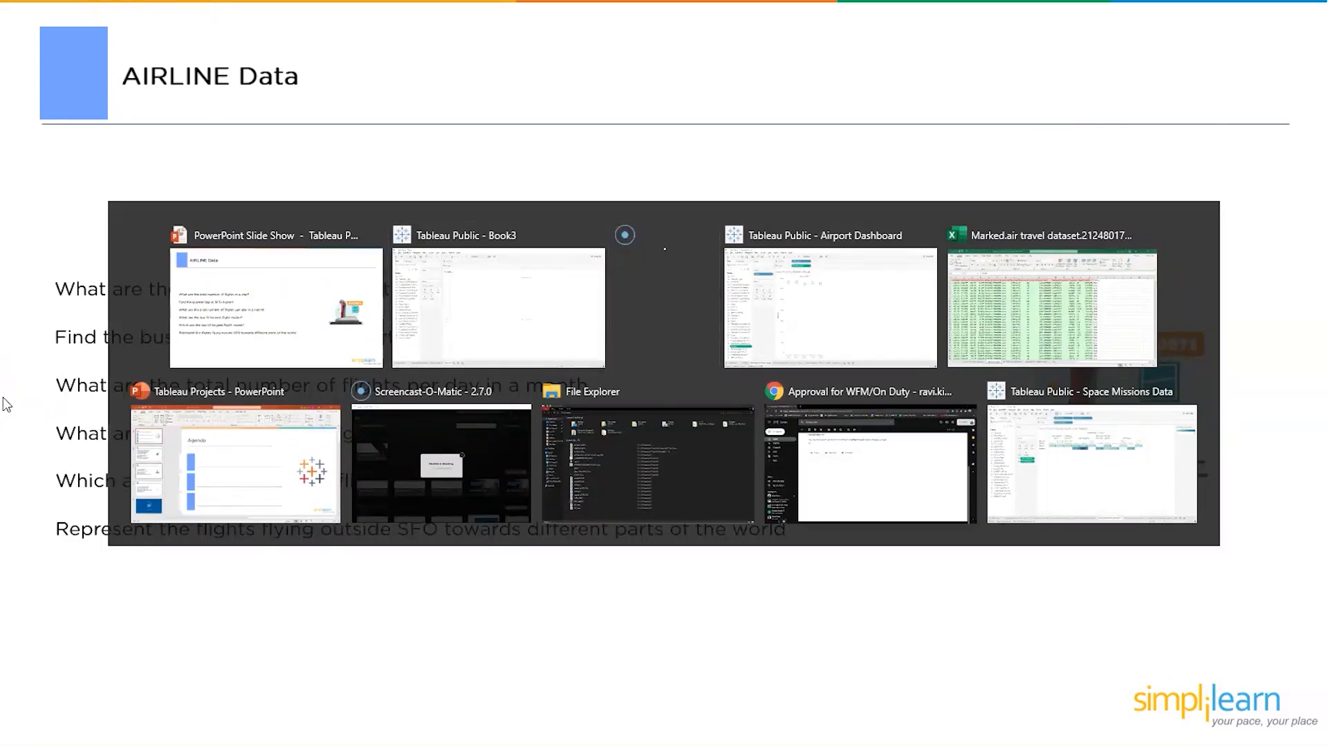
pyautogui.hotkey('alt', 'Tab')
pyautogui.hotkey('alt', 'Tab')
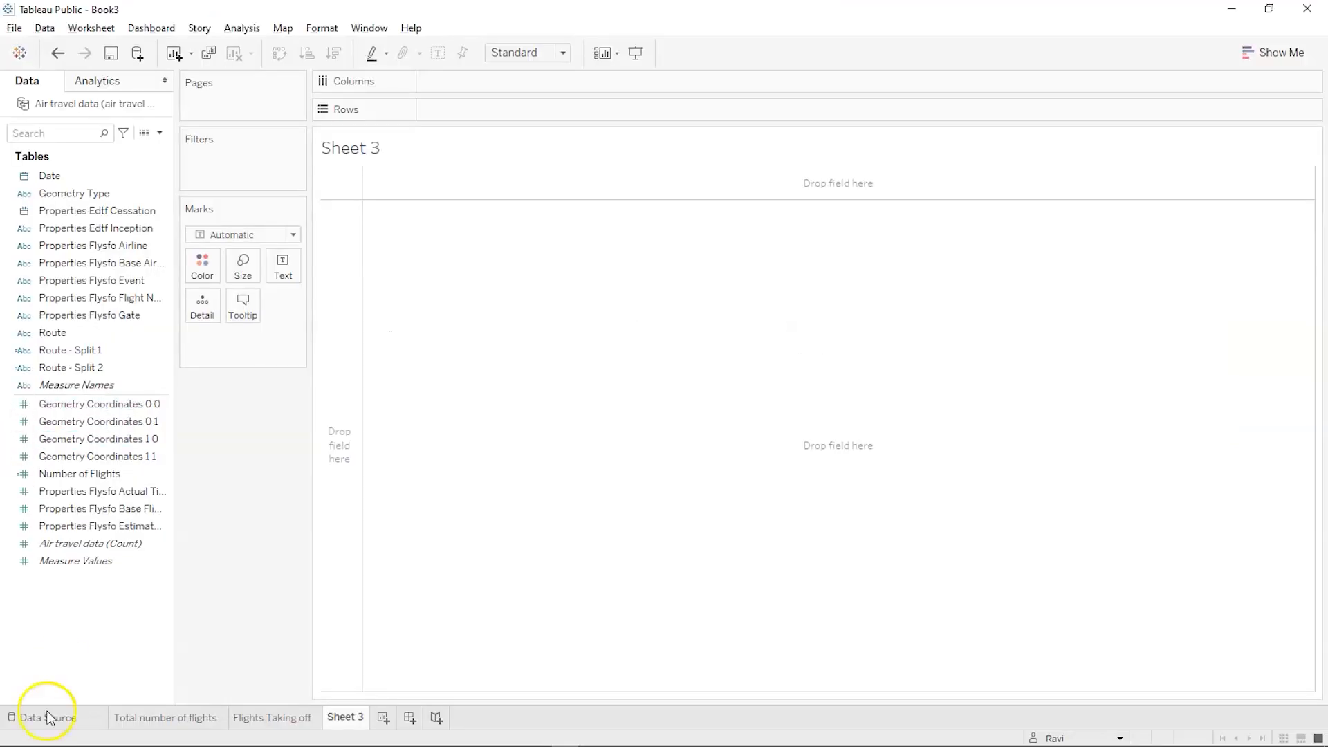
# Rename the new worksheet as Total flights in a month
pyautogui.click(342, 719)
pyautogui.write('Total flight in s')
pyautogui.press('BackSpace')
pyautogui.press('BackSpace')
pyautogui.press('BackSpace')
pyautogui.press('BackSpace')
pyautogui.press('BackSpace')
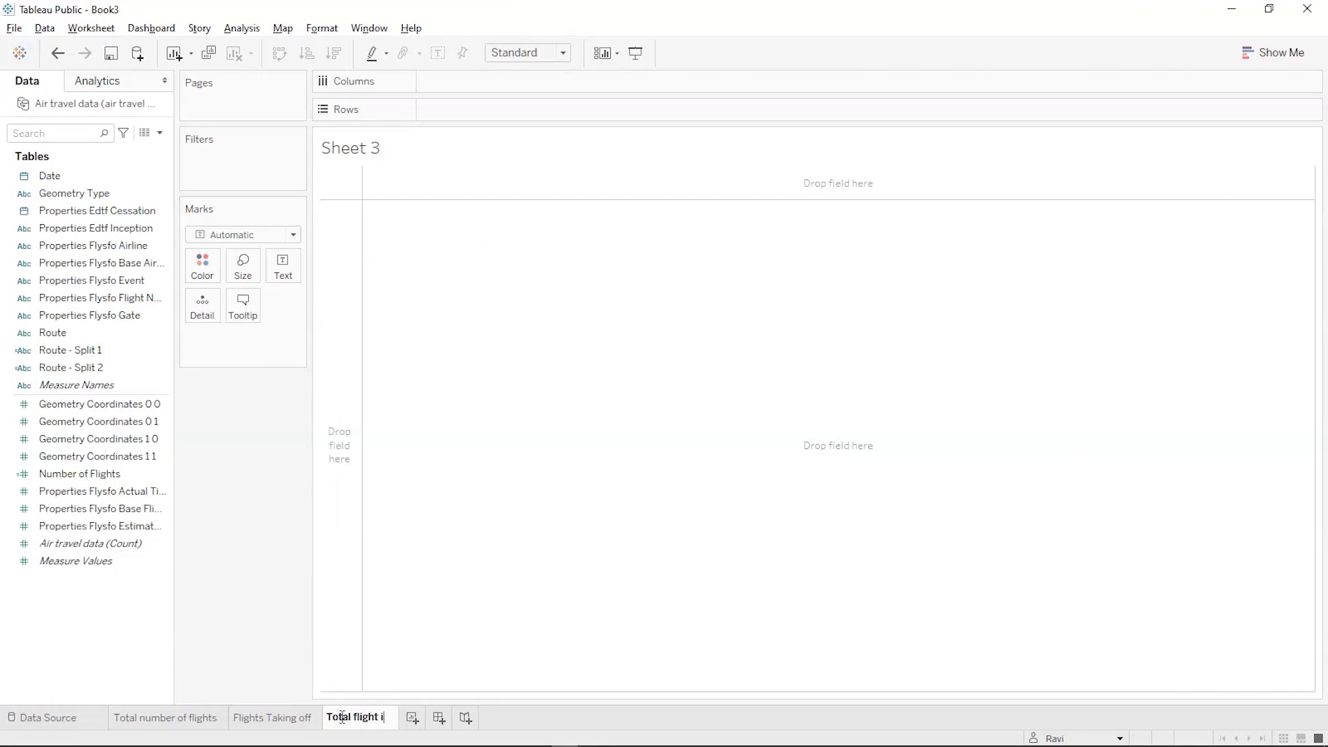
pyautogui.write('s in a month')
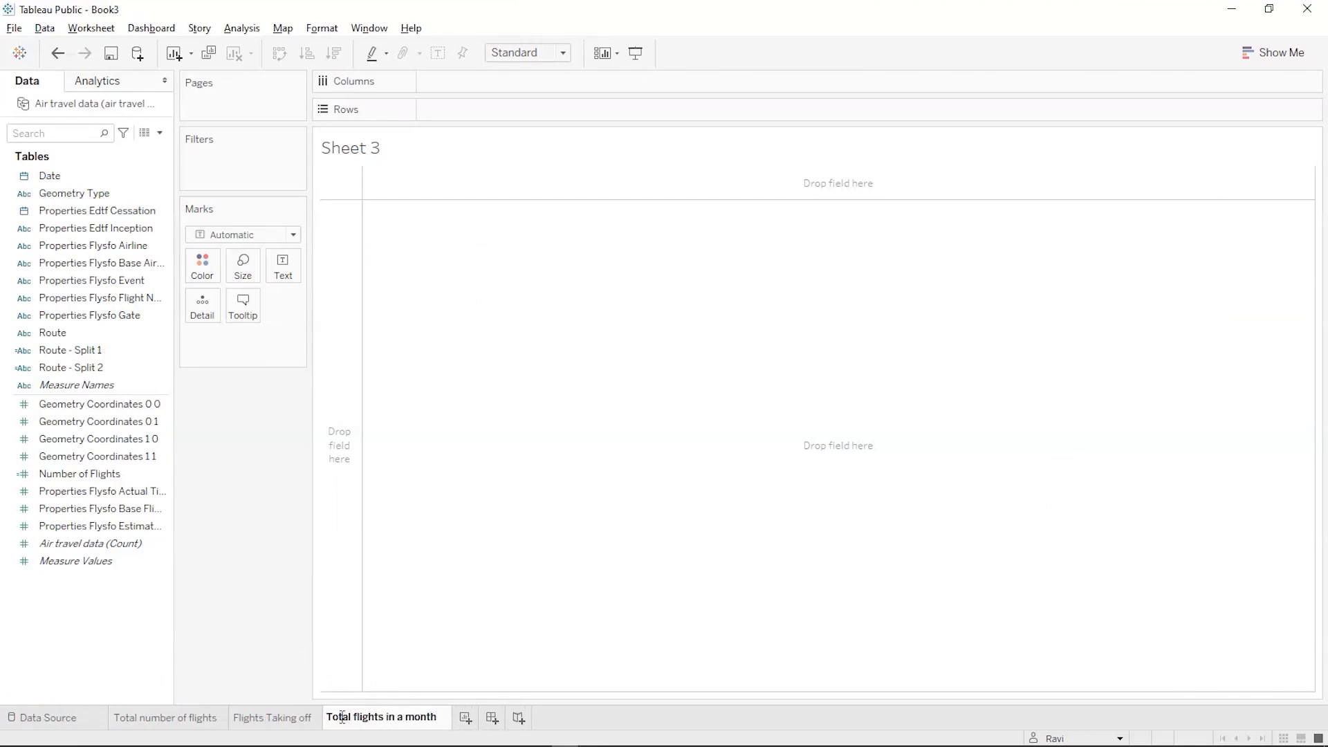
pyautogui.press('Return')
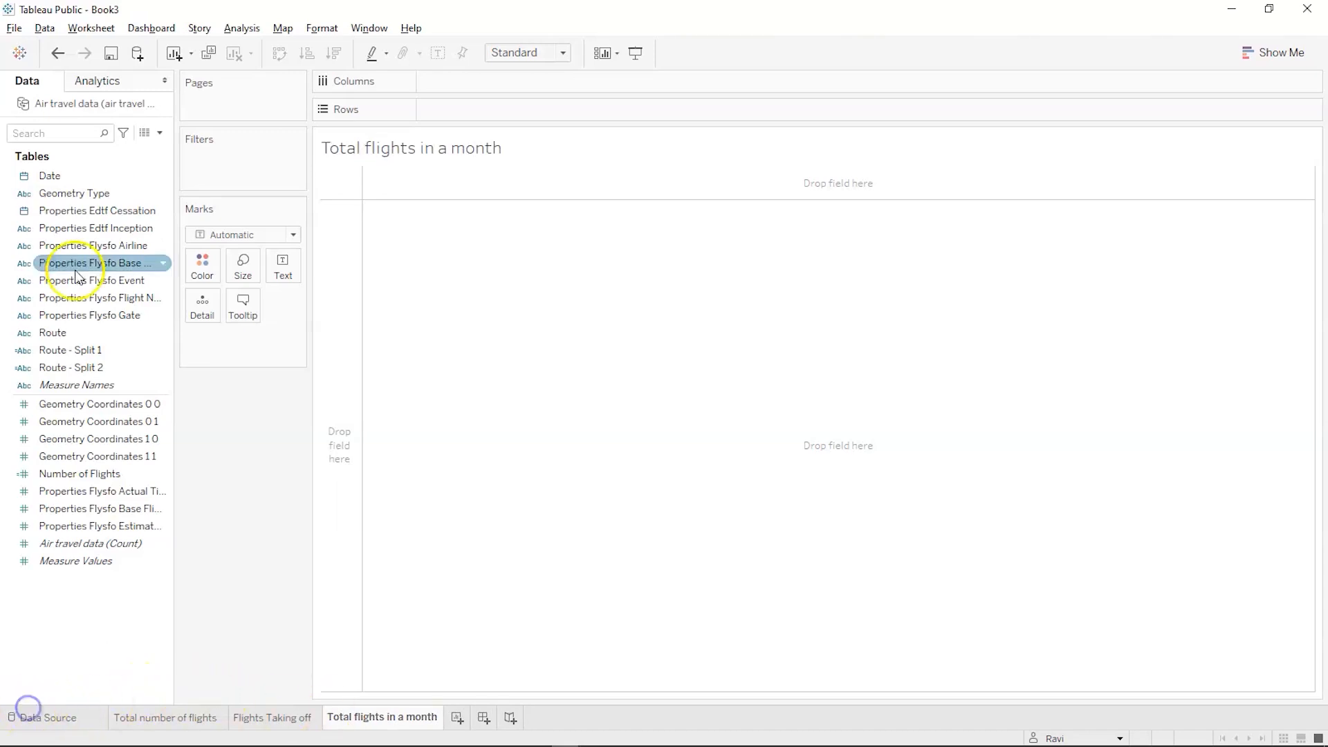
# Place Date on Columns, drill down to the month level and remove the year and quarter fields, keeping only MONTH(Date)
pyautogui.moveTo(65, 176); pyautogui.dragTo(455, 86)
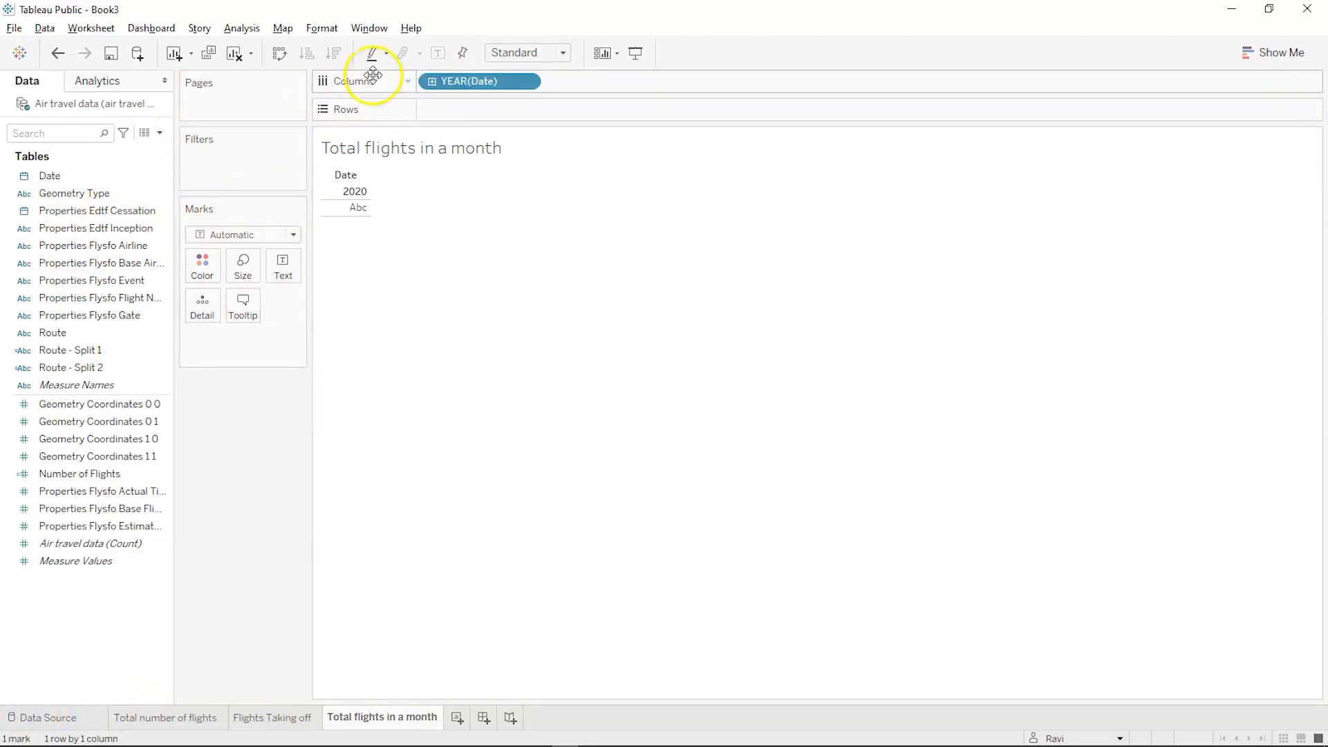
pyautogui.click(430, 79)
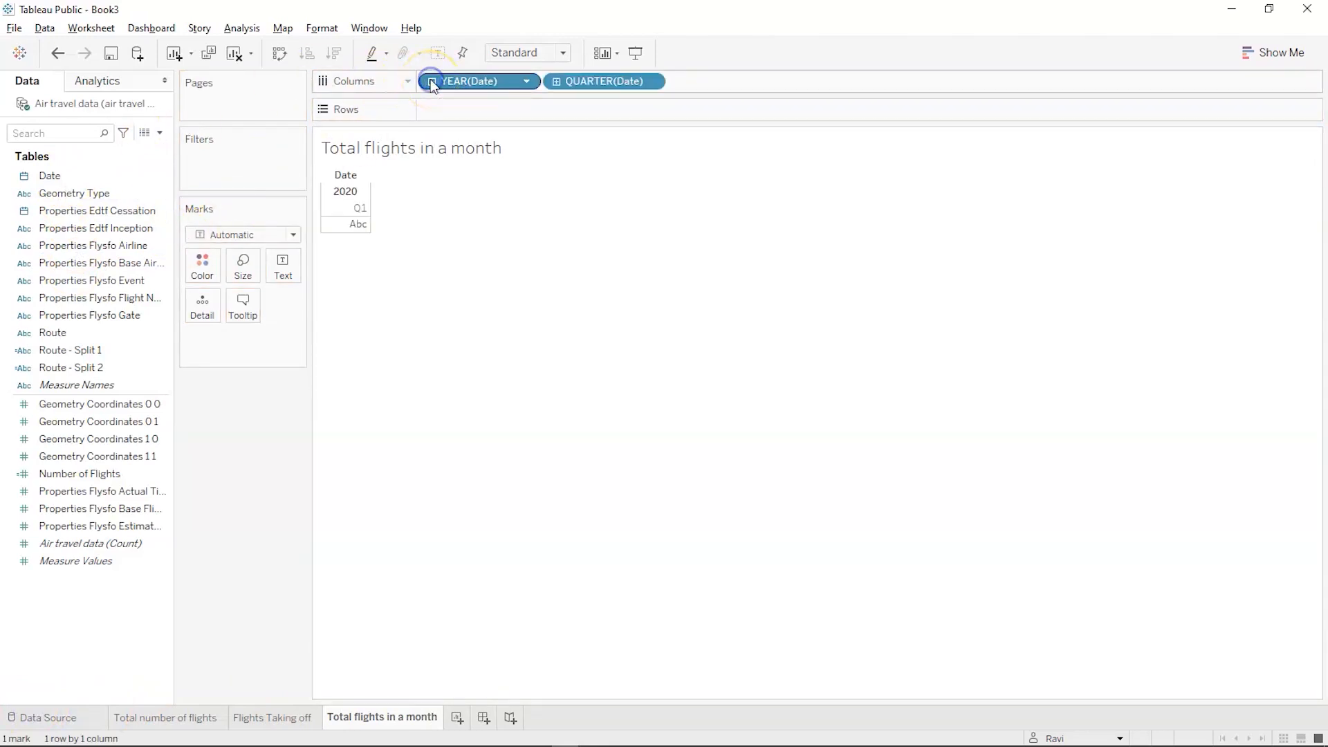
pyautogui.click(431, 82)
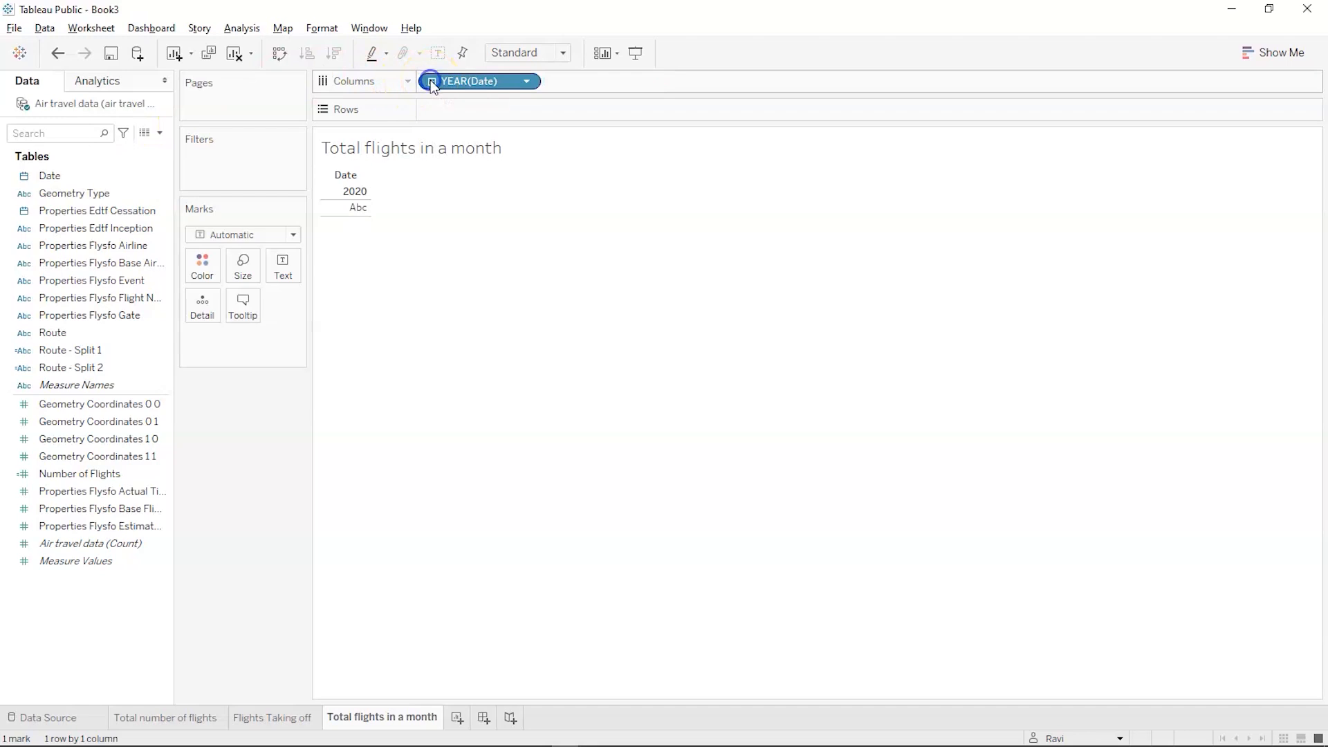
pyautogui.click(431, 82)
pyautogui.click(556, 82)
pyautogui.moveTo(581, 81); pyautogui.dragTo(123, 295)
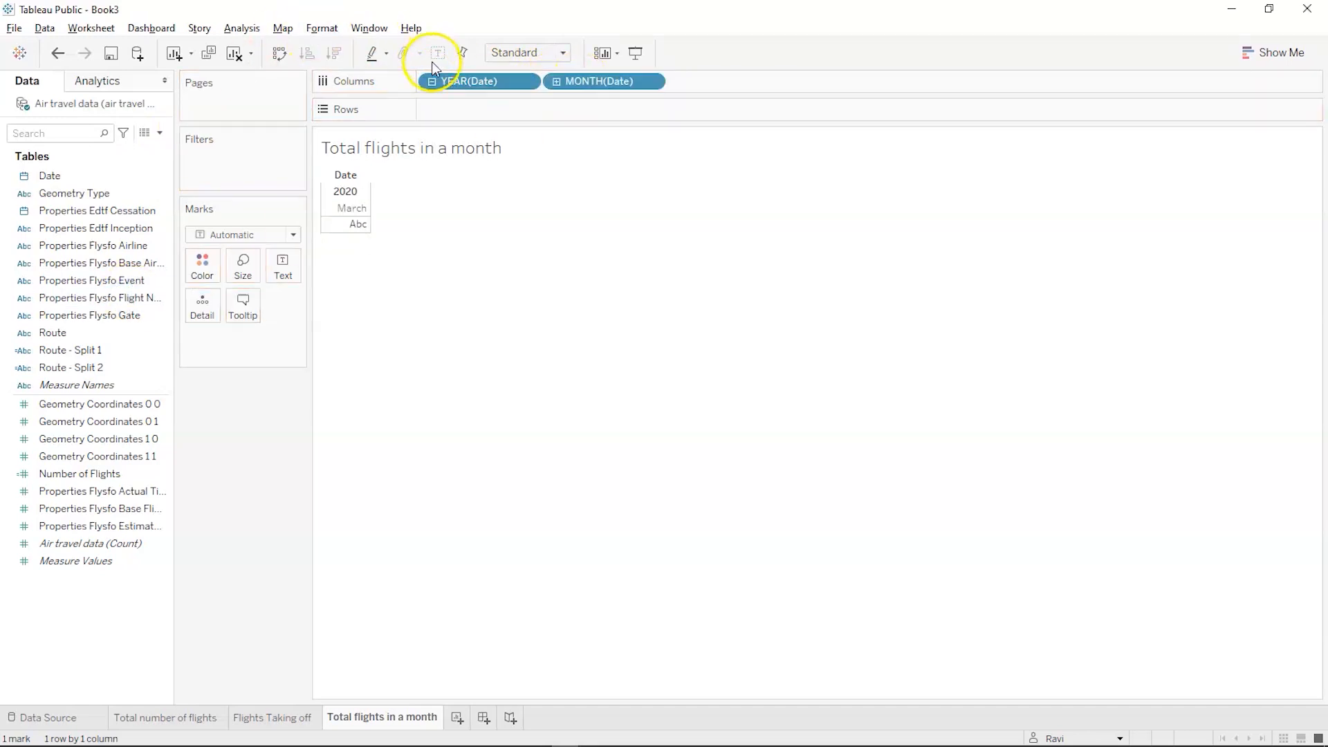
pyautogui.moveTo(445, 83); pyautogui.dragTo(27, 270)
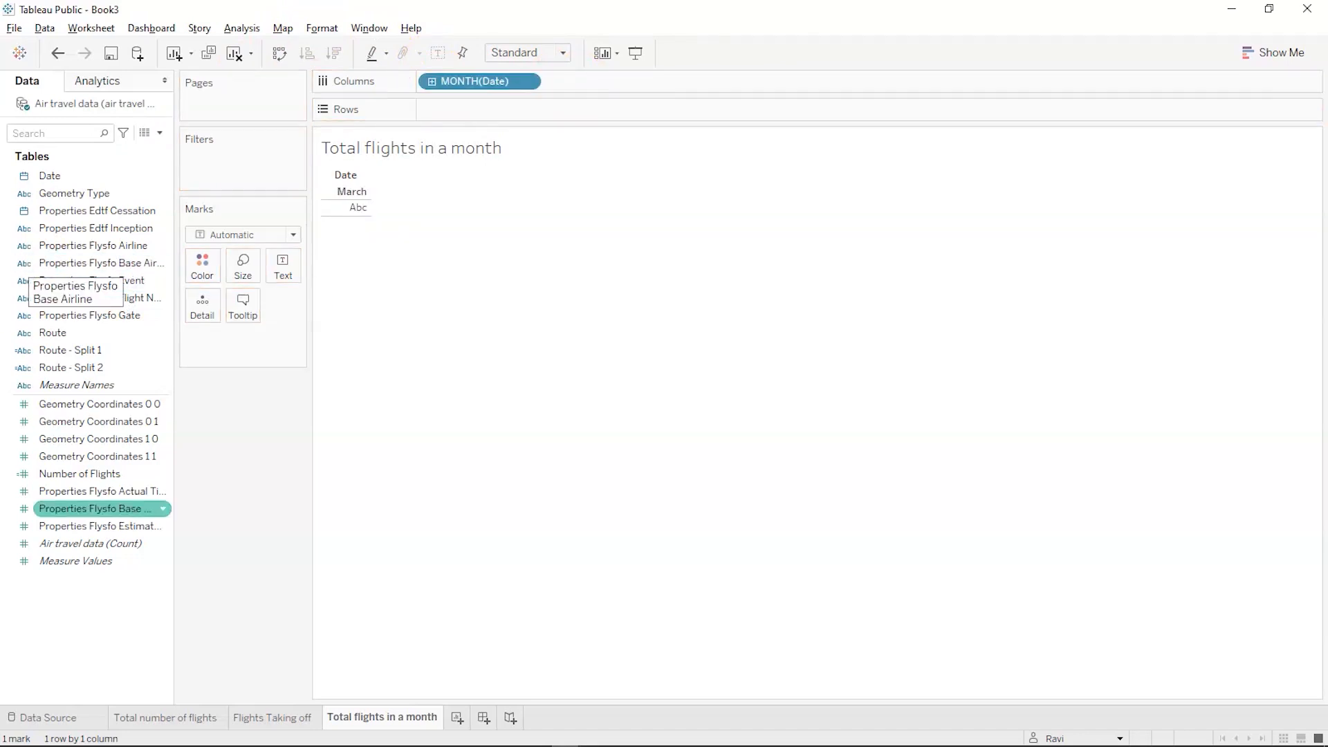
# Expand MONTH(Date) to days, move the month field to Detail and make DAY(Date) on Columns a continuous day
pyautogui.click(33, 713)
pyautogui.moveTo(478, 82); pyautogui.dragTo(241, 361)
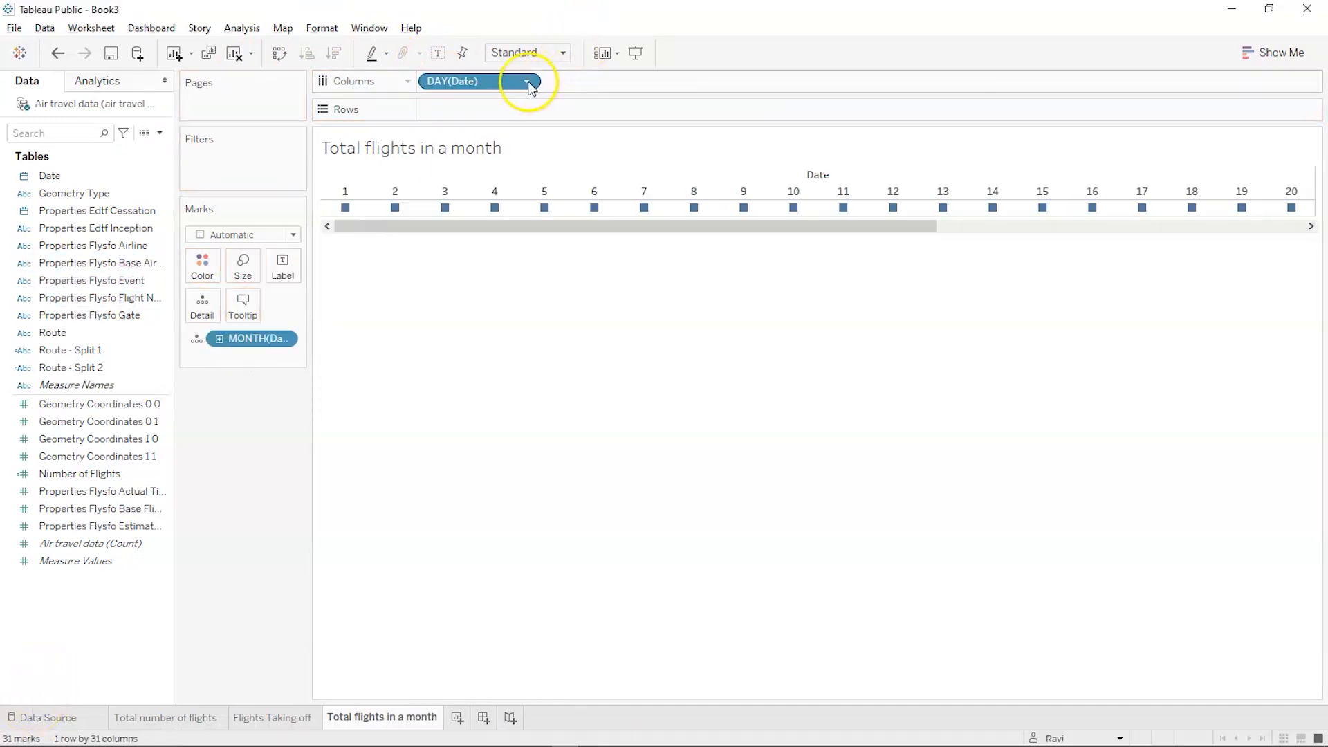
pyautogui.click(527, 82)
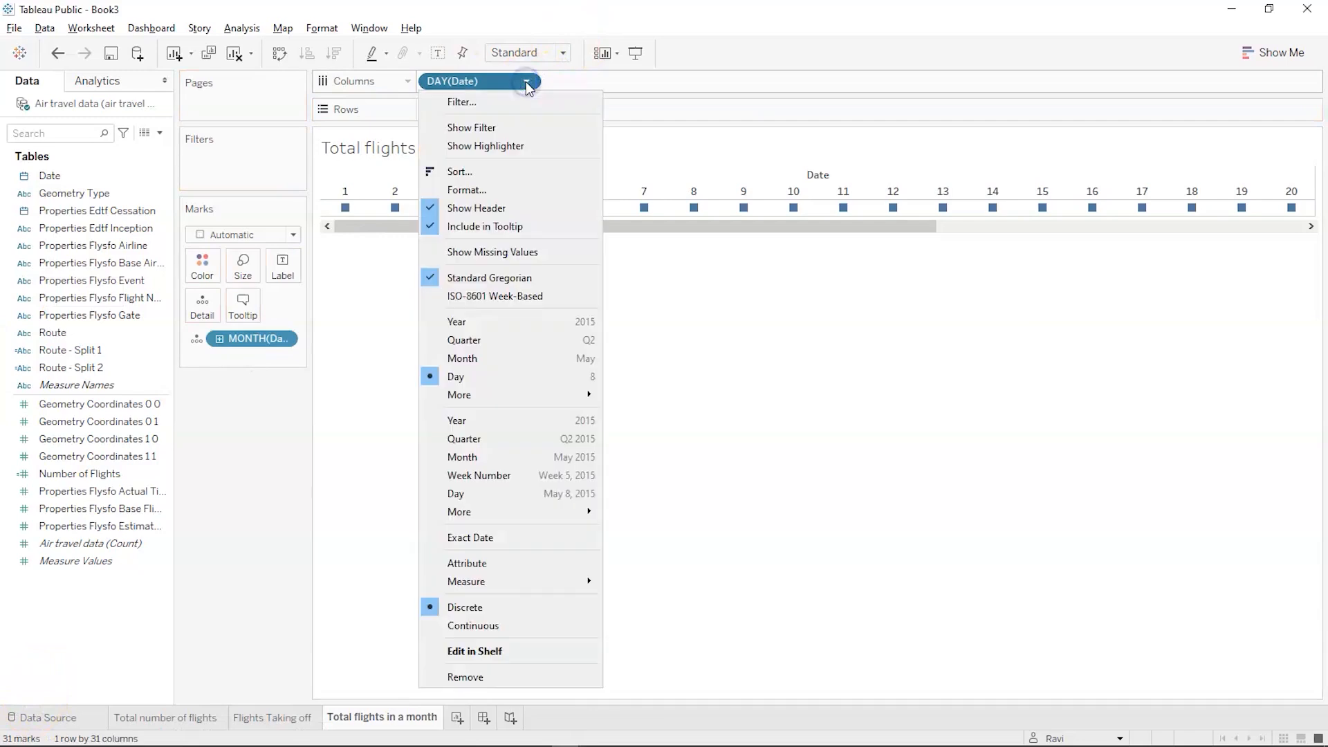
pyautogui.click(473, 496)
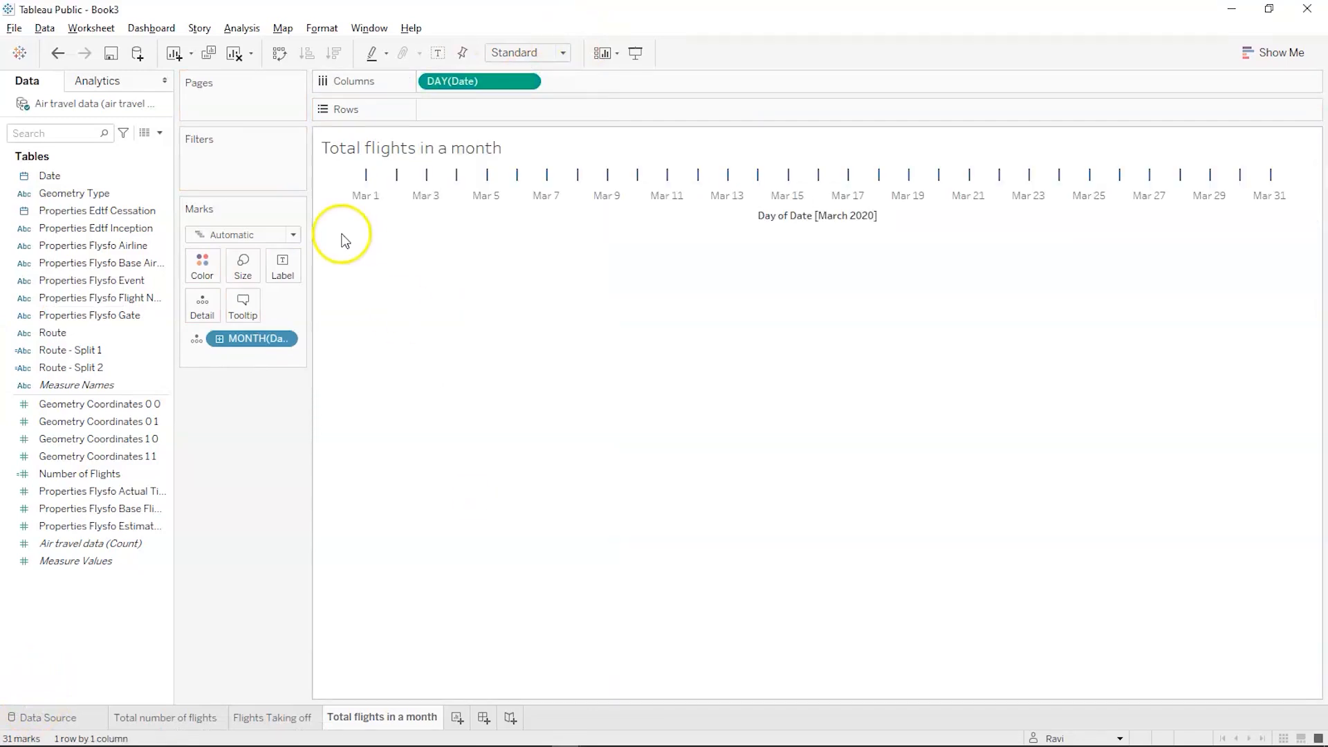
# Add Number of Flights to Rows and show mark labels on the daily flights line
pyautogui.click(68, 493)
pyautogui.moveTo(70, 474)
pyautogui.mouseDown()
pyautogui.moveTo(460, 157)
pyautogui.moveTo(463, 115)
pyautogui.mouseUp()
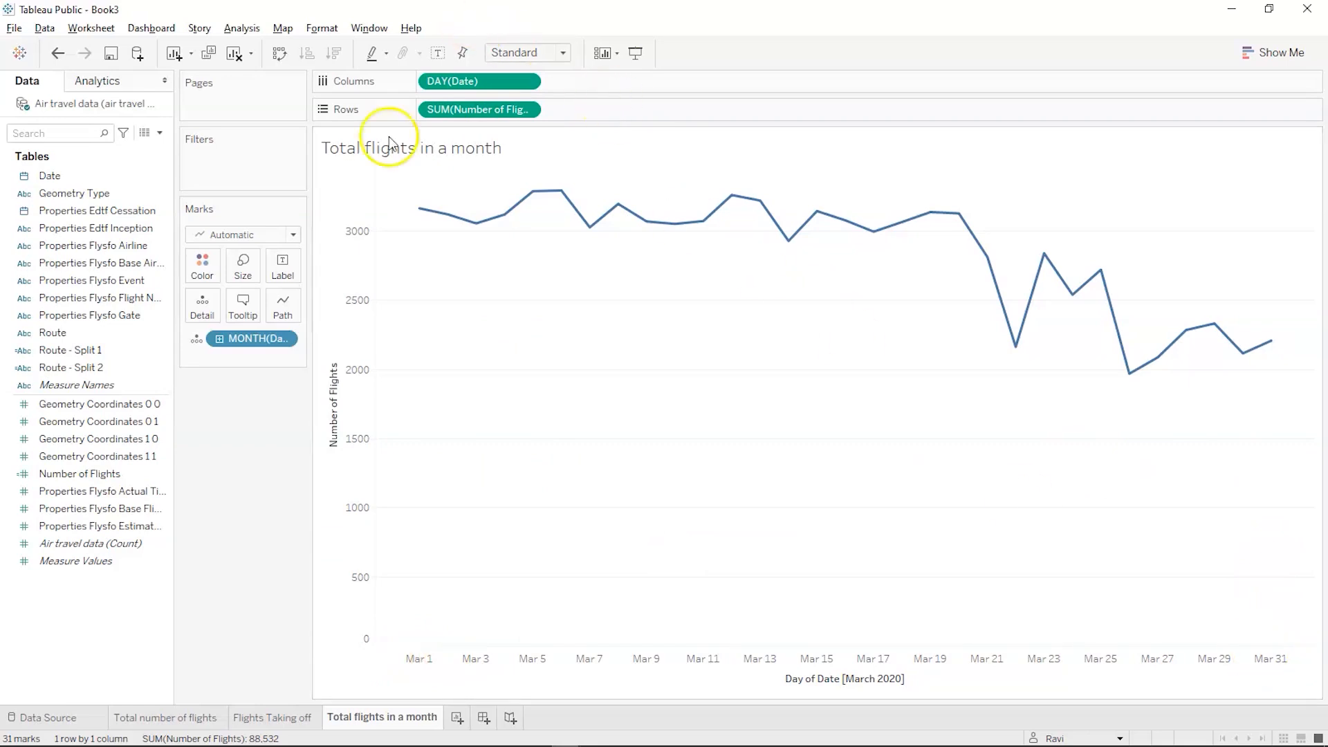
pyautogui.click(283, 266)
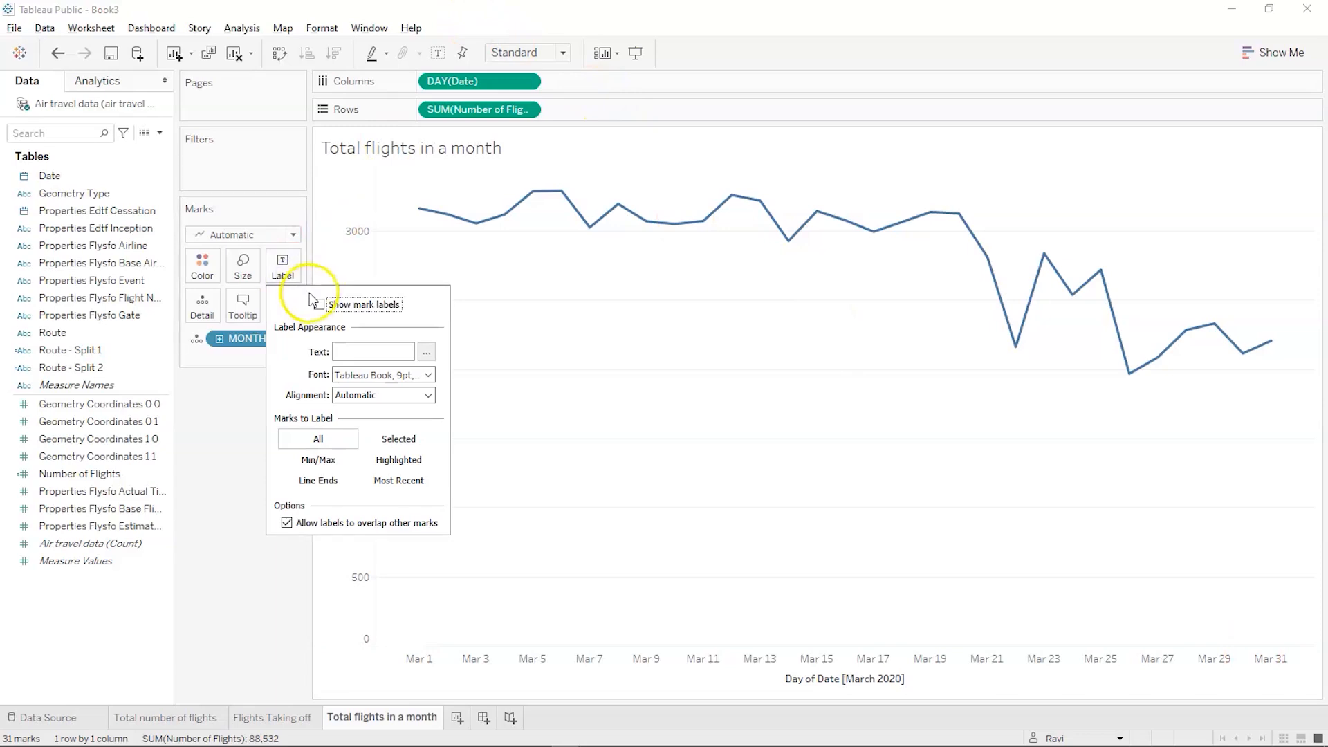
pyautogui.click(316, 304)
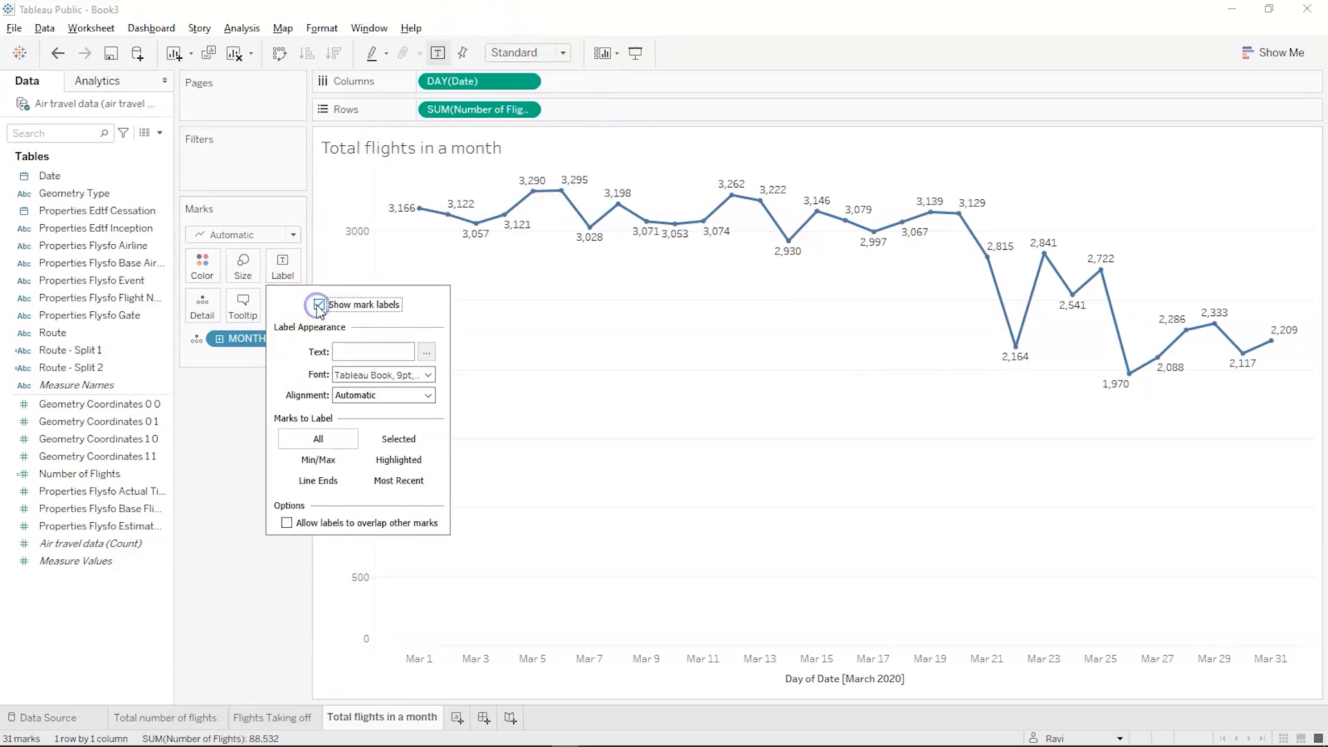
pyautogui.click(557, 336)
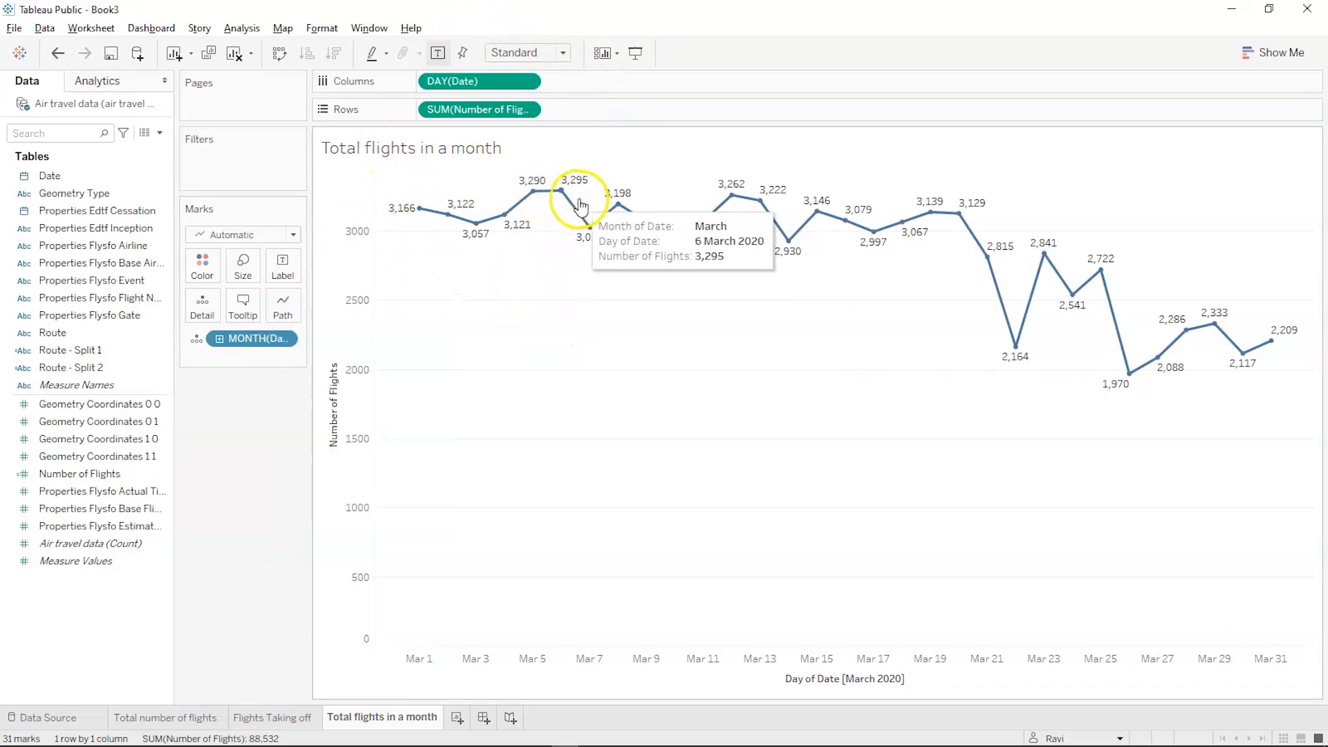
pyautogui.moveTo(565, 194)
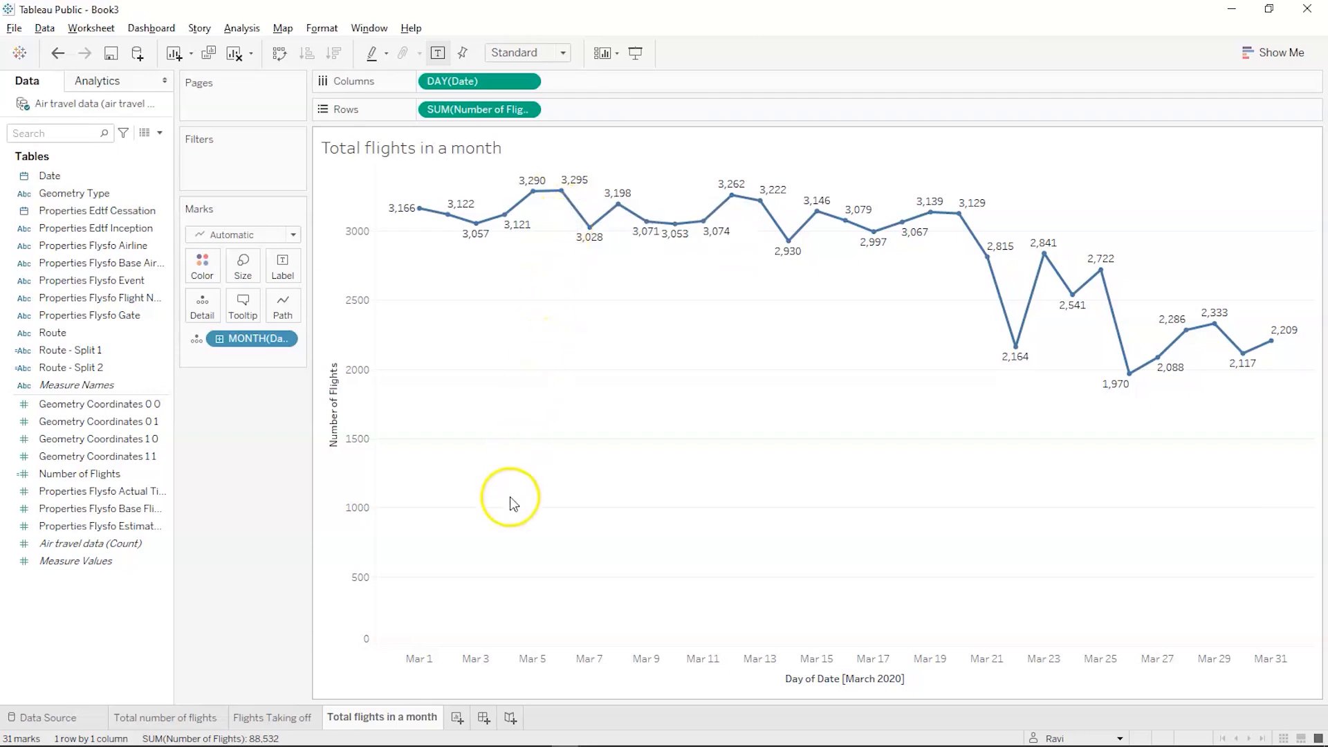
# Add another worksheet and check the next question on the AIRLINE Data slide in the PowerPoint slide show
pyautogui.click(457, 720)
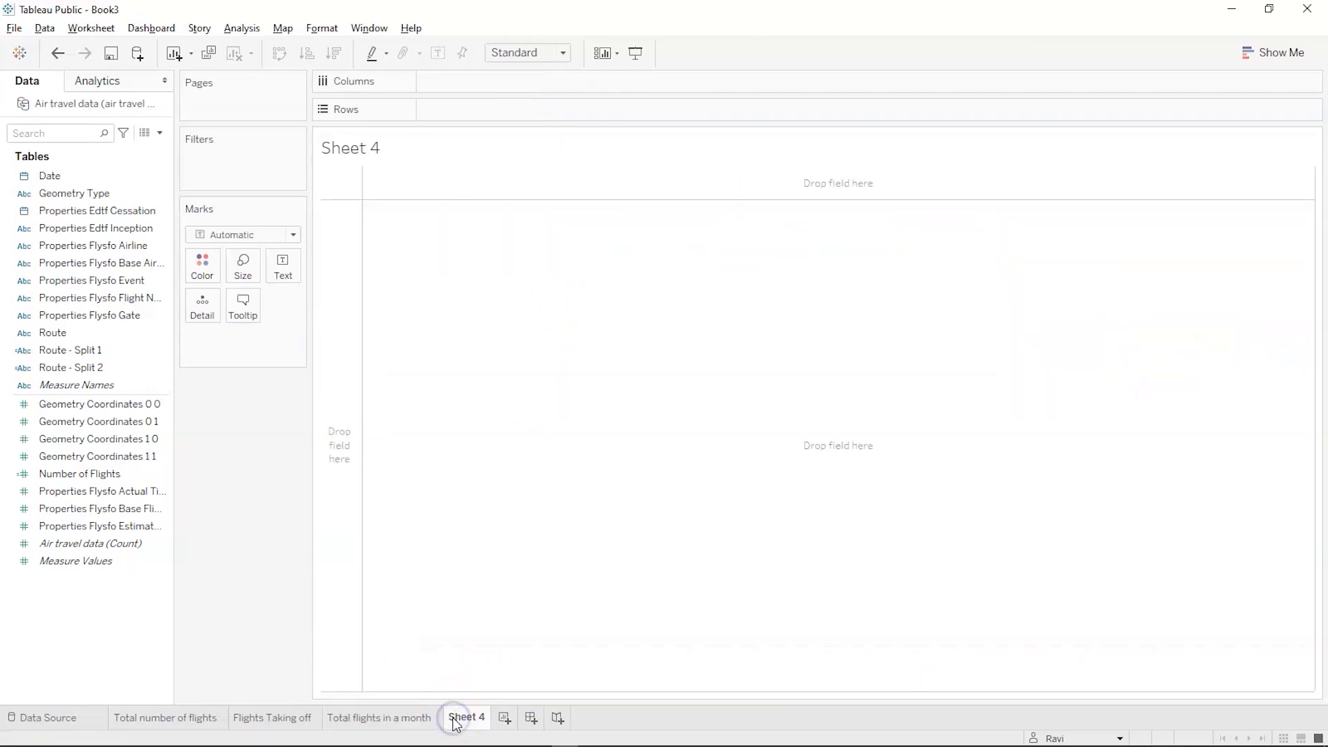
pyautogui.hotkey('alt', 'Tab')
pyautogui.hotkey('alt', 'Tab')
pyautogui.hotkey('alt', 'Tab')
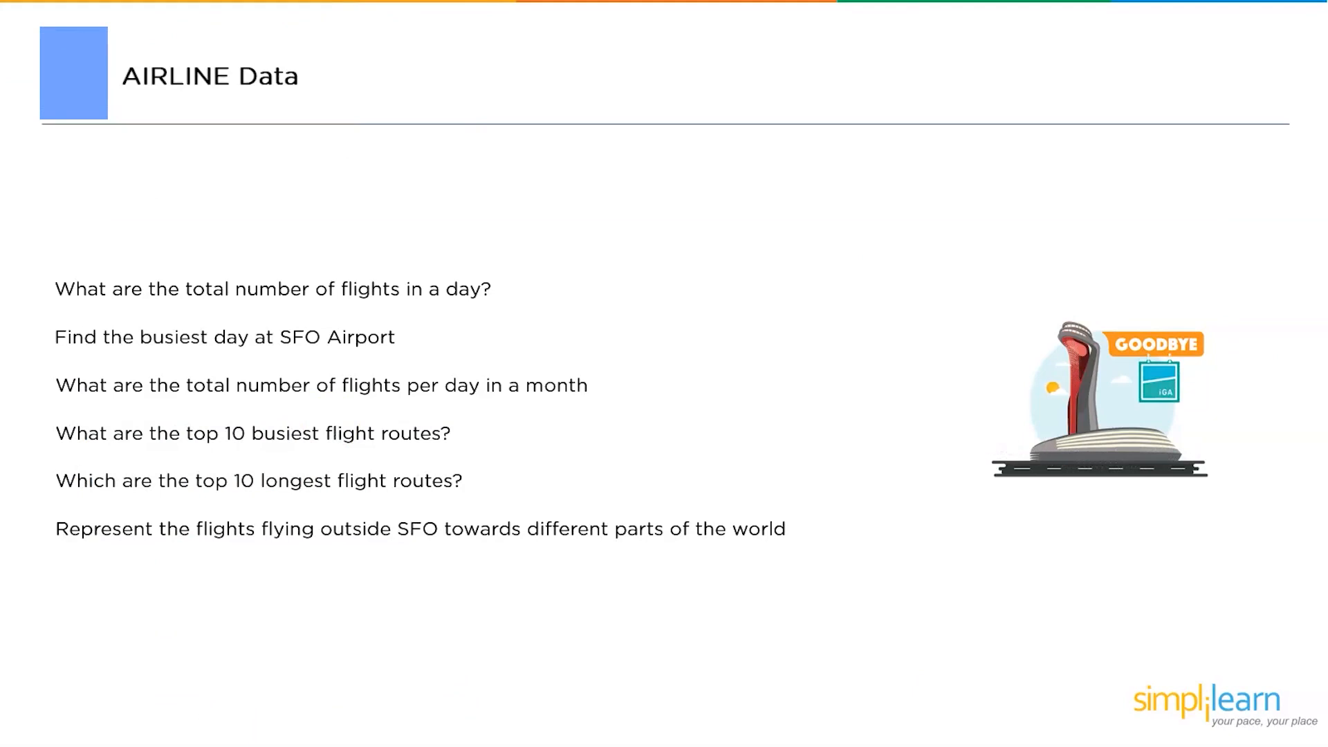
pyautogui.hotkey('alt', 'Tab')
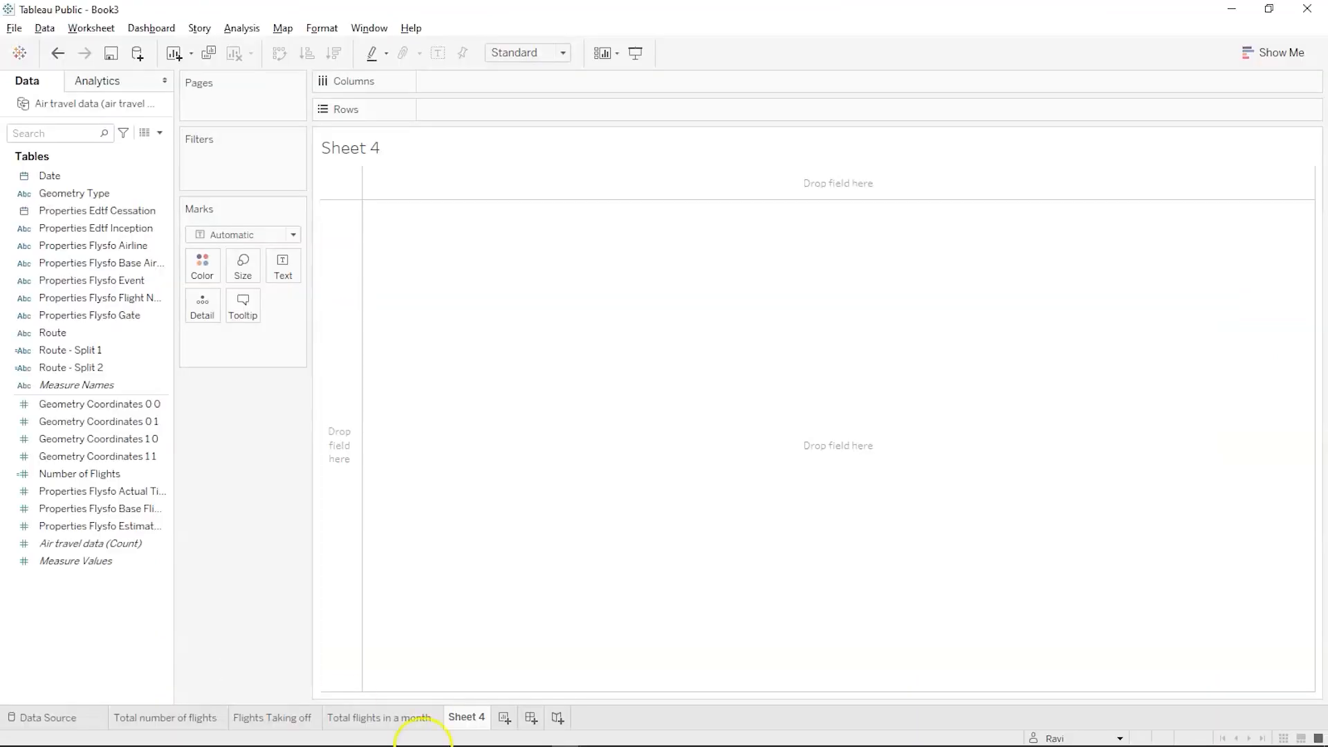
# Rename the newly added worksheet as Busiest Routes
pyautogui.doubleClick(462, 718)
pyautogui.write('Busiest Routes')
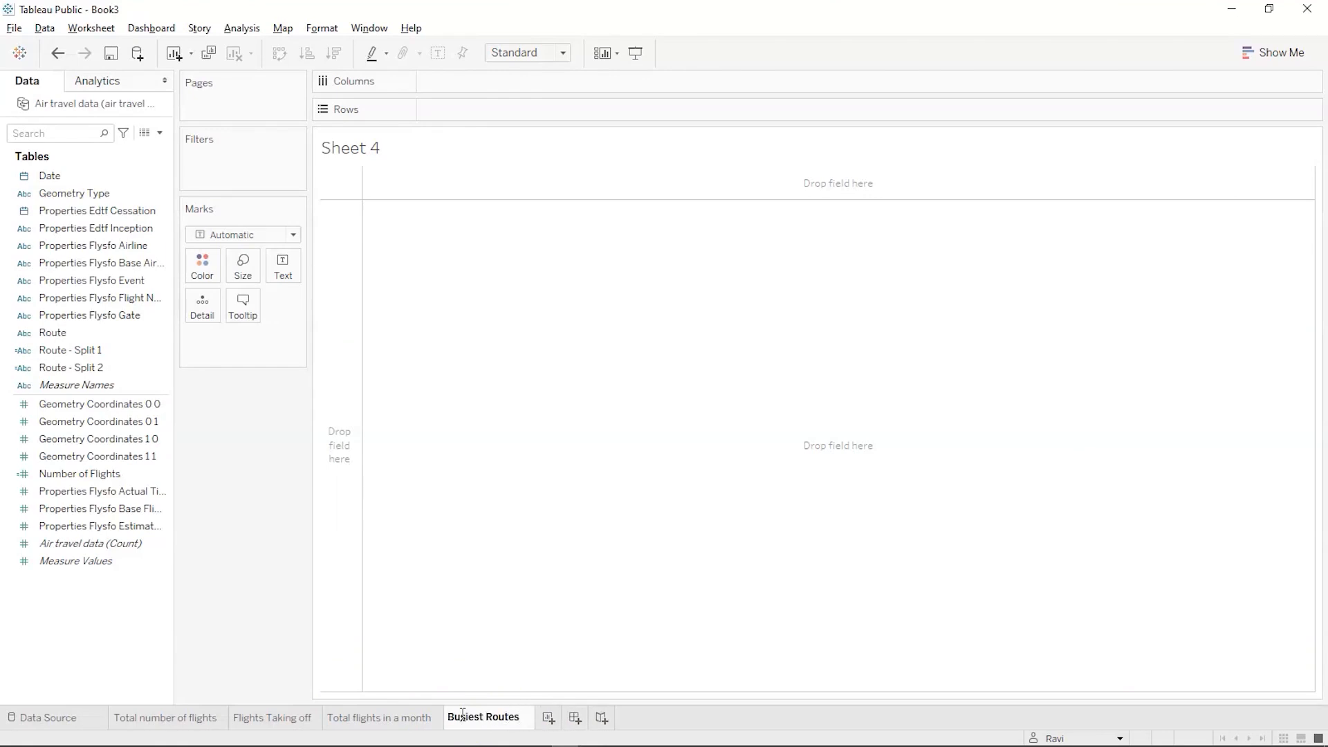
pyautogui.press('Return')
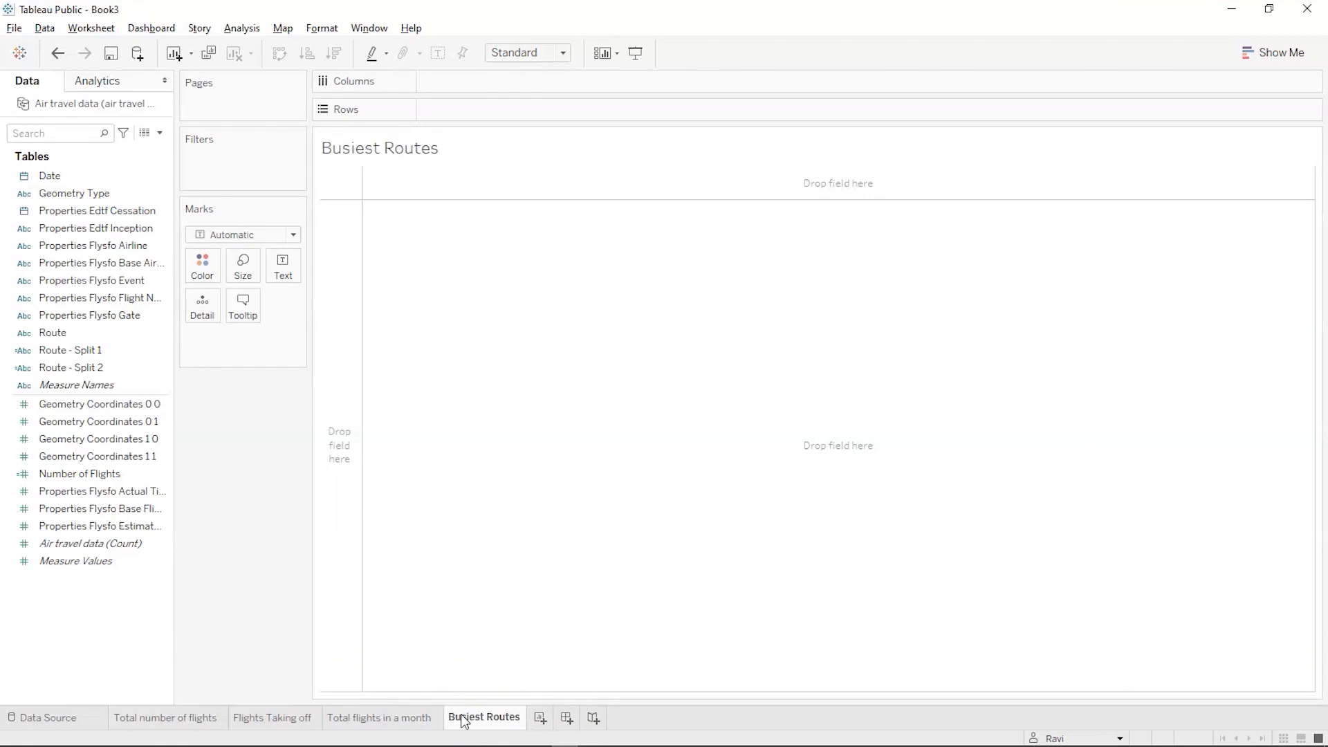
pyautogui.click(445, 662)
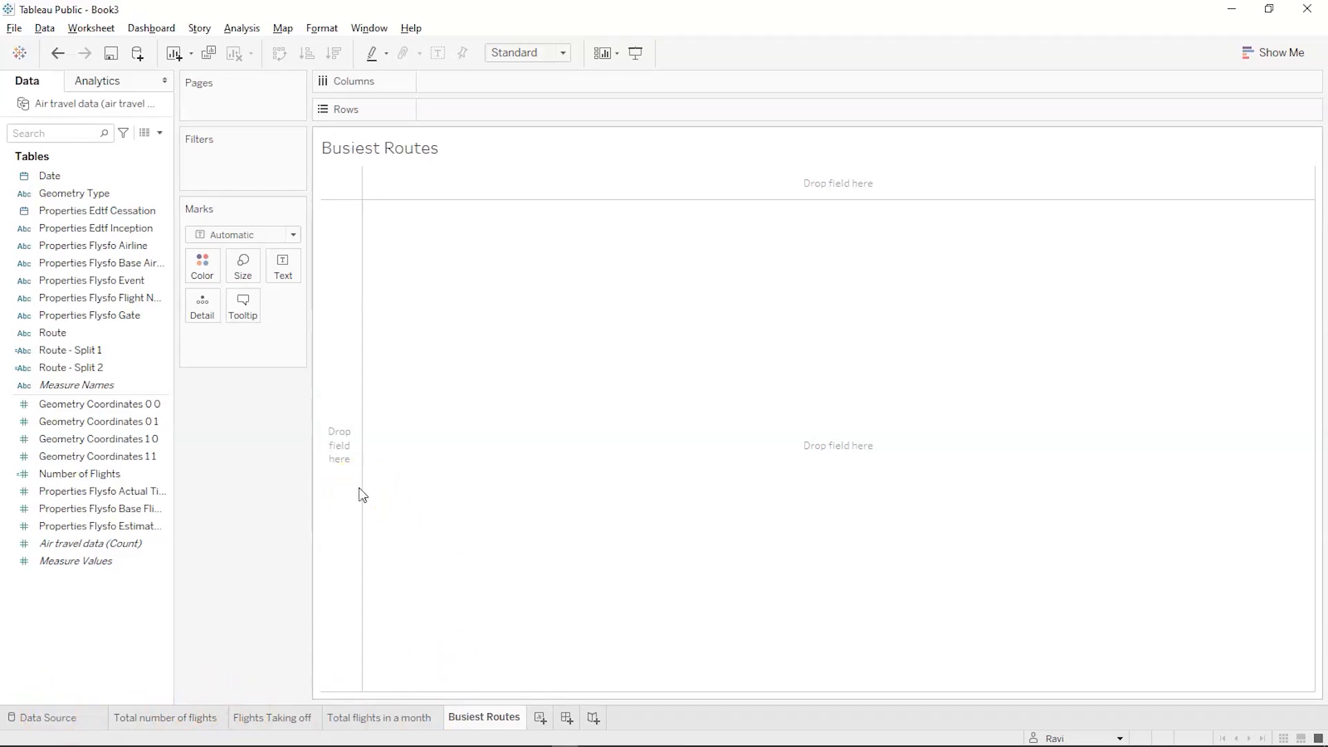
# Create a new calculated field and name it Busy
pyautogui.click(90, 368)
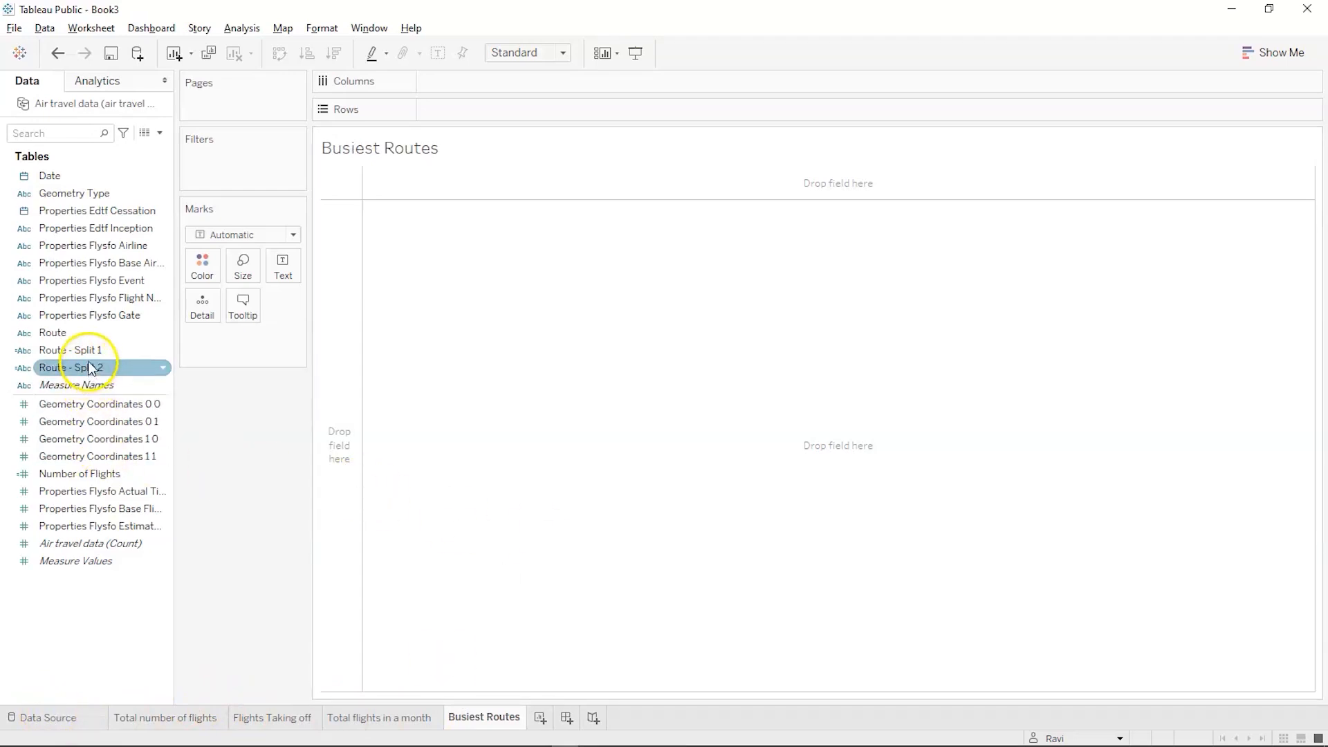
pyautogui.click(91, 353)
pyautogui.moveTo(90, 354); pyautogui.dragTo(150, 153)
pyautogui.click(161, 133)
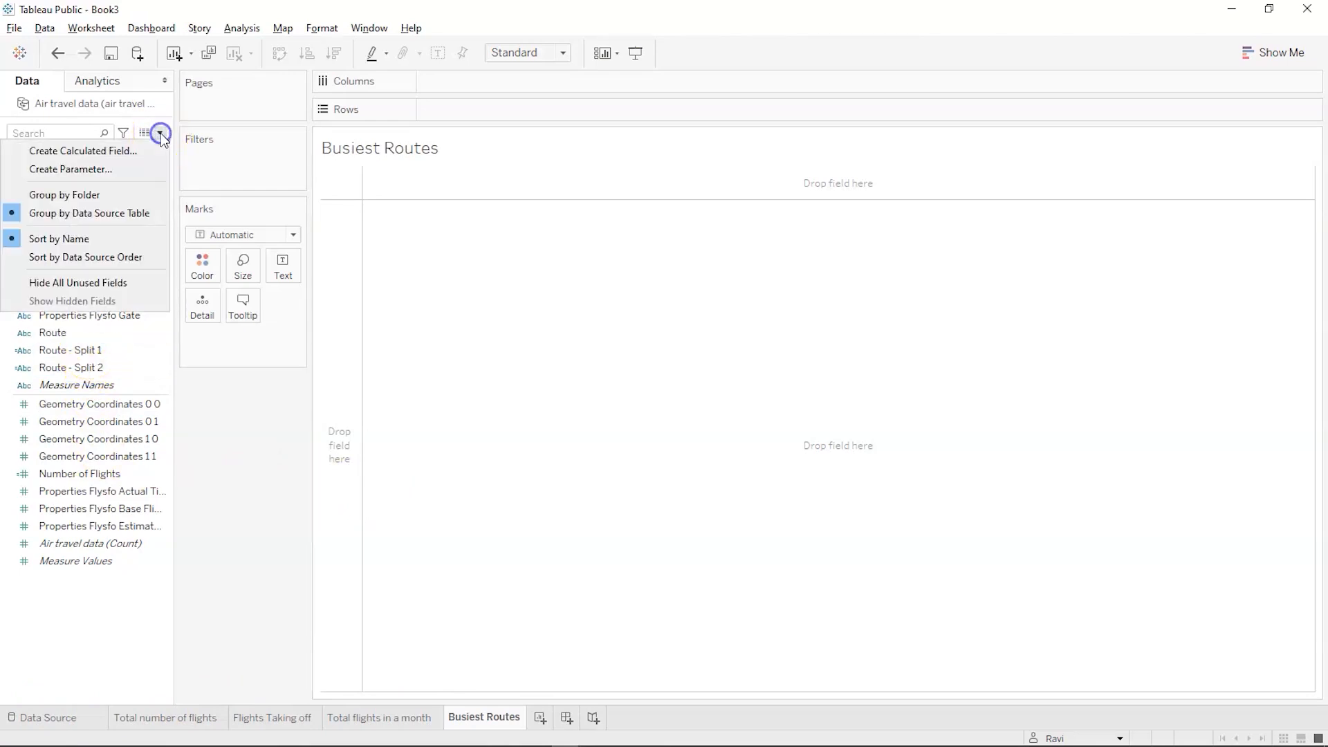
pyautogui.click(118, 152)
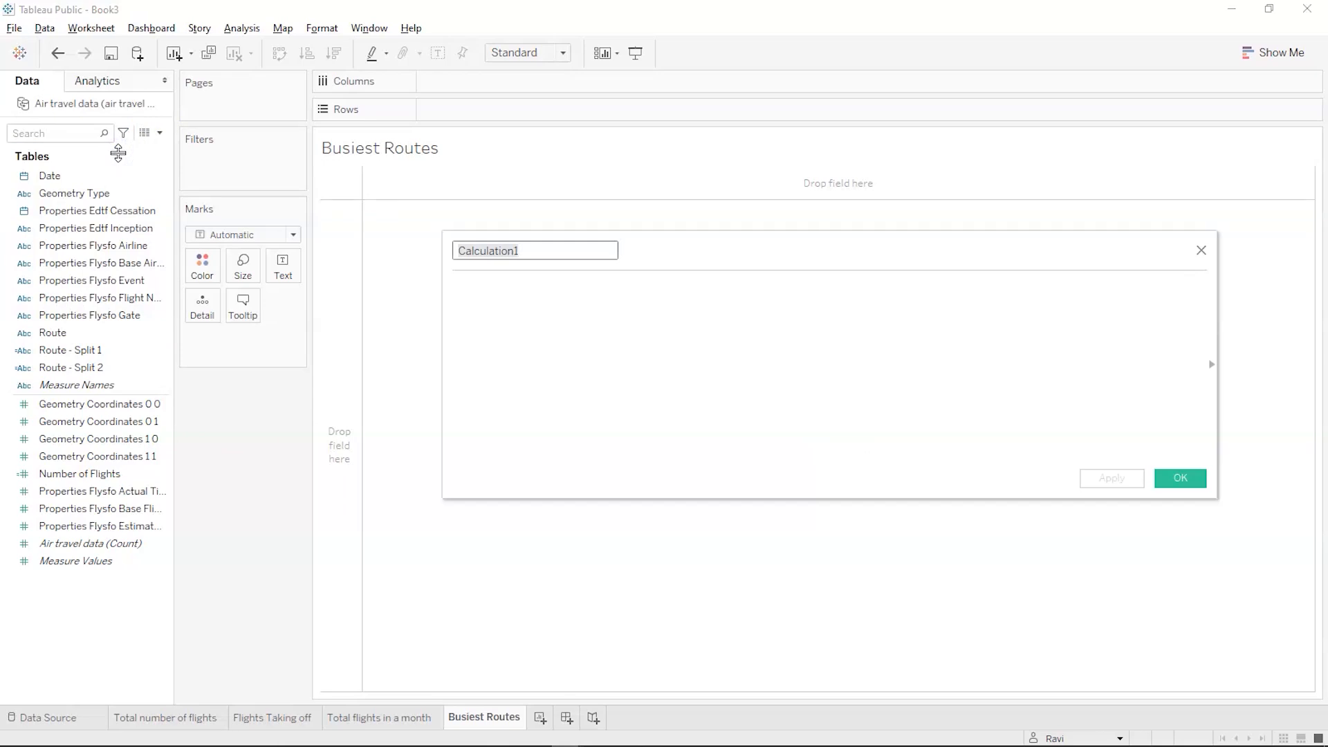
pyautogui.write('Bussy')
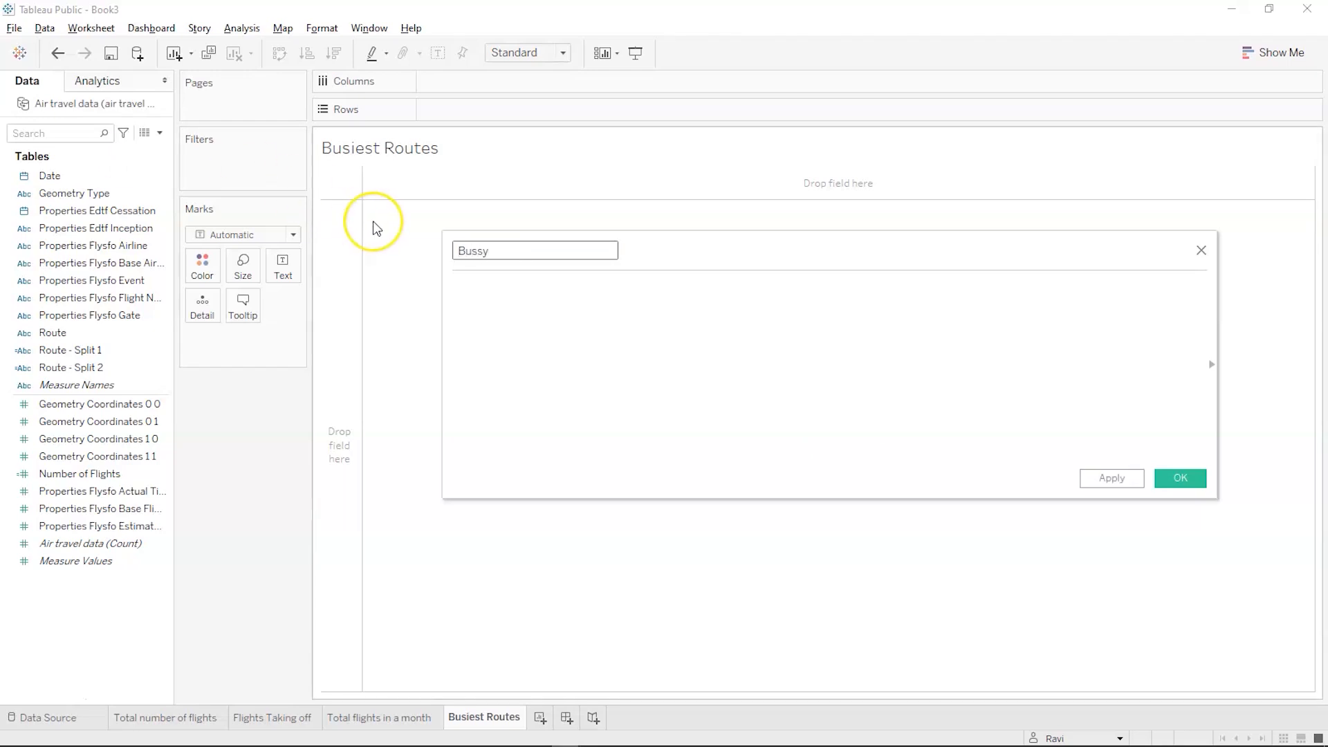
pyautogui.press('BackSpace')
# Begin the Busy formula with the condition IF [Route - Split 1] = 'SFO' THEN
pyautogui.click(456, 291)
pyautogui.write('IF')
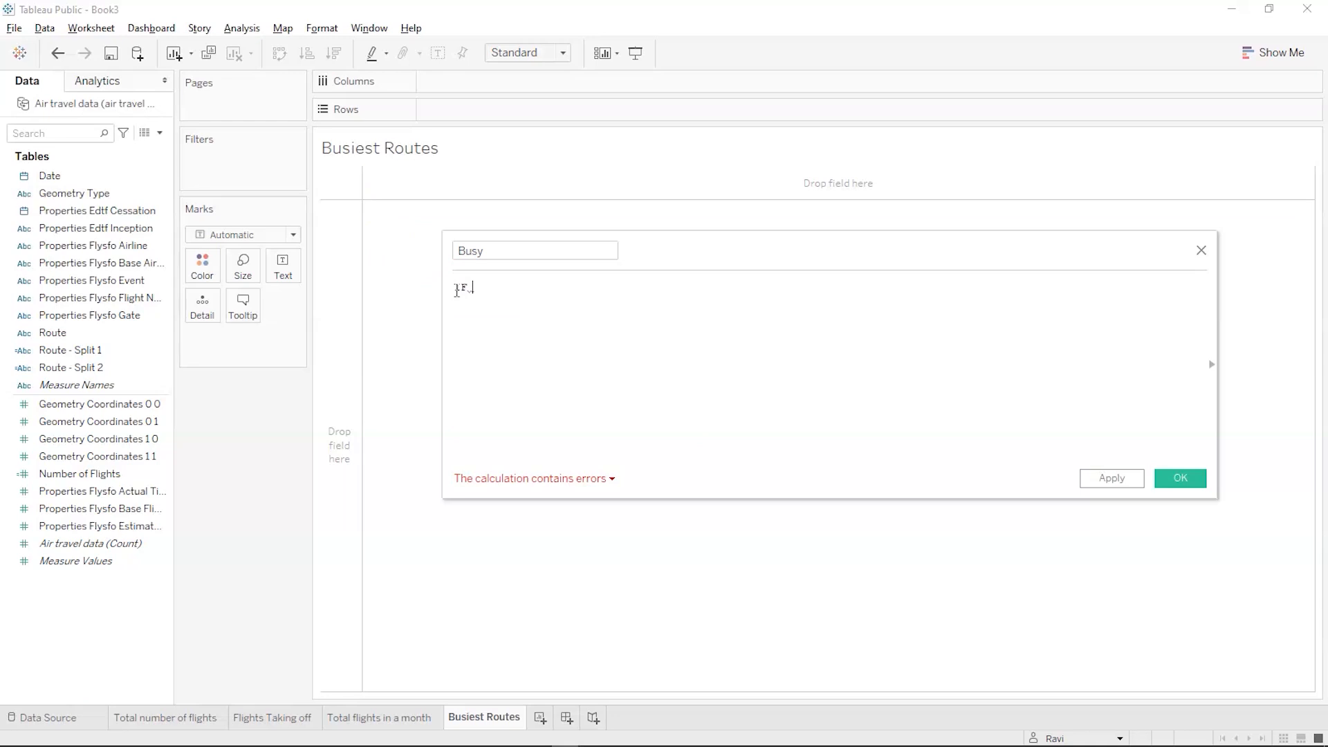
pyautogui.write(' ro')
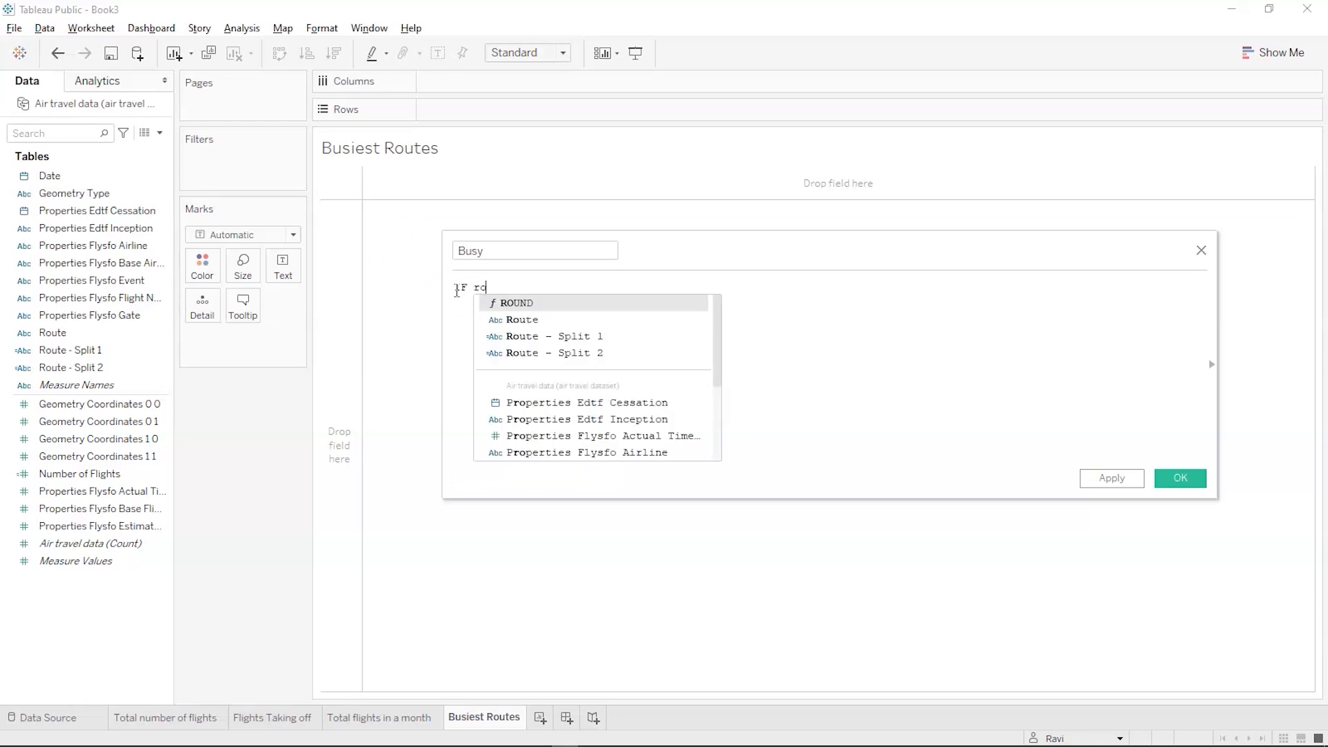
pyautogui.doubleClick(575, 336)
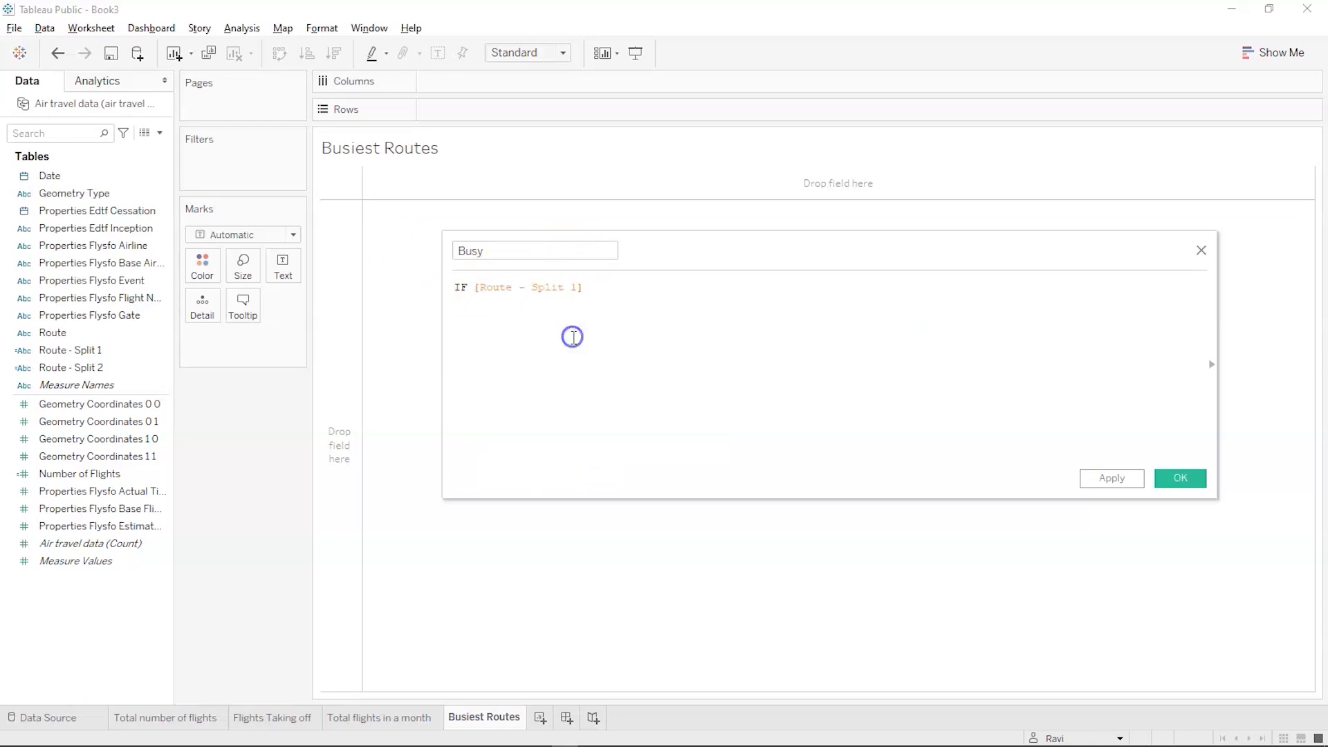
pyautogui.write("= 'SFO' the")
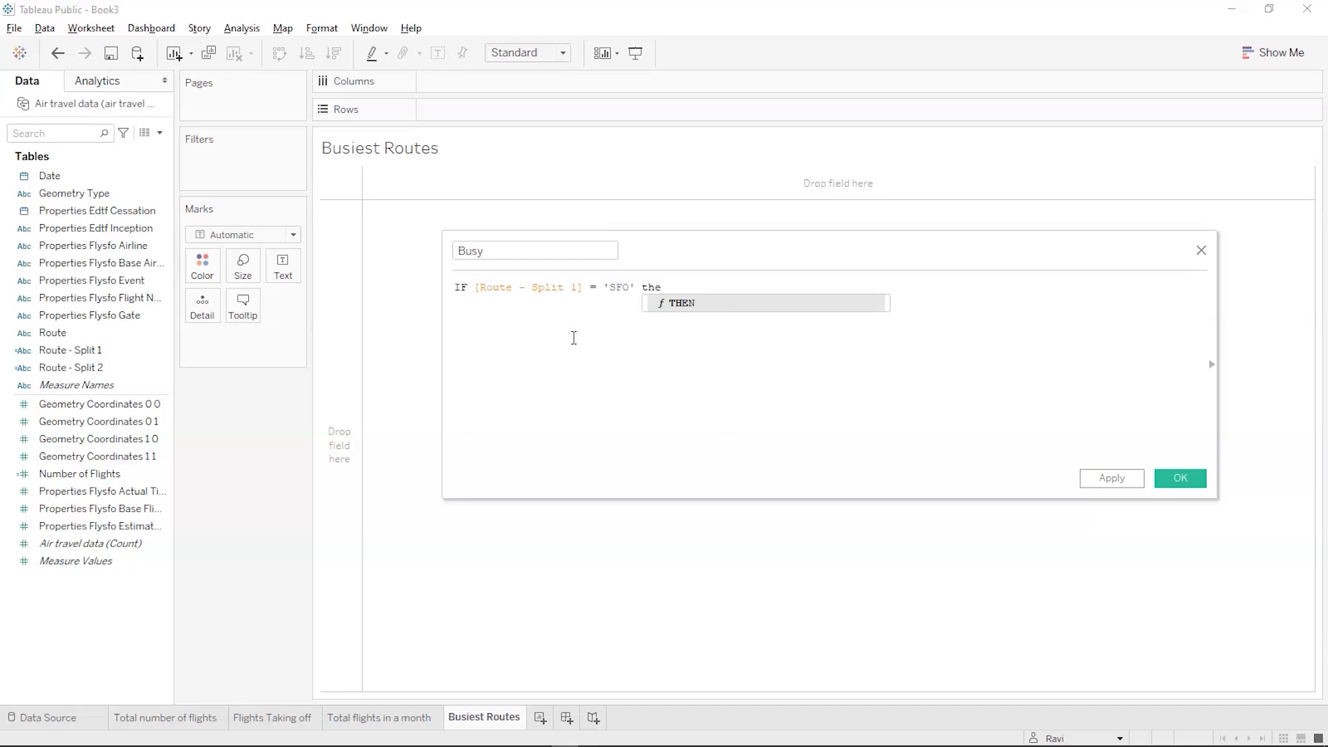
pyautogui.press('Return')
# Add [Route - Split 2] as the THEN result in the Busy formula
pyautogui.write('roi')
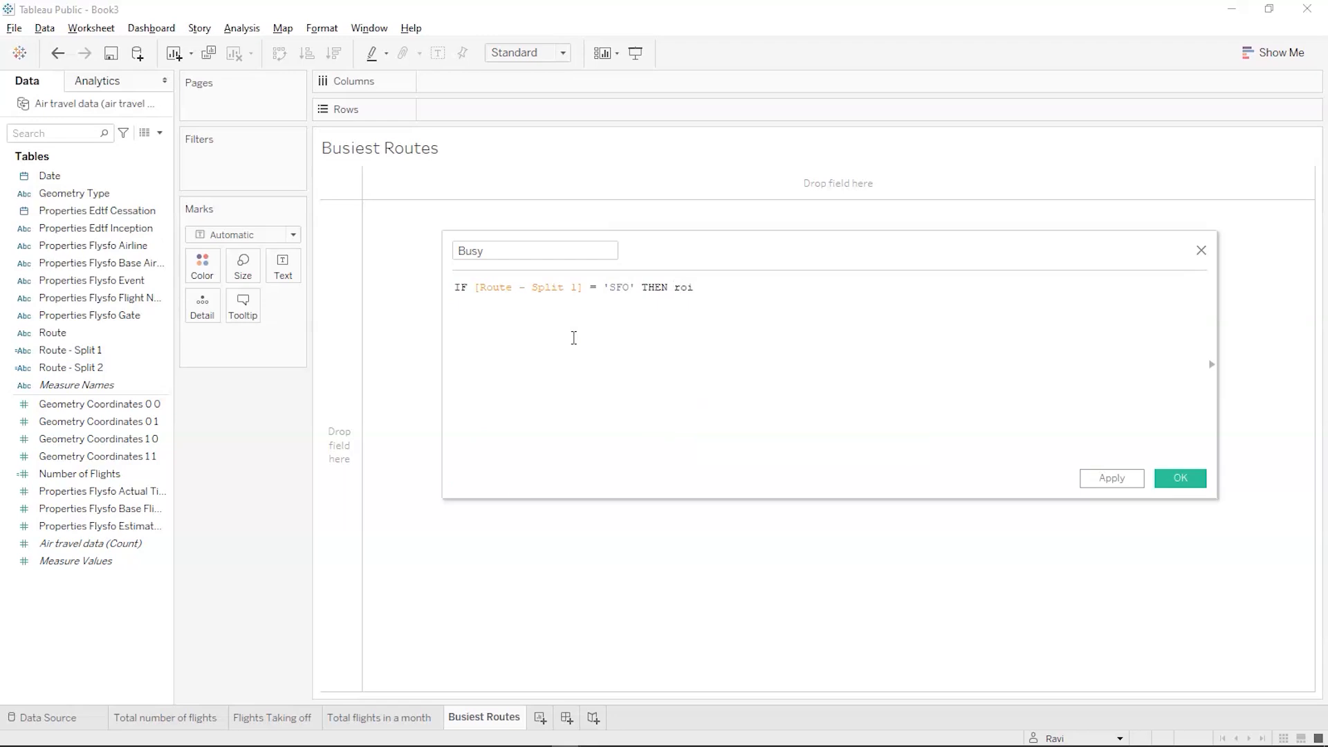
pyautogui.press('BackSpace')
pyautogui.press('Down')
pyautogui.press('Down')
pyautogui.press('Down')
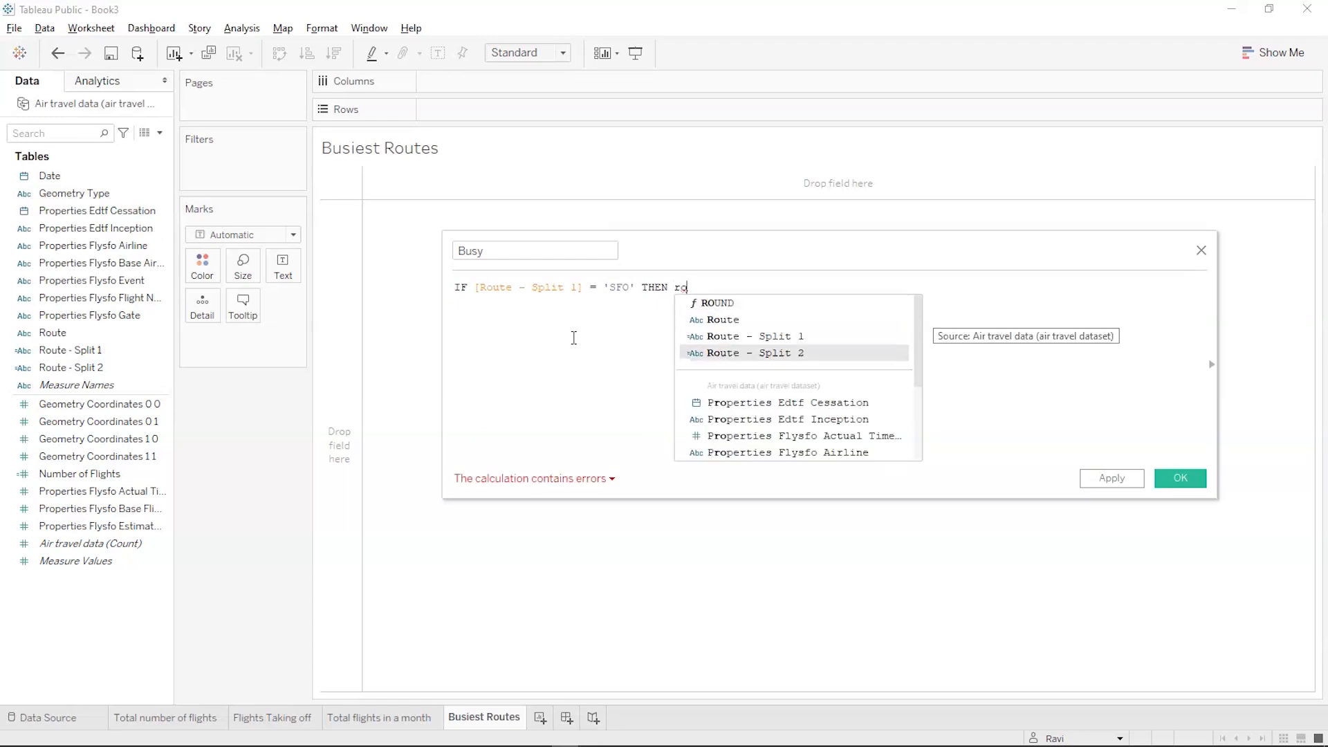
pyautogui.press('Return')
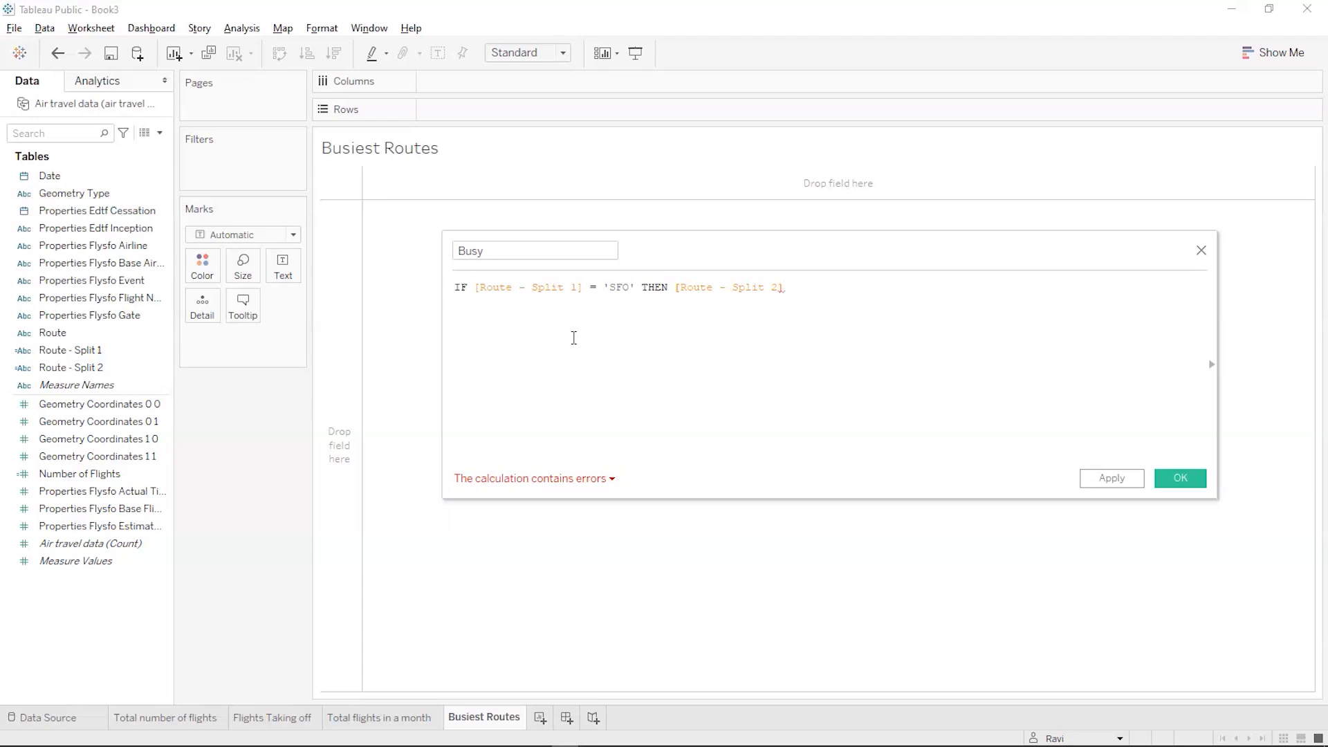
# Add an ELSE branch that returns [Route - Split 1] to the Busy formula
pyautogui.write('e')
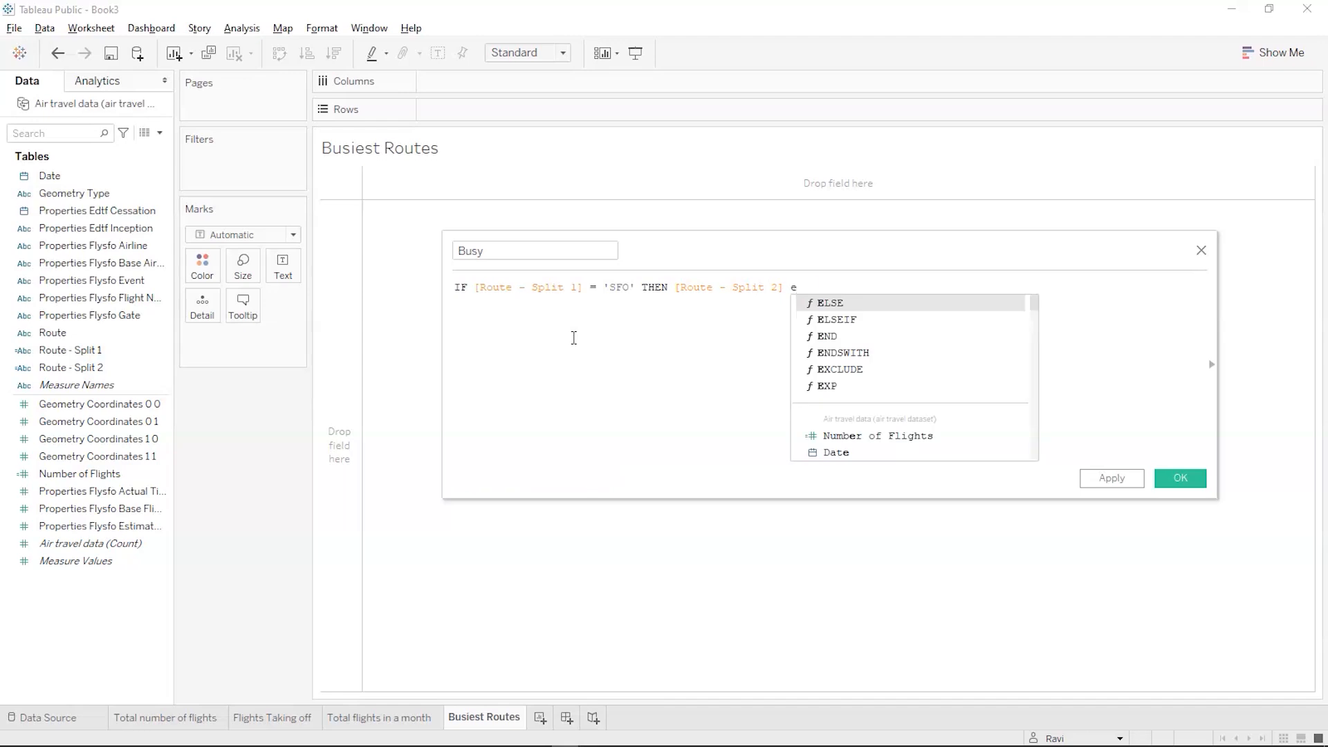
pyautogui.press('Return')
pyautogui.write('roi')
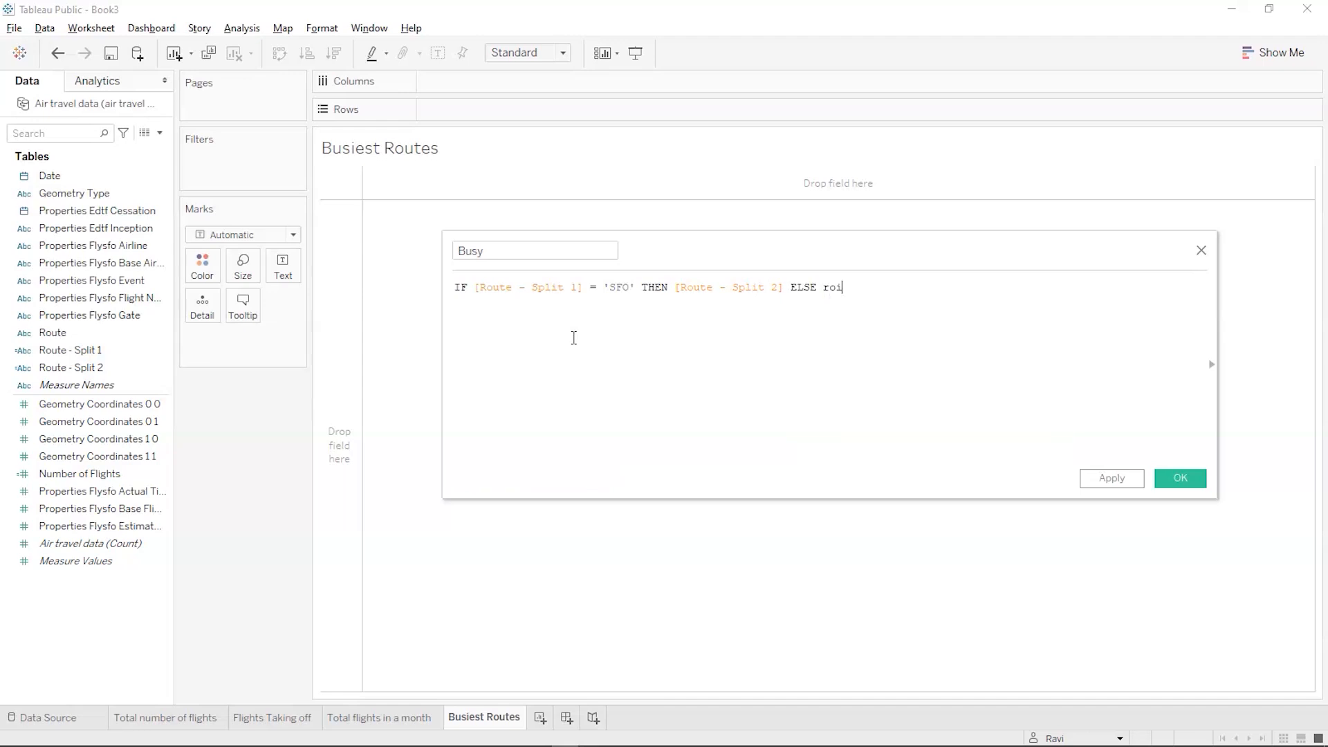
pyautogui.press('Down')
pyautogui.press('Down')
pyautogui.press('Return')
# Close the Busy formula with END, apply it and save the calculated field
pyautogui.write('e')
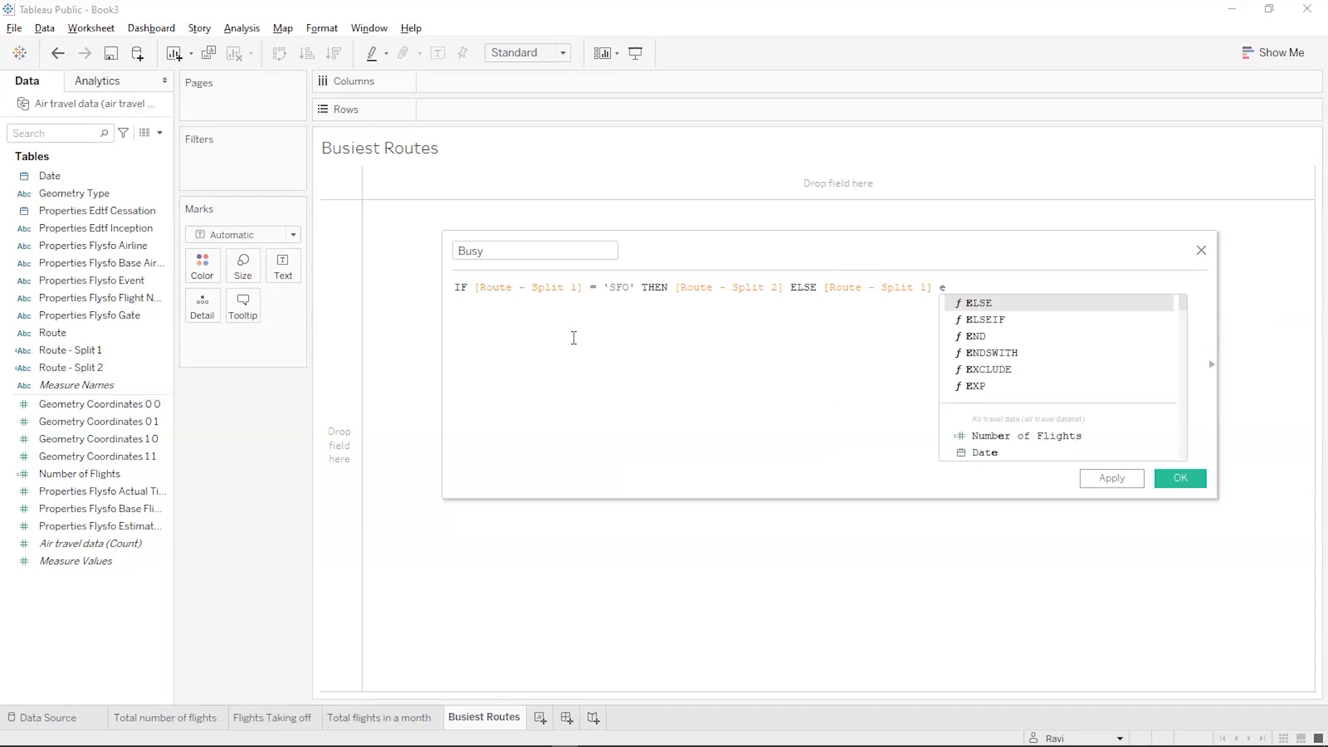
pyautogui.press('Down')
pyautogui.press('Down')
pyautogui.press('Down')
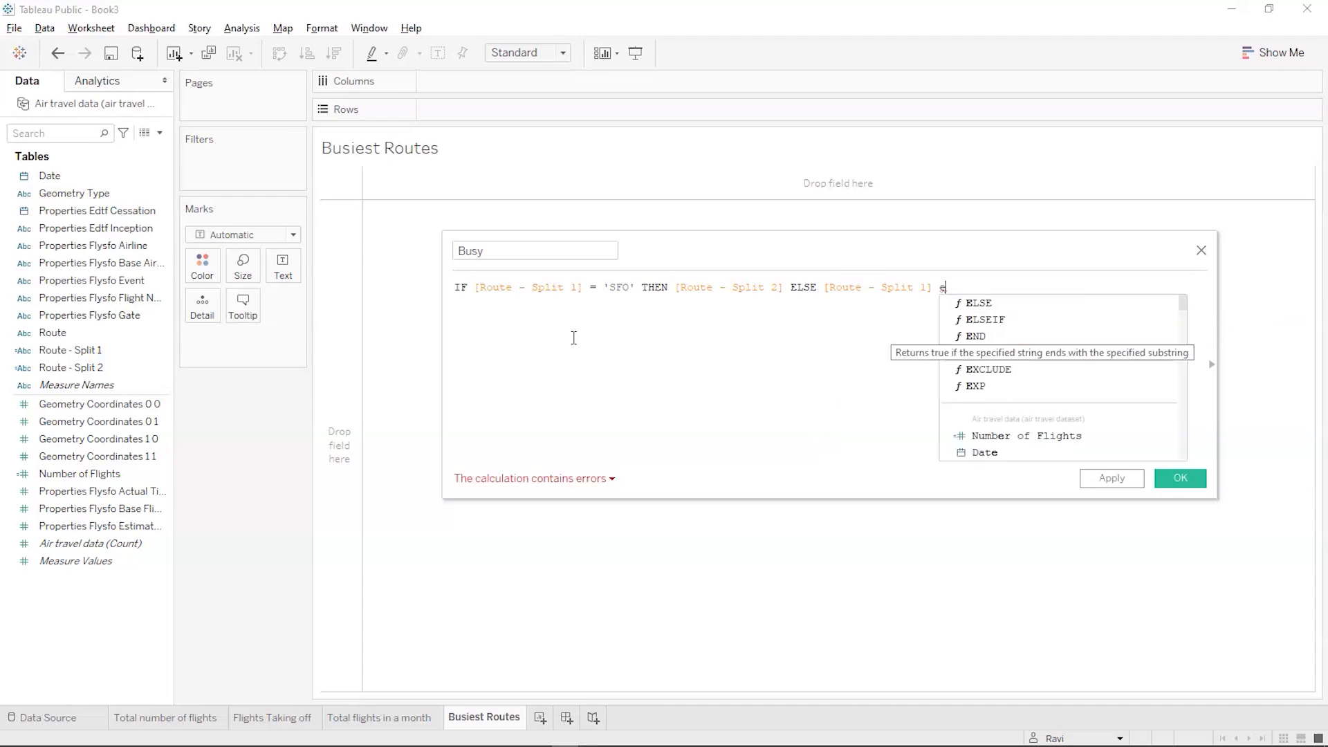
pyautogui.press('Up')
pyautogui.press('Return')
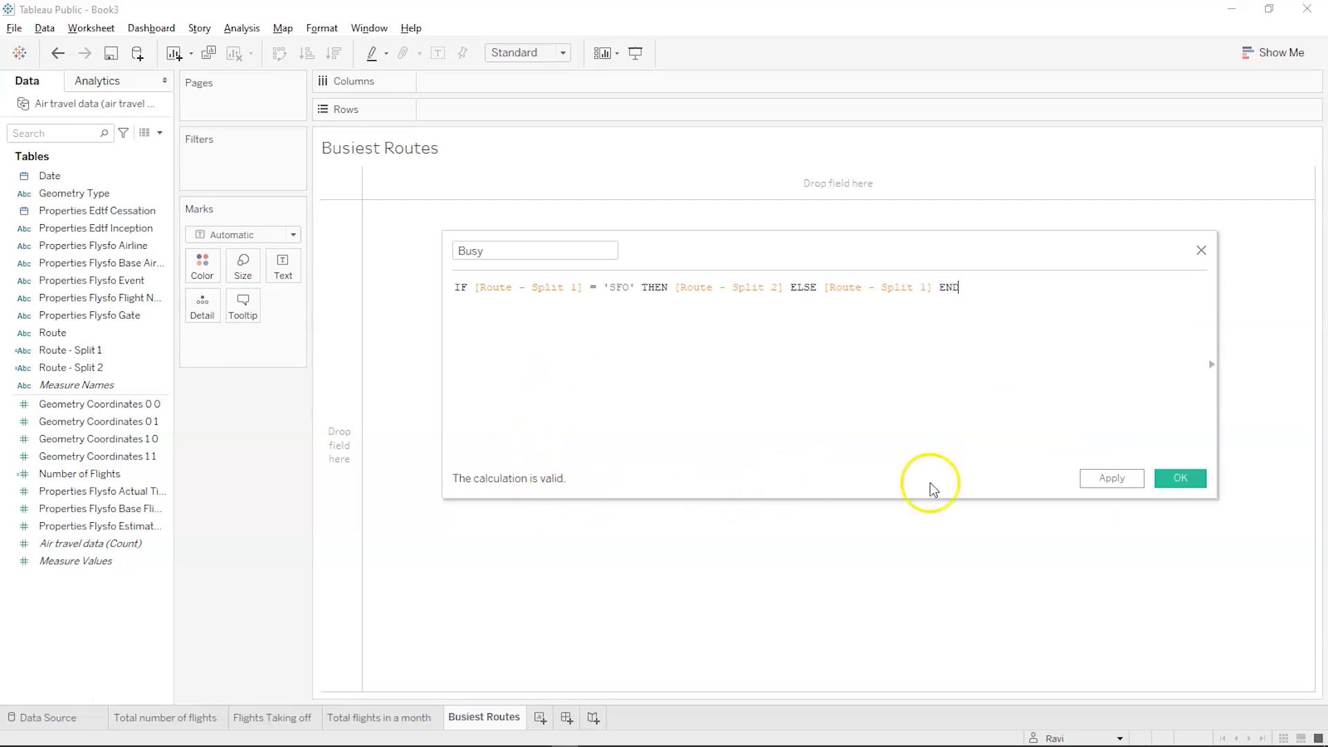
pyautogui.click(1143, 479)
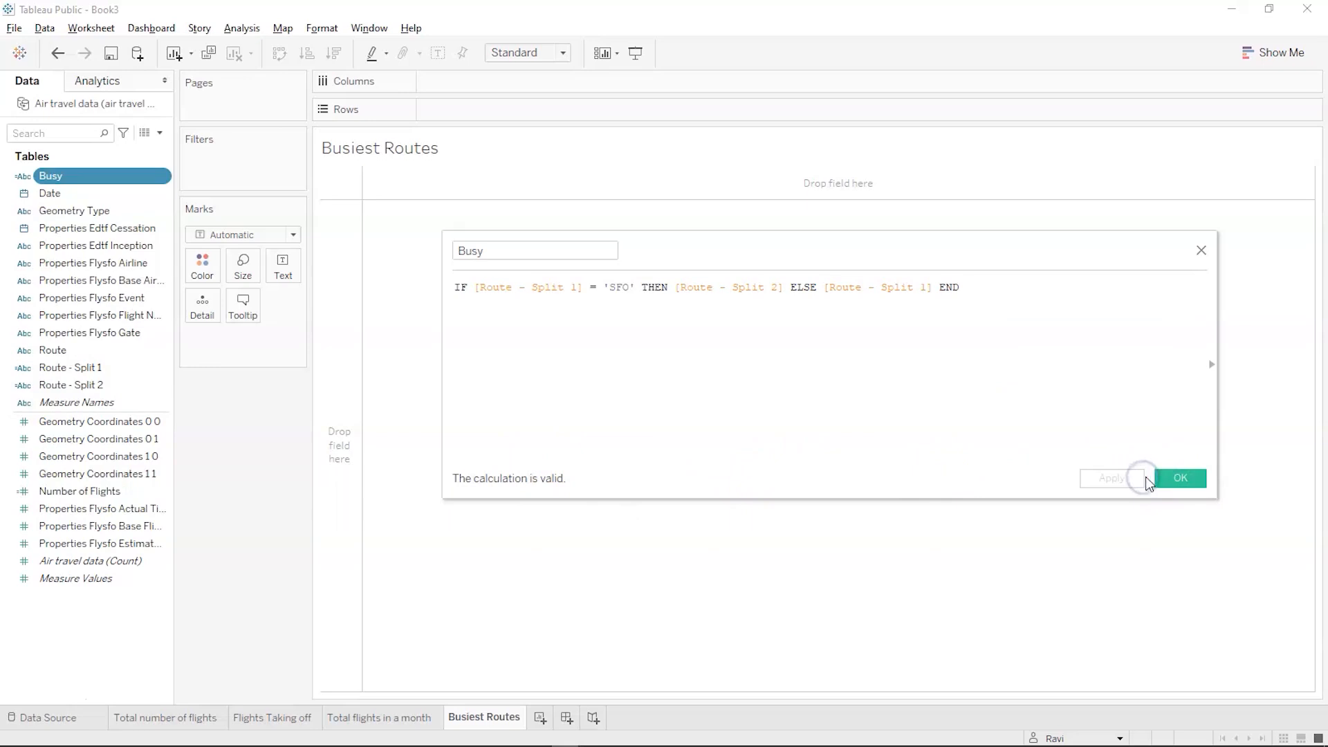
pyautogui.click(1176, 478)
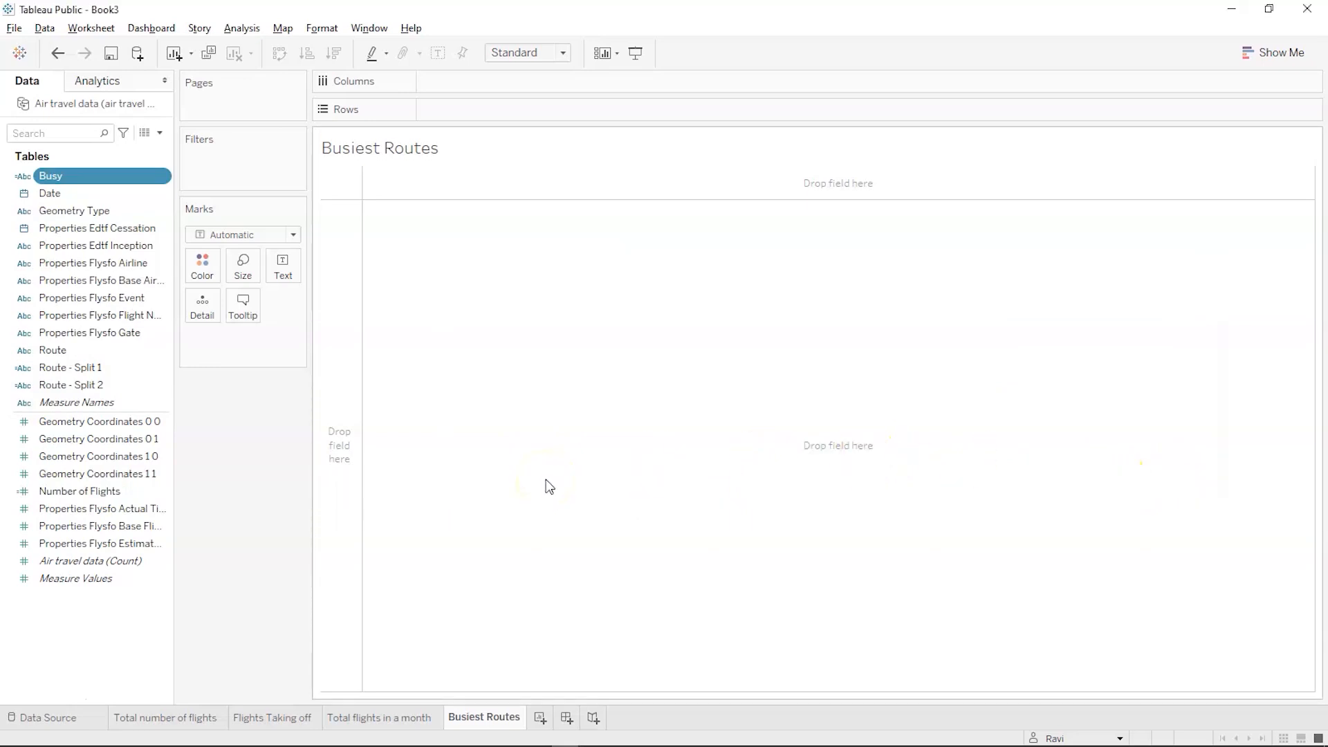
# Place the Busy field on Rows of the Busiest Routes worksheet
pyautogui.click(29, 682)
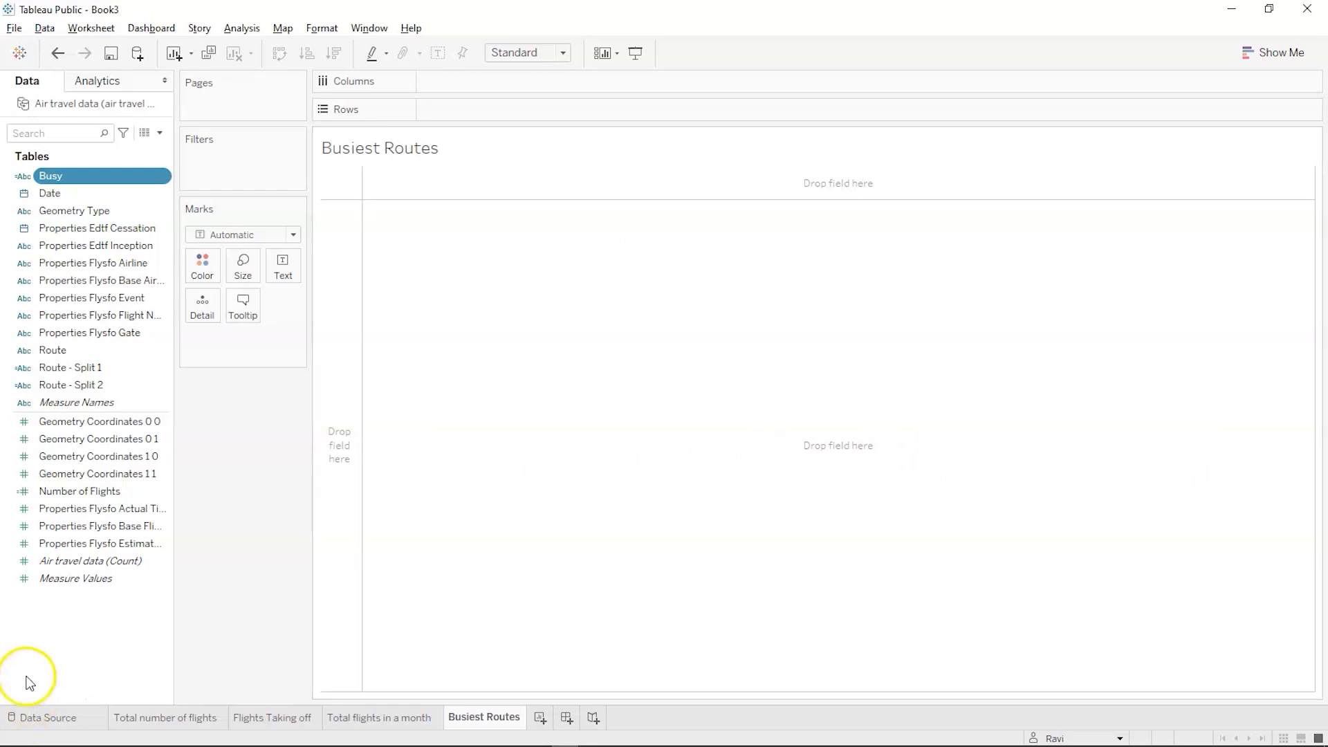
pyautogui.click(62, 545)
pyautogui.click(64, 270)
pyautogui.click(76, 175)
pyautogui.moveTo(76, 175); pyautogui.dragTo(480, 101)
# Add Number of Flights to Columns and sort the routes in descending order
pyautogui.click(19, 233)
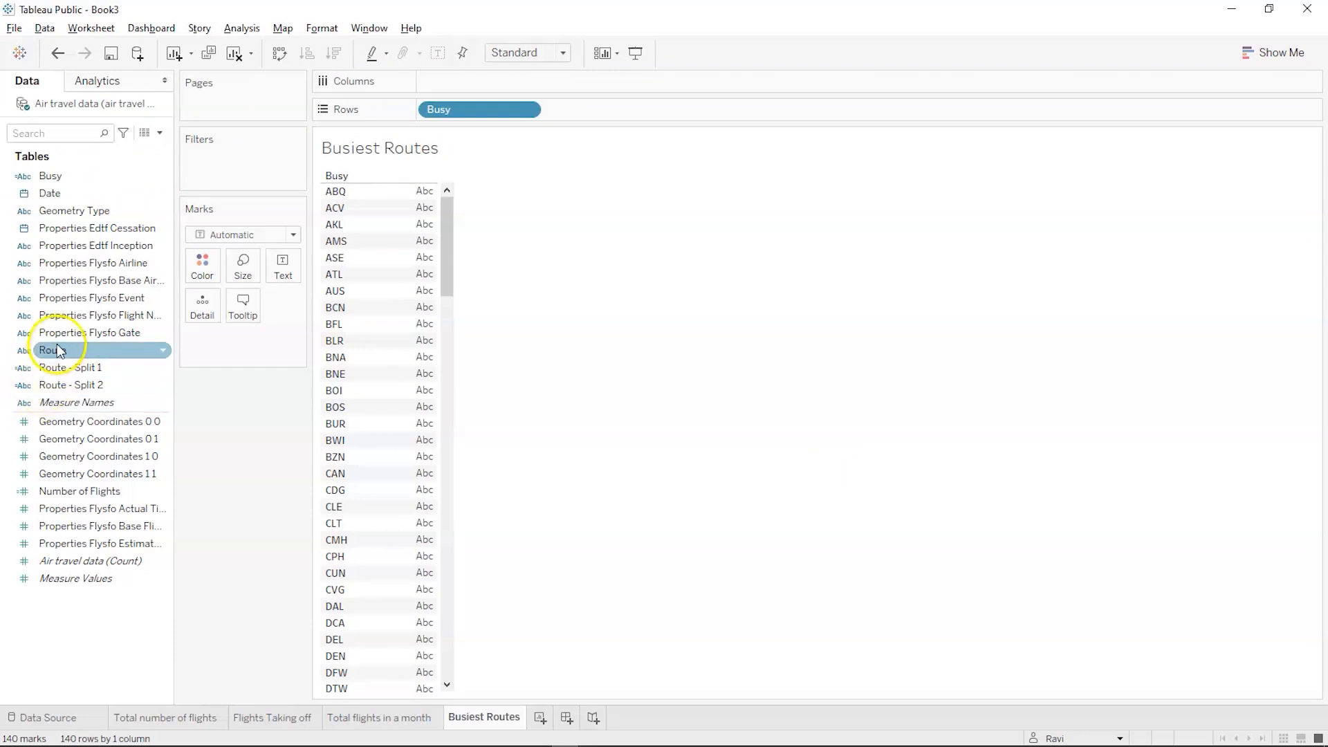
pyautogui.click(57, 493)
pyautogui.moveTo(57, 493); pyautogui.dragTo(452, 93)
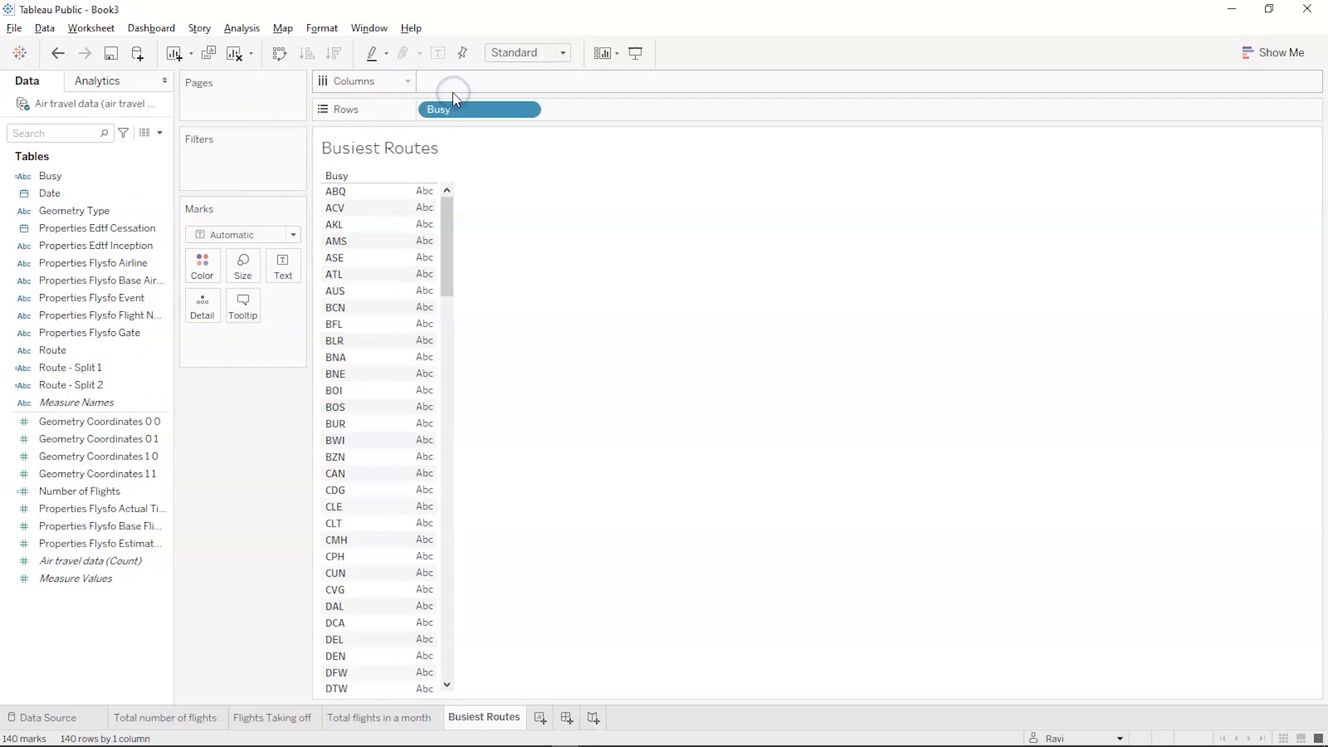
pyautogui.moveTo(81, 493); pyautogui.dragTo(473, 76)
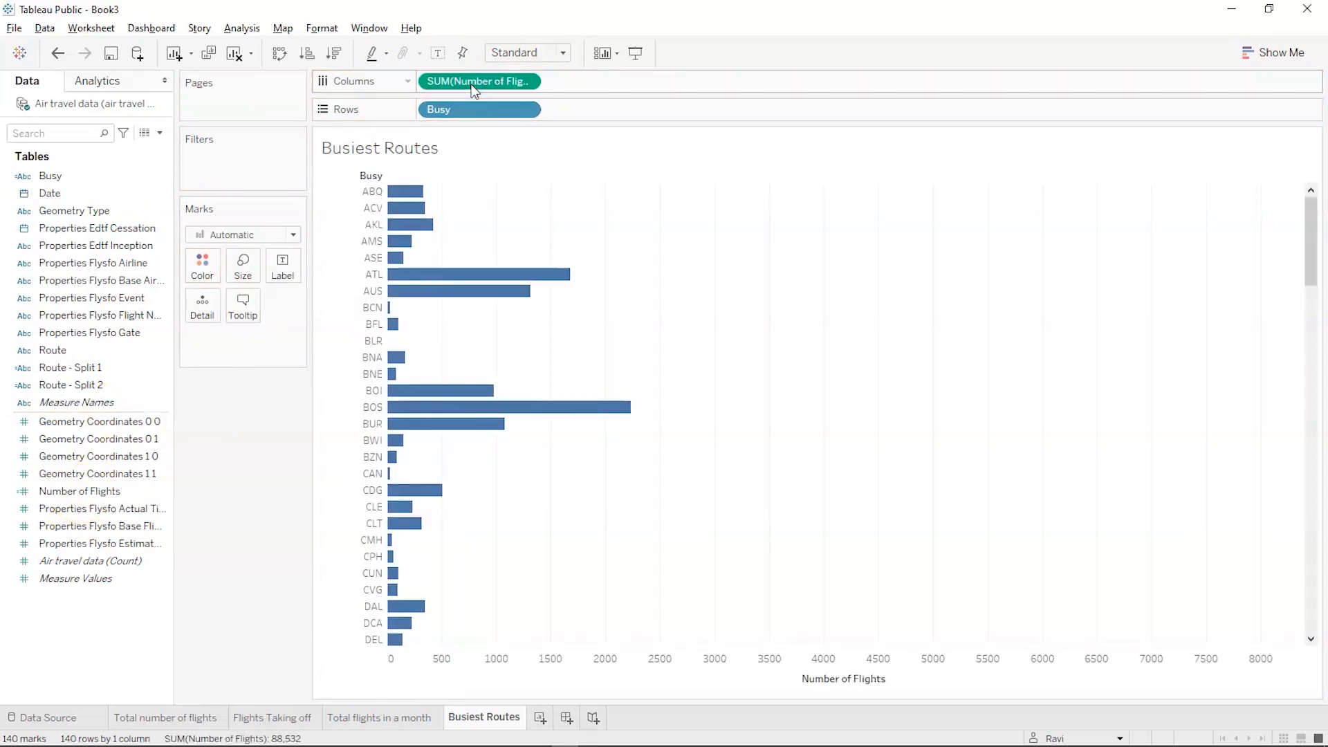
pyautogui.click(333, 55)
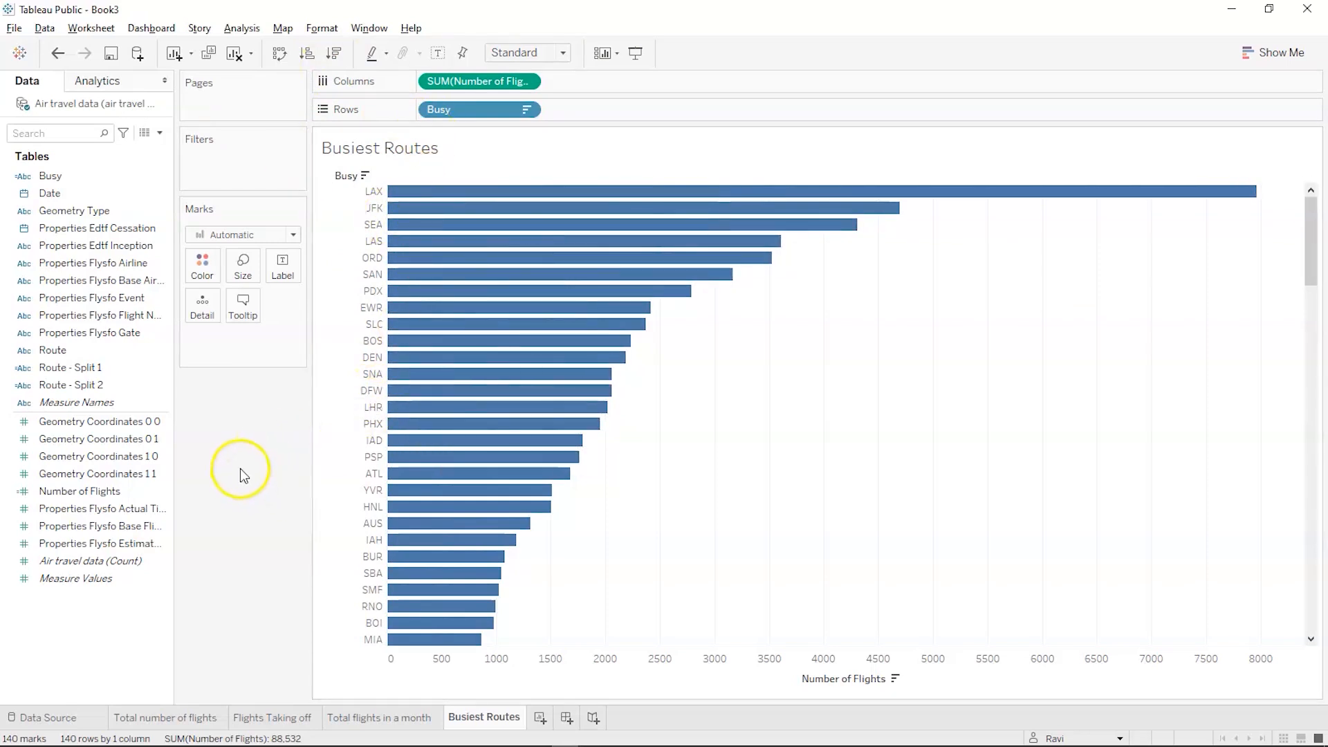
# Filter the Busy field to the top 10 by sum of Number of Flights
pyautogui.click(103, 228)
pyautogui.click(86, 192)
pyautogui.moveTo(69, 175); pyautogui.dragTo(205, 163)
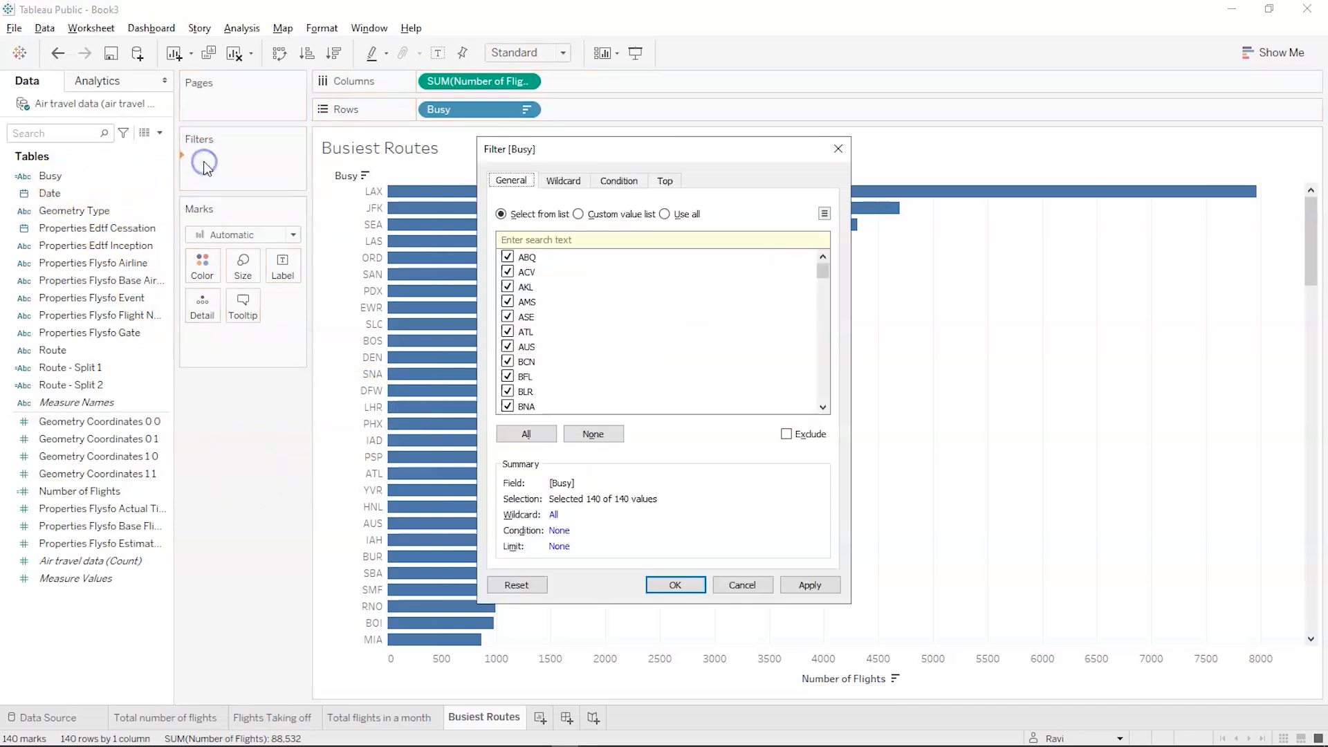
pyautogui.click(665, 181)
pyautogui.click(501, 223)
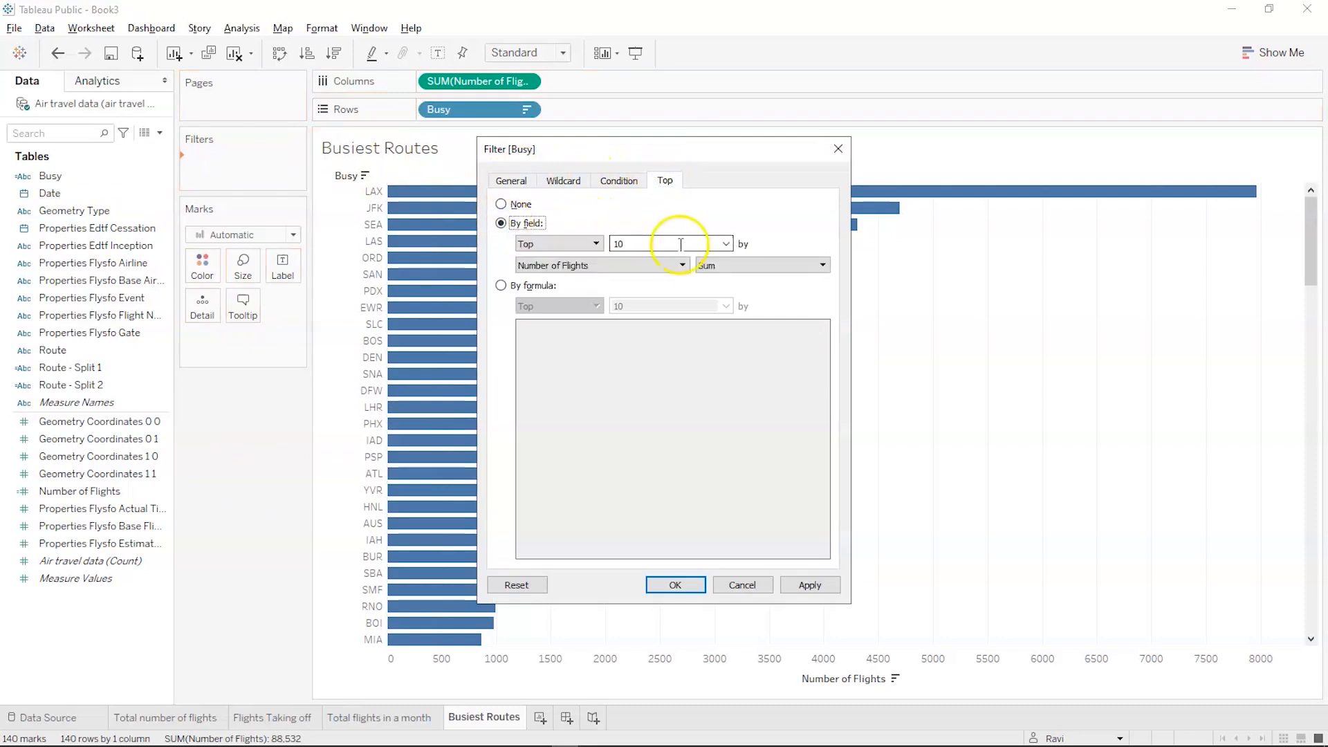
pyautogui.click(808, 584)
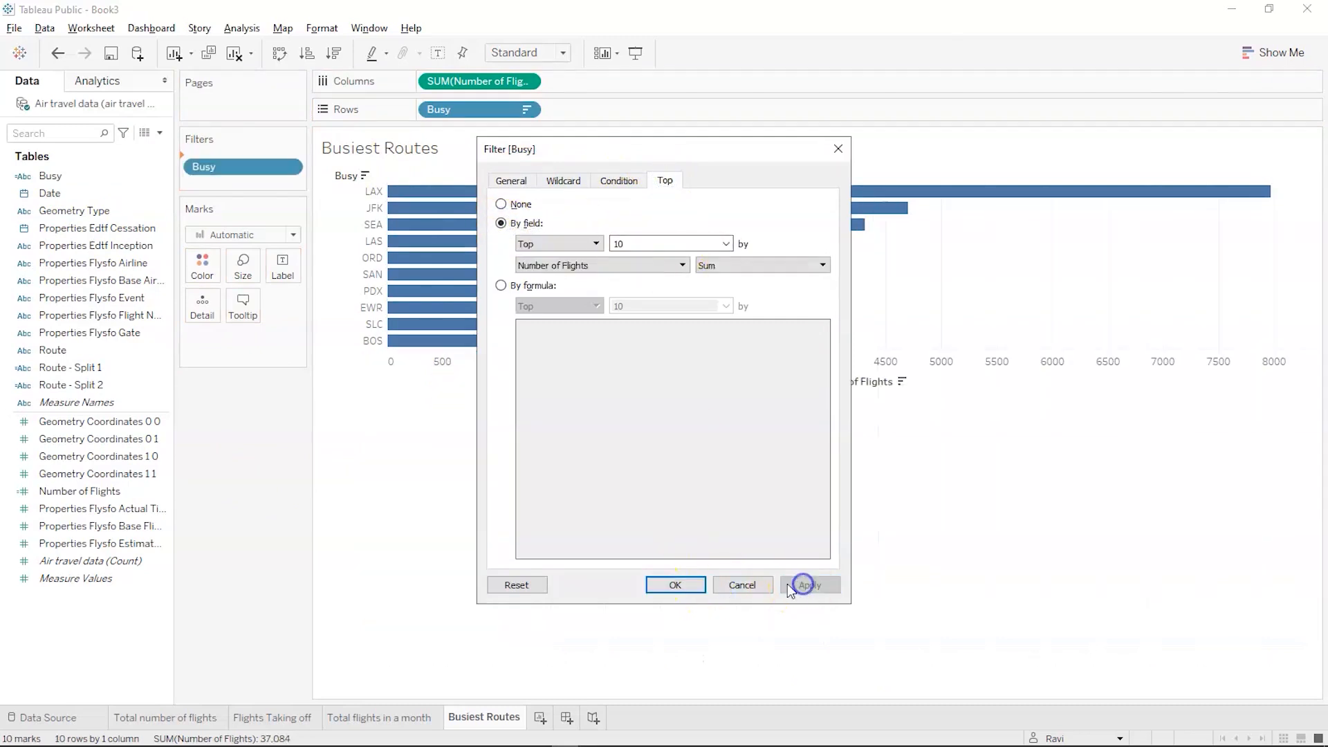
pyautogui.click(676, 585)
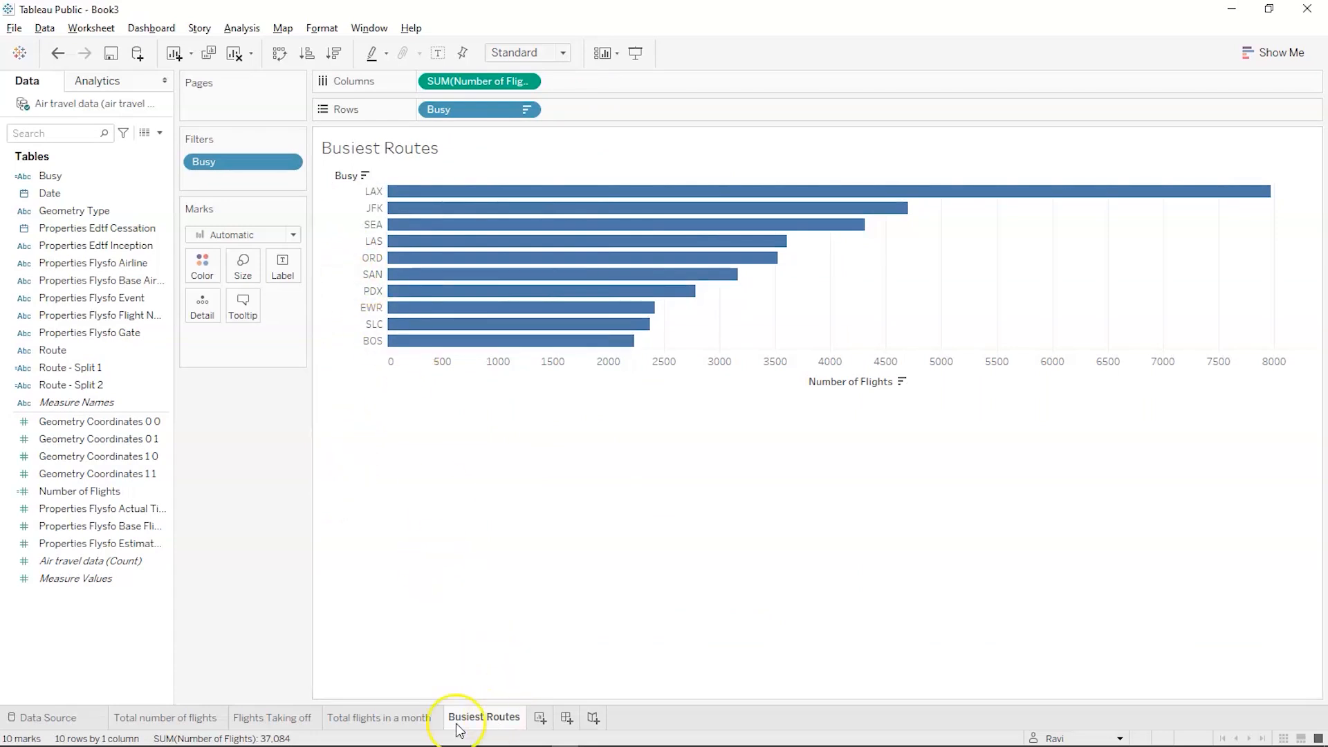
# Switch to the PowerPoint slide show to check the next AIRLINE Data question, and return to Tableau
pyautogui.hotkey('alt', 'Tab')
pyautogui.hotkey('alt', 'Tab')
pyautogui.hotkey('alt', 'Tab')
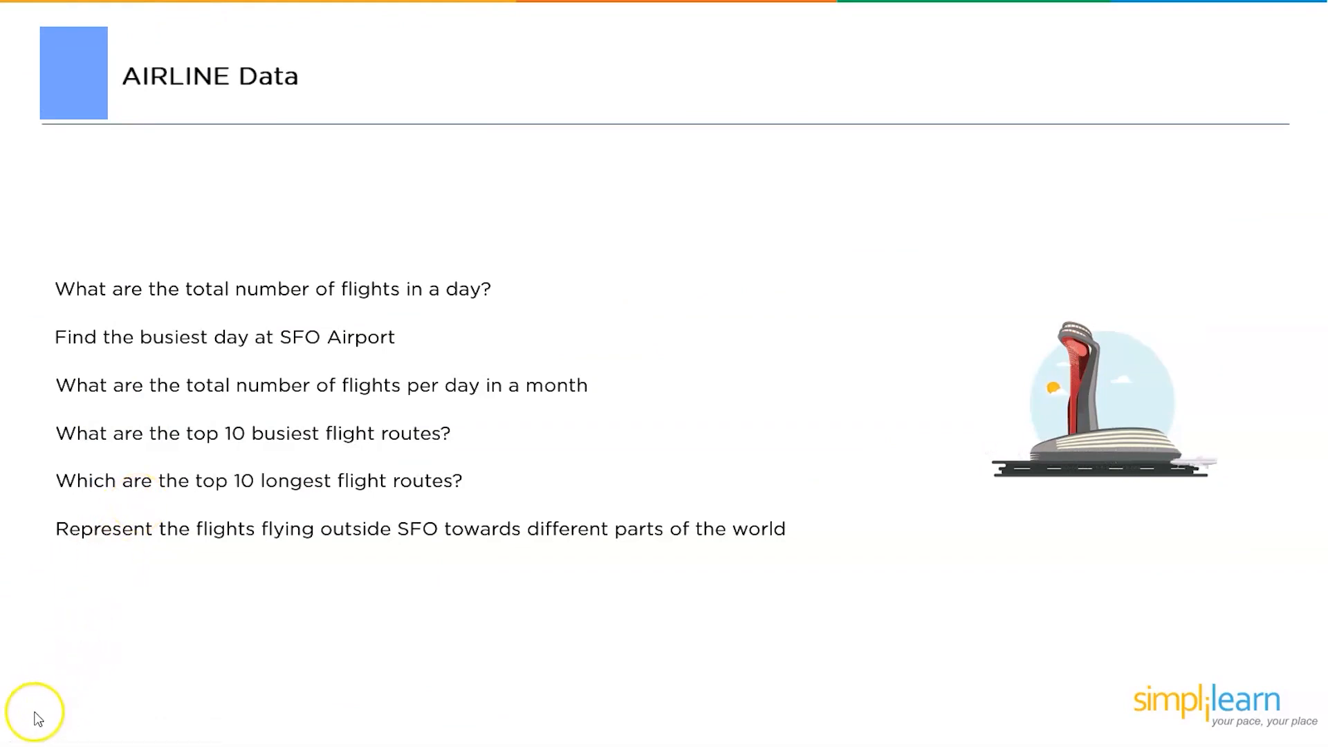
pyautogui.hotkey('alt', 'Tab')
# Add a new worksheet and rename it Longest Routes
pyautogui.doubleClick(533, 712)
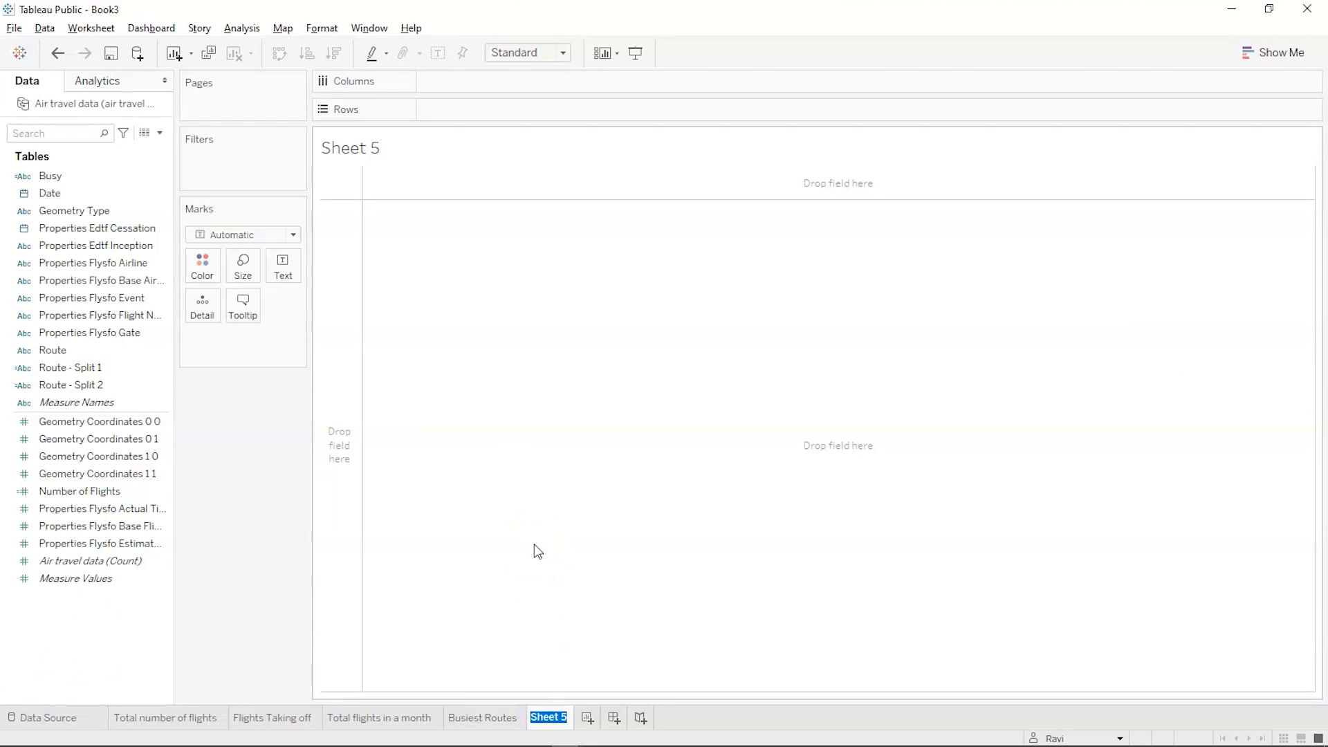
pyautogui.write('Bus')
pyautogui.press('BackSpace')
pyautogui.press('BackSpace')
pyautogui.press('BackSpace')
pyautogui.write('Longest Routes')
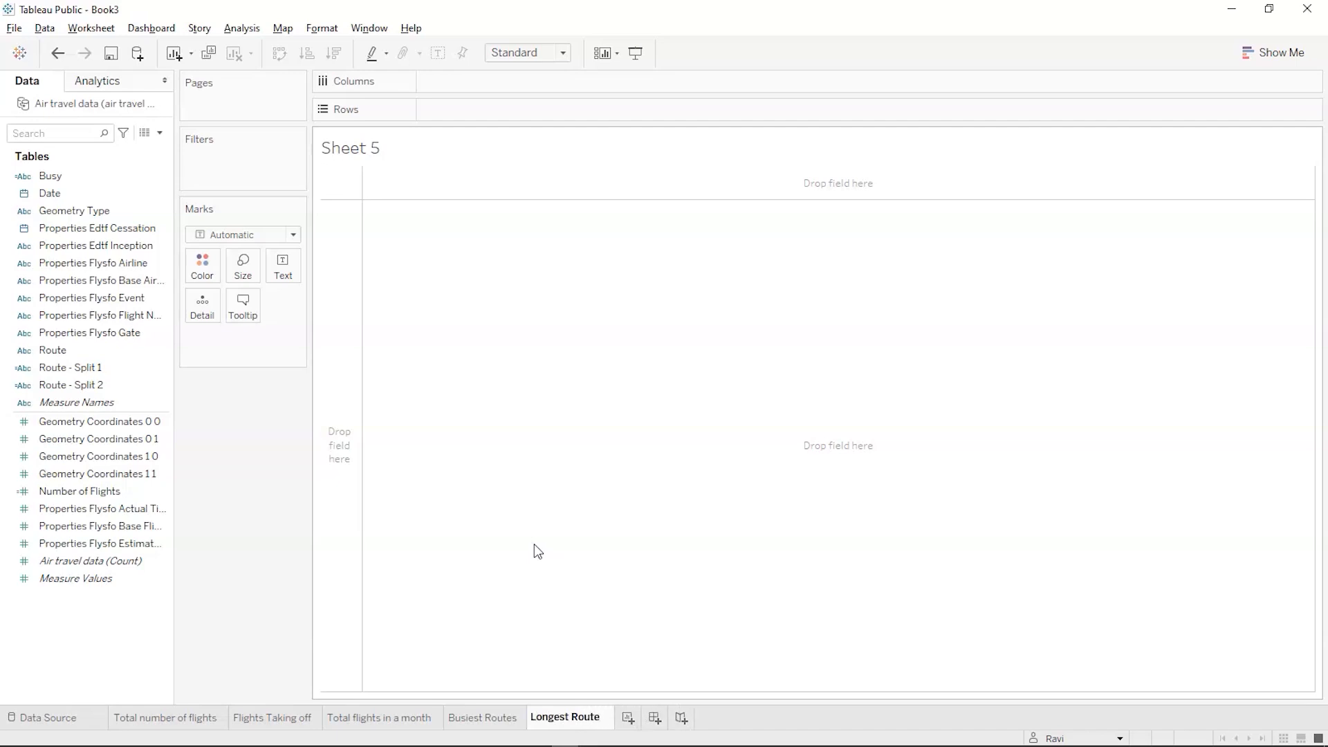
pyautogui.press('Return')
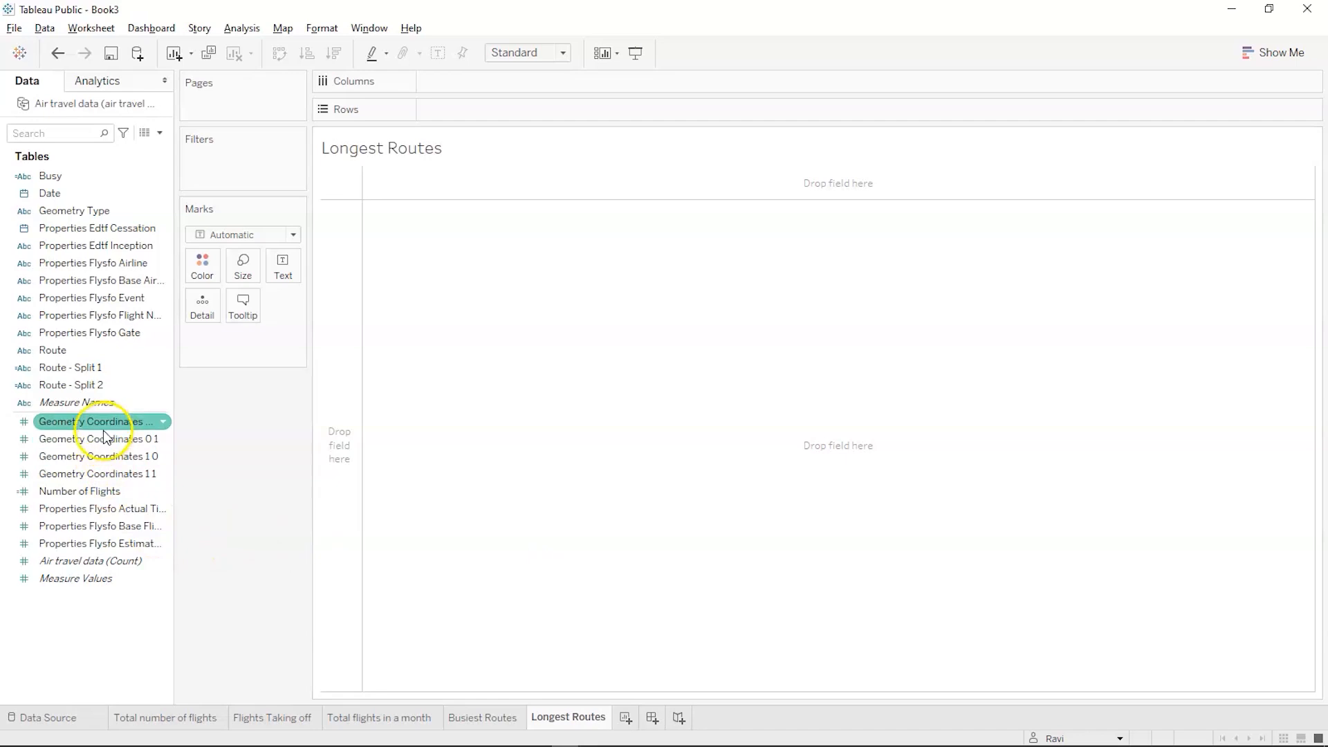
pyautogui.click(112, 474)
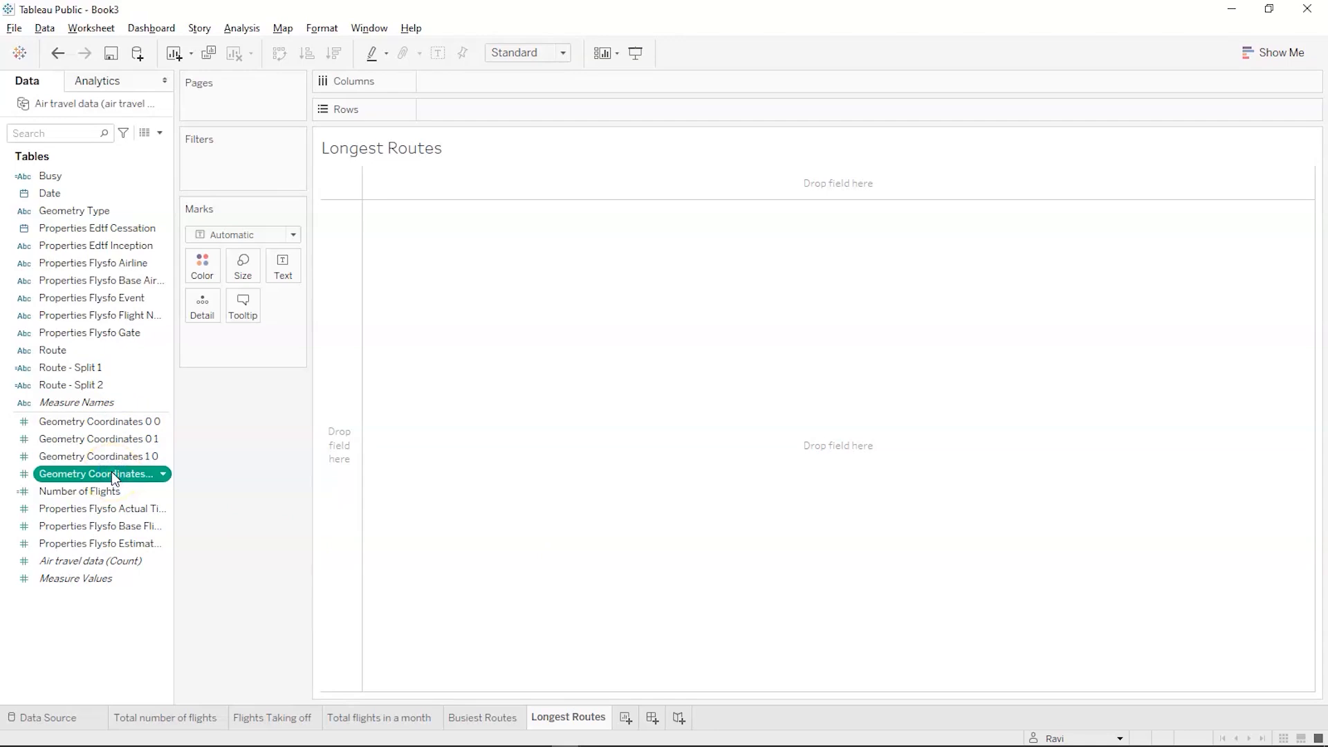
pyautogui.keyDown('ctrl'); pyautogui.click(116, 454); pyautogui.keyUp('ctrl')
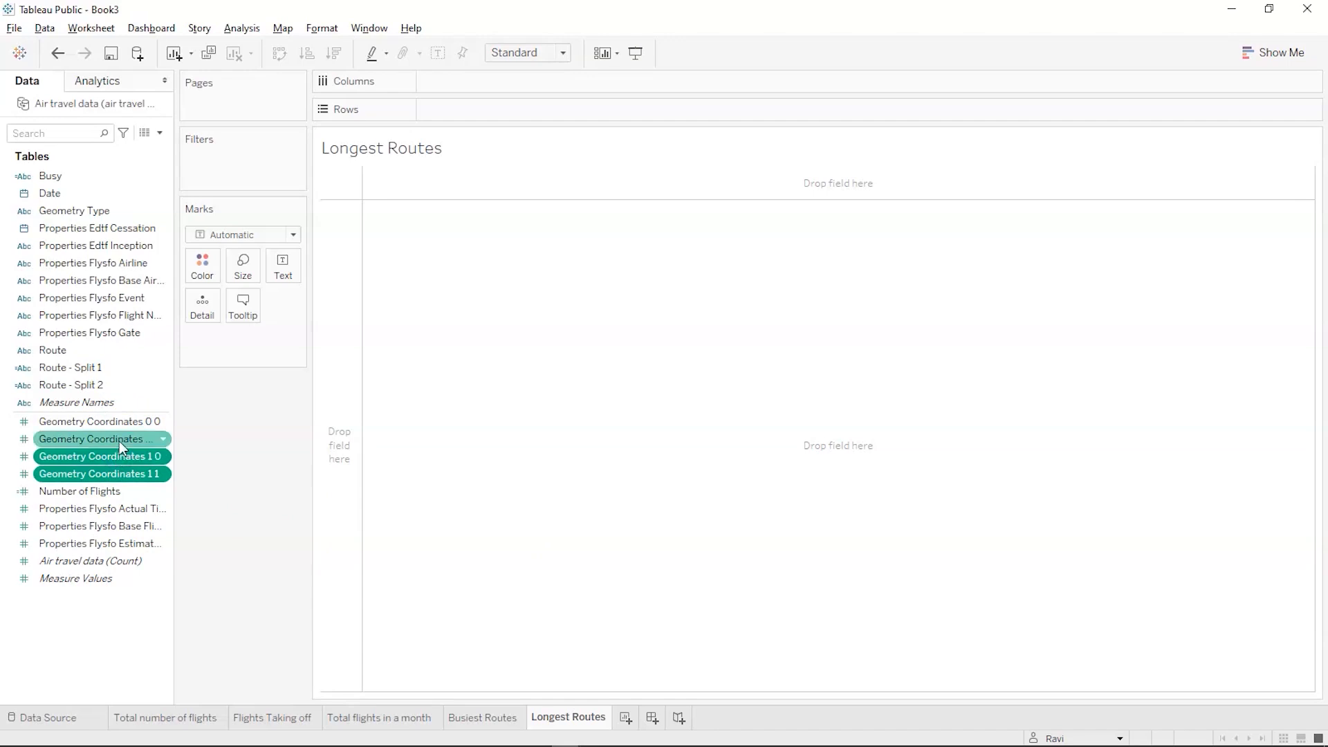
pyautogui.click(119, 442)
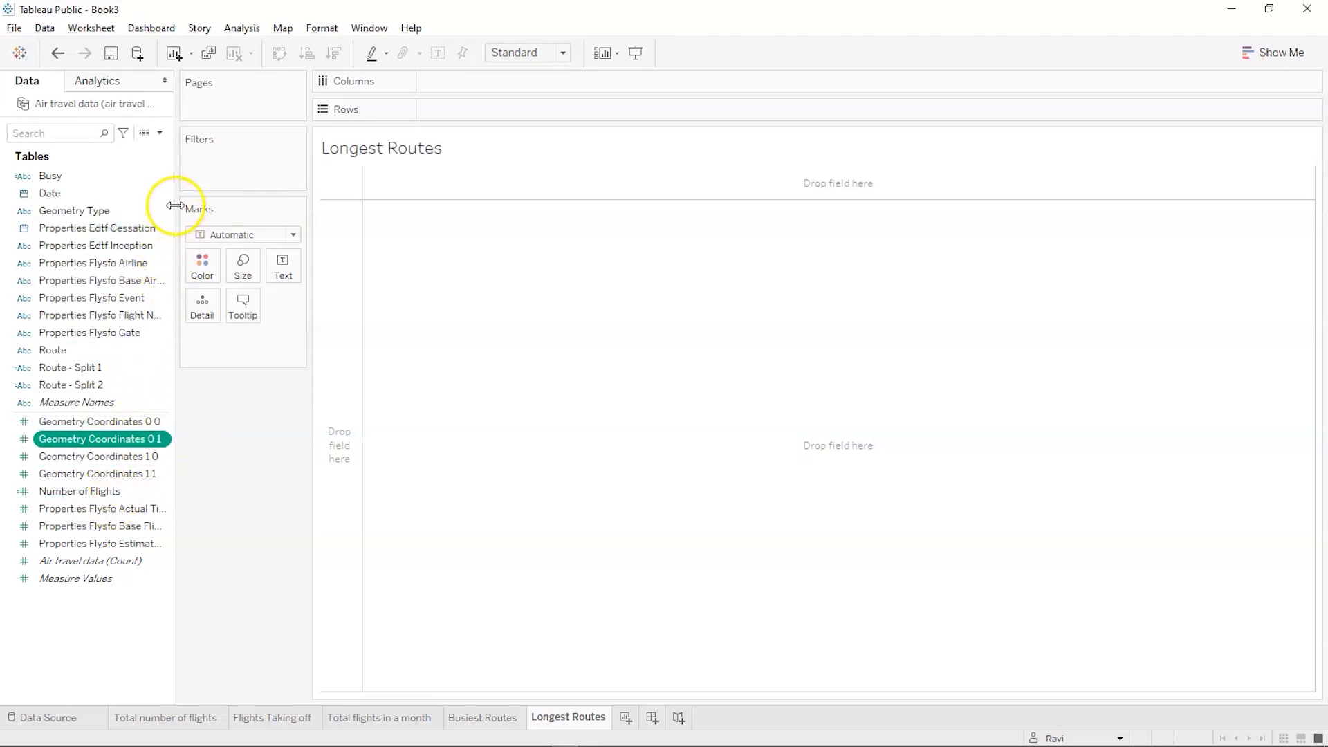
# Create a new calculated field and name it Origin
pyautogui.click(161, 131)
pyautogui.click(130, 149)
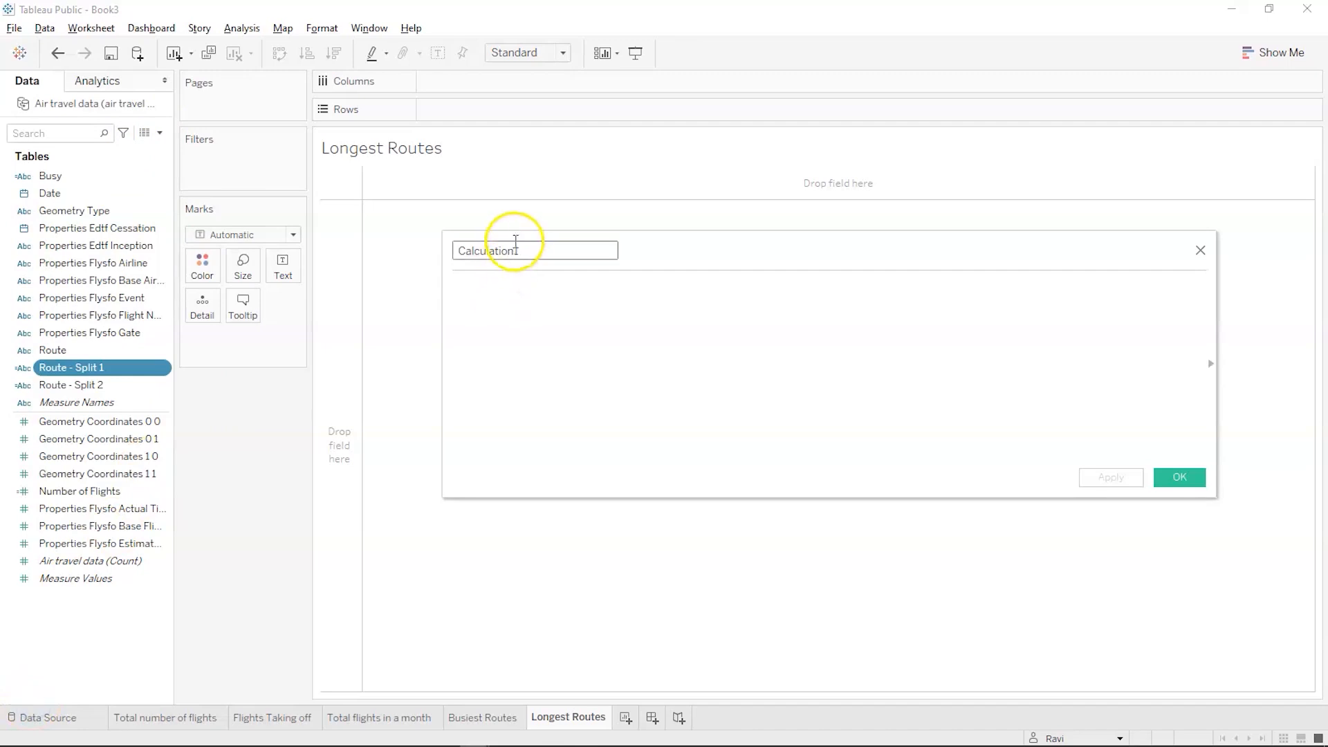
pyautogui.click(515, 247)
pyautogui.doubleClick(514, 247)
pyautogui.write('Origin')
# Begin the Origin formula with the MAKEPOINT function and [Geometry Coordinates 1 0] as its argument
pyautogui.click(496, 310)
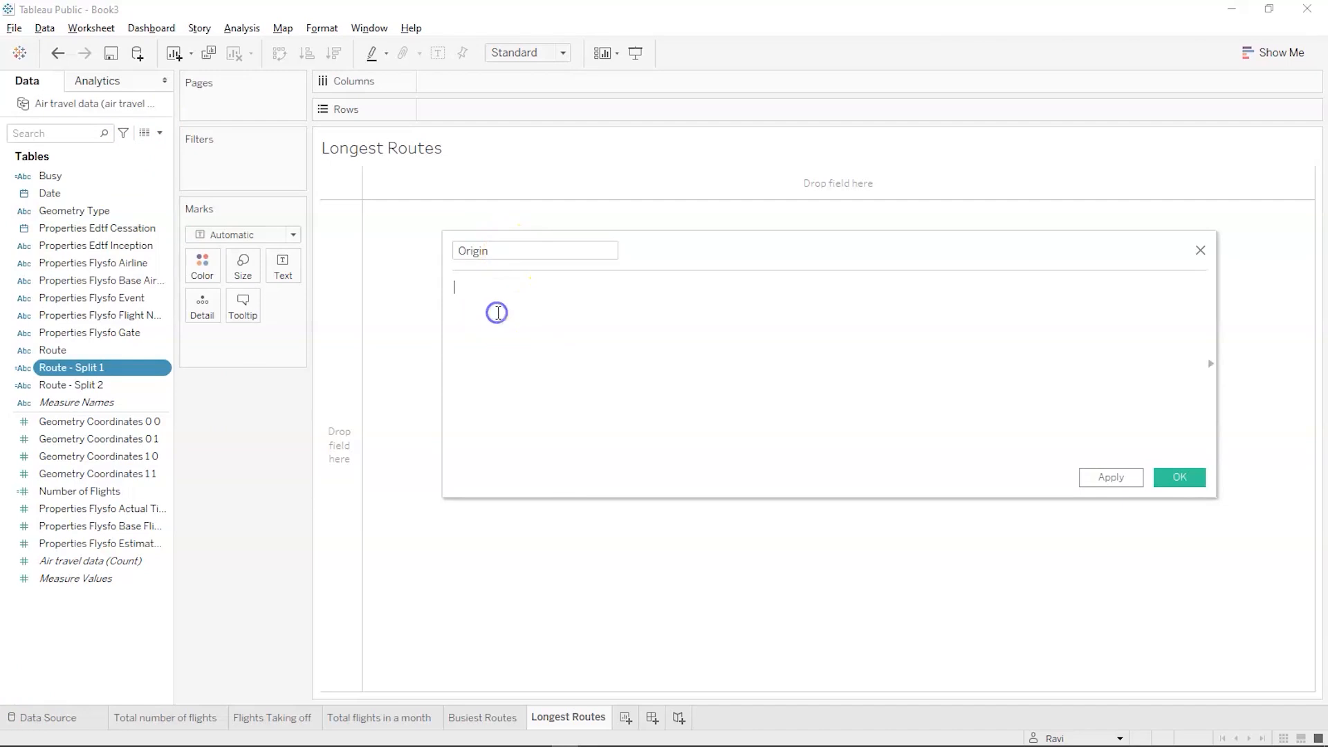
pyautogui.write('make')
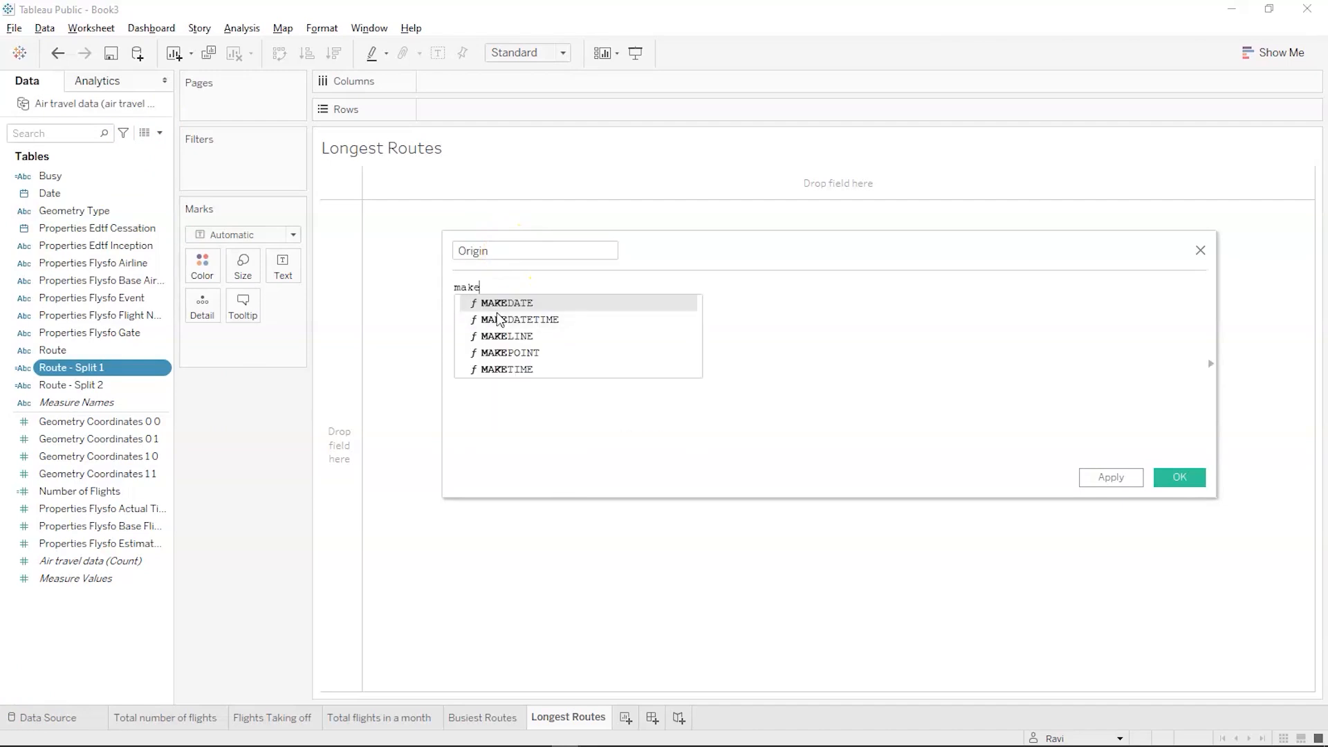
pyautogui.doubleClick(489, 352)
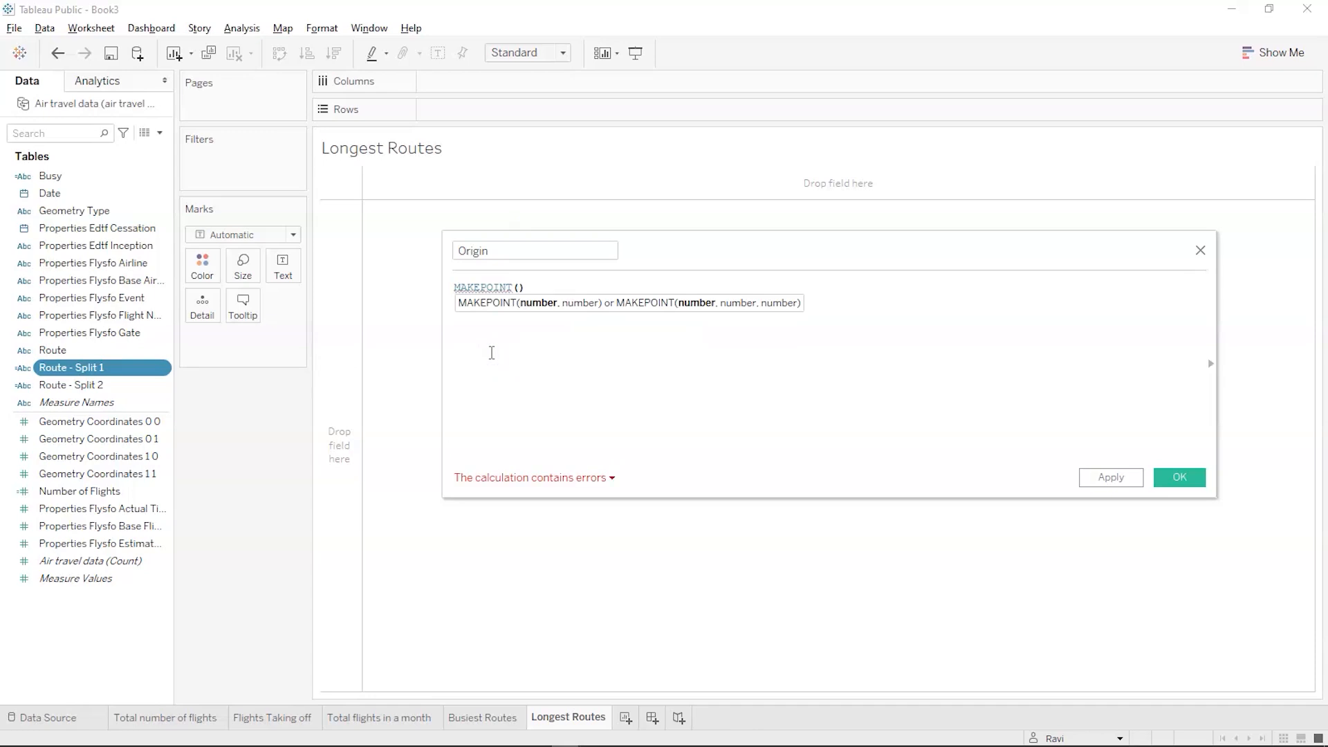
pyautogui.write('ge')
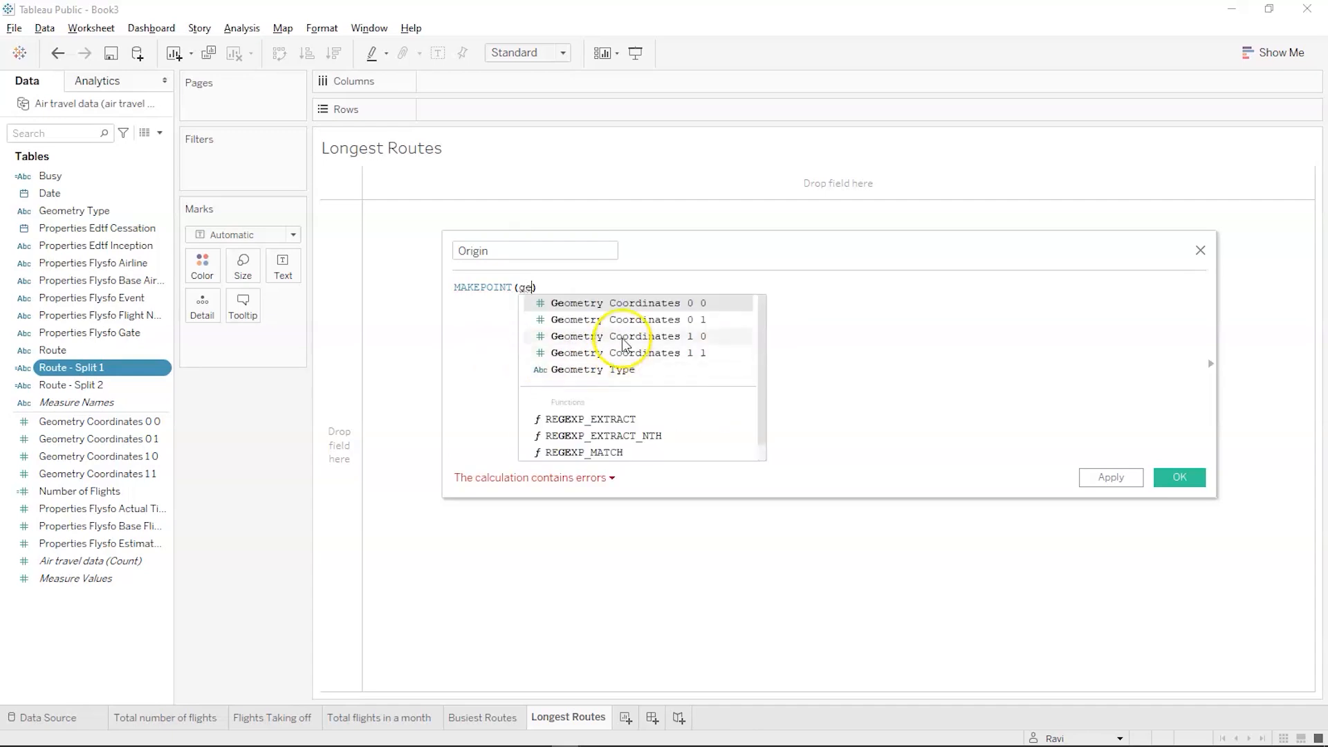
pyautogui.doubleClick(621, 338)
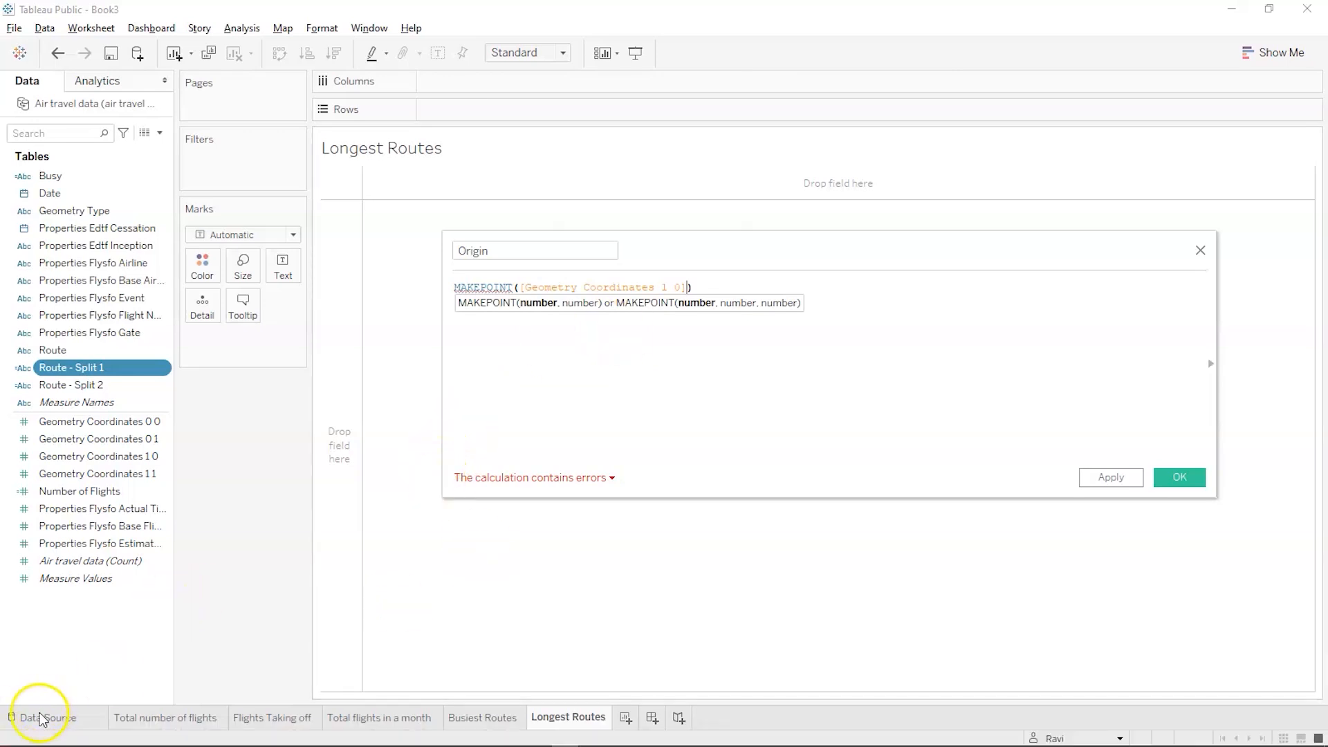
# Insert [Geometry Coordinates 1 1] and a comma before the existing MAKEPOINT argument, and save the Origin field
pyautogui.click(523, 286)
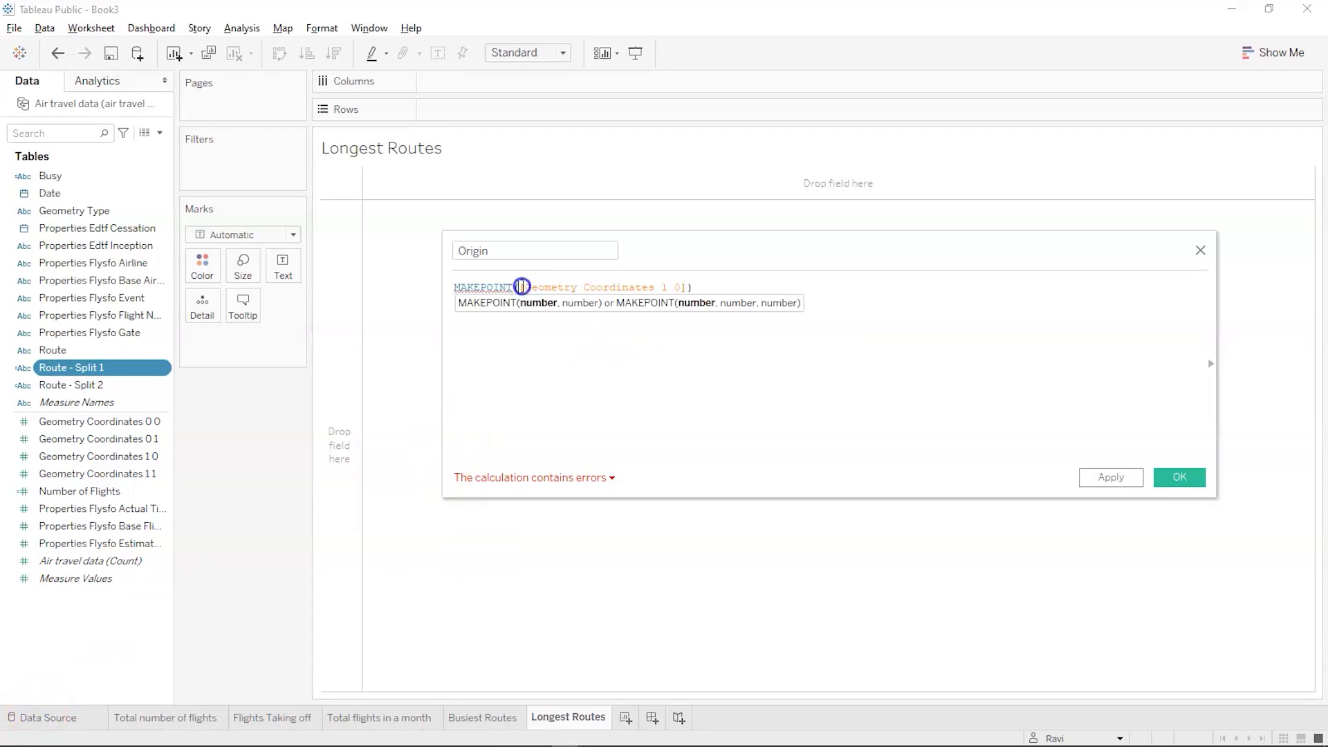
pyautogui.write('geo')
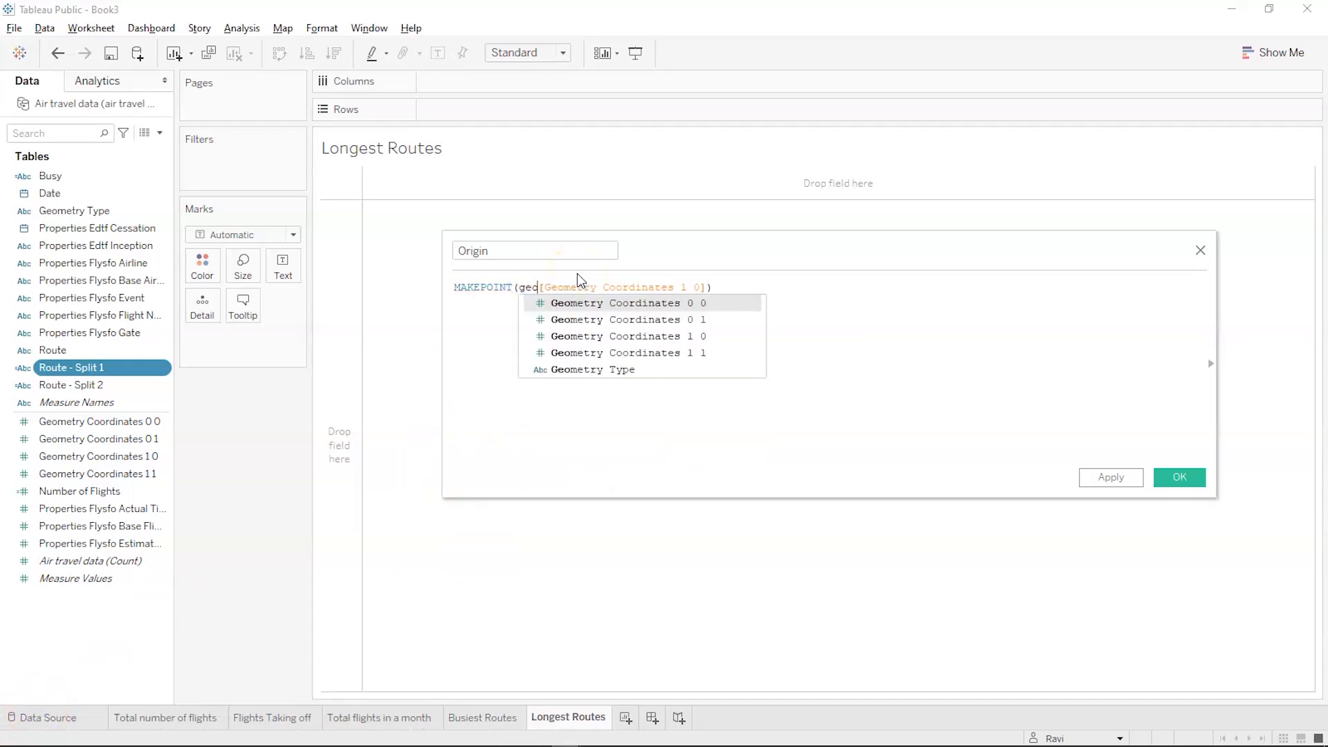
pyautogui.click(665, 352)
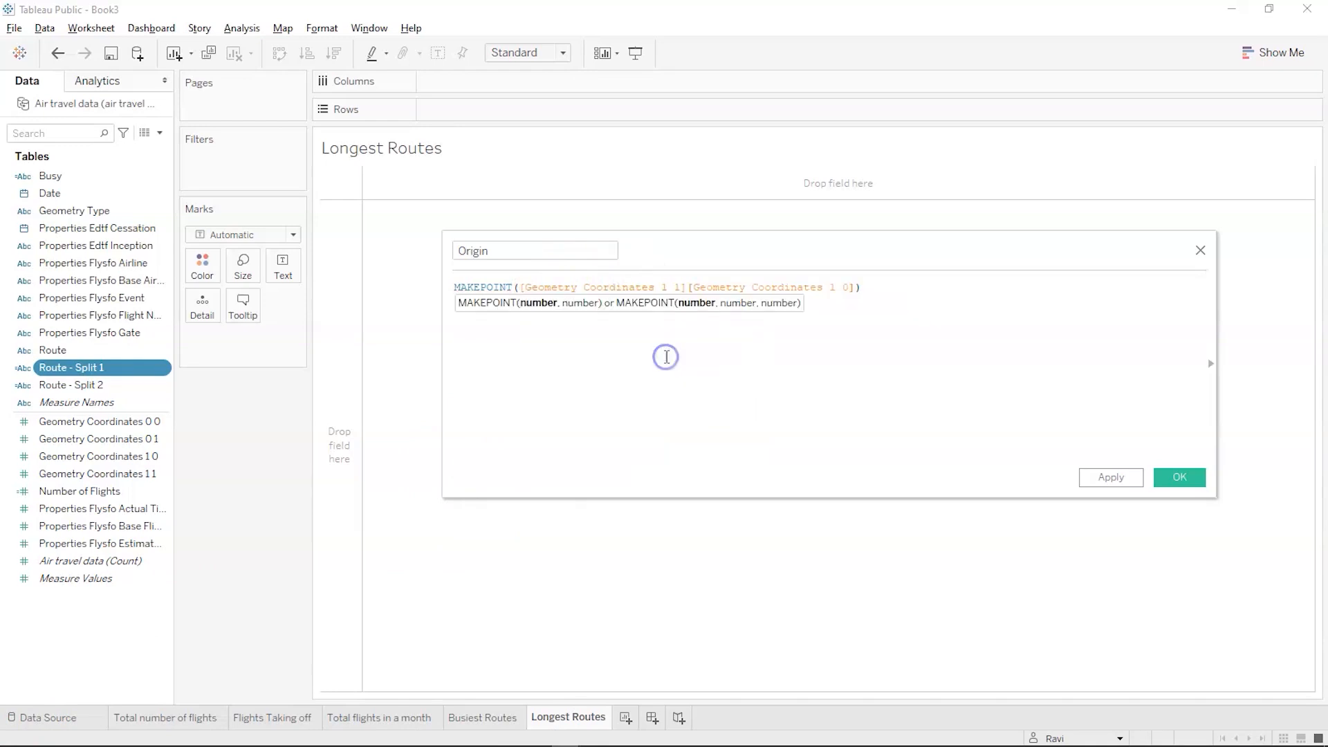
pyautogui.write(',')
pyautogui.click(937, 321)
pyautogui.click(1126, 445)
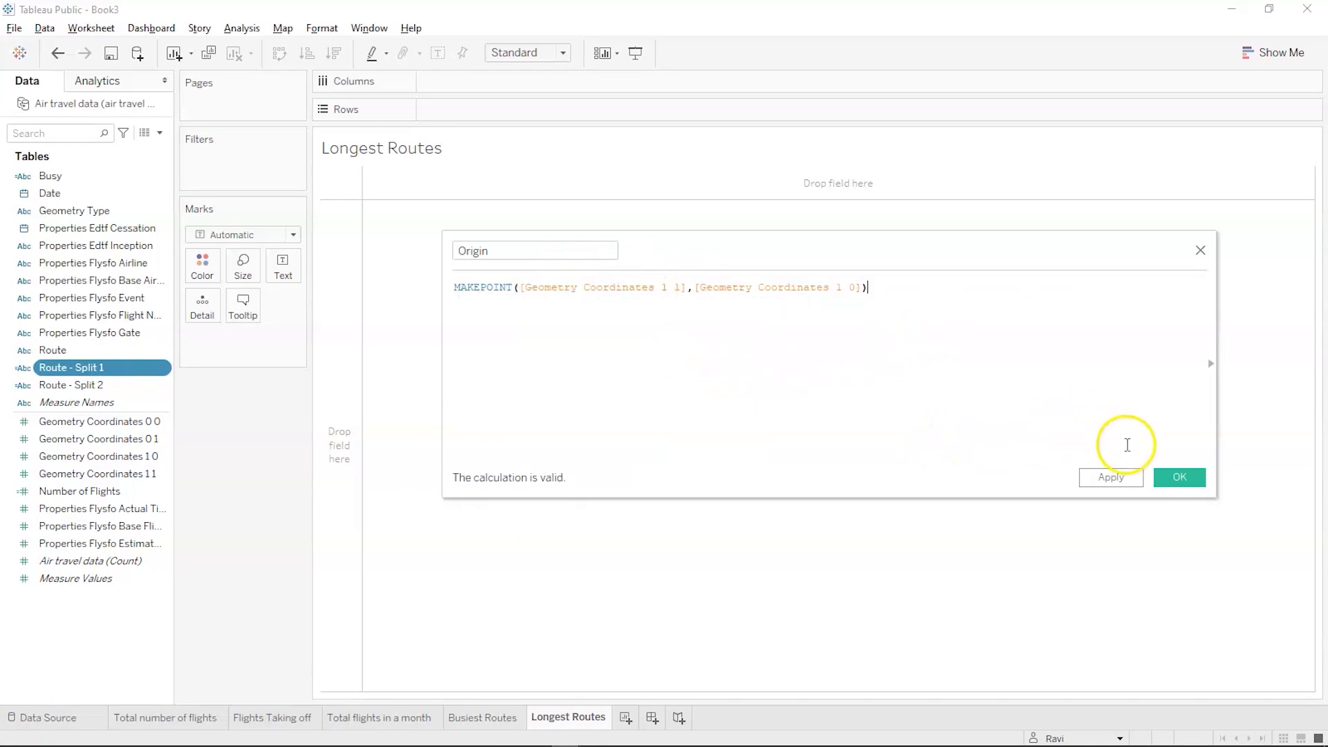
pyautogui.click(1177, 476)
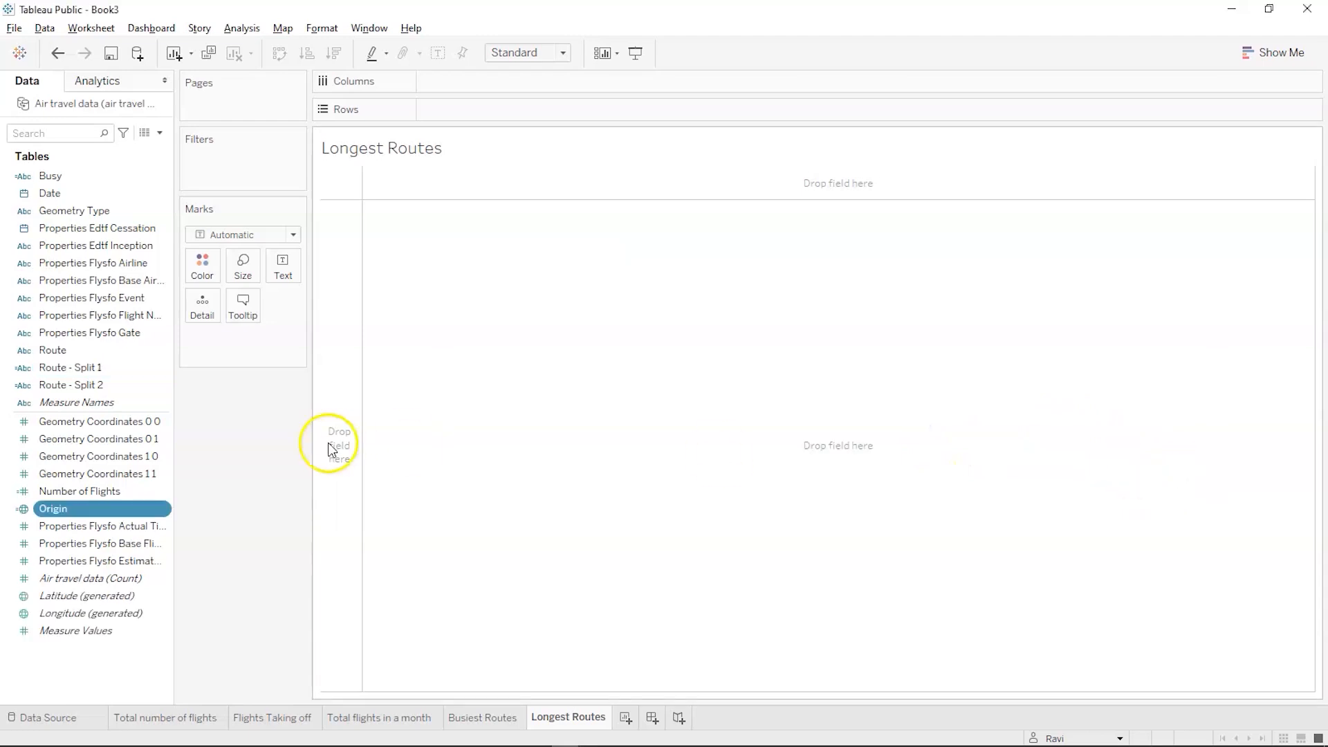
# Create a new calculated field and name it Destination
pyautogui.click(158, 133)
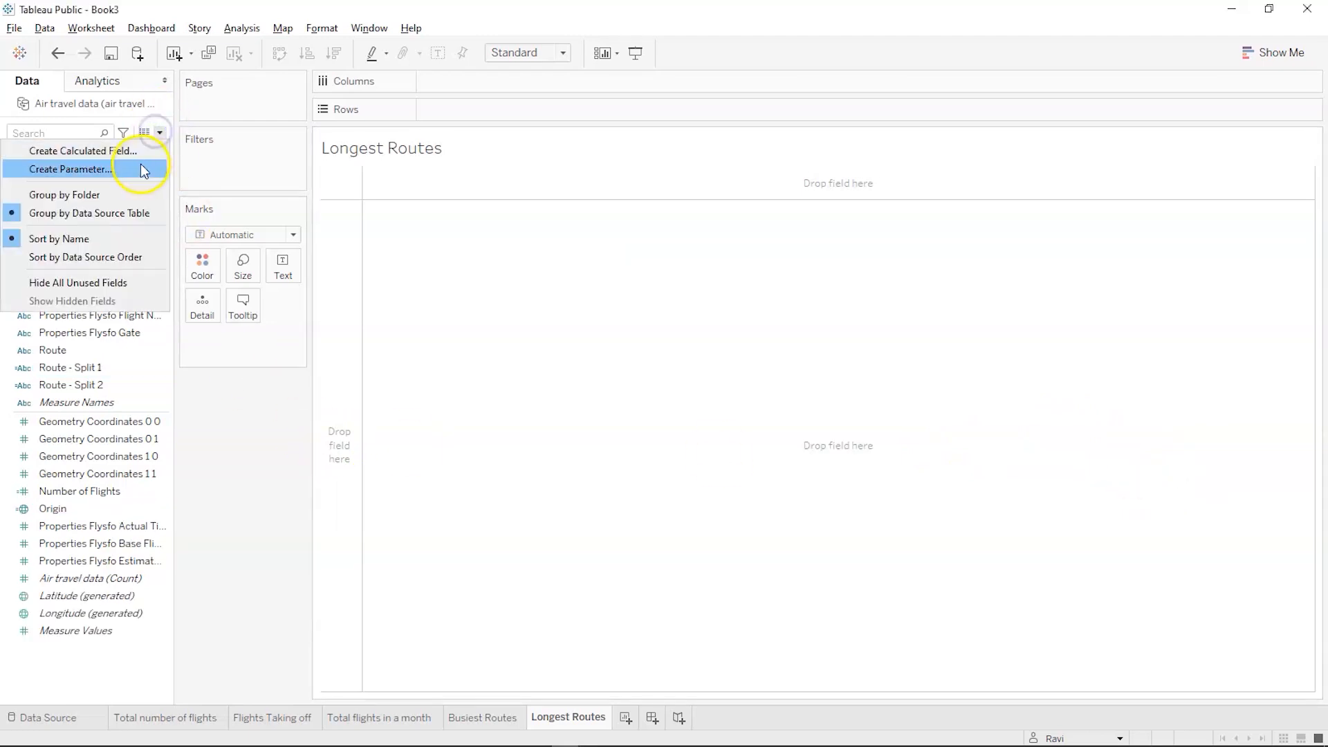
pyautogui.click(139, 149)
pyautogui.write('Desti')
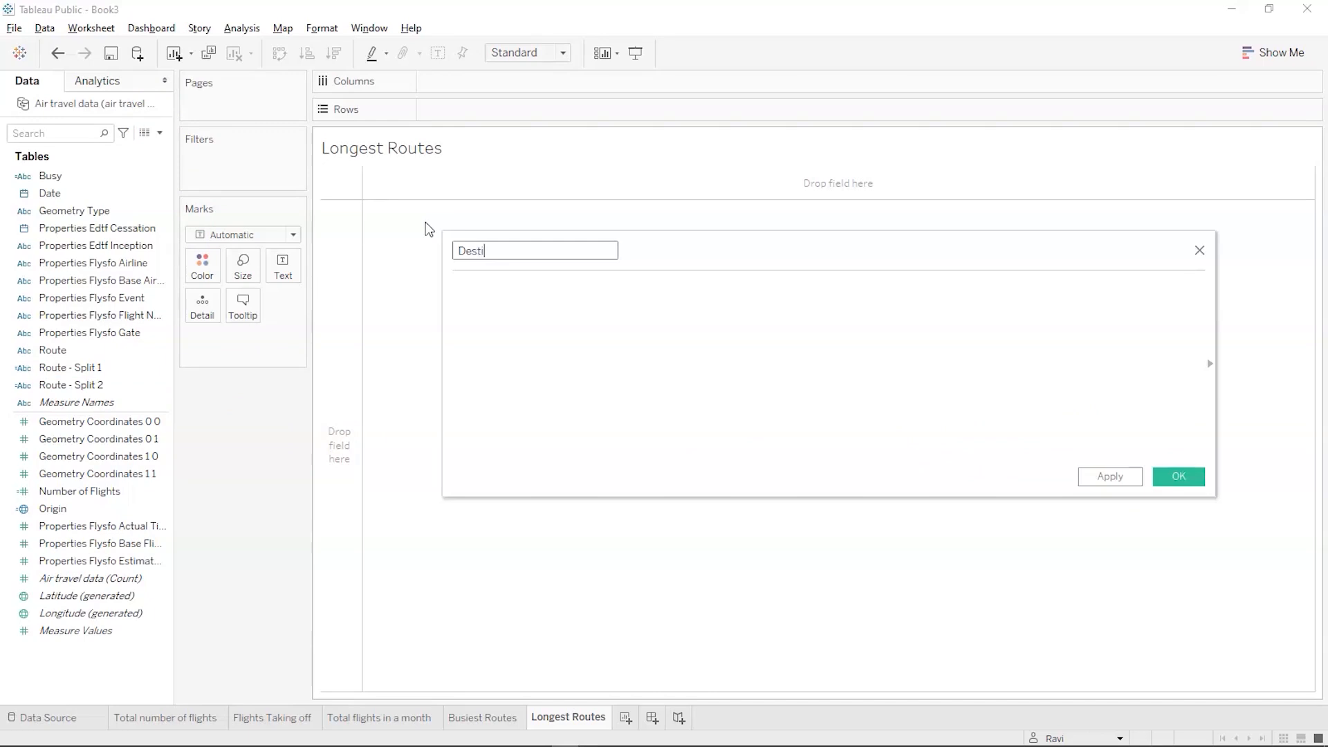
pyautogui.write('nation')
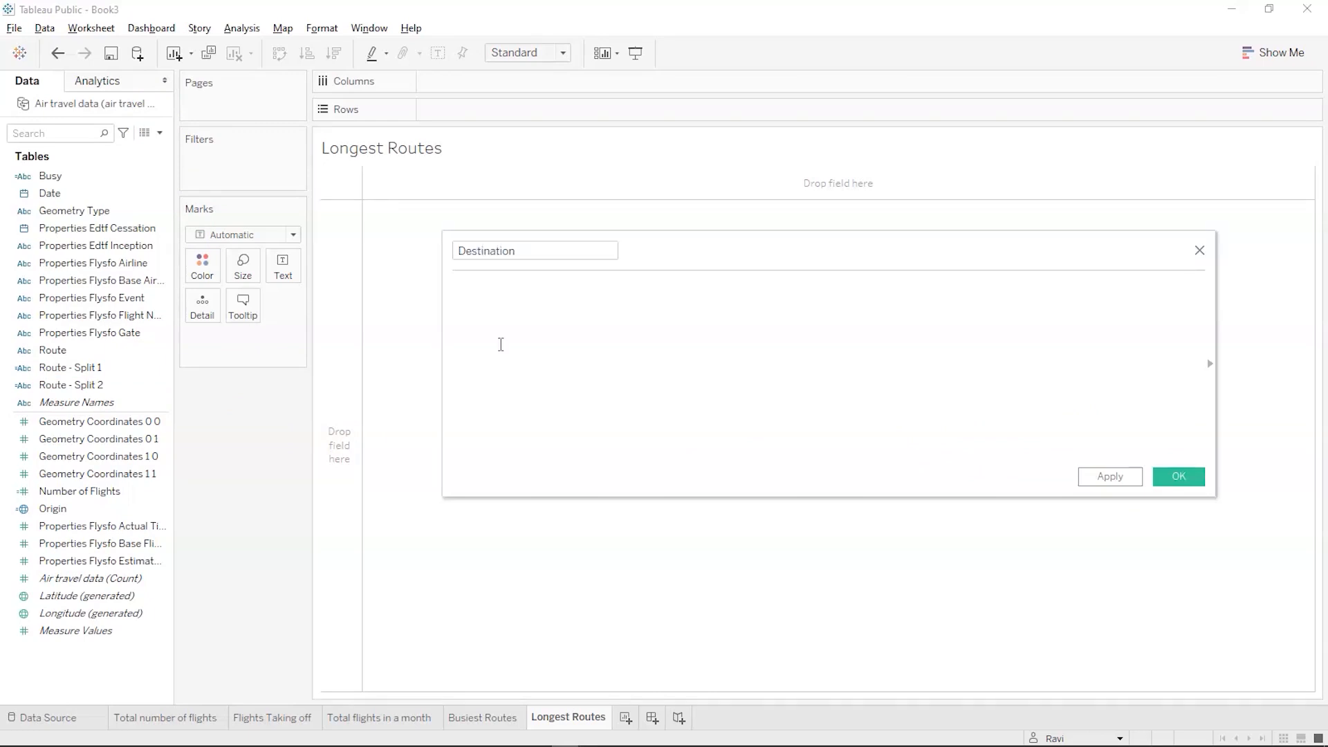
# Define the Destination field as MAKEPOINT([Geometry Coordinates 0 0],[Geometry Coordinates 0 1]) and save it
pyautogui.click(500, 345)
pyautogui.write('make')
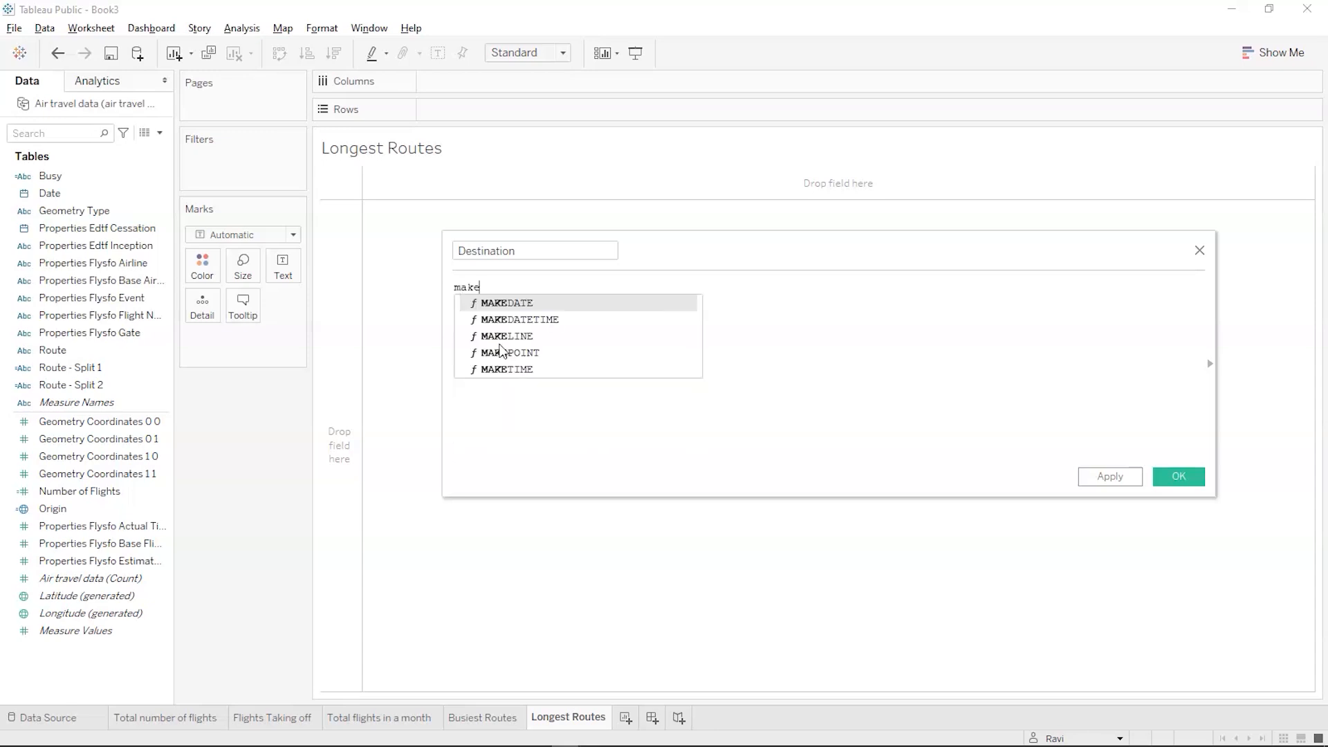
pyautogui.doubleClick(503, 352)
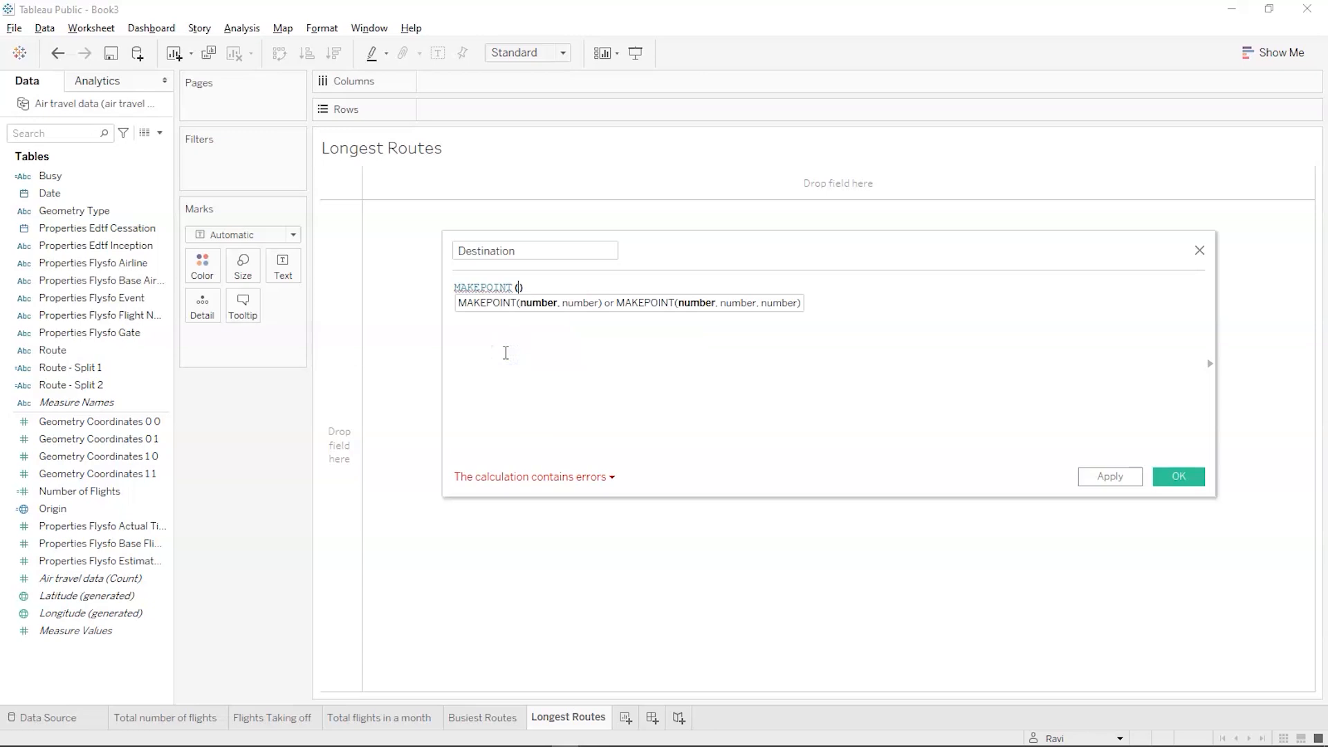
pyautogui.write('ec')
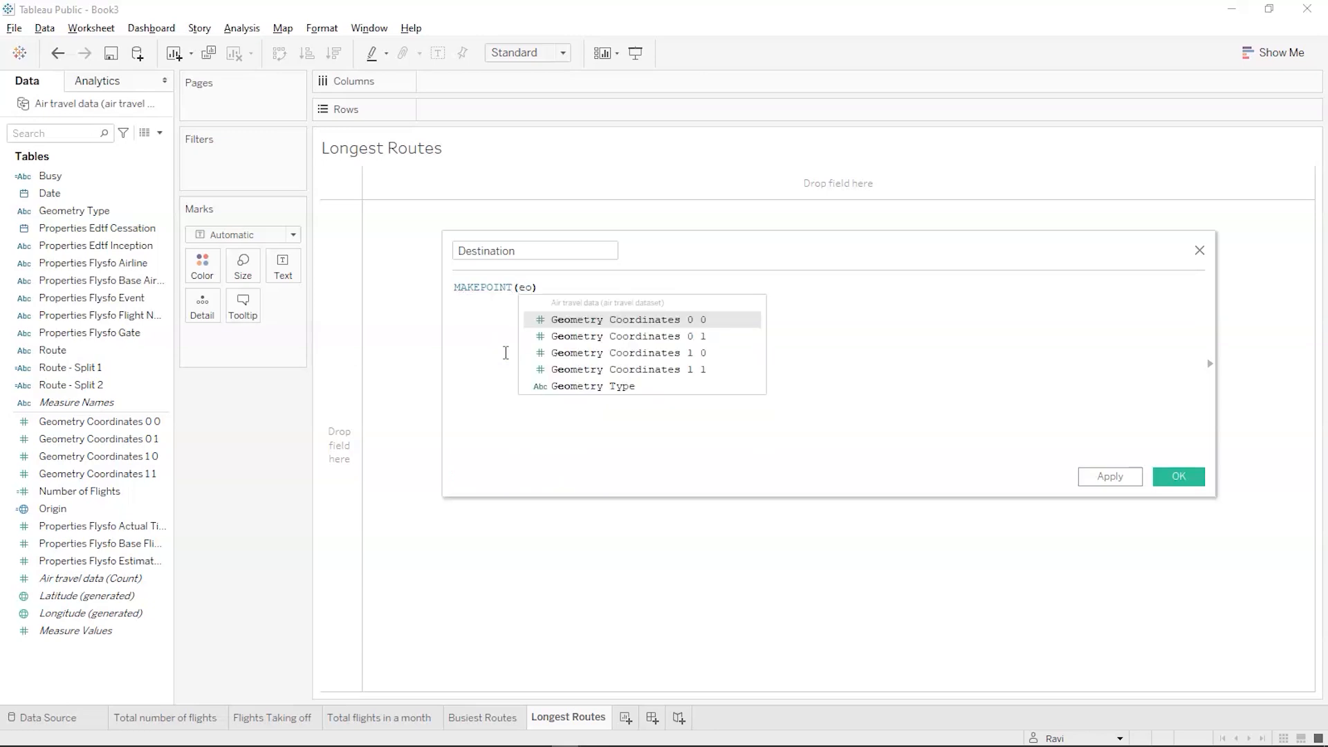
pyautogui.click(620, 325)
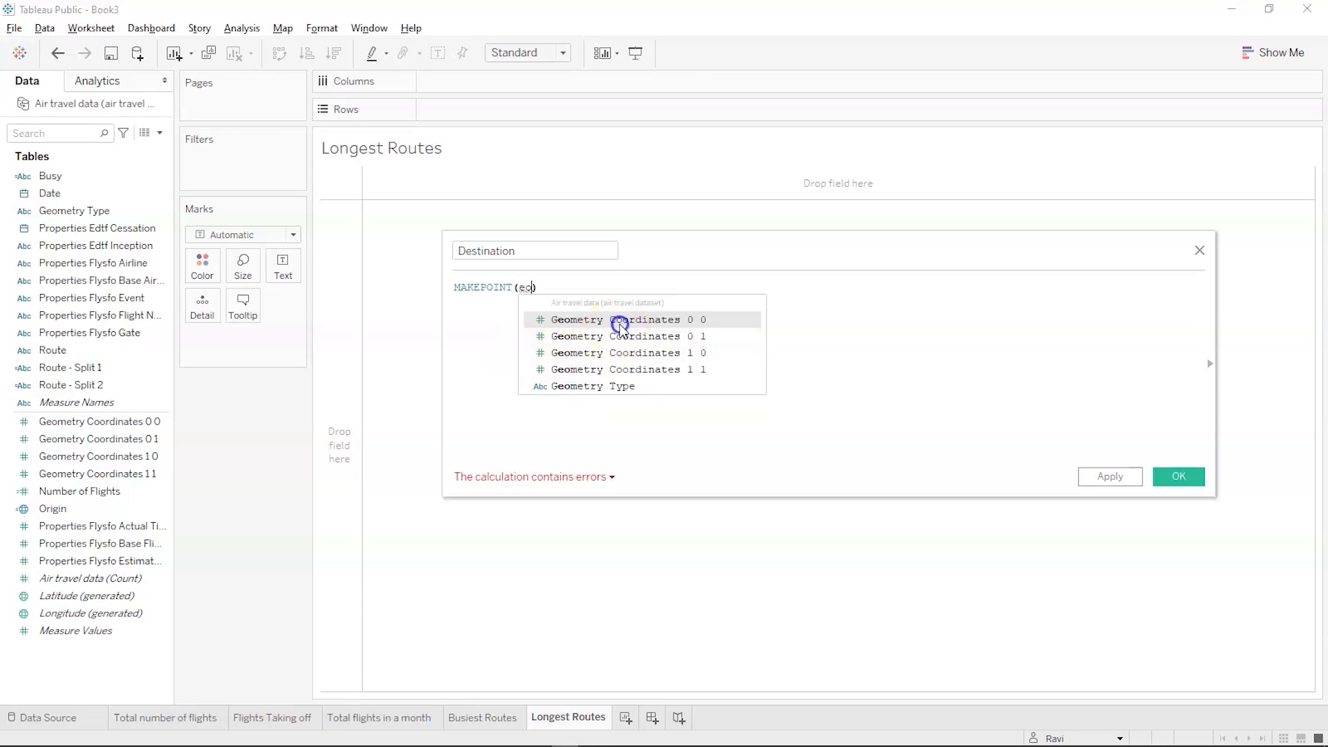
pyautogui.write(',geo')
pyautogui.click(850, 322)
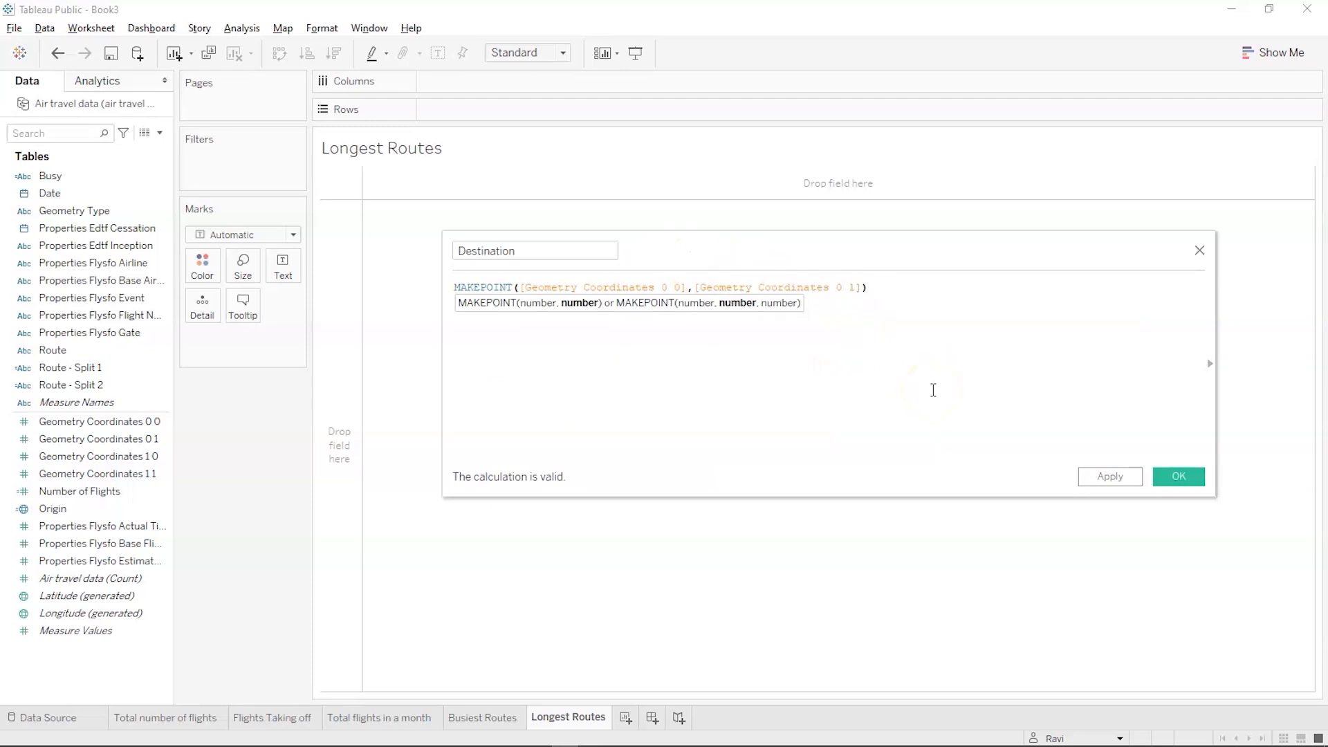
pyautogui.click(1132, 476)
pyautogui.click(1169, 476)
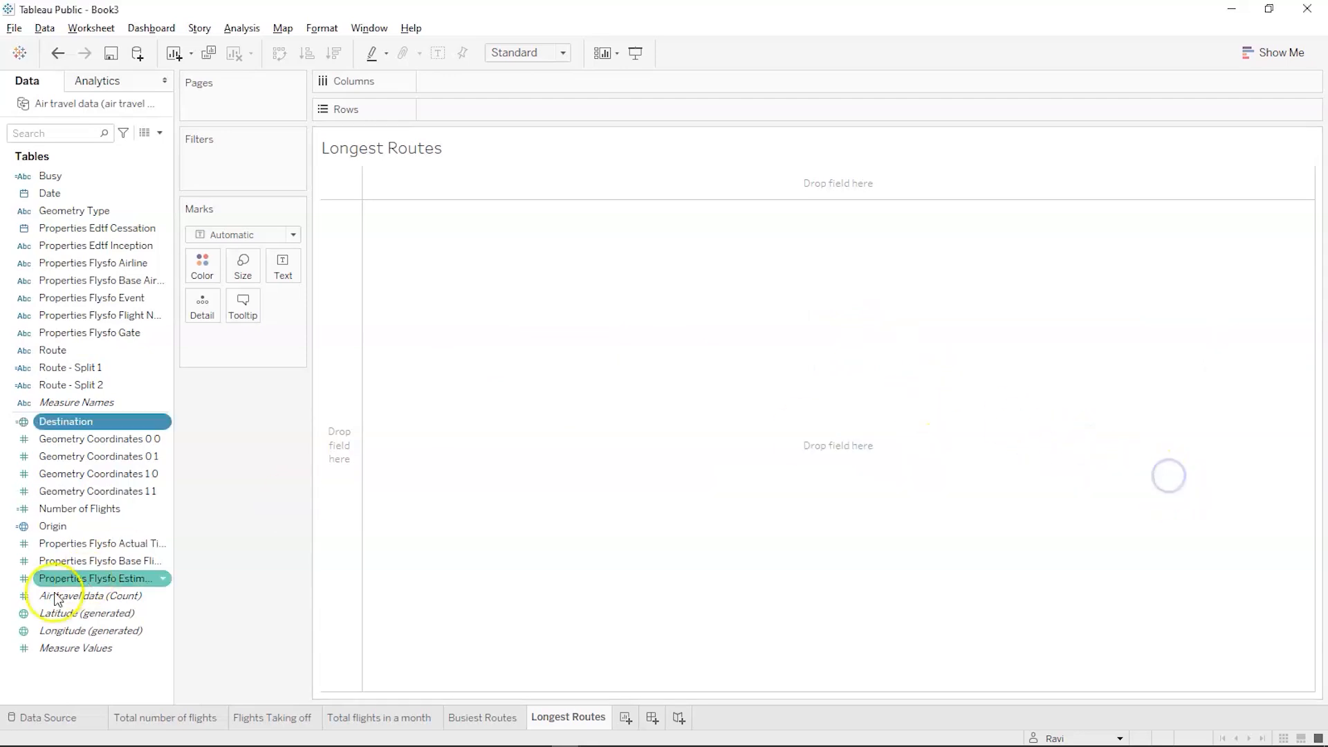
pyautogui.click(36, 713)
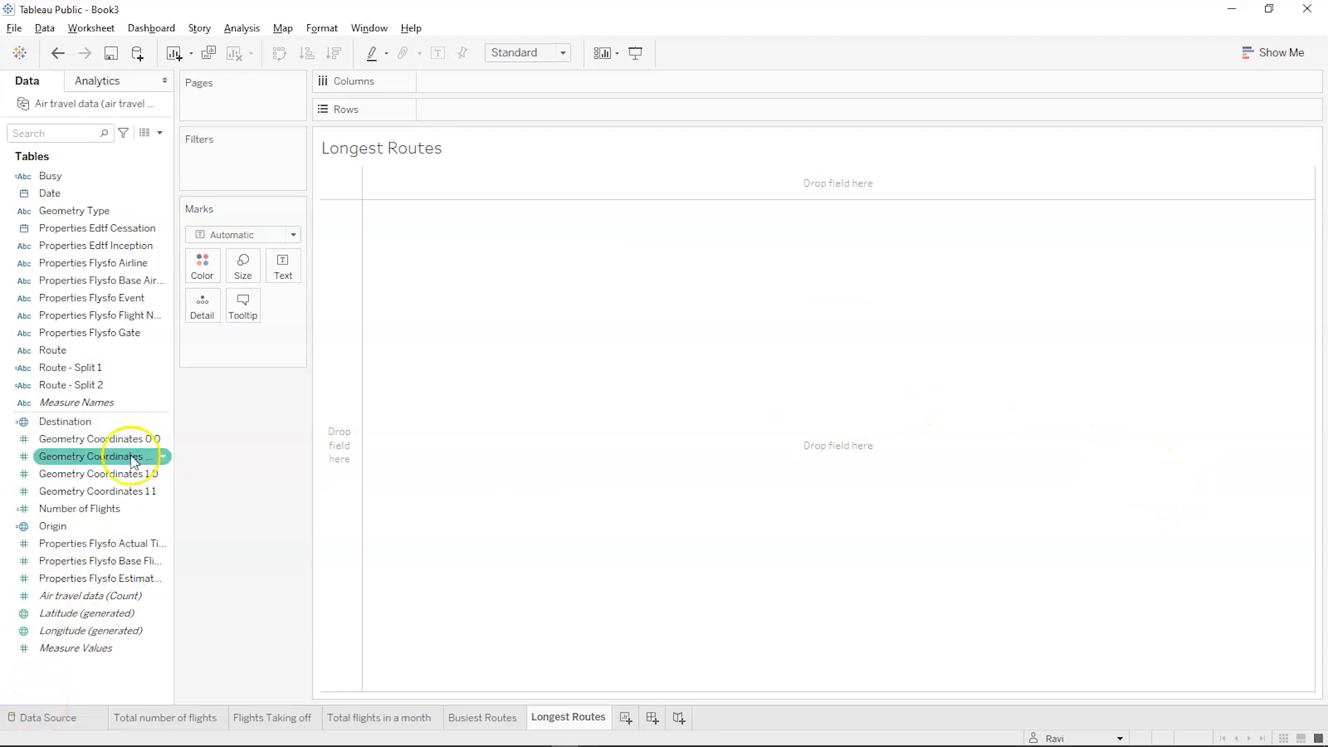
# Create a new calculated field and name it Distance
pyautogui.click(158, 134)
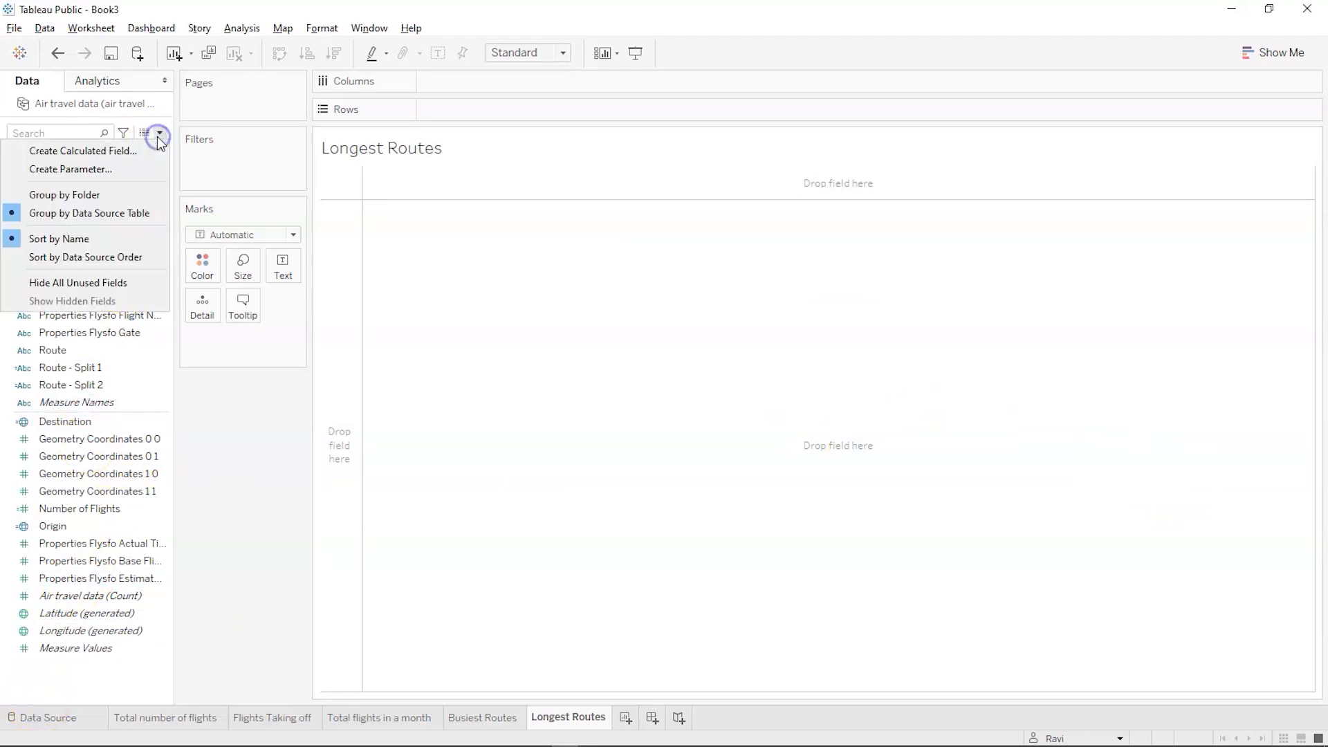
pyautogui.click(149, 151)
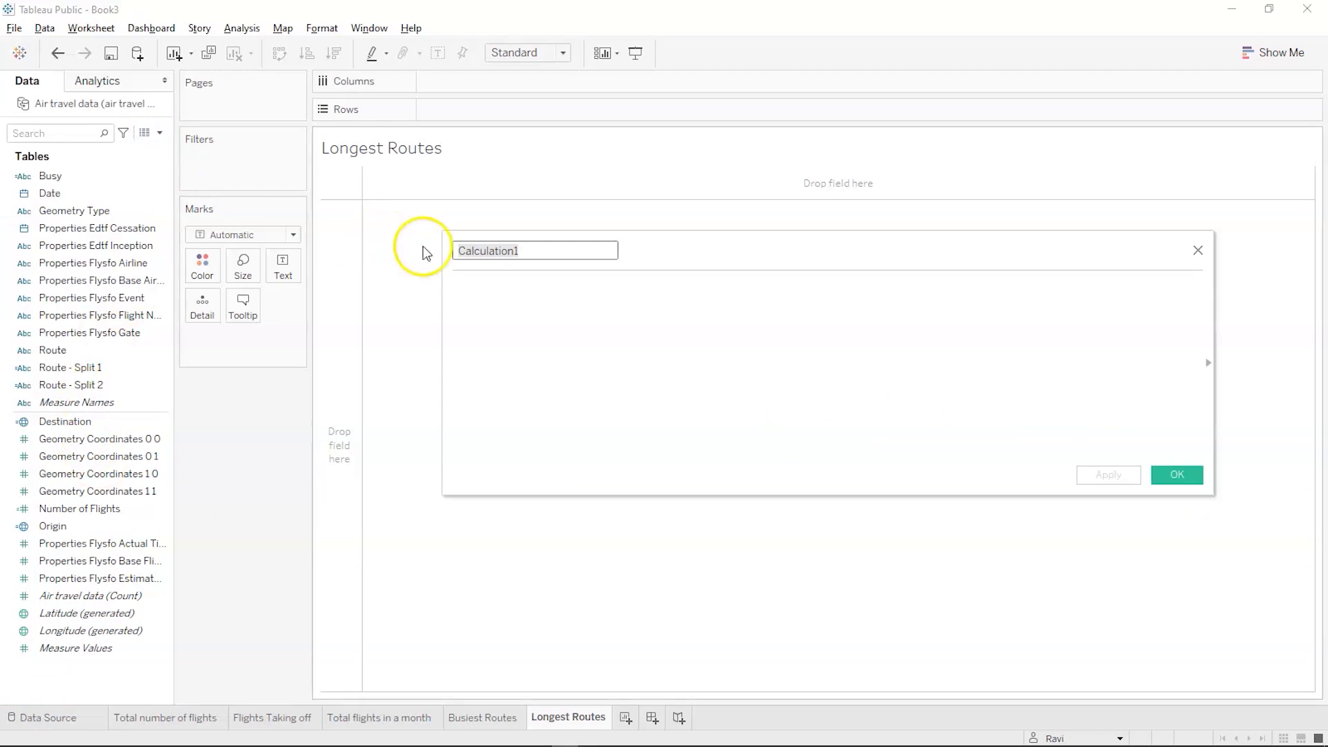
pyautogui.write('Distance')
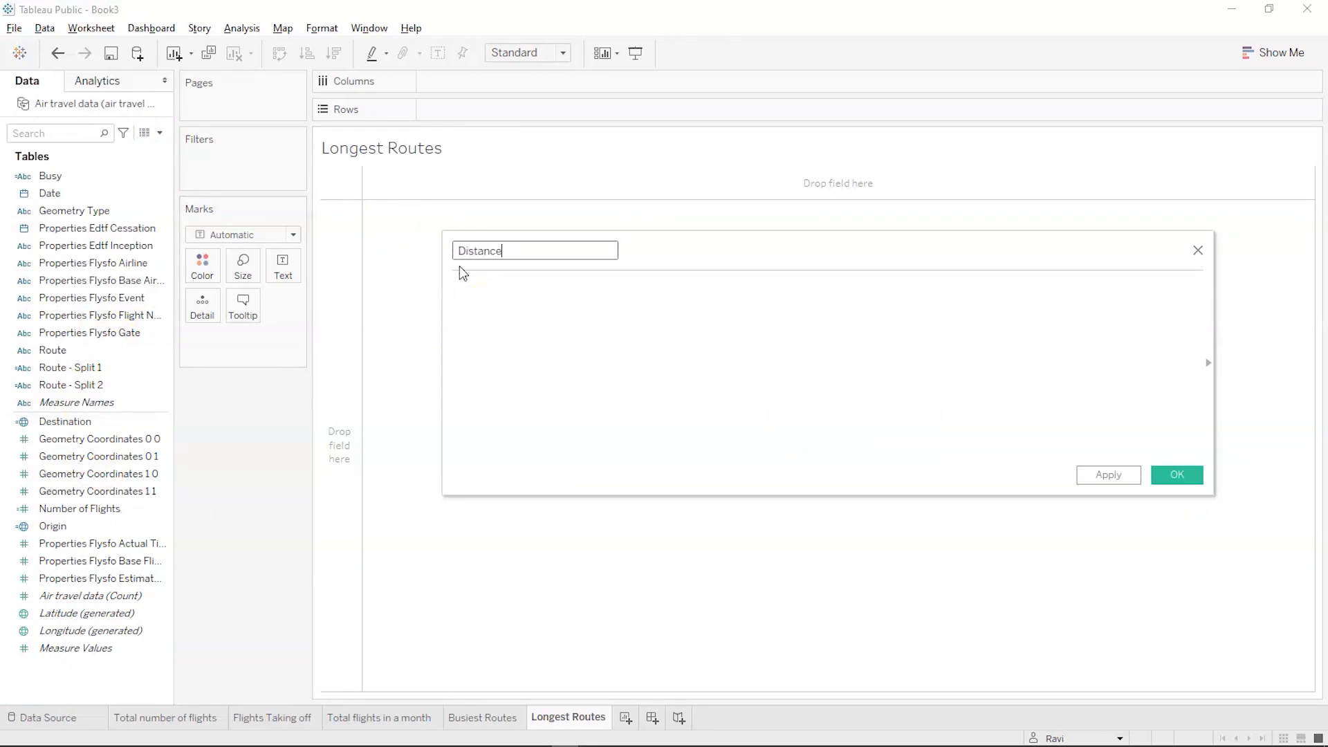
# Define the Distance field as DISTANCE([Origin], [Destination], 'Km') and save it
pyautogui.click(465, 302)
pyautogui.write('dis')
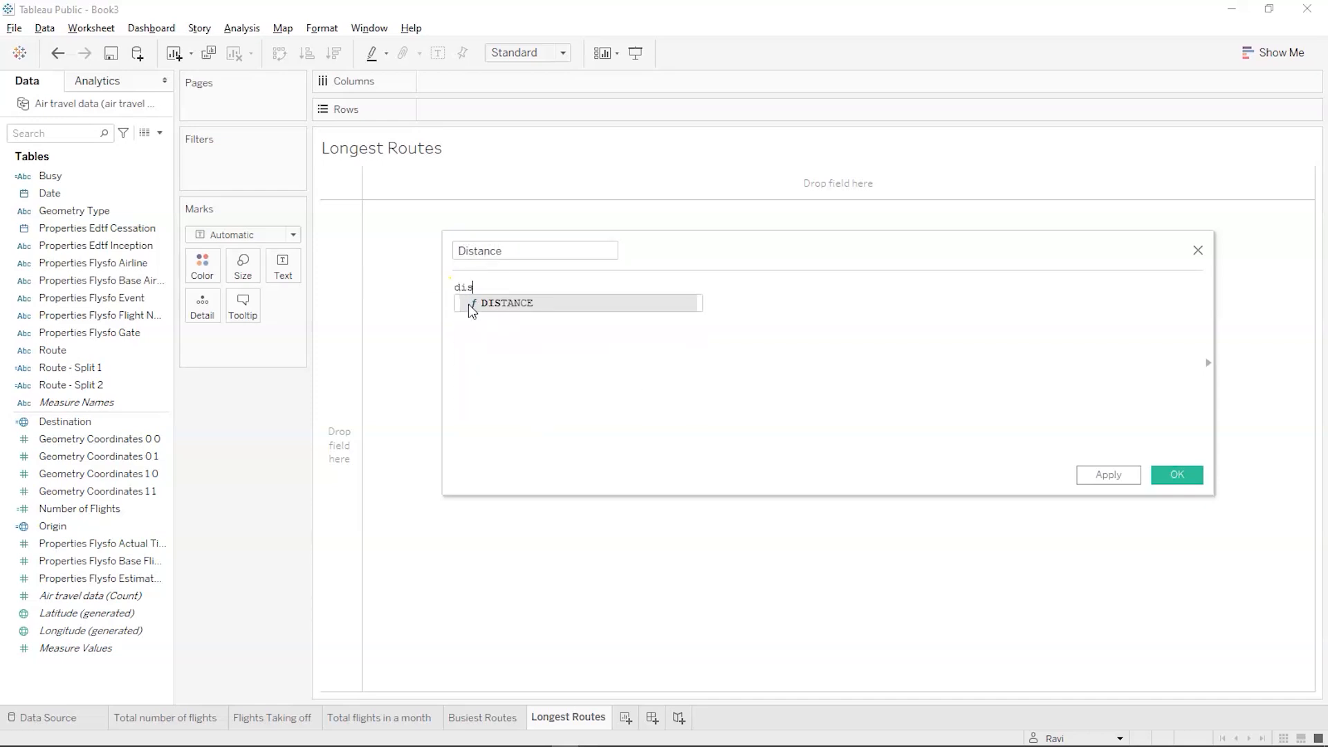
pyautogui.press('Return')
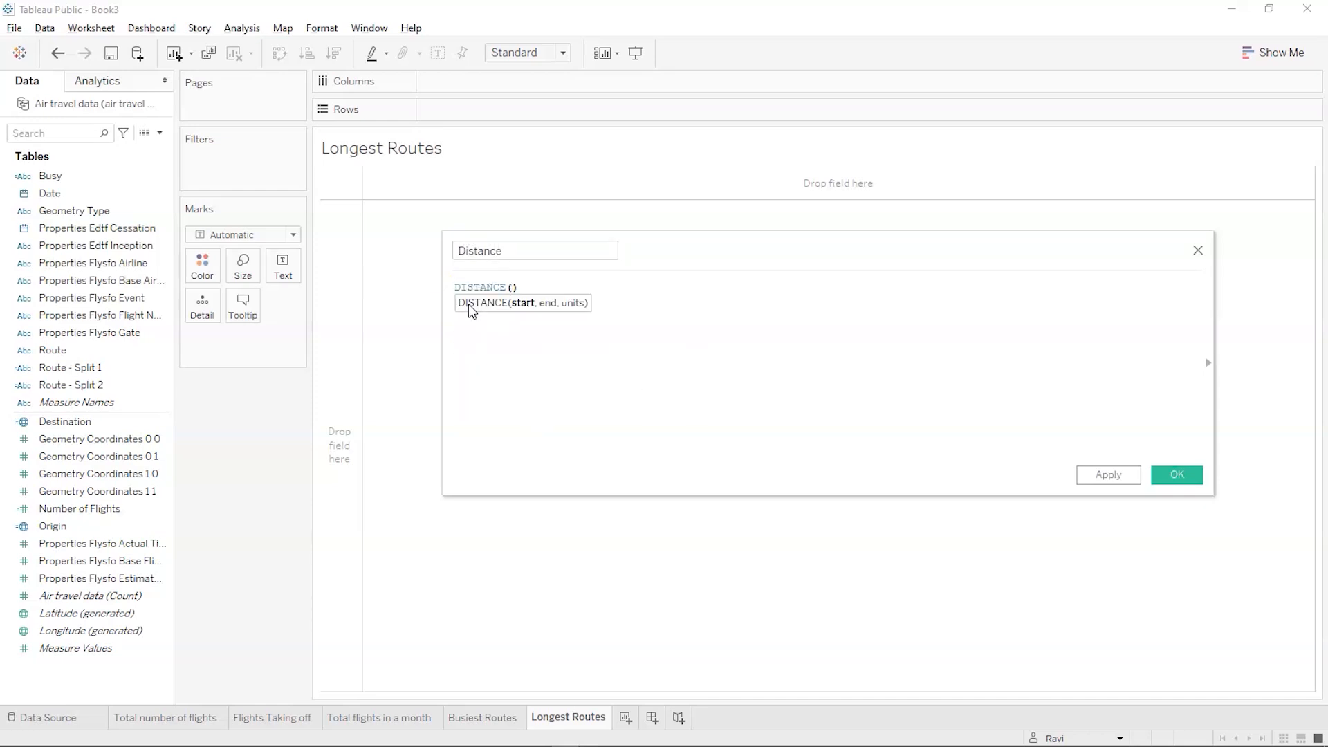
pyautogui.write('or')
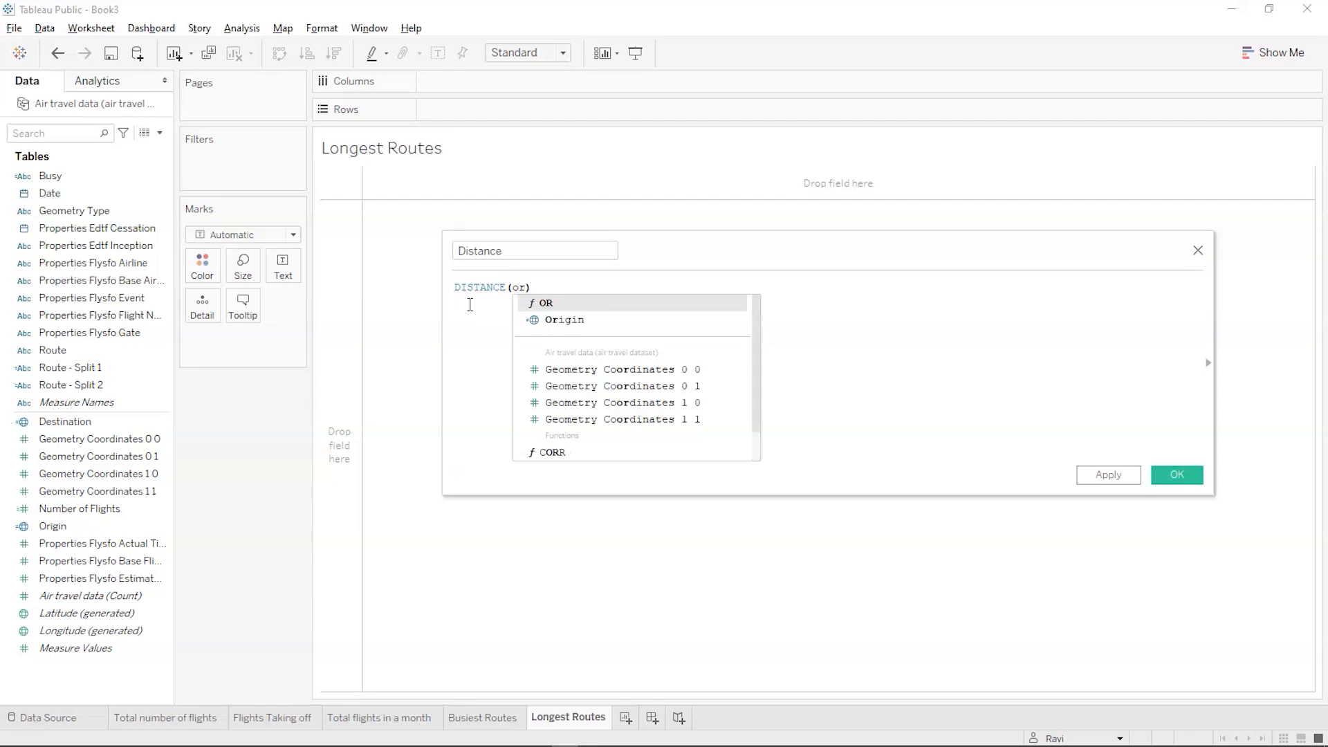
pyautogui.press('Return')
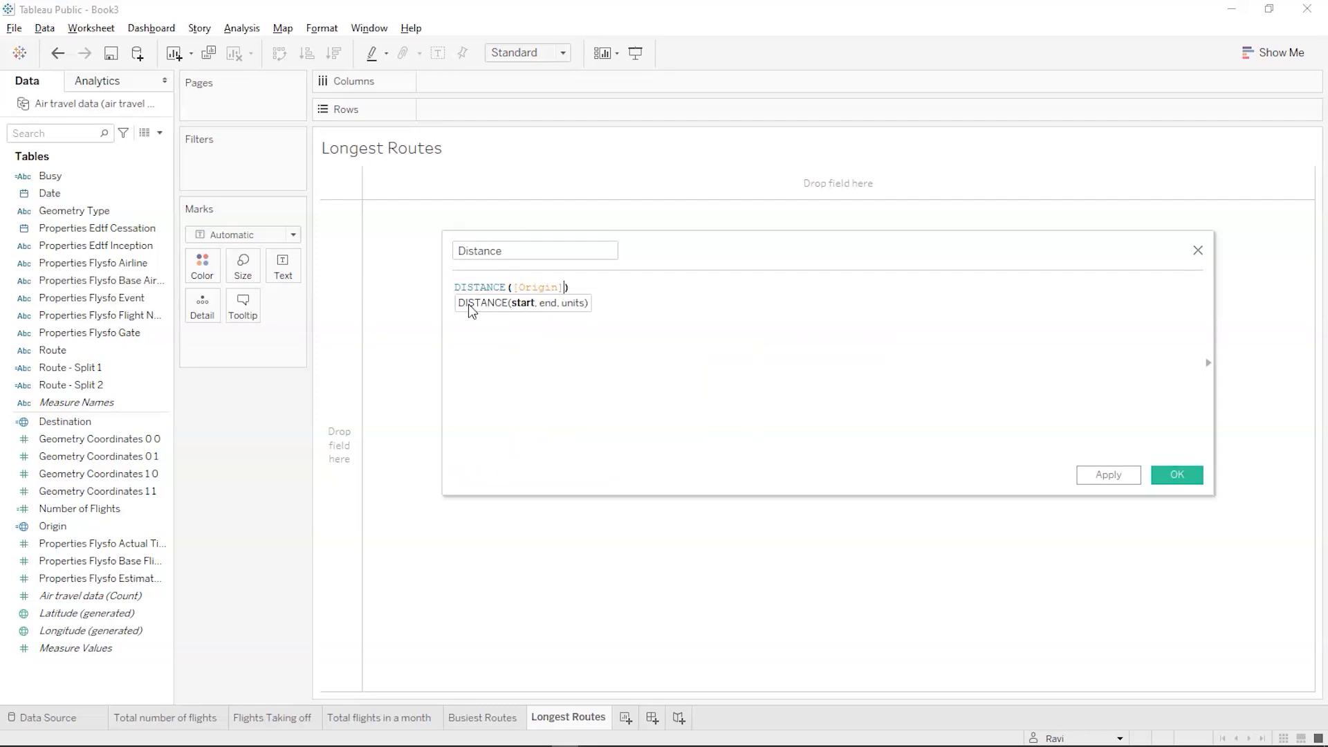
pyautogui.write(', de')
pyautogui.press('Down')
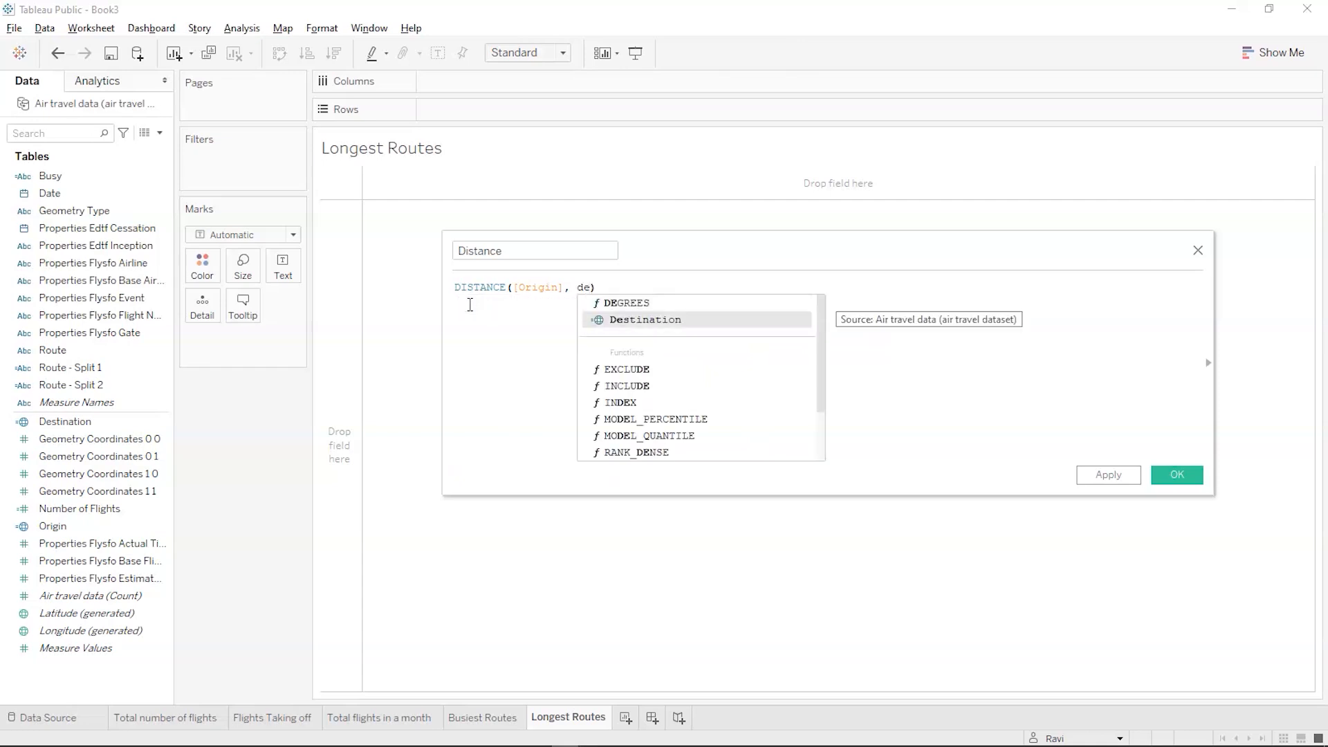
pyautogui.press('Return')
pyautogui.write(', ')
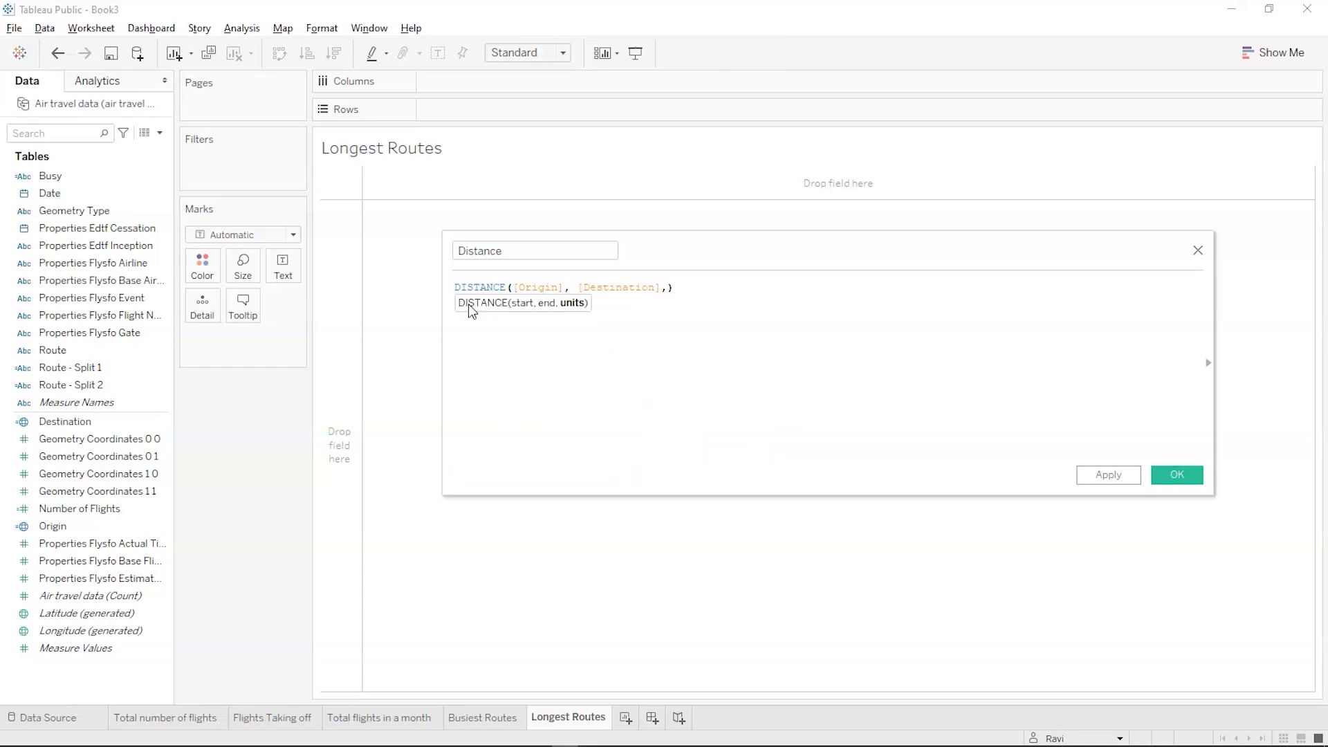
pyautogui.write("'Km'")
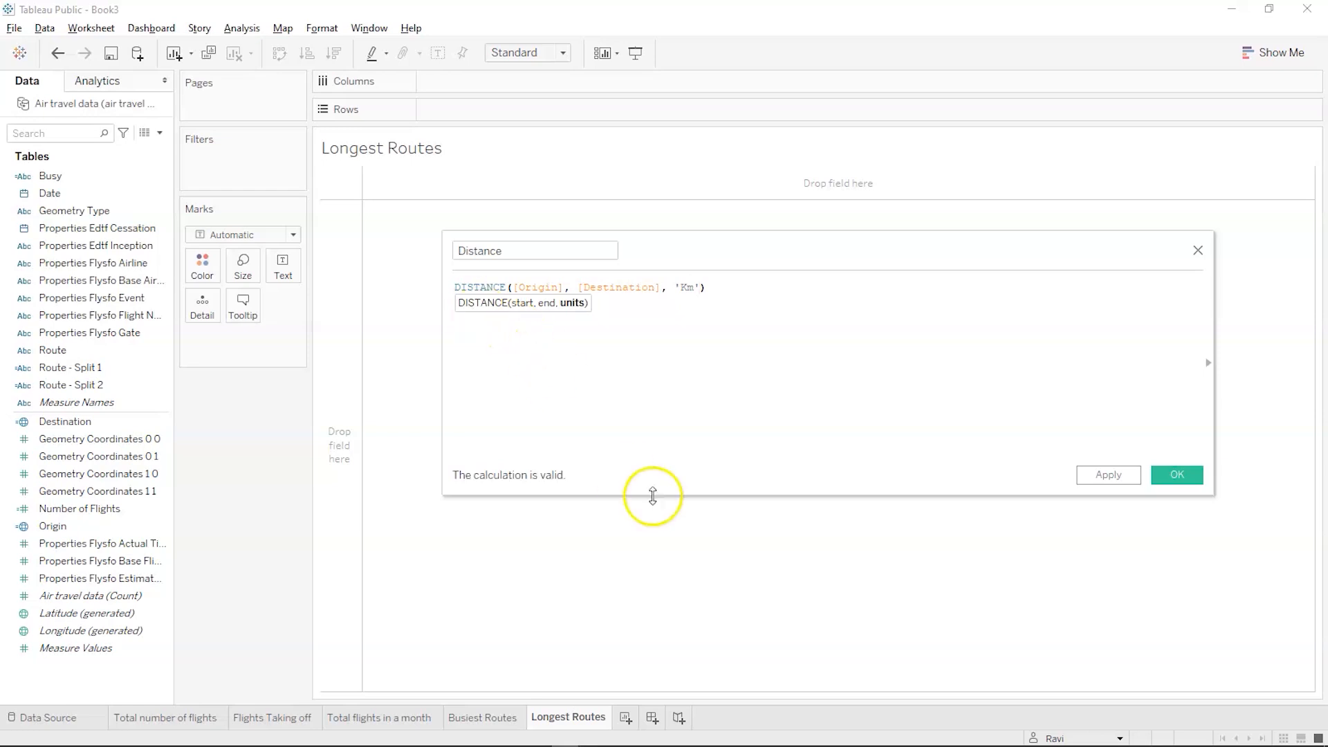
pyautogui.click(1118, 475)
pyautogui.click(1158, 474)
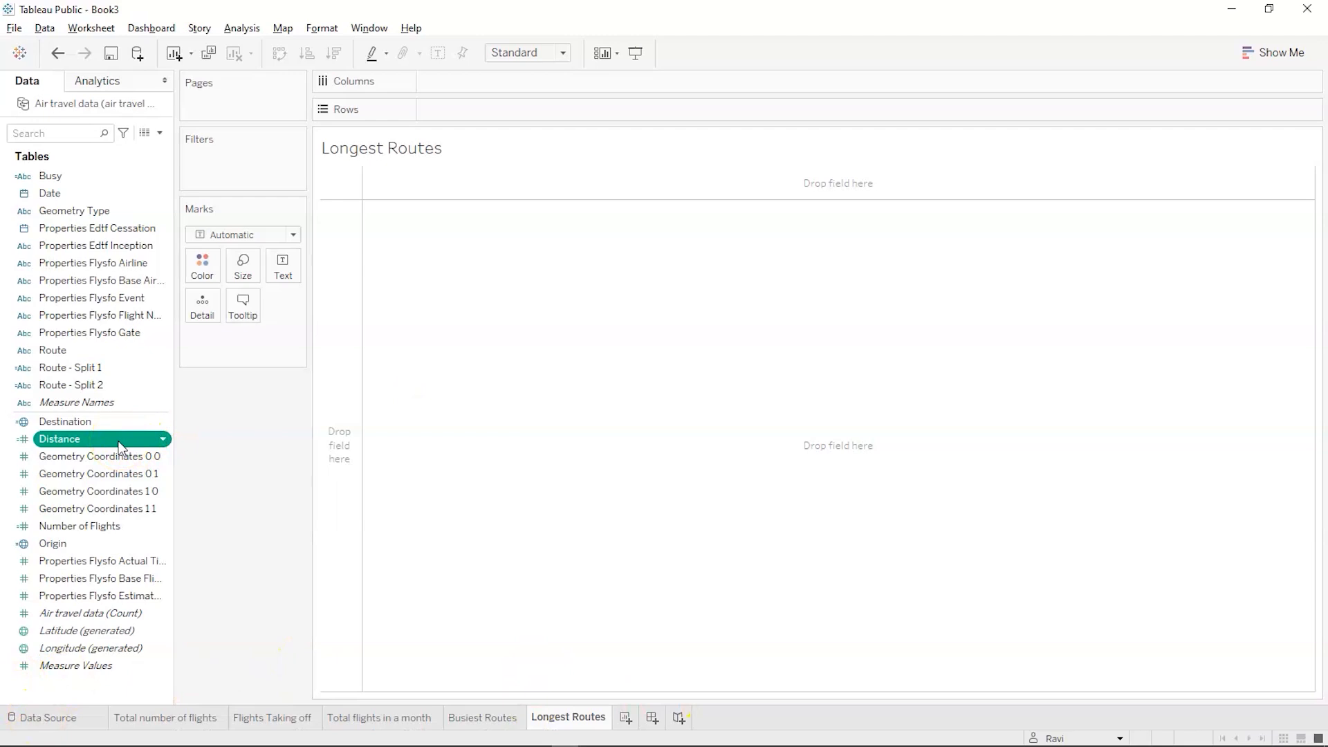
# Build a bar chart with Busy on columns and the sum of Distance on rows
pyautogui.moveTo(87, 176)
pyautogui.mouseDown()
pyautogui.moveTo(254, 125)
pyautogui.moveTo(520, 91)
pyautogui.mouseUp()
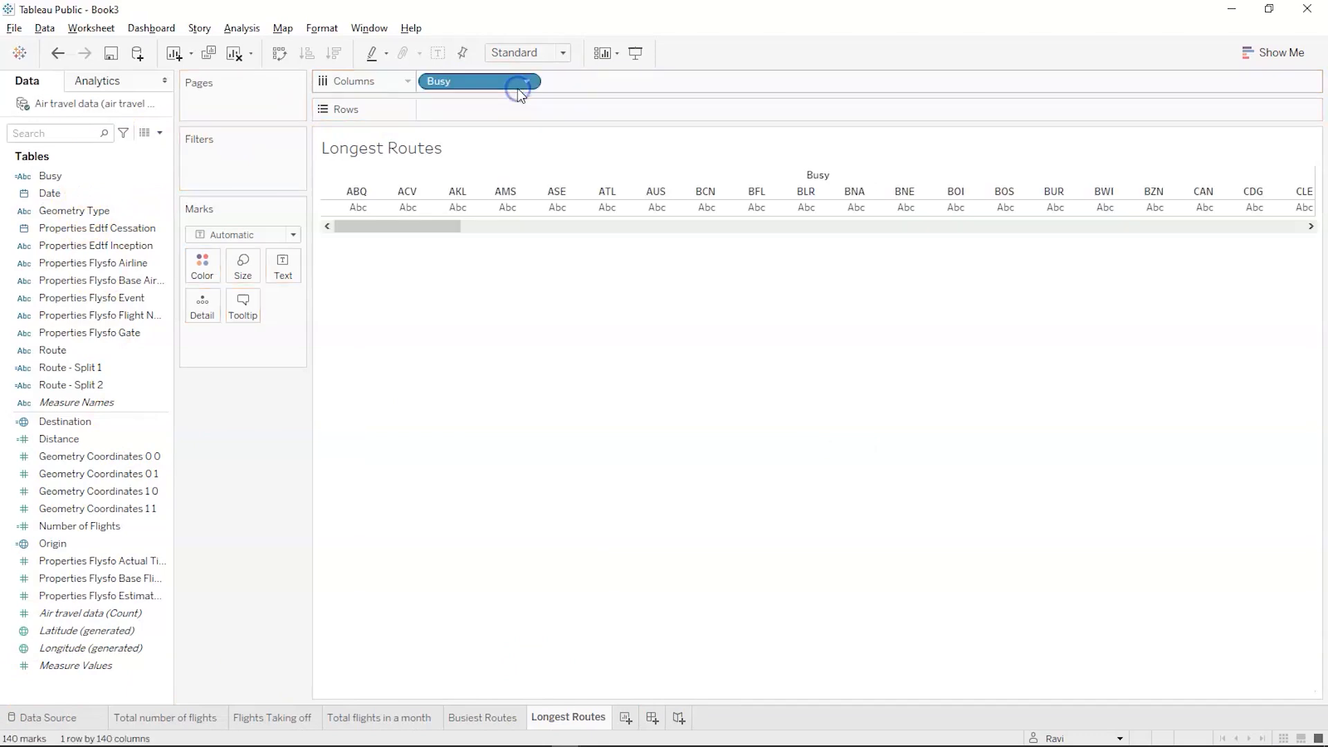
pyautogui.click(78, 432)
pyautogui.moveTo(77, 429)
pyautogui.mouseDown()
pyautogui.moveTo(549, 80)
pyautogui.moveTo(474, 112)
pyautogui.mouseUp()
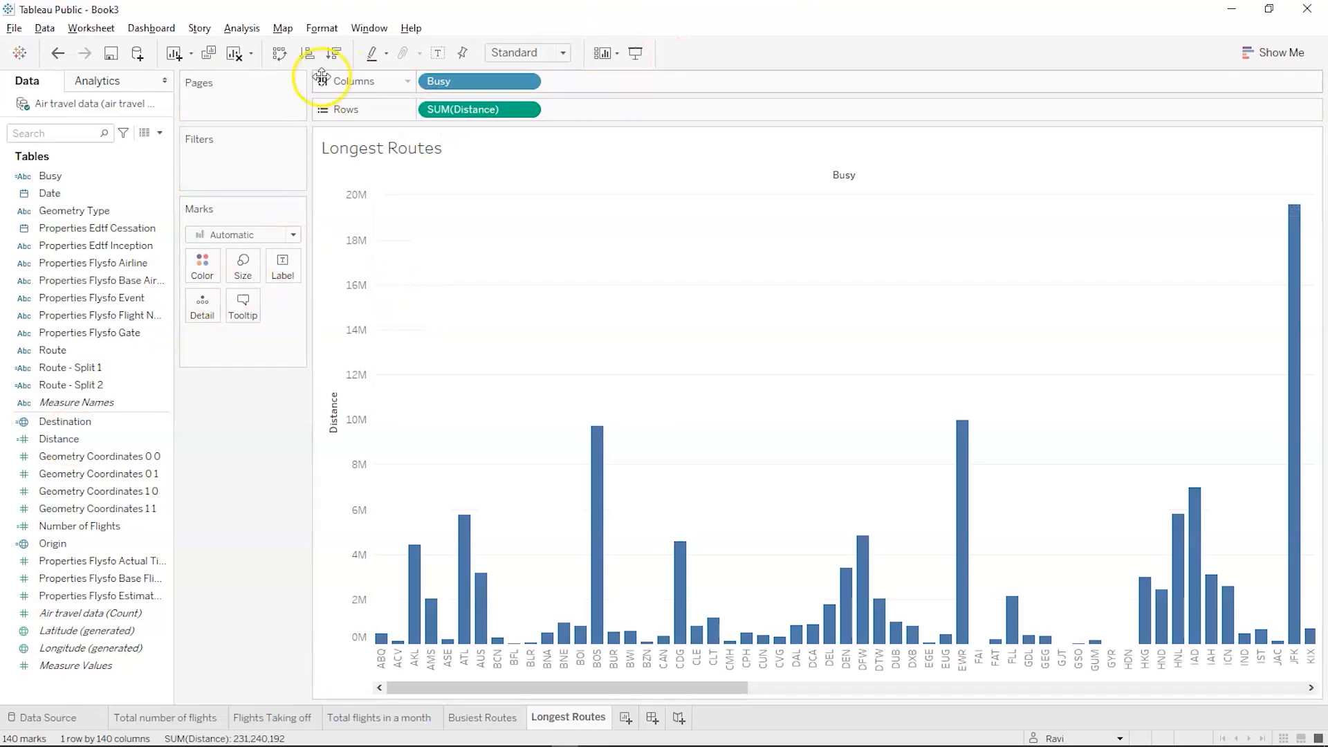
# Swap the chart's rows and columns and sort the Busy bars in descending order of Distance
pyautogui.click(279, 61)
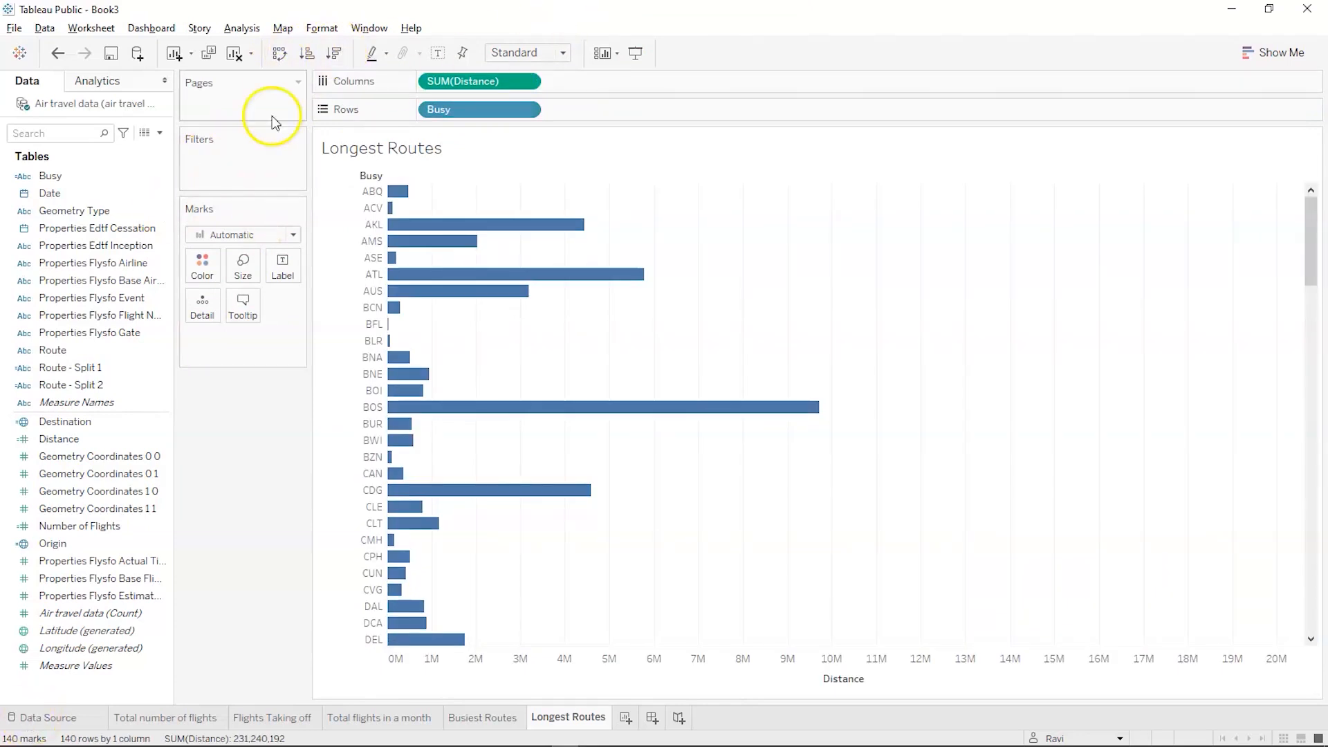
pyautogui.click(332, 59)
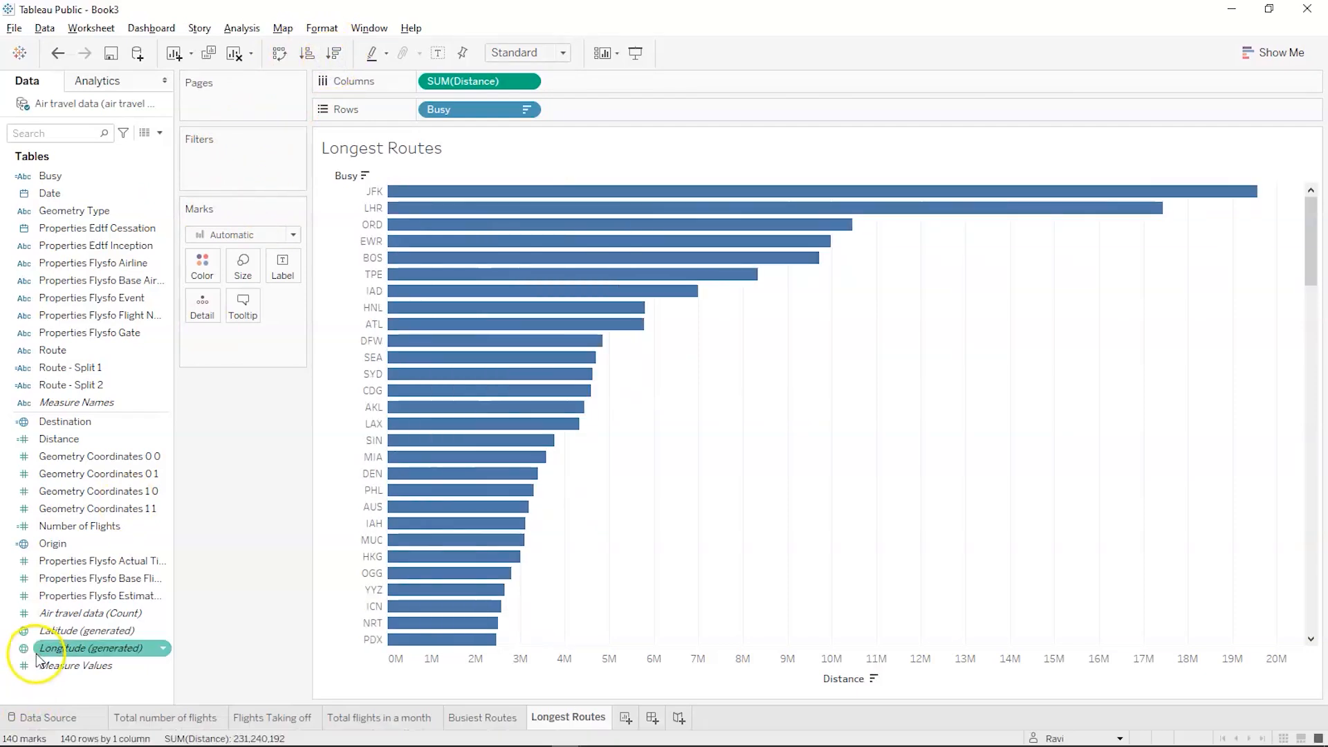
# Change the Distance aggregation on columns to Average and sort the Busy bars in descending order
pyautogui.moveTo(396, 199)
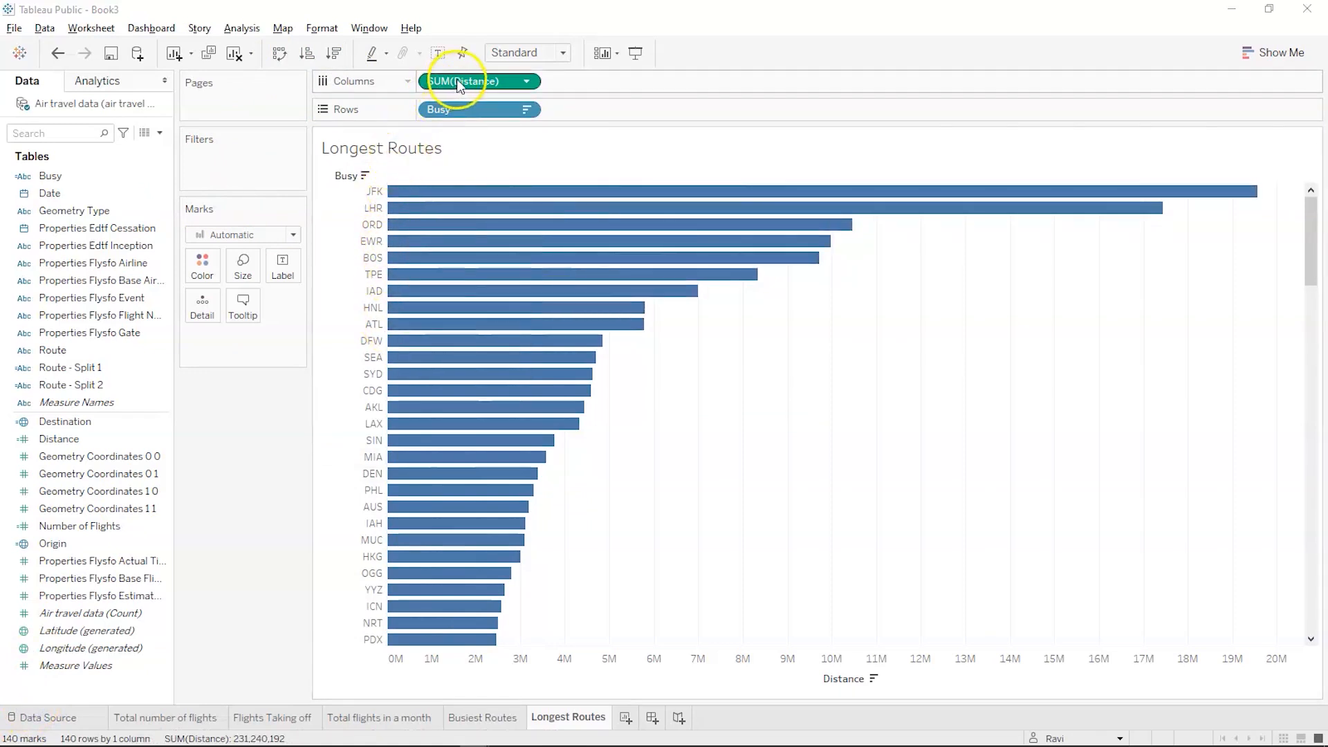
pyautogui.click(525, 82)
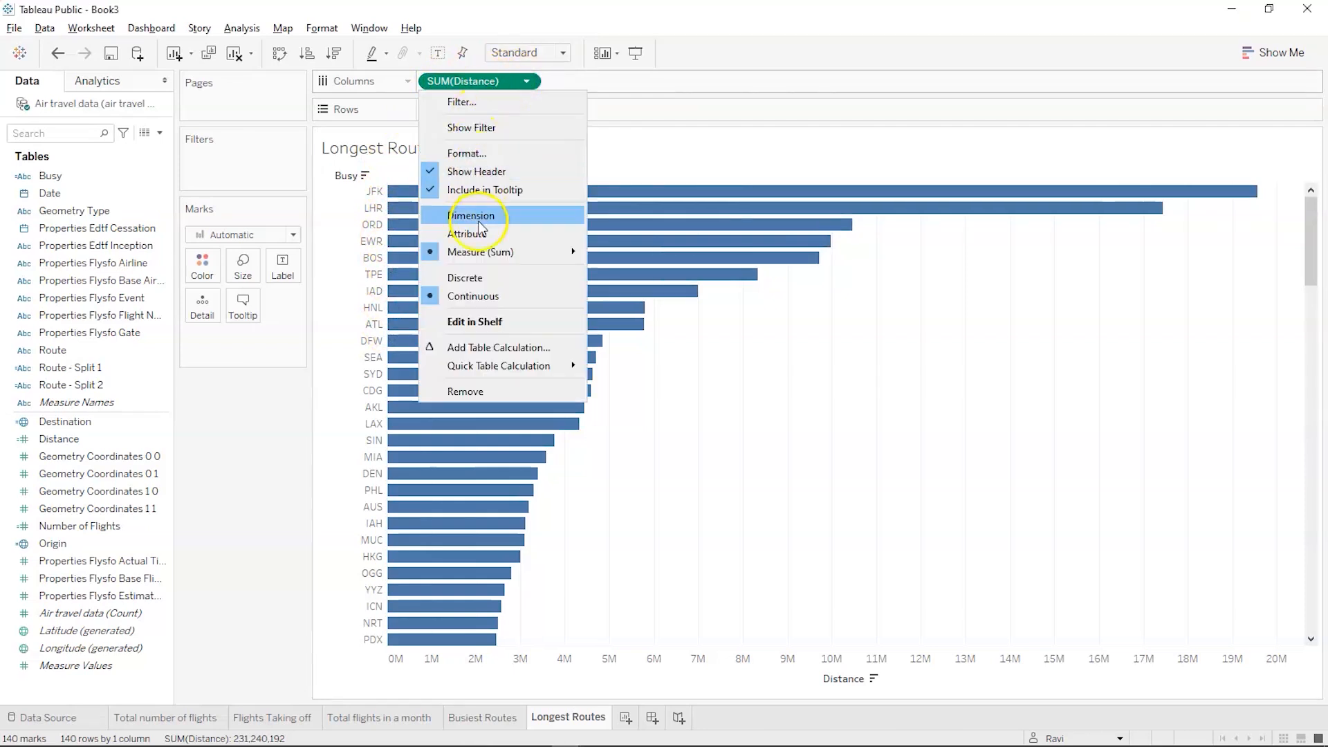
pyautogui.moveTo(475, 252)
pyautogui.click(623, 275)
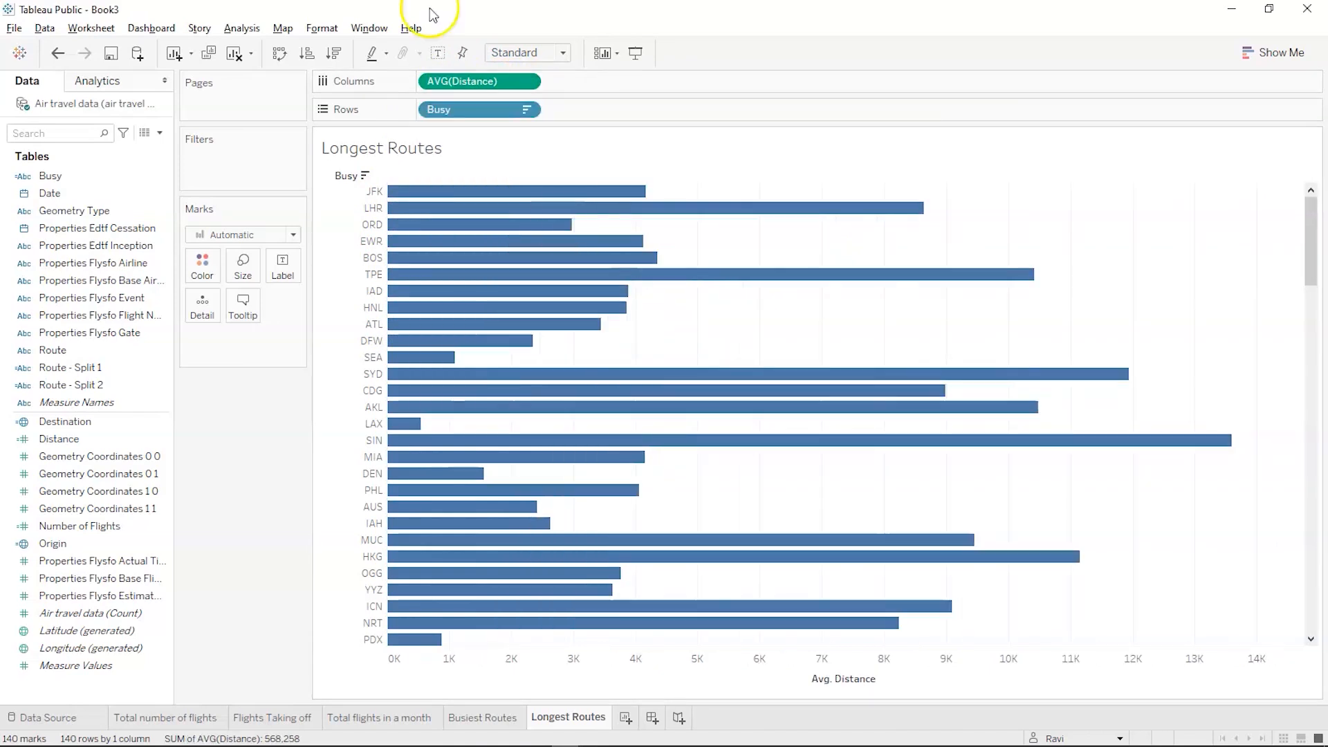
pyautogui.click(334, 58)
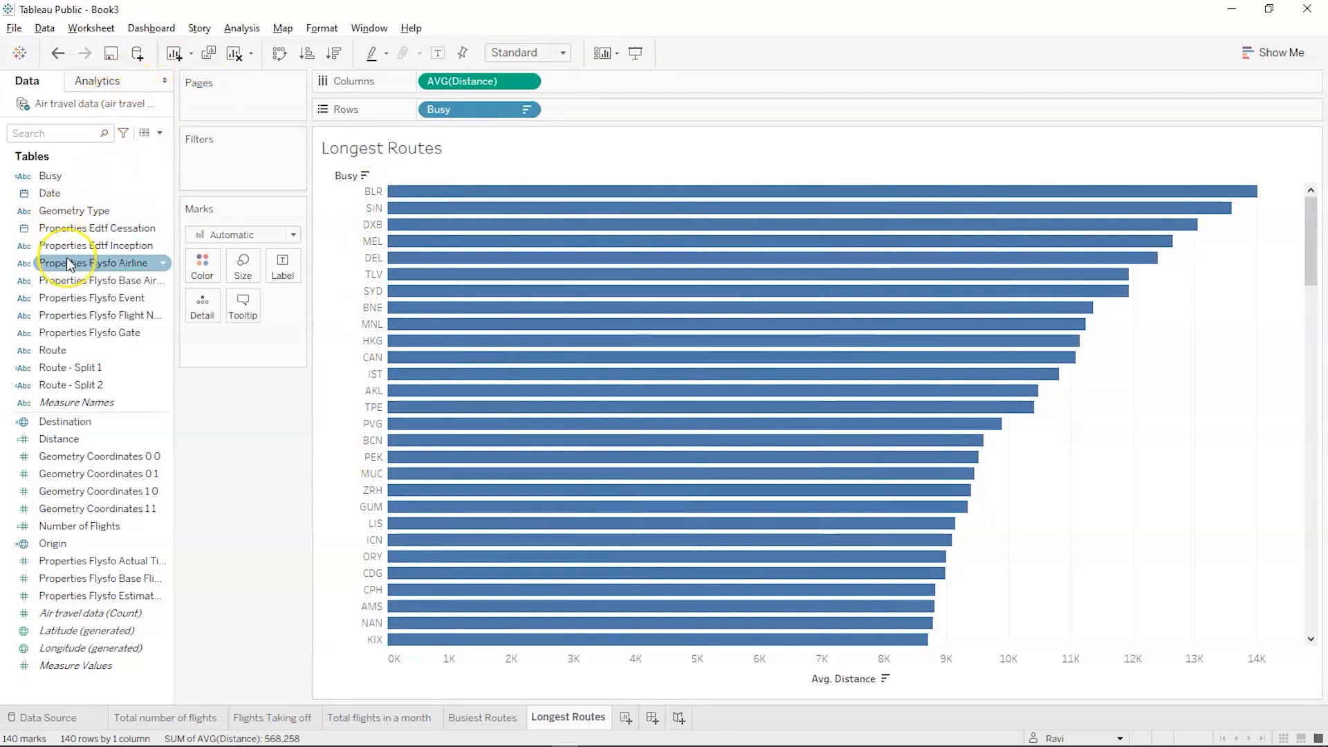
# Filter Busy to the top 10 by average Distance
pyautogui.click(48, 177)
pyautogui.moveTo(49, 177); pyautogui.dragTo(196, 148)
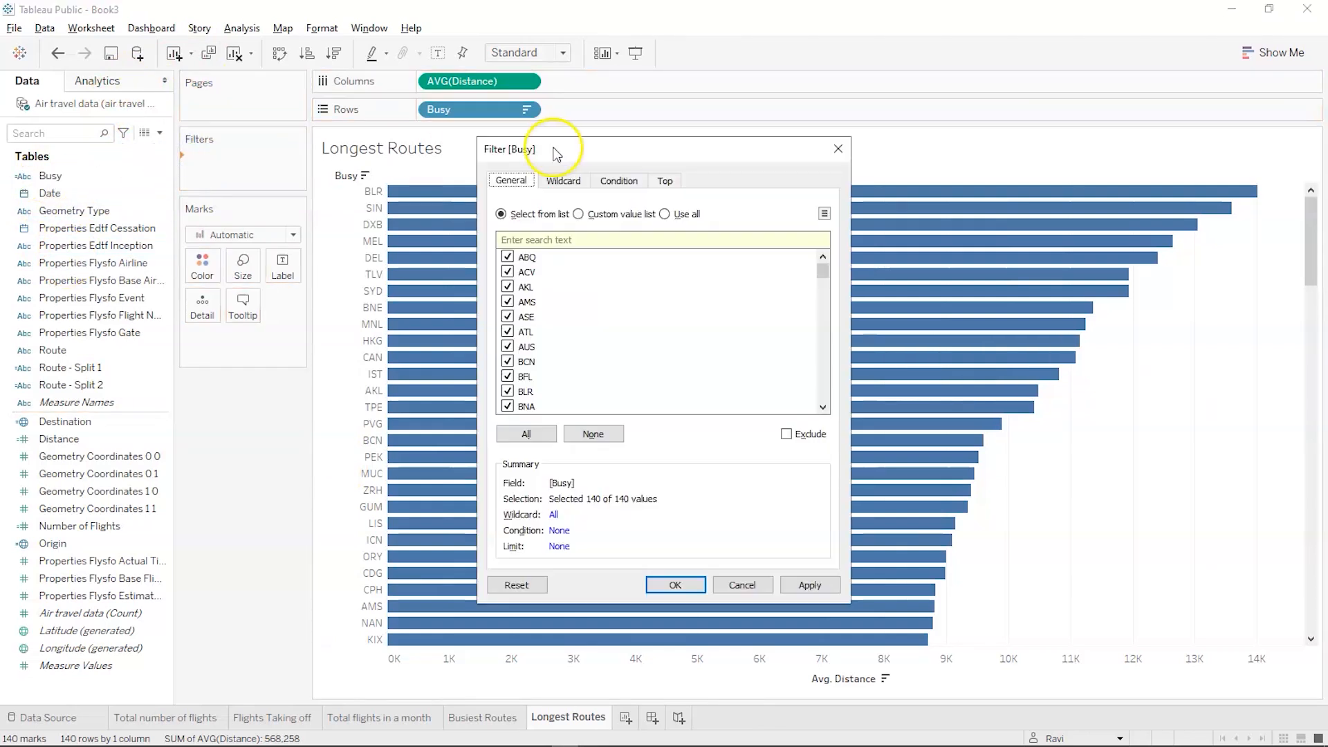
pyautogui.click(665, 181)
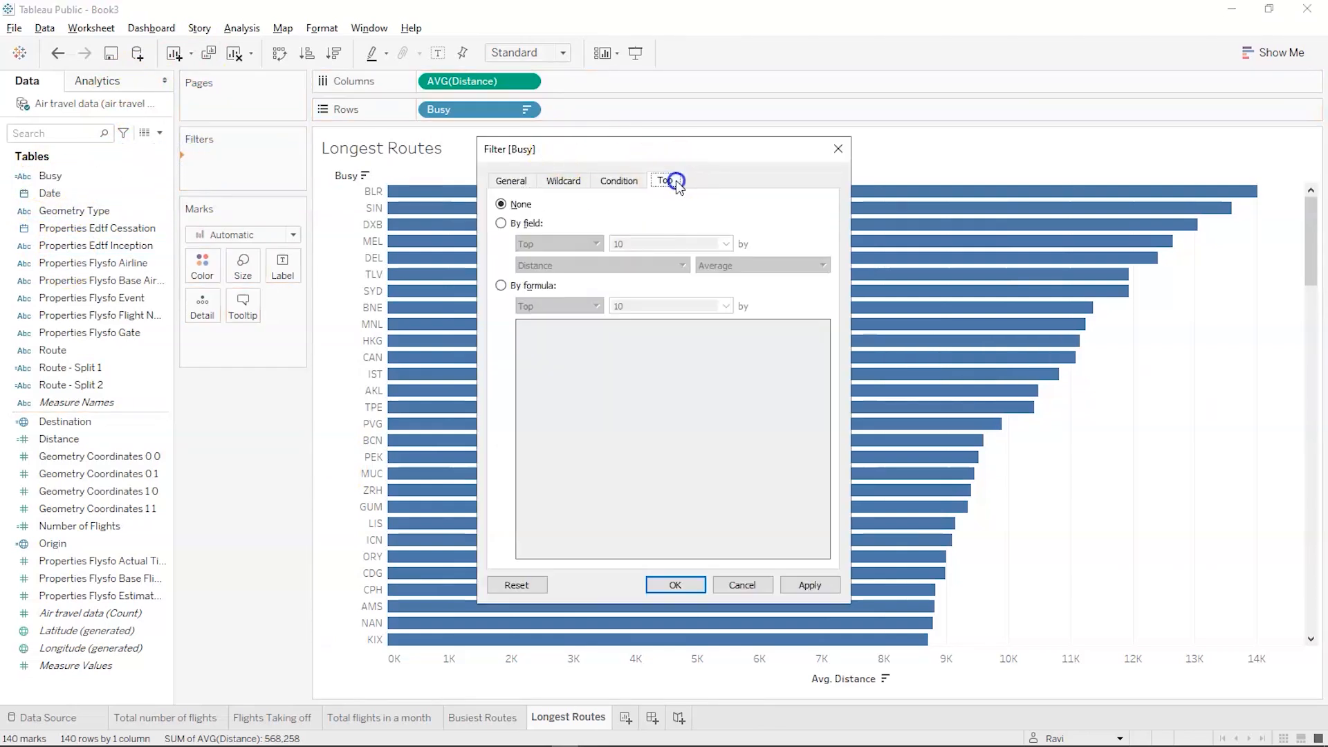
pyautogui.click(504, 225)
pyautogui.click(805, 587)
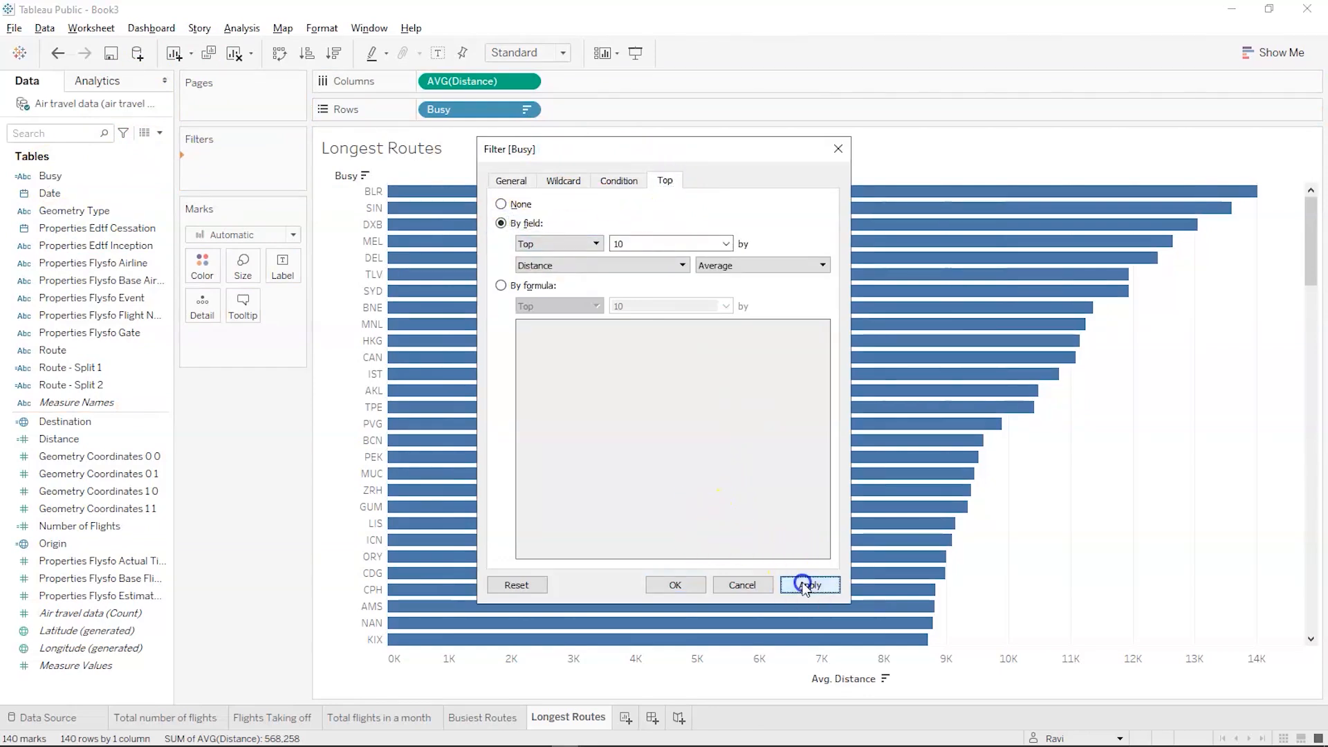
pyautogui.click(675, 584)
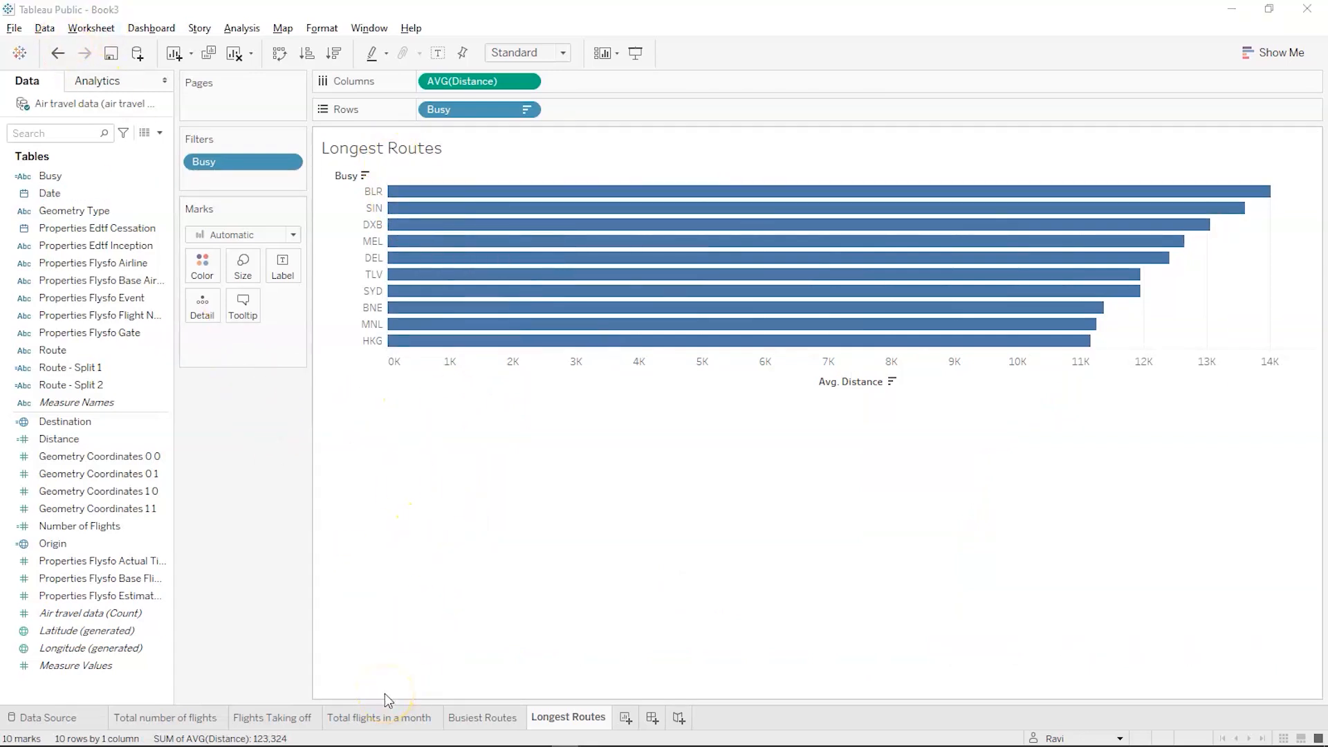
# Check the next question on the slide, then add a new worksheet and name it Map flights from SFO
pyautogui.hotkey('alt', 'Tab')
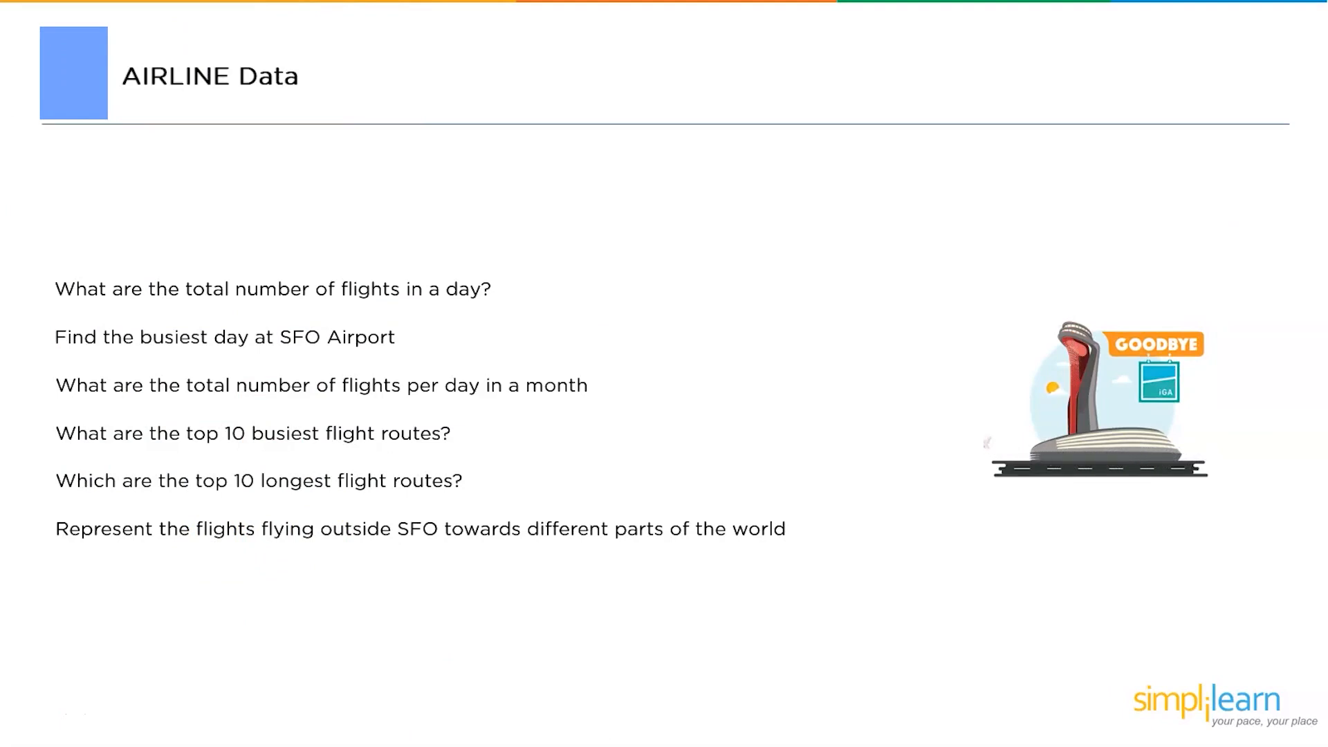
pyautogui.hotkey('alt', 'Tab')
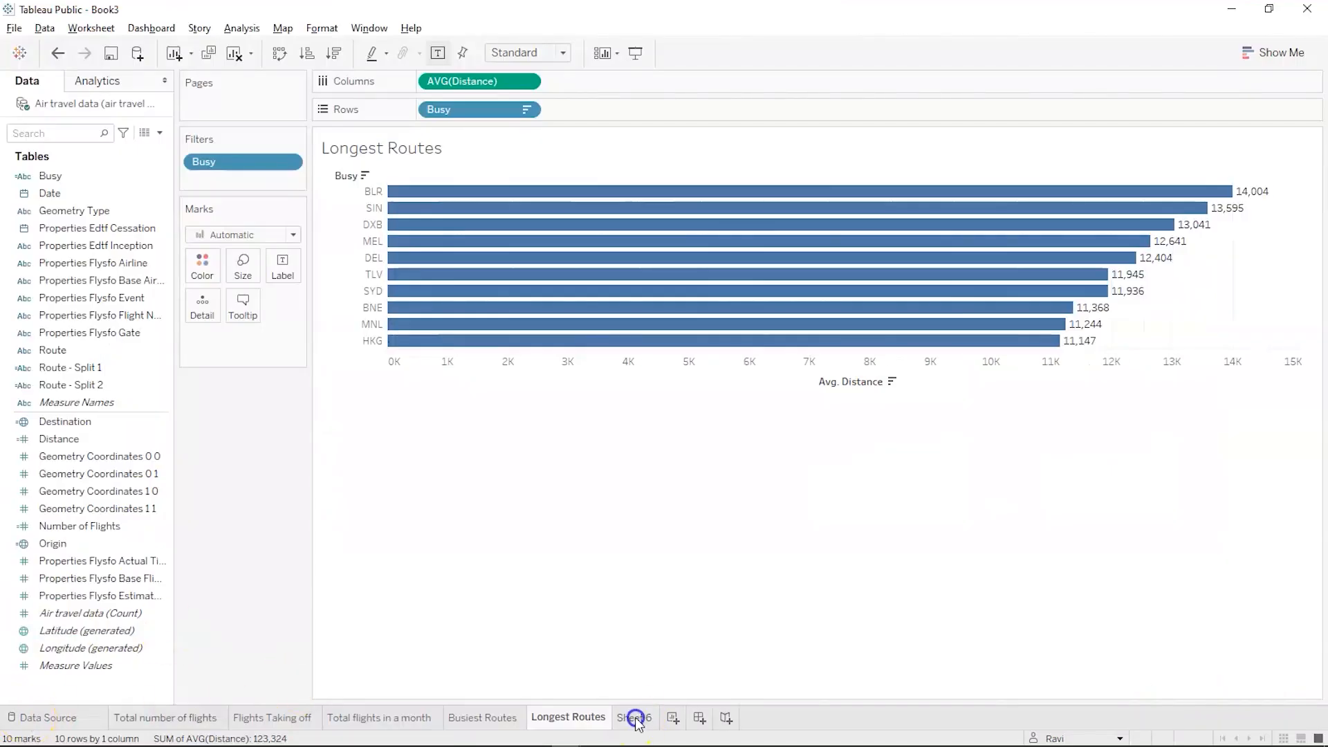
pyautogui.doubleClick(635, 719)
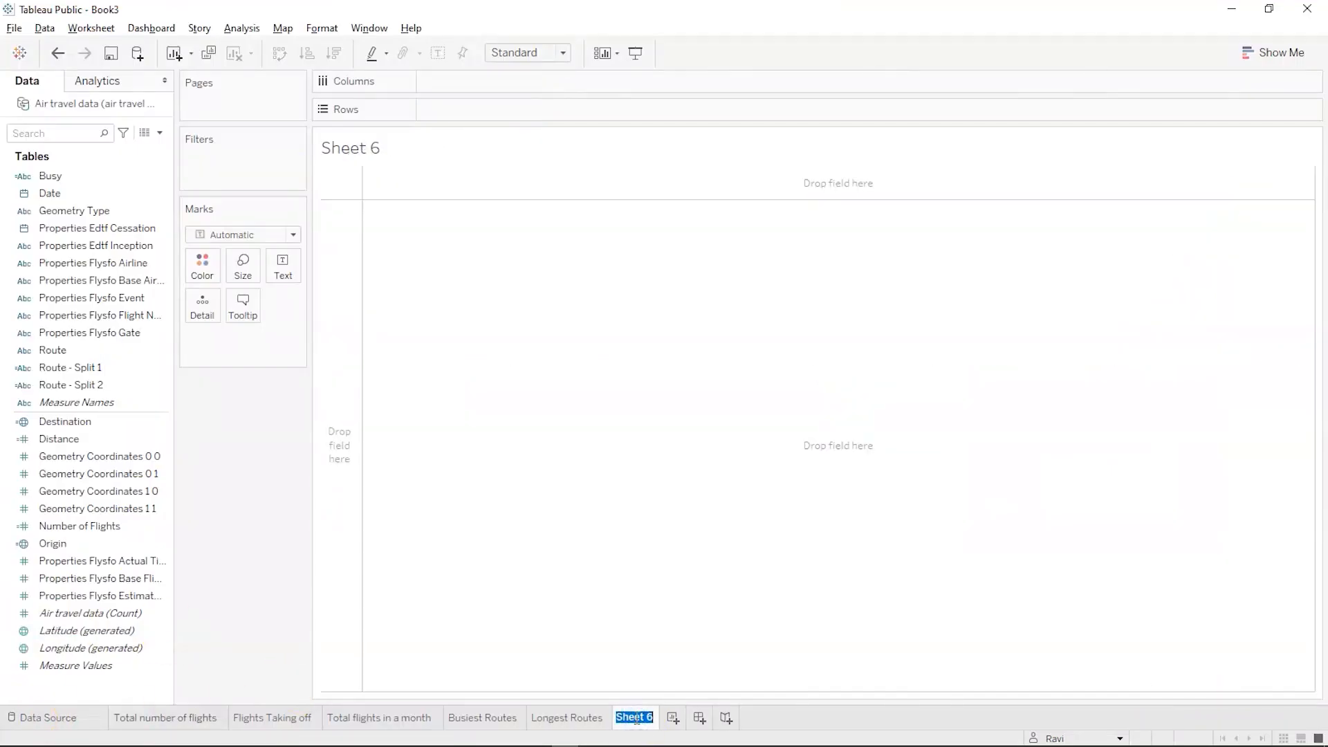
pyautogui.write('MAp flight')
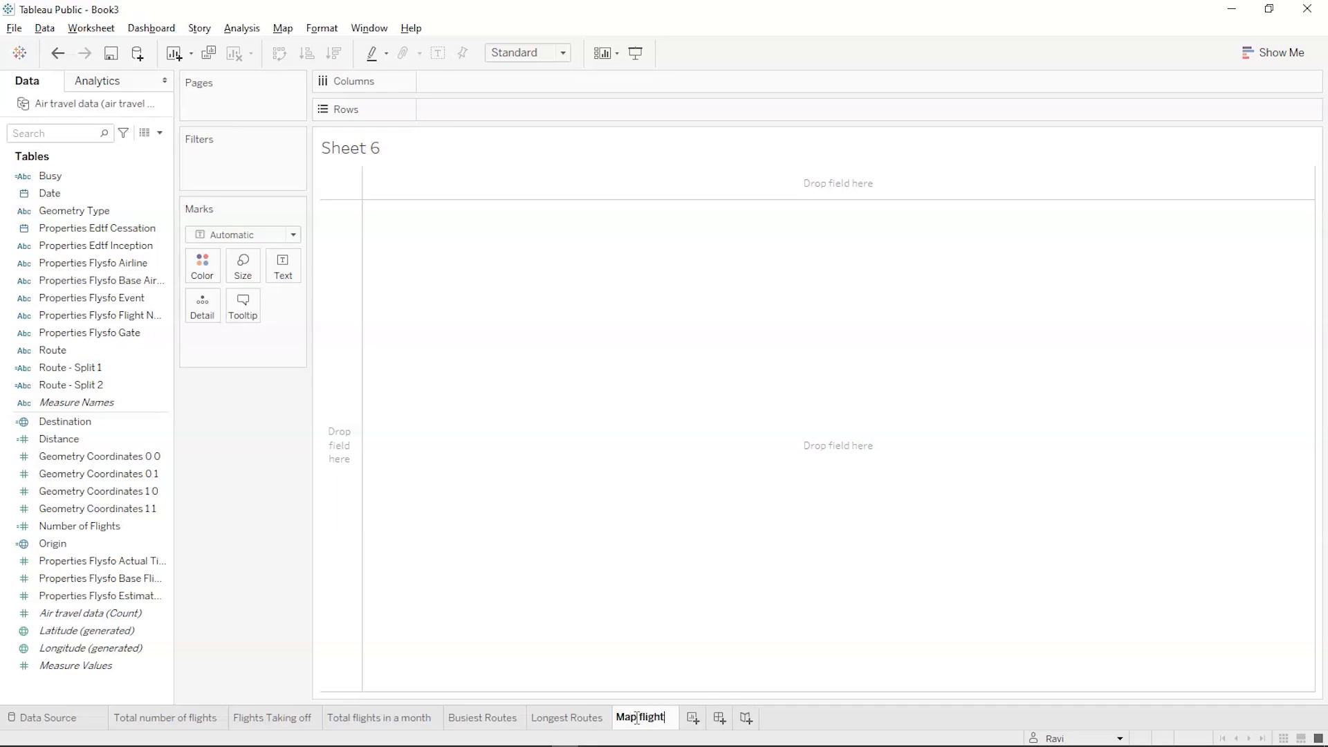
pyautogui.write('s from SFO')
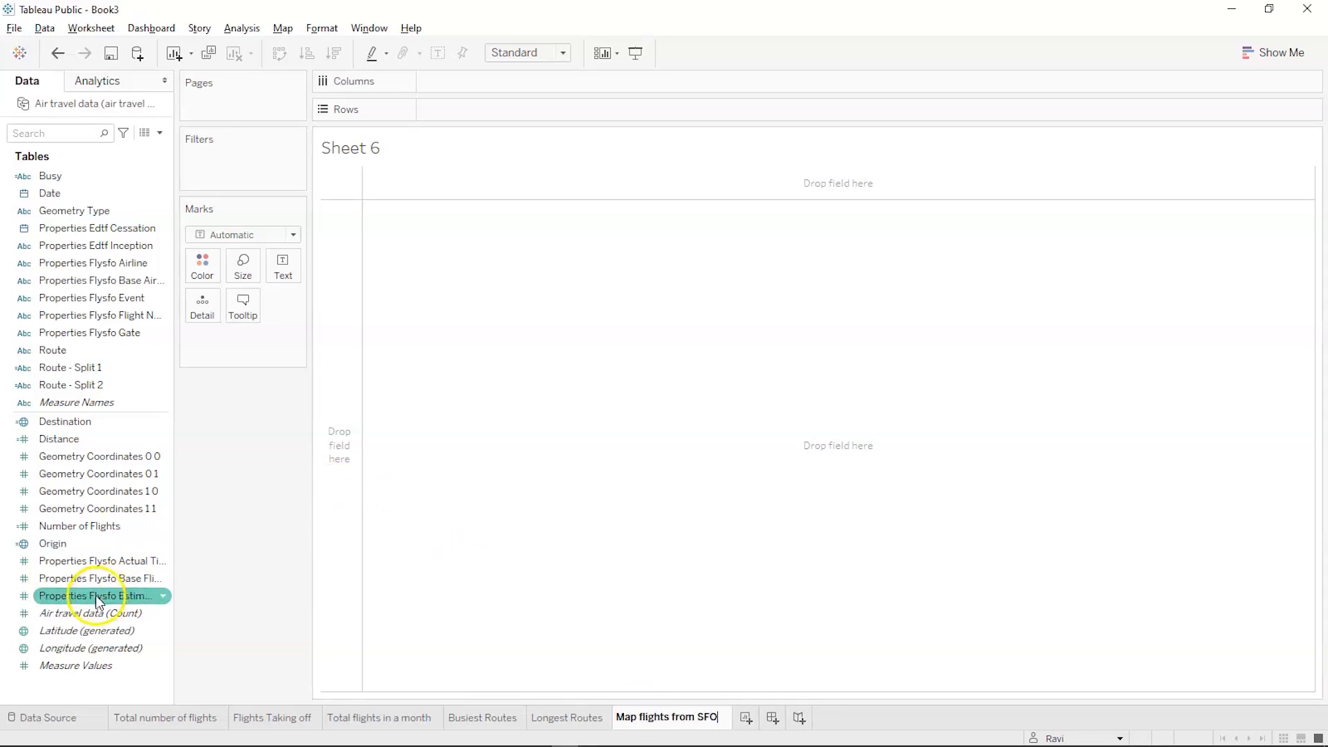
# Build a symbol map from the generated latitude and longitude and set its mark type to Map
pyautogui.click(88, 631)
pyautogui.keyDown('ctrl'); pyautogui.click(86, 649); pyautogui.keyUp('ctrl')
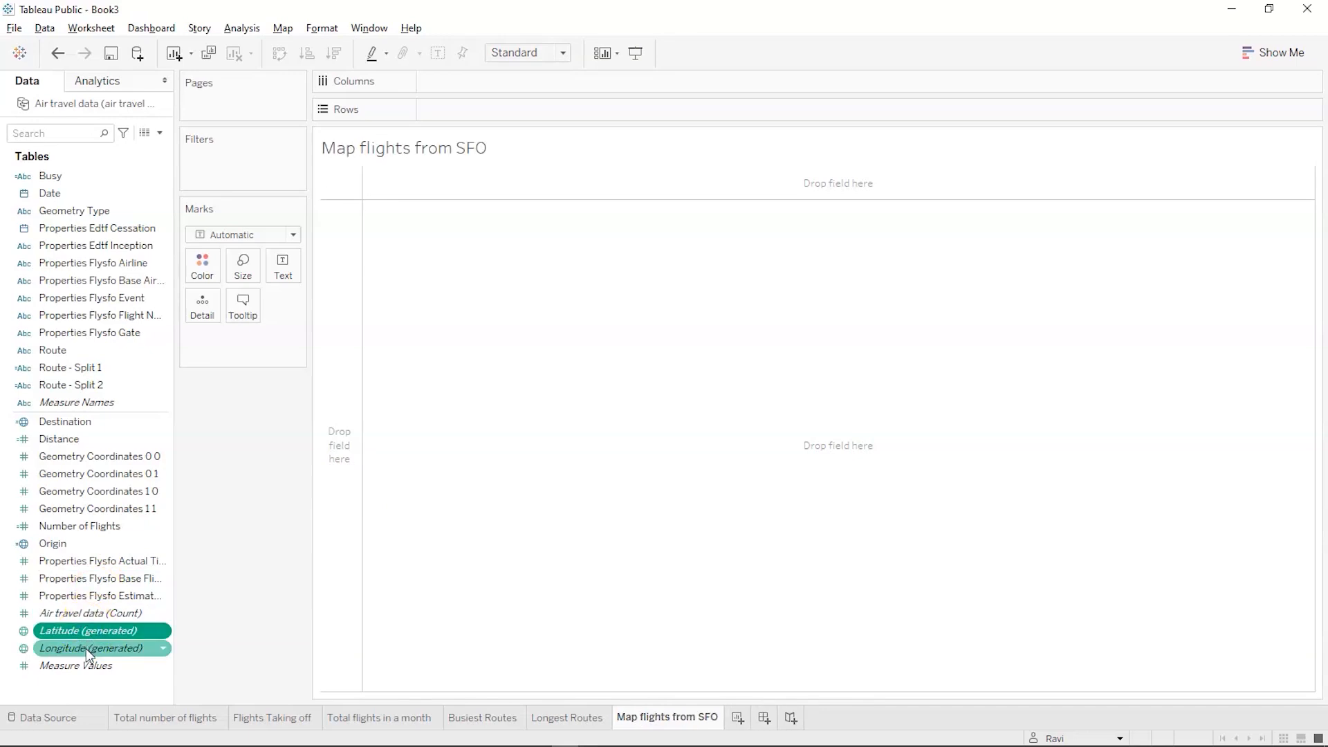
pyautogui.click(1275, 52)
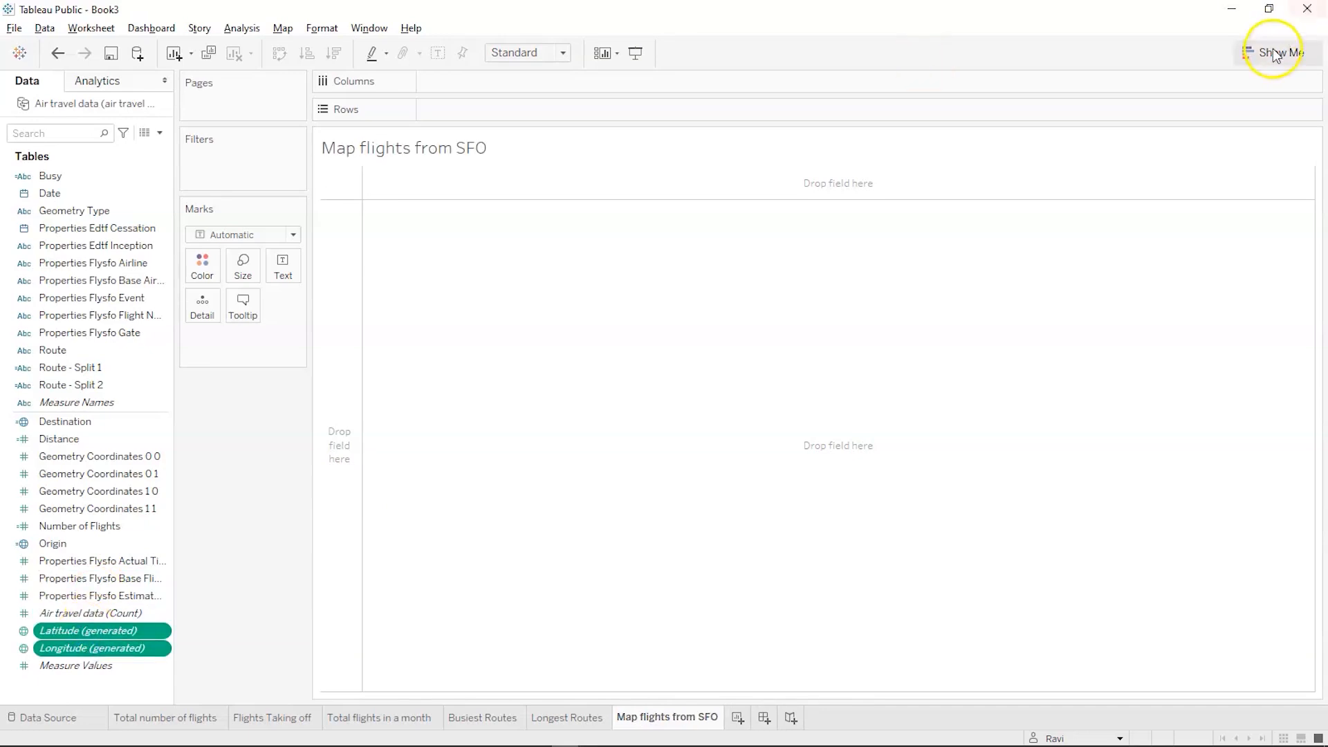
pyautogui.click(1195, 140)
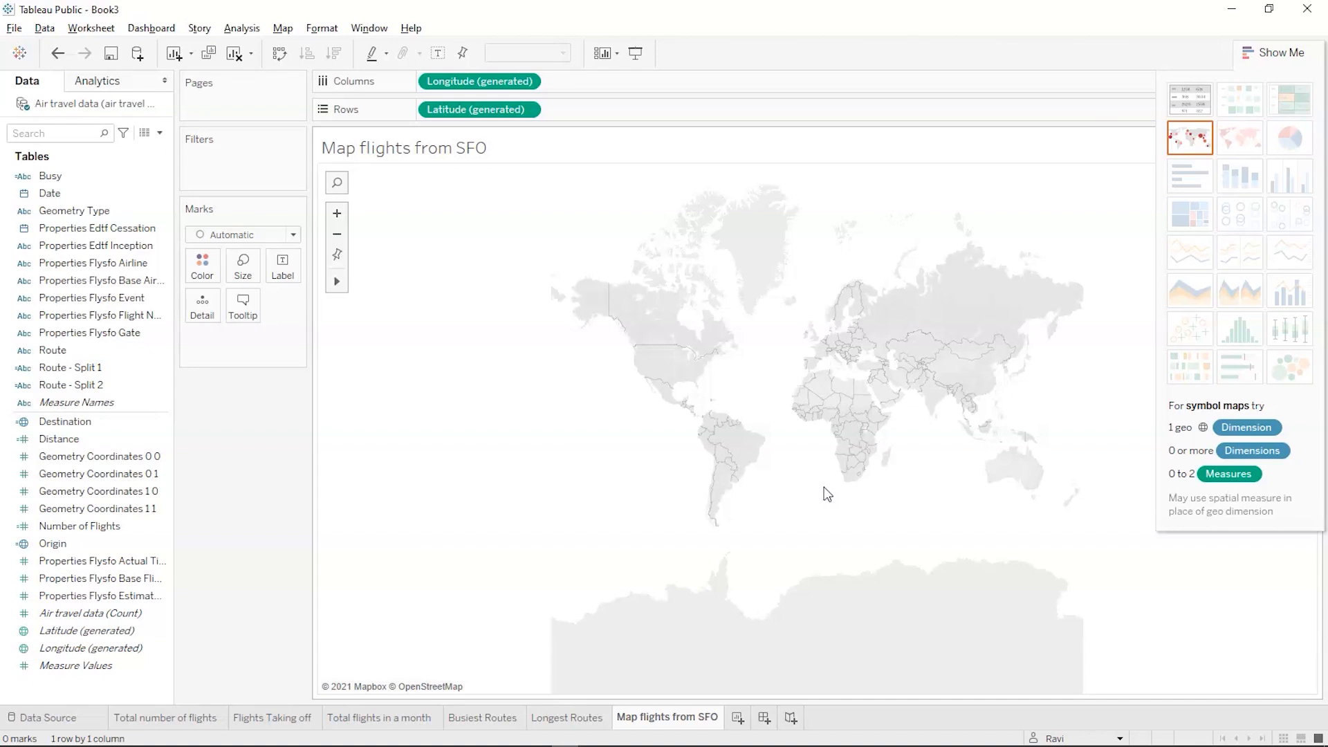
pyautogui.click(294, 234)
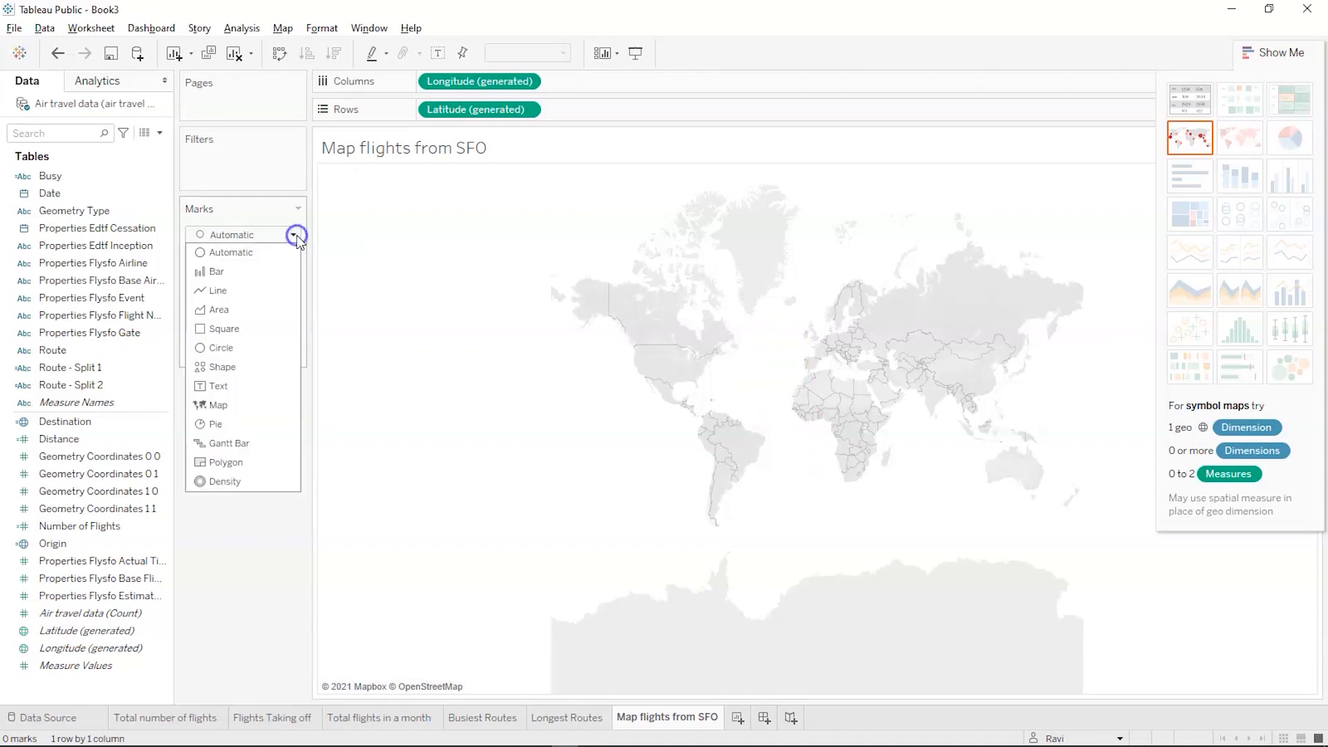
pyautogui.click(236, 397)
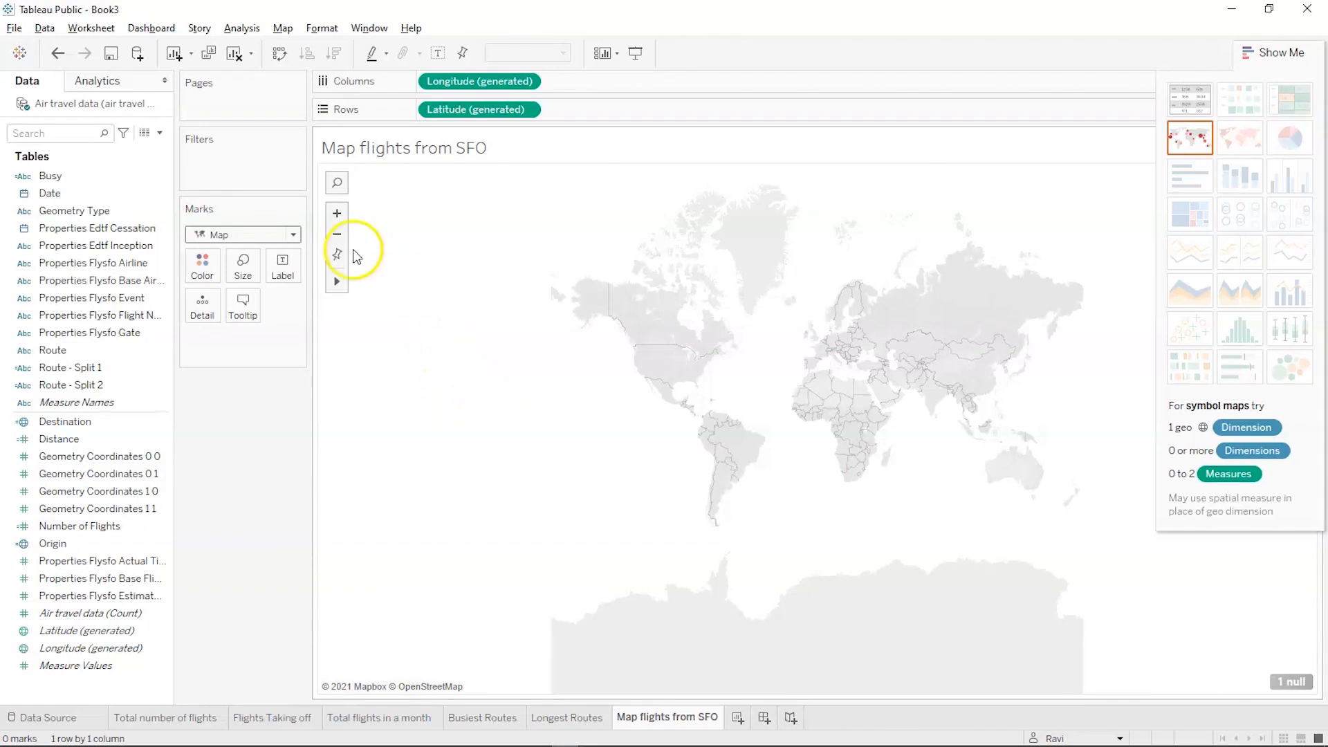
# Create a new calculated field and name it Flights LINE
pyautogui.click(159, 132)
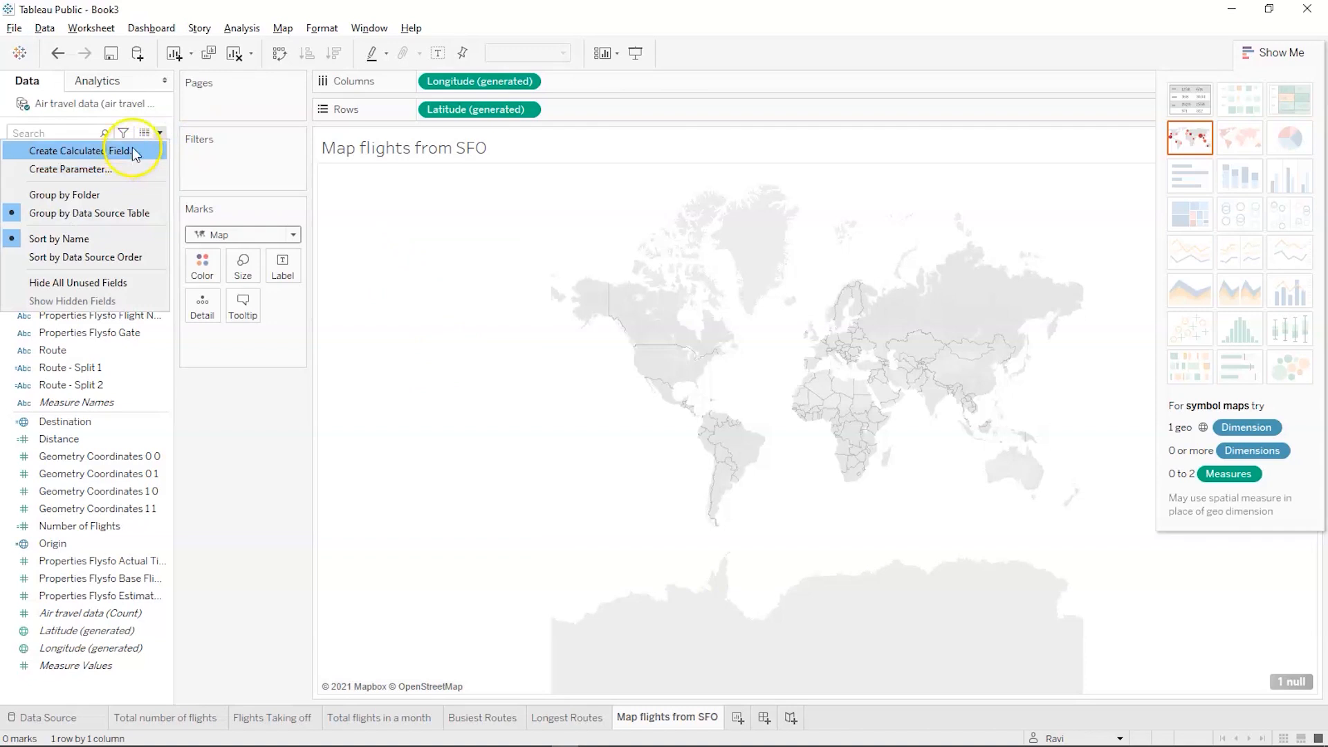
pyautogui.click(131, 150)
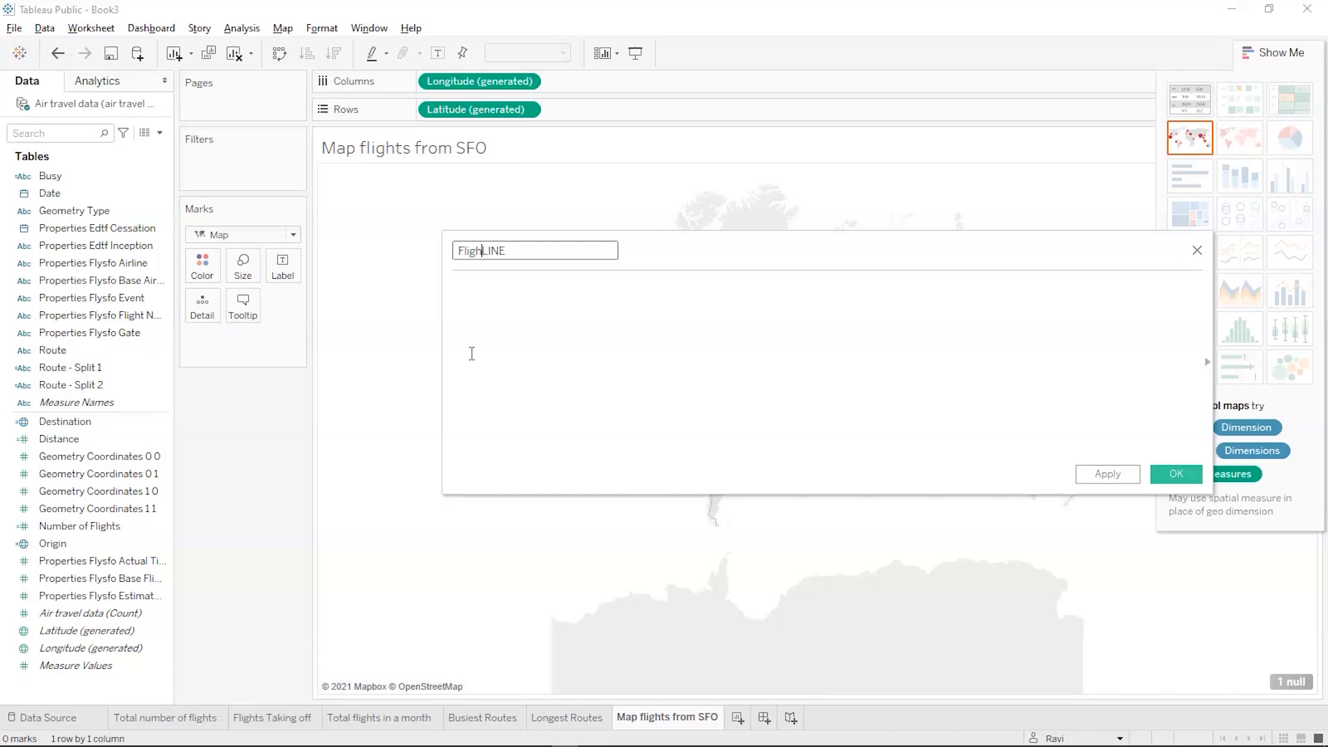
pyautogui.click(492, 354)
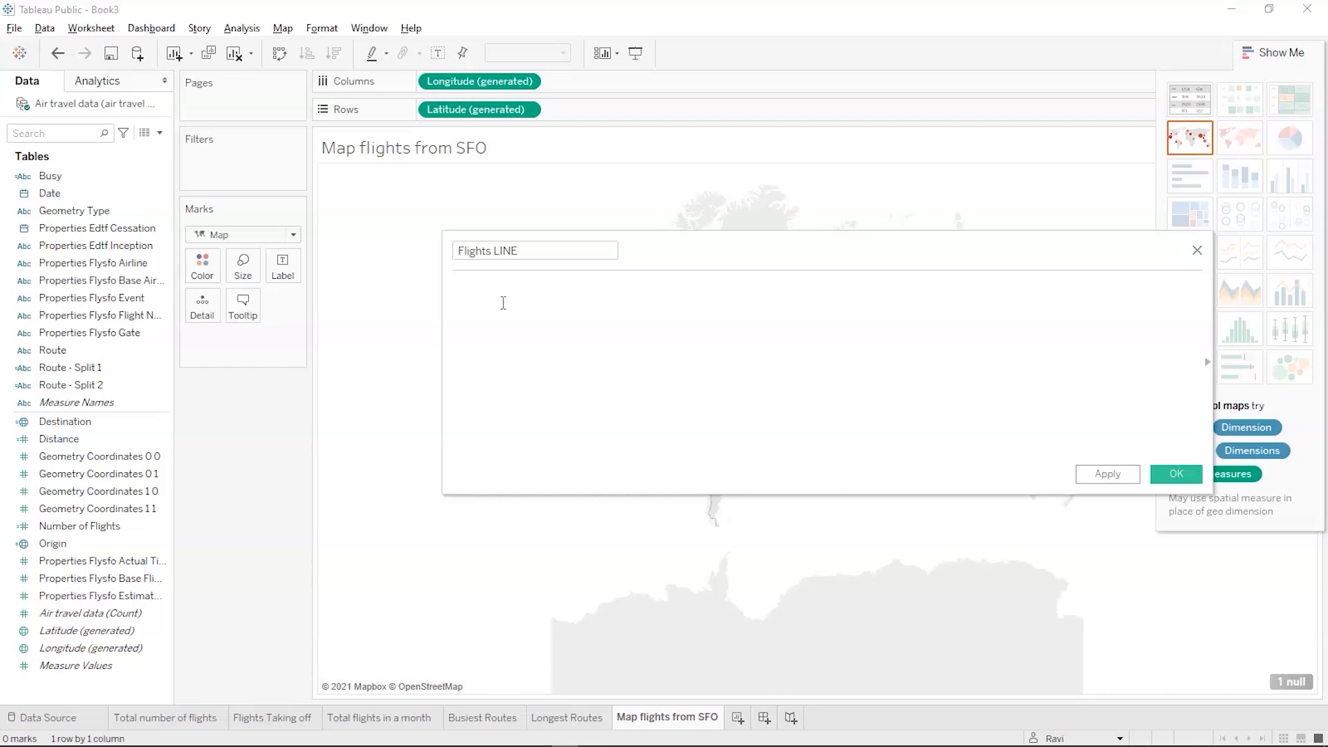
# Define the Flights LINE field as MAKELINE([Origin],[Destination]) and save it
pyautogui.write('mak')
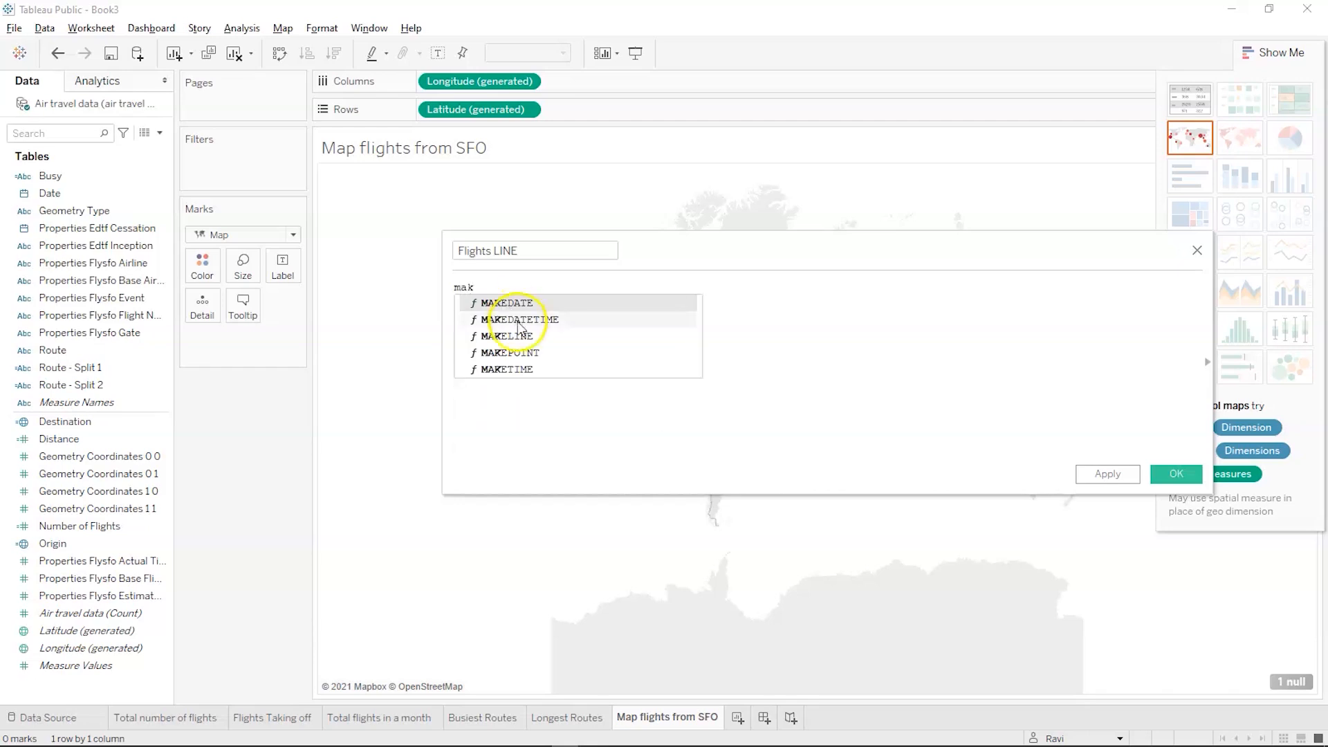
pyautogui.click(516, 336)
pyautogui.write('or')
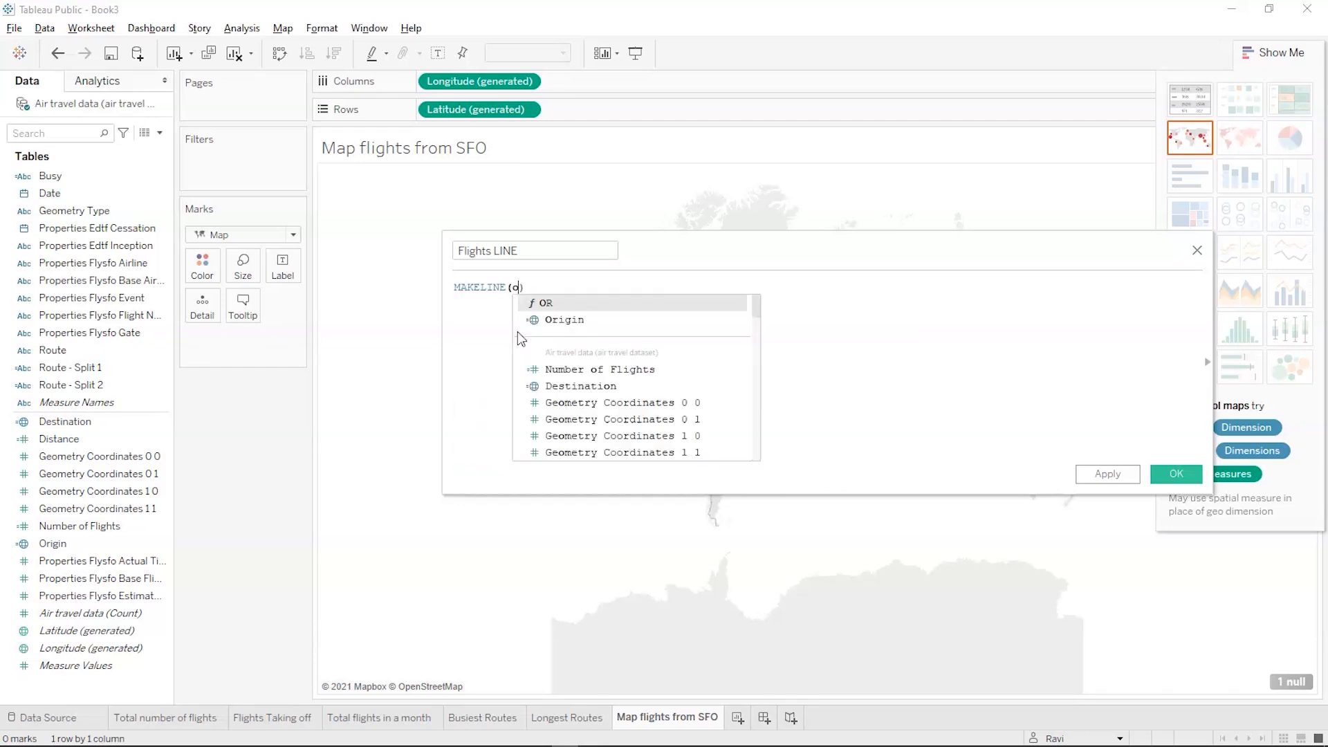
pyautogui.click(518, 328)
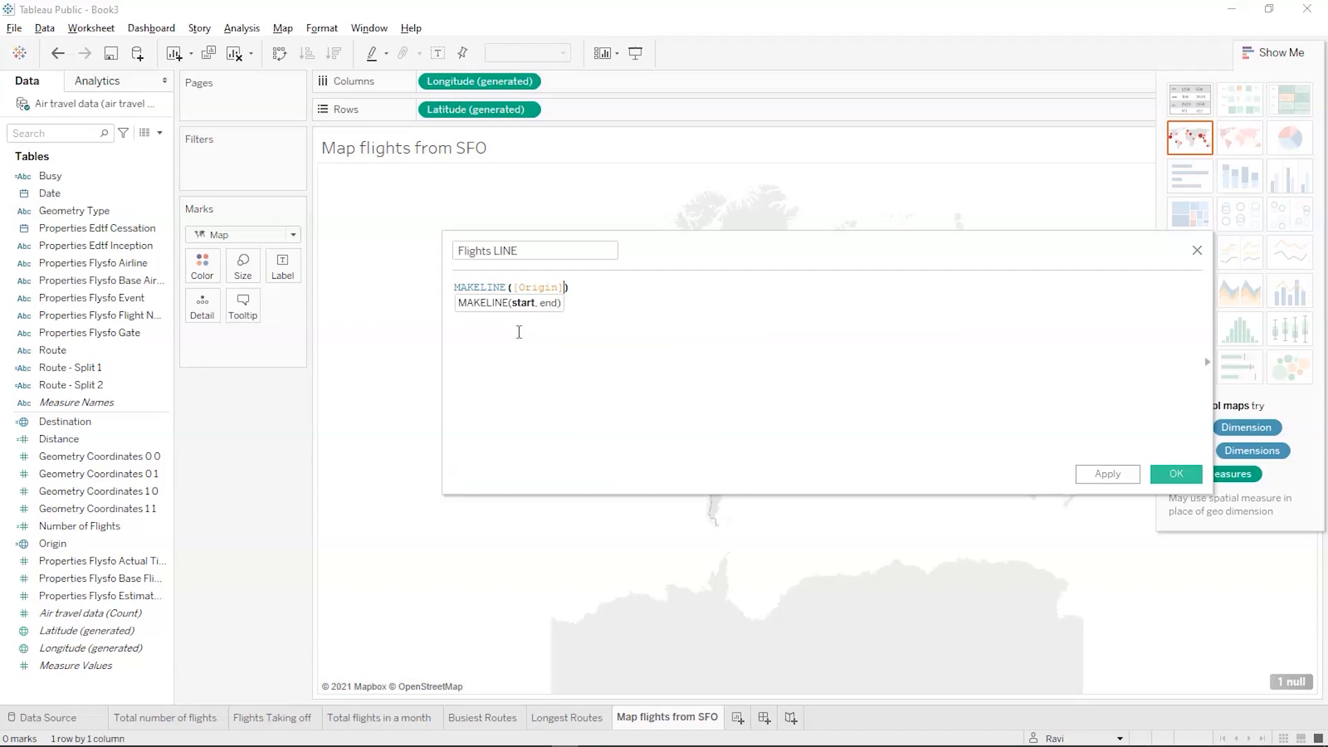
pyautogui.write(',des')
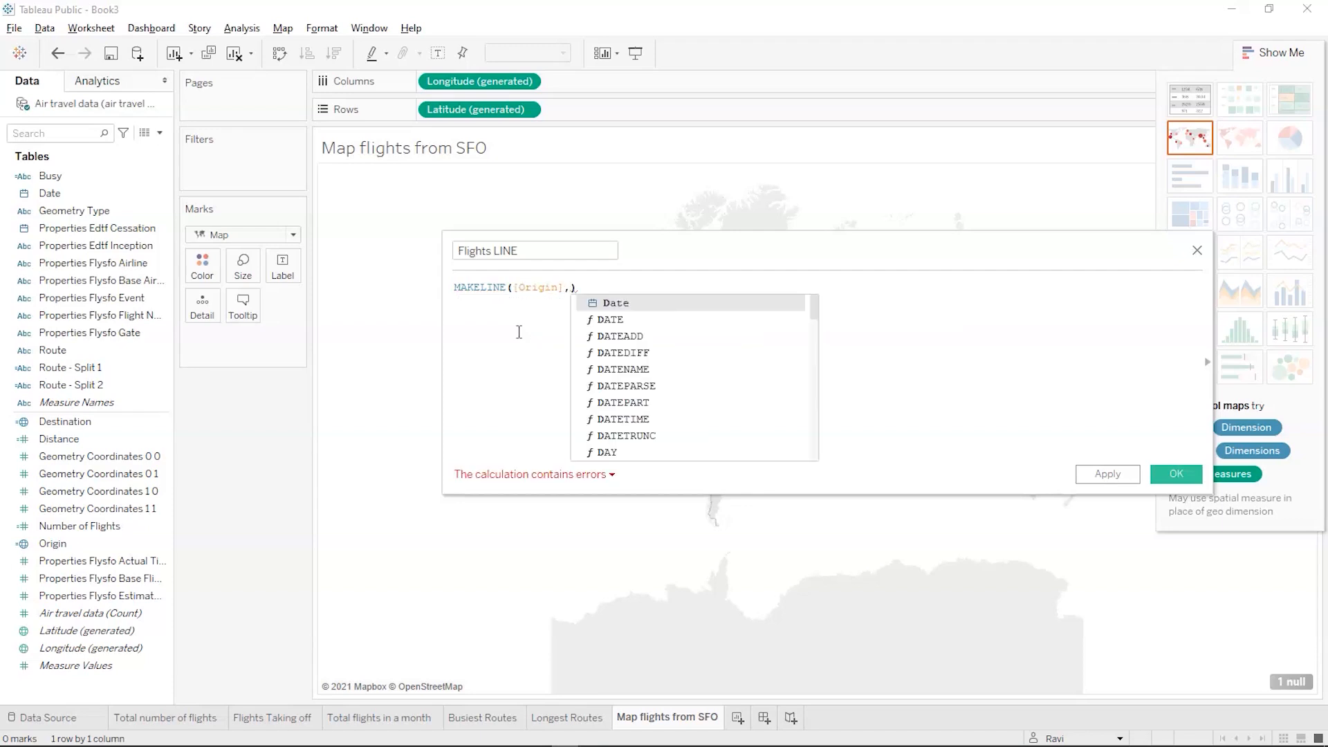
pyautogui.press('Return')
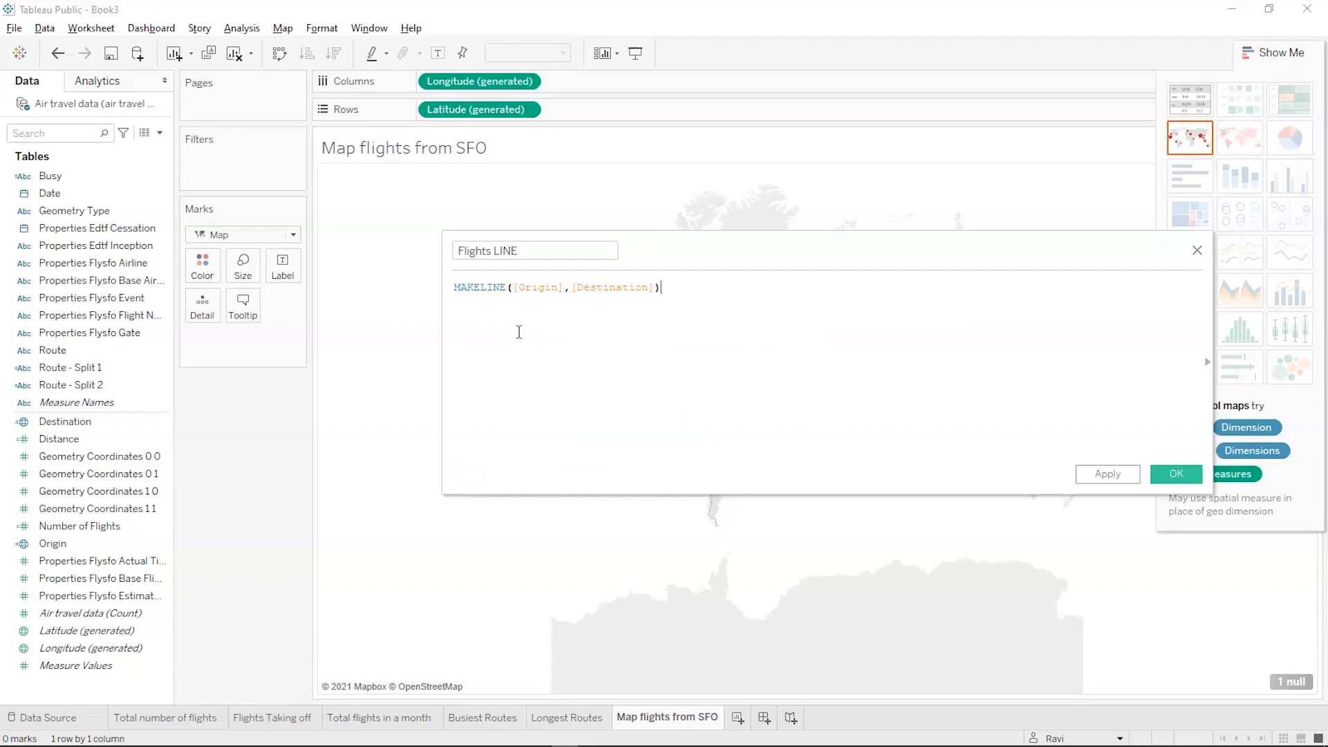
pyautogui.click(1169, 478)
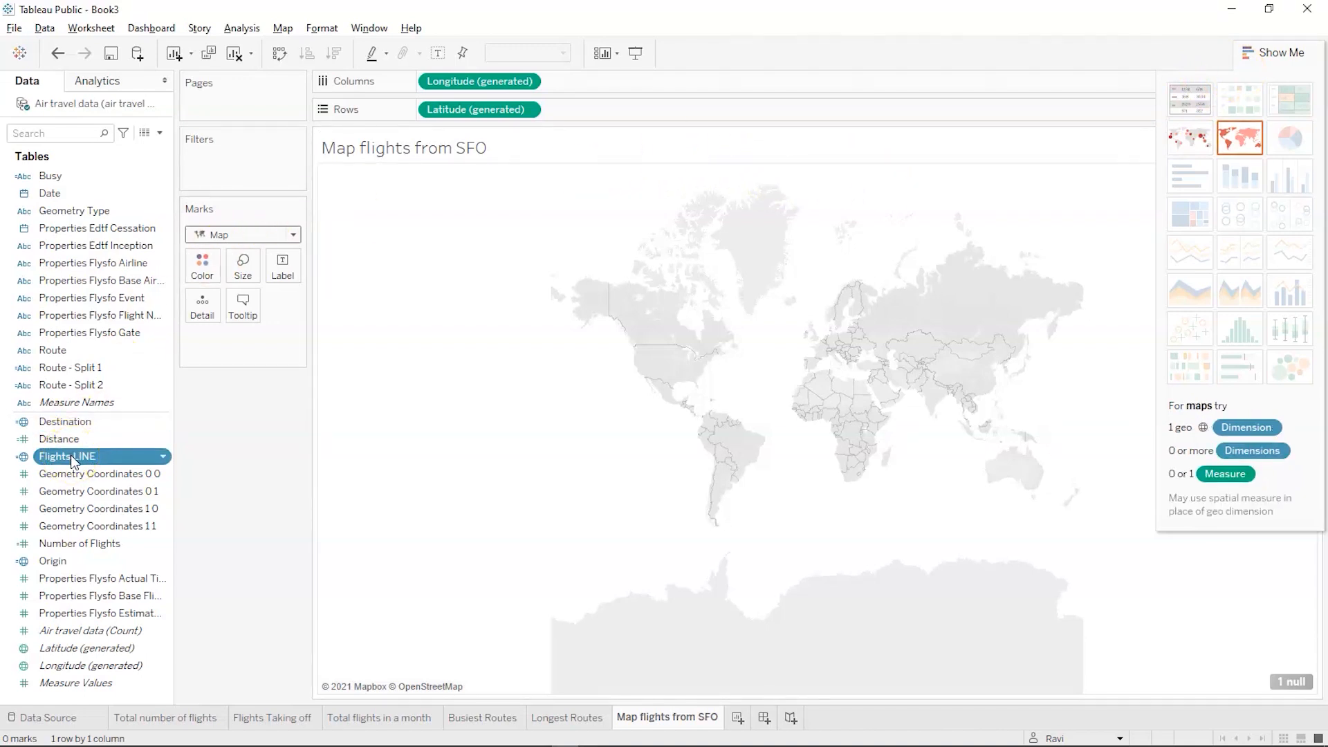
# Add Flights LINE to the map marks as detail to draw the flight paths
pyautogui.moveTo(71, 454); pyautogui.dragTo(199, 309)
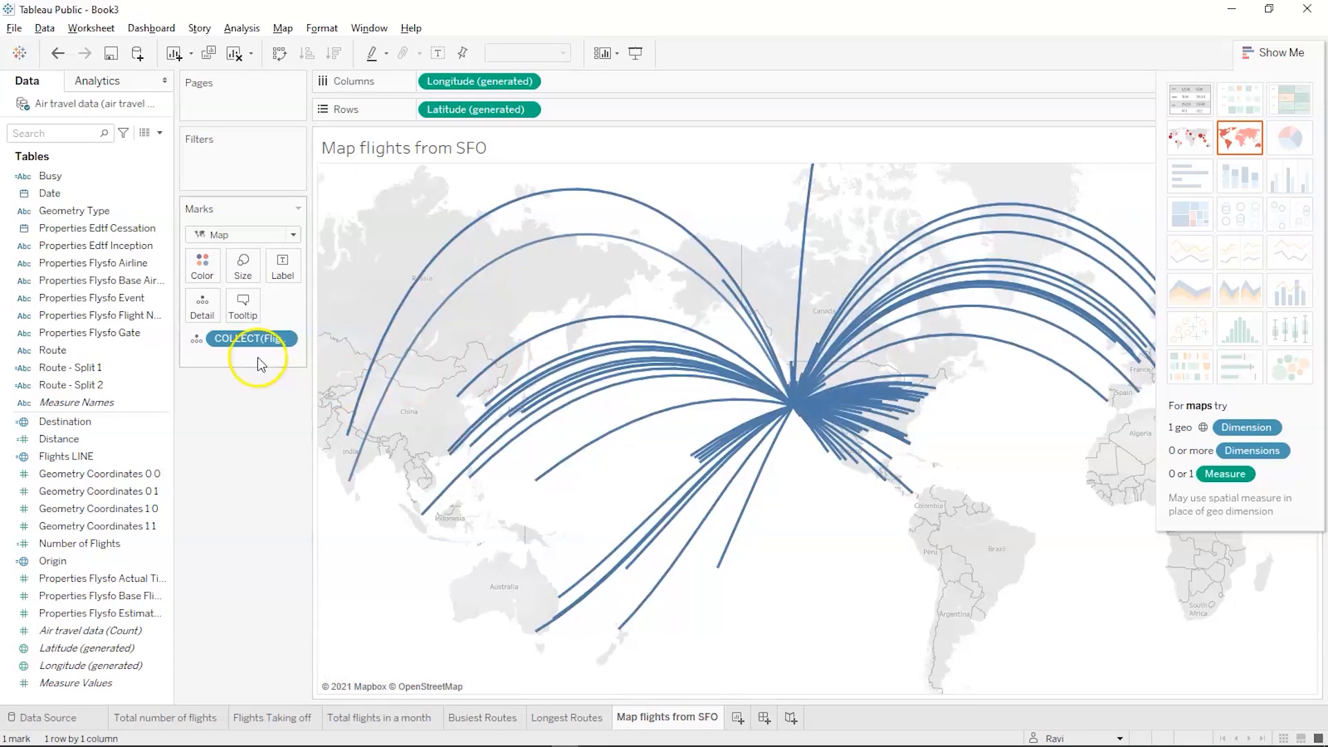
pyautogui.click(418, 339)
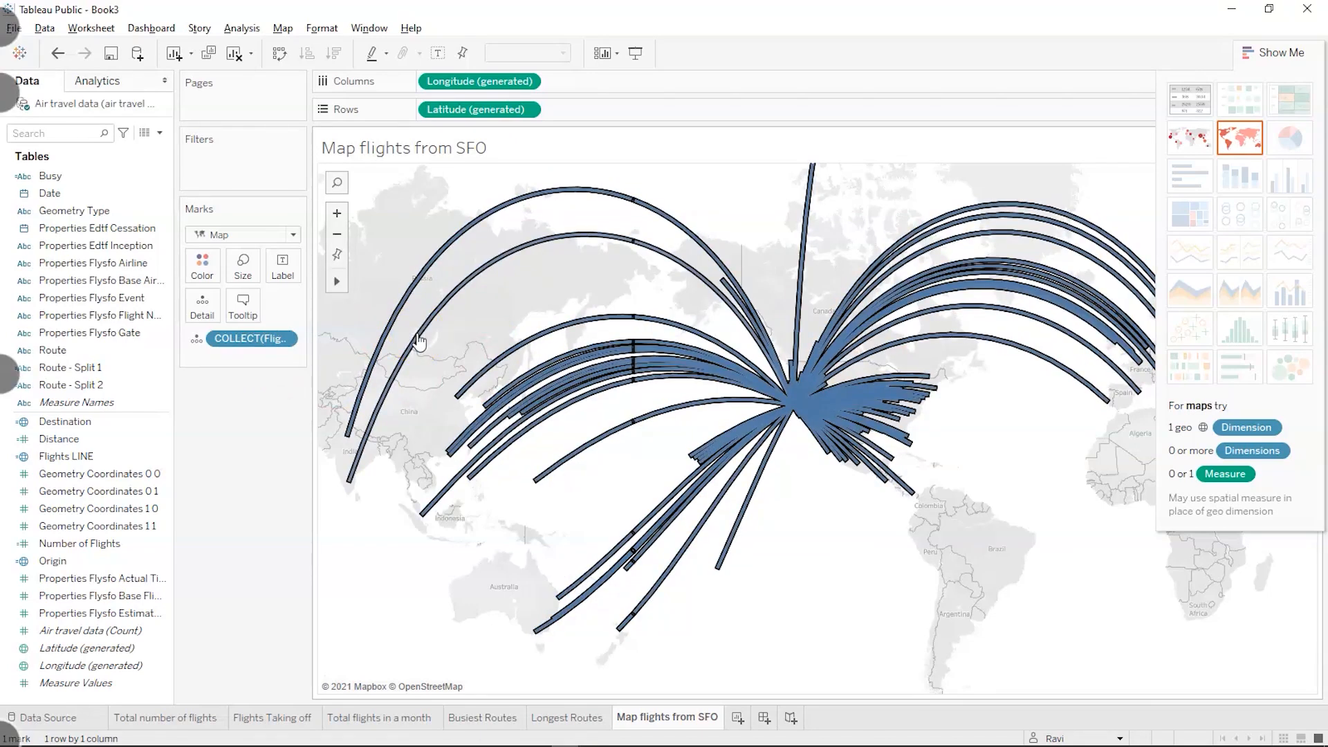
pyautogui.click(119, 490)
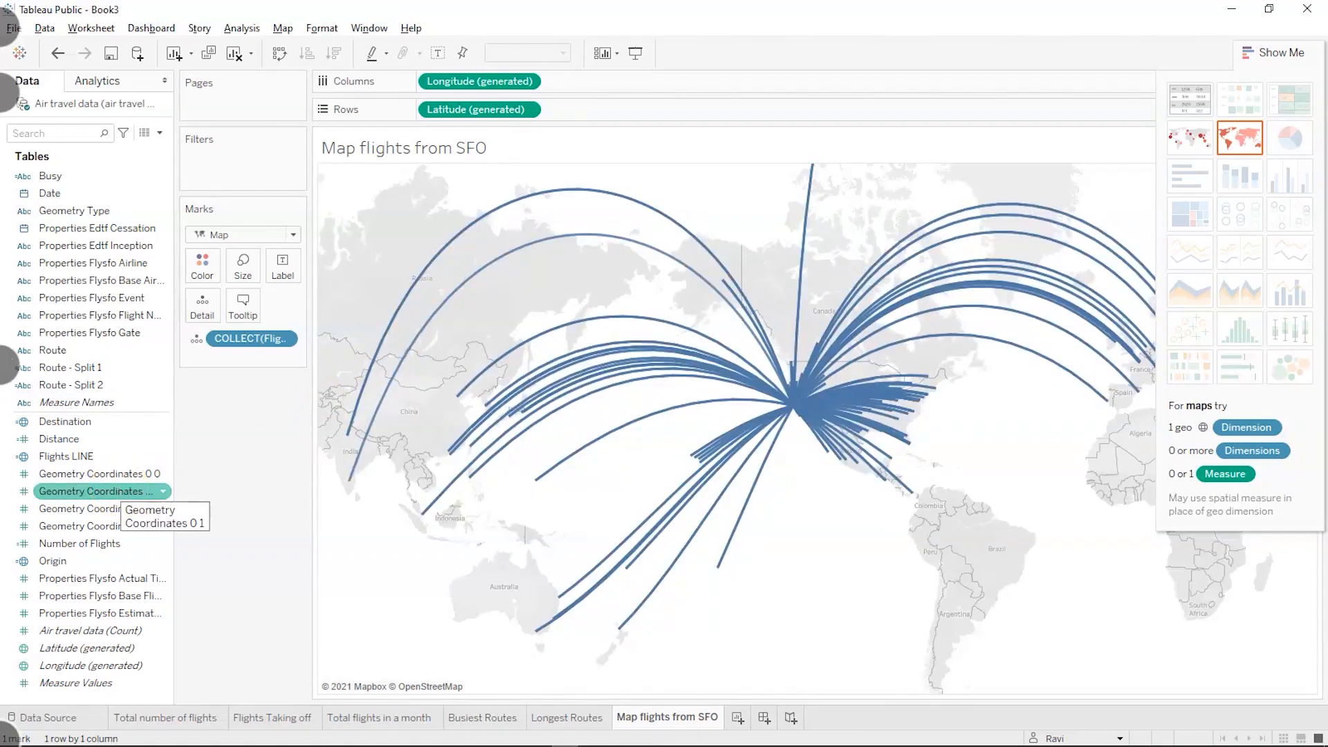
pyautogui.rightClick(122, 493)
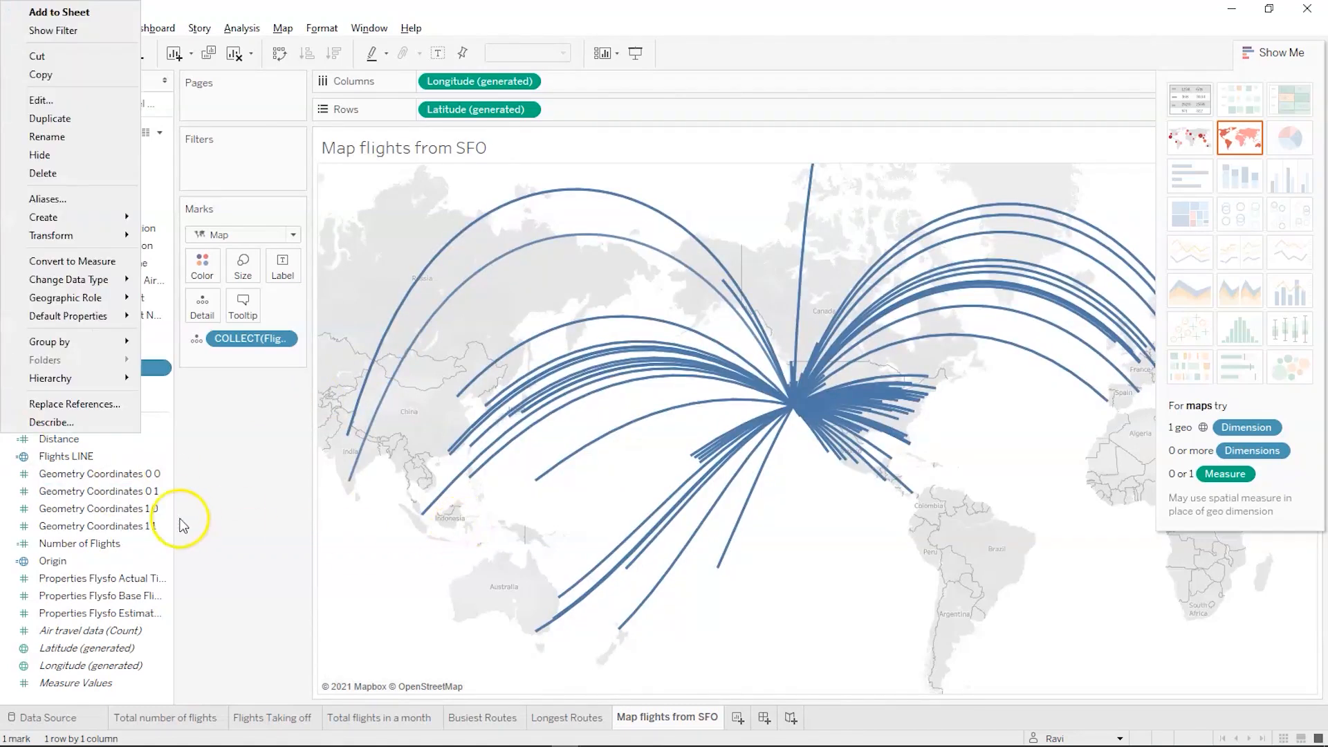
pyautogui.click(213, 526)
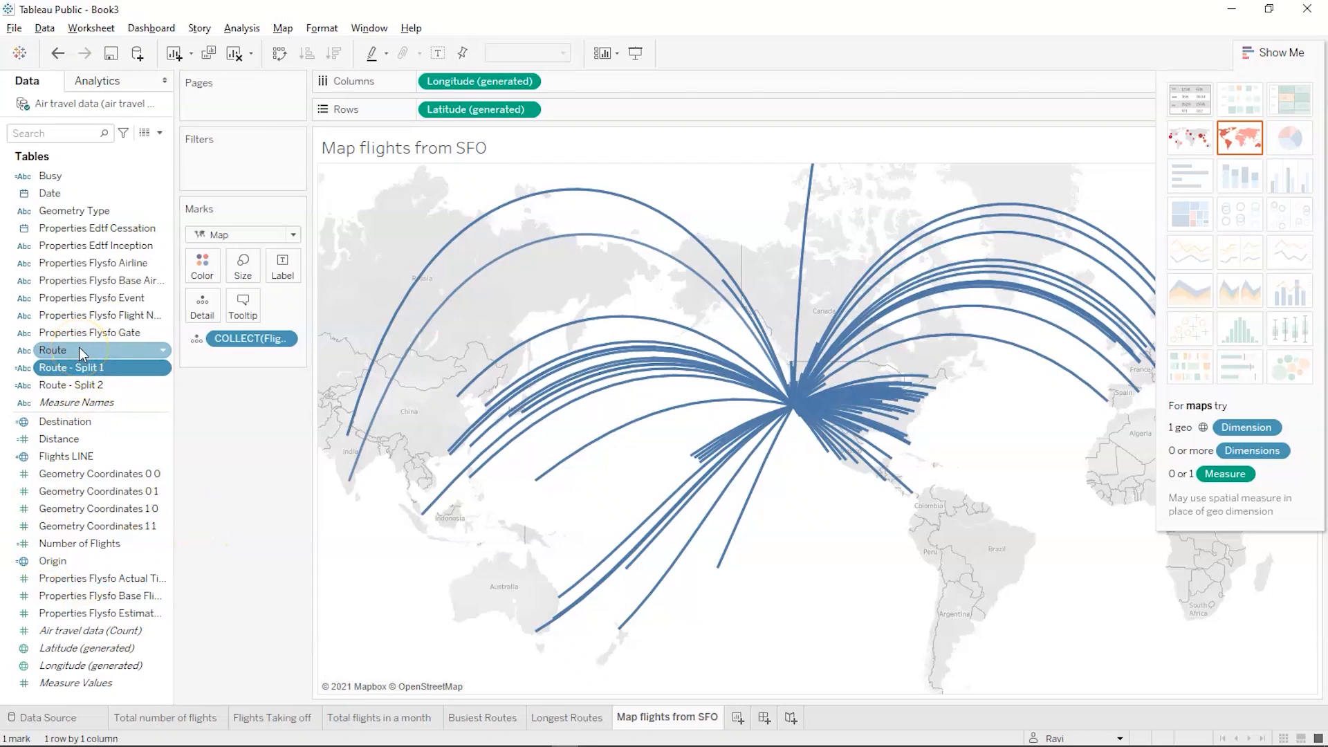
# Add Route and the sum of Distance to the flight lines' detail, and hide the chart type suggestions
pyautogui.moveTo(79, 347); pyautogui.dragTo(202, 302)
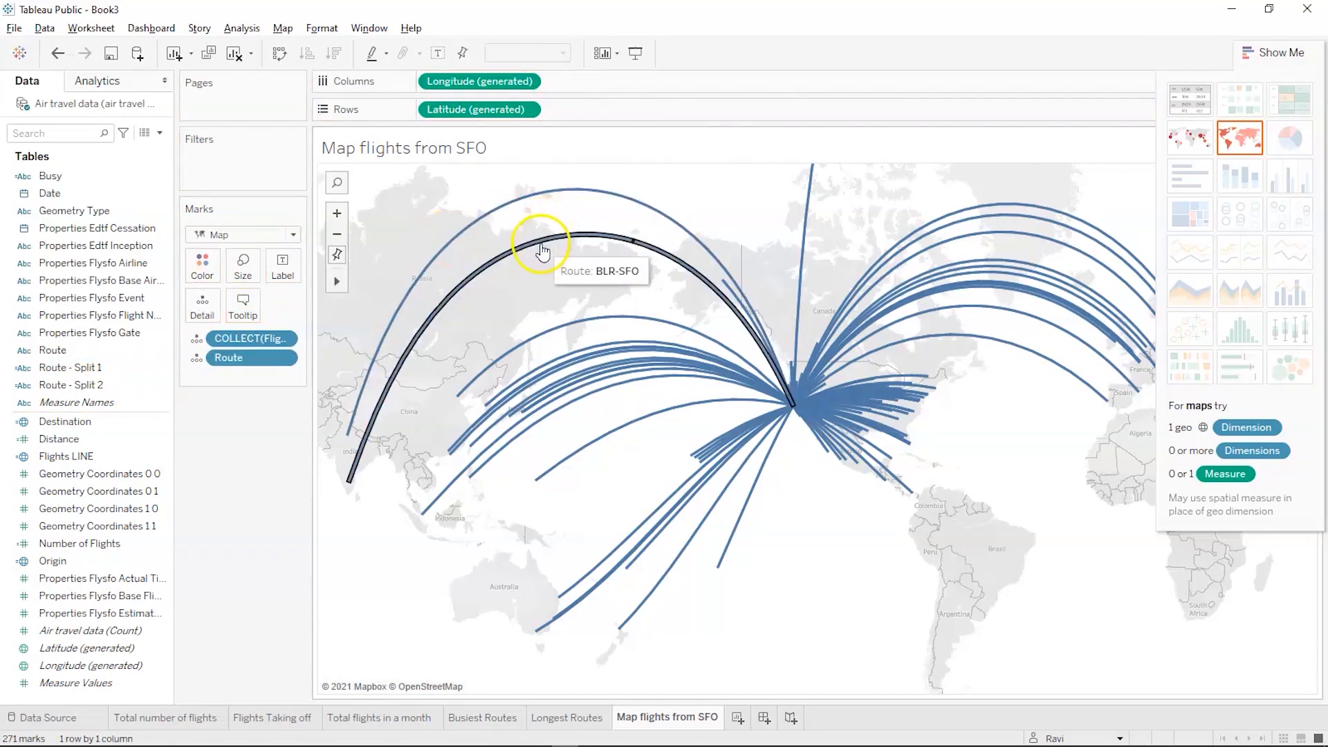
pyautogui.moveTo(59, 439); pyautogui.dragTo(199, 305)
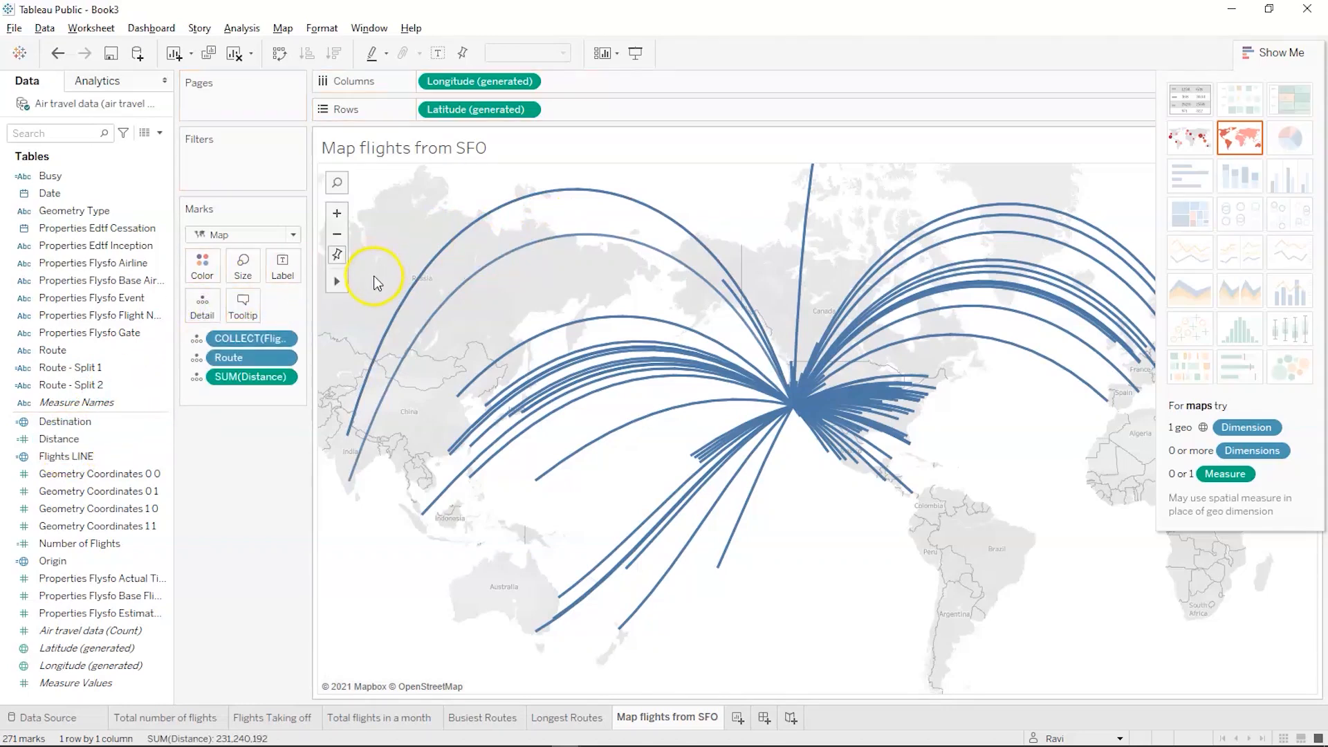
pyautogui.moveTo(415, 274)
pyautogui.click(1281, 52)
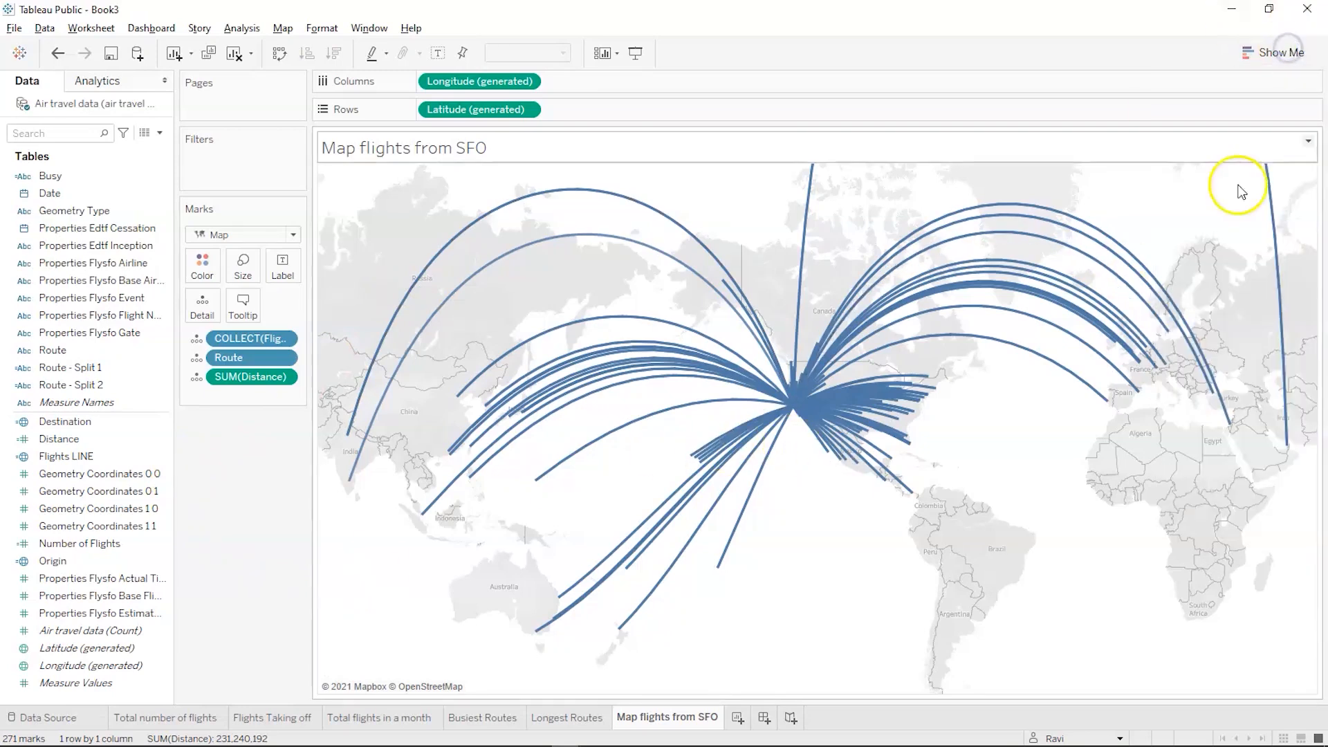
# Create a new dashboard and set its size range to a minimum width of 1320 px and a maximum height of 760 px
pyautogui.click(764, 718)
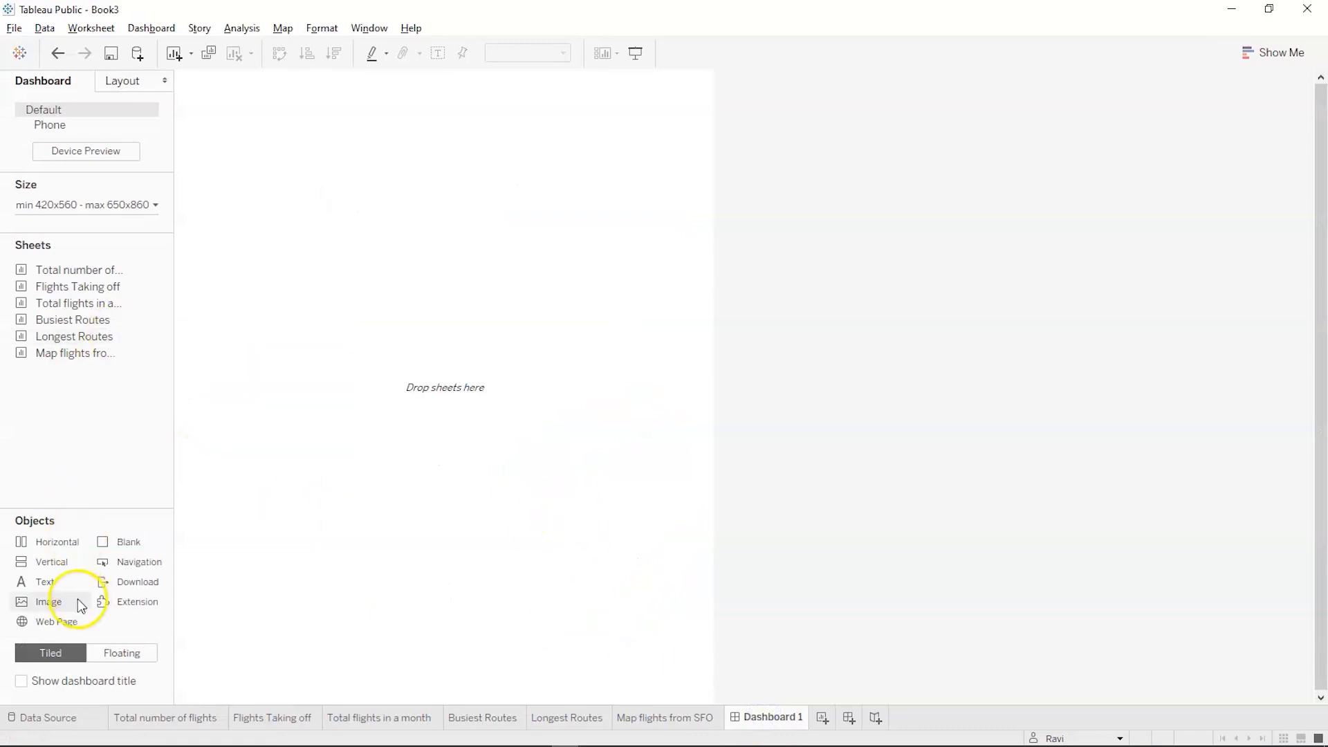
pyautogui.click(43, 206)
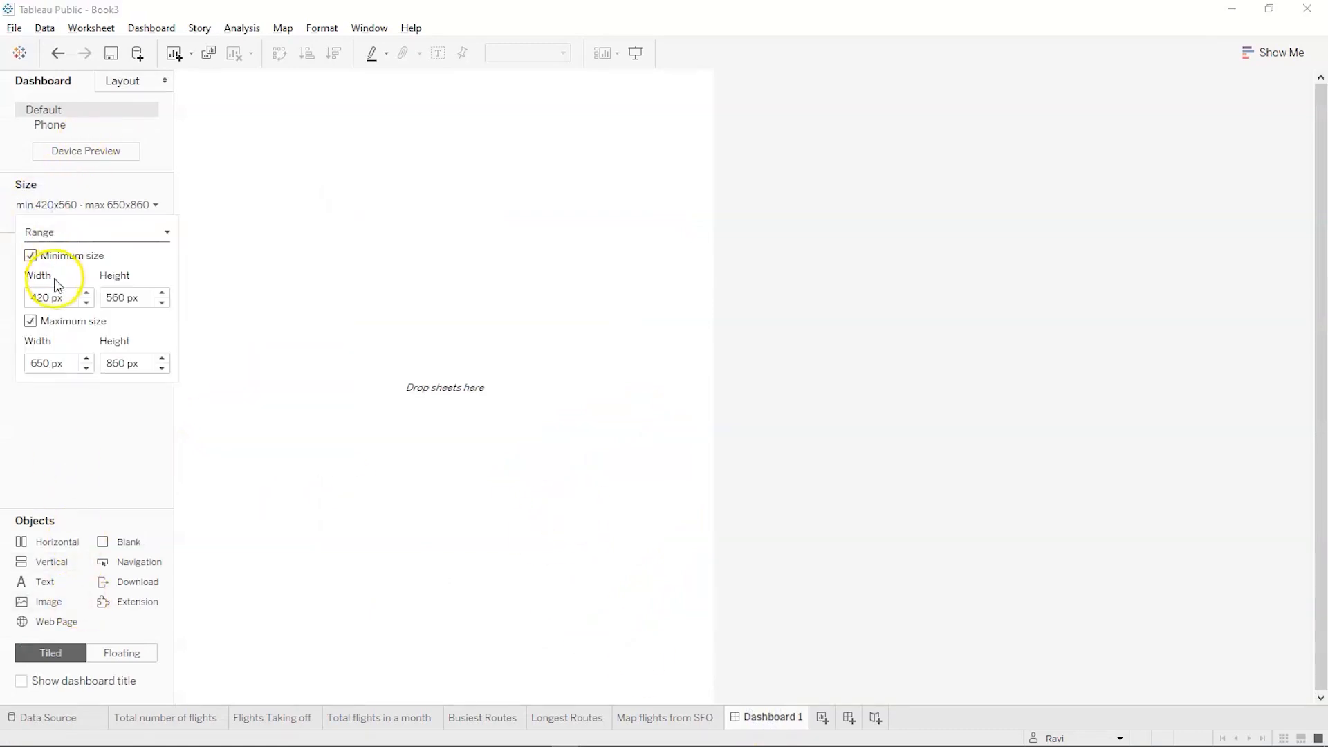
pyautogui.click(86, 296)
pyautogui.click(85, 293)
pyautogui.click(87, 294)
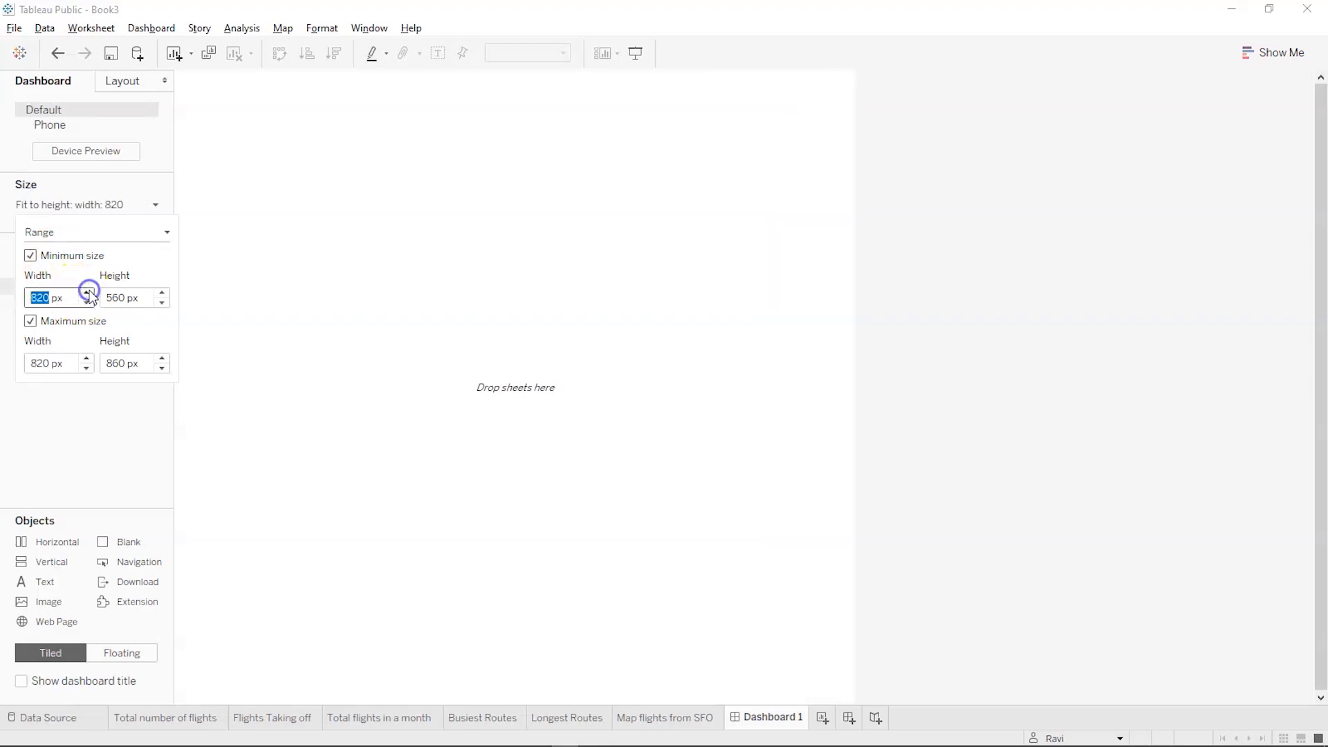
pyautogui.click(87, 293)
pyautogui.click(87, 292)
pyautogui.click(87, 293)
pyautogui.click(87, 293)
pyautogui.click(88, 292)
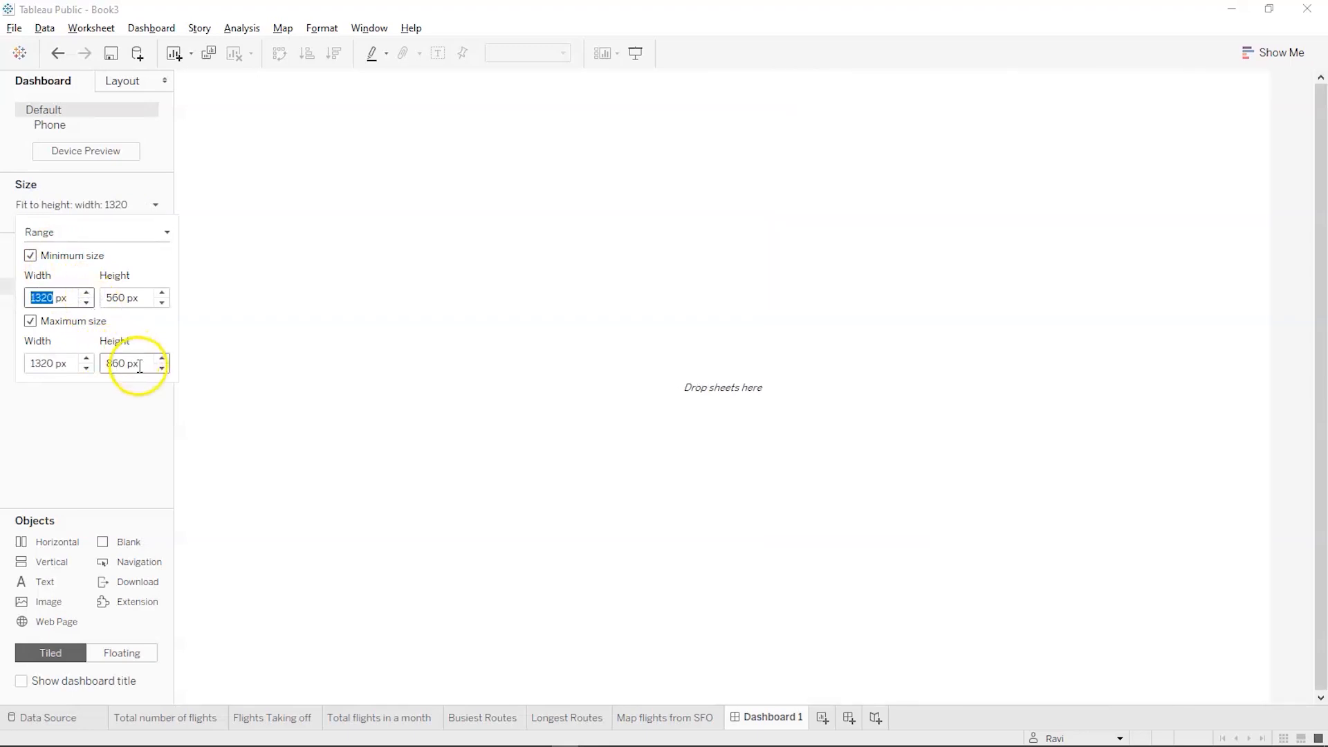
pyautogui.click(161, 370)
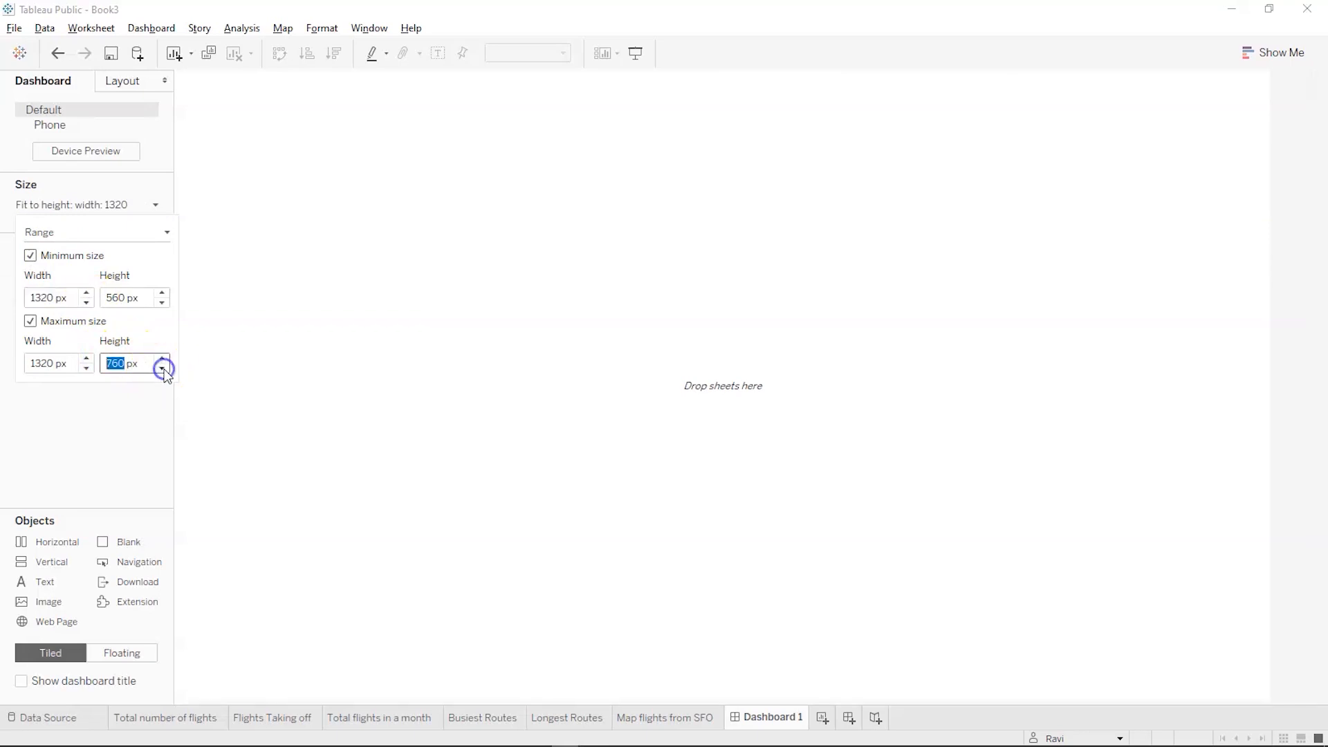
pyautogui.click(67, 438)
# Place the Total number of flights sheet on the dashboard and add the Flights Taking off sheet above it
pyautogui.moveTo(97, 272)
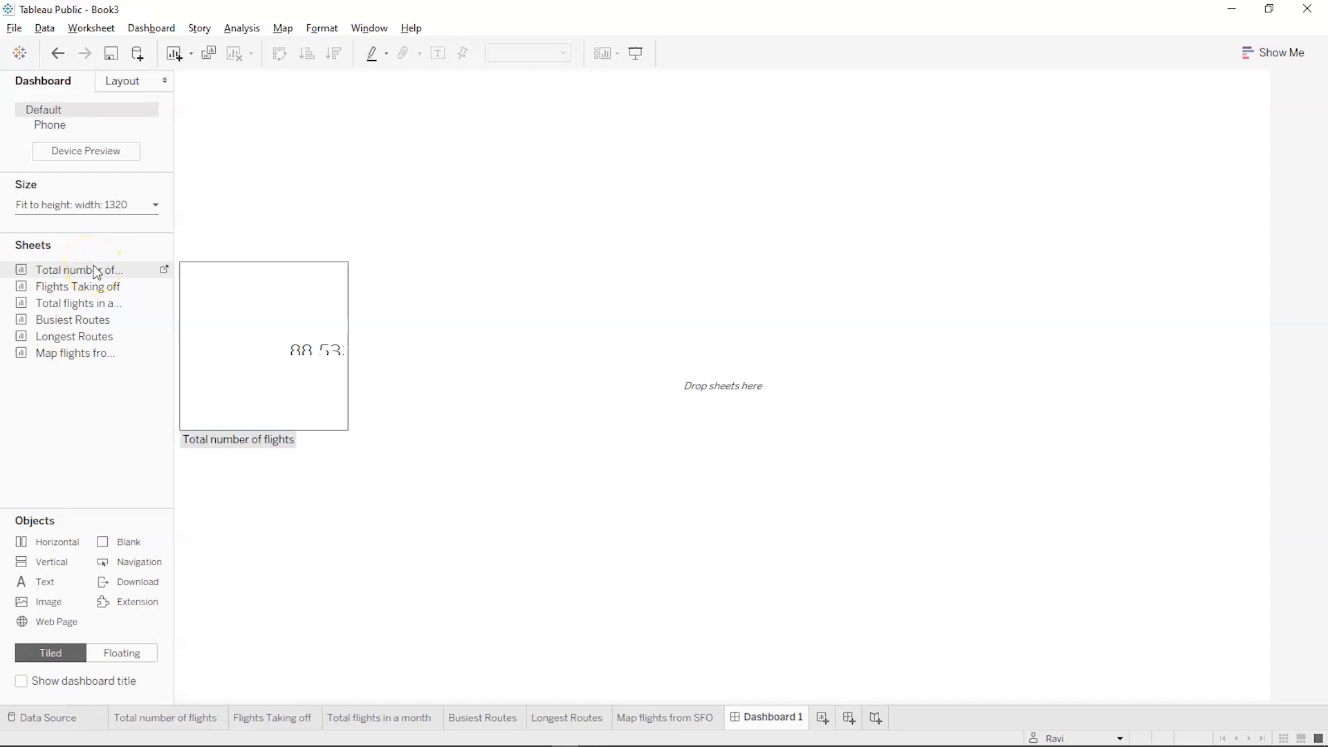
pyautogui.moveTo(84, 306)
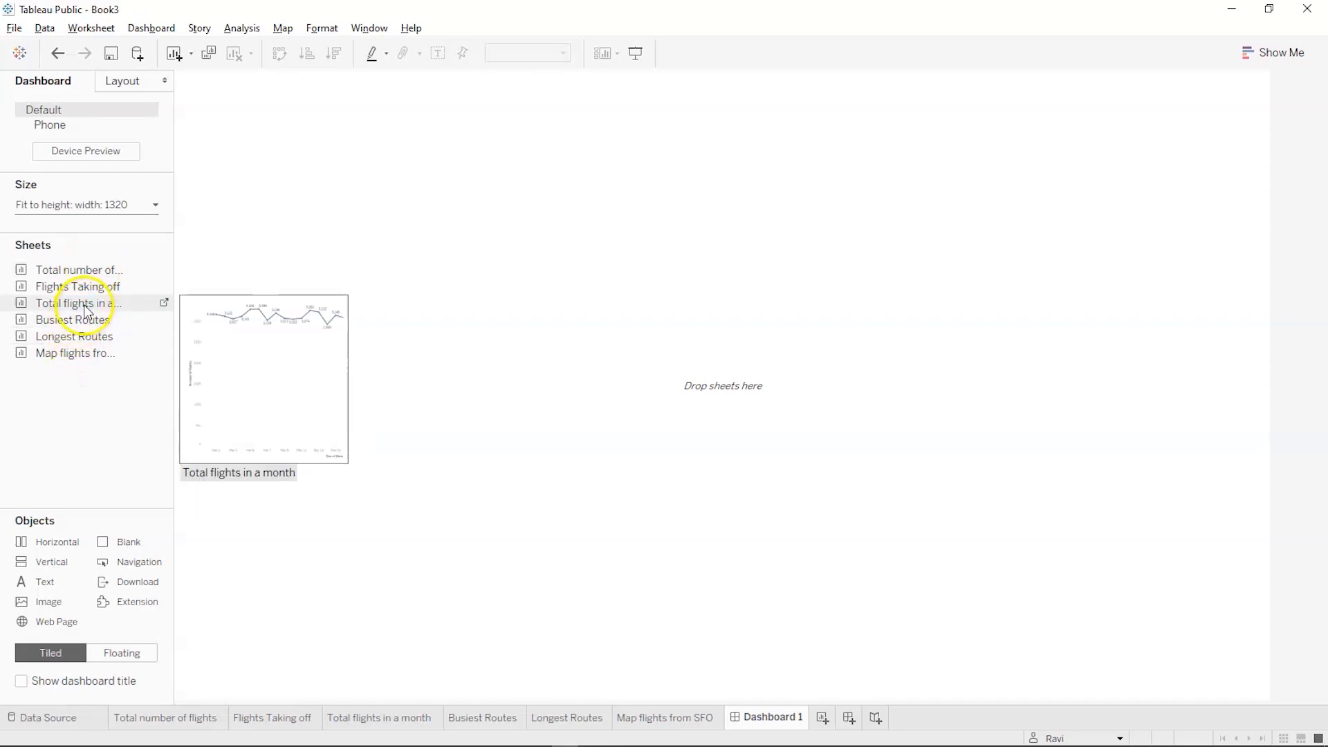
pyautogui.moveTo(104, 275); pyautogui.dragTo(332, 160)
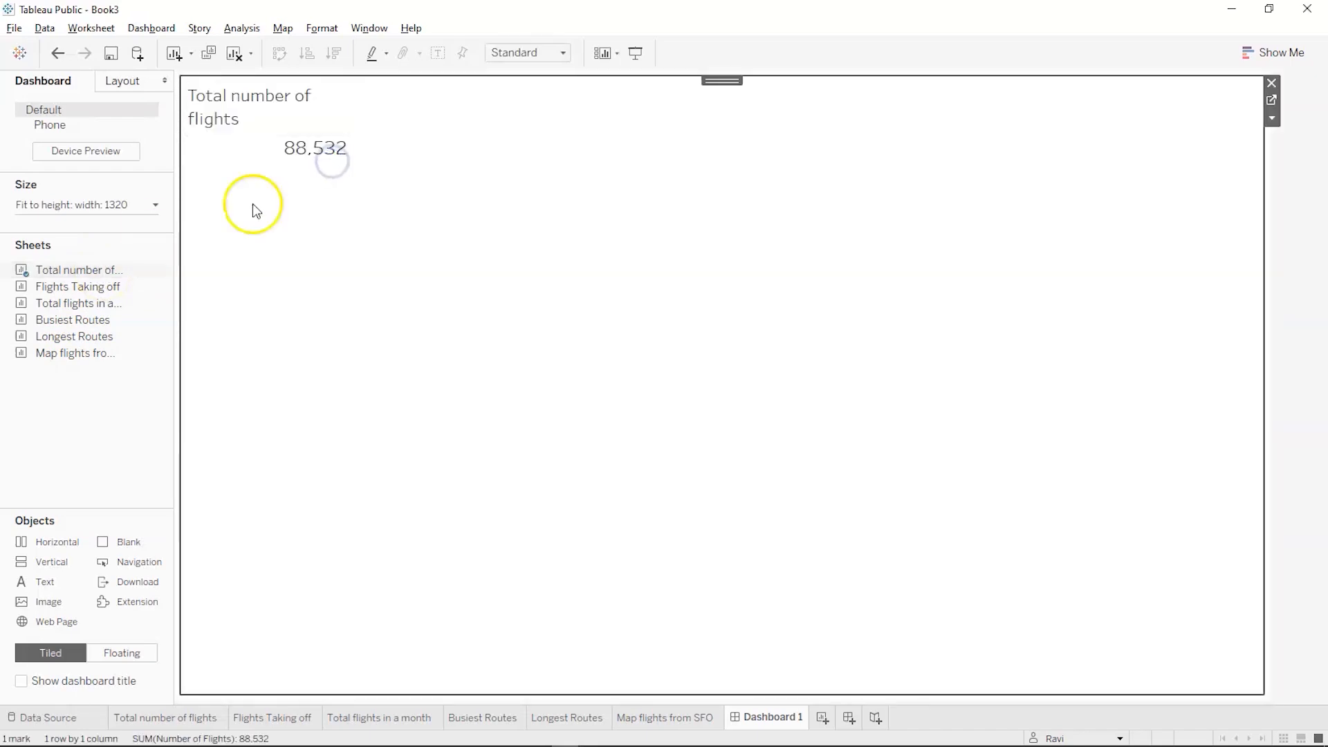
pyautogui.moveTo(148, 284); pyautogui.dragTo(615, 218)
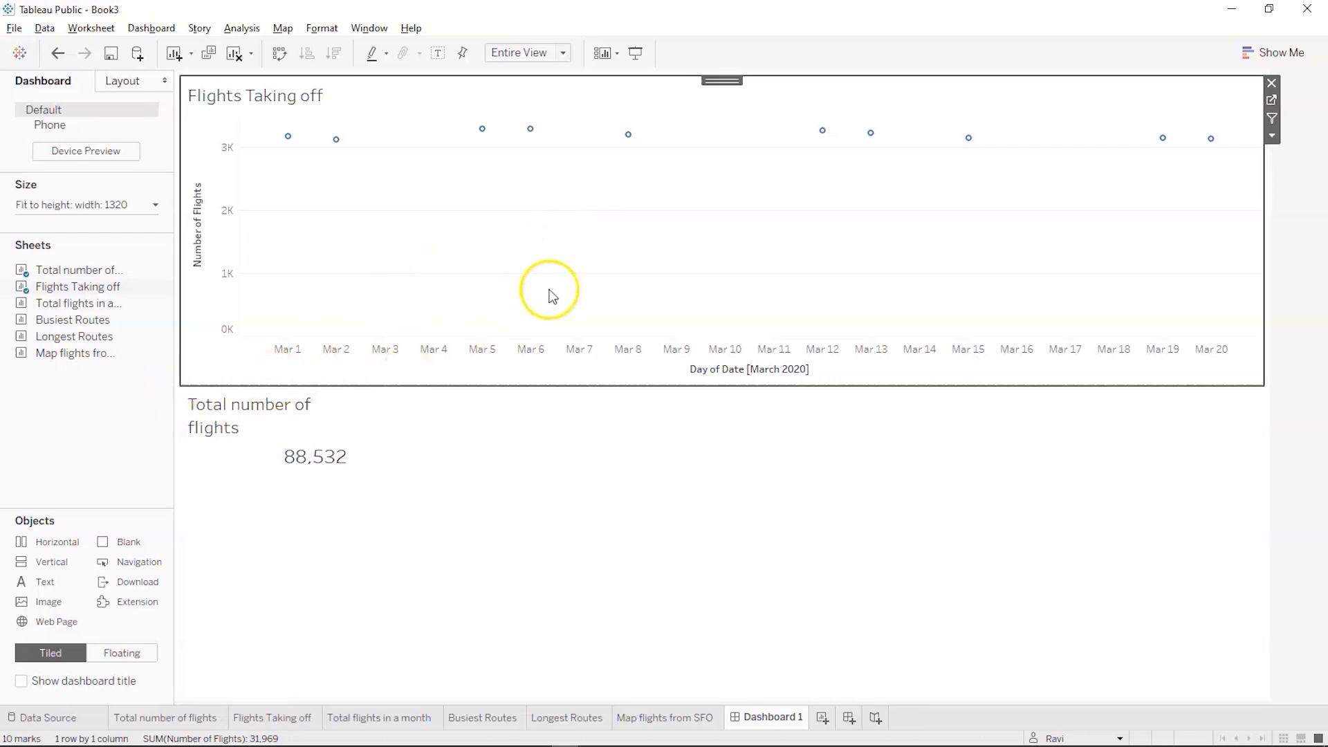
pyautogui.click(276, 385)
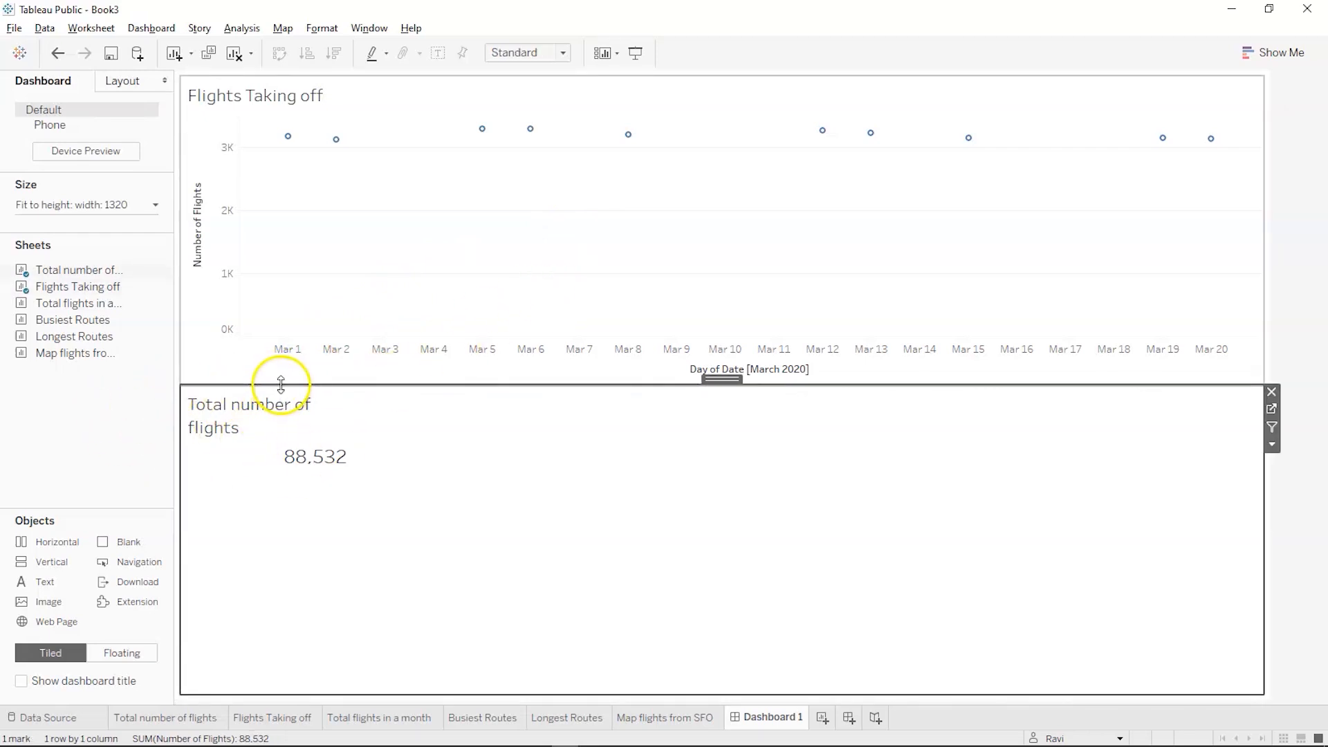
# Add Map flights from SFO beside the flight total, and place Busiest Routes and Longest Routes side by side above the map
pyautogui.moveTo(103, 352); pyautogui.dragTo(401, 475)
pyautogui.click(281, 440)
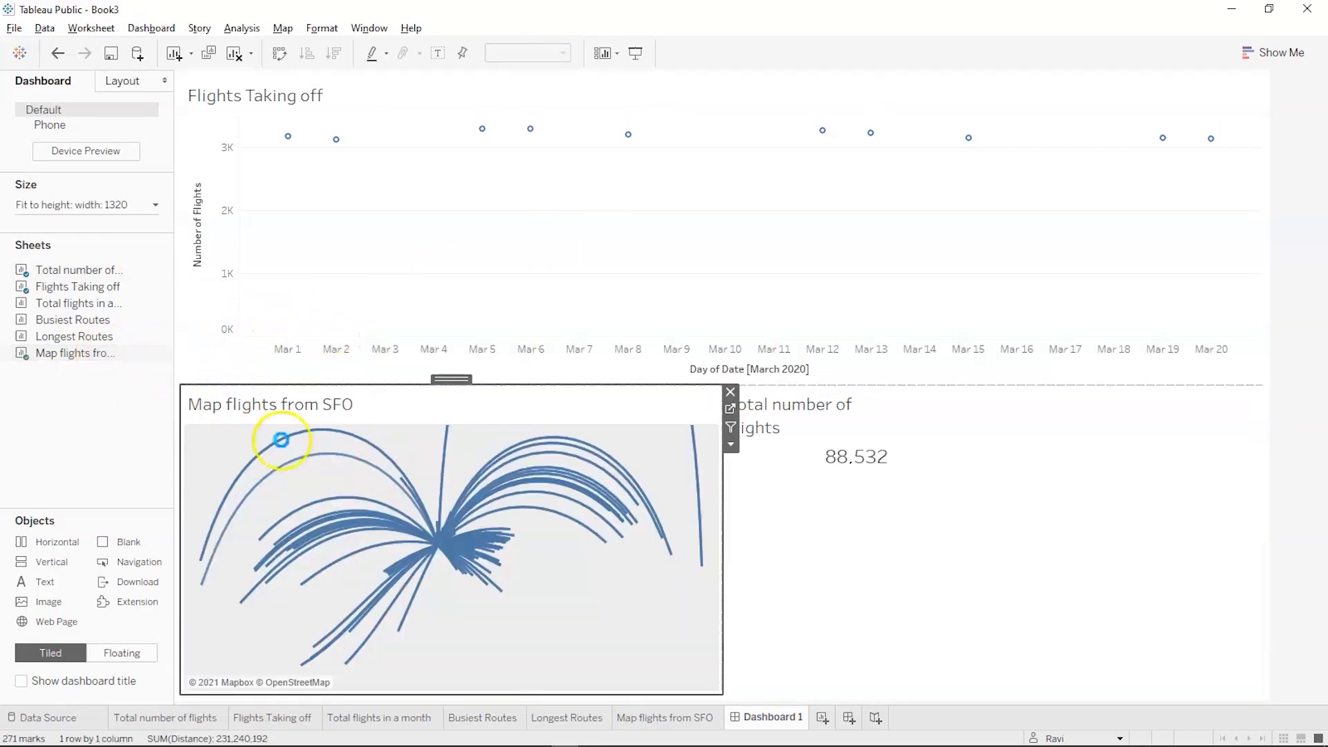
pyautogui.moveTo(104, 324)
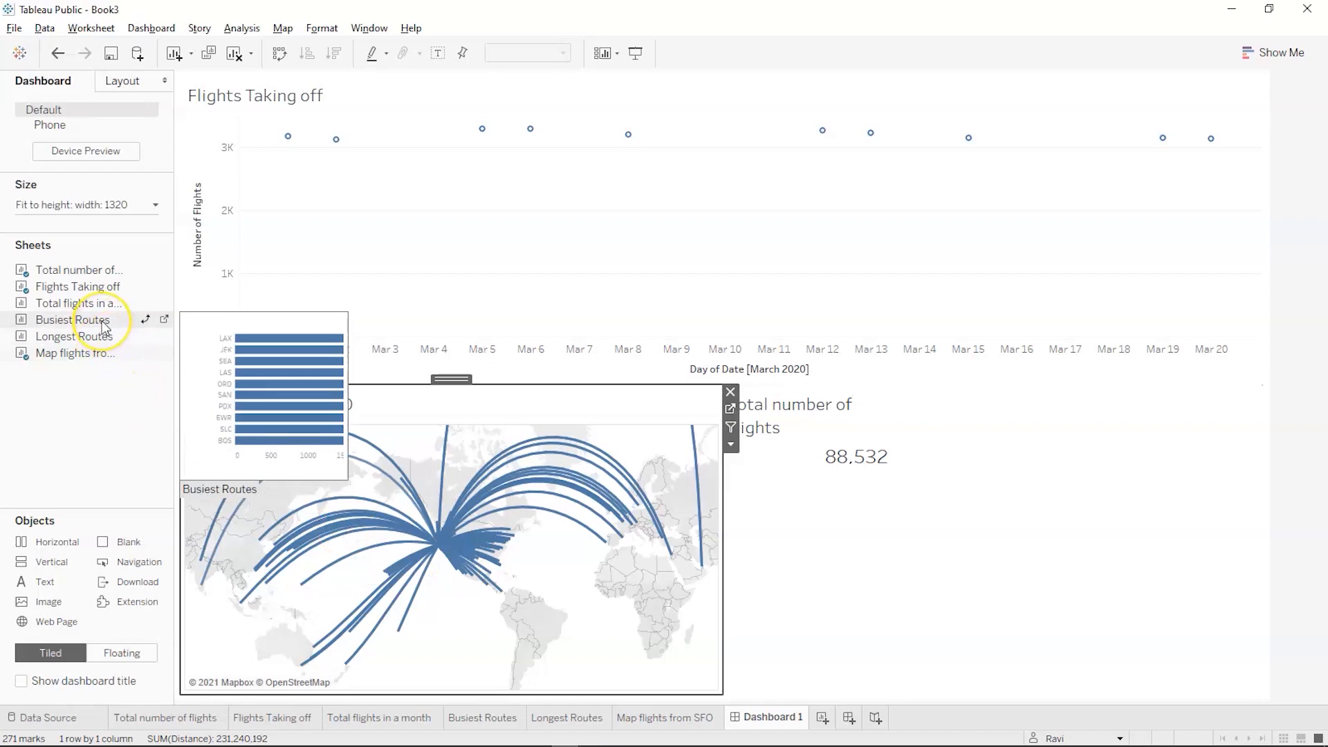
pyautogui.moveTo(104, 325); pyautogui.dragTo(440, 260)
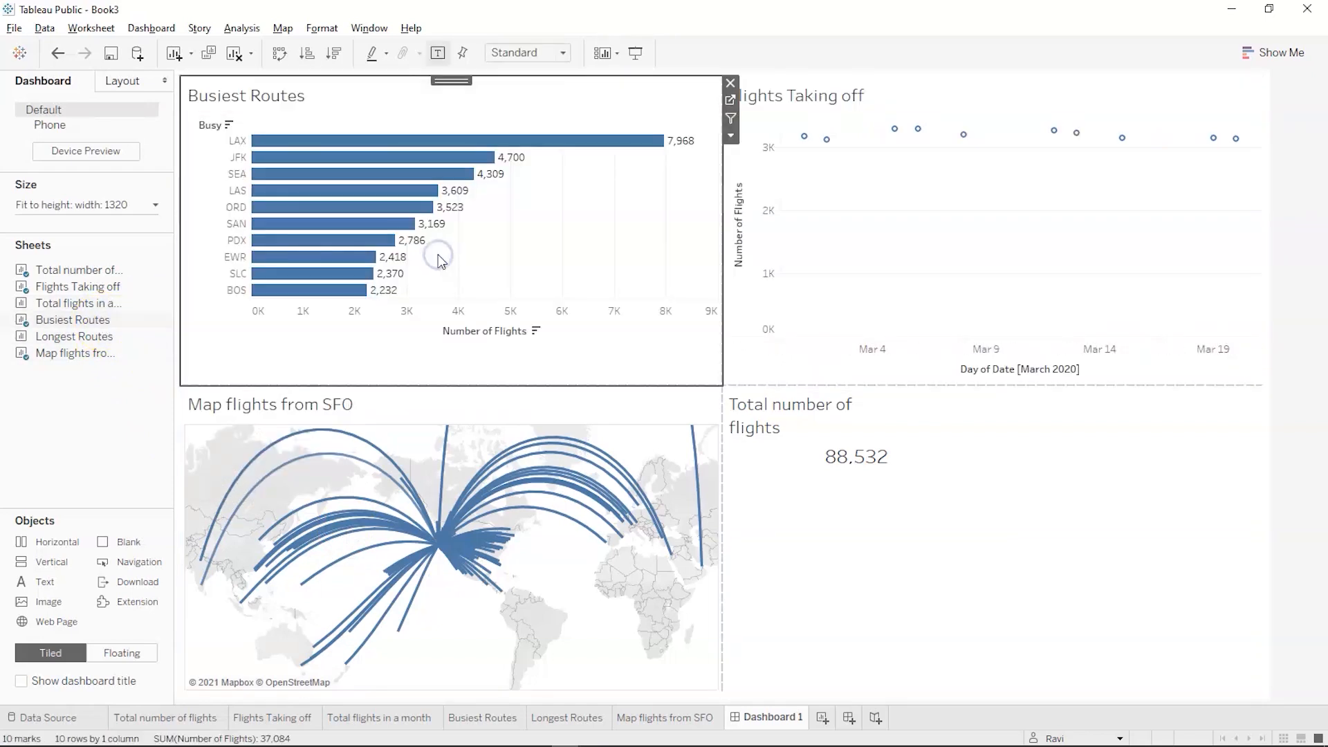
pyautogui.moveTo(128, 339)
pyautogui.moveTo(128, 339); pyautogui.dragTo(682, 244)
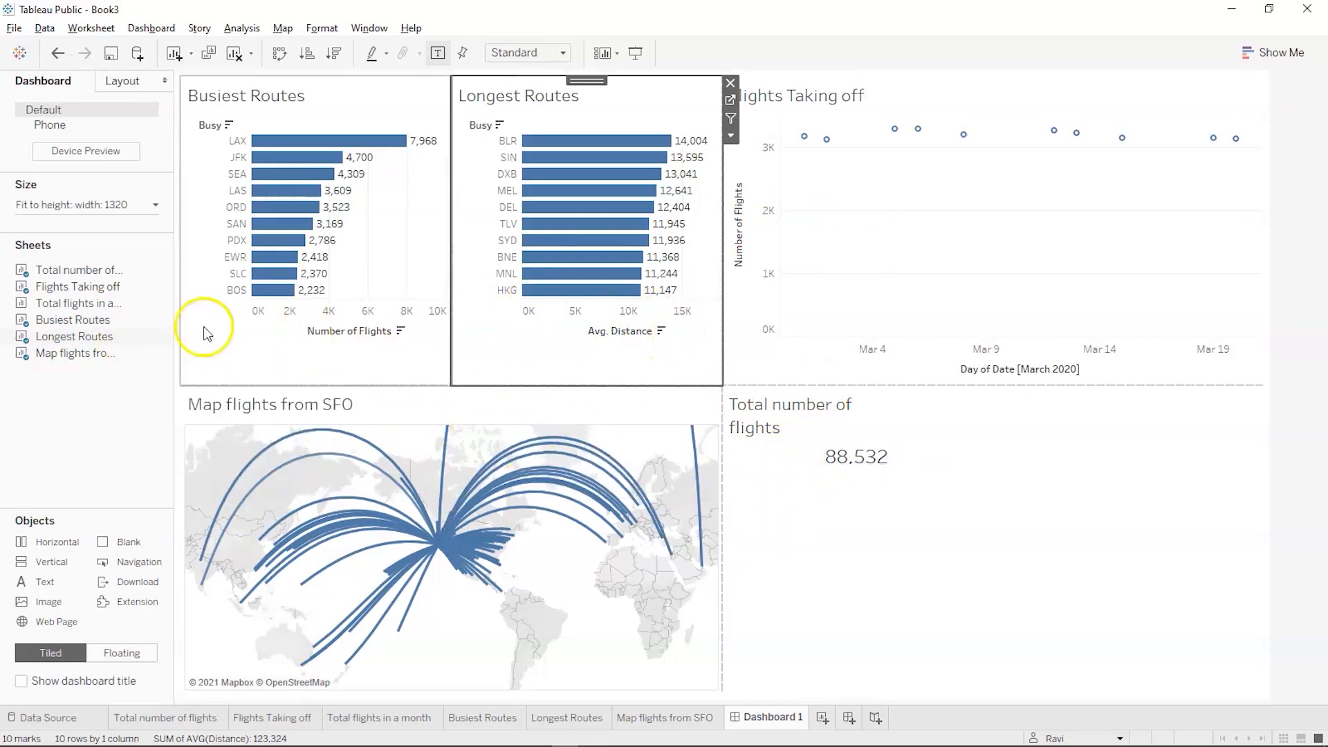
# Add Total flights in a month beside the map, with Total number of flights placed beside Flights Taking off
pyautogui.moveTo(108, 305)
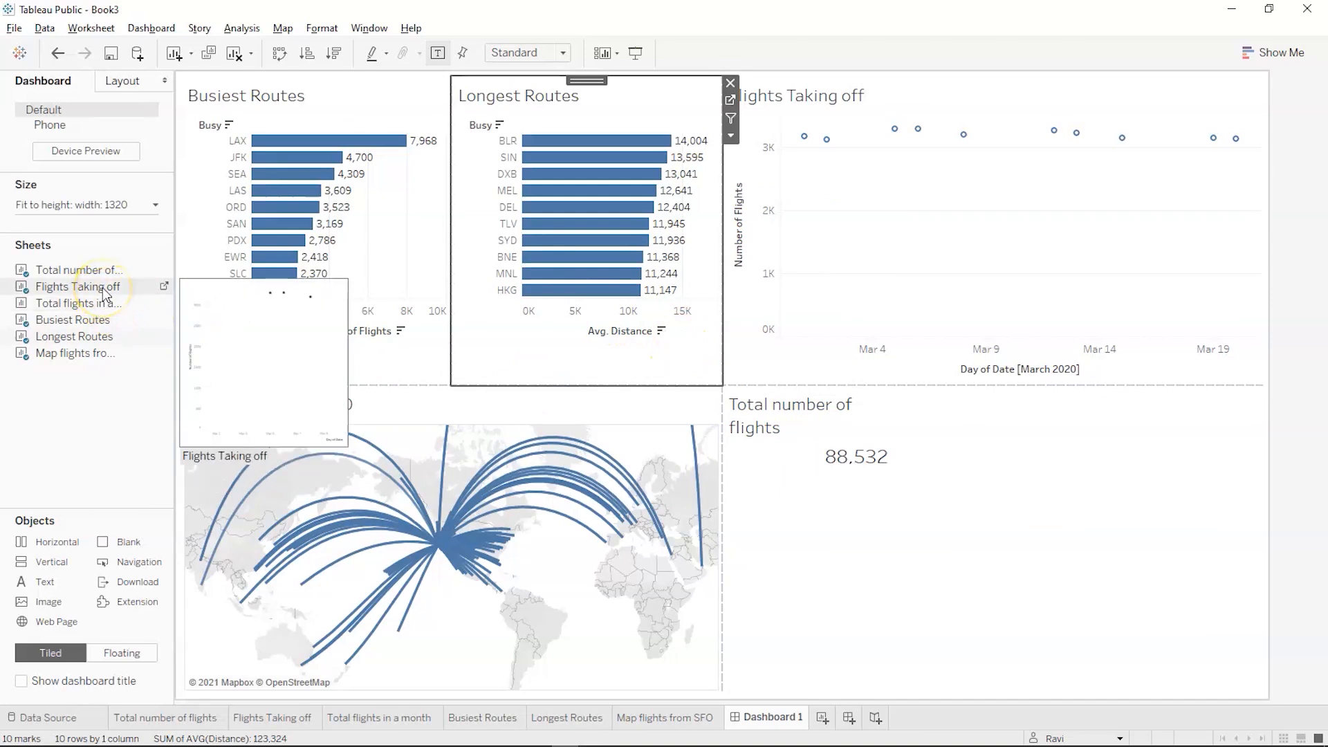
pyautogui.click(966, 510)
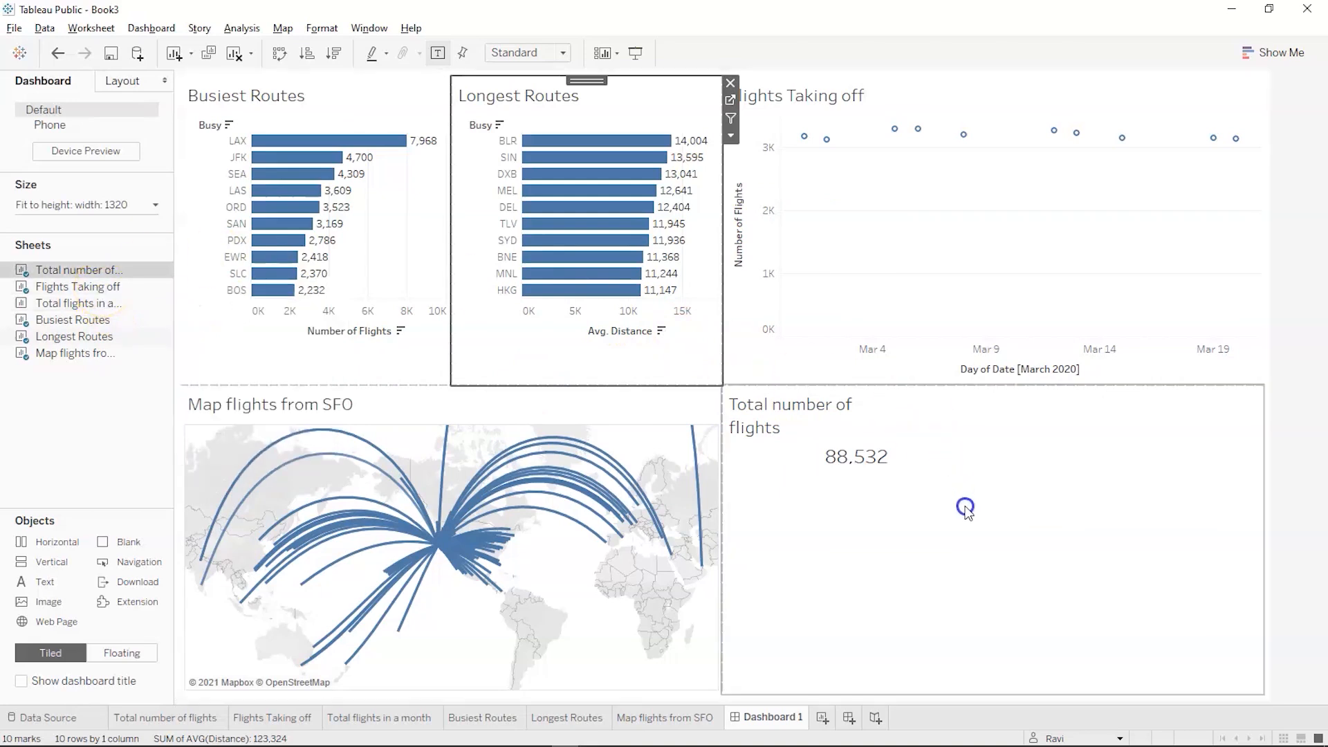
pyautogui.click(66, 285)
pyautogui.moveTo(65, 281); pyautogui.dragTo(922, 432)
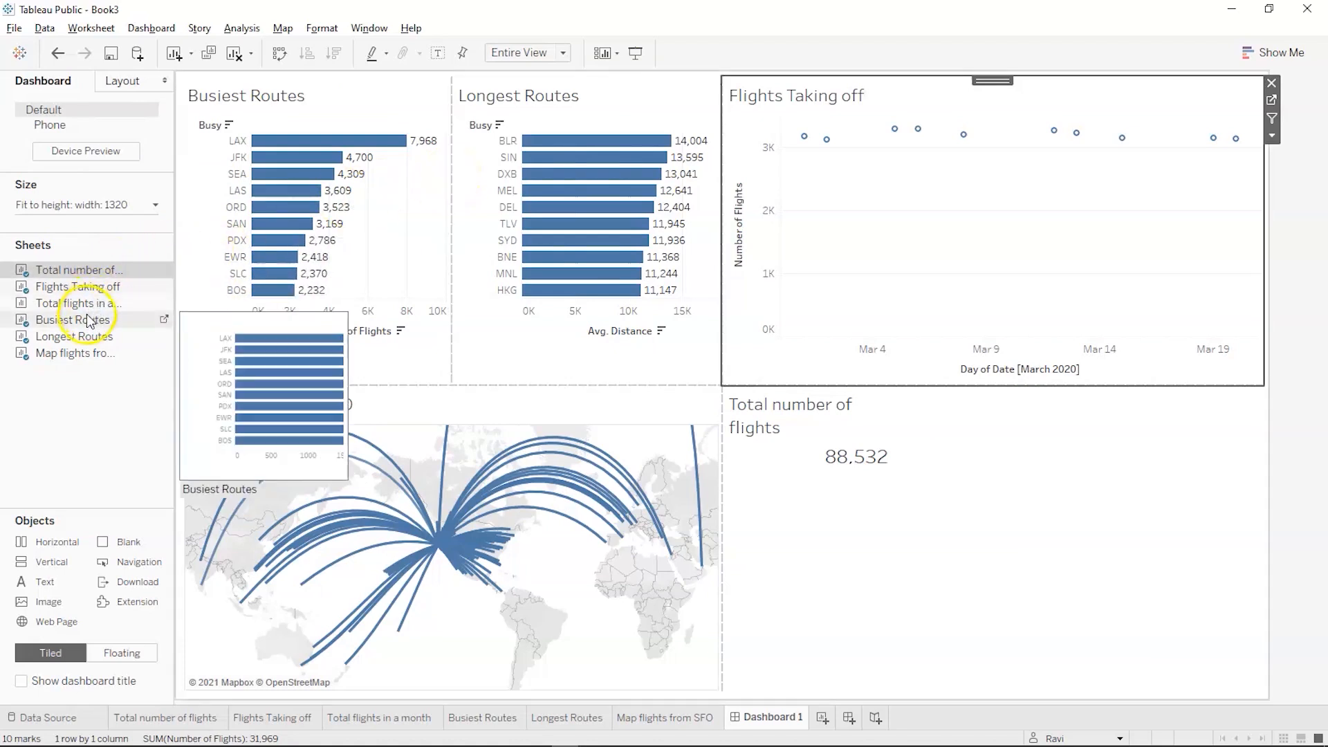
pyautogui.moveTo(90, 311); pyautogui.dragTo(965, 551)
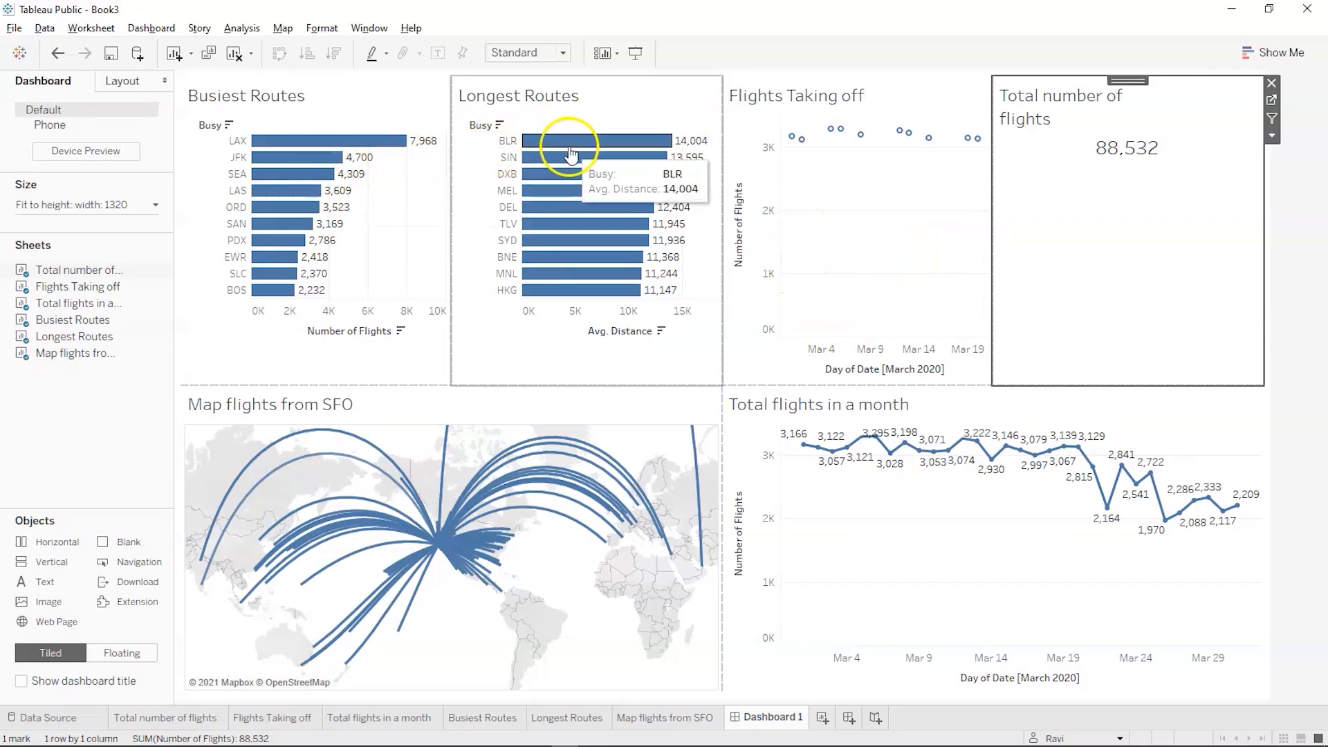
# Rename the dashboard as SFO Flight data Dashboard
pyautogui.moveTo(843, 131)
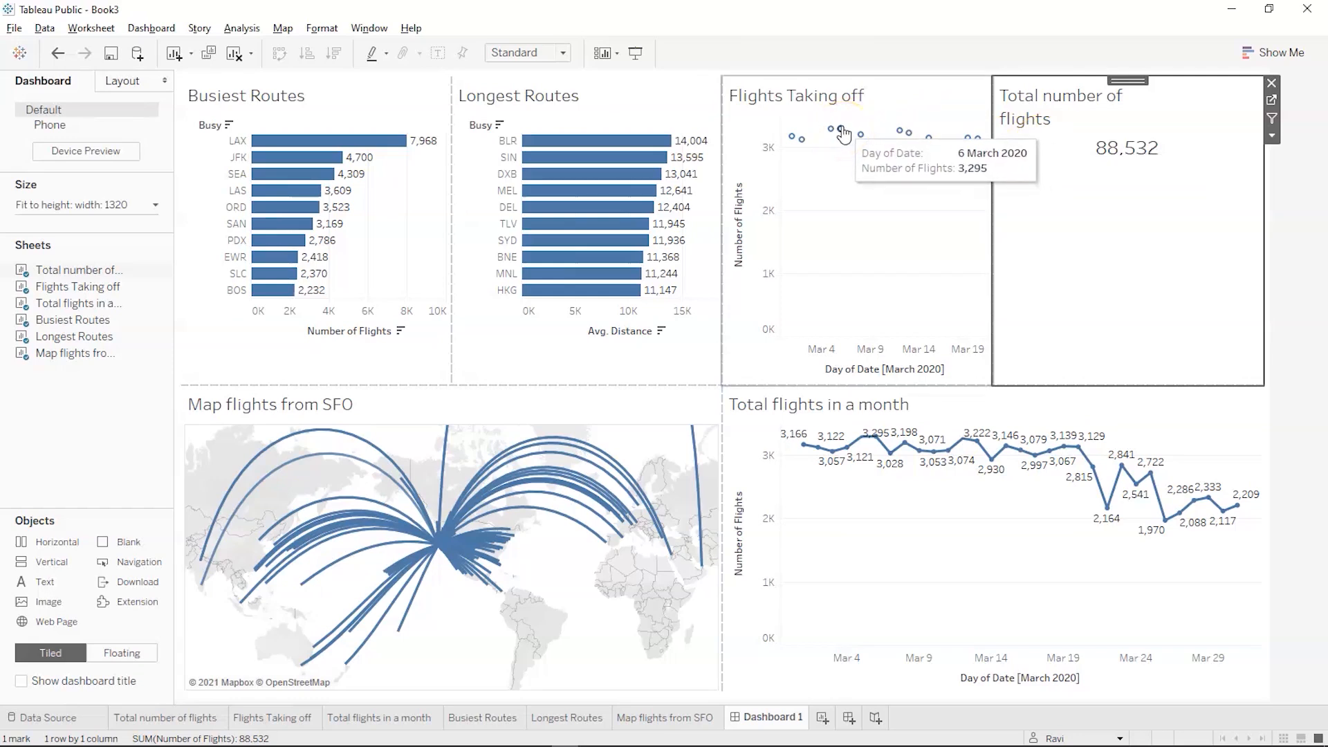
pyautogui.moveTo(898, 469)
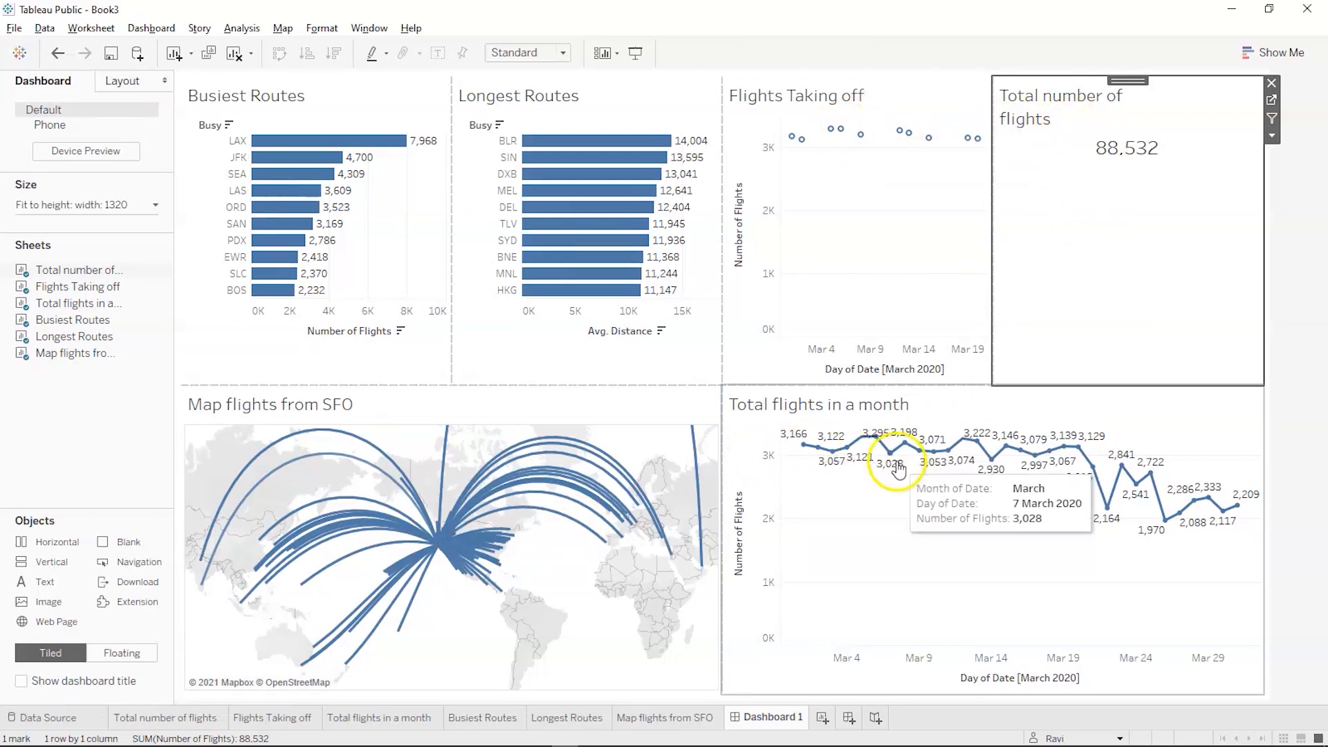
pyautogui.moveTo(379, 456)
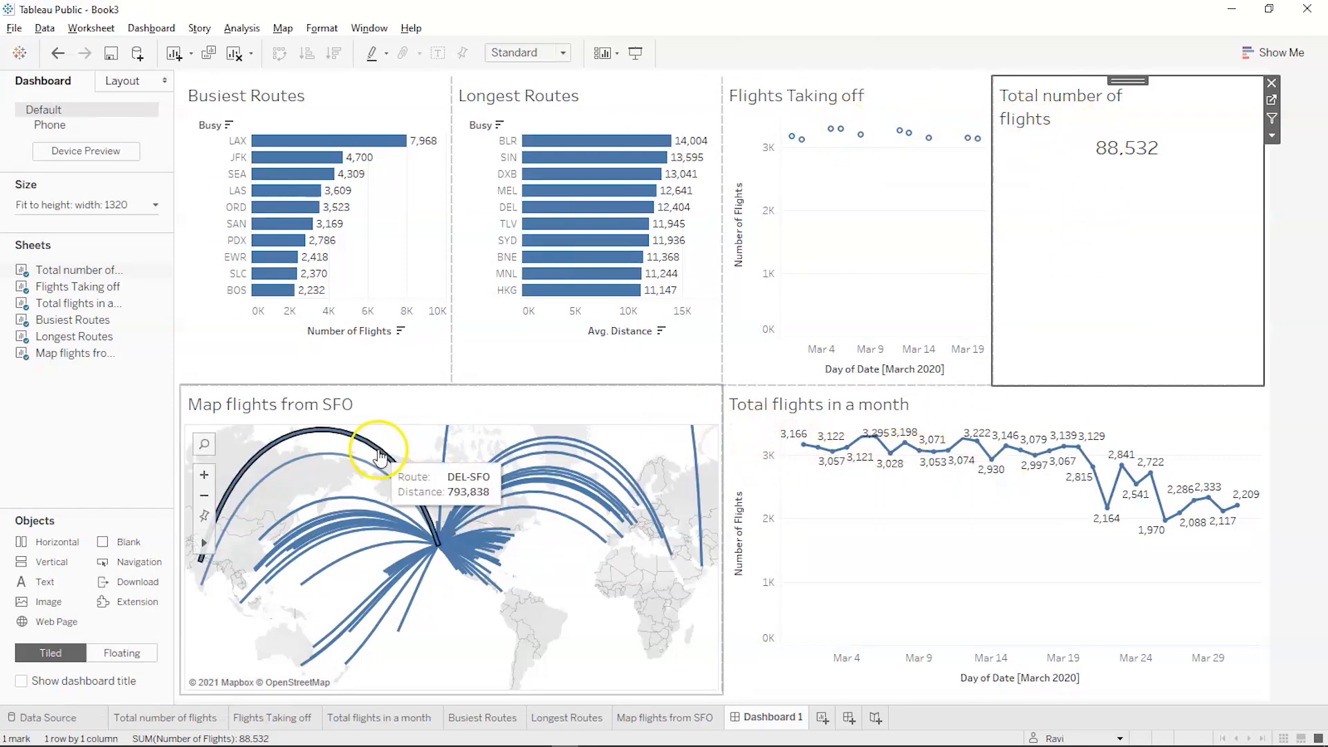
pyautogui.doubleClick(756, 720)
pyautogui.press('End')
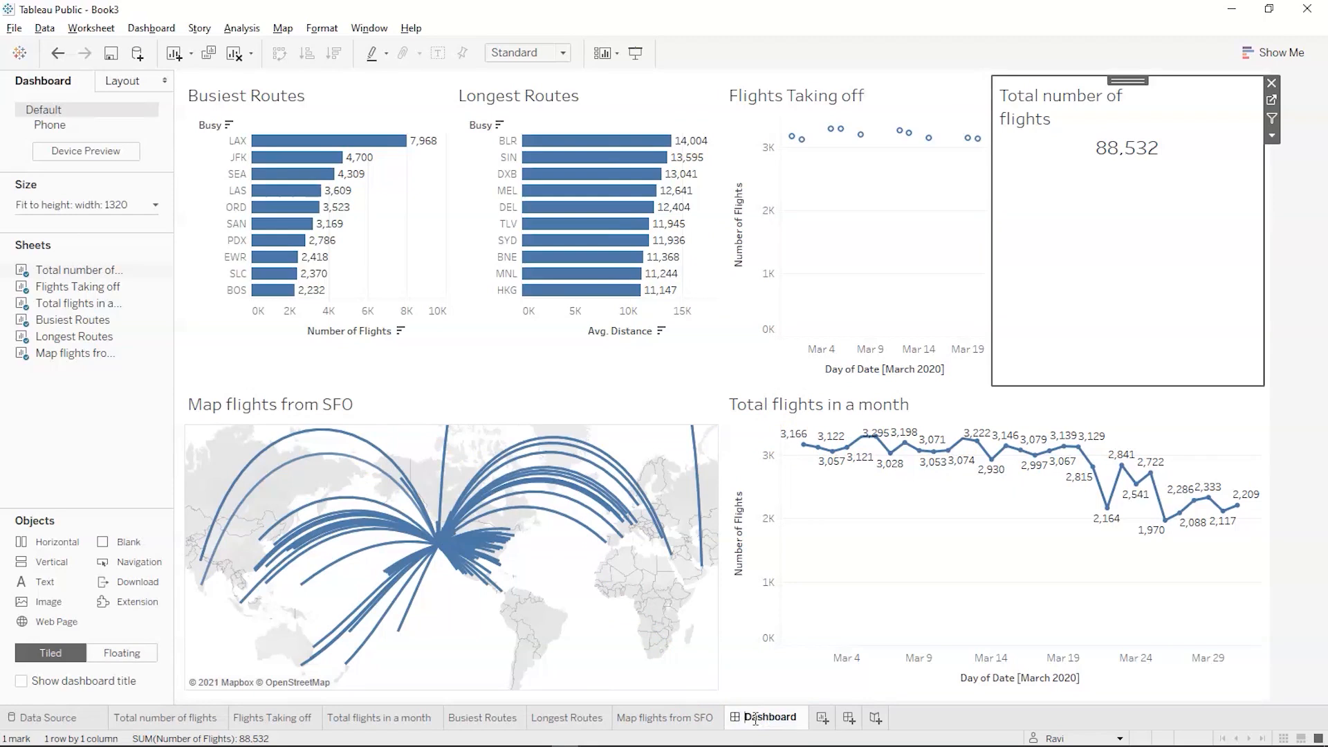
pyautogui.write('SFO Flig')
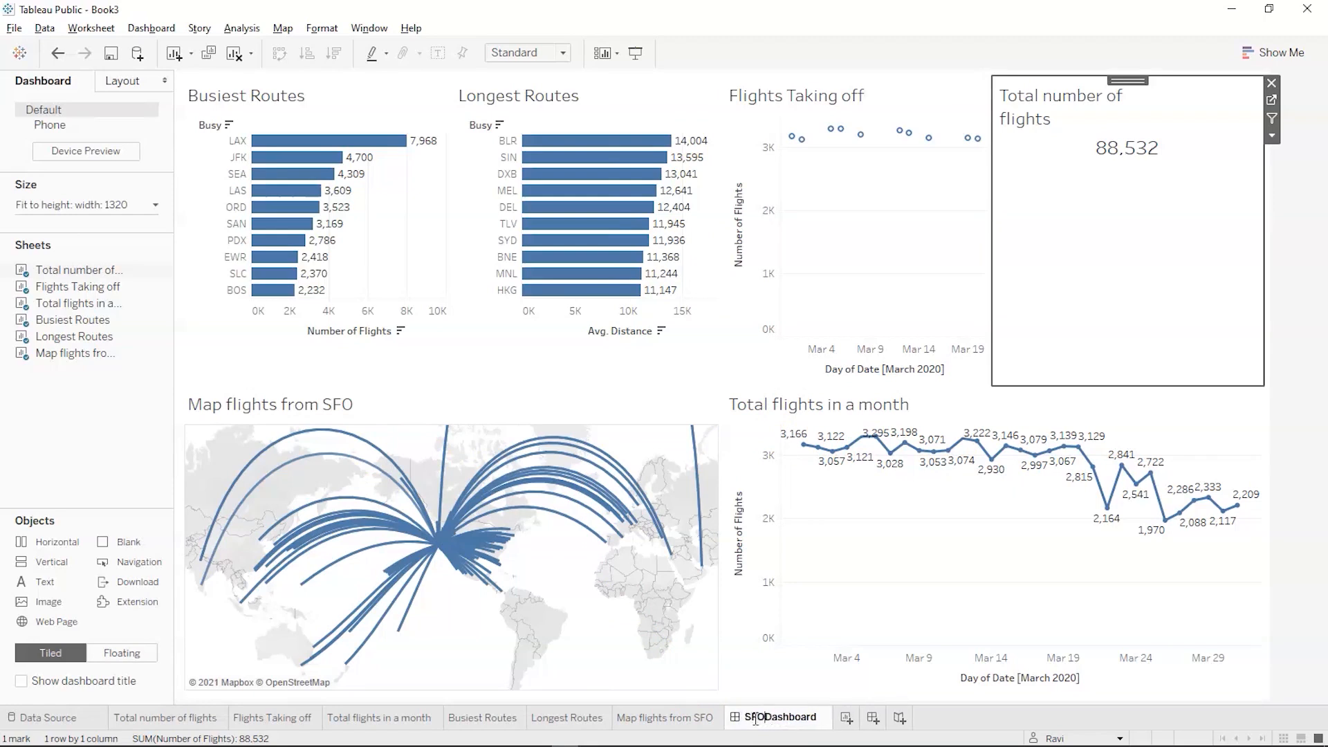
pyautogui.write('ht data')
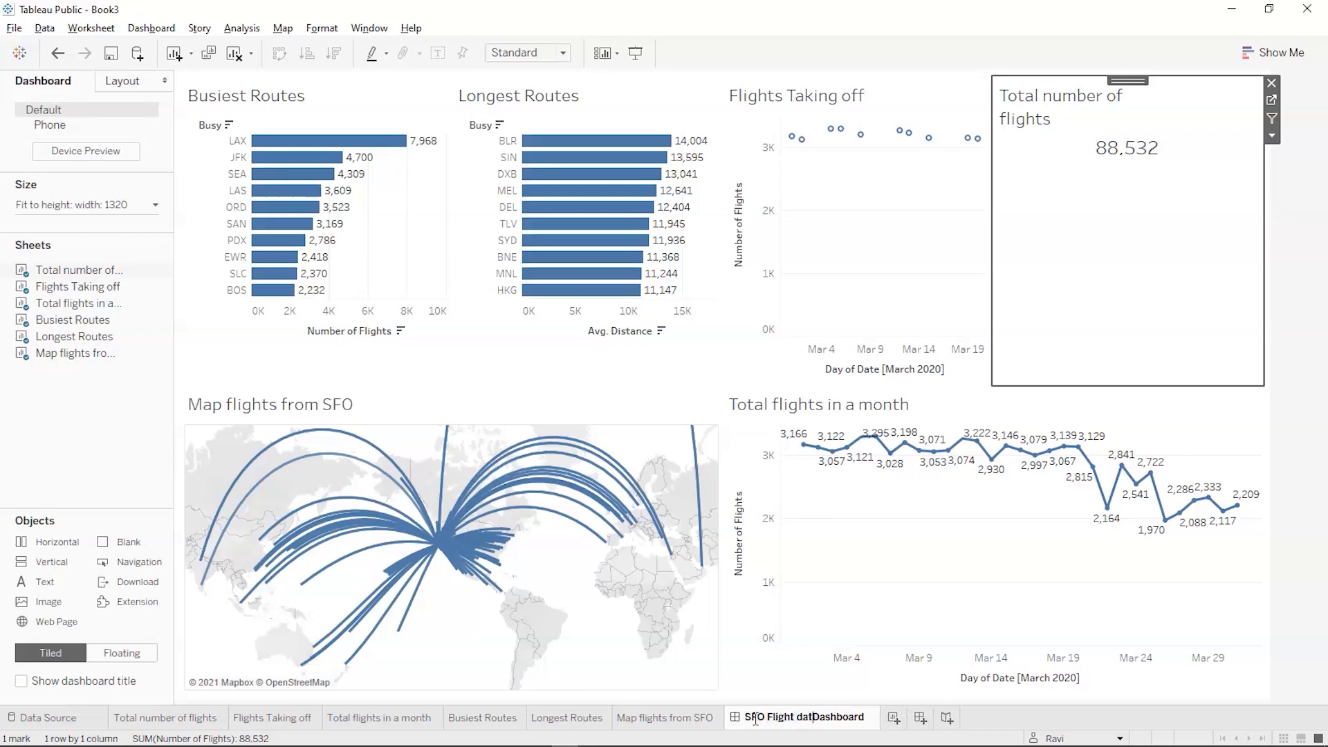
pyautogui.press('Return')
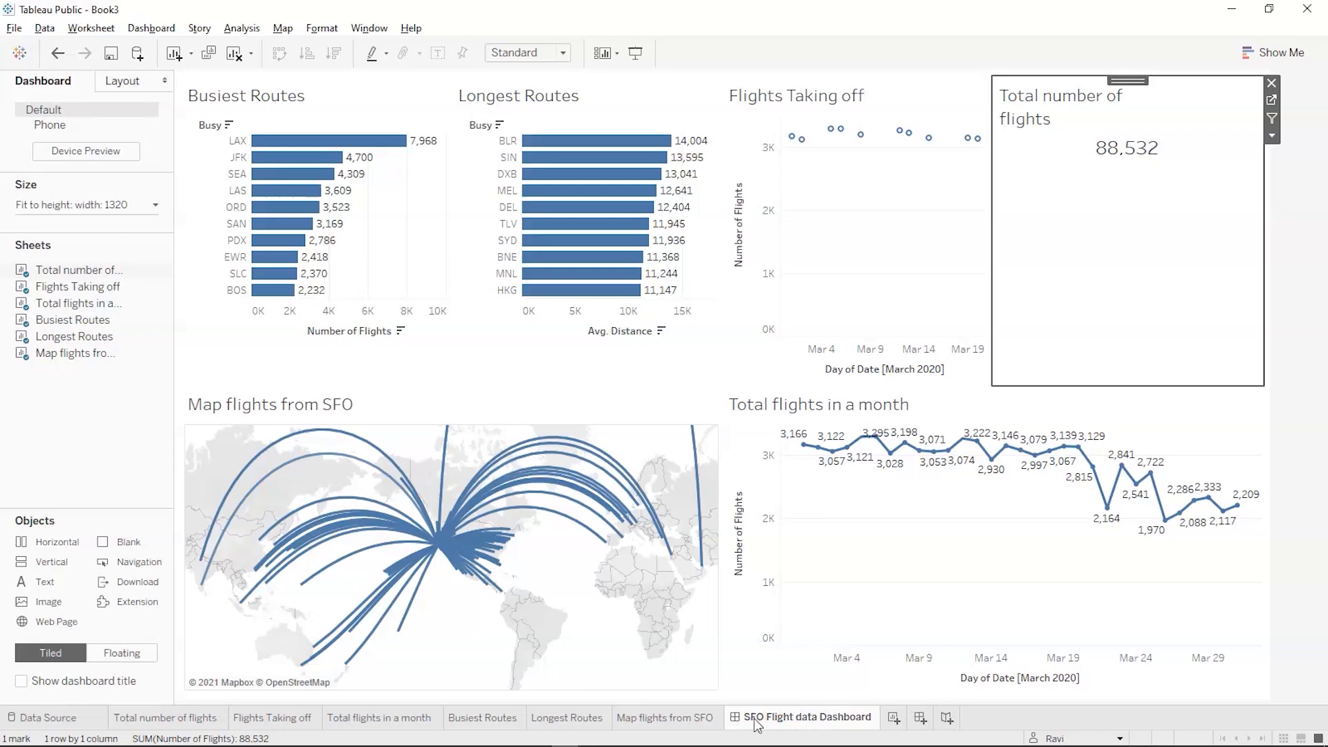
pyautogui.hotkey('alt', 'Tab')
pyautogui.hotkey('alt', 'Tab')
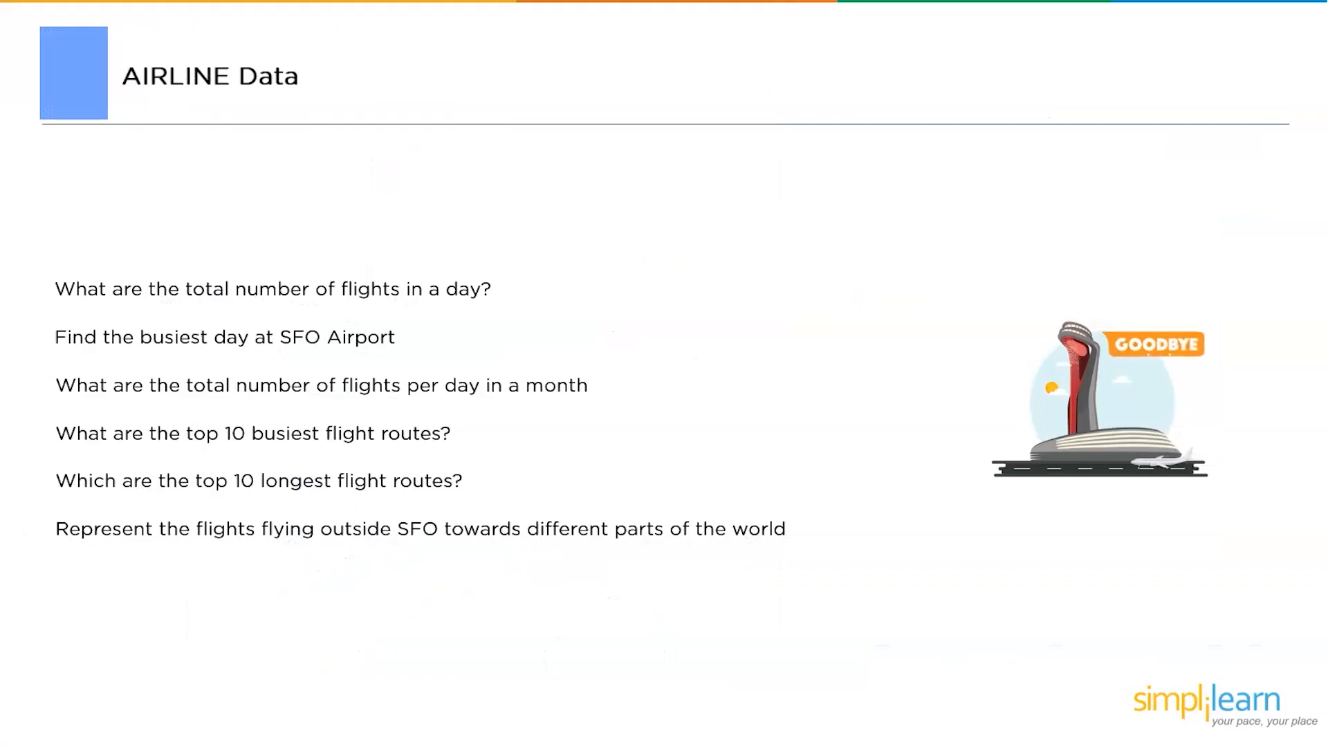
pyautogui.press('Right')
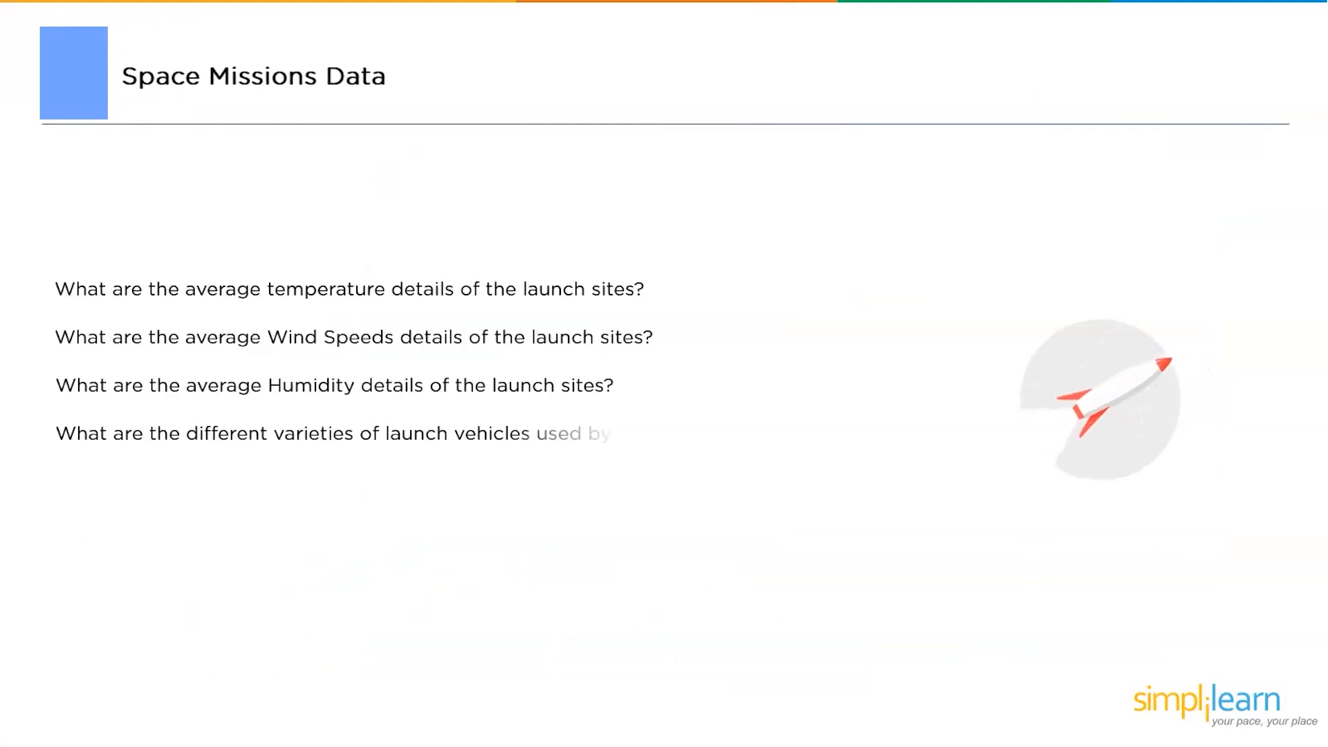
pyautogui.click(35, 713)
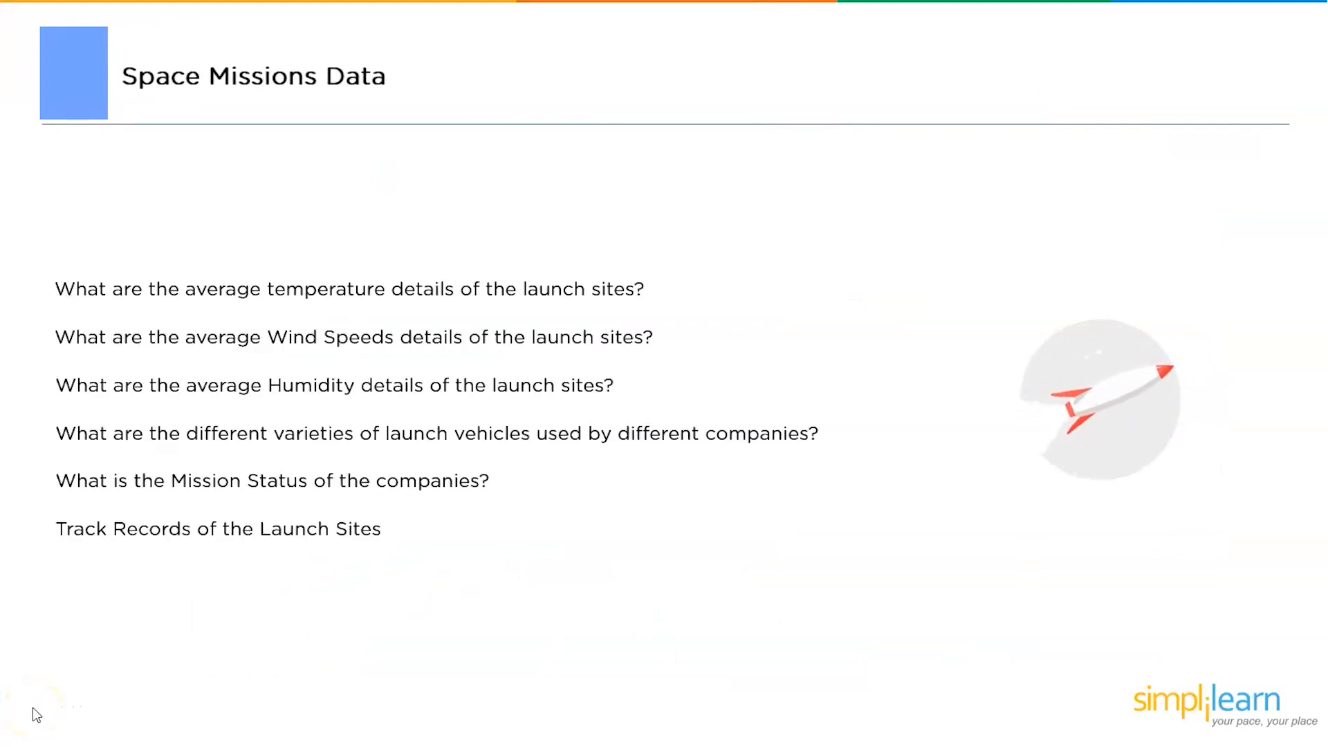
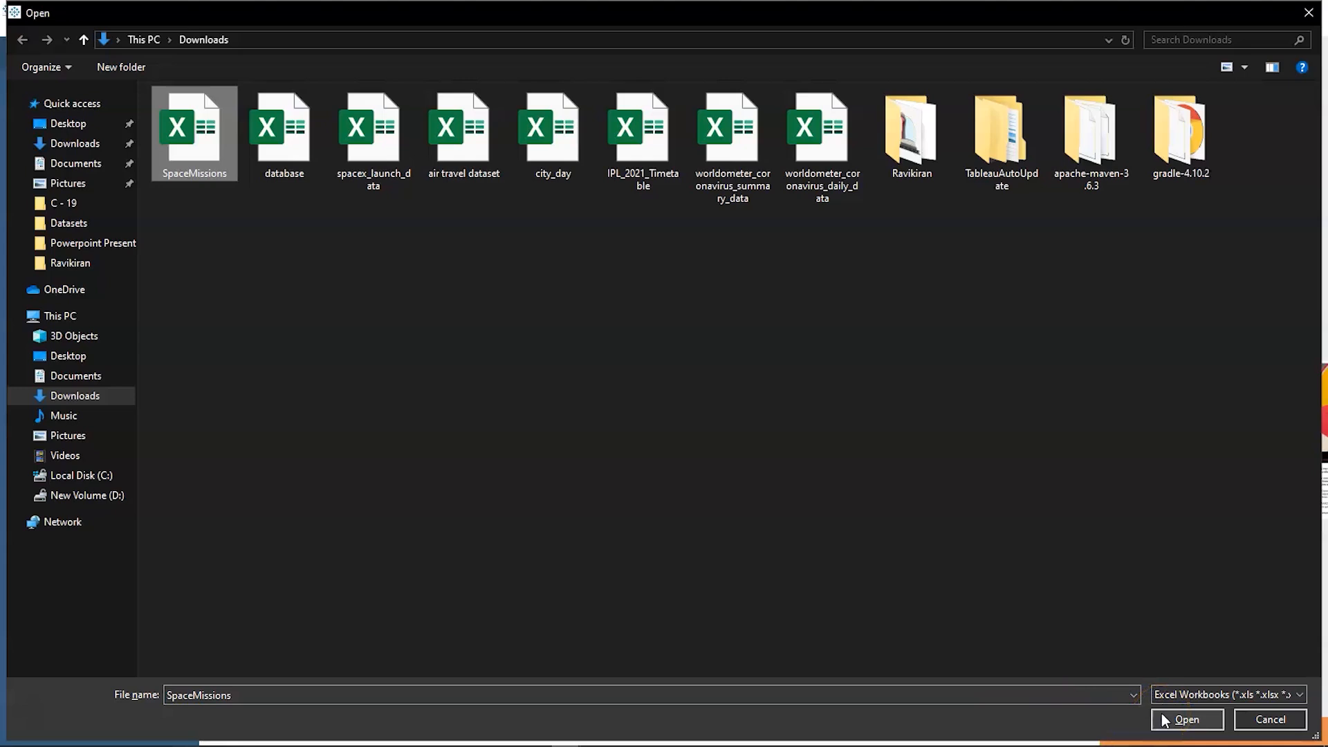
# Connect to the SpaceMissions Excel workbook and turn on Data Interpreter, aliases and hidden fields for it
pyautogui.click(1165, 720)
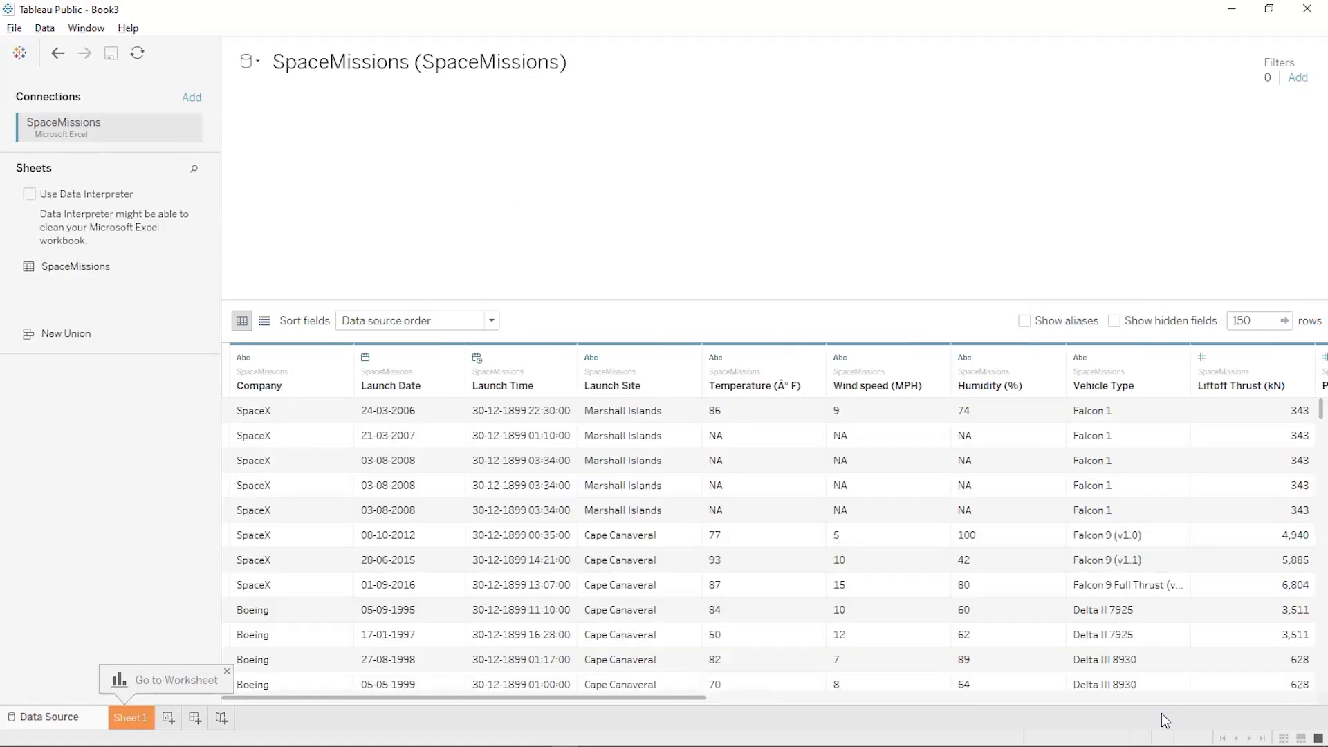
pyautogui.click(29, 194)
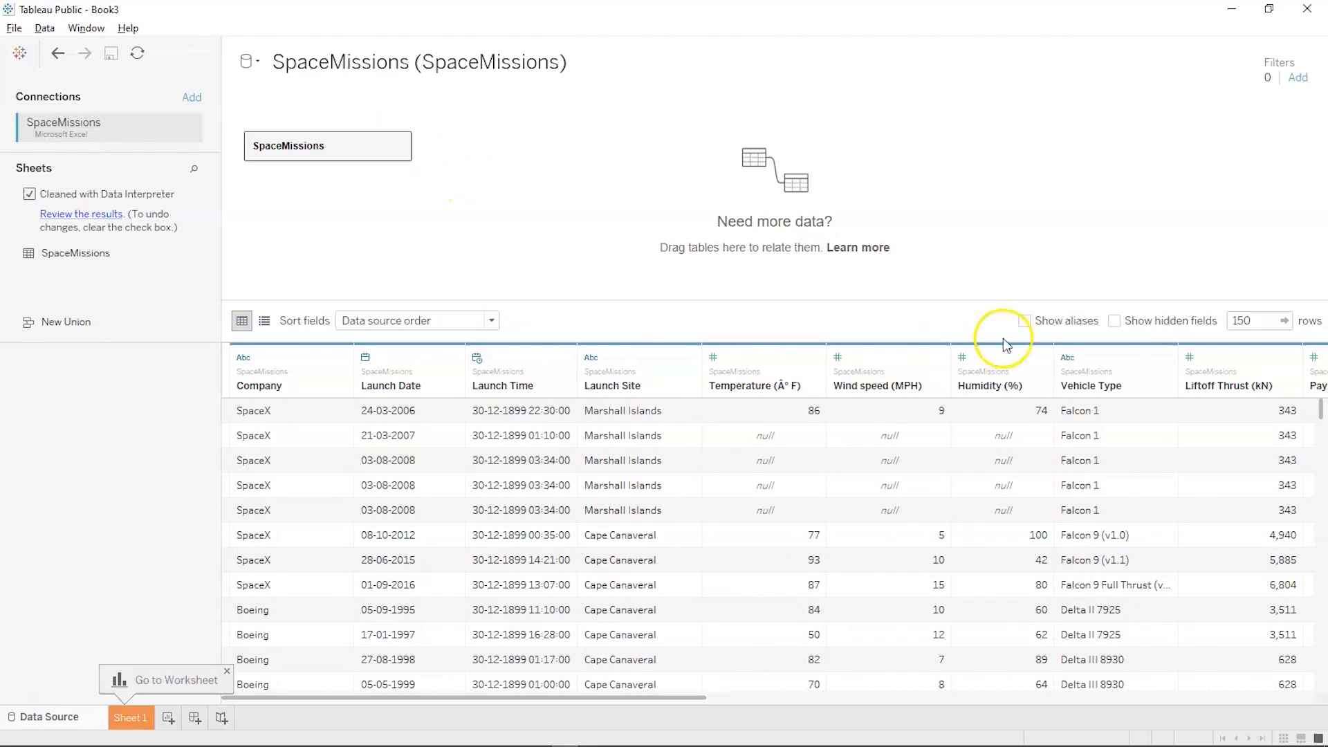
pyautogui.click(1024, 321)
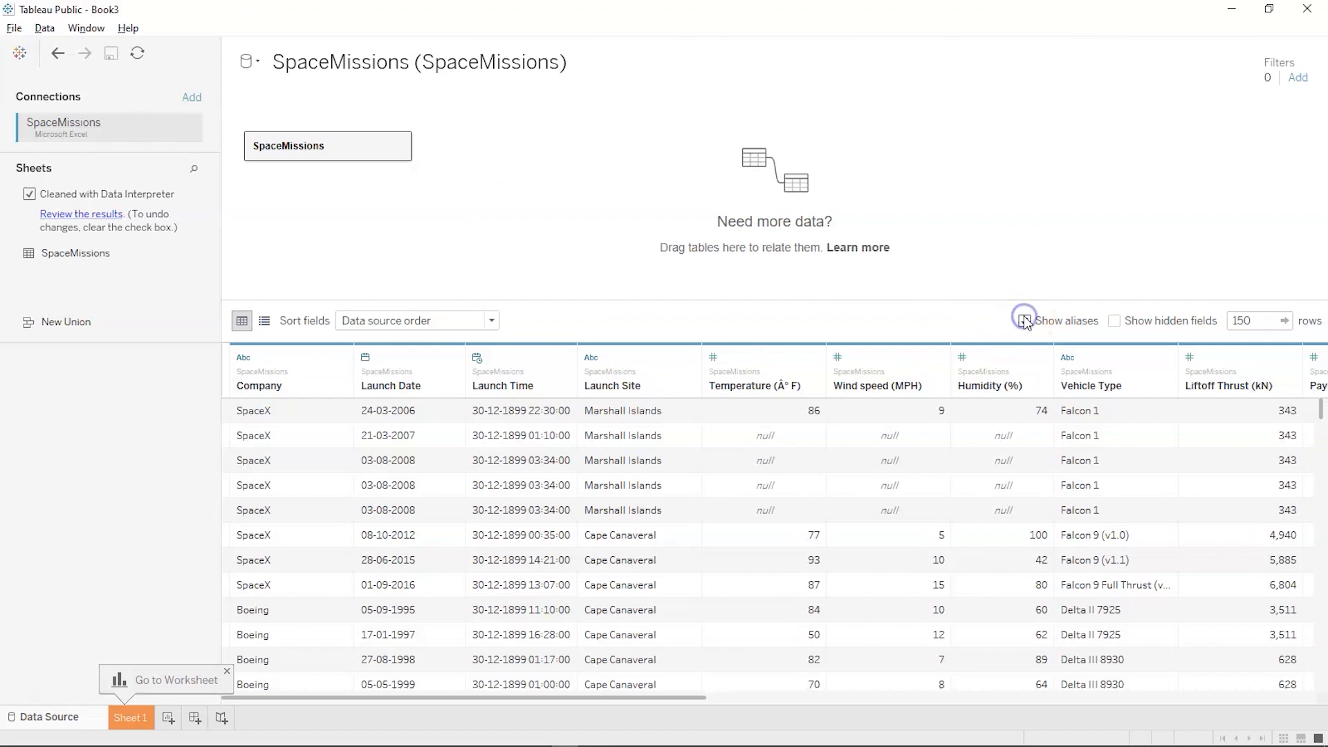
pyautogui.click(1113, 321)
pyautogui.click(892, 498)
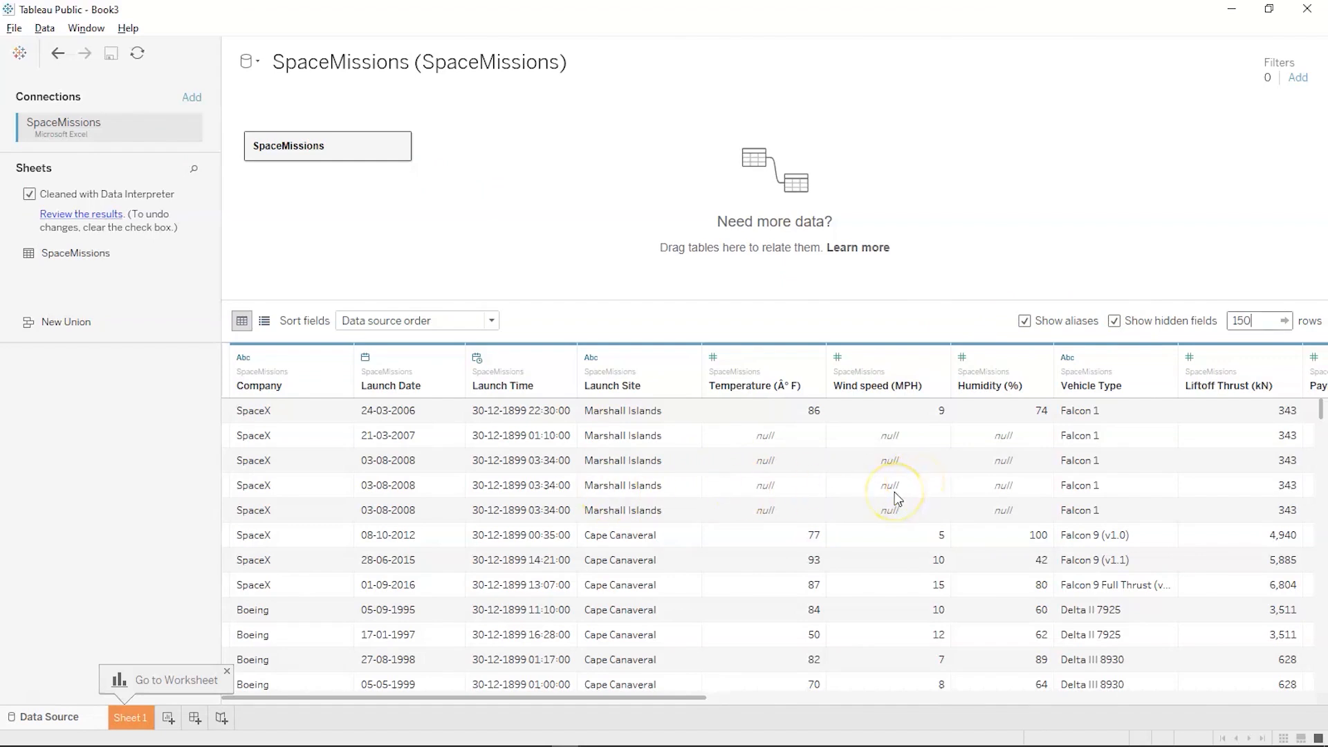
# Open the first worksheet and rename it as Launch Site Temperatures
pyautogui.click(127, 720)
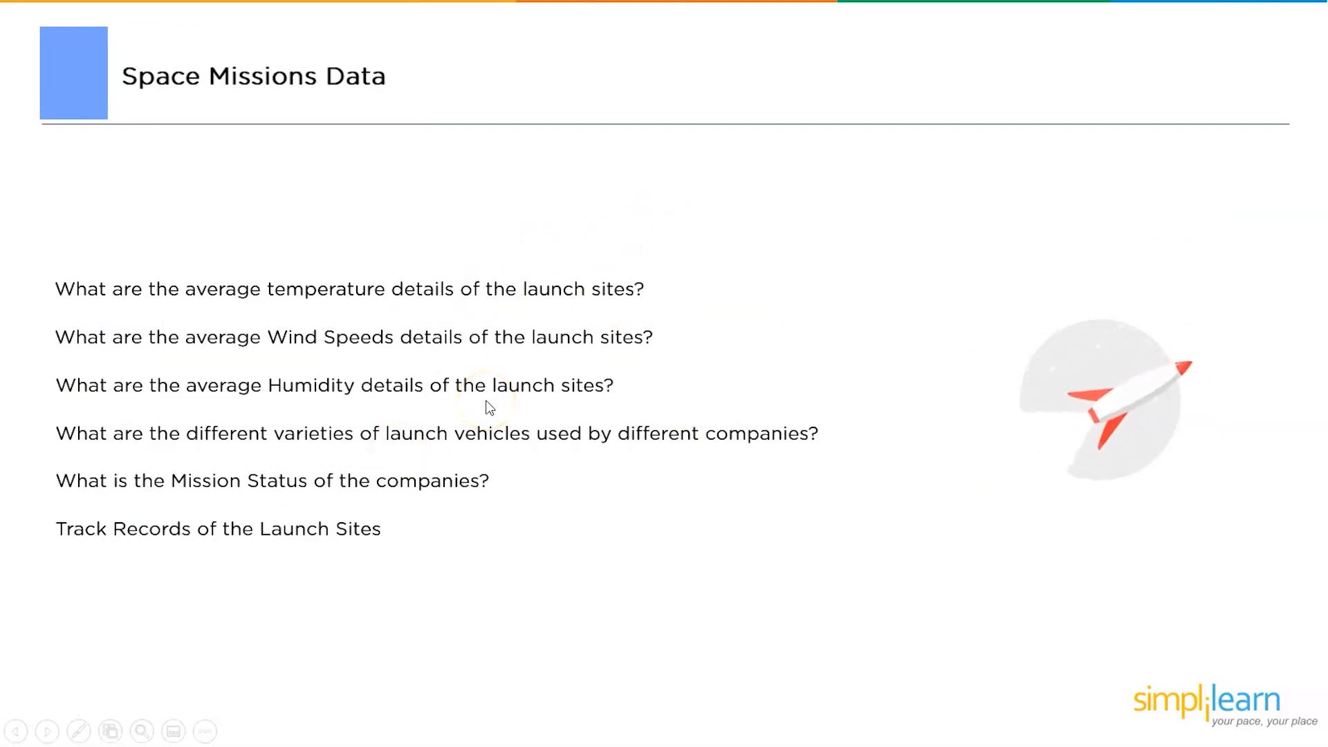
pyautogui.hotkey('alt', 'Tab')
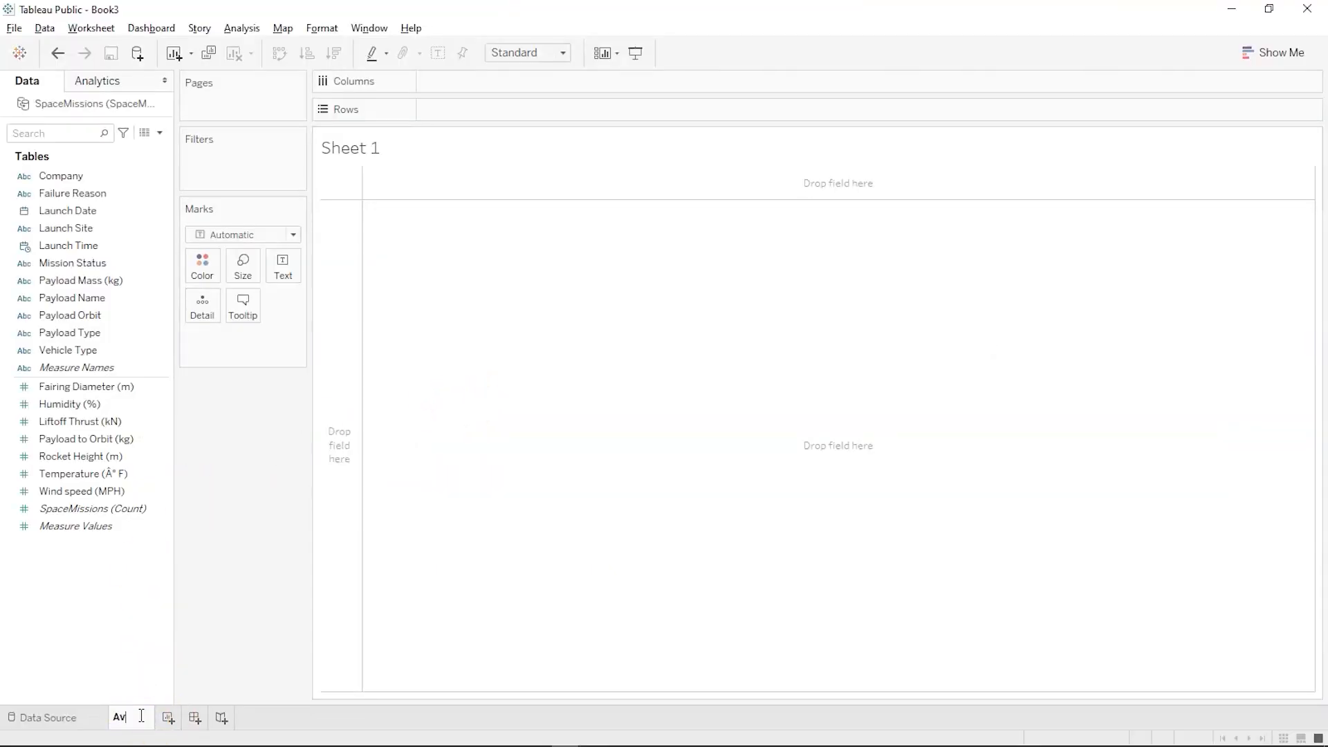
pyautogui.click(141, 716)
pyautogui.write('Avg Tempra')
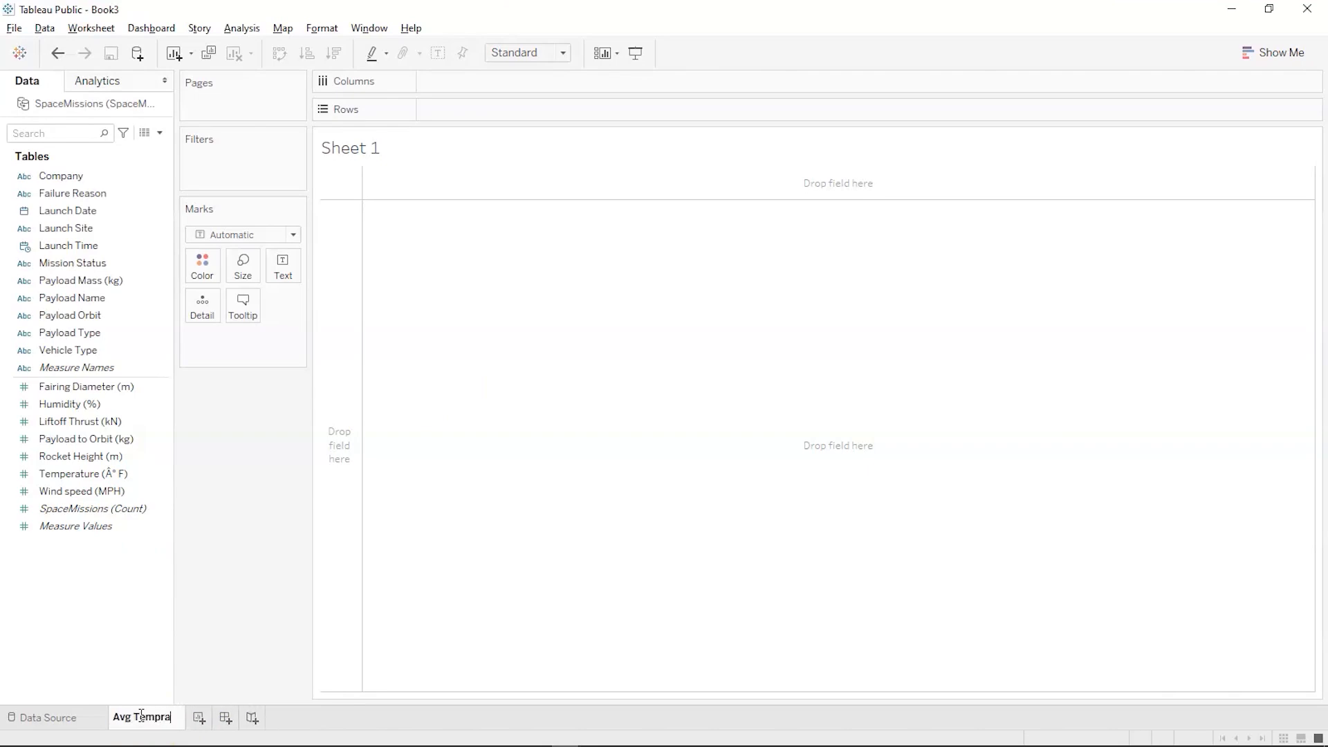
pyautogui.press('BackSpace')
pyautogui.press('BackSpace')
pyautogui.press('BackSpace')
pyautogui.write('eratur')
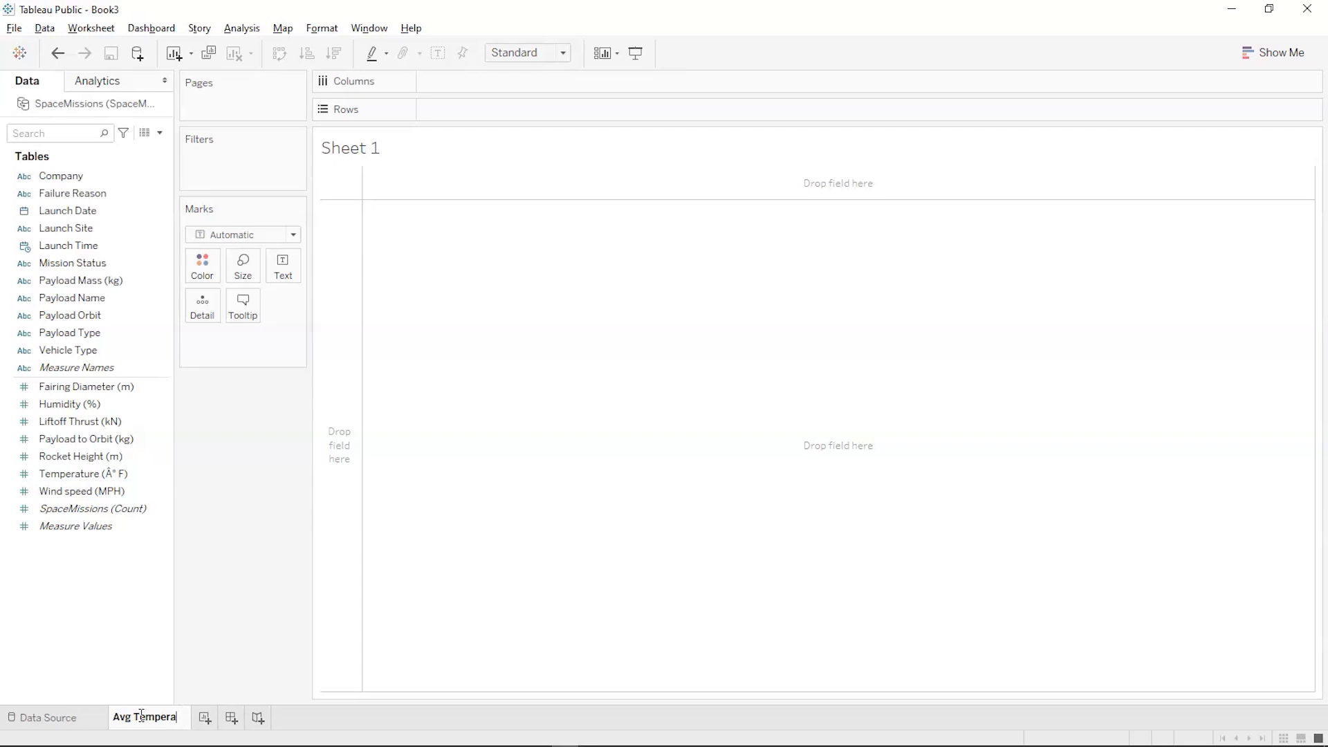
pyautogui.write('ess')
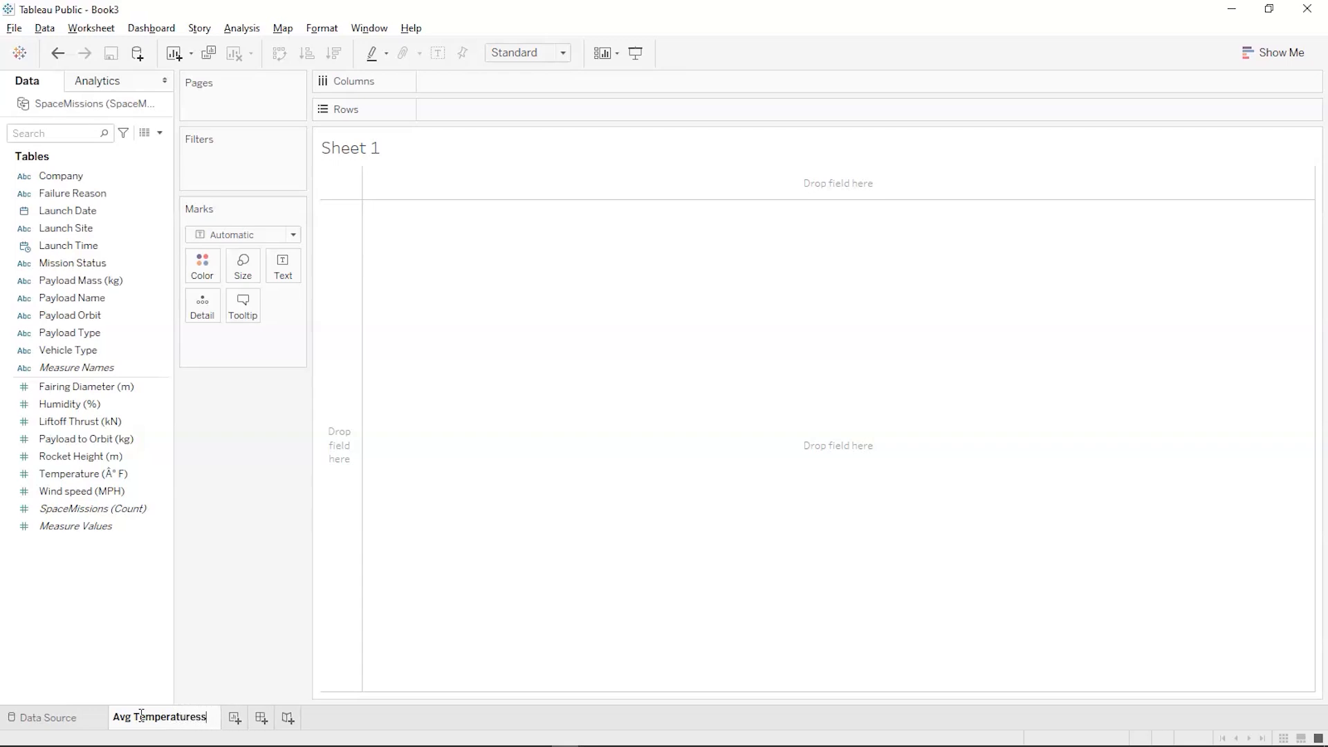
pyautogui.press('BackSpace')
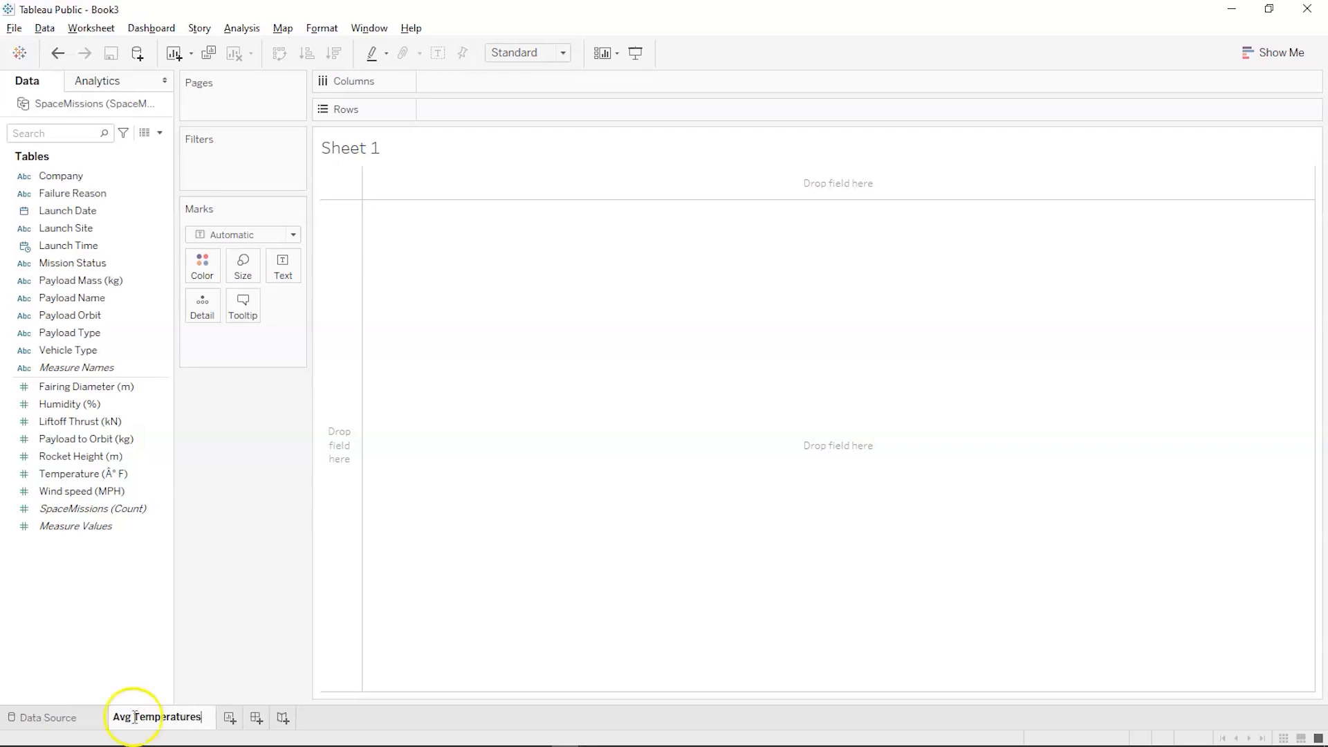
pyautogui.doubleClick(126, 718)
pyautogui.write('Launch Su')
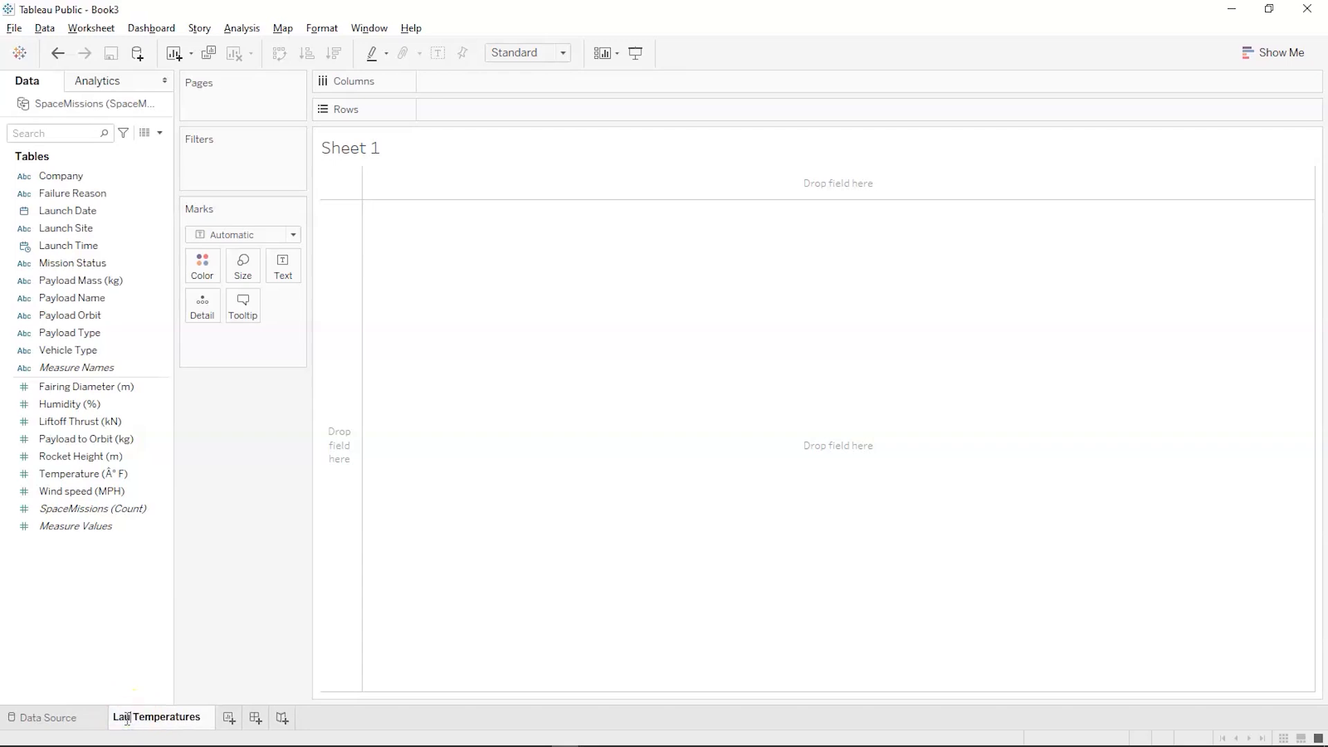
pyautogui.press('BackSpace')
pyautogui.write('ite')
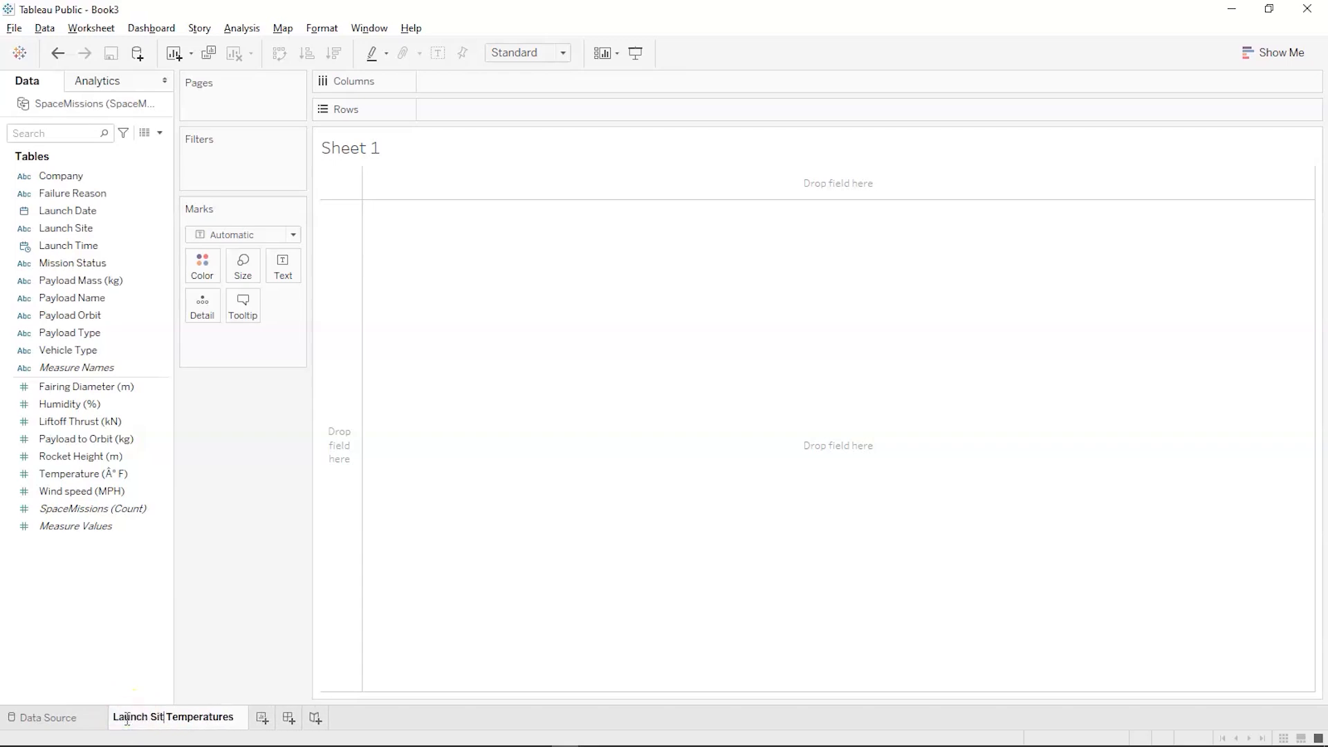
pyautogui.click(471, 578)
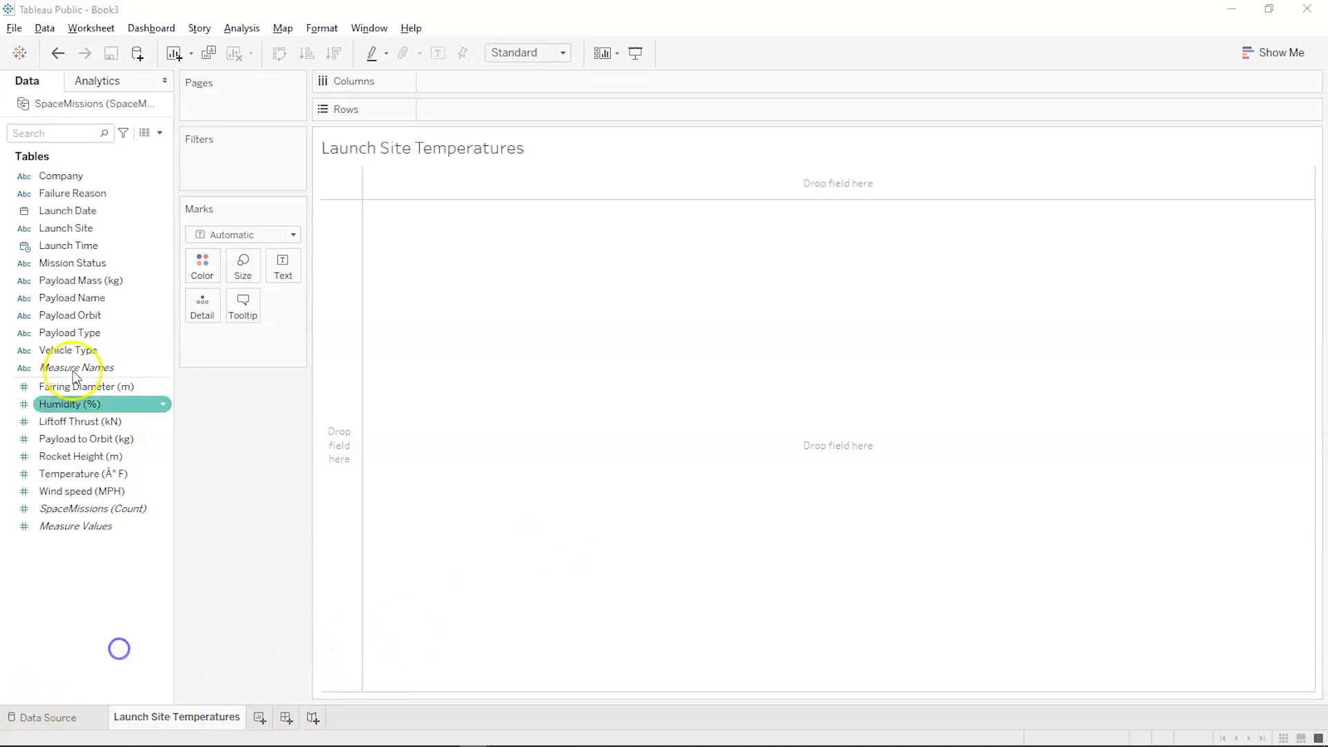
# Create a packed bubble chart of Launch Site with bubbles sized by average Temperature
pyautogui.click(92, 234)
pyautogui.keyDown('ctrl'); pyautogui.click(70, 475); pyautogui.keyUp('ctrl')
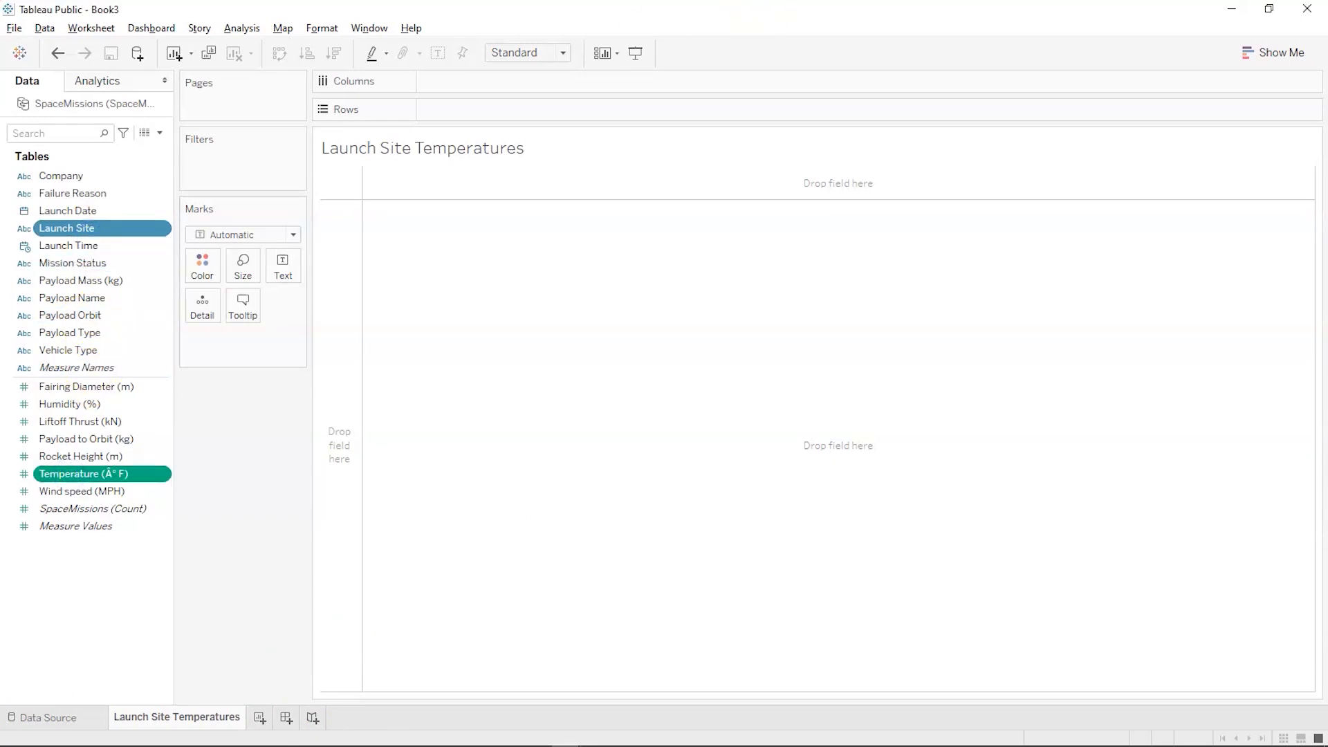
pyautogui.click(1273, 53)
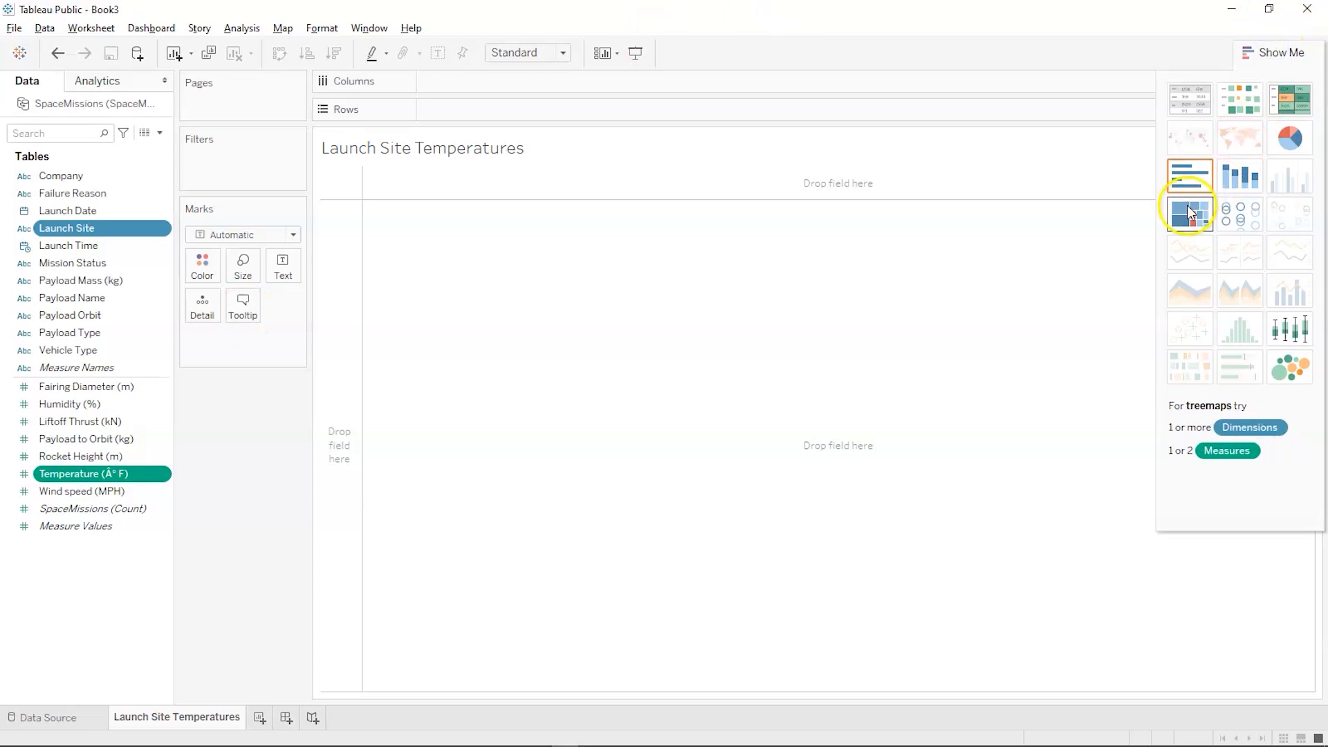
pyautogui.click(1290, 368)
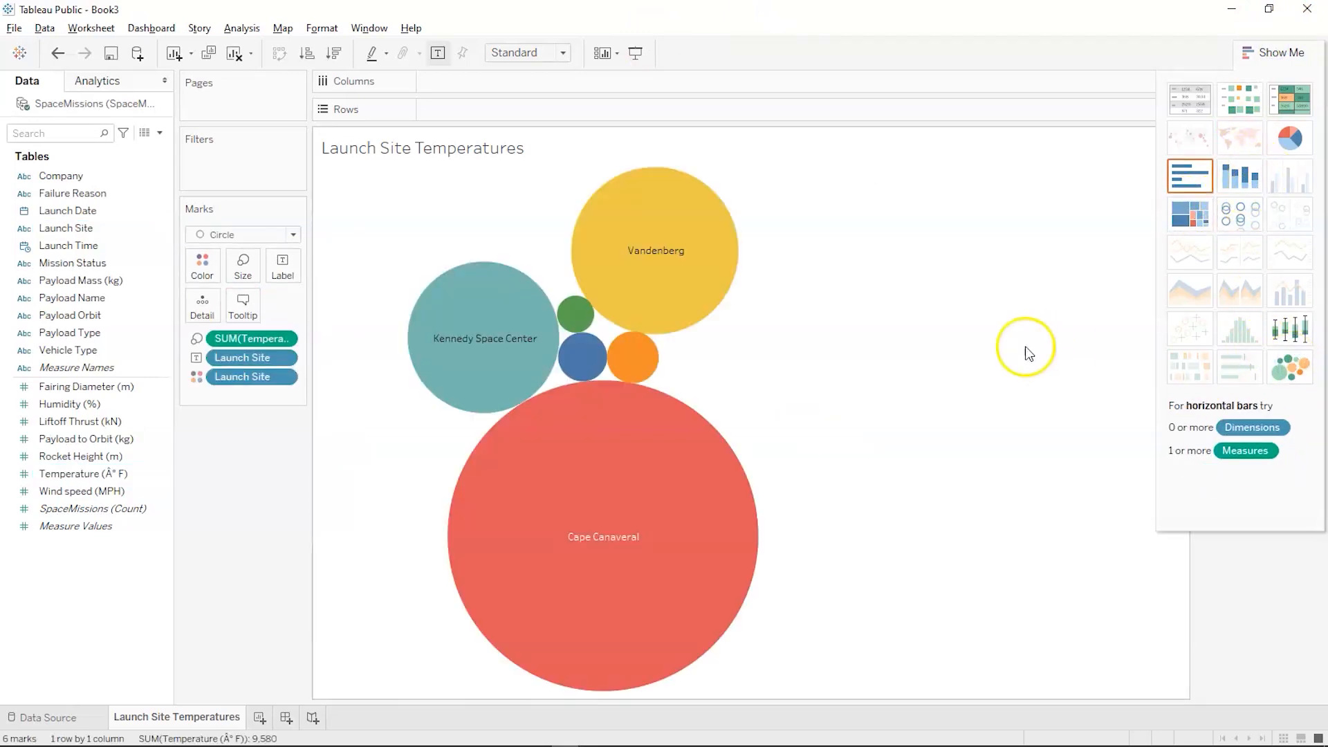
pyautogui.rightClick(252, 334)
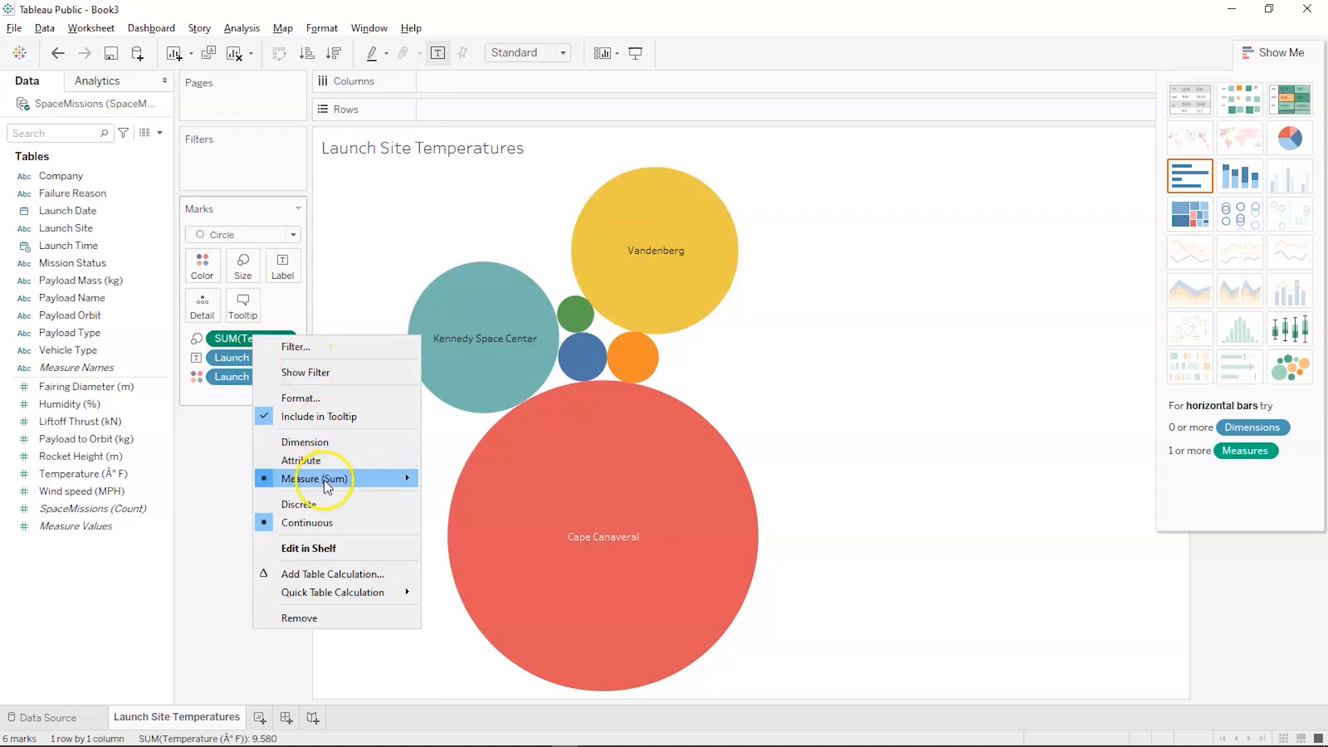
pyautogui.moveTo(328, 484)
pyautogui.click(483, 502)
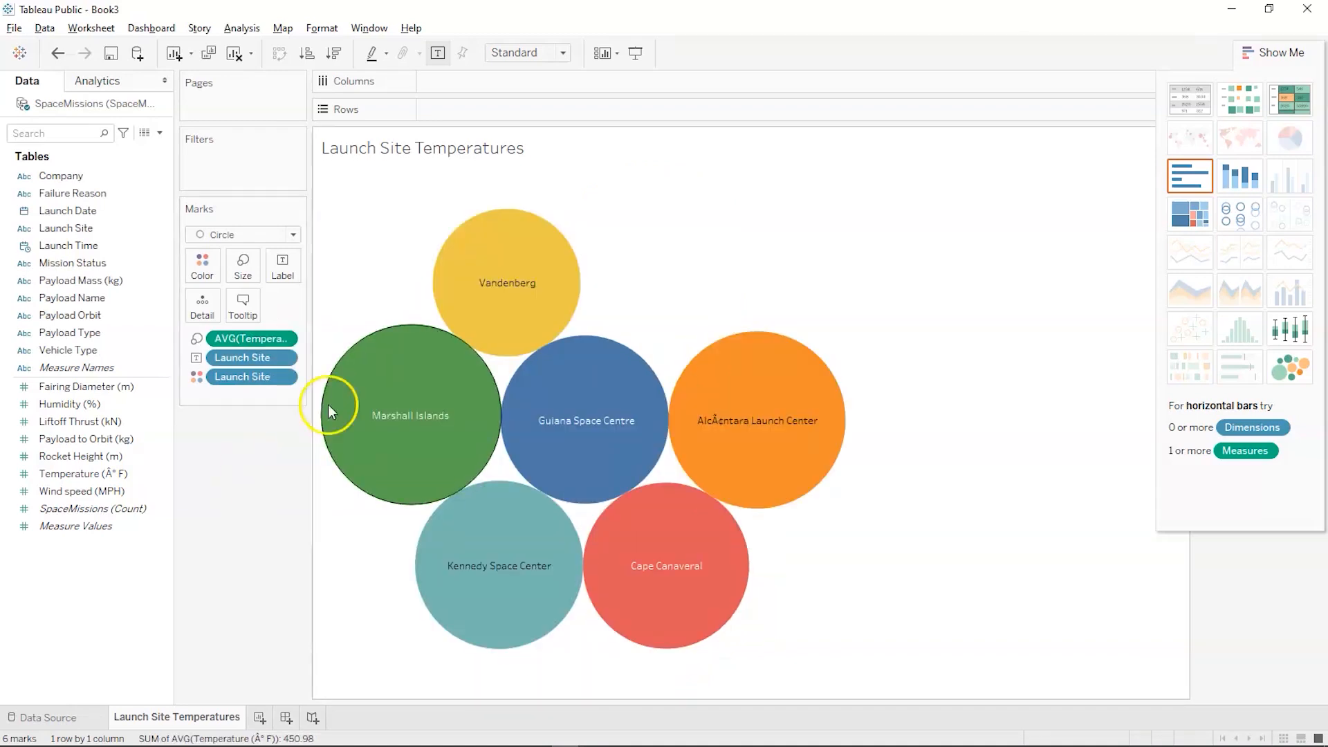
# Label each launch site bubble with its average Temperature
pyautogui.click(292, 276)
pyautogui.click(235, 484)
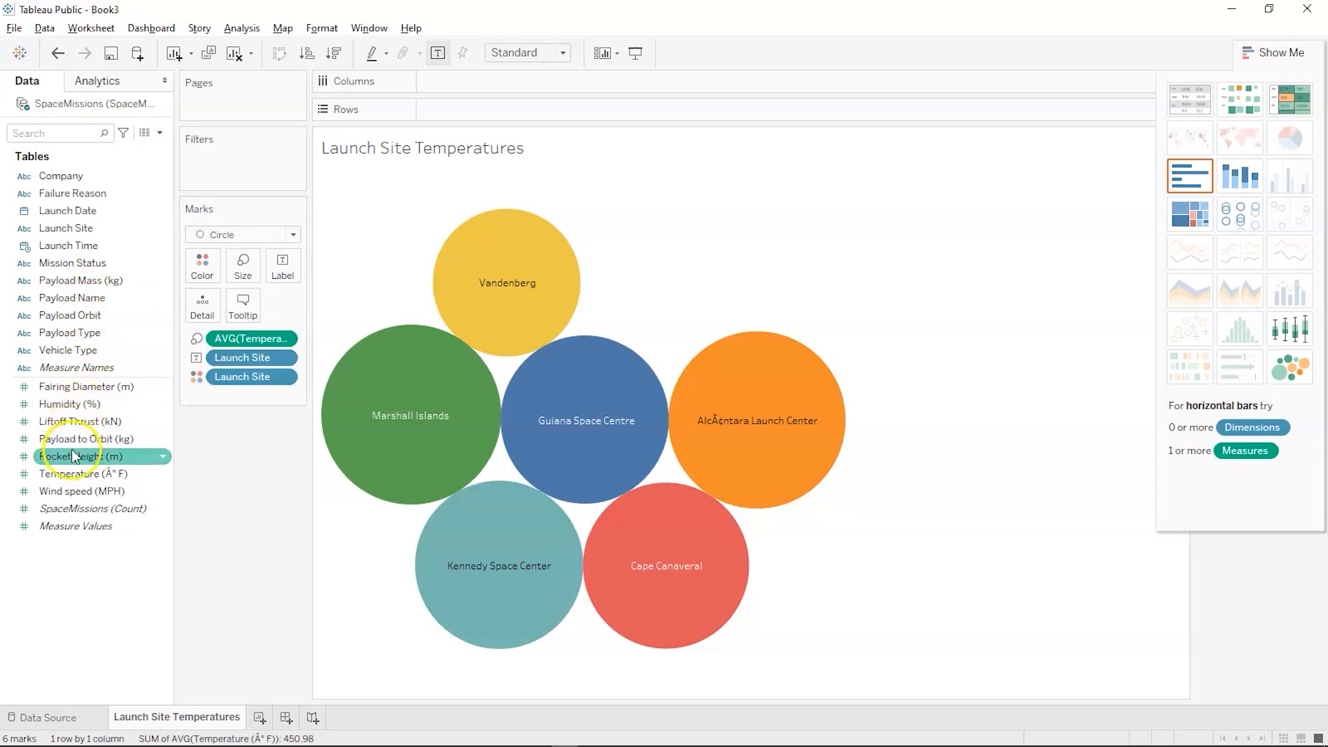
pyautogui.moveTo(65, 466); pyautogui.dragTo(280, 260)
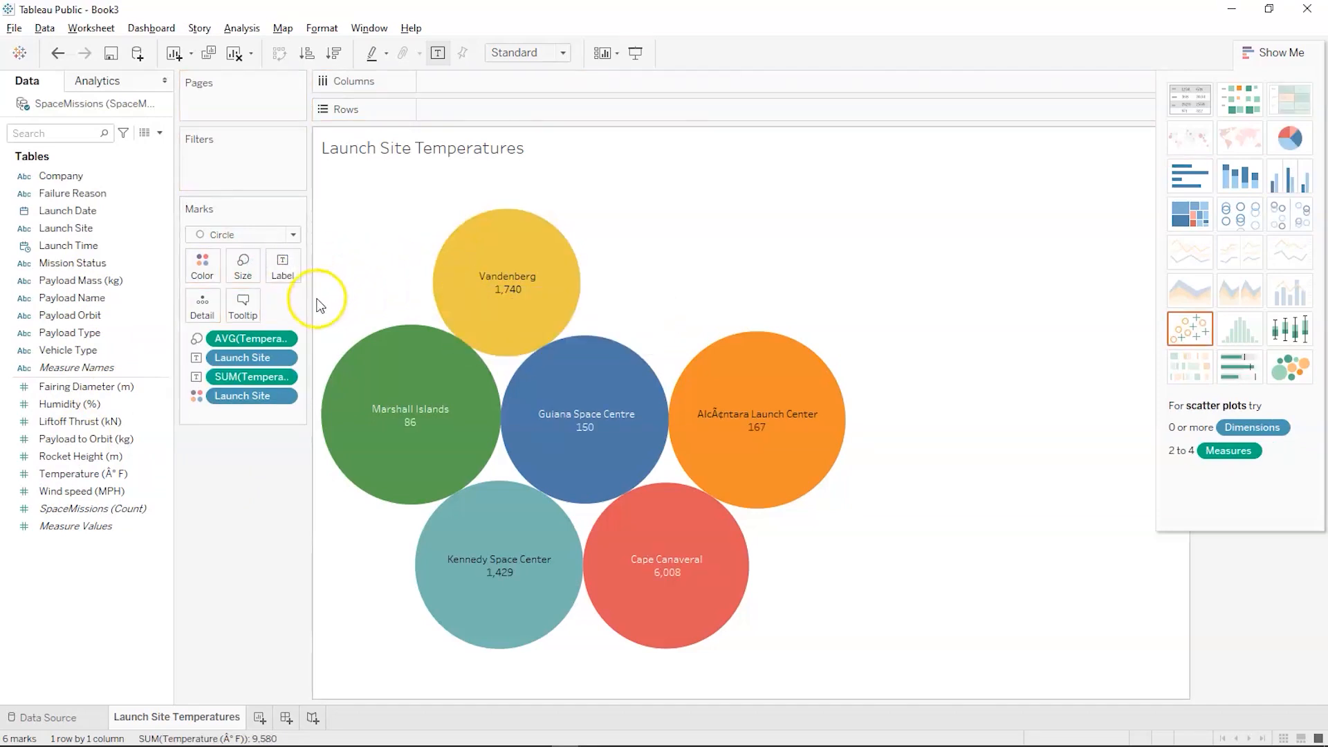
pyautogui.rightClick(240, 374)
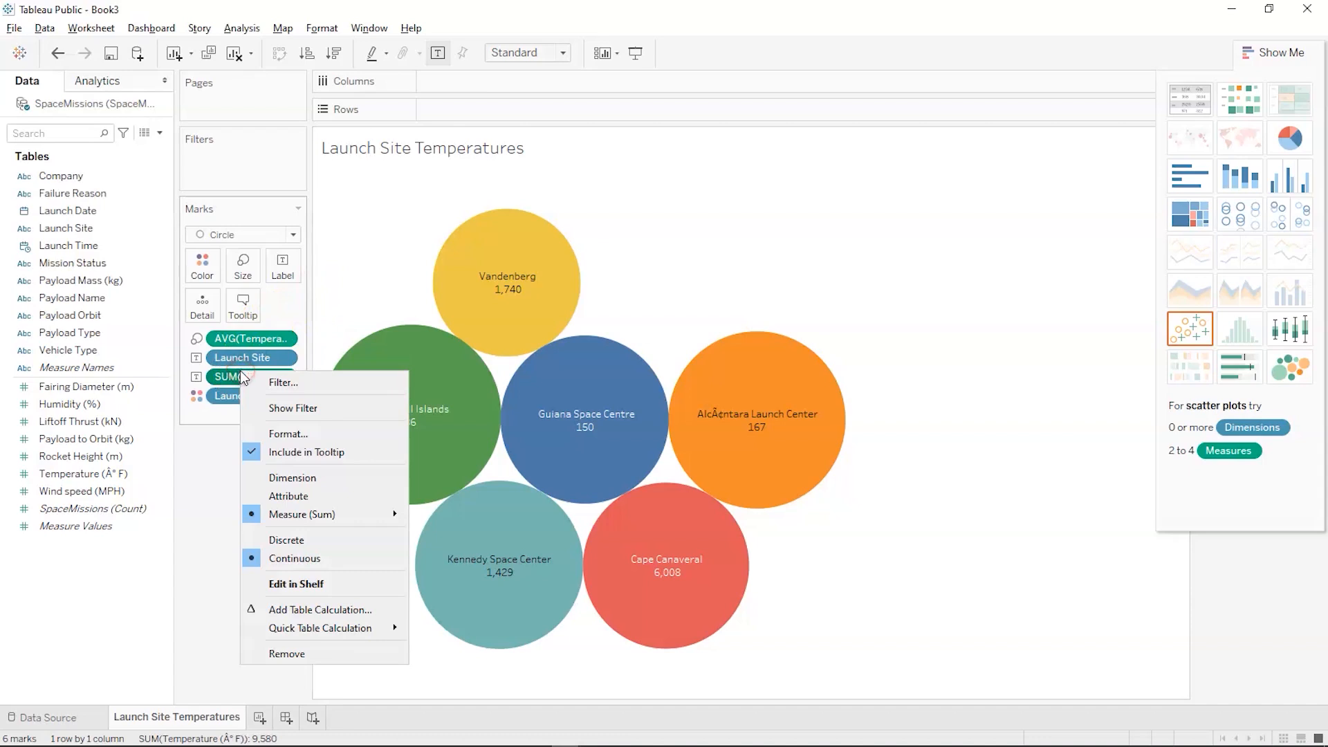
pyautogui.moveTo(269, 516)
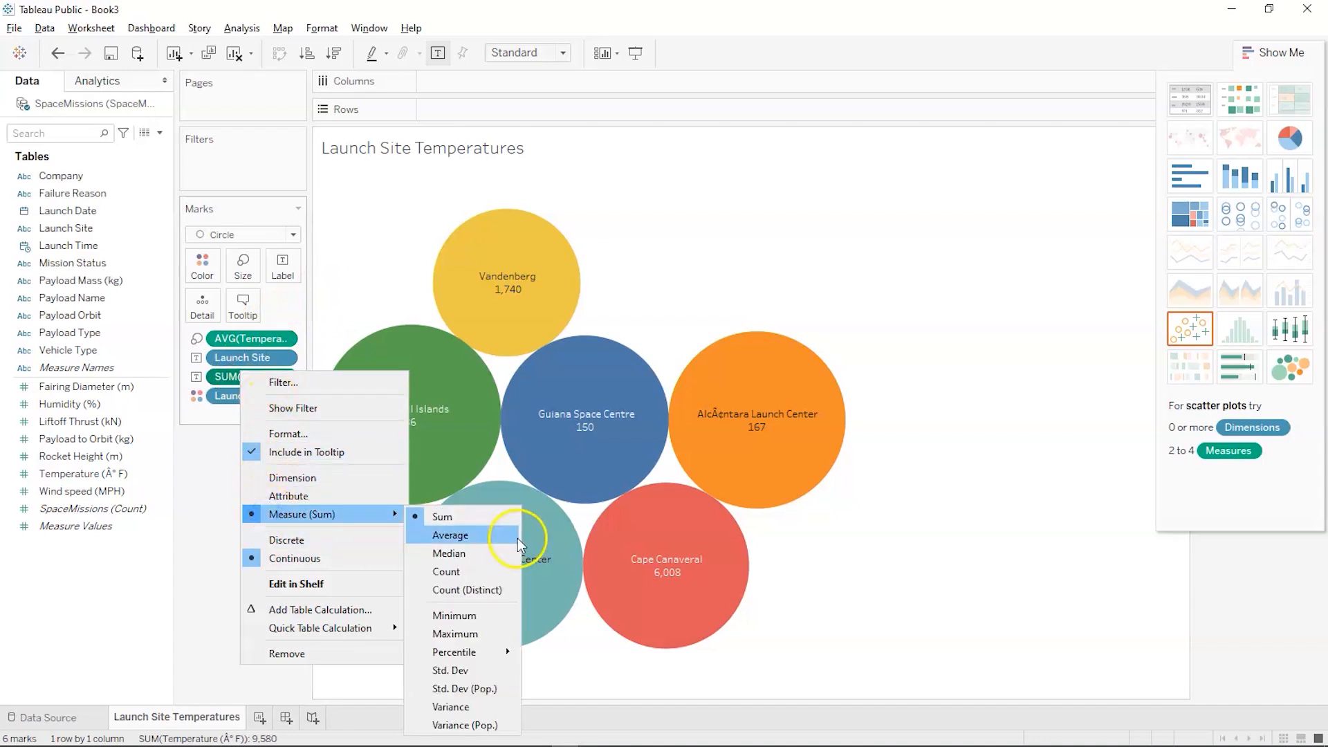
pyautogui.click(443, 454)
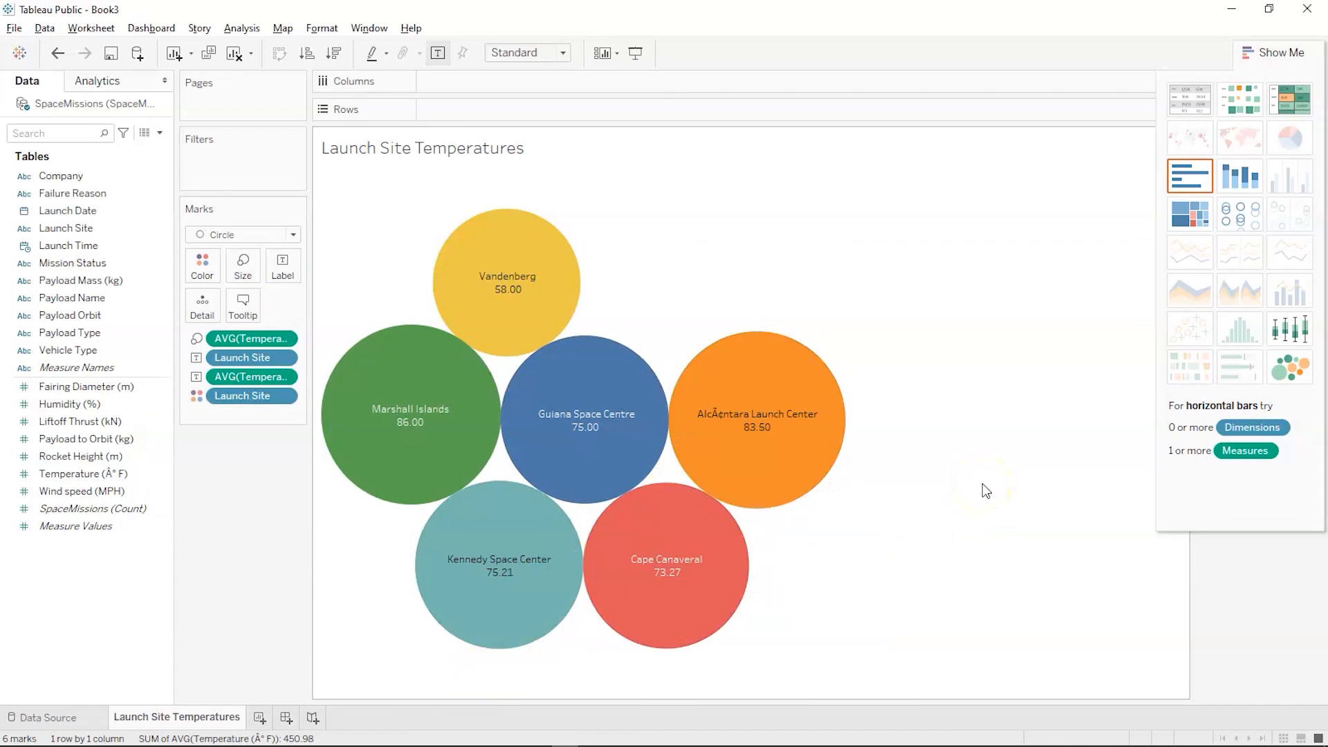
pyautogui.click(873, 306)
# Check the next question on the Space Missions Data slide and add a new worksheet named Launch Site Wind Speeds
pyautogui.hotkey('alt', 'Tab')
pyautogui.hotkey('alt', 'Tab')
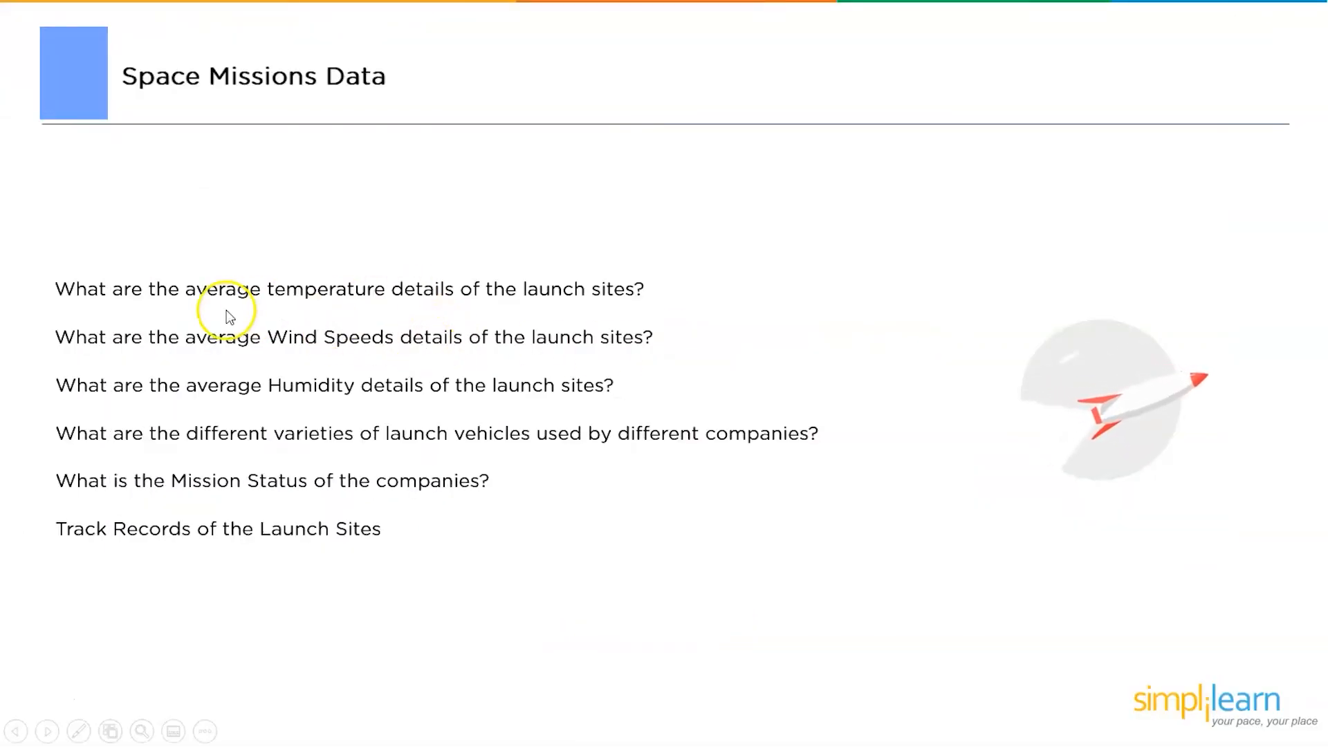
pyautogui.hotkey('alt', 'Tab')
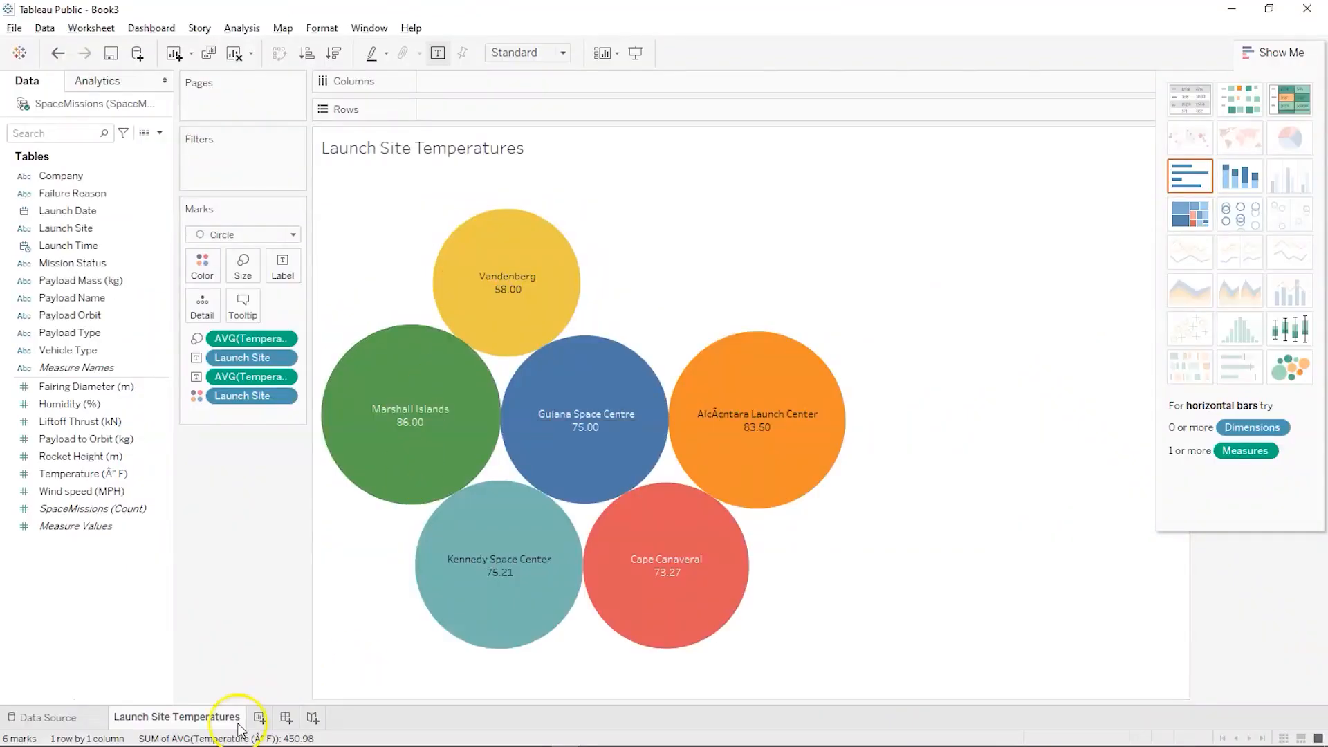
pyautogui.click(260, 718)
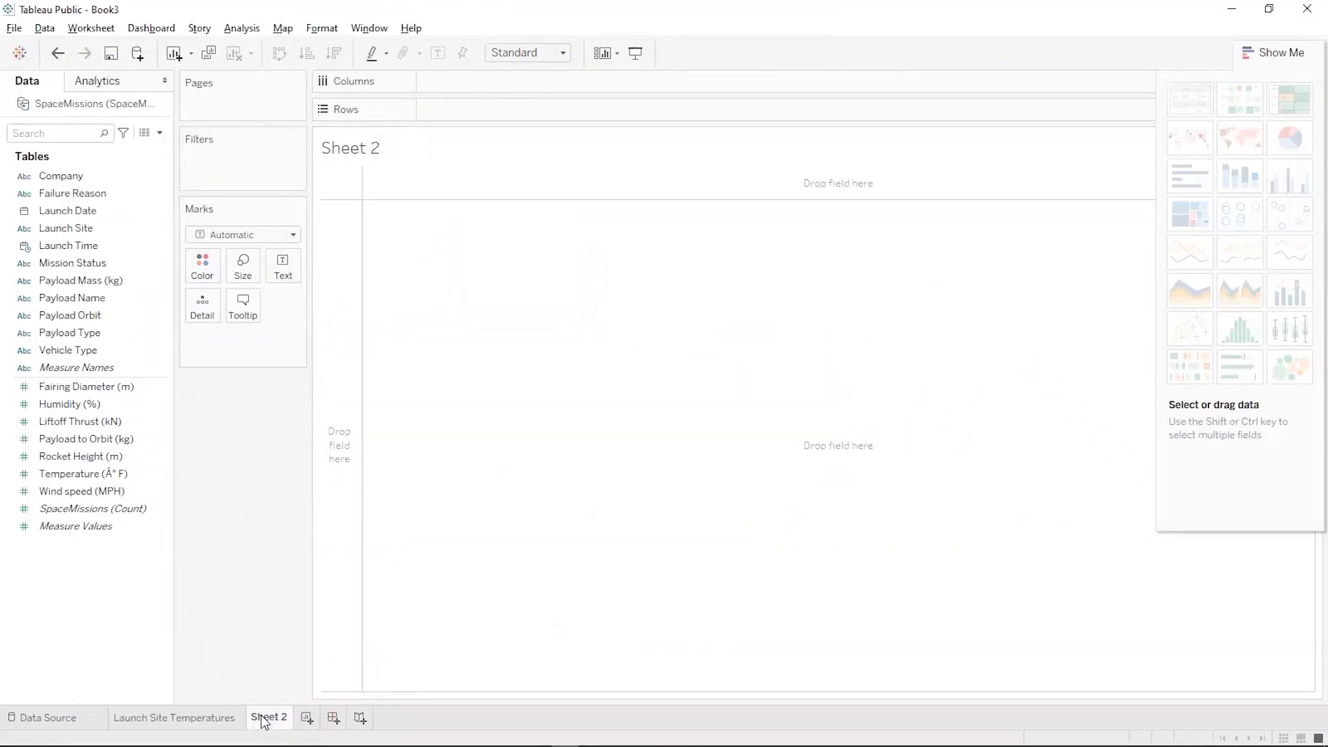
pyautogui.click(262, 716)
pyautogui.write('Launch')
pyautogui.write(' C')
pyautogui.press('BackSpace')
pyautogui.write('Site')
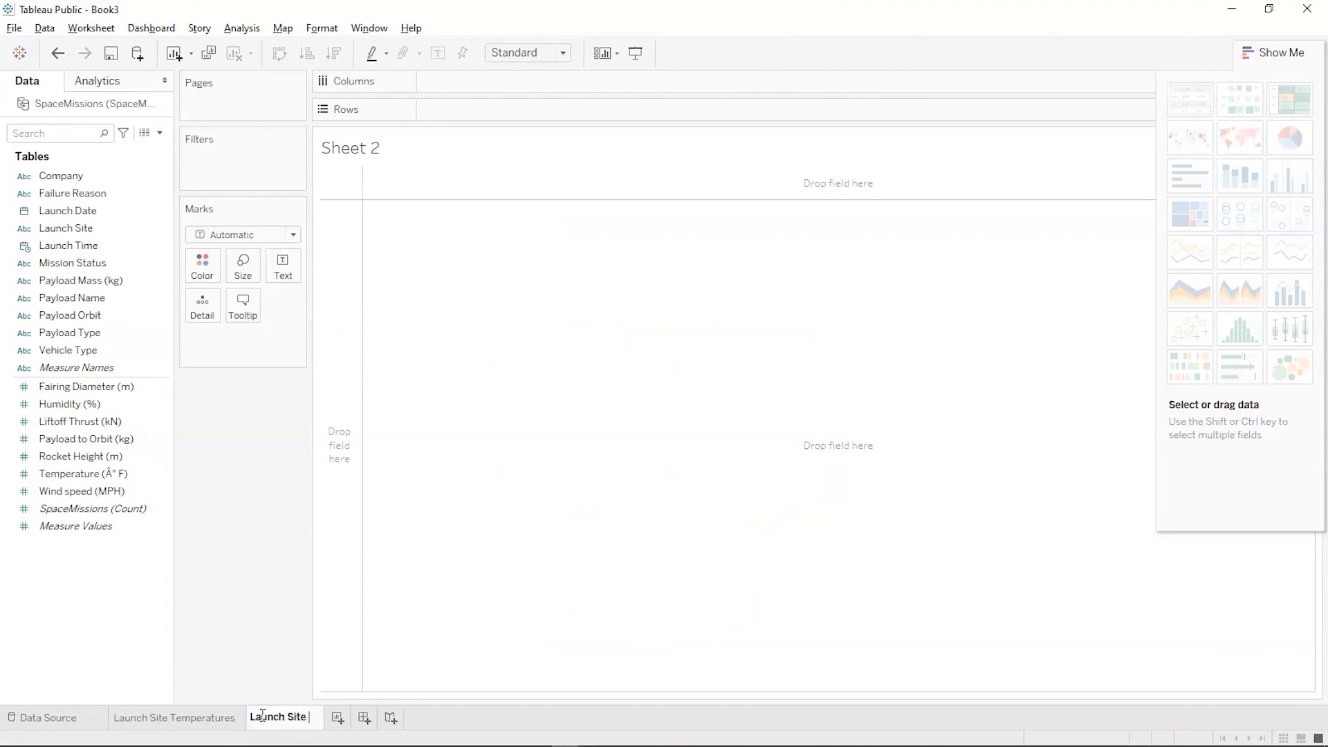
pyautogui.write(' Wind Speeds')
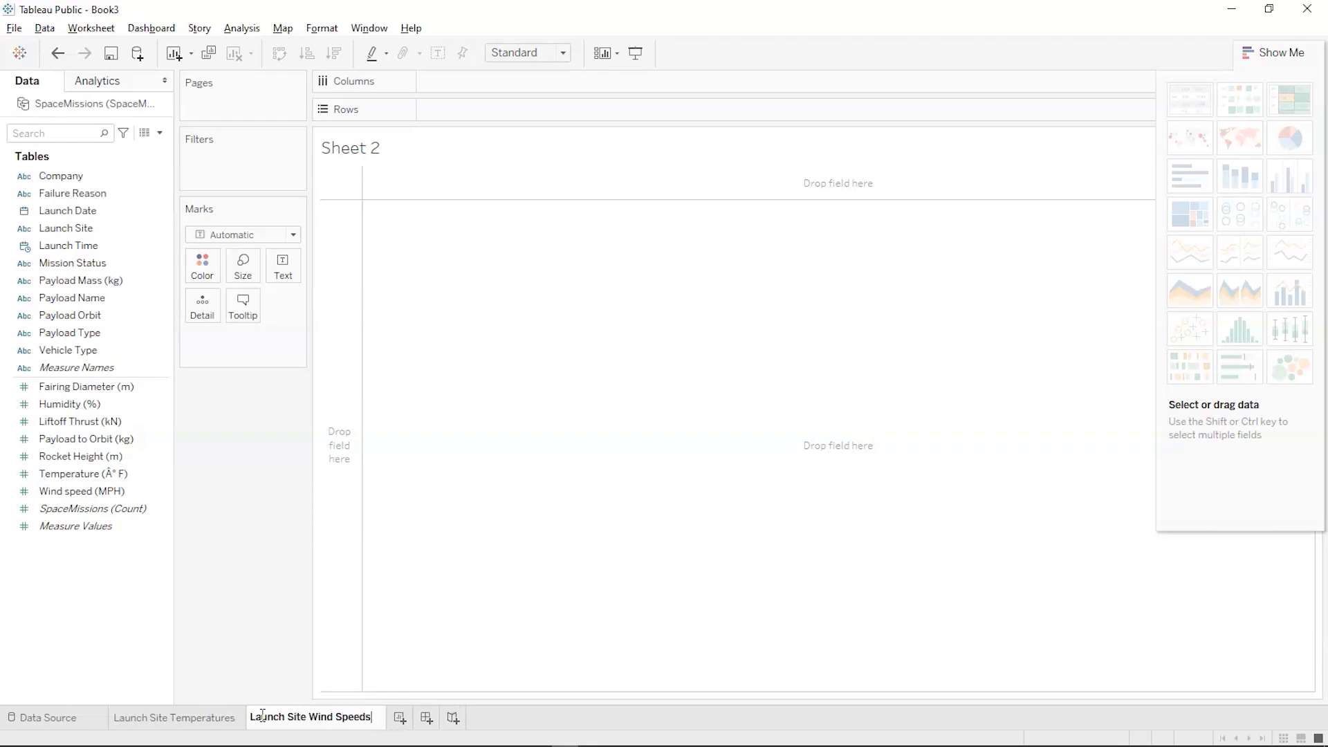
pyautogui.click(28, 691)
# Chart the summed Wind speed in rows against Launch Site in columns
pyautogui.moveTo(69, 228); pyautogui.dragTo(466, 87)
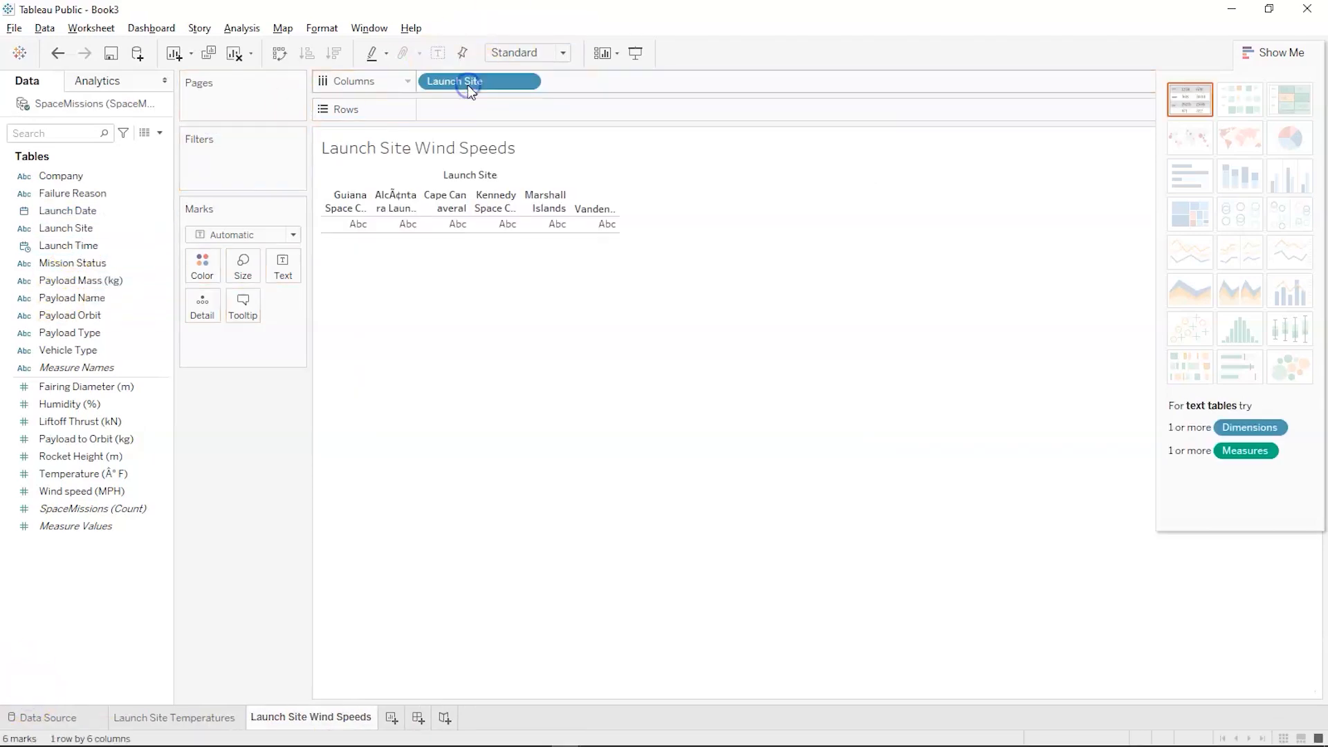
pyautogui.click(101, 439)
pyautogui.moveTo(62, 488); pyautogui.dragTo(452, 105)
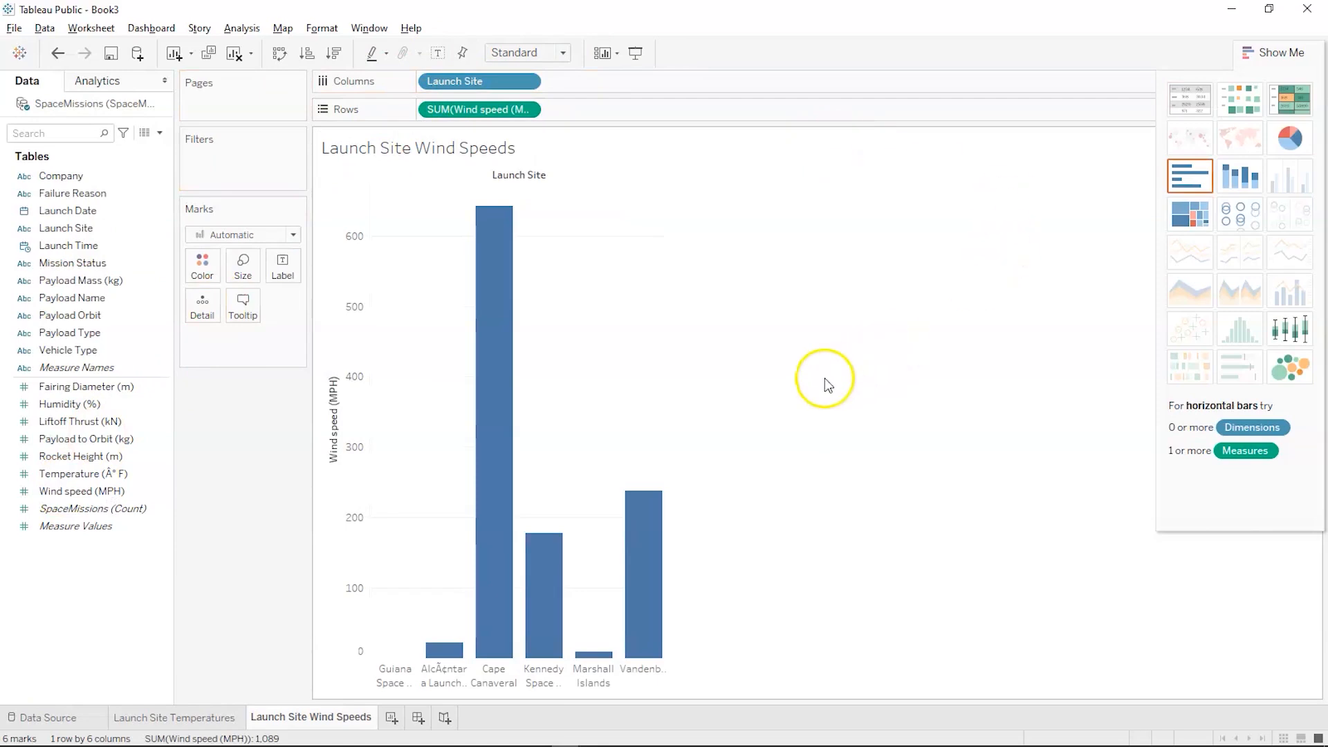
pyautogui.moveTo(509, 325)
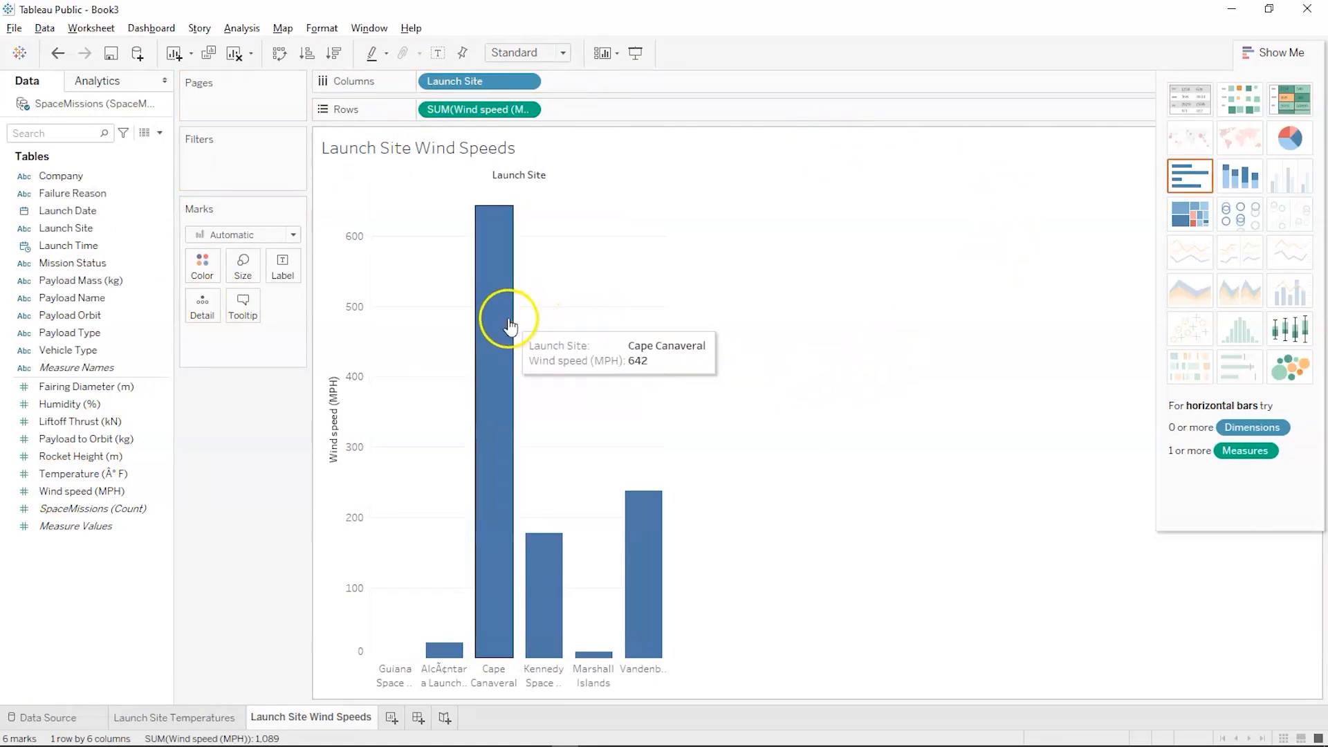
# Convert the chart to a box-and-whisker plot with measure aggregation turned off and Launch Site in columns
pyautogui.click(1282, 337)
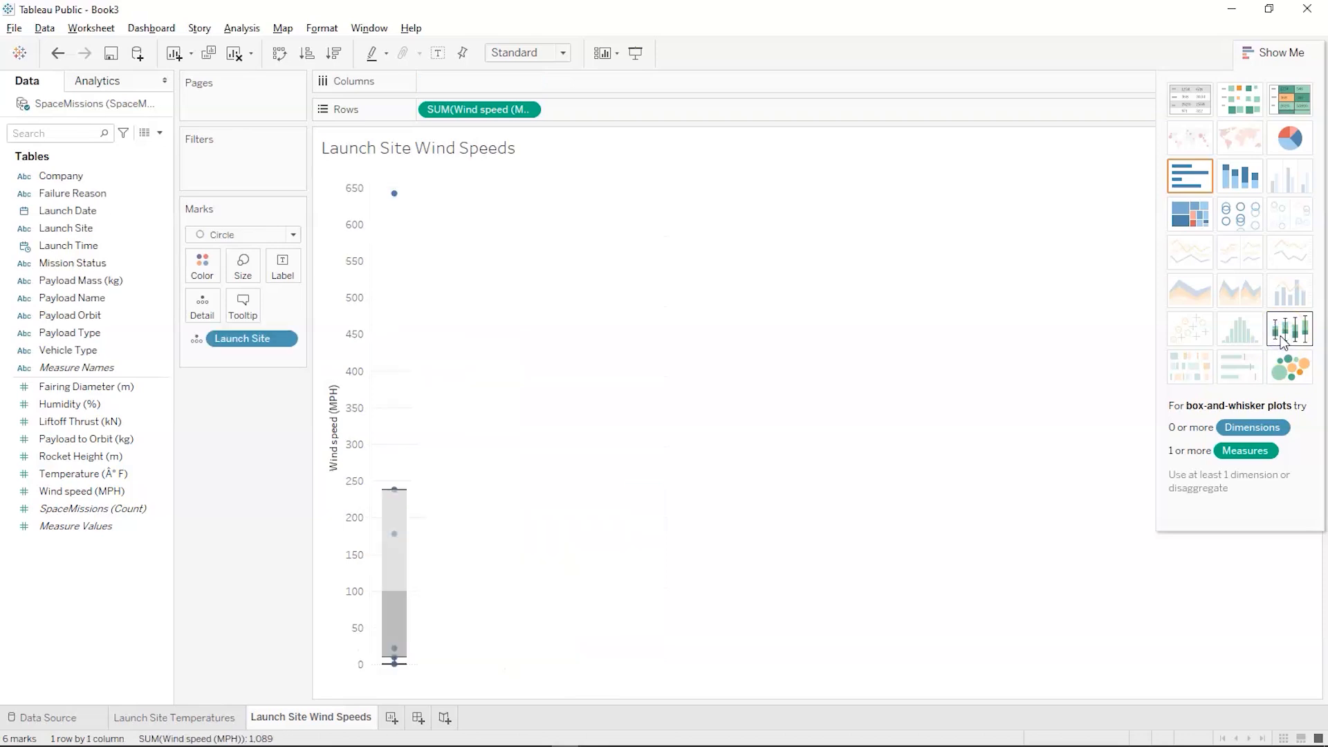
pyautogui.click(243, 36)
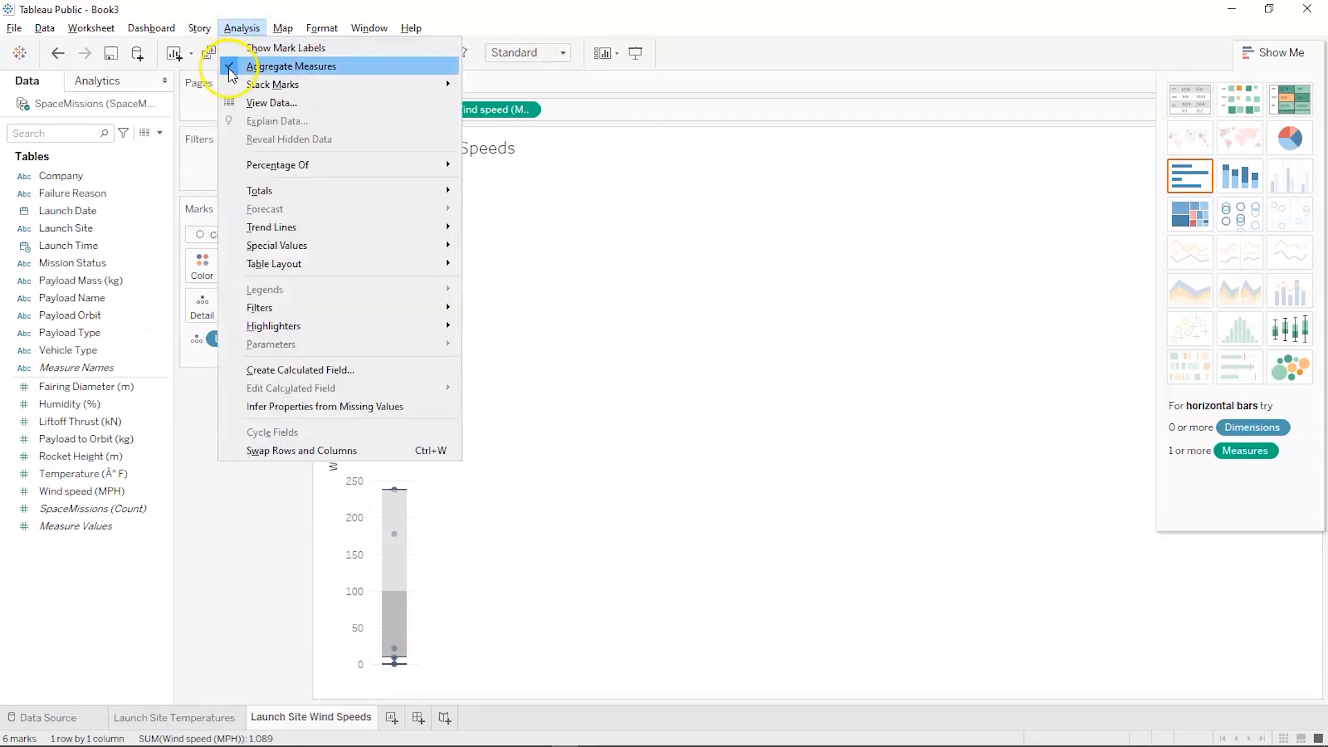
pyautogui.click(230, 64)
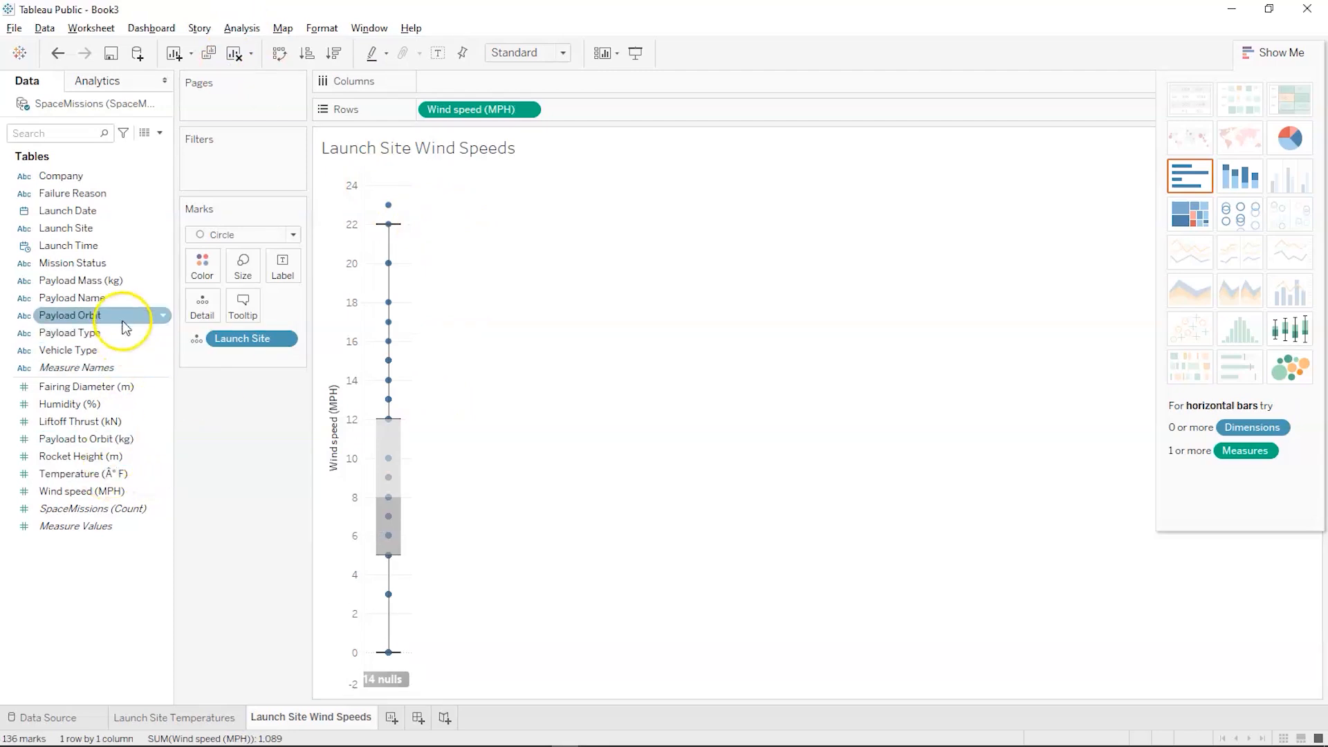
pyautogui.moveTo(115, 230); pyautogui.dragTo(498, 83)
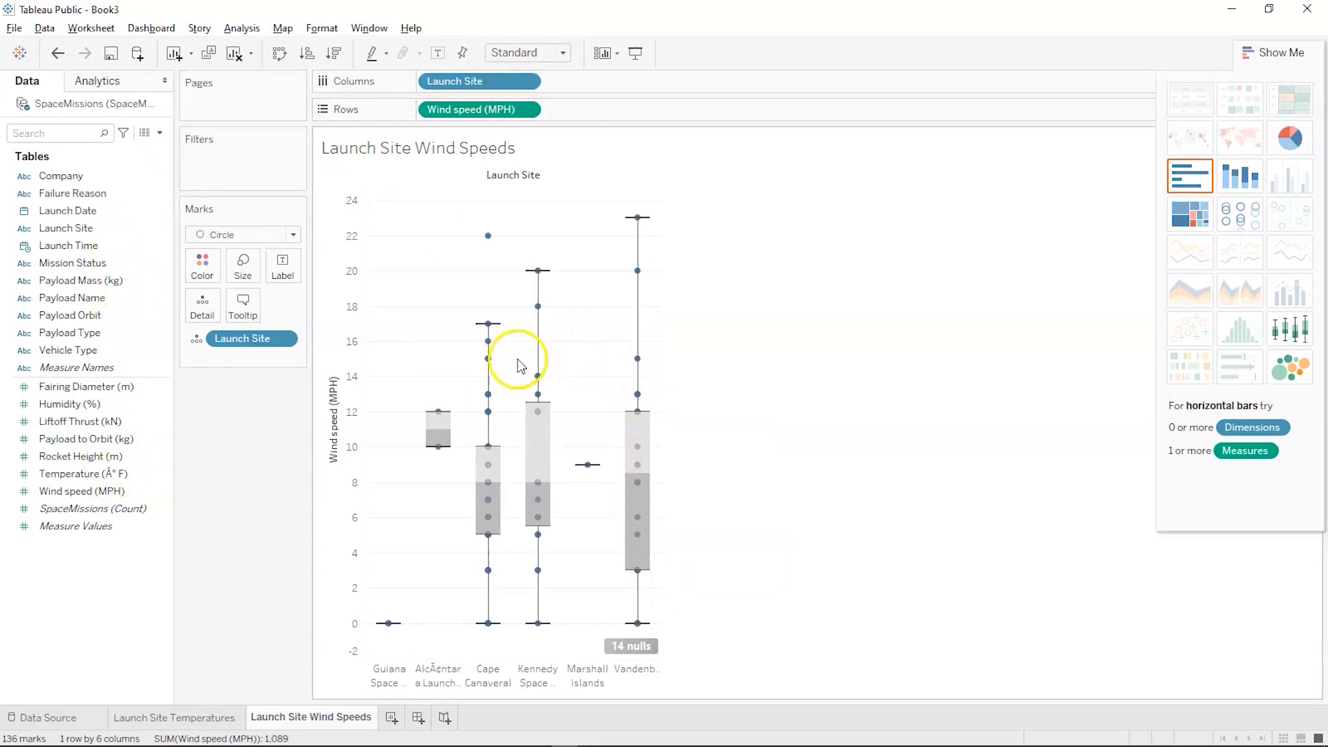
# Sort the launch sites in descending order by Wind speed and inspect the highest values at Kennedy Space Center and Vandenberg
pyautogui.click(338, 53)
pyautogui.moveTo(392, 401)
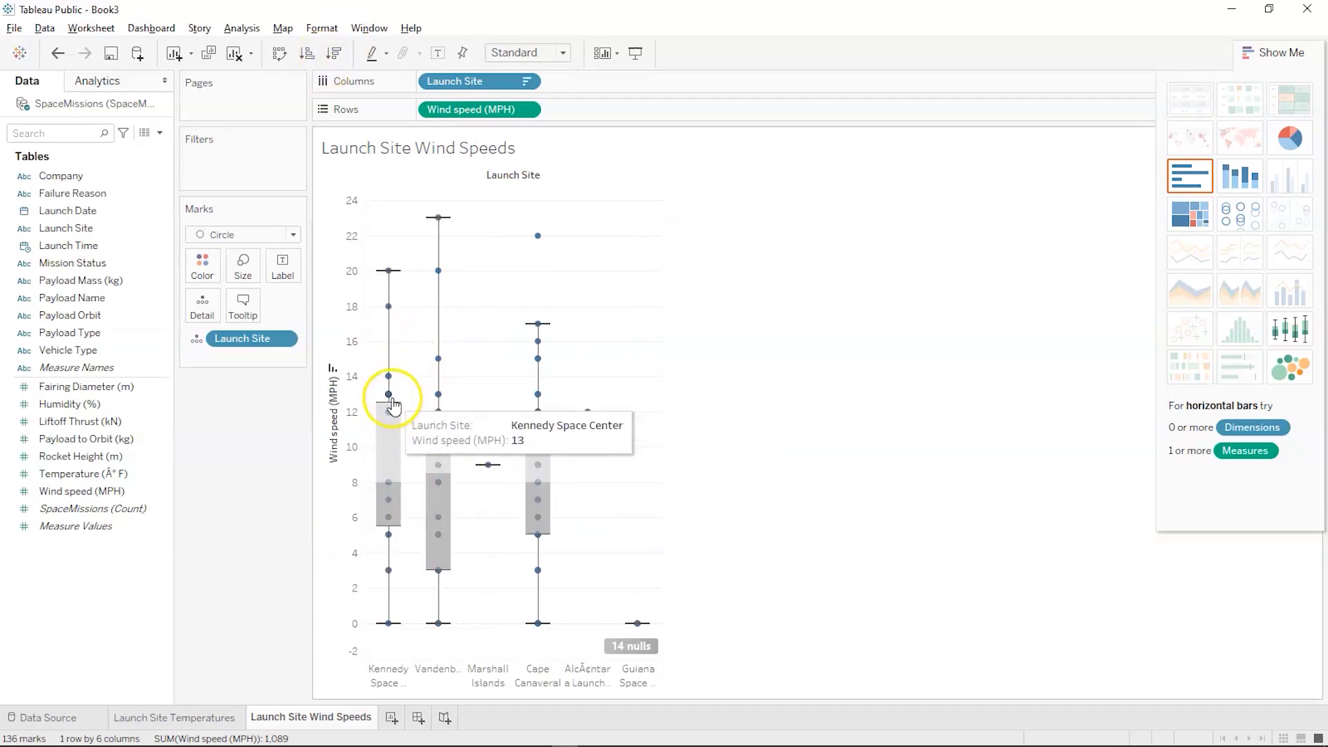
pyautogui.moveTo(388, 308)
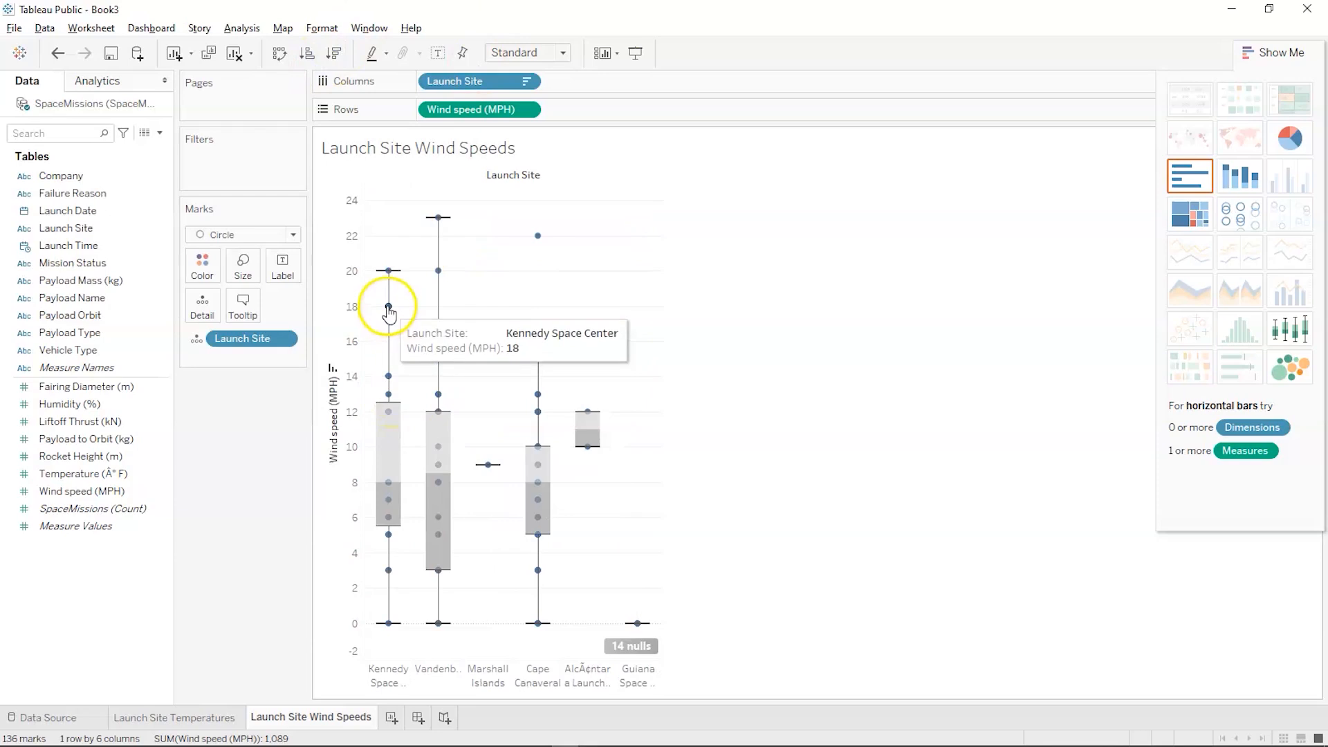
pyautogui.moveTo(389, 272)
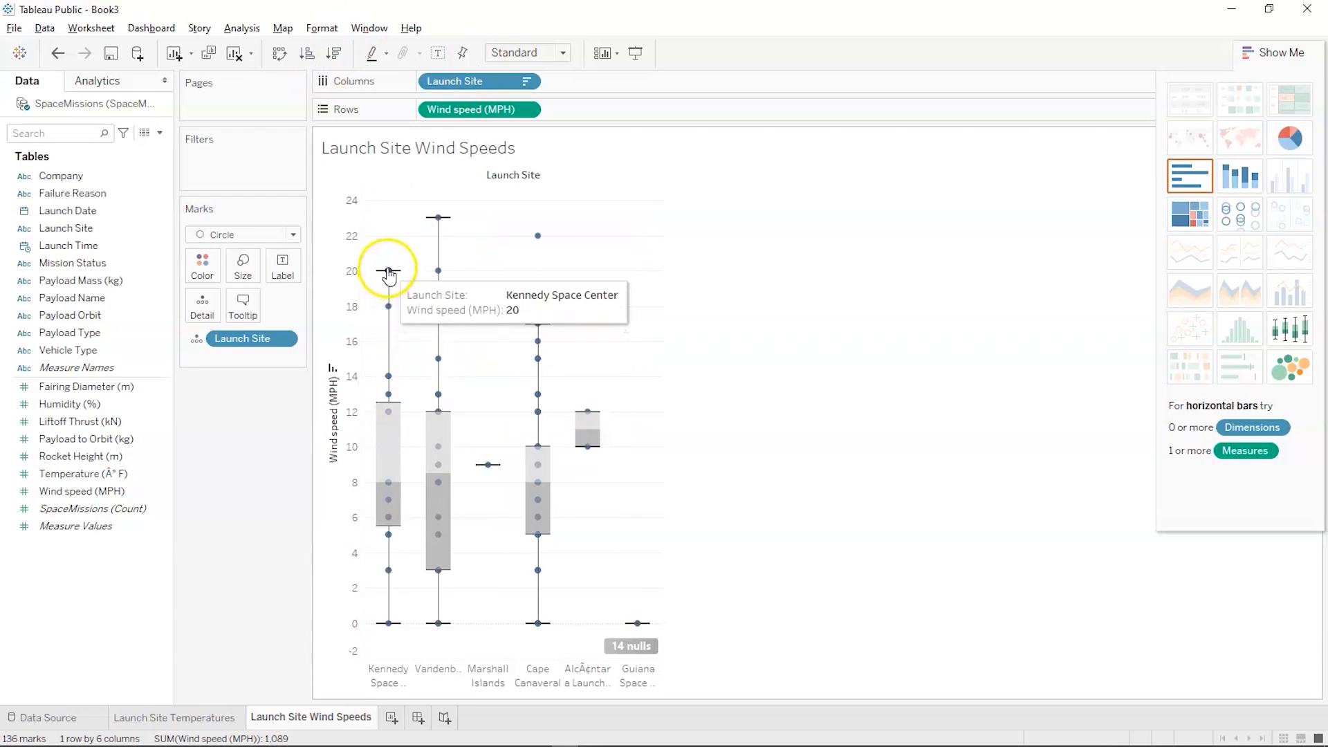
pyautogui.moveTo(439, 219)
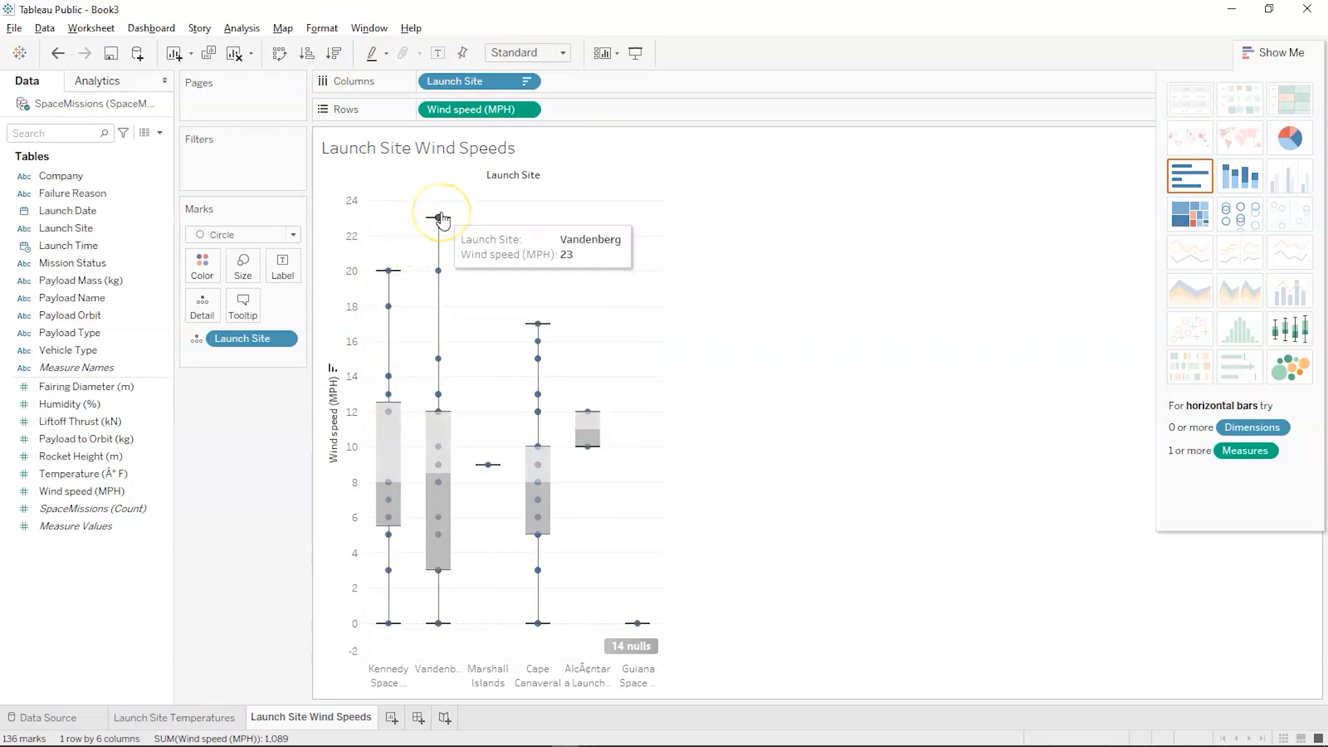
# Check the next question on the Space Missions Data slide and add a new worksheet named Launch Site Humidity
pyautogui.moveTo(491, 469)
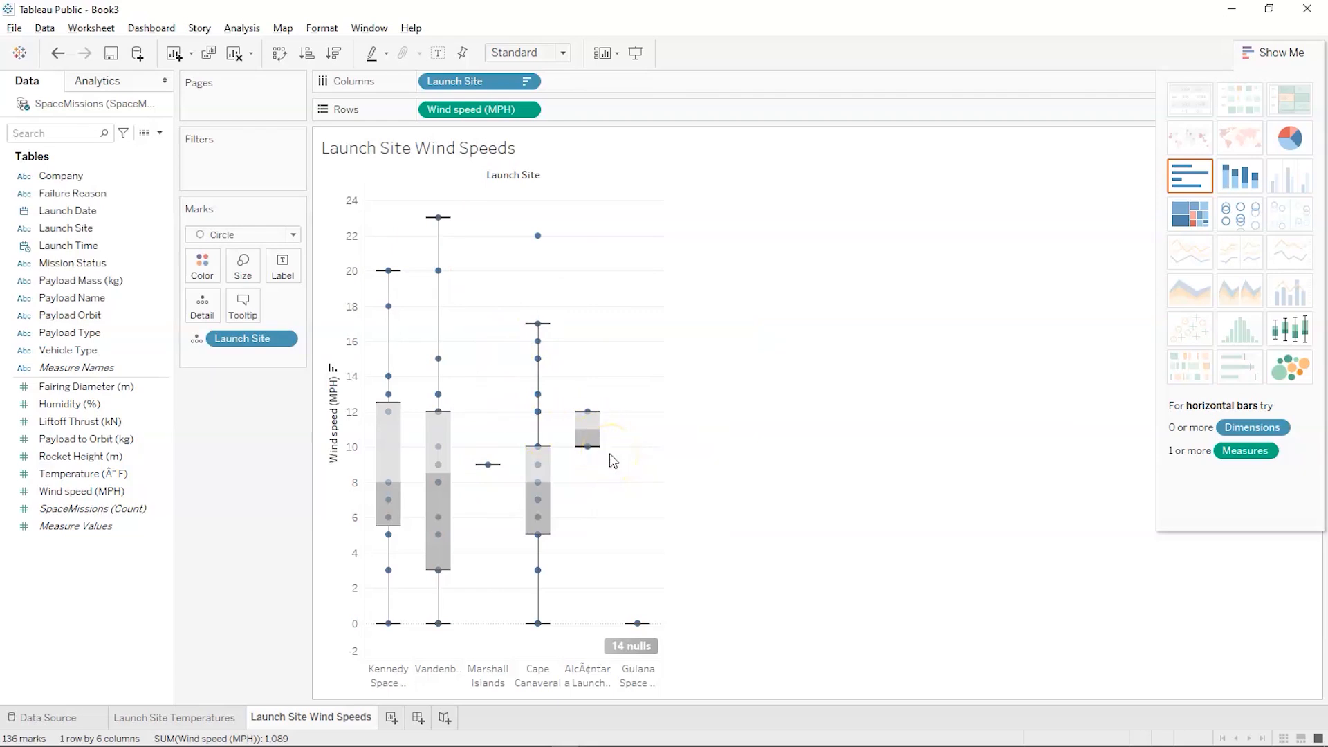
pyautogui.hotkey('alt', 'Tab')
pyautogui.hotkey('alt', 'Tab')
pyautogui.hotkey('alt', 'Tab')
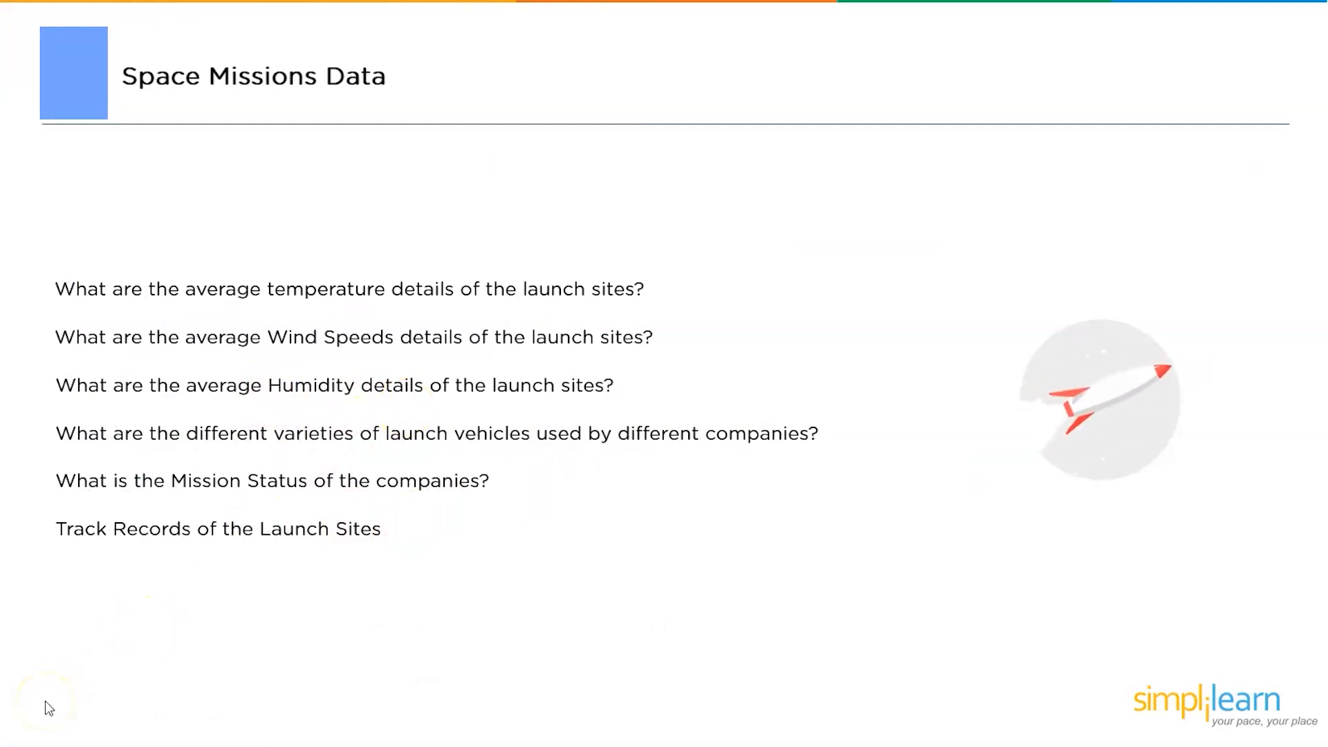
pyautogui.hotkey('alt', 'Tab')
pyautogui.click(392, 717)
pyautogui.doubleClick(399, 717)
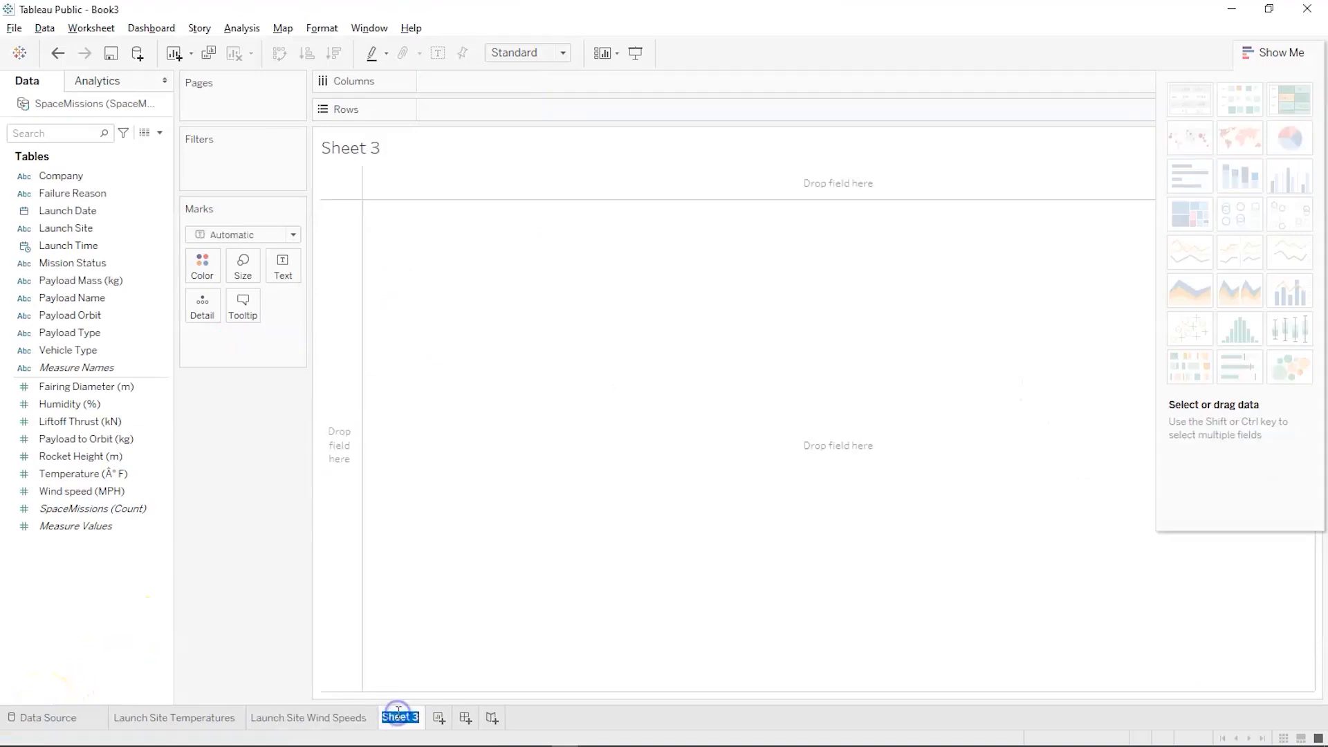
pyautogui.write('Humidity')
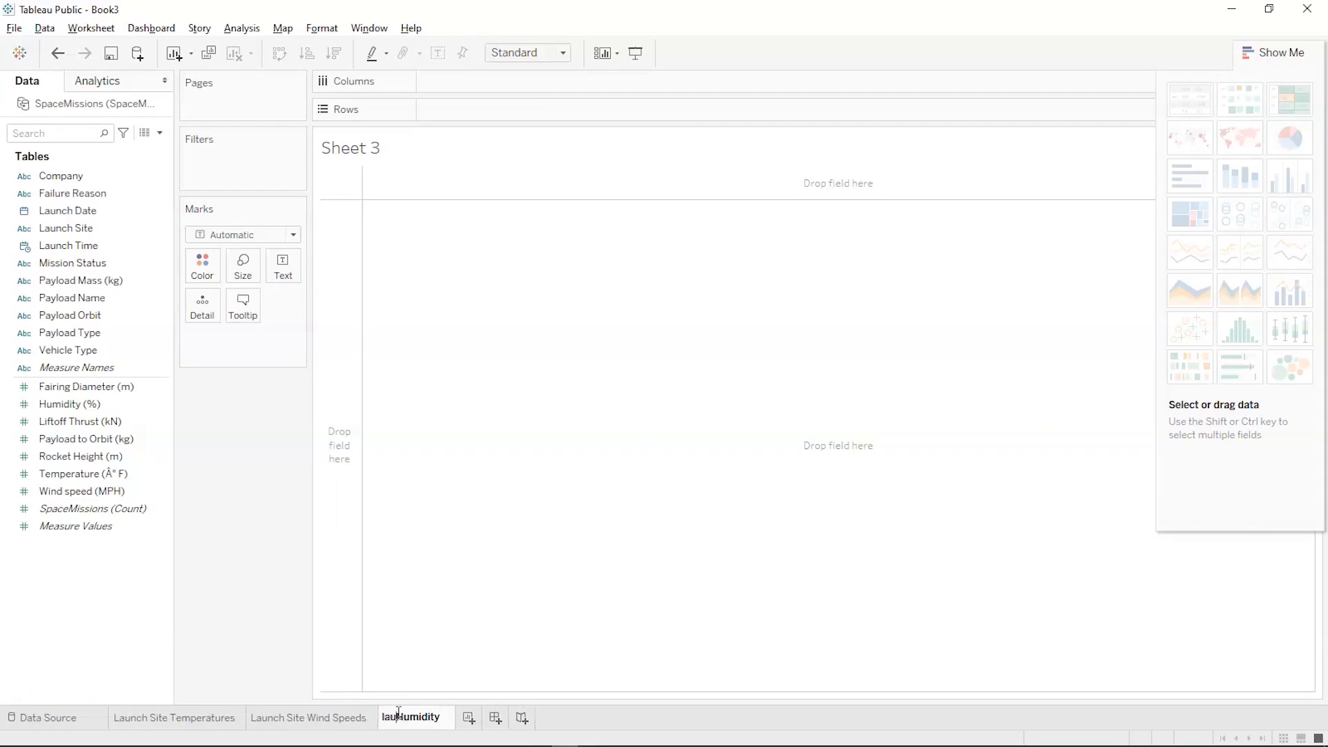
pyautogui.write('aunch S')
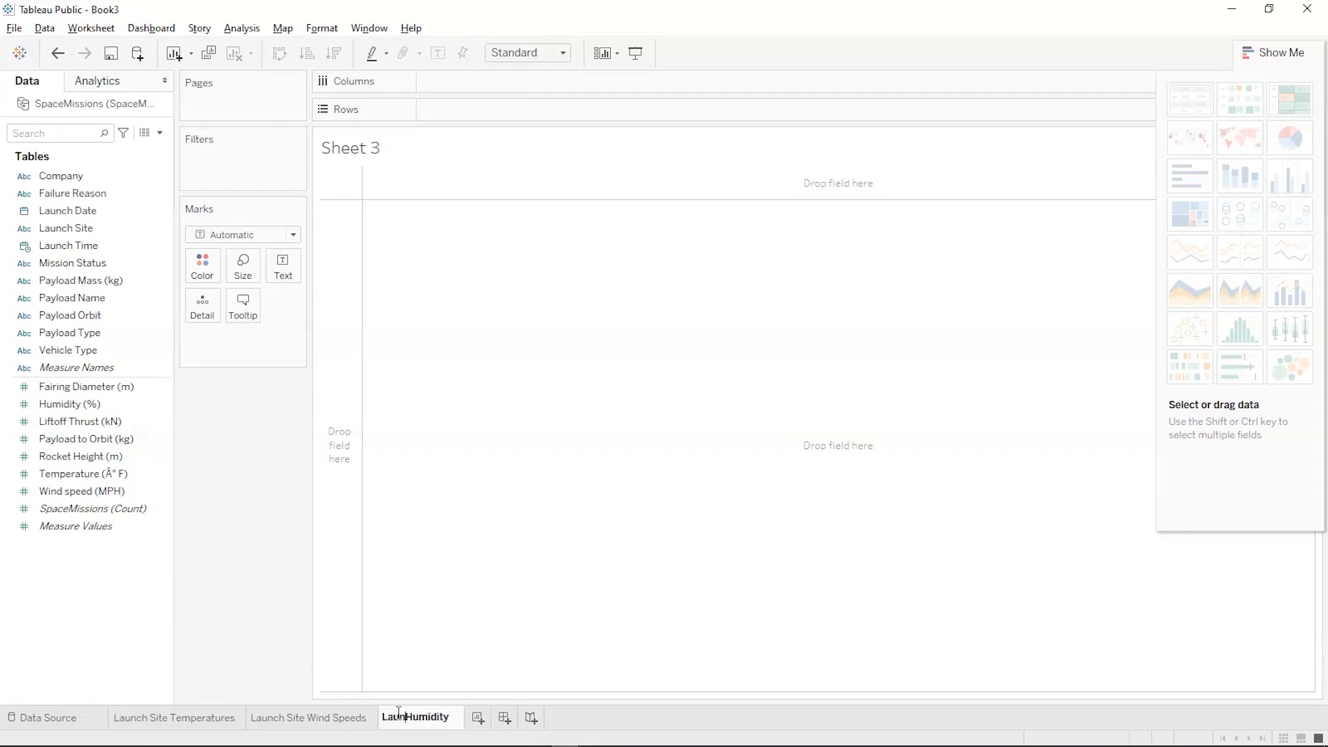
pyautogui.write('ite')
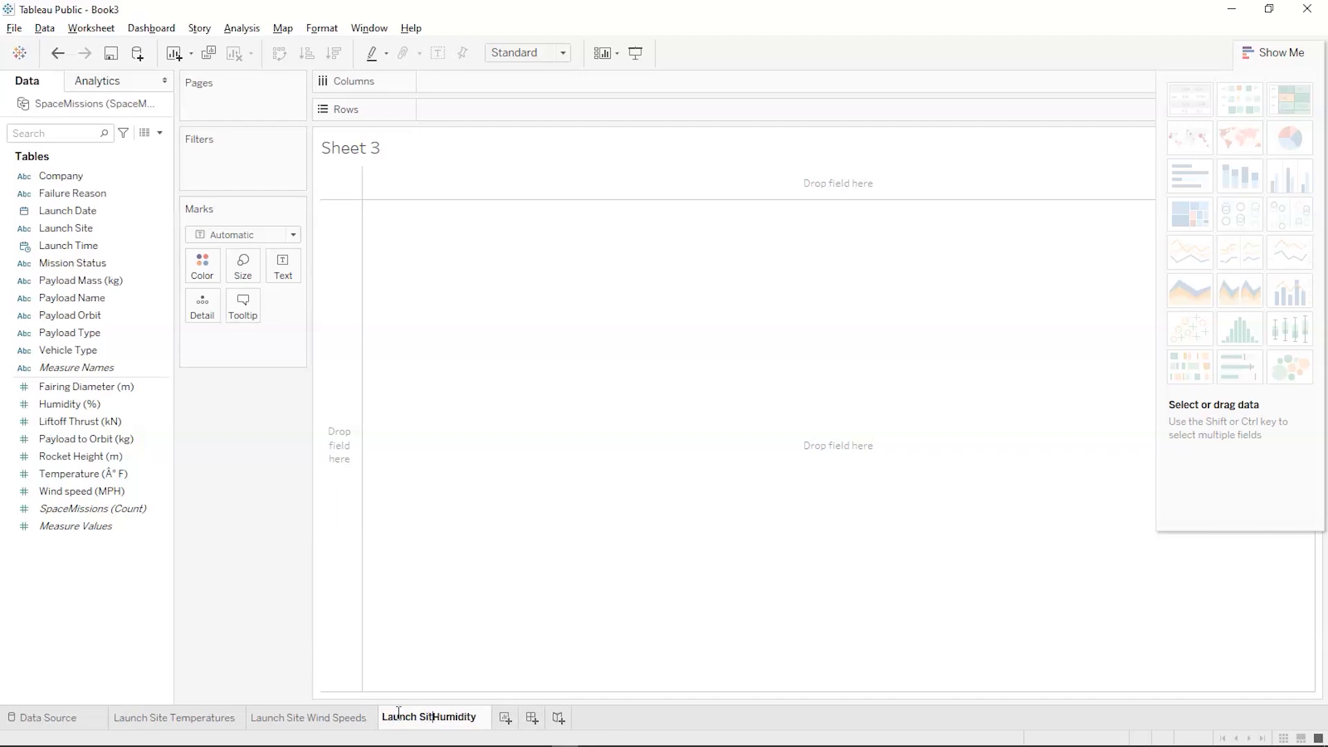
pyautogui.press('Return')
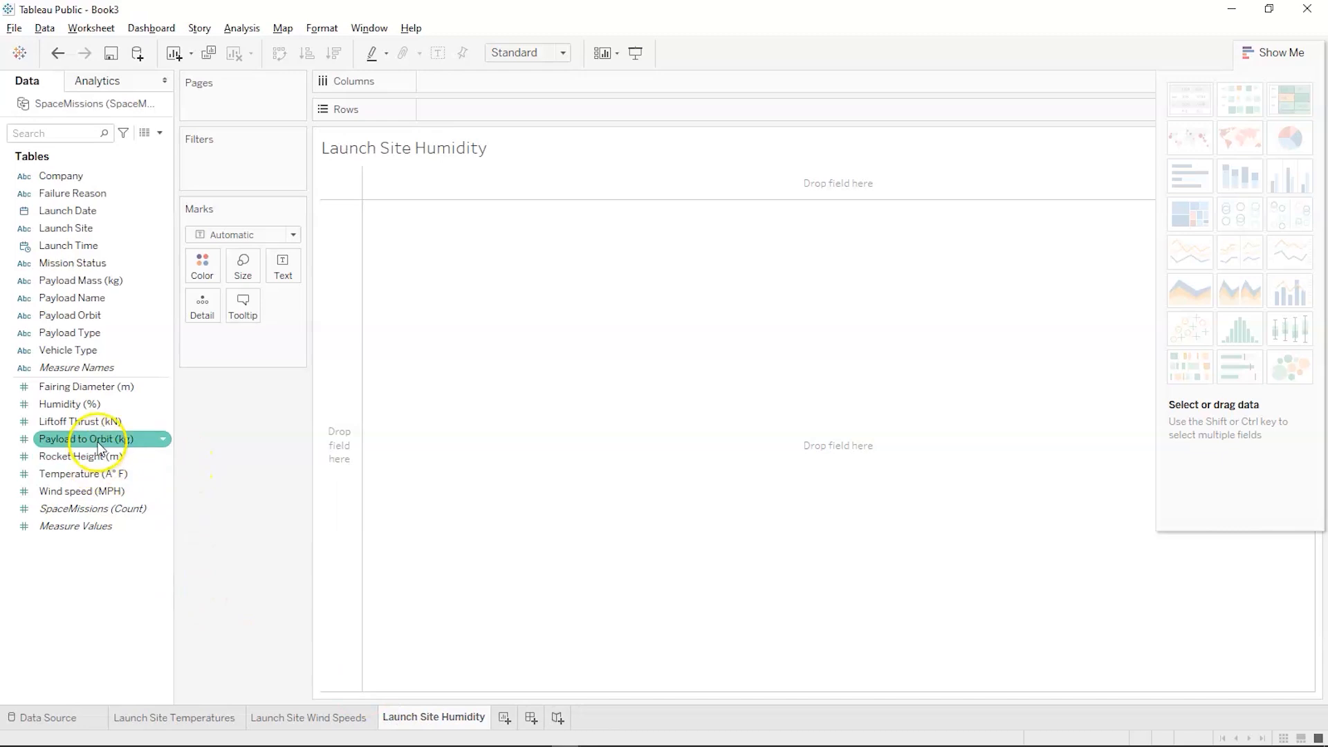
# Build a pie chart of Humidity (%) by Launch Site and fit it to the entire view
pyautogui.click(82, 228)
pyautogui.keyDown('ctrl'); pyautogui.click(69, 440); pyautogui.keyUp('ctrl')
pyautogui.keyDown('ctrl'); pyautogui.click(75, 401); pyautogui.keyUp('ctrl')
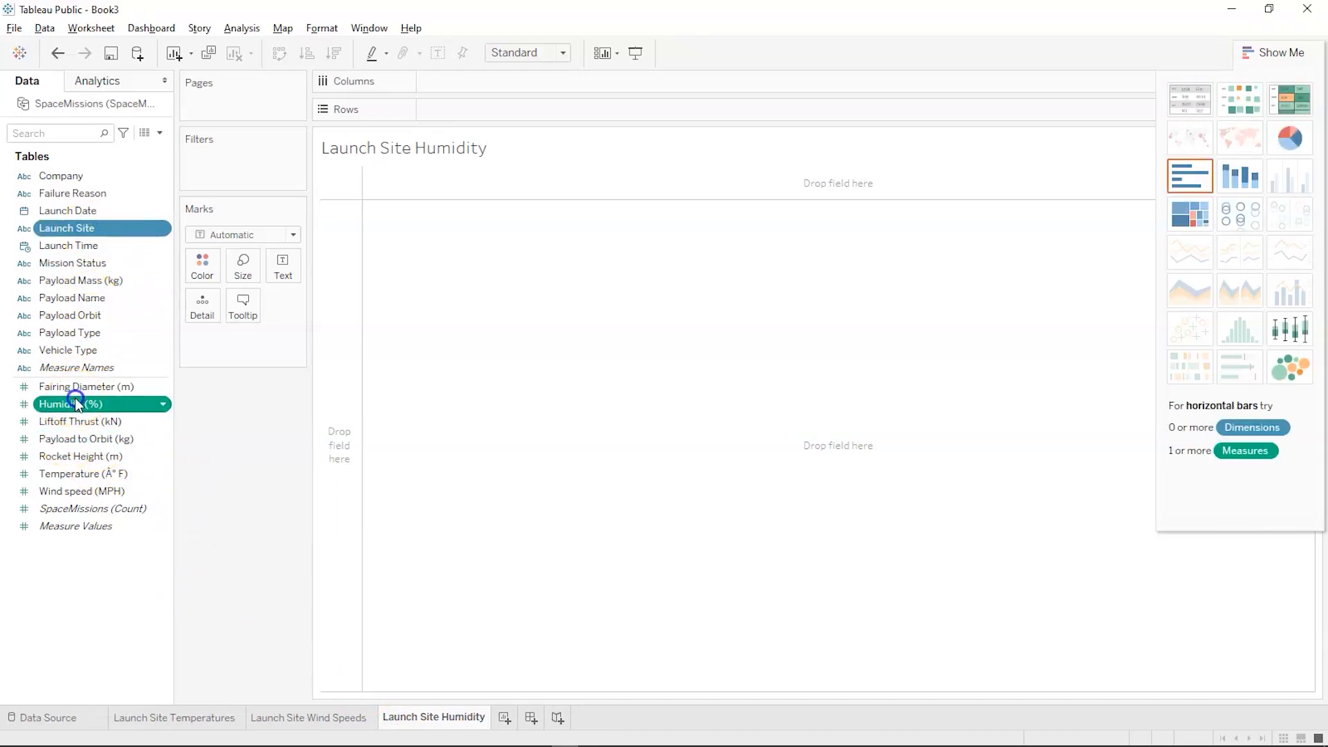
pyautogui.click(1302, 142)
pyautogui.click(497, 55)
pyautogui.click(502, 113)
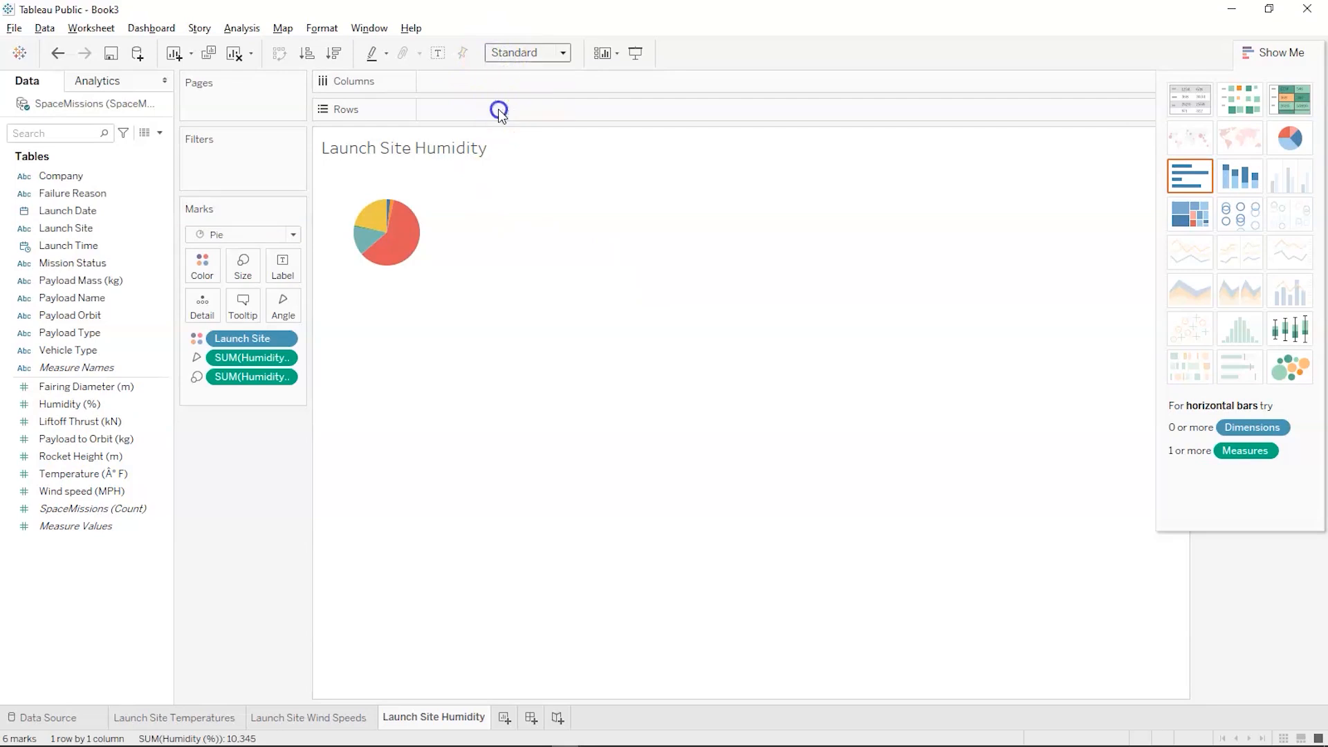
# Change the pie's angle measure to average Humidity and label the slices with Humidity (%) and Launch Site
pyautogui.rightClick(247, 361)
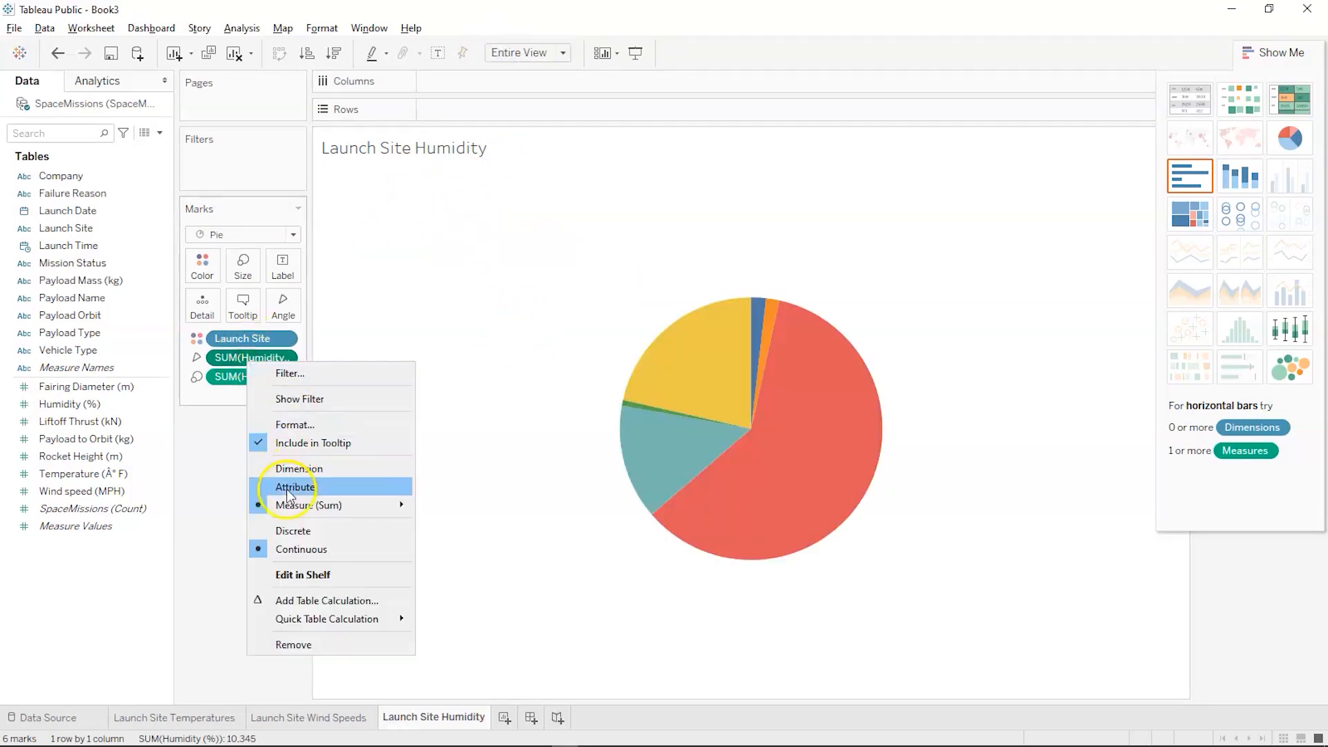
pyautogui.moveTo(281, 505)
pyautogui.click(443, 531)
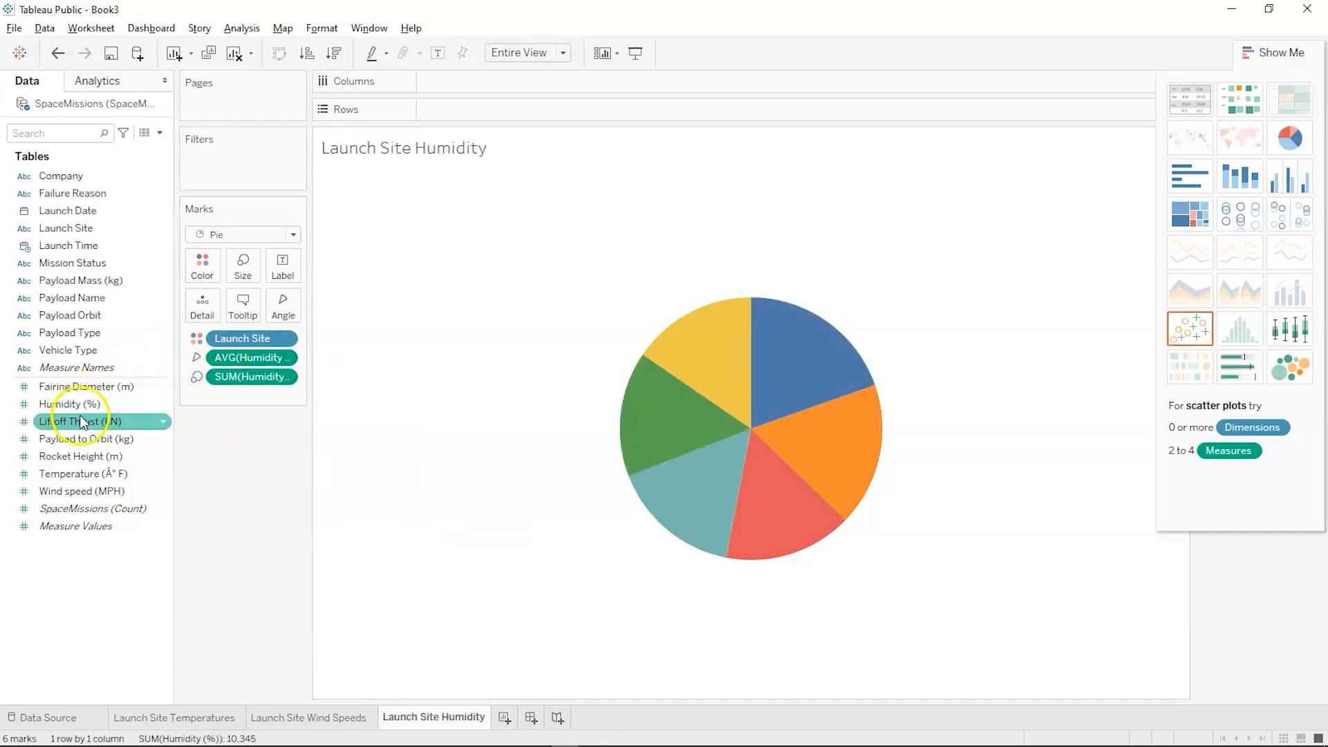
pyautogui.moveTo(75, 405); pyautogui.dragTo(289, 270)
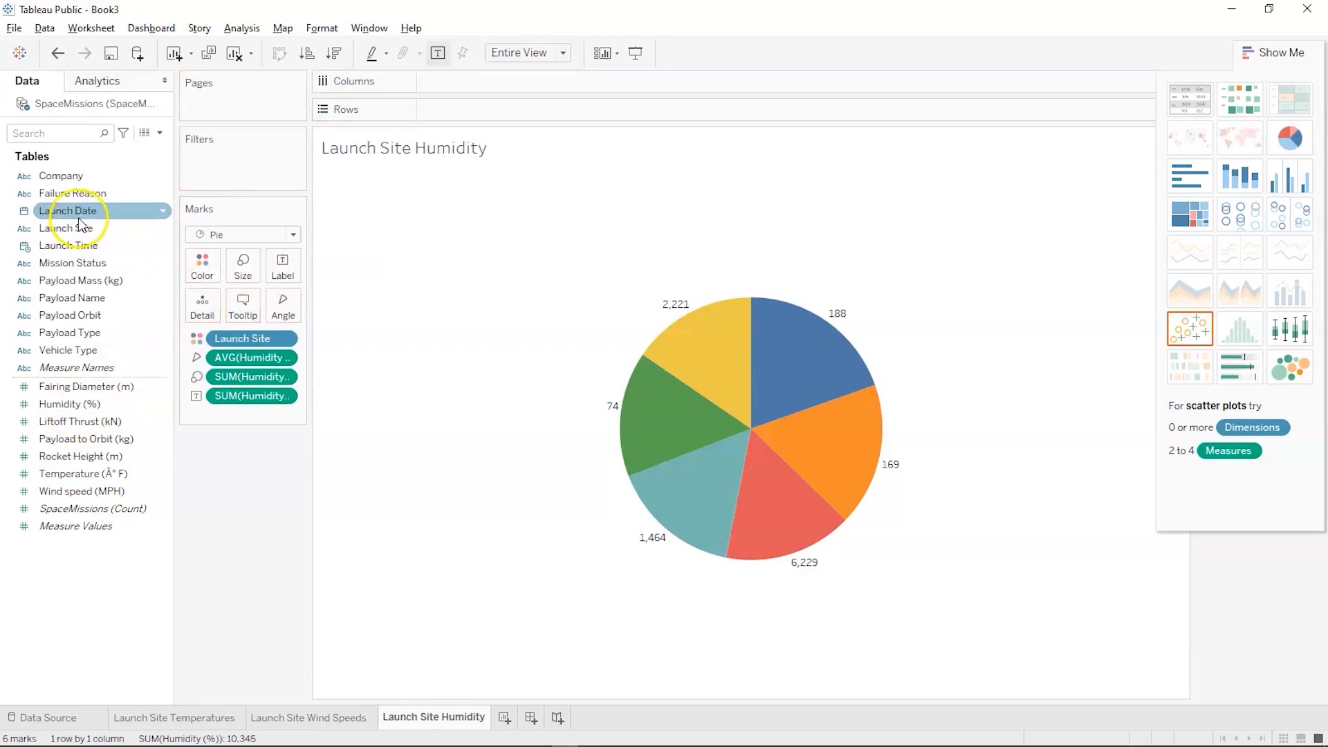
pyautogui.moveTo(68, 230); pyautogui.dragTo(283, 266)
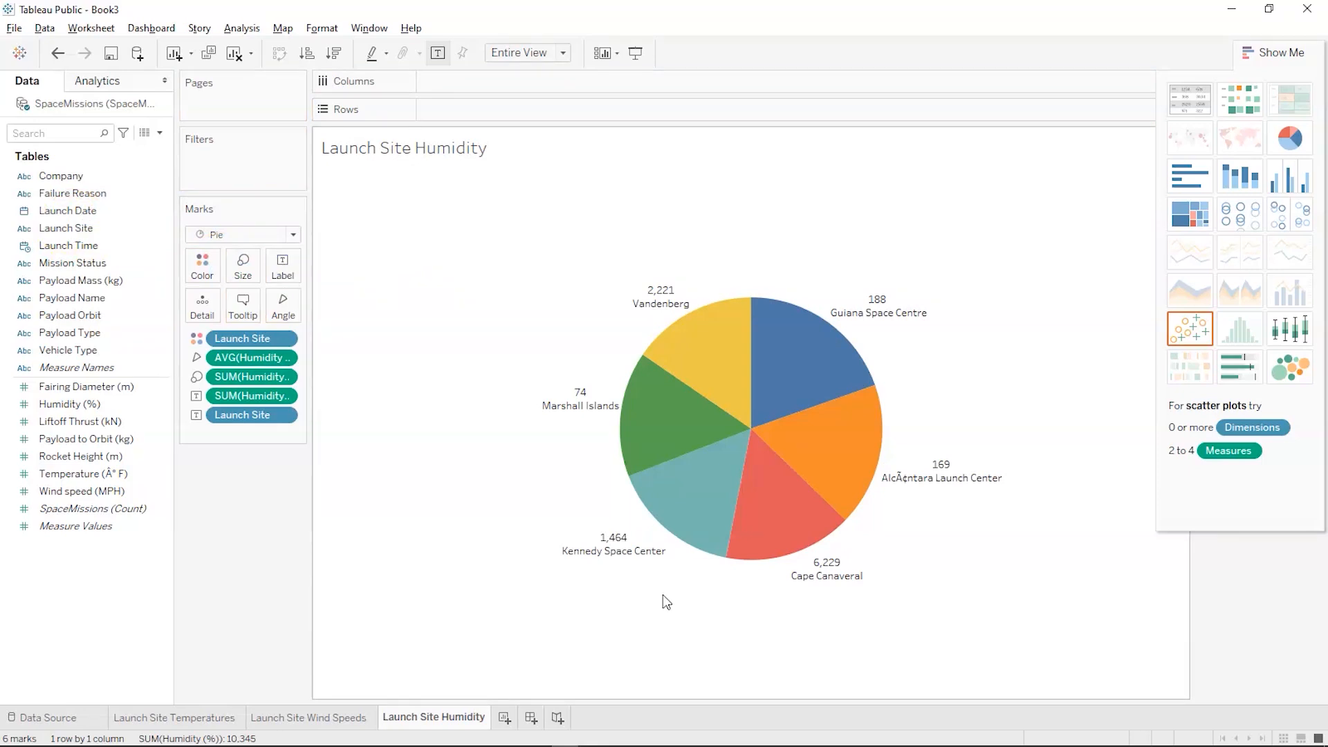
# Switch the Humidity measures used for the pie's size and labels to Average
pyautogui.rightClick(259, 377)
pyautogui.moveTo(315, 517)
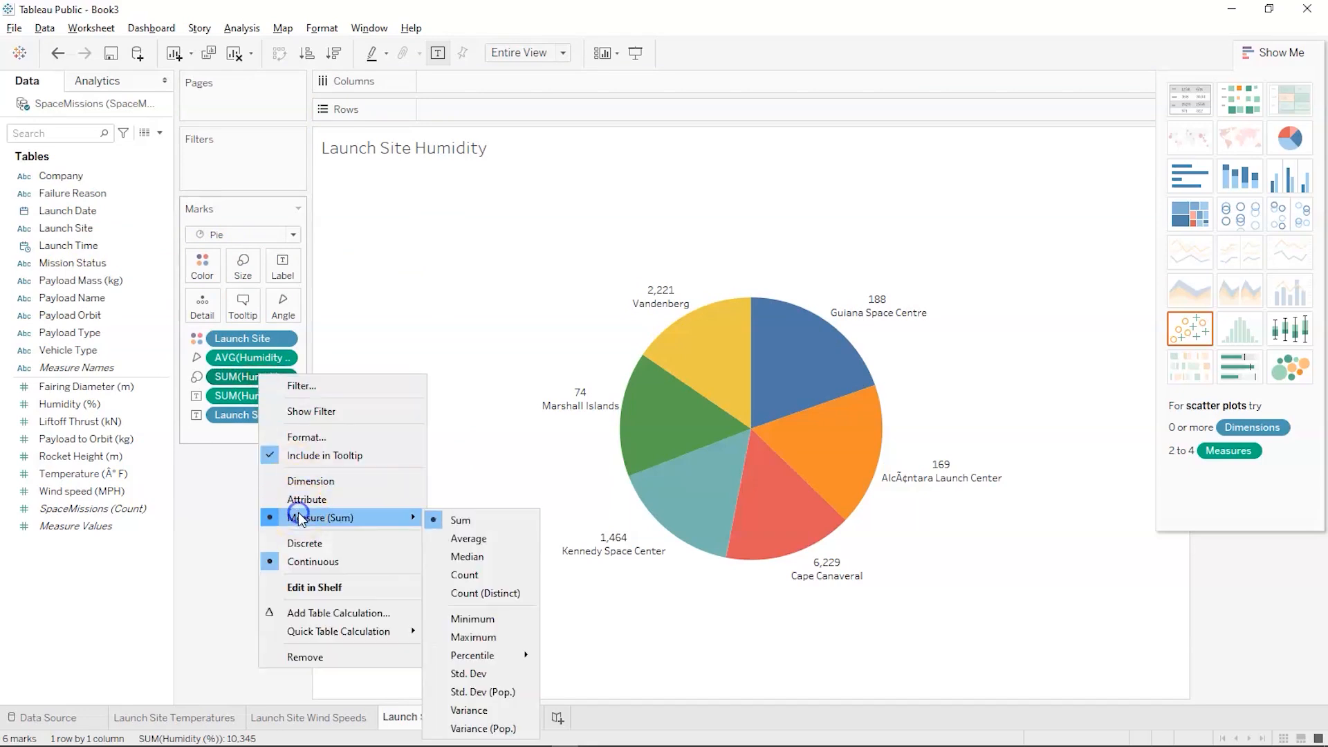
pyautogui.click(510, 537)
pyautogui.rightClick(252, 396)
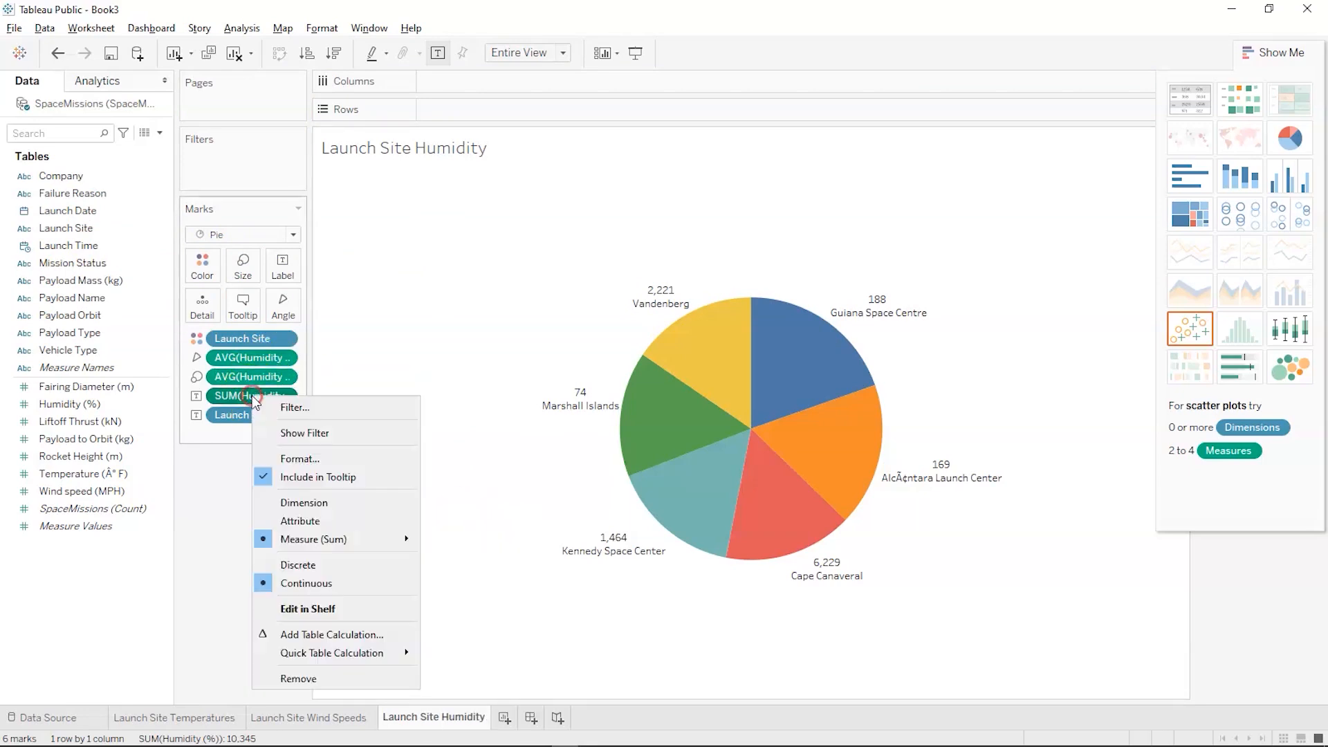
pyautogui.moveTo(291, 539)
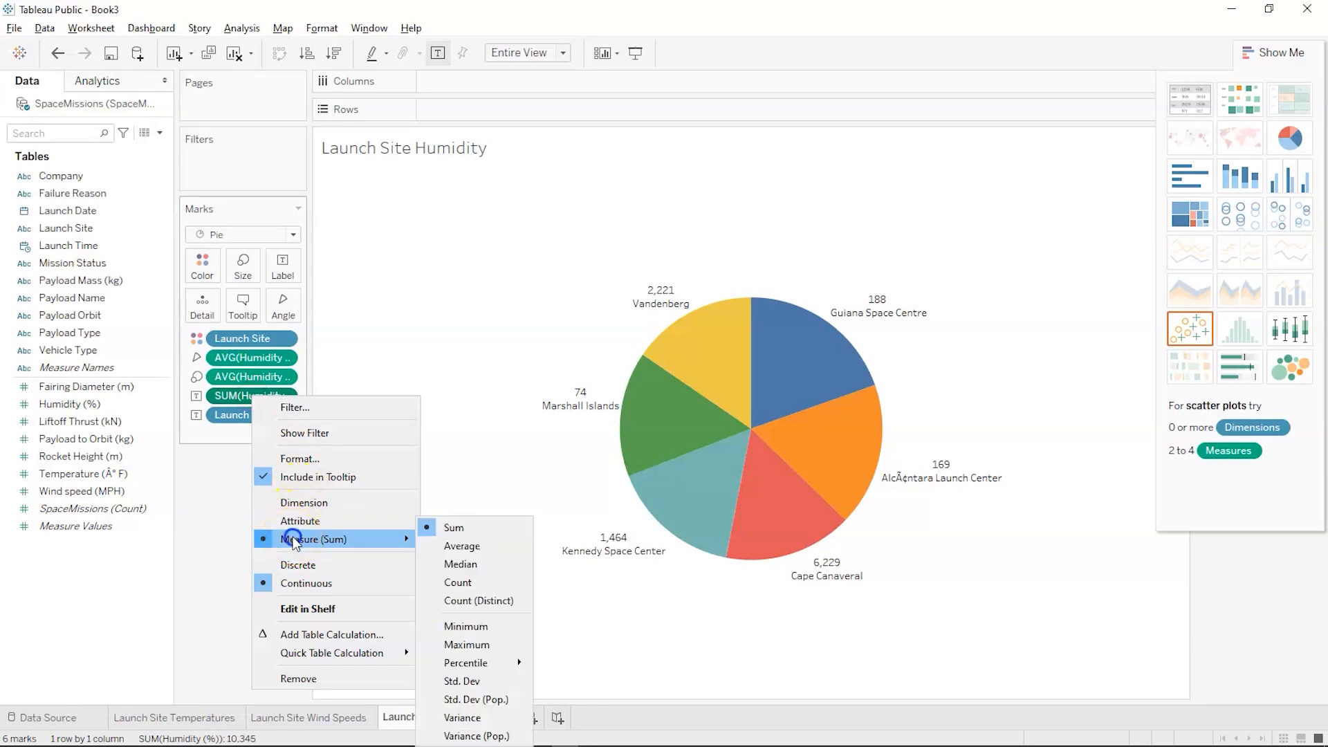
pyautogui.click(462, 546)
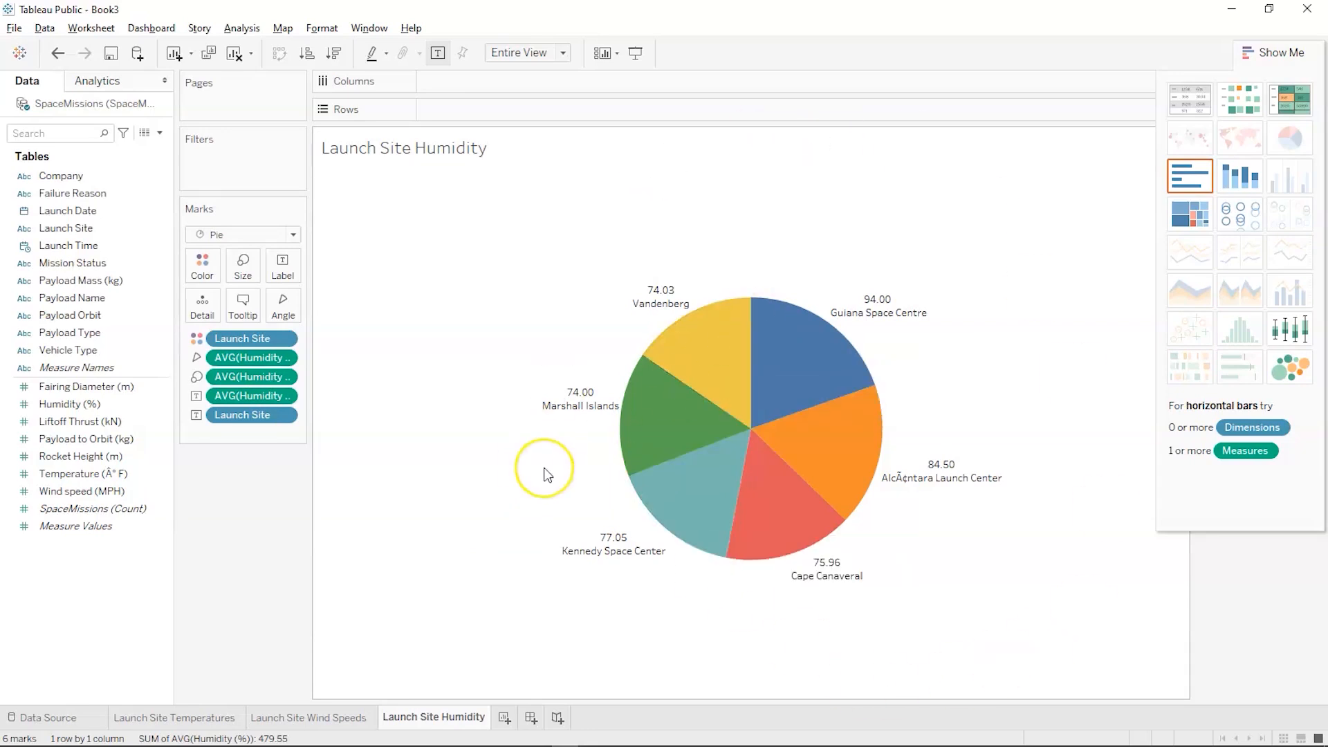
# Check the launch vehicle question on the Space Missions Data slide and add a new worksheet named Launch vehicle details
pyautogui.hotkey('alt', 'Tab')
pyautogui.hotkey('alt', 'Tab')
pyautogui.hotkey('alt', 'Tab')
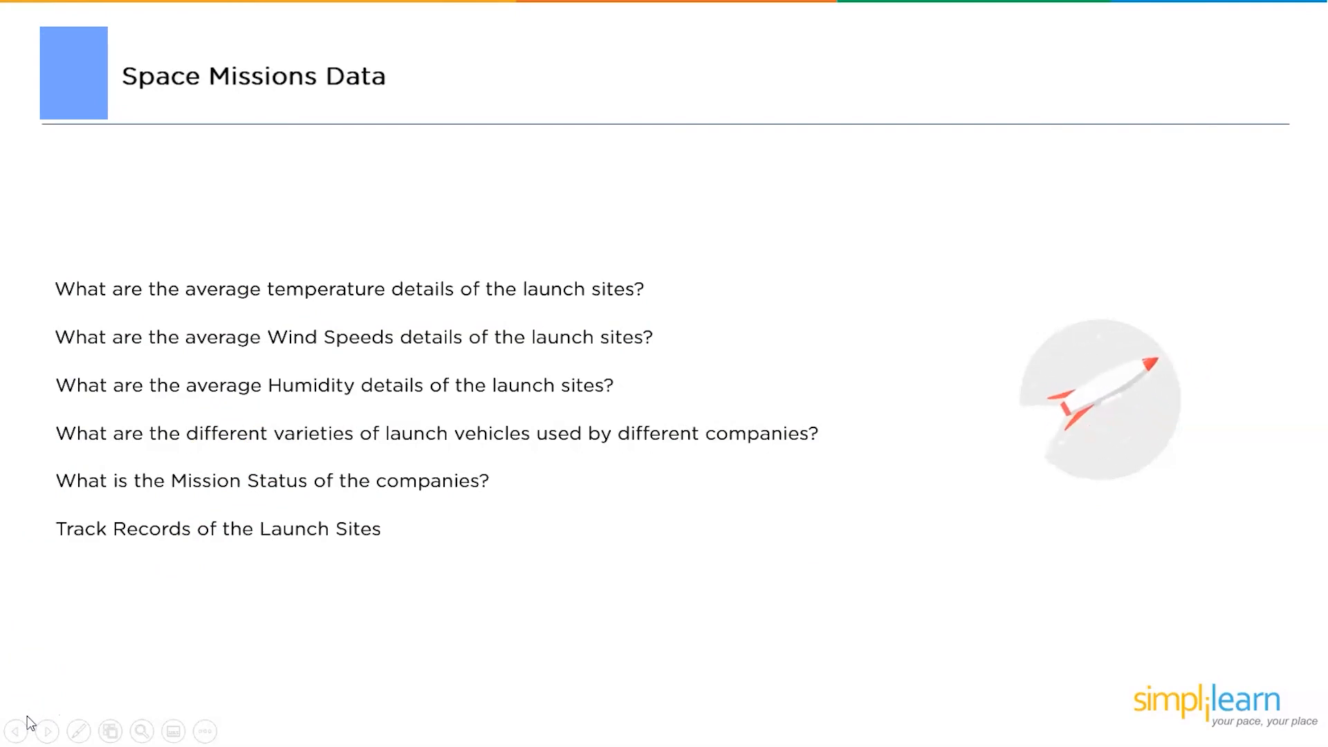
pyautogui.hotkey('alt', 'Tab')
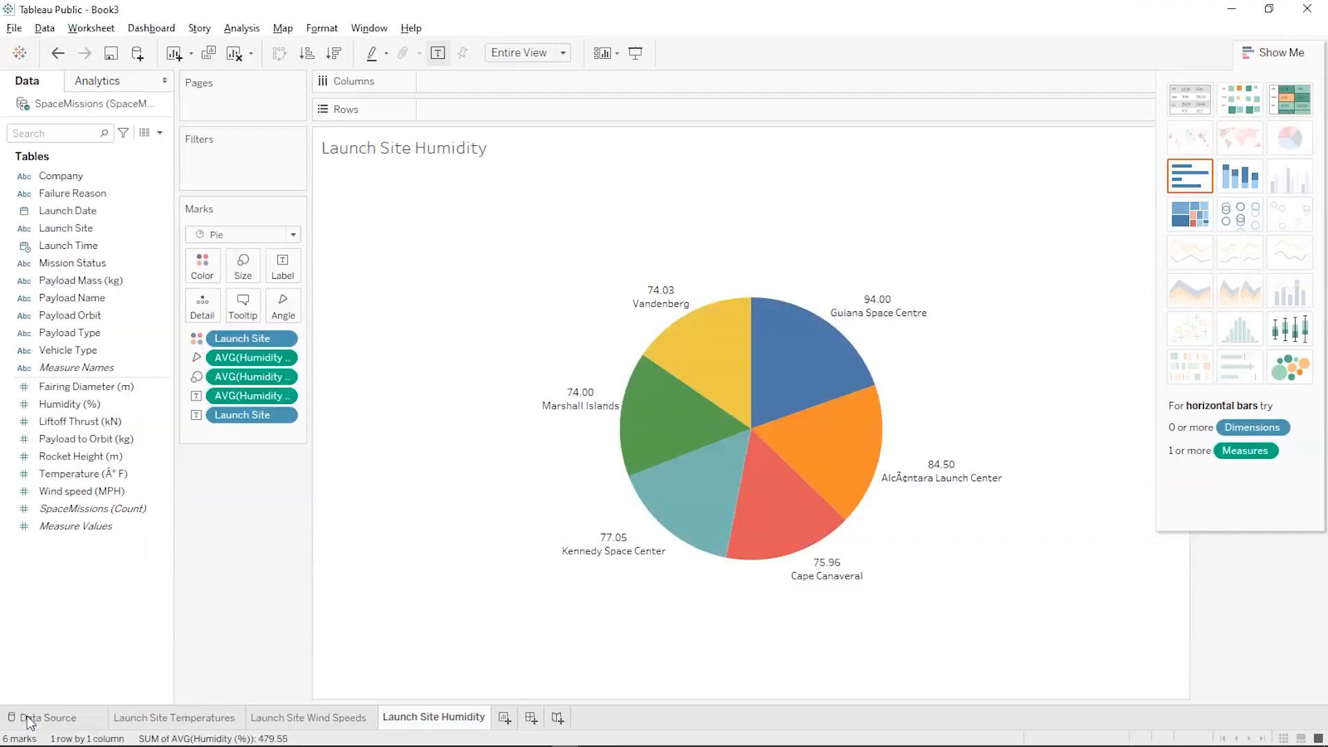
pyautogui.click(504, 717)
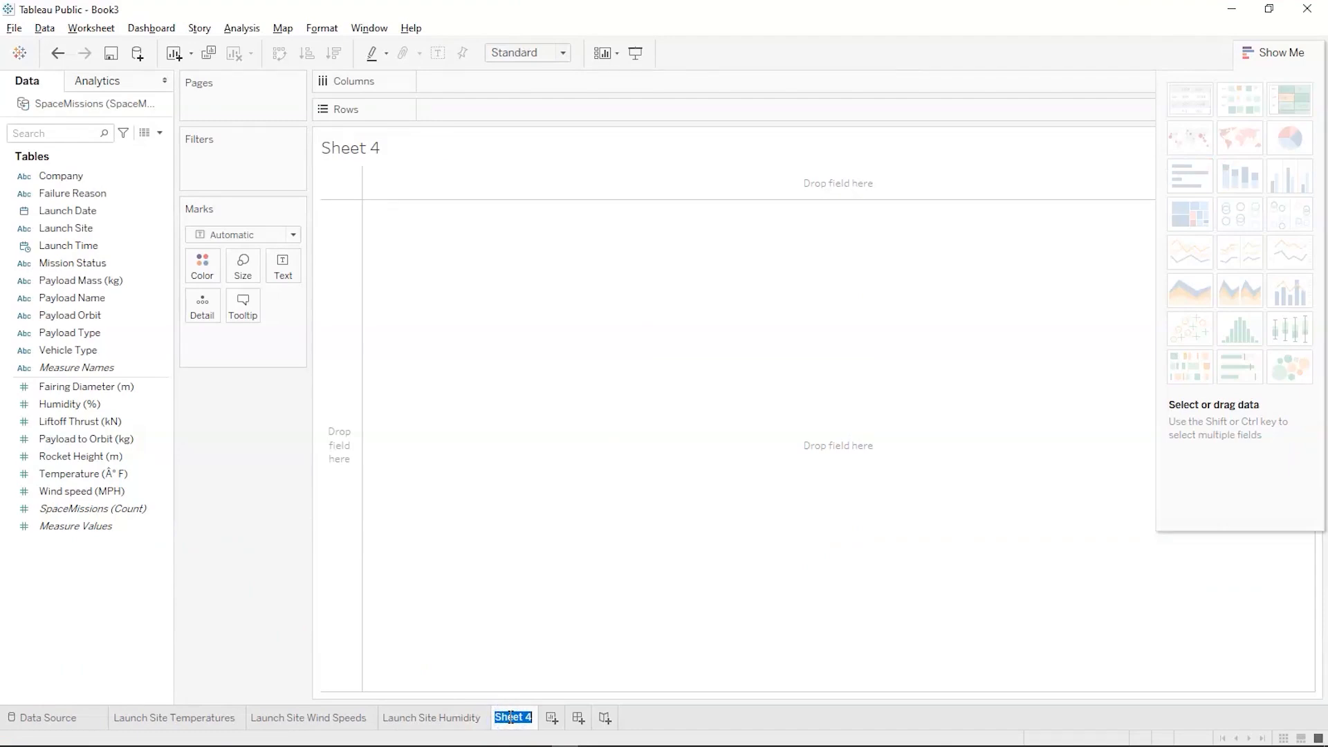
pyautogui.click(511, 717)
pyautogui.write('LAunch ')
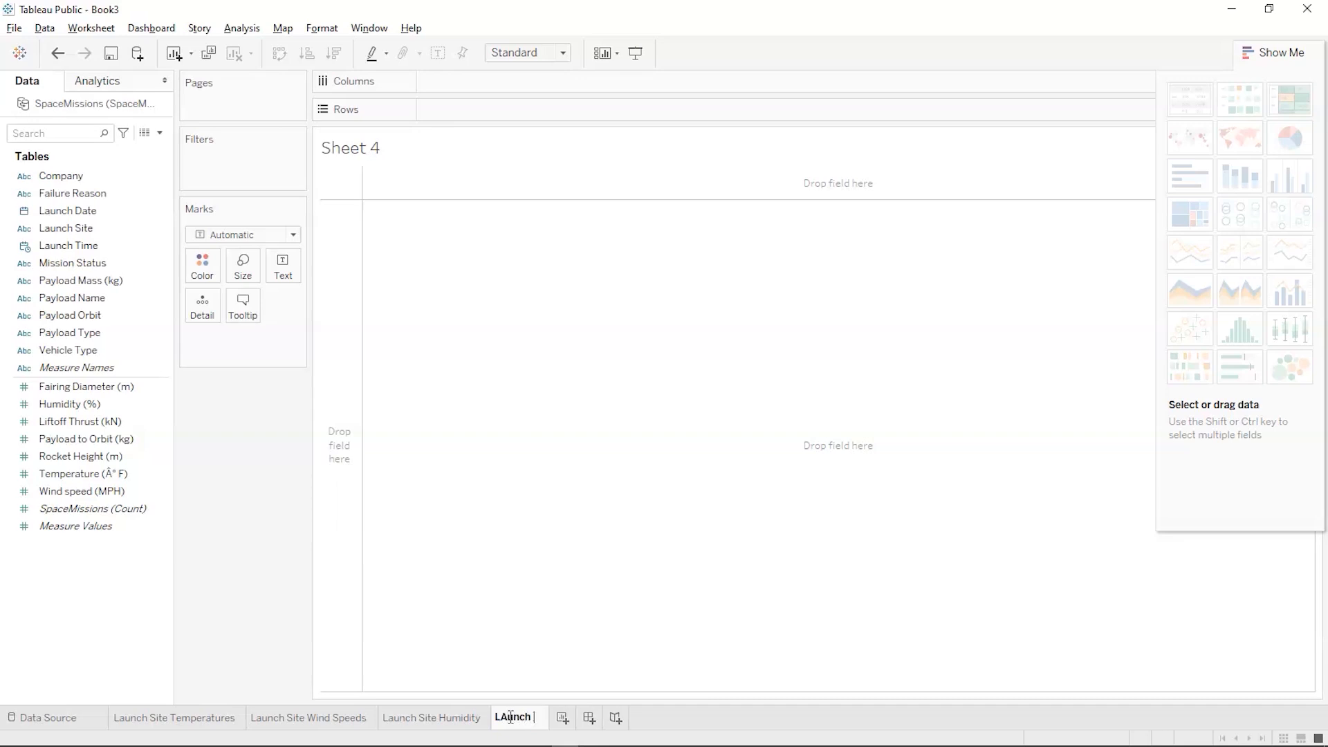
pyautogui.write('vehic')
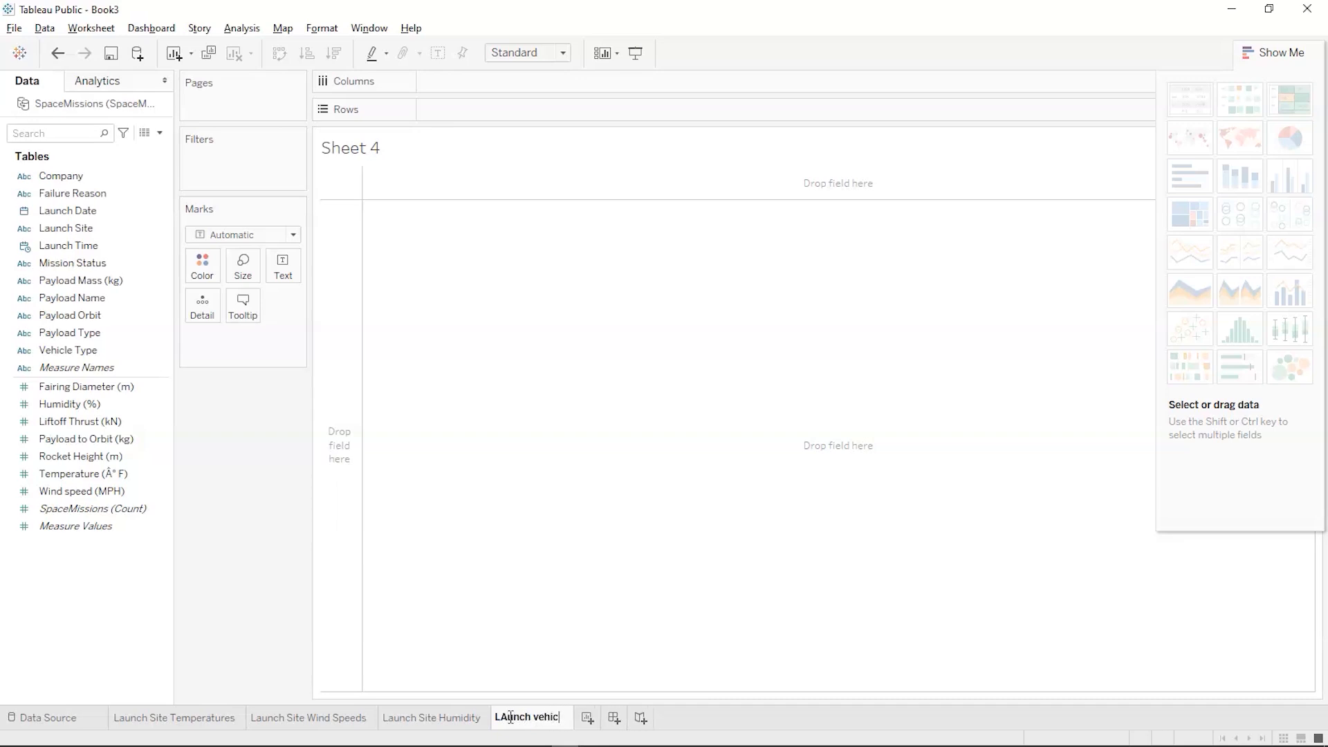
pyautogui.write('le details')
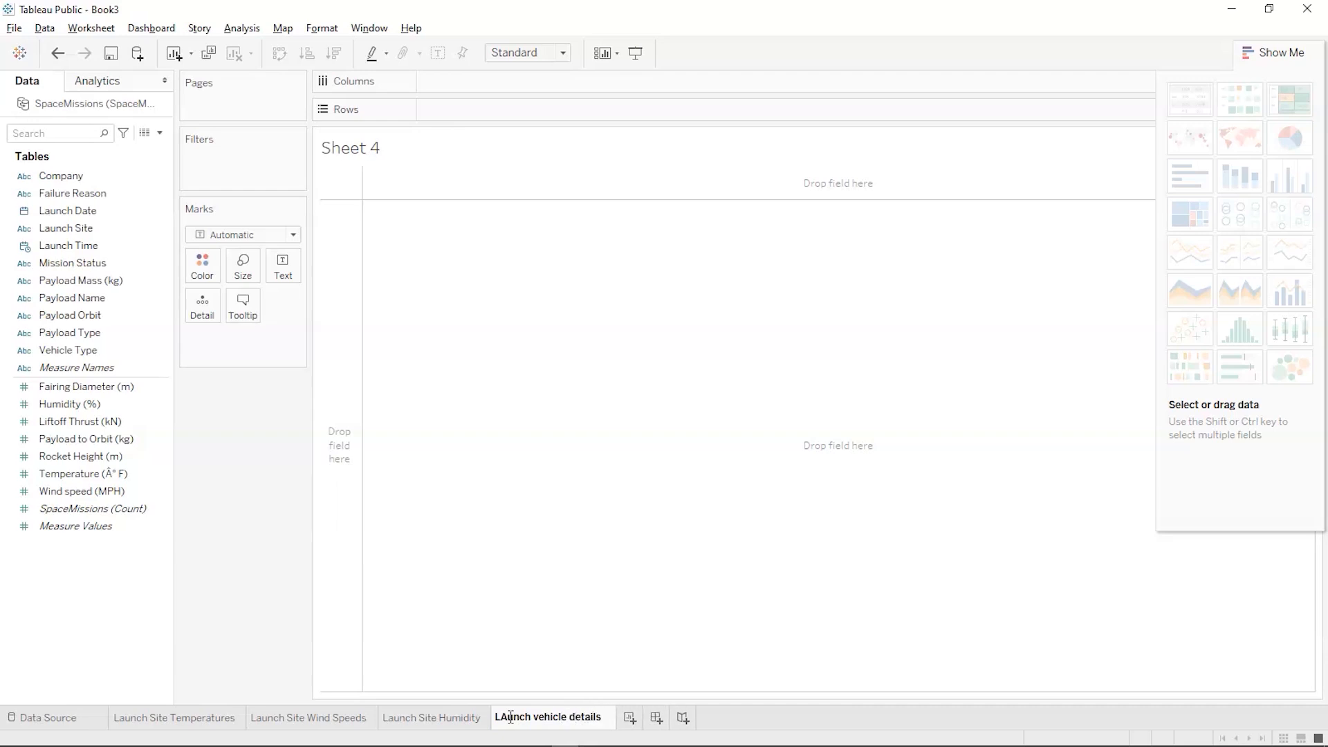
pyautogui.press('BackSpace')
pyautogui.write('ls')
pyautogui.write('Launch')
pyautogui.press('Return')
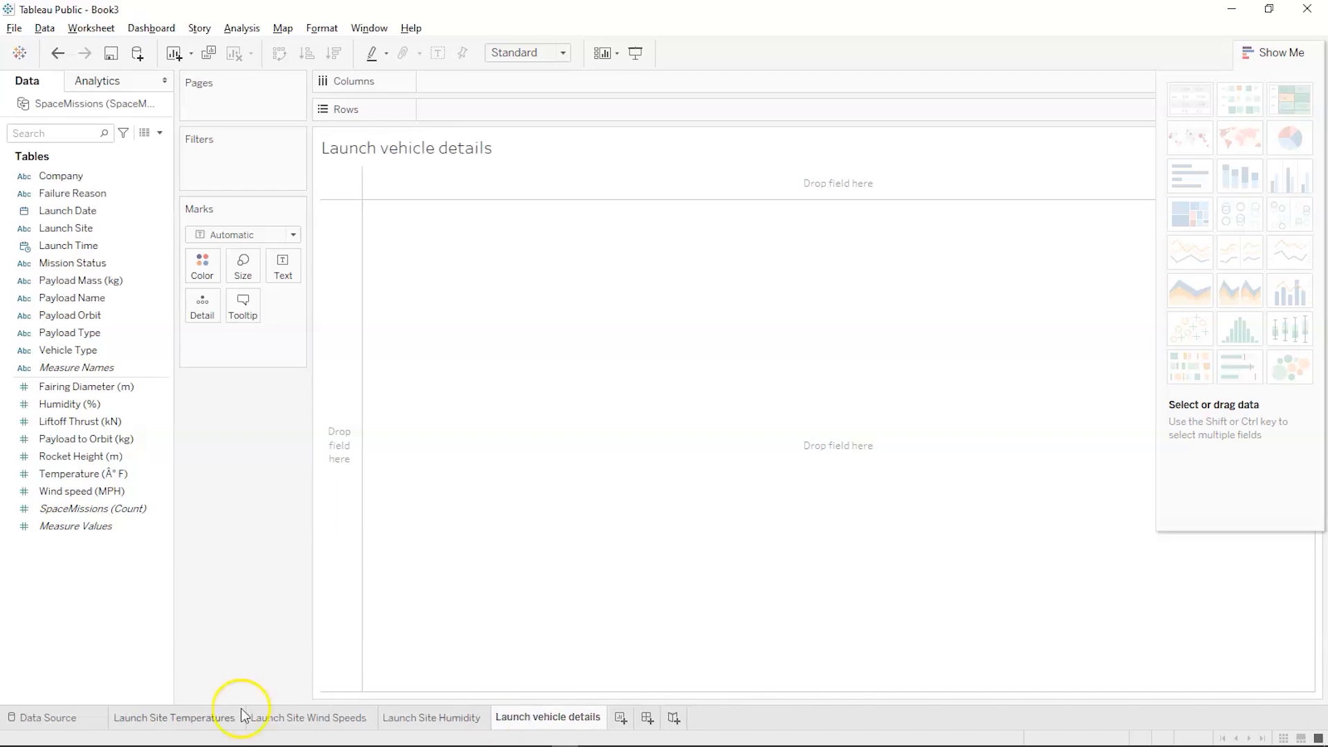
# Create a text table listing each Company with its Vehicle Type in rows
pyautogui.click(61, 176)
pyautogui.keyDown('ctrl'); pyautogui.click(70, 247); pyautogui.keyUp('ctrl')
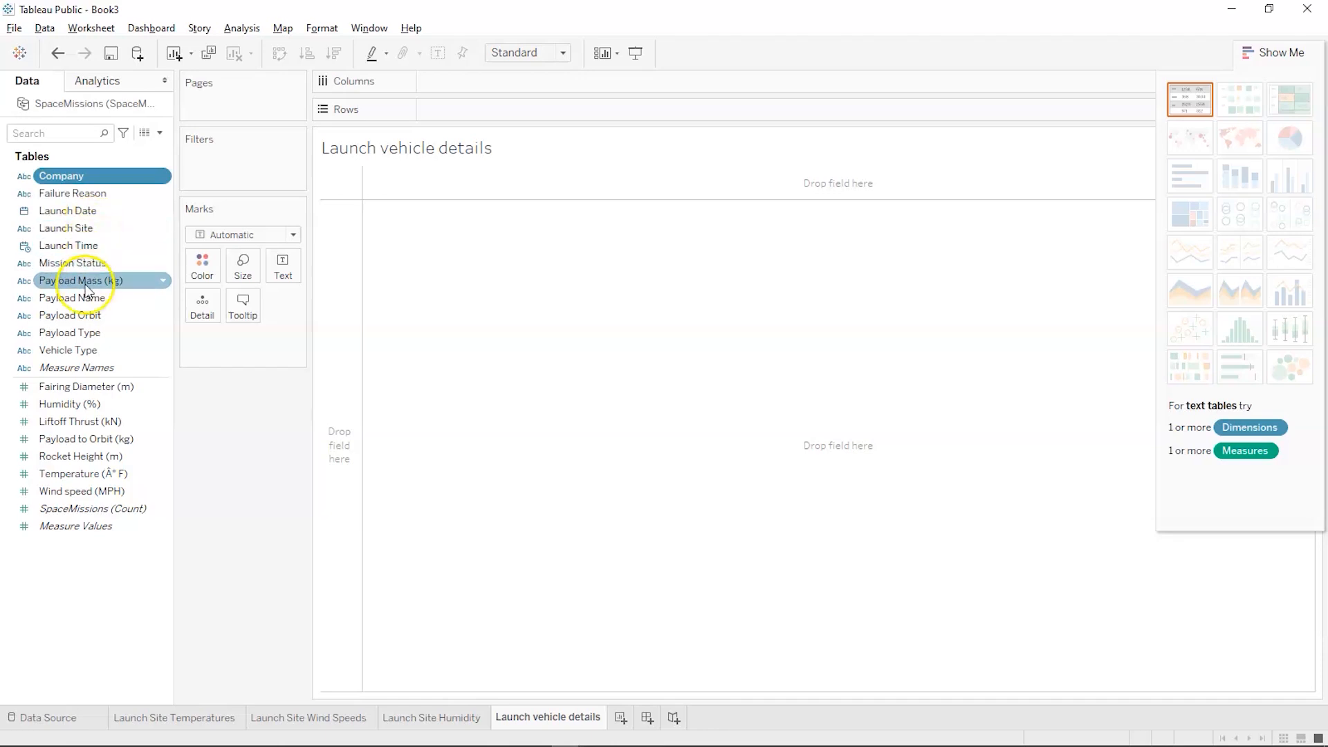
pyautogui.keyDown('ctrl'); pyautogui.click(69, 350); pyautogui.keyUp('ctrl')
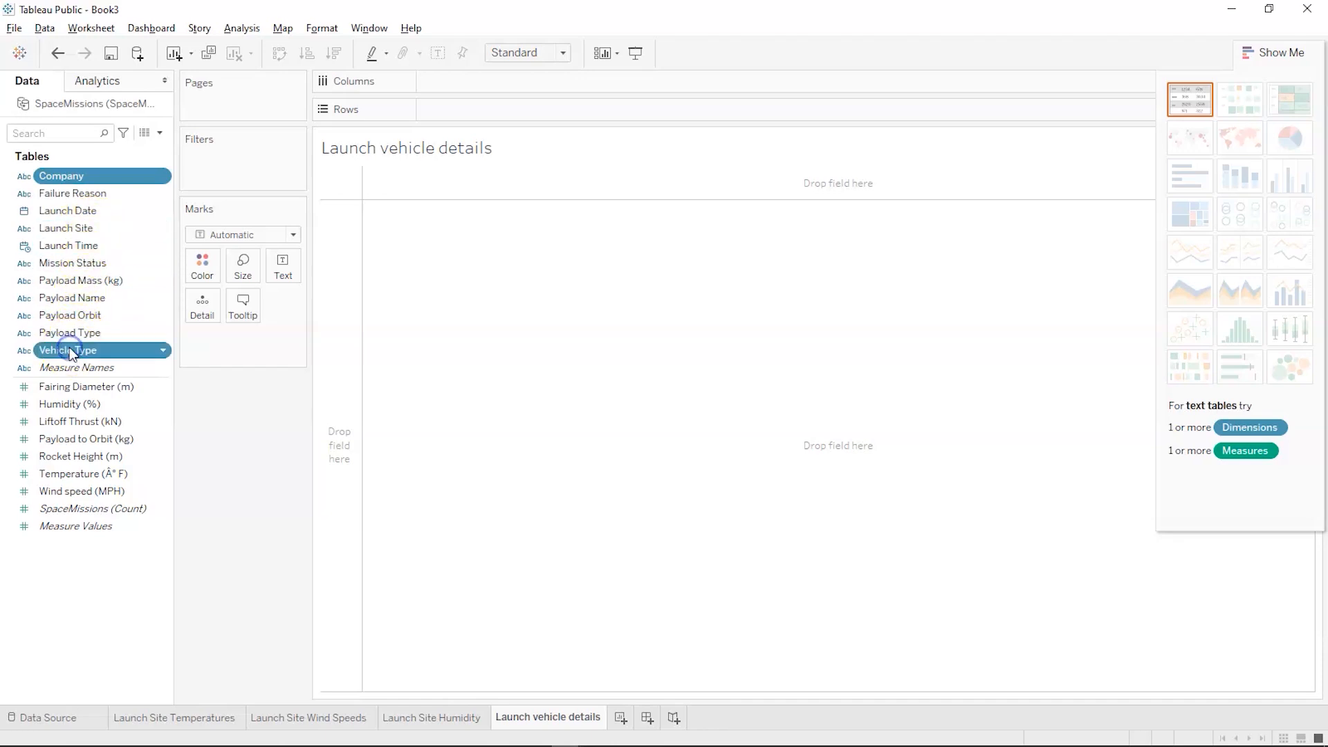
pyautogui.click(1179, 106)
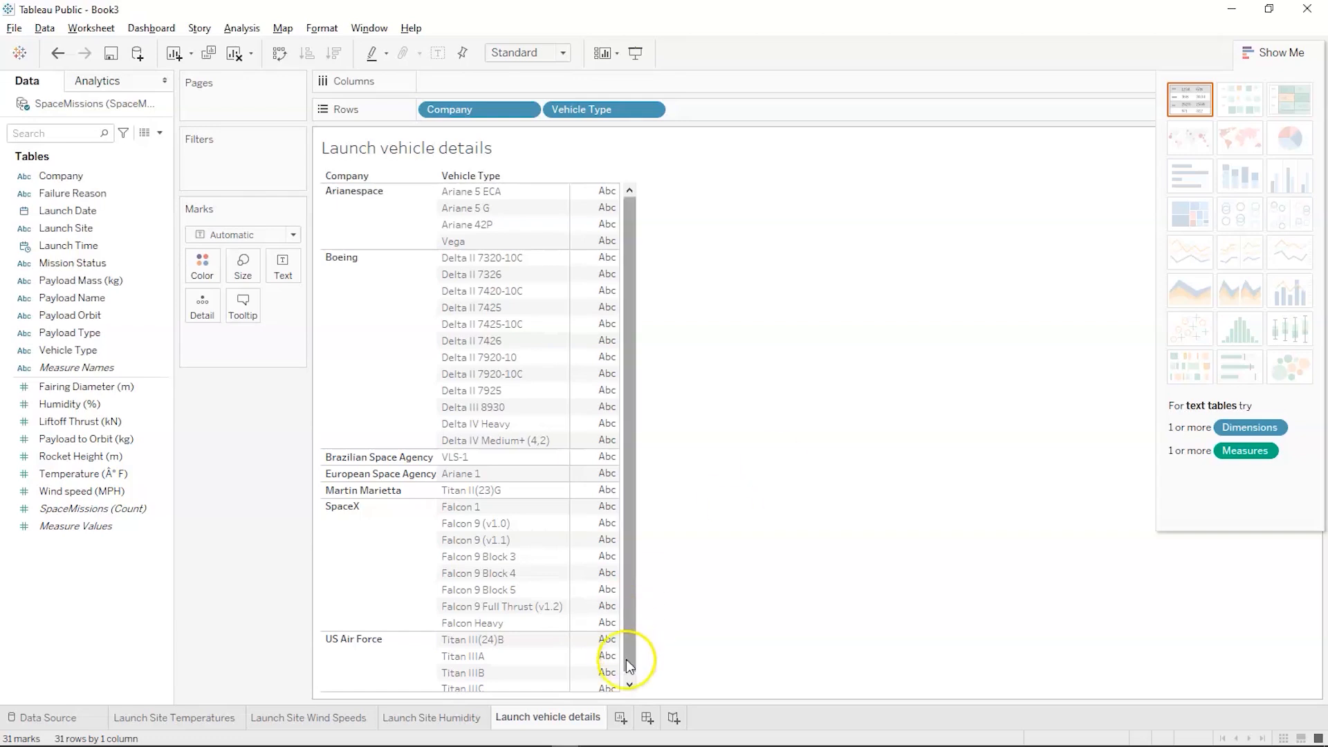
# Check the next question on the Space Missions Data slide and add a new worksheet named Mission Status
pyautogui.hotkey('alt', 'Tab')
pyautogui.hotkey('alt', 'Tab')
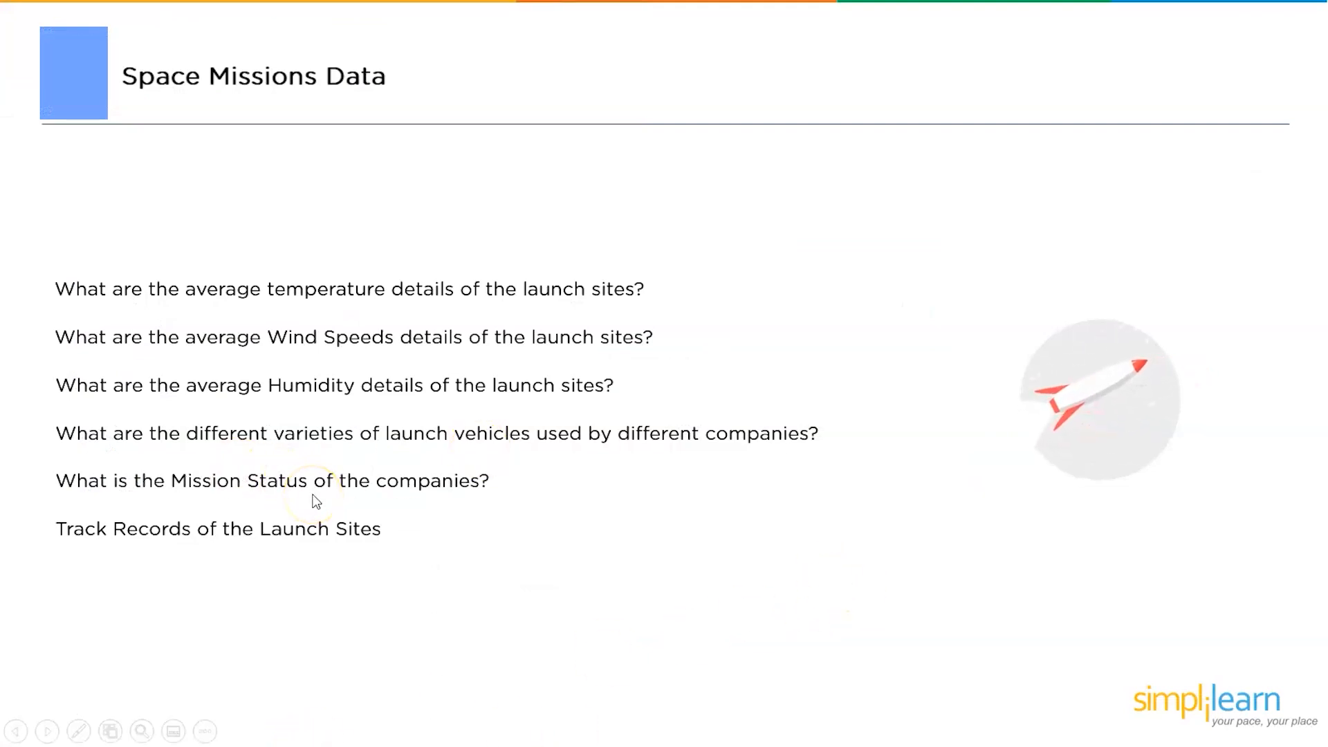
pyautogui.hotkey('alt', 'Tab')
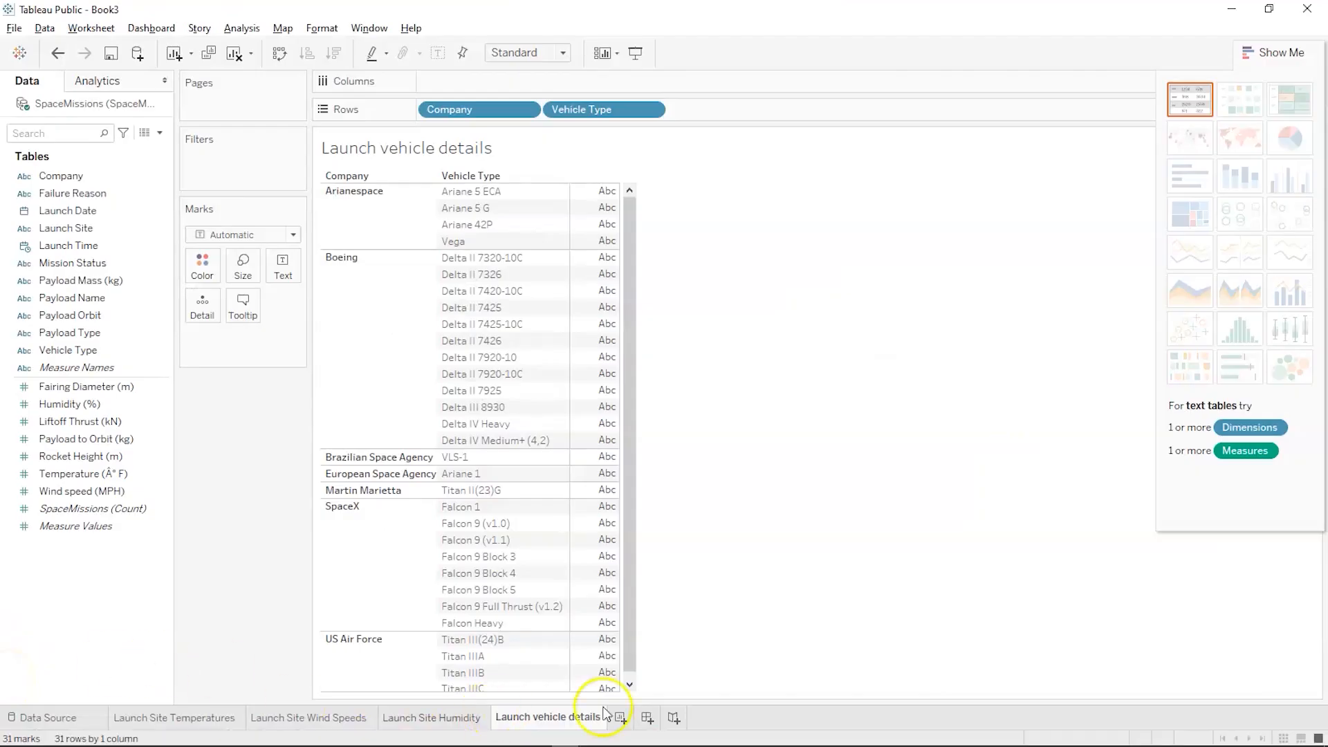
pyautogui.click(620, 718)
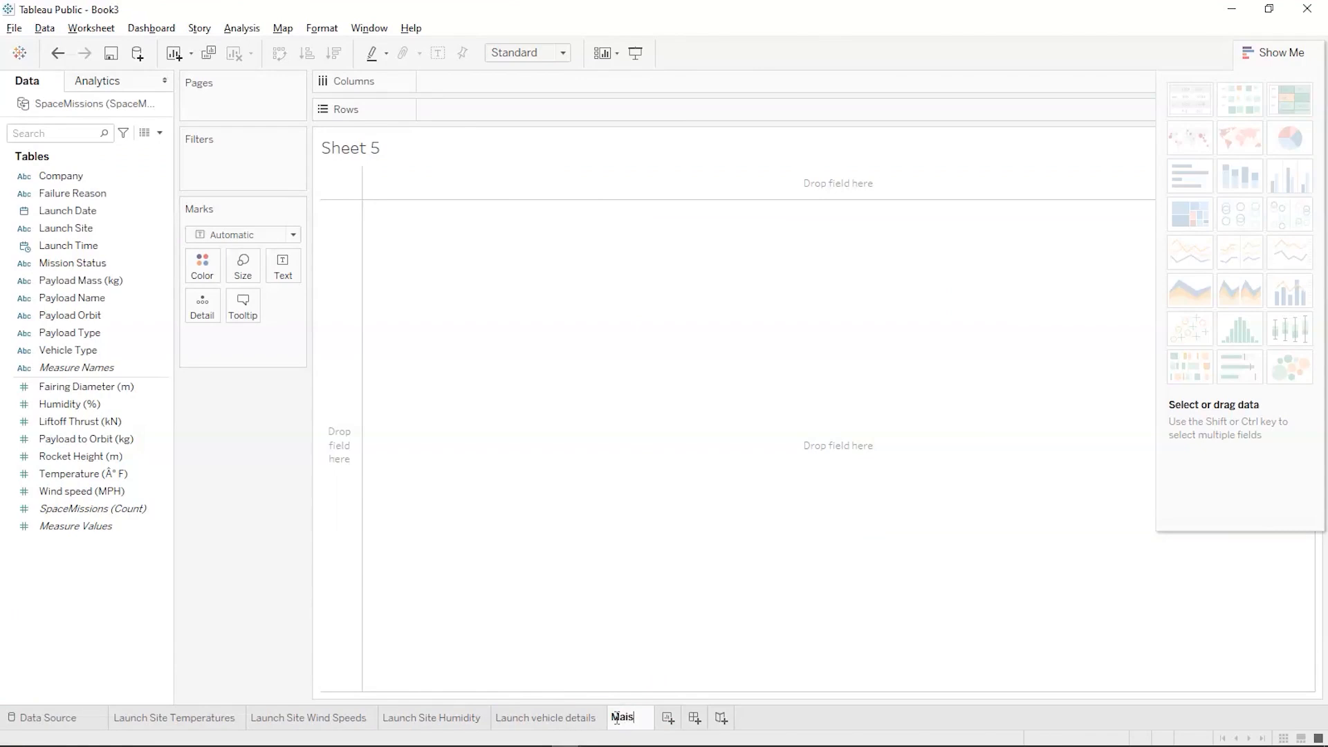
pyautogui.write('Mission Sts')
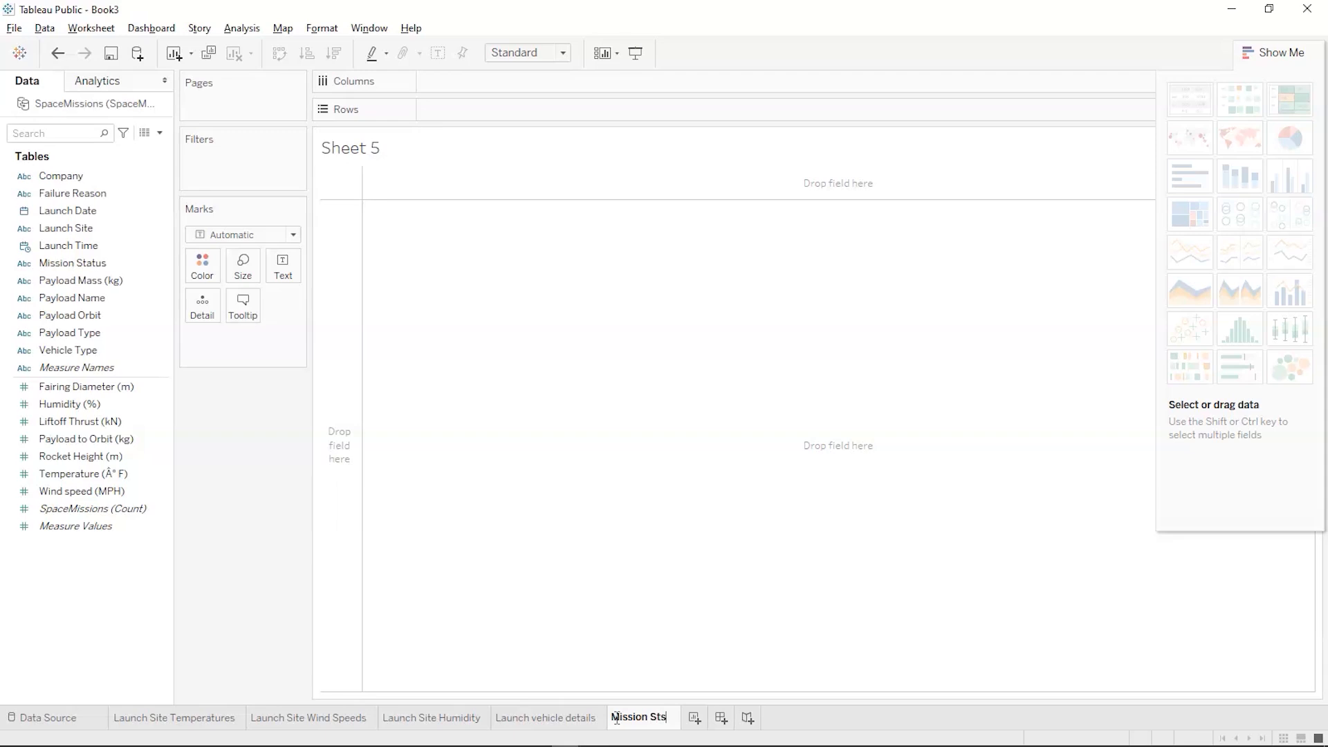
pyautogui.press('BackSpace')
pyautogui.write('atus')
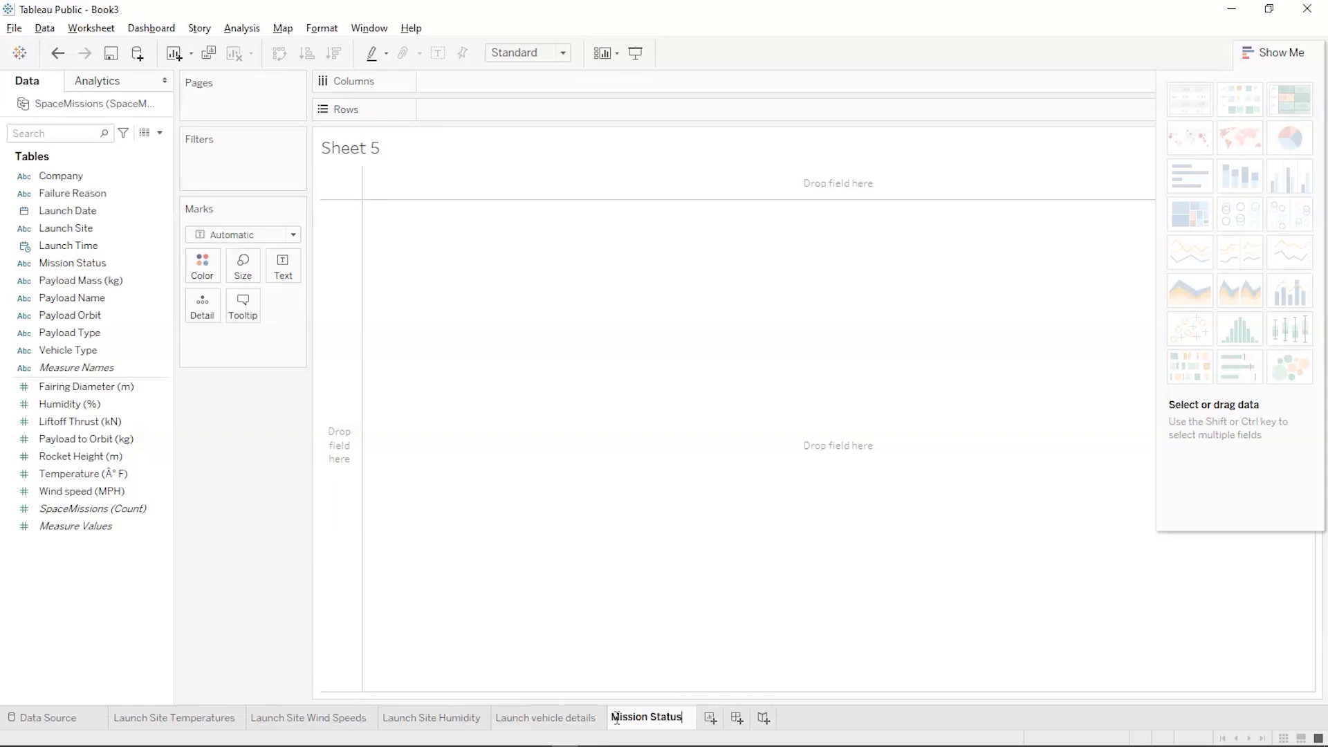
pyautogui.click(646, 678)
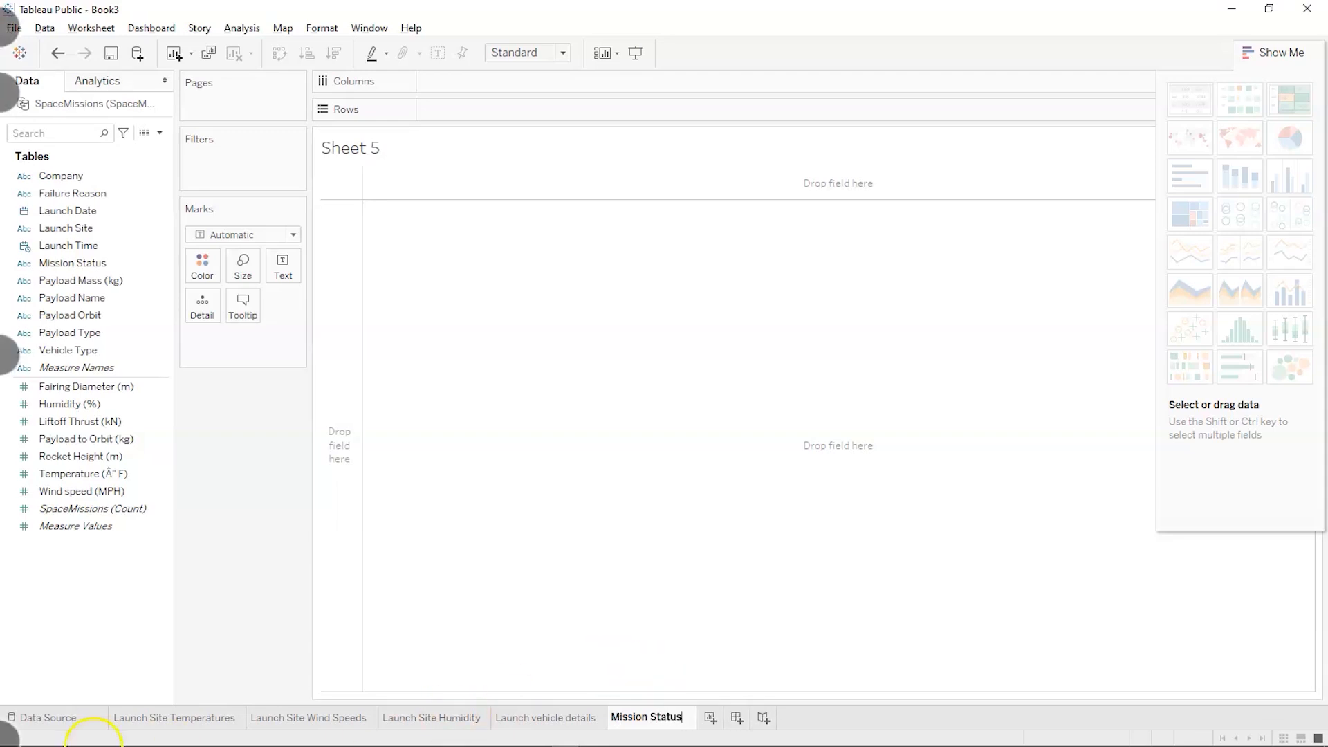
pyautogui.rightClick(28, 351)
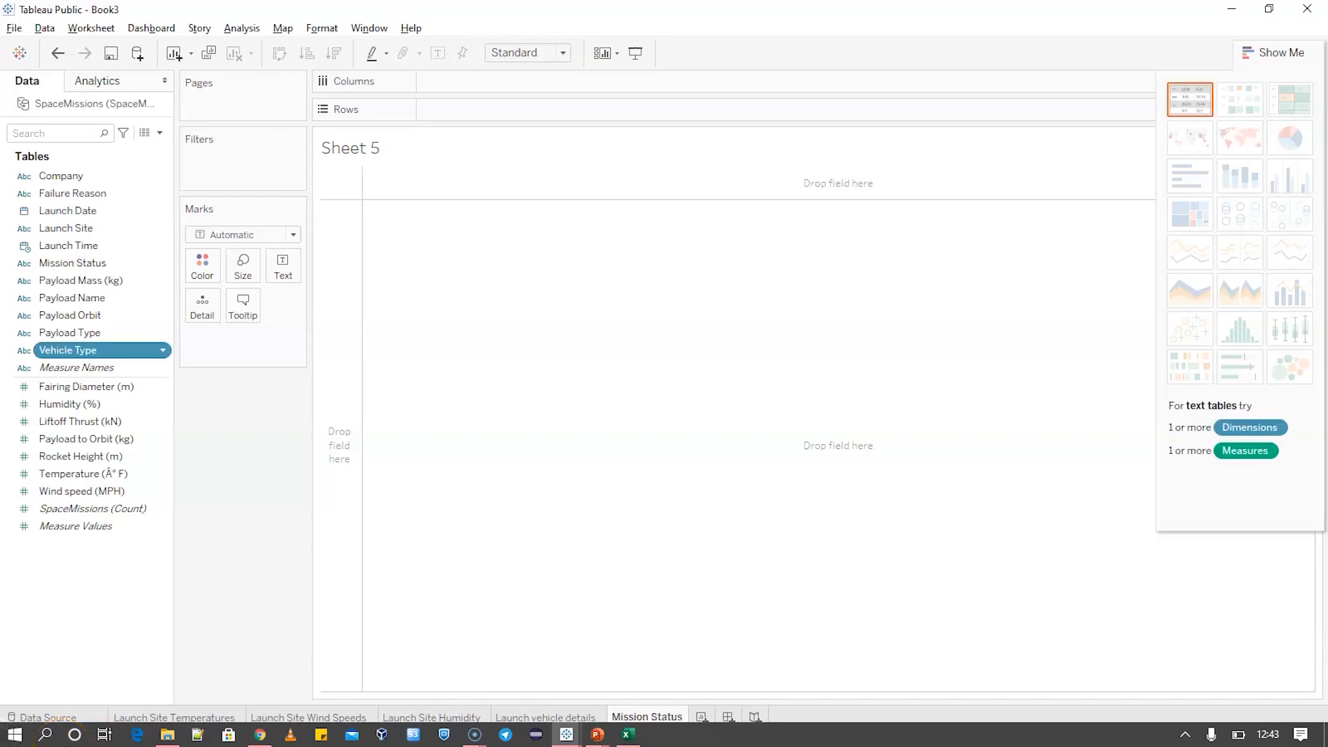
pyautogui.click(182, 534)
pyautogui.click(43, 700)
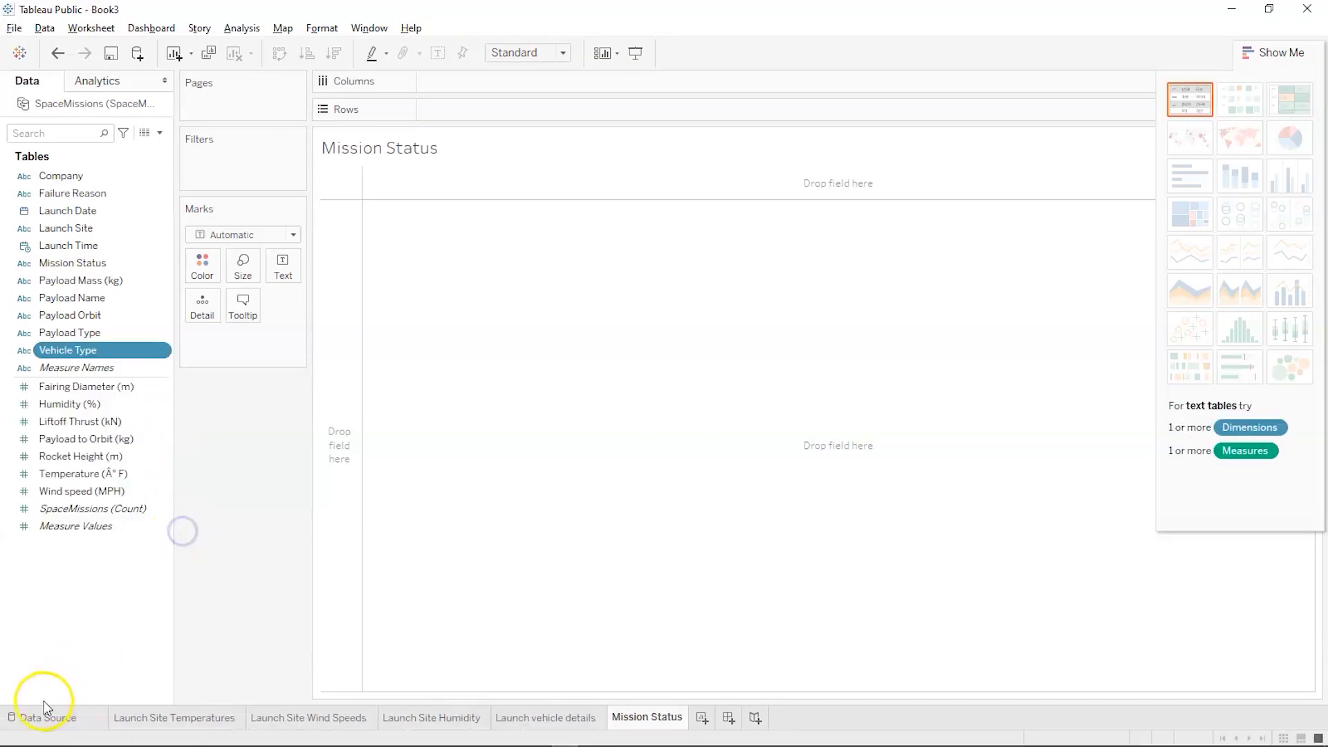
# Place Company and Mission Status in the columns of the Mission Status worksheet
pyautogui.click(81, 525)
pyautogui.click(100, 458)
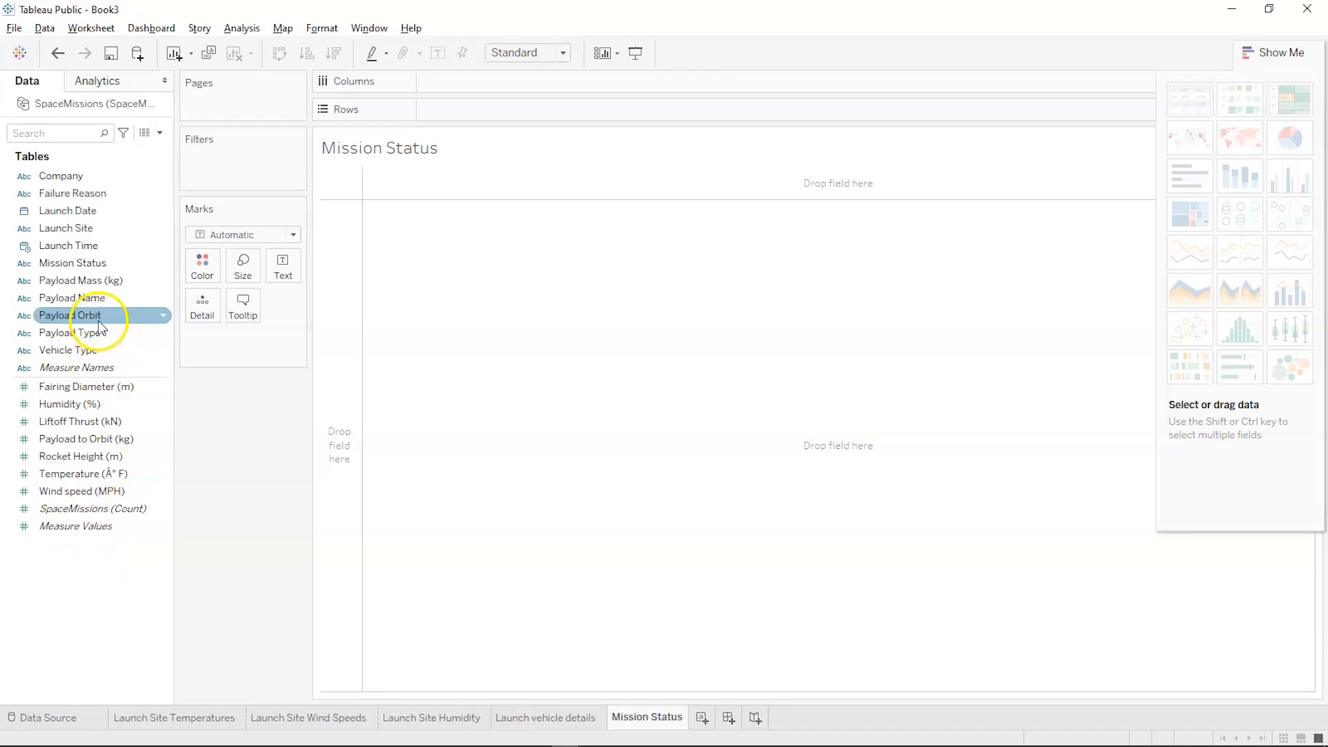
pyautogui.moveTo(99, 181); pyautogui.dragTo(478, 85)
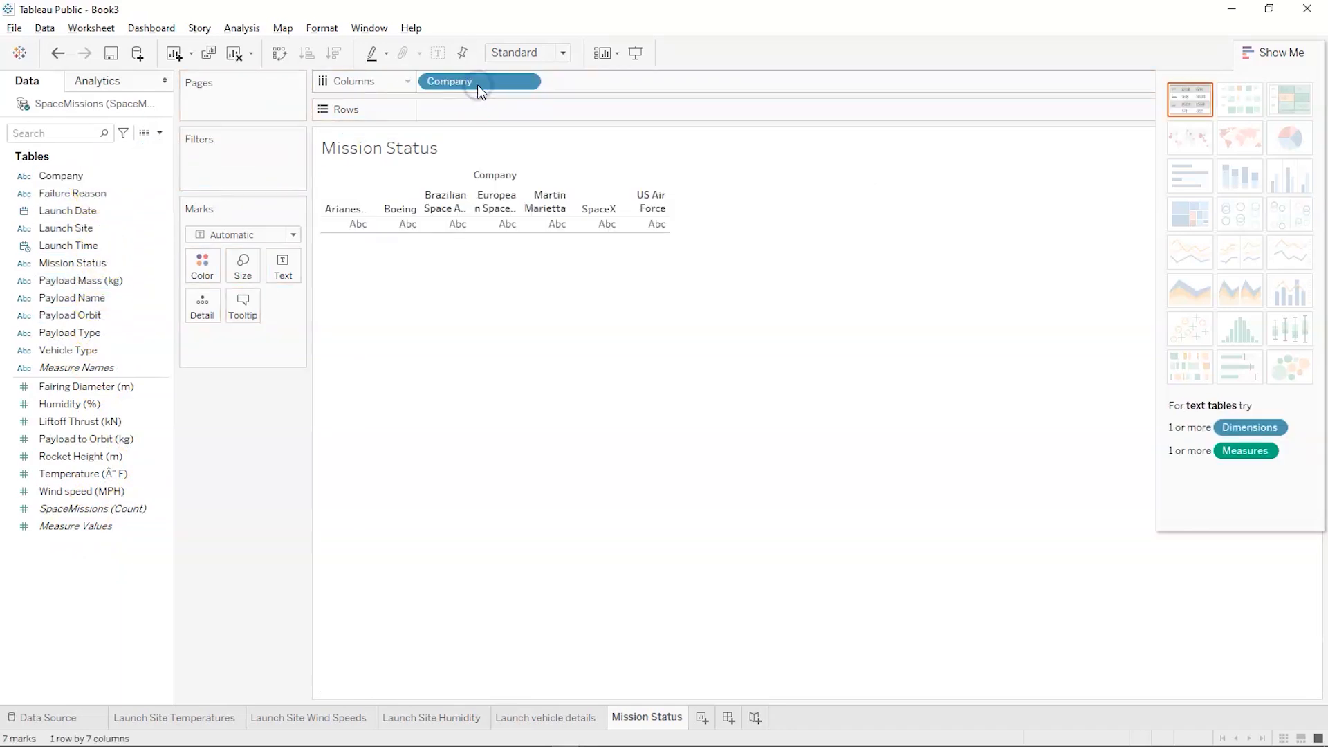
pyautogui.click(87, 264)
pyautogui.moveTo(87, 263); pyautogui.dragTo(627, 83)
# Plot the sum of Payload to Orbit (kg) in rows as bars and colour them by Company
pyautogui.click(89, 440)
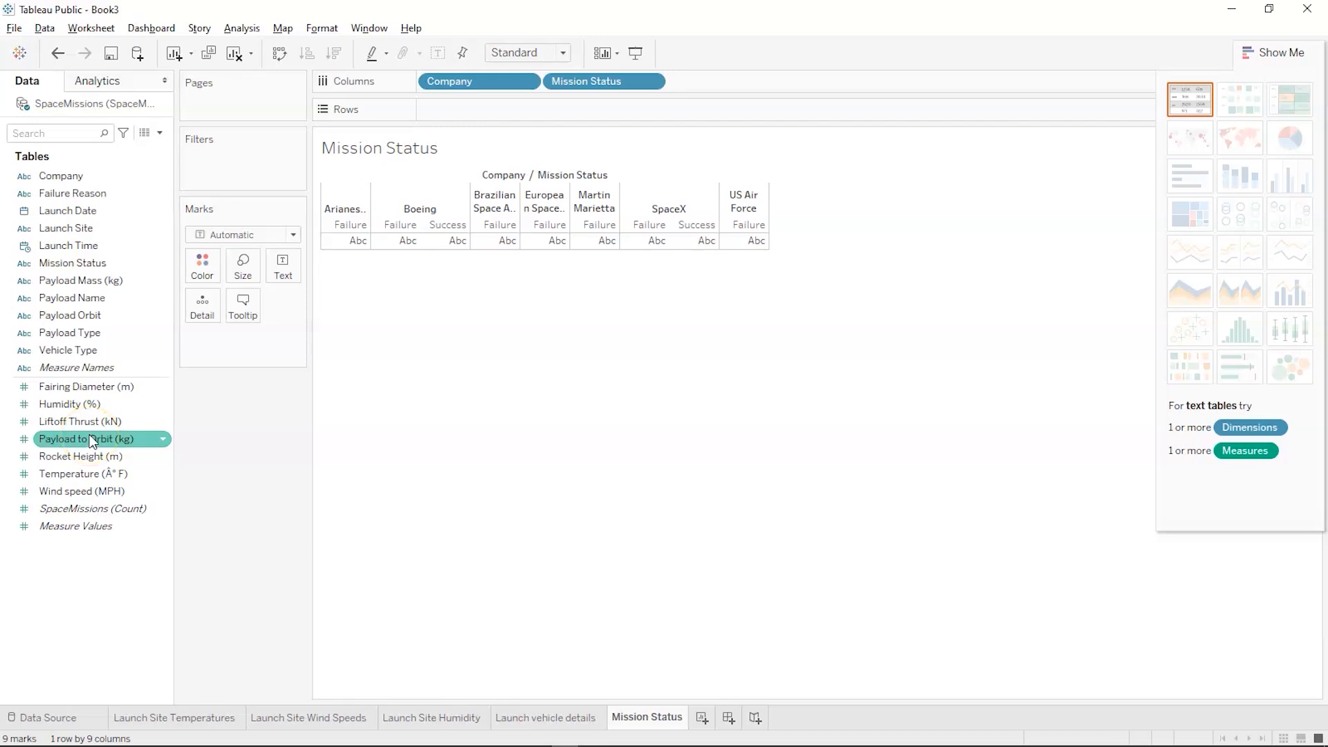
pyautogui.moveTo(90, 434); pyautogui.dragTo(482, 112)
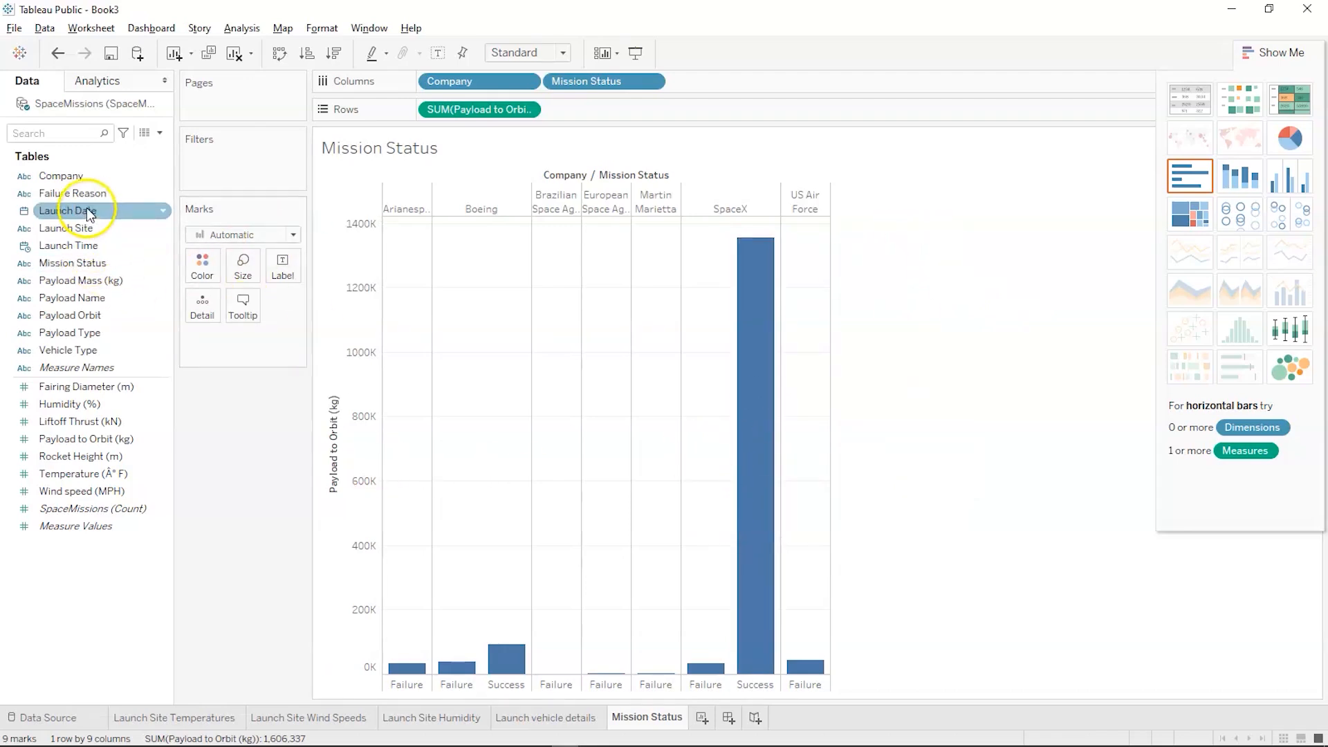
pyautogui.moveTo(90, 177); pyautogui.dragTo(202, 267)
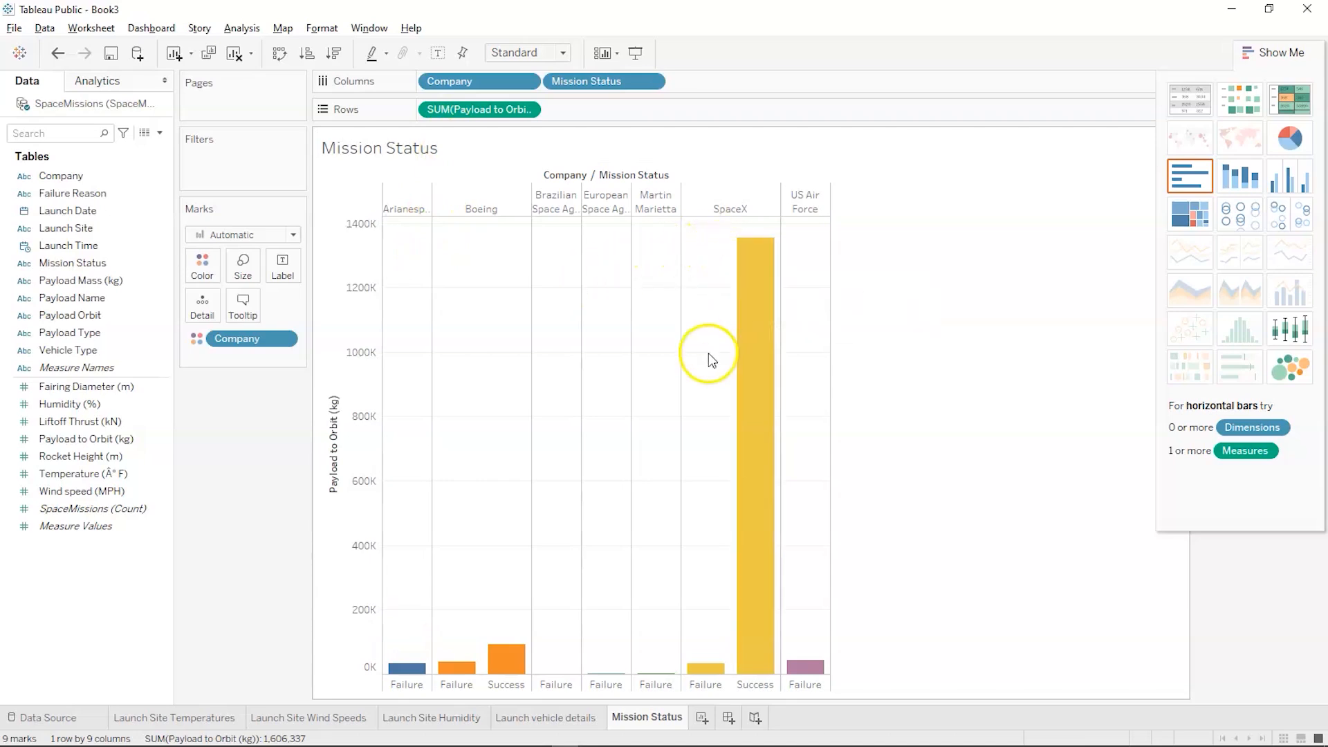
# Check the mission status question on the Space Missions Data slide and switch the Payload to Orbit (kg) measure to Count
pyautogui.moveTo(751, 370)
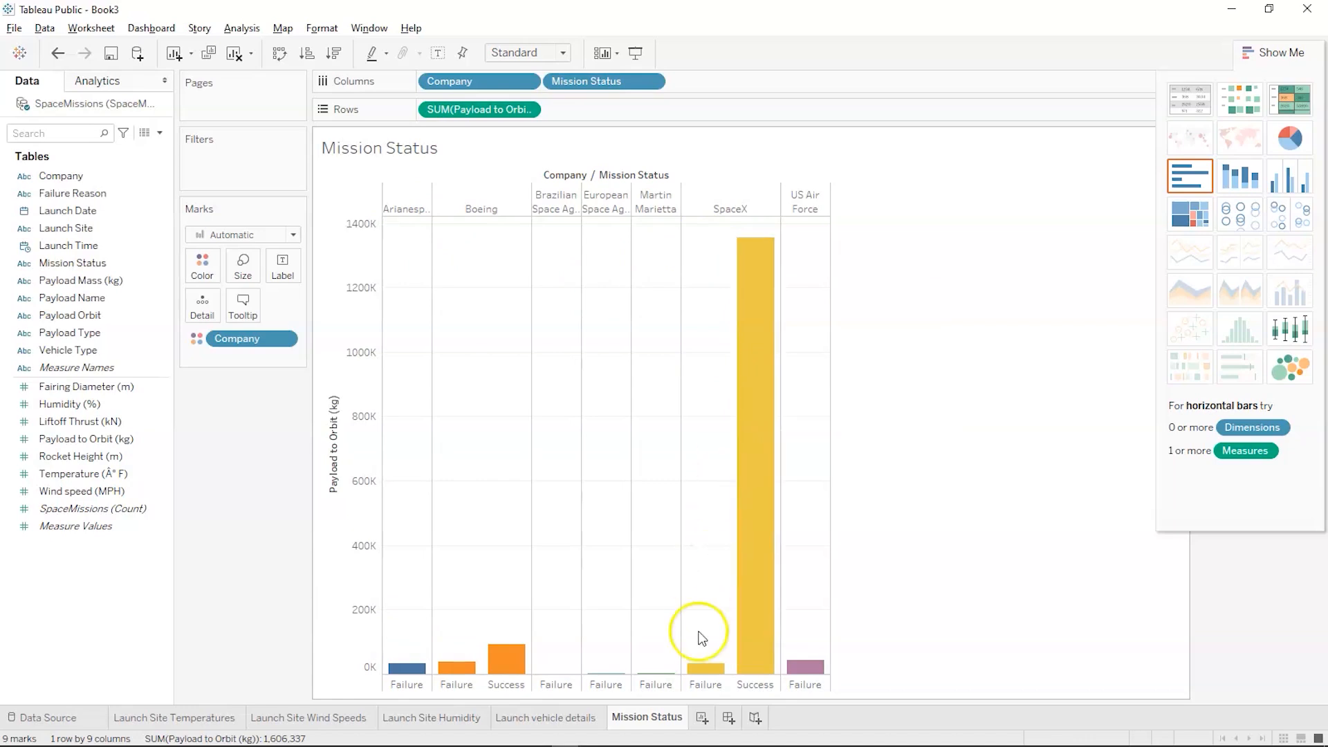
pyautogui.click(83, 367)
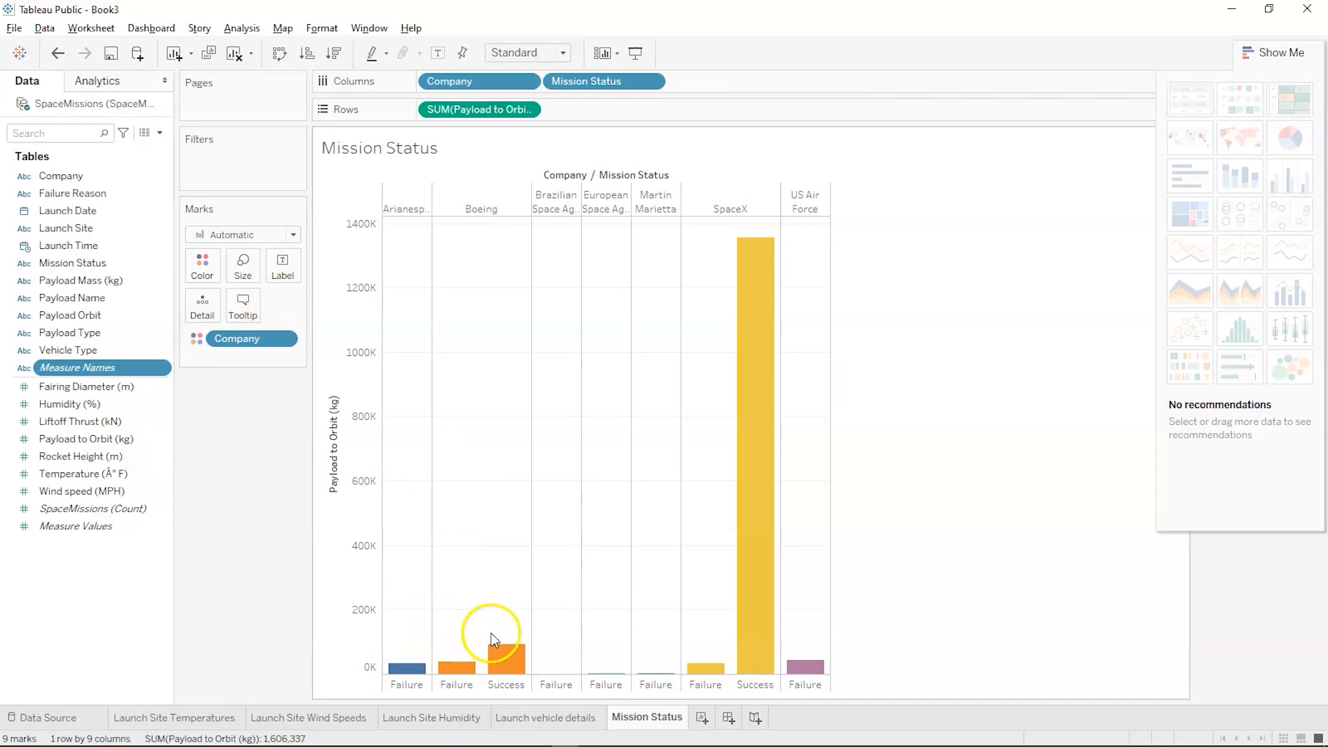
pyautogui.moveTo(462, 669)
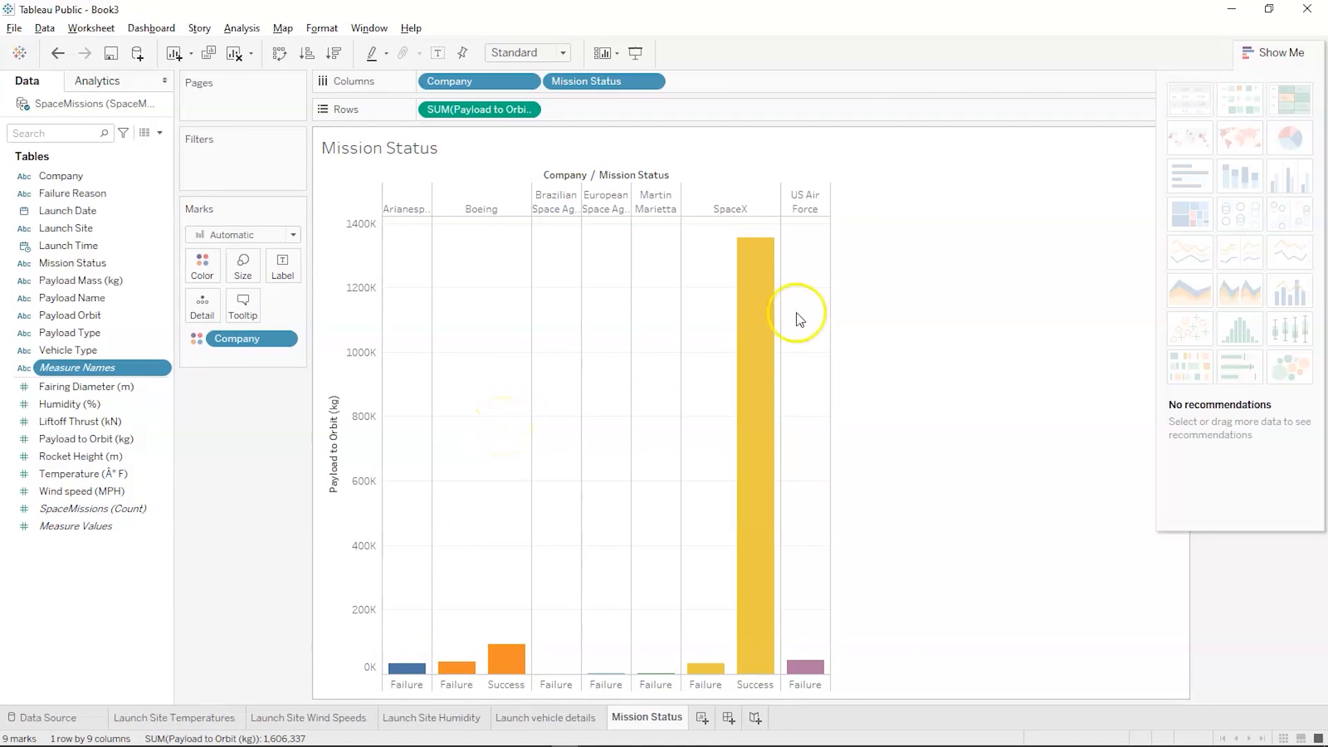
pyautogui.moveTo(799, 667)
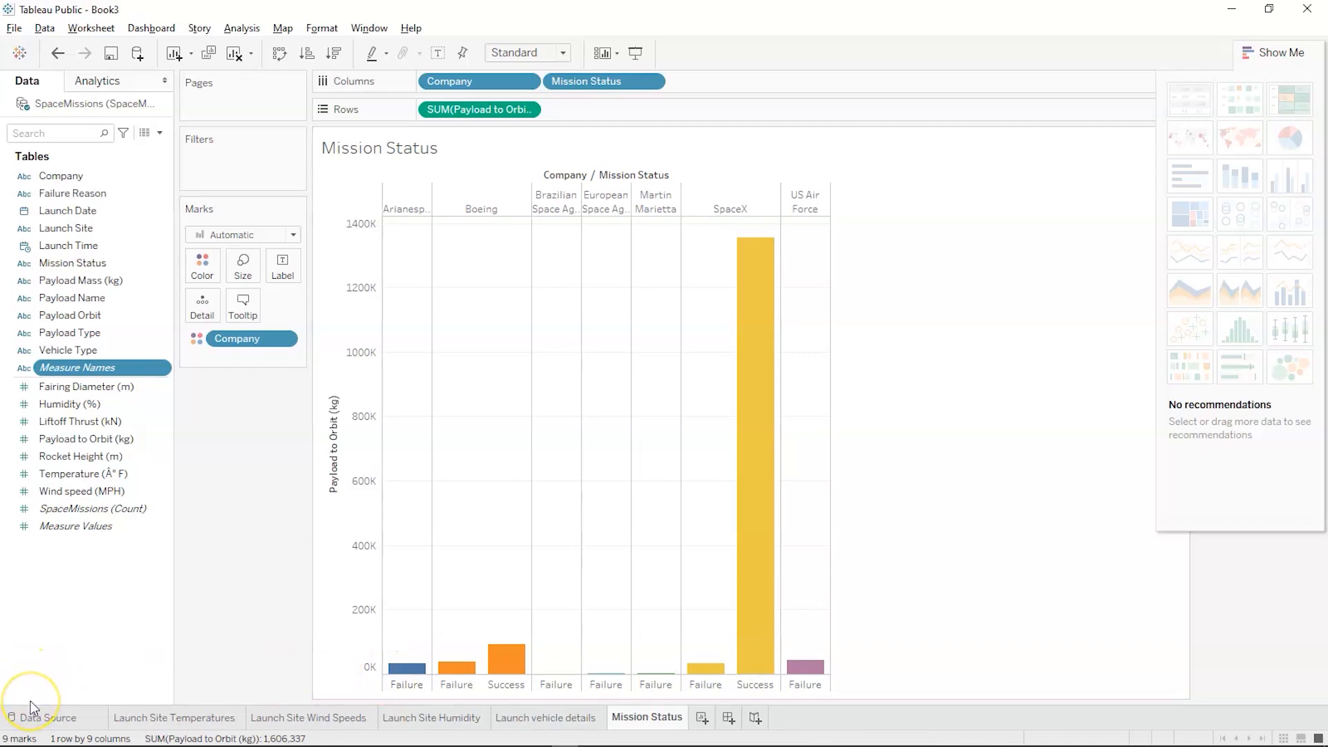
pyautogui.hotkey('alt', 'Tab')
pyautogui.hotkey('alt', 'Tab')
pyautogui.hotkey('alt', 'Tab')
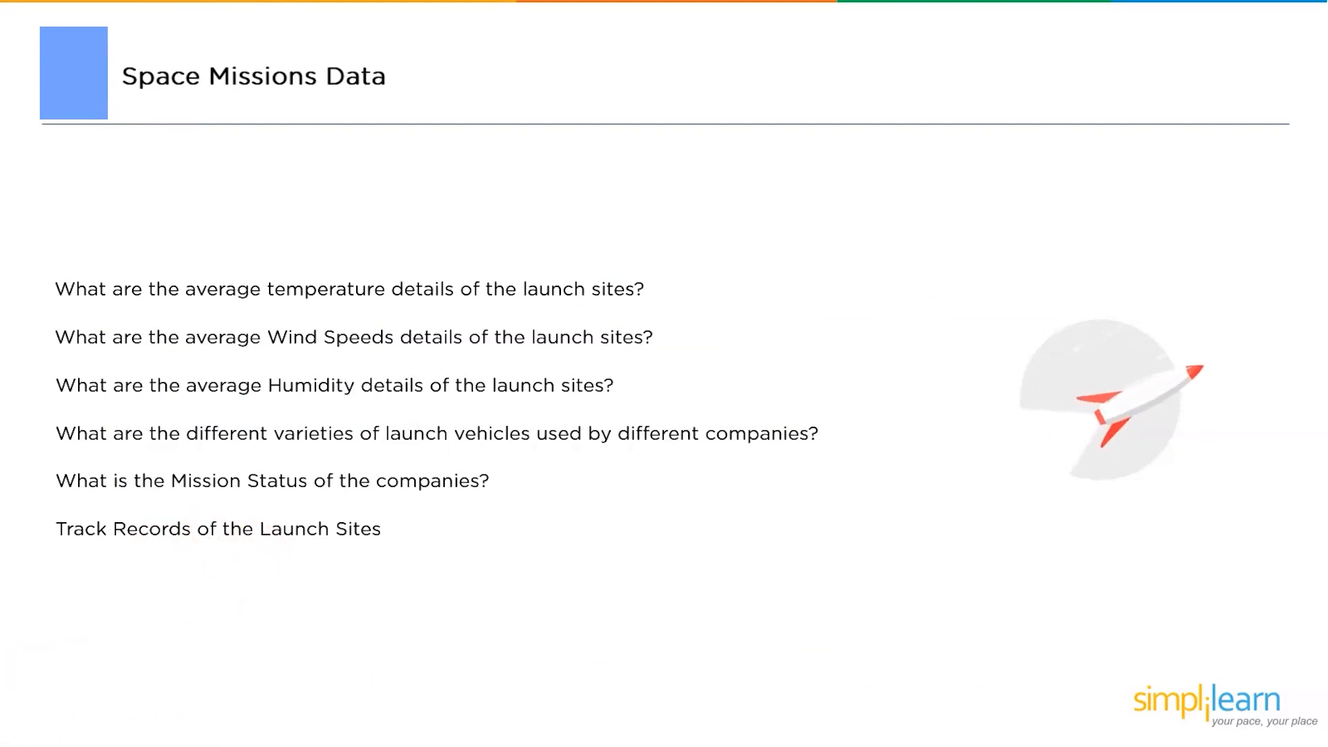
pyautogui.click(31, 718)
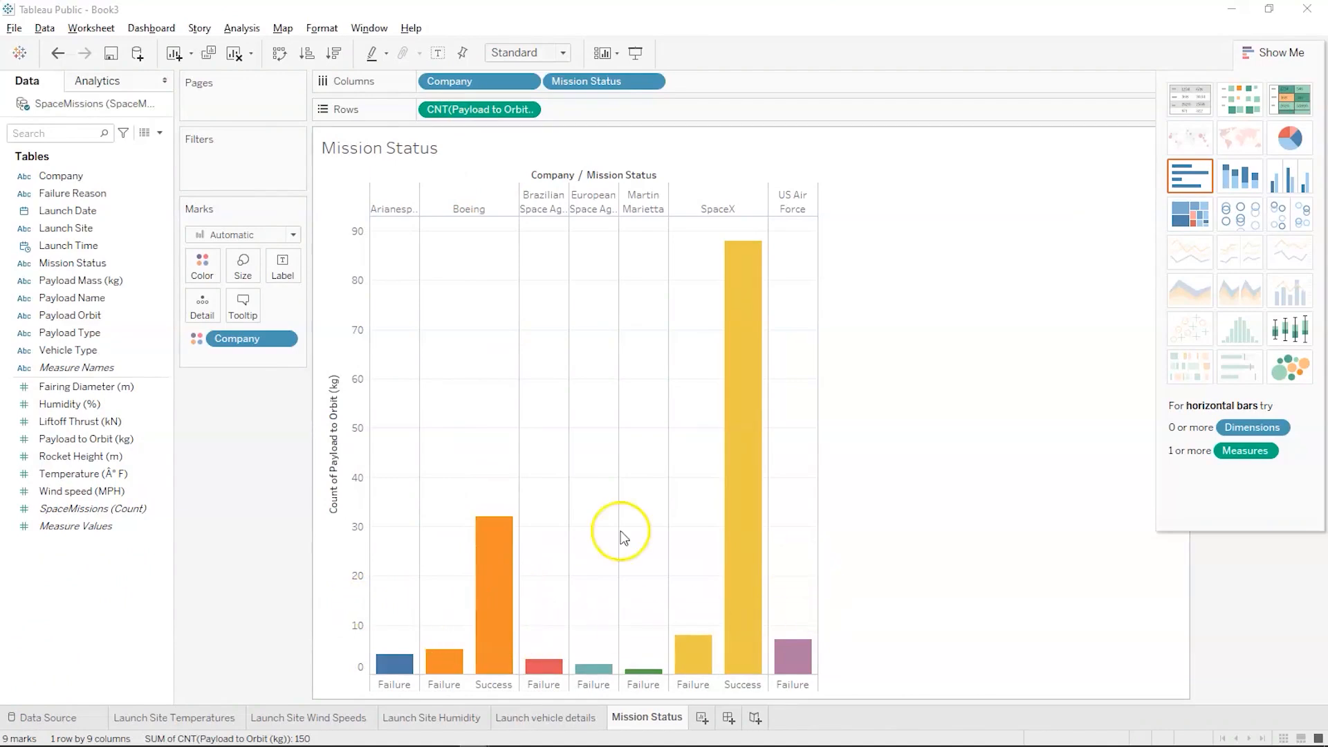
# Check the last question on the Space Missions Data slide and add a new worksheet named Track Records
pyautogui.hotkey('alt', 'Tab')
pyautogui.hotkey('alt', 'Tab')
pyautogui.hotkey('alt', 'Tab')
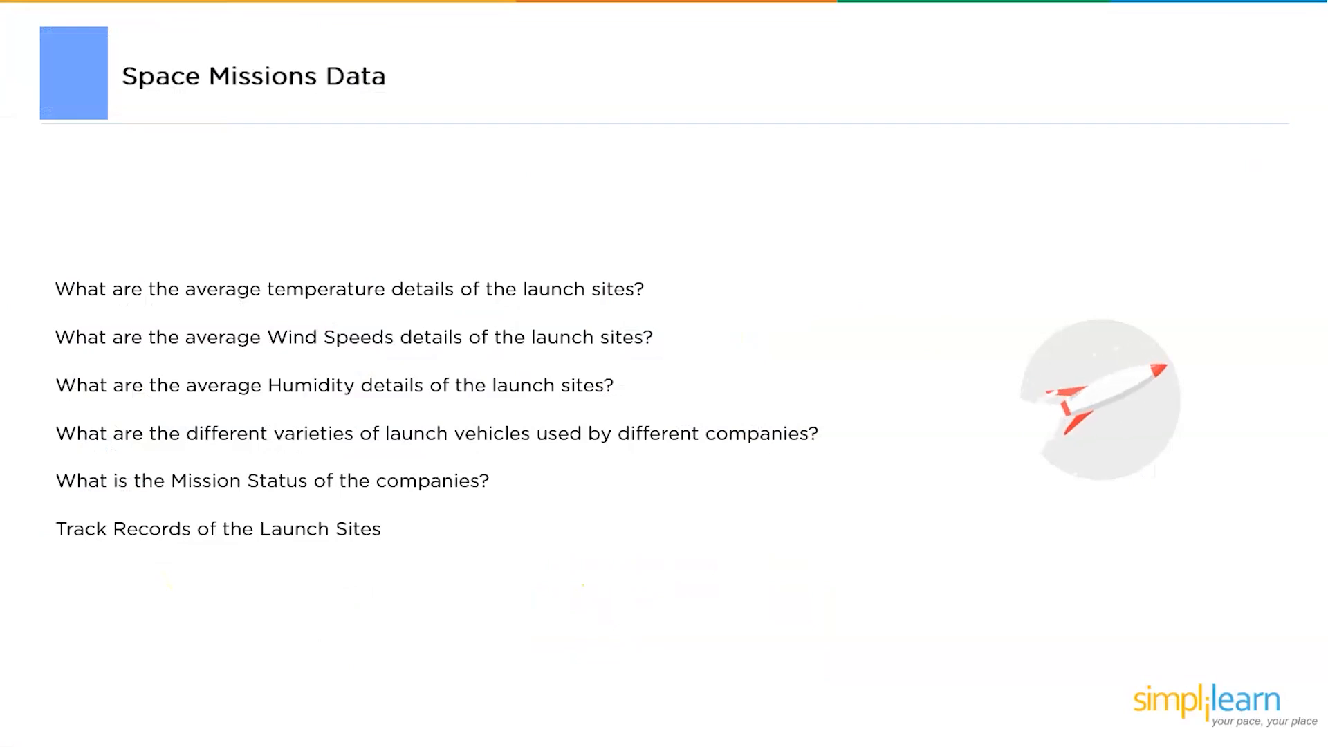
pyautogui.hotkey('alt', 'Tab')
pyautogui.hotkey('alt', 'Tab')
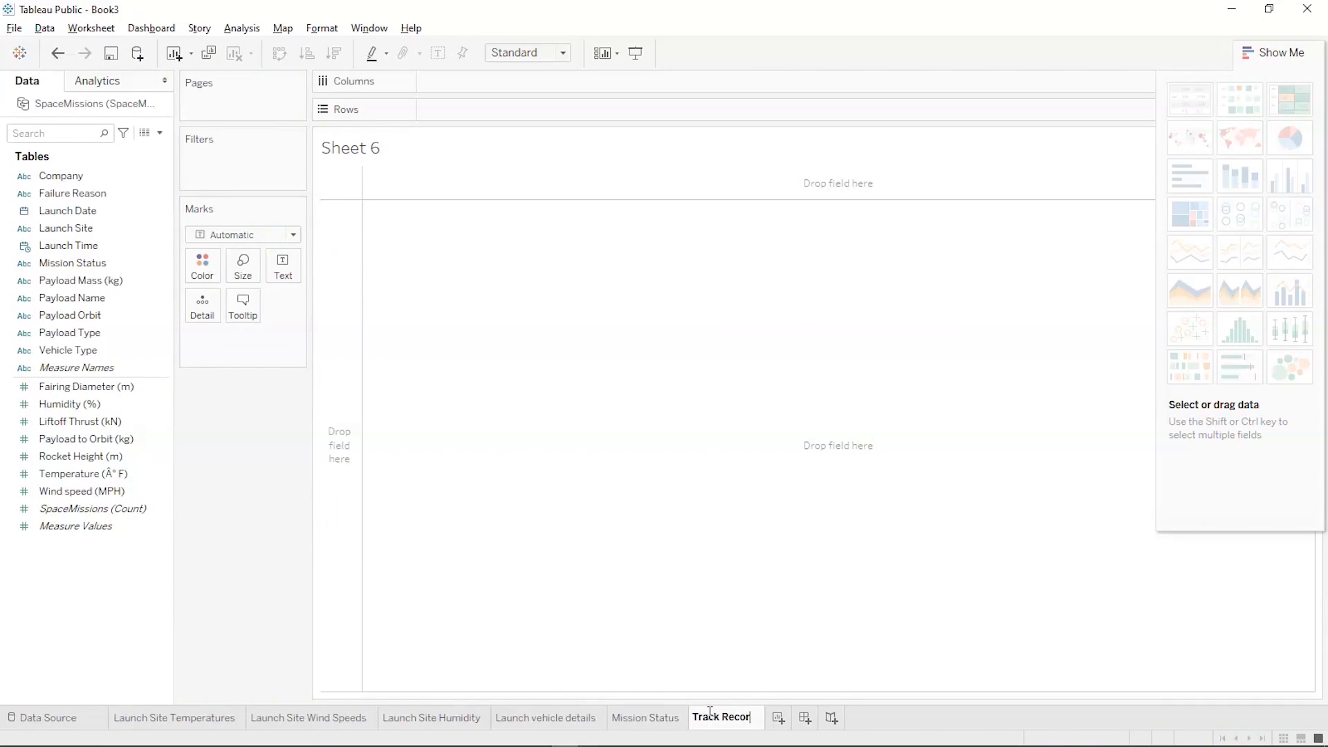
pyautogui.click(525, 363)
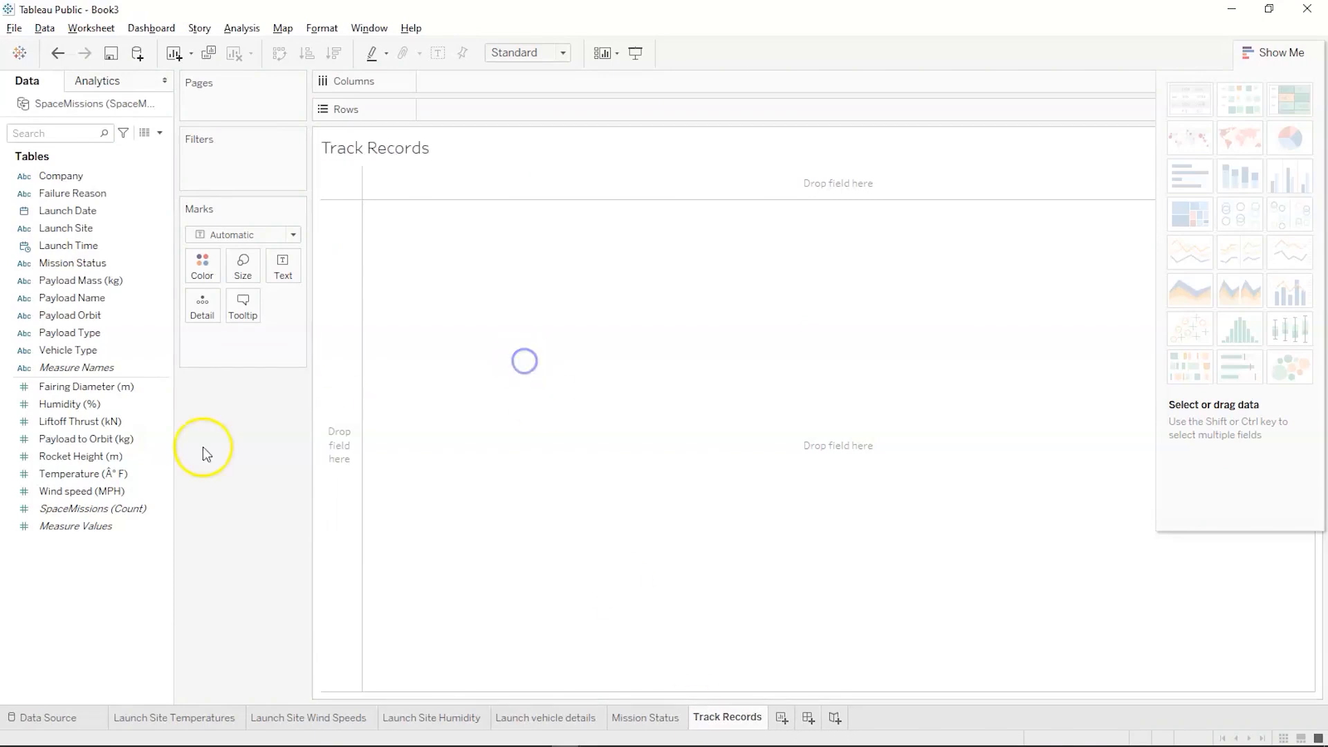
# Lay out the Track Records table with Company and Launch Site in columns and Mission Status in rows
pyautogui.click(101, 176)
pyautogui.moveTo(99, 176); pyautogui.dragTo(510, 80)
pyautogui.moveTo(70, 263); pyautogui.dragTo(612, 85)
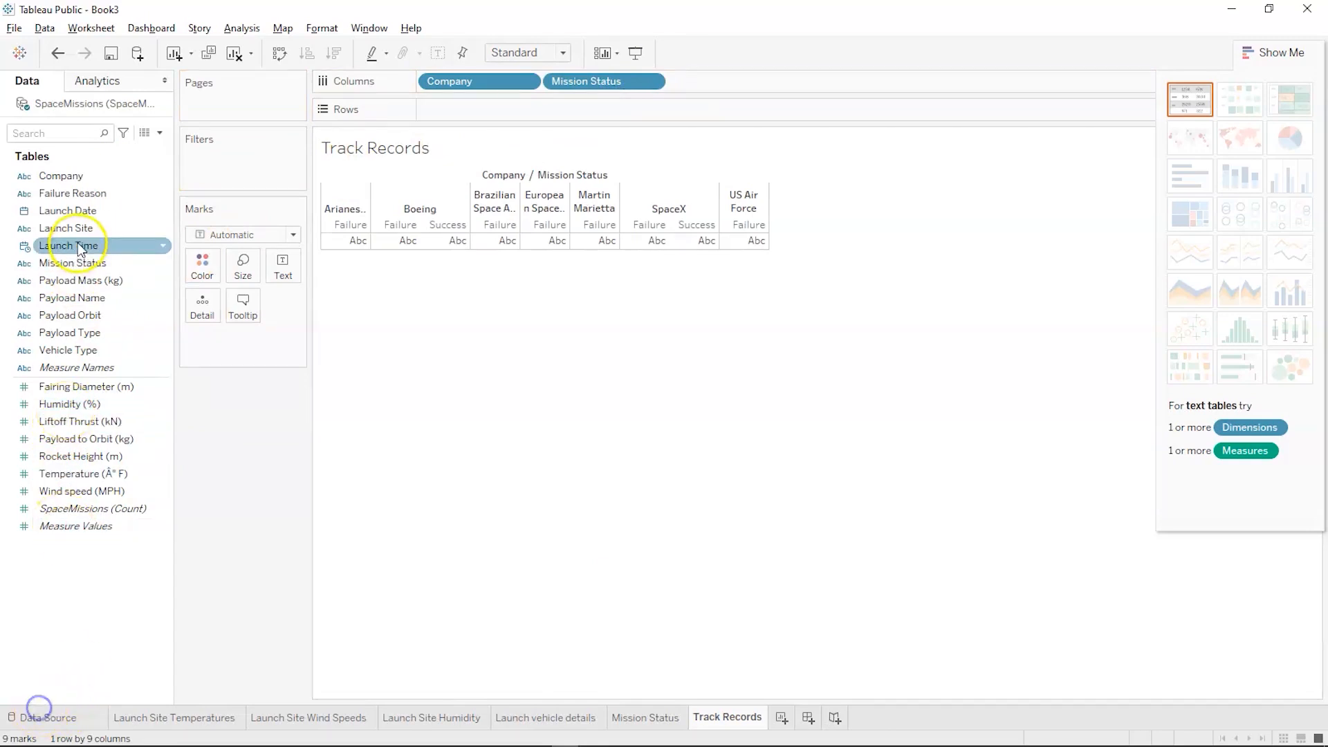
pyautogui.moveTo(79, 230); pyautogui.dragTo(735, 89)
pyautogui.moveTo(644, 83); pyautogui.dragTo(621, 97)
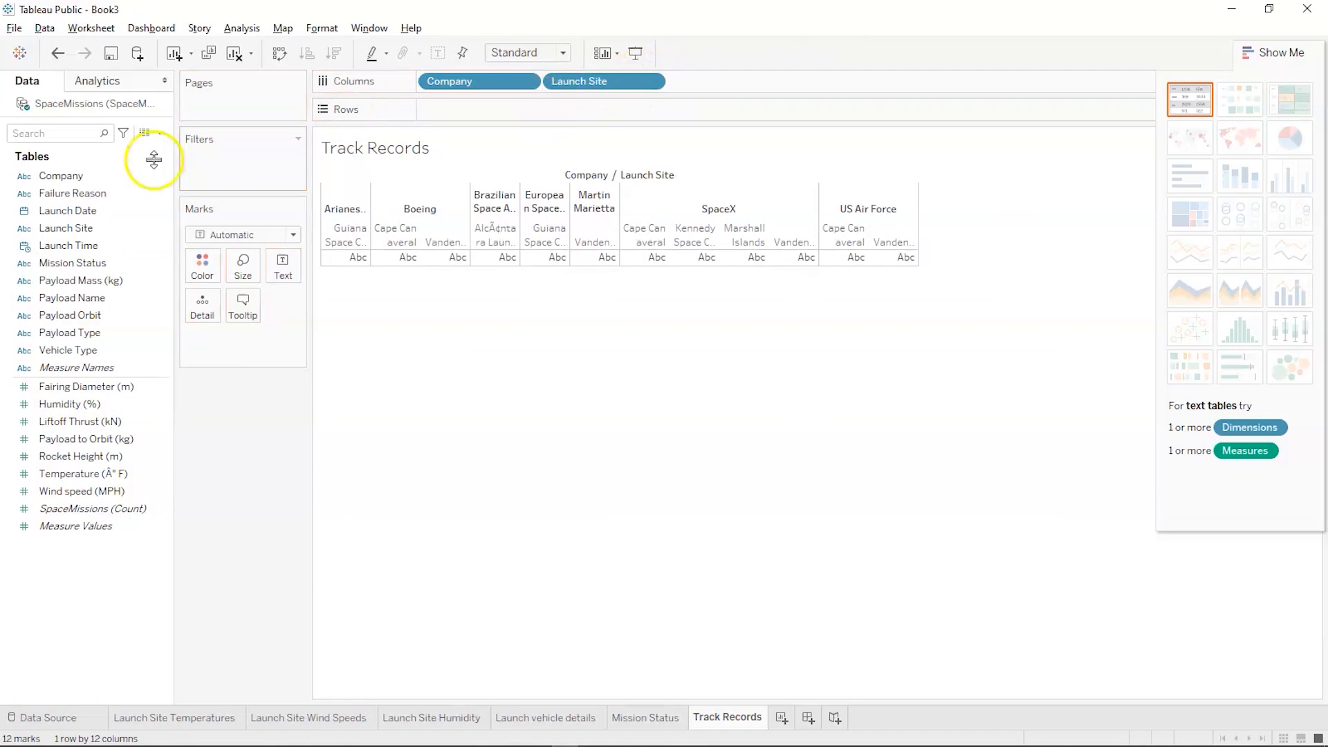
pyautogui.moveTo(93, 274); pyautogui.dragTo(477, 113)
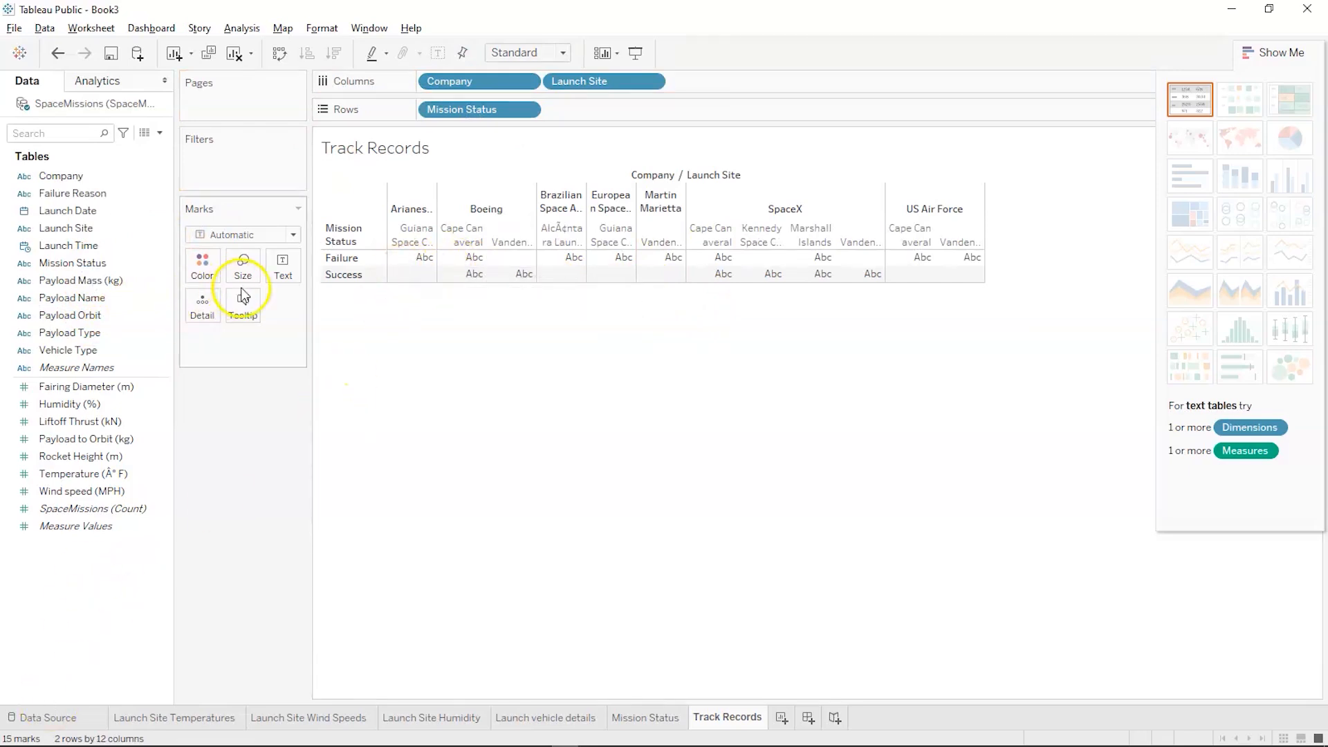
# Add SpaceMissions (Count) as both the colour and the text of the Track Records marks
pyautogui.click(206, 303)
pyautogui.click(283, 267)
pyautogui.click(107, 563)
pyautogui.click(84, 512)
pyautogui.moveTo(85, 512); pyautogui.dragTo(206, 268)
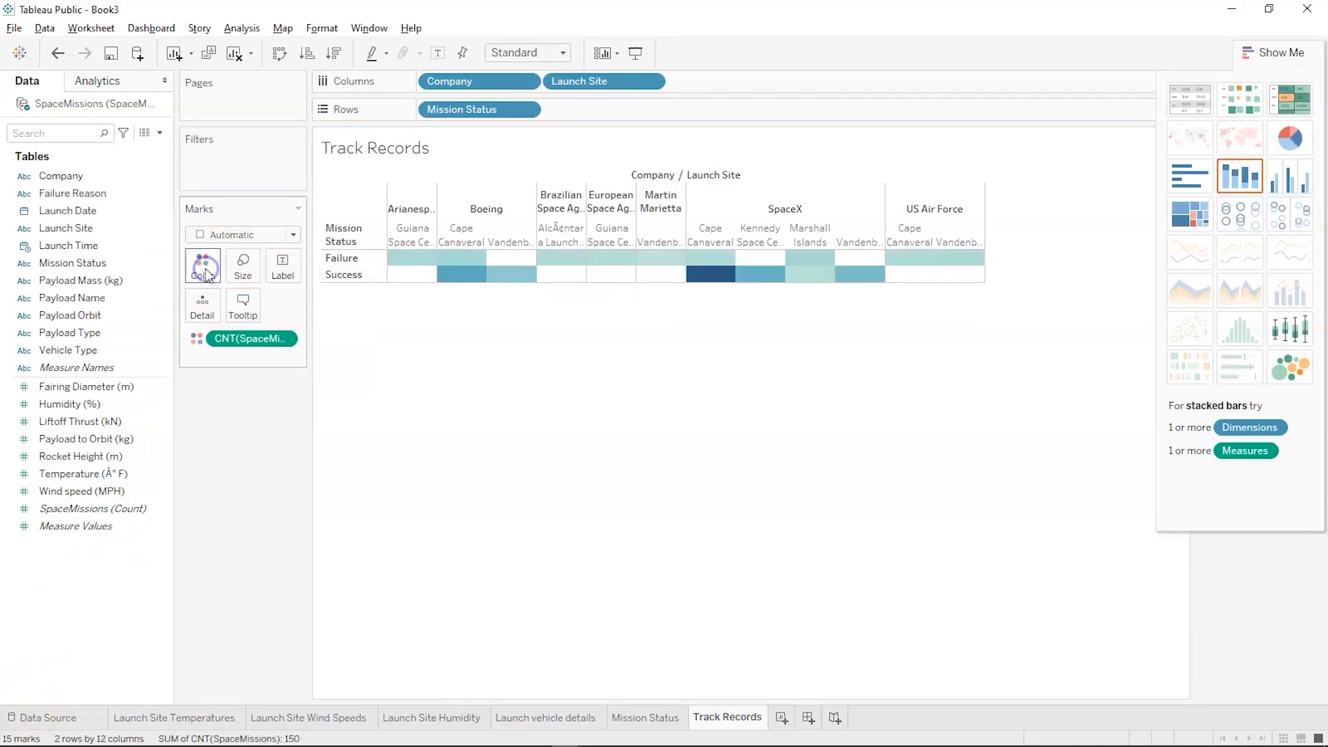
pyautogui.moveTo(83, 509); pyautogui.dragTo(278, 267)
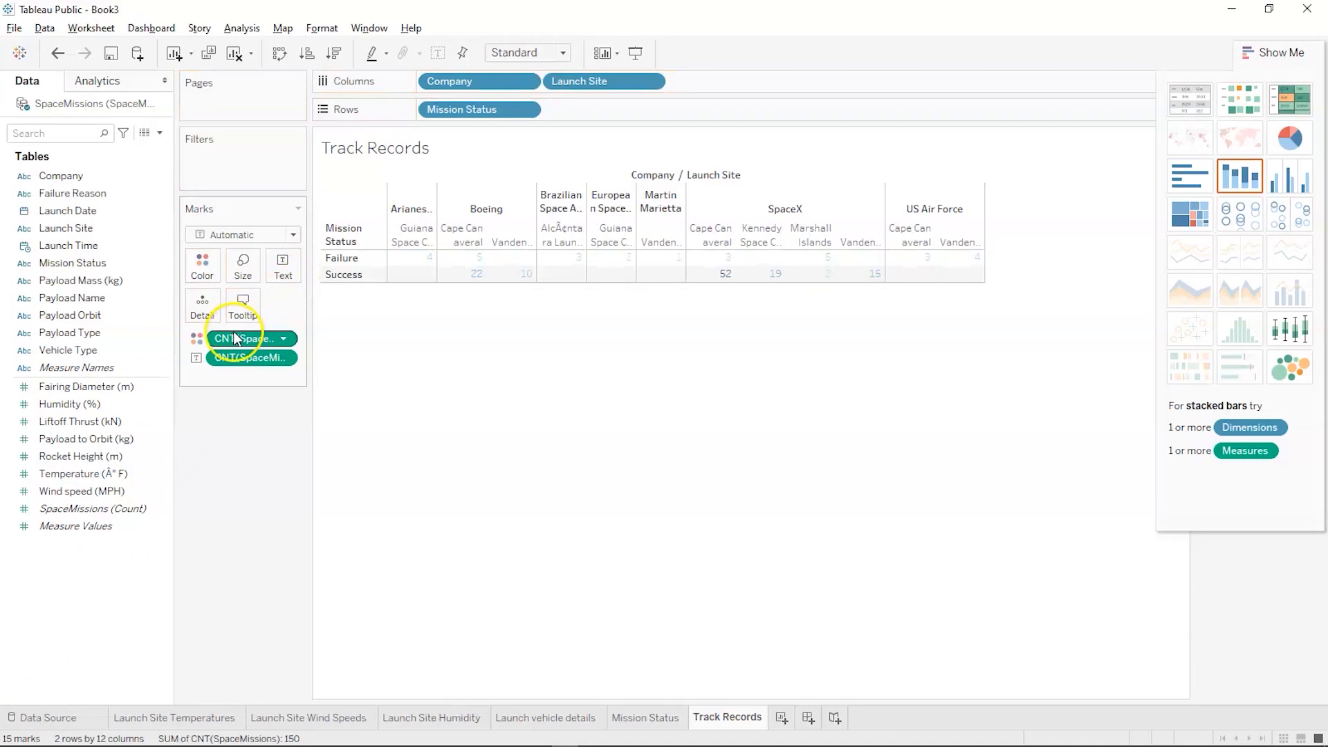
pyautogui.moveTo(256, 337); pyautogui.dragTo(206, 269)
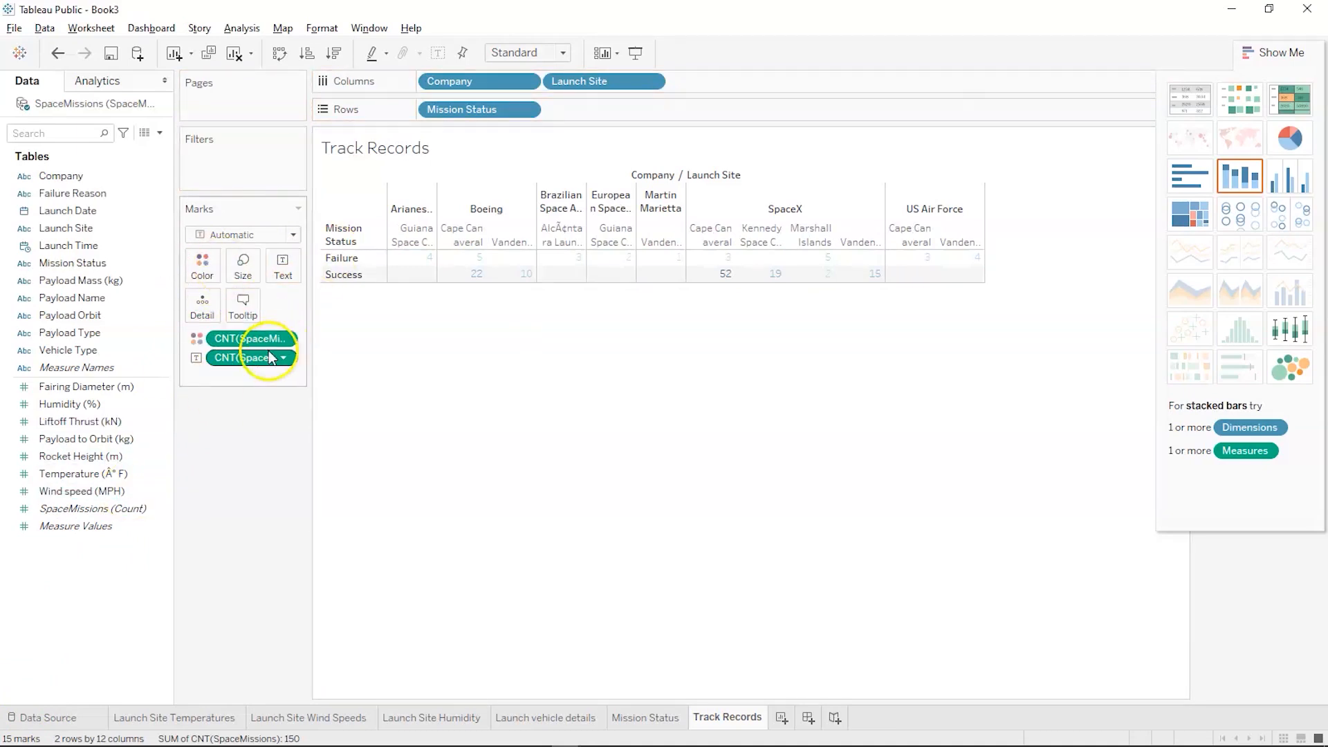
# Convert the Track Records view to a highlight table with Launch Site ahead of Company and hide the chart recommendations
pyautogui.click(1277, 104)
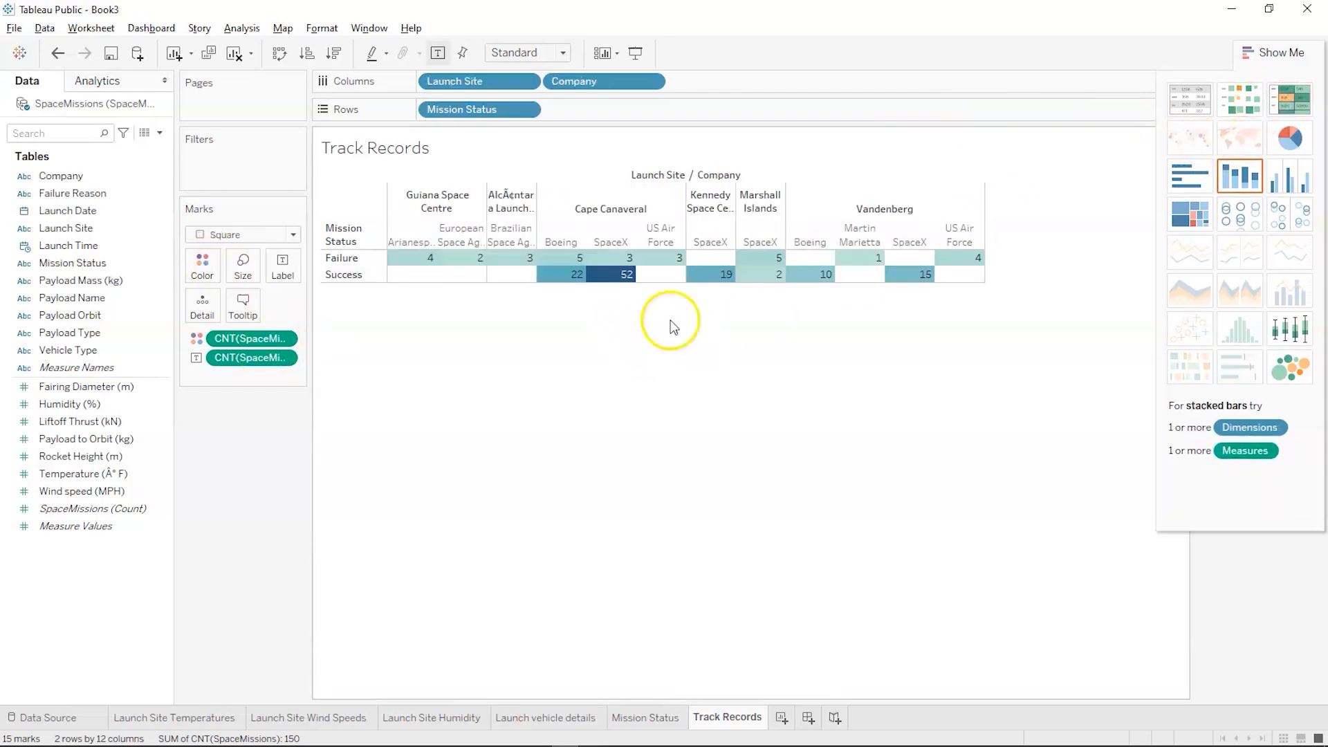
pyautogui.click(1273, 53)
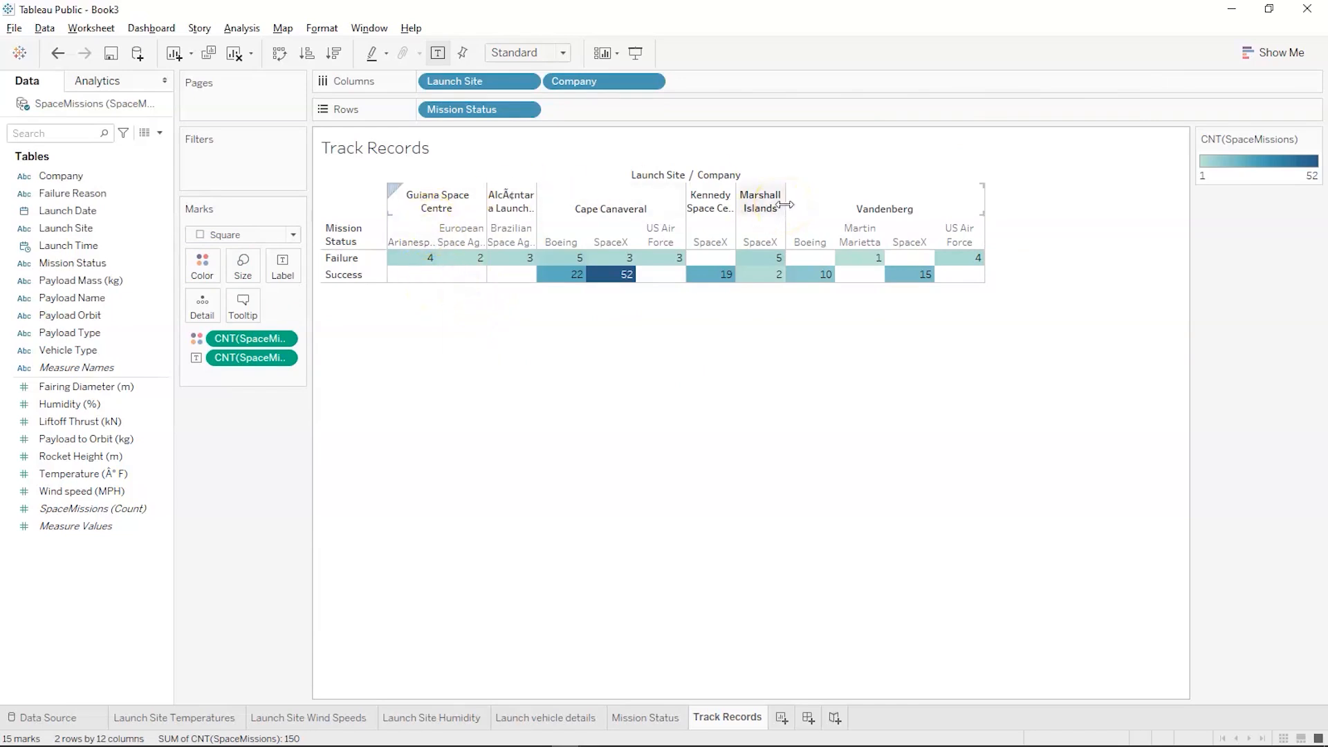
pyautogui.click(77, 368)
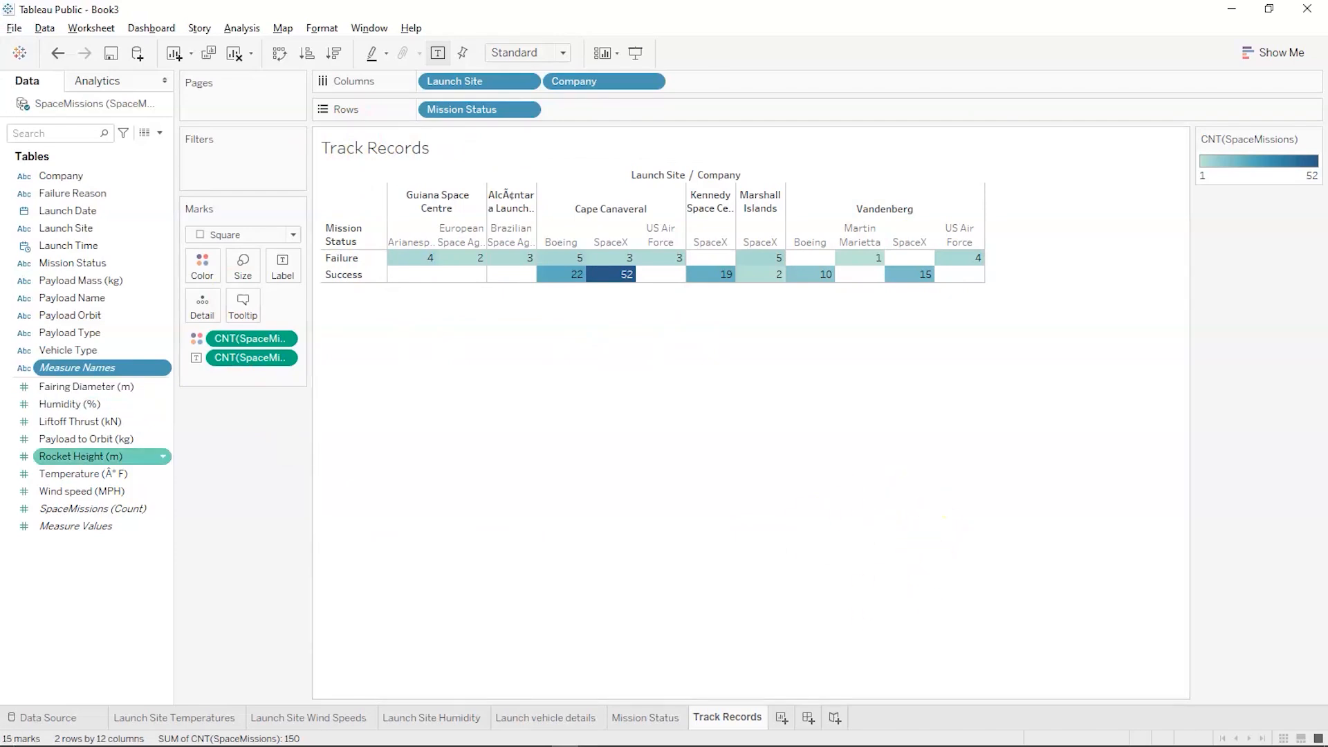
pyautogui.click(801, 650)
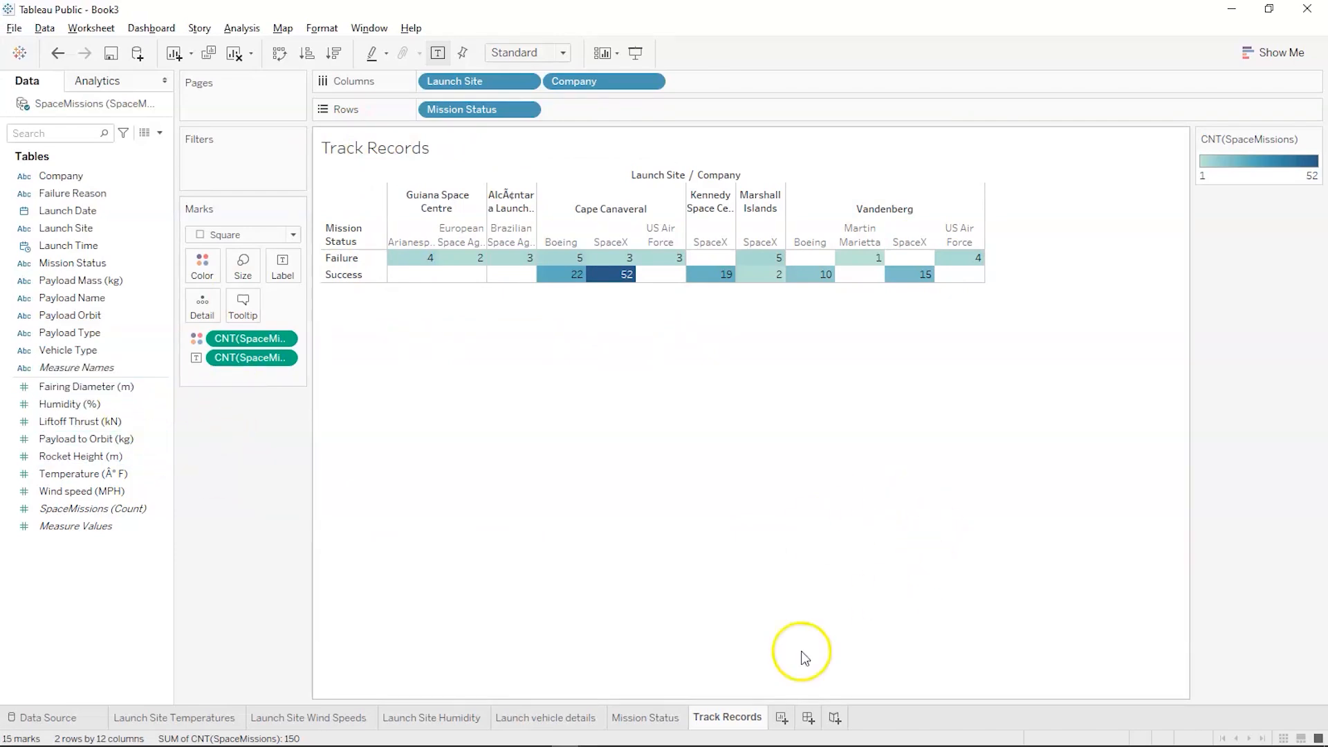
# Add a new dashboard and raise its minimum width to 720 px
pyautogui.click(805, 716)
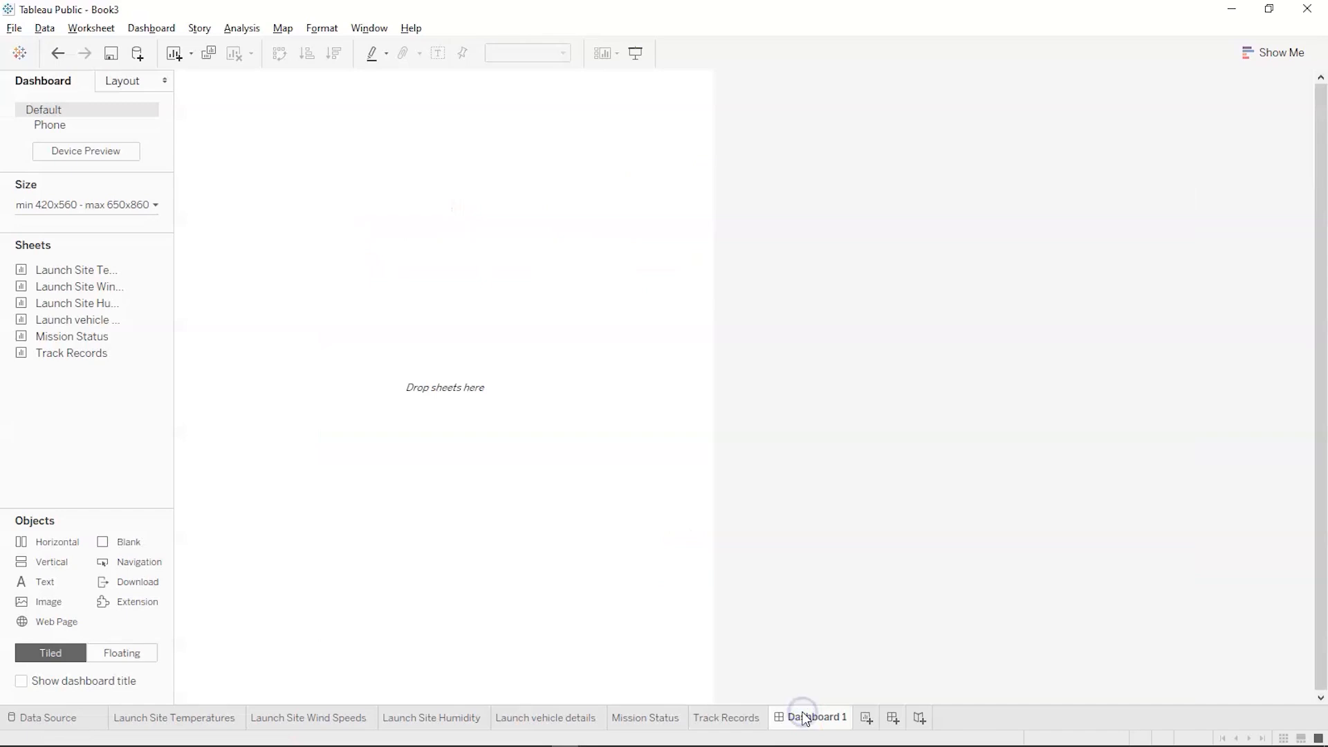
pyautogui.click(94, 206)
pyautogui.click(86, 293)
pyautogui.click(86, 293)
pyautogui.click(86, 293)
pyautogui.rightClick(7, 330)
pyautogui.click(79, 276)
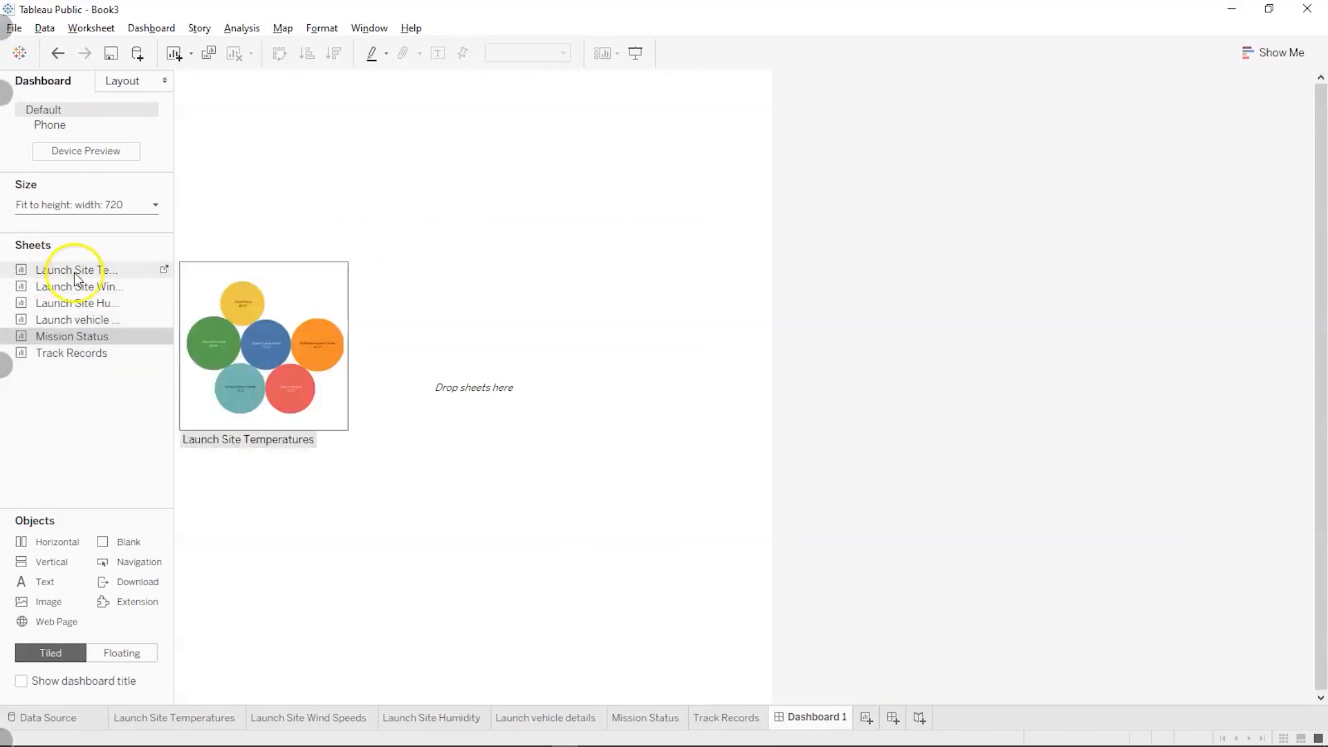
pyautogui.click(34, 457)
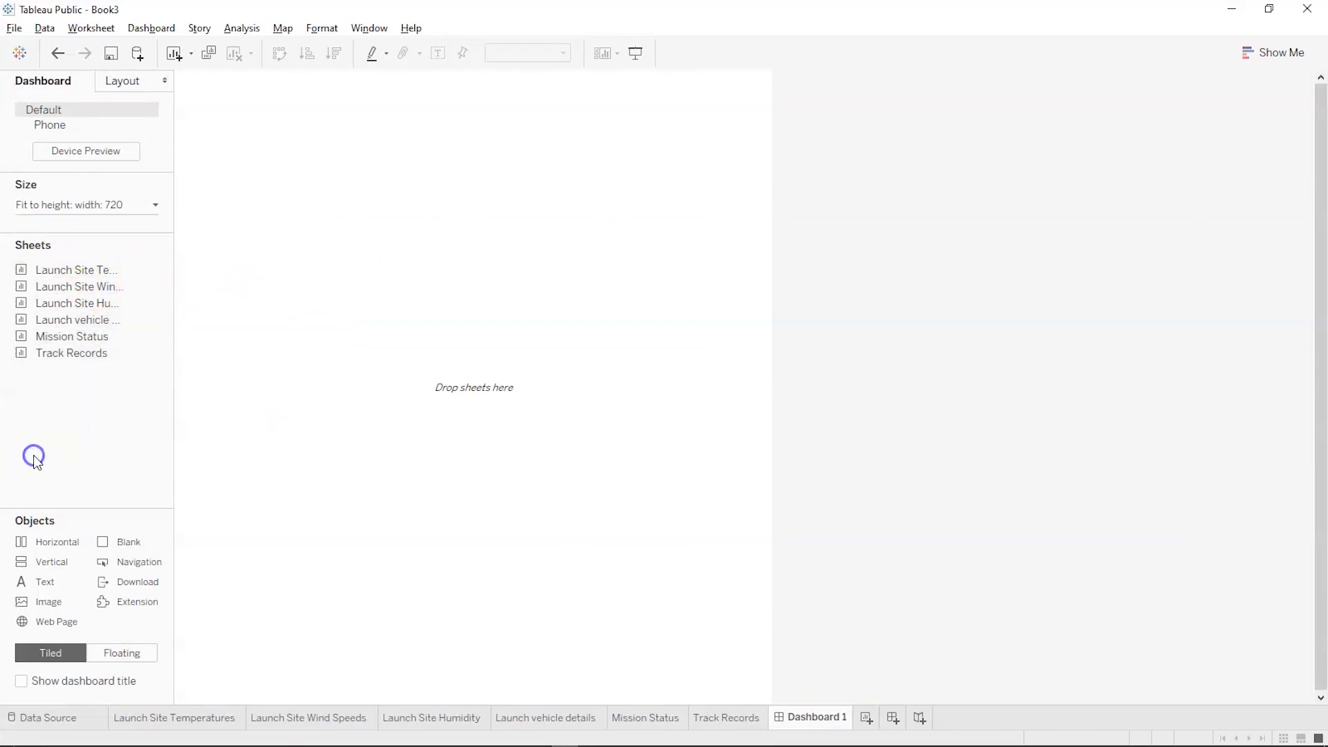
# Raise the dashboard's minimum width to 1320 px and reduce its maximum height to 760 px
pyautogui.click(104, 203)
pyautogui.click(86, 293)
pyautogui.click(86, 293)
pyautogui.click(86, 293)
pyautogui.click(86, 293)
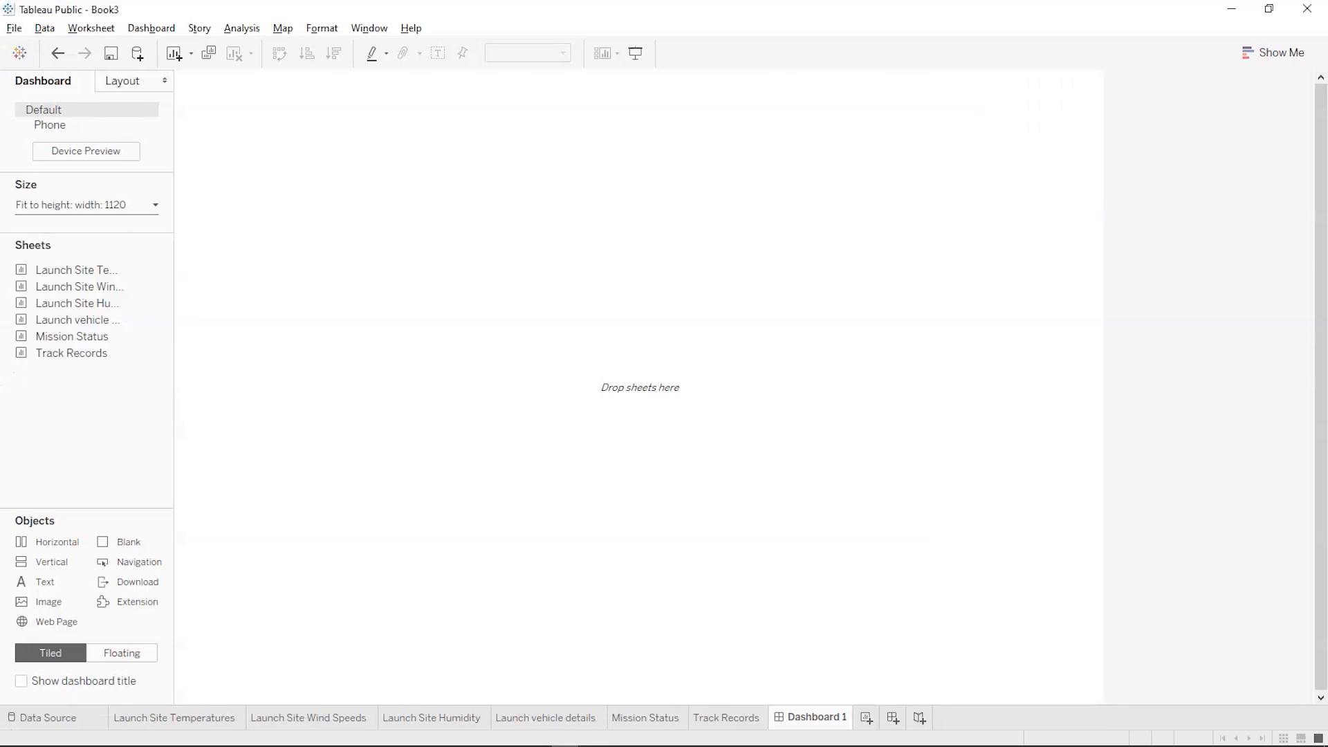
pyautogui.click(83, 201)
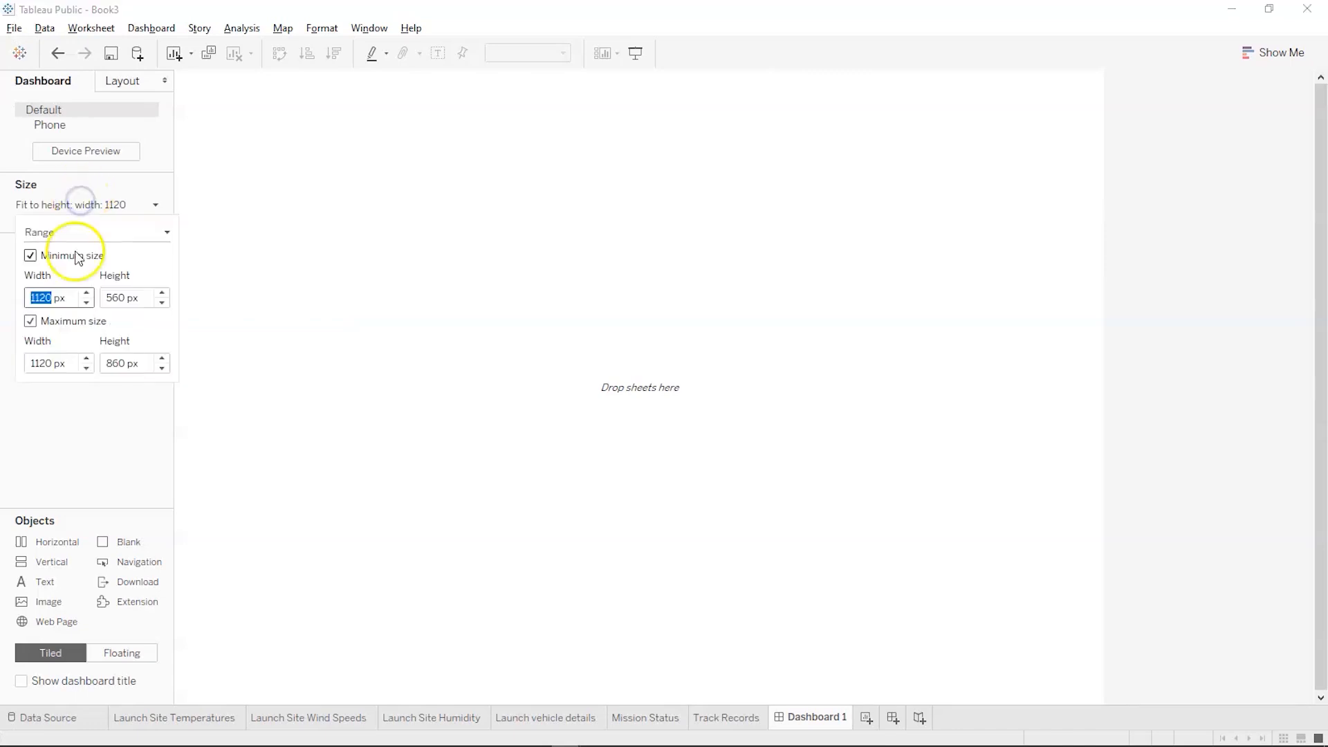
pyautogui.click(86, 294)
pyautogui.click(87, 294)
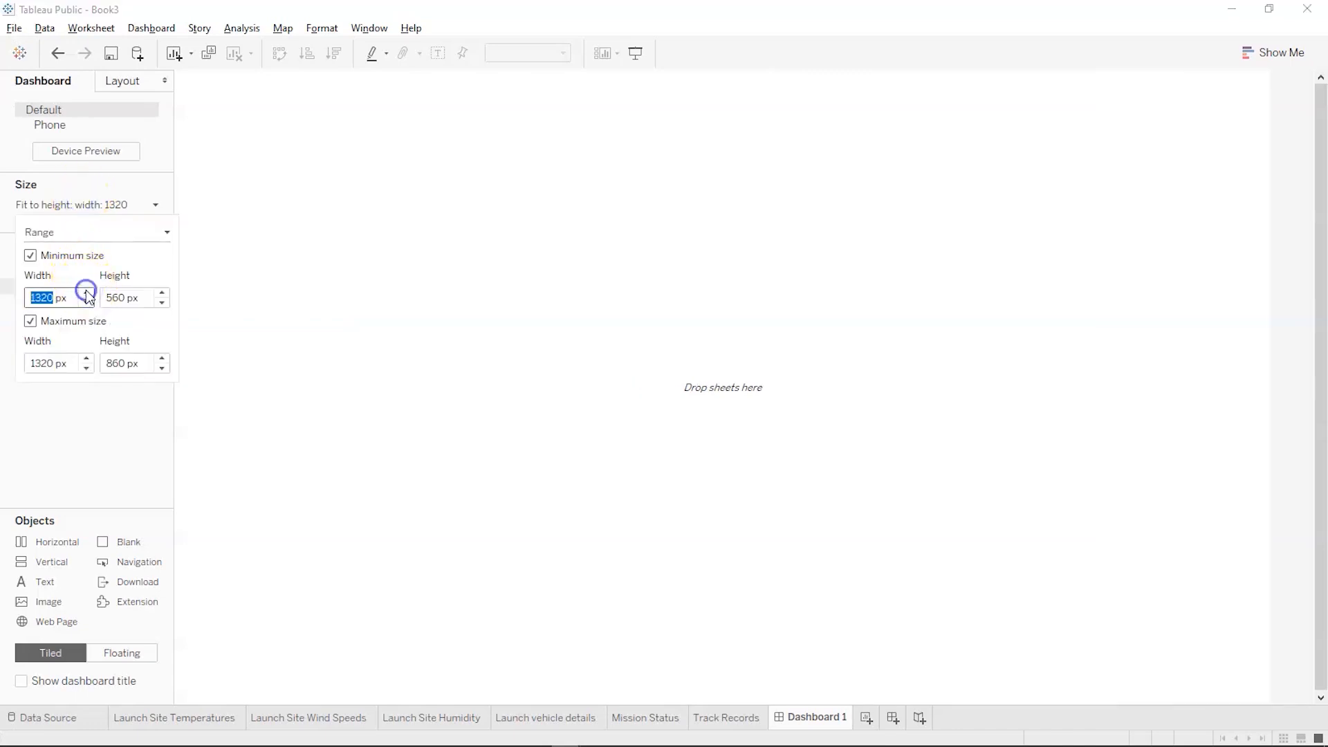
pyautogui.click(163, 368)
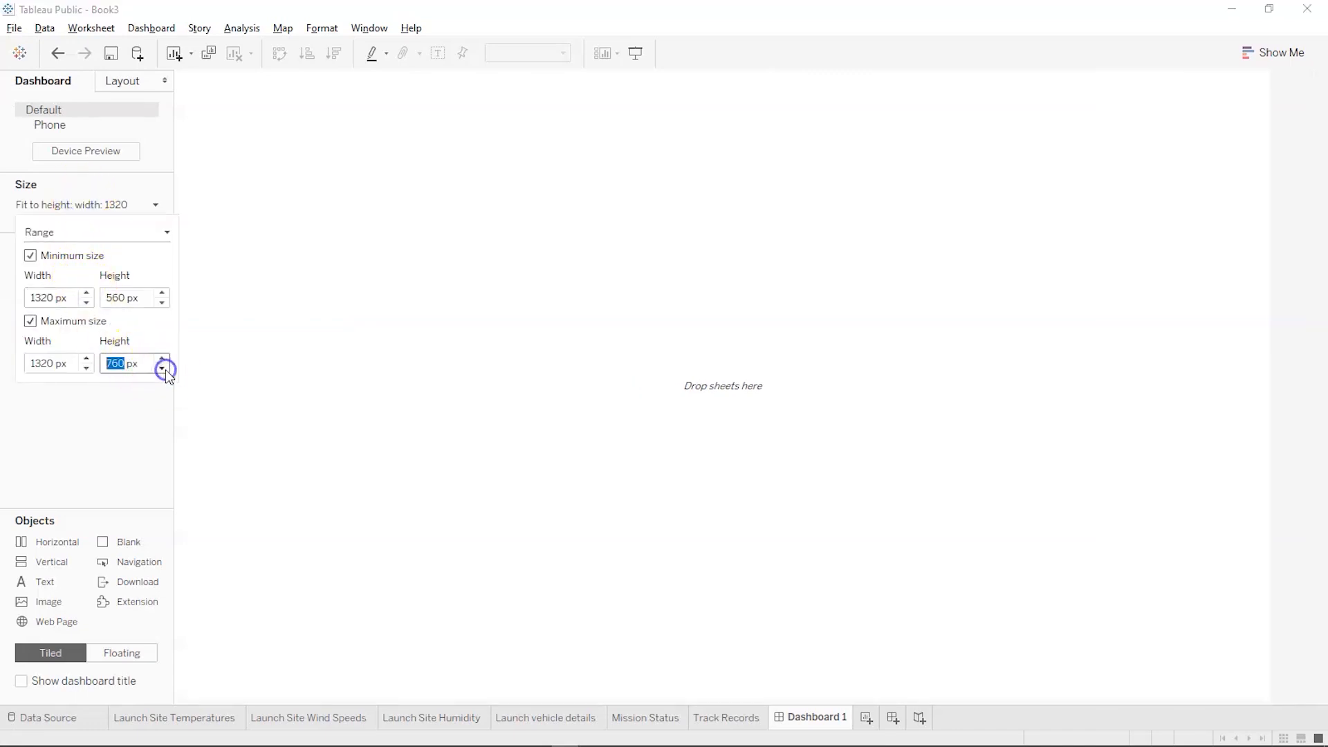
pyautogui.click(415, 440)
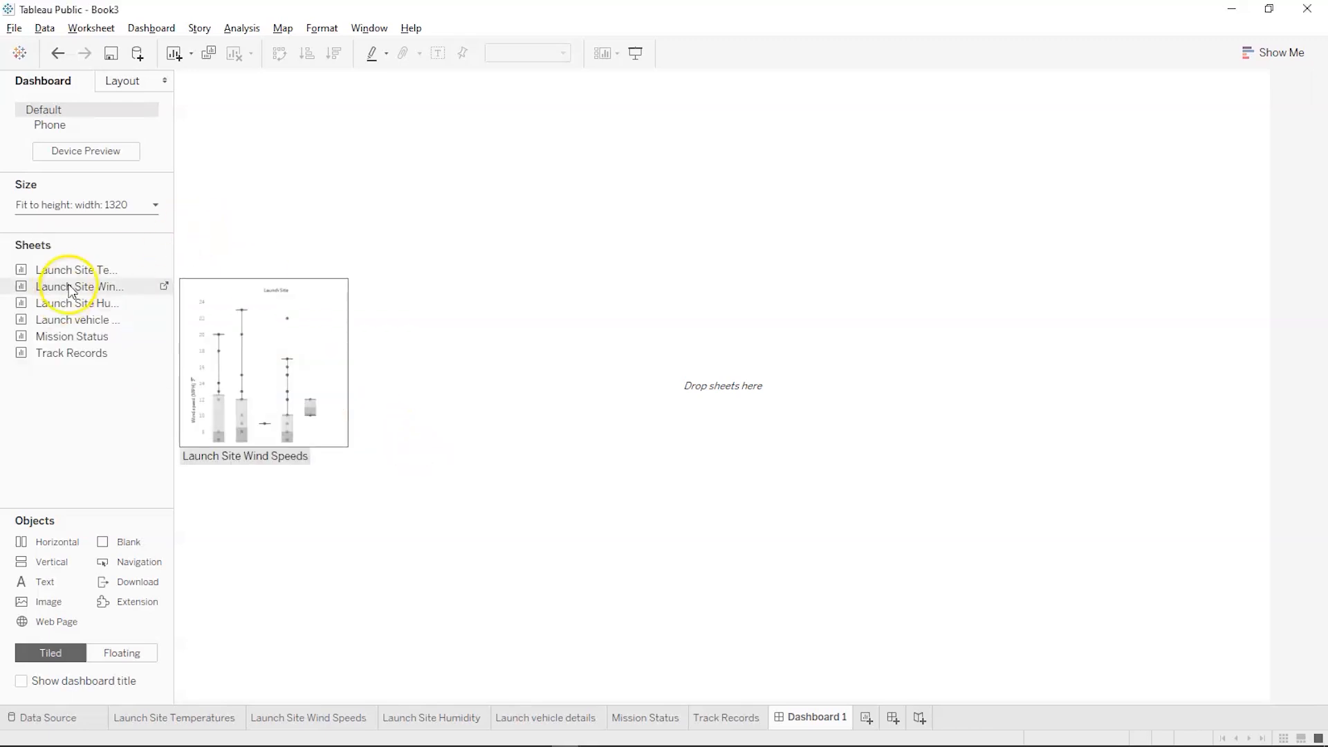
# Add the Launch Site Temperatures and Launch Site Wind Speeds sheets to the dashboard and arrange them side by side
pyautogui.moveTo(83, 271); pyautogui.dragTo(293, 249)
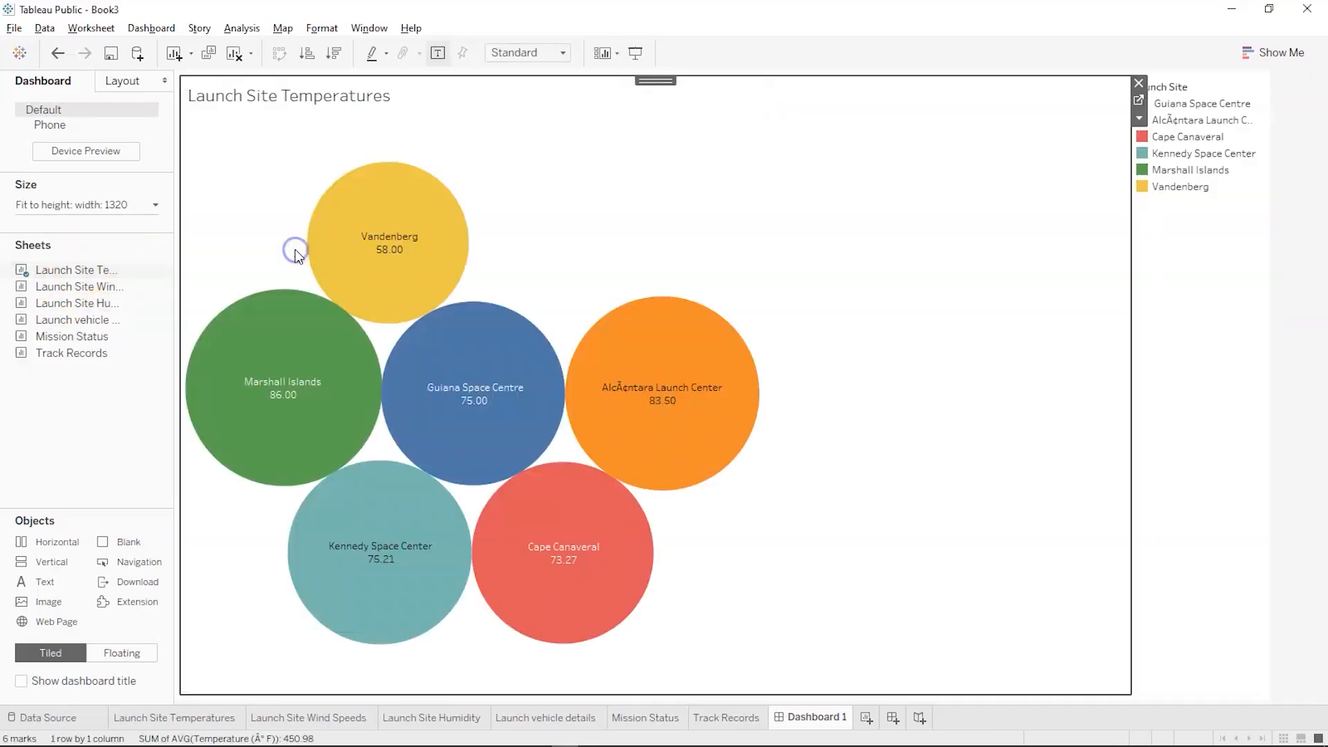
pyautogui.moveTo(76, 286); pyautogui.dragTo(264, 668)
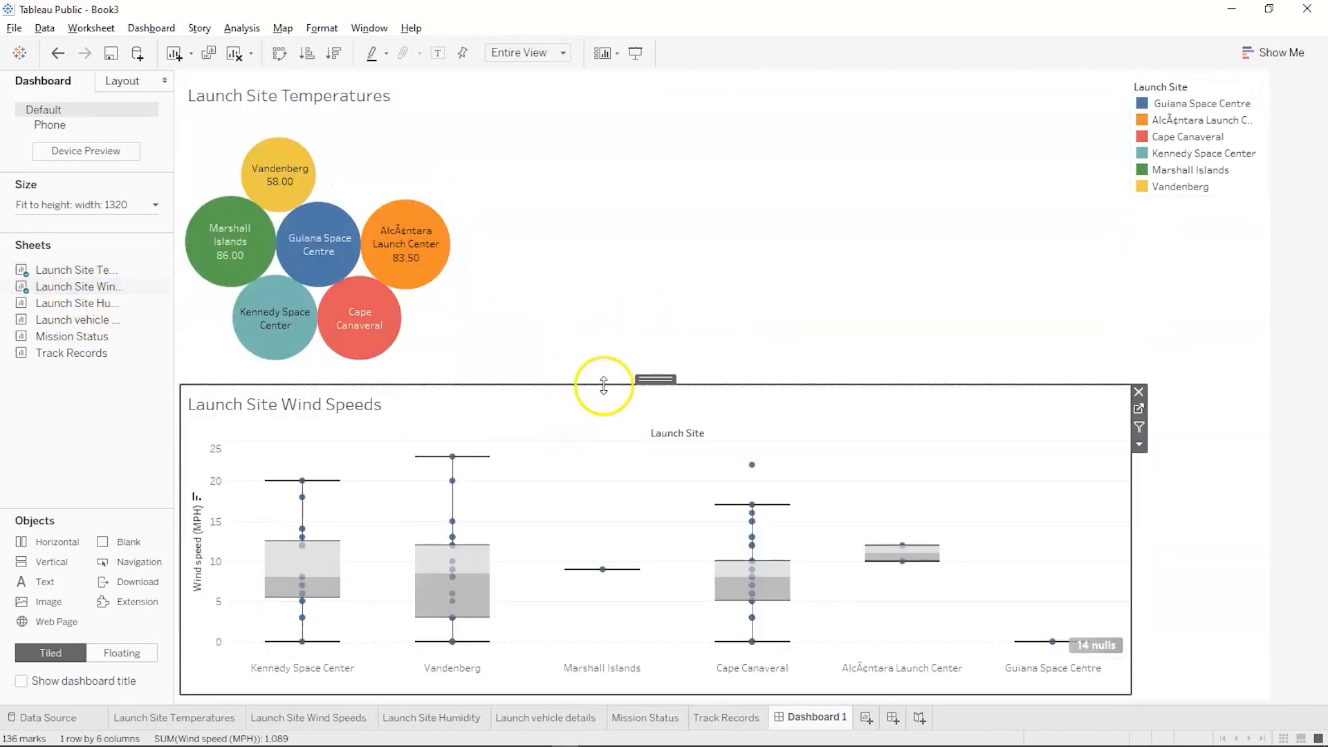
pyautogui.moveTo(645, 377); pyautogui.dragTo(653, 278)
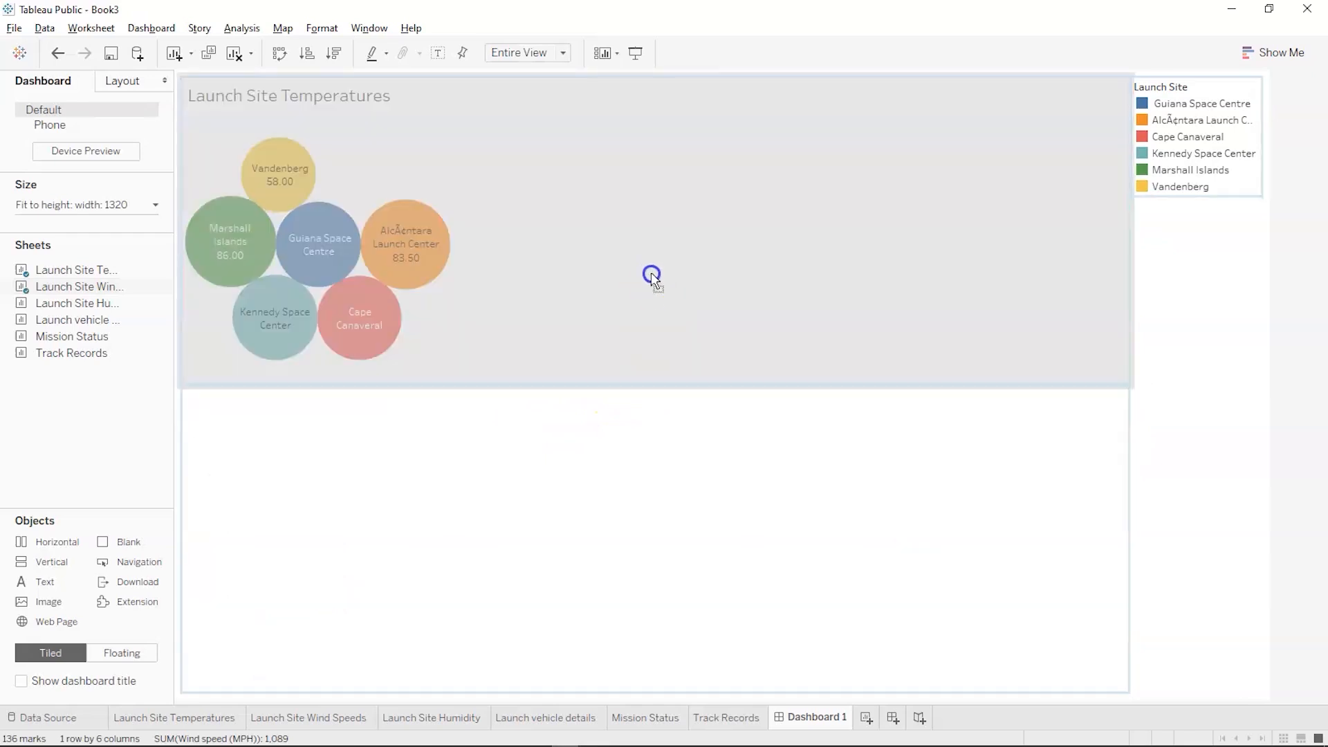
pyautogui.moveTo(674, 196); pyautogui.dragTo(741, 269)
pyautogui.moveTo(467, 302); pyautogui.dragTo(761, 256)
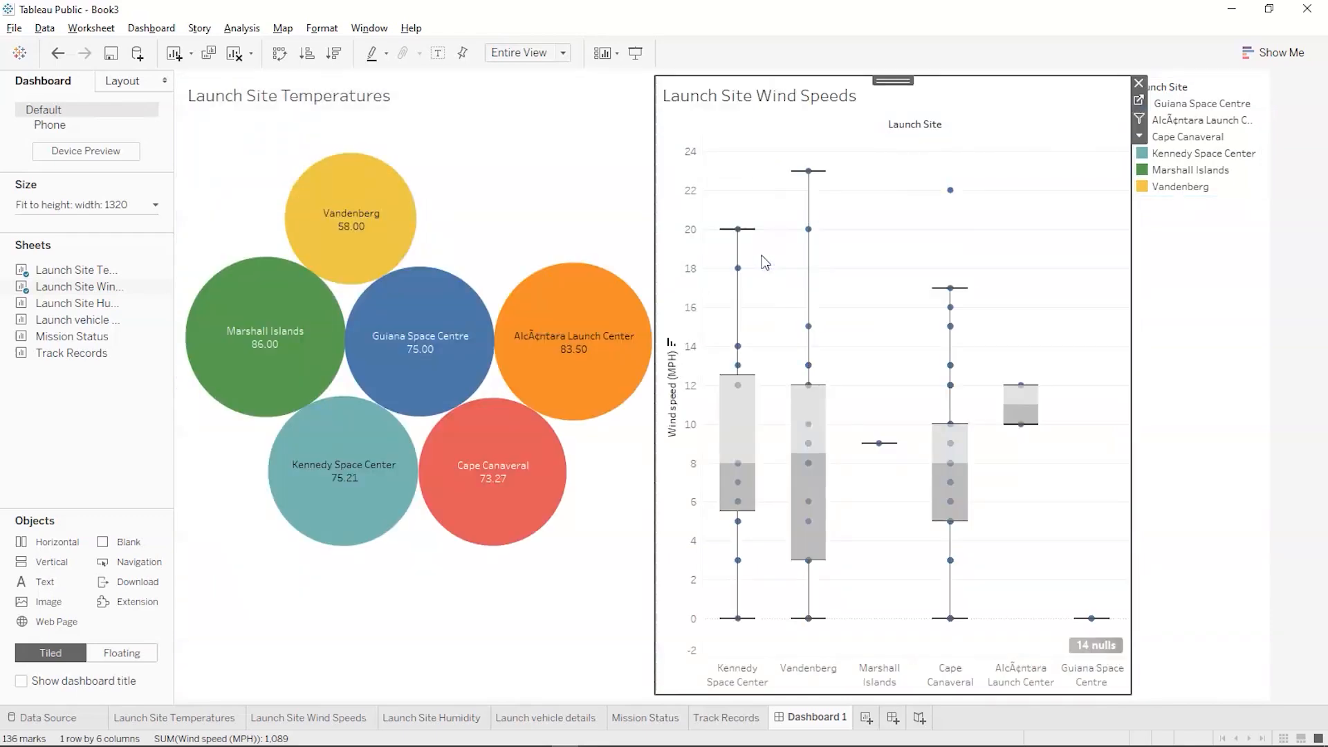
# Add Launch Site Humidity between the temperature and wind speed sheets, and Launch vehicle details beneath Launch Site Temperatures
pyautogui.moveTo(65, 301); pyautogui.dragTo(637, 345)
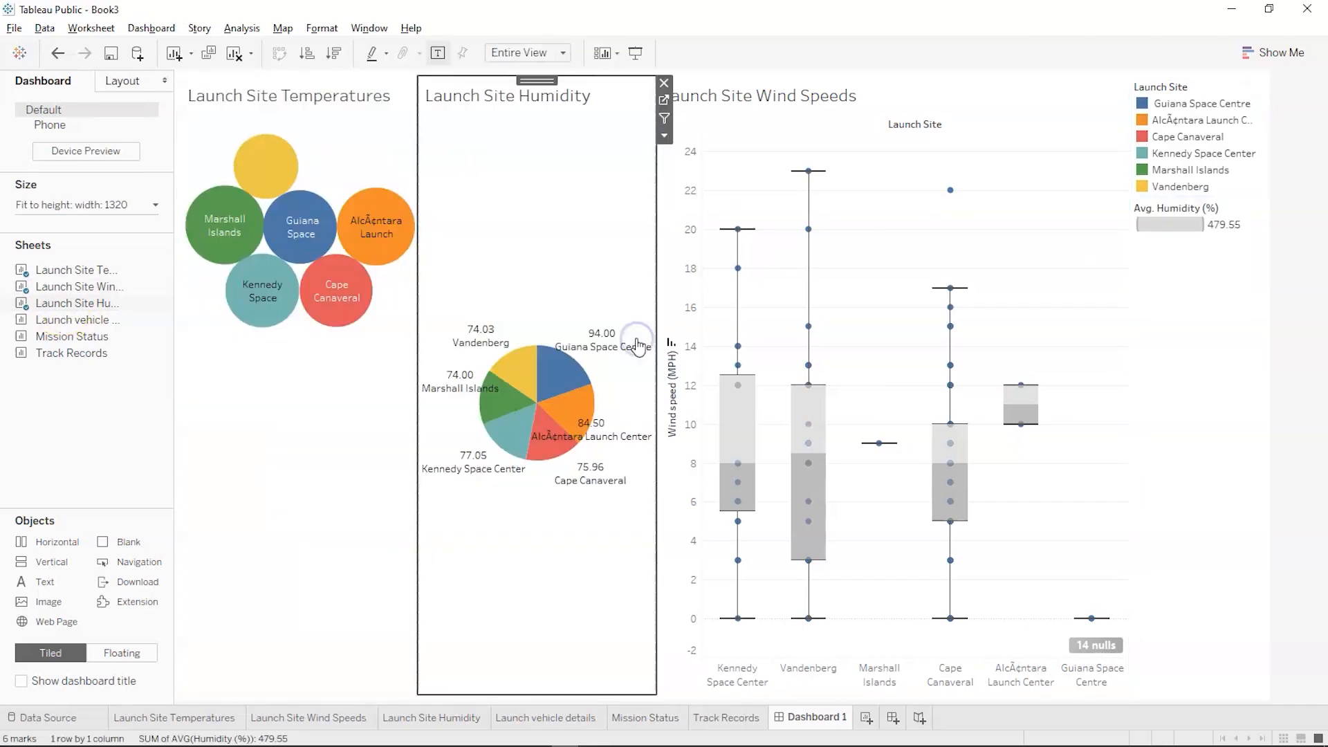
pyautogui.moveTo(78, 324); pyautogui.dragTo(298, 489)
# Place Mission Status beneath the Launch Site Humidity sheet and Track Records beneath Launch Site Wind Speeds
pyautogui.click(569, 393)
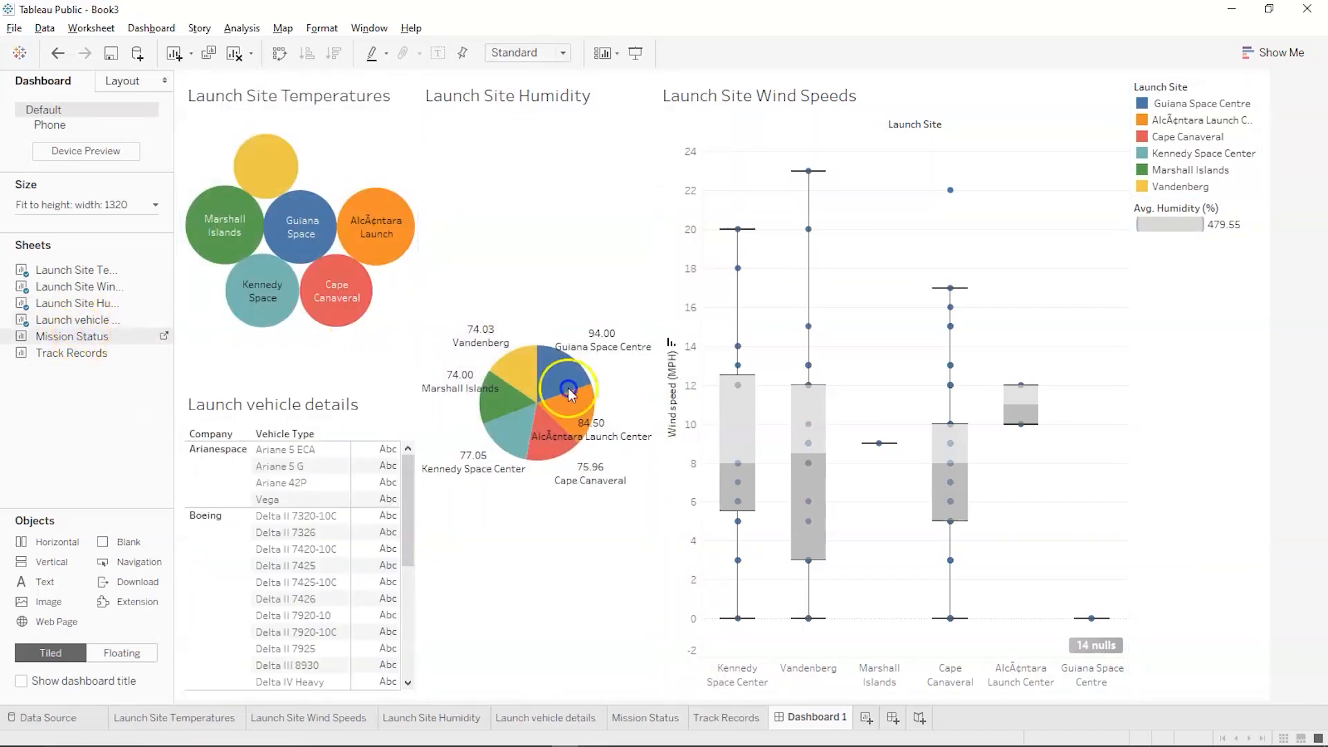
pyautogui.moveTo(569, 393); pyautogui.dragTo(637, 504)
pyautogui.moveTo(597, 548); pyautogui.dragTo(578, 552)
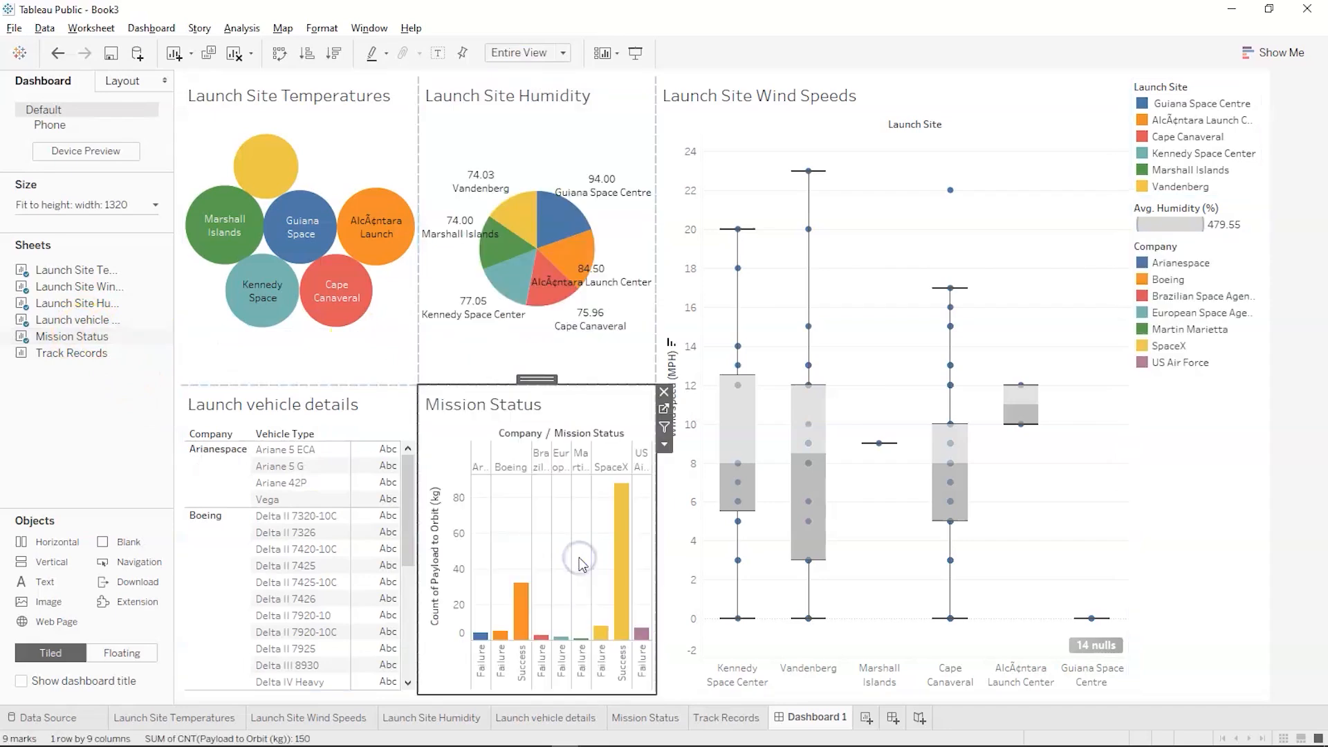
pyautogui.moveTo(89, 364)
pyautogui.moveTo(89, 364); pyautogui.dragTo(987, 590)
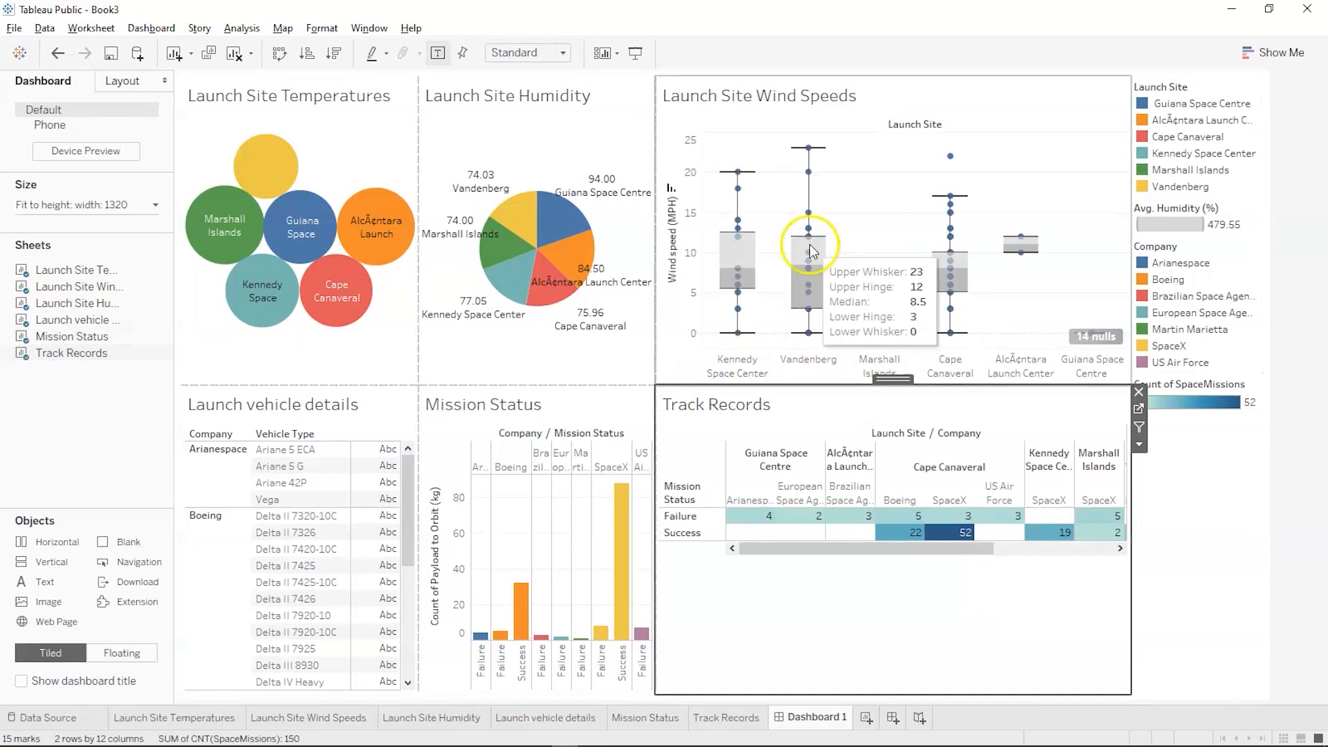
# Resize the dashboard sheets to widen Launch Site Temperatures and Launch vehicle details, narrowing Launch Site Wind Speeds and Track Records
pyautogui.moveTo(653, 212); pyautogui.dragTo(808, 218)
pyautogui.moveTo(416, 171); pyautogui.dragTo(516, 180)
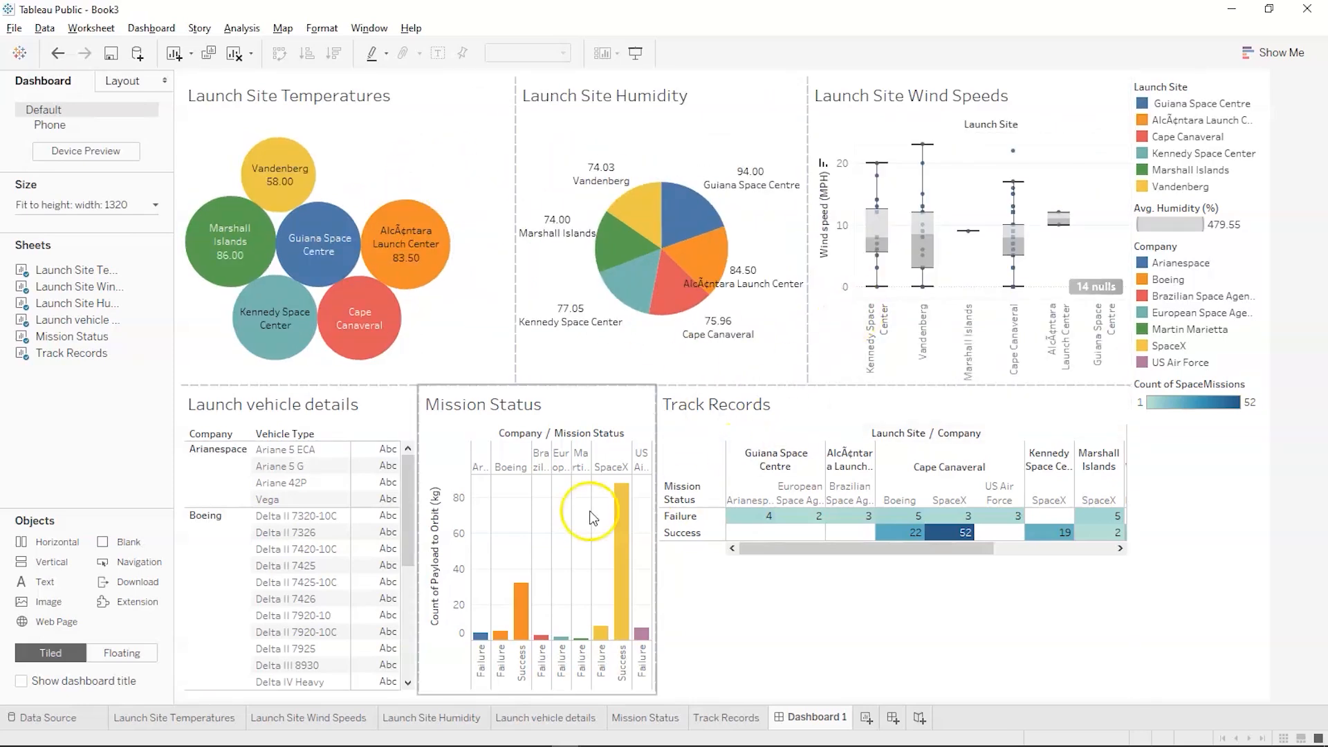
pyautogui.moveTo(644, 518); pyautogui.dragTo(761, 515)
pyautogui.moveTo(420, 504); pyautogui.dragTo(516, 498)
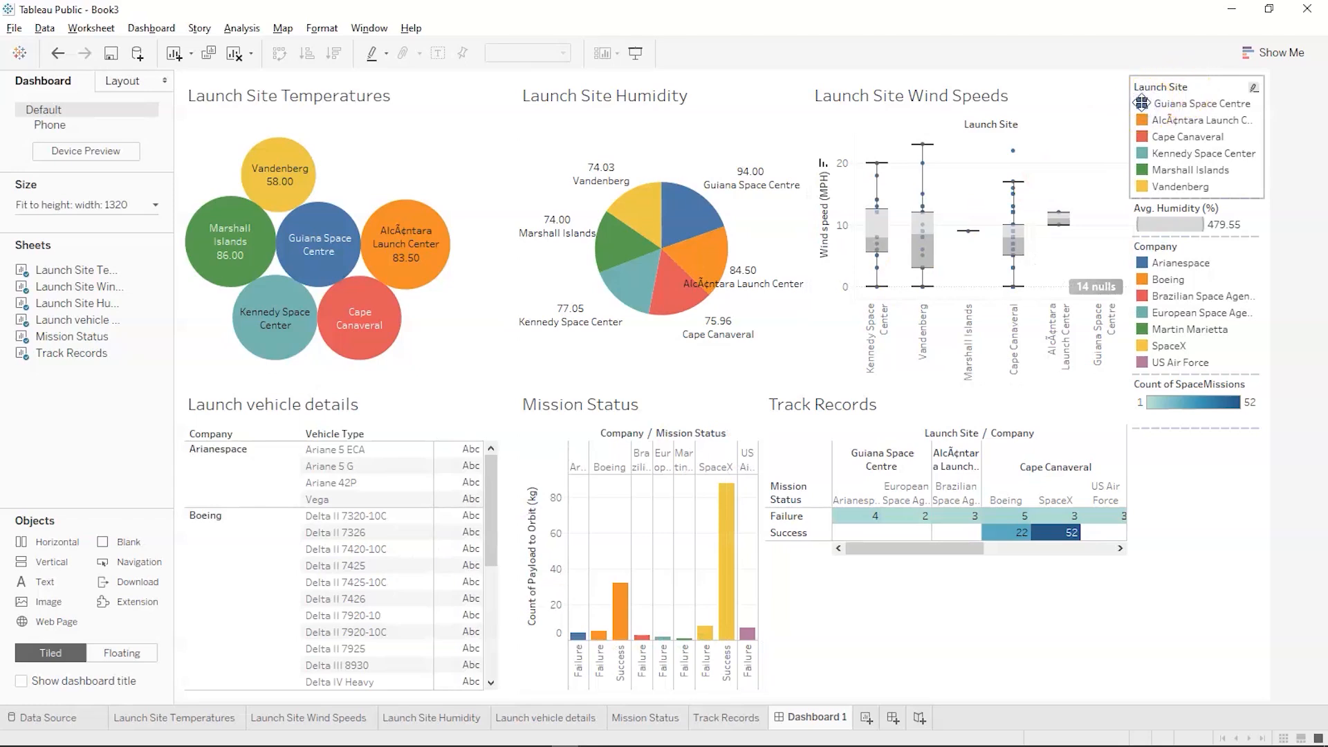
# Highlight the Cape Canaveral launch site across the dashboard and examine its marks in each sheet
pyautogui.click(1185, 135)
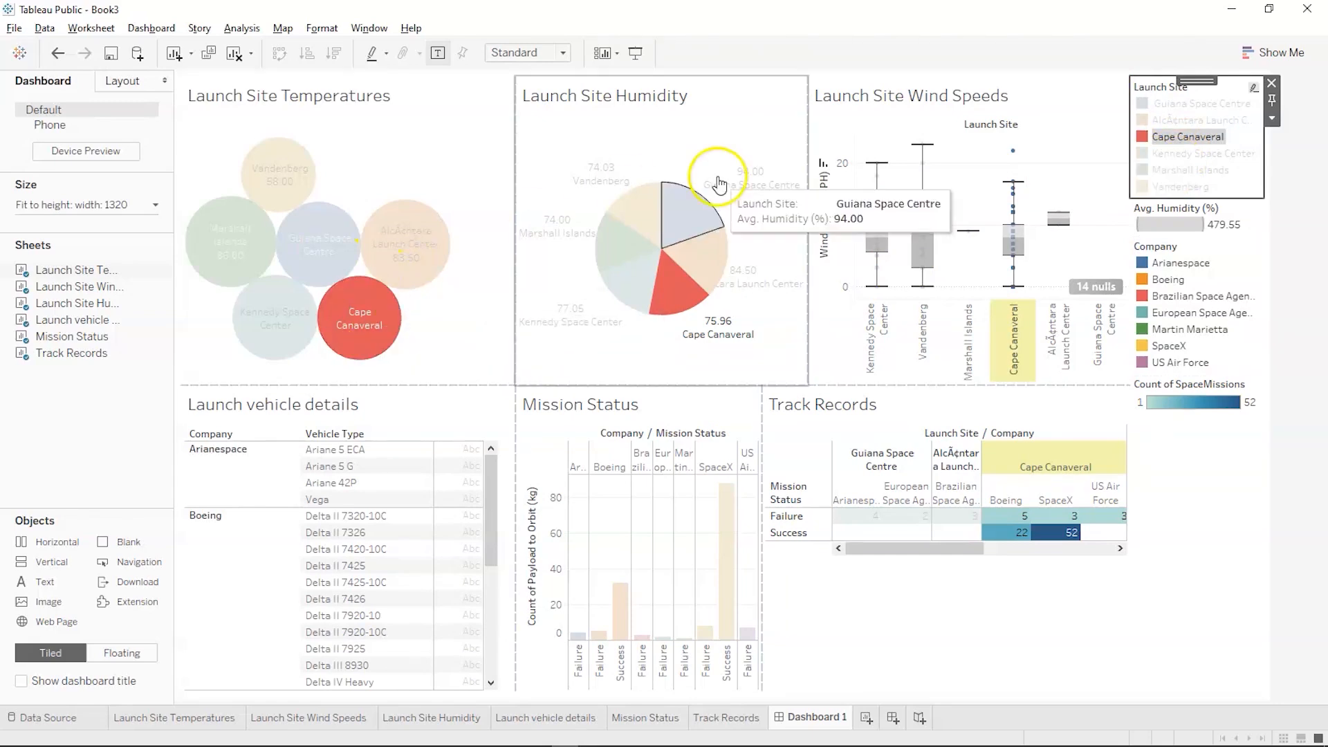
pyautogui.moveTo(744, 293)
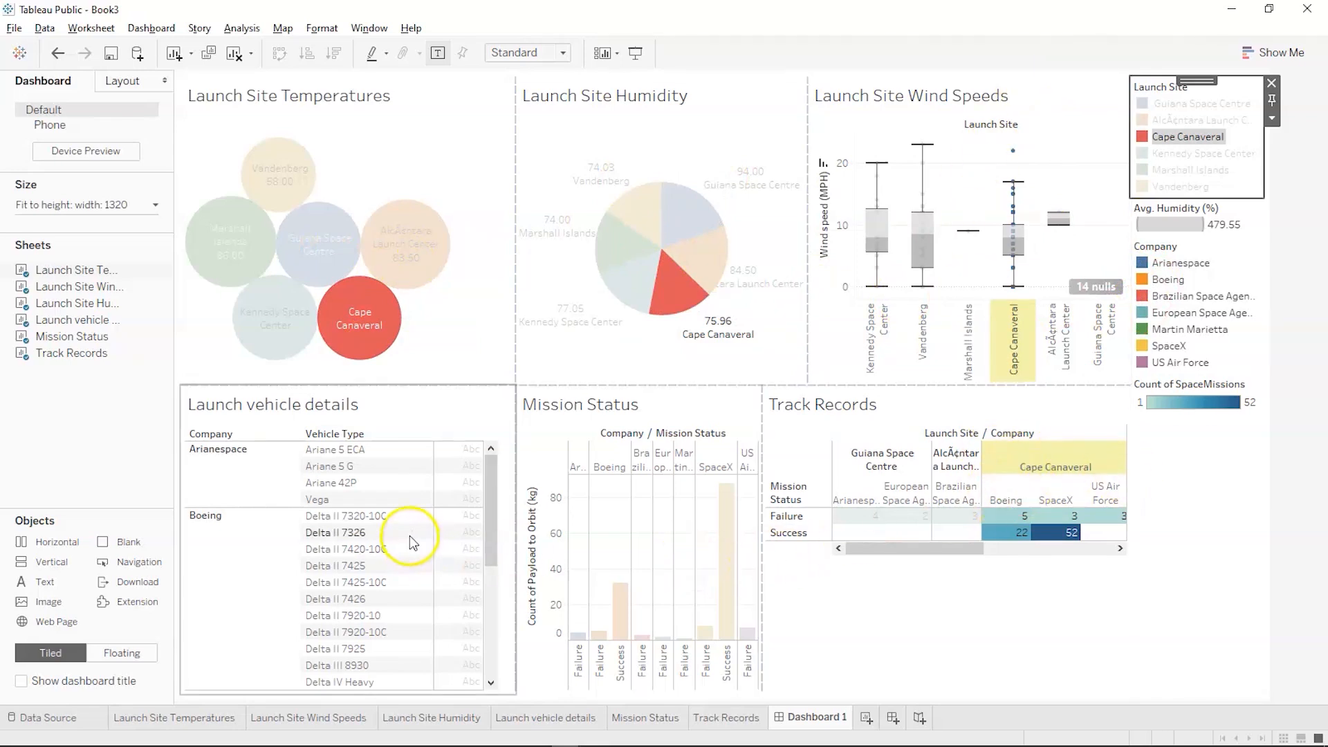
pyautogui.moveTo(720, 606)
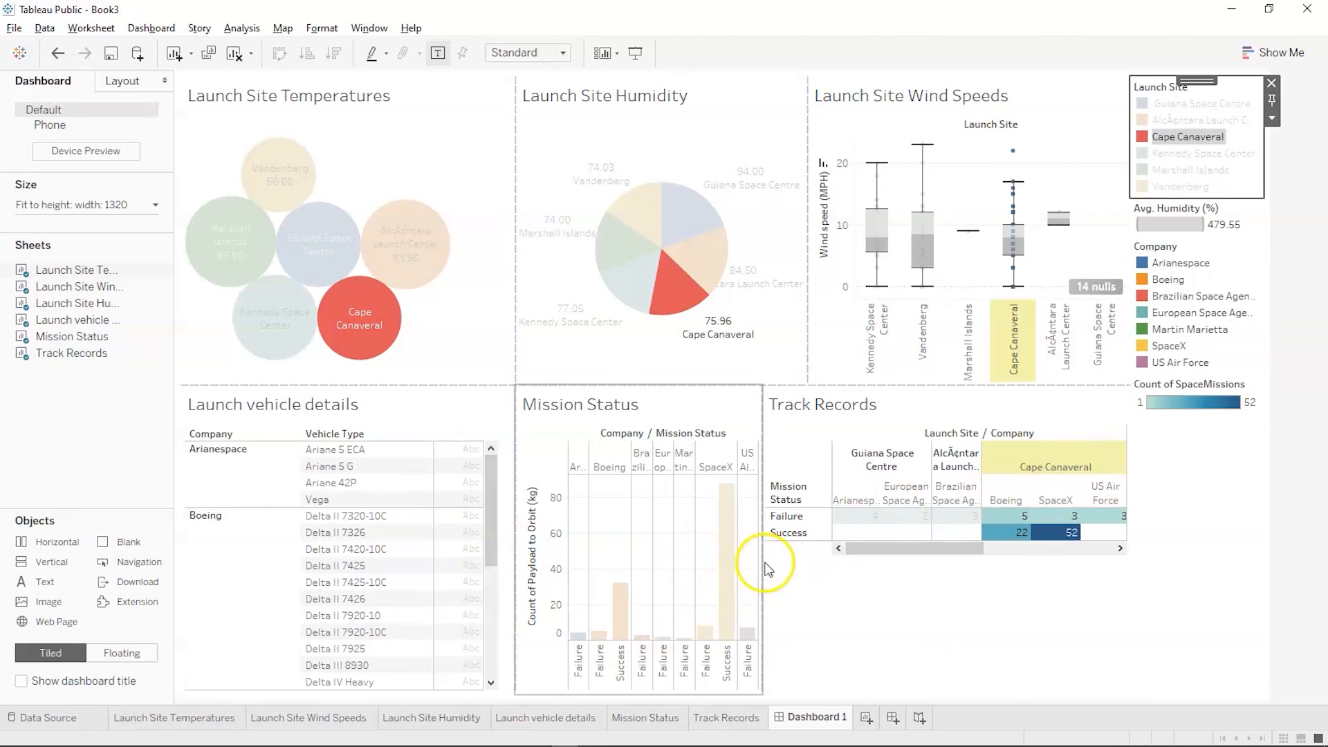
# Widen the Mission Status sheet by moving its border with Track Records outward
pyautogui.moveTo(763, 564); pyautogui.dragTo(816, 567)
pyautogui.moveTo(816, 568); pyautogui.dragTo(817, 568)
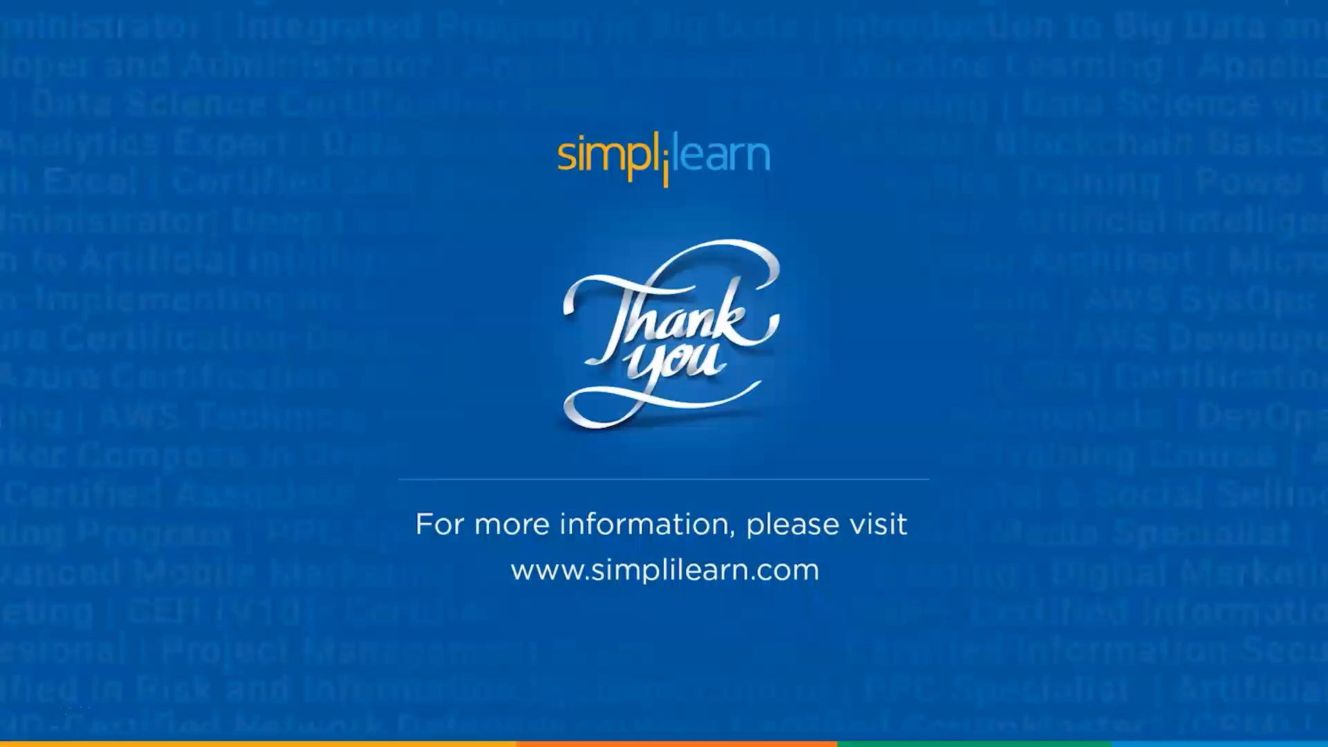